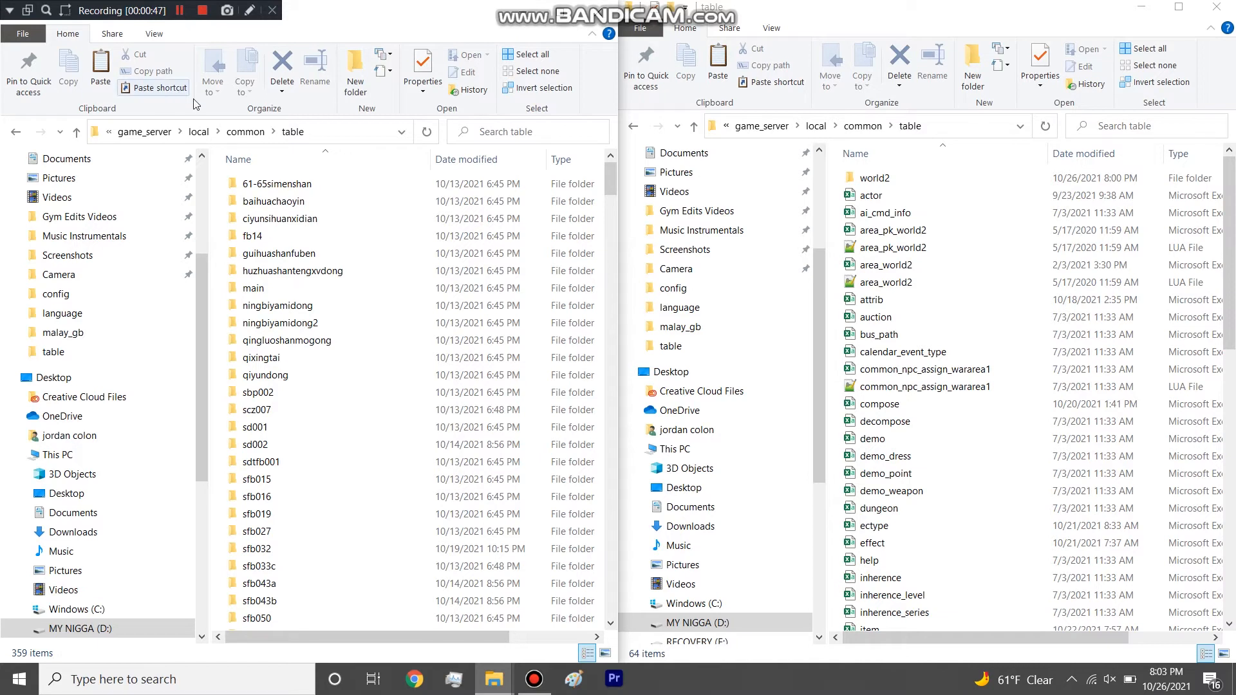
Go up to the game_server folder and open its local\common\table folder.
{"action": "left_click", "coordinate": [161, 132]}
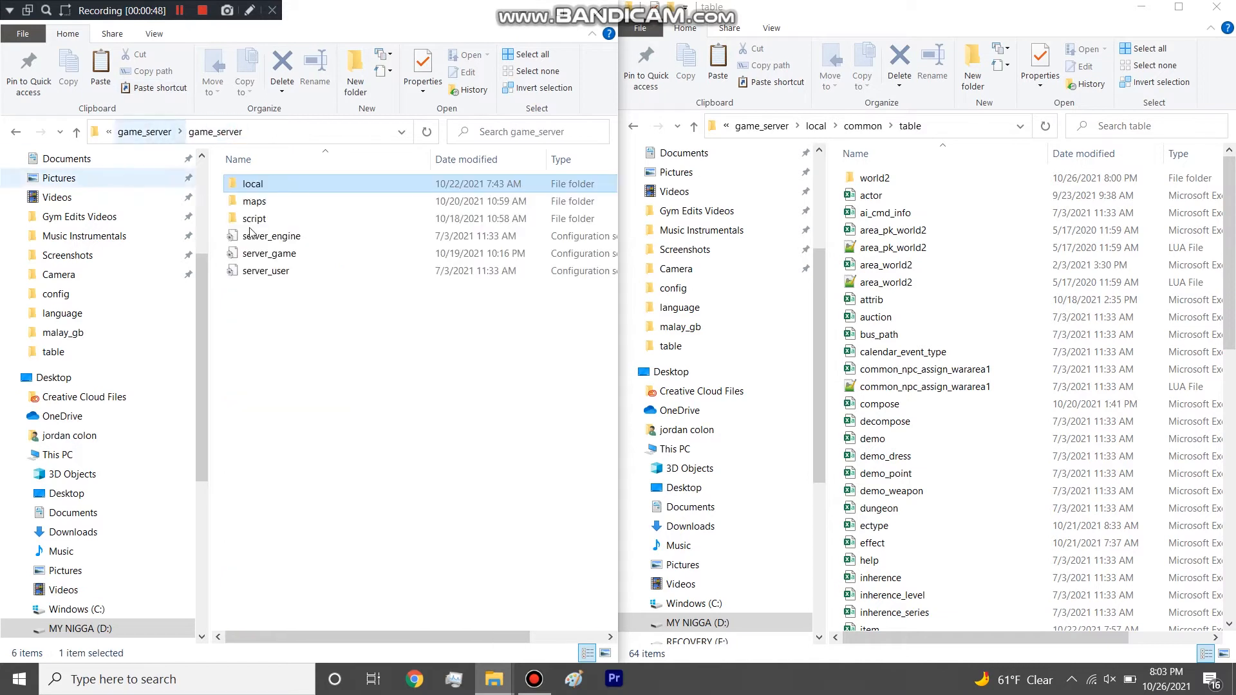
{"action": "double_click", "coordinate": [261, 184]}
{"action": "left_click_drag", "start_coordinate": [219, 197], "coordinate": [253, 225]}
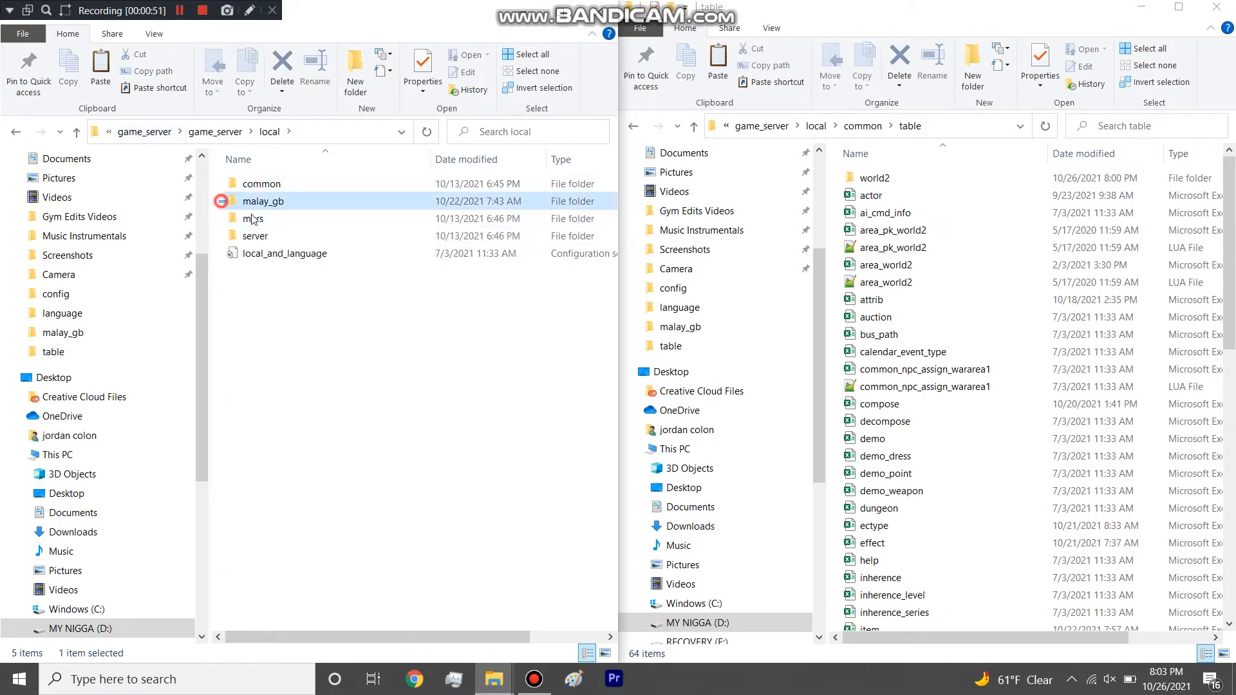
{"action": "left_click", "coordinate": [257, 363]}
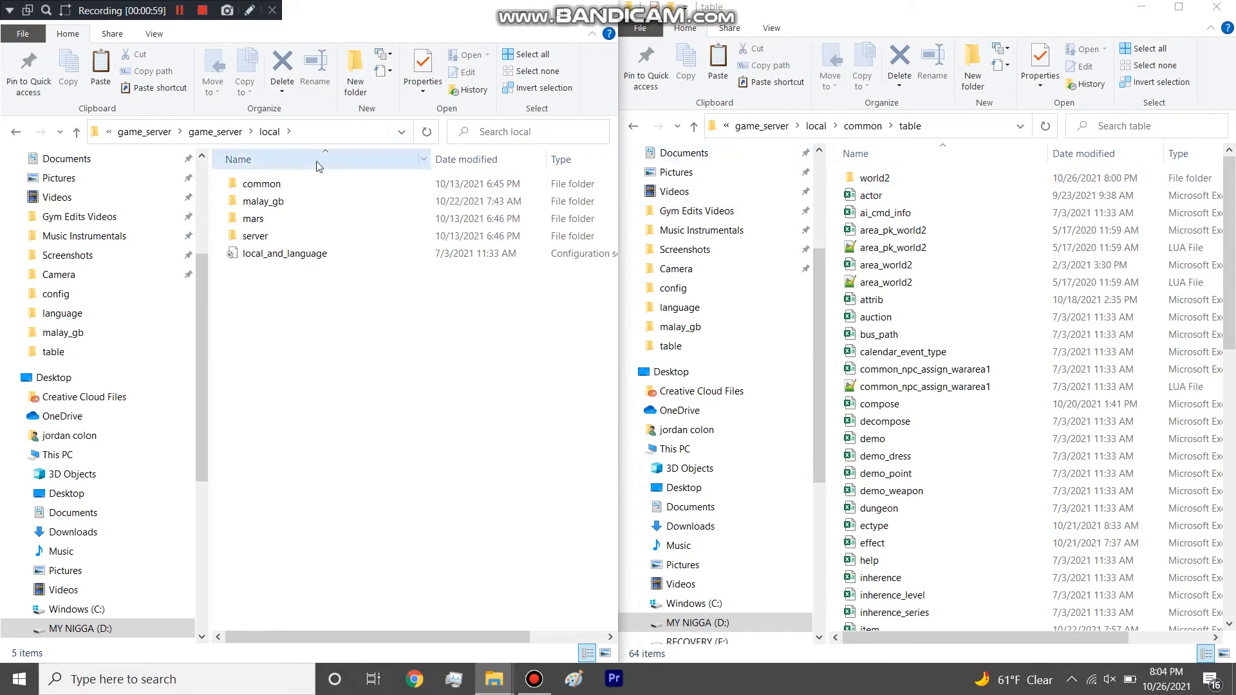
{"action": "double_click", "coordinate": [275, 185]}
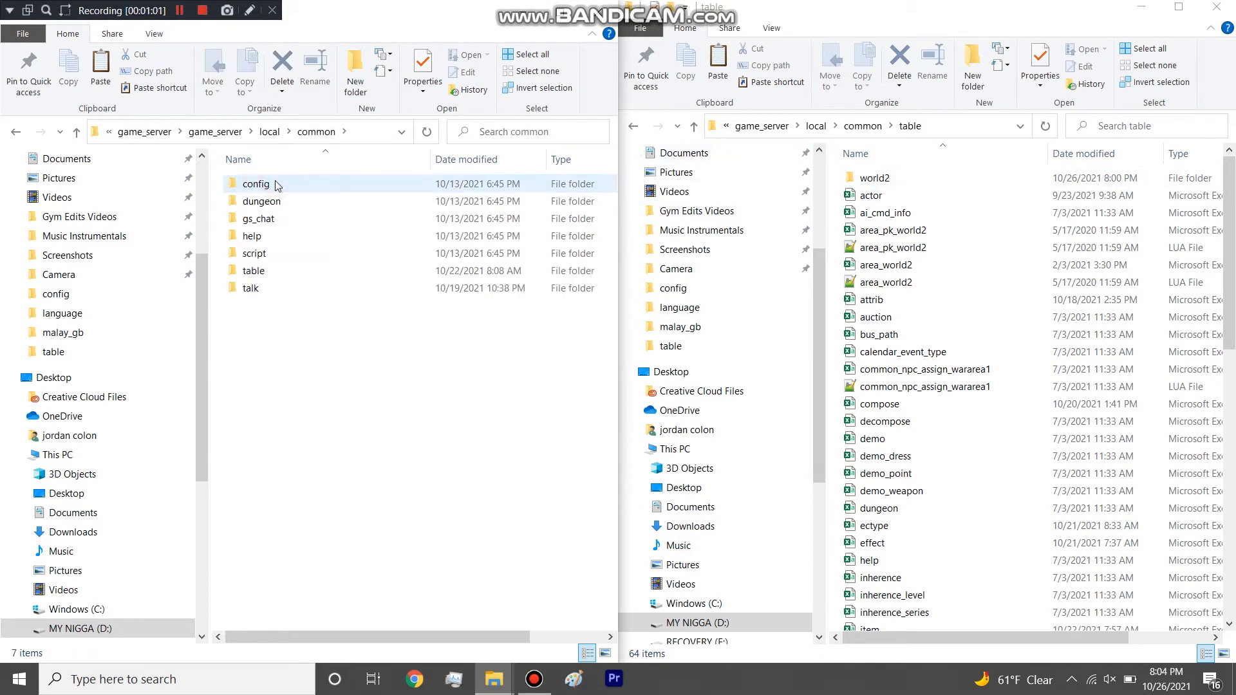
{"action": "left_click", "coordinate": [262, 271]}
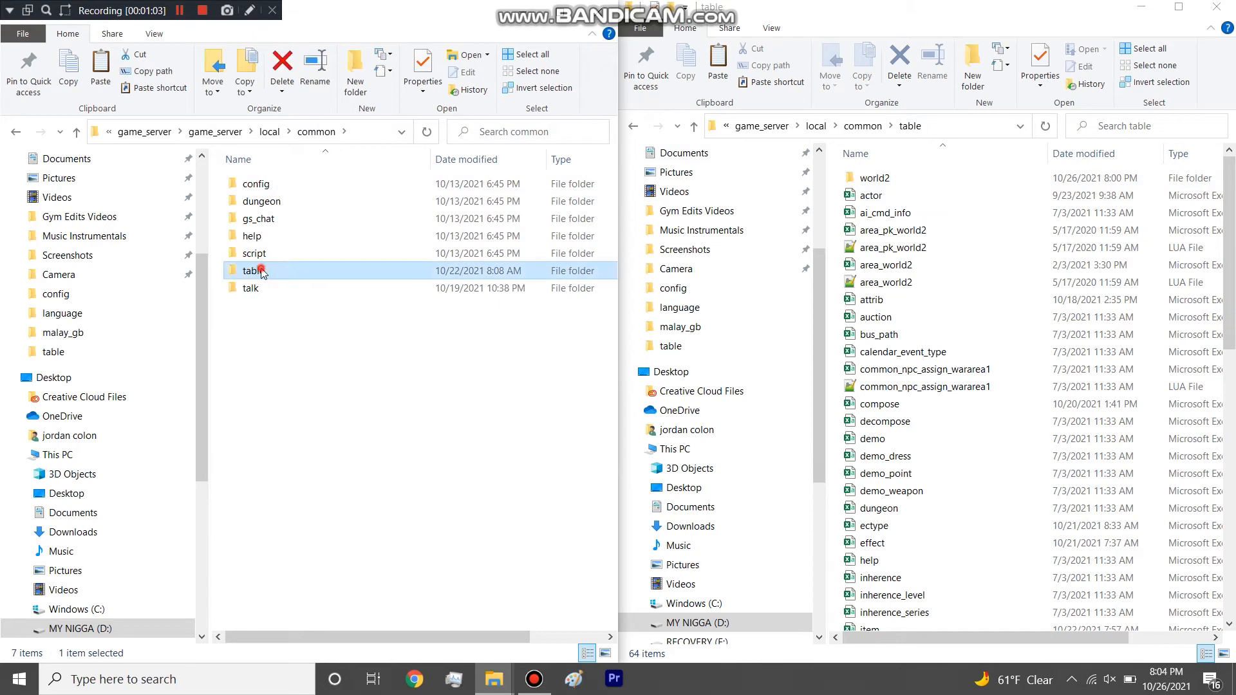
{"action": "double_click", "coordinate": [262, 271]}
Go up to the common folder, reopen its table folder, and maximize the file window.
{"action": "left_click", "coordinate": [273, 132]}
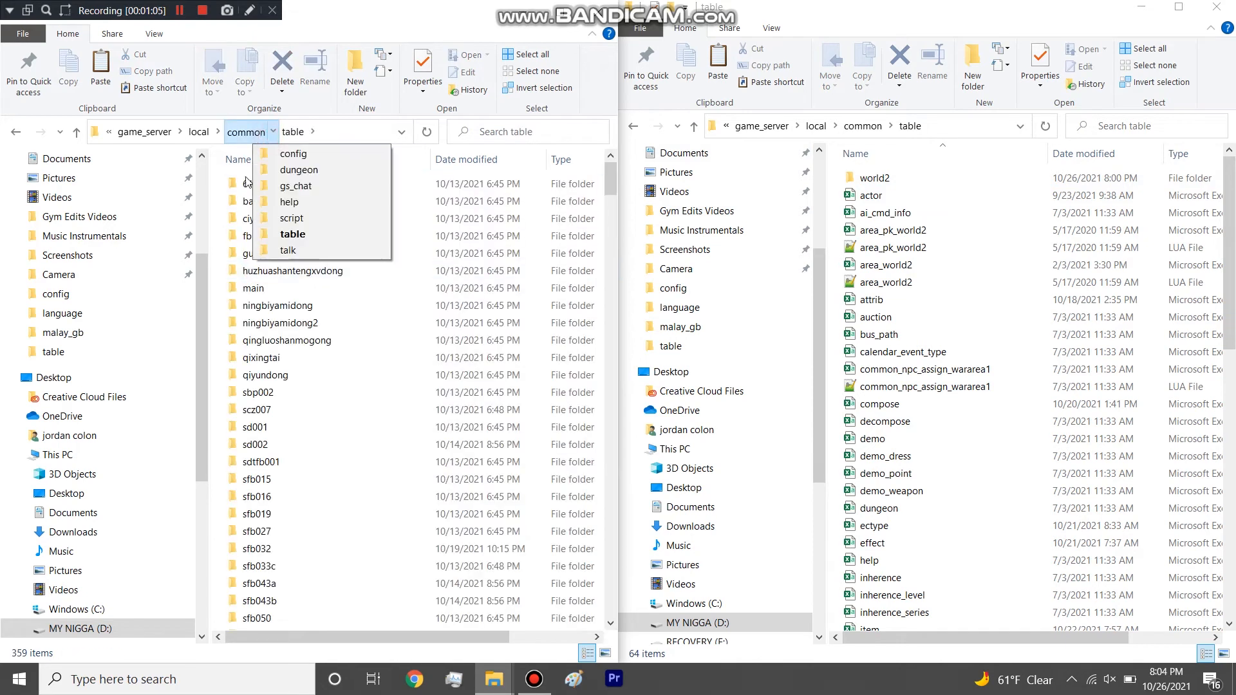
{"action": "left_click", "coordinate": [248, 132]}
{"action": "left_click_drag", "start_coordinate": [254, 271], "coordinate": [219, 211]}
{"action": "left_click", "coordinate": [286, 386]}
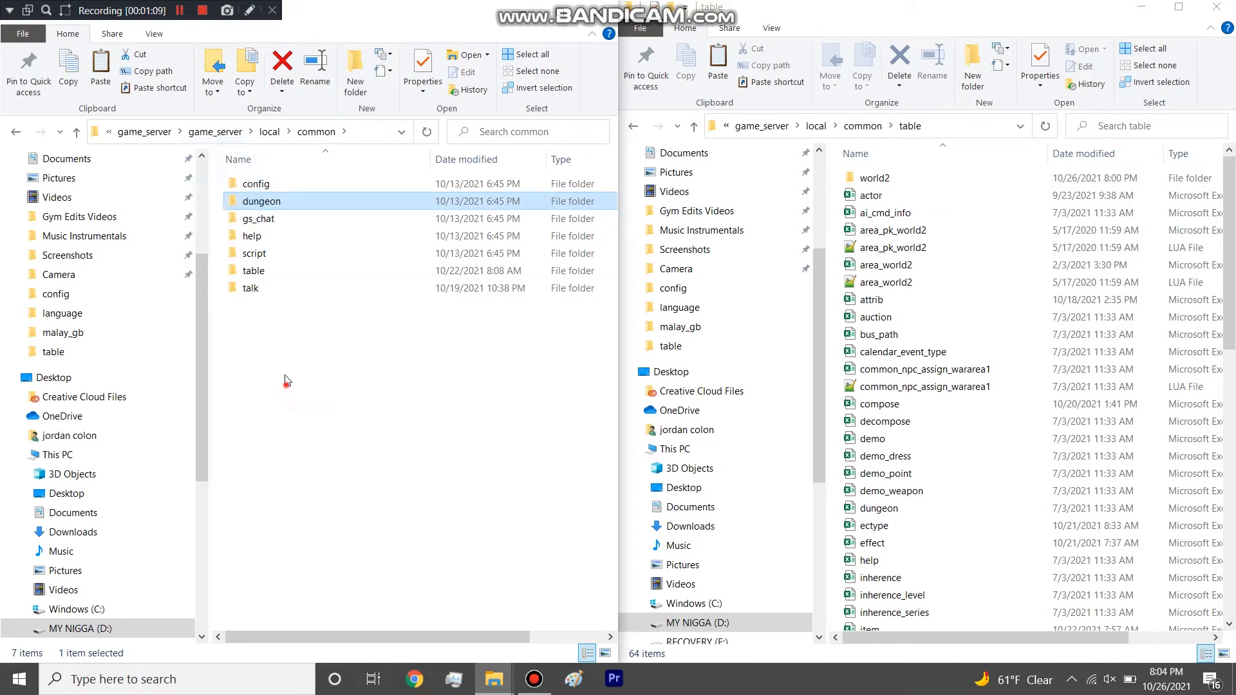
{"action": "double_click", "coordinate": [273, 275]}
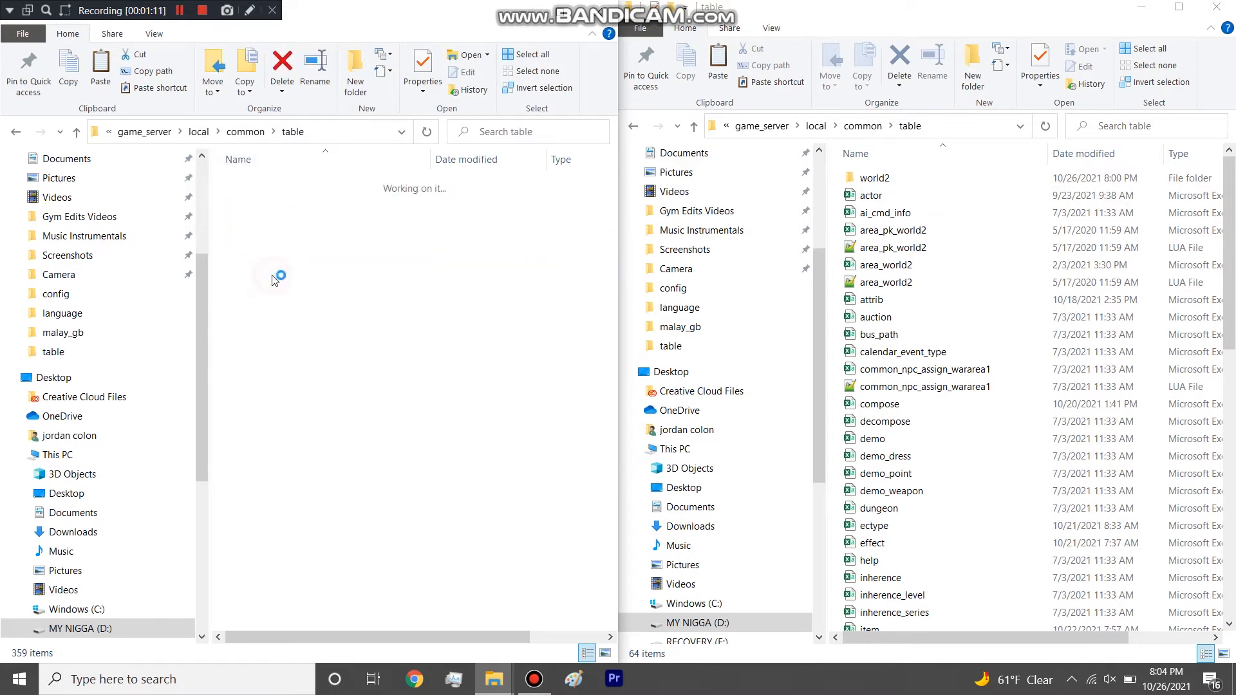
{"action": "double_click", "coordinate": [559, 17]}
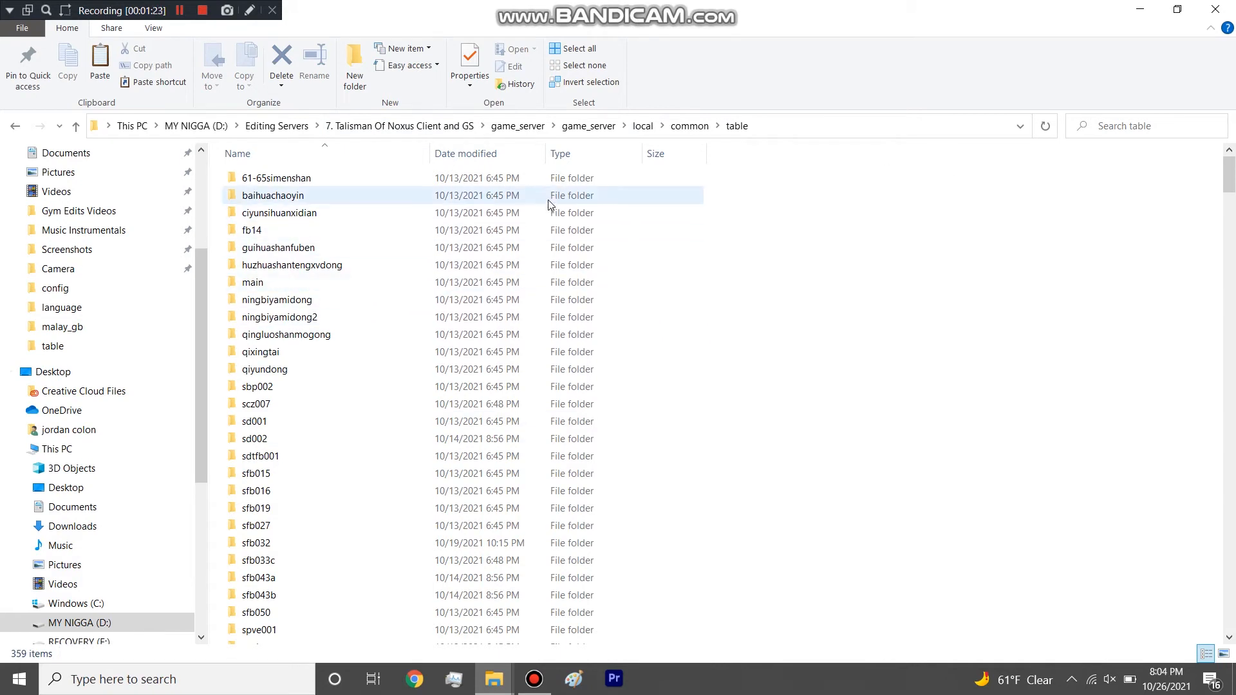
Select all subfolders of the table folder, from 61-65simenshan to yunlingshanshexue.
{"action": "left_click", "coordinate": [219, 174]}
{"action": "left_click_drag", "start_coordinate": [307, 246], "coordinate": [309, 617]}
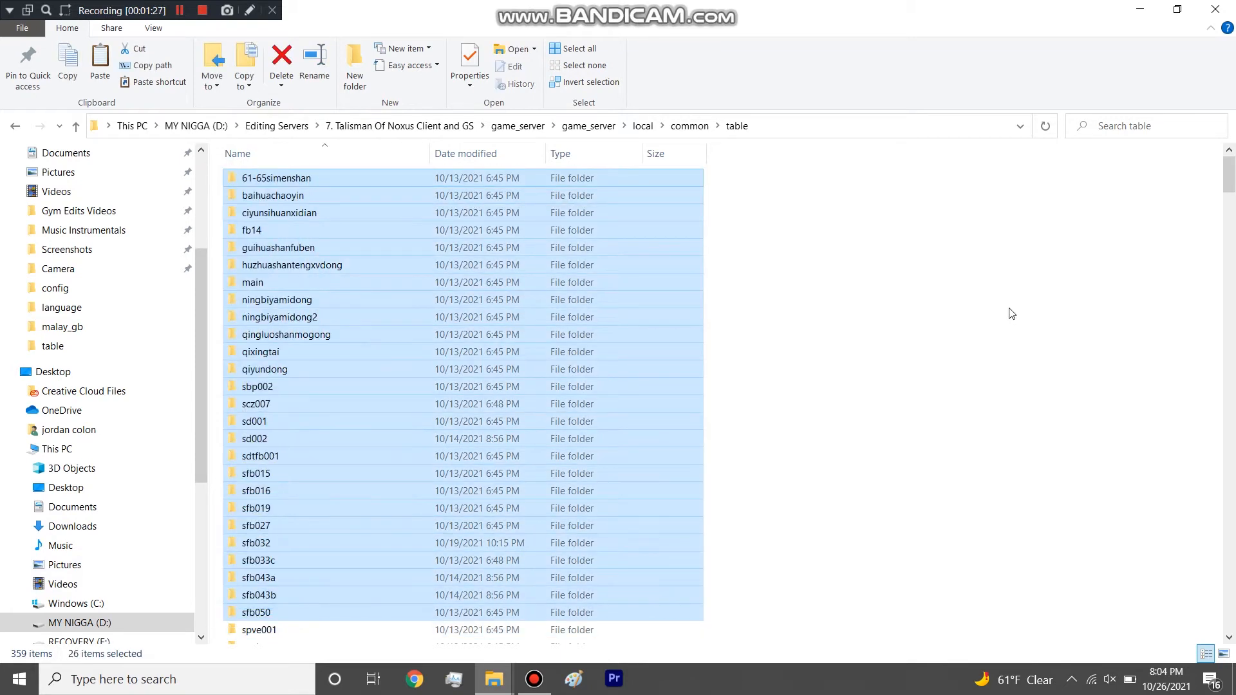
{"action": "left_click", "coordinate": [1100, 266]}
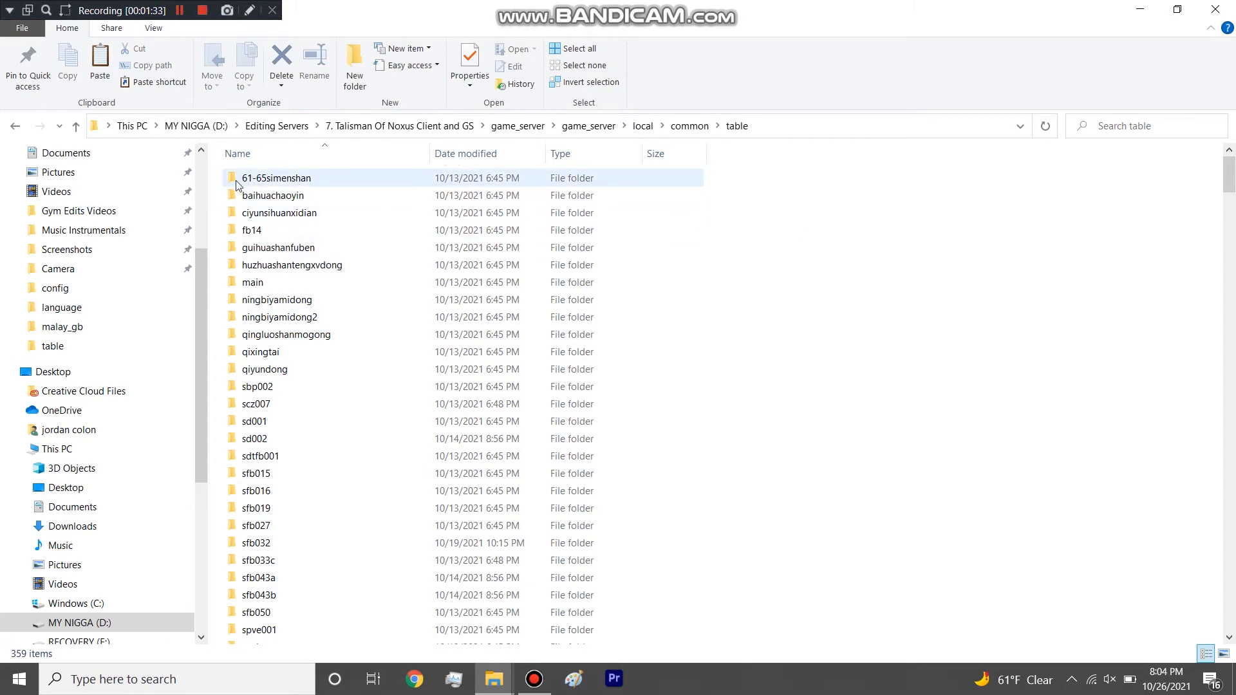
{"action": "left_click_drag", "start_coordinate": [222, 386], "coordinate": [260, 451]}
{"action": "left_click_drag", "start_coordinate": [216, 168], "coordinate": [323, 545]}
Look through the selected subfolders and the area files listed below them in the table folder.
{"action": "scroll", "coordinate": [370, 481], "scroll_direction": "down", "scroll_amount": 12}
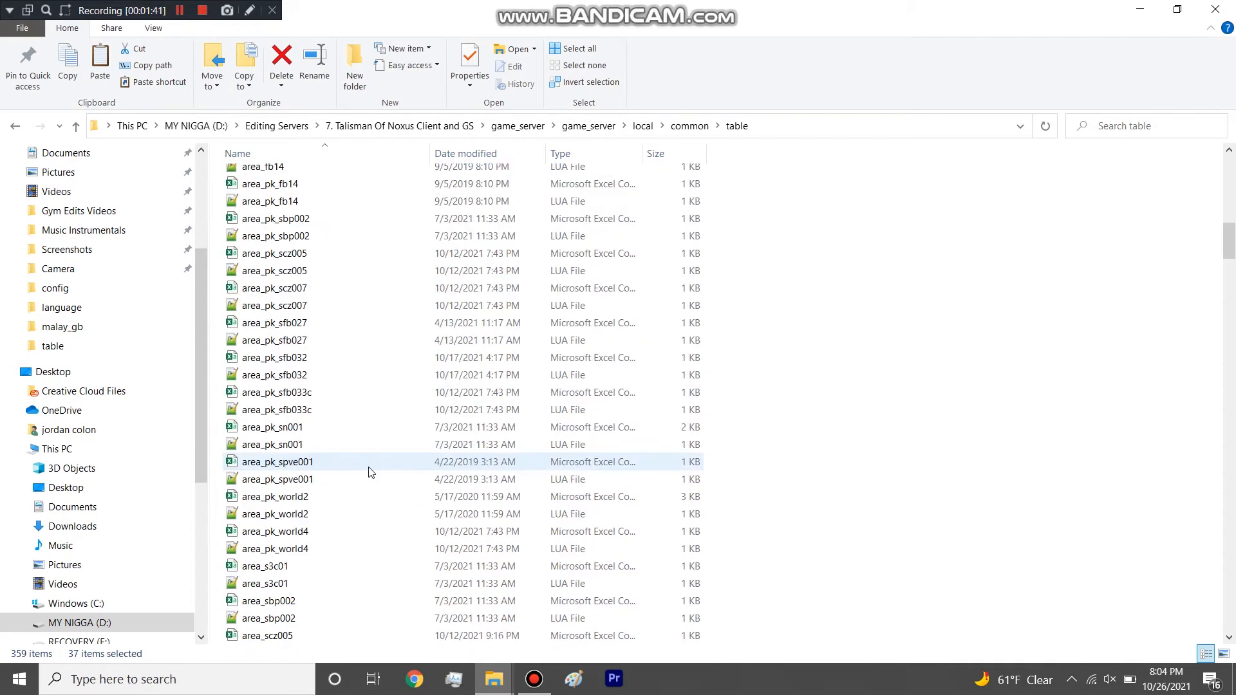
{"action": "scroll", "coordinate": [368, 466], "scroll_direction": "up", "scroll_amount": 15}
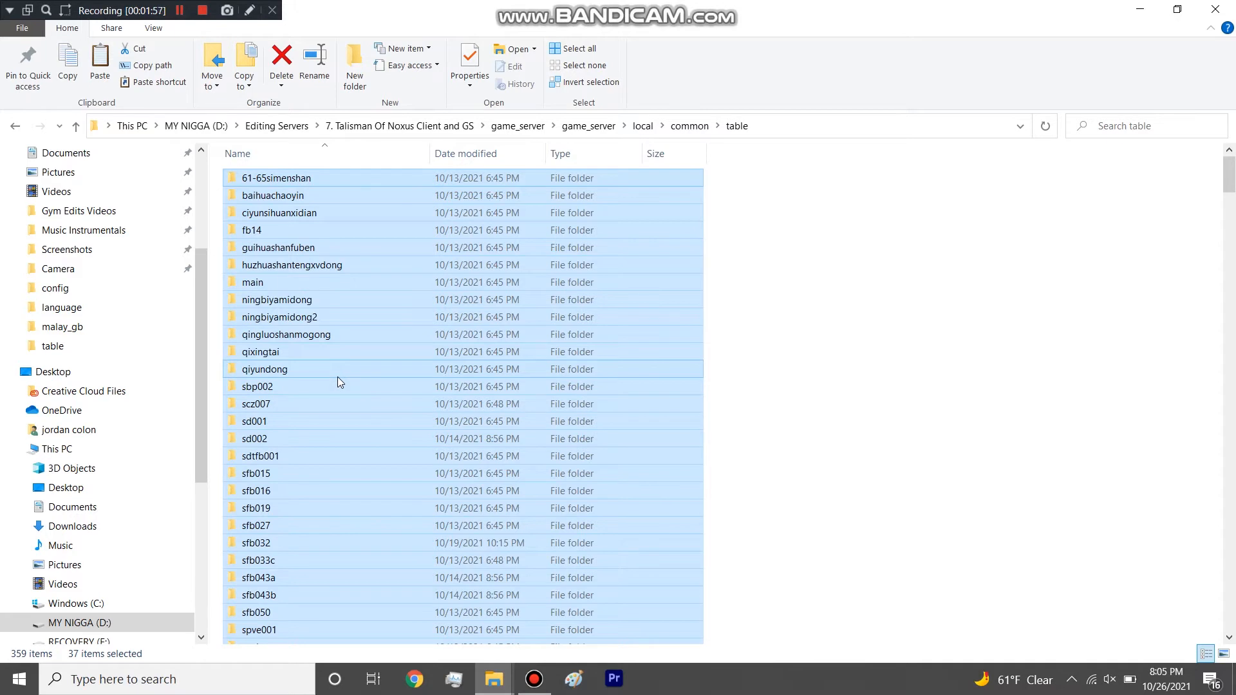
{"action": "scroll", "coordinate": [337, 377], "scroll_direction": "down", "scroll_amount": 3}
{"action": "scroll", "coordinate": [338, 377], "scroll_direction": "up", "scroll_amount": 3}
{"action": "scroll", "coordinate": [338, 376], "scroll_direction": "down", "scroll_amount": 6}
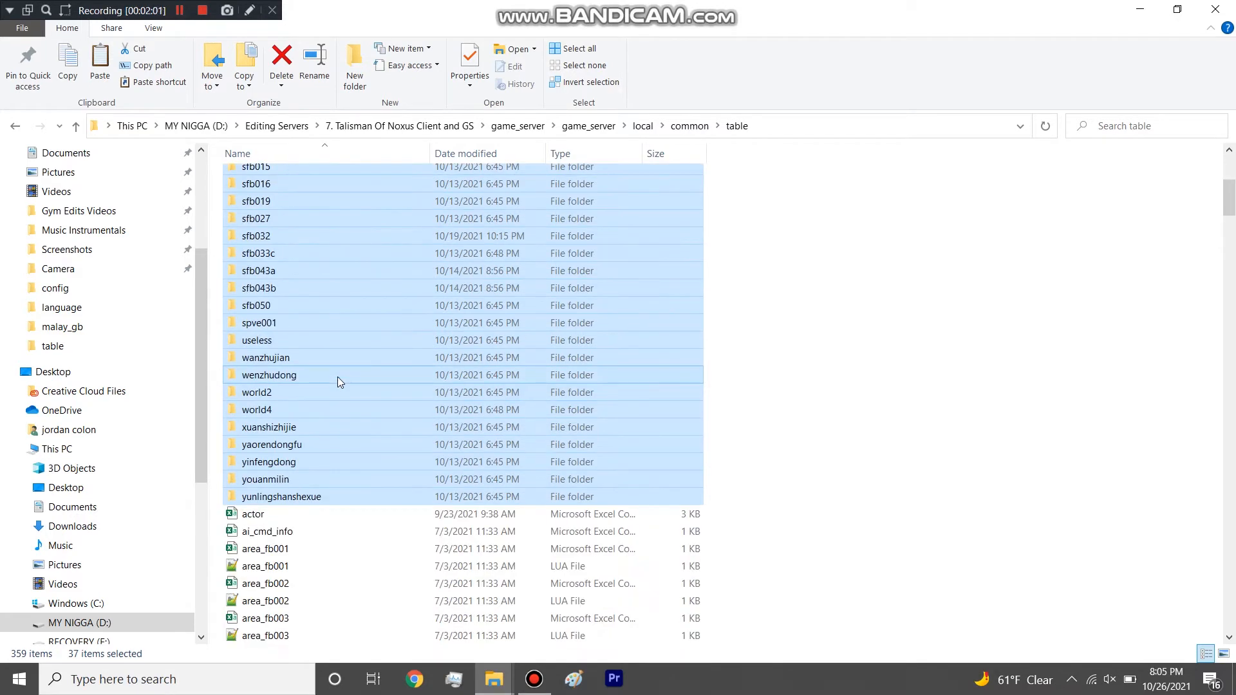
{"action": "scroll", "coordinate": [345, 375], "scroll_direction": "up", "scroll_amount": 6}
{"action": "scroll", "coordinate": [345, 374], "scroll_direction": "down", "scroll_amount": 3}
{"action": "scroll", "coordinate": [345, 378], "scroll_direction": "down", "scroll_amount": 1}
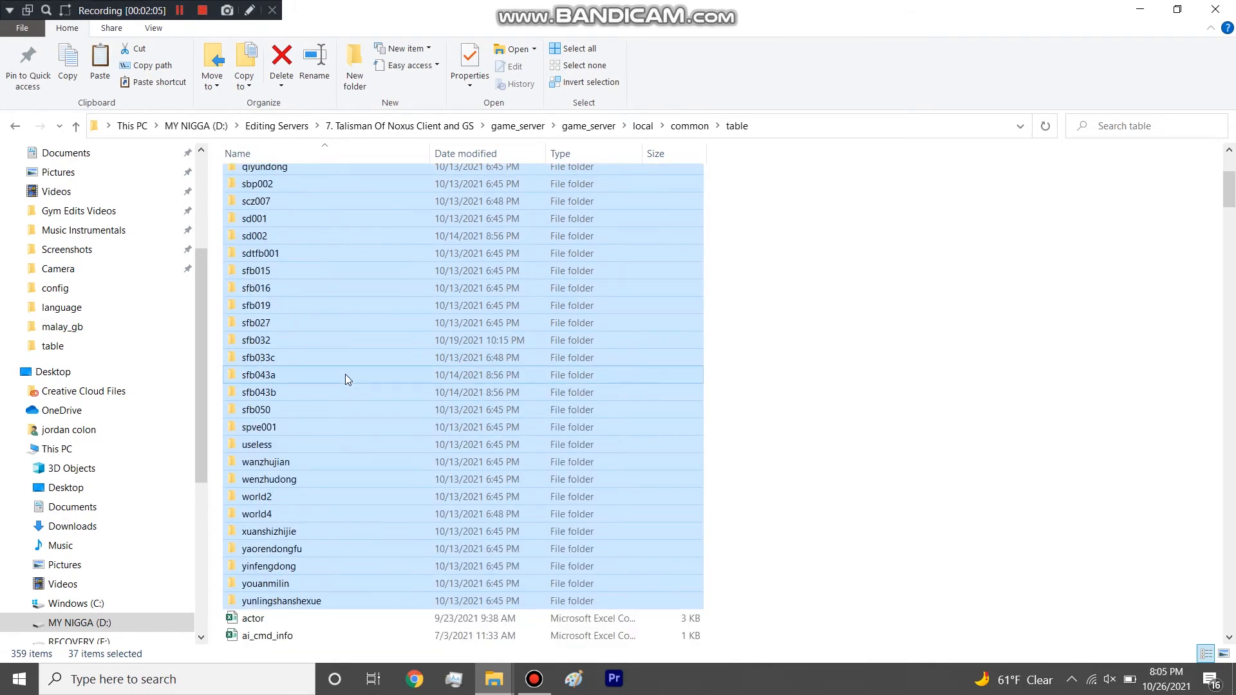
{"action": "scroll", "coordinate": [345, 376], "scroll_direction": "down", "scroll_amount": 1}
{"action": "scroll", "coordinate": [321, 322], "scroll_direction": "up", "scroll_amount": 5}
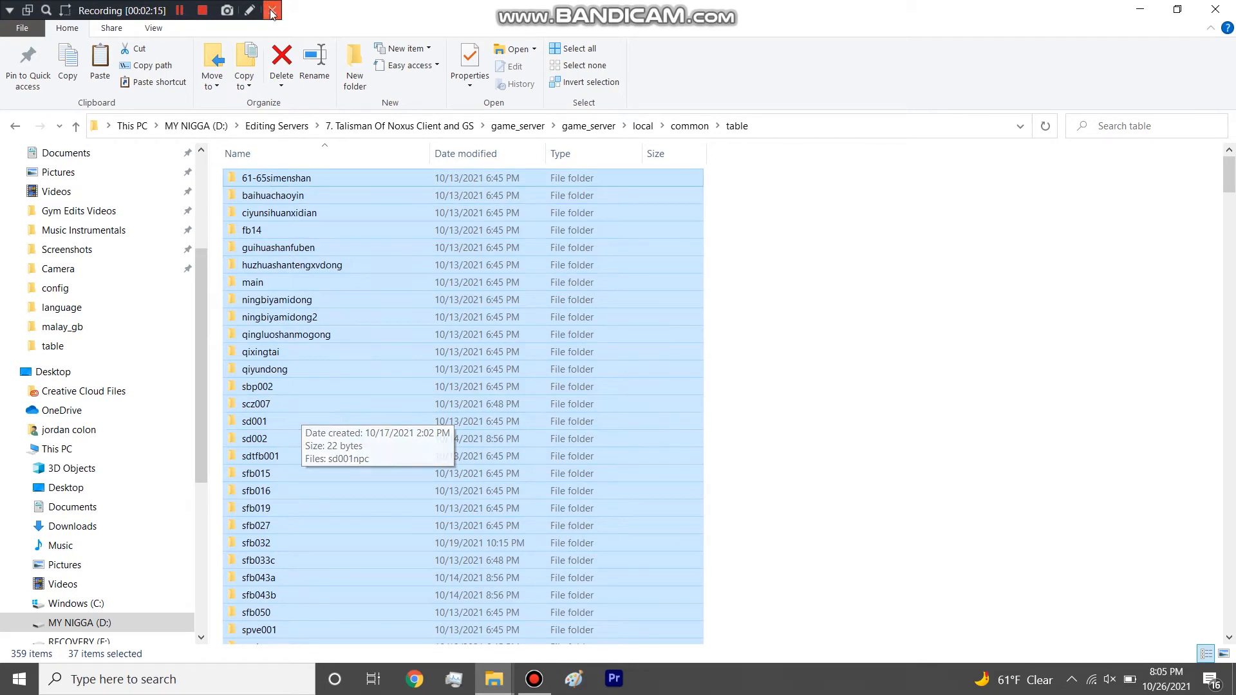
Open the client's local\common\table folder inside Talisman Of Noxus 20211021.
{"action": "left_click", "coordinate": [412, 127]}
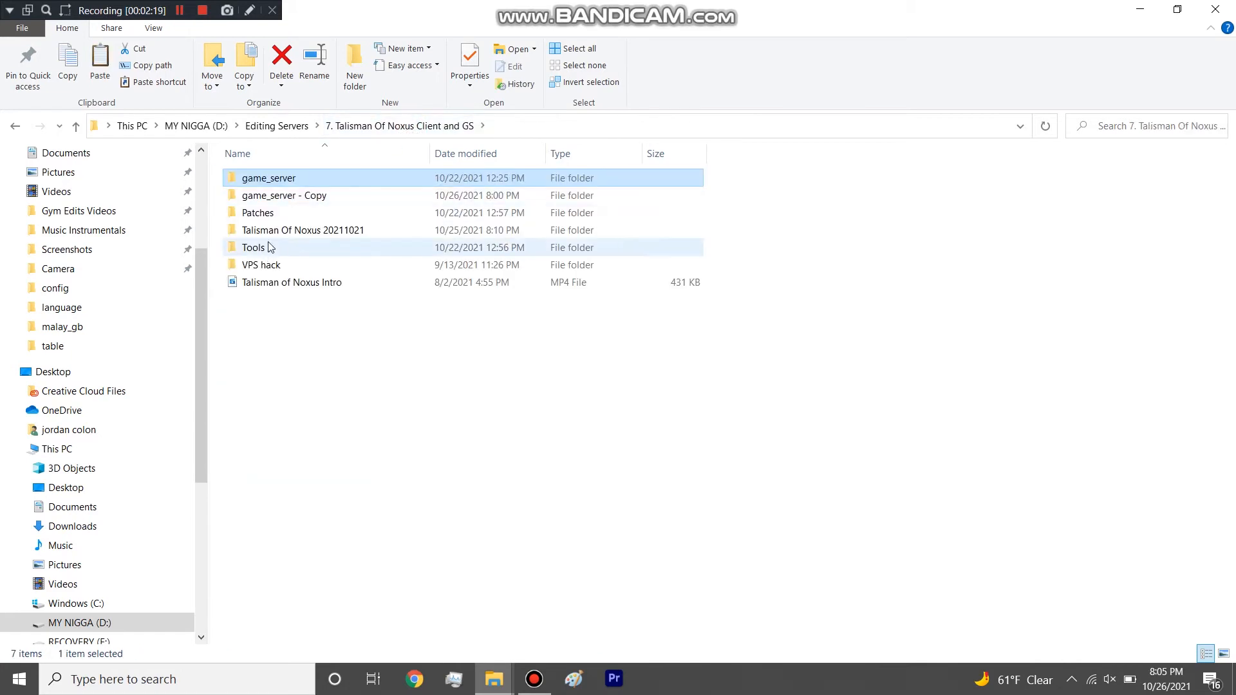
{"action": "double_click", "coordinate": [286, 231]}
{"action": "double_click", "coordinate": [291, 193]}
{"action": "double_click", "coordinate": [291, 175]}
{"action": "double_click", "coordinate": [254, 270]}
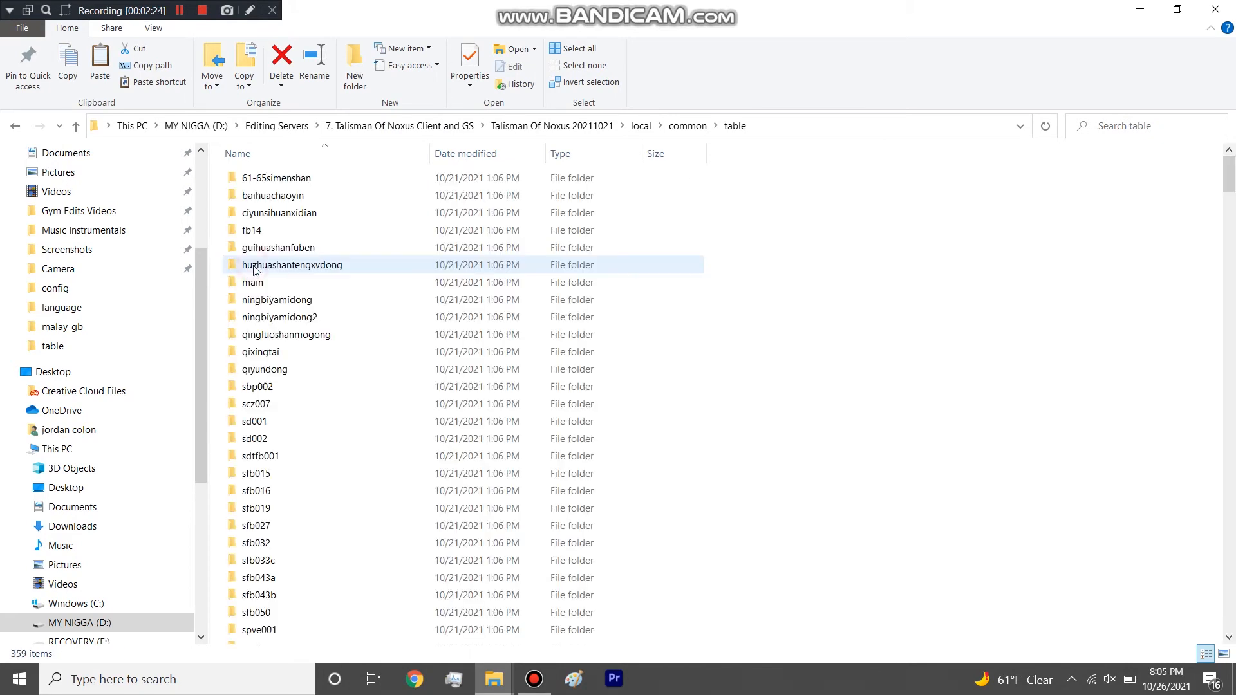
Return to 7. Talisman Of Noxus Client and GS and open game_server\game_server\local\common\table.
{"action": "left_click", "coordinate": [420, 129]}
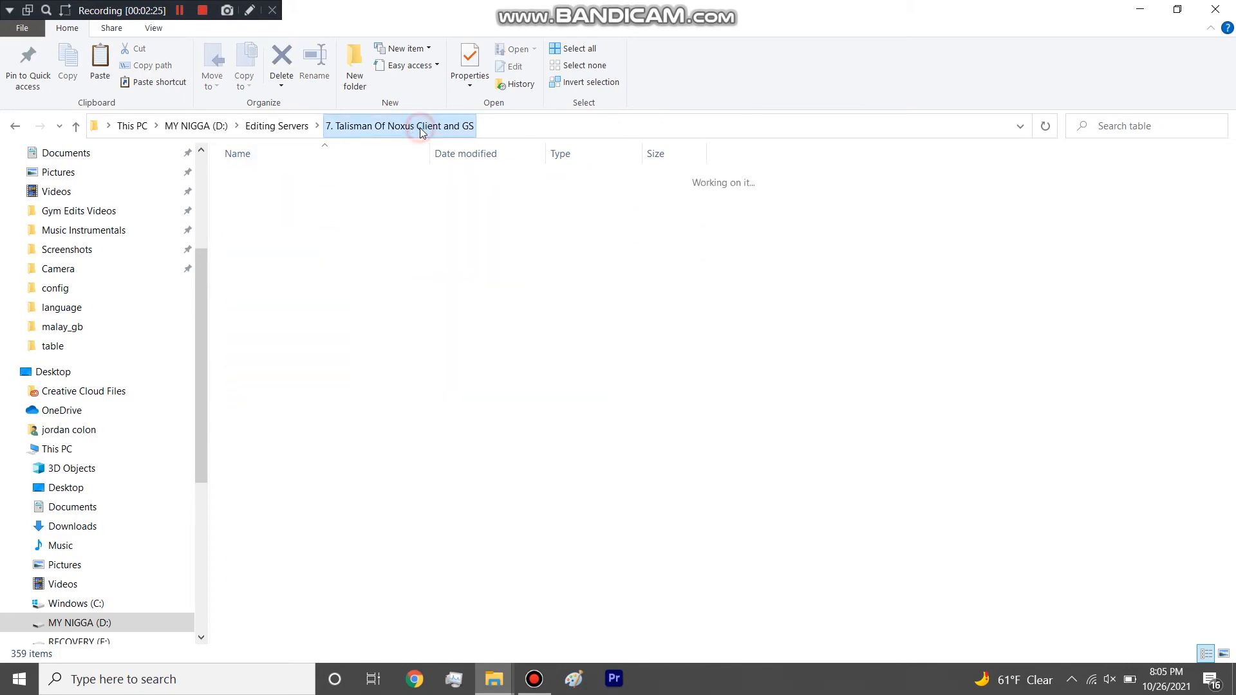
{"action": "double_click", "coordinate": [326, 179]}
{"action": "left_click", "coordinate": [327, 183]}
{"action": "double_click", "coordinate": [327, 183]}
{"action": "double_click", "coordinate": [325, 178]}
{"action": "double_click", "coordinate": [325, 178]}
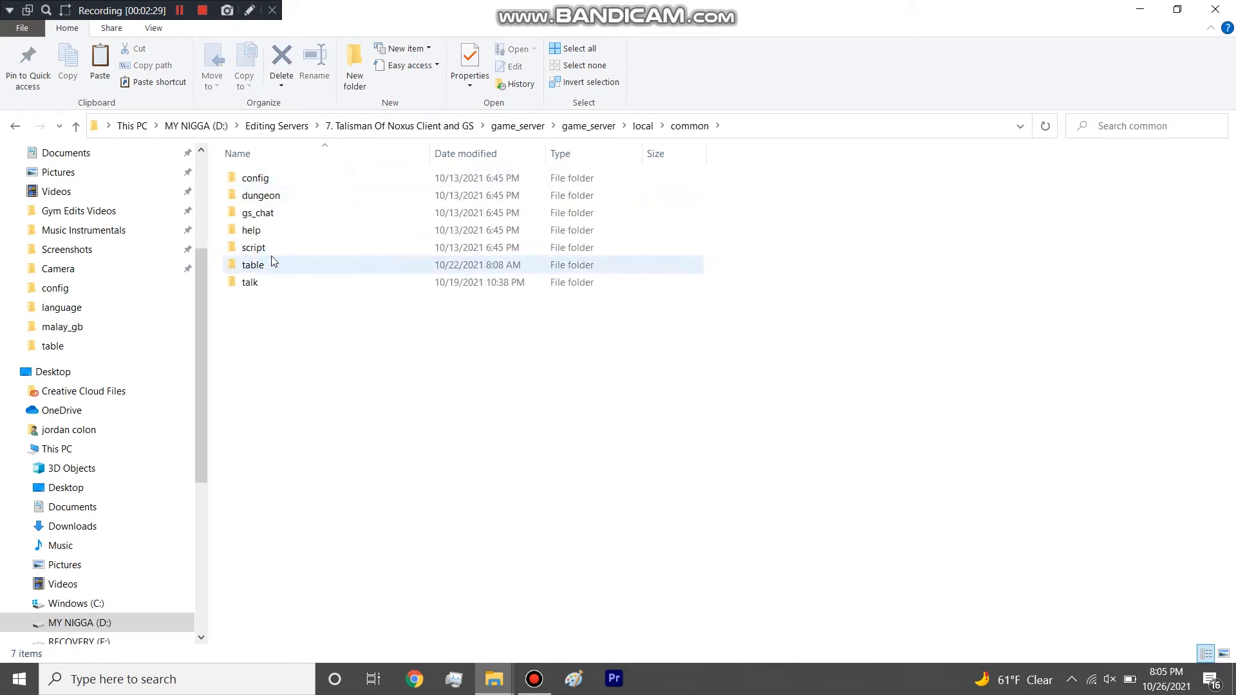
{"action": "double_click", "coordinate": [276, 264]}
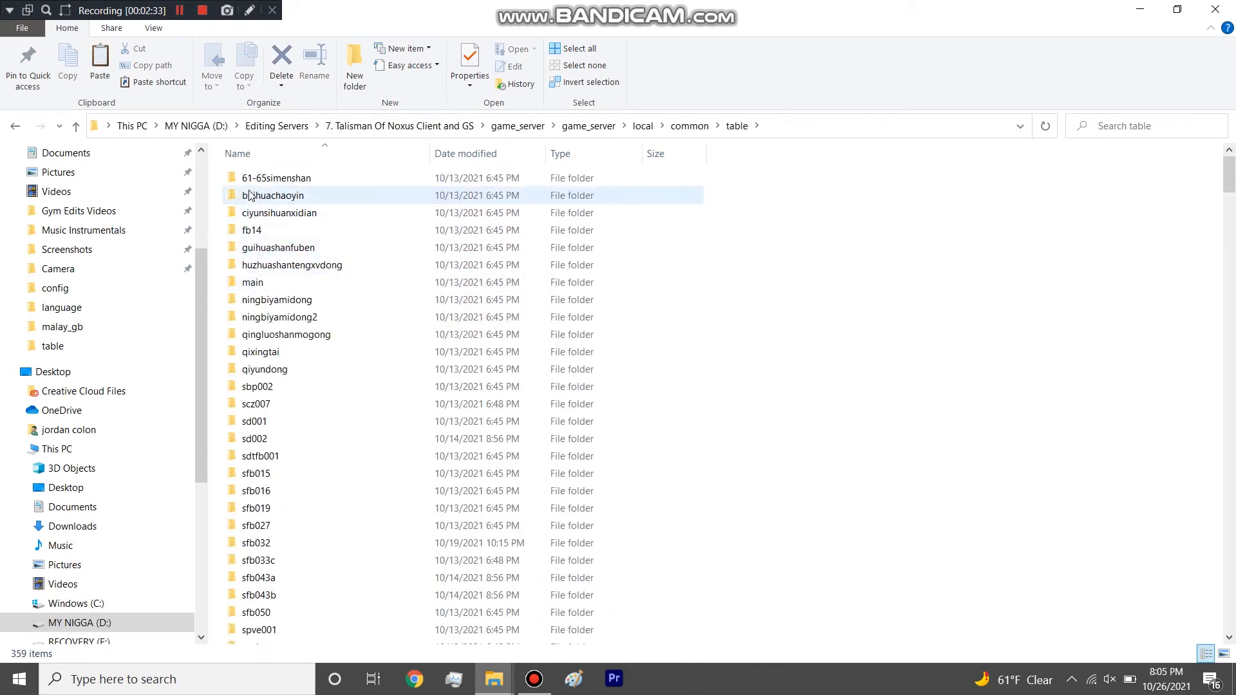
Open the main folder inside table and highlight its subfolders from baihuashan to yunlingshan, clearing the selection when done.
{"action": "left_click", "coordinate": [222, 177]}
{"action": "left_click_drag", "start_coordinate": [259, 193], "coordinate": [273, 230]}
{"action": "left_click", "coordinate": [923, 278]}
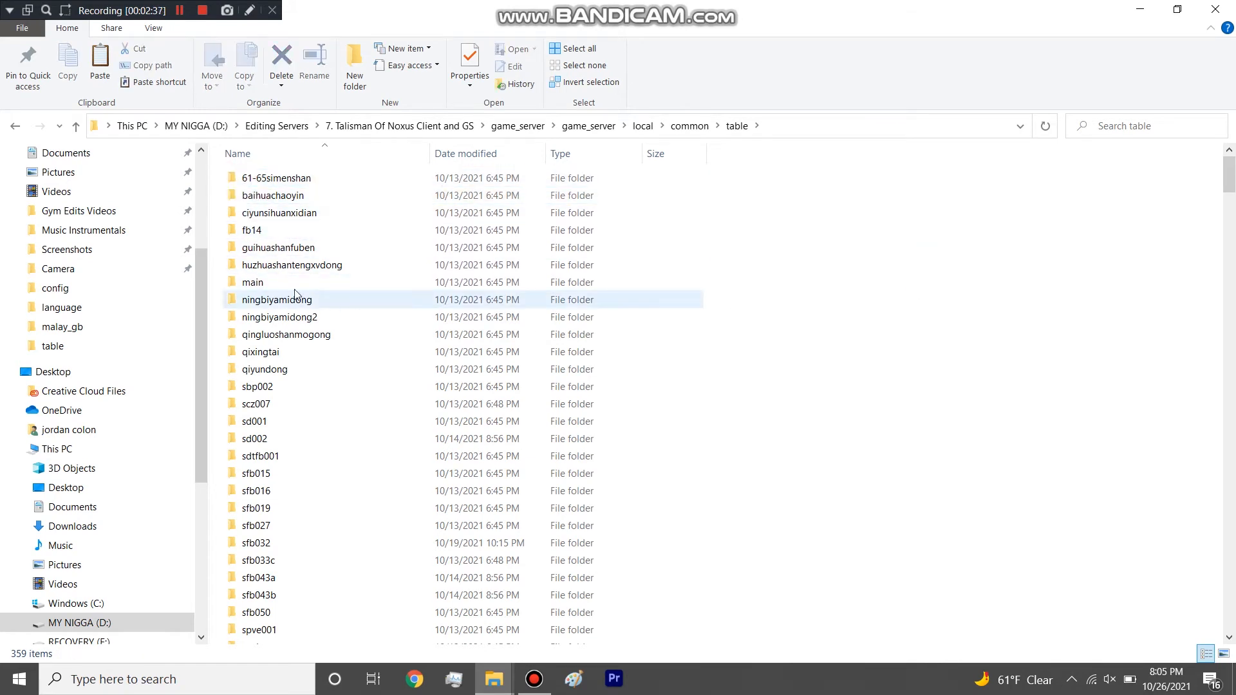
{"action": "left_click", "coordinate": [273, 283]}
{"action": "double_click", "coordinate": [270, 284]}
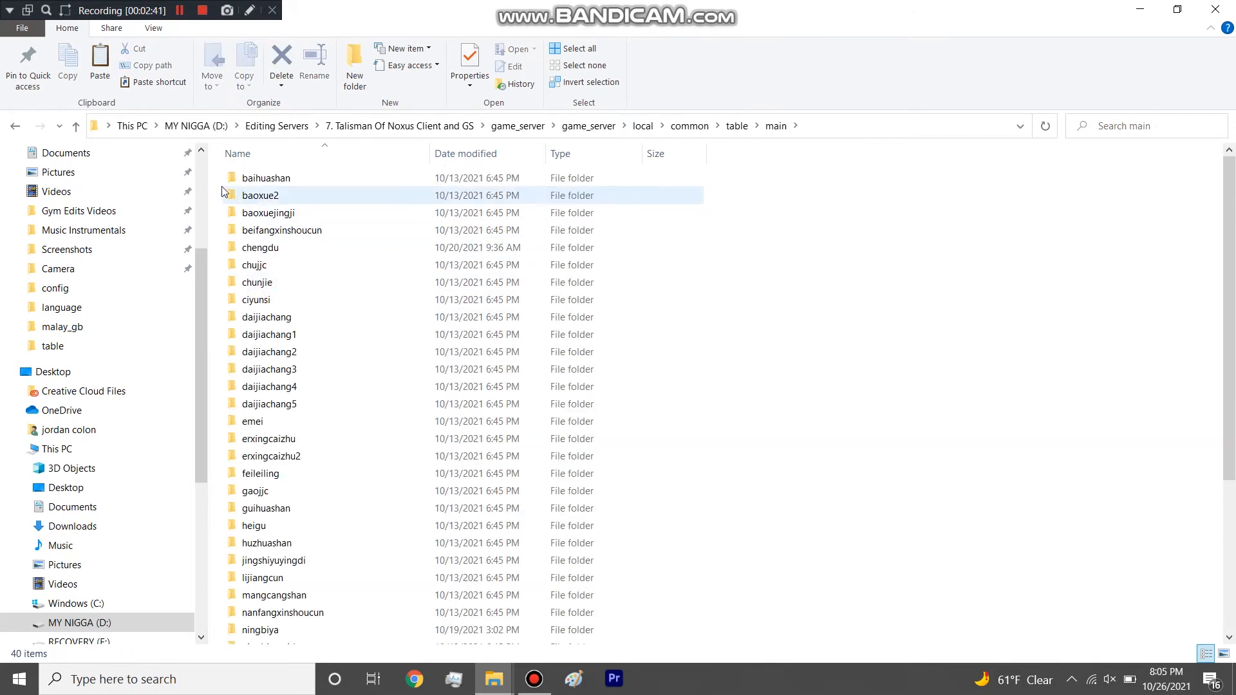
{"action": "left_click_drag", "start_coordinate": [225, 173], "coordinate": [292, 627]}
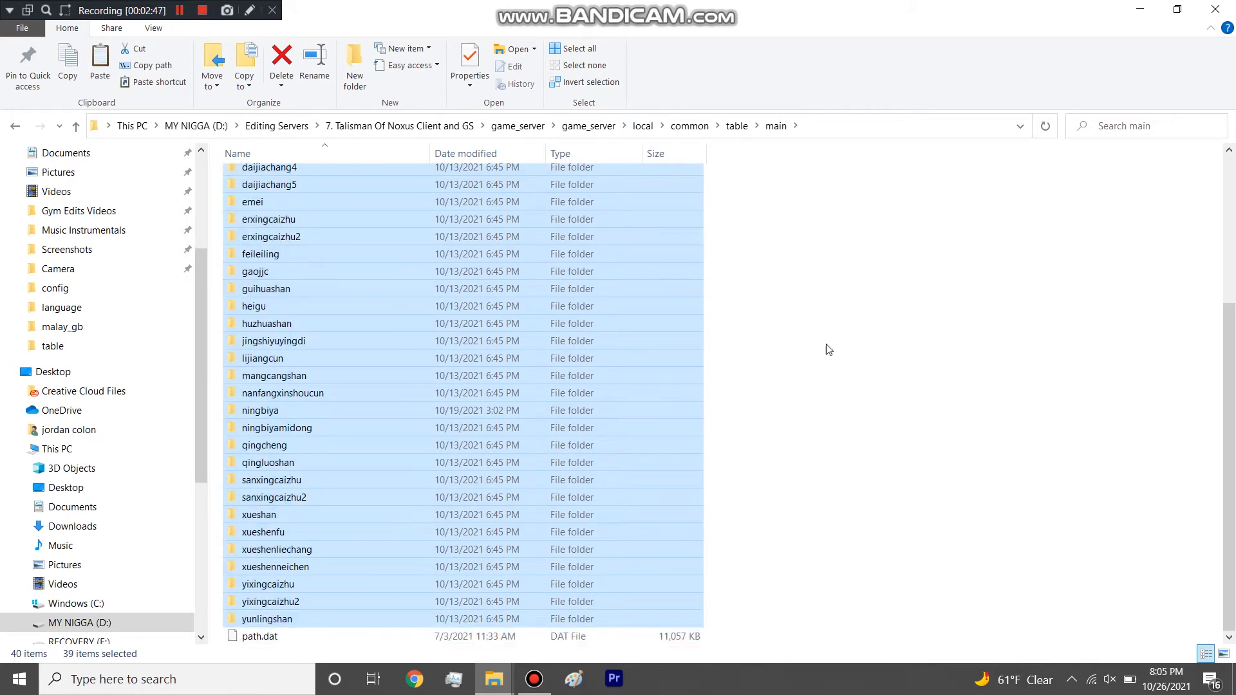
{"action": "left_click", "coordinate": [838, 341]}
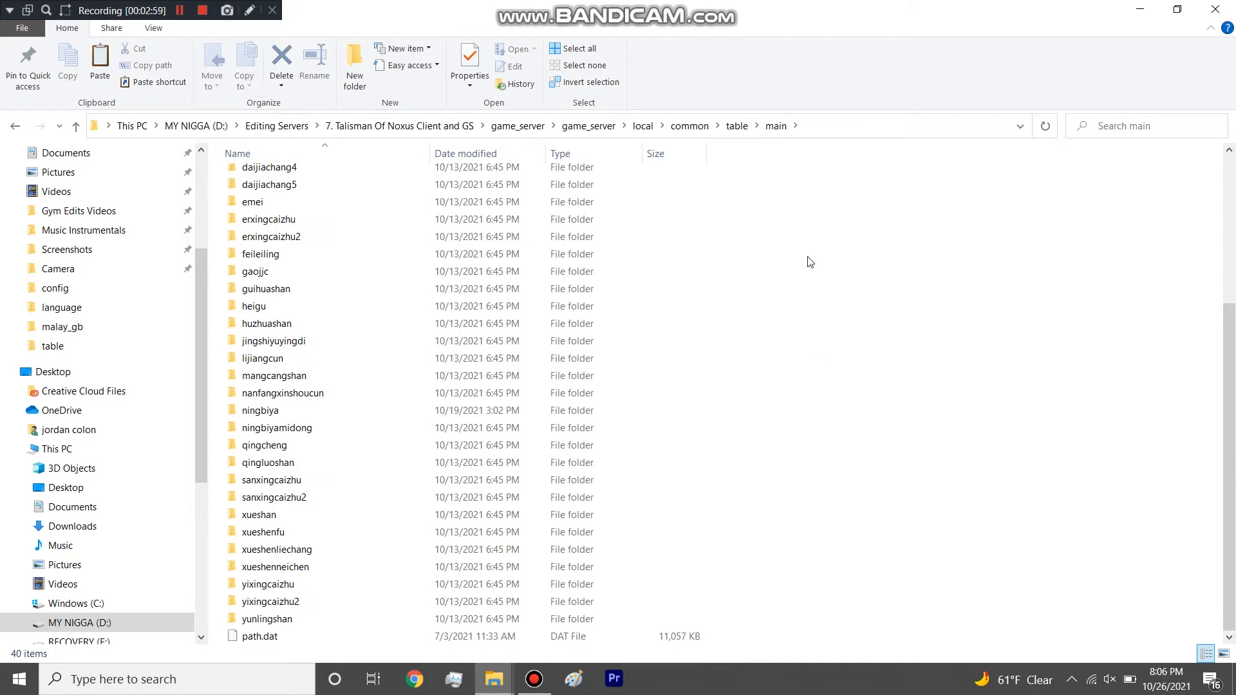
Return to the table folder and highlight the folders before main and those from ningbiyamidong to sfb043a.
{"action": "left_click", "coordinate": [735, 125]}
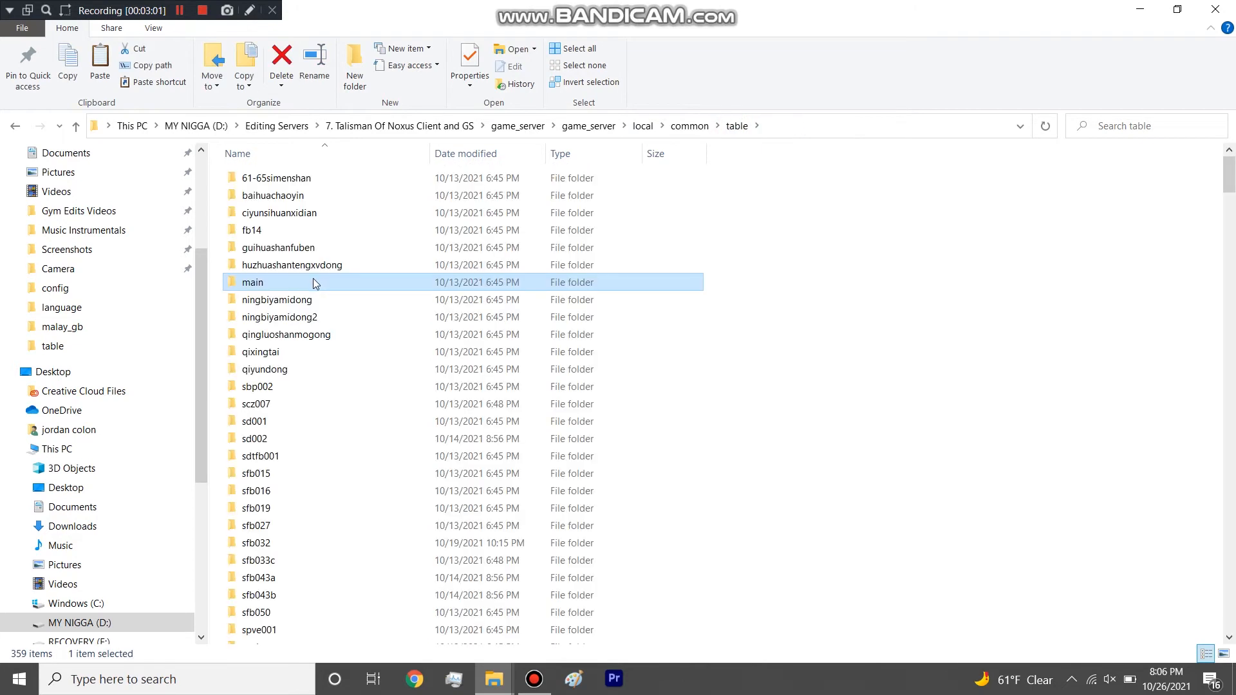
{"action": "left_click", "coordinate": [232, 267]}
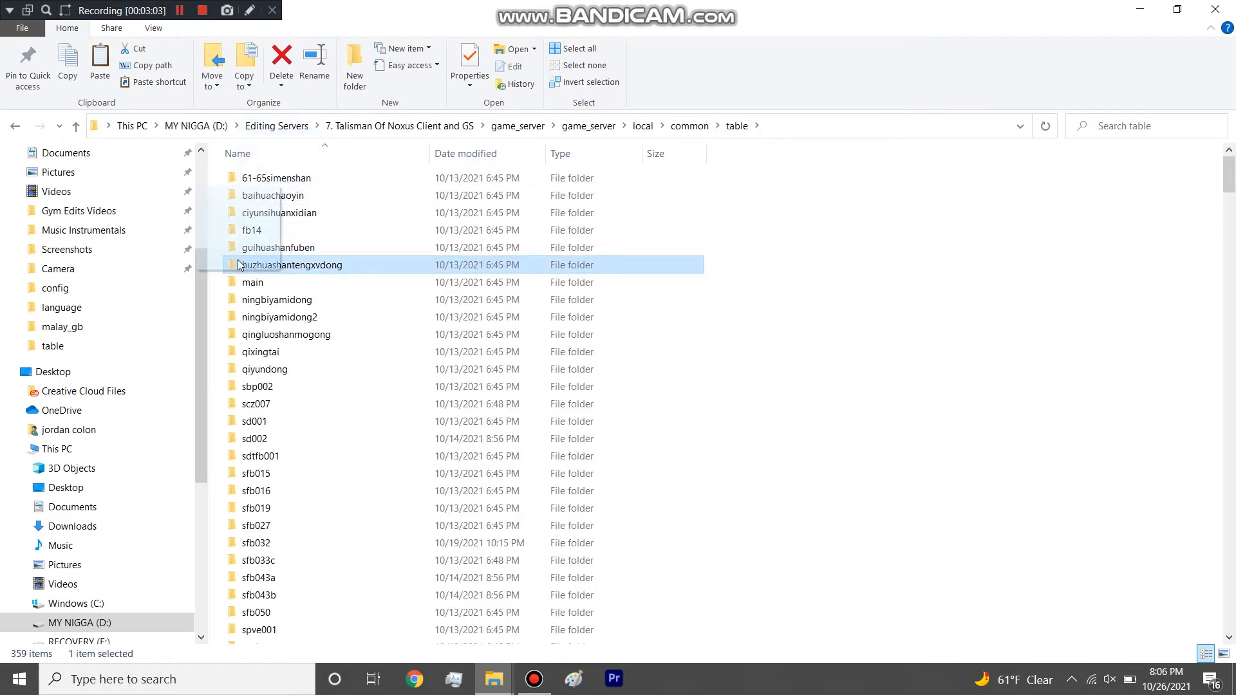
{"action": "left_click", "coordinate": [222, 180], "text": "shift"}
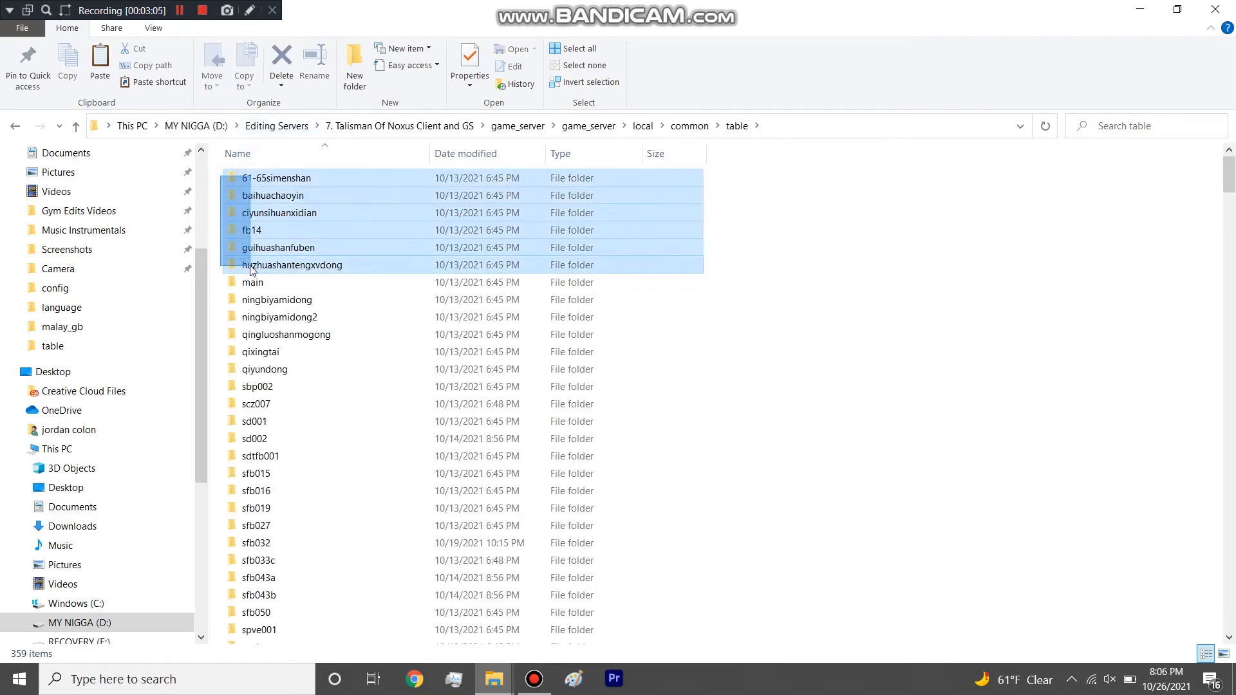
{"action": "left_click_drag", "start_coordinate": [219, 304], "coordinate": [291, 587]}
{"action": "scroll", "coordinate": [372, 483], "scroll_direction": "down", "scroll_amount": 5}
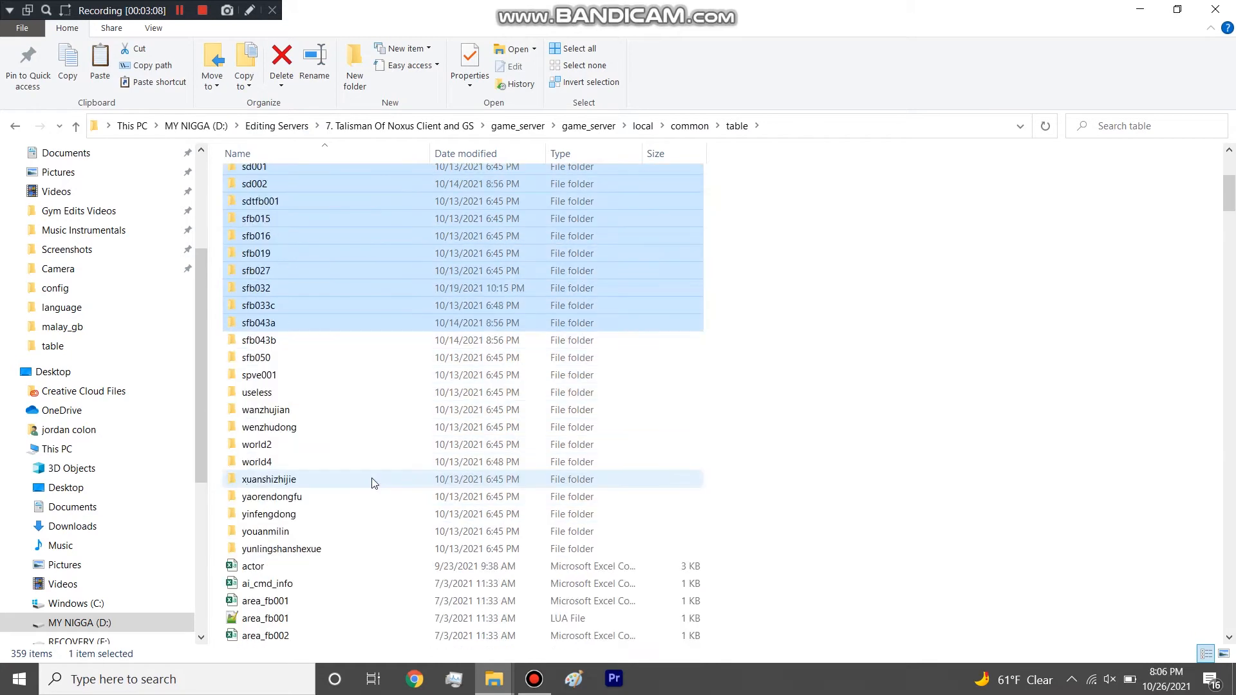
Highlight the world2 and world4 folders in turn, the sfb043a and sfb043b pair, and the huzhuashantengxvdong folder.
{"action": "left_click", "coordinate": [304, 446]}
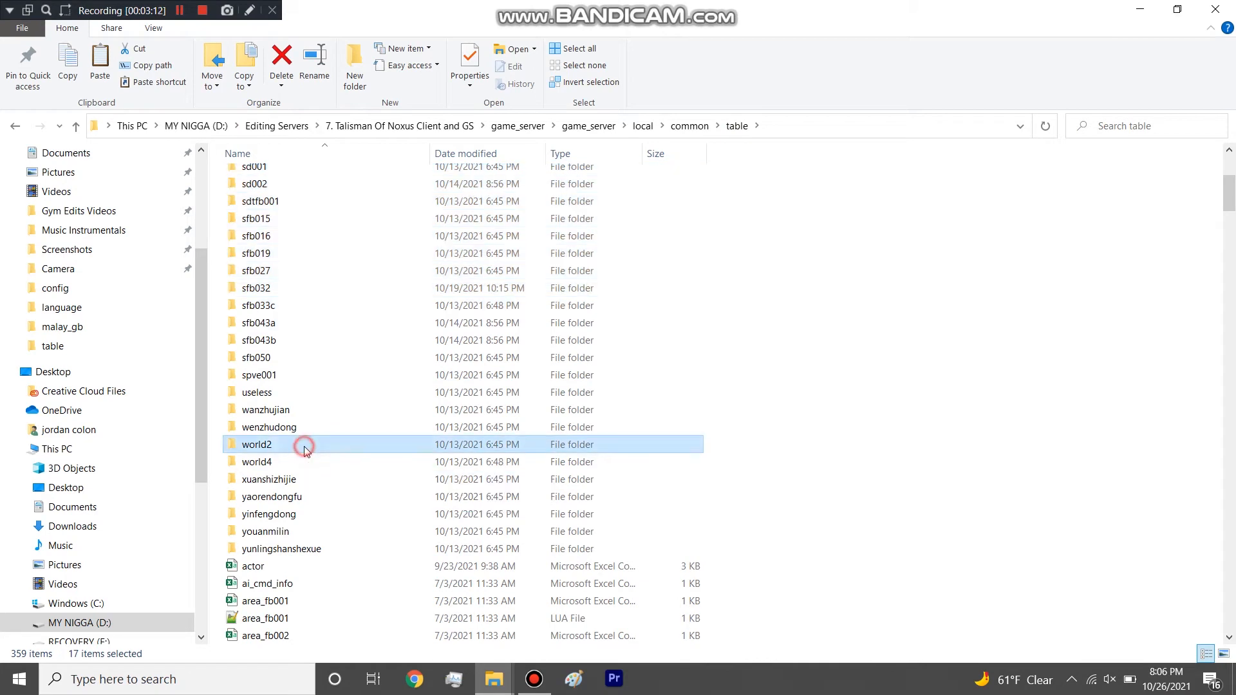
{"action": "left_click", "coordinate": [270, 463]}
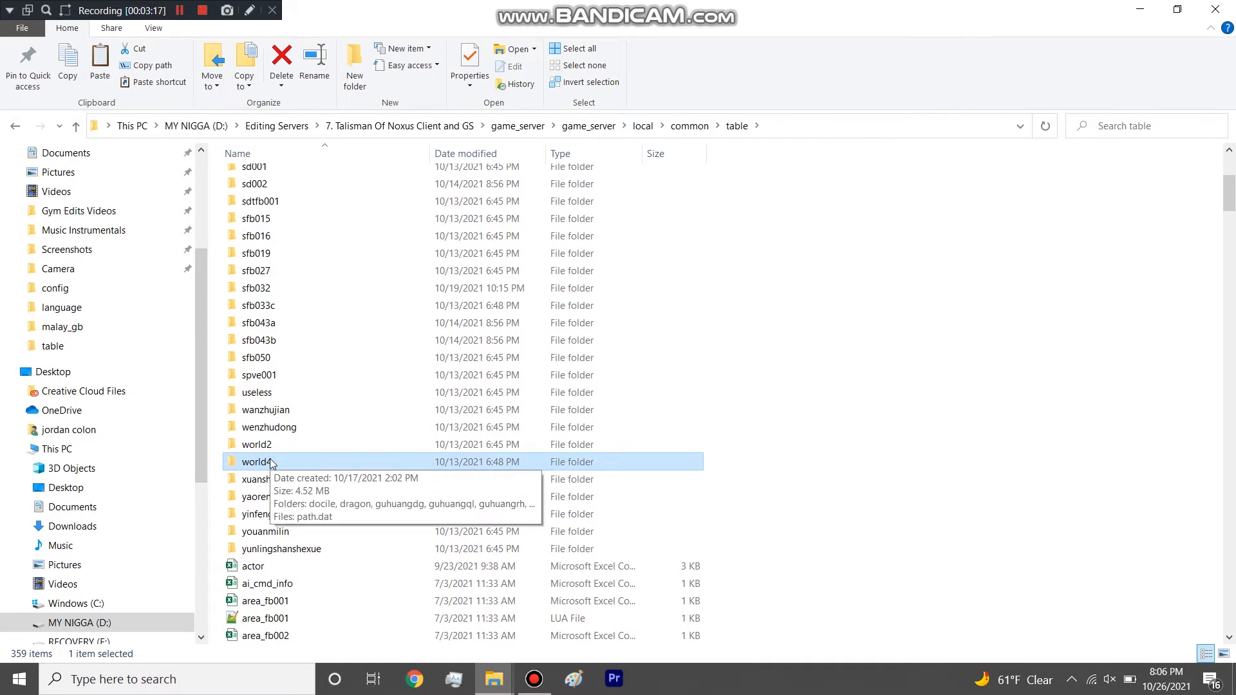
{"action": "scroll", "coordinate": [271, 464], "scroll_direction": "up", "scroll_amount": 2}
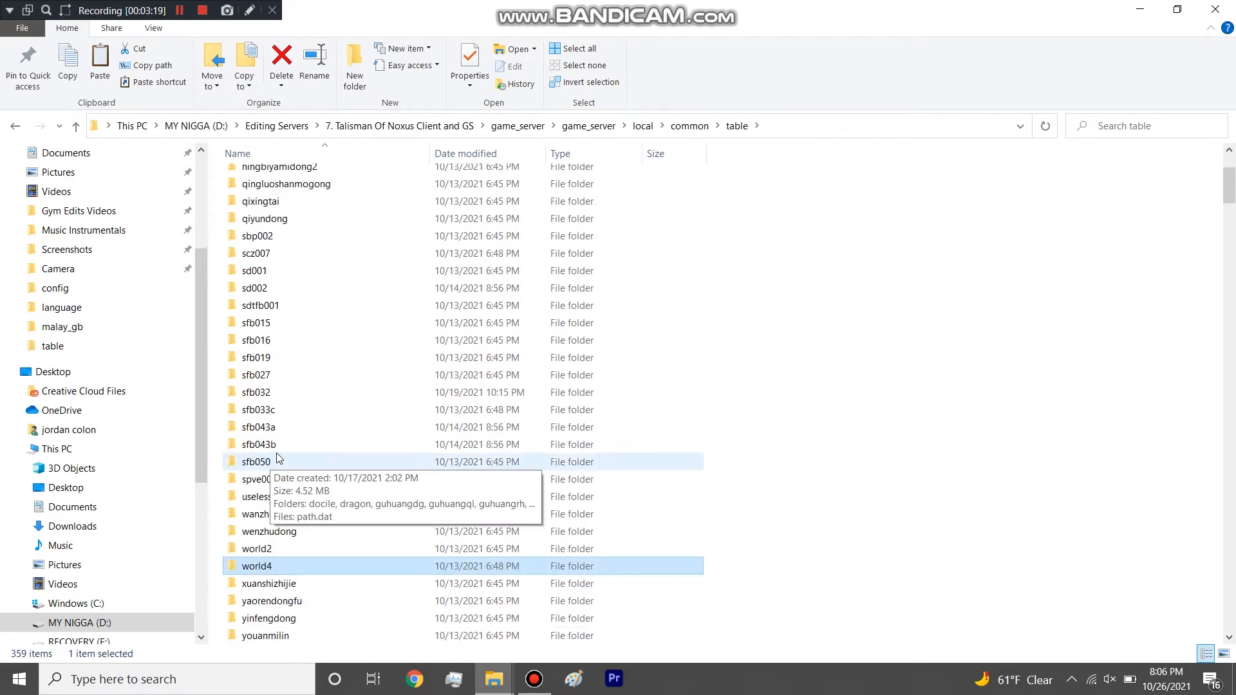
{"action": "left_click_drag", "start_coordinate": [220, 407], "coordinate": [272, 430]}
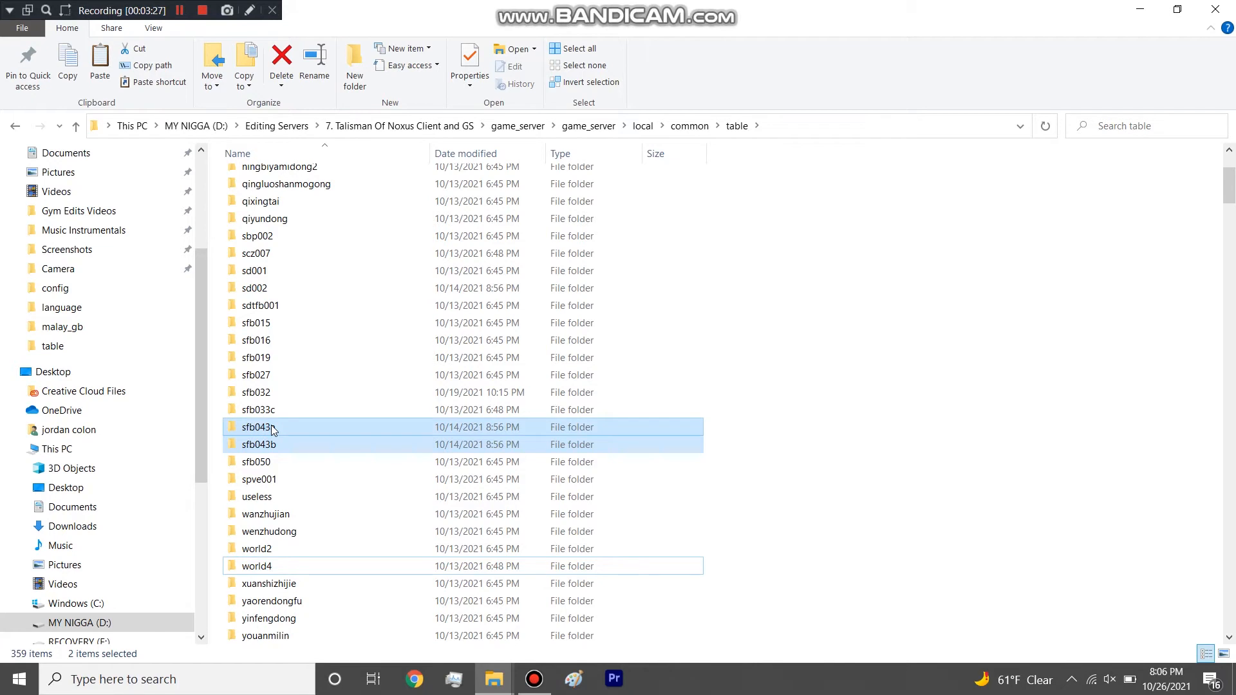
{"action": "scroll", "coordinate": [272, 425], "scroll_direction": "up", "scroll_amount": 3}
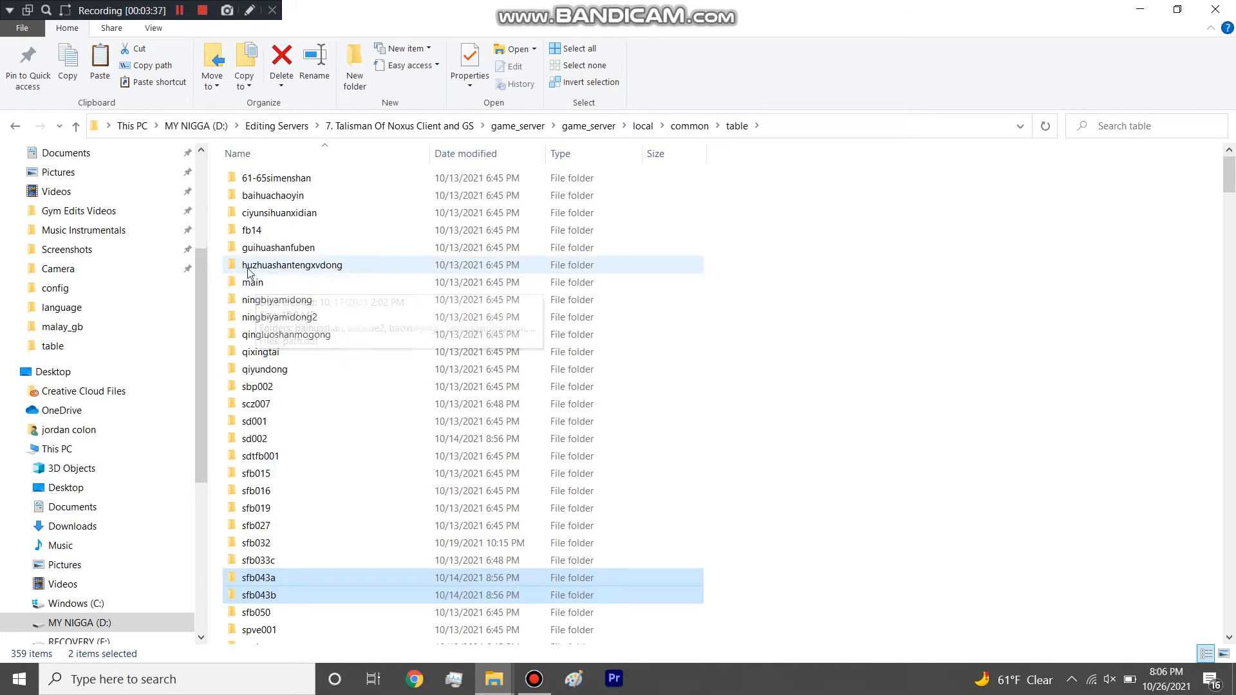
{"action": "left_click", "coordinate": [230, 266]}
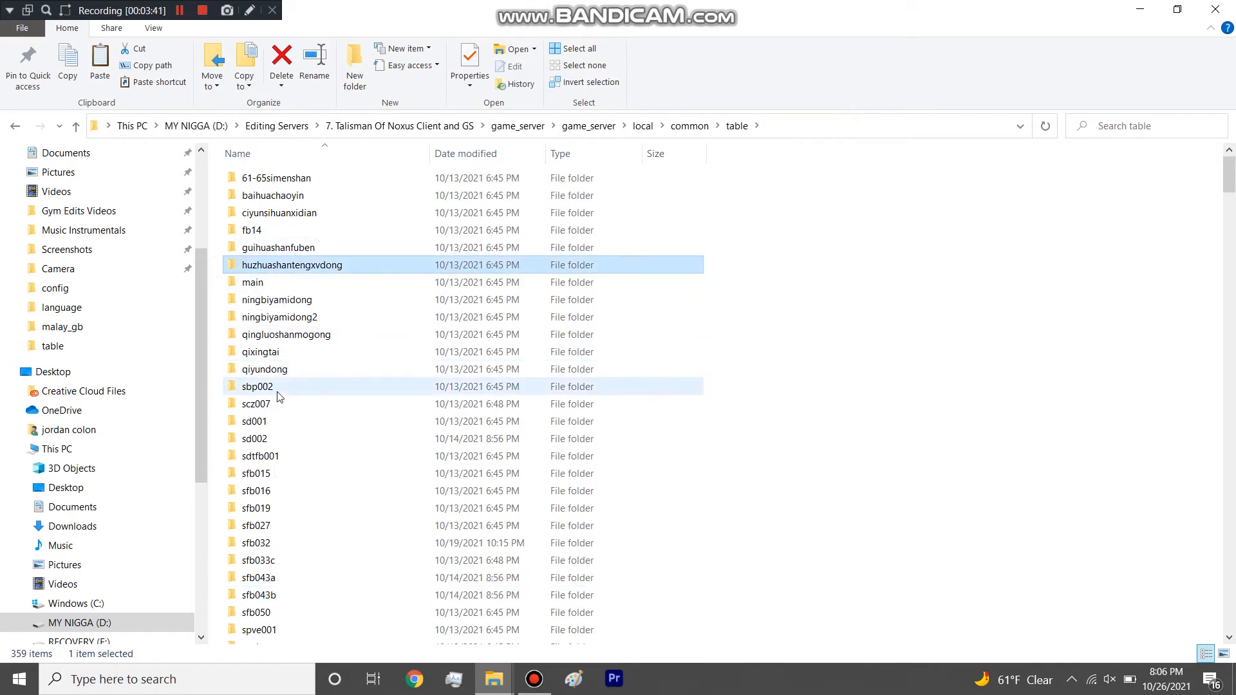
Open the main folder briefly, return to the table folder and highlight the folders from 61-65simenshan to guihuashanfuben.
{"action": "scroll", "coordinate": [276, 395], "scroll_direction": "down", "scroll_amount": 5}
{"action": "scroll", "coordinate": [277, 395], "scroll_direction": "up", "scroll_amount": 5}
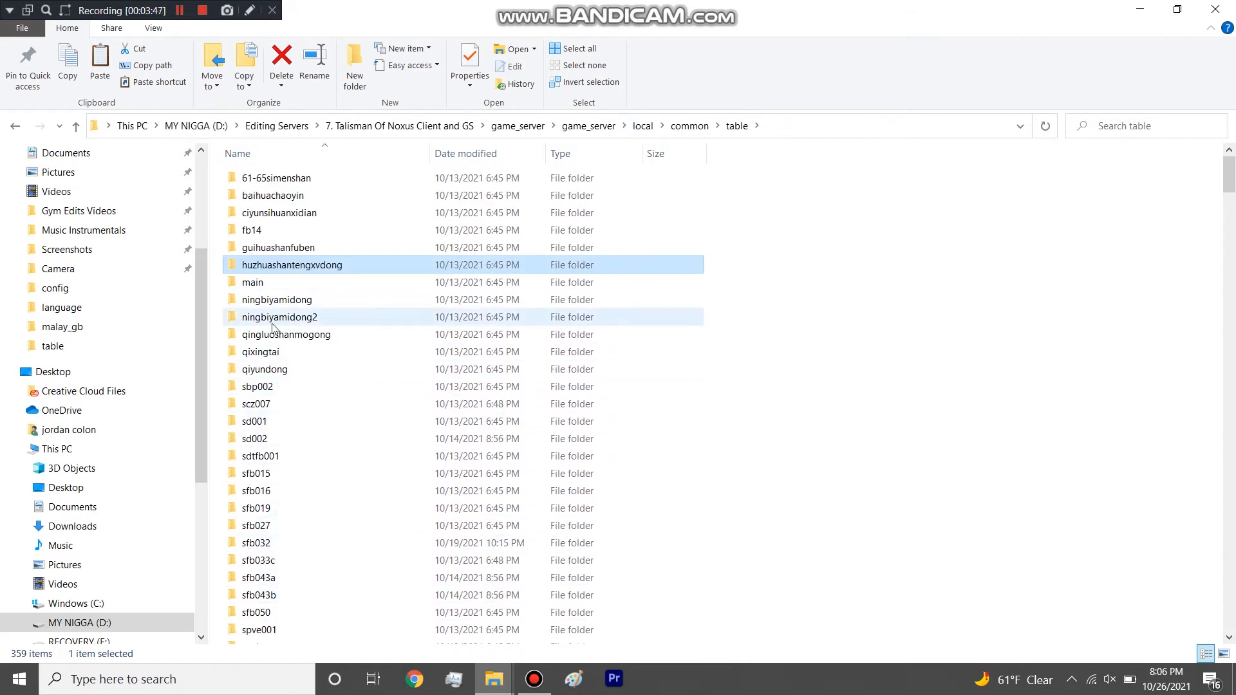
{"action": "double_click", "coordinate": [253, 281]}
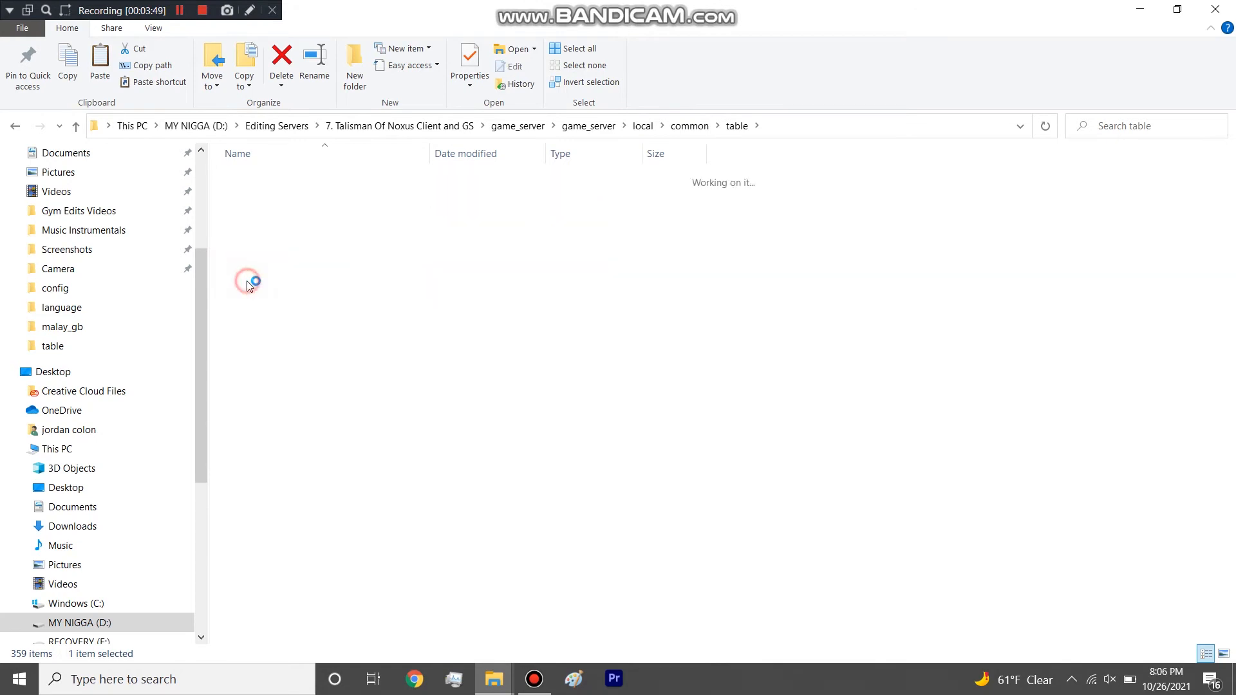
{"action": "scroll", "coordinate": [277, 287], "scroll_direction": "down", "scroll_amount": 4}
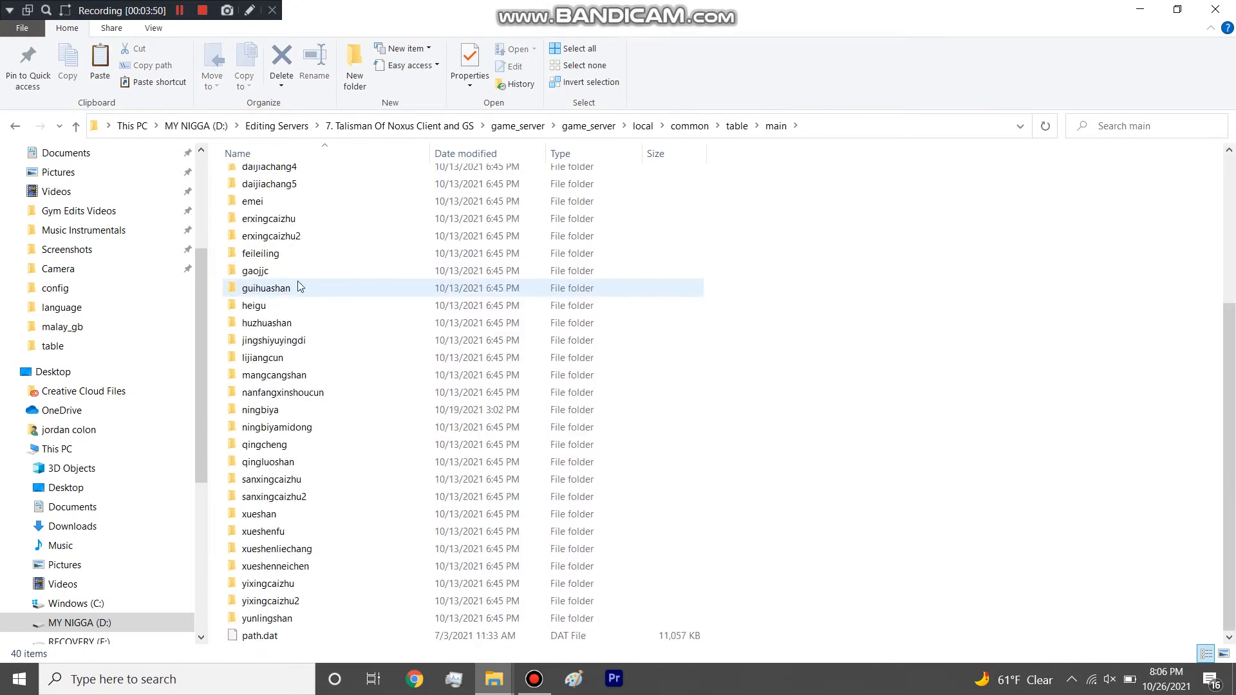
{"action": "left_click", "coordinate": [737, 126]}
{"action": "left_click_drag", "start_coordinate": [218, 172], "coordinate": [270, 258]}
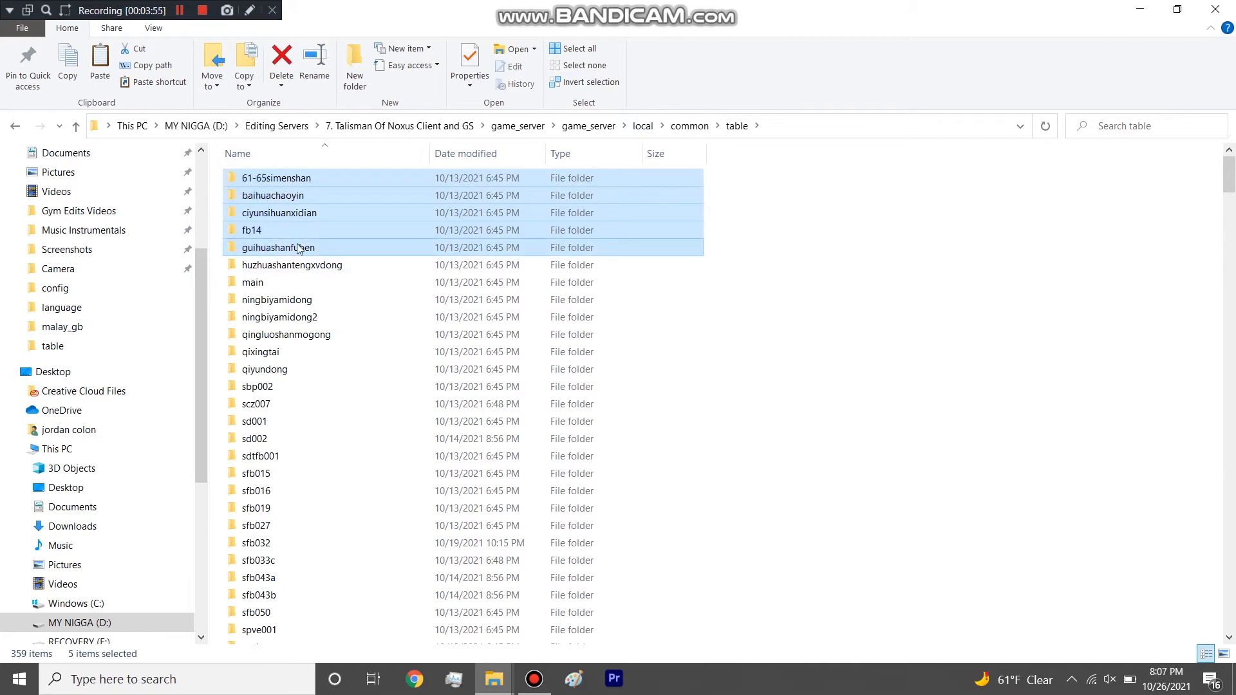
Highlight the area_pk files from area_pk_fb14 to area_pk_world4, the area_pk_fb14 pair alone, and the neighbouring area_fb003 and area_fb004 files.
{"action": "scroll", "coordinate": [350, 264], "scroll_direction": "down", "scroll_amount": 20}
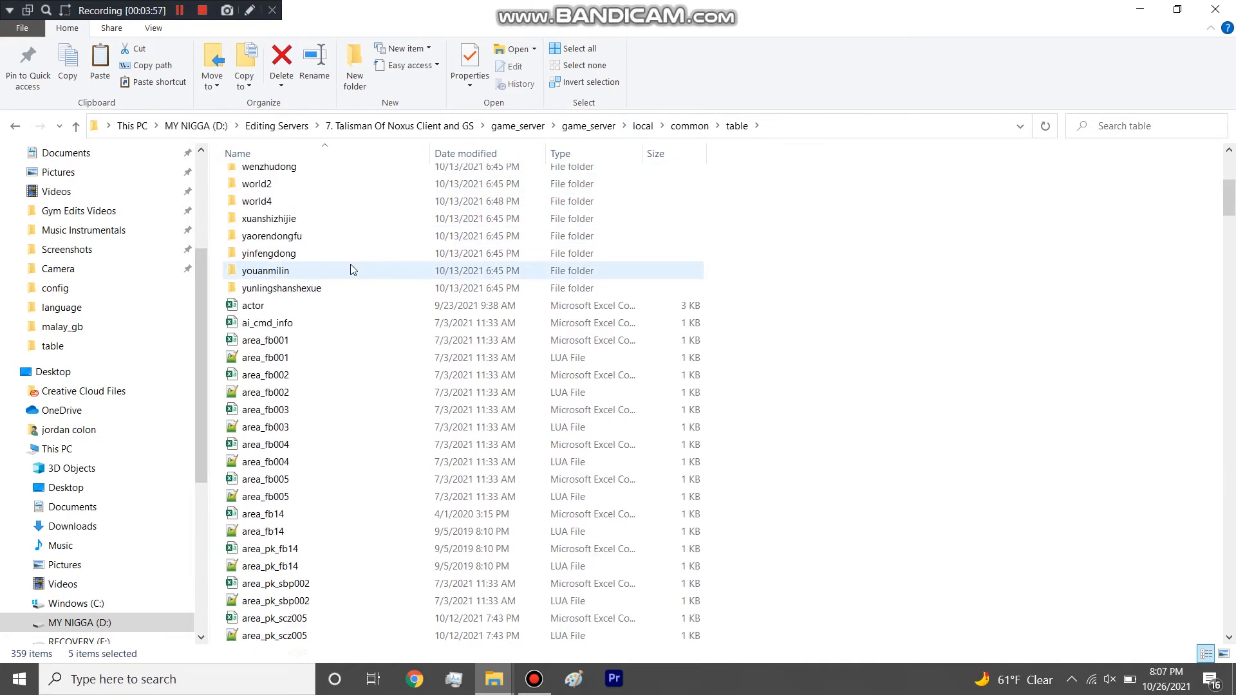
{"action": "scroll", "coordinate": [350, 264], "scroll_direction": "up", "scroll_amount": 9}
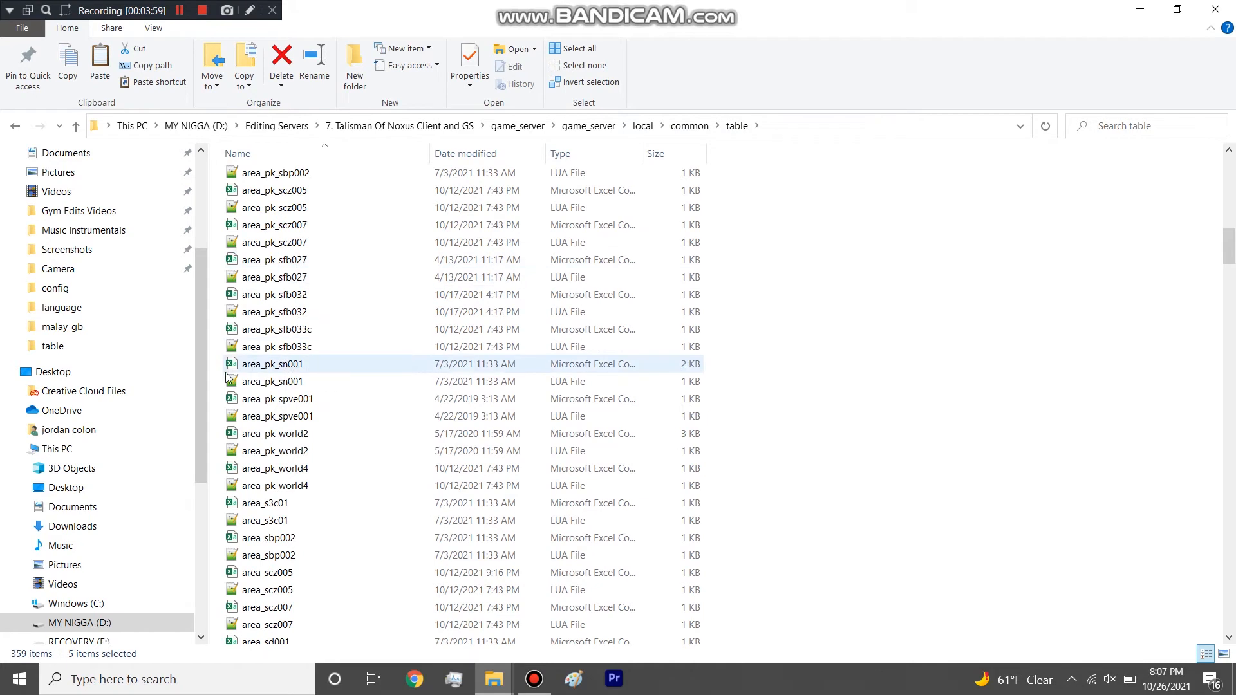
{"action": "left_click_drag", "start_coordinate": [214, 275], "coordinate": [309, 586]}
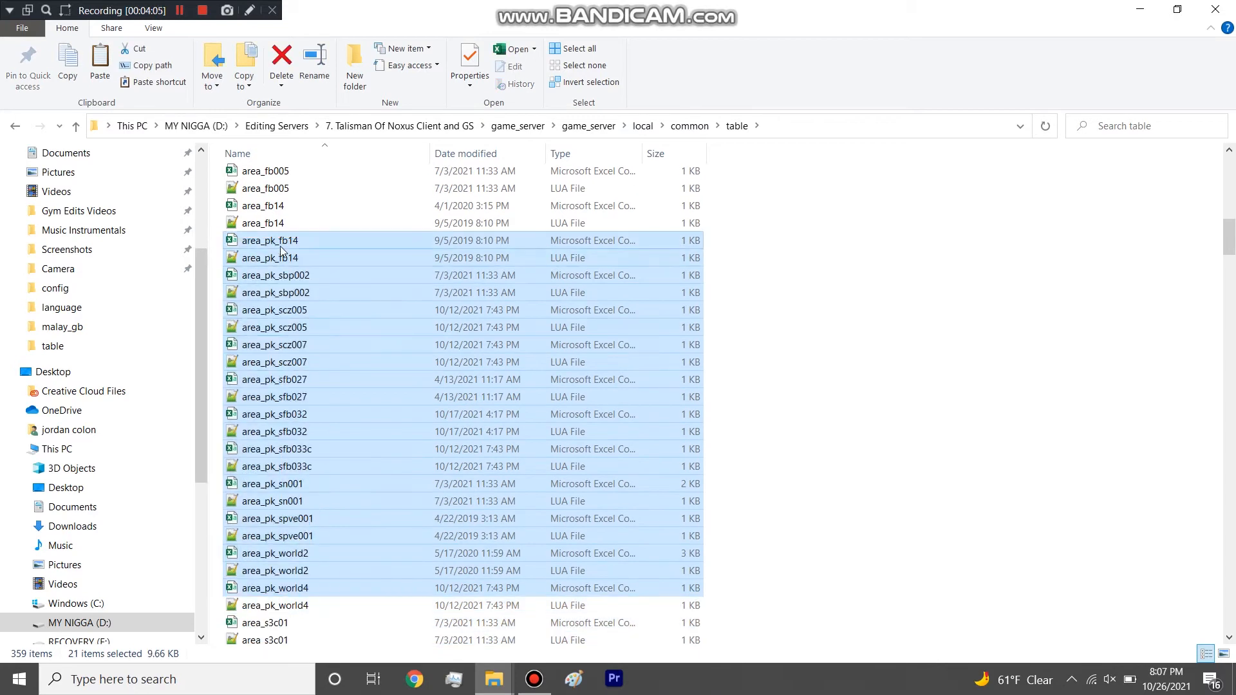
{"action": "left_click_drag", "start_coordinate": [219, 238], "coordinate": [227, 255]}
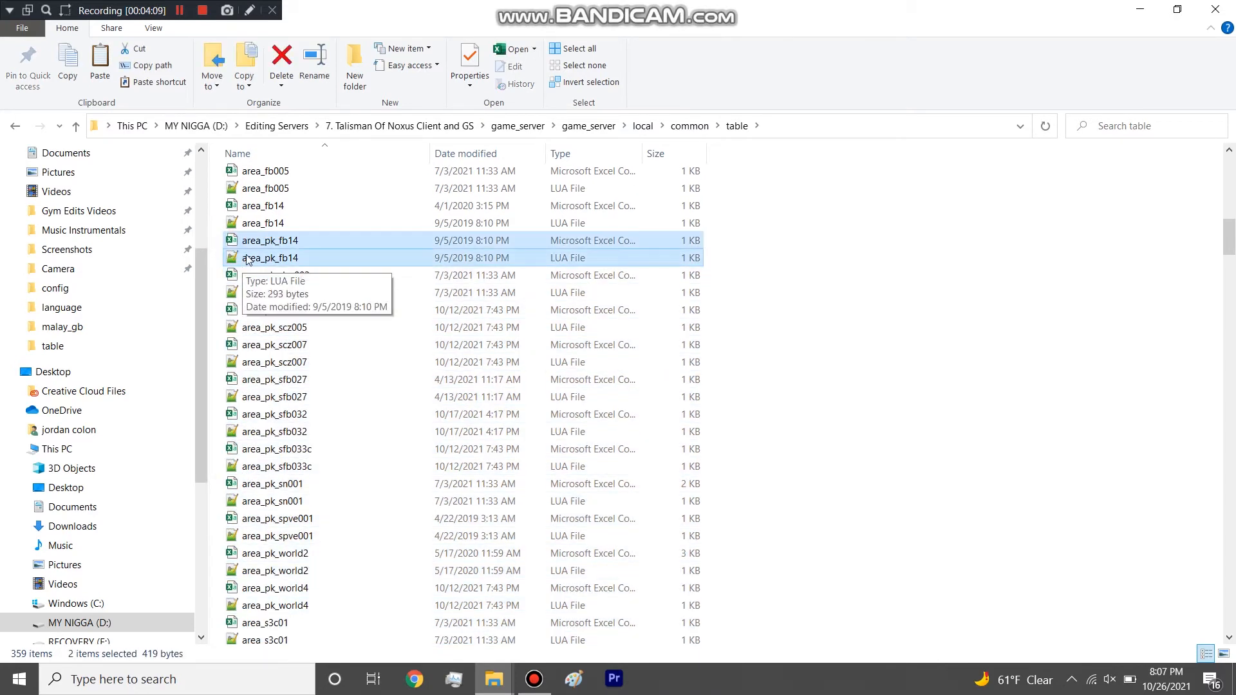
{"action": "scroll", "coordinate": [248, 259], "scroll_direction": "up", "scroll_amount": 5}
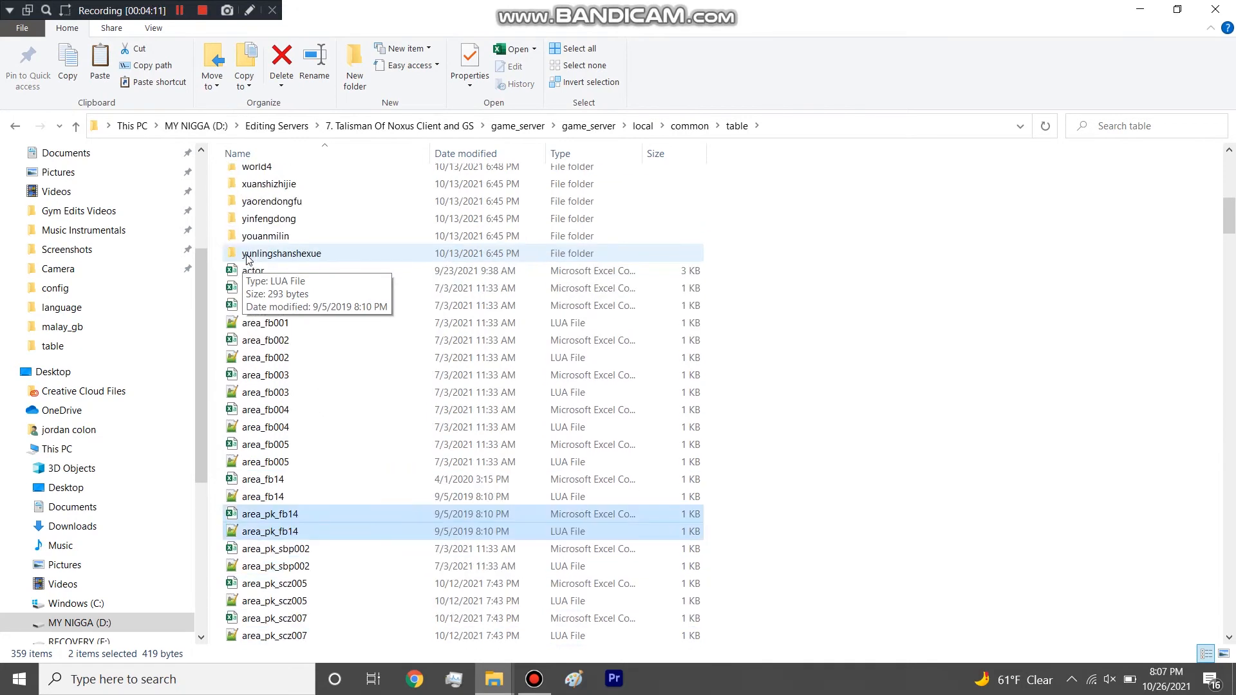
{"action": "scroll", "coordinate": [257, 289], "scroll_direction": "down", "scroll_amount": 2}
{"action": "scroll", "coordinate": [256, 289], "scroll_direction": "down", "scroll_amount": 1}
{"action": "left_click_drag", "start_coordinate": [210, 239], "coordinate": [222, 255]}
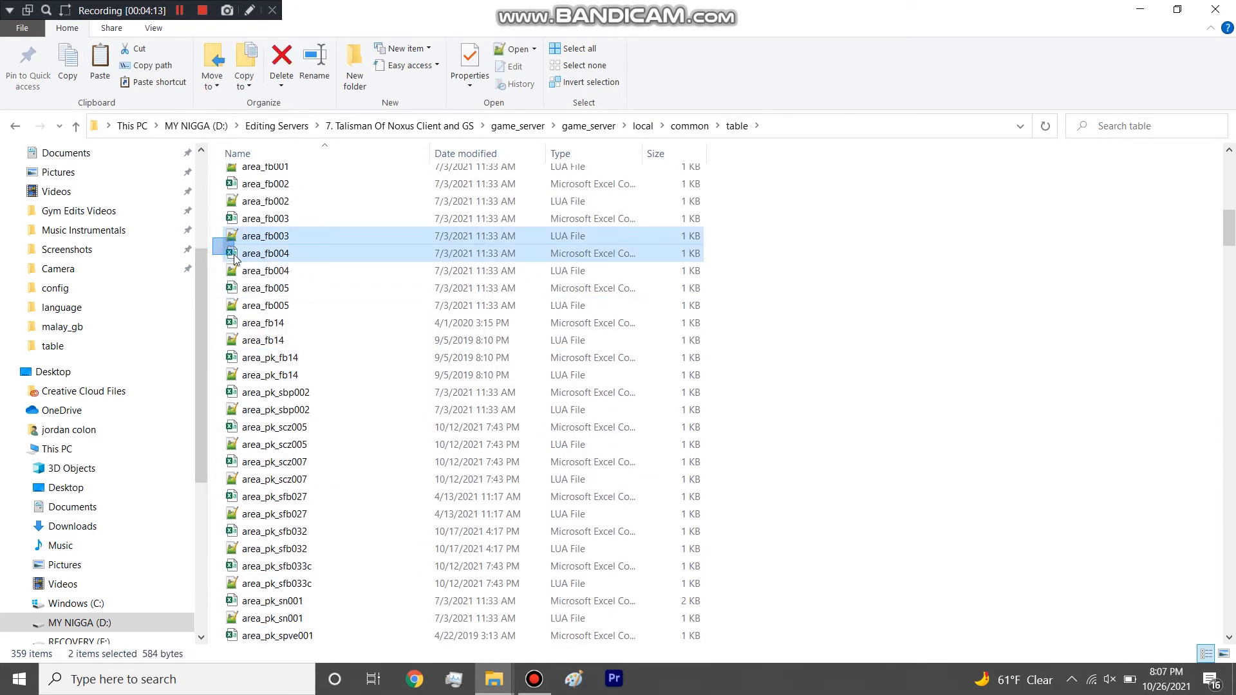
{"action": "scroll", "coordinate": [253, 287], "scroll_direction": "up", "scroll_amount": 10}
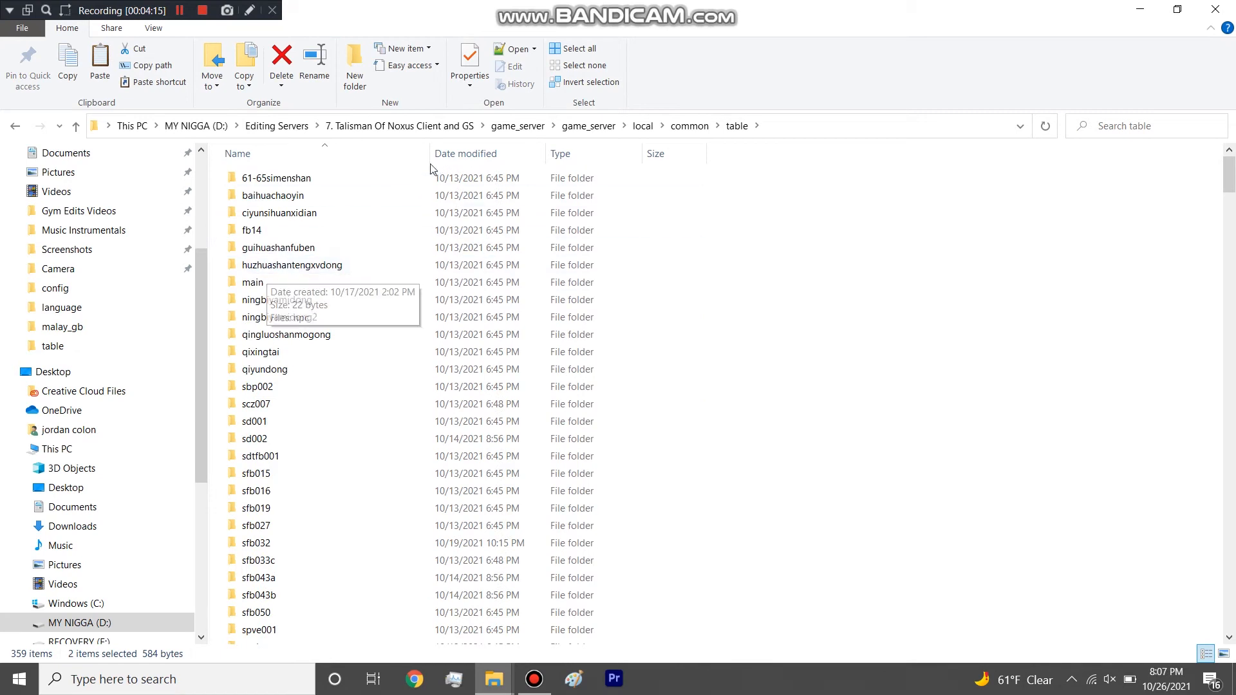
Search the table folder for "scene" and open the scenes file in Excel.
{"action": "left_click", "coordinate": [1120, 132]}
{"action": "type", "text": "scene"}
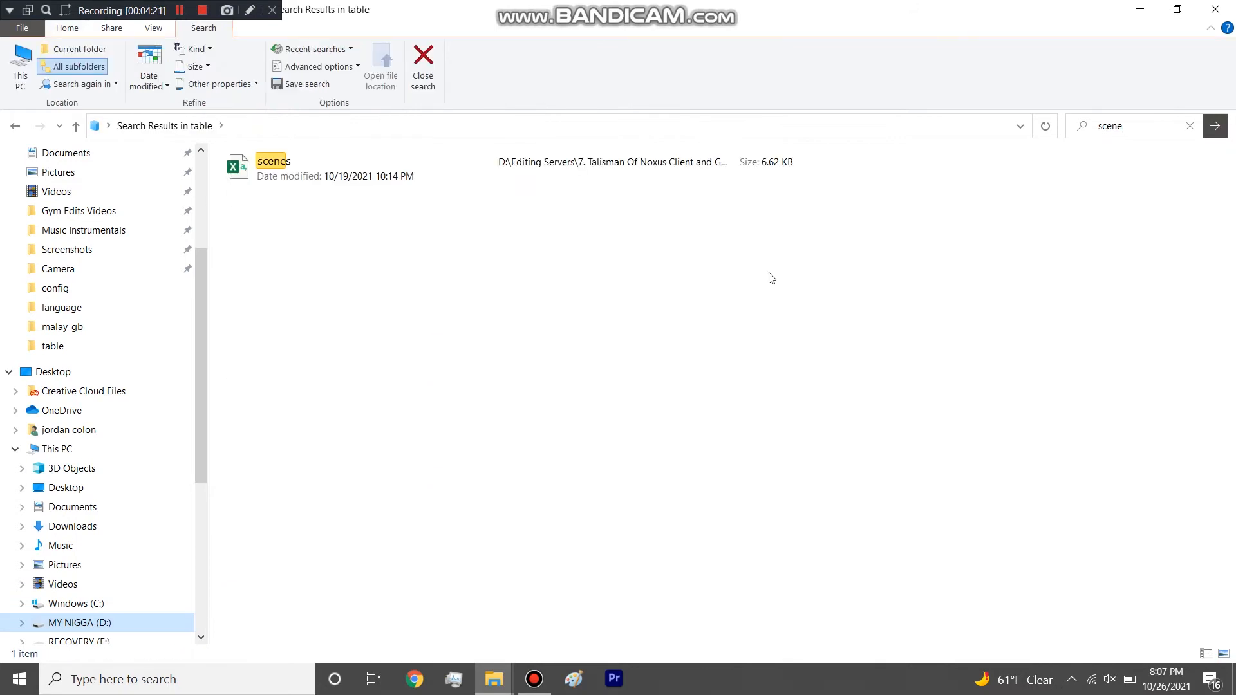
{"action": "right_click", "coordinate": [321, 166]}
{"action": "left_click", "coordinate": [285, 172]}
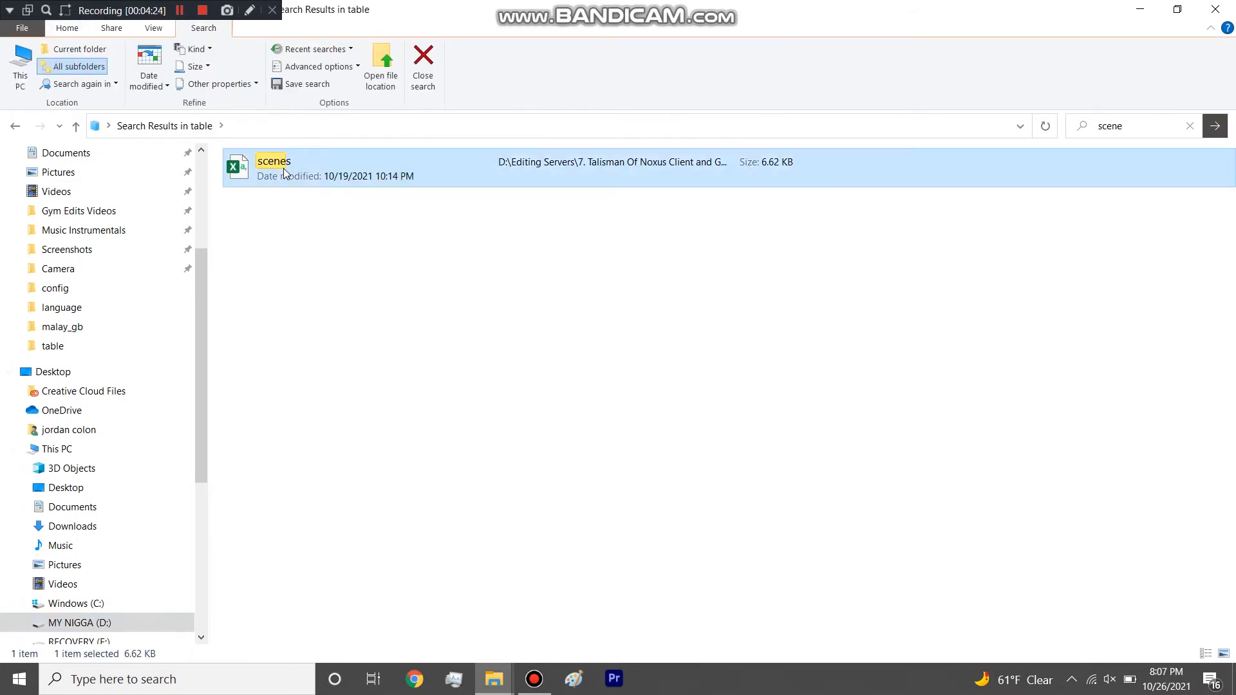
{"action": "double_click", "coordinate": [283, 169]}
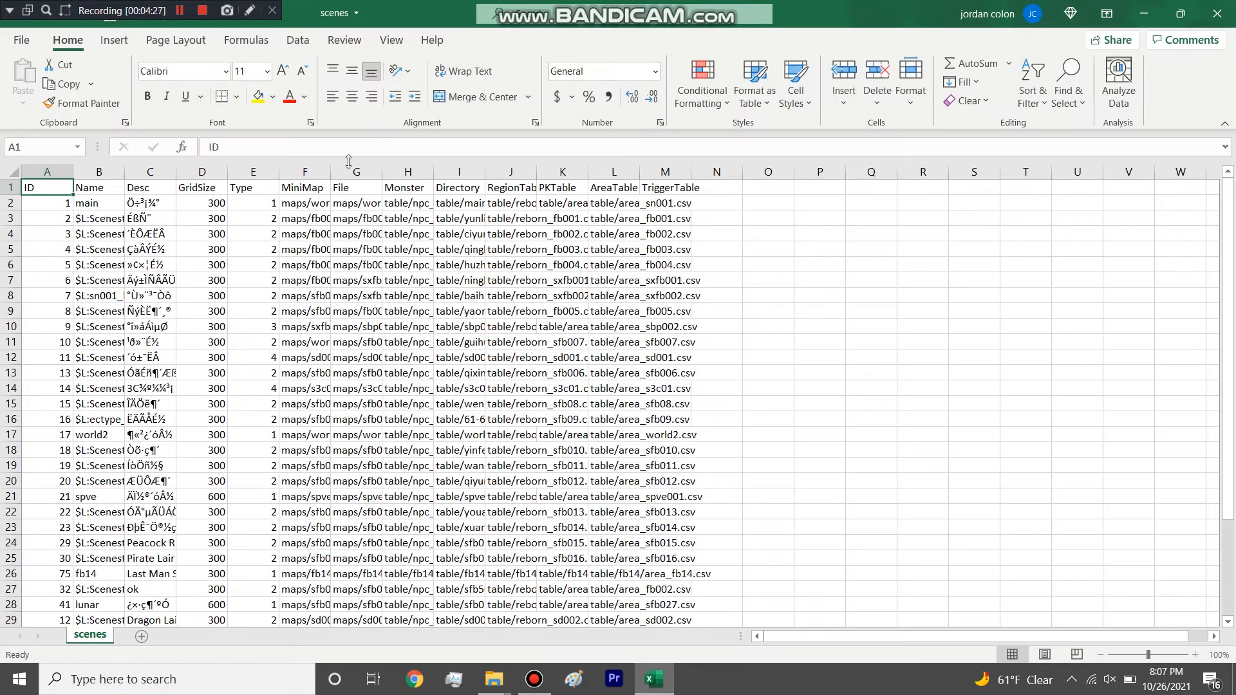
Autofit the Name, MiniMap and File columns to their contents and highlight the world2 row.
{"action": "double_click", "coordinate": [332, 172]}
{"action": "double_click", "coordinate": [436, 172]}
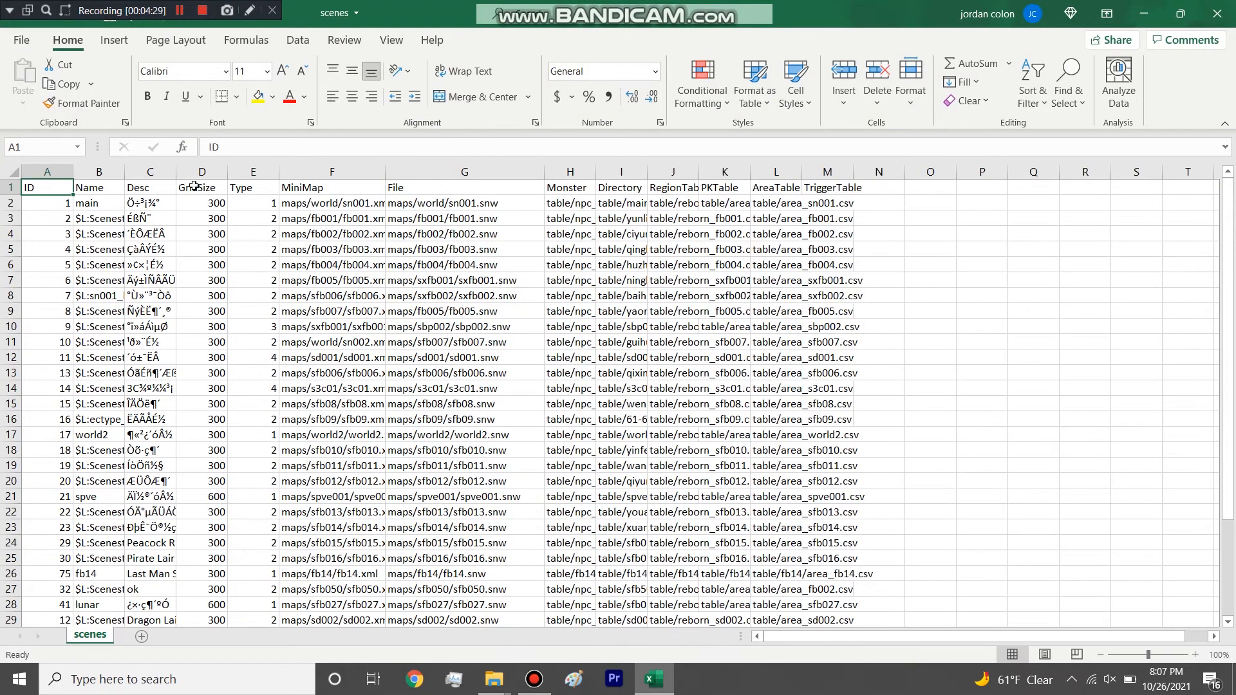
{"action": "double_click", "coordinate": [126, 172]}
{"action": "scroll", "coordinate": [142, 455], "scroll_direction": "down", "scroll_amount": 5}
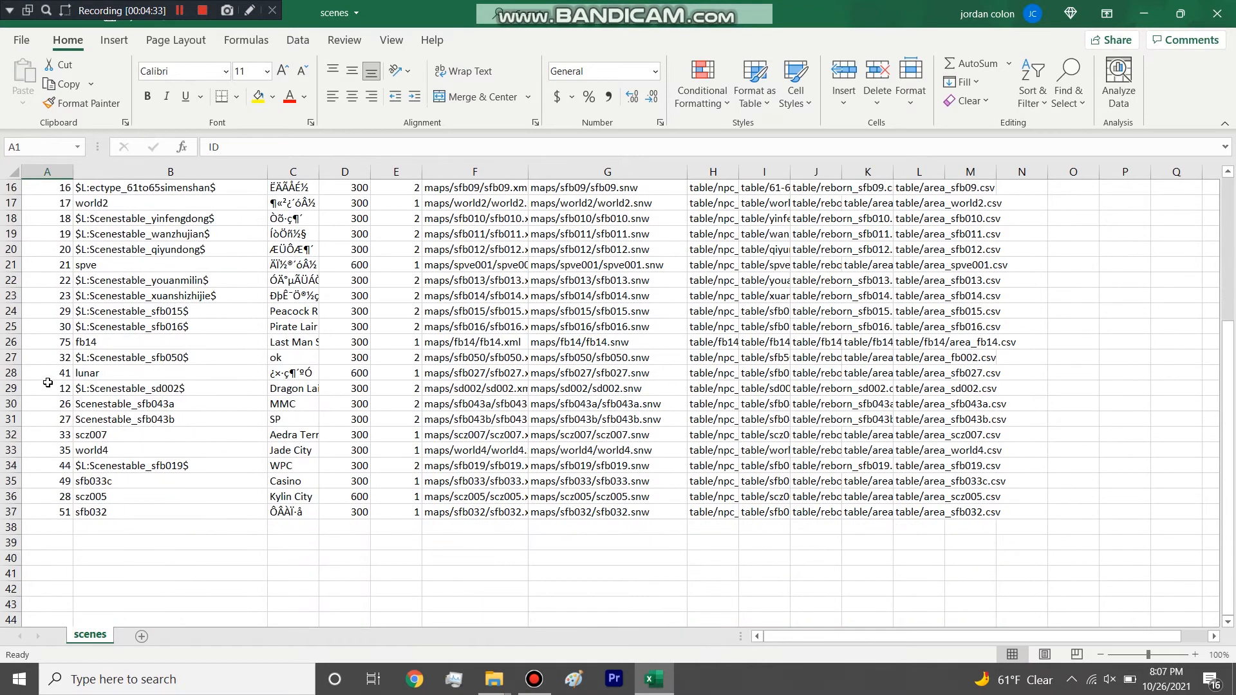
{"action": "scroll", "coordinate": [48, 383], "scroll_direction": "up", "scroll_amount": 5}
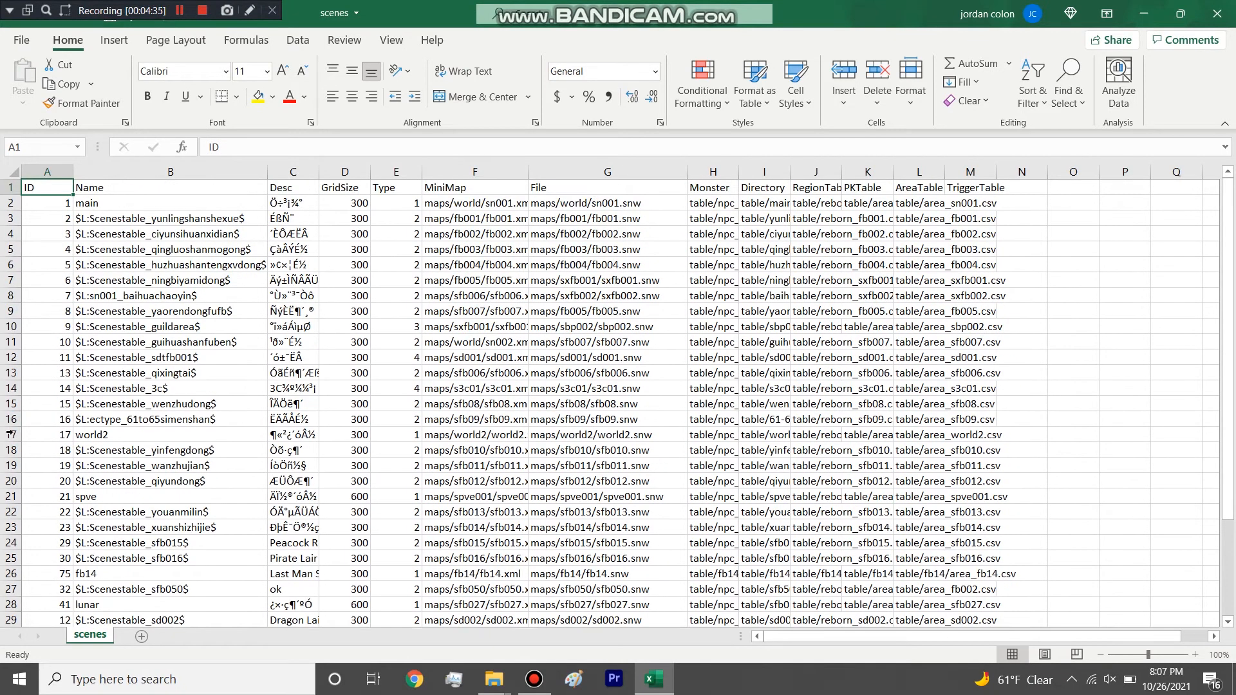
{"action": "left_click", "coordinate": [13, 432]}
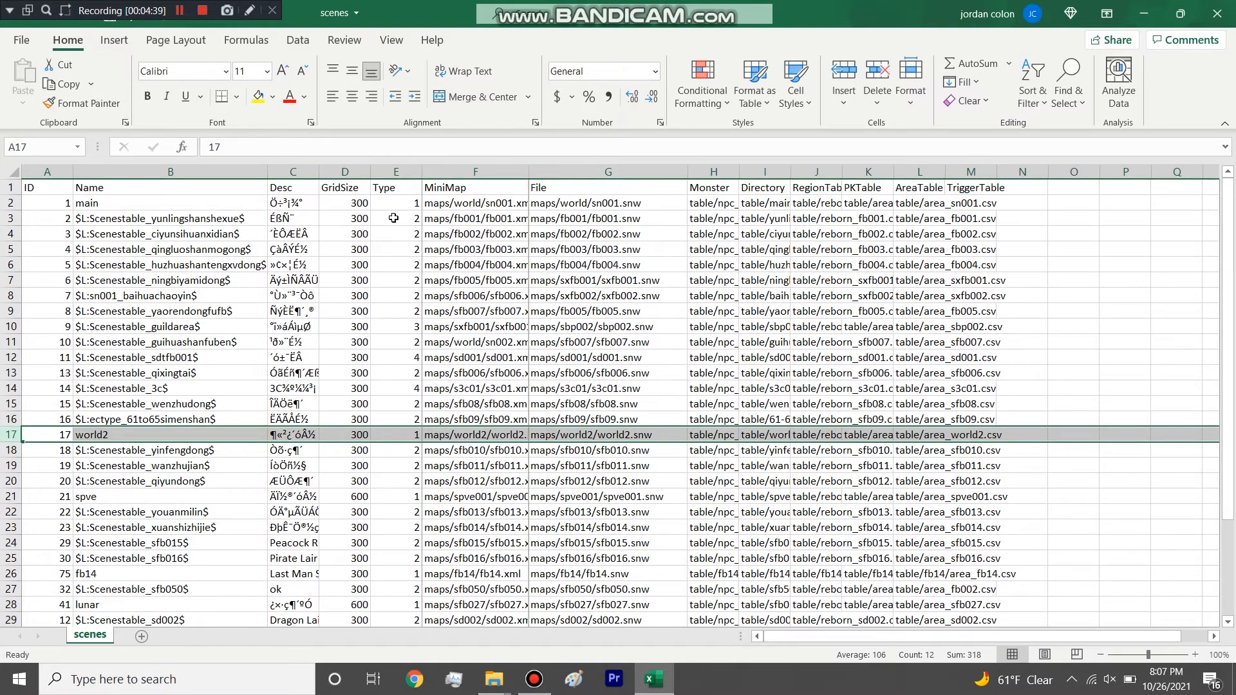
{"action": "double_click", "coordinate": [527, 172]}
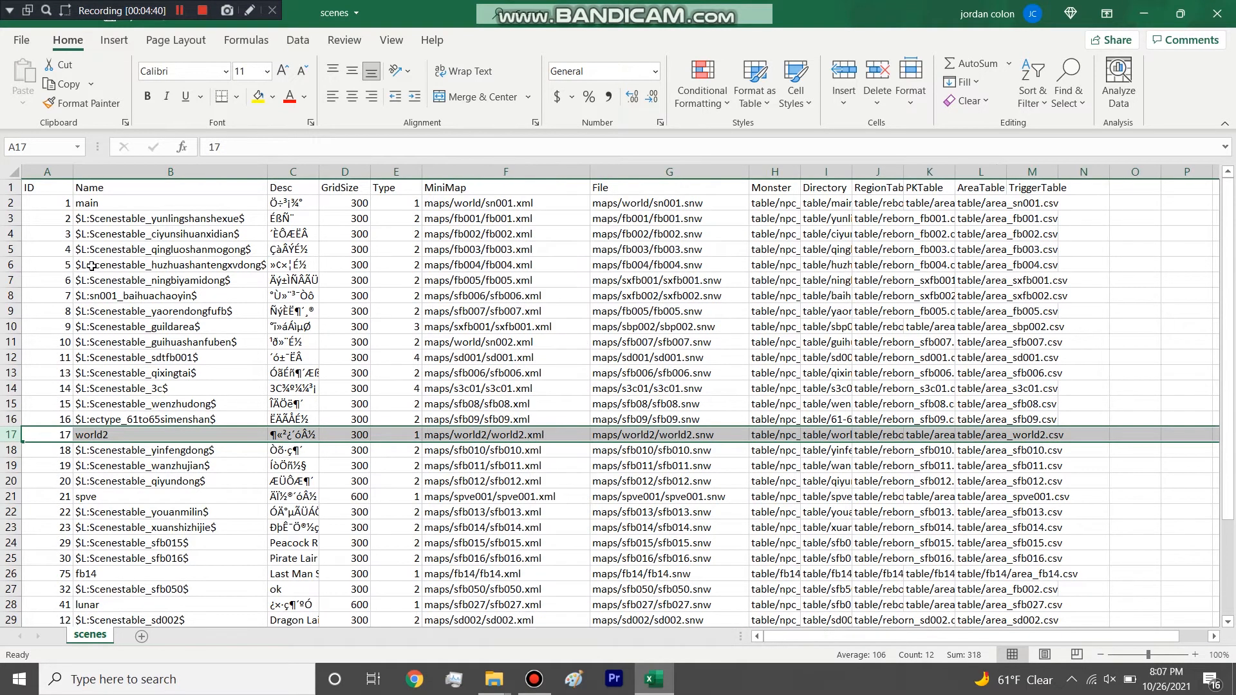
Highlight the Scenestable_yunlingshanshexue row and the Type column, and point out the Type values of the main, baihuachaoyin and Scenestable_3c scenes.
{"action": "left_click", "coordinate": [6, 219]}
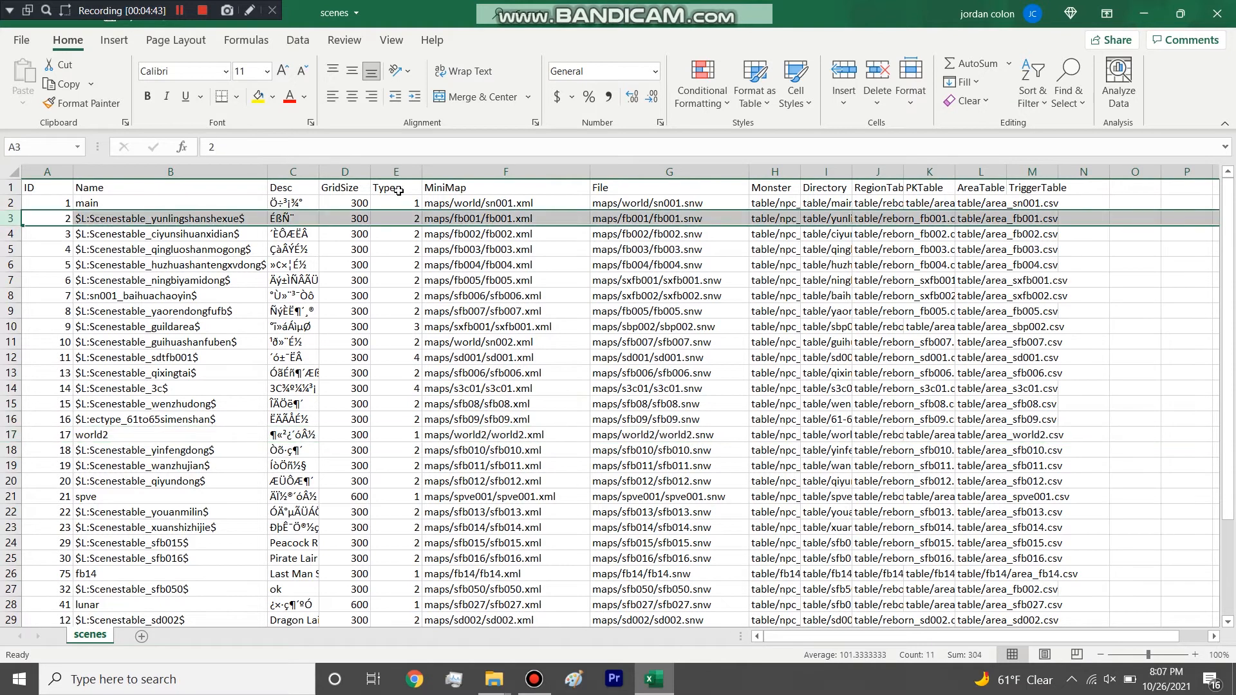
{"action": "left_click", "coordinate": [409, 167]}
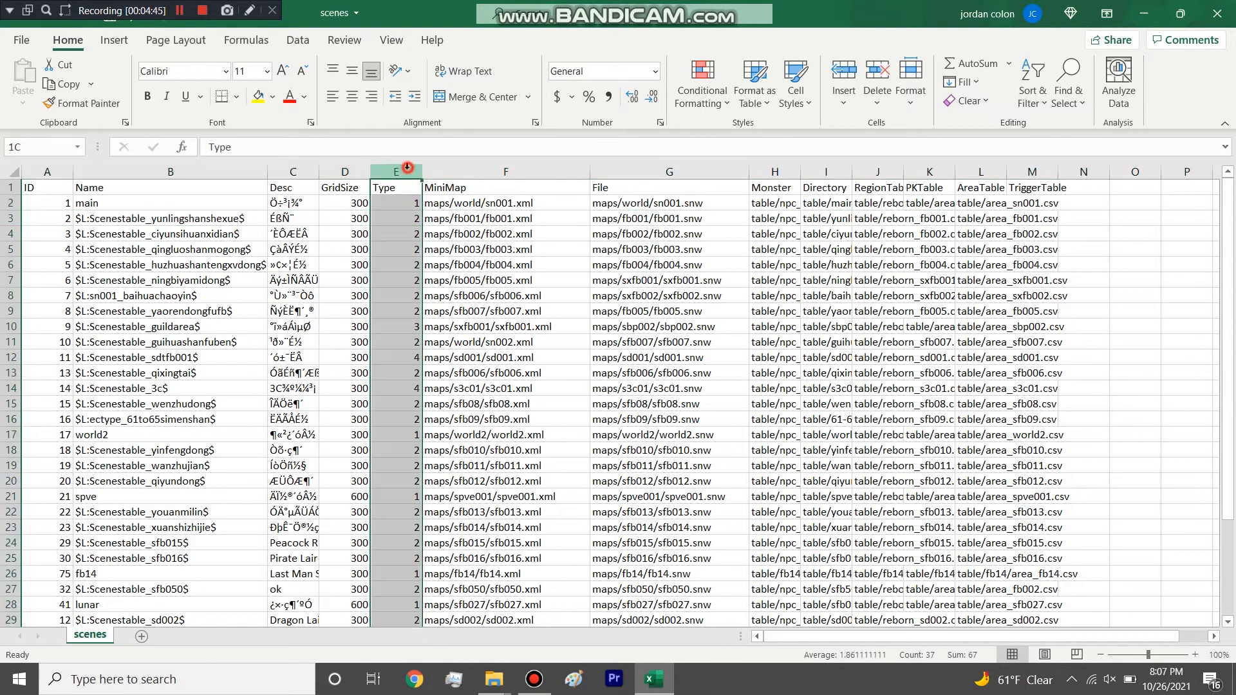
{"action": "left_click", "coordinate": [400, 202]}
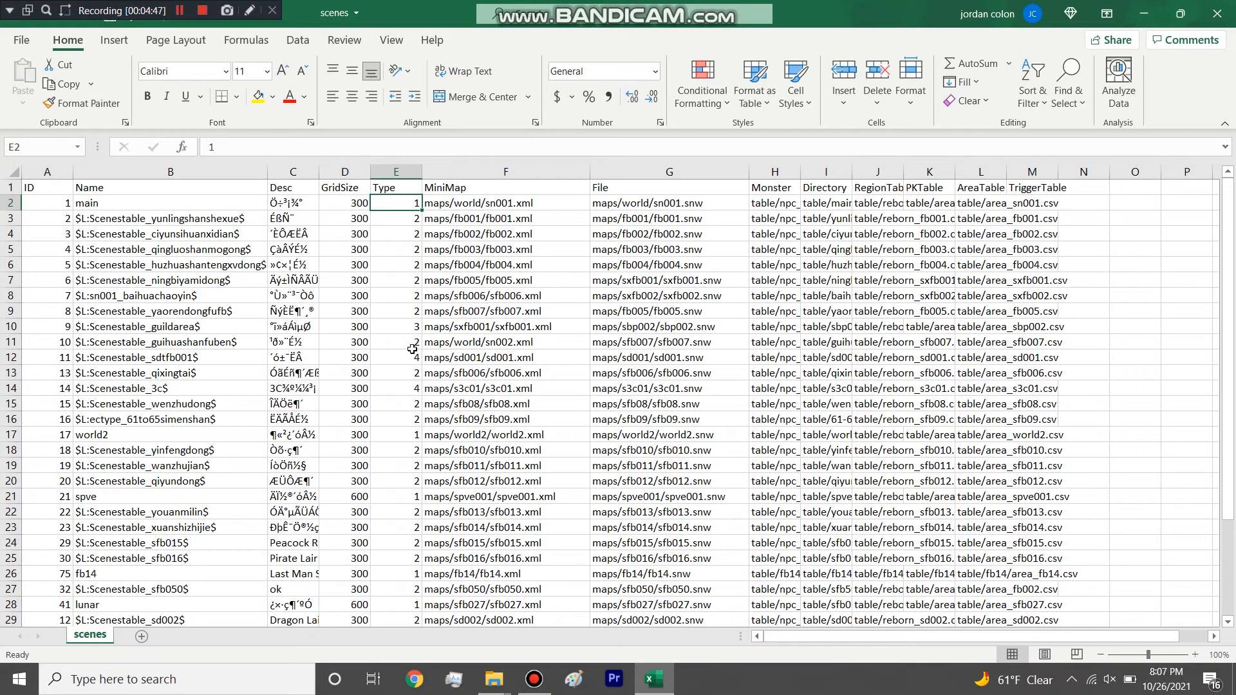
{"action": "left_click", "coordinate": [401, 297]}
{"action": "scroll", "coordinate": [398, 309], "scroll_direction": "down", "scroll_amount": 2}
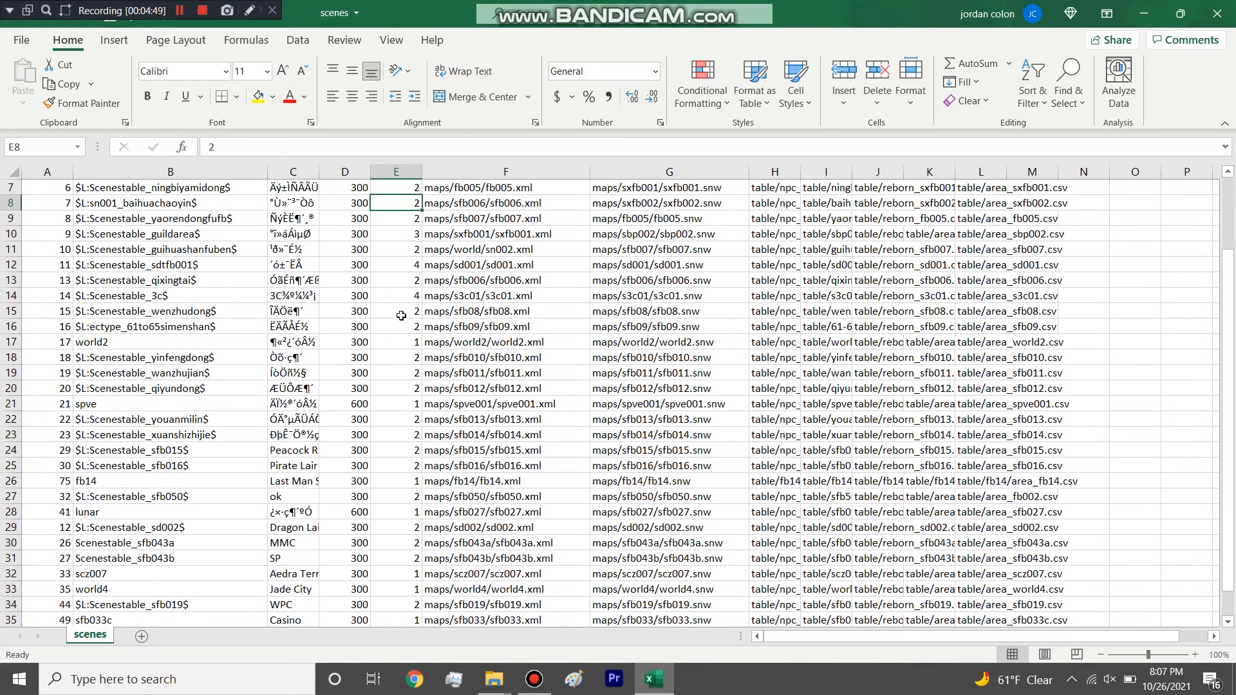
{"action": "left_click_drag", "start_coordinate": [392, 264], "coordinate": [395, 293]}
{"action": "left_click", "coordinate": [395, 293]}
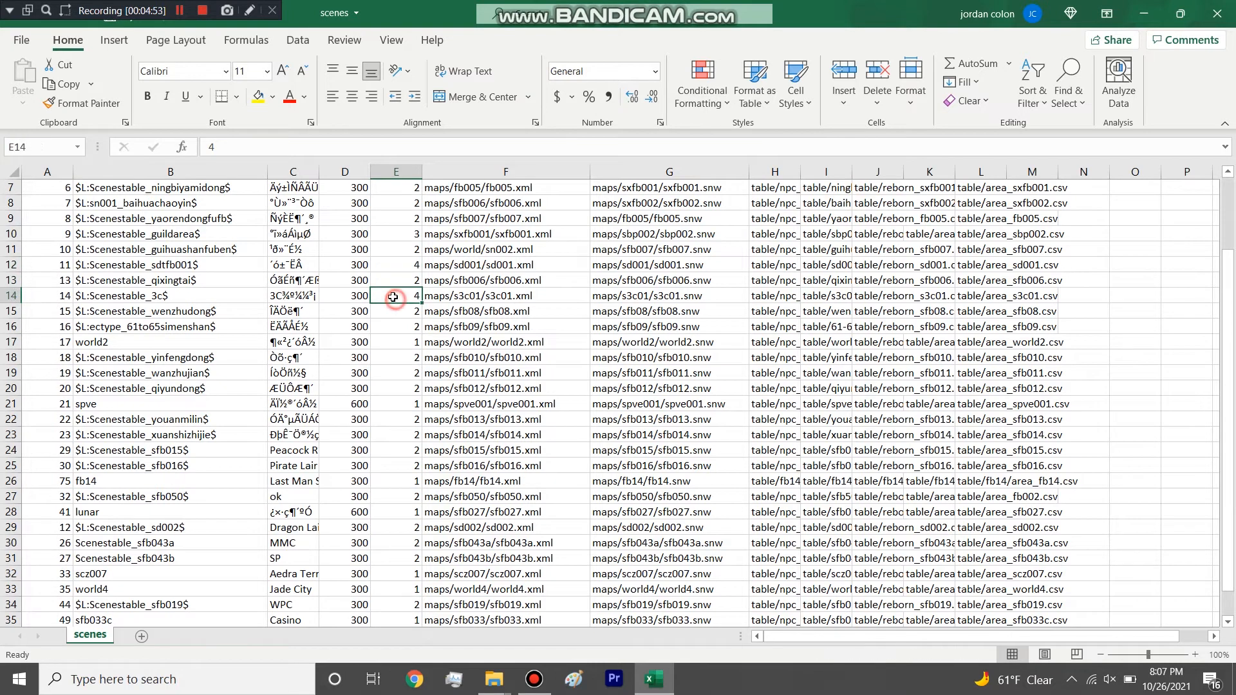
Highlight the Scenestable_3c row and its Type cell, the Scenestable_guildarea row, and the map name in that row's MiniMap path.
{"action": "left_click", "coordinate": [12, 295]}
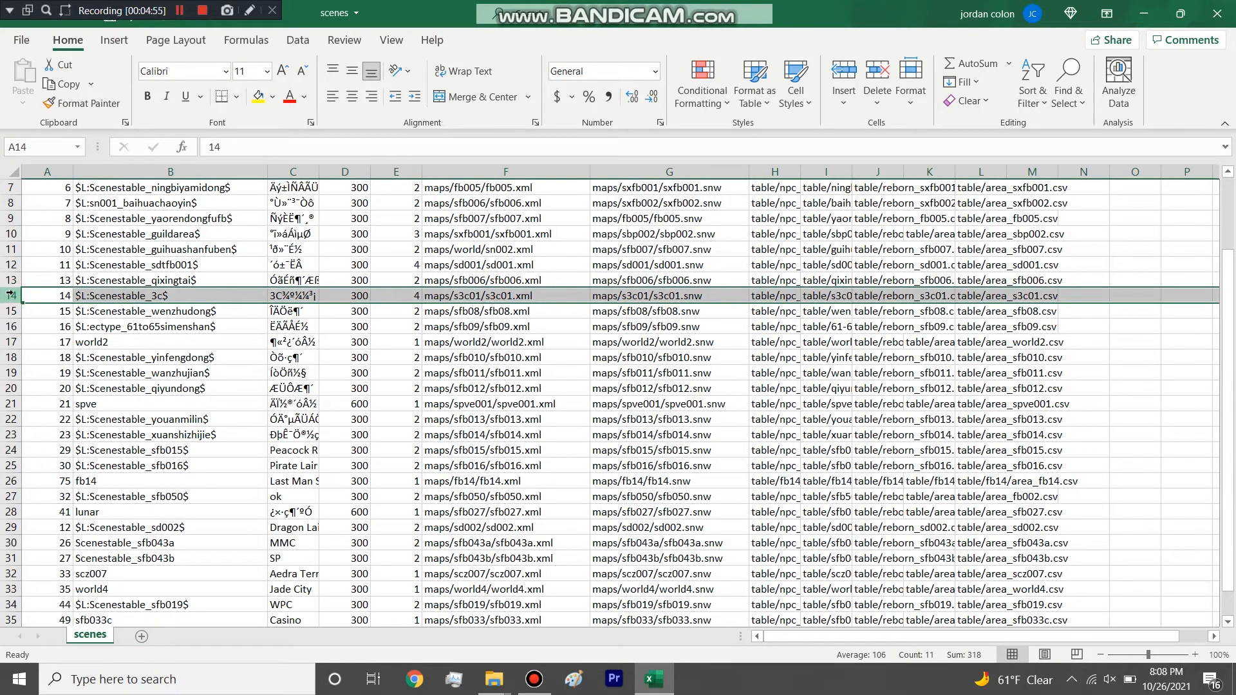
{"action": "left_click", "coordinate": [411, 298]}
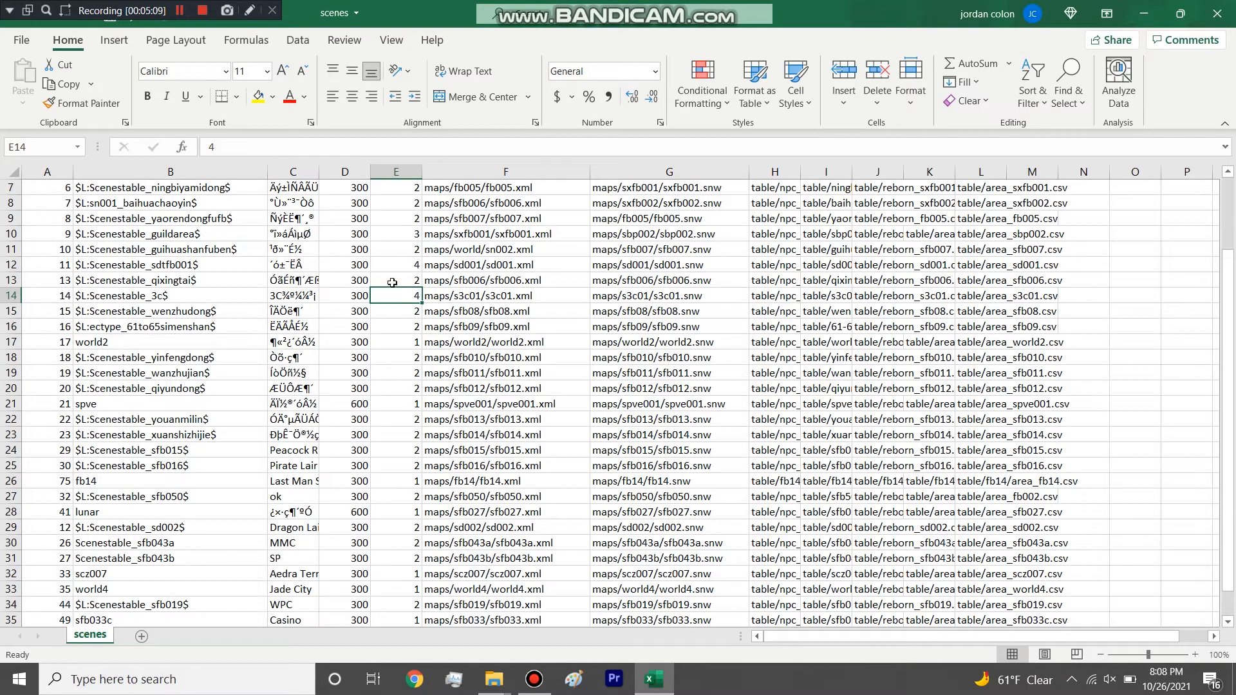
{"action": "left_click", "coordinate": [12, 233]}
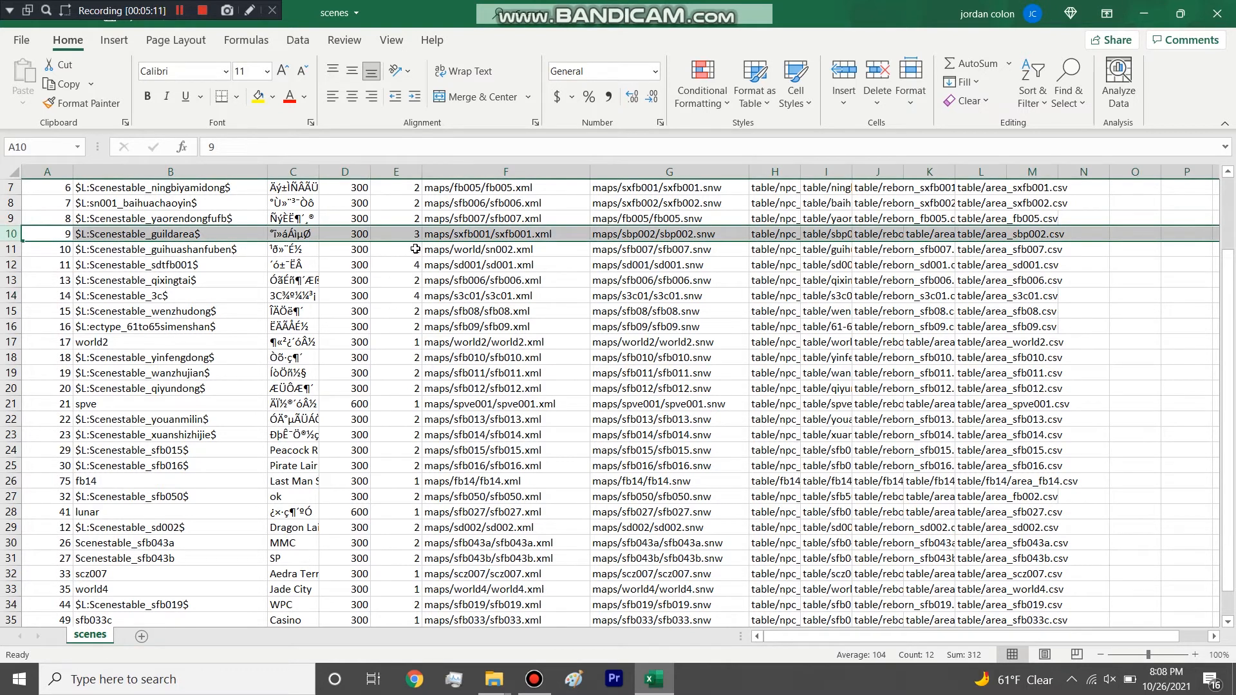
{"action": "key", "text": "F2"}
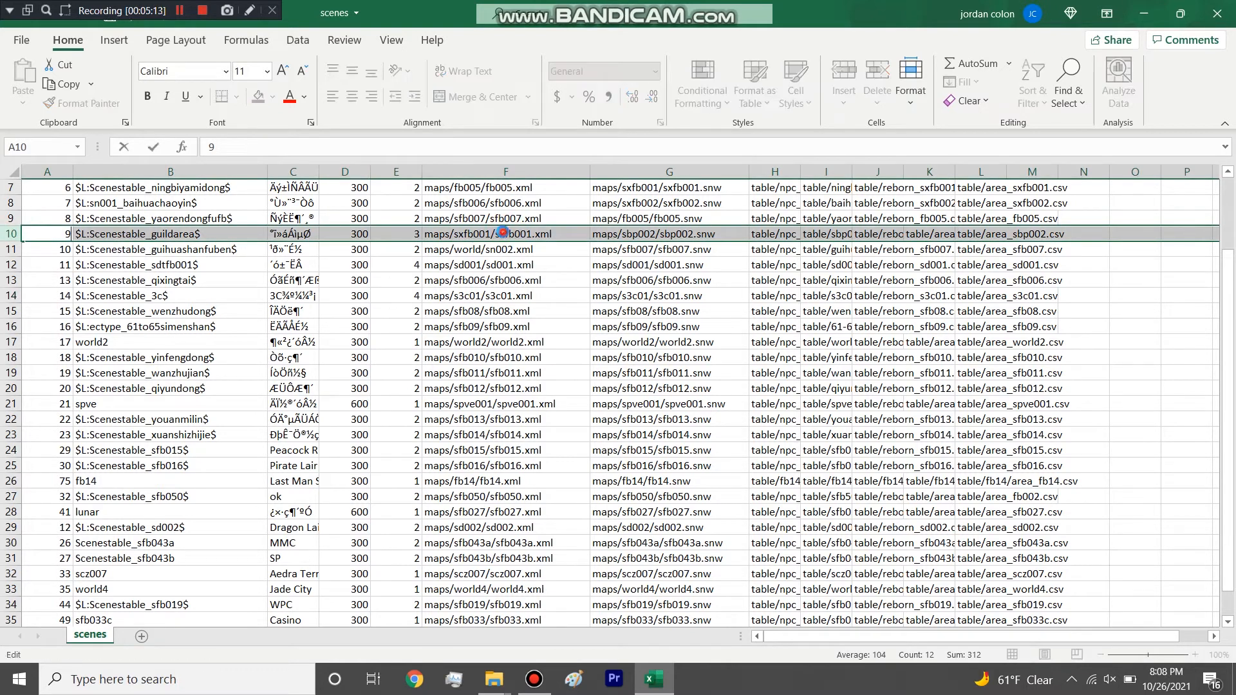
{"action": "double_click", "coordinate": [503, 234]}
{"action": "left_click_drag", "start_coordinate": [495, 234], "coordinate": [533, 231]}
Highlight the map name s3c01 in the MiniMap and File paths of the Scenestable_3c row.
{"action": "left_click", "coordinate": [516, 295]}
{"action": "scroll", "coordinate": [516, 296], "scroll_direction": "down", "scroll_amount": 1}
{"action": "scroll", "coordinate": [516, 296], "scroll_direction": "up", "scroll_amount": 1}
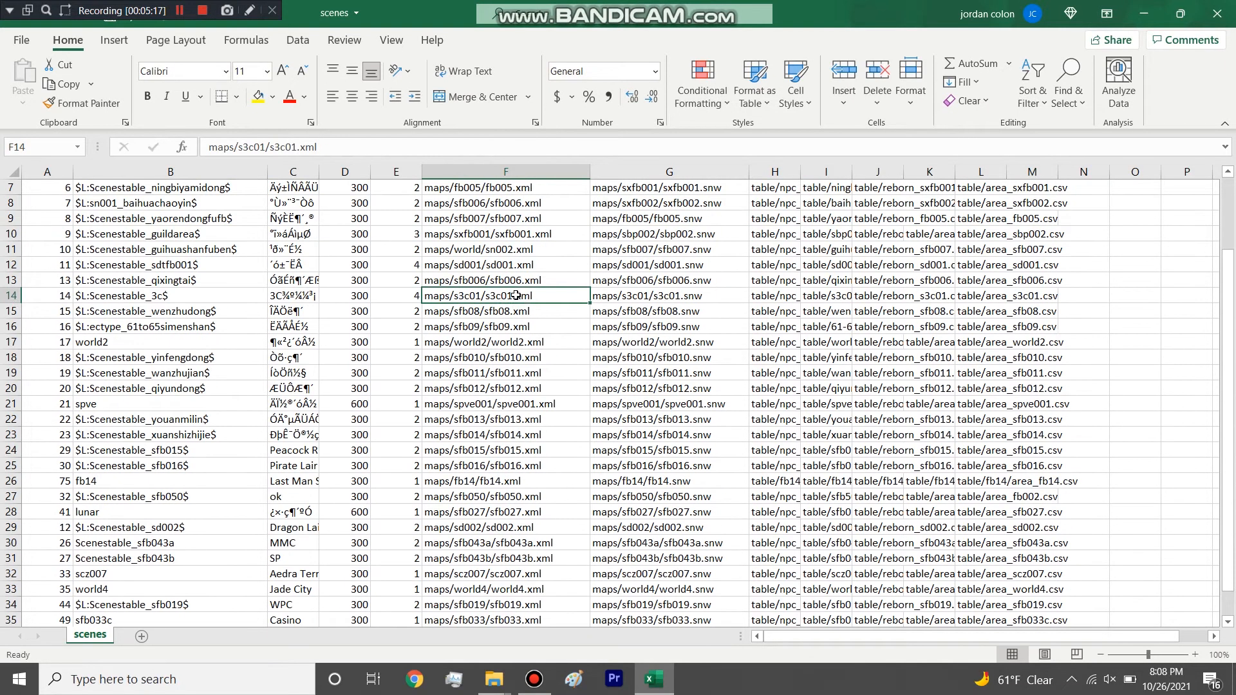
{"action": "left_click", "coordinate": [651, 293]}
{"action": "double_click", "coordinate": [509, 297]}
{"action": "left_click_drag", "start_coordinate": [485, 296], "coordinate": [513, 297]}
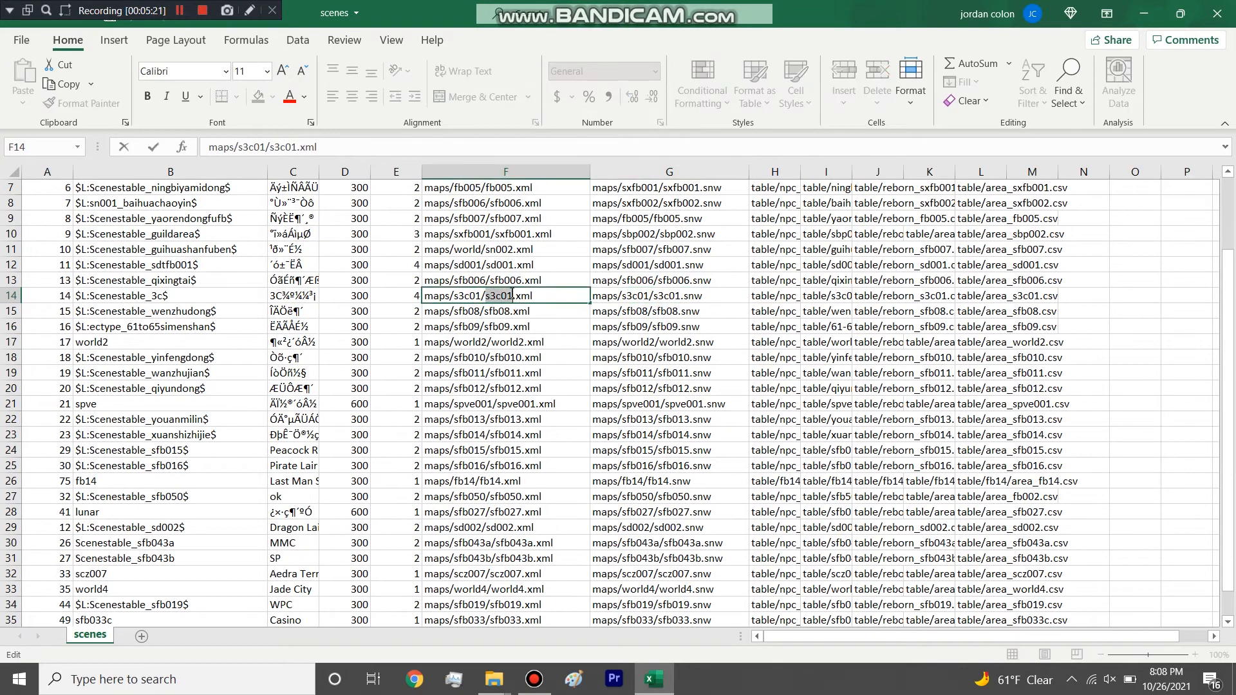
{"action": "double_click", "coordinate": [651, 295]}
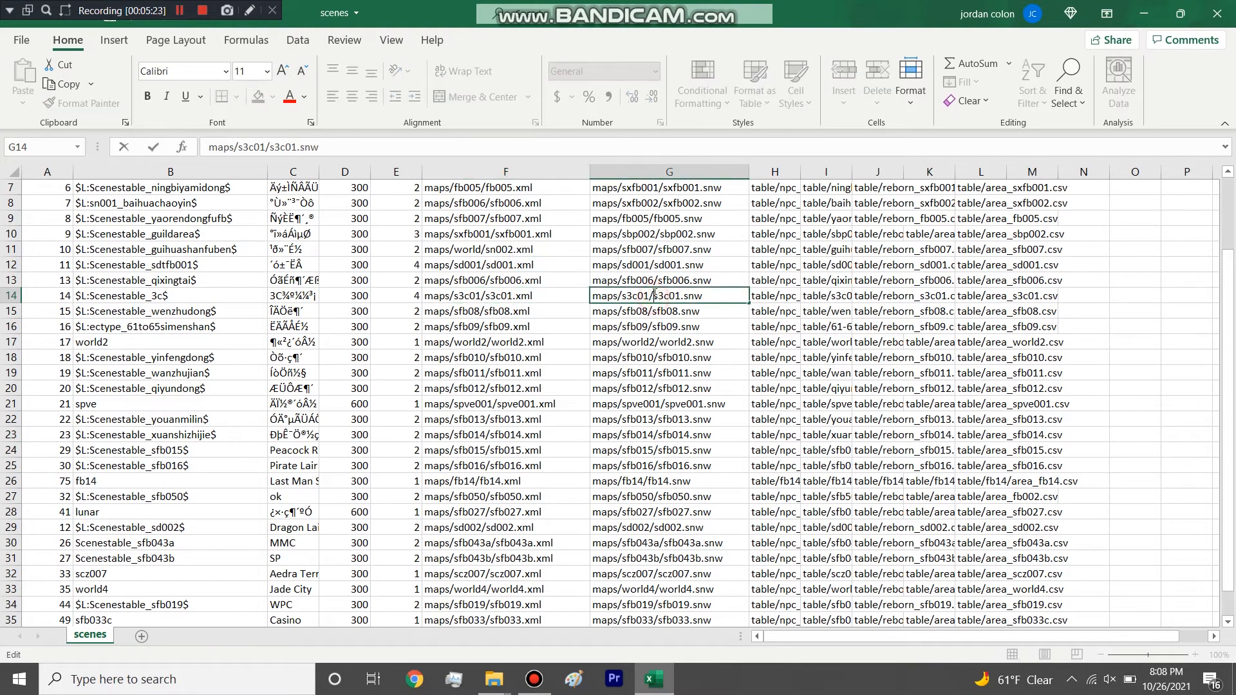
{"action": "left_click_drag", "start_coordinate": [654, 296], "coordinate": [675, 296]}
Inspect the Monster, Directory and RegionTab paths of the Scenestable_3c row one by one.
{"action": "left_click", "coordinate": [771, 296]}
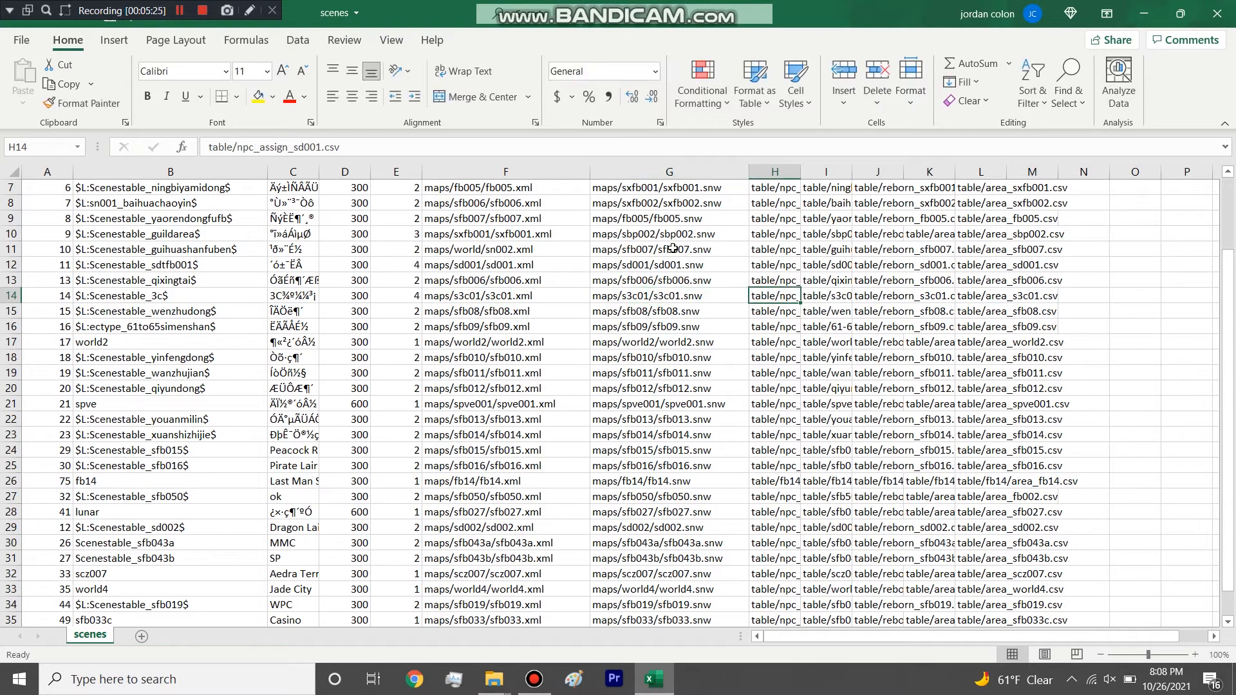
{"action": "left_click", "coordinate": [741, 297]}
{"action": "left_click", "coordinate": [784, 295]}
{"action": "left_click", "coordinate": [823, 296]}
{"action": "left_click", "coordinate": [855, 298]}
{"action": "left_click", "coordinate": [886, 300]}
Highlight the world2 row of the scenes sheet and go back to the column headings.
{"action": "scroll", "coordinate": [711, 311], "scroll_direction": "down", "scroll_amount": 4}
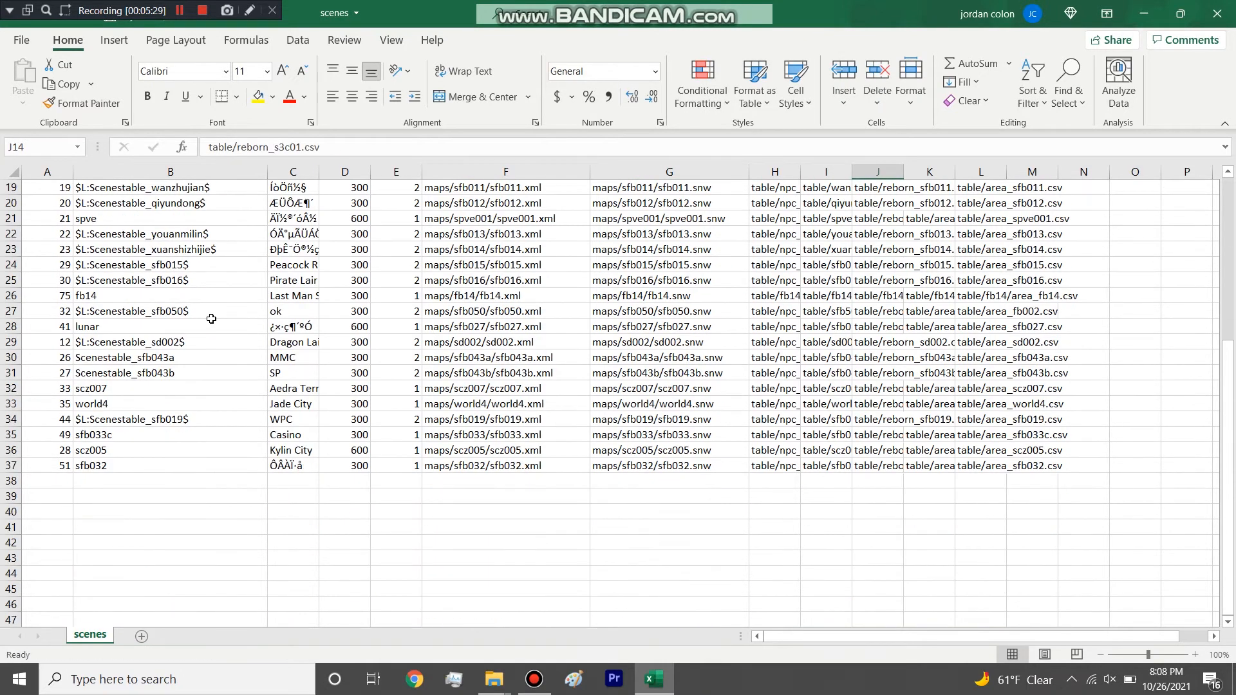
{"action": "scroll", "coordinate": [22, 297], "scroll_direction": "up", "scroll_amount": 3}
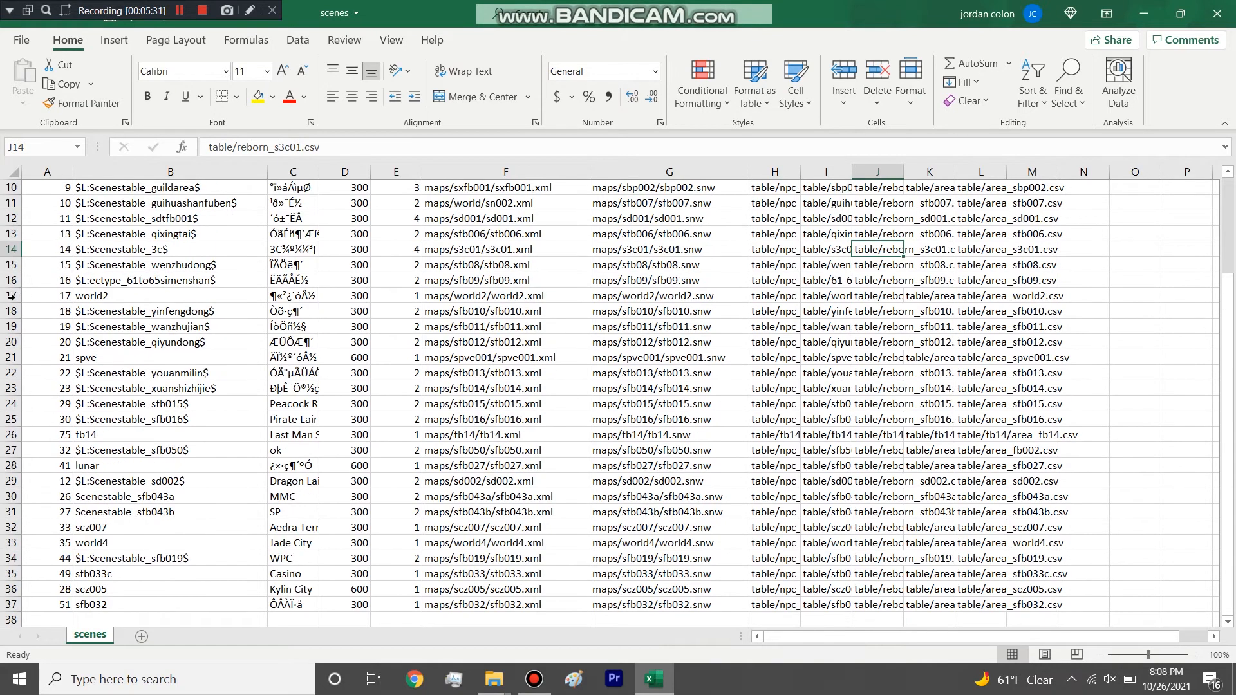
{"action": "left_click", "coordinate": [11, 296]}
{"action": "scroll", "coordinate": [61, 303], "scroll_direction": "up", "scroll_amount": 3}
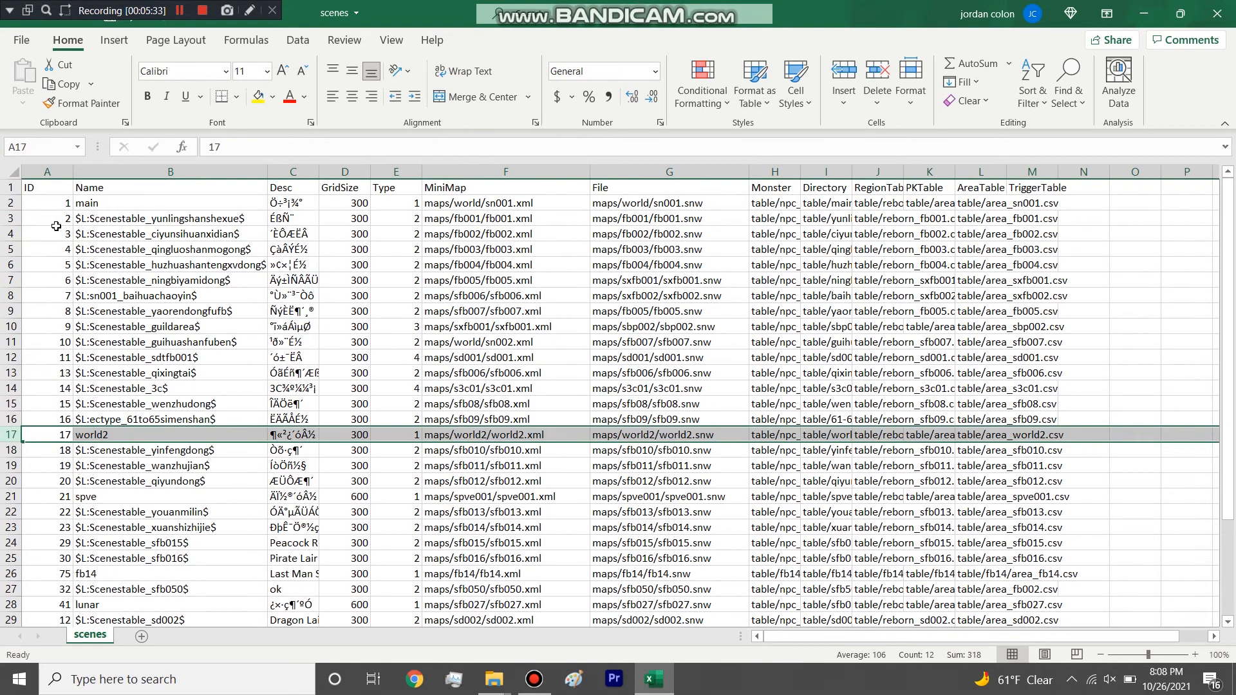
Highlight the ID column of the scenes sheet and the sn001_baihuachaoyin row, and look over the map entries.
{"action": "left_click", "coordinate": [46, 171]}
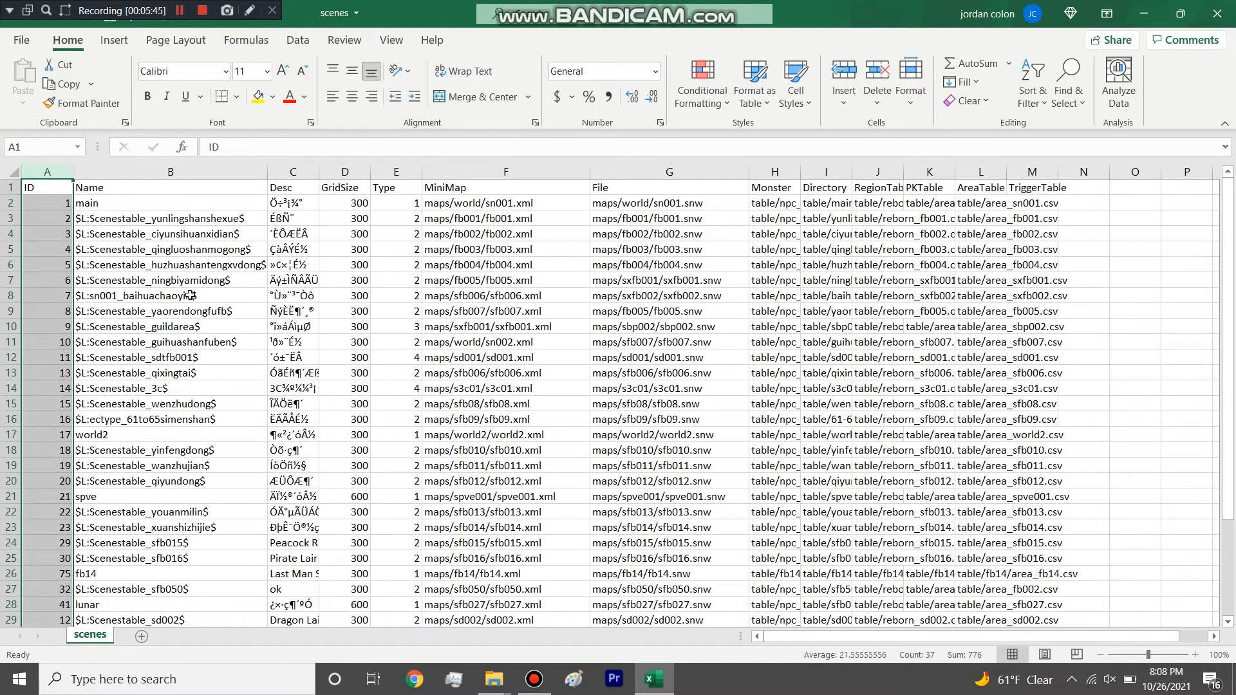
{"action": "left_click", "coordinate": [200, 301]}
{"action": "left_click", "coordinate": [8, 294]}
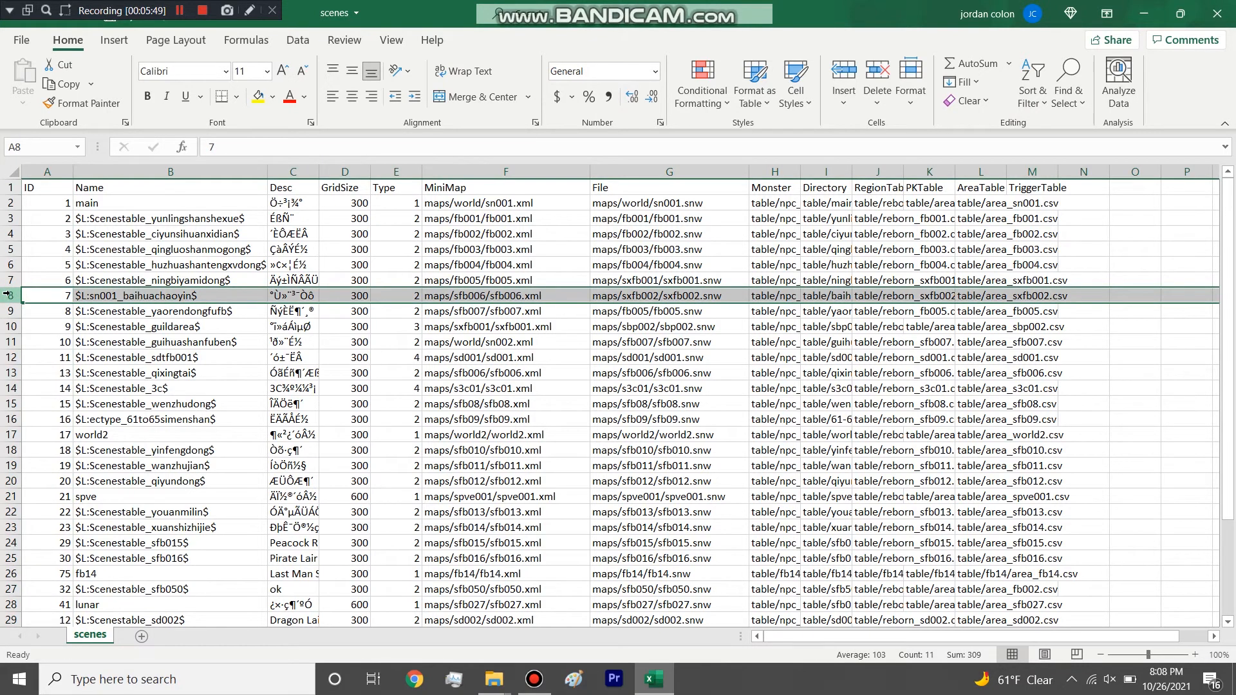
{"action": "scroll", "coordinate": [35, 338], "scroll_direction": "down", "scroll_amount": 2}
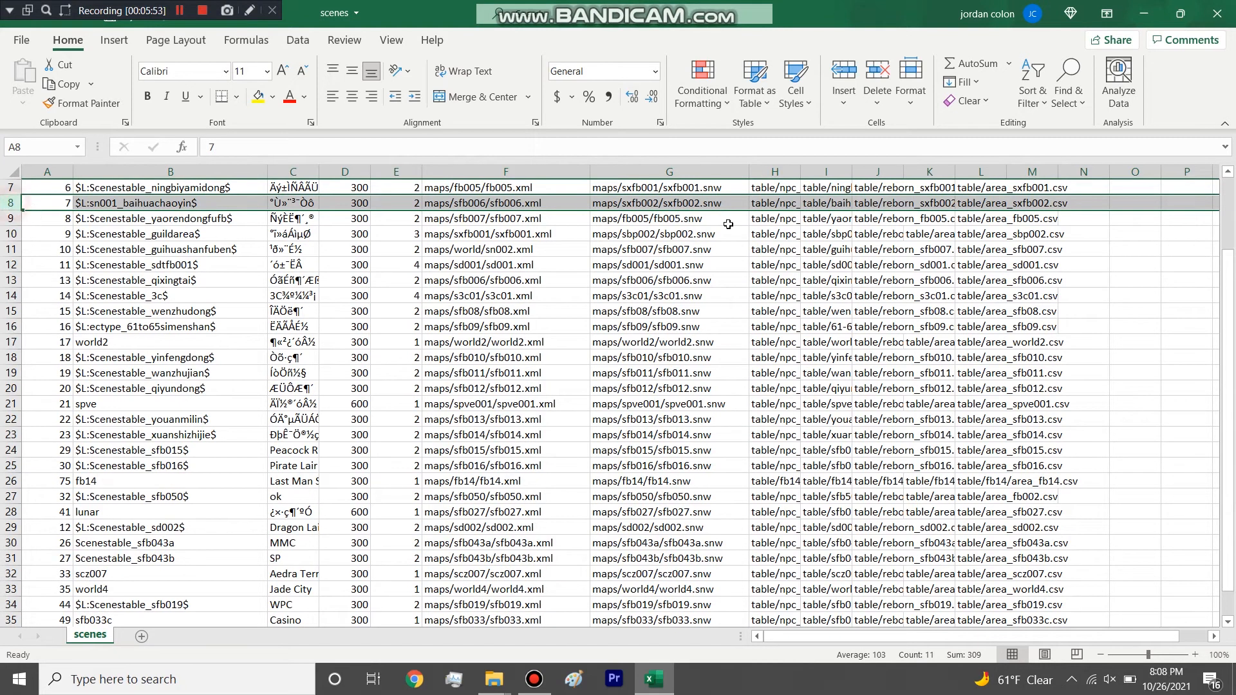
{"action": "scroll", "coordinate": [203, 265], "scroll_direction": "up", "scroll_amount": 2}
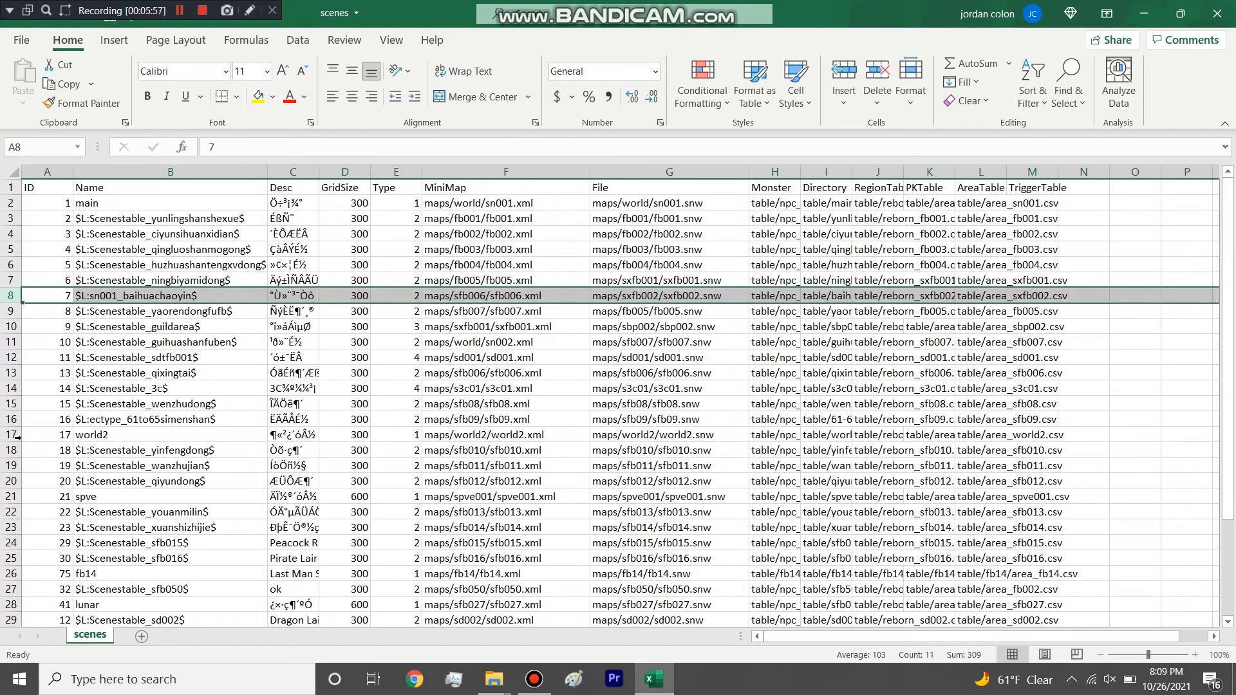
Highlight the ID column and the IDs 1 to 3, and look through the IDs down to the end of the list.
{"action": "left_click", "coordinate": [51, 172]}
{"action": "left_click", "coordinate": [53, 203]}
{"action": "left_click_drag", "start_coordinate": [52, 204], "coordinate": [53, 250]}
{"action": "scroll", "coordinate": [34, 424], "scroll_direction": "down", "scroll_amount": 6}
{"action": "scroll", "coordinate": [50, 368], "scroll_direction": "up", "scroll_amount": 6}
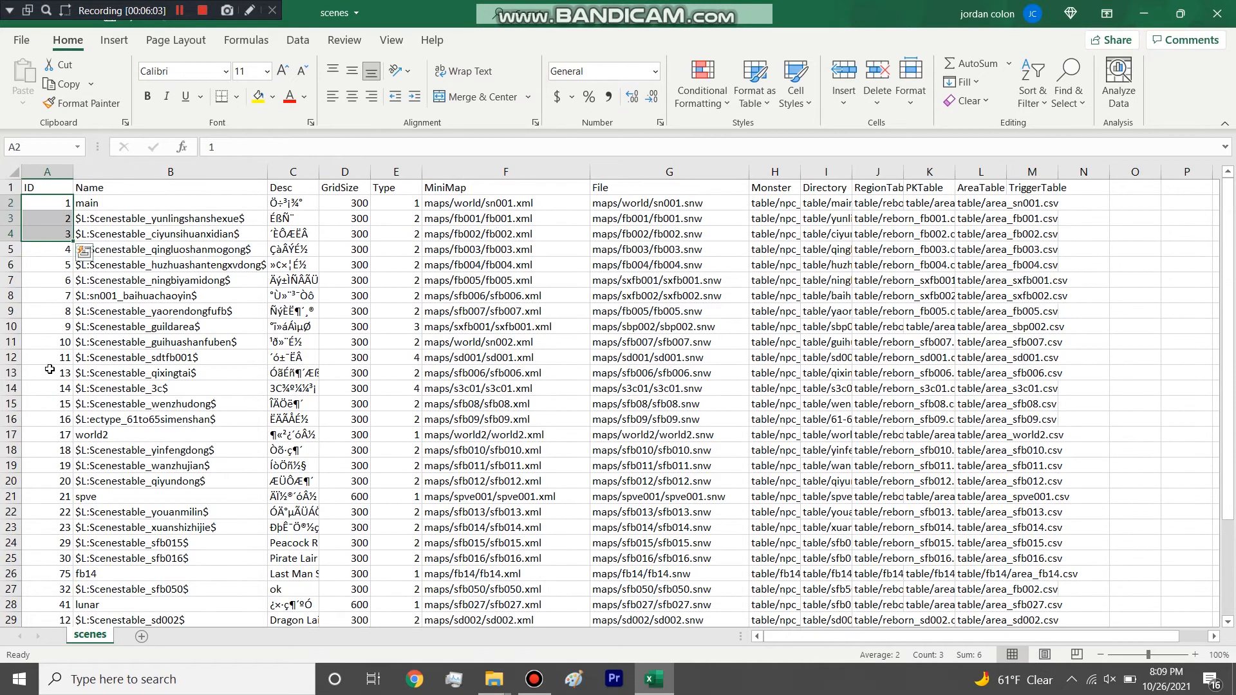
Highlight the Name column and look through the scene names down to the last row.
{"action": "left_click", "coordinate": [157, 170]}
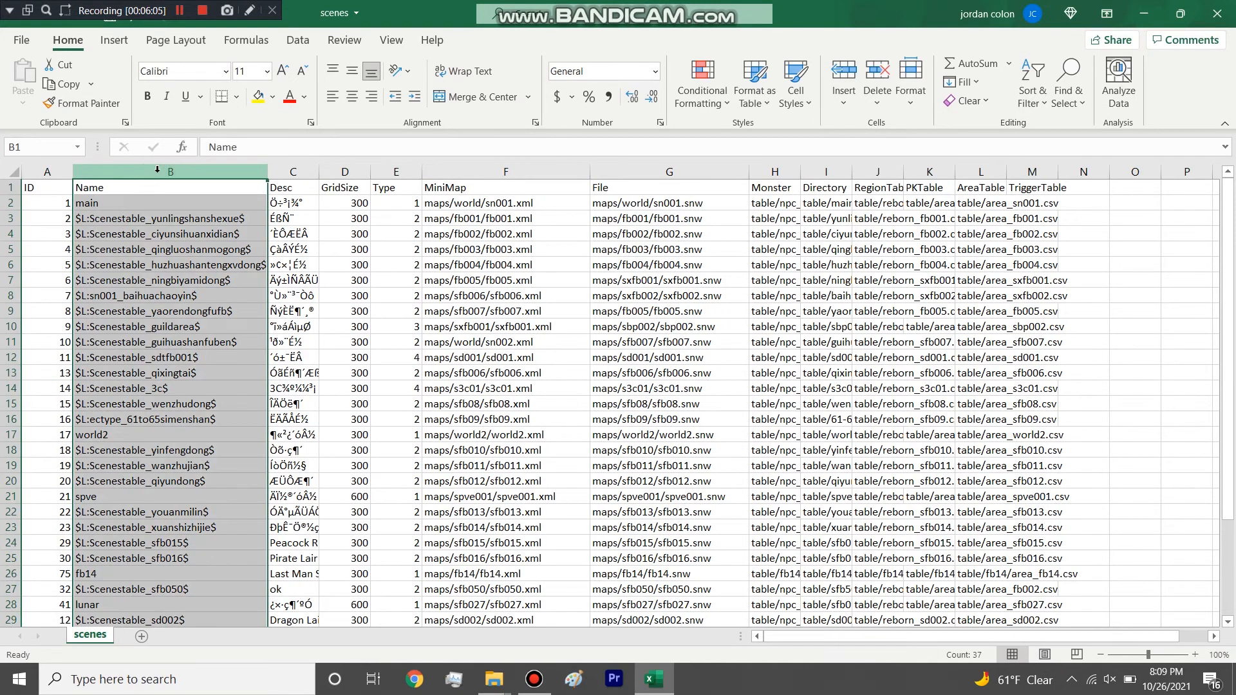
{"action": "scroll", "coordinate": [149, 194], "scroll_direction": "down", "scroll_amount": 6}
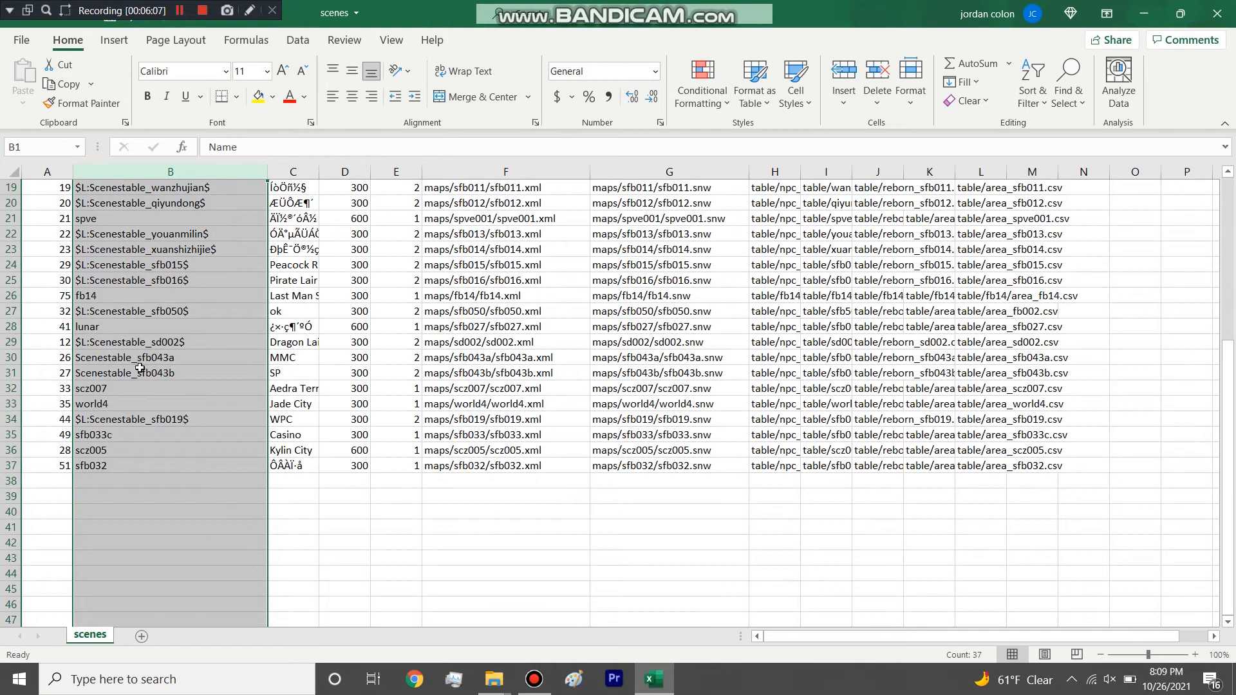
{"action": "scroll", "coordinate": [205, 317], "scroll_direction": "up", "scroll_amount": 6}
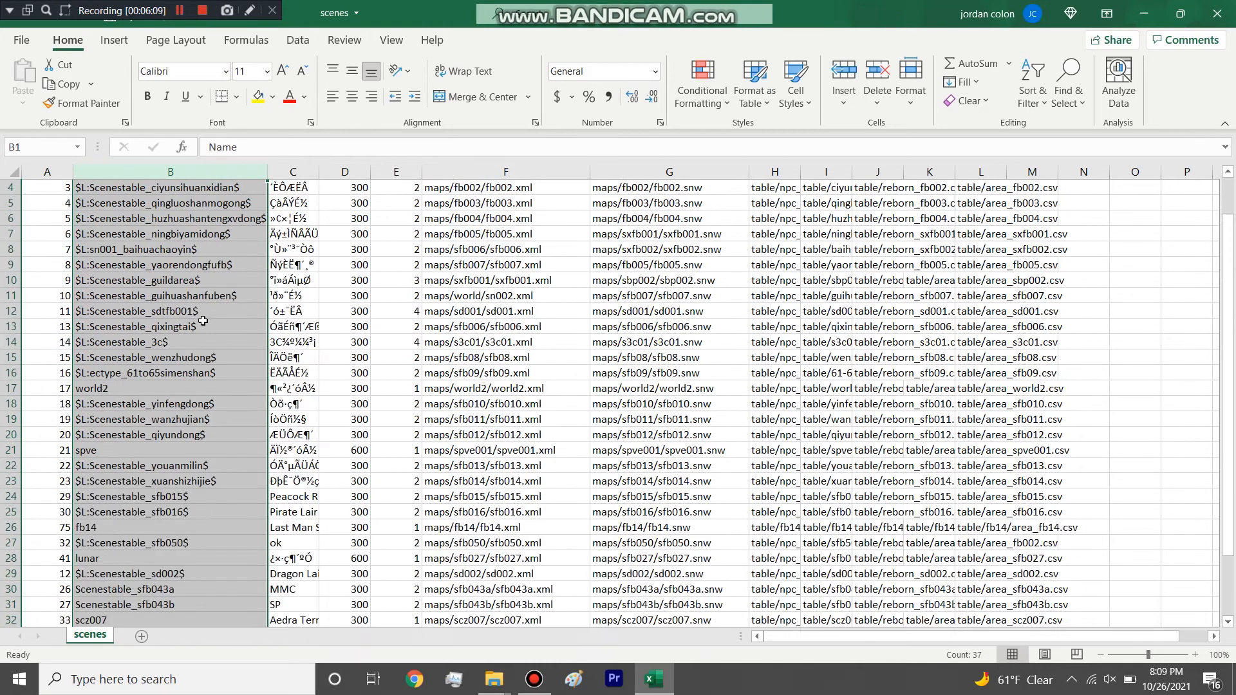
{"action": "scroll", "coordinate": [203, 320], "scroll_direction": "down", "scroll_amount": 3}
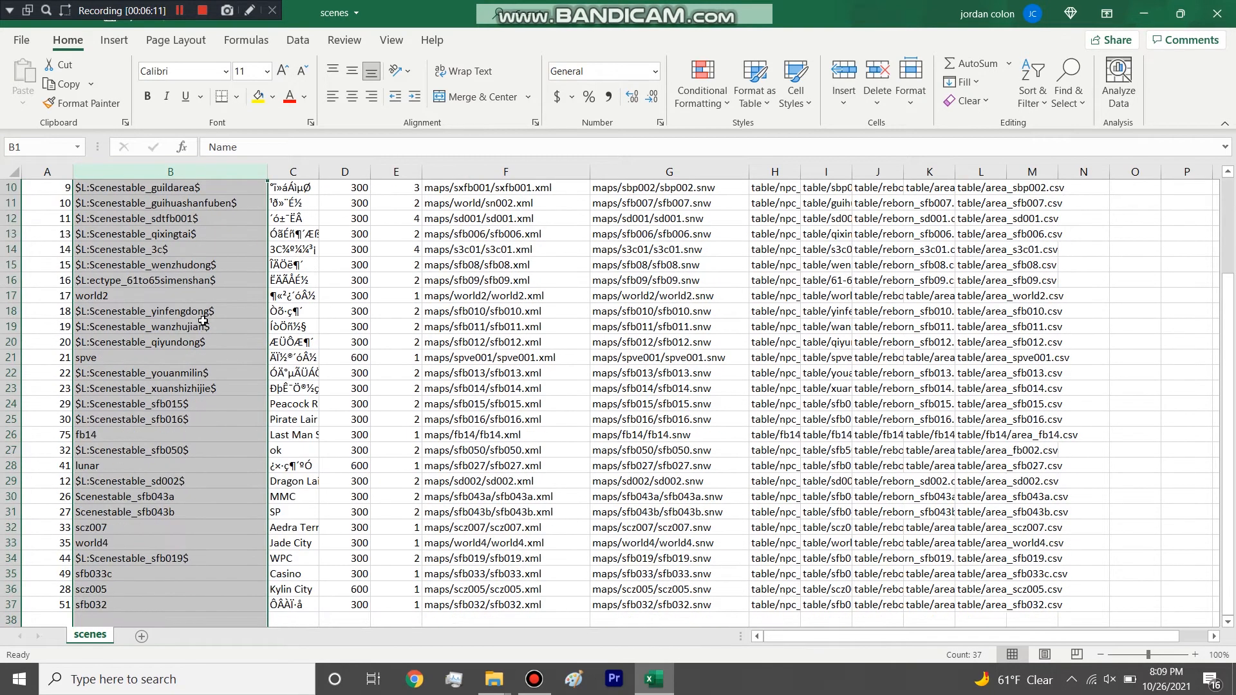
{"action": "scroll", "coordinate": [203, 320], "scroll_direction": "down", "scroll_amount": 1}
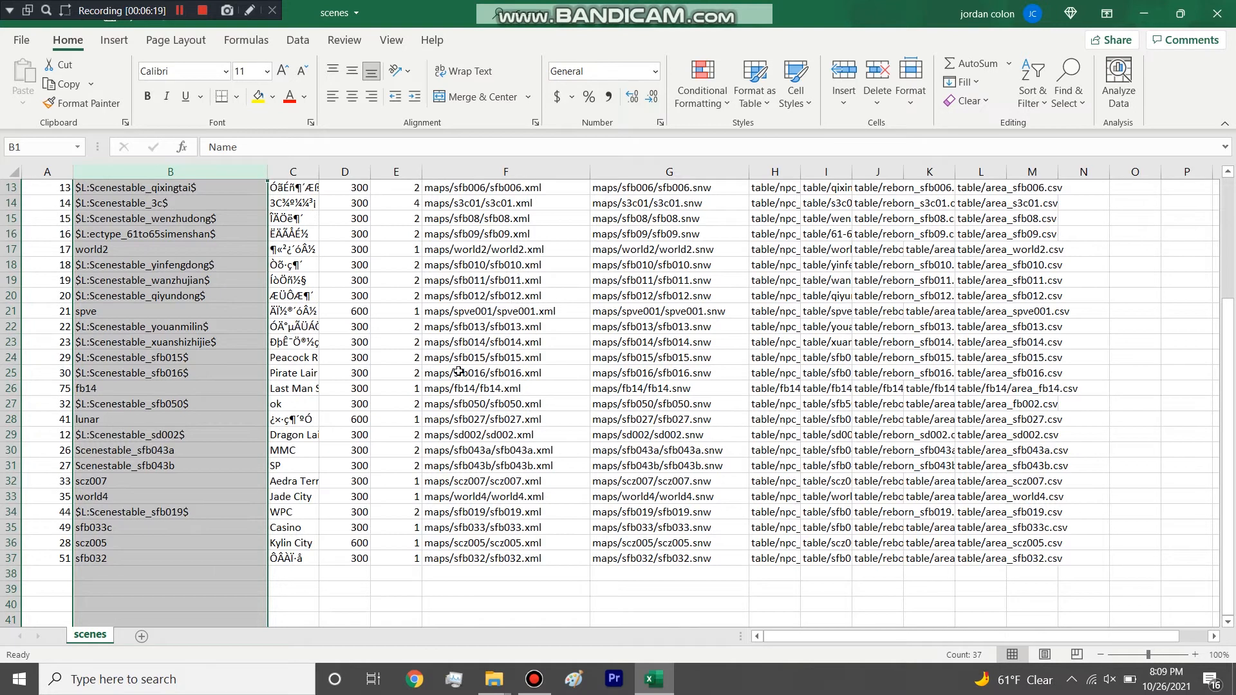
Widen the Desc column so the full descriptions fit, and highlight that column.
{"action": "left_click_drag", "start_coordinate": [319, 172], "coordinate": [423, 171]}
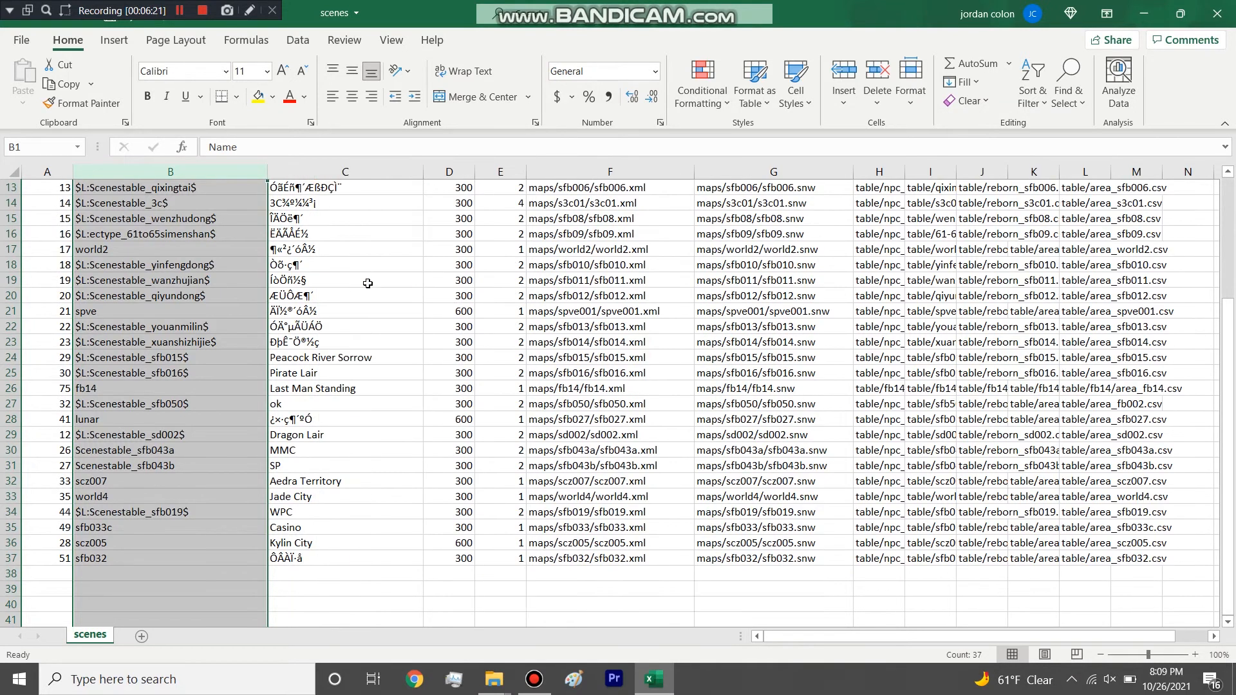
{"action": "scroll", "coordinate": [346, 193], "scroll_direction": "up", "scroll_amount": 4}
{"action": "left_click", "coordinate": [346, 174]}
{"action": "scroll", "coordinate": [334, 242], "scroll_direction": "down", "scroll_amount": 5}
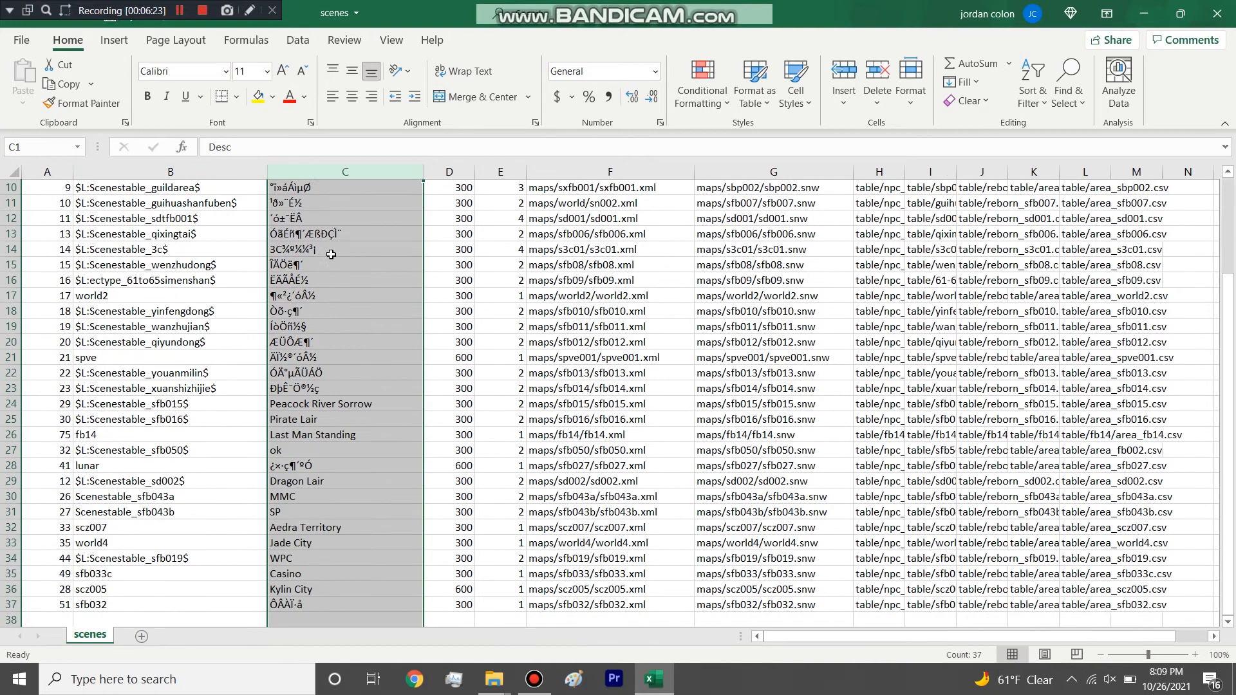
Point out readable map descriptions such as Last Man Standing in the Desc column, and compare them with the Name column.
{"action": "left_click", "coordinate": [329, 428]}
{"action": "left_click_drag", "start_coordinate": [327, 494], "coordinate": [341, 394]}
{"action": "left_click", "coordinate": [346, 338]}
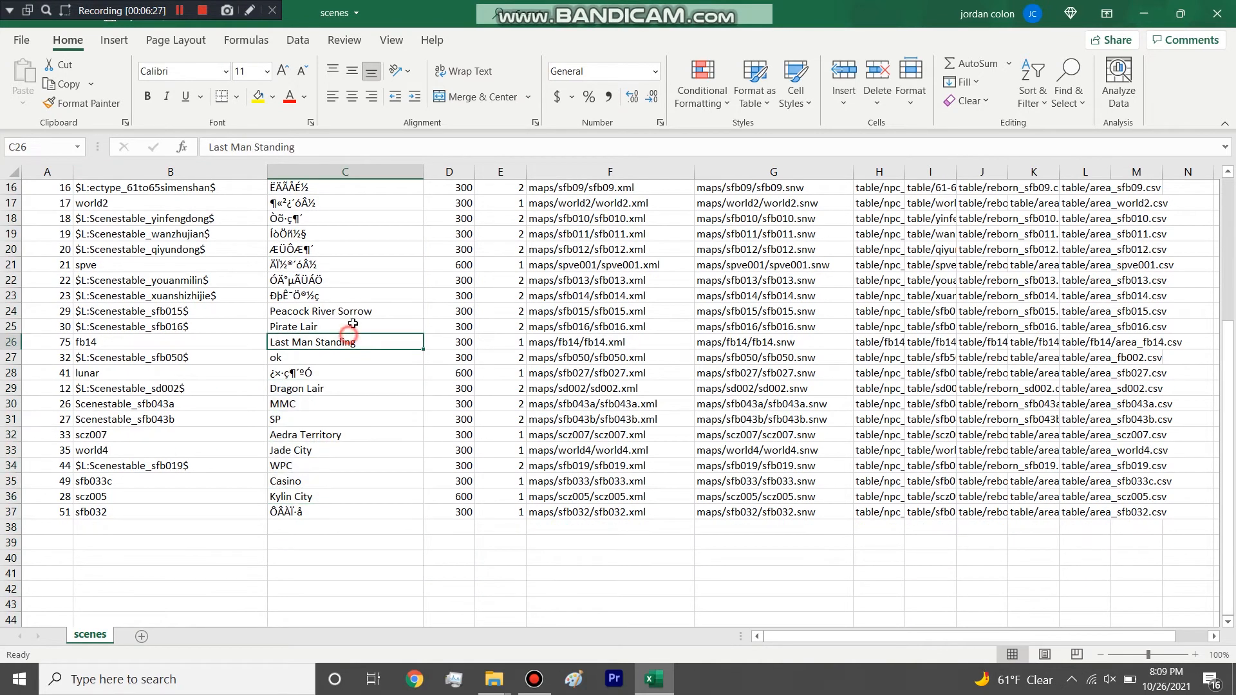
{"action": "left_click_drag", "start_coordinate": [351, 311], "coordinate": [338, 484]}
{"action": "left_click", "coordinate": [328, 372]}
{"action": "left_click_drag", "start_coordinate": [172, 203], "coordinate": [151, 511]}
Highlight the GridSize column, narrow it slightly, and select the GridSize cell of the main row.
{"action": "scroll", "coordinate": [451, 293], "scroll_direction": "up", "scroll_amount": 5}
{"action": "left_click", "coordinate": [449, 171]}
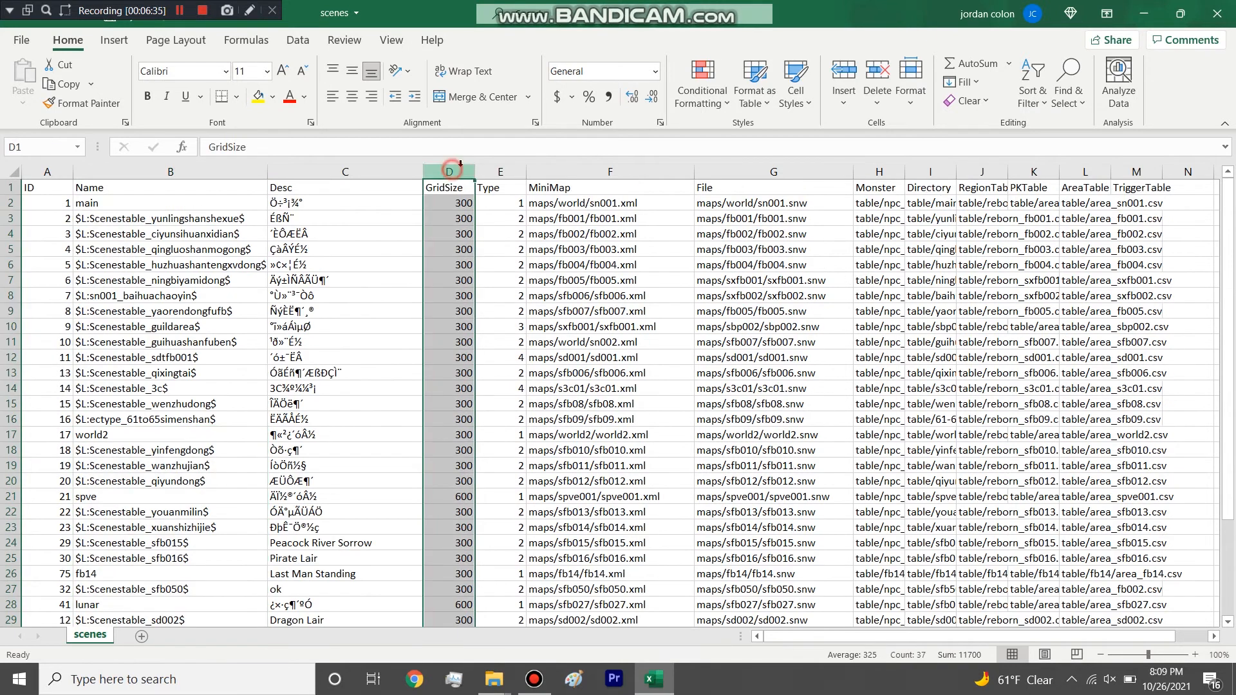
{"action": "mouse_move", "coordinate": [475, 172]}
{"action": "left_mouse_down"}
{"action": "mouse_move", "coordinate": [499, 178]}
{"action": "mouse_move", "coordinate": [471, 176]}
{"action": "left_mouse_up"}
{"action": "left_click", "coordinate": [452, 205]}
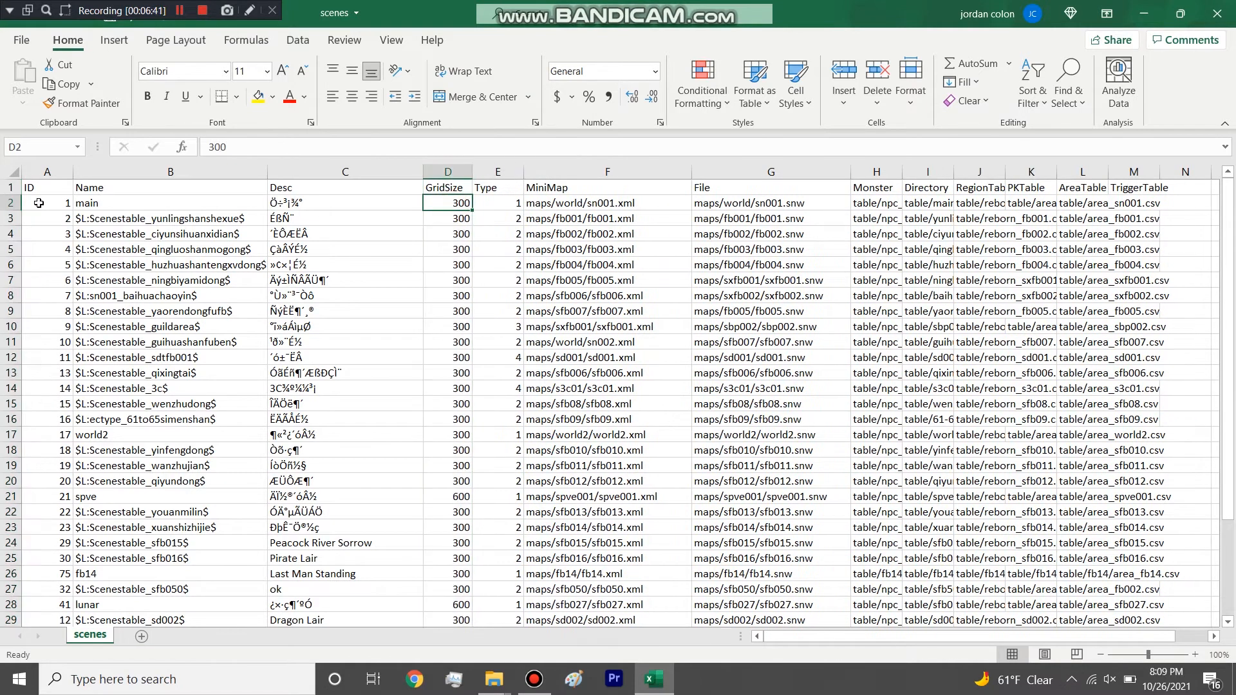
Highlight the rows from main to sn001_baihuachaoyin, and single out the qingluoshanmogong and ningbiyamidong rows.
{"action": "left_click", "coordinate": [16, 203]}
{"action": "left_click_drag", "start_coordinate": [16, 202], "coordinate": [13, 295]}
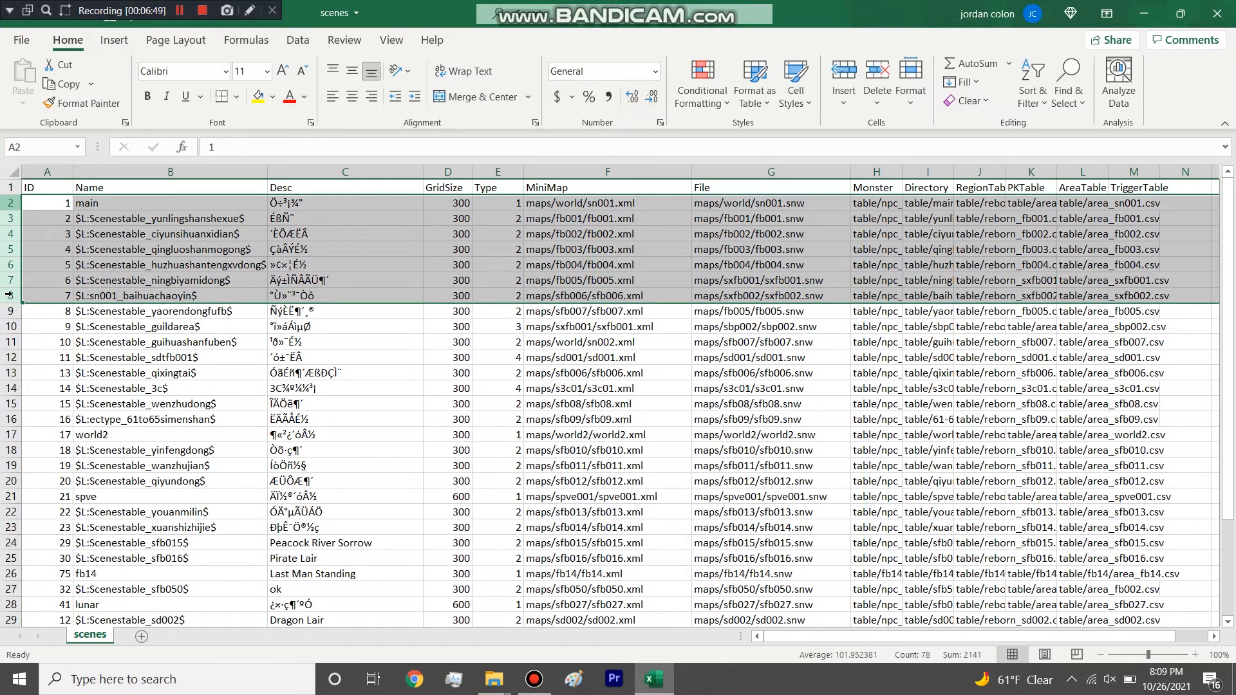
{"action": "left_click", "coordinate": [10, 249]}
{"action": "left_click", "coordinate": [10, 280]}
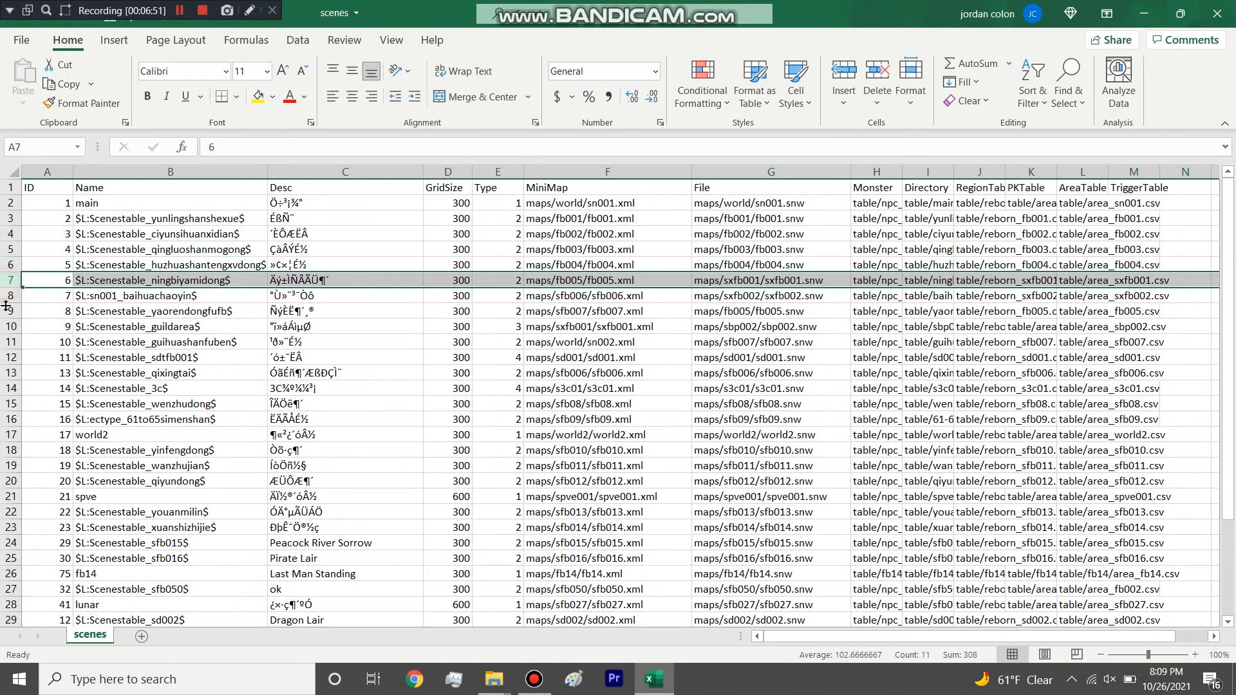
{"action": "scroll", "coordinate": [6, 304], "scroll_direction": "down", "scroll_amount": 5}
{"action": "scroll", "coordinate": [6, 304], "scroll_direction": "up", "scroll_amount": 4}
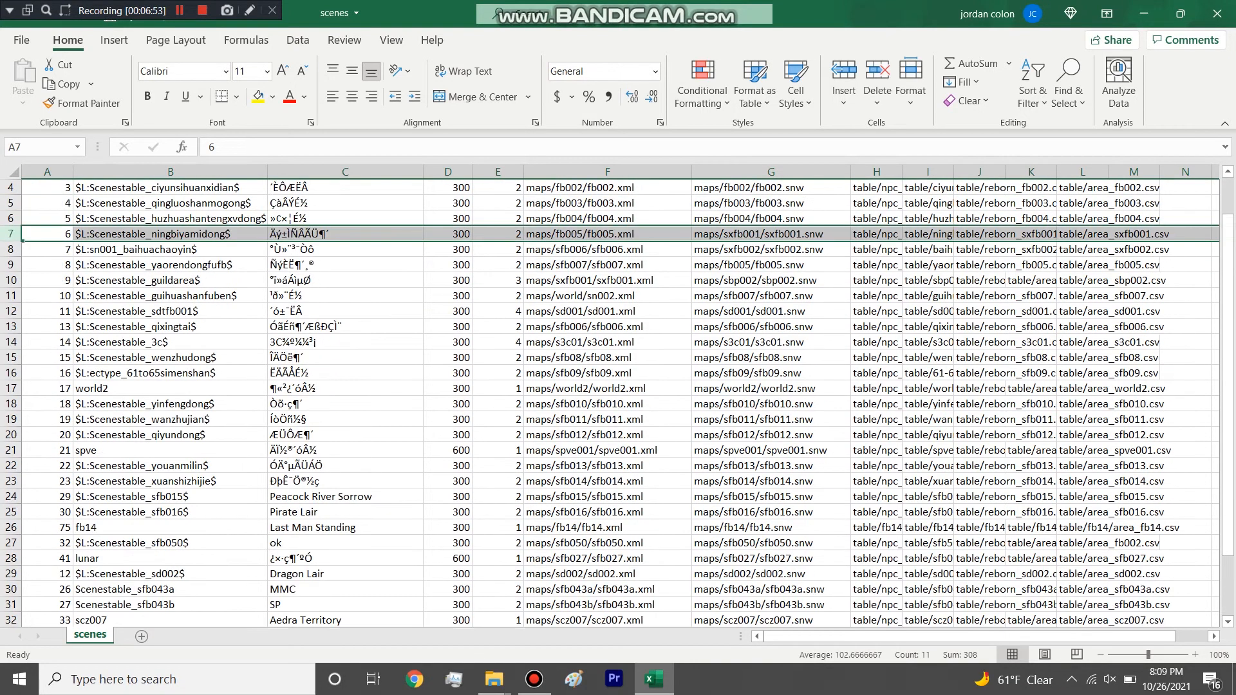
Highlight the ectype_61to65simenshan row and its Name cell.
{"action": "left_click", "coordinate": [6, 373]}
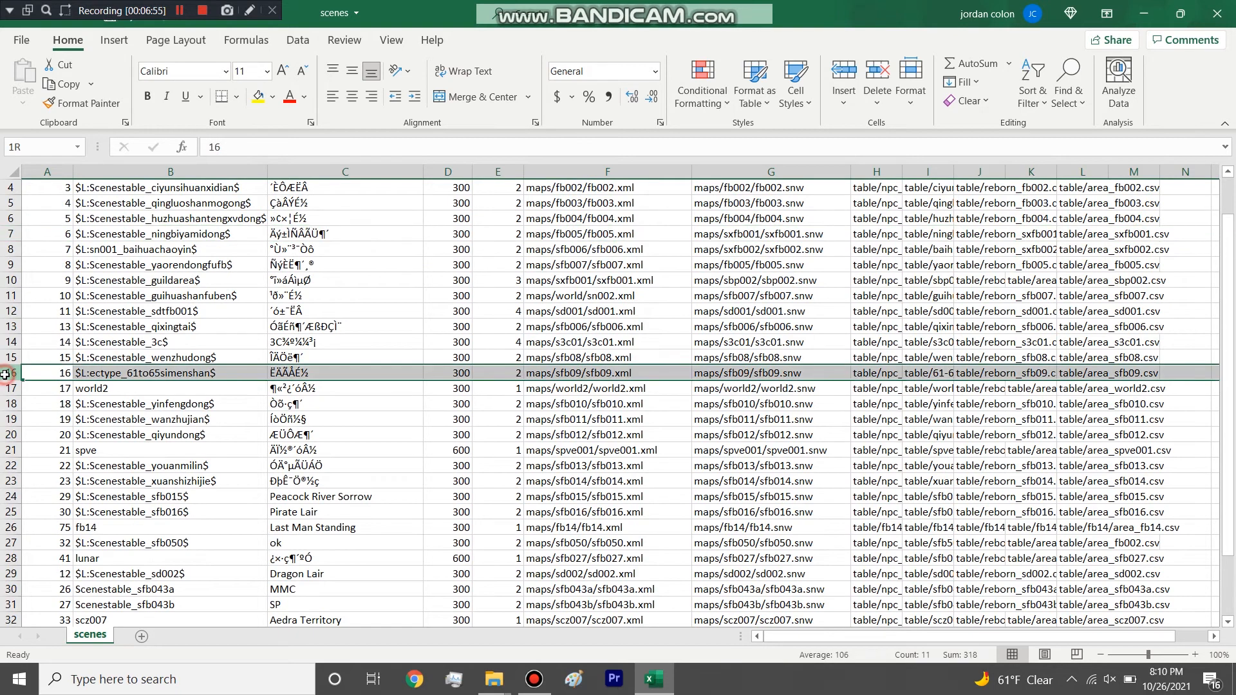
{"action": "left_click_drag", "start_coordinate": [21, 313], "coordinate": [19, 173]}
{"action": "left_click", "coordinate": [153, 422]}
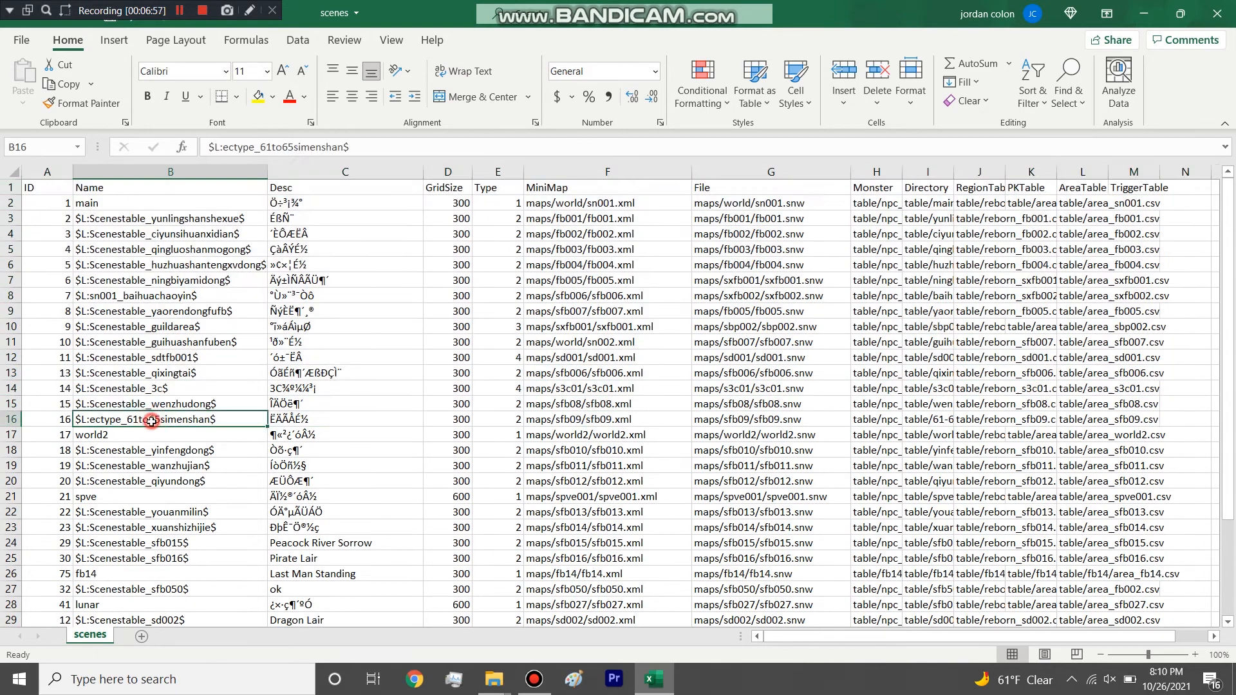
{"action": "left_click", "coordinate": [10, 419]}
Highlight the yinfengdong row and the world2 row, followed by both rows together.
{"action": "left_click_drag", "start_coordinate": [9, 434], "coordinate": [16, 605]}
{"action": "left_click", "coordinate": [12, 318]}
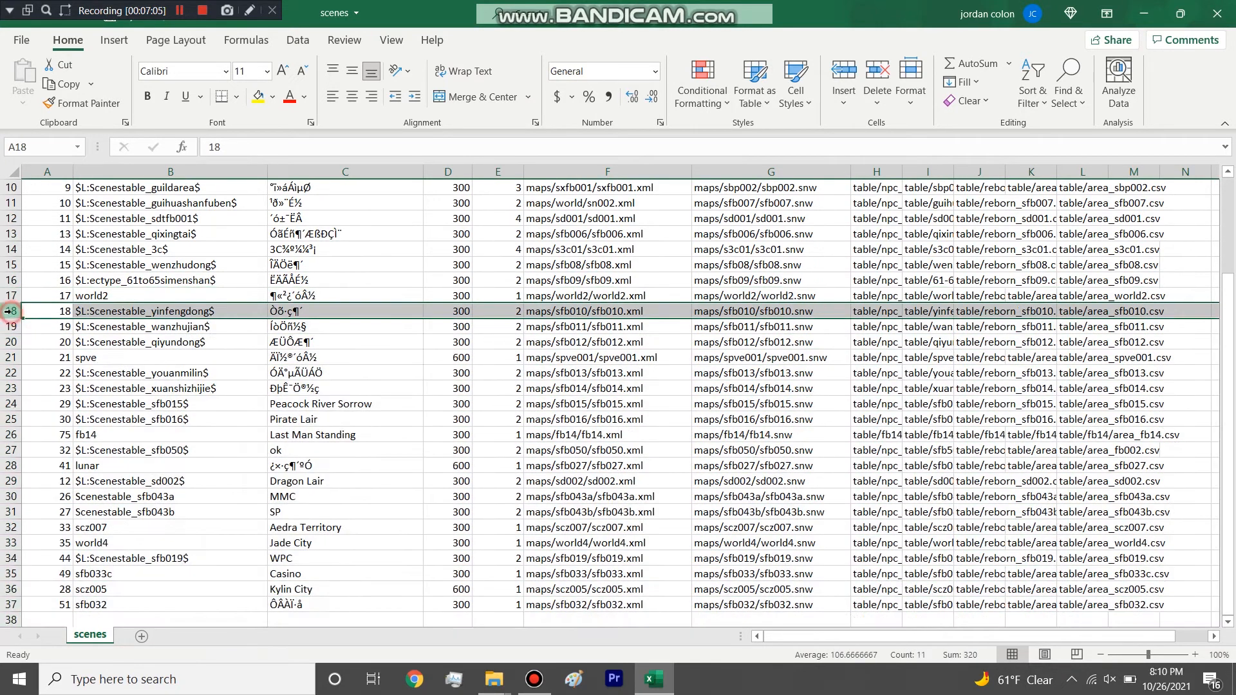
{"action": "left_click", "coordinate": [12, 295]}
{"action": "left_click_drag", "start_coordinate": [12, 304], "coordinate": [11, 310]}
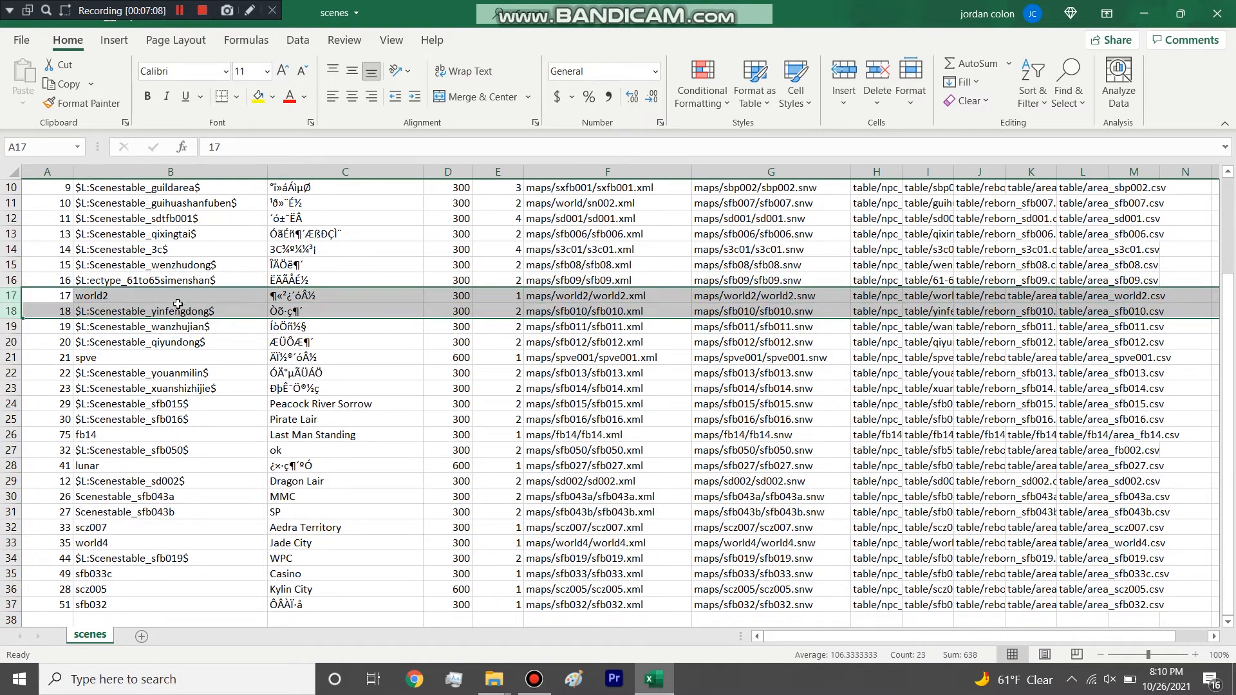
Highlight the spve row, the block from Scenestable_sfb015 to sfb032, and the world2 row.
{"action": "left_click", "coordinate": [9, 358]}
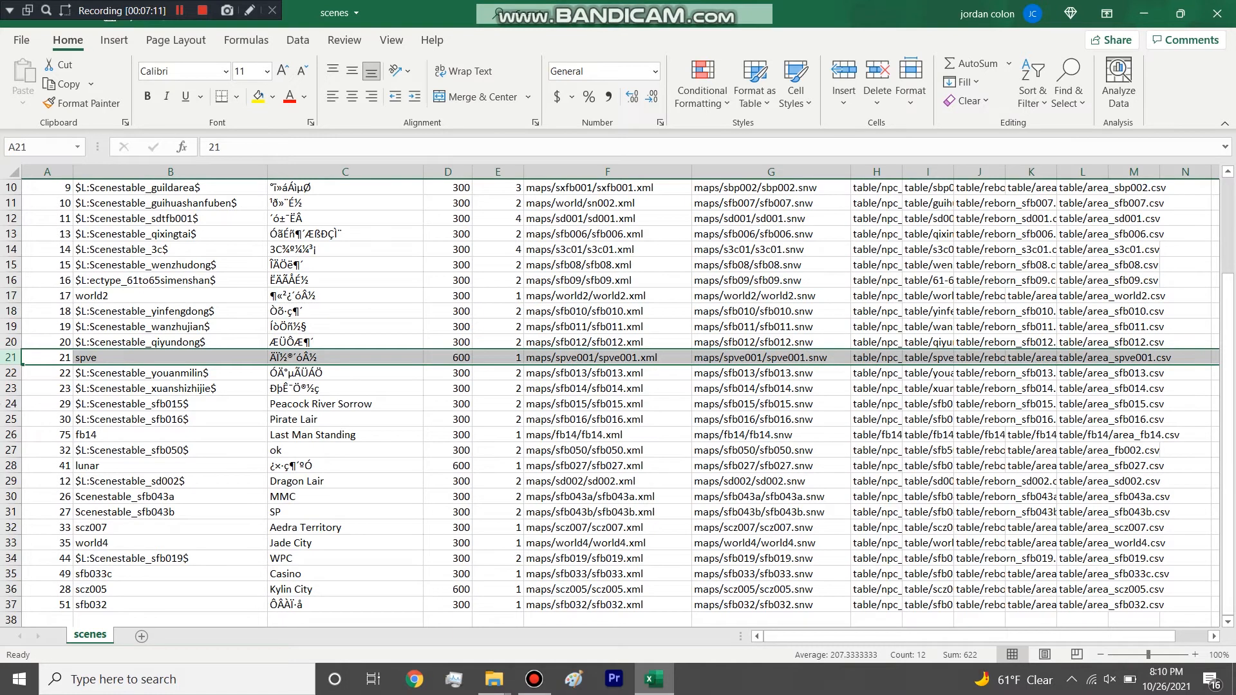
{"action": "left_click_drag", "start_coordinate": [11, 403], "coordinate": [53, 568]}
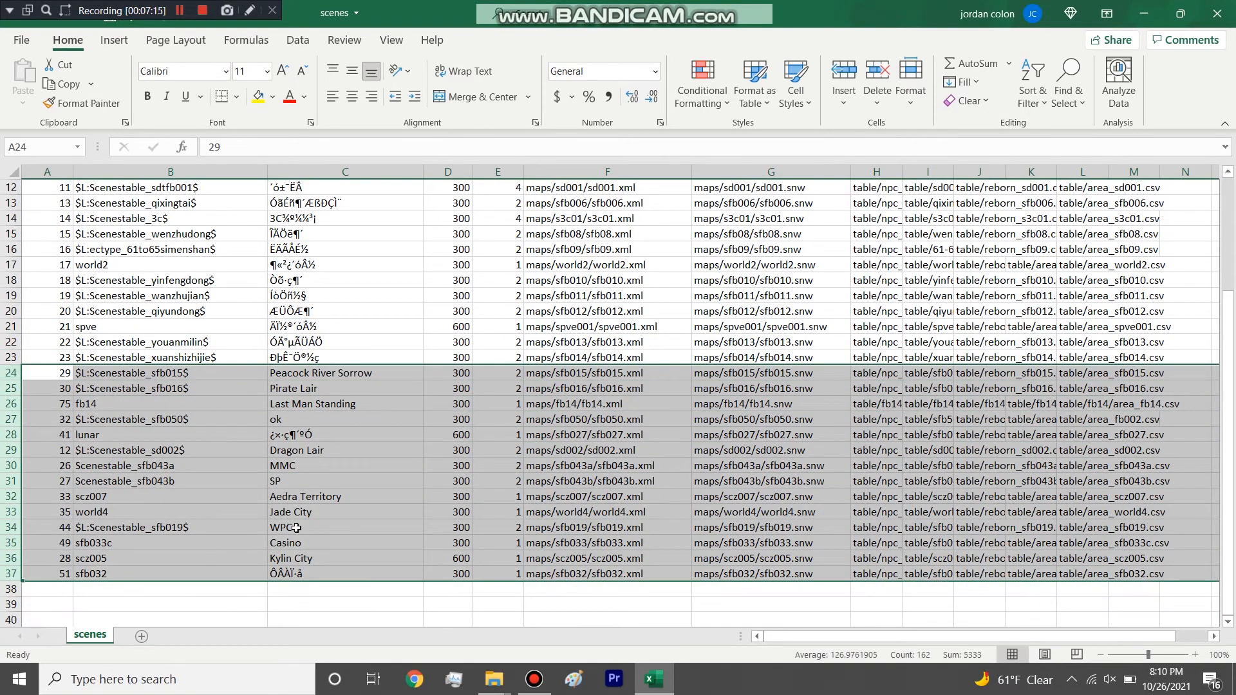
{"action": "scroll", "coordinate": [493, 466], "scroll_direction": "up", "scroll_amount": 4}
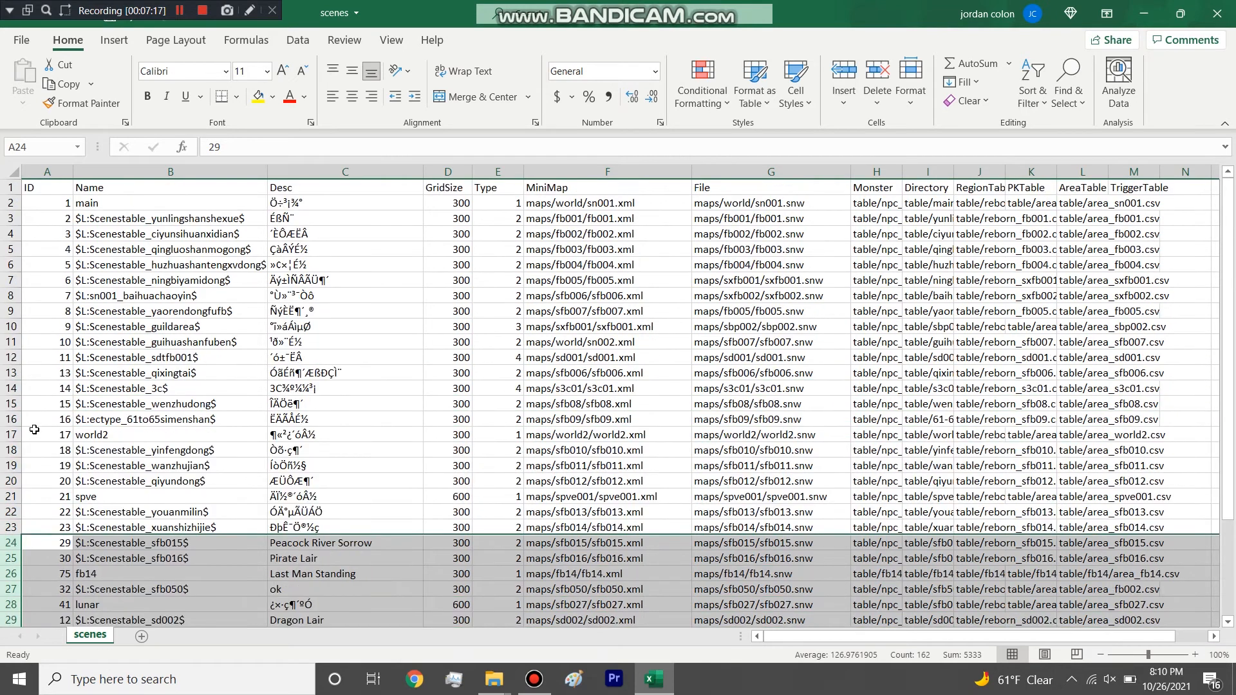
{"action": "left_click", "coordinate": [13, 434]}
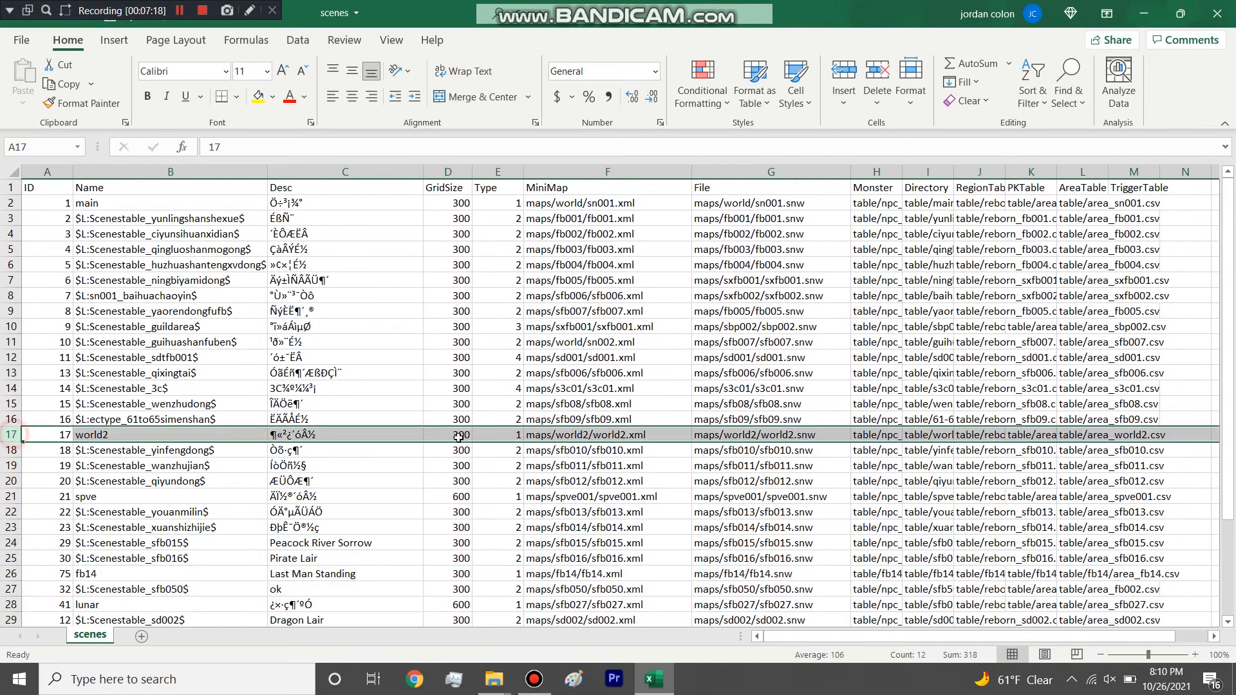
Highlight the Type column, look through its values, and select the Type cells of Scenestable_3c and Scenestable_sdtfb001.
{"action": "left_click", "coordinate": [508, 166]}
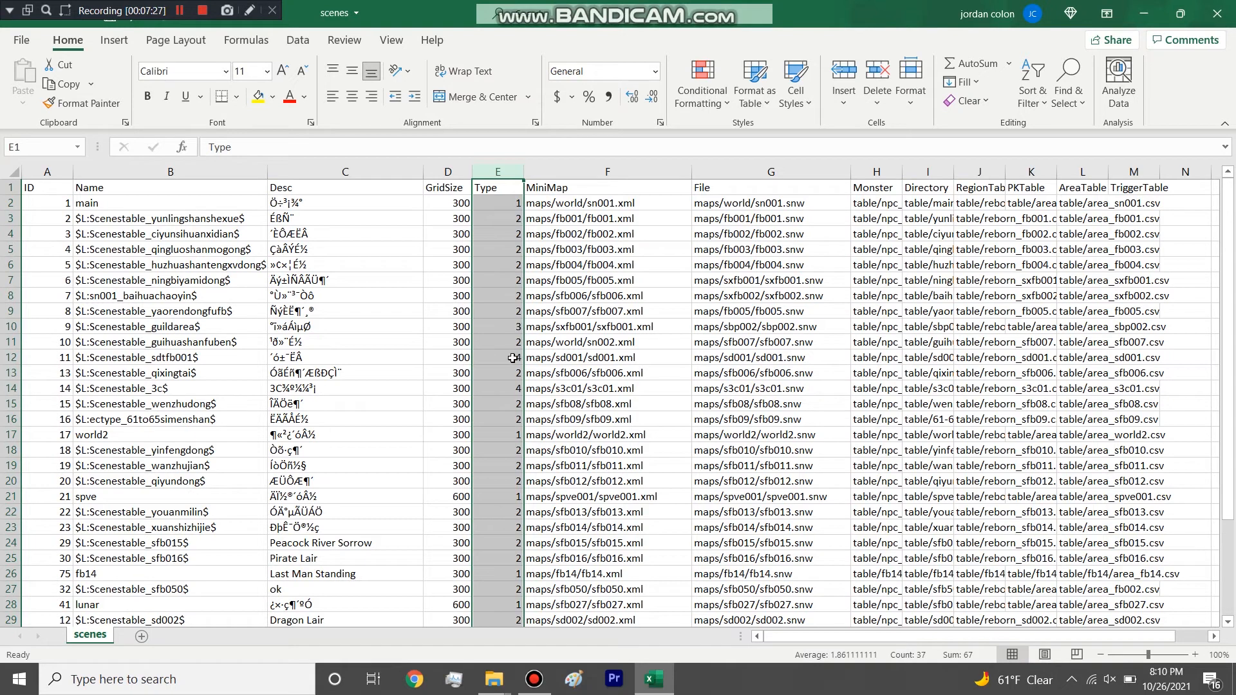
{"action": "scroll", "coordinate": [510, 364], "scroll_direction": "down", "scroll_amount": 4}
{"action": "scroll", "coordinate": [505, 536], "scroll_direction": "up", "scroll_amount": 4}
{"action": "left_click", "coordinate": [501, 386]}
{"action": "left_click", "coordinate": [506, 360]}
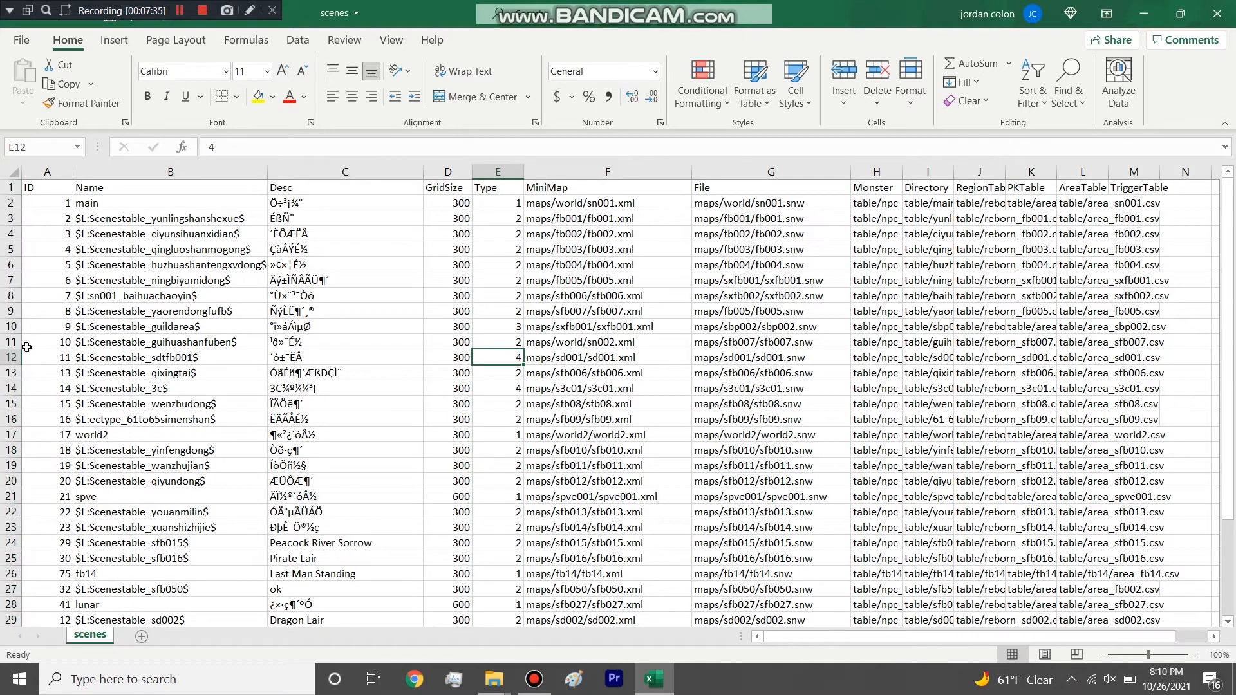
Highlight the full rows of Scenestable_sdtfb001 and Scenestable_3c, and check the Type values of the remaining maps.
{"action": "left_click", "coordinate": [5, 358]}
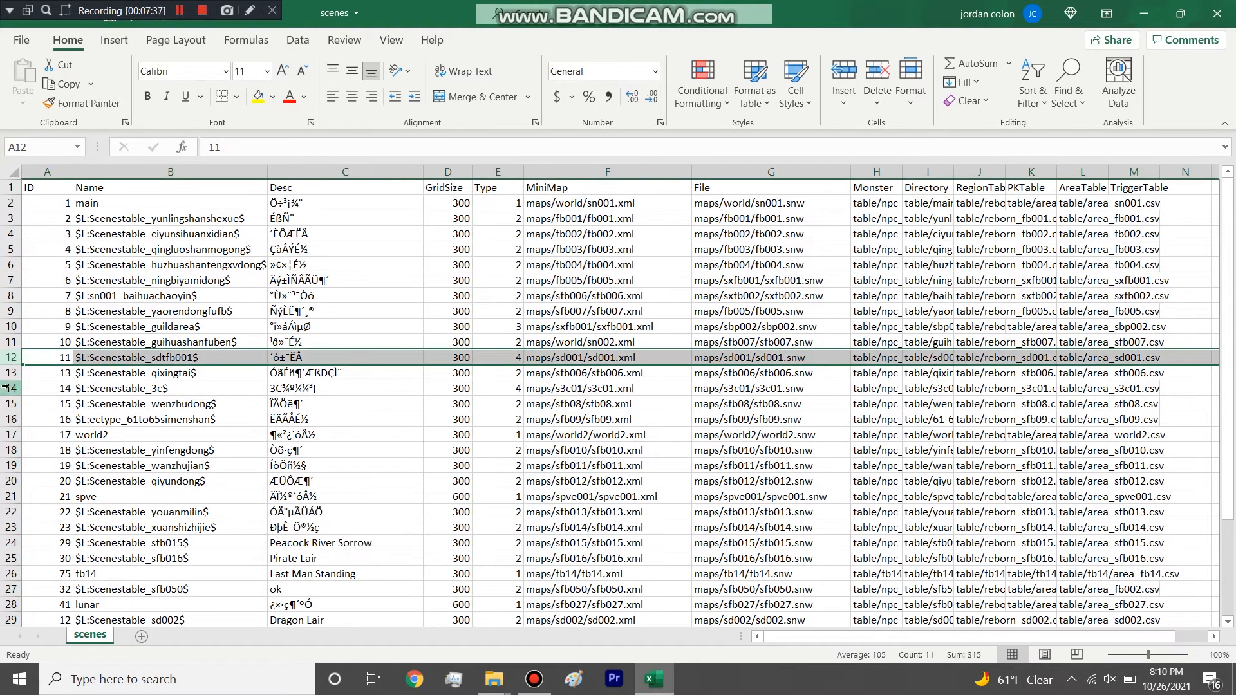
{"action": "left_click", "coordinate": [5, 387]}
{"action": "left_click", "coordinate": [515, 391]}
{"action": "scroll", "coordinate": [512, 451], "scroll_direction": "down", "scroll_amount": 4}
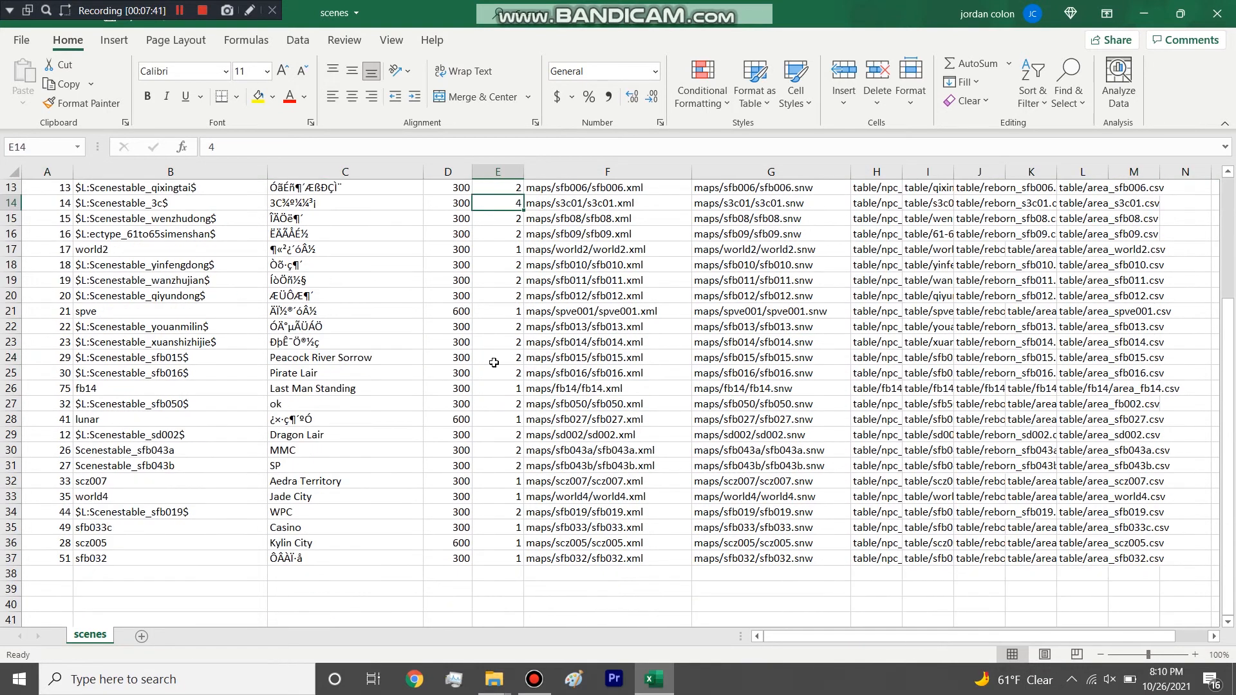
{"action": "scroll", "coordinate": [481, 418], "scroll_direction": "up", "scroll_amount": 4}
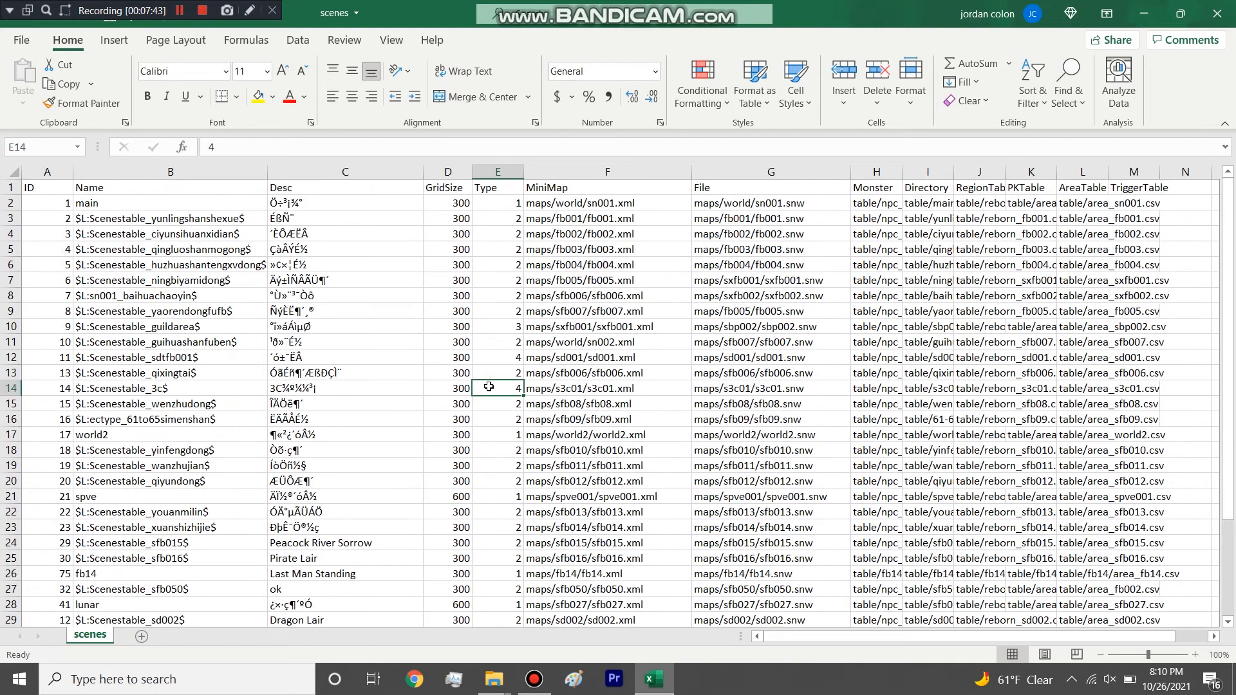
Give the MiniMap to TriggerTable columns one equal width so the table paths are easier to read.
{"action": "left_click_drag", "start_coordinate": [583, 174], "coordinate": [1136, 173]}
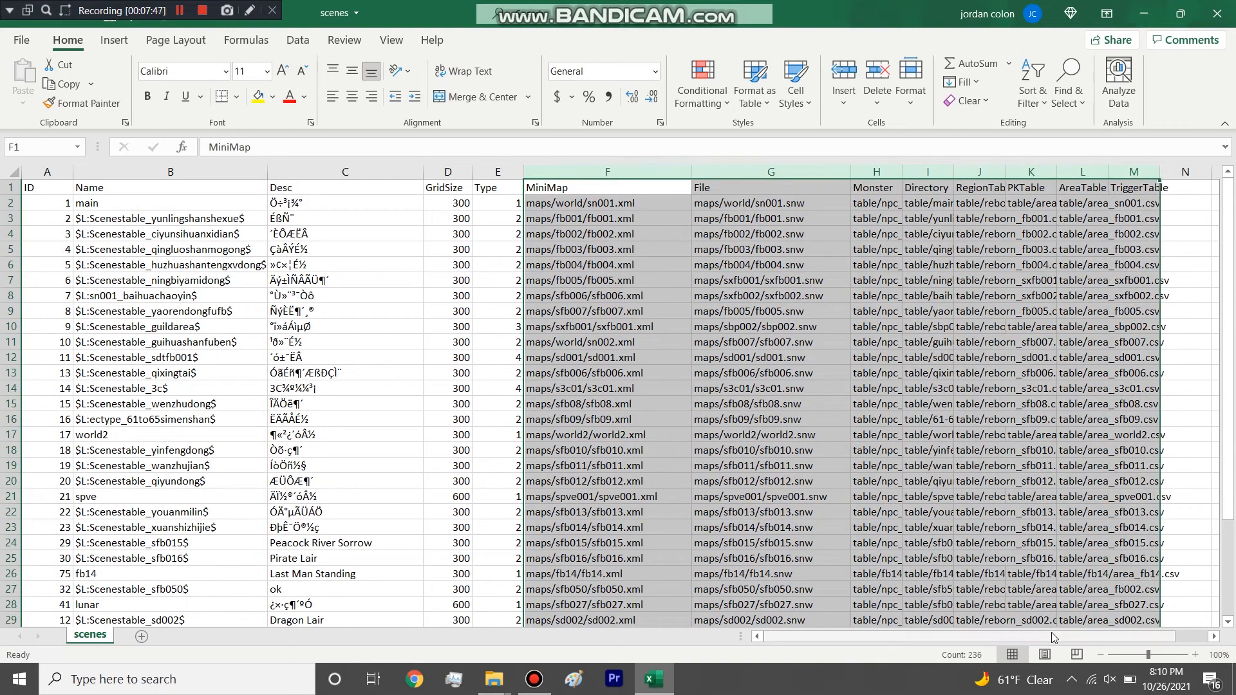
{"action": "left_click_drag", "start_coordinate": [1061, 636], "coordinate": [1091, 634]}
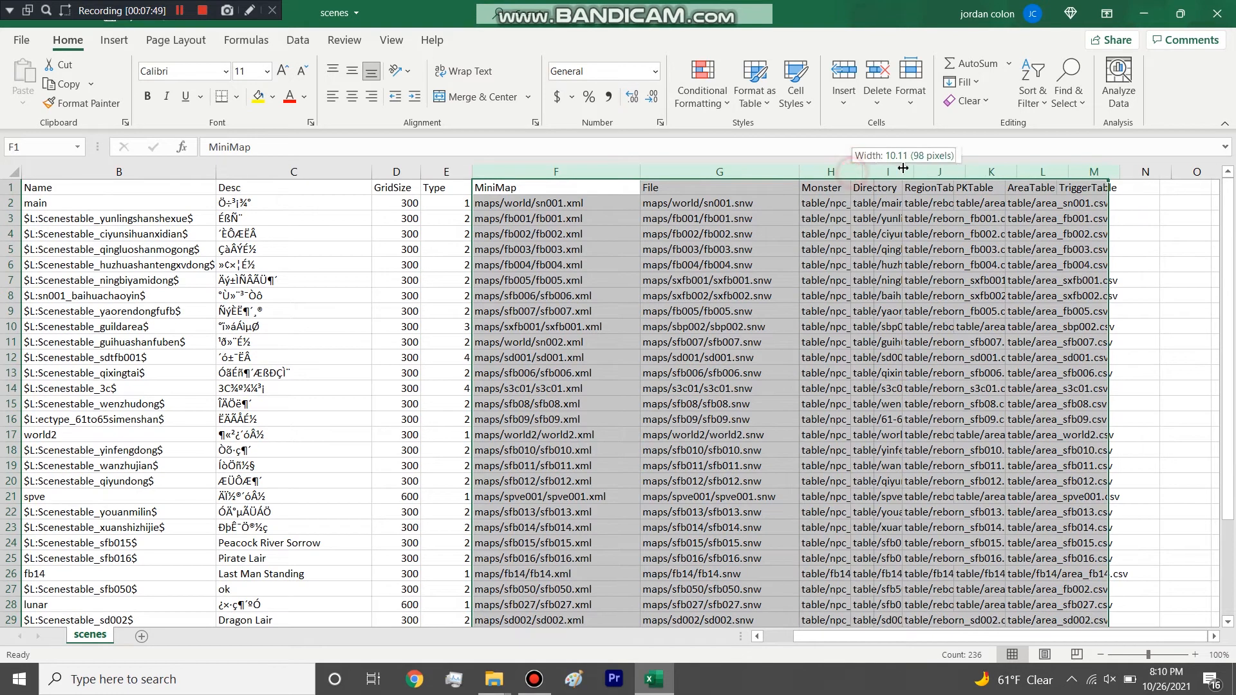
{"action": "double_click", "coordinate": [851, 172]}
{"action": "left_click", "coordinate": [758, 256]}
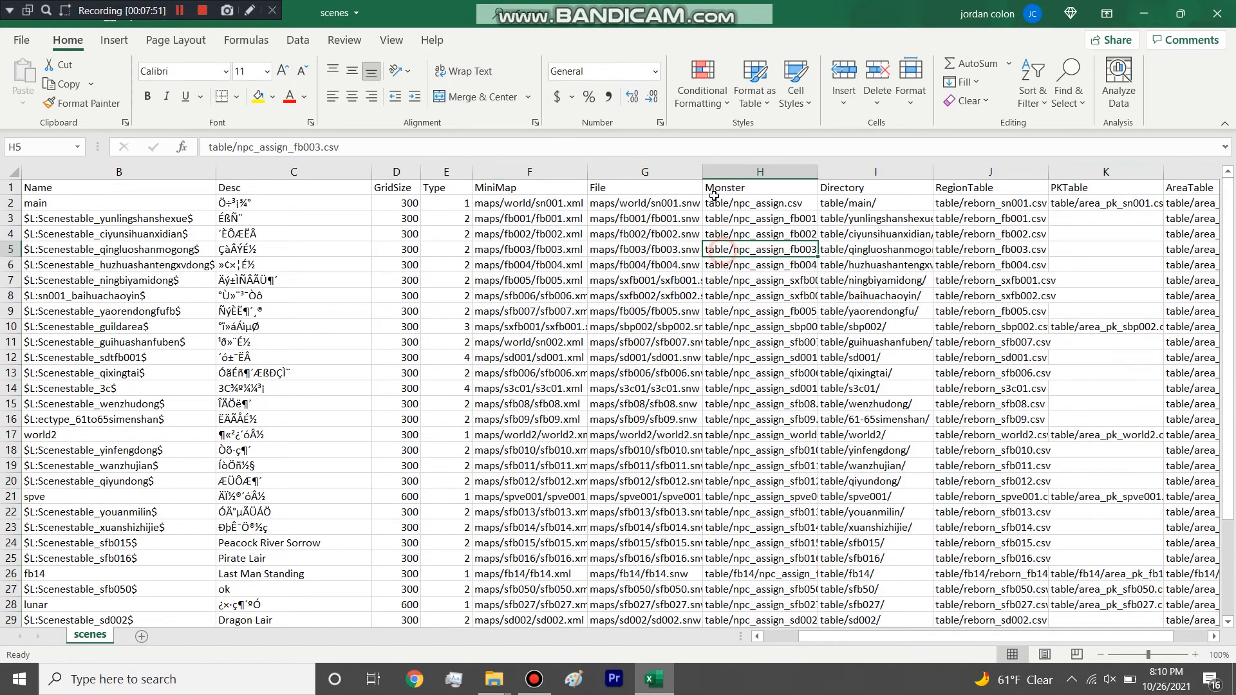
Highlight the MiniMap column and select the MiniMap path of the main row.
{"action": "left_click", "coordinate": [534, 173]}
{"action": "mouse_move", "coordinate": [533, 174]}
{"action": "left_mouse_down"}
{"action": "mouse_move", "coordinate": [650, 170]}
{"action": "mouse_move", "coordinate": [556, 181]}
{"action": "left_mouse_up"}
{"action": "left_click", "coordinate": [560, 203]}
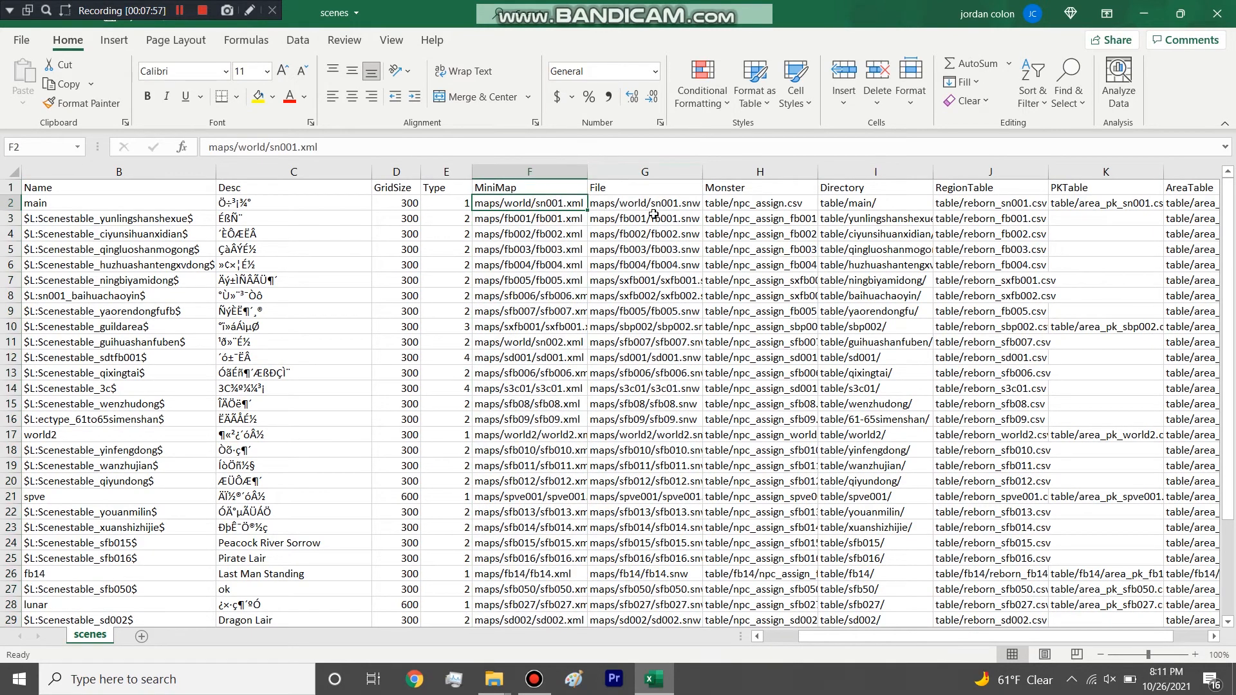
Highlight the MiniMap and File columns and place the scenes workbook side by side with File Explorer.
{"action": "left_click_drag", "start_coordinate": [673, 174], "coordinate": [554, 233]}
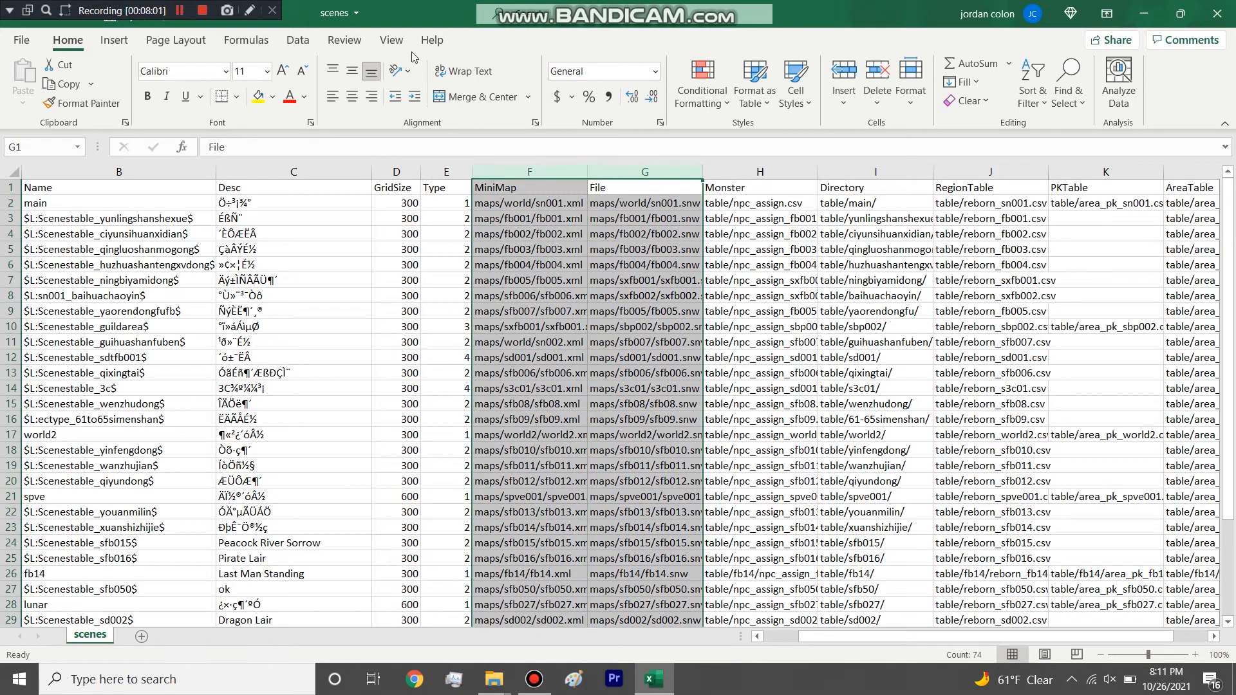
{"action": "left_click_drag", "start_coordinate": [413, 18], "coordinate": [1232, 258]}
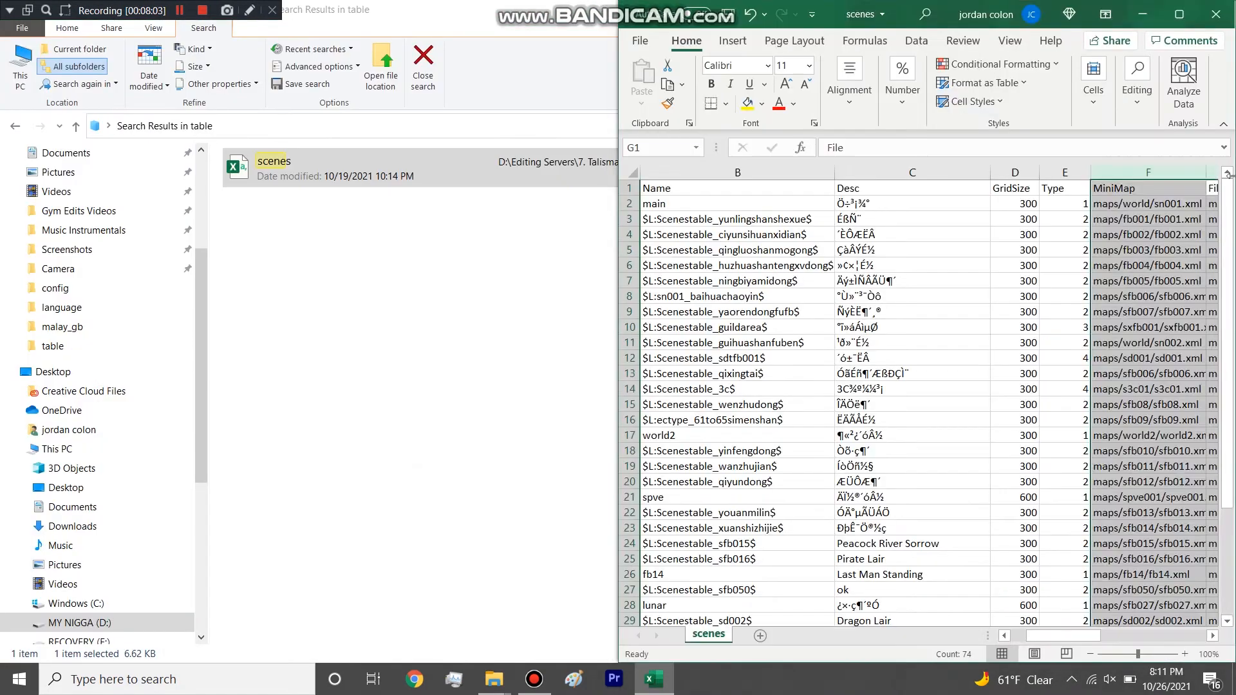
{"action": "left_click", "coordinate": [420, 223]}
Leave the scenes search results and open the maps folder inside game_server.
{"action": "scroll", "coordinate": [97, 322], "scroll_direction": "up", "scroll_amount": 3}
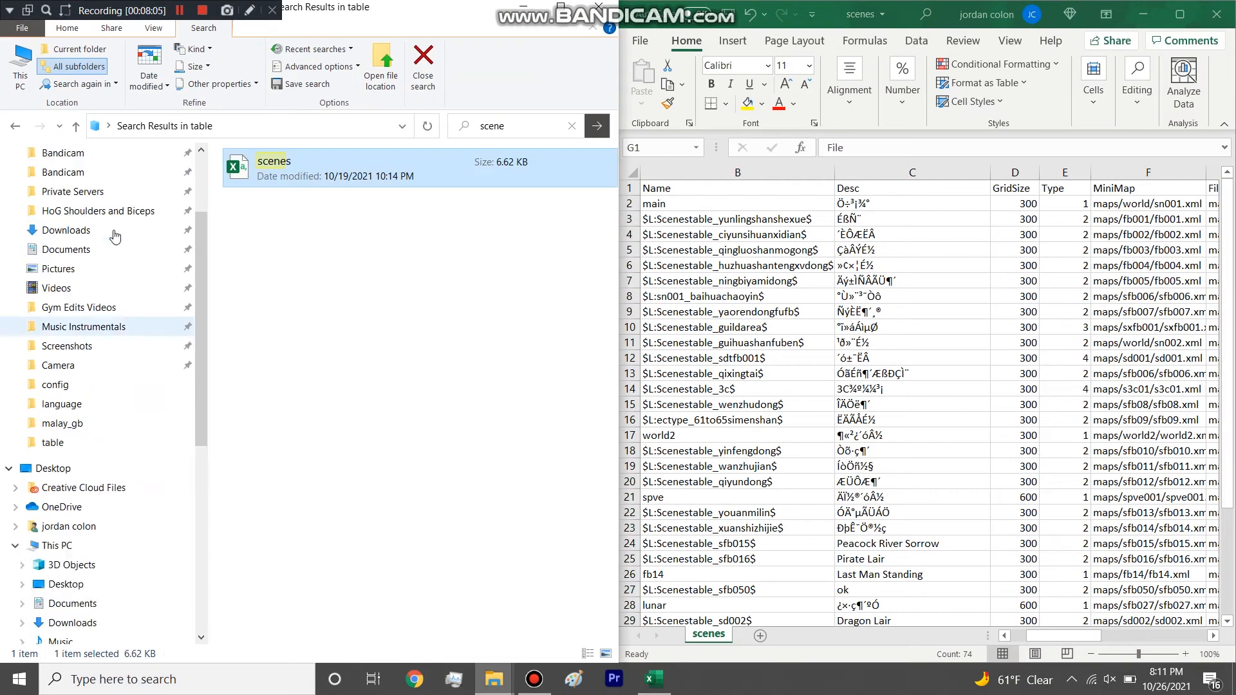
{"action": "left_click", "coordinate": [11, 127]}
{"action": "left_click", "coordinate": [13, 127]}
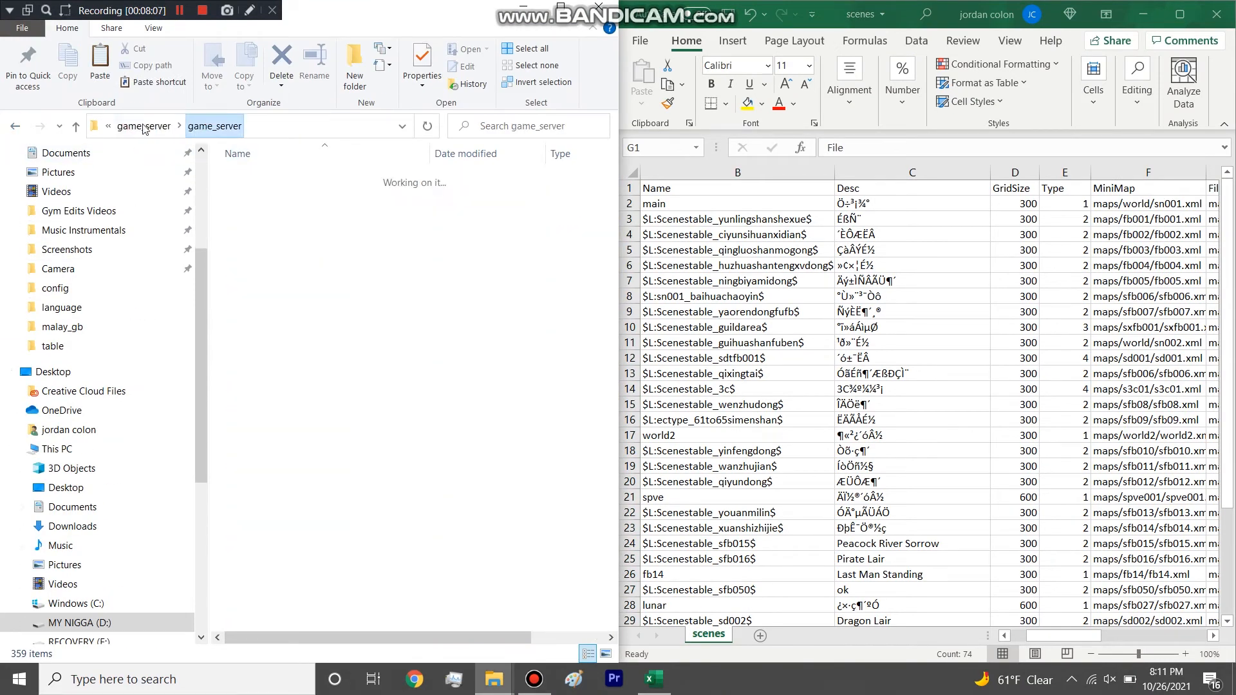
{"action": "double_click", "coordinate": [280, 197]}
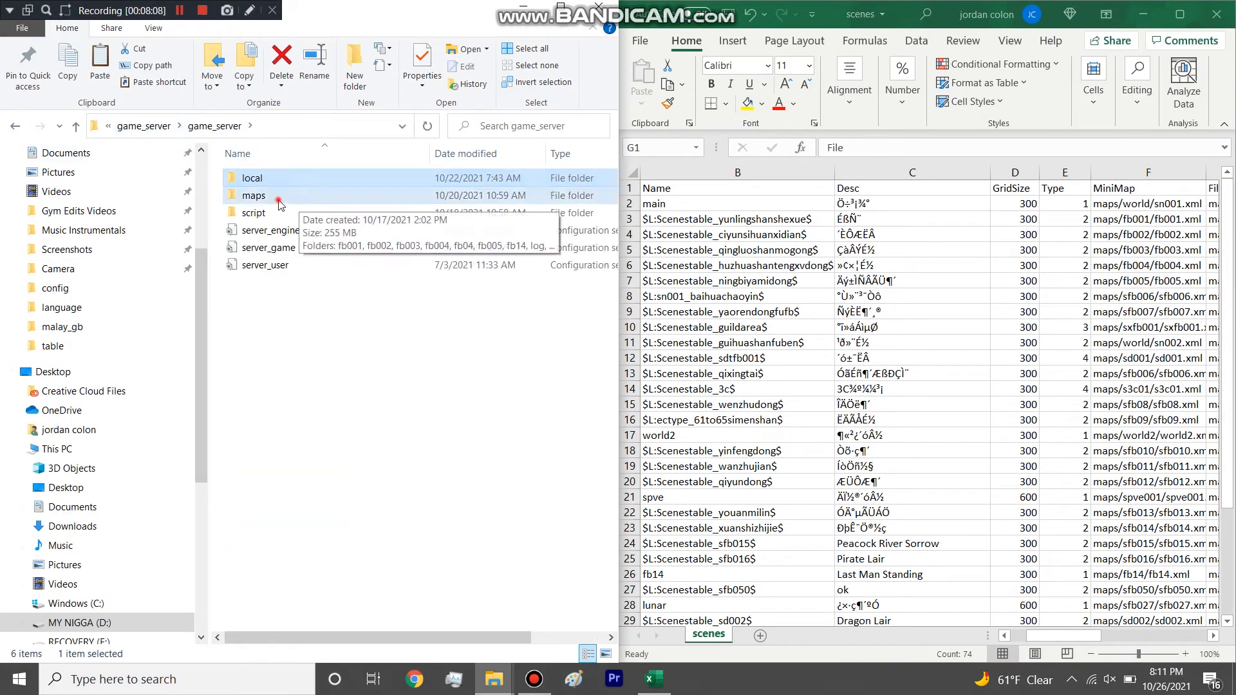
{"action": "left_click", "coordinate": [214, 126]}
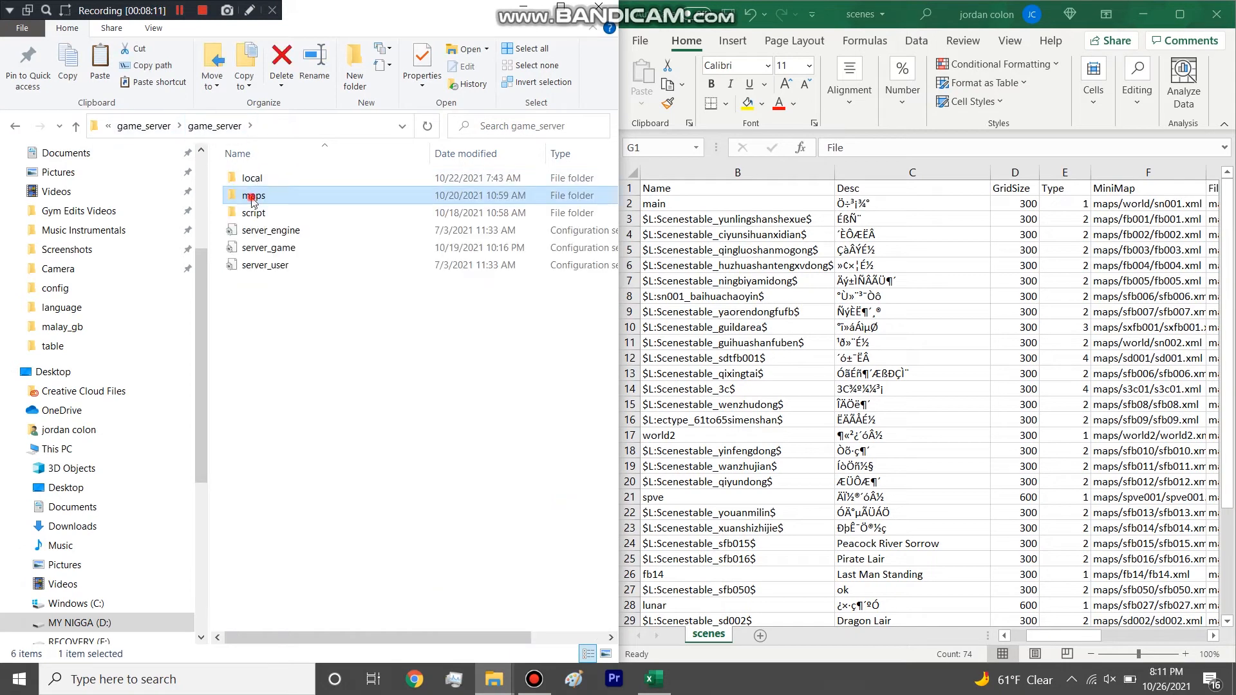
{"action": "double_click", "coordinate": [253, 196]}
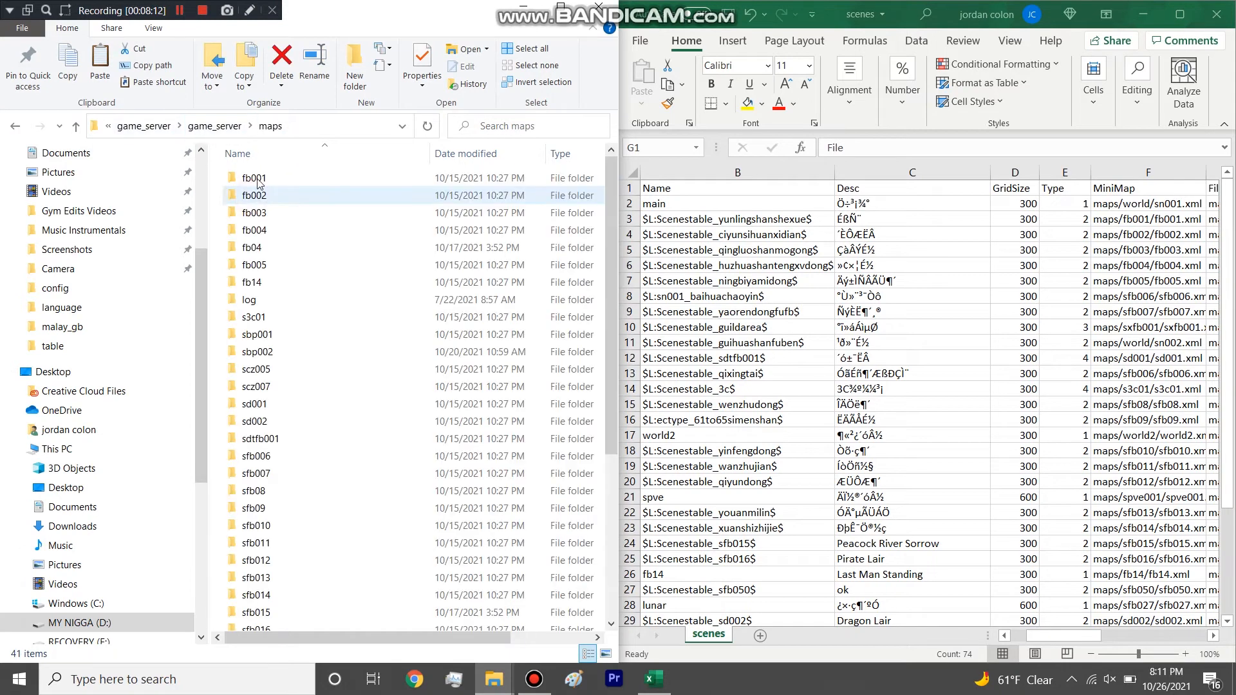
Open the fb003 map folder and point out its fb003.snw and fb003 XML files against the MiniMap paths in the scenes table.
{"action": "double_click", "coordinate": [268, 212]}
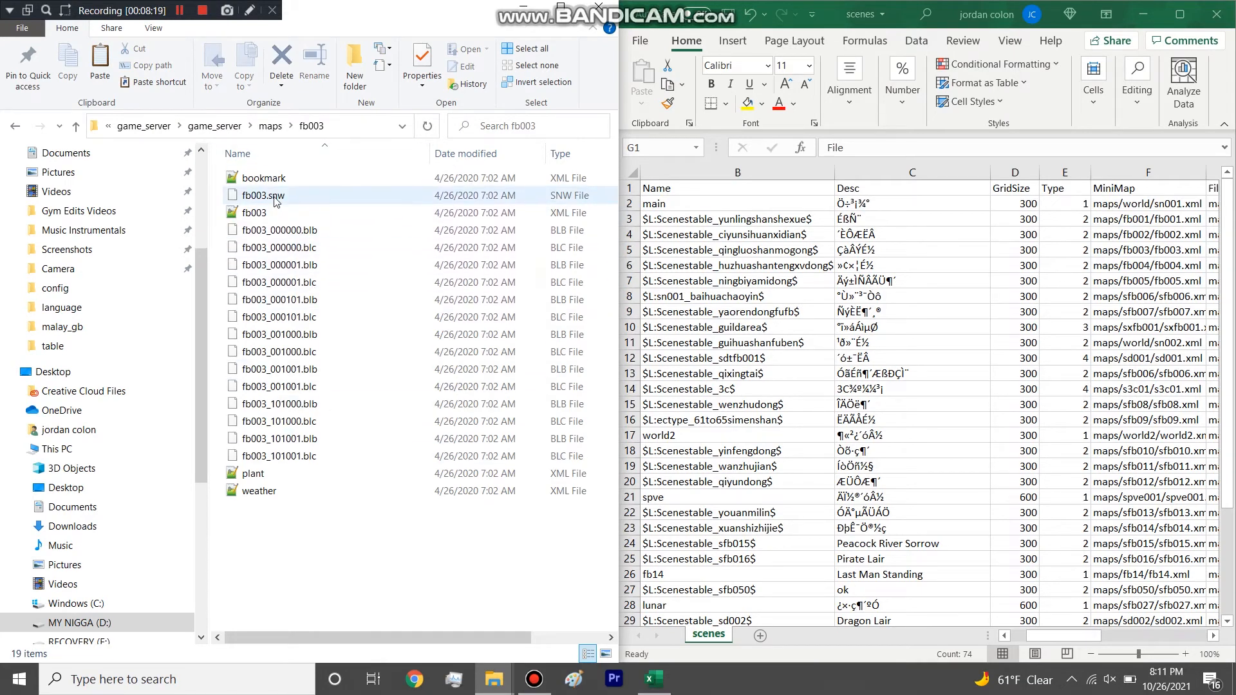
{"action": "left_click", "coordinate": [275, 200]}
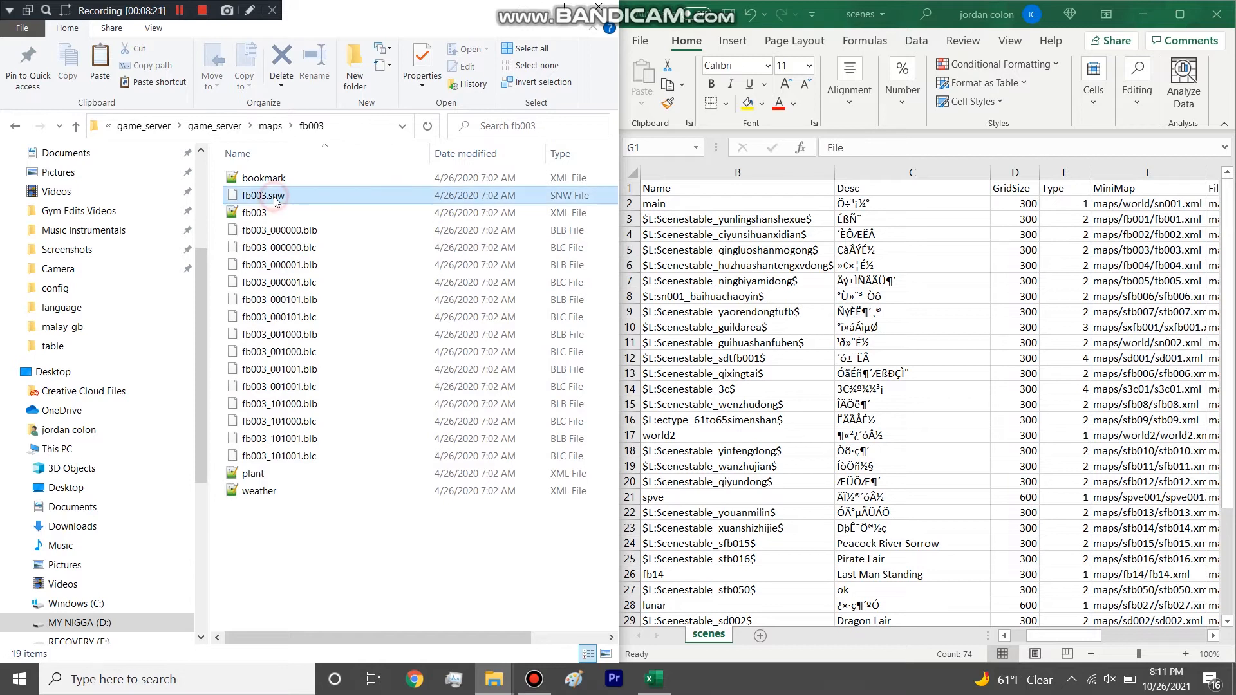
{"action": "left_click", "coordinate": [1102, 229]}
{"action": "left_click", "coordinate": [1147, 235]}
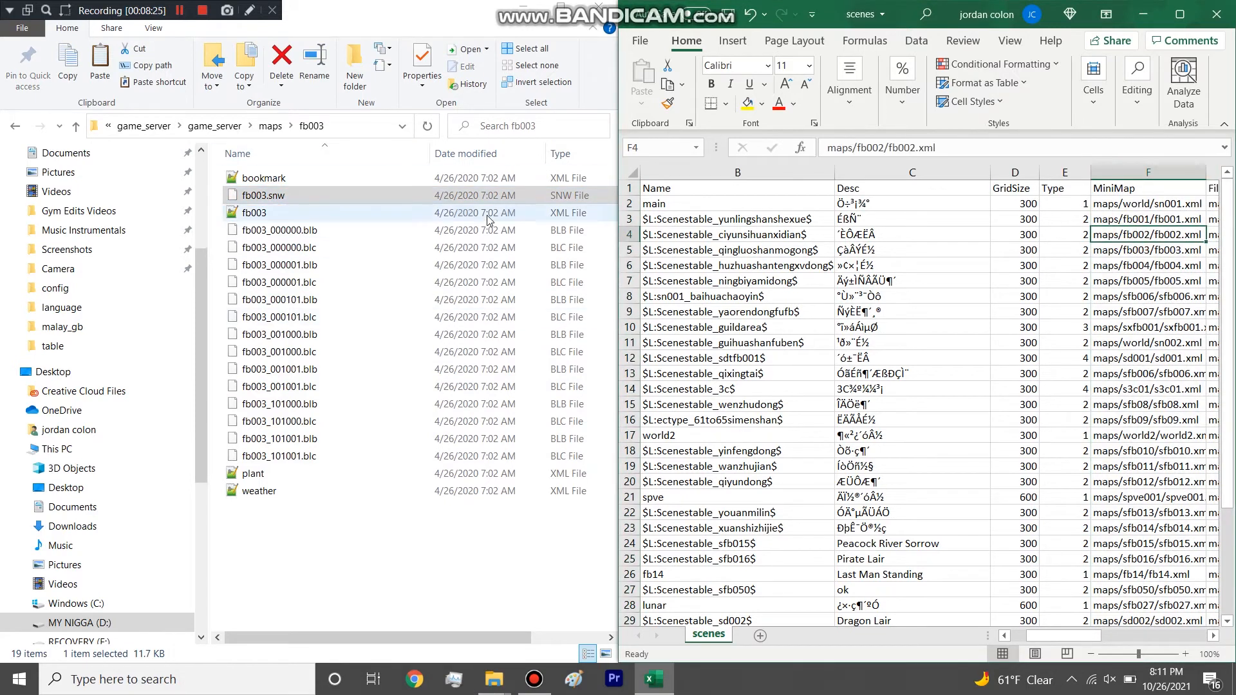
{"action": "left_click", "coordinate": [282, 212]}
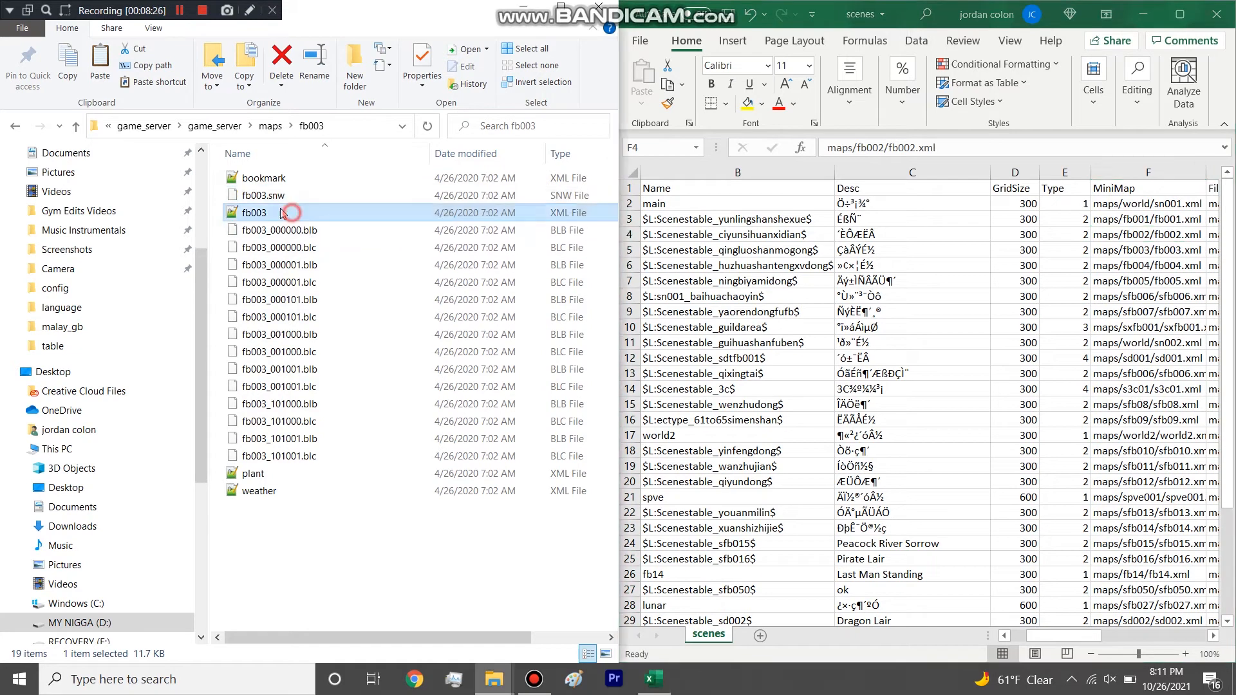
Open the world2 folder within maps and select both world2.snw and the world2 XML file.
{"action": "left_click", "coordinate": [271, 127]}
{"action": "double_click", "coordinate": [257, 605]}
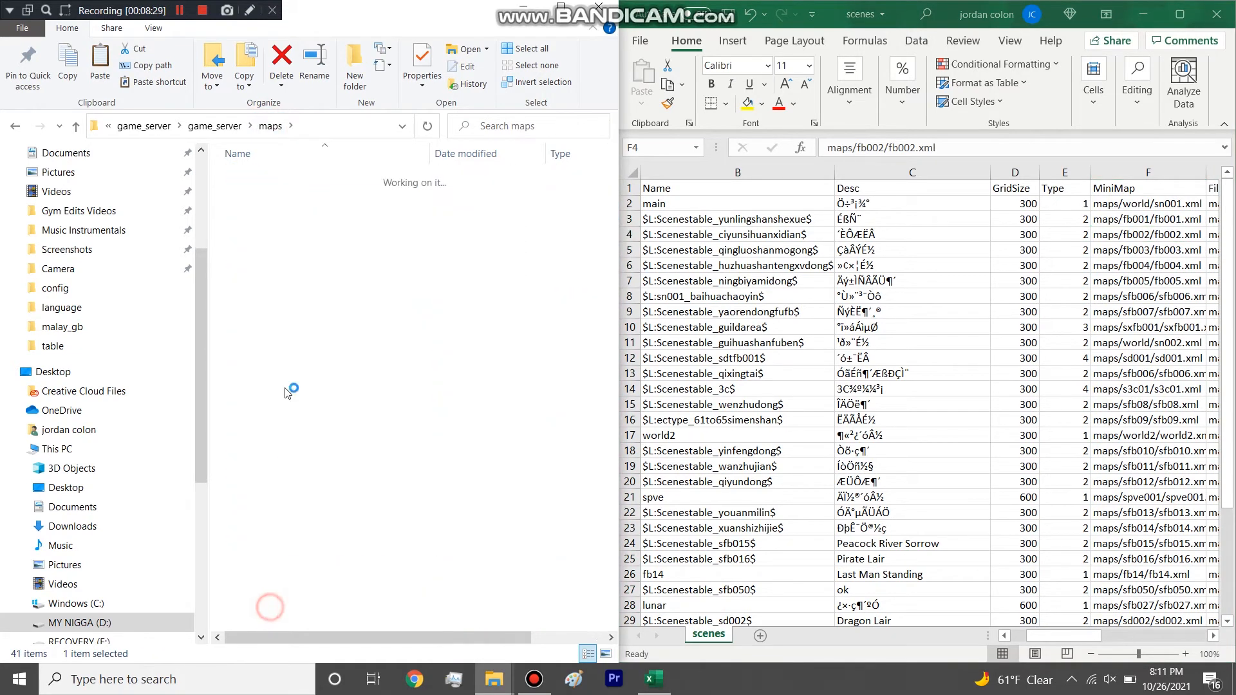
{"action": "left_click", "coordinate": [270, 300]}
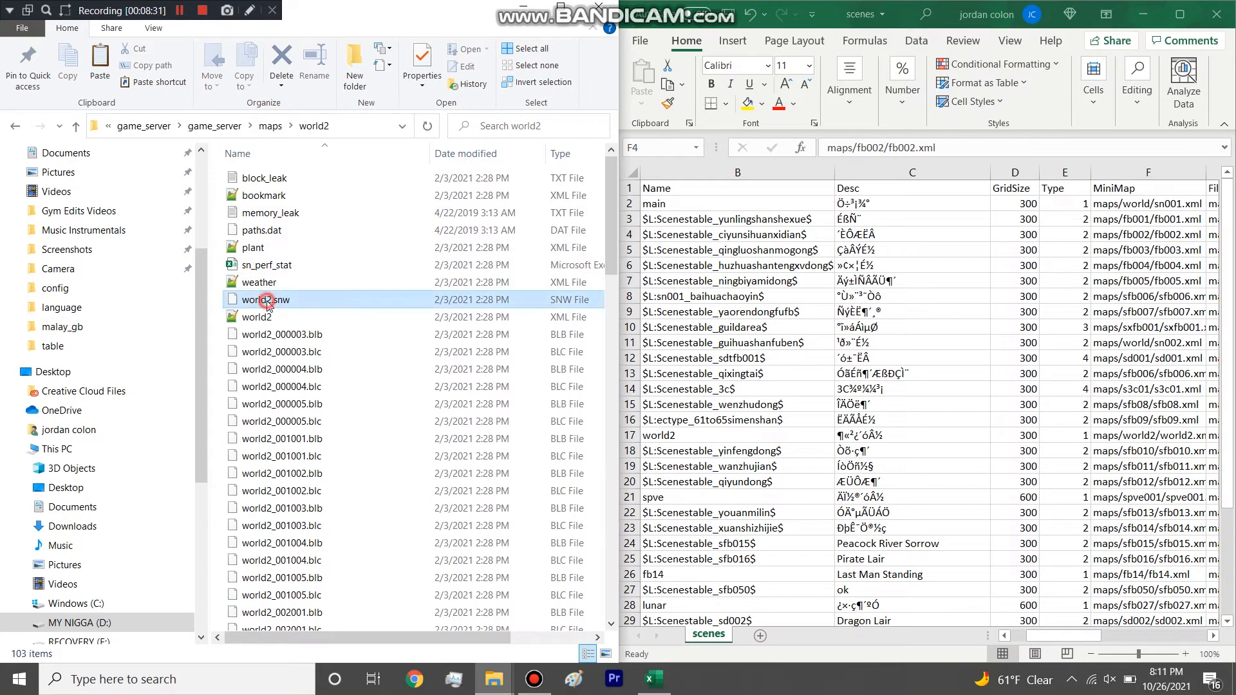
{"action": "left_click", "coordinate": [283, 317]}
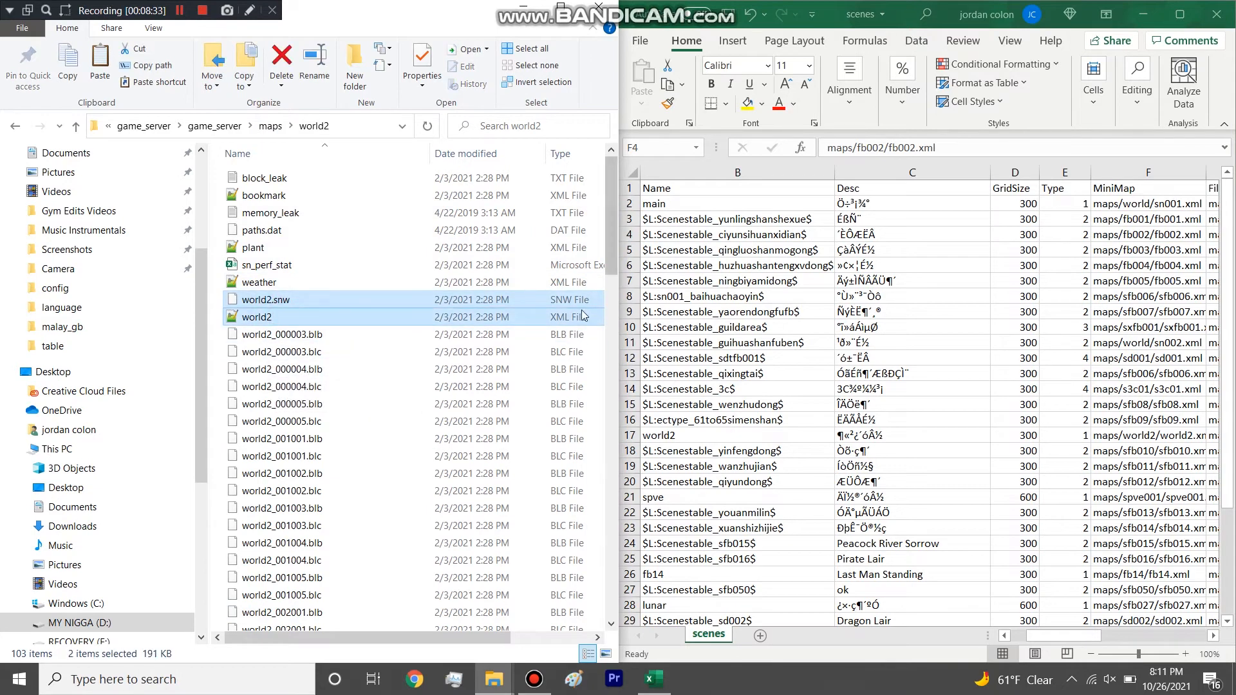
Return to the maximized scenes workbook, highlight the Monster column, and widen the Monster, Directory, RegionTable and PKTable columns to show full paths.
{"action": "left_click", "coordinate": [523, 13]}
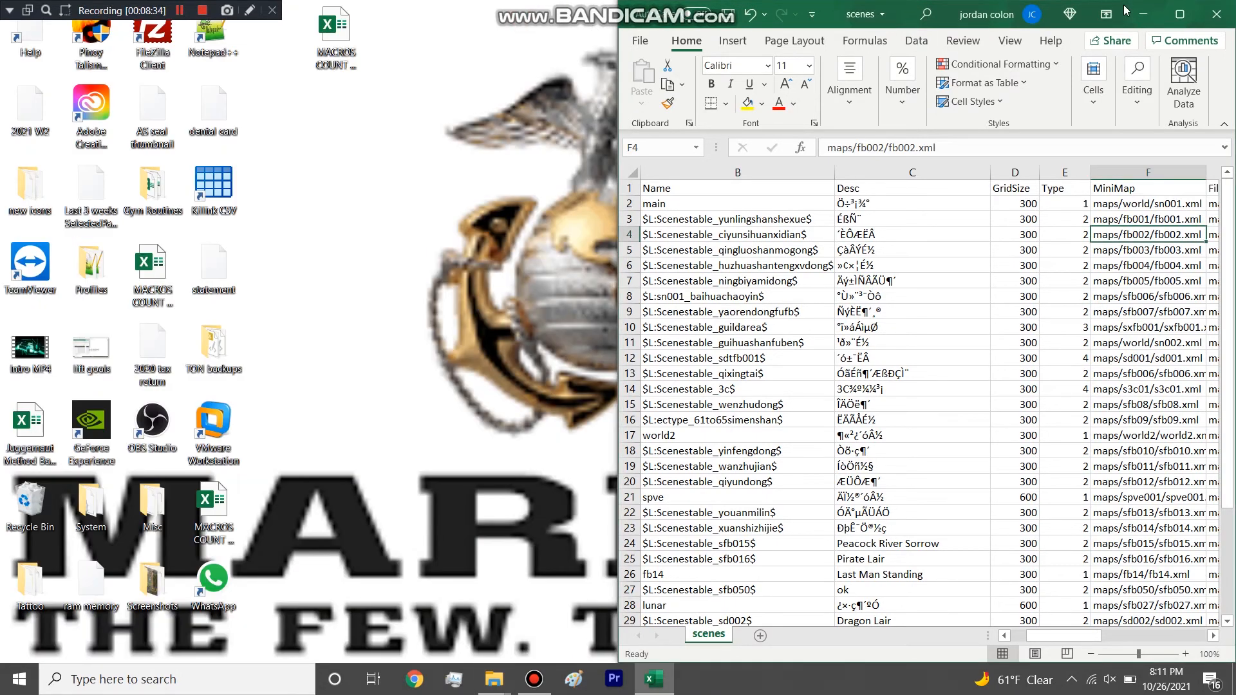
{"action": "left_click", "coordinate": [1179, 15]}
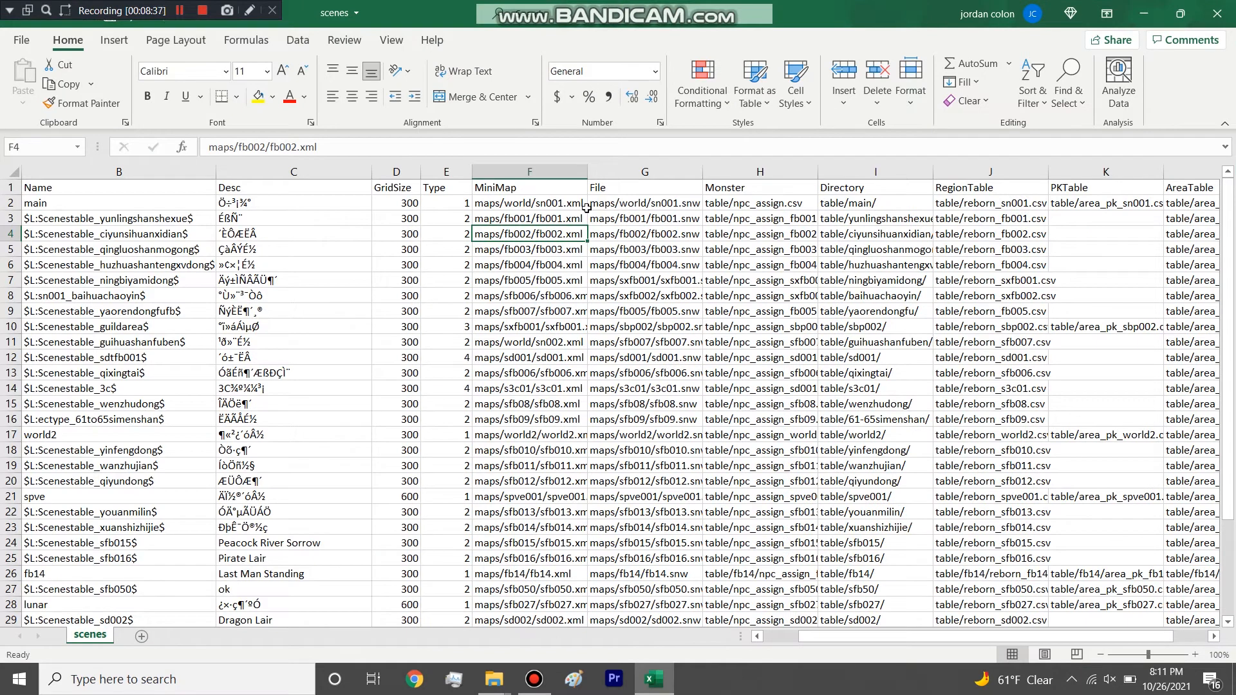
{"action": "left_click", "coordinate": [766, 169]}
{"action": "left_click_drag", "start_coordinate": [819, 174], "coordinate": [889, 171]}
{"action": "left_click_drag", "start_coordinate": [904, 636], "coordinate": [961, 636]}
{"action": "left_click_drag", "start_coordinate": [652, 171], "coordinate": [693, 171]}
{"action": "left_click_drag", "start_coordinate": [807, 172], "coordinate": [903, 171]}
{"action": "left_click_drag", "start_coordinate": [1023, 173], "coordinate": [1094, 173]}
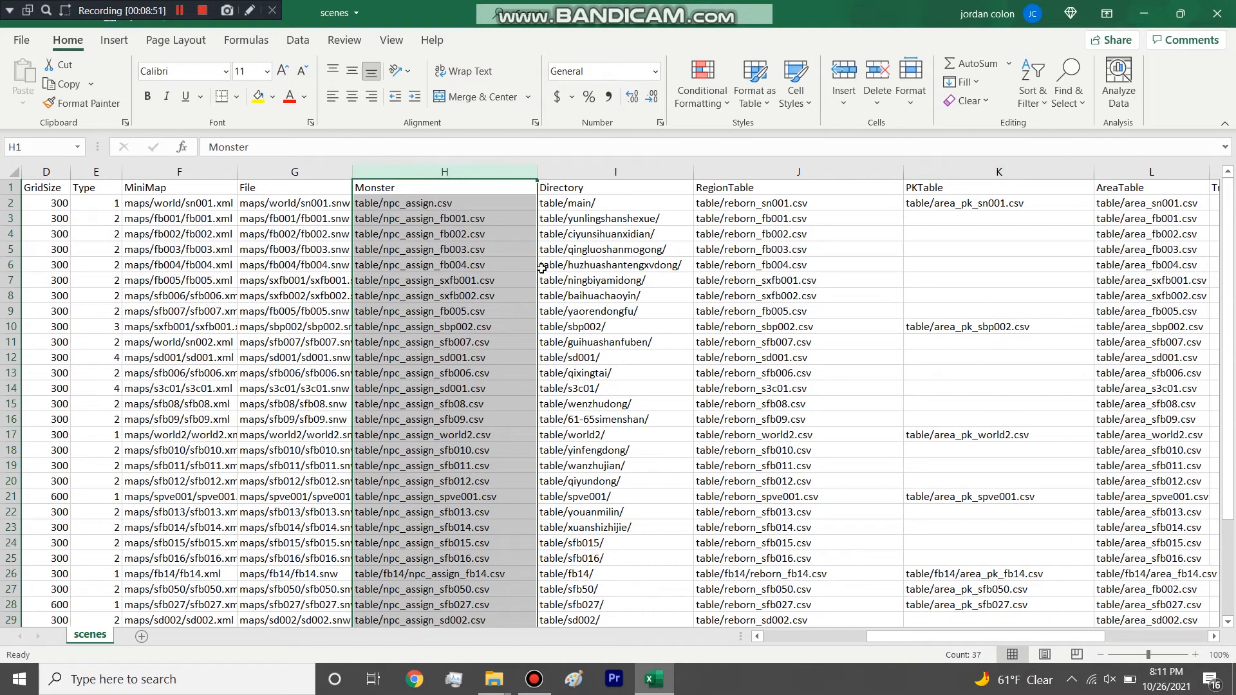
Place the scenes workbook beside the common table folder and highlight the main row's Monster path and the whole Monster column.
{"action": "left_click_drag", "start_coordinate": [433, 23], "coordinate": [0, 193]}
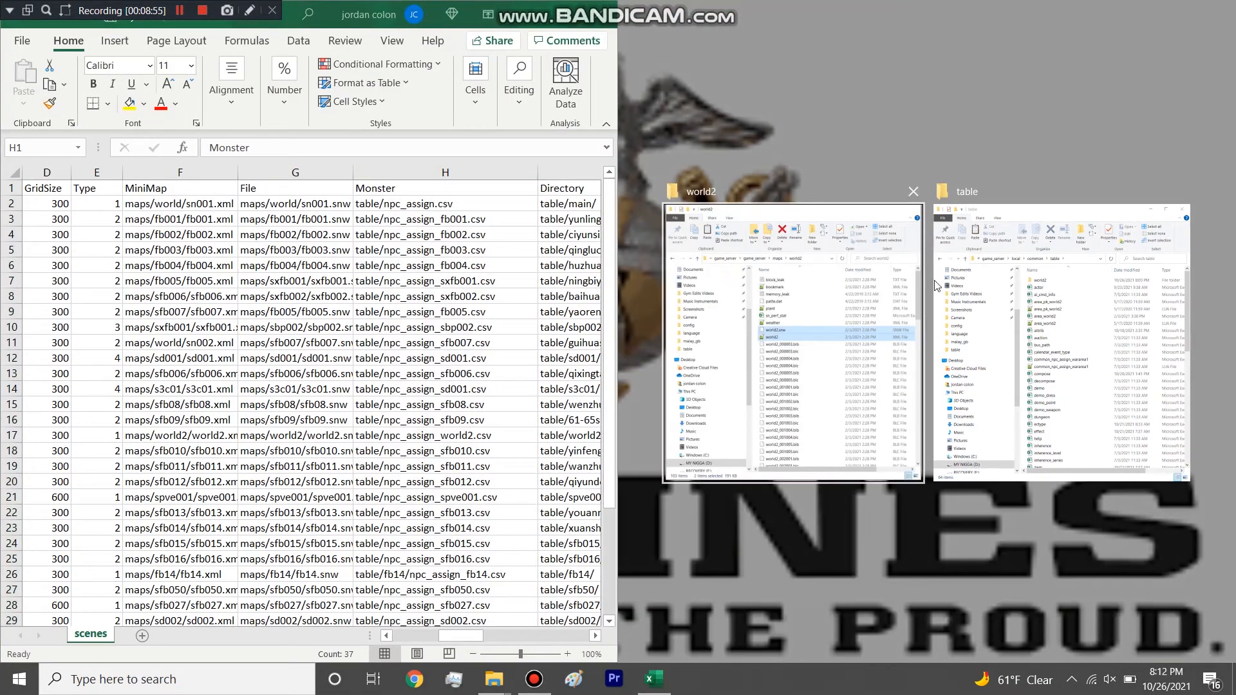
{"action": "left_click", "coordinate": [1006, 296]}
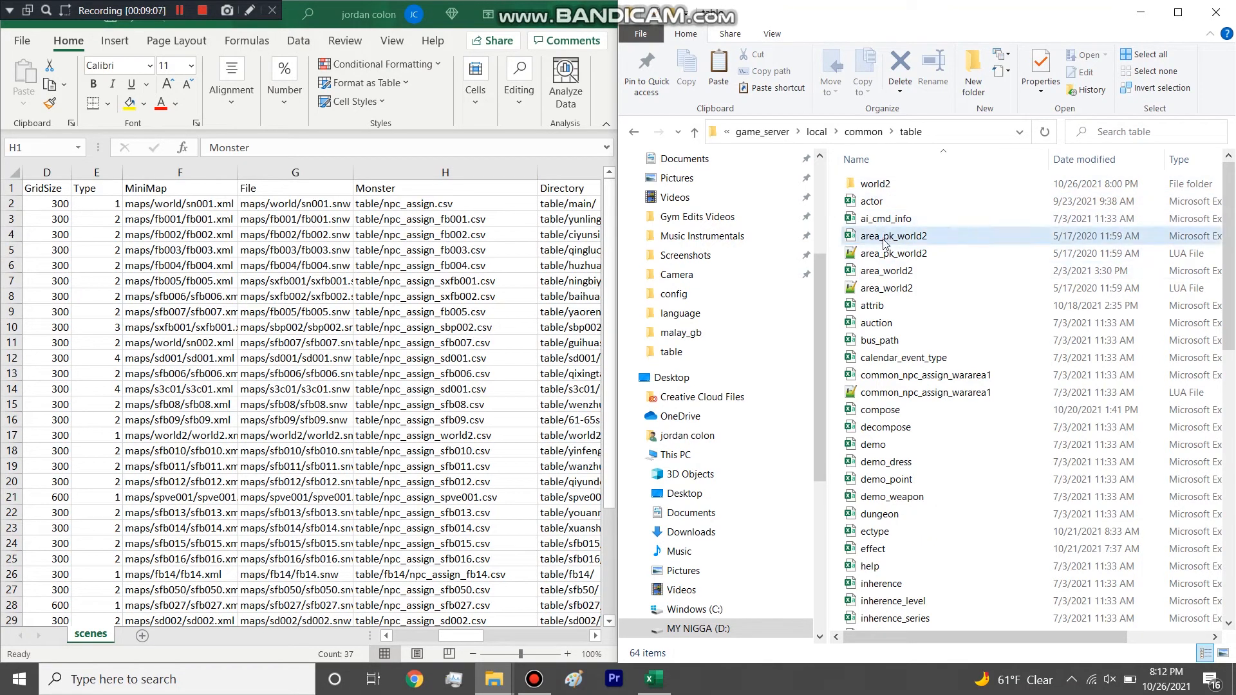
{"action": "scroll", "coordinate": [901, 321], "scroll_direction": "down", "scroll_amount": 6}
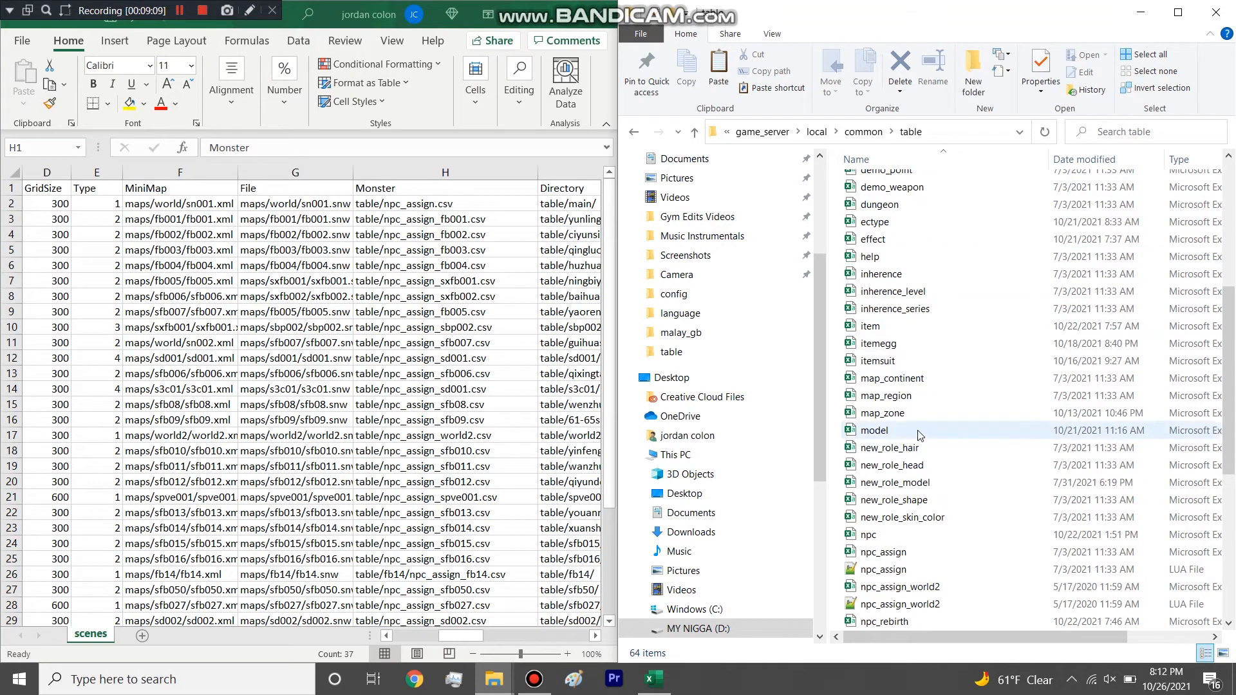
{"action": "scroll", "coordinate": [919, 440], "scroll_direction": "up", "scroll_amount": 6}
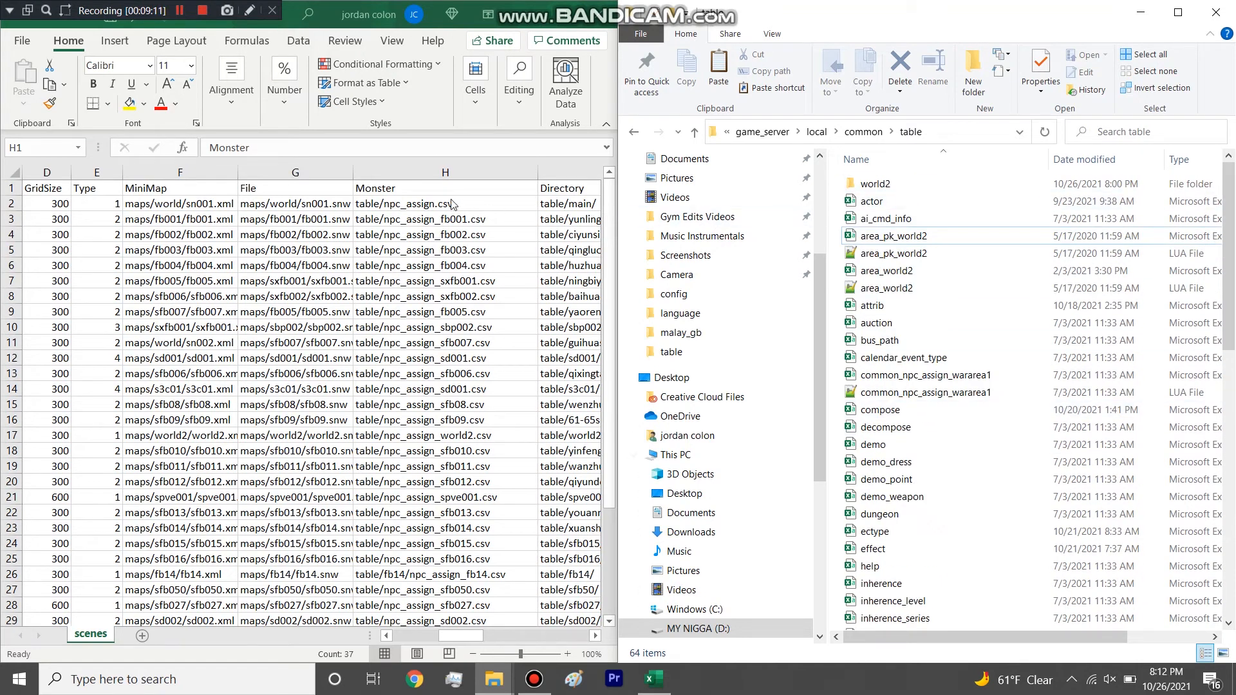
{"action": "left_click", "coordinate": [433, 207]}
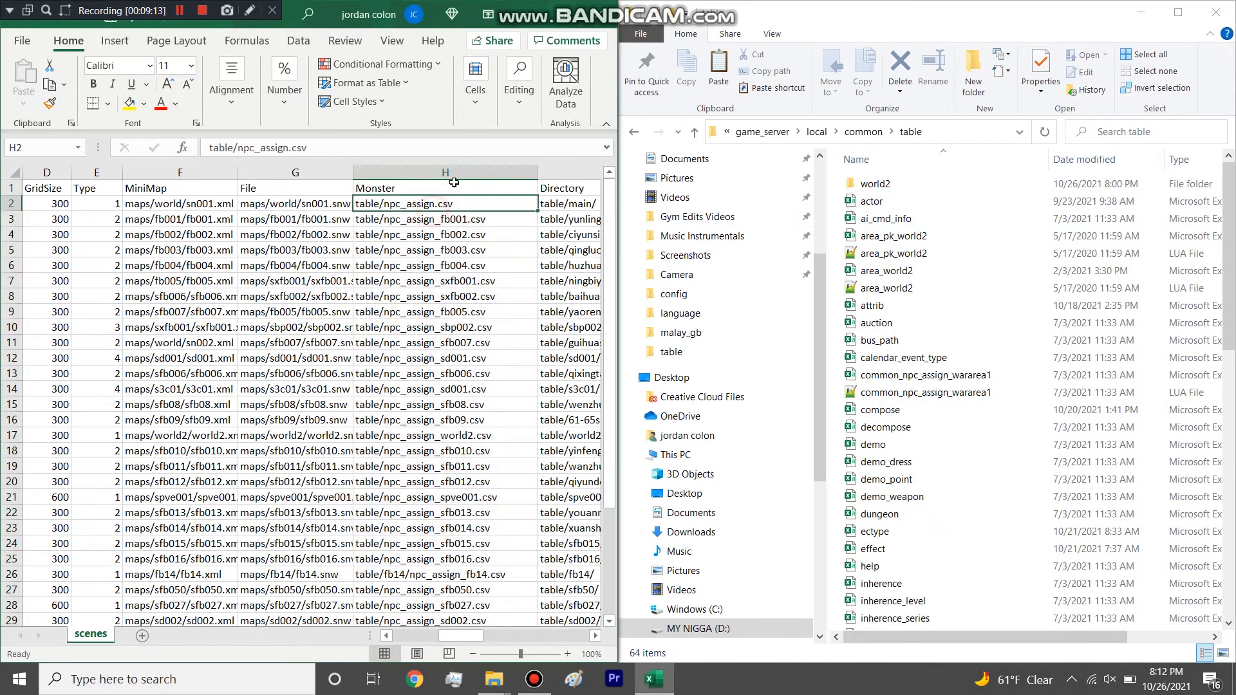
{"action": "left_click", "coordinate": [461, 166]}
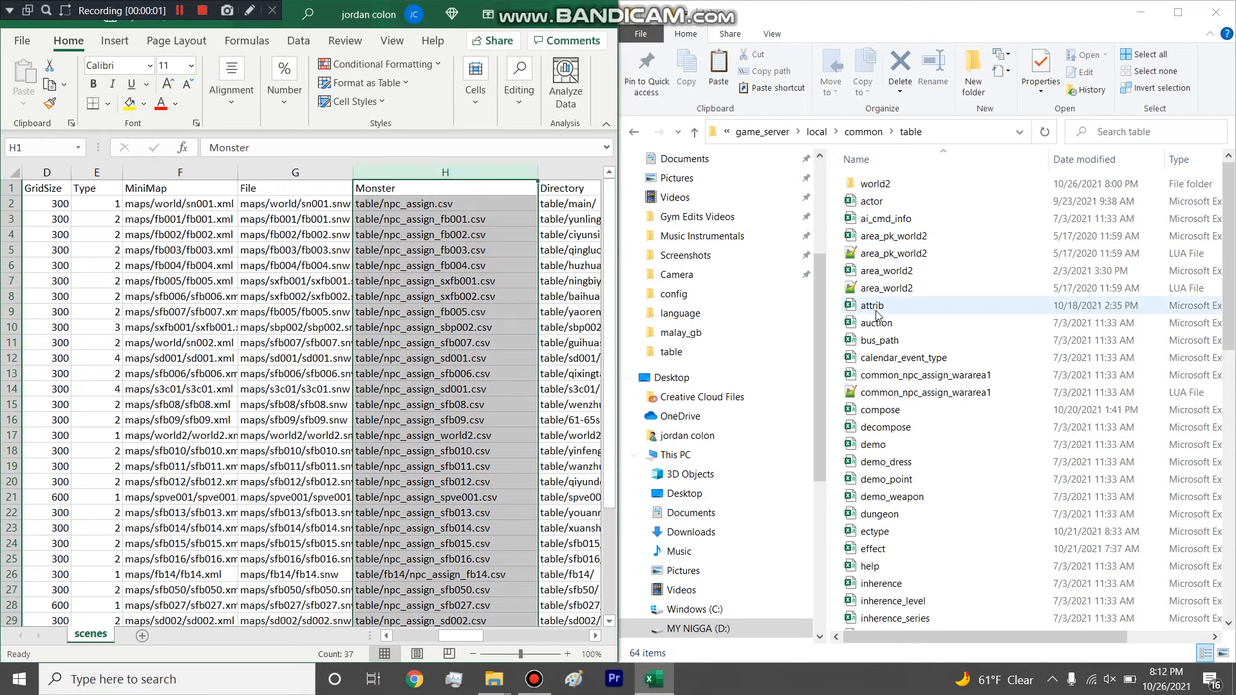
Find the npc_assign_world2 spreadsheet and LUA file in the table folder and select both.
{"action": "scroll", "coordinate": [879, 315], "scroll_direction": "down", "scroll_amount": 12}
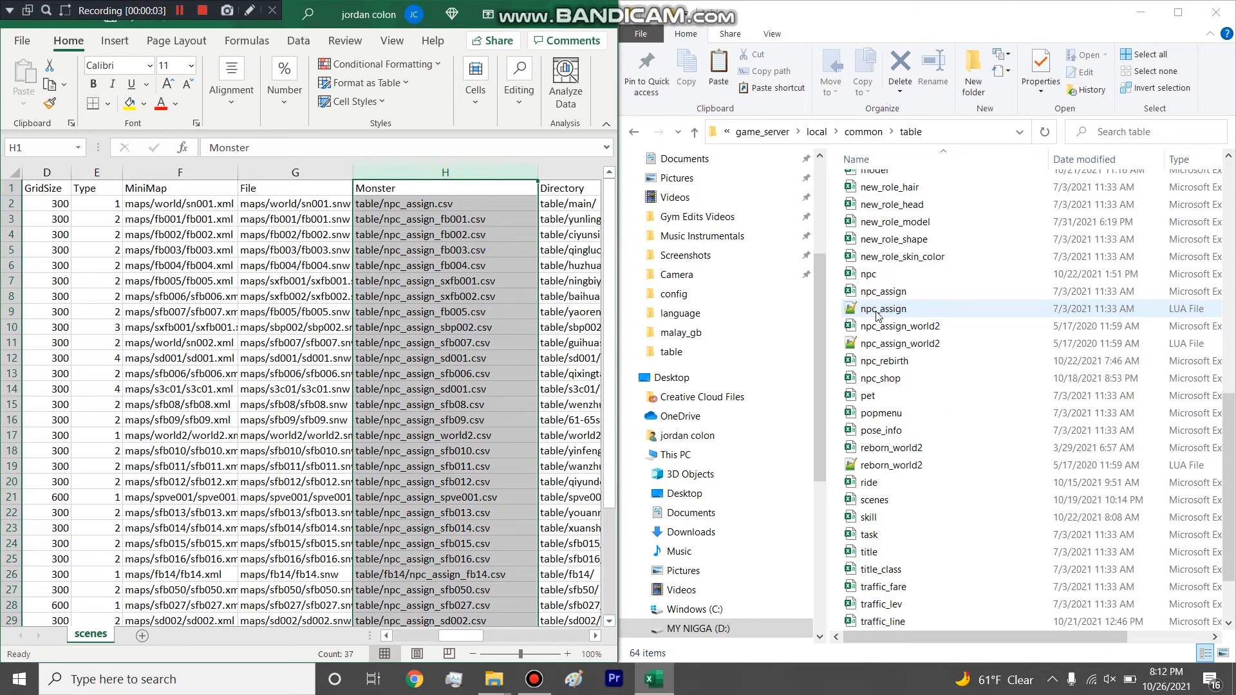
{"action": "scroll", "coordinate": [875, 322], "scroll_direction": "down", "scroll_amount": 1}
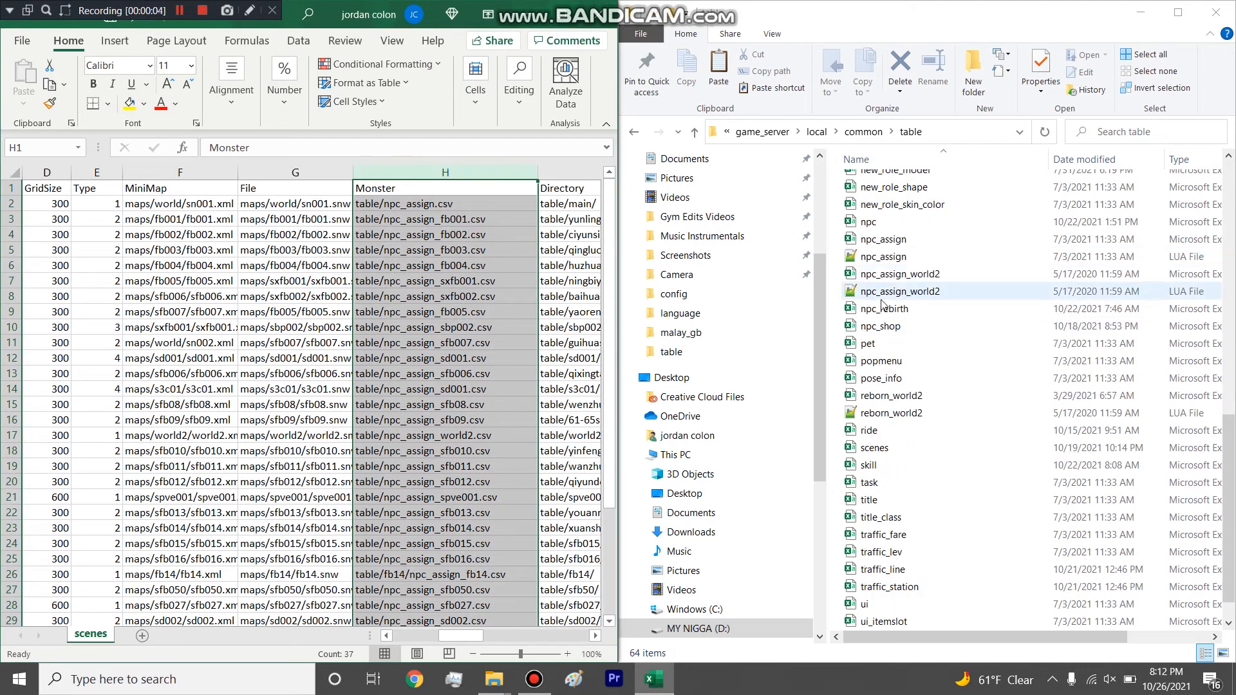
{"action": "left_click", "coordinate": [839, 283]}
{"action": "left_click", "coordinate": [1010, 293]}
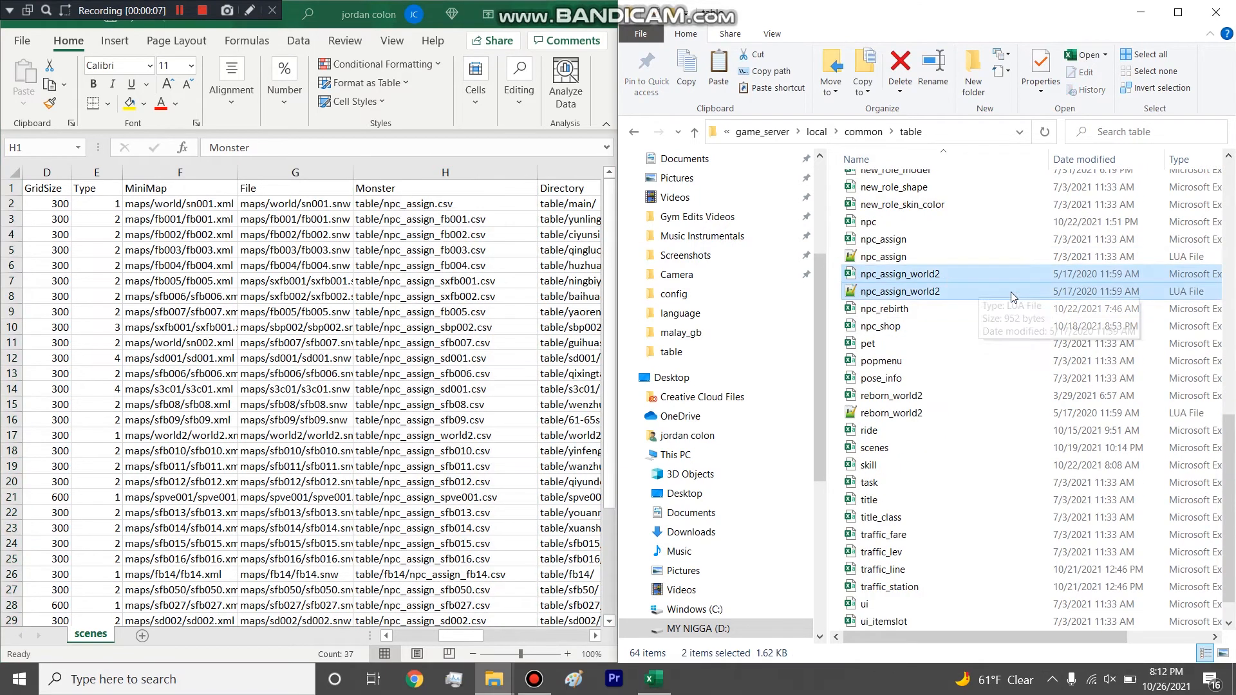
Open the npc_assign_world2 spreadsheet and widen its areaID, IsRebirth, AssignMode, areaName, areaBlock and Script columns.
{"action": "double_click", "coordinate": [906, 277]}
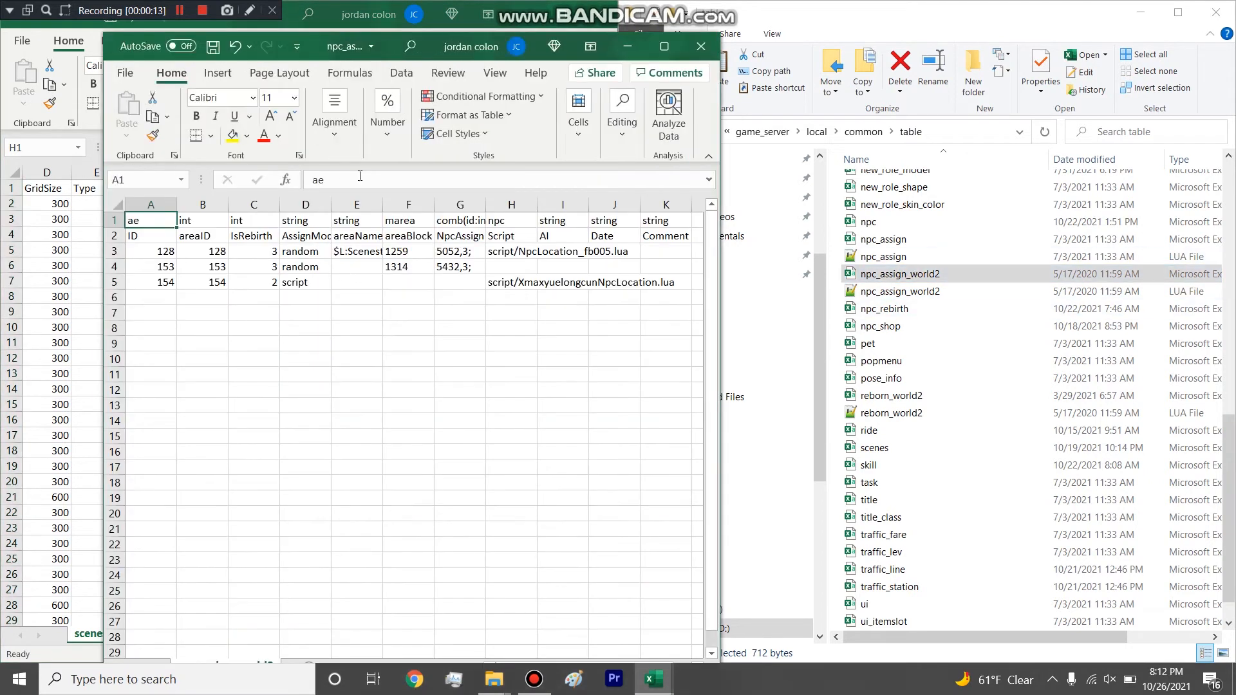
{"action": "left_click_drag", "start_coordinate": [435, 205], "coordinate": [464, 206]}
{"action": "left_click", "coordinate": [557, 205]}
{"action": "left_click_drag", "start_coordinate": [569, 206], "coordinate": [609, 204]}
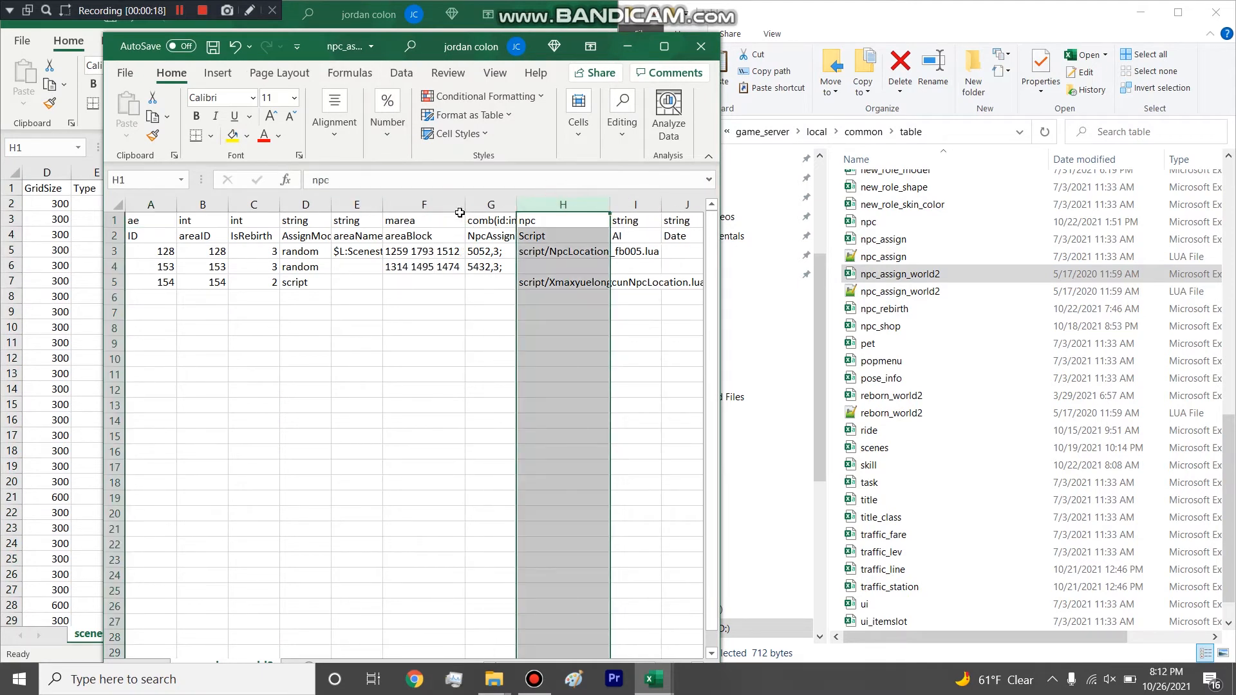
{"action": "double_click", "coordinate": [383, 205]}
{"action": "left_click_drag", "start_coordinate": [331, 205], "coordinate": [367, 205]}
{"action": "left_click_drag", "start_coordinate": [278, 198], "coordinate": [307, 201]}
{"action": "left_click_drag", "start_coordinate": [227, 206], "coordinate": [251, 206]}
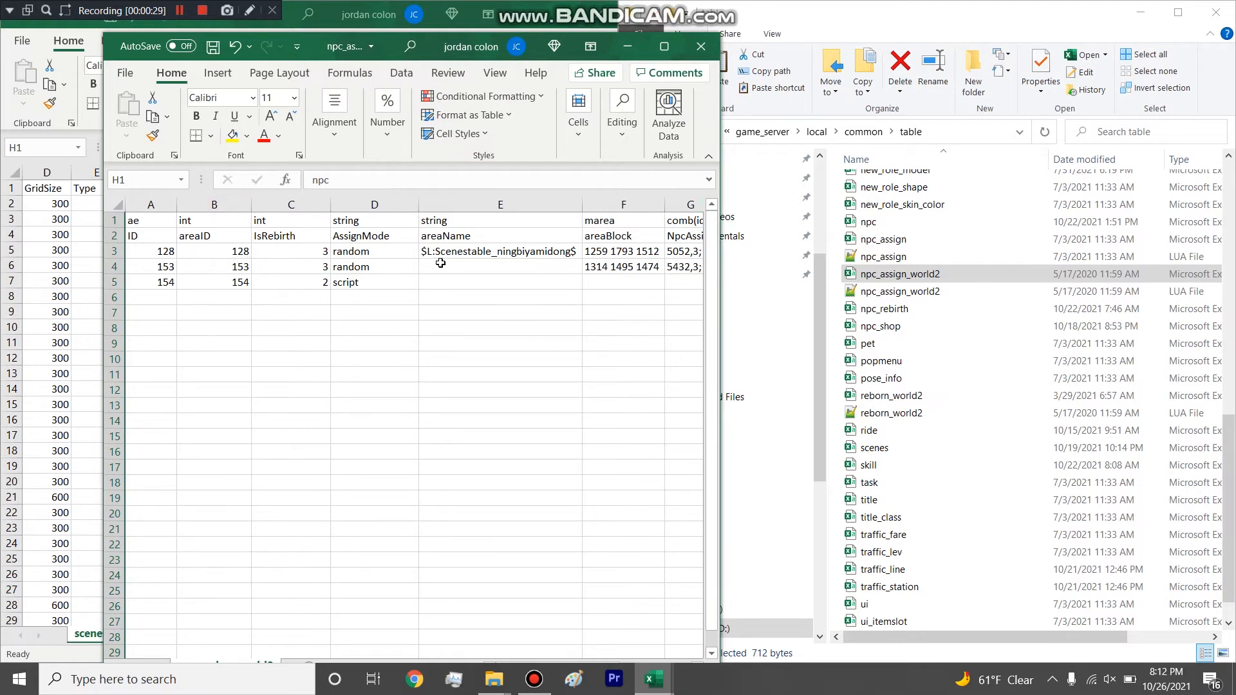
Select the areaName value of the ID 128 row, maximize the npc_assign_world2 workbook, and highlight that full row.
{"action": "left_click", "coordinate": [469, 253]}
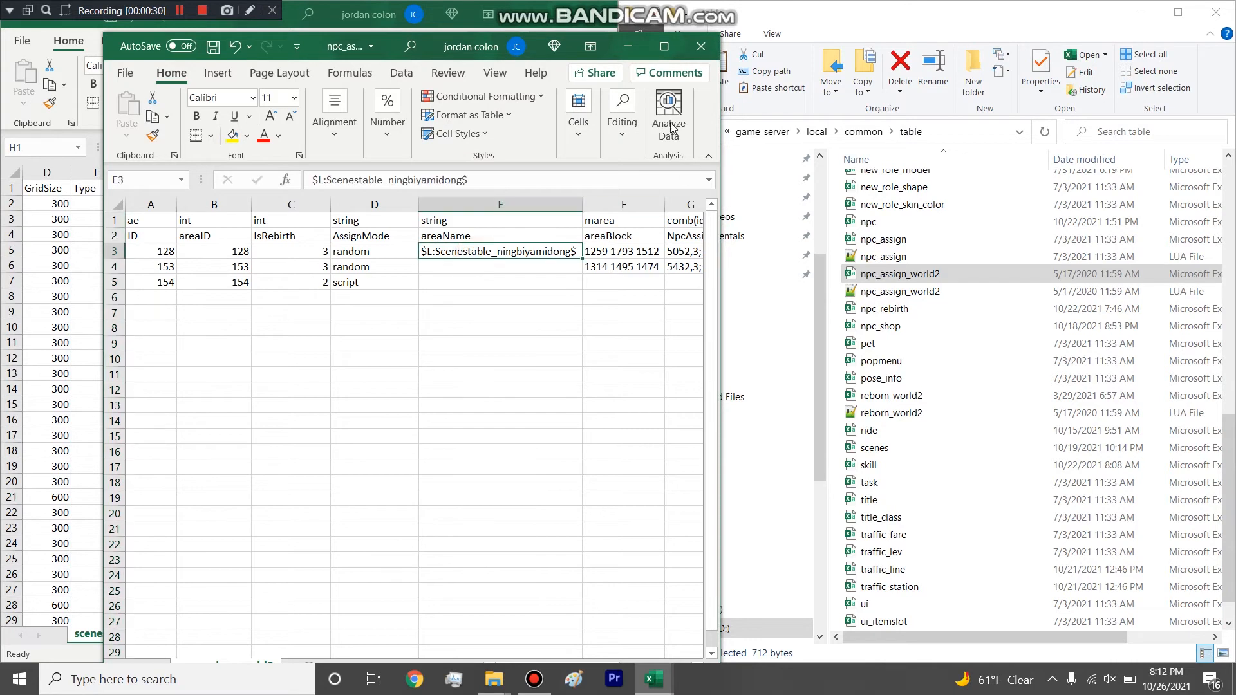
{"action": "left_click", "coordinate": [664, 46]}
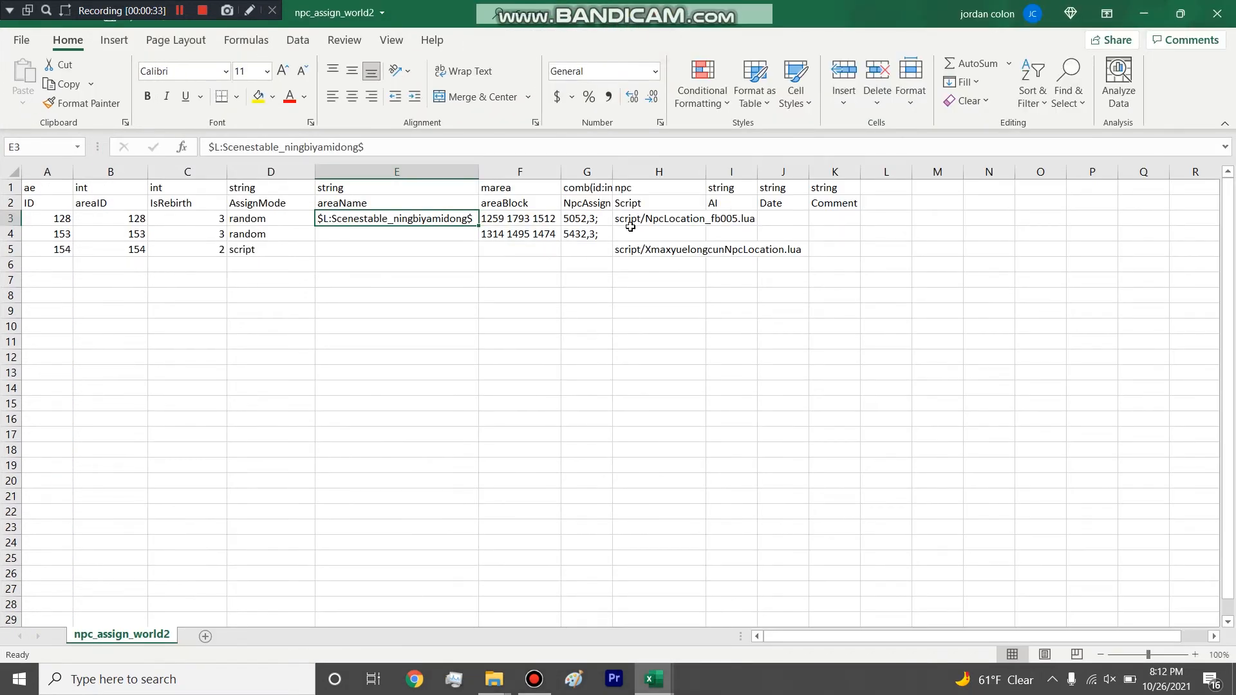
{"action": "left_click", "coordinate": [10, 218]}
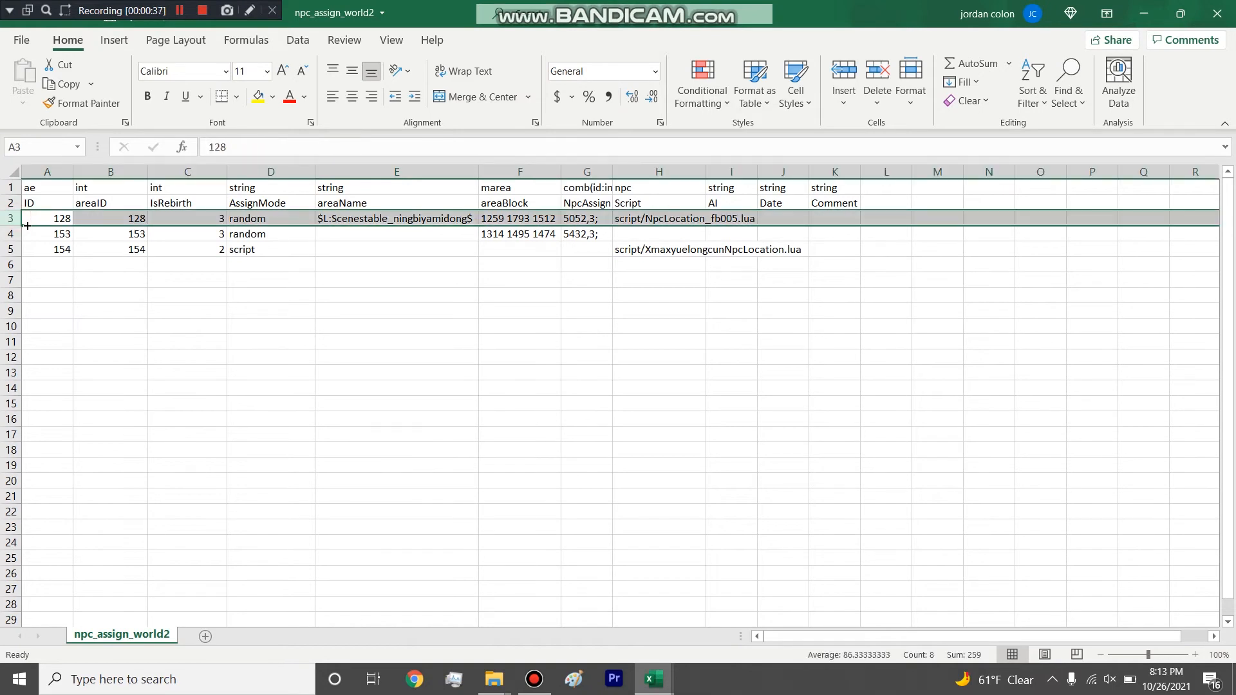
Highlight and widen the Script column to show its full paths, and select the script path of the ID 128 row.
{"action": "left_click", "coordinate": [676, 172]}
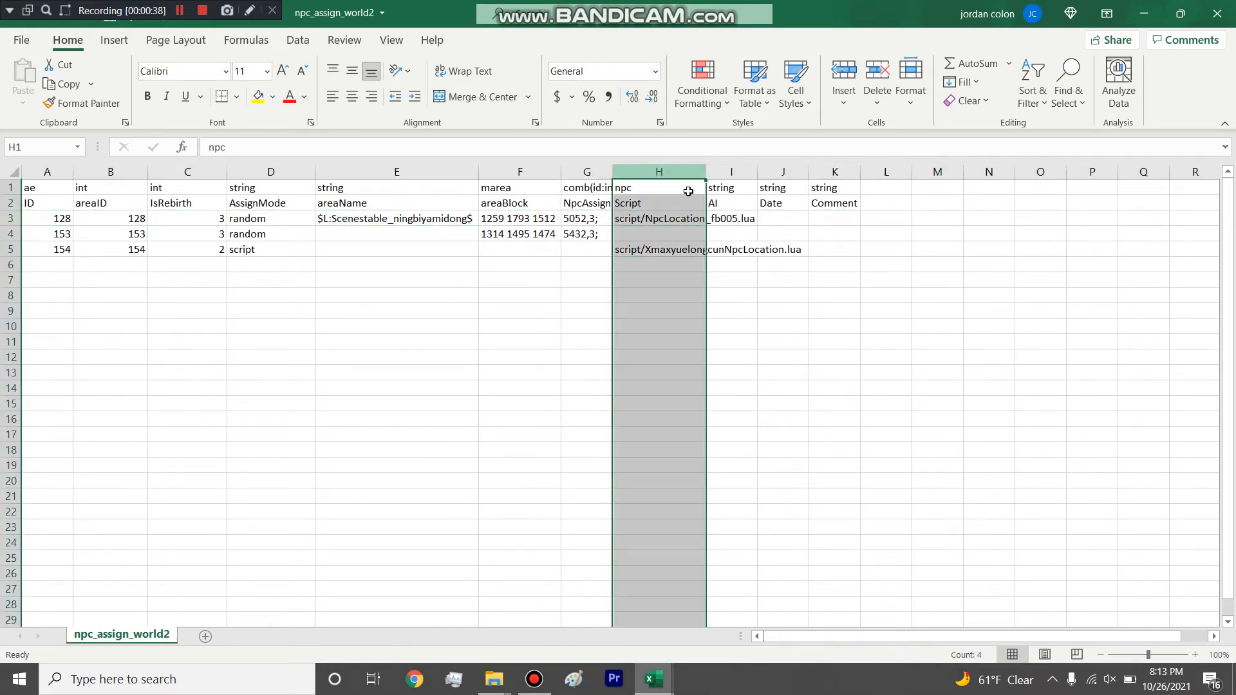
{"action": "left_click_drag", "start_coordinate": [706, 173], "coordinate": [871, 174]}
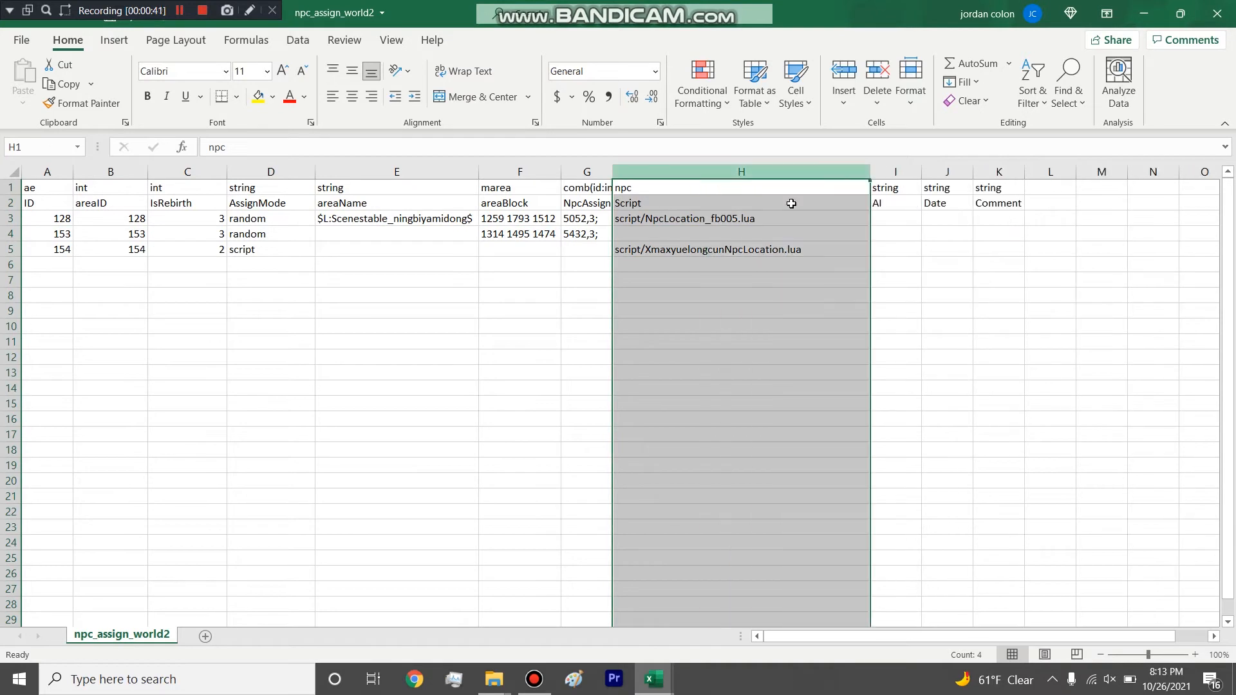
{"action": "left_click", "coordinate": [722, 264]}
{"action": "mouse_move", "coordinate": [722, 250]}
{"action": "left_mouse_down"}
{"action": "mouse_move", "coordinate": [726, 223]}
{"action": "mouse_move", "coordinate": [721, 250]}
{"action": "left_mouse_up"}
{"action": "left_click", "coordinate": [722, 218]}
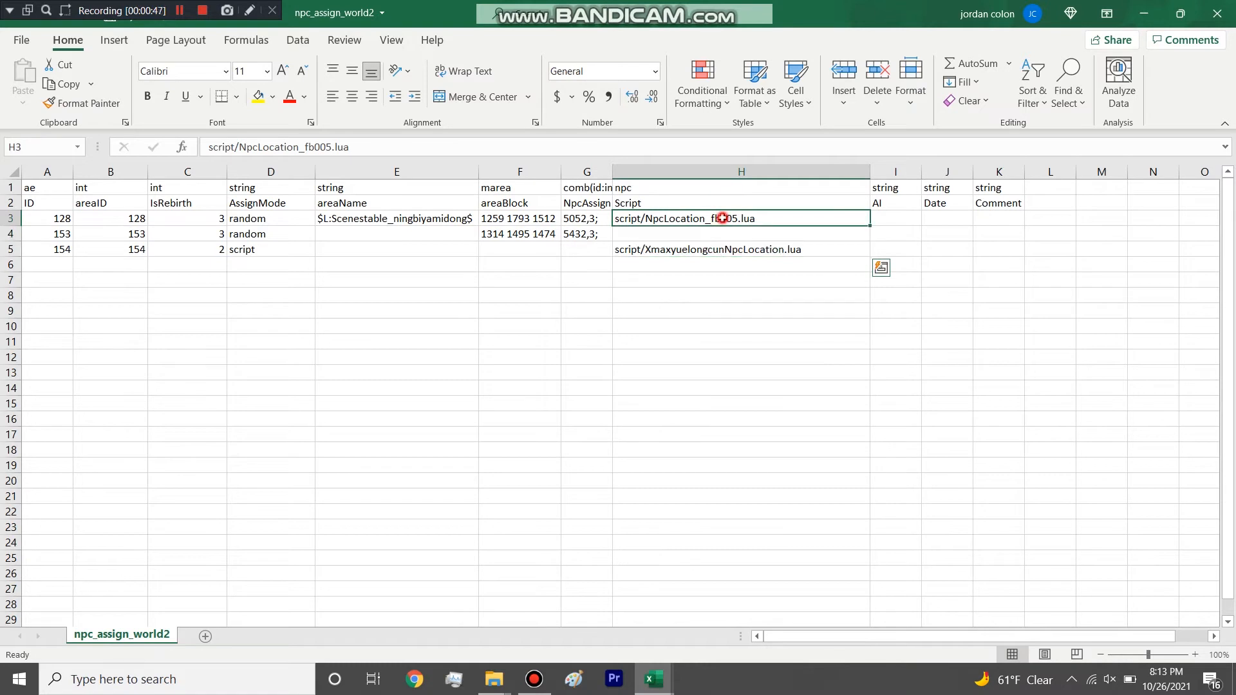
Highlight the script paths in the Script column from the ID 128 row through the ID 154 row.
{"action": "left_click", "coordinate": [709, 251]}
{"action": "left_click_drag", "start_coordinate": [720, 220], "coordinate": [715, 251]}
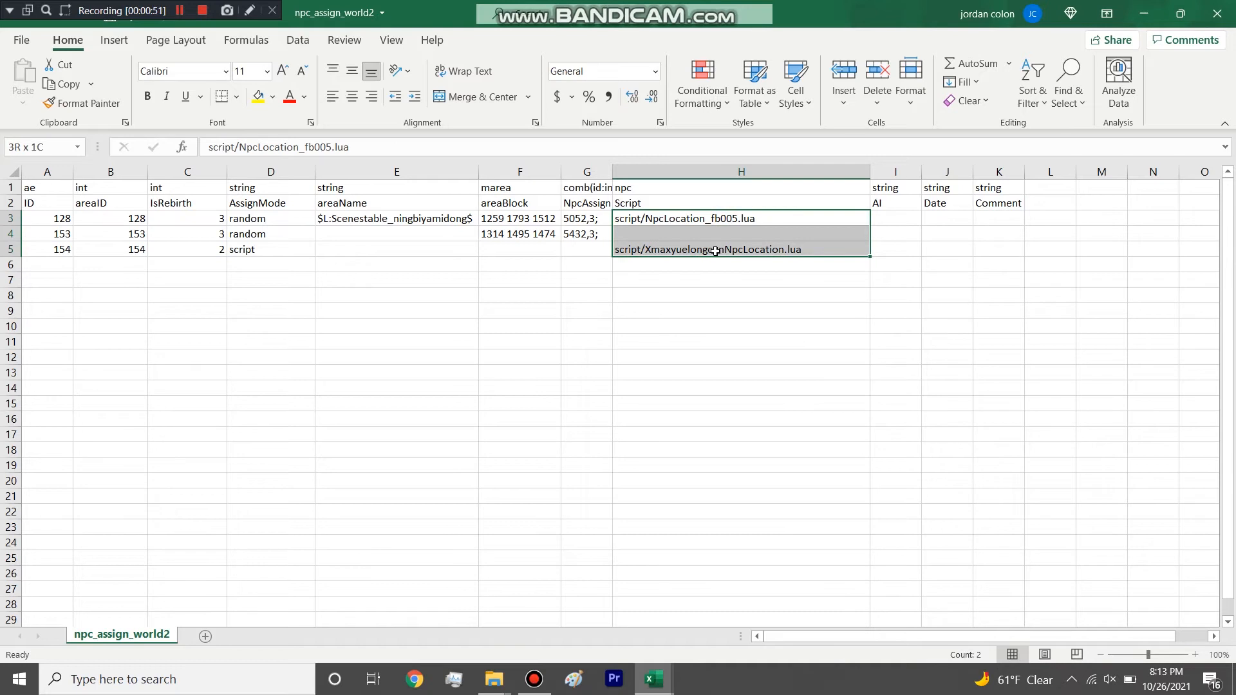
{"action": "left_click", "coordinate": [712, 219]}
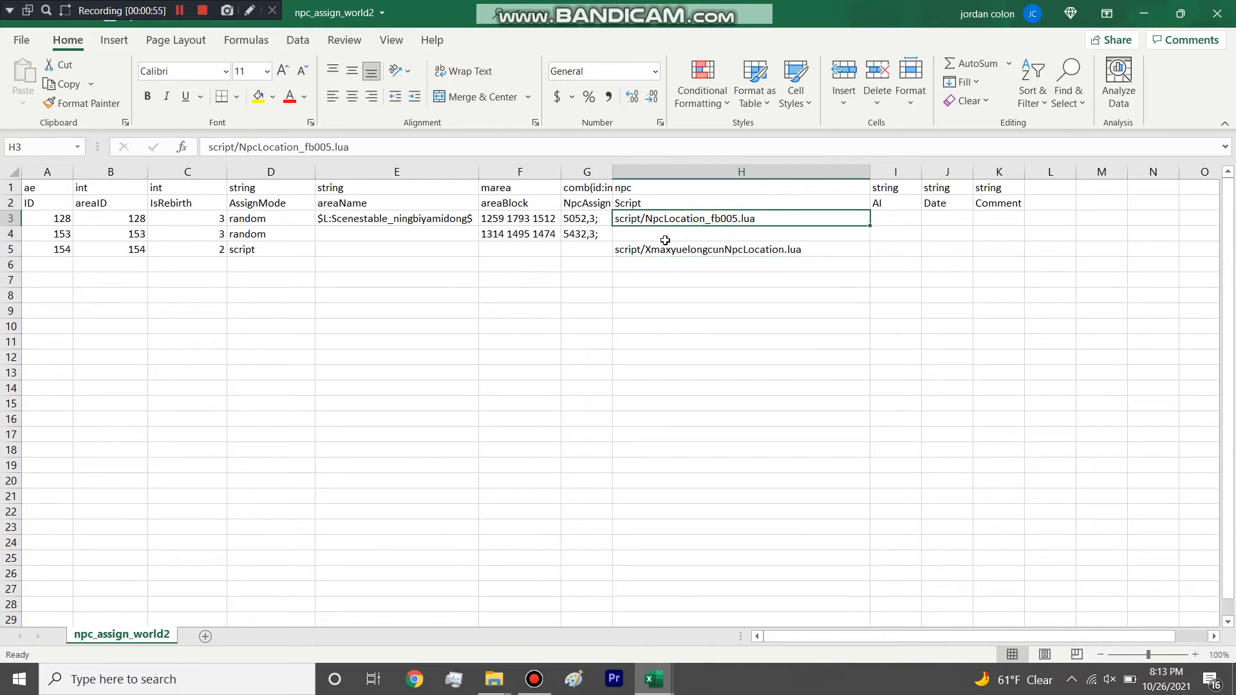
{"action": "left_click", "coordinate": [665, 240]}
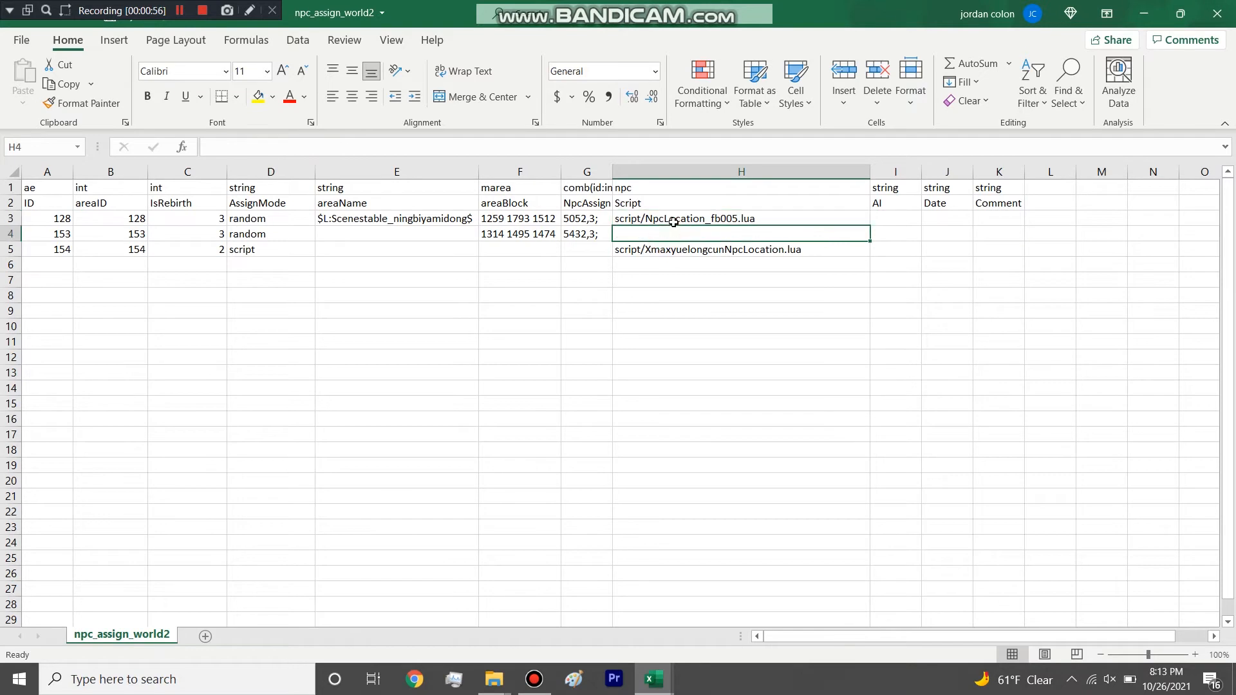
{"action": "left_click_drag", "start_coordinate": [670, 219], "coordinate": [669, 250]}
{"action": "left_click", "coordinate": [672, 232]}
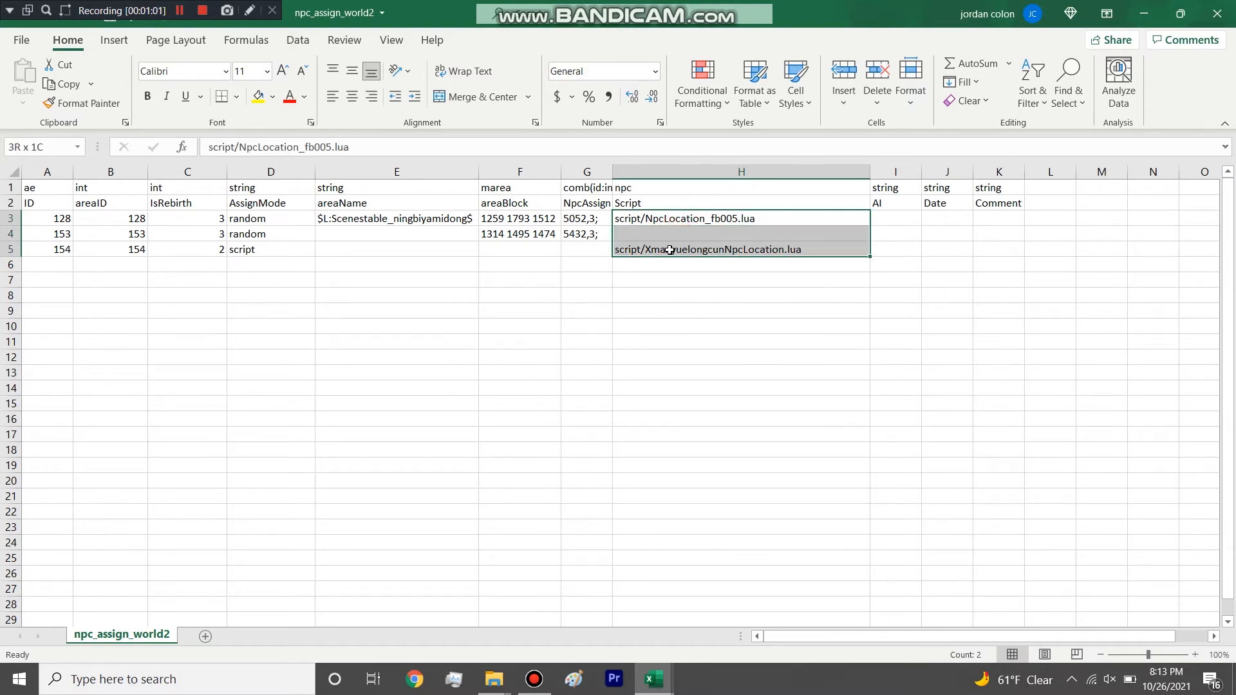
{"action": "left_click", "coordinate": [681, 220]}
{"action": "left_click_drag", "start_coordinate": [669, 249], "coordinate": [685, 222]}
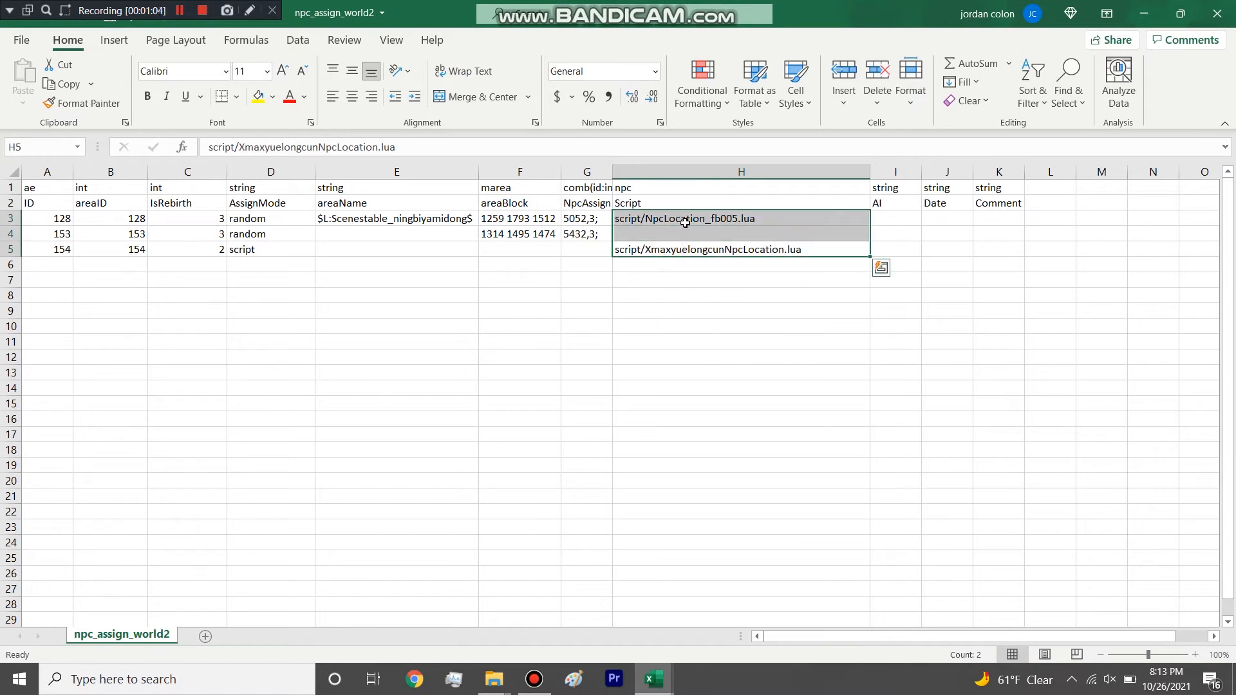
{"action": "left_click", "coordinate": [638, 235]}
Switch to File Explorer, open the script folder inside game_server, and sort its files by date modified.
{"action": "left_click", "coordinate": [1143, 13]}
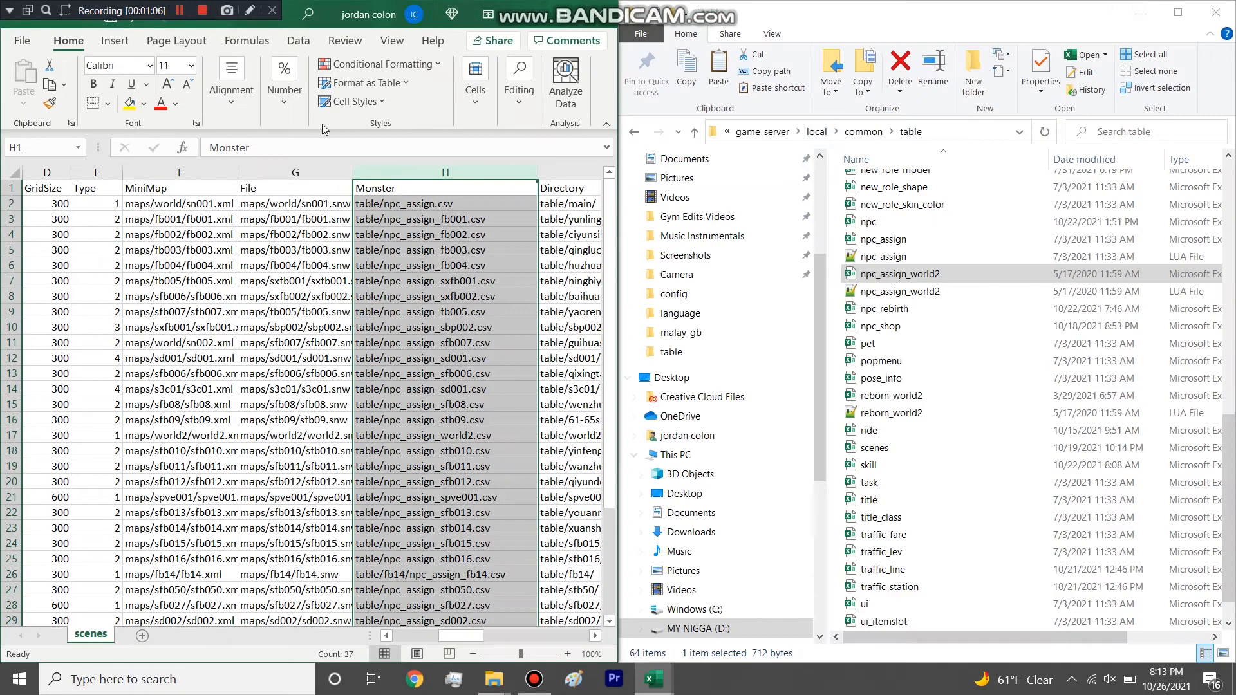
{"action": "left_click", "coordinate": [489, 13]}
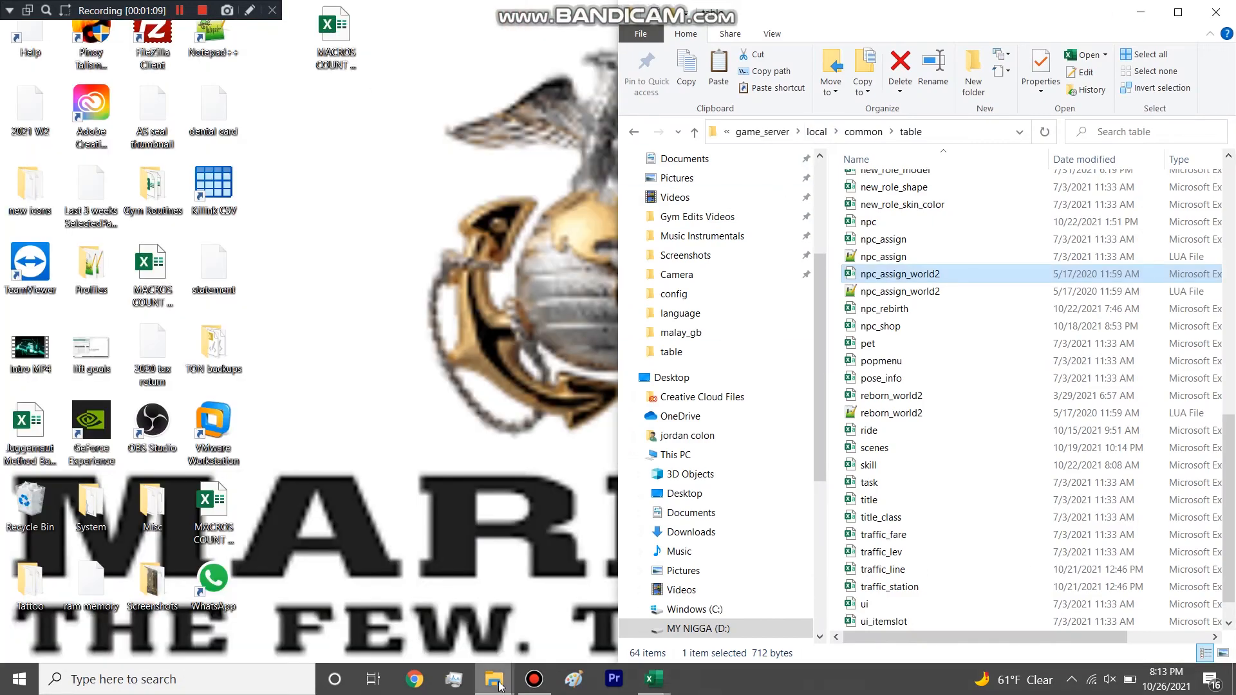
{"action": "mouse_move", "coordinate": [494, 679]}
{"action": "left_click", "coordinate": [538, 611]}
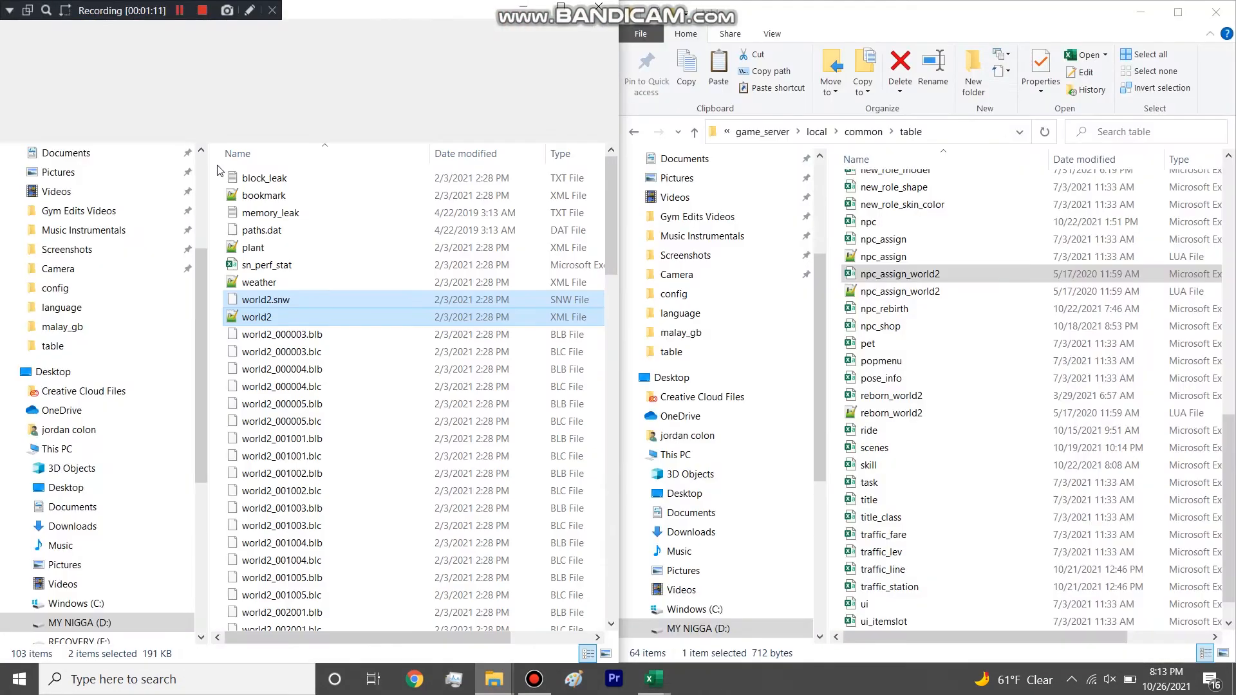
{"action": "left_click", "coordinate": [223, 132]}
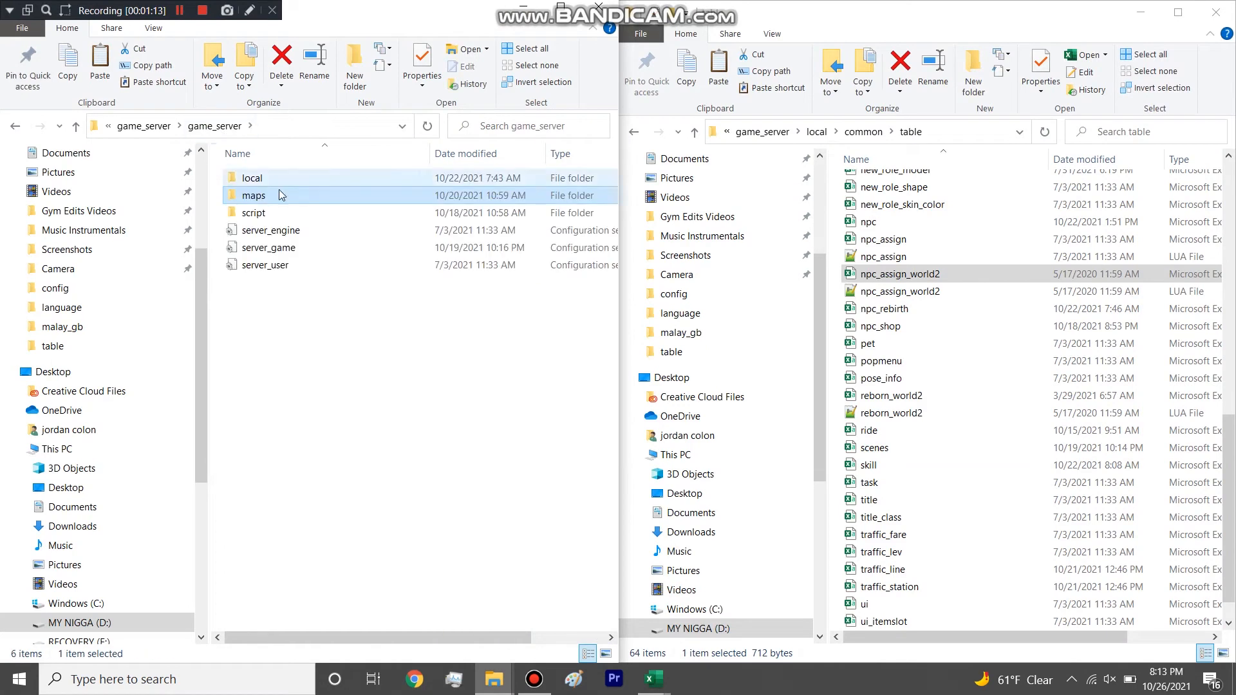
{"action": "double_click", "coordinate": [258, 212]}
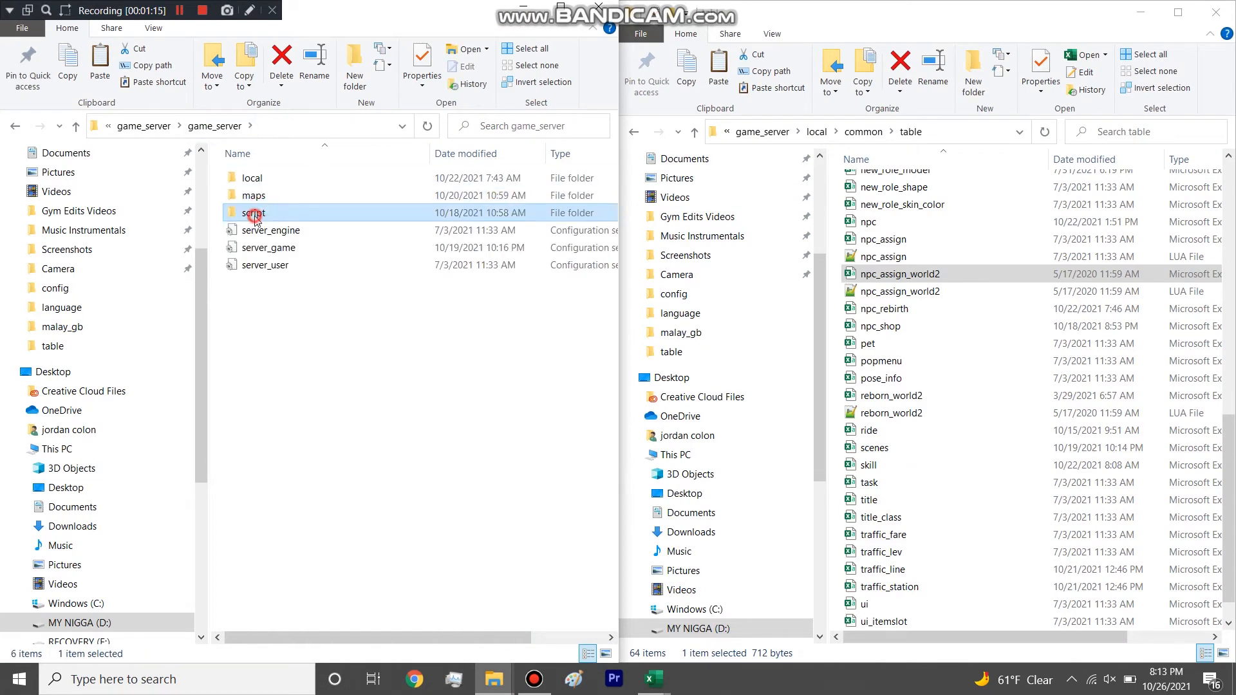
{"action": "left_click", "coordinate": [460, 153]}
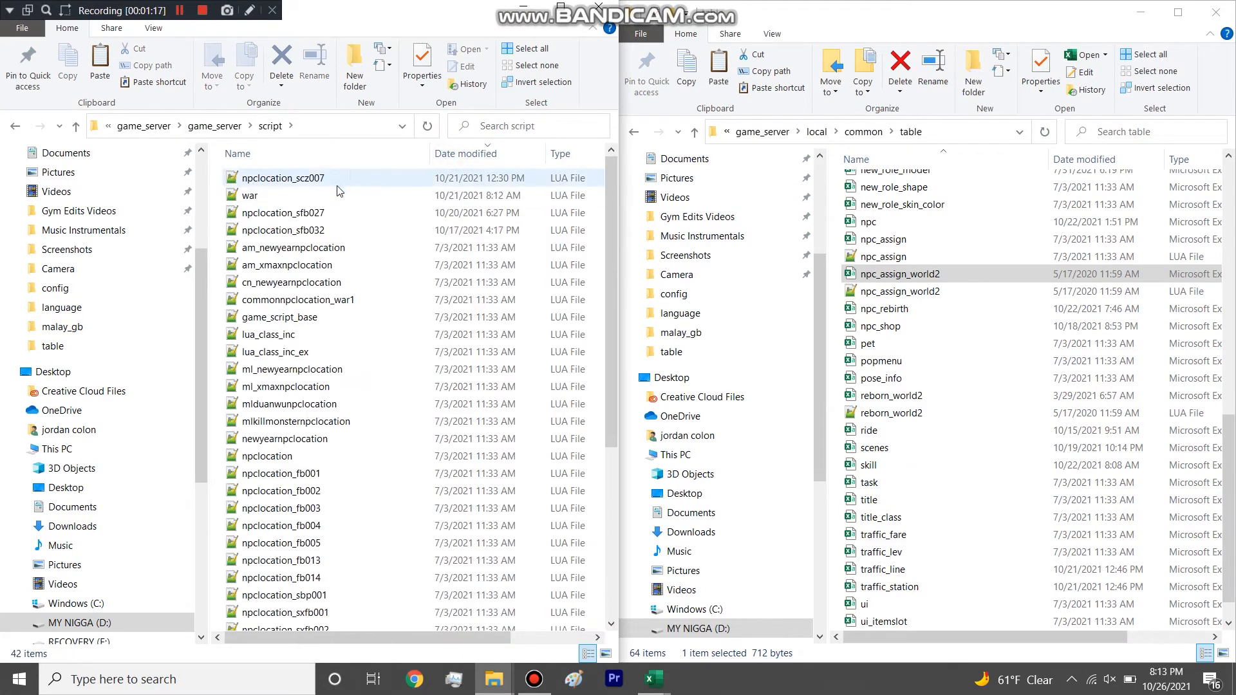
Highlight the most recently modified LUA files in the script folder and open the war script in Notepad++.
{"action": "left_click_drag", "start_coordinate": [221, 174], "coordinate": [285, 213]}
{"action": "left_click_drag", "start_coordinate": [208, 196], "coordinate": [215, 196]}
{"action": "left_click", "coordinate": [245, 195]}
{"action": "double_click", "coordinate": [245, 195]}
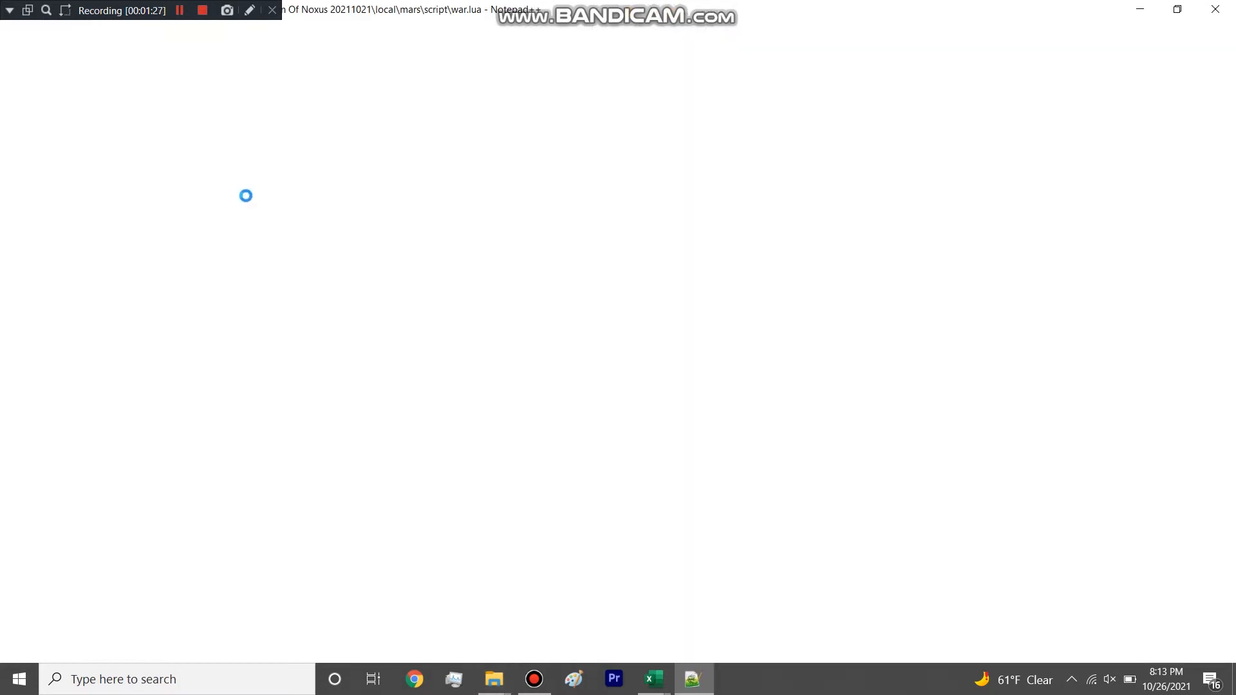
Highlight the OnWarWin function header and its CreateSceneNpc line in war.lua, and close the editor.
{"action": "left_click_drag", "start_coordinate": [488, 258], "coordinate": [75, 226]}
{"action": "left_click", "coordinate": [231, 210]}
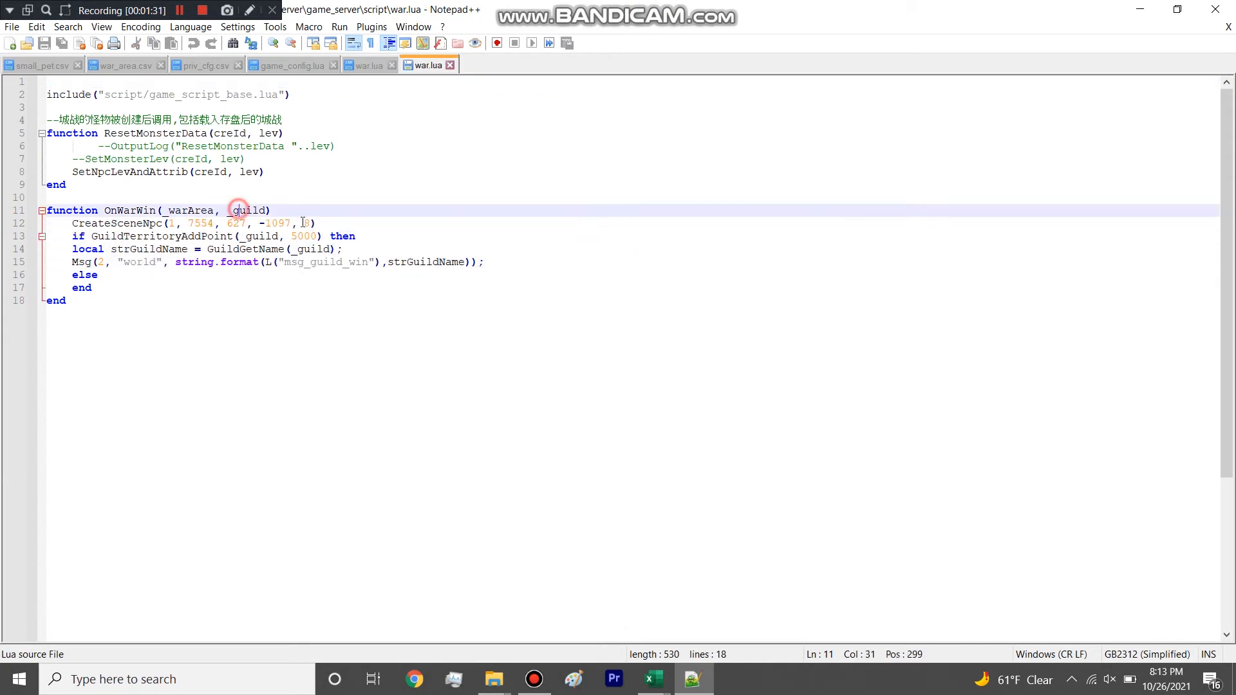
{"action": "left_click_drag", "start_coordinate": [317, 223], "coordinate": [24, 210]}
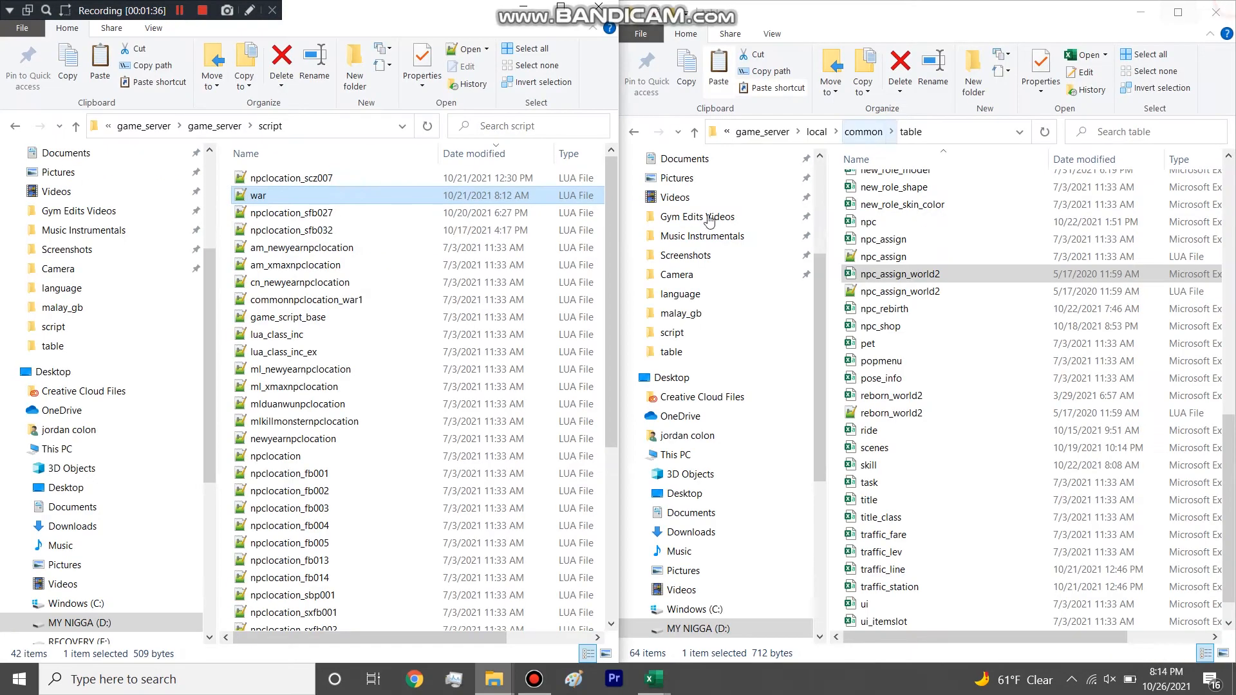
{"action": "left_click", "coordinate": [1215, 9]}
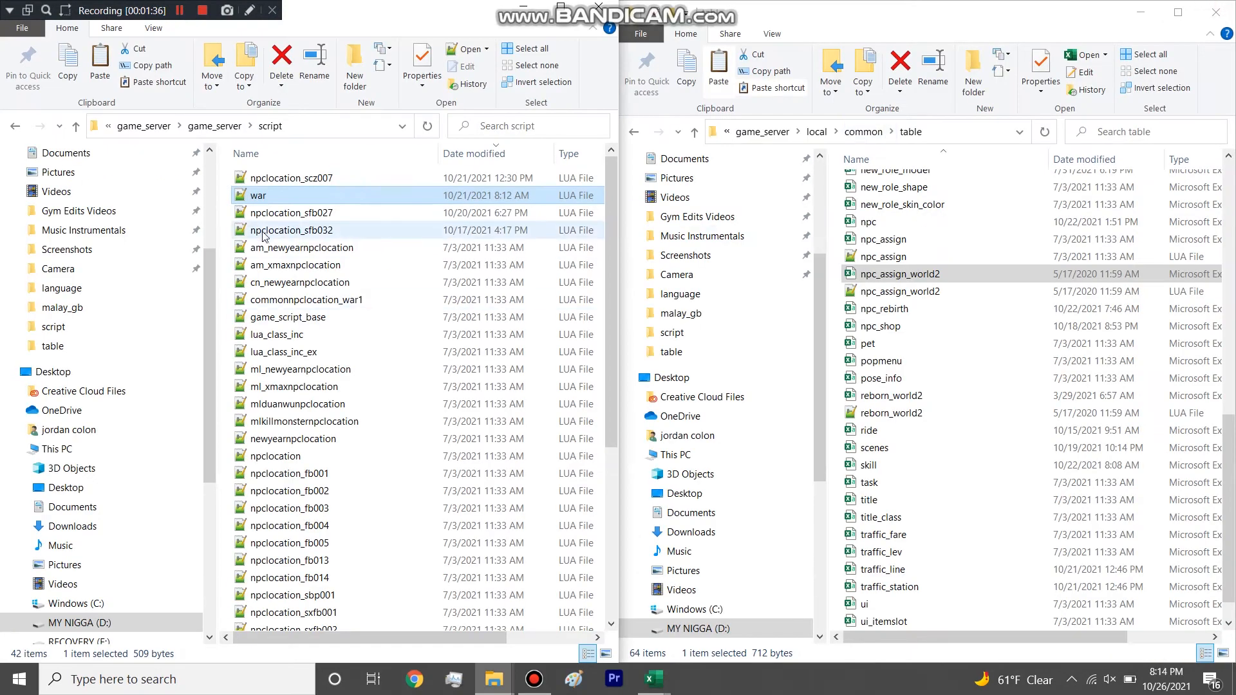
Select the npclocation_sfb027 script, go back up to game_server, and open its local folder before putting that window away.
{"action": "left_click", "coordinate": [273, 219]}
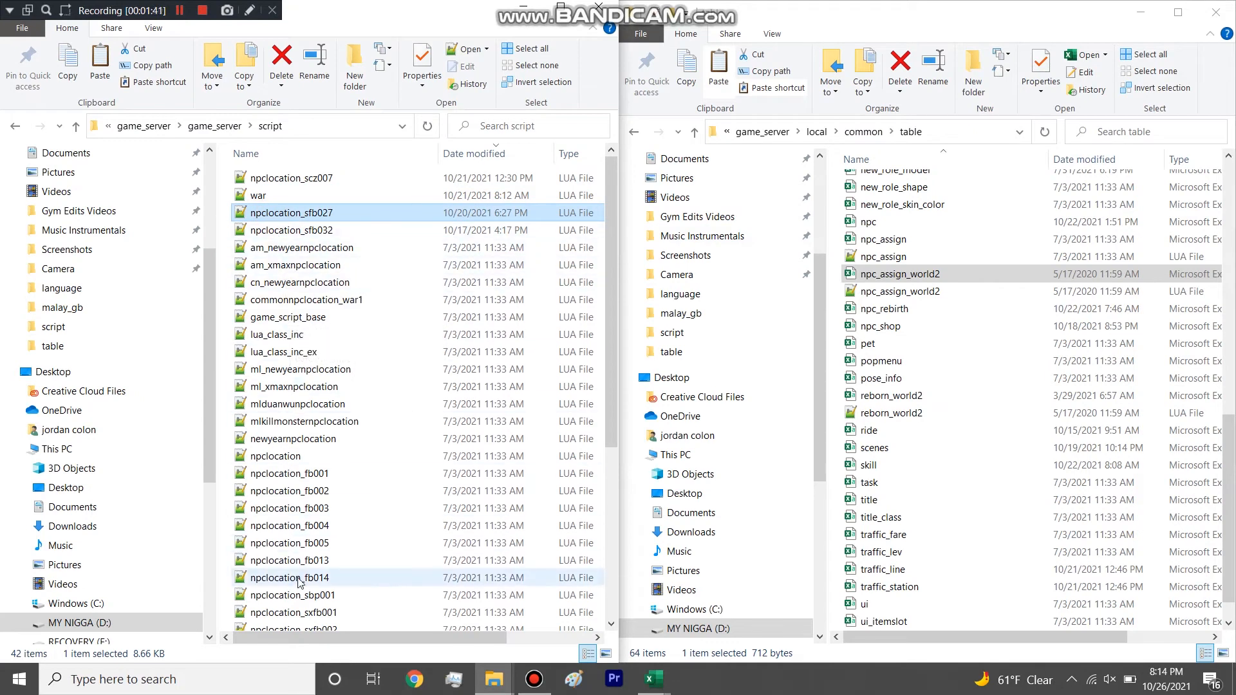
{"action": "left_click", "coordinate": [214, 126]}
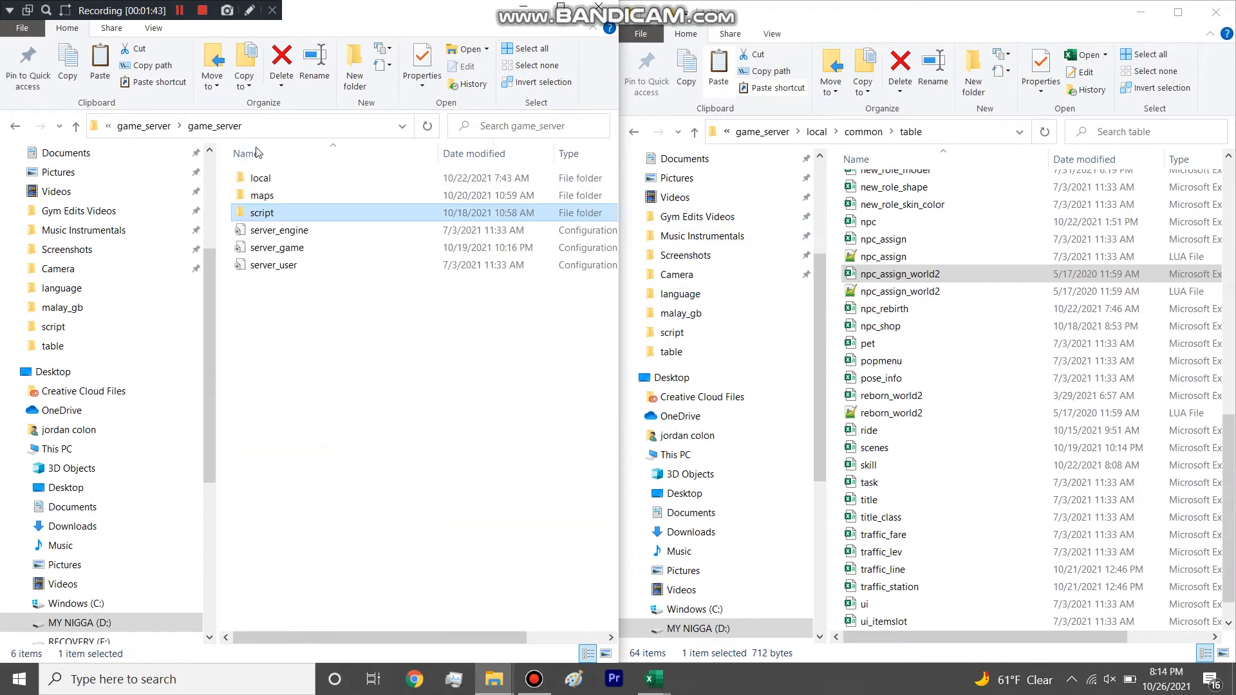
{"action": "double_click", "coordinate": [284, 178]}
{"action": "left_click", "coordinate": [524, 10]}
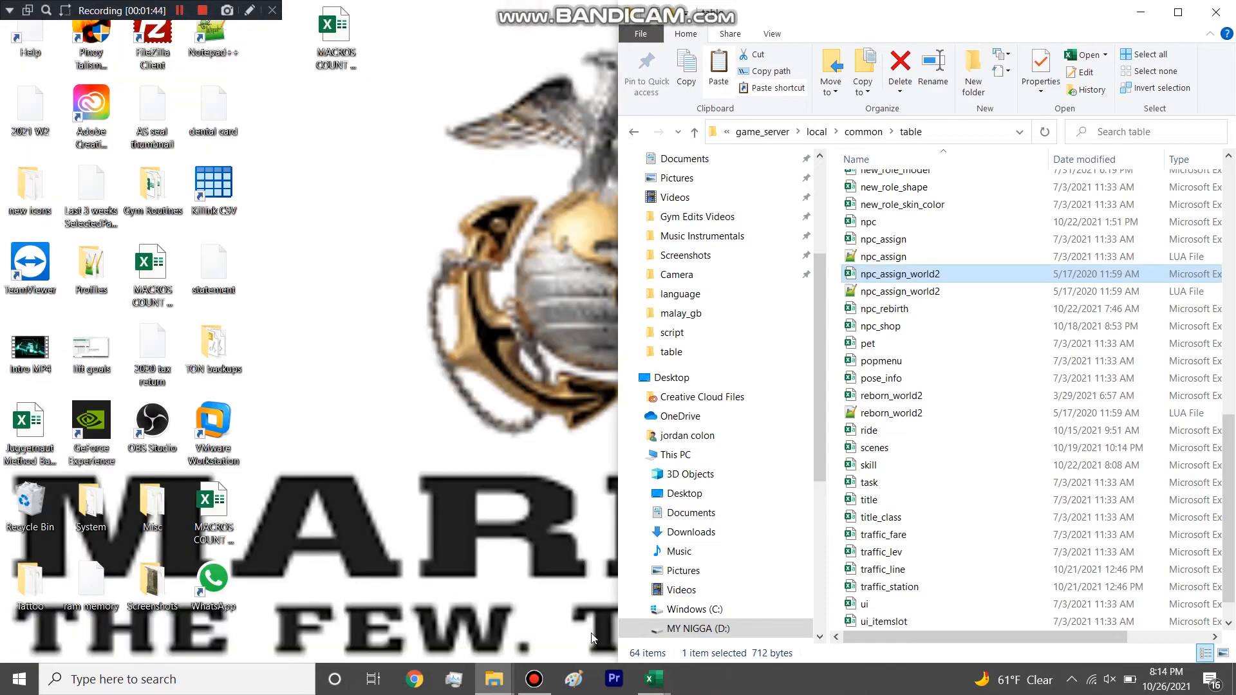
Switch back to the npc_assign_world2 workbook and point out the Script column and the ID 128 row's script path.
{"action": "mouse_move", "coordinate": [654, 679]}
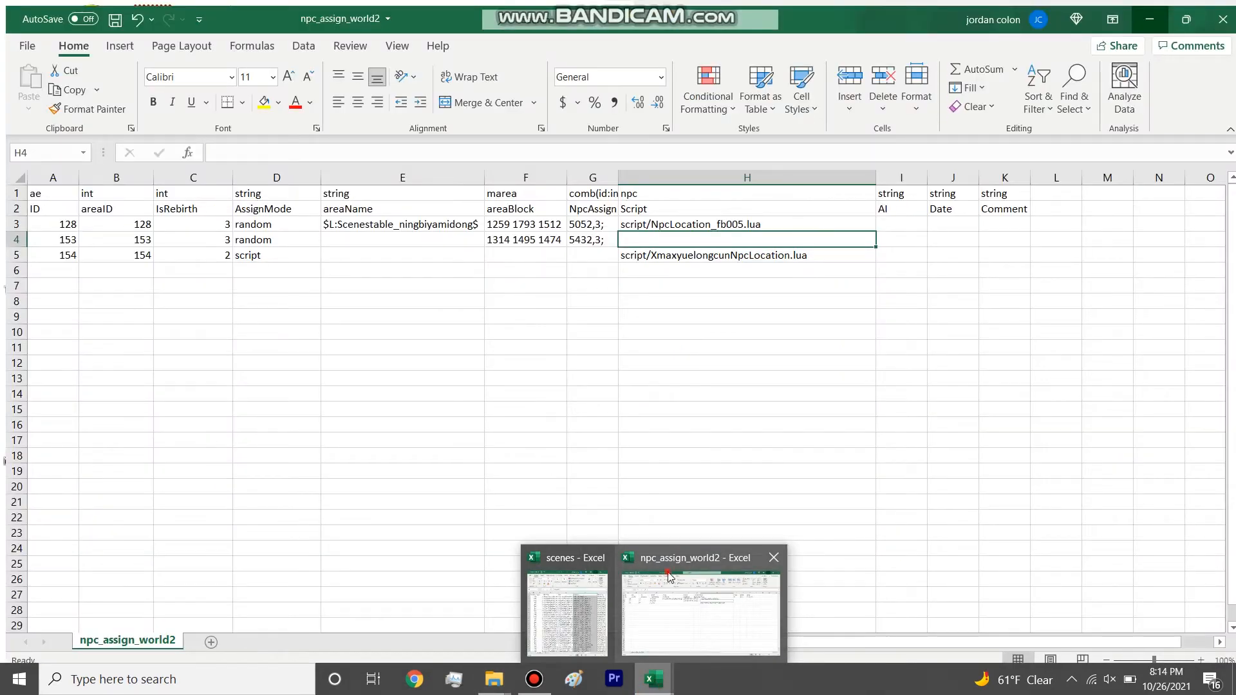
{"action": "left_click", "coordinate": [670, 577]}
{"action": "left_click", "coordinate": [708, 171]}
{"action": "left_click", "coordinate": [697, 224]}
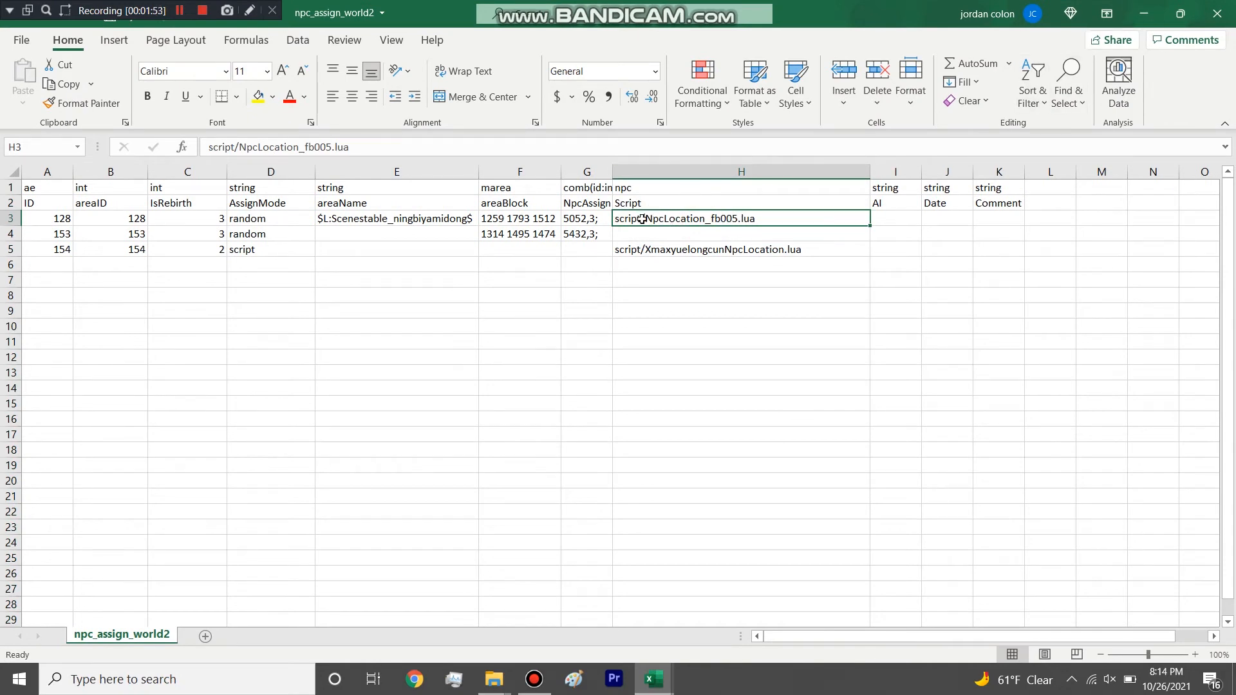
{"action": "left_click", "coordinate": [1143, 13]}
Reopen the npc_assign_world2 spreadsheet from the table folder, and highlight its Script column and the ID 154 row's script path.
{"action": "scroll", "coordinate": [903, 214], "scroll_direction": "up", "scroll_amount": 5}
{"action": "scroll", "coordinate": [903, 214], "scroll_direction": "up", "scroll_amount": 6}
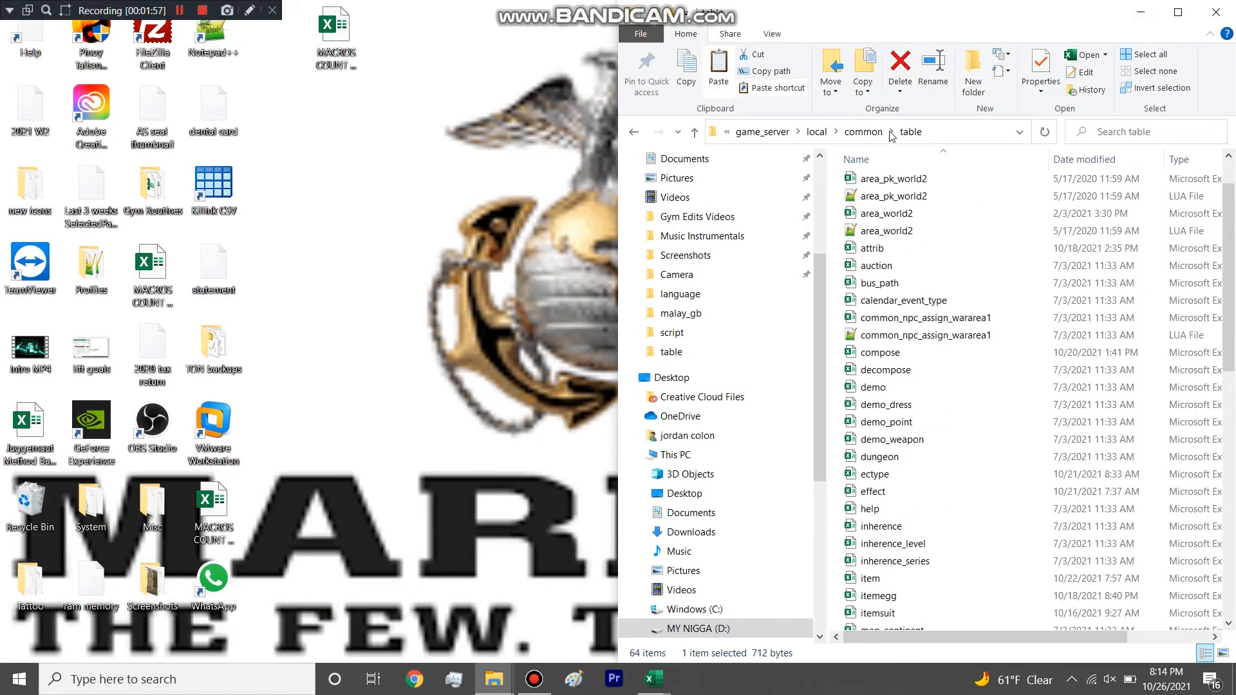
{"action": "scroll", "coordinate": [870, 354], "scroll_direction": "down", "scroll_amount": 6}
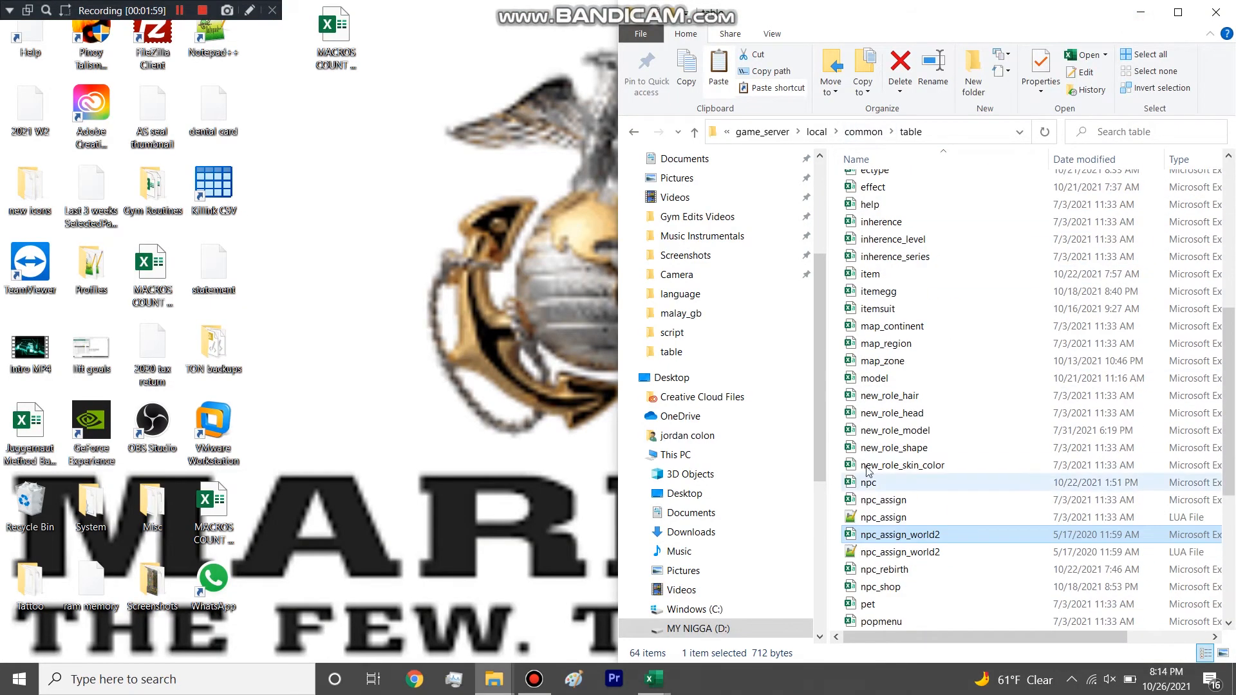
{"action": "double_click", "coordinate": [897, 535]}
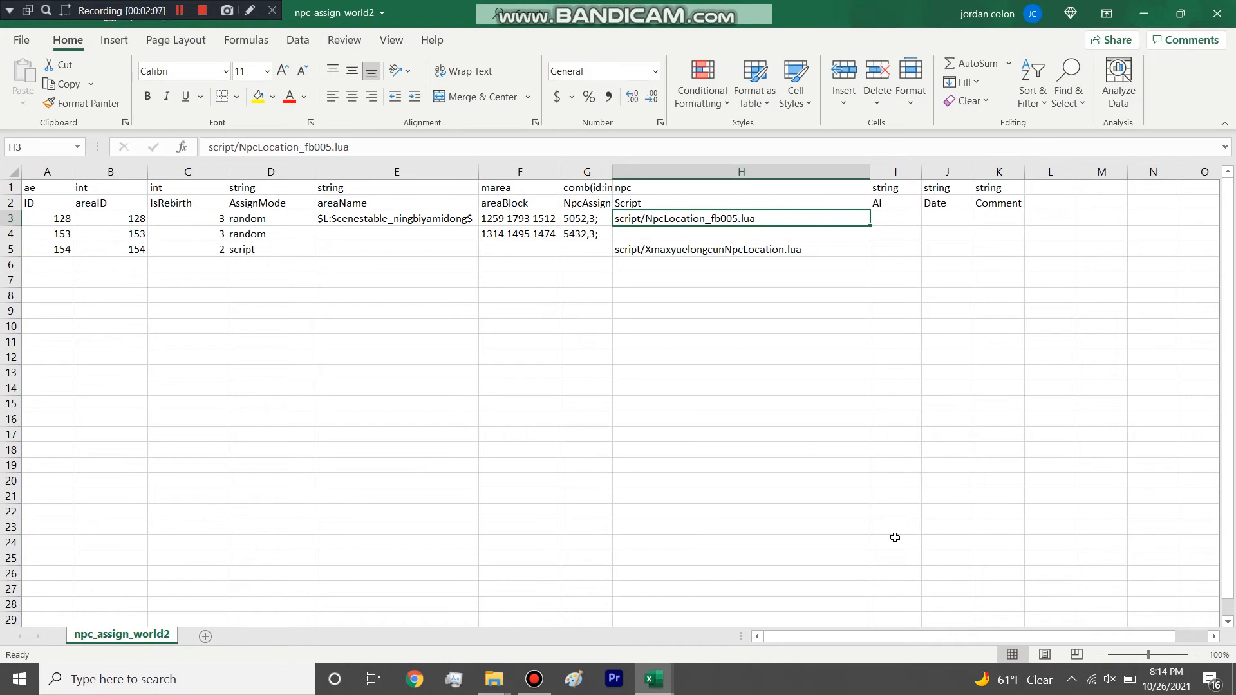
{"action": "left_click", "coordinate": [736, 171]}
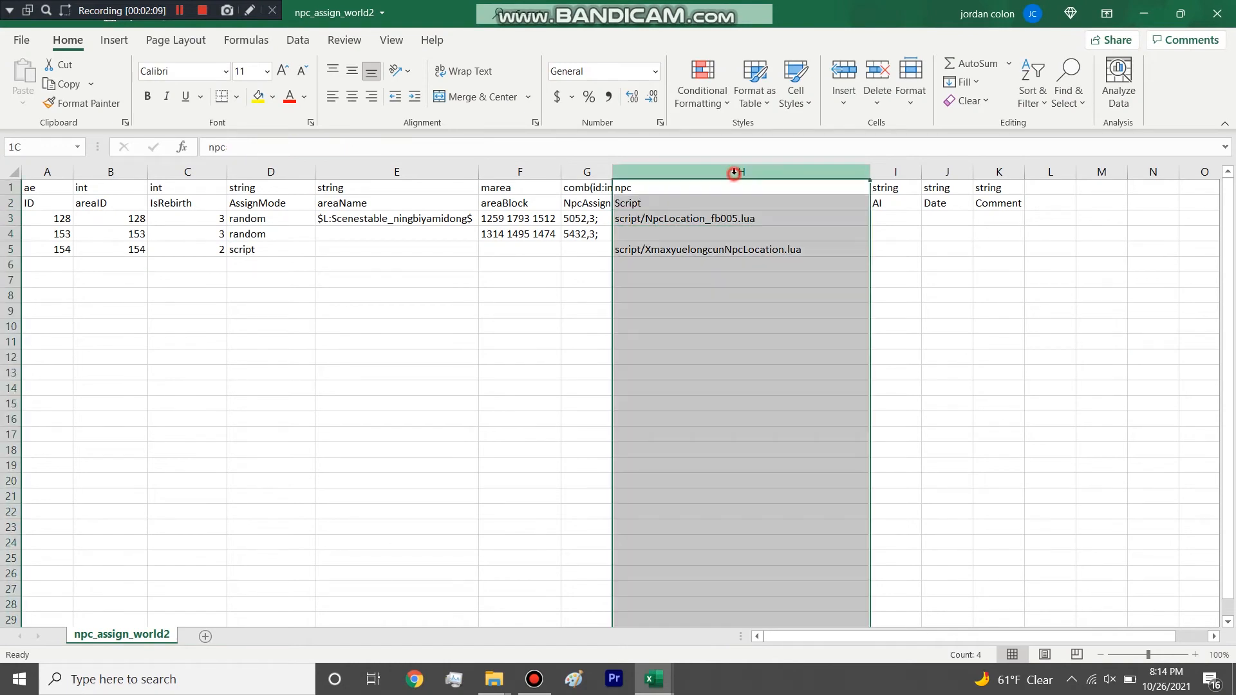
{"action": "left_click", "coordinate": [718, 261]}
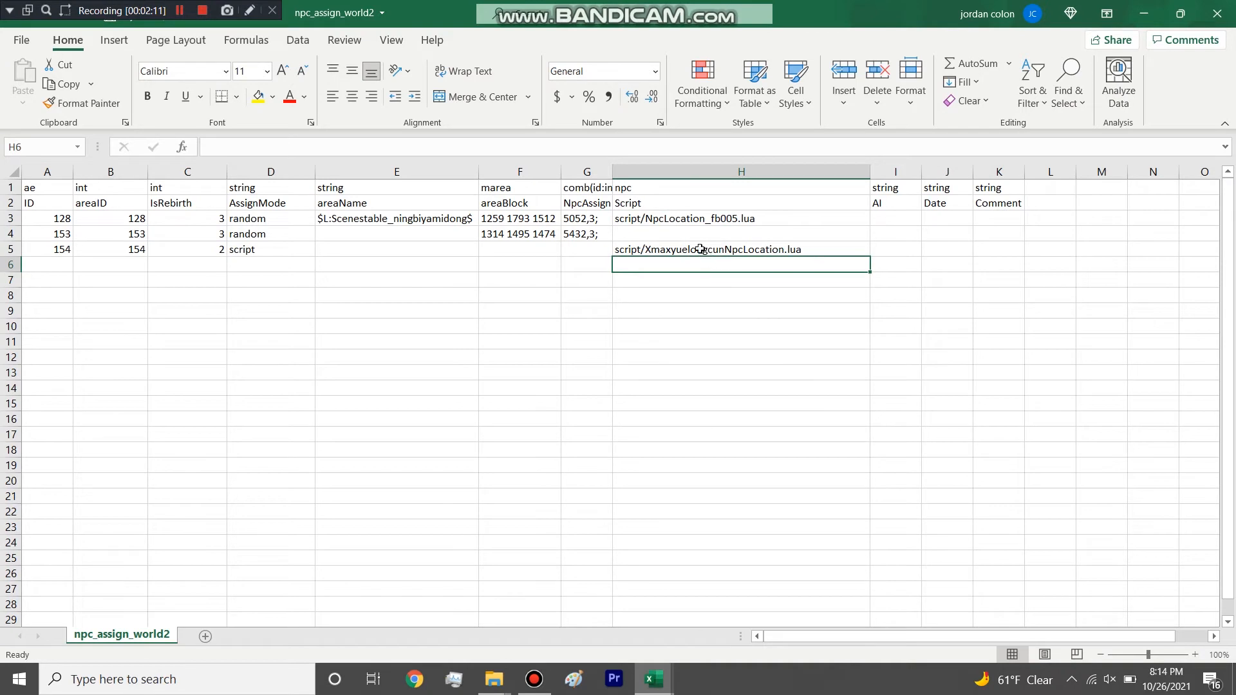
{"action": "left_click", "coordinate": [732, 172]}
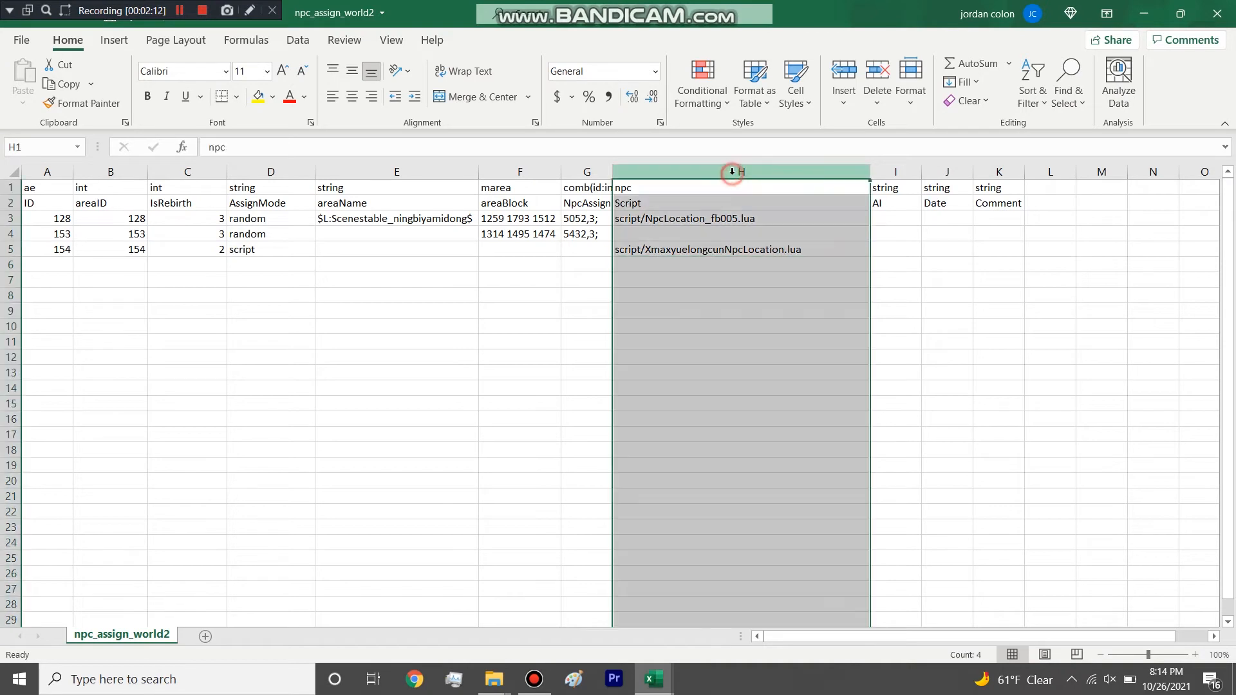
{"action": "left_click", "coordinate": [722, 249]}
{"action": "left_click", "coordinate": [1143, 13]}
Find the npc_assign_world2 LUA file in the table folder and open it for a brief look at its code.
{"action": "scroll", "coordinate": [936, 412], "scroll_direction": "down", "scroll_amount": 5}
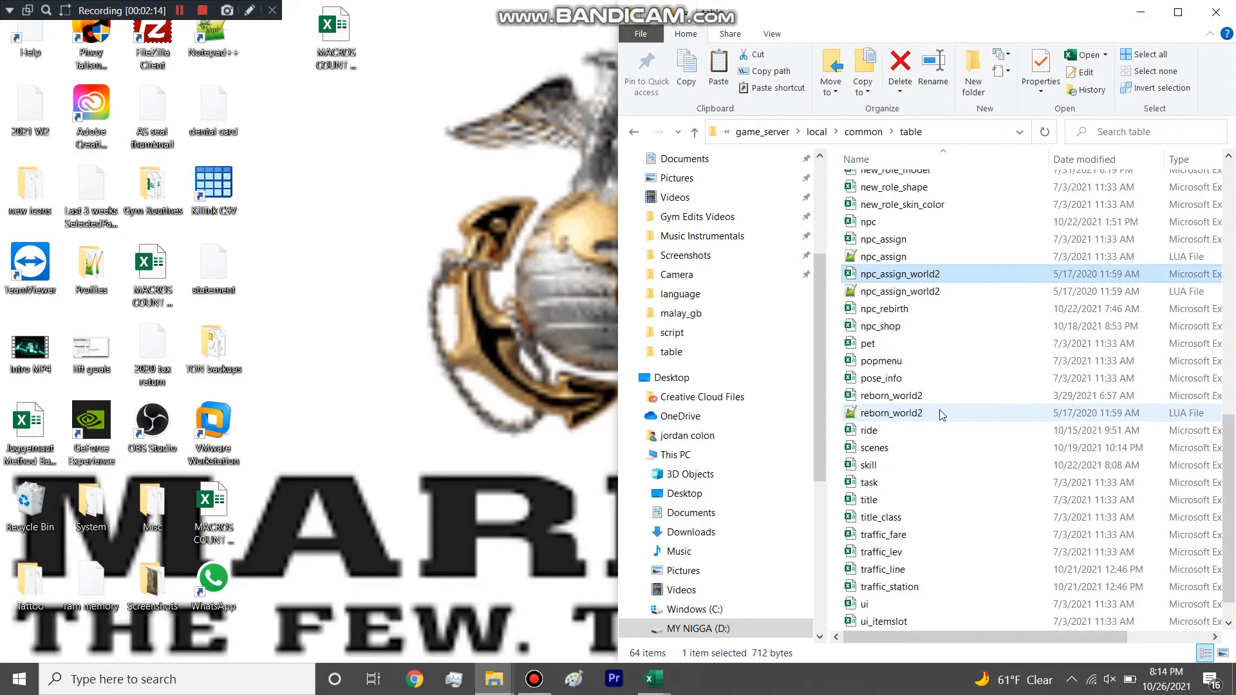
{"action": "scroll", "coordinate": [933, 404], "scroll_direction": "up", "scroll_amount": 1}
{"action": "scroll", "coordinate": [933, 402], "scroll_direction": "up", "scroll_amount": 8}
{"action": "scroll", "coordinate": [933, 403], "scroll_direction": "down", "scroll_amount": 9}
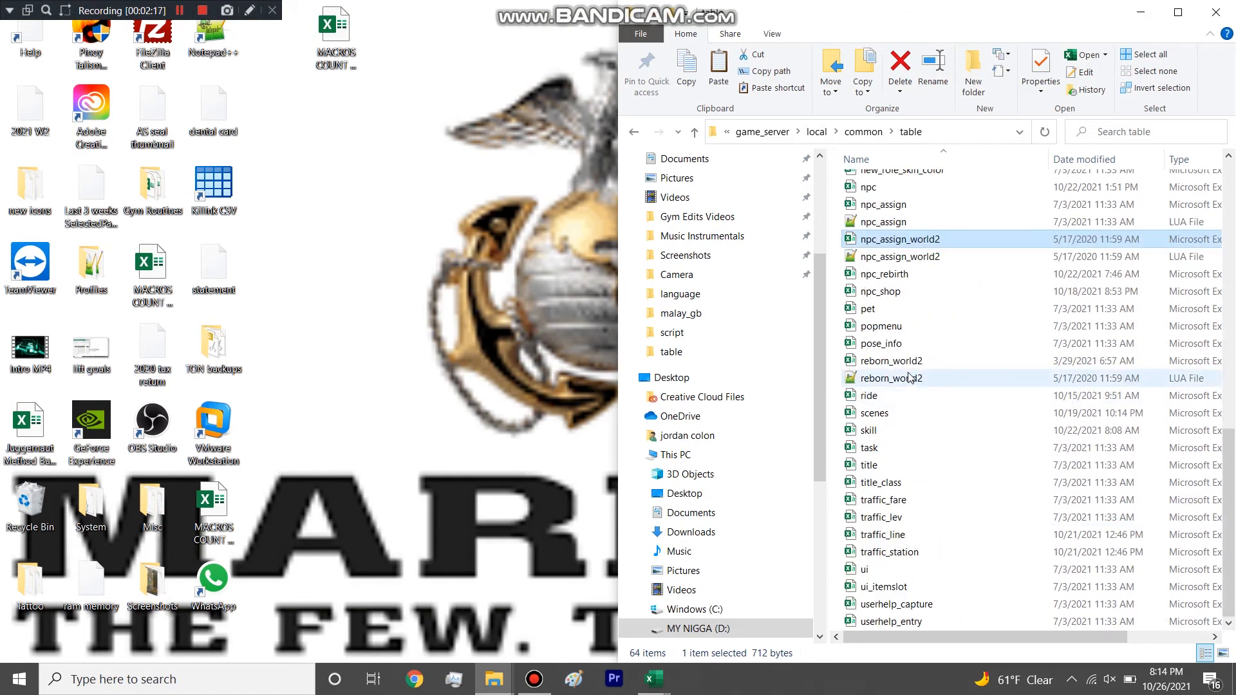
{"action": "double_click", "coordinate": [897, 257]}
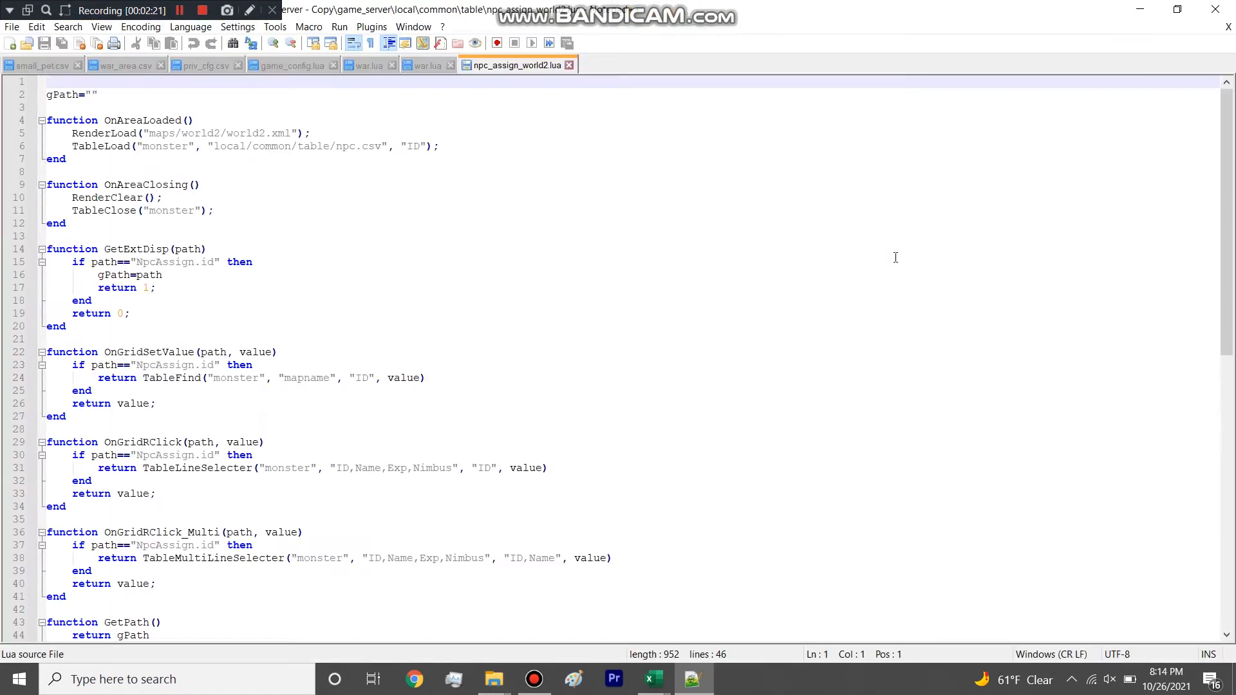
{"action": "left_click", "coordinate": [1136, 7]}
Bring up the npc_assign_world2 spreadsheet again, highlight the Script column and its filled cells, and return to the table folder.
{"action": "left_click", "coordinate": [900, 241]}
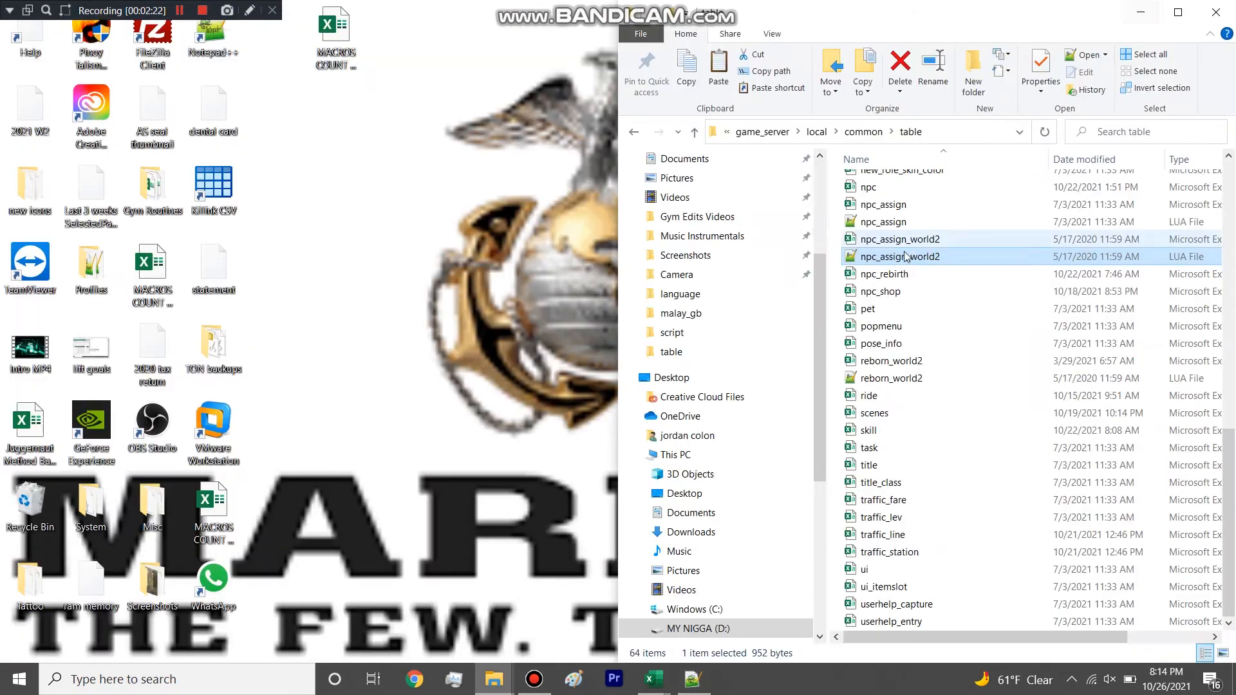
{"action": "double_click", "coordinate": [899, 241]}
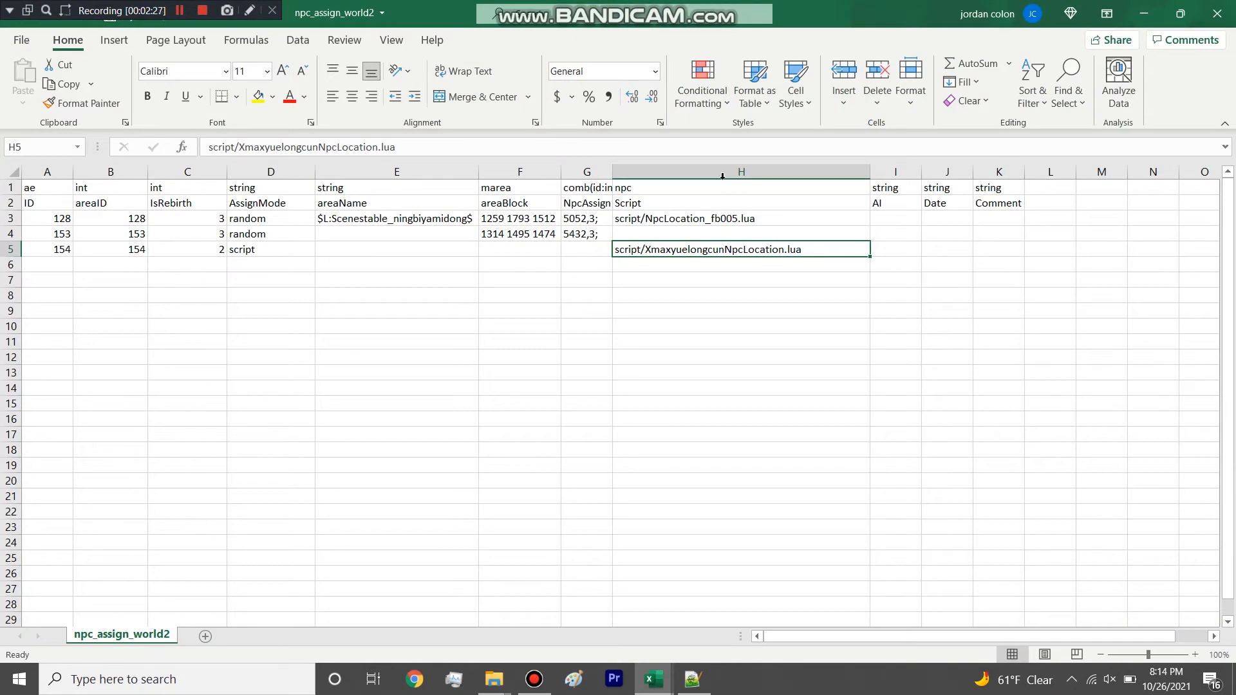
{"action": "left_click", "coordinate": [724, 172]}
{"action": "left_click", "coordinate": [712, 294]}
{"action": "left_click_drag", "start_coordinate": [712, 248], "coordinate": [722, 204]}
{"action": "left_click", "coordinate": [717, 269]}
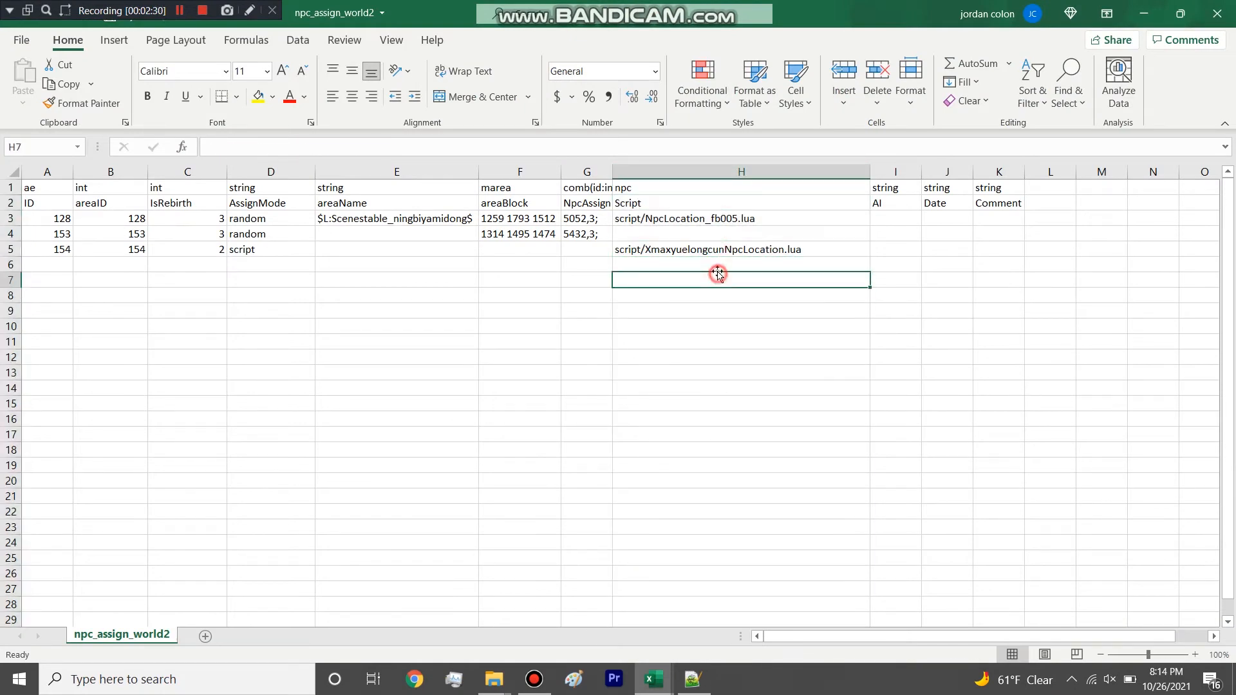
{"action": "left_click", "coordinate": [730, 172]}
{"action": "left_click", "coordinate": [1205, 6]}
{"action": "left_click", "coordinate": [618, 355]}
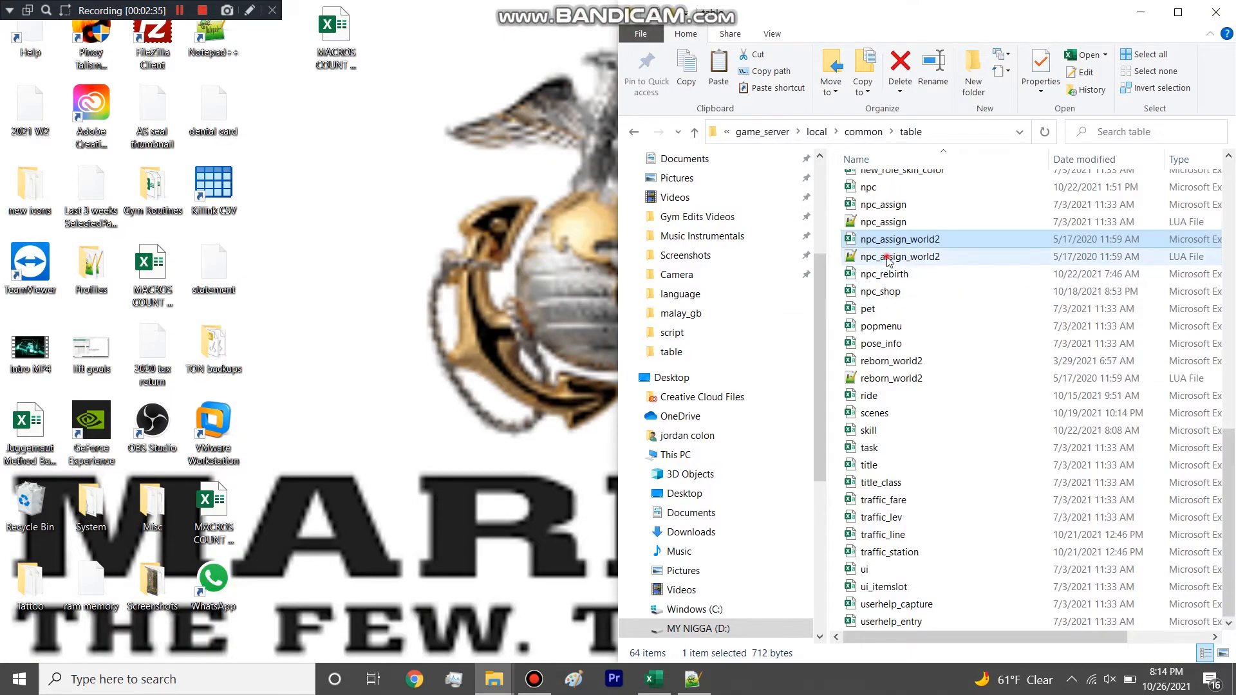
Open the npc_assign_world2 LUA file, highlight the TableLoad call for local/common/table/npc.csv, and return to the start of the table folder.
{"action": "double_click", "coordinate": [889, 257]}
{"action": "left_click_drag", "start_coordinate": [73, 146], "coordinate": [382, 145]}
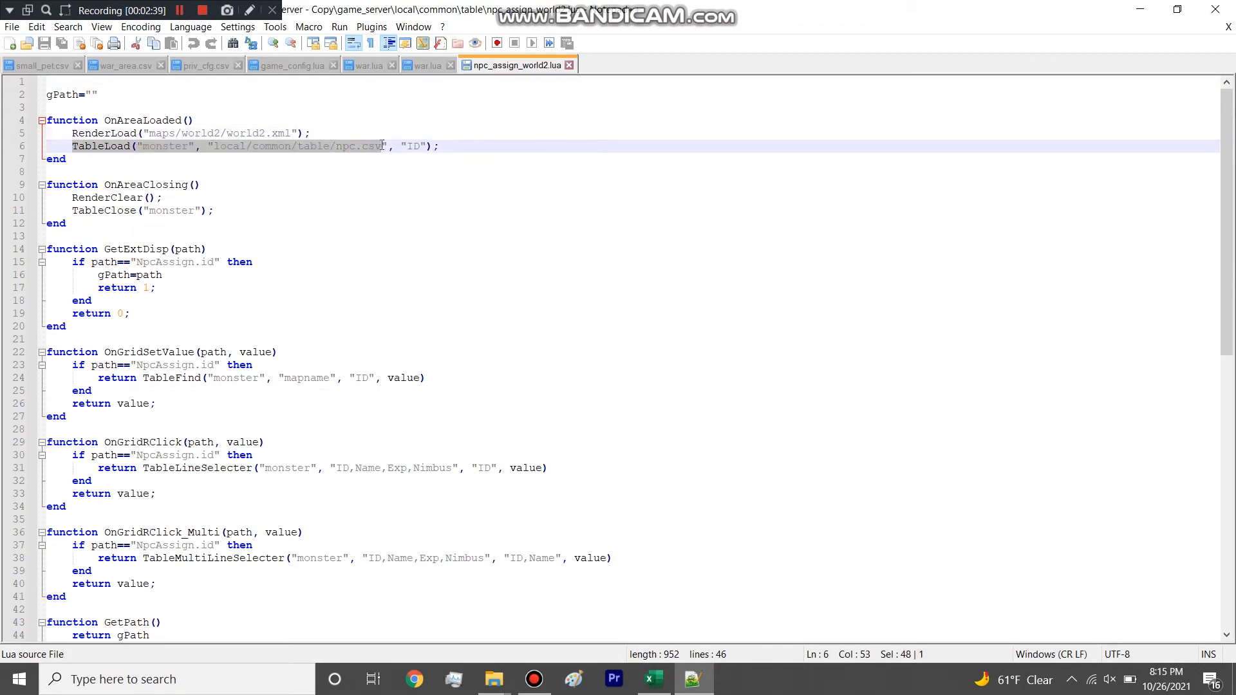
{"action": "left_click", "coordinate": [1139, 8]}
{"action": "scroll", "coordinate": [993, 277], "scroll_direction": "up", "scroll_amount": 10}
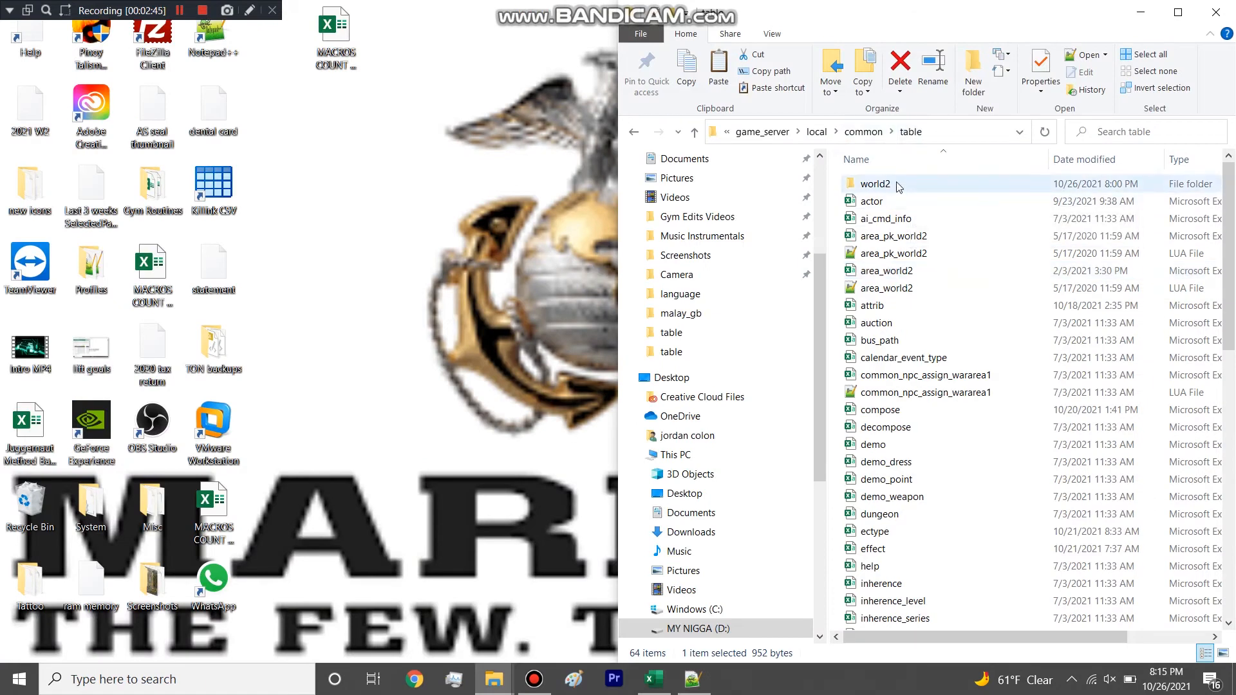
Return to the npc_assign_world2 LUA script and highlight the local/common/table/npc.csv path in its TableLoad call.
{"action": "left_click", "coordinate": [653, 679]}
{"action": "left_click", "coordinate": [693, 679]}
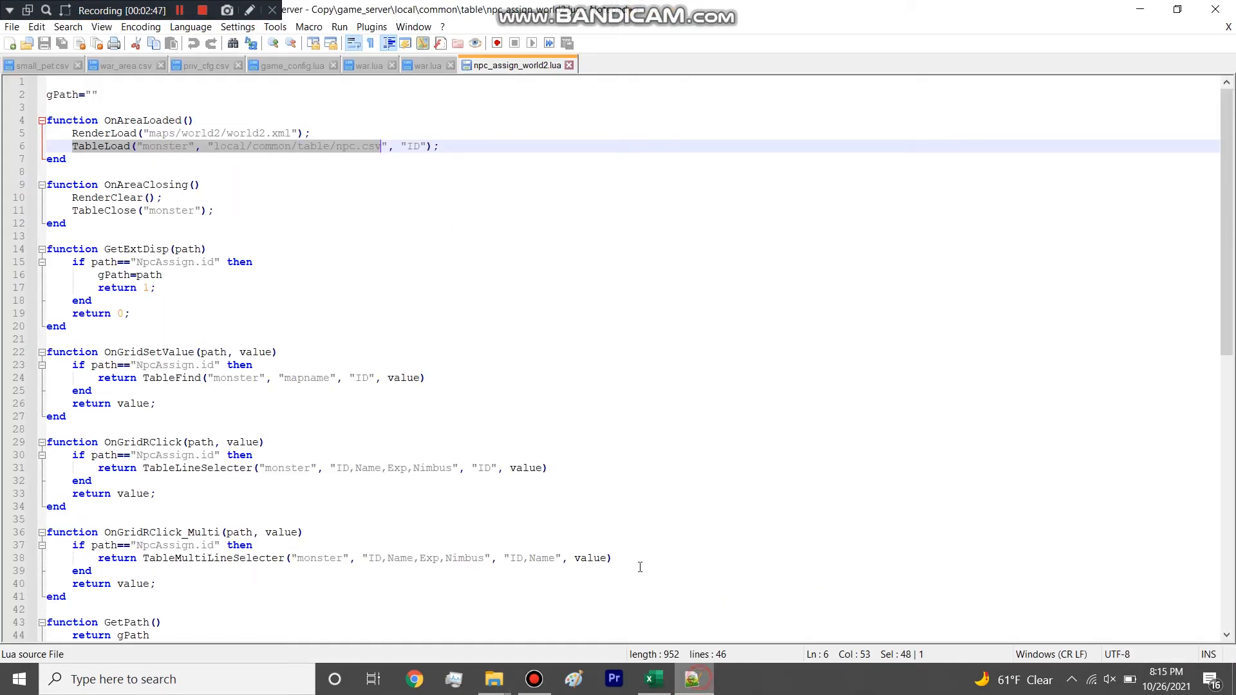
{"action": "left_click", "coordinate": [219, 133]}
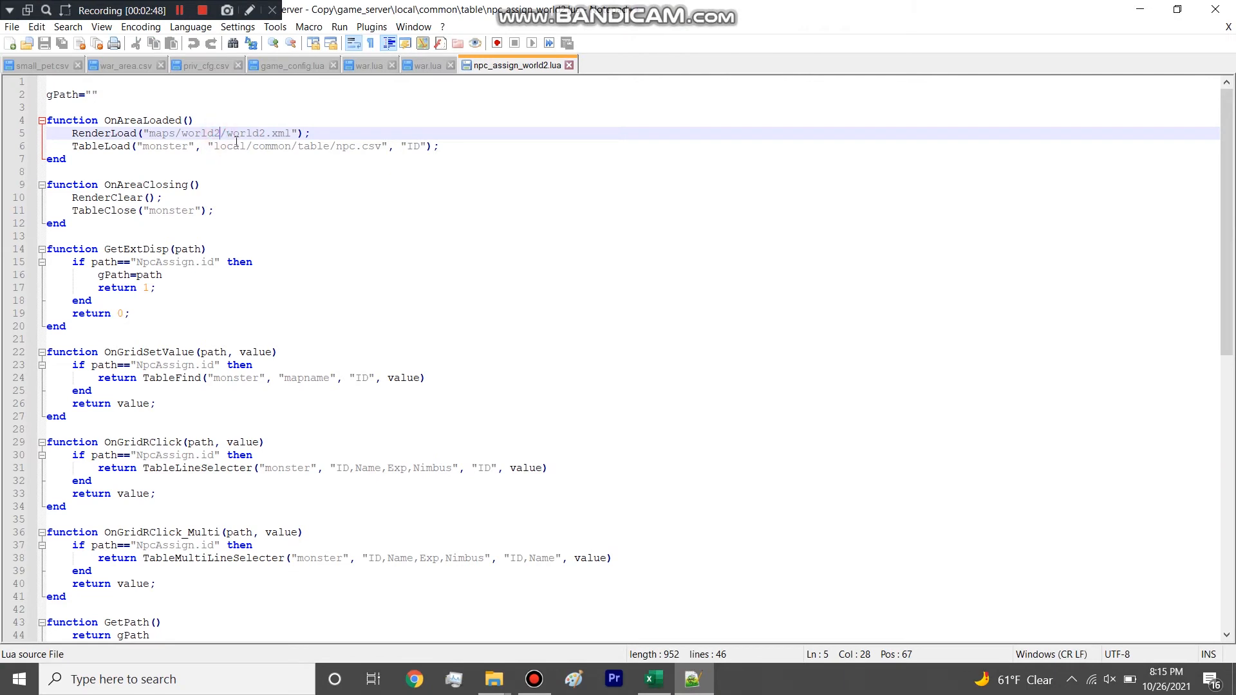
{"action": "left_click_drag", "start_coordinate": [240, 146], "coordinate": [353, 146]}
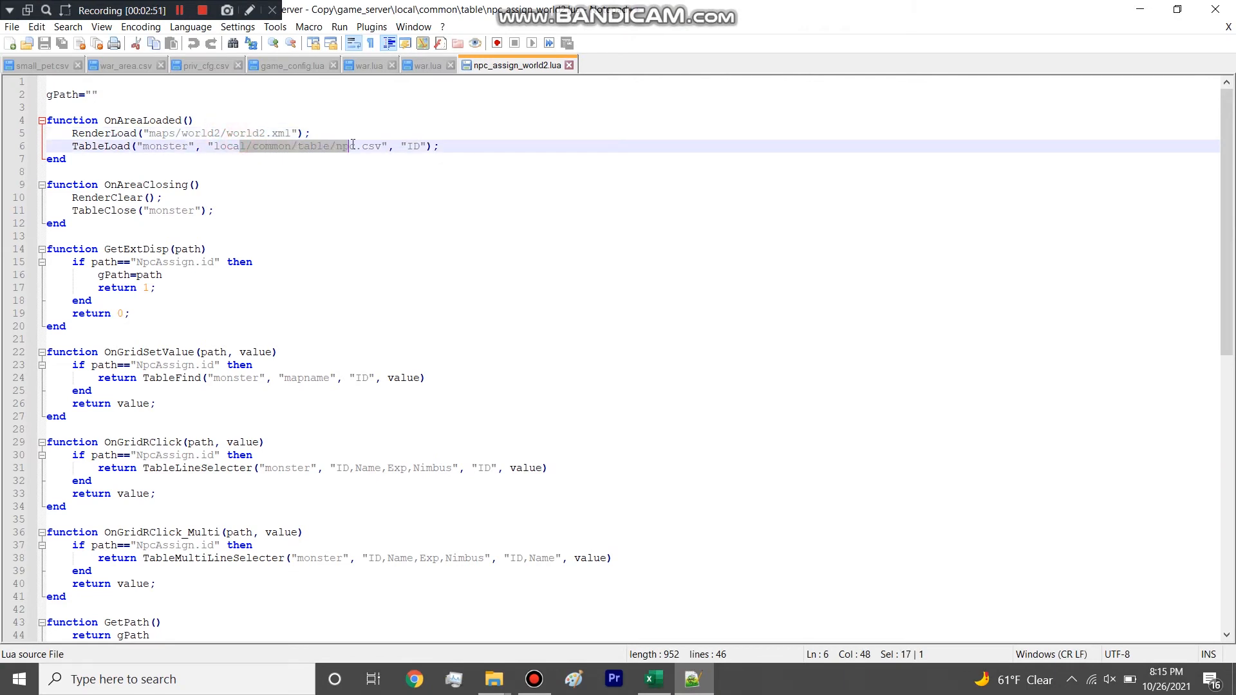
Go back to the table folder, open its world2 folder and highlight all the map subfolders in it.
{"action": "left_click", "coordinate": [1143, 11]}
{"action": "double_click", "coordinate": [871, 184]}
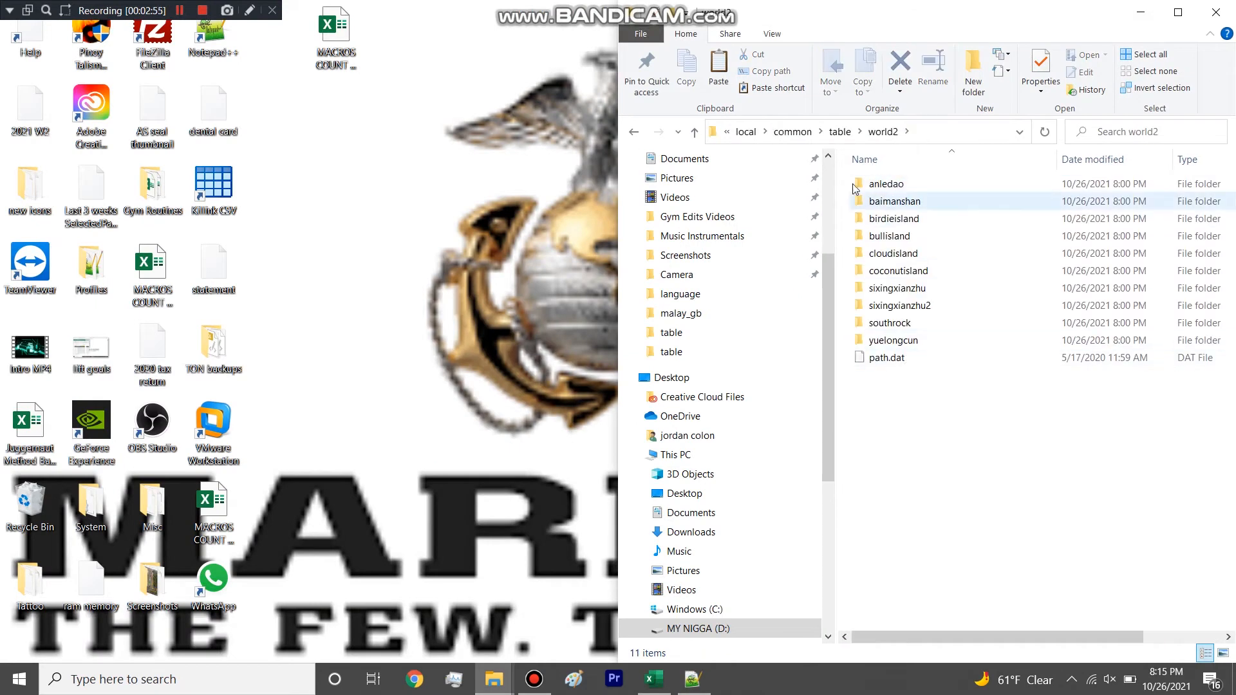
{"action": "left_click_drag", "start_coordinate": [847, 178], "coordinate": [917, 377]}
{"action": "left_click", "coordinate": [910, 399]}
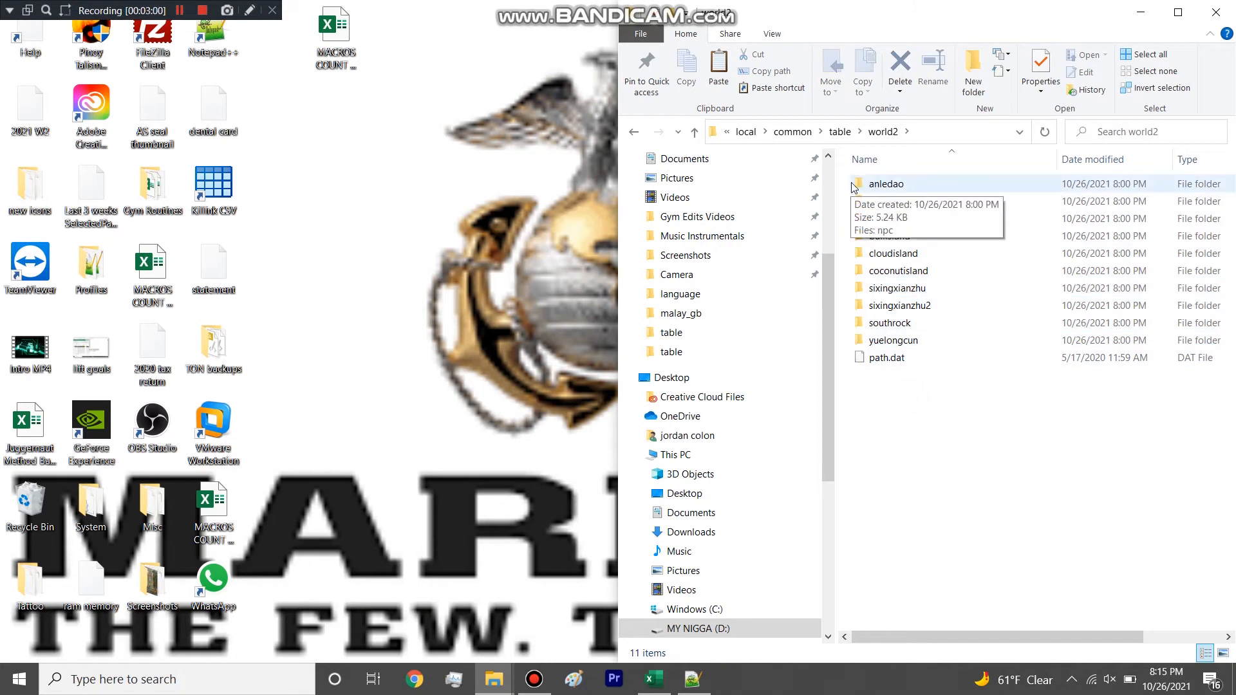
{"action": "left_click_drag", "start_coordinate": [844, 182], "coordinate": [918, 414]}
{"action": "left_click", "coordinate": [924, 432]}
Highlight the baimanshan, sixingxianzhu, sixingxianzhu2 and yuelongcun folders together, and clear the selection.
{"action": "left_click", "coordinate": [898, 202]}
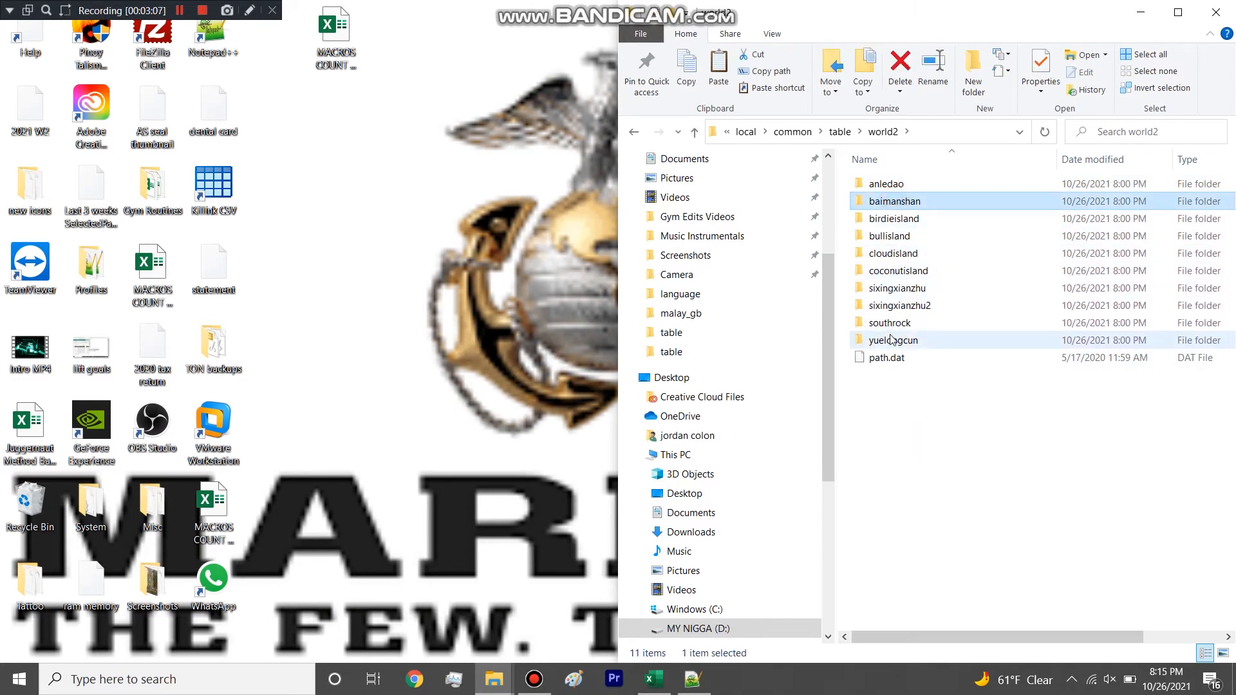
{"action": "left_click", "coordinate": [897, 289], "text": "ctrl"}
{"action": "left_click", "coordinate": [898, 306], "text": "ctrl"}
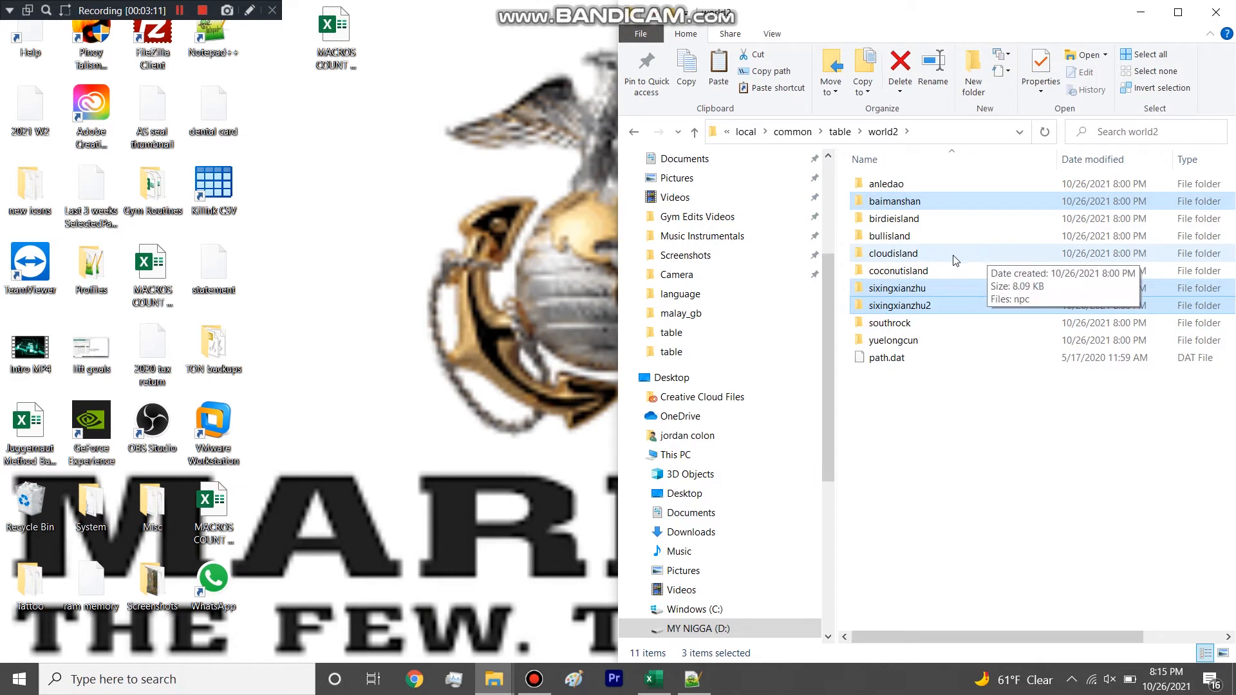
{"action": "left_click", "coordinate": [894, 341], "text": "ctrl"}
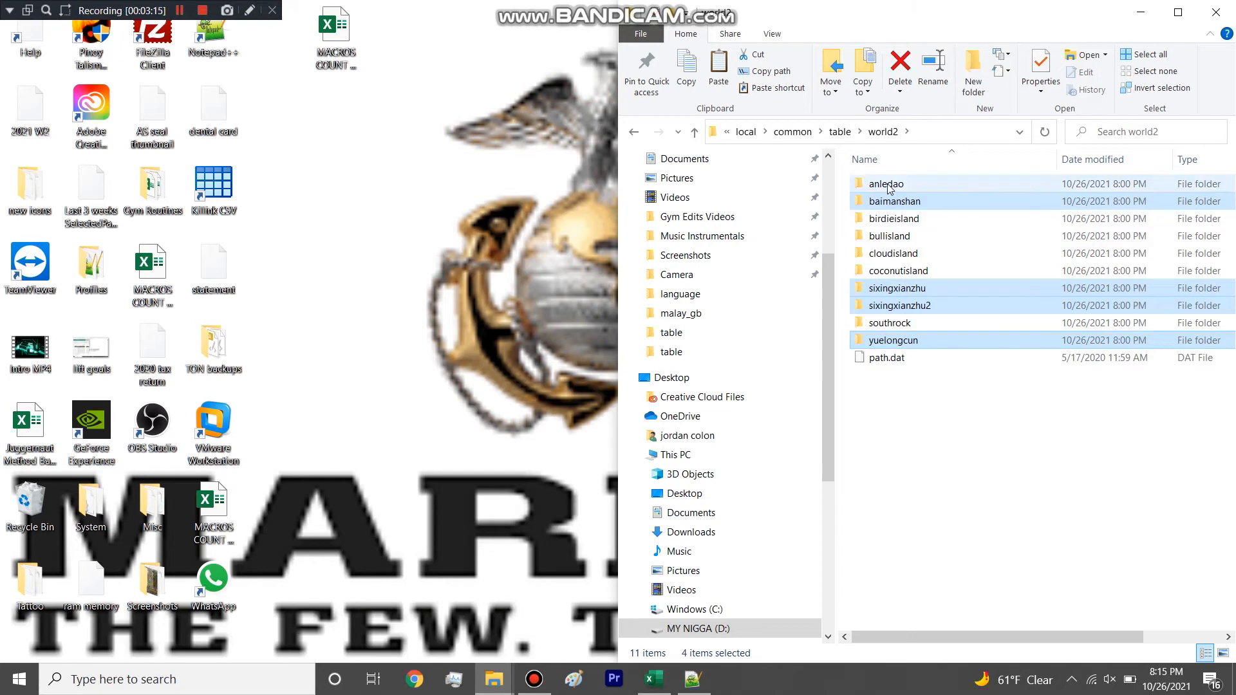
{"action": "left_click", "coordinate": [971, 519]}
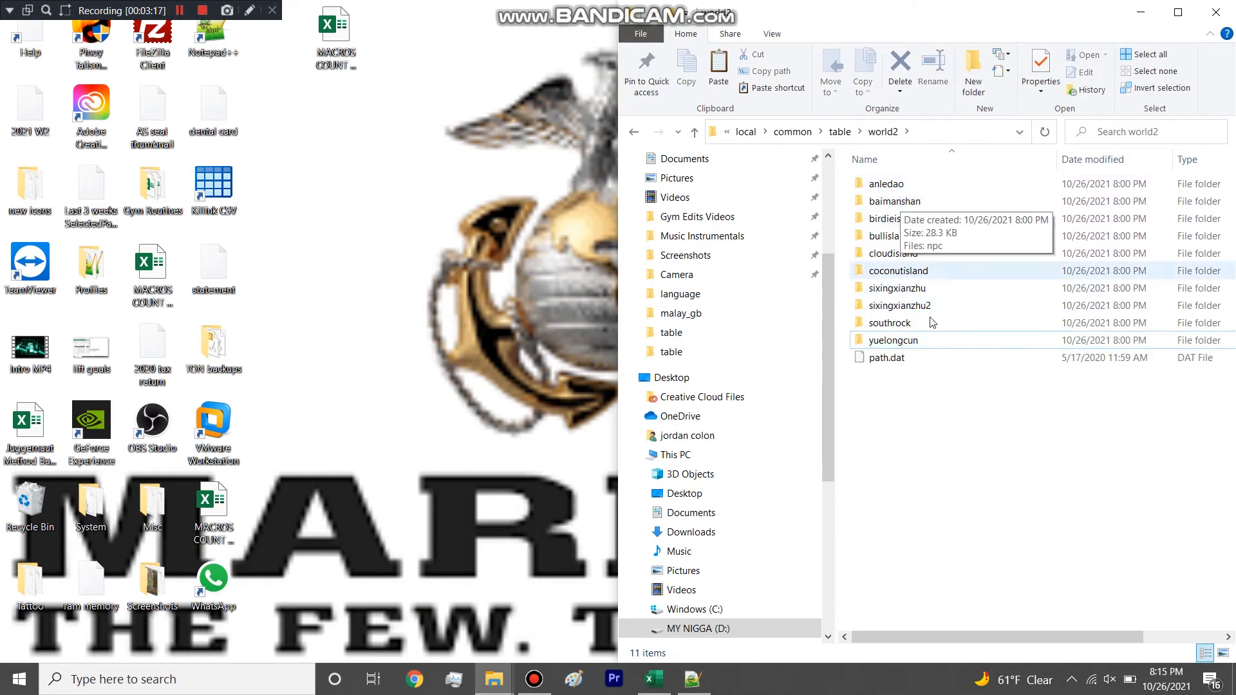
Open the npc spreadsheet from the southrock folder inside world2.
{"action": "double_click", "coordinate": [897, 323]}
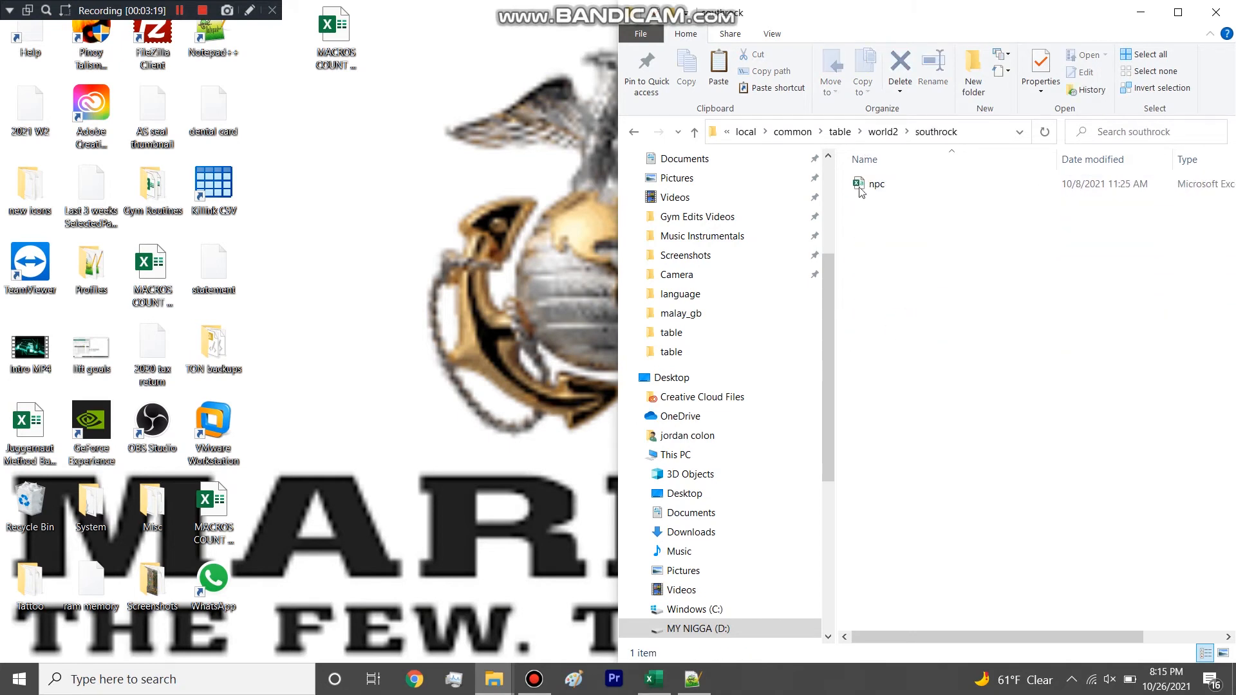
{"action": "double_click", "coordinate": [875, 184]}
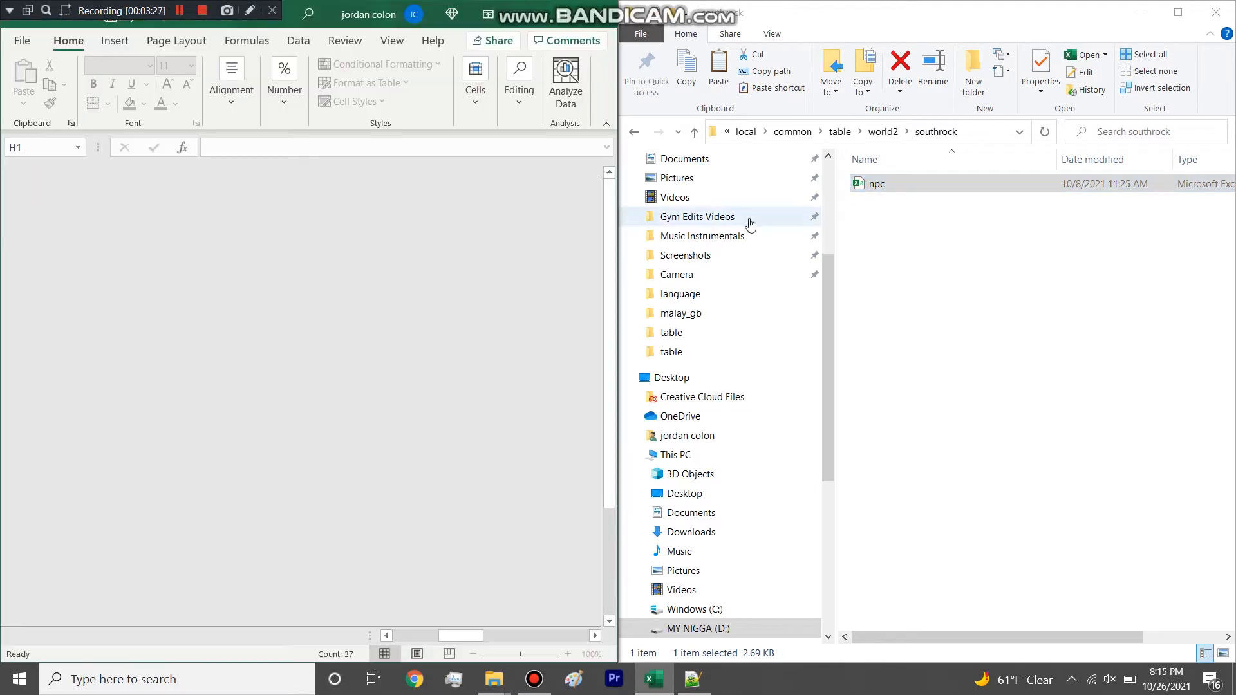
{"action": "key", "text": "ctrl+f"}
{"action": "left_click", "coordinate": [739, 290]}
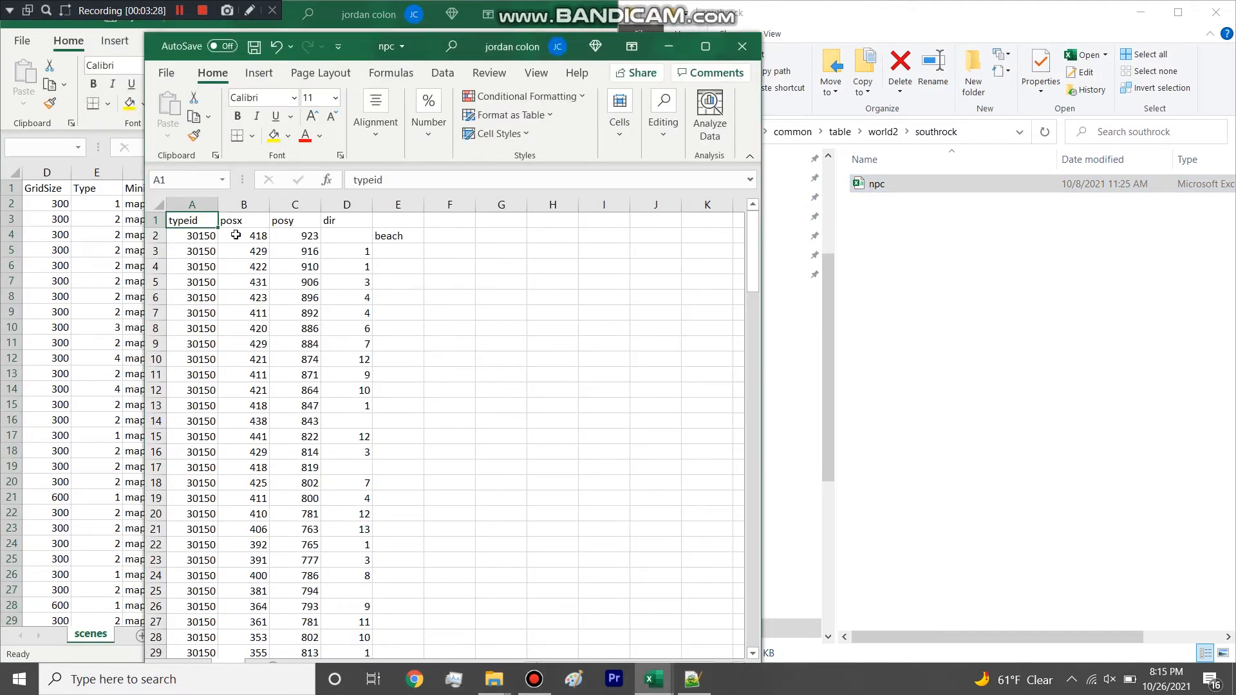
Highlight the first NPC rows and the typeid, posx, posy and dir columns of the southrock npc spreadsheet.
{"action": "left_click_drag", "start_coordinate": [157, 222], "coordinate": [157, 425]}
{"action": "left_click", "coordinate": [155, 266]}
{"action": "left_click", "coordinate": [185, 200]}
{"action": "left_click", "coordinate": [196, 262]}
{"action": "left_click", "coordinate": [202, 203]}
{"action": "left_click_drag", "start_coordinate": [235, 199], "coordinate": [358, 204]}
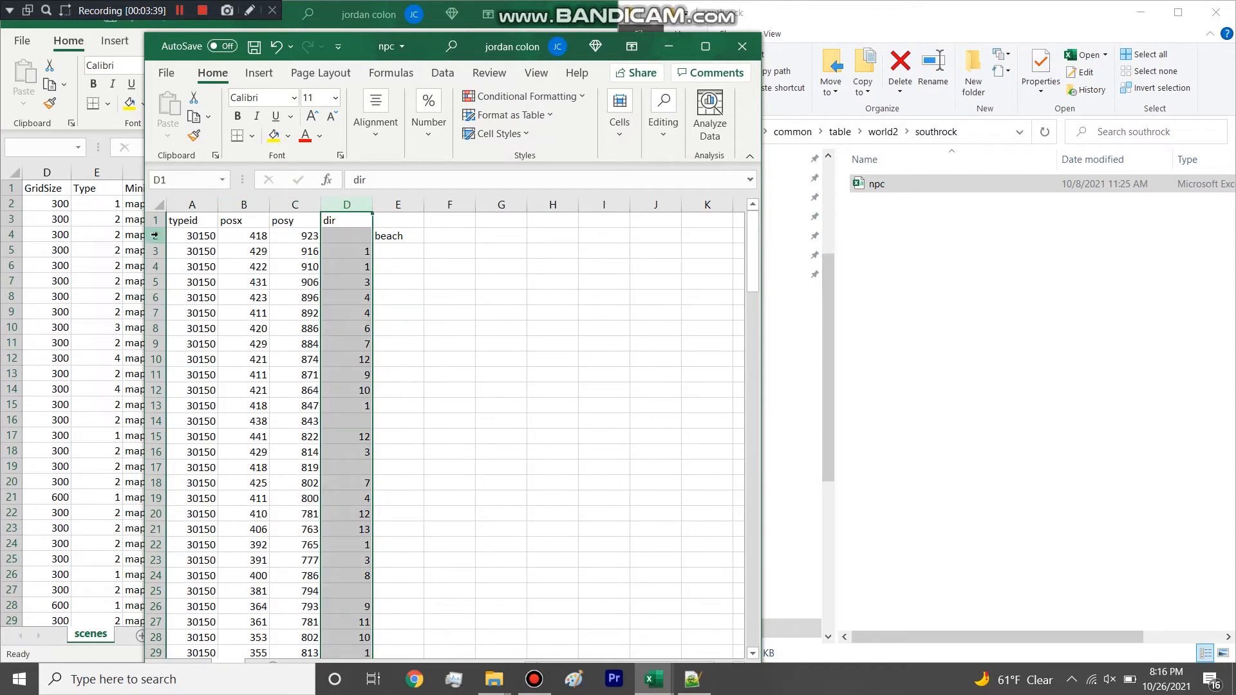
Highlight all NPC entries from row 2 through row 149, return to the start of the sheet and clear the selection.
{"action": "left_click_drag", "start_coordinate": [155, 236], "coordinate": [158, 236]}
{"action": "left_click_drag", "start_coordinate": [168, 297], "coordinate": [261, 619]}
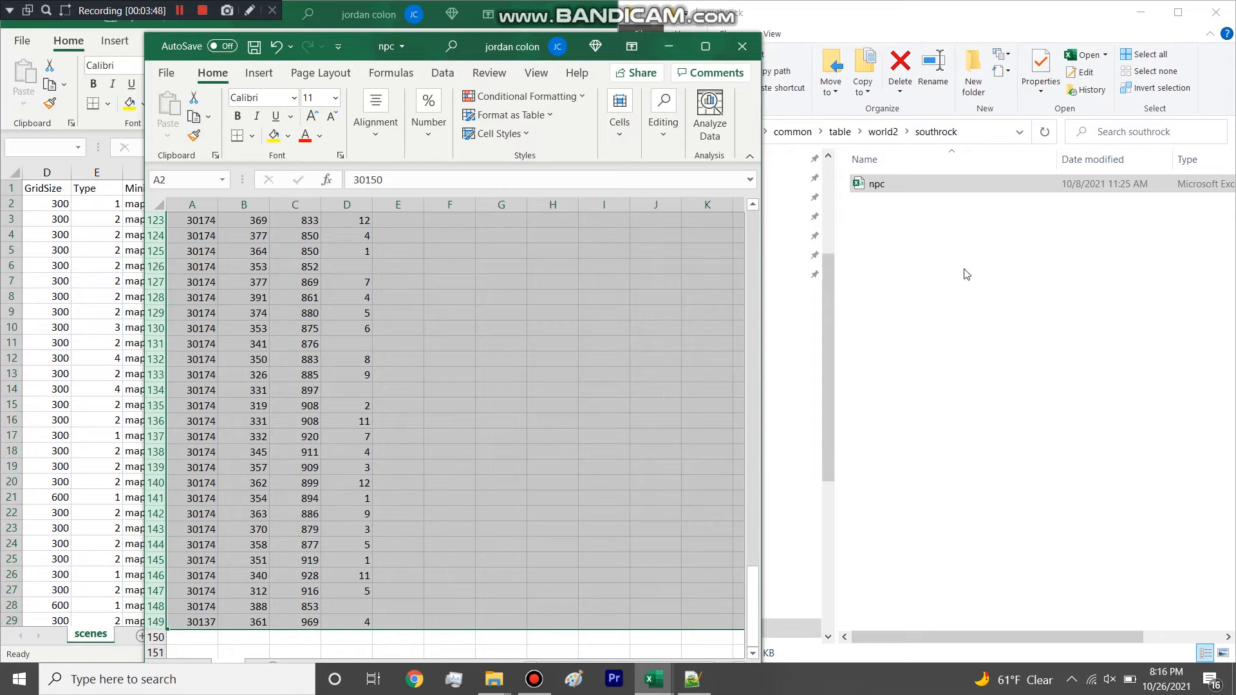
{"action": "scroll", "coordinate": [397, 316], "scroll_direction": "up", "scroll_amount": 20}
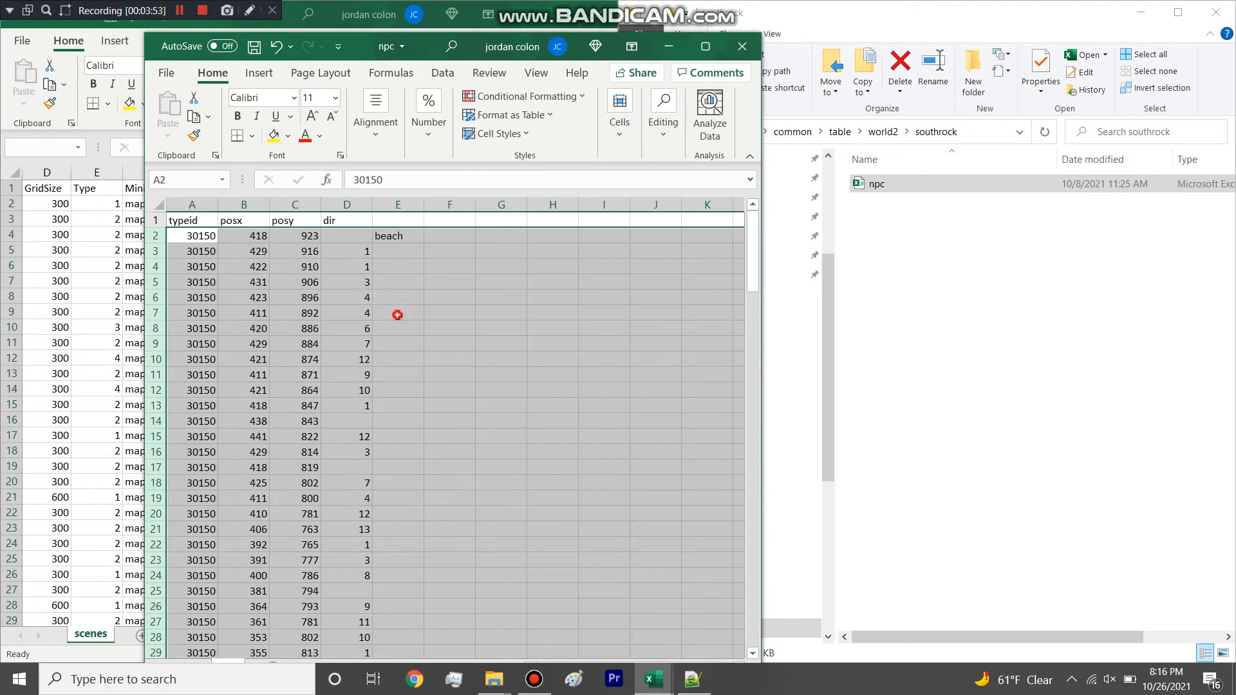
{"action": "left_click", "coordinate": [397, 315]}
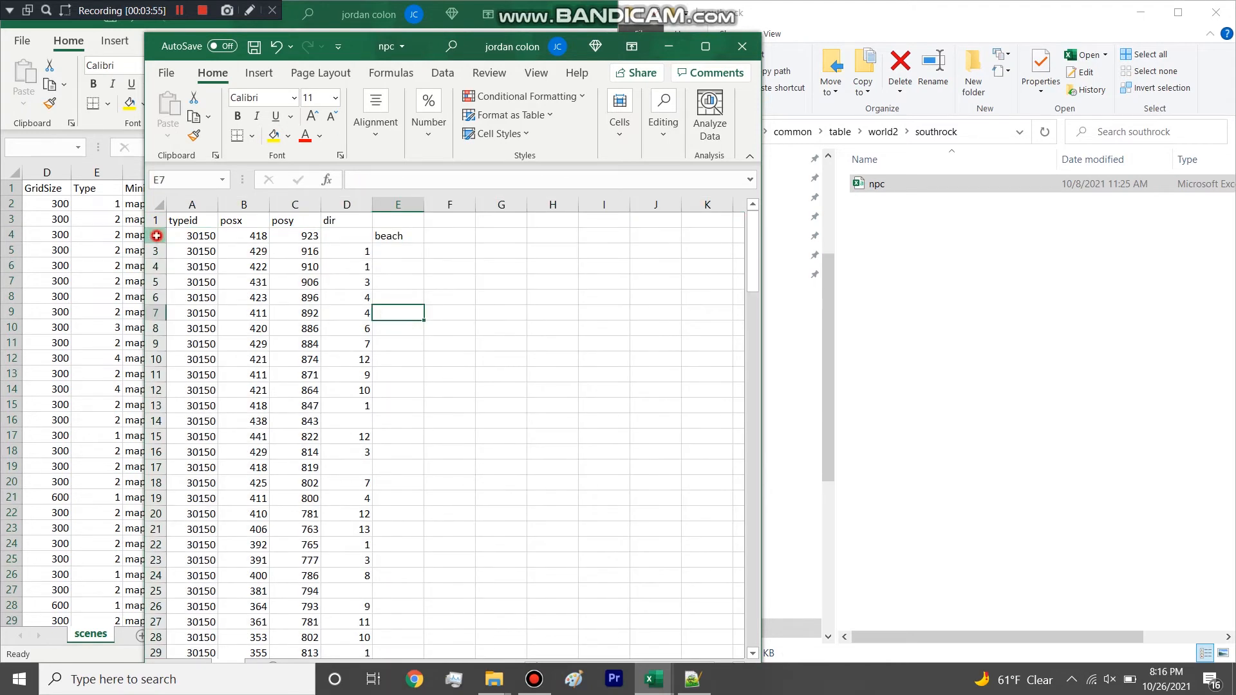
Highlight row 2 with its beach note, and close the southrock npc spreadsheet.
{"action": "left_click_drag", "start_coordinate": [156, 235], "coordinate": [156, 236]}
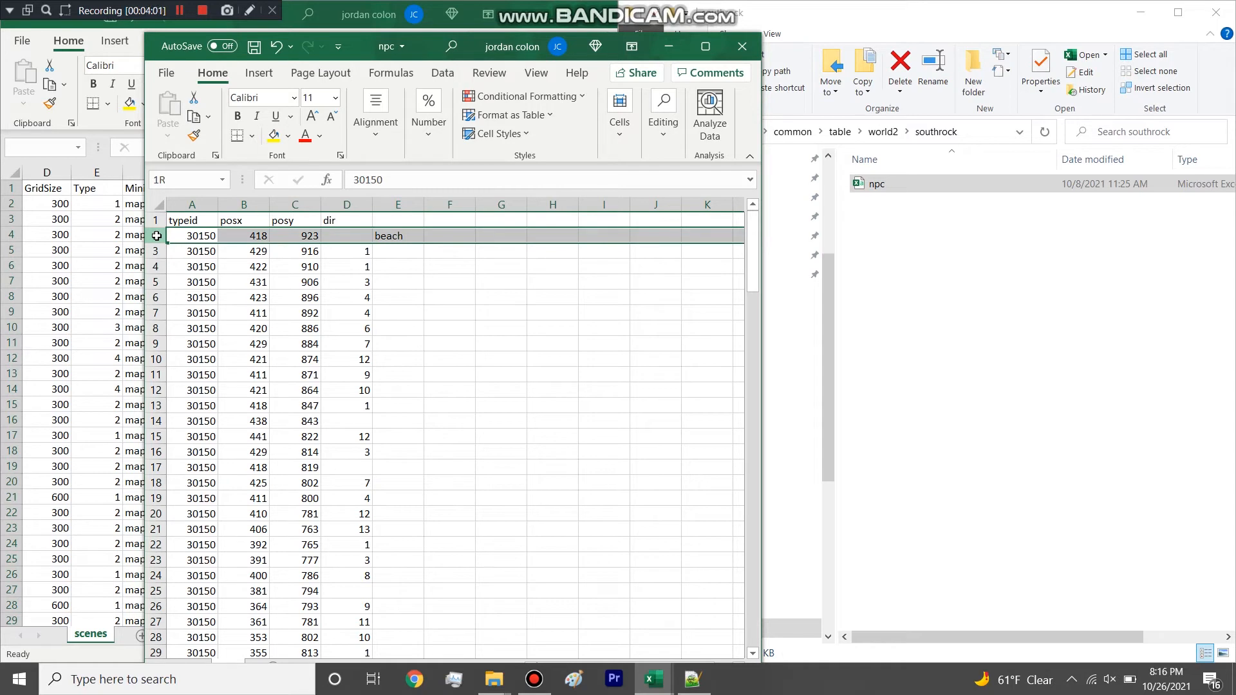
{"action": "left_click_drag", "start_coordinate": [158, 243], "coordinate": [406, 237]}
{"action": "left_click", "coordinate": [362, 263]}
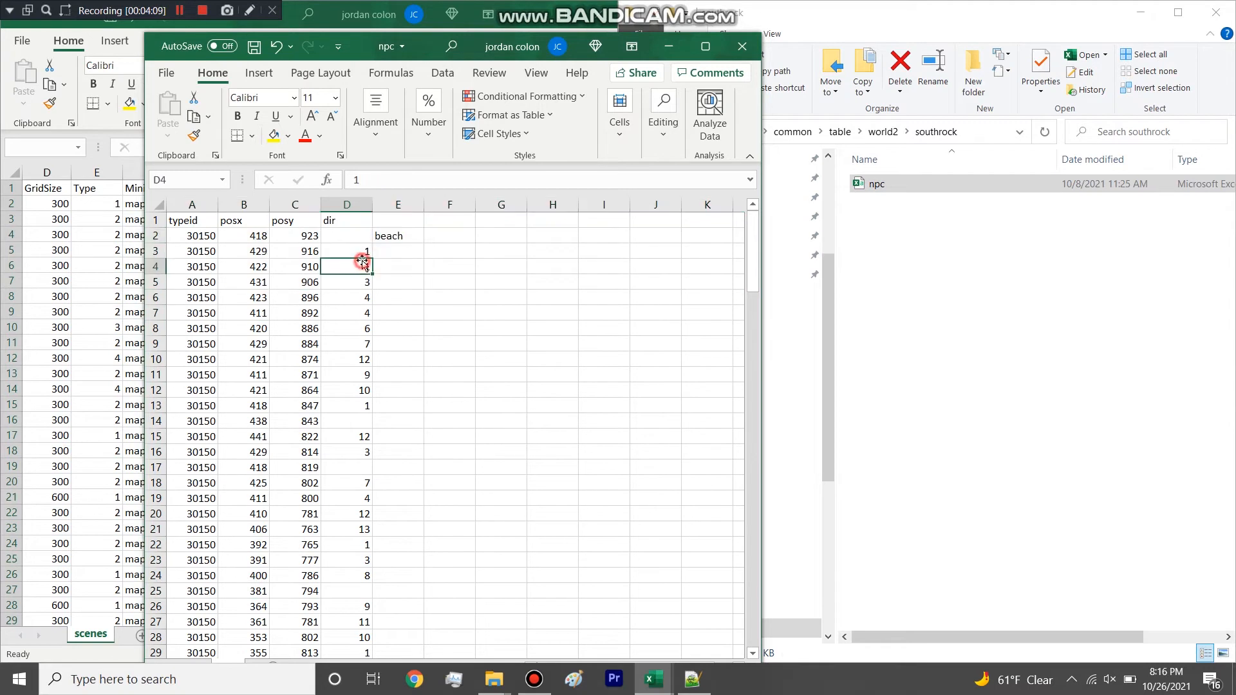
{"action": "left_click", "coordinate": [744, 47]}
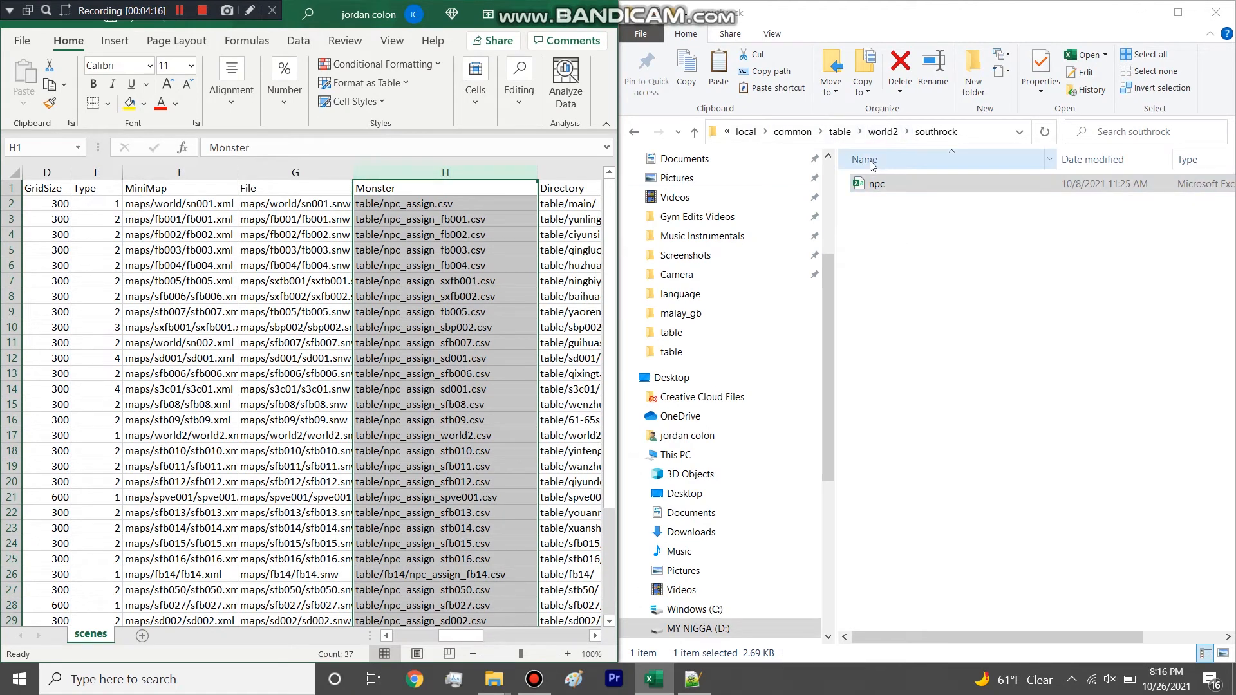
Return to the table folder through world2, and highlight the Directory column in the scenes spreadsheet.
{"action": "left_click", "coordinate": [885, 132]}
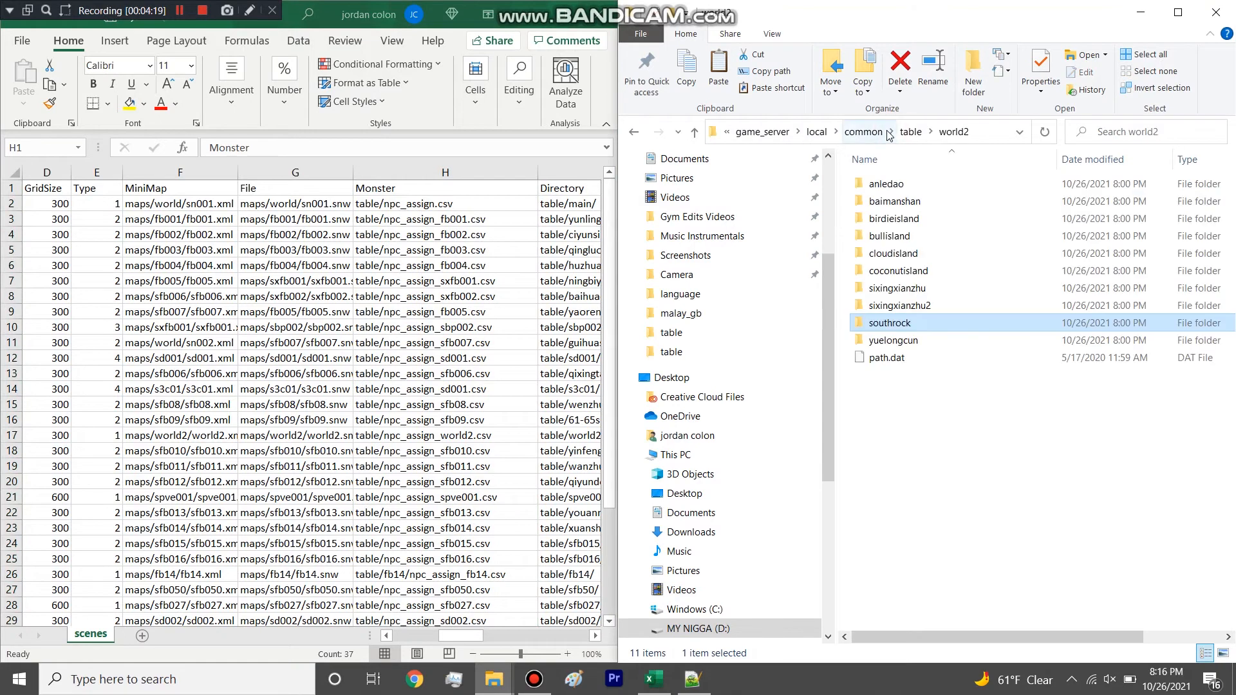
{"action": "left_click", "coordinate": [840, 131]}
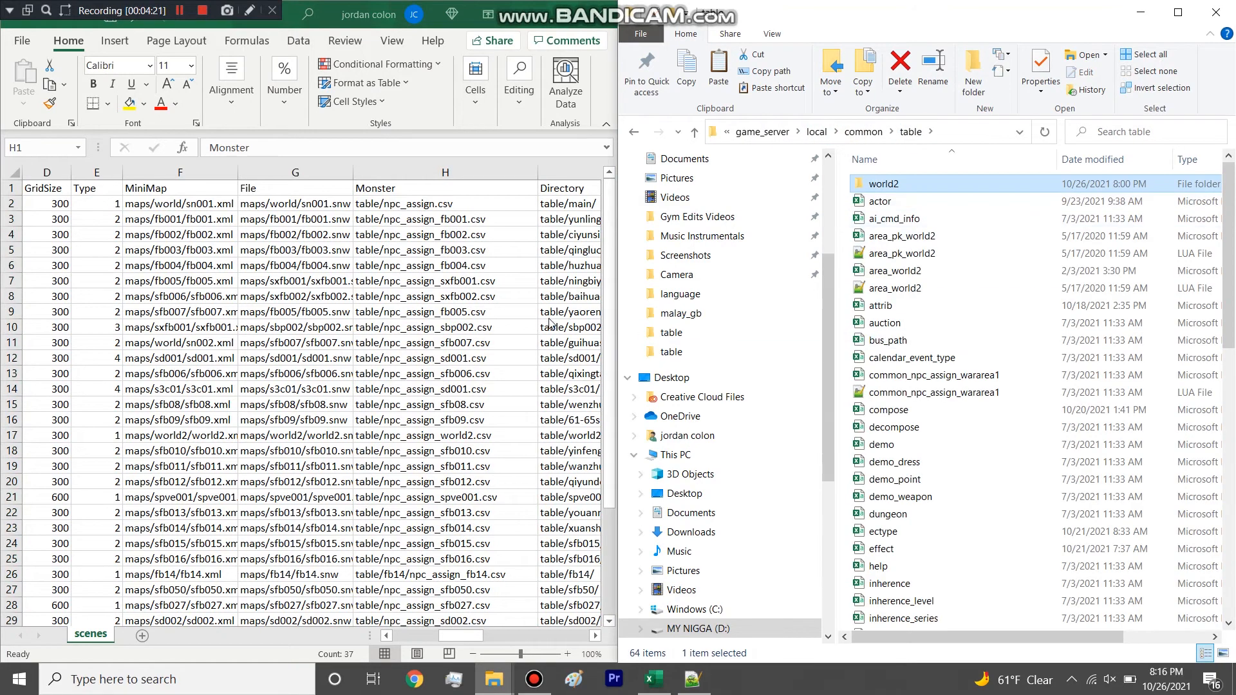
{"action": "left_click", "coordinate": [479, 336]}
{"action": "left_click_drag", "start_coordinate": [475, 636], "coordinate": [518, 635]}
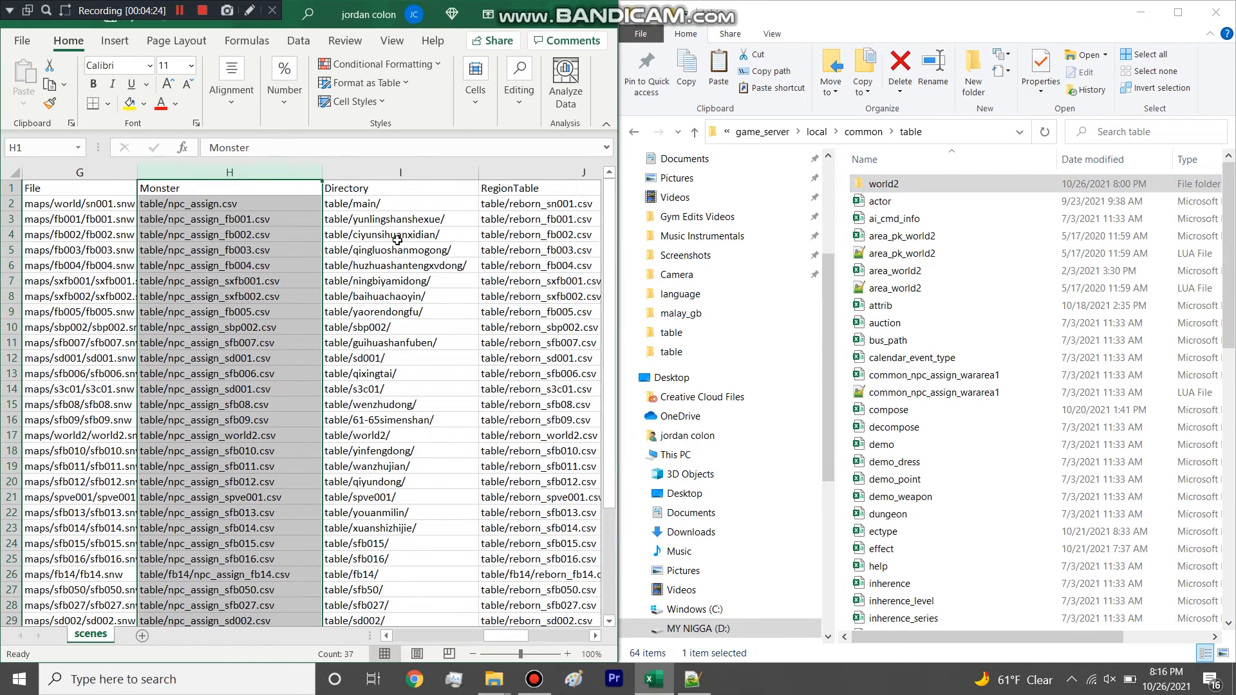
{"action": "left_click", "coordinate": [423, 178]}
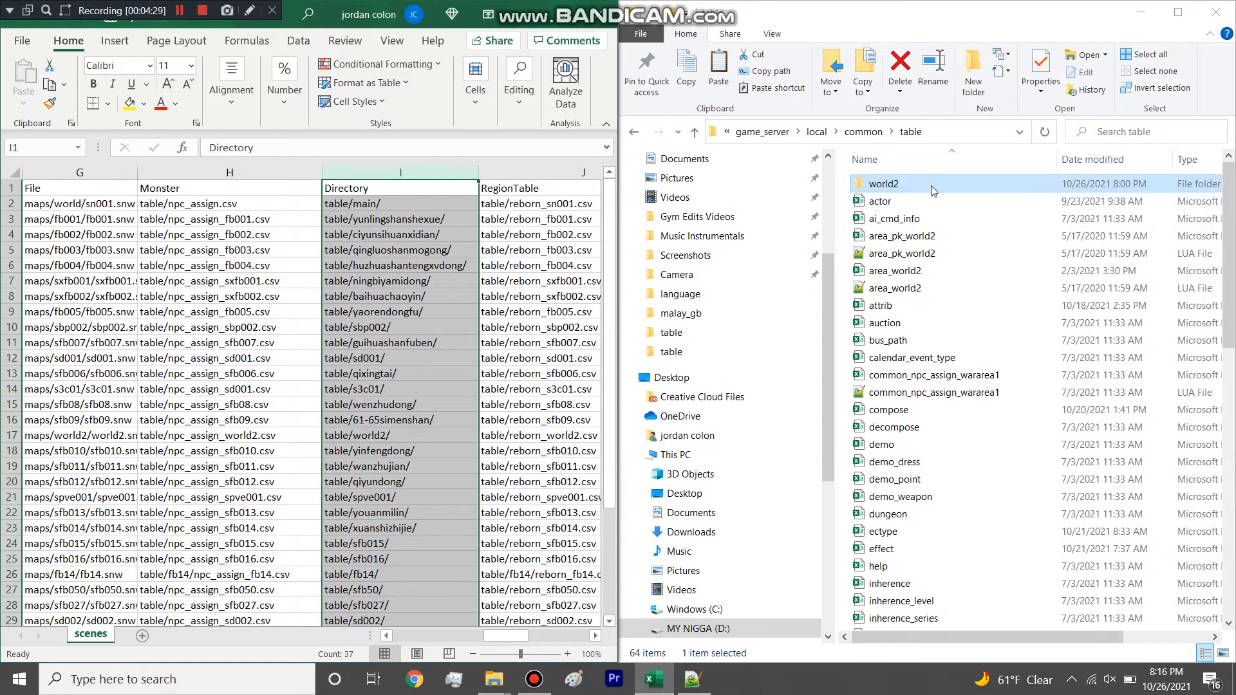
Highlight the RegionTable column in scenes, and open the reborn_world2 spreadsheet and LUA file from the table folder.
{"action": "left_click_drag", "start_coordinate": [505, 636], "coordinate": [538, 636]}
{"action": "left_click", "coordinate": [278, 171]}
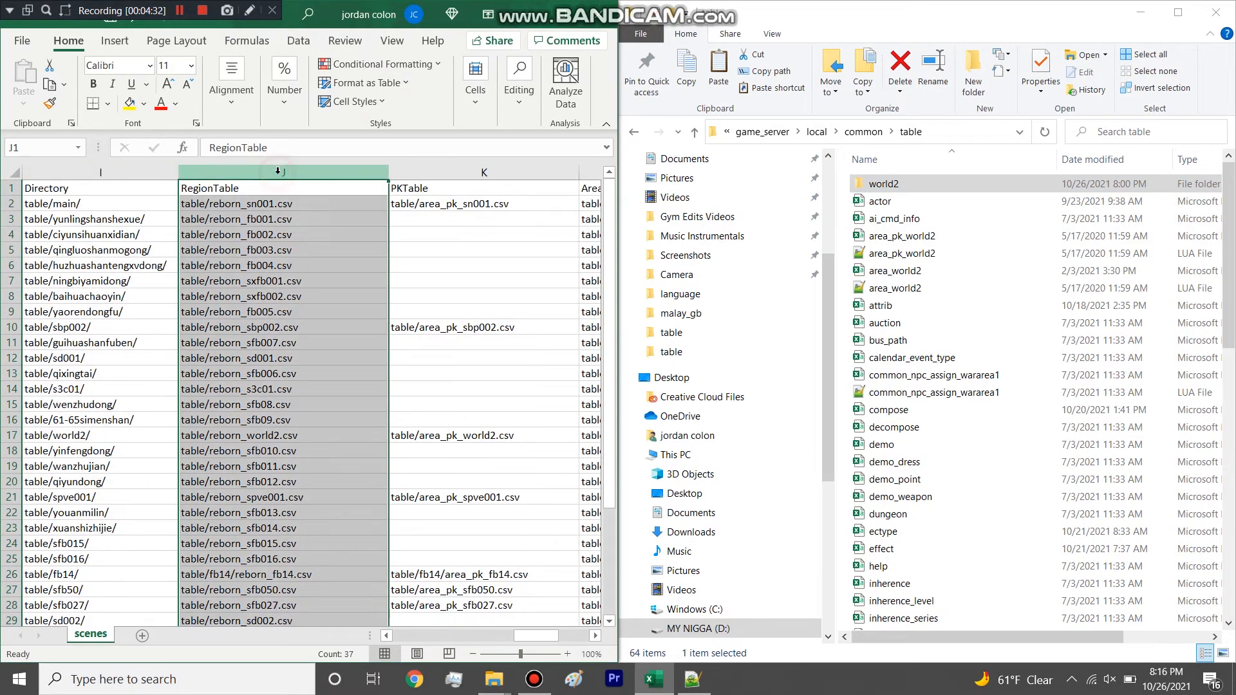
{"action": "scroll", "coordinate": [1046, 318], "scroll_direction": "down", "scroll_amount": 1}
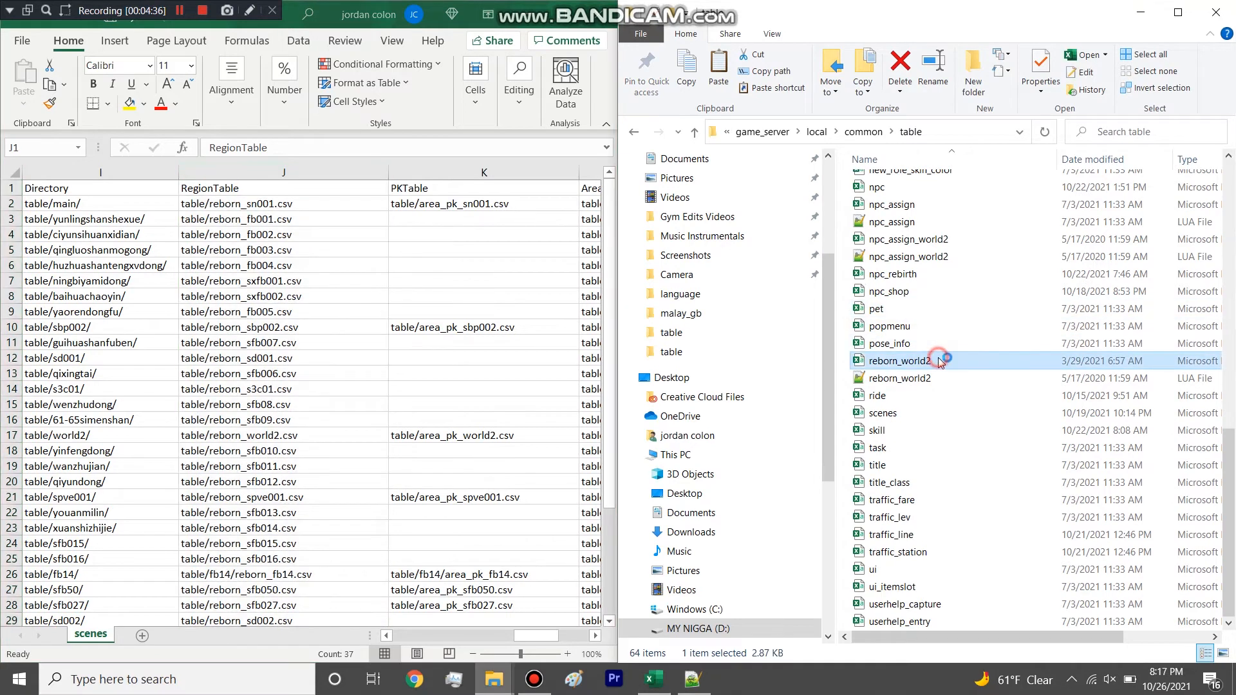
{"action": "double_click", "coordinate": [939, 377]}
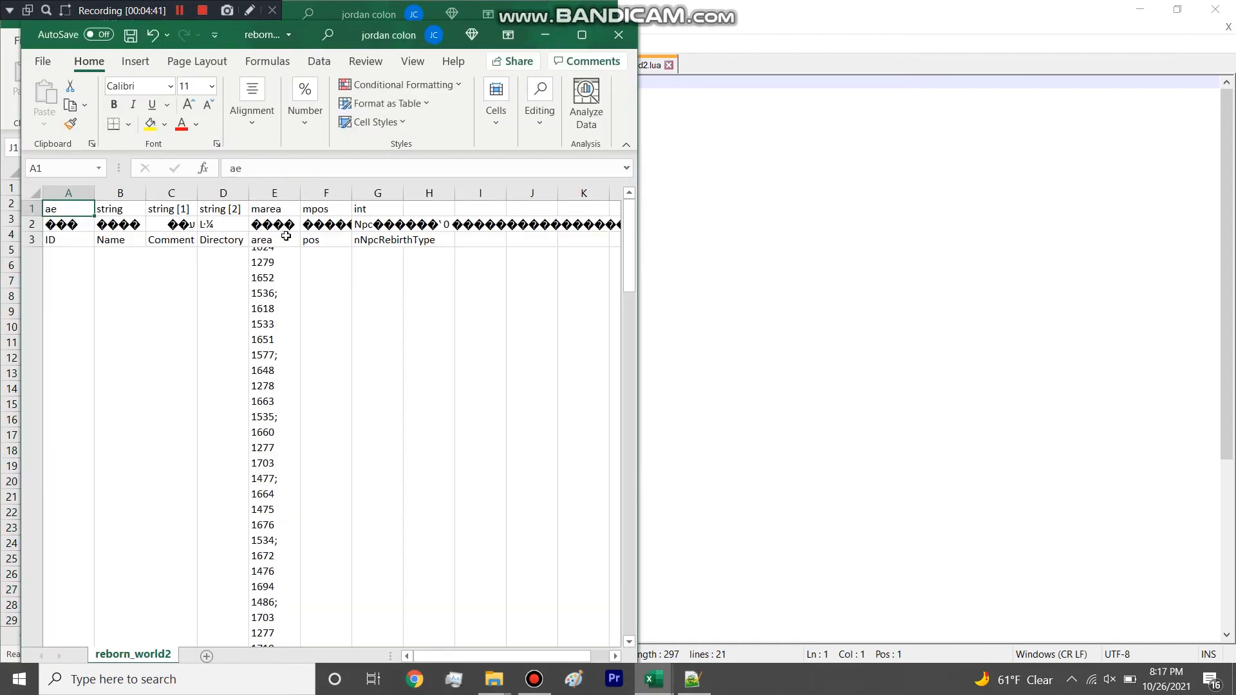
Maximize the reborn_world2 spreadsheet and highlight the area coordinates in cell E4.
{"action": "left_click", "coordinate": [583, 33]}
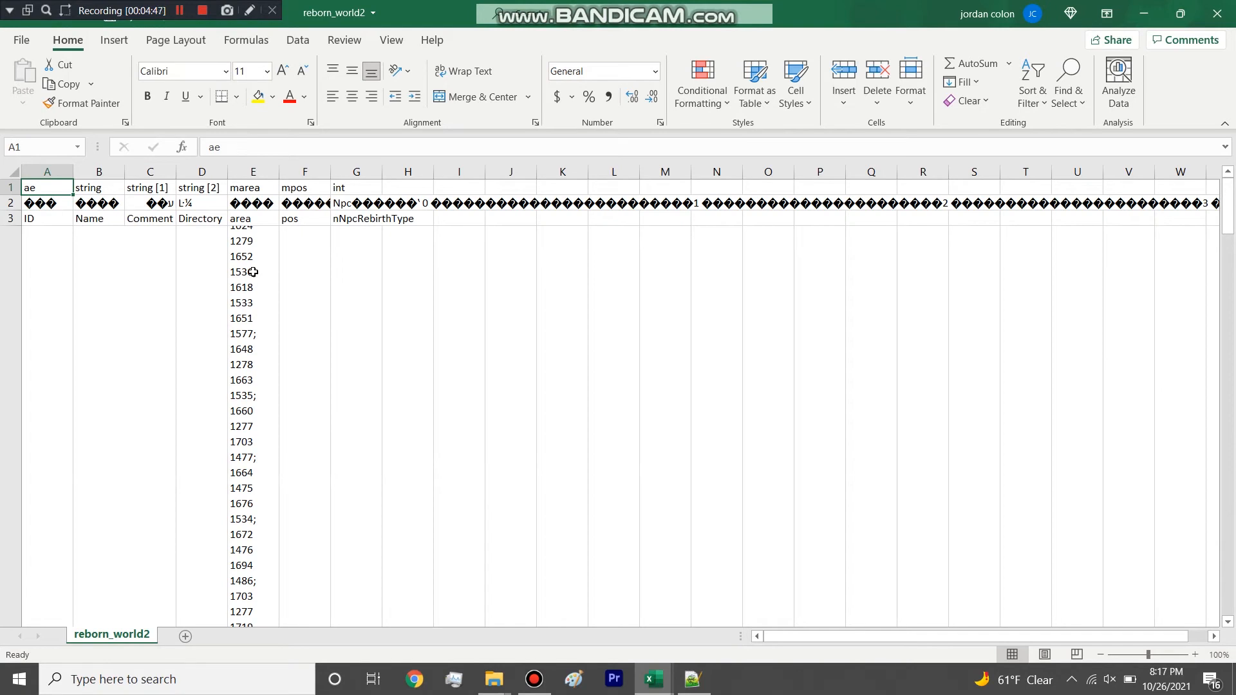
{"action": "left_click", "coordinate": [253, 272]}
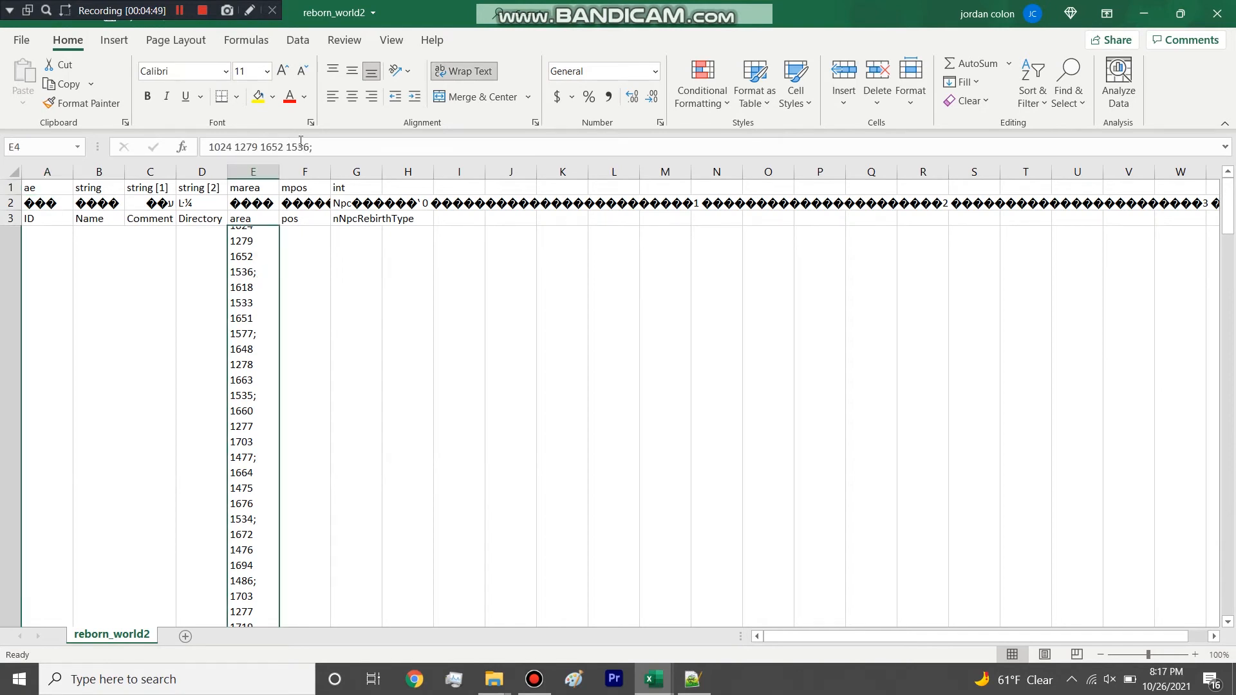
{"action": "left_click_drag", "start_coordinate": [307, 145], "coordinate": [208, 146]}
{"action": "left_click", "coordinate": [262, 238]}
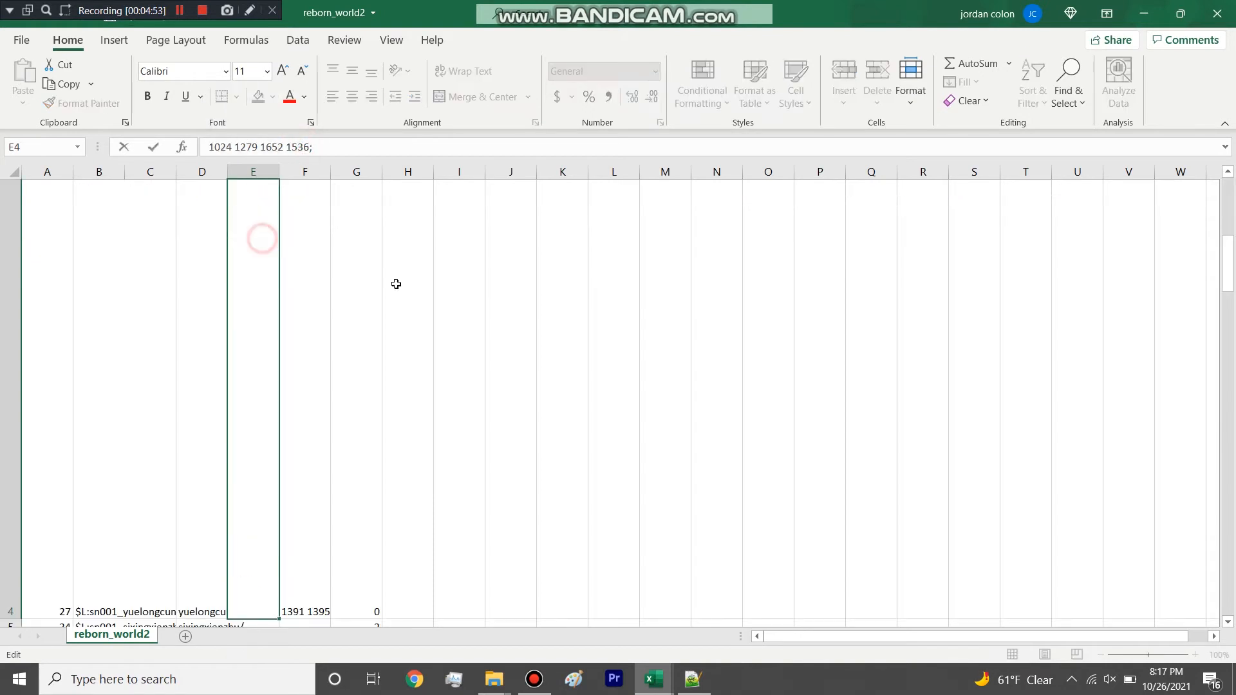
Look through the remaining region rows of reborn_world2, and close the spreadsheet without saving changes.
{"action": "scroll", "coordinate": [396, 283], "scroll_direction": "down", "scroll_amount": 5}
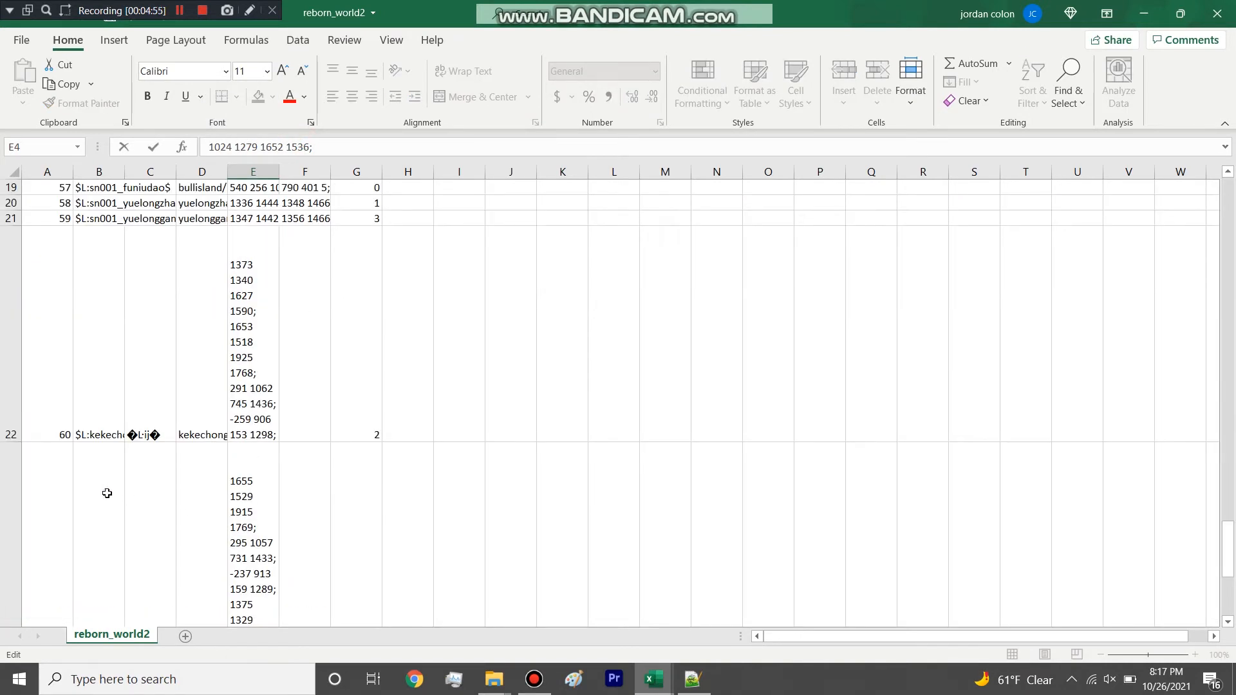
{"action": "left_click", "coordinate": [1217, 12]}
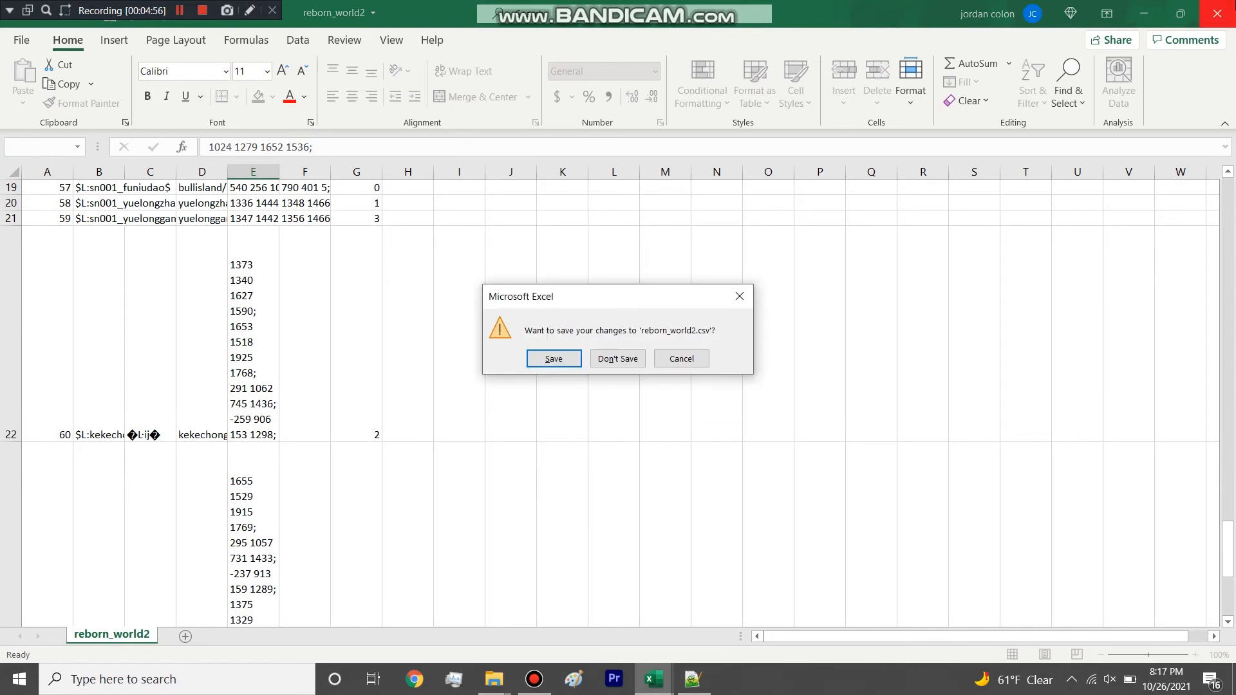
{"action": "left_click", "coordinate": [607, 364]}
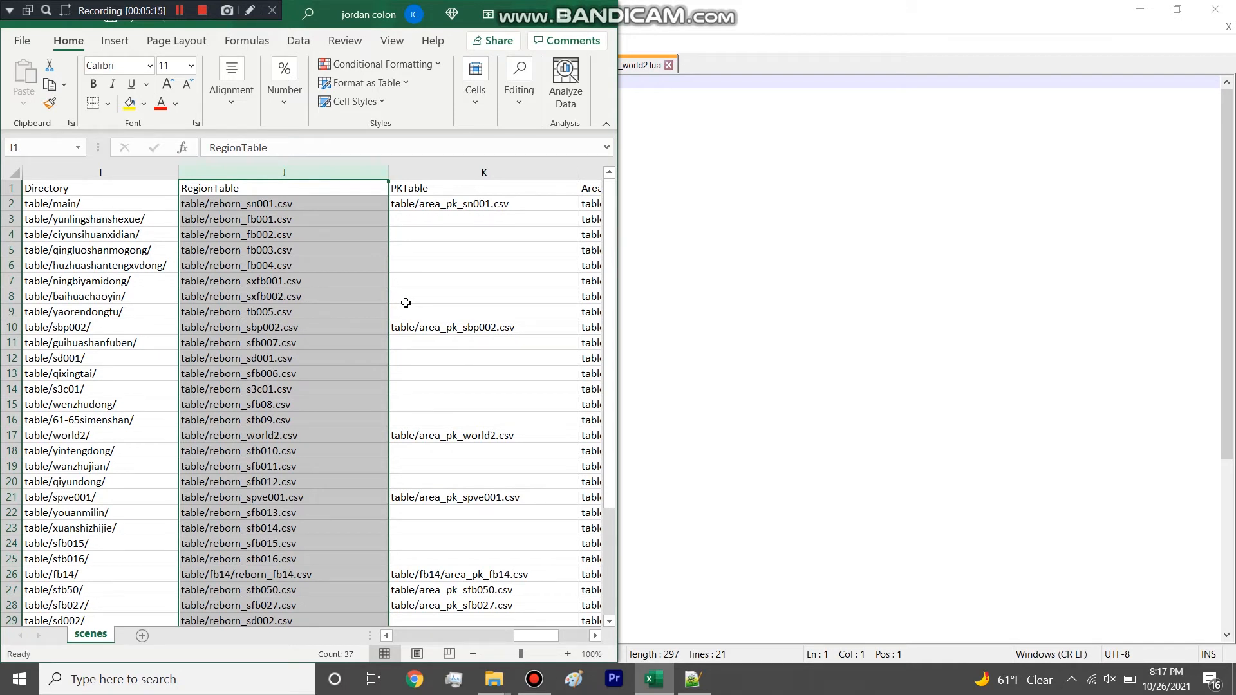
Highlight the yunlingshanshexue and ciyunsihuanxidian paths in scenes, and the whole Directory column.
{"action": "left_click", "coordinate": [161, 213]}
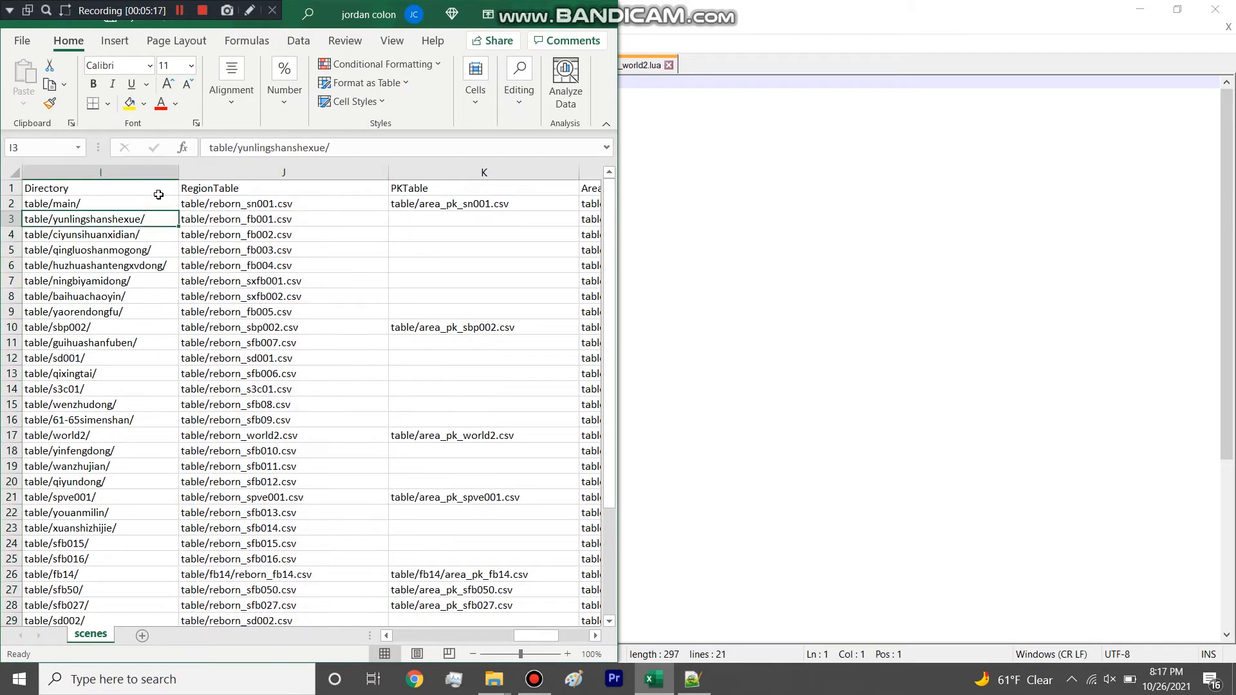
{"action": "left_click", "coordinate": [135, 233]}
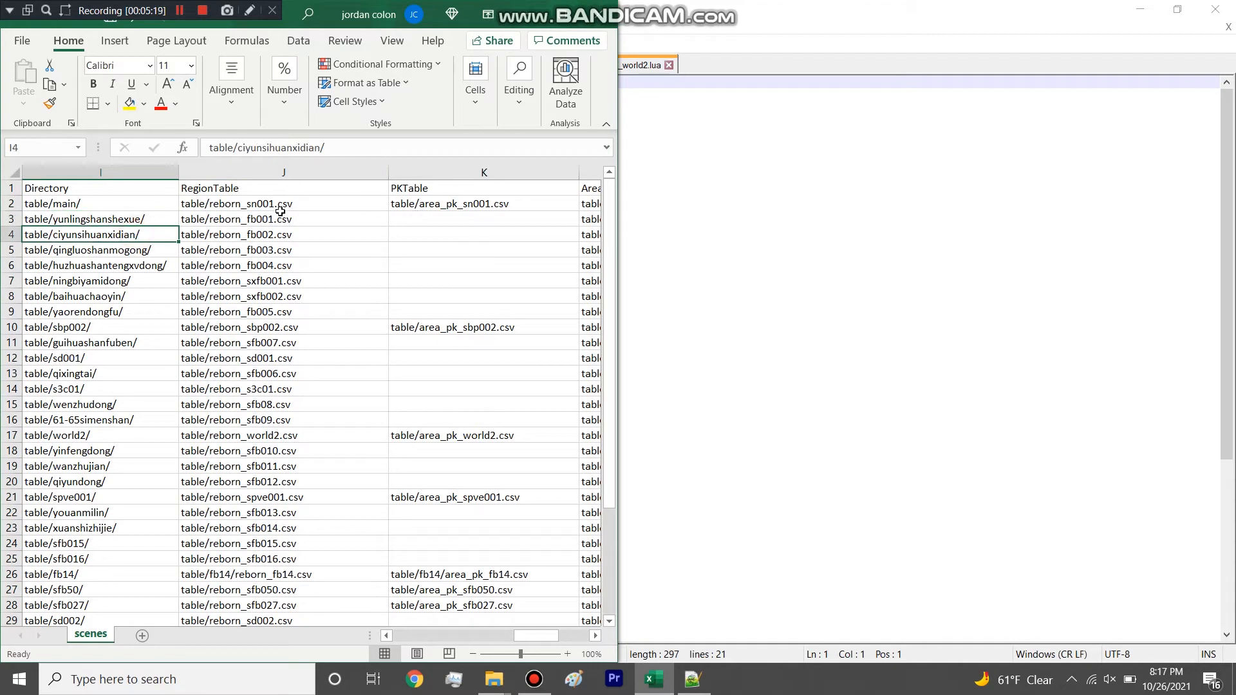
{"action": "left_click", "coordinate": [139, 172]}
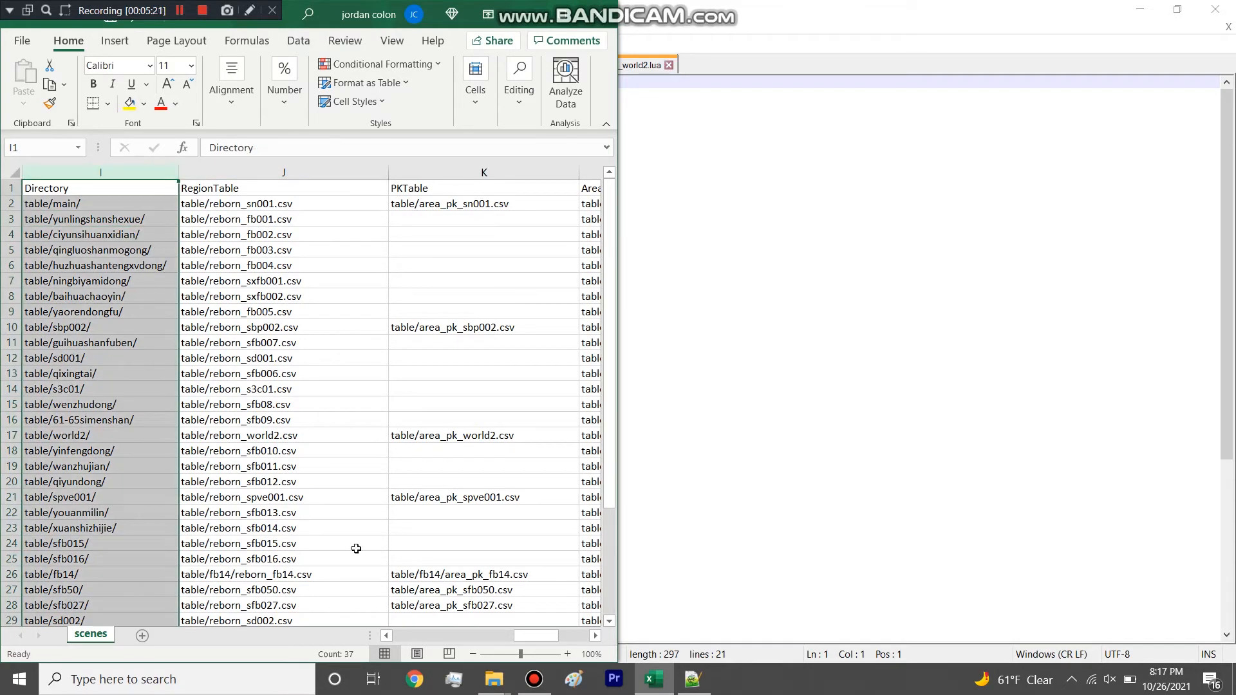
Open the area_pk_world2 spreadsheet and LUA file that the PKTable column of scenes refers to.
{"action": "mouse_move", "coordinate": [536, 636]}
{"action": "left_mouse_down"}
{"action": "mouse_move", "coordinate": [565, 636]}
{"action": "mouse_move", "coordinate": [553, 636]}
{"action": "left_mouse_up"}
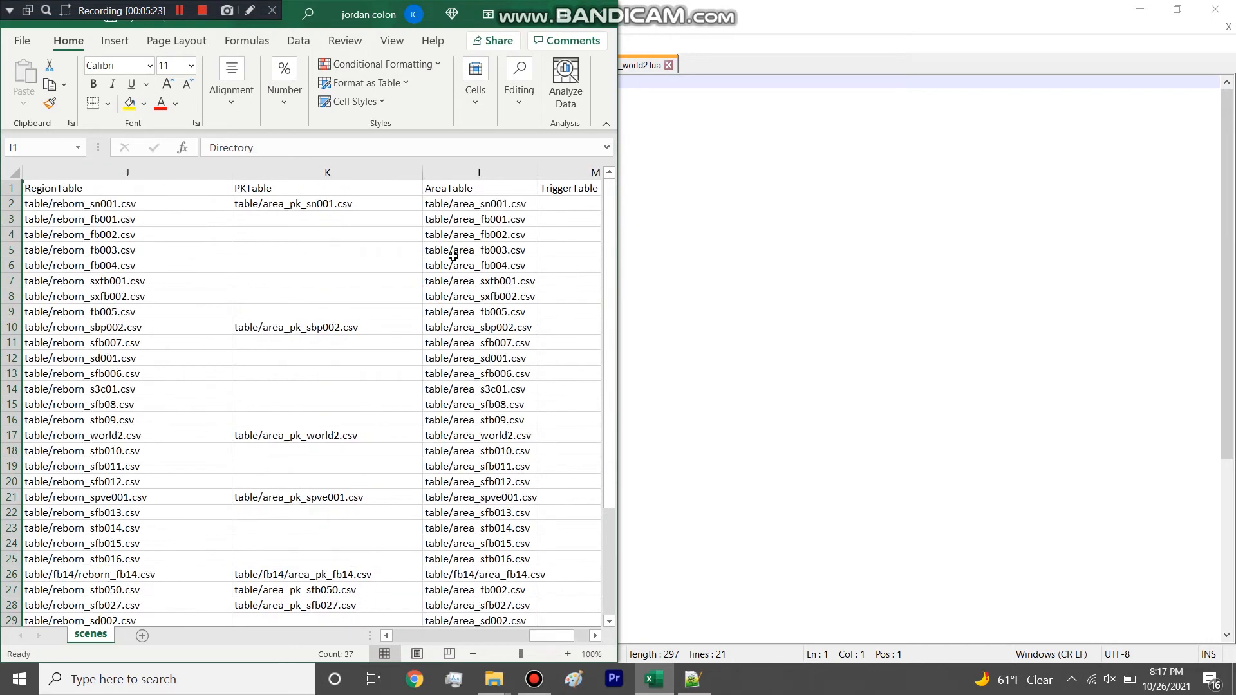
{"action": "left_click", "coordinate": [1138, 14]}
{"action": "scroll", "coordinate": [943, 354], "scroll_direction": "up", "scroll_amount": 10}
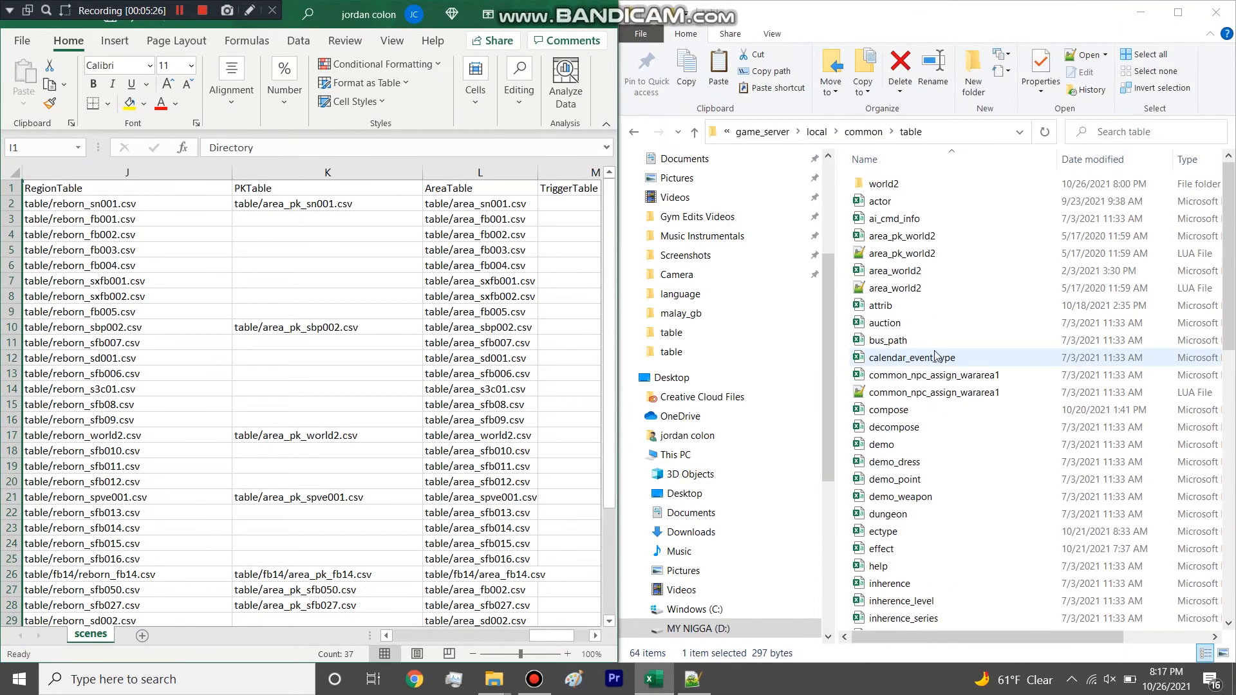
{"action": "mouse_move", "coordinate": [549, 636]}
{"action": "left_mouse_down"}
{"action": "mouse_move", "coordinate": [570, 636]}
{"action": "mouse_move", "coordinate": [559, 634]}
{"action": "left_mouse_up"}
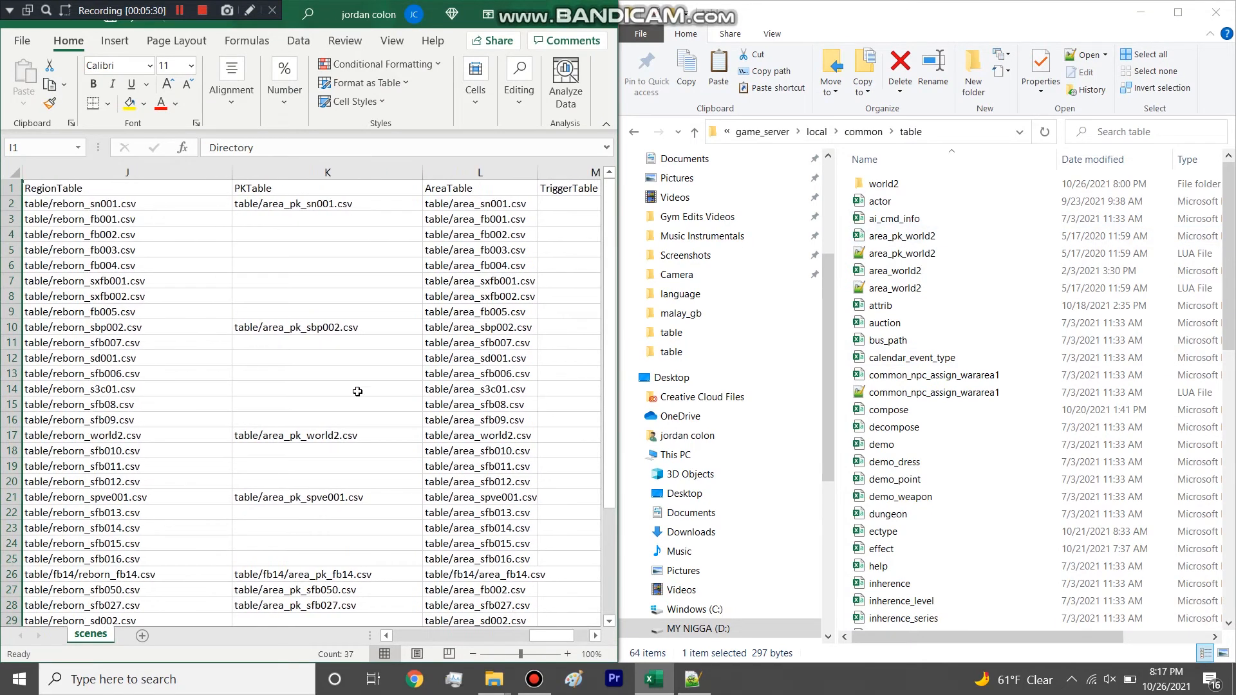
{"action": "left_click_drag", "start_coordinate": [850, 235], "coordinate": [865, 252]}
{"action": "right_click", "coordinate": [869, 252]}
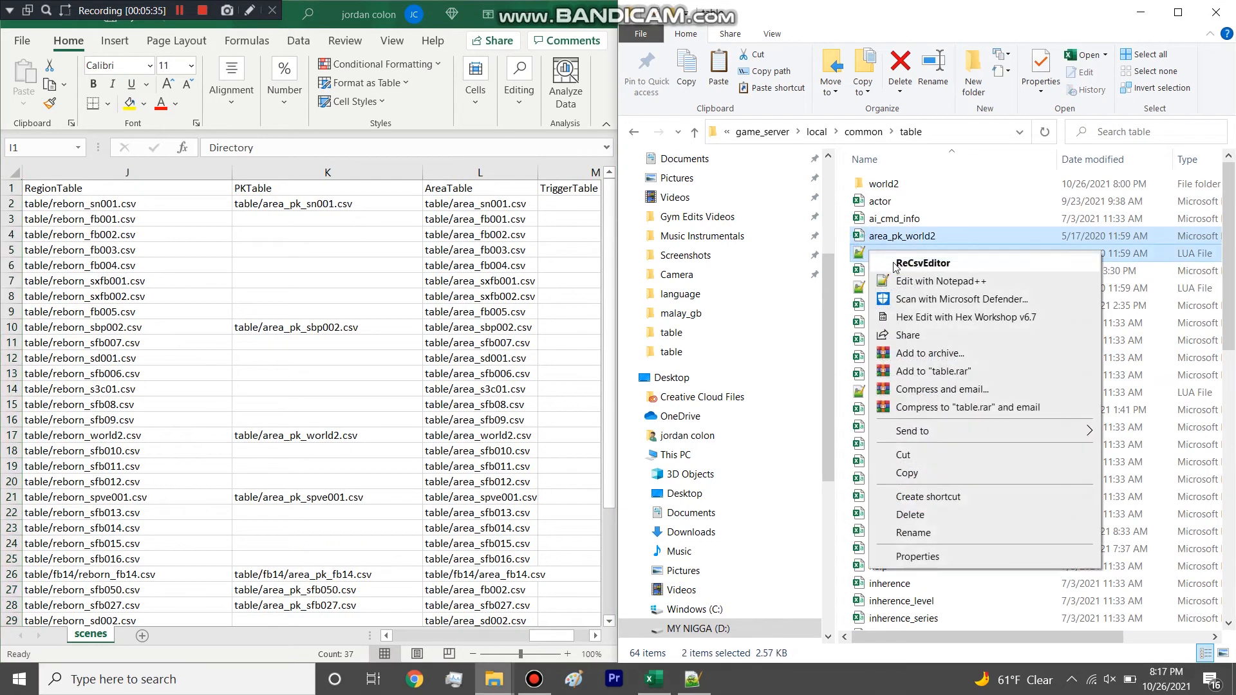
{"action": "left_click", "coordinate": [838, 250]}
{"action": "left_click", "coordinate": [890, 237]}
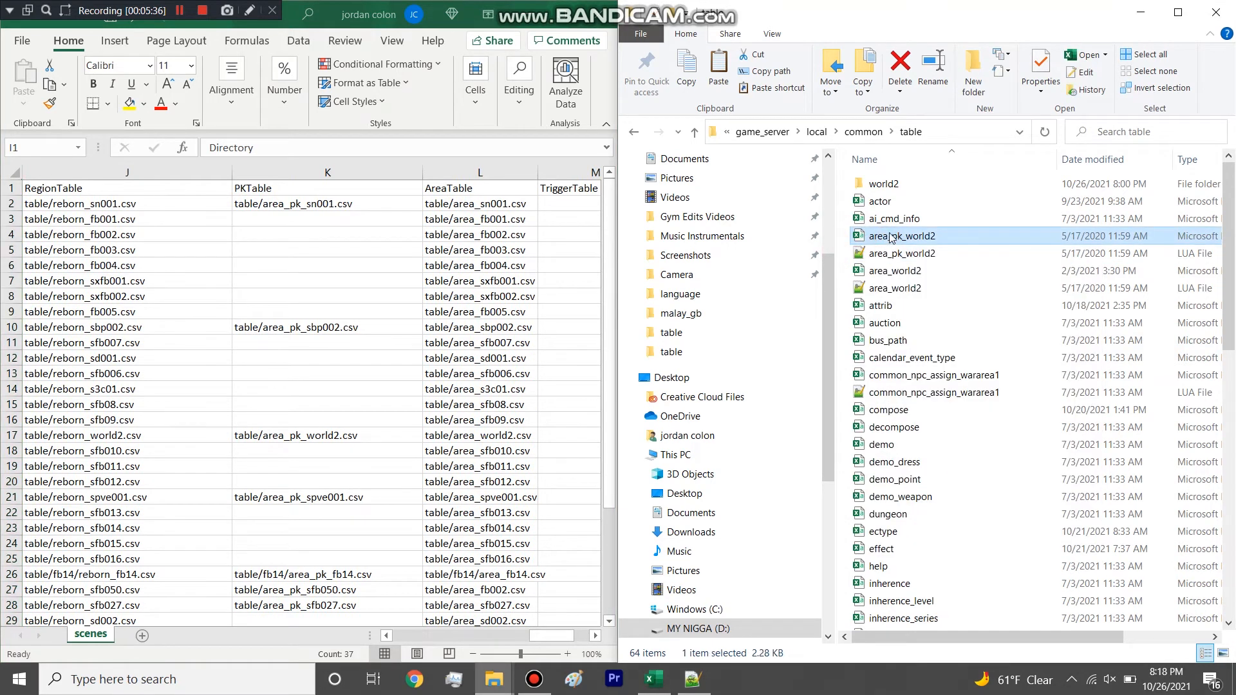
{"action": "double_click", "coordinate": [895, 253]}
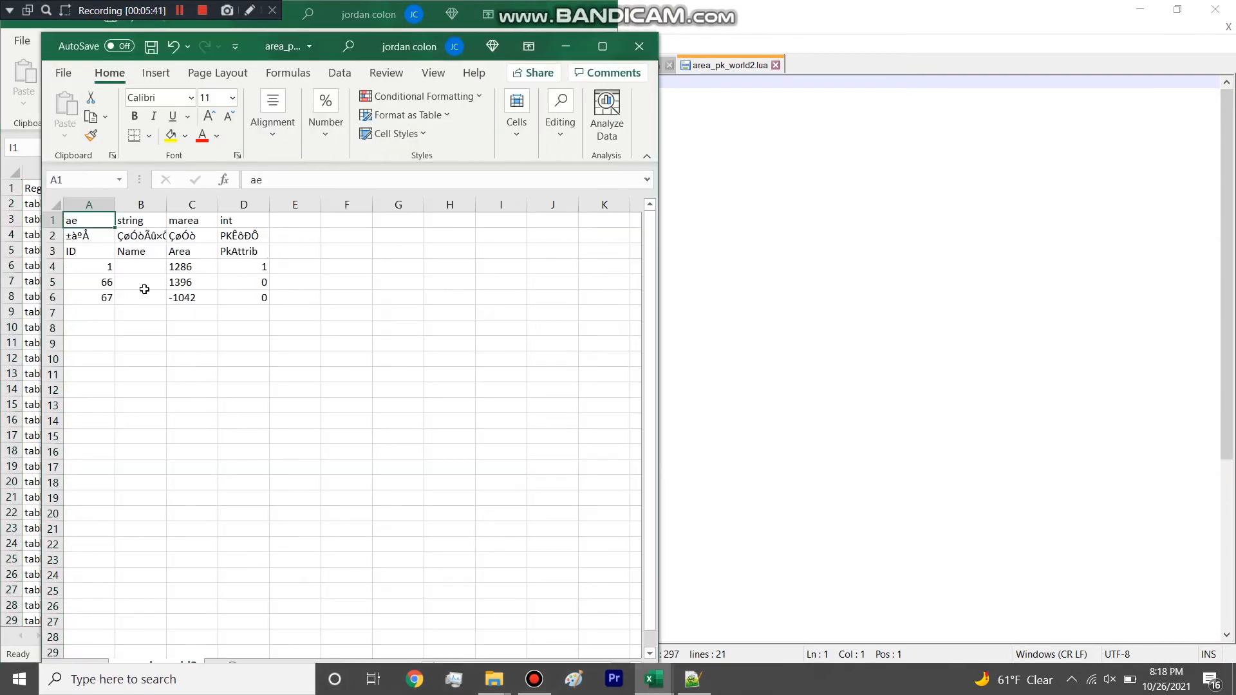
Highlight the Area coordinates and PkAttrib values in area_pk_world2, and close the spreadsheet and the LUA editor.
{"action": "left_click_drag", "start_coordinate": [191, 269], "coordinate": [190, 297]}
{"action": "left_click", "coordinate": [242, 266]}
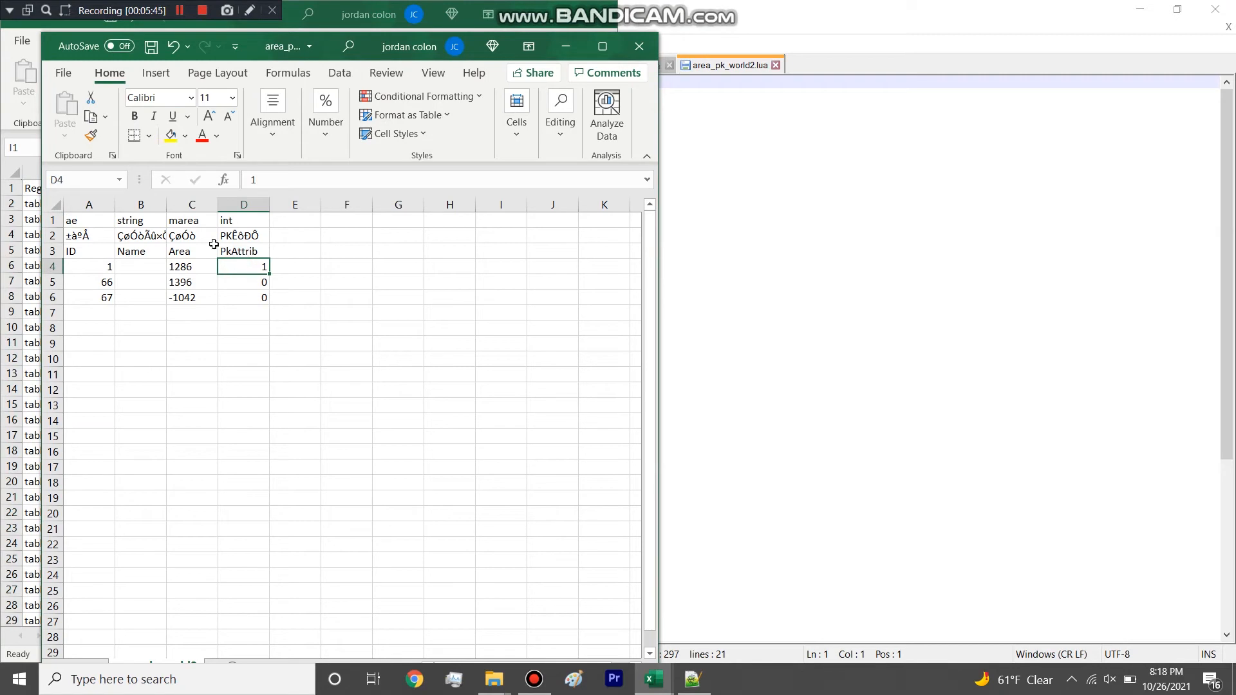
{"action": "left_click", "coordinate": [194, 262]}
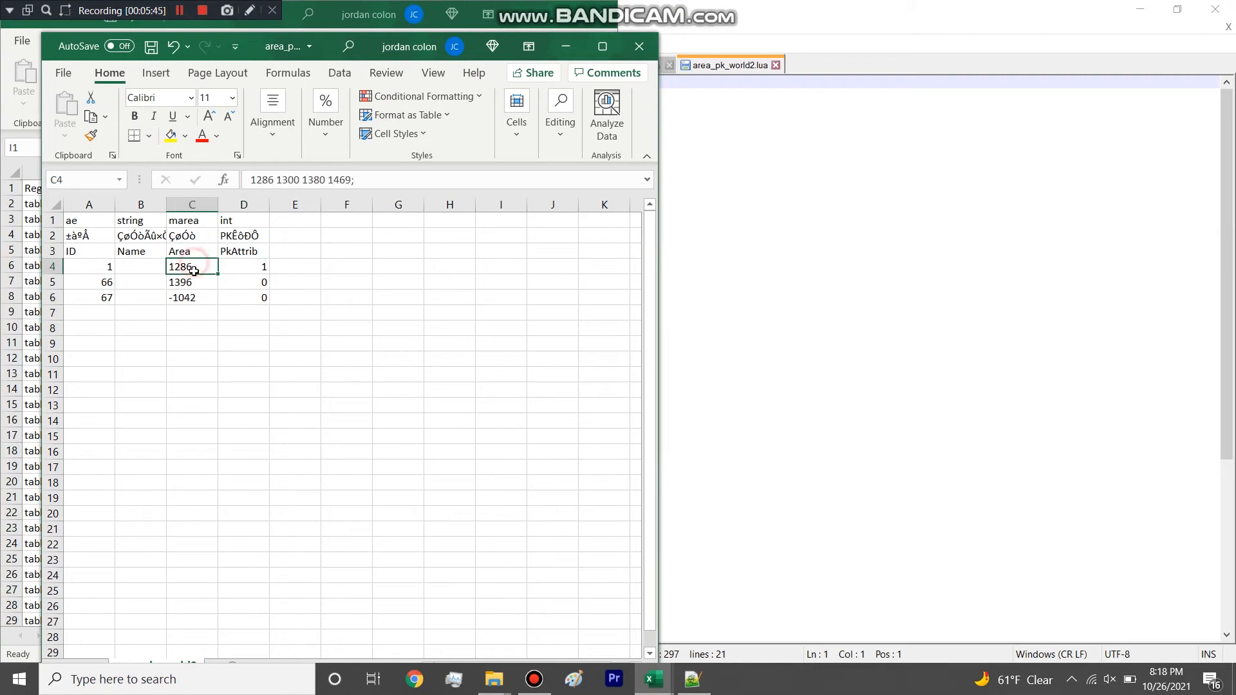
{"action": "left_click", "coordinate": [351, 190]}
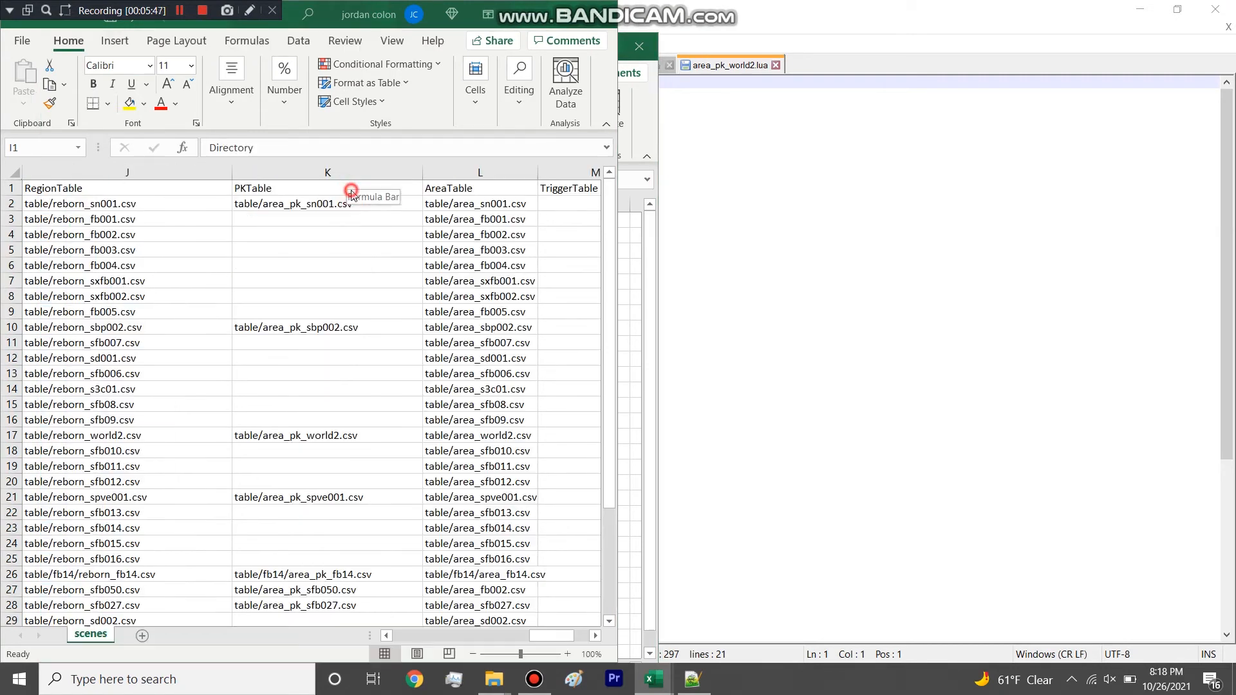
{"action": "left_click", "coordinate": [635, 267]}
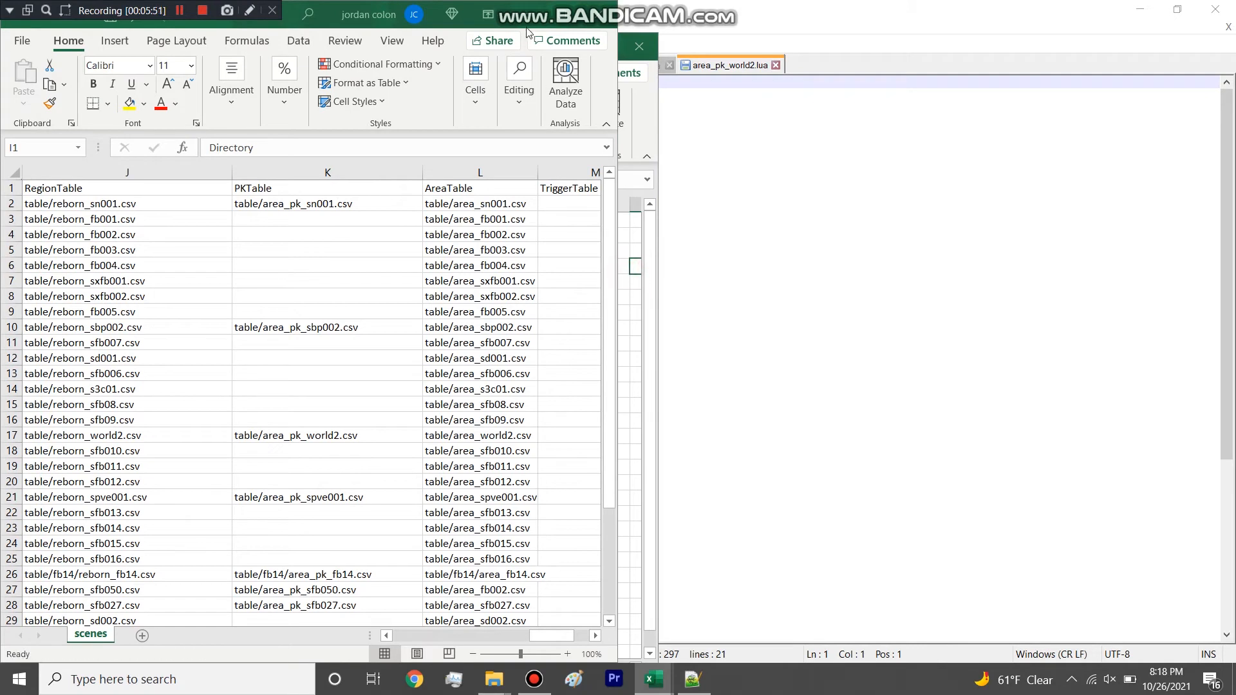
{"action": "left_click", "coordinate": [251, 266]}
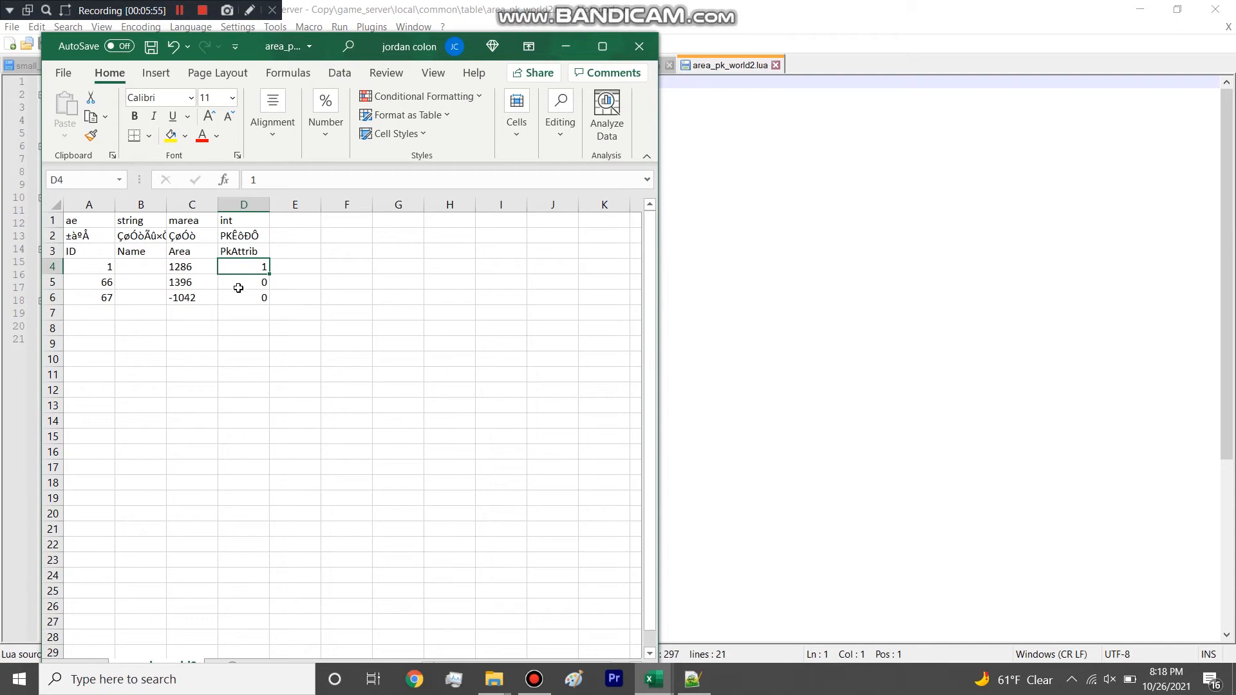
{"action": "left_click_drag", "start_coordinate": [240, 284], "coordinate": [97, 296]}
{"action": "left_click", "coordinate": [638, 48]}
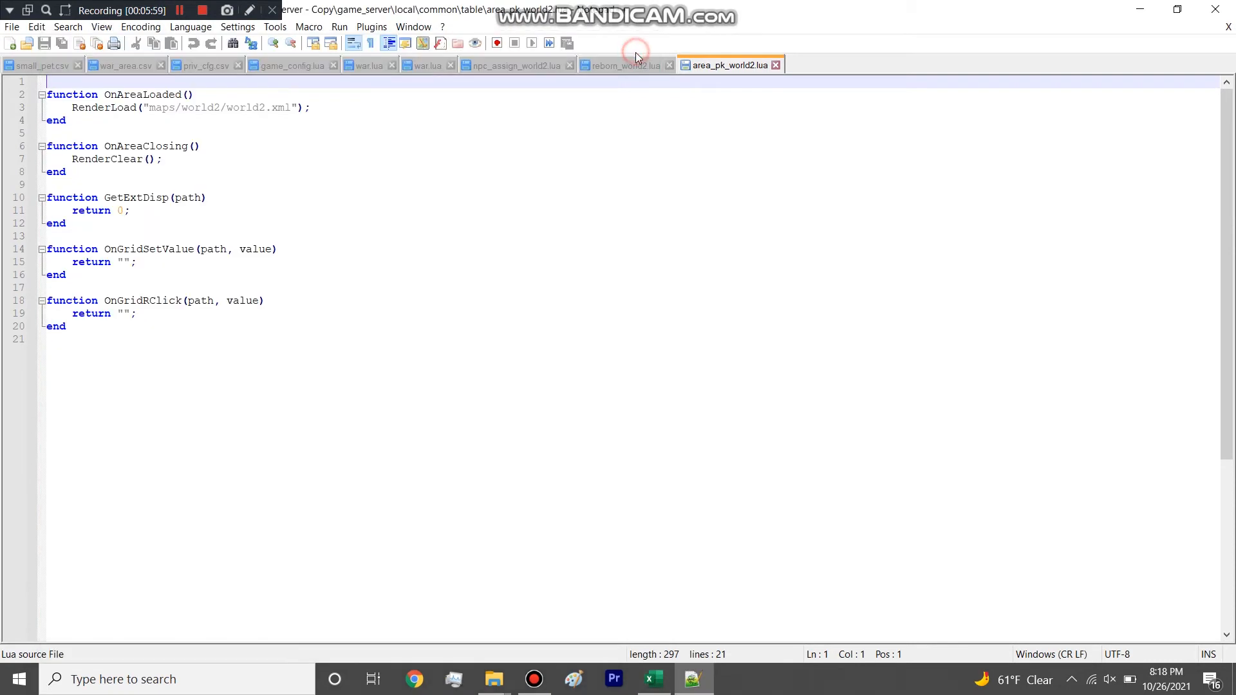
{"action": "left_click", "coordinate": [1215, 9]}
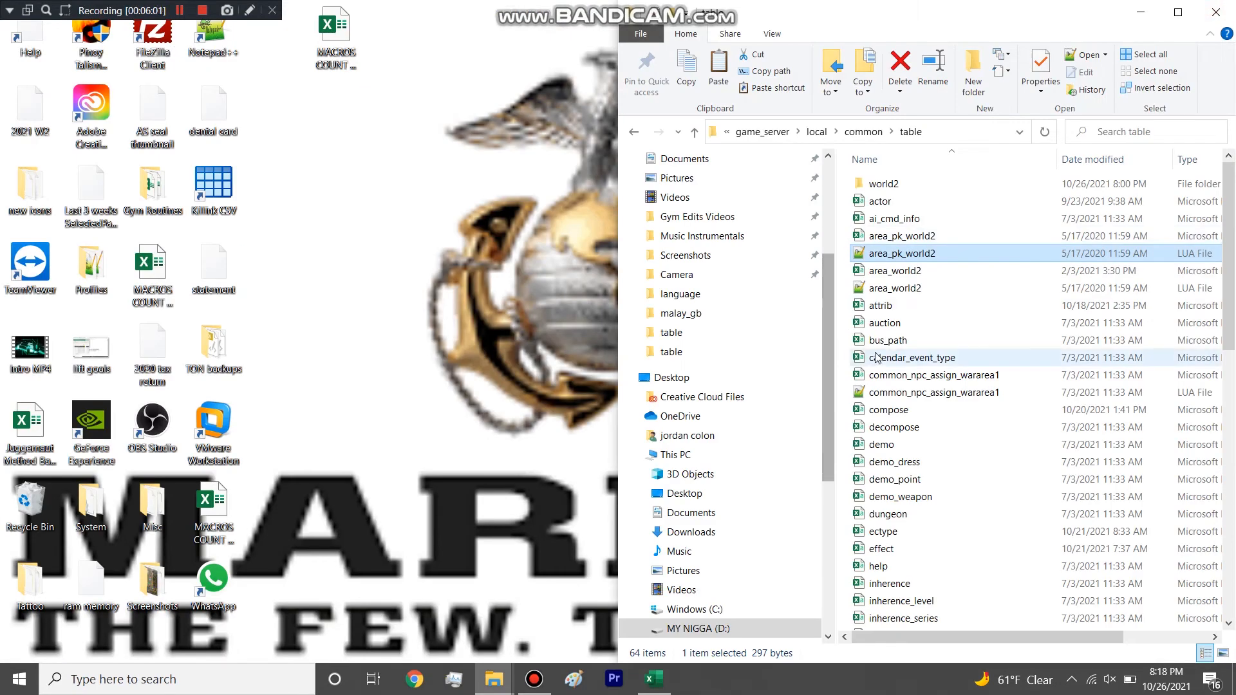
Highlight the AreaTable column in scenes, and open the area_world2 spreadsheet from the table folder.
{"action": "left_click", "coordinate": [654, 679]}
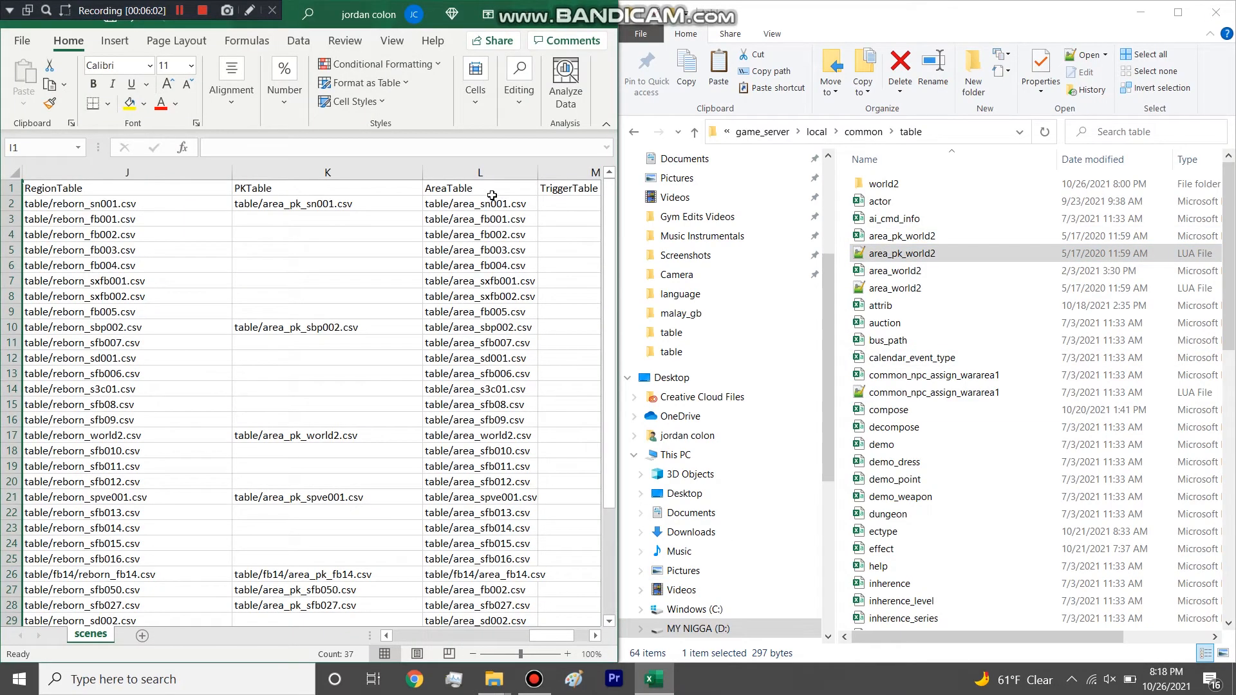
{"action": "left_click", "coordinate": [494, 174]}
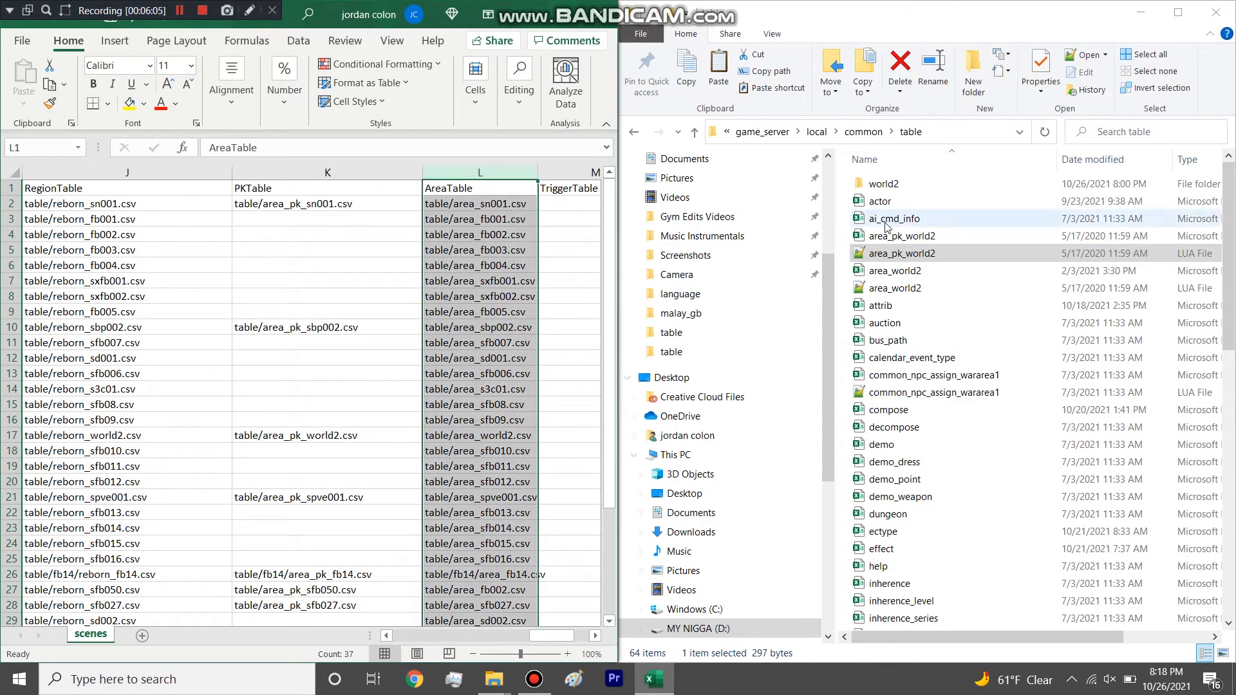
{"action": "left_click", "coordinate": [899, 274]}
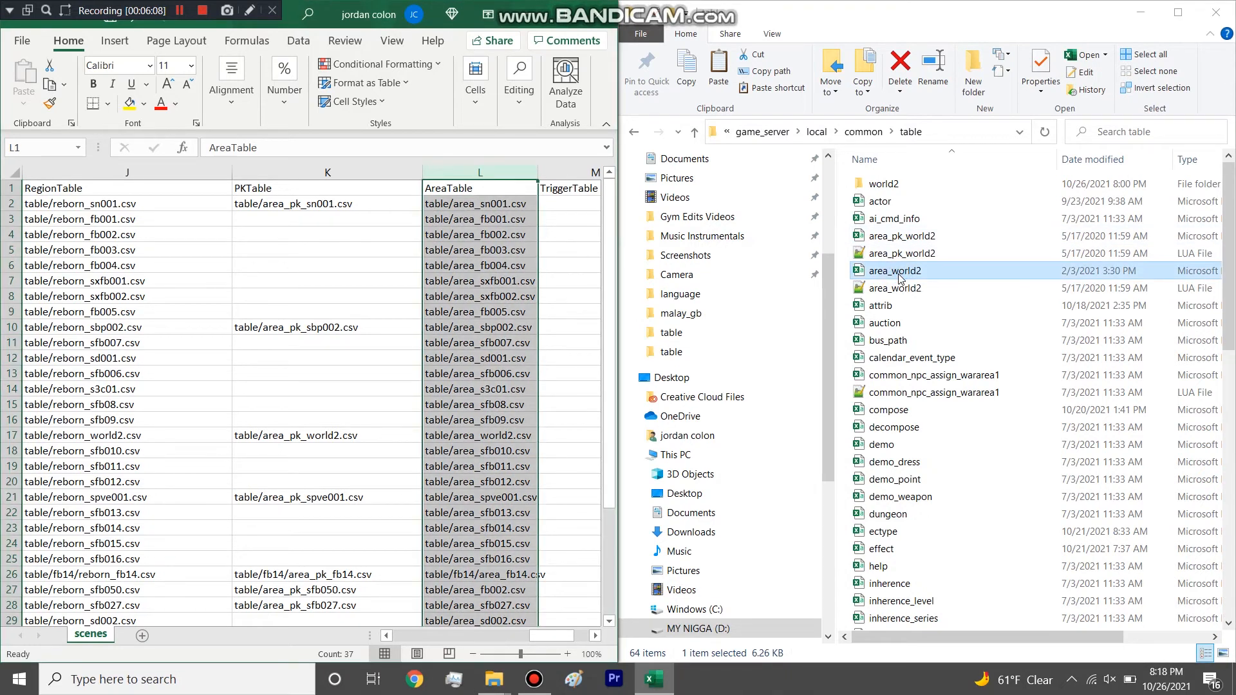
{"action": "double_click", "coordinate": [899, 276]}
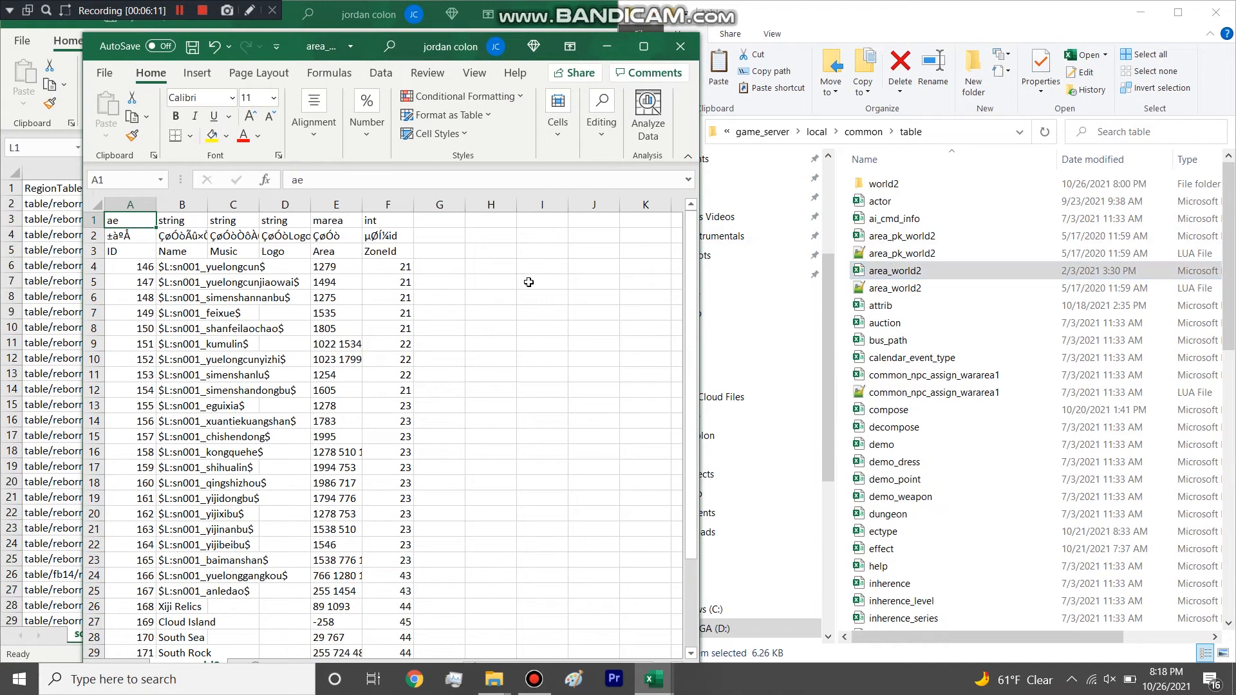
Highlight the area definition rows of area_world2 from row 4 down, and close the spreadsheet.
{"action": "left_click_drag", "start_coordinate": [94, 267], "coordinate": [165, 307]}
{"action": "left_click_drag", "start_coordinate": [97, 266], "coordinate": [96, 306]}
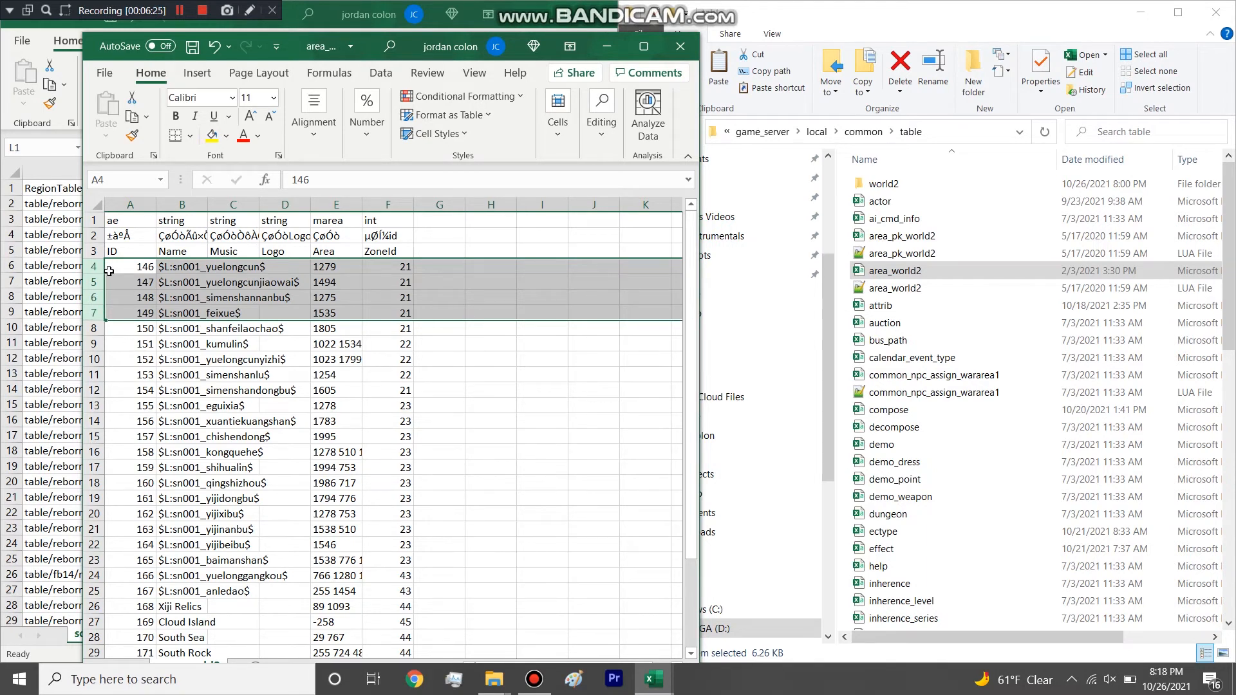
{"action": "left_click_drag", "start_coordinate": [96, 265], "coordinate": [147, 532]}
{"action": "left_click", "coordinate": [679, 45]}
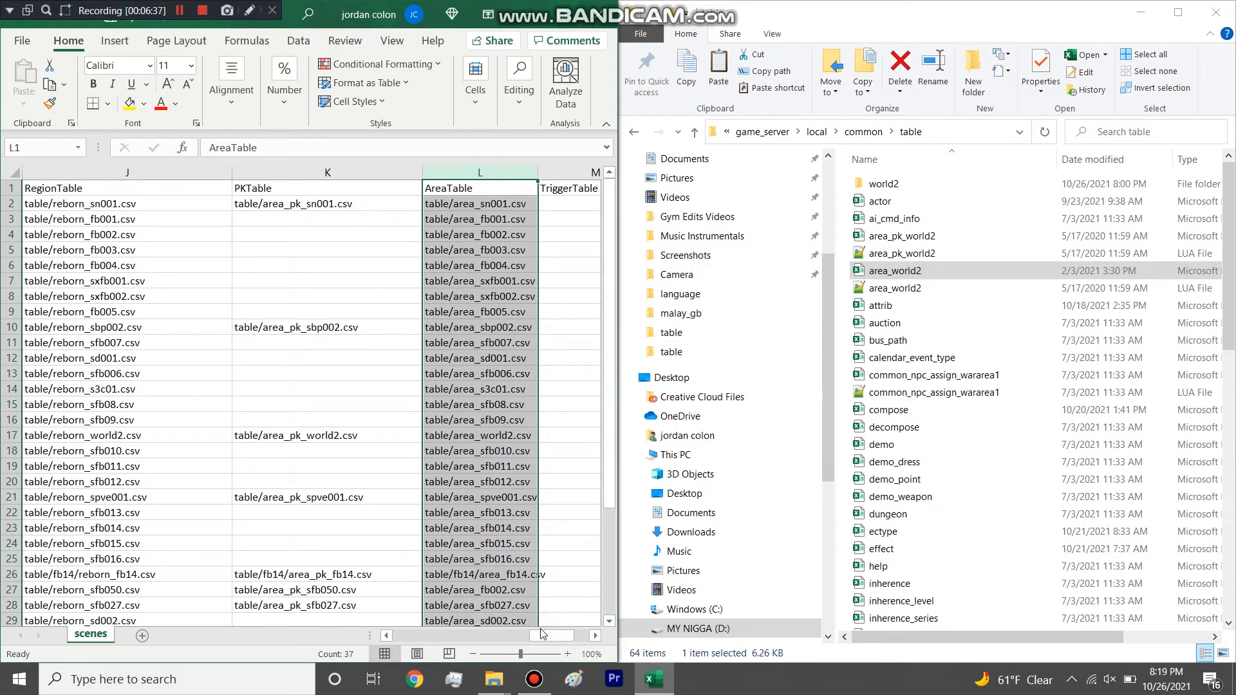
Maximize scenes to look over row 7 and the remaining map rows, and close the spreadsheet without saving changes.
{"action": "left_click", "coordinate": [564, 13]}
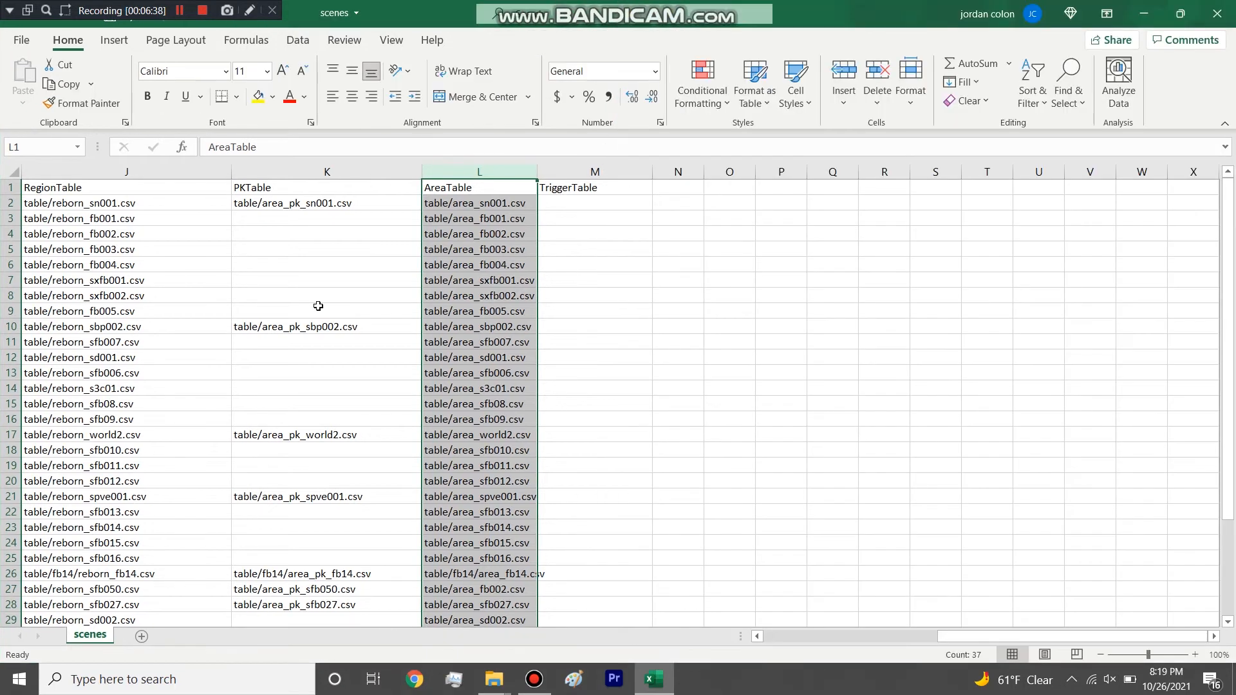
{"action": "left_click", "coordinate": [17, 281]}
{"action": "left_click_drag", "start_coordinate": [1071, 636], "coordinate": [967, 616]}
{"action": "scroll", "coordinate": [912, 507], "scroll_direction": "down", "scroll_amount": 11}
{"action": "scroll", "coordinate": [913, 506], "scroll_direction": "up", "scroll_amount": 5}
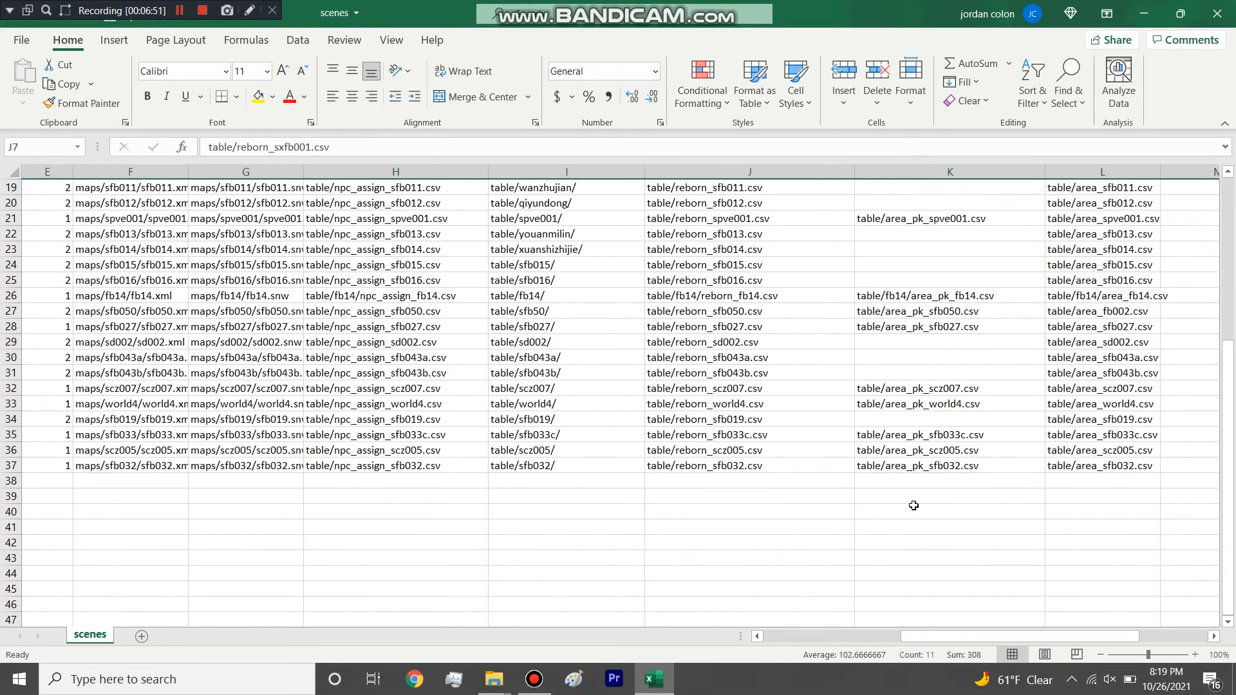
{"action": "scroll", "coordinate": [915, 349], "scroll_direction": "up", "scroll_amount": 6}
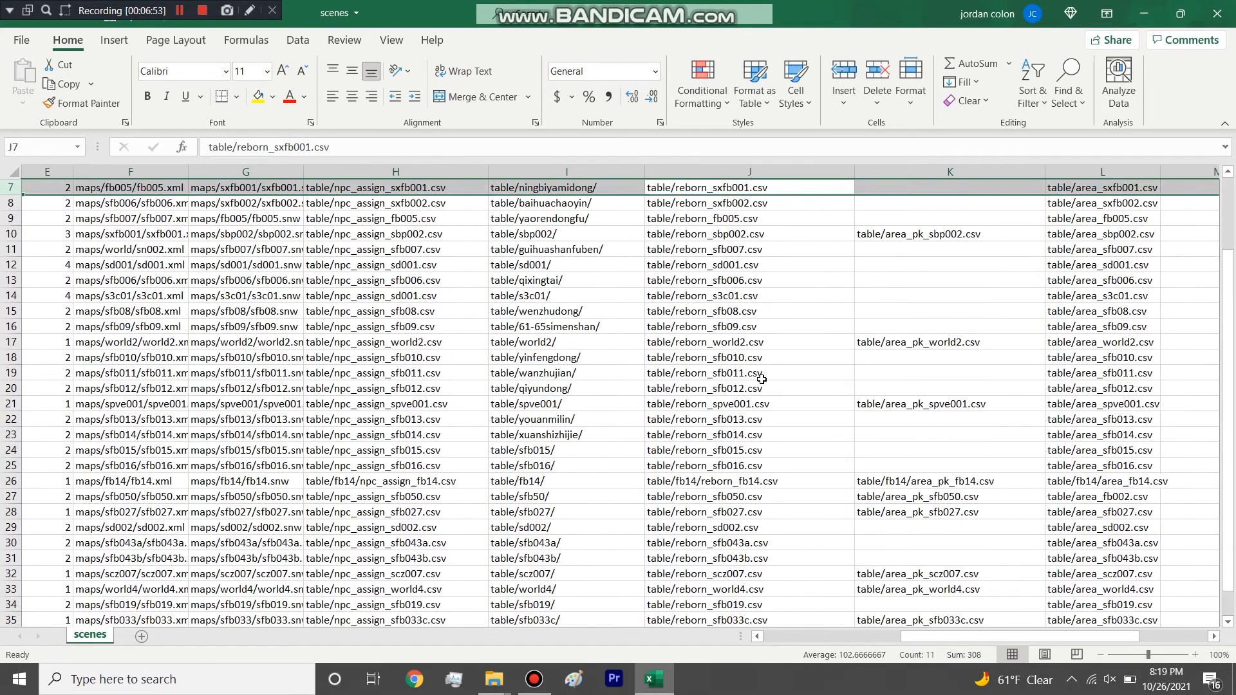
{"action": "left_click_drag", "start_coordinate": [971, 636], "coordinate": [766, 634]}
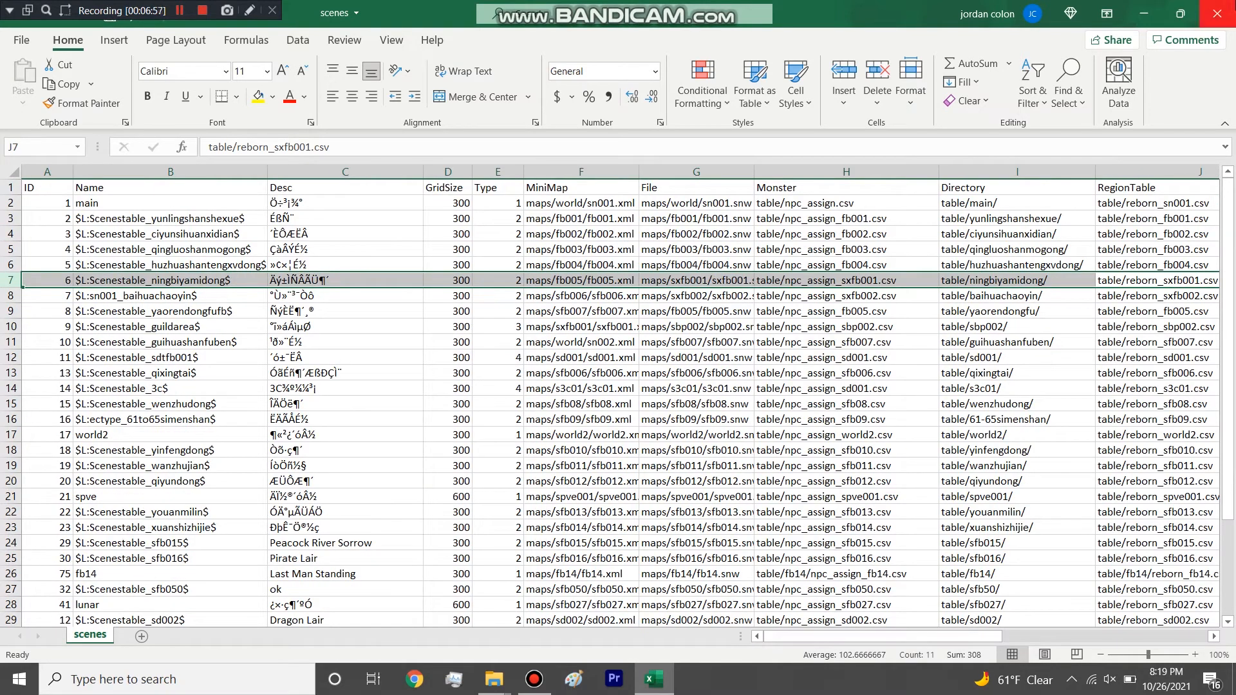
{"action": "left_click", "coordinate": [1216, 13]}
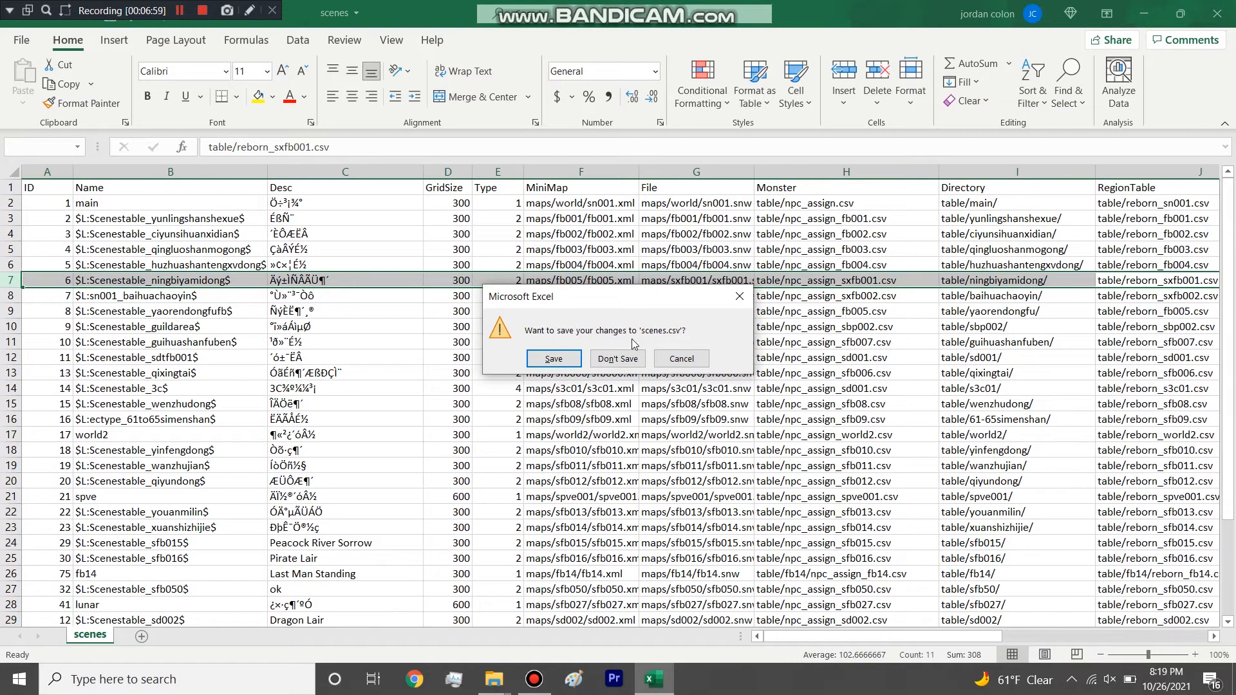
{"action": "left_click", "coordinate": [618, 359]}
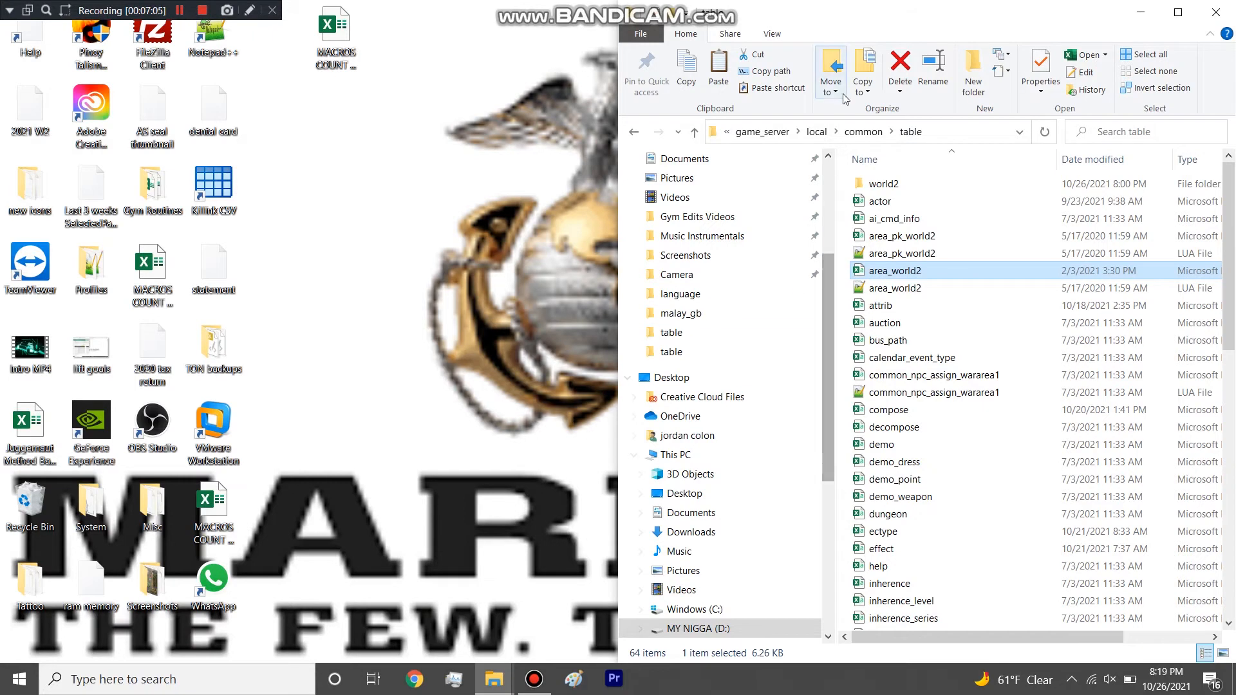
Delete the world2 folder and the area_pk_world2, area_world2 and common_npc_assign_wararea1 spreadsheets and LUA files from the maximized table folder.
{"action": "left_click", "coordinate": [1178, 12]}
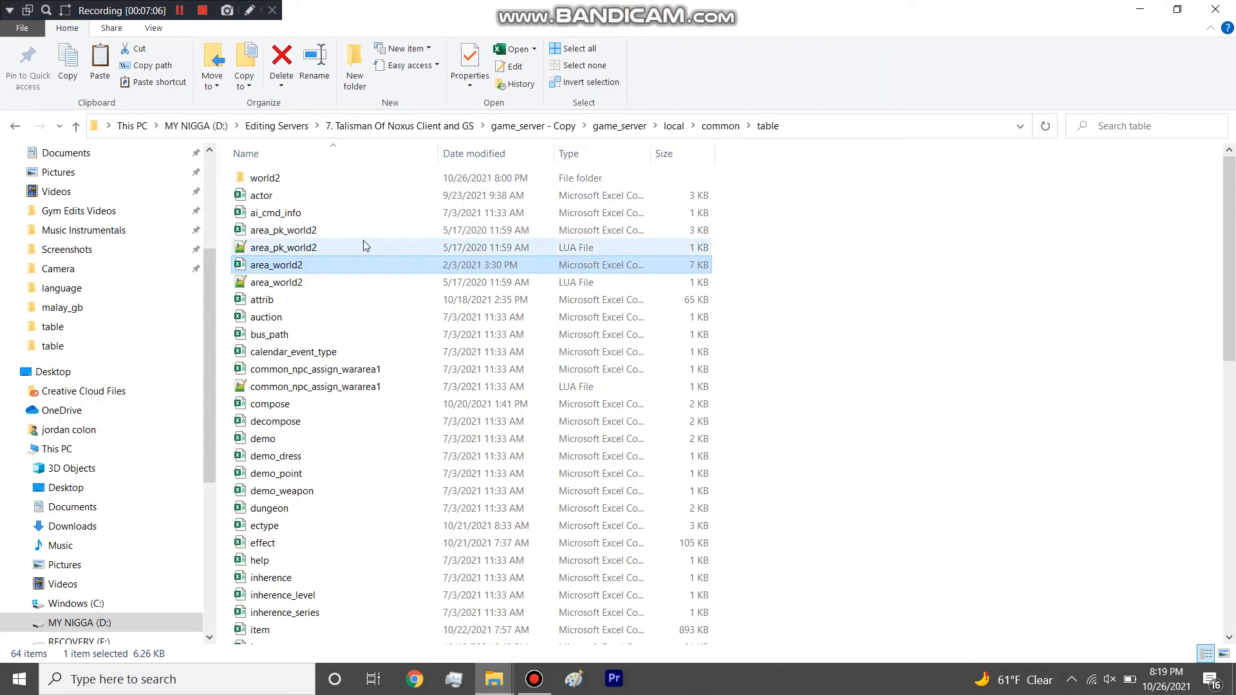
{"action": "left_click", "coordinate": [255, 182]}
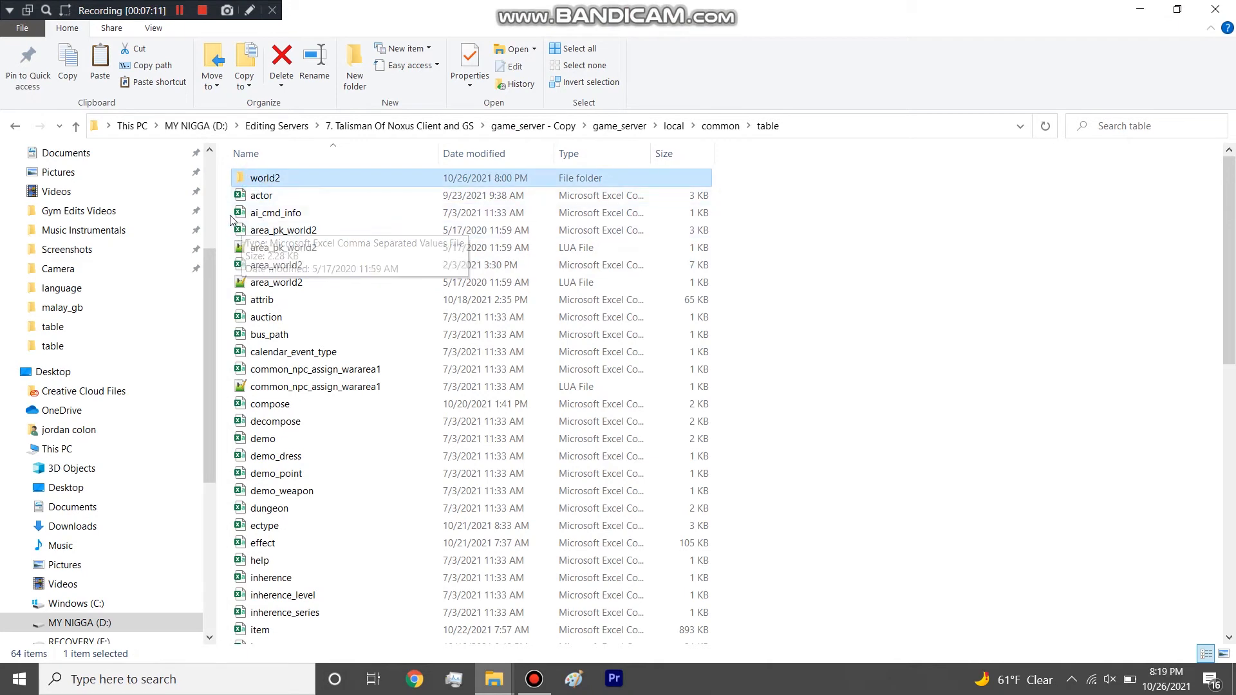
{"action": "key", "text": "Delete"}
{"action": "left_click_drag", "start_coordinate": [232, 205], "coordinate": [249, 299]}
{"action": "key", "text": "Delete"}
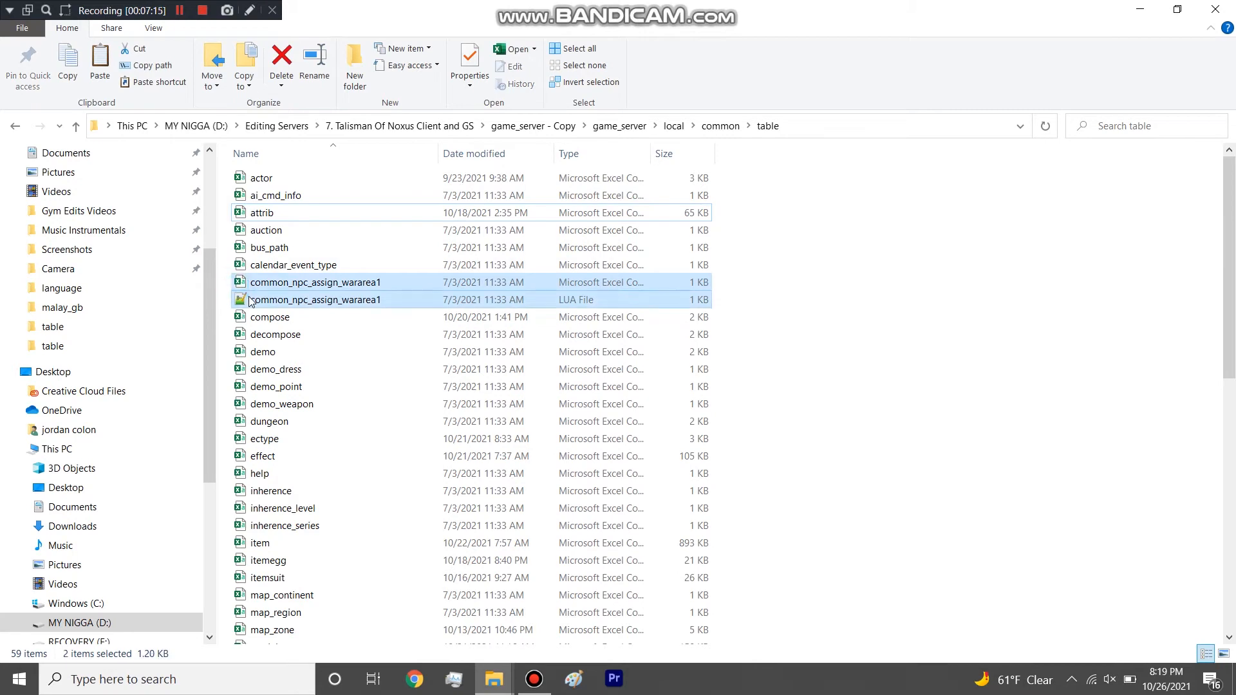
{"action": "key", "text": "Delete"}
Delete the npc_assign_world2 and reborn_world2 spreadsheets and LUA files from the table folder.
{"action": "scroll", "coordinate": [250, 300], "scroll_direction": "down", "scroll_amount": 6}
{"action": "scroll", "coordinate": [249, 300], "scroll_direction": "down", "scroll_amount": 2}
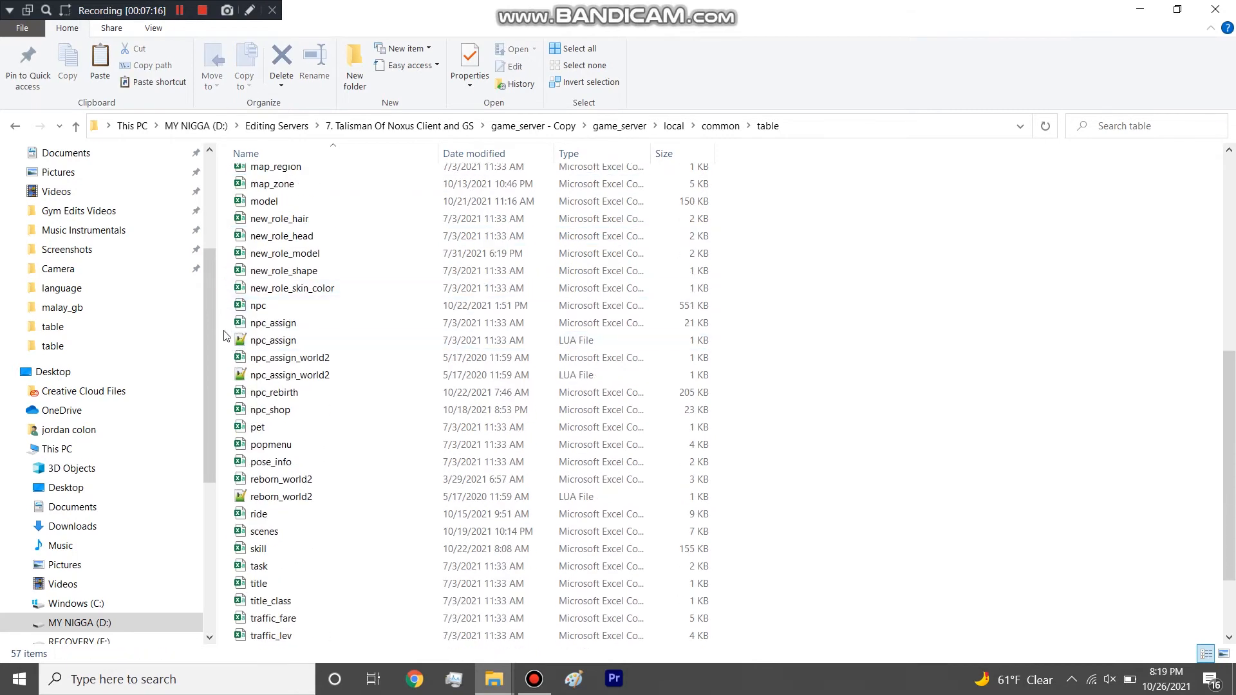
{"action": "left_click_drag", "start_coordinate": [225, 362], "coordinate": [246, 394]}
{"action": "key", "text": "Delete"}
{"action": "scroll", "coordinate": [249, 379], "scroll_direction": "down", "scroll_amount": 1}
{"action": "key", "text": "Delete"}
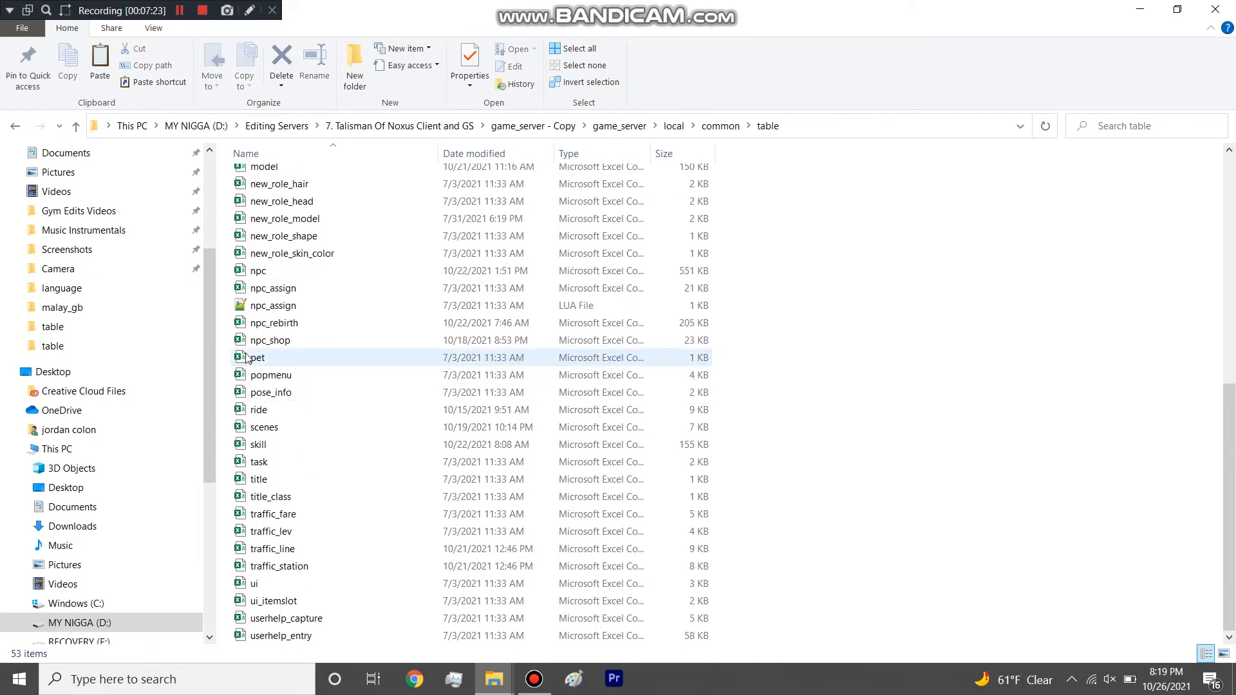
Delete the task table and the npc_assign spreadsheet and LUA file from the table folder.
{"action": "left_click", "coordinate": [261, 461]}
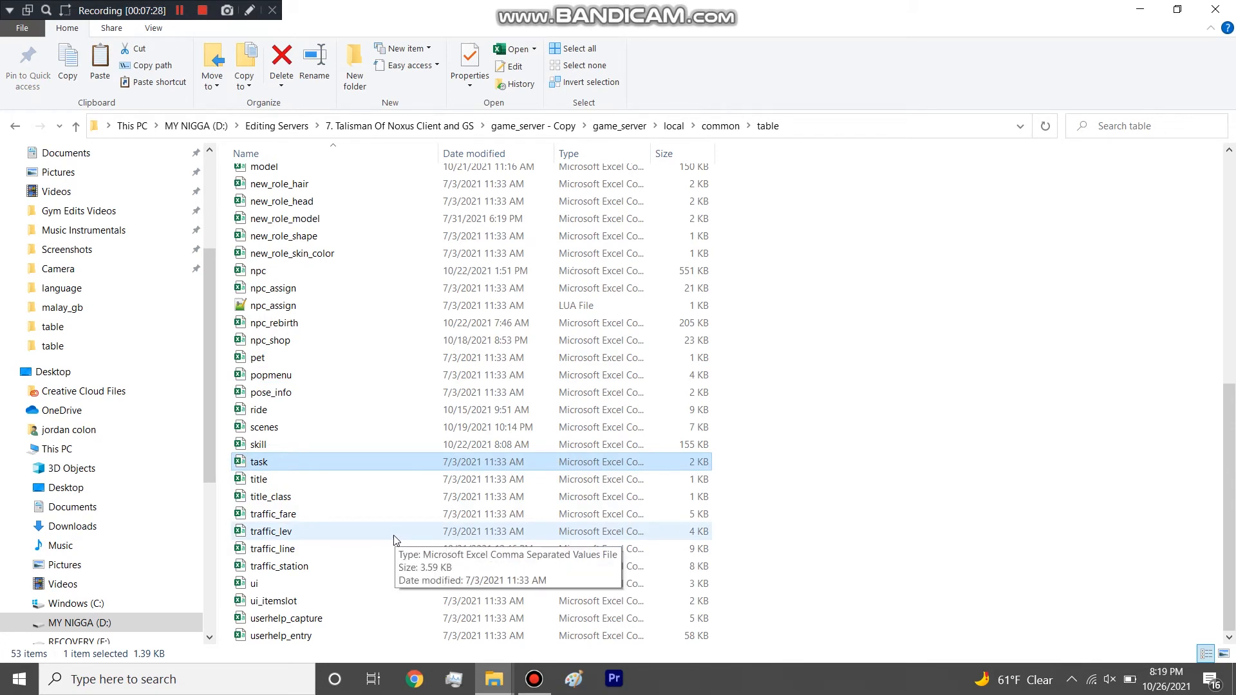
{"action": "key", "text": "Delete"}
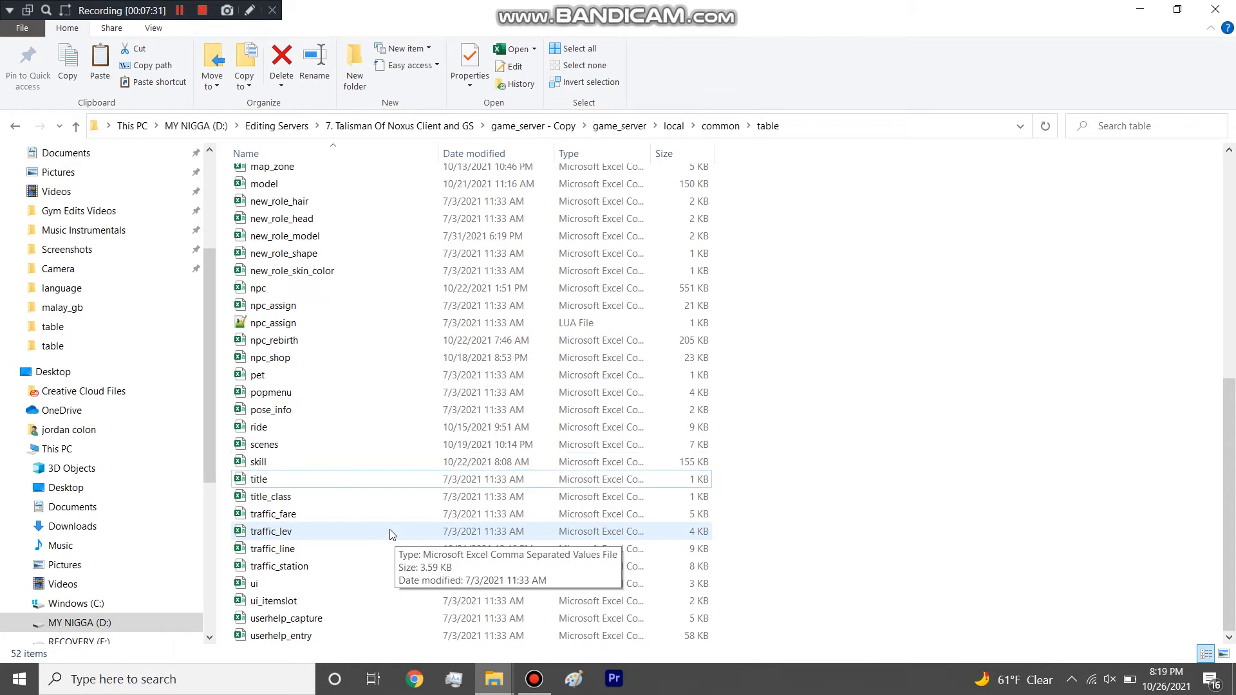
{"action": "scroll", "coordinate": [364, 421], "scroll_direction": "up", "scroll_amount": 2}
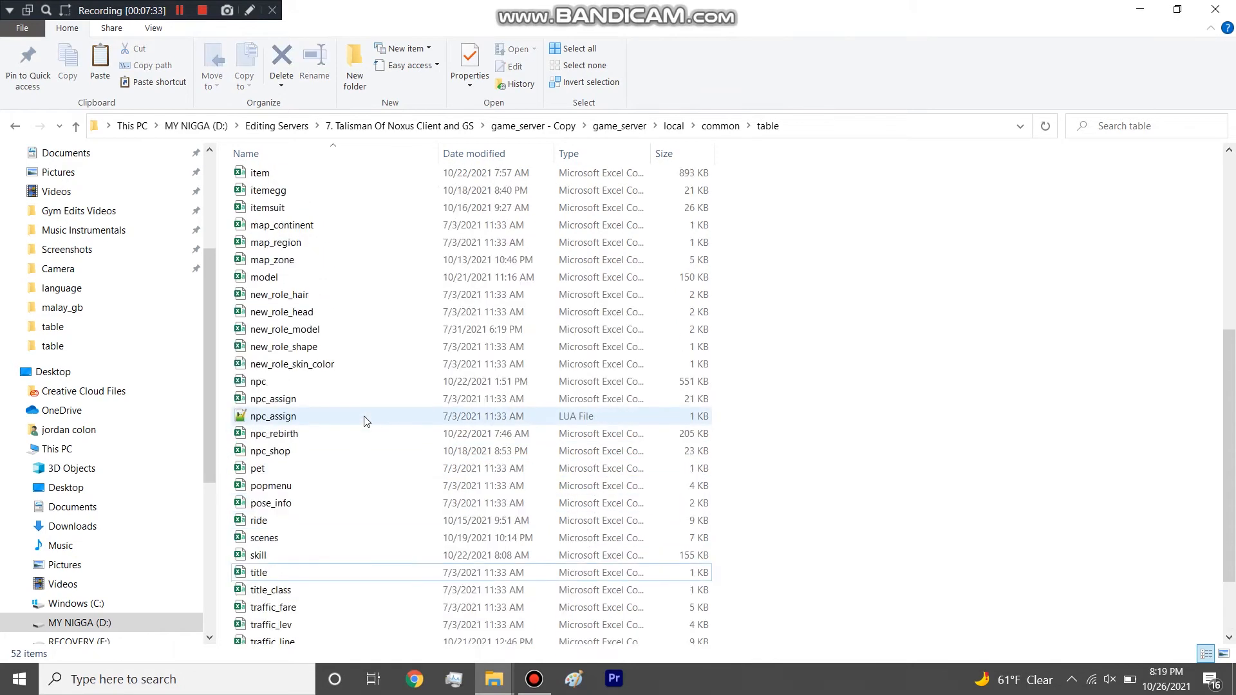
{"action": "left_click", "coordinate": [229, 398]}
{"action": "left_click", "coordinate": [244, 416], "text": "ctrl"}
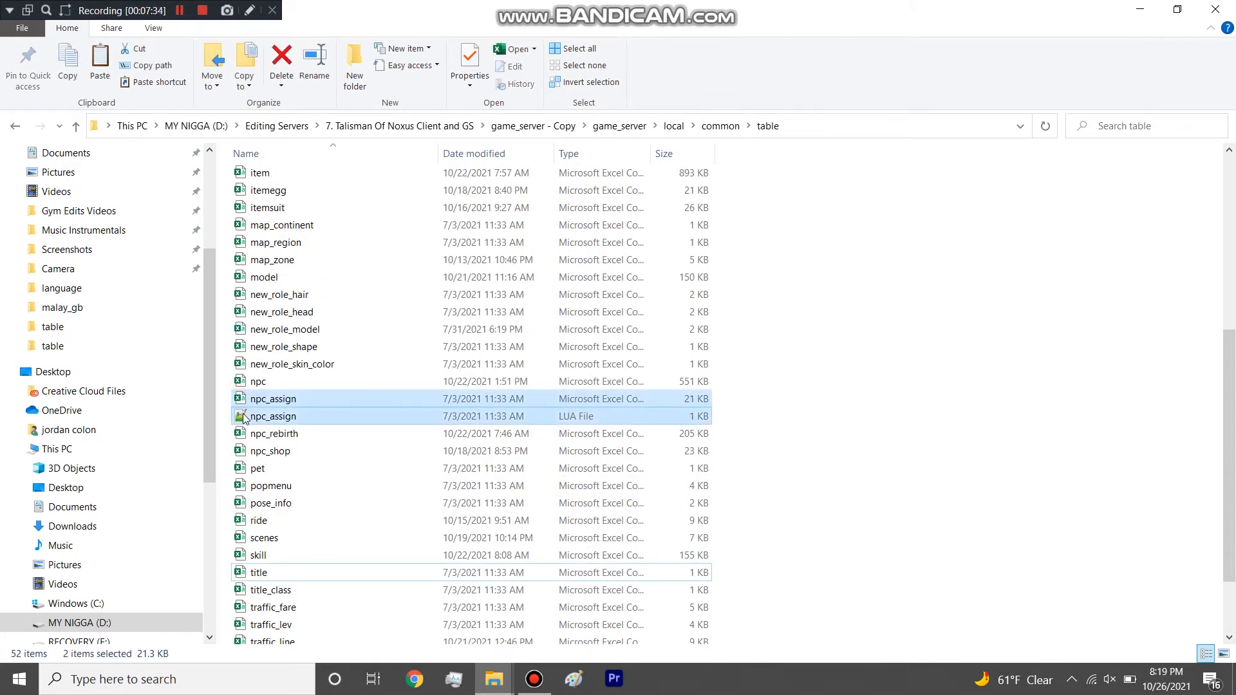
{"action": "key", "text": "Delete"}
Select the ai_cmd_info, auction, bus_path, demo_dress, demo_point and demo_weapon spreadsheets together in the table folder.
{"action": "scroll", "coordinate": [266, 386], "scroll_direction": "up", "scroll_amount": 5}
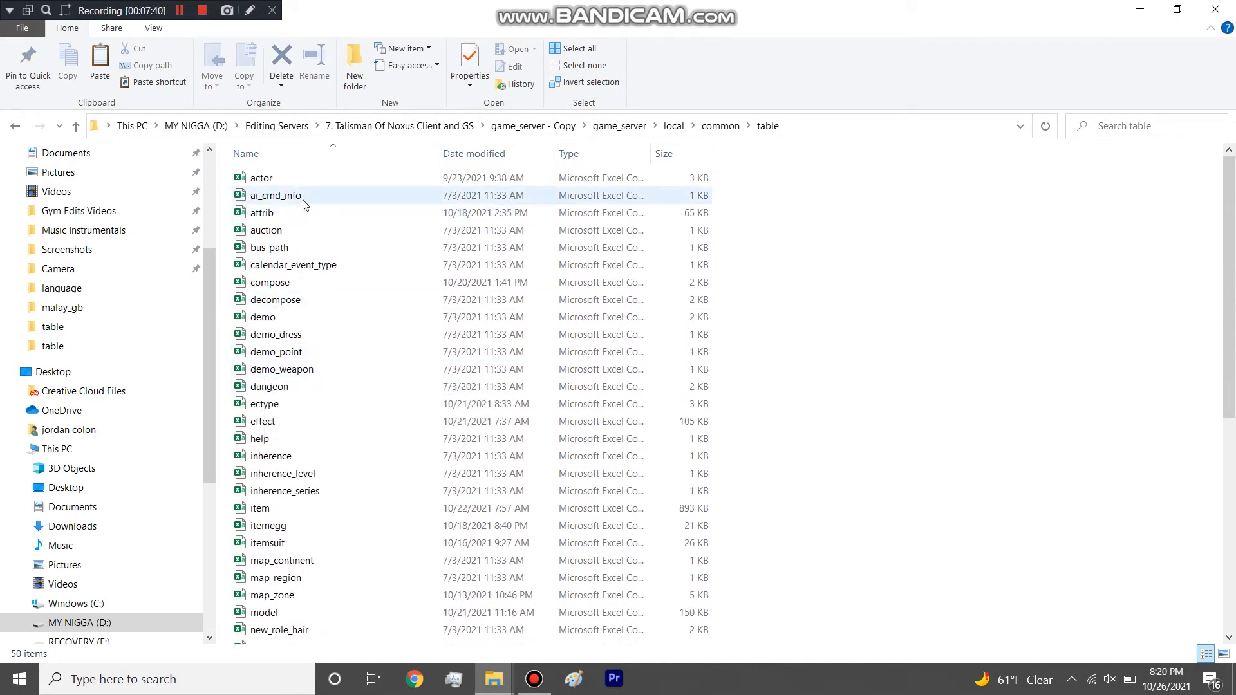
{"action": "left_click_drag", "start_coordinate": [229, 197], "coordinate": [235, 222]}
{"action": "left_click", "coordinate": [258, 196]}
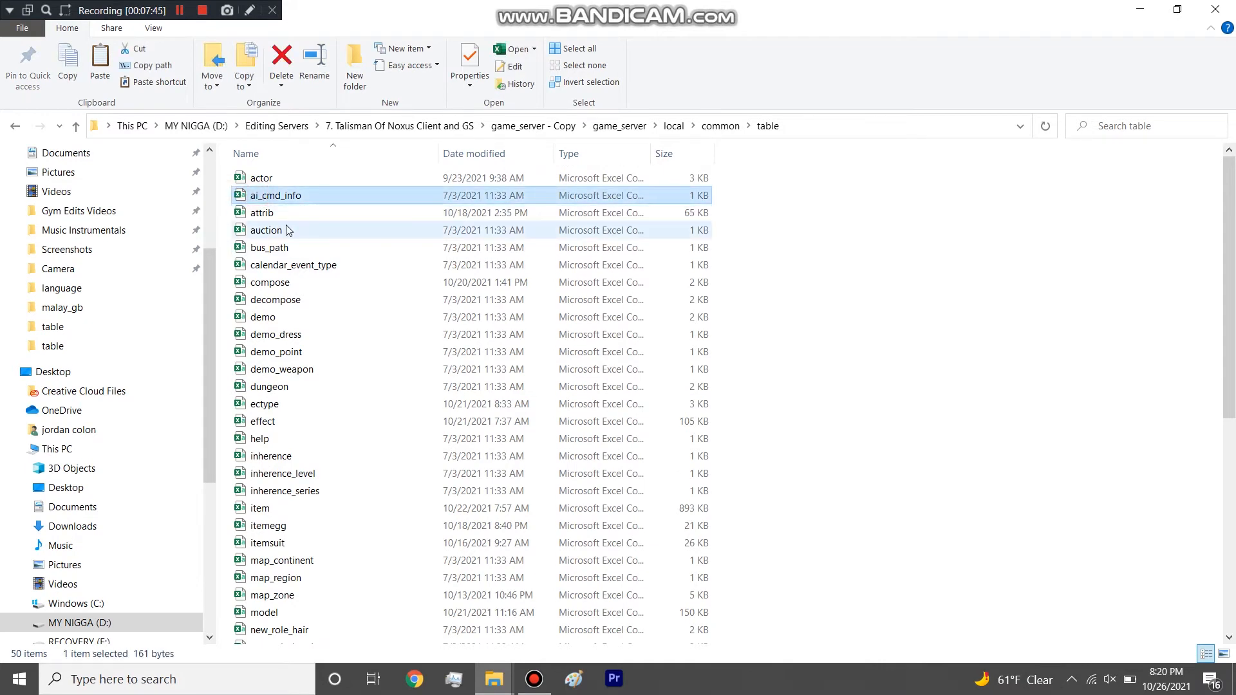
{"action": "left_click", "coordinate": [286, 230], "text": "ctrl"}
{"action": "left_click", "coordinate": [283, 247], "text": "ctrl"}
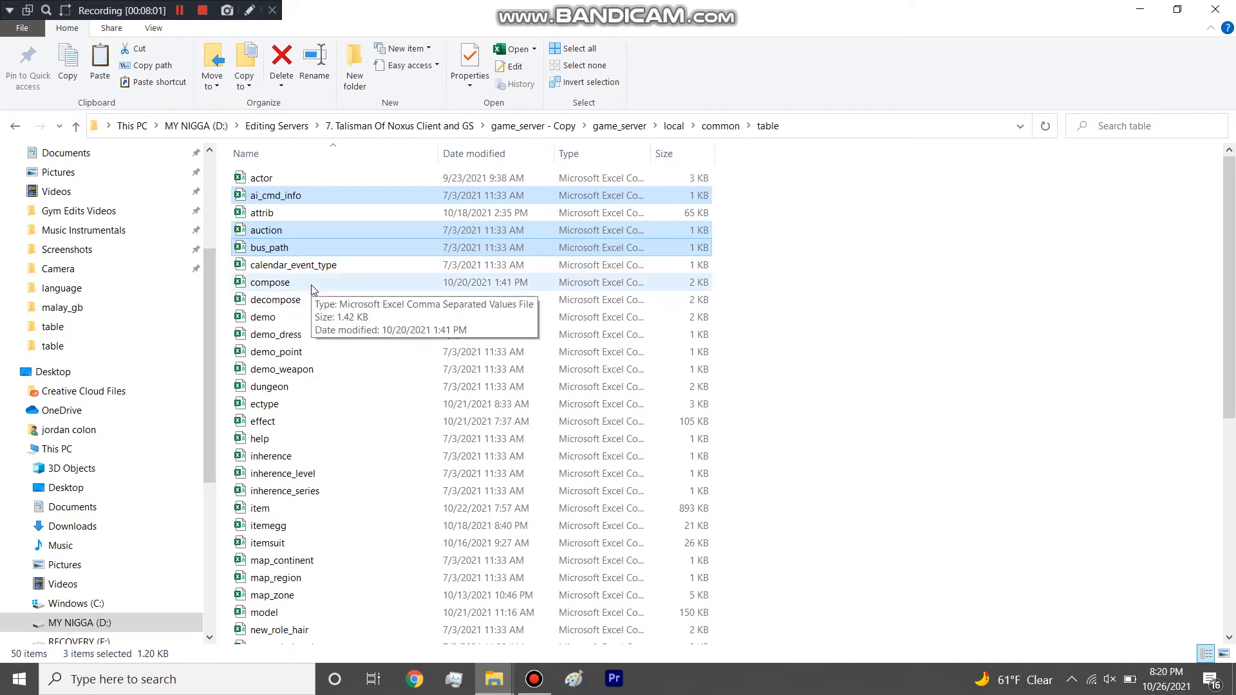
{"action": "left_click", "coordinate": [322, 334], "text": "ctrl"}
{"action": "left_click", "coordinate": [317, 369], "text": "ctrl"}
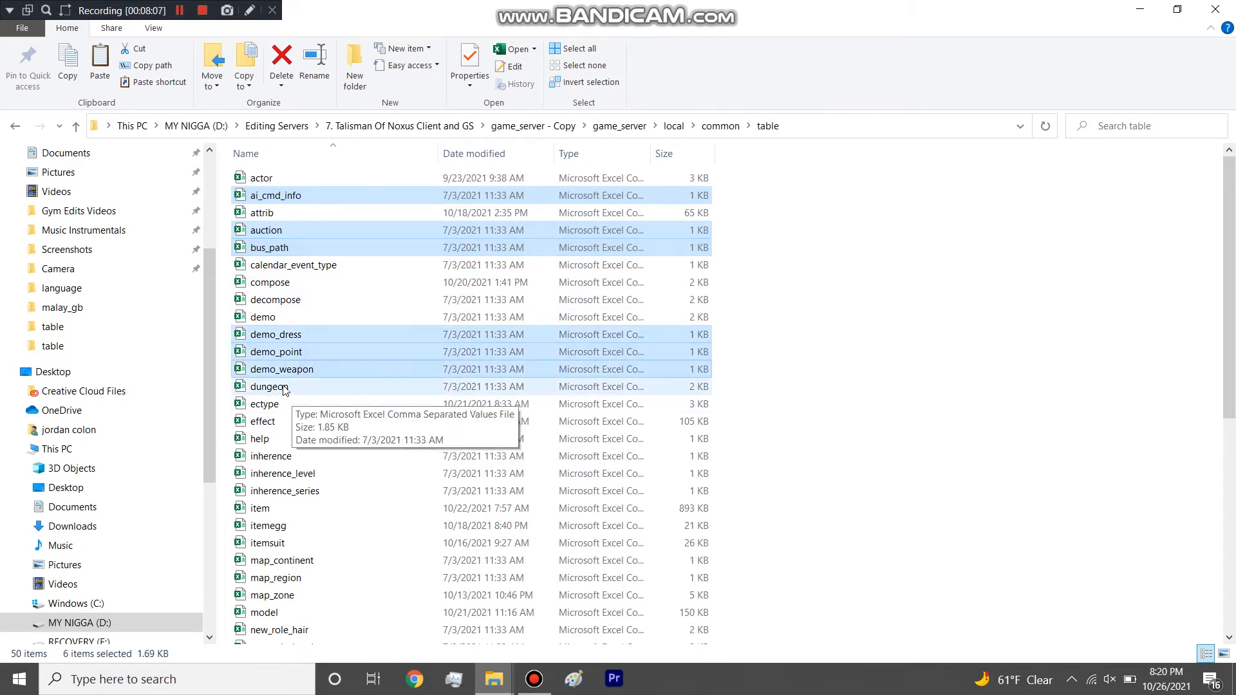
Add the help, inherence, inherence_level and inherence_series spreadsheets to the current file selection.
{"action": "scroll", "coordinate": [373, 366], "scroll_direction": "down", "scroll_amount": 2}
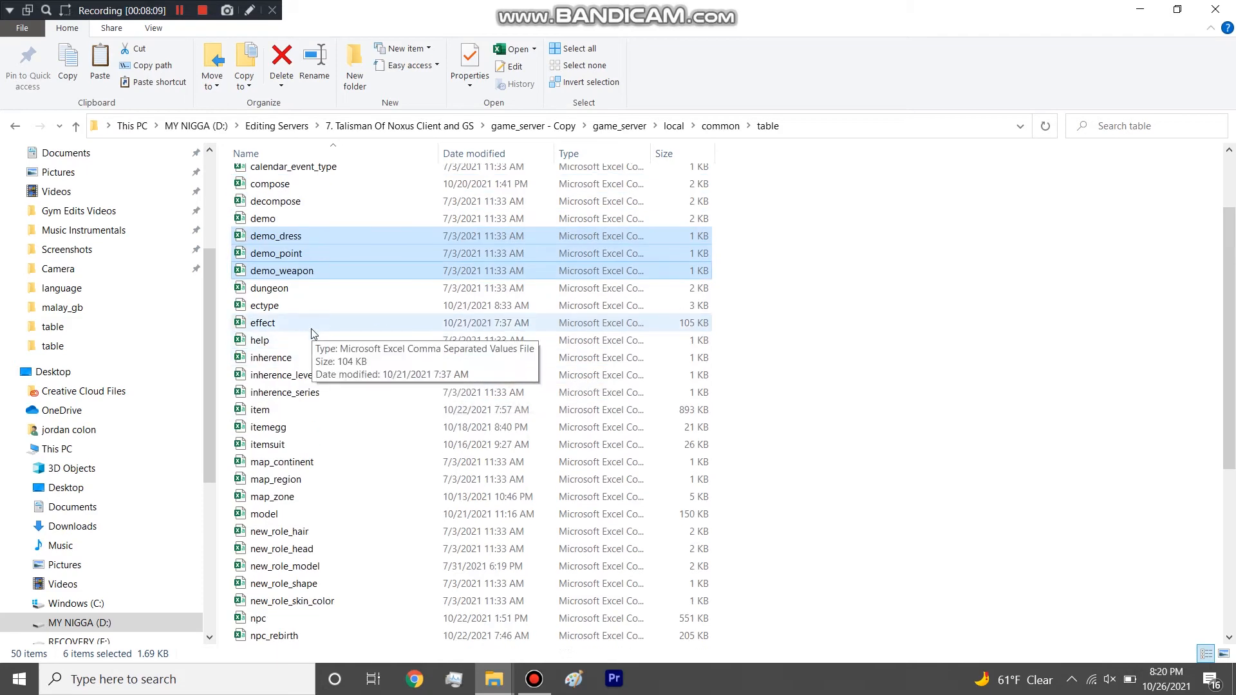
{"action": "left_click", "coordinate": [298, 343], "text": "ctrl"}
{"action": "left_click", "coordinate": [238, 359], "text": "ctrl"}
{"action": "left_click_drag", "start_coordinate": [256, 379], "coordinate": [273, 403]}
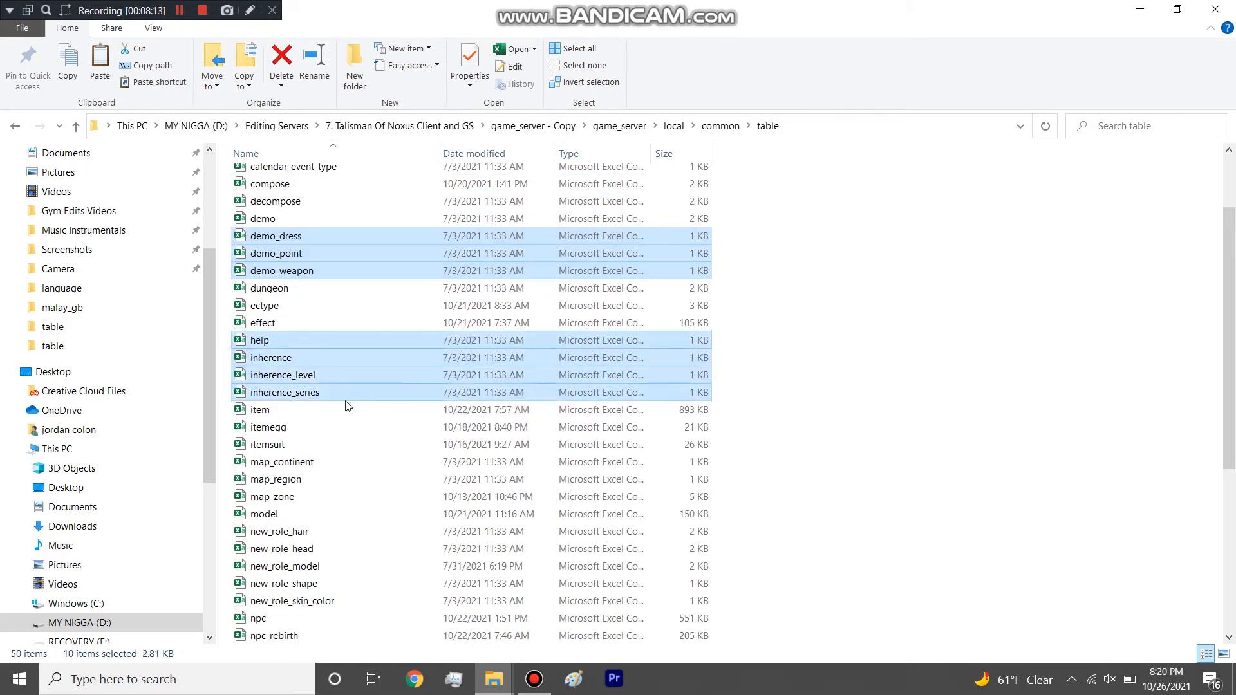
Add the five new_role spreadsheets, popmenu and pose_info to the current file selection.
{"action": "scroll", "coordinate": [347, 406], "scroll_direction": "down", "scroll_amount": 6}
{"action": "left_click_drag", "start_coordinate": [226, 235], "coordinate": [284, 315]}
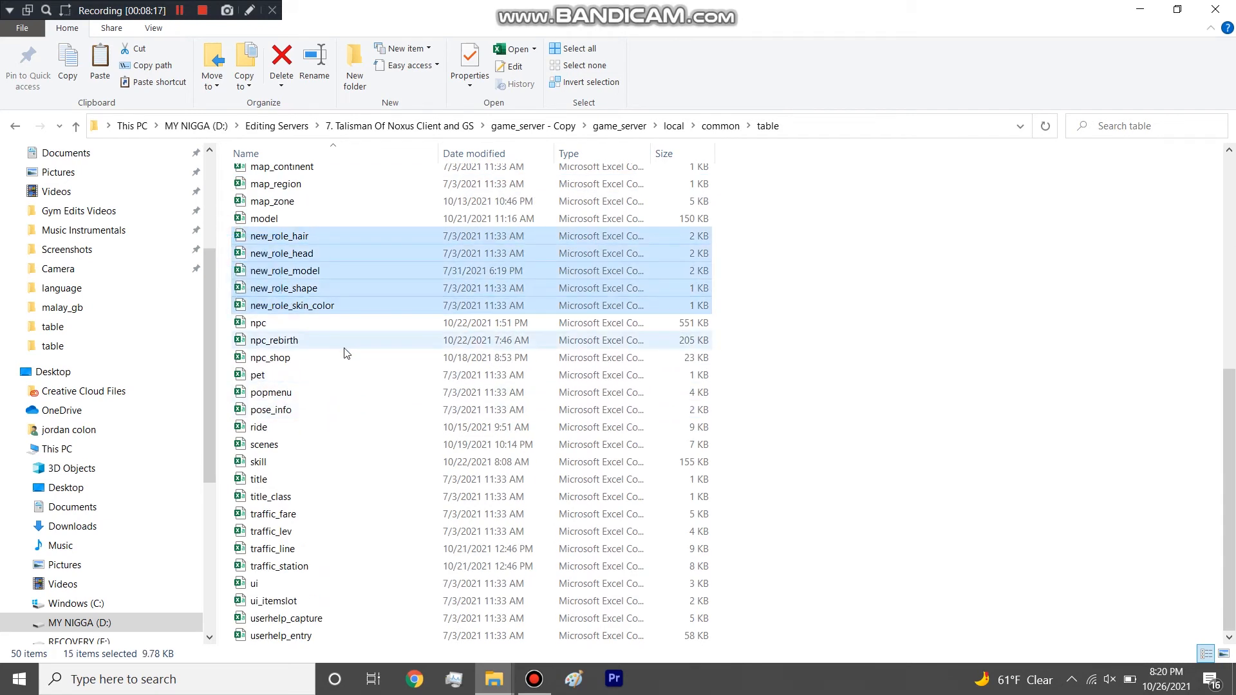
{"action": "left_click", "coordinate": [277, 392], "text": "ctrl"}
{"action": "left_click", "coordinate": [326, 409], "text": "ctrl"}
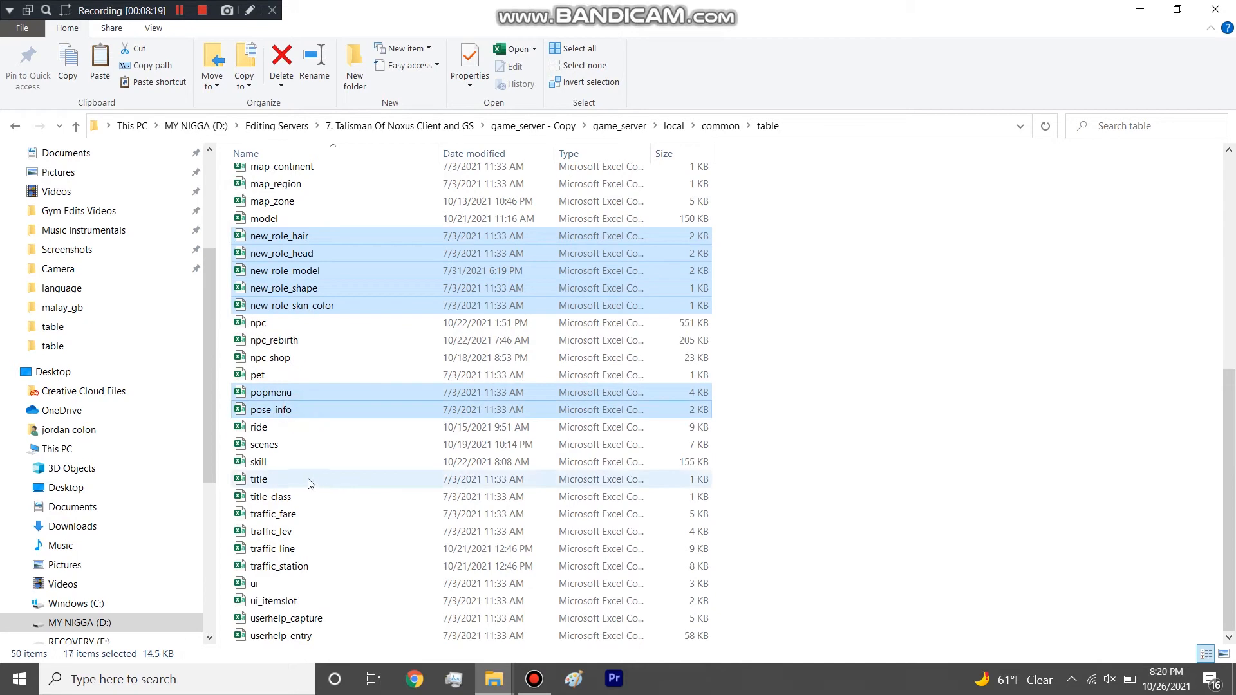
Extend the file selection with title, title_class, ui, ui_itemslot, userhelp_capture and userhelp_entry.
{"action": "left_click", "coordinate": [278, 489], "text": "ctrl"}
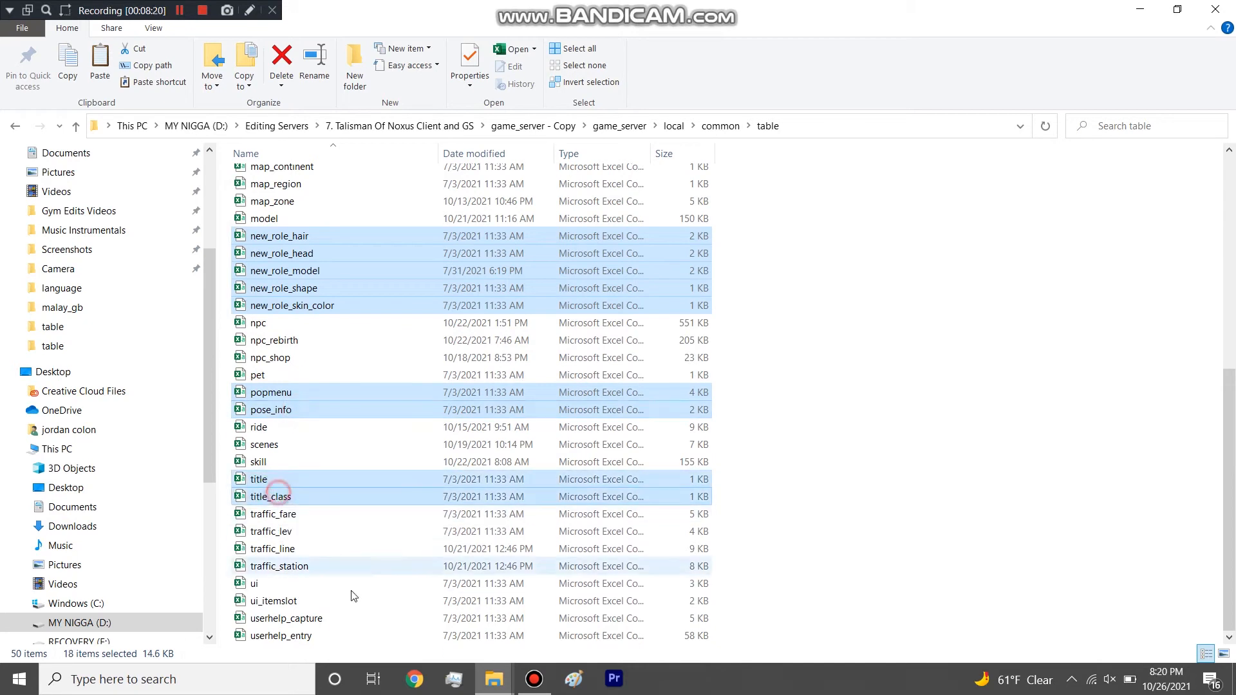
{"action": "left_click", "coordinate": [309, 583], "text": "ctrl"}
{"action": "left_click", "coordinate": [320, 603], "text": "ctrl"}
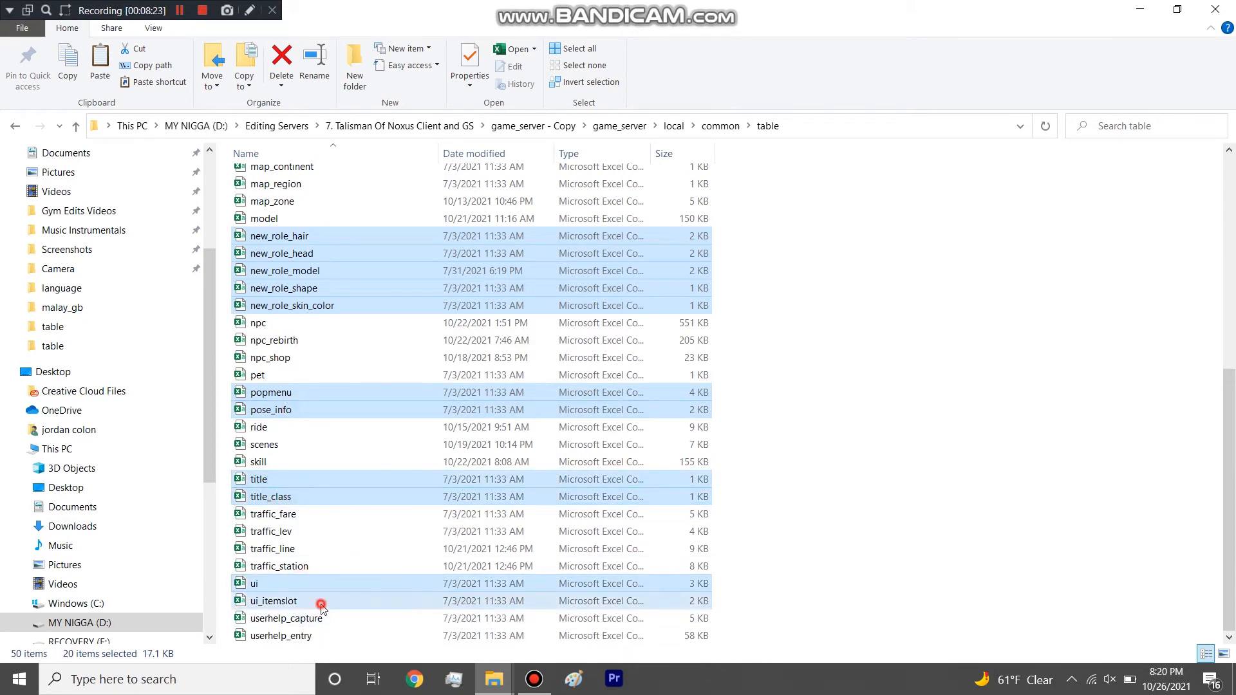
{"action": "left_click", "coordinate": [319, 618], "text": "ctrl"}
{"action": "left_click", "coordinate": [319, 634], "text": "ctrl"}
Check the selection across the whole table folder and add calendar_event_type, traffic_lev and traffic_fare to it.
{"action": "scroll", "coordinate": [357, 520], "scroll_direction": "up", "scroll_amount": 7}
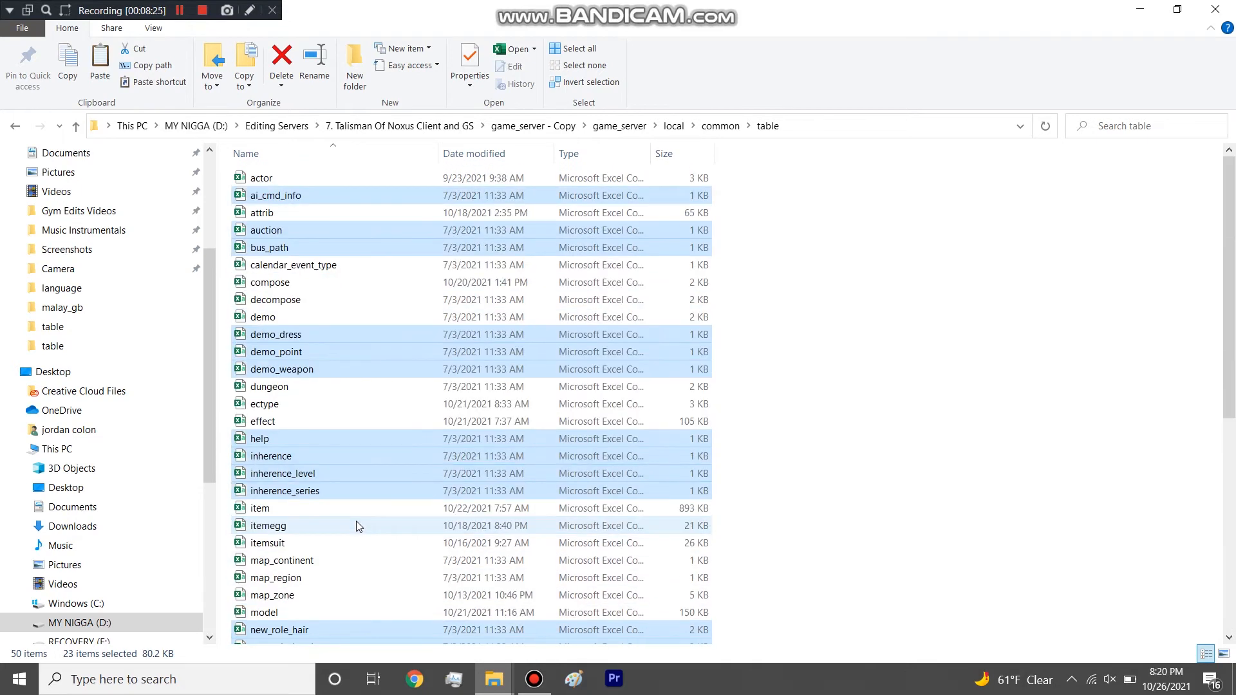
{"action": "scroll", "coordinate": [357, 520], "scroll_direction": "down", "scroll_amount": 7}
{"action": "scroll", "coordinate": [355, 508], "scroll_direction": "up", "scroll_amount": 7}
{"action": "scroll", "coordinate": [354, 510], "scroll_direction": "down", "scroll_amount": 7}
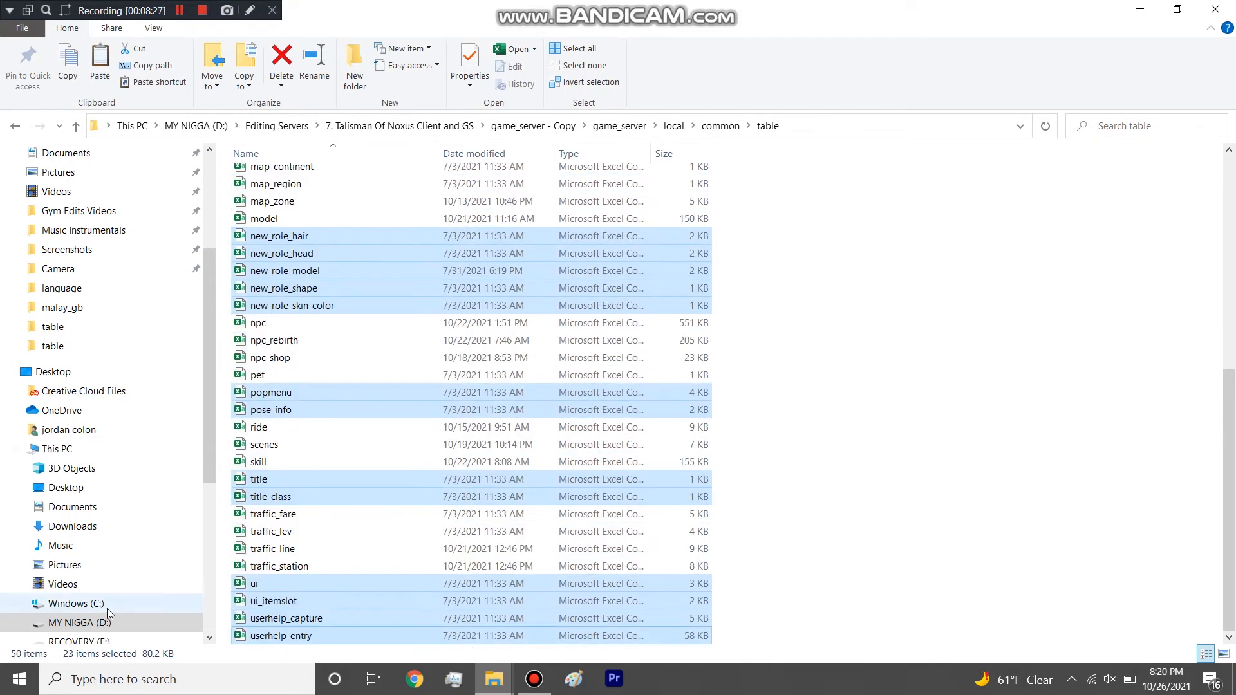
{"action": "scroll", "coordinate": [461, 309], "scroll_direction": "up", "scroll_amount": 7}
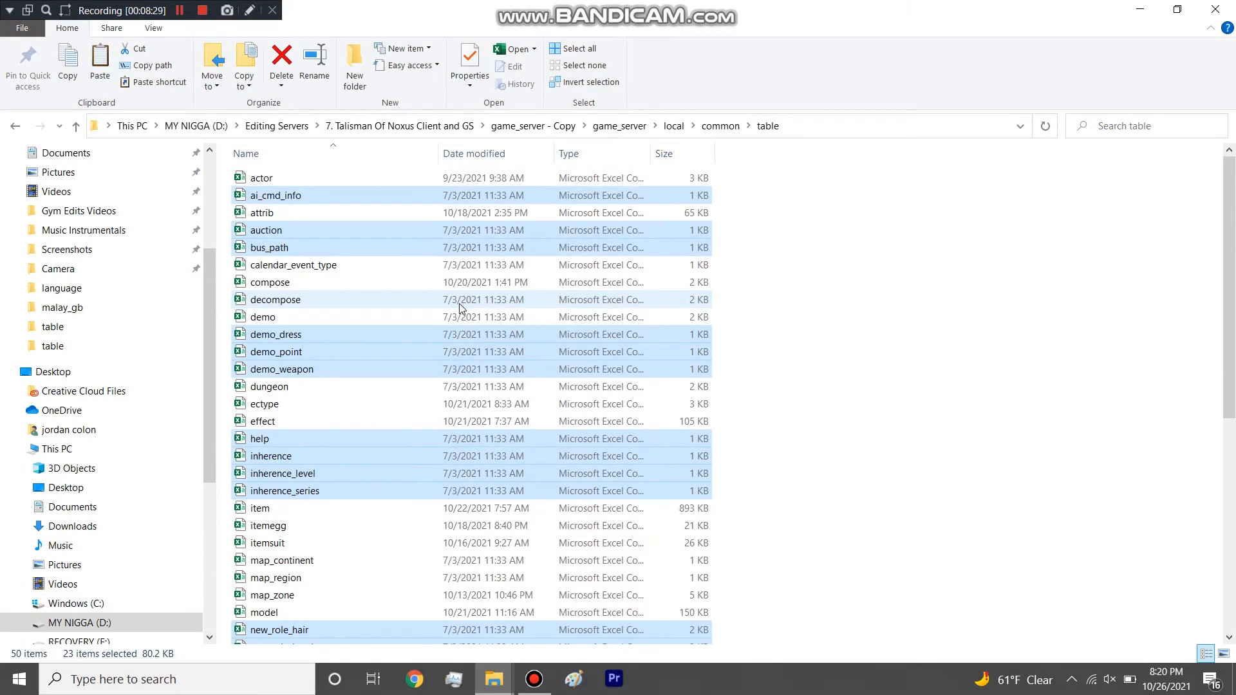
{"action": "scroll", "coordinate": [461, 309], "scroll_direction": "down", "scroll_amount": 7}
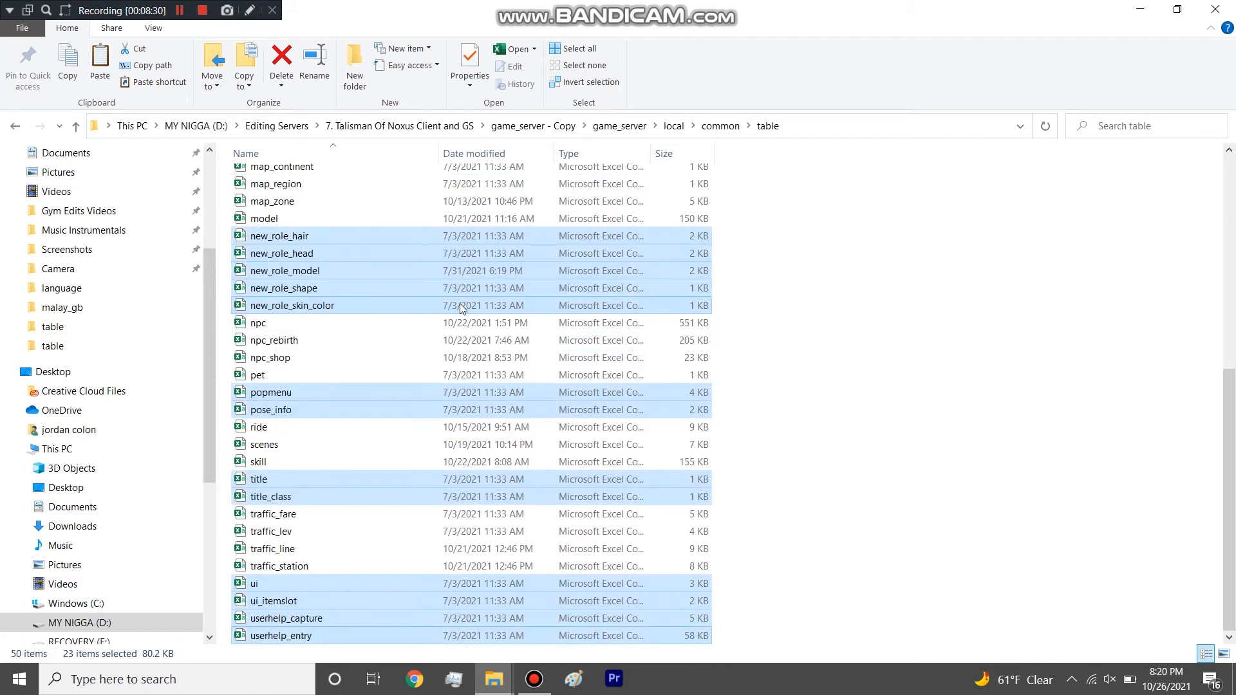
{"action": "scroll", "coordinate": [461, 309], "scroll_direction": "up", "scroll_amount": 7}
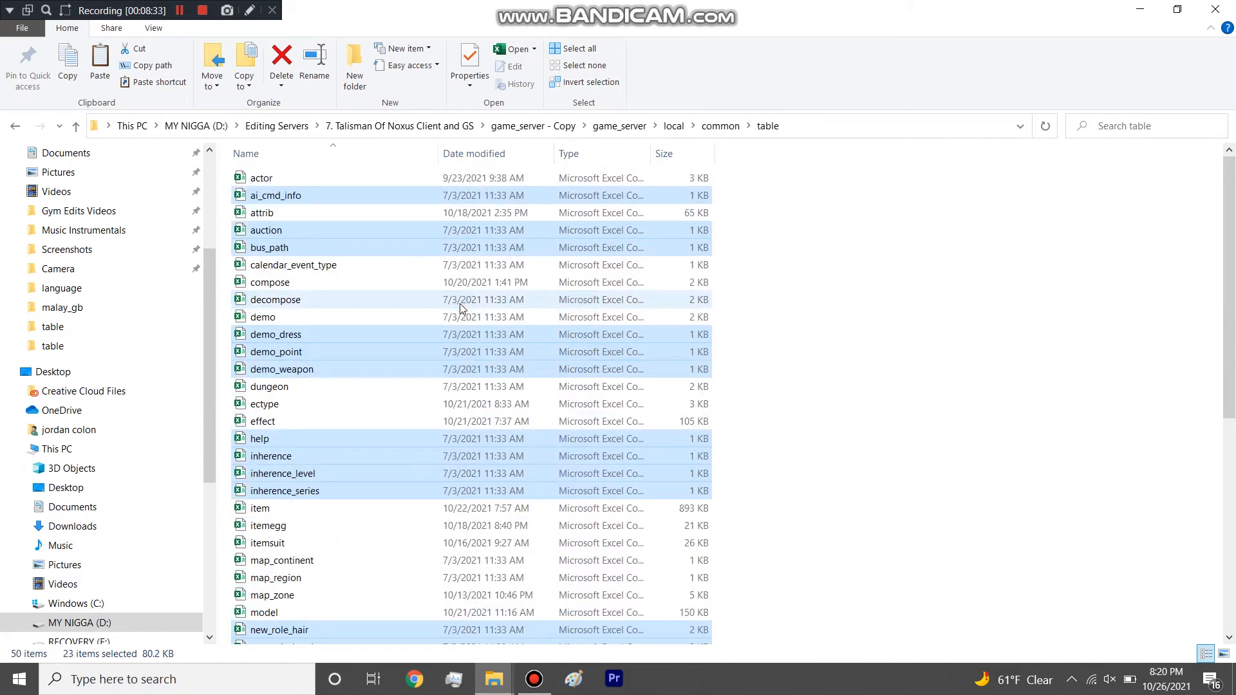
{"action": "left_click", "coordinate": [350, 265], "text": "ctrl"}
{"action": "scroll", "coordinate": [420, 318], "scroll_direction": "down", "scroll_amount": 7}
{"action": "scroll", "coordinate": [422, 322], "scroll_direction": "down", "scroll_amount": 1}
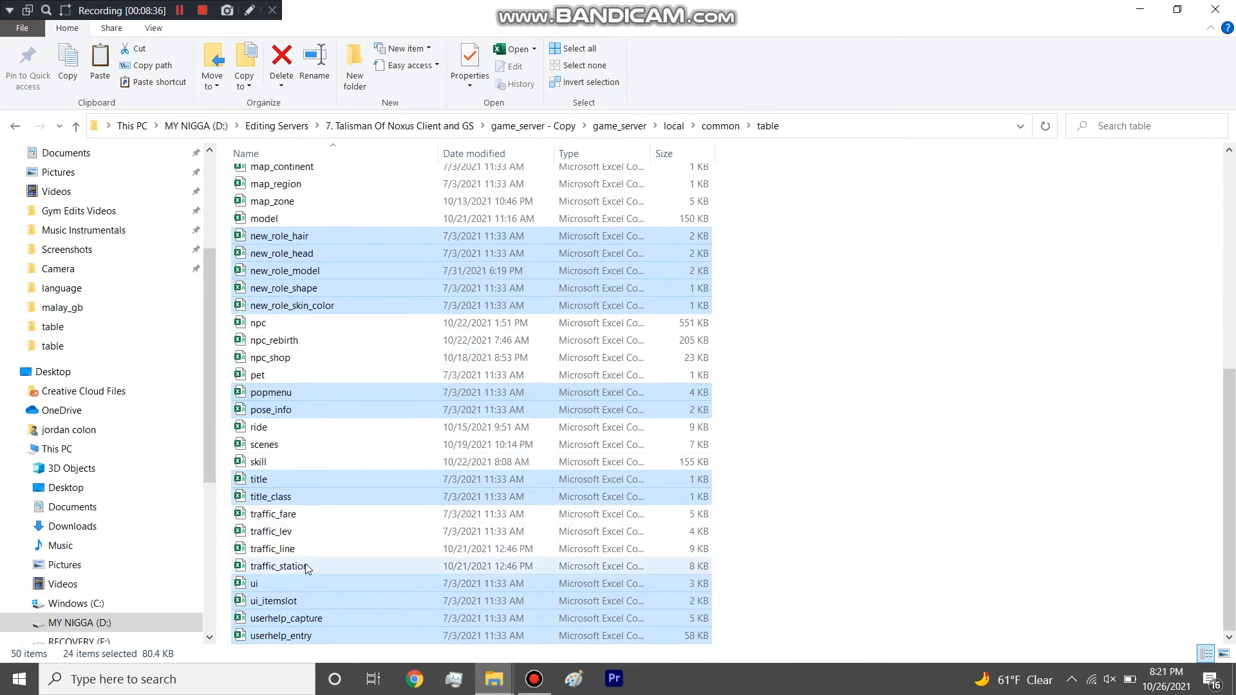
{"action": "left_click", "coordinate": [301, 532], "text": "ctrl"}
{"action": "left_click", "coordinate": [311, 511], "text": "ctrl"}
Add the map_continent and map_region spreadsheets to the current file selection.
{"action": "scroll", "coordinate": [381, 518], "scroll_direction": "up", "scroll_amount": 1}
{"action": "scroll", "coordinate": [382, 521], "scroll_direction": "up", "scroll_amount": 2}
{"action": "left_click", "coordinate": [318, 318], "text": "ctrl"}
{"action": "left_click", "coordinate": [300, 332], "text": "ctrl"}
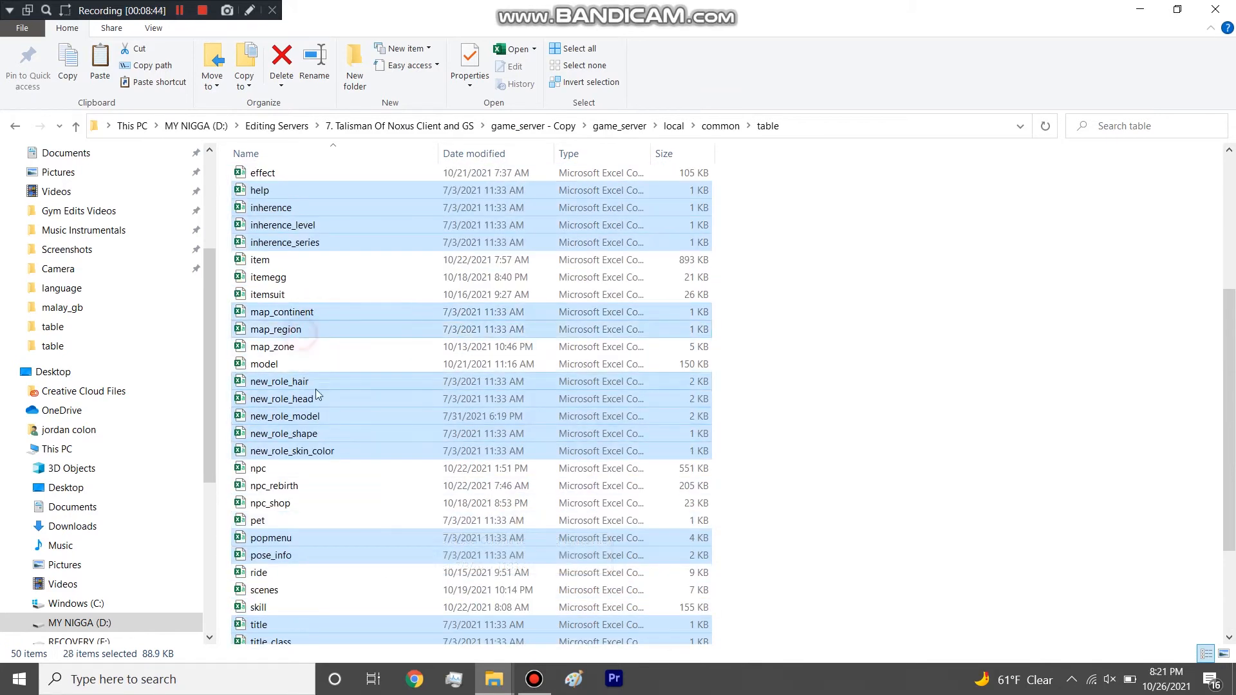
Add the decompose, demo and dungeon spreadsheets to the current file selection.
{"action": "scroll", "coordinate": [316, 396], "scroll_direction": "up", "scroll_amount": 5}
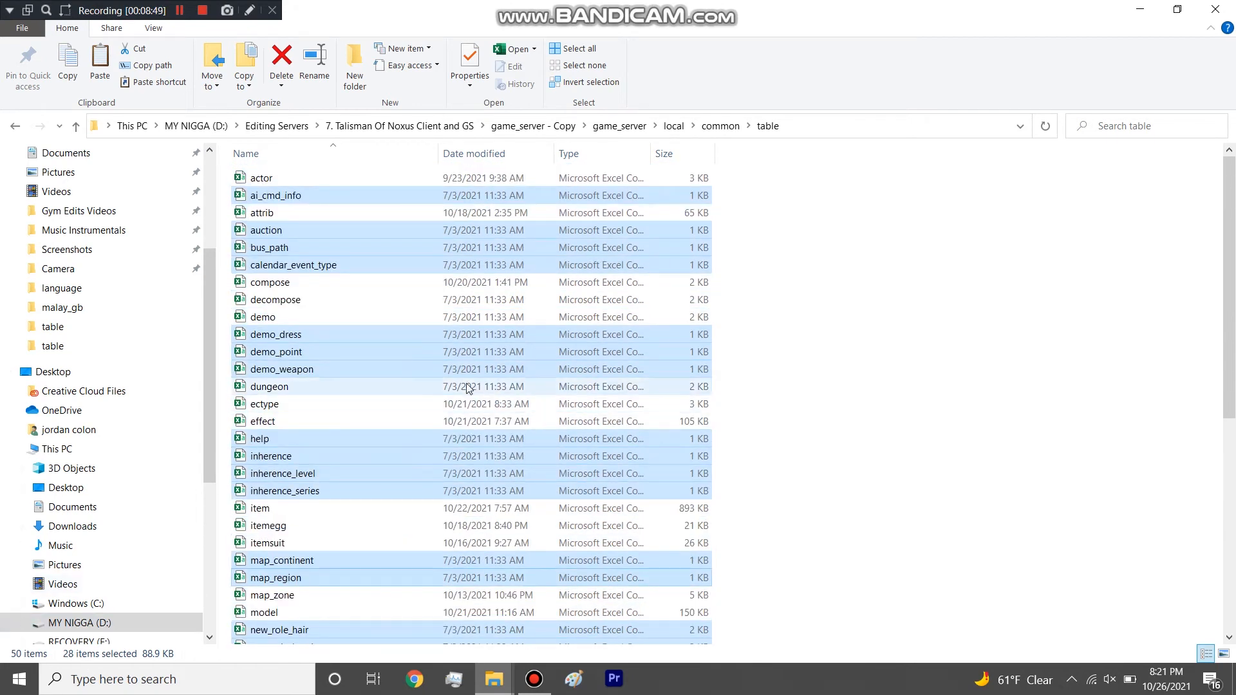
{"action": "left_click", "coordinate": [331, 300], "text": "ctrl"}
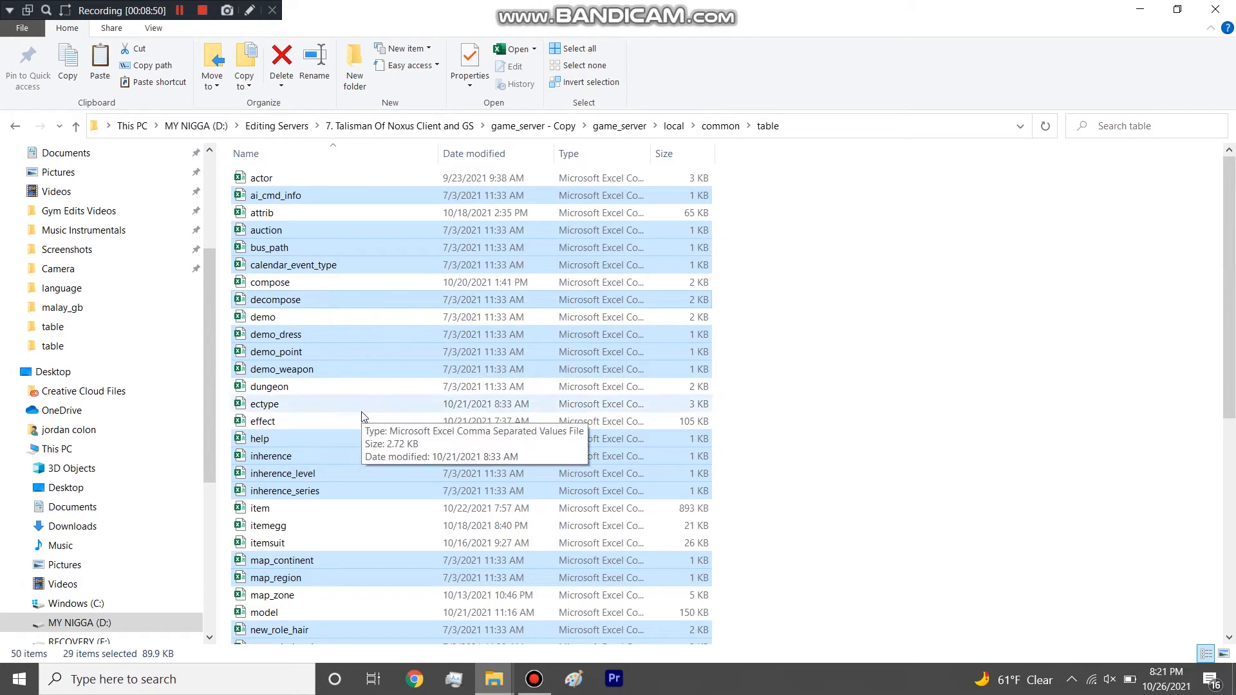
{"action": "left_click", "coordinate": [278, 316], "text": "ctrl"}
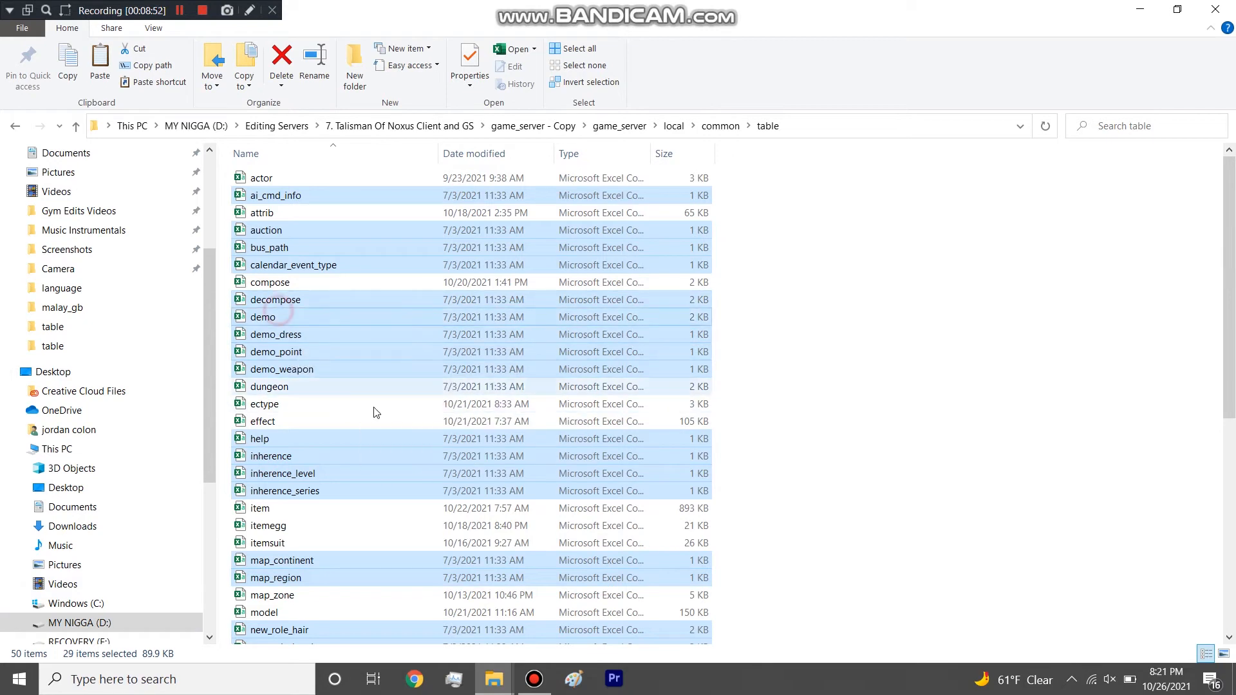
{"action": "left_click", "coordinate": [301, 385], "text": "ctrl"}
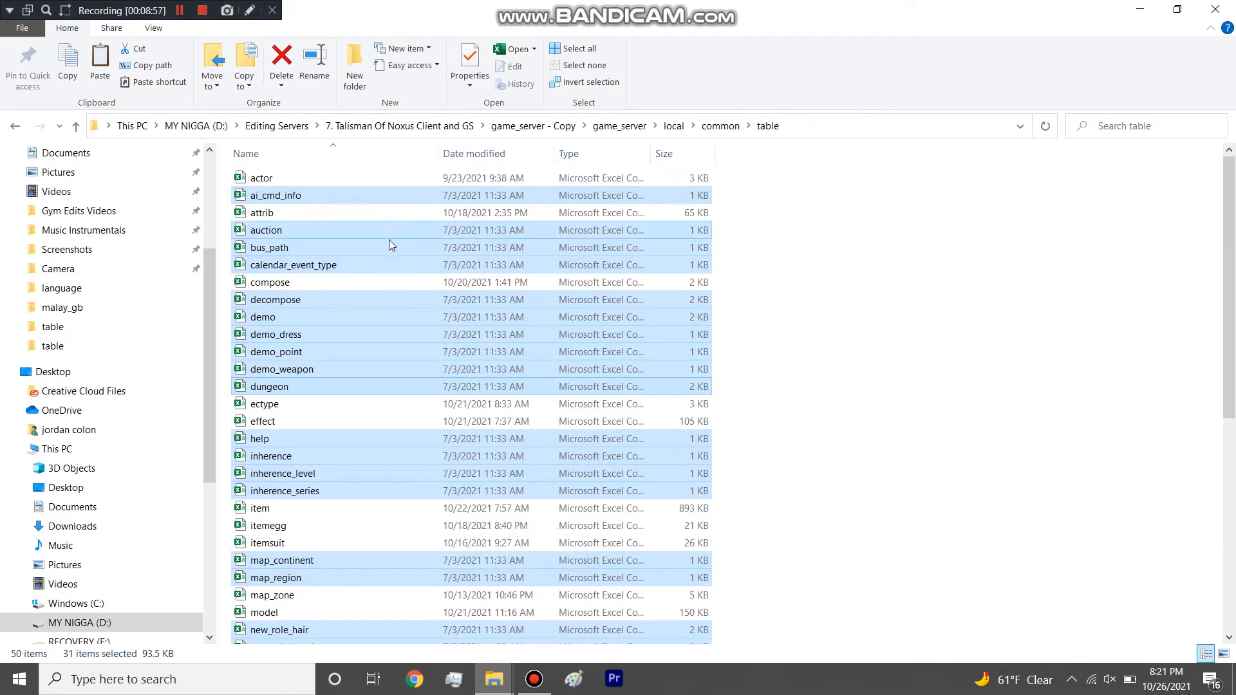
Look over the selected and remaining files in the table folder and open all selected spreadsheets in Notepad++.
{"action": "scroll", "coordinate": [388, 246], "scroll_direction": "down", "scroll_amount": 8}
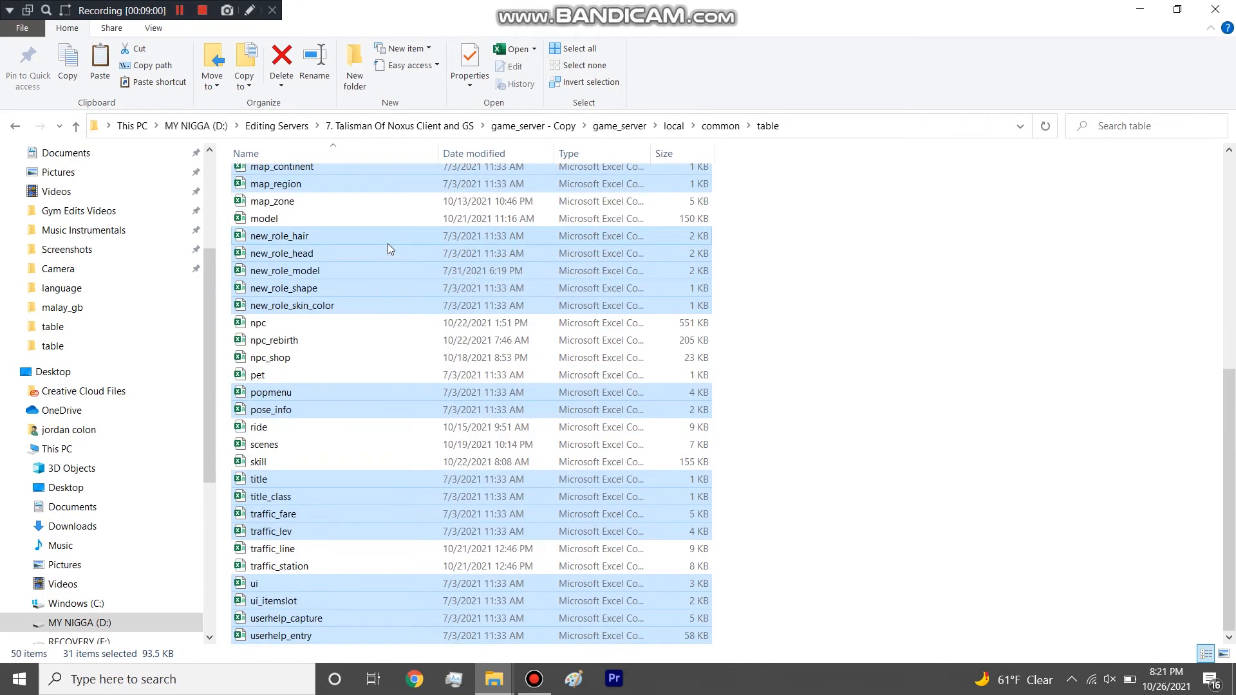
{"action": "scroll", "coordinate": [388, 248], "scroll_direction": "up", "scroll_amount": 8}
{"action": "scroll", "coordinate": [388, 248], "scroll_direction": "down", "scroll_amount": 8}
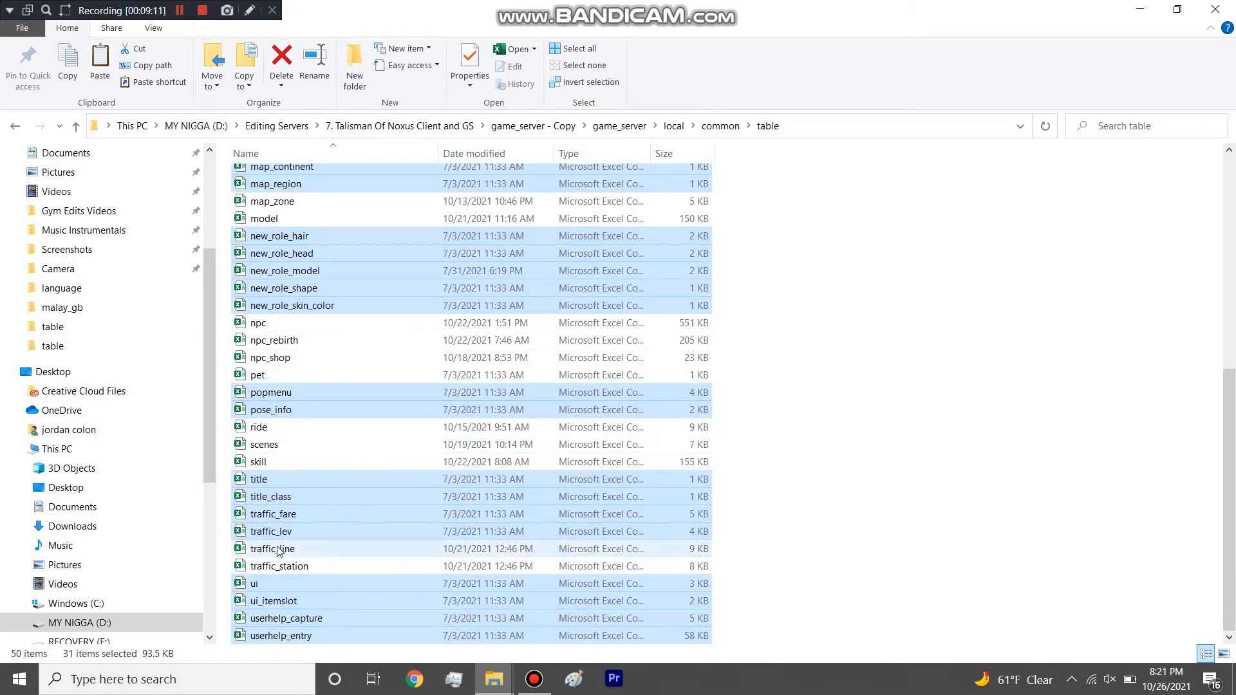
{"action": "scroll", "coordinate": [327, 486], "scroll_direction": "up", "scroll_amount": 4}
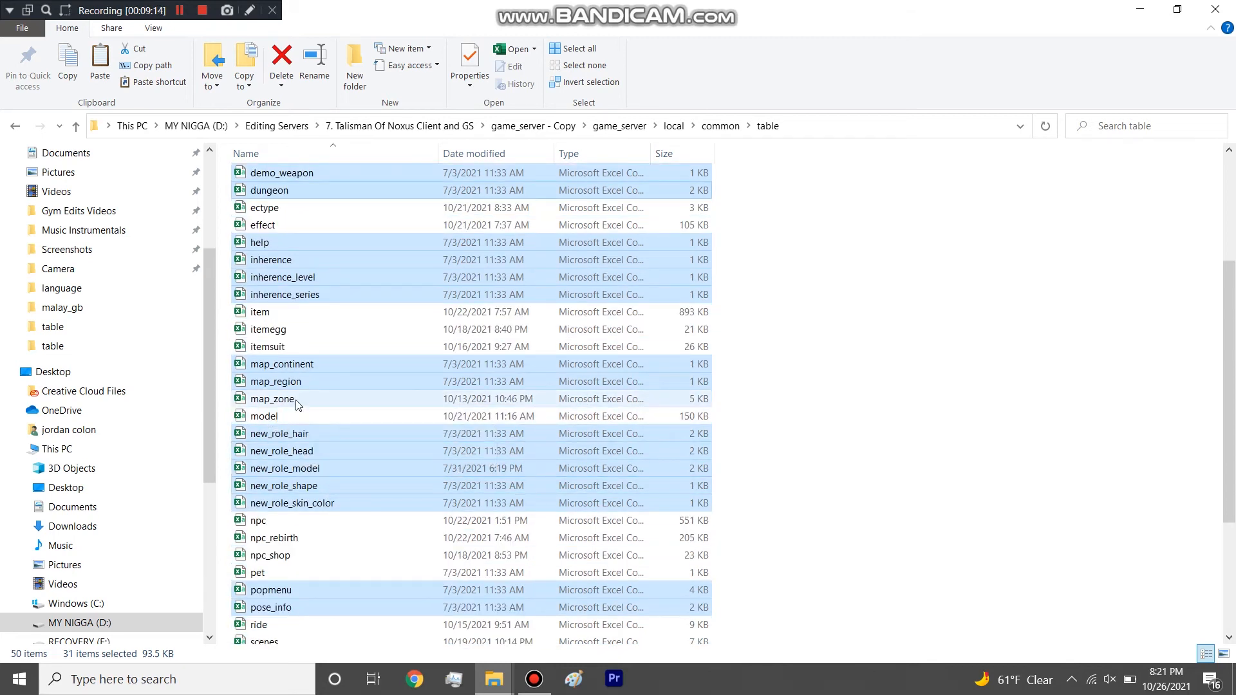
{"action": "scroll", "coordinate": [376, 373], "scroll_direction": "up", "scroll_amount": 3}
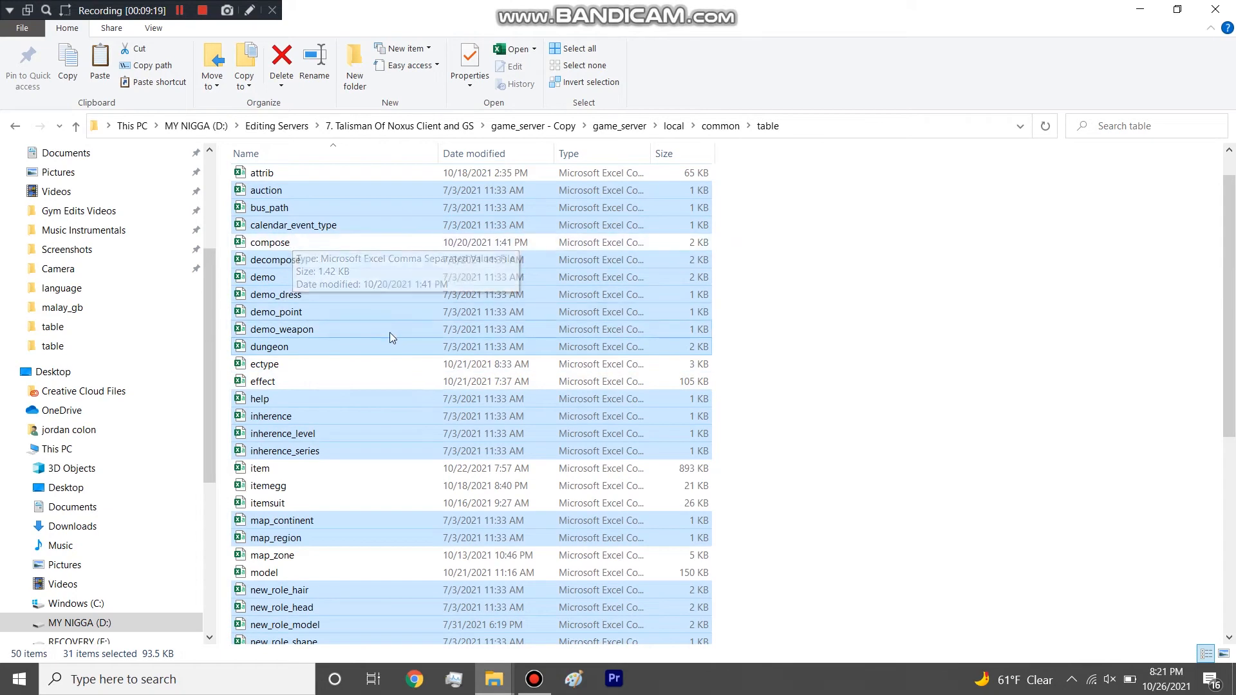
{"action": "scroll", "coordinate": [388, 332], "scroll_direction": "up", "scroll_amount": 1}
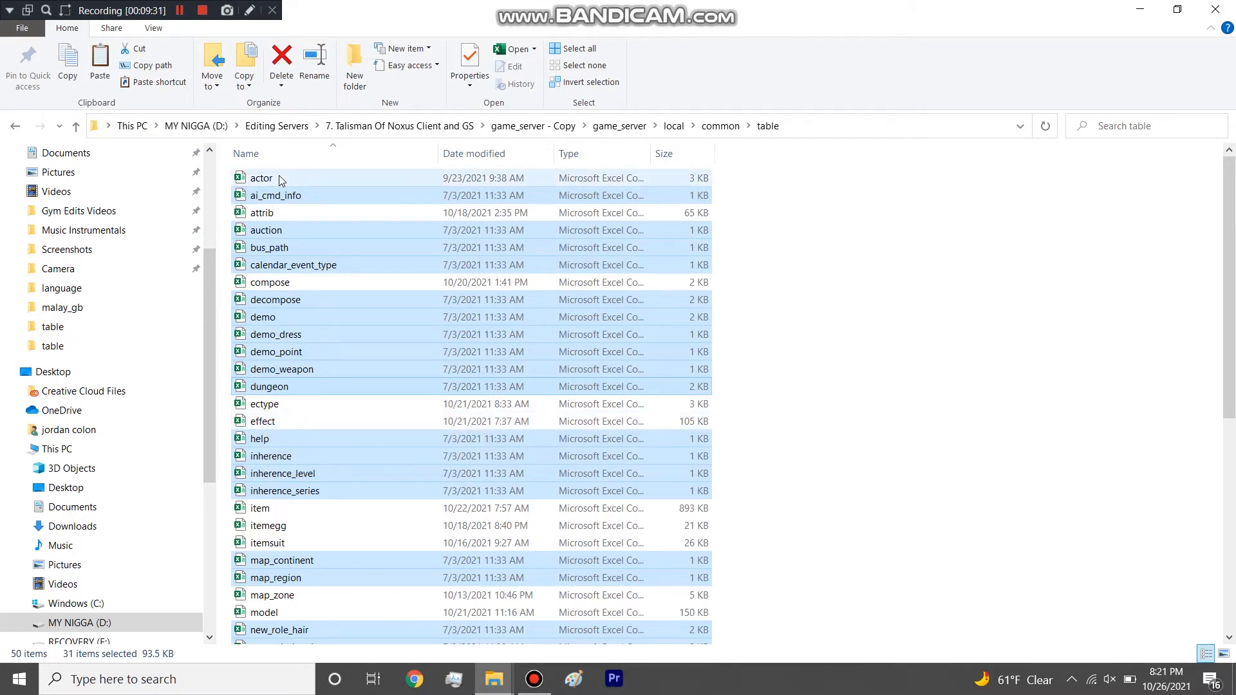
{"action": "scroll", "coordinate": [309, 277], "scroll_direction": "down", "scroll_amount": 8}
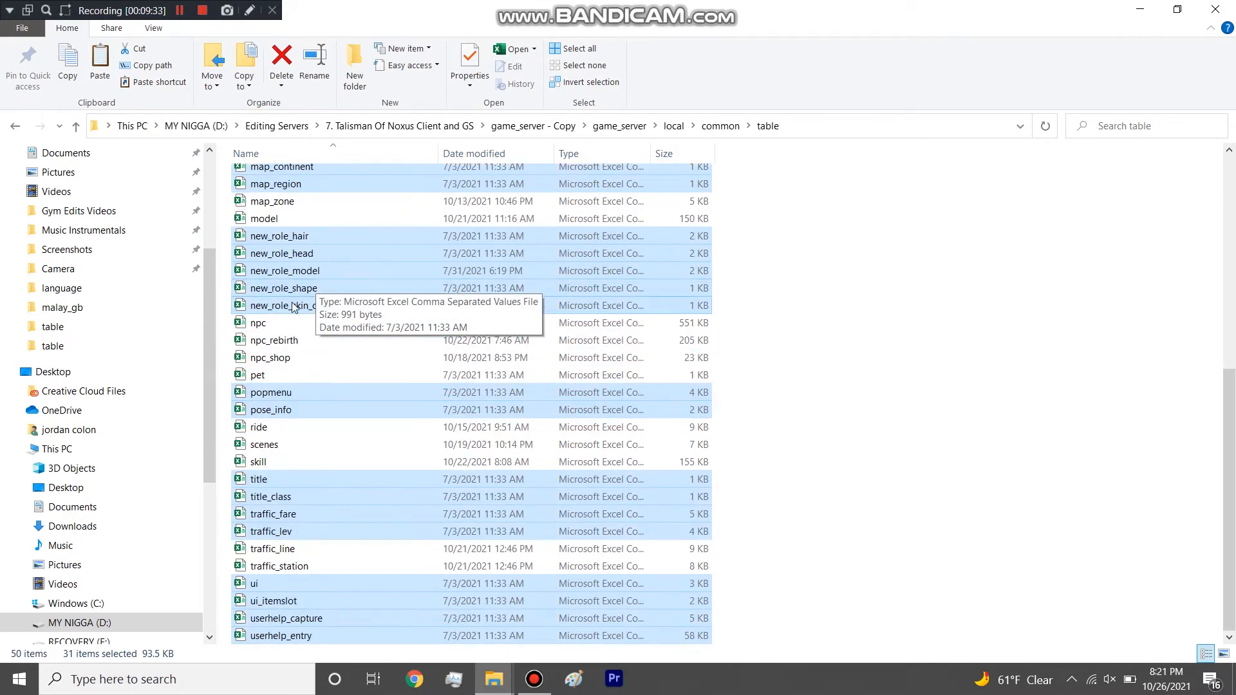
{"action": "scroll", "coordinate": [293, 305], "scroll_direction": "up", "scroll_amount": 8}
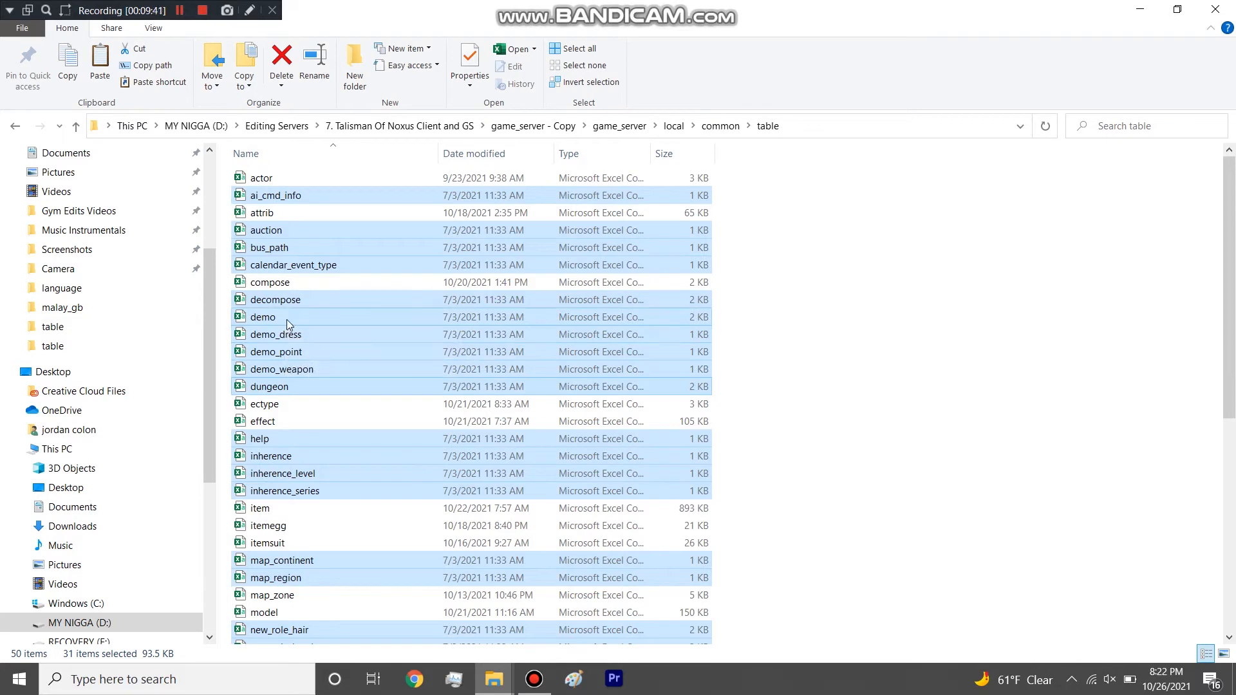
{"action": "right_click", "coordinate": [287, 319]}
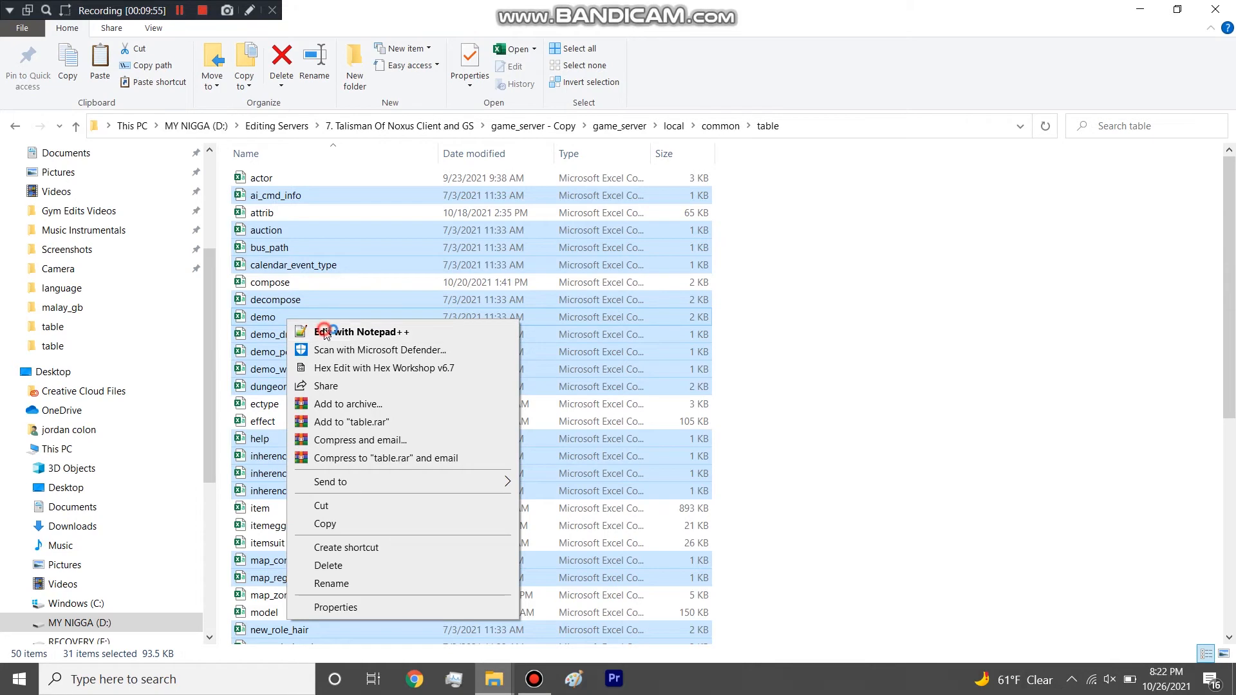
{"action": "left_click", "coordinate": [326, 334]}
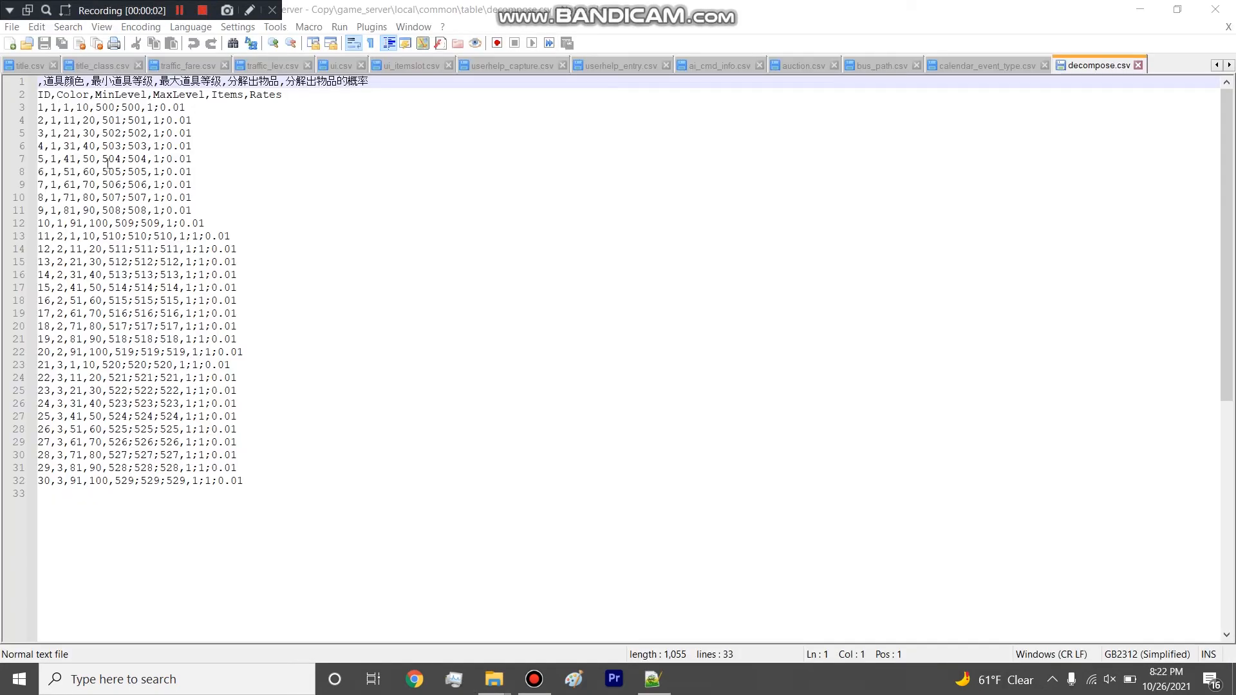
Examine the decompose.csv entries, highlighting the last row, the first level-range rows on lines 3 to 6, and line 12.
{"action": "left_click_drag", "start_coordinate": [252, 486], "coordinate": [284, 484]}
{"action": "left_click", "coordinate": [252, 482]}
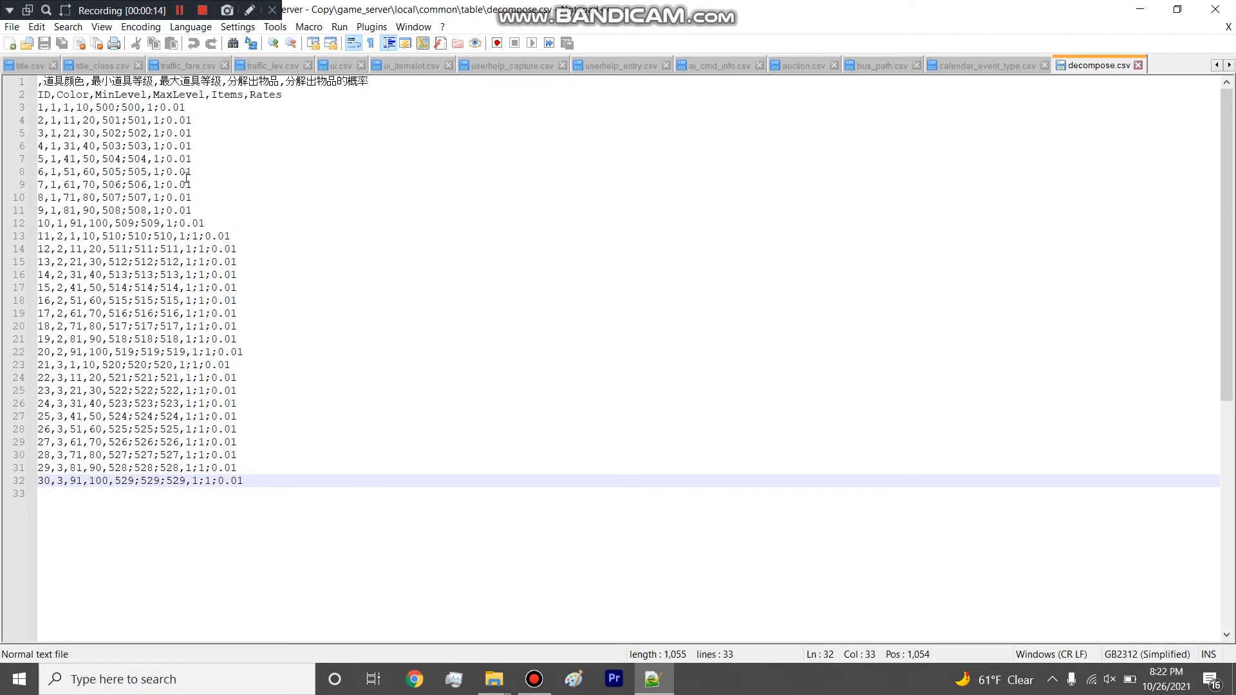
{"action": "left_click_drag", "start_coordinate": [190, 107], "coordinate": [20, 108]}
{"action": "left_click_drag", "start_coordinate": [207, 117], "coordinate": [24, 124]}
{"action": "left_click_drag", "start_coordinate": [194, 133], "coordinate": [29, 118]}
{"action": "left_click_drag", "start_coordinate": [200, 159], "coordinate": [10, 146]}
{"action": "left_click", "coordinate": [94, 224]}
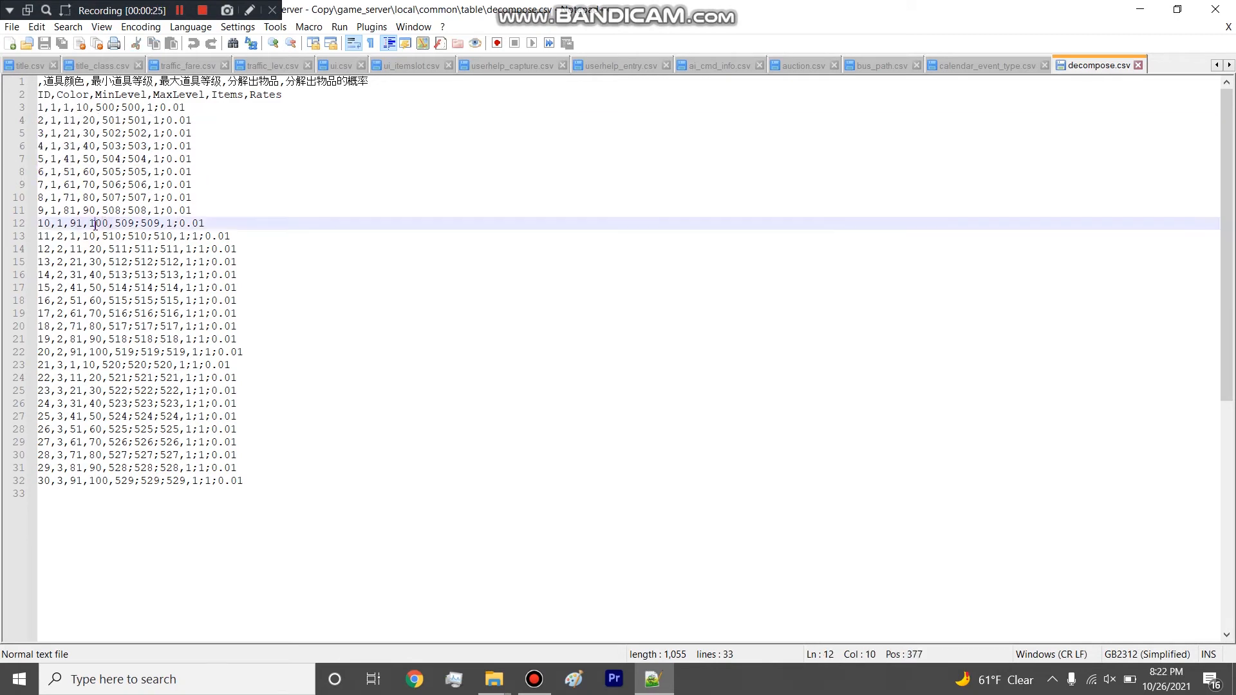
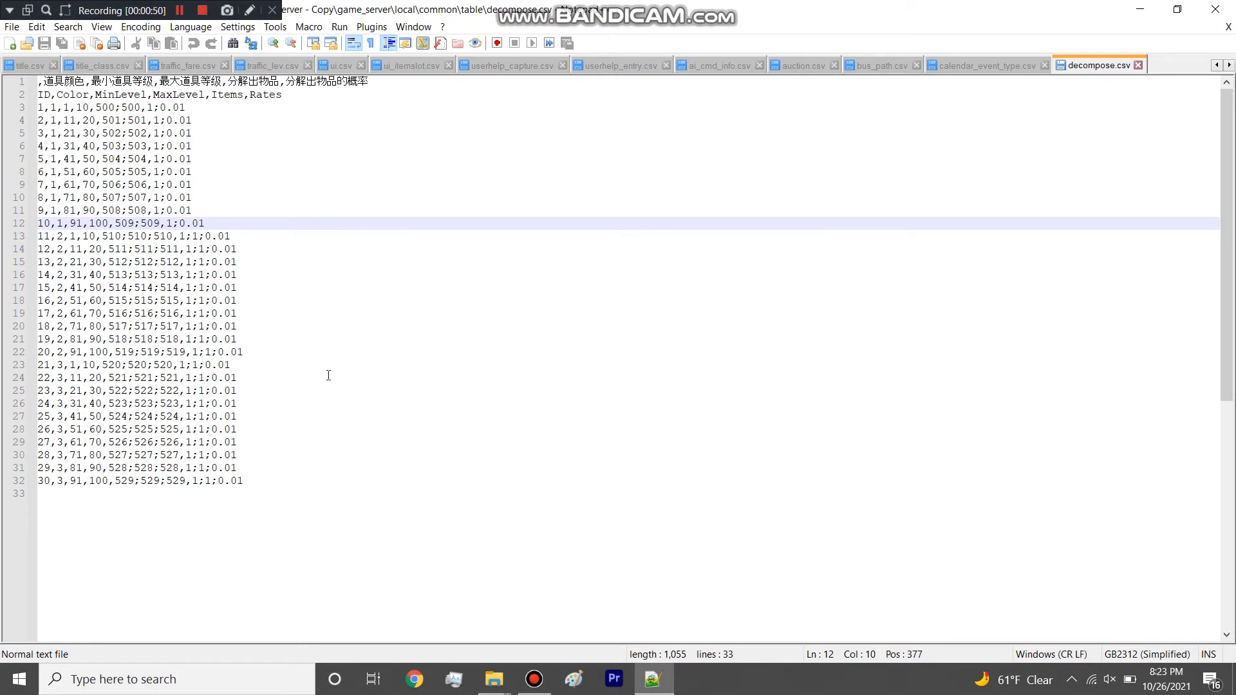
Close decompose.csv, and review the entries of small_pet.csv and war_area.csv by highlighting them, closing both files as well.
{"action": "left_click", "coordinate": [1138, 65]}
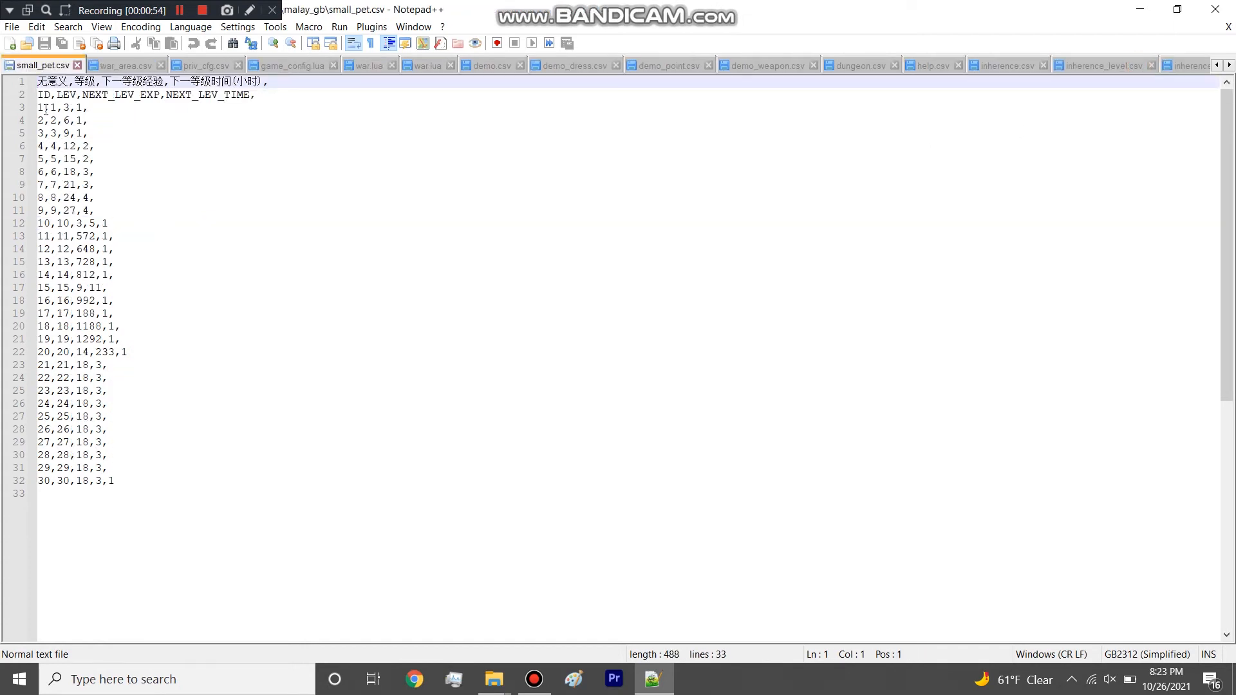
{"action": "left_click_drag", "start_coordinate": [123, 474], "coordinate": [12, 80]}
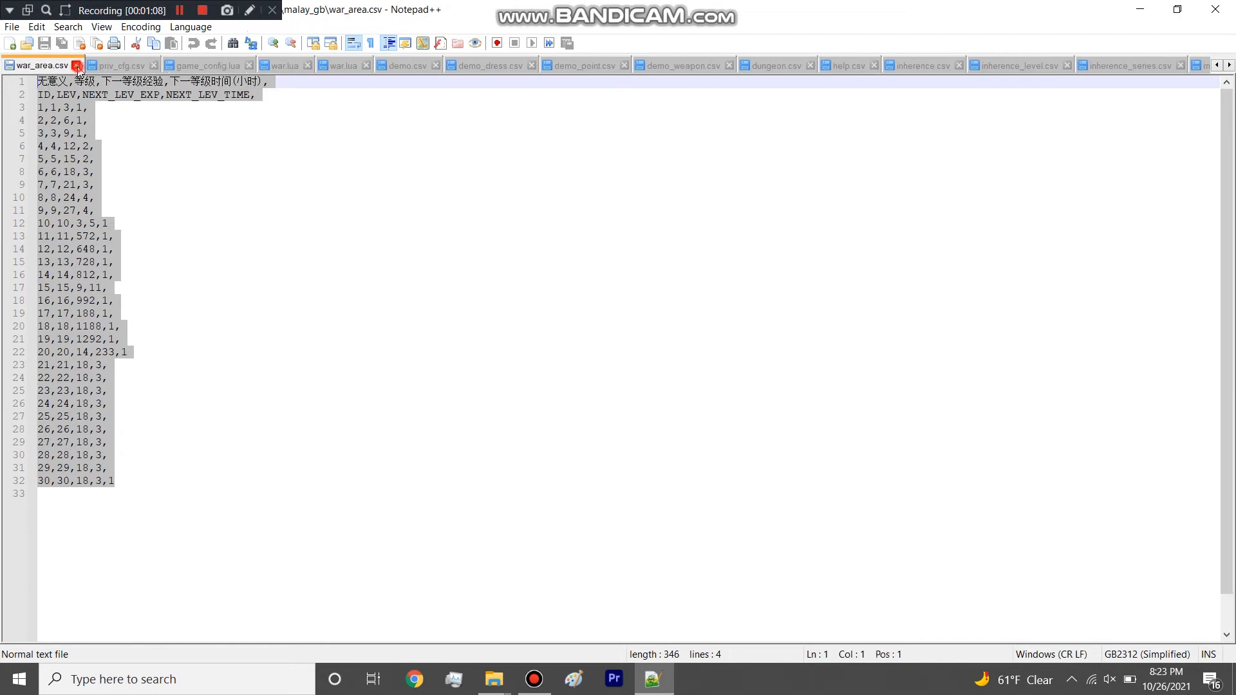
{"action": "left_click", "coordinate": [78, 66]}
{"action": "left_click_drag", "start_coordinate": [872, 107], "coordinate": [38, 106]}
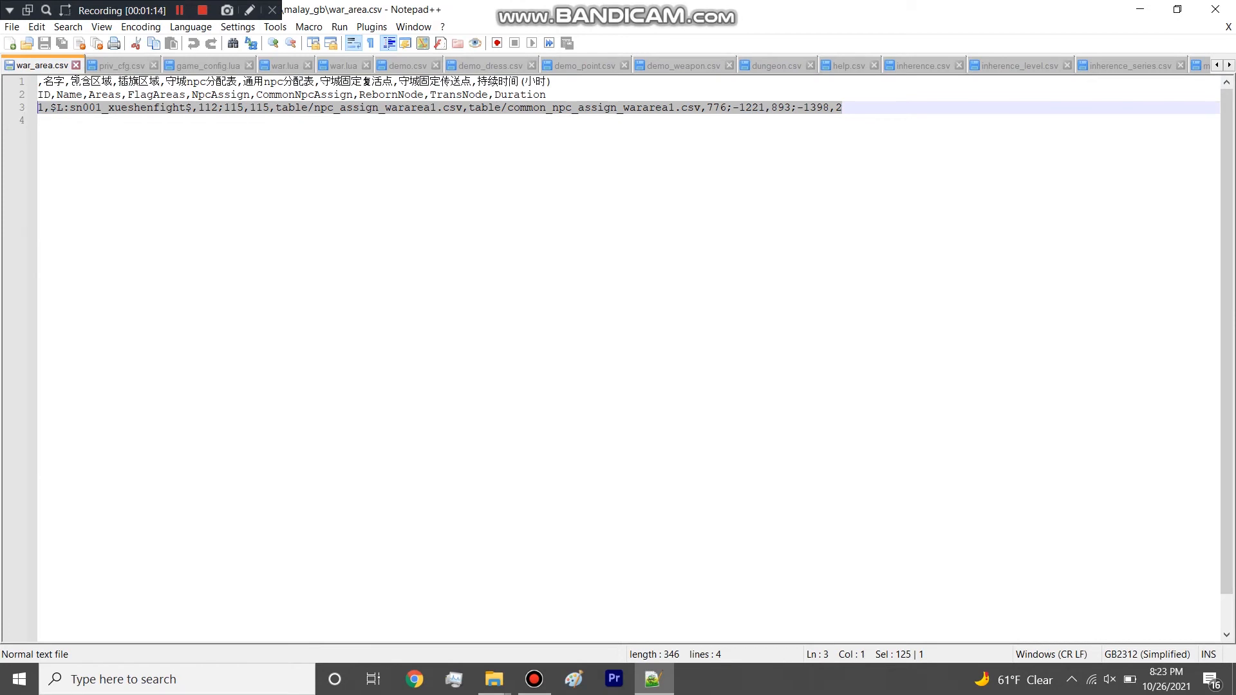
{"action": "left_click", "coordinate": [76, 65]}
Examine the priv_cfg.csv privilege table, highlighting the full list, the first ID and the GM entries from ID 4 to 9.
{"action": "left_click_drag", "start_coordinate": [124, 210], "coordinate": [22, 80]}
{"action": "left_click_drag", "start_coordinate": [25, 91], "coordinate": [132, 207]}
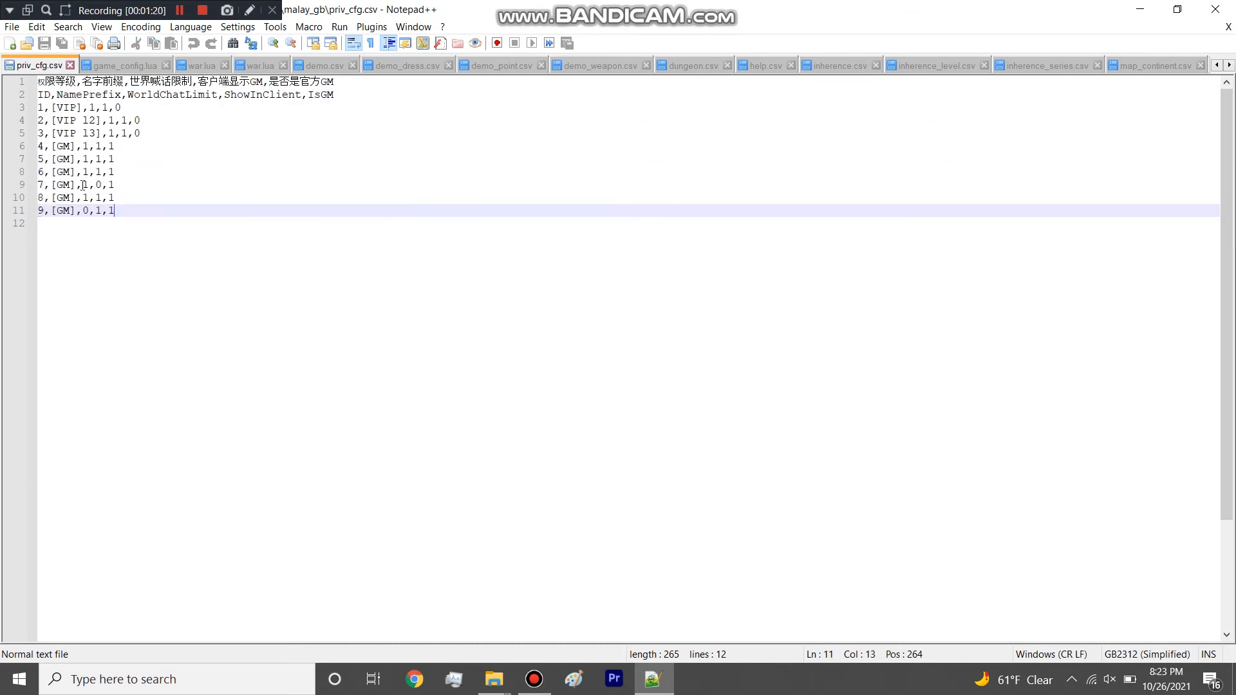
{"action": "left_click_drag", "start_coordinate": [127, 222], "coordinate": [32, 105]}
{"action": "left_click", "coordinate": [132, 211]}
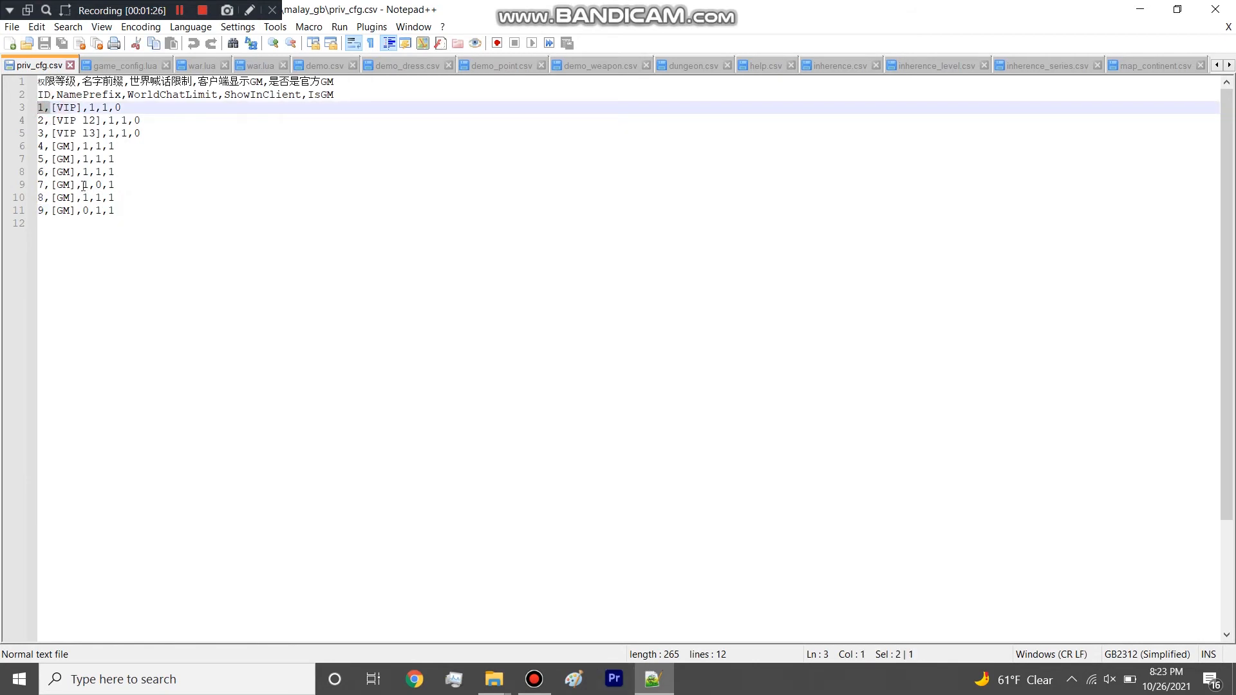
{"action": "left_click_drag", "start_coordinate": [43, 210], "coordinate": [19, 150]}
{"action": "left_click_drag", "start_coordinate": [125, 211], "coordinate": [34, 95]}
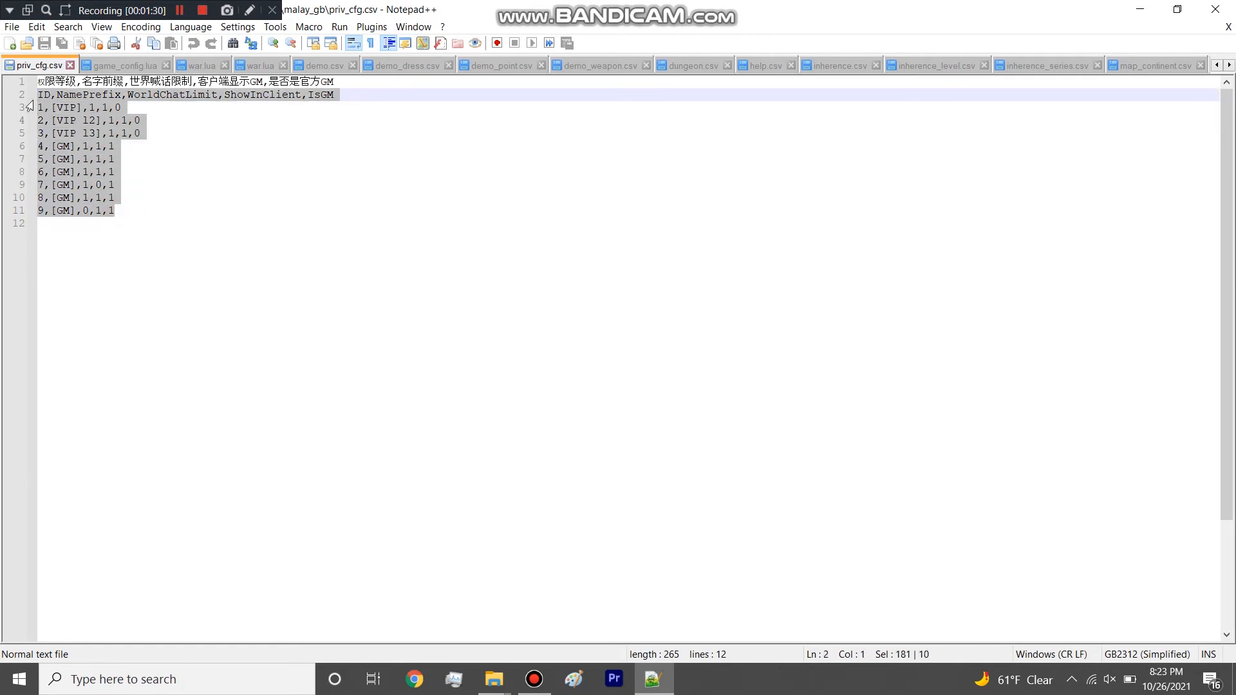
Point out individual priv_cfg.csv entries, including ID 9, the name prefix of entry 2 and the last GM row, and close the file.
{"action": "left_click", "coordinate": [111, 242]}
{"action": "left_click_drag", "start_coordinate": [43, 209], "coordinate": [24, 211]}
{"action": "left_click", "coordinate": [46, 222]}
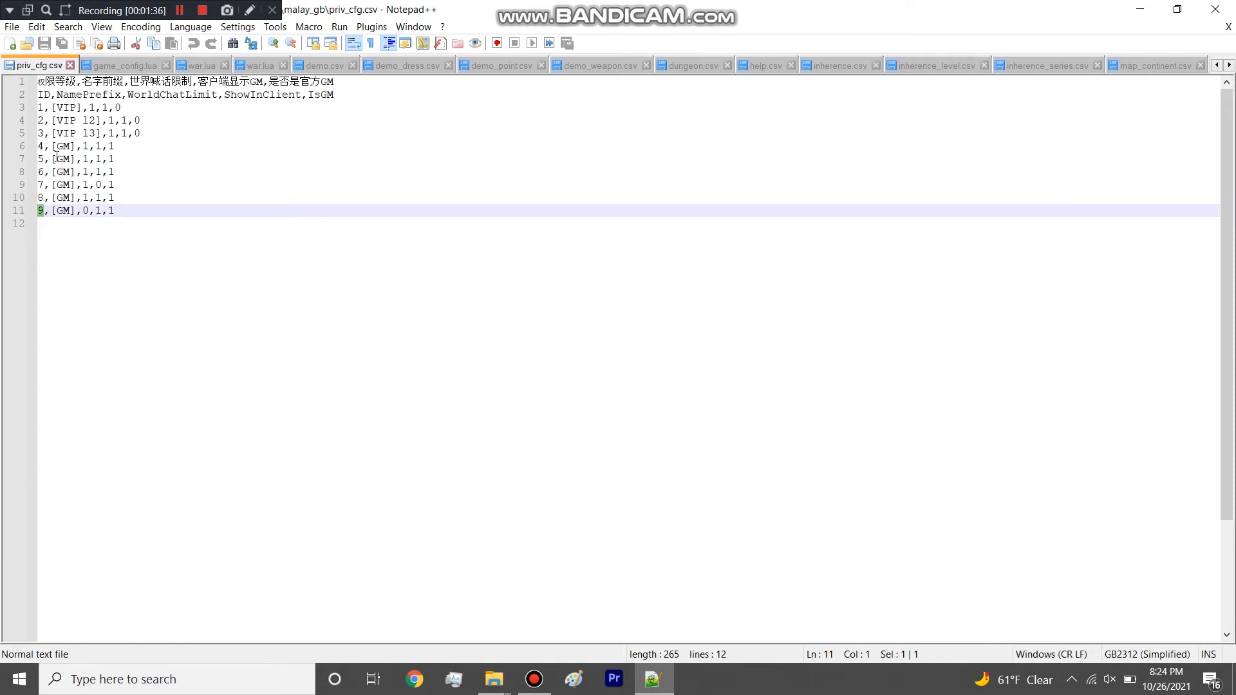
{"action": "left_click", "coordinate": [40, 187]}
{"action": "left_click", "coordinate": [51, 171]}
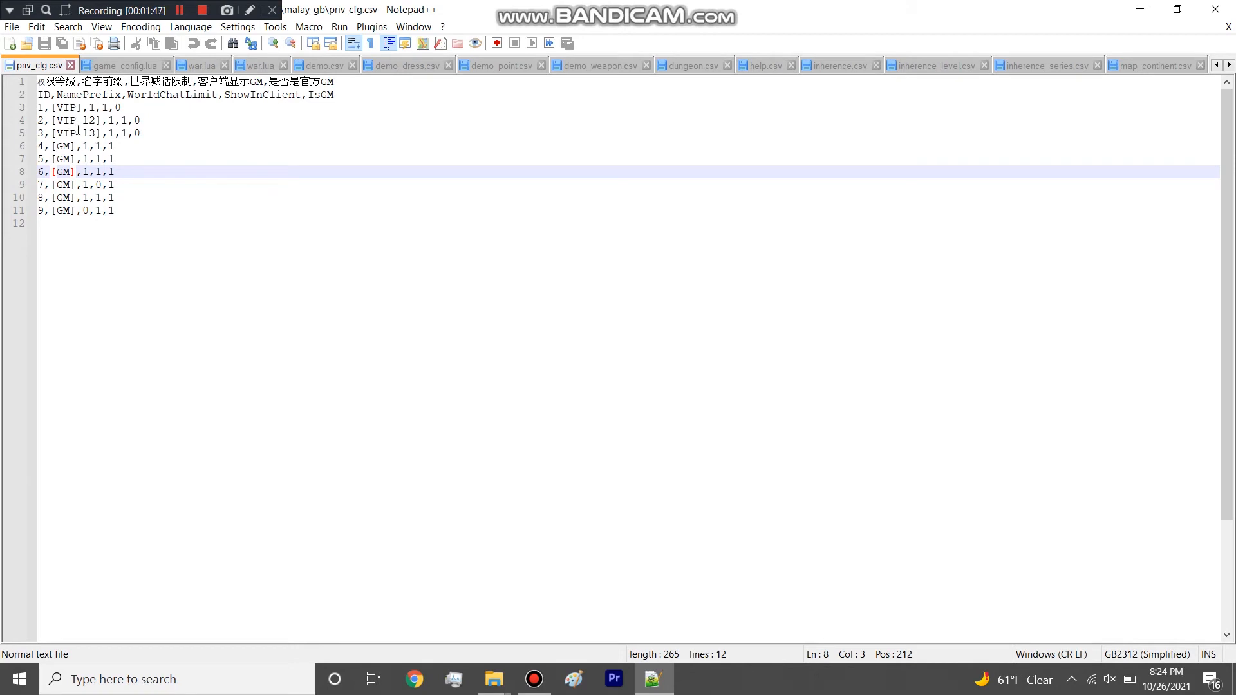
{"action": "left_click_drag", "start_coordinate": [98, 124], "coordinate": [56, 120]}
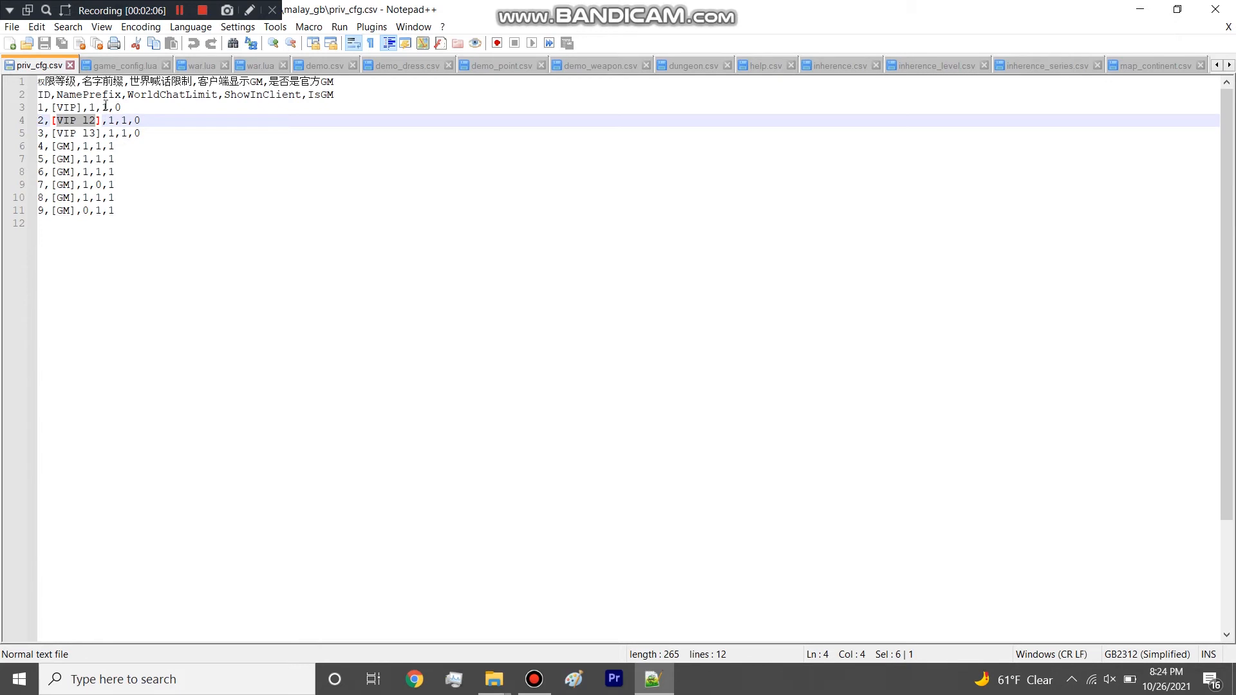
{"action": "left_click_drag", "start_coordinate": [135, 205], "coordinate": [35, 206]}
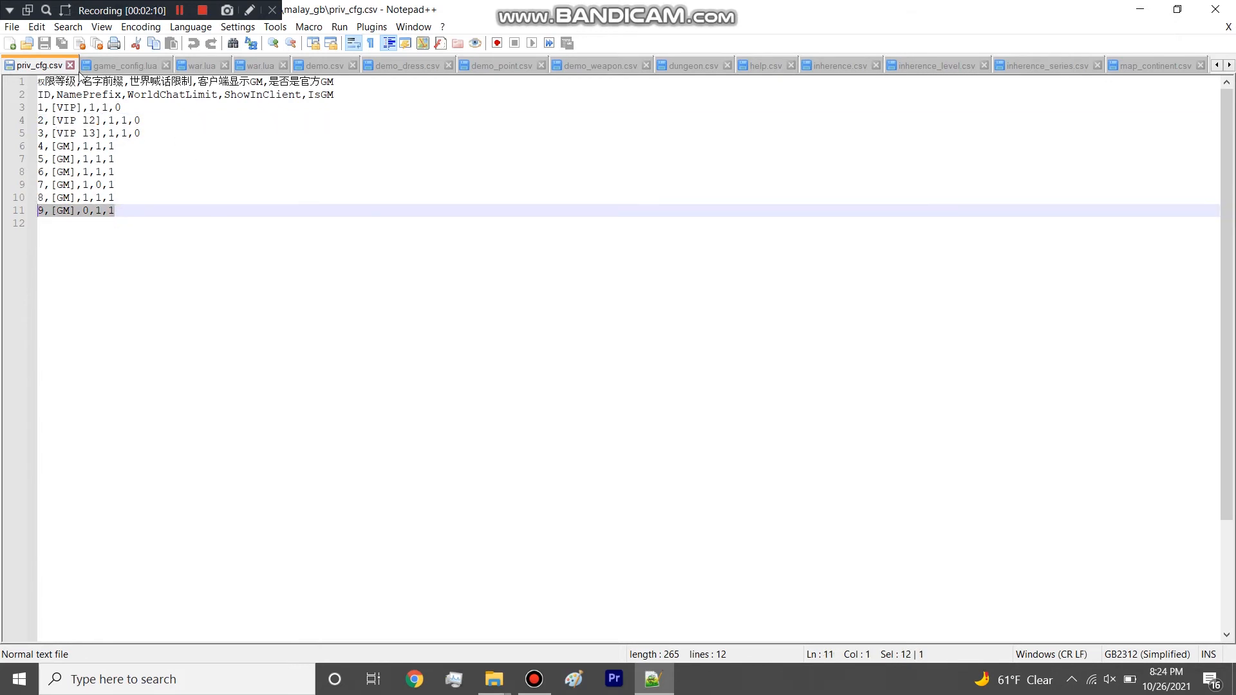
{"action": "left_click", "coordinate": [70, 65]}
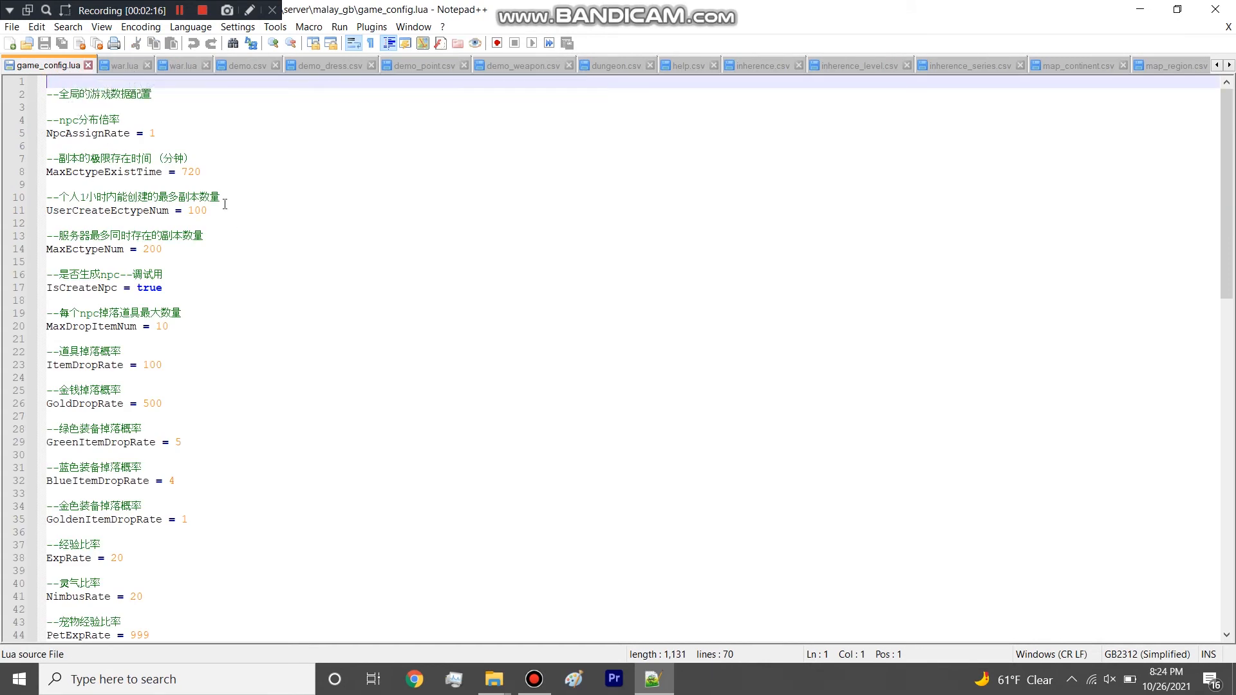
Check the selected spreadsheets in the table folder and return to Notepad++.
{"action": "mouse_move", "coordinate": [493, 679]}
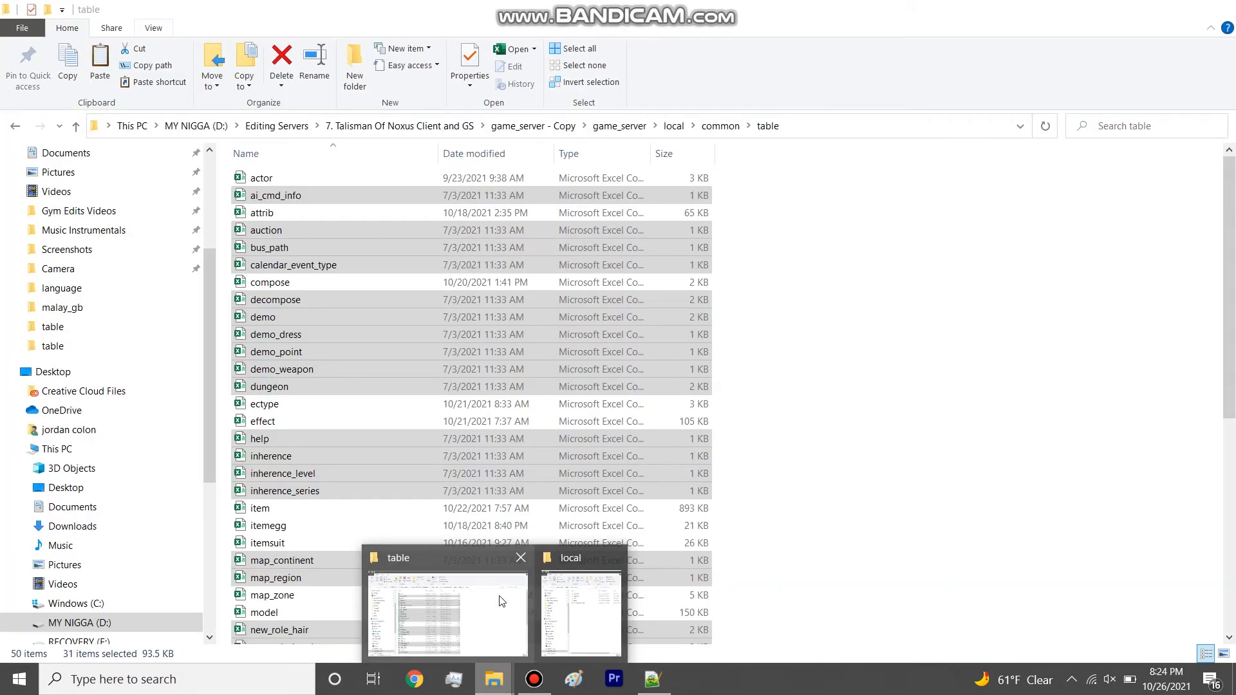
{"action": "left_click", "coordinate": [502, 601]}
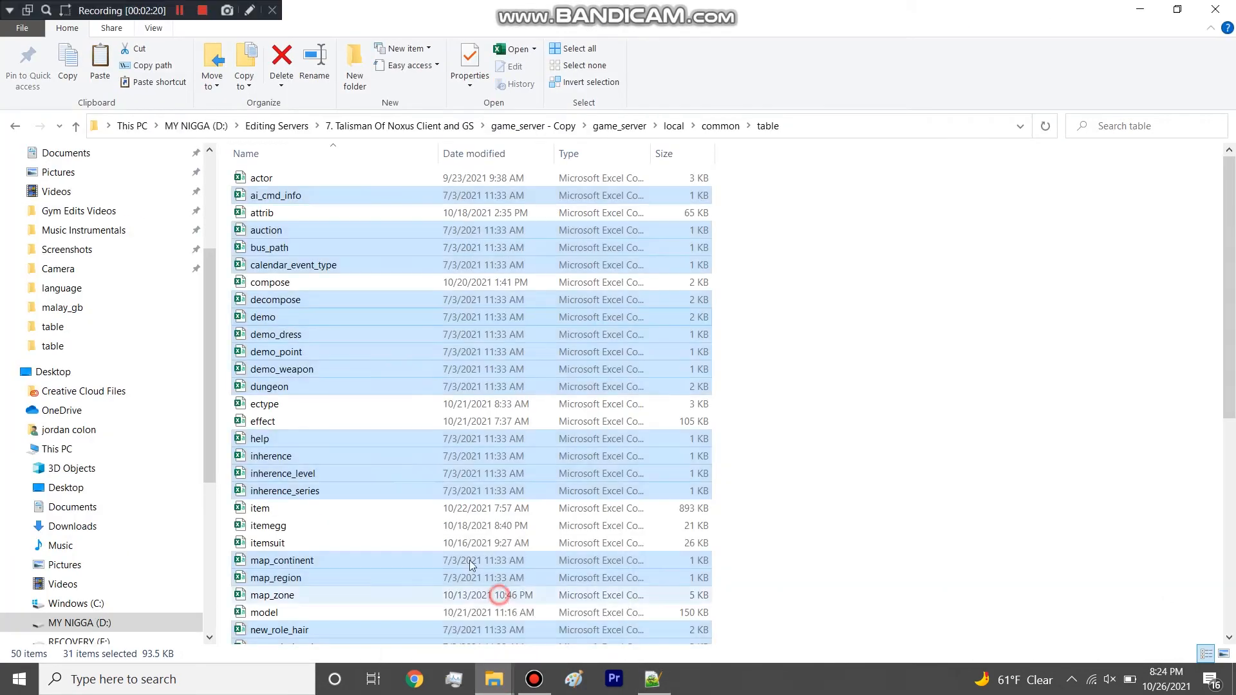
{"action": "scroll", "coordinate": [423, 476], "scroll_direction": "down", "scroll_amount": 1}
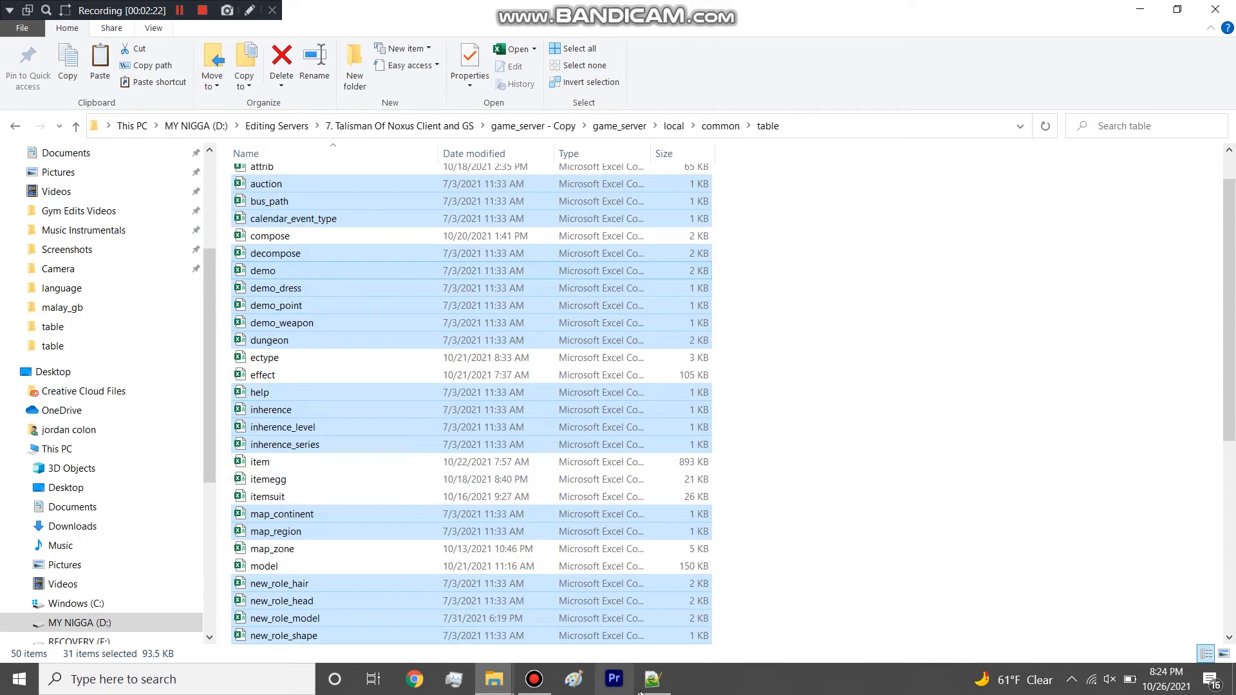
{"action": "left_click", "coordinate": [652, 679]}
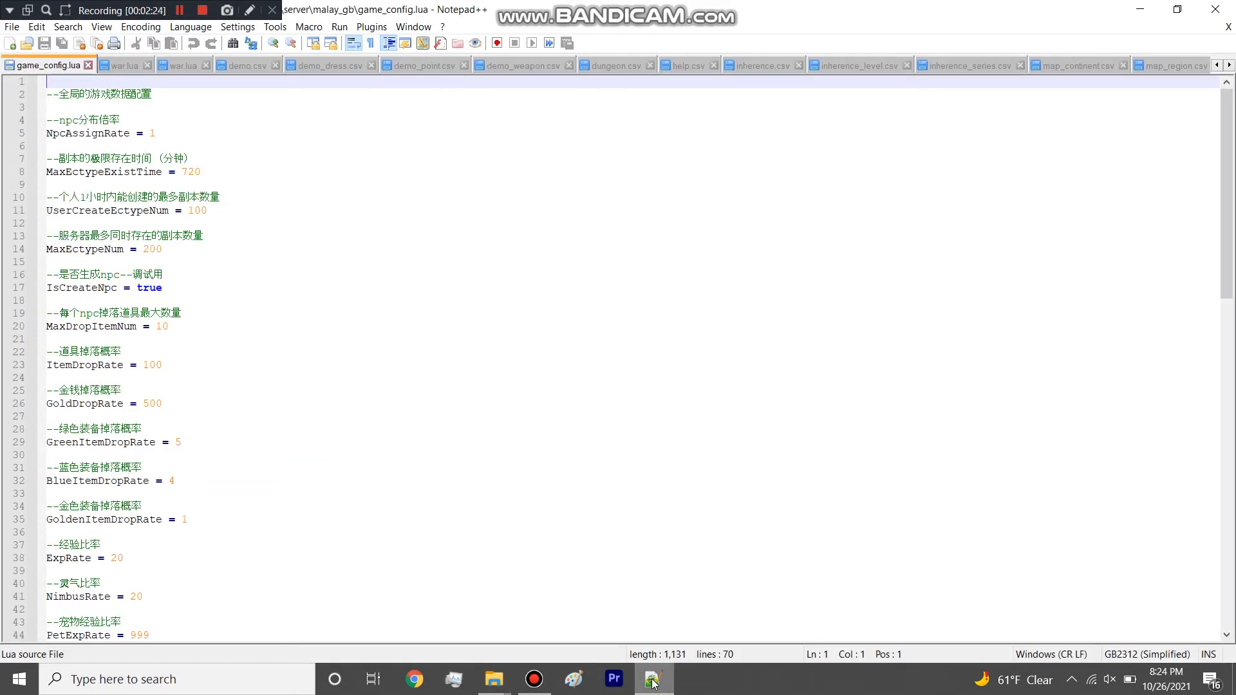
Close game_config.lua and both war.lua files.
{"action": "left_click", "coordinate": [89, 65]}
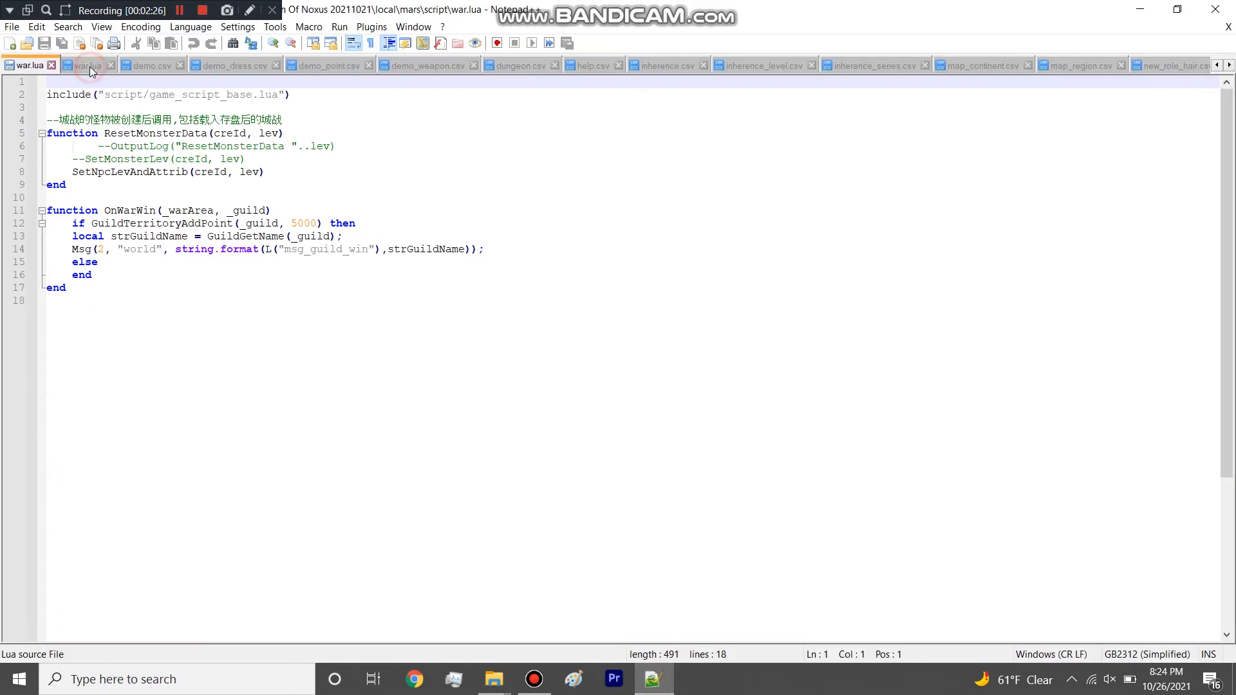
{"action": "left_click", "coordinate": [52, 65]}
{"action": "left_click", "coordinate": [50, 65]}
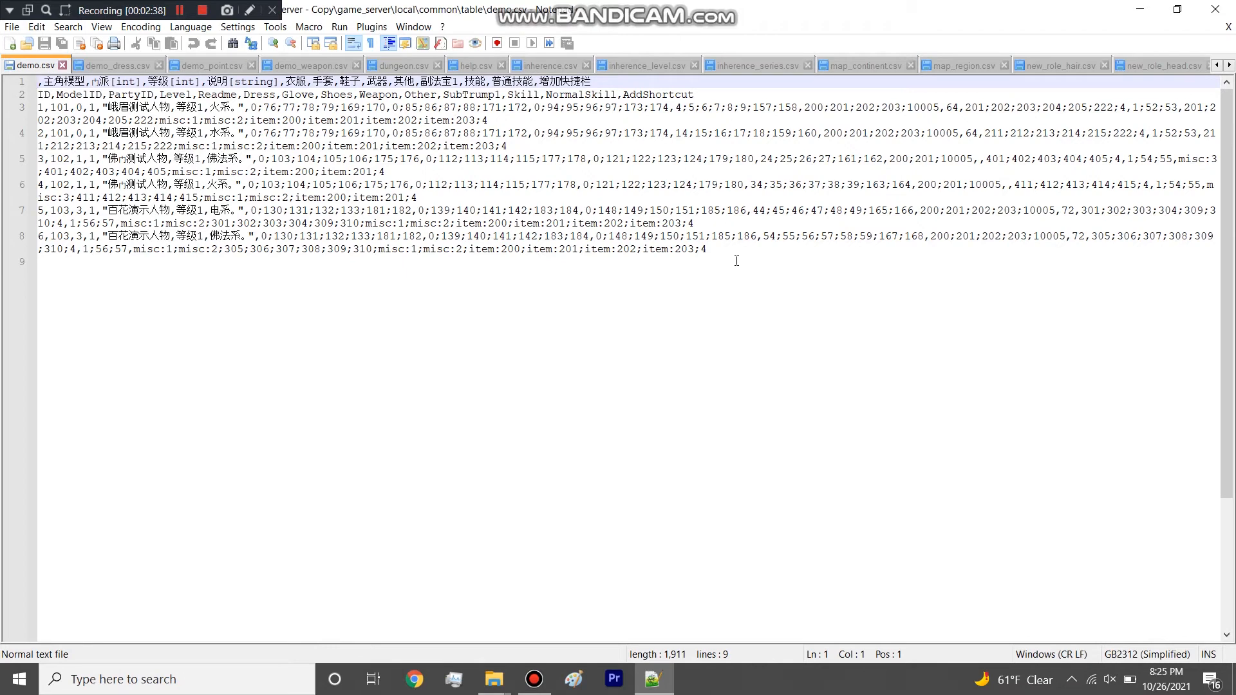
Highlight the last demo.csv rows, close the file in Notepad++, and open the demo spreadsheet from the table folder in Excel.
{"action": "left_click_drag", "start_coordinate": [736, 261], "coordinate": [106, 149]}
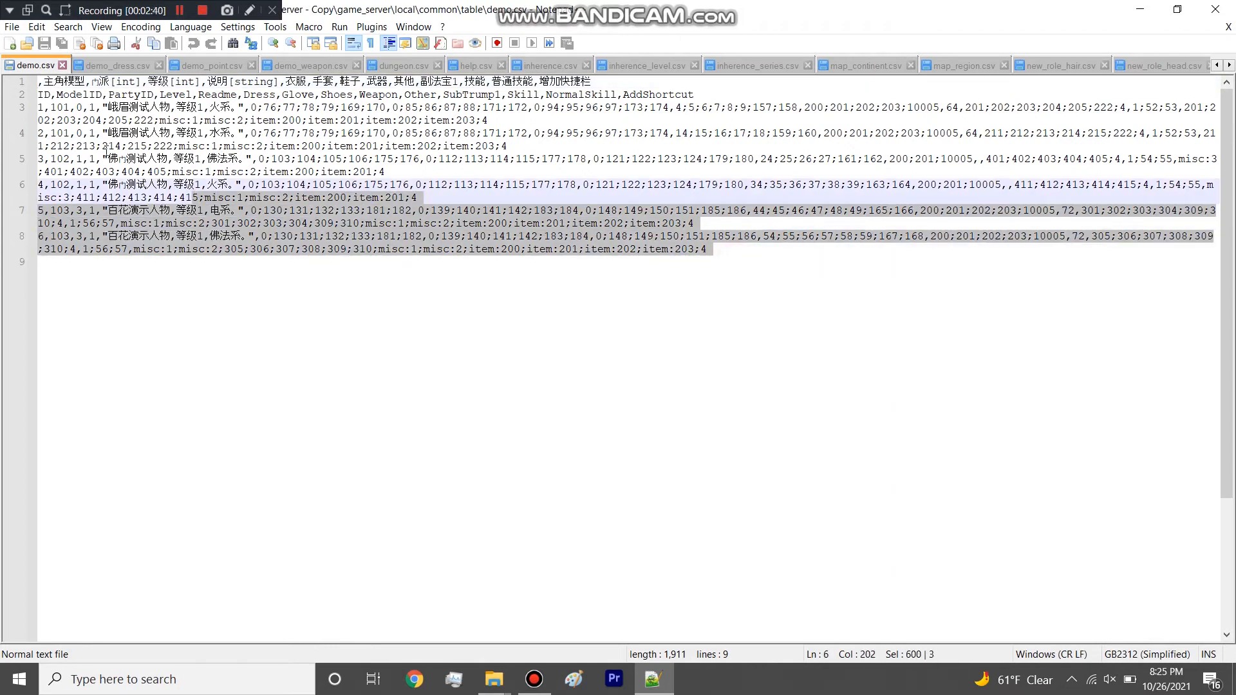
{"action": "left_click", "coordinate": [62, 65]}
{"action": "left_click", "coordinate": [1139, 9]}
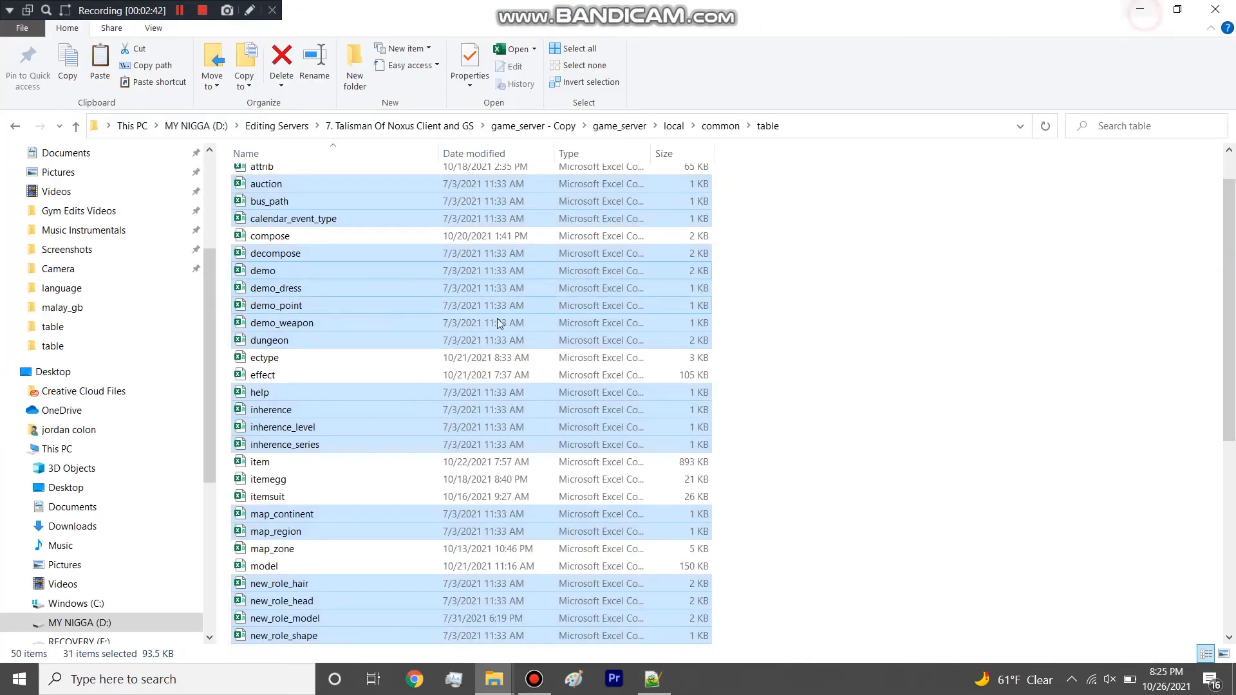
{"action": "left_click", "coordinate": [391, 278]}
{"action": "double_click", "coordinate": [310, 269]}
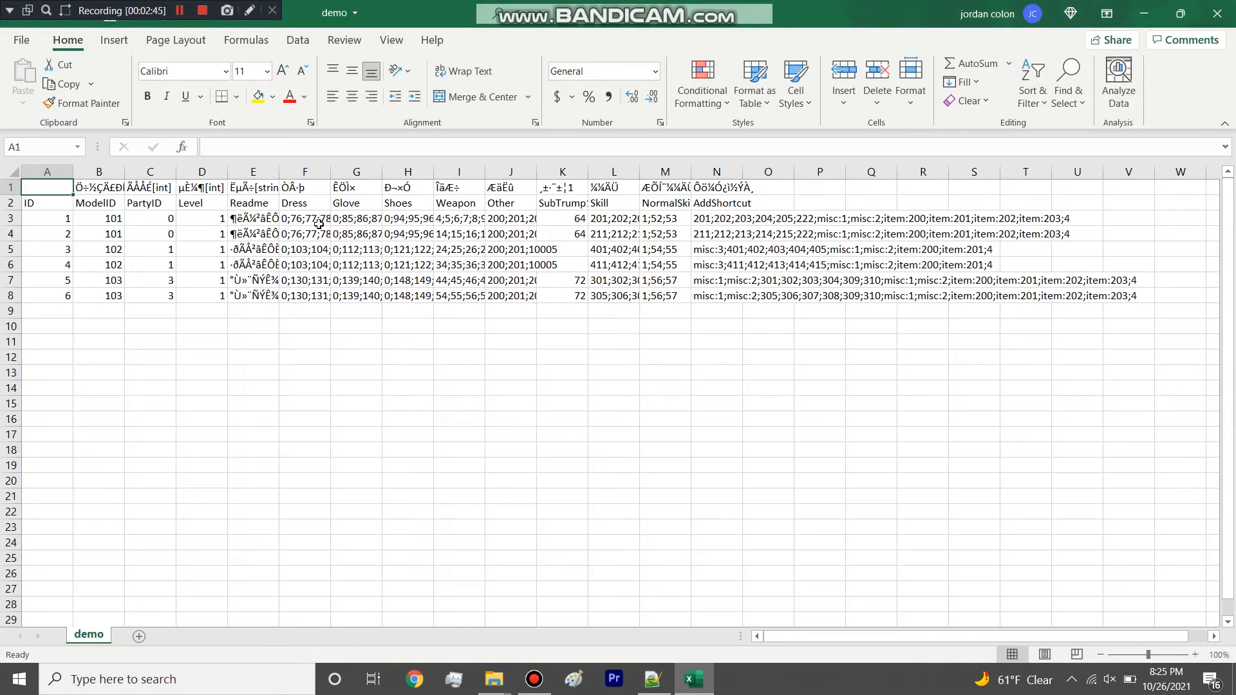
Widen the Dress, Glove, Shoes, Weapon, Other and SubTrump1 columns of the demo sheet to fit their values.
{"action": "left_click", "coordinate": [325, 187]}
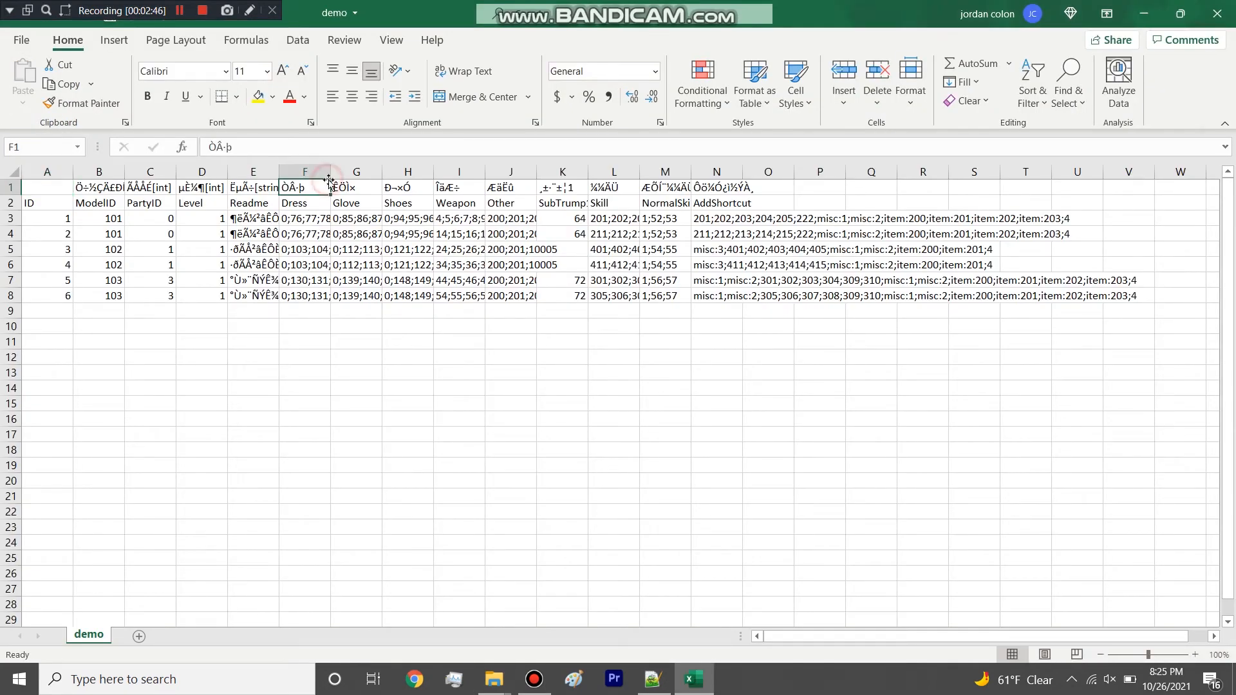
{"action": "left_click_drag", "start_coordinate": [330, 172], "coordinate": [517, 172]}
{"action": "left_click_drag", "start_coordinate": [367, 172], "coordinate": [427, 172]}
{"action": "left_click_drag", "start_coordinate": [623, 169], "coordinate": [864, 175]}
{"action": "double_click", "coordinate": [808, 168]}
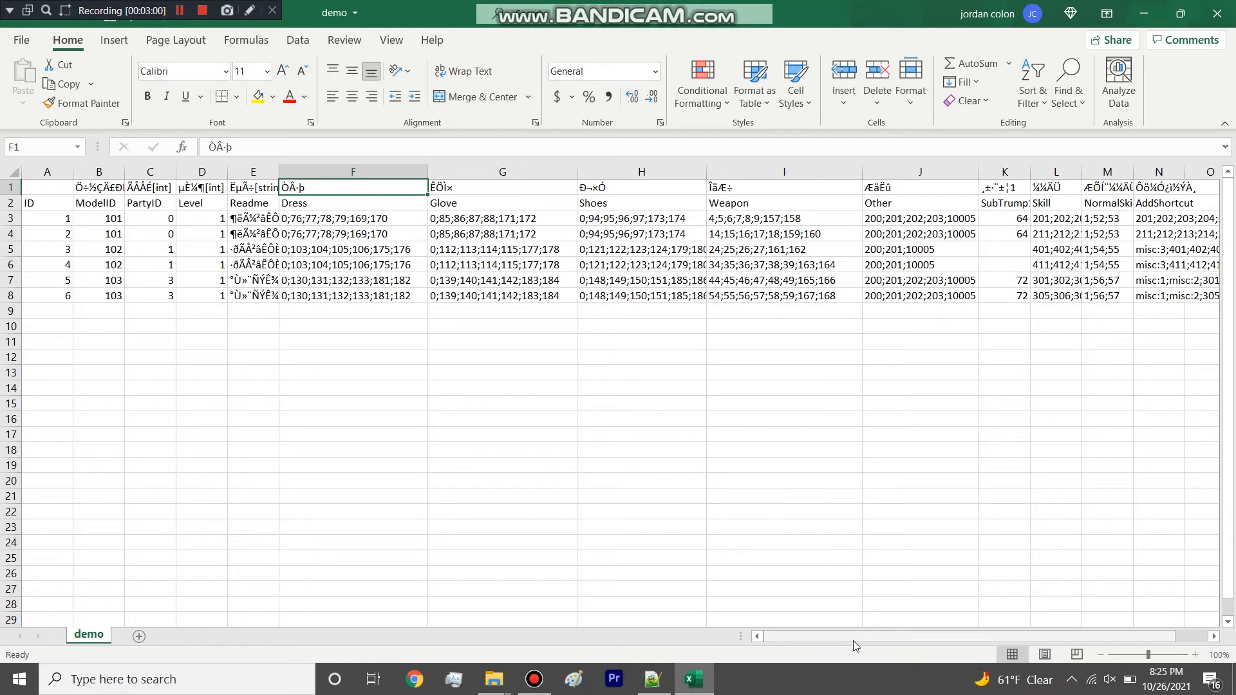
{"action": "left_click_drag", "start_coordinate": [855, 645], "coordinate": [884, 644]}
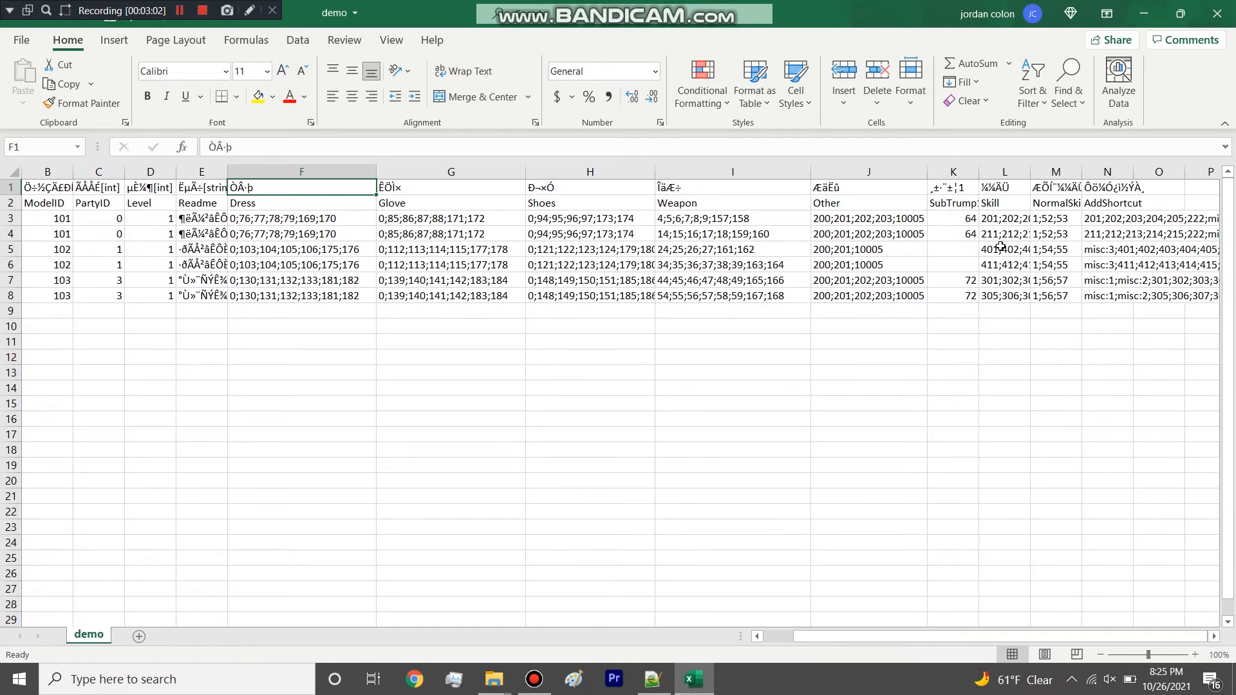
{"action": "left_click_drag", "start_coordinate": [979, 178], "coordinate": [1013, 178]}
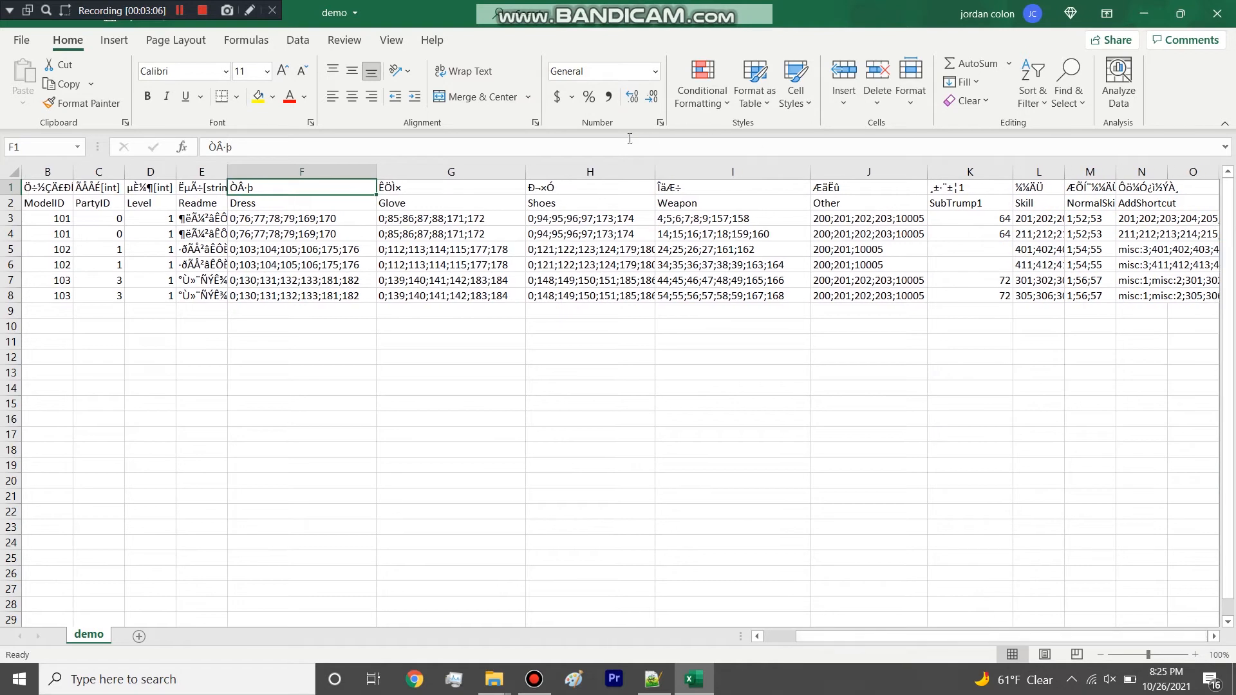
Examine the Shoes and Other columns, going through the Other values in rows 3 to 8.
{"action": "left_click", "coordinate": [590, 172]}
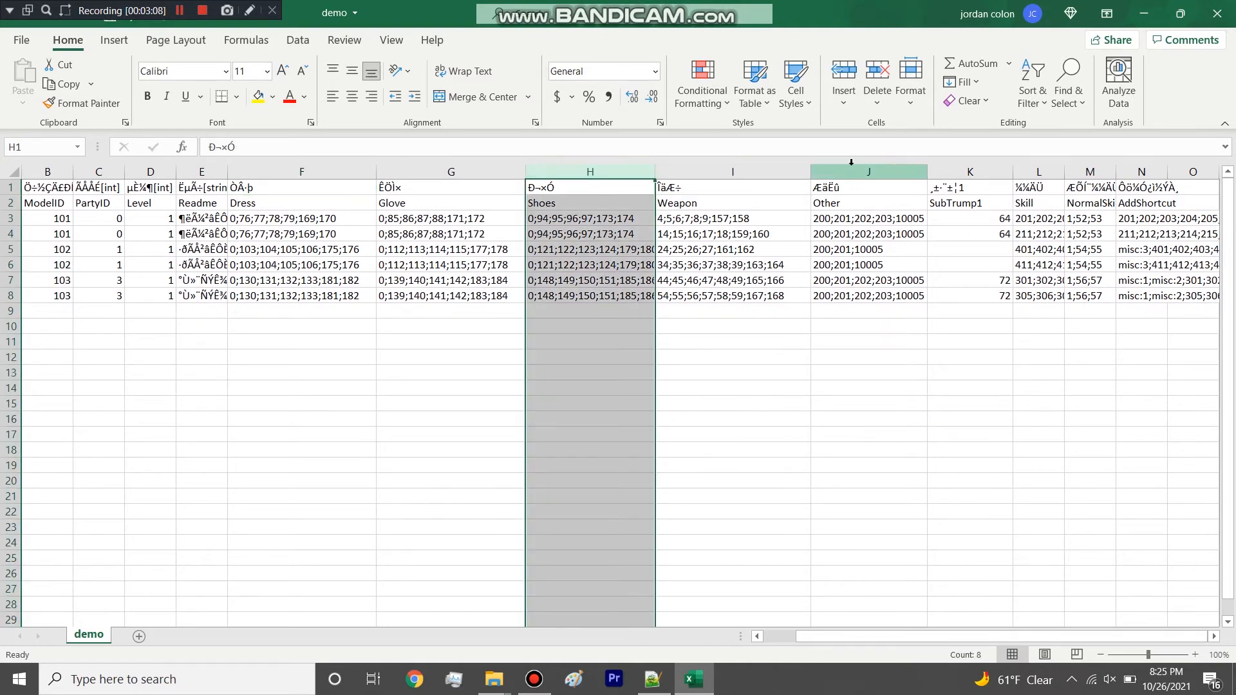
{"action": "left_click", "coordinate": [887, 168]}
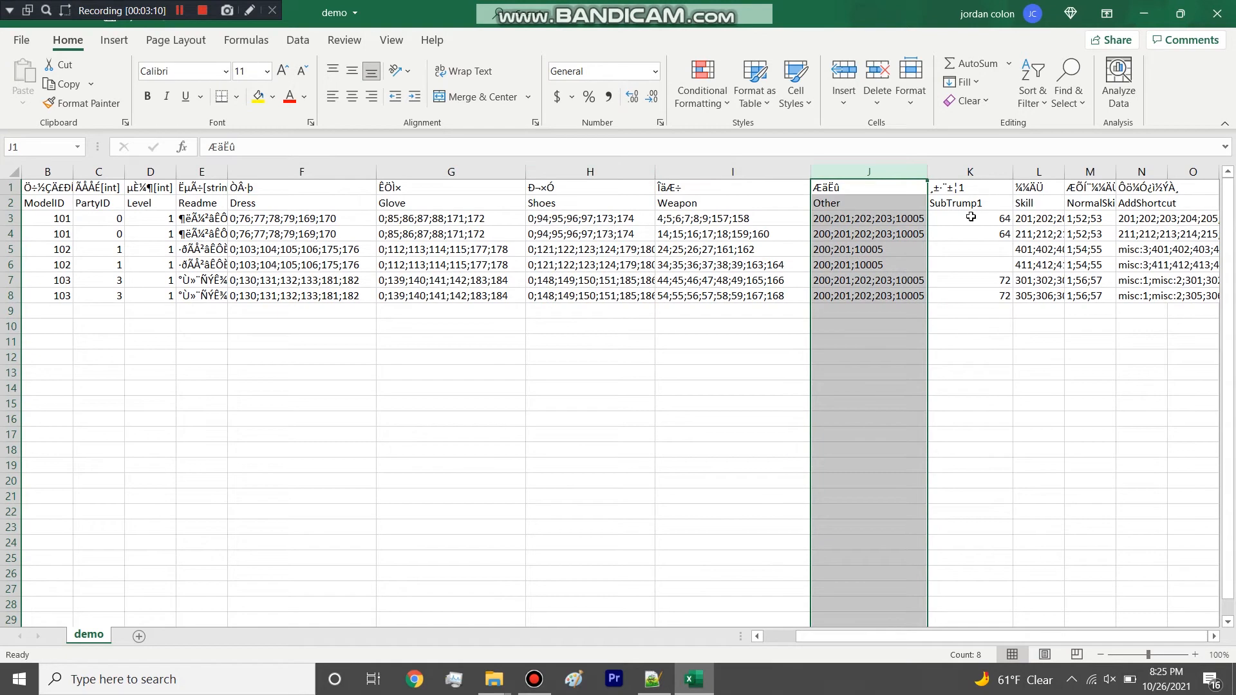
{"action": "left_click", "coordinate": [901, 219]}
{"action": "left_click", "coordinate": [905, 234]}
{"action": "left_click", "coordinate": [899, 249]}
{"action": "left_click", "coordinate": [888, 267]}
{"action": "left_click", "coordinate": [886, 280]}
{"action": "left_click", "coordinate": [885, 292]}
{"action": "left_click", "coordinate": [873, 630]}
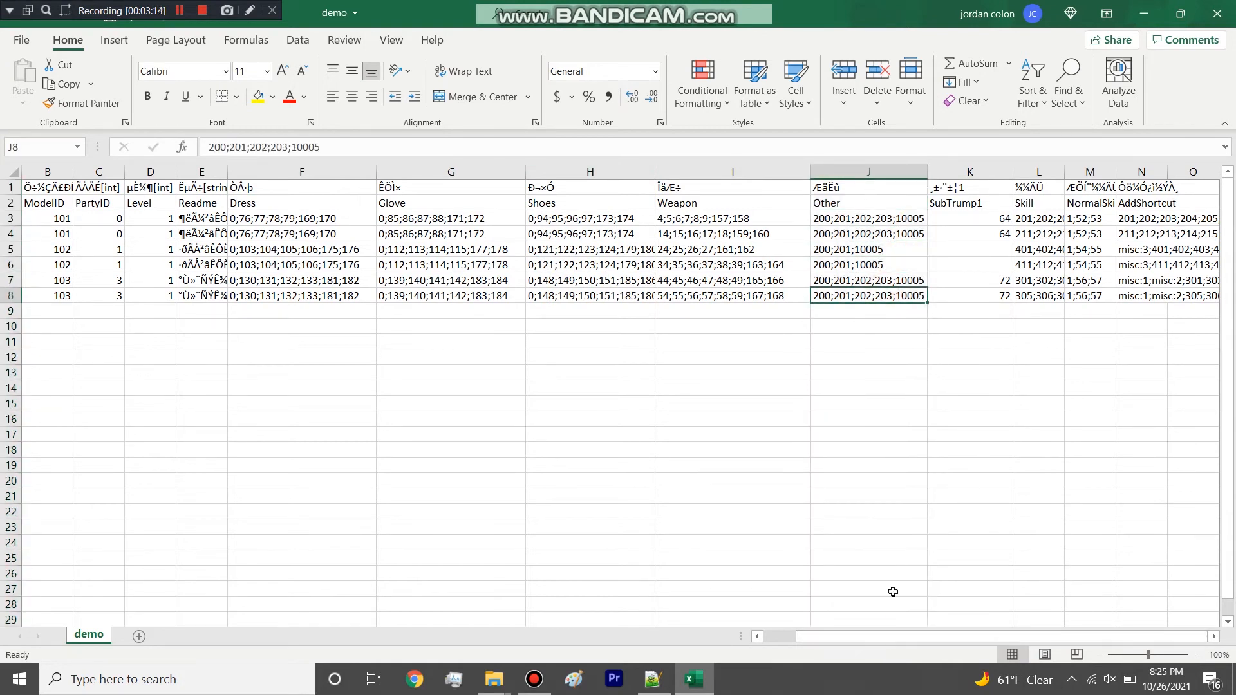
Compare the Other values across the character rows again and highlight the item ID 10005 in row 6.
{"action": "left_click_drag", "start_coordinate": [855, 171], "coordinate": [871, 217]}
{"action": "left_click", "coordinate": [870, 218]}
{"action": "left_click", "coordinate": [865, 236]}
{"action": "left_click", "coordinate": [861, 251]}
{"action": "left_click", "coordinate": [864, 291]}
{"action": "left_click", "coordinate": [869, 263]}
{"action": "double_click", "coordinate": [868, 263]}
{"action": "double_click", "coordinate": [868, 264]}
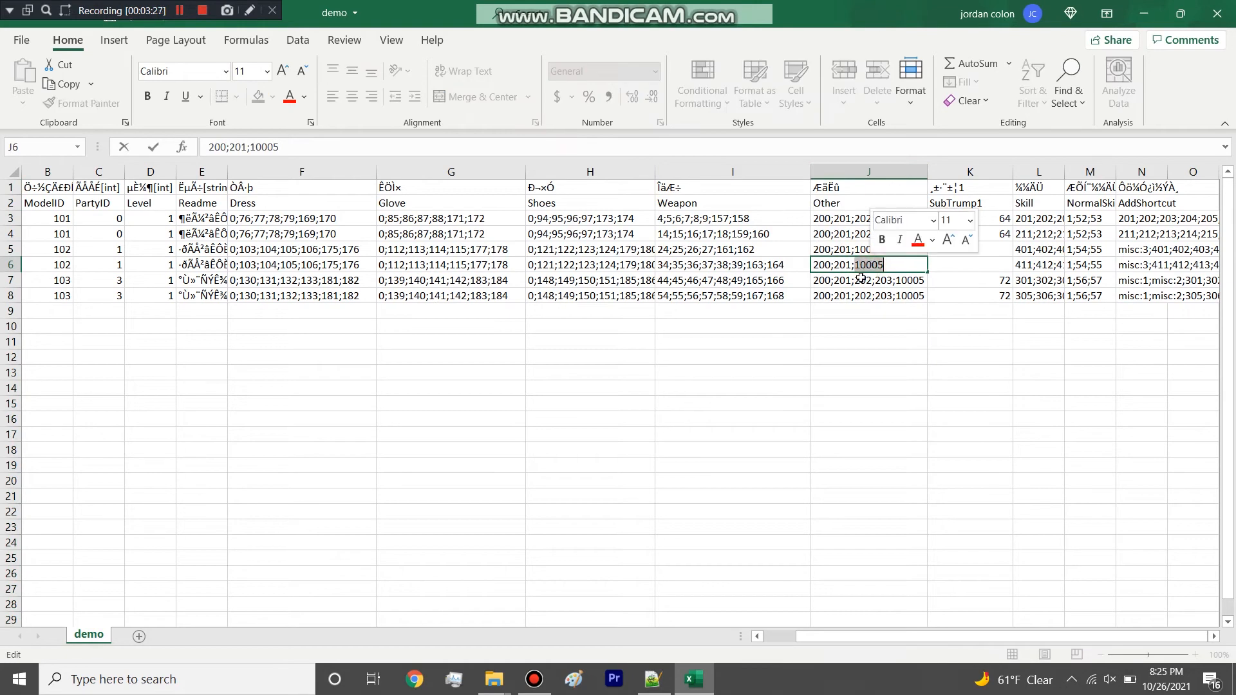
Examine the Weapon column, highlighting the full ID list in row 3 and checking the values in rows 4 to 6.
{"action": "left_click", "coordinate": [740, 171]}
{"action": "left_click", "coordinate": [683, 233]}
{"action": "left_click", "coordinate": [684, 221]}
{"action": "double_click", "coordinate": [684, 221]}
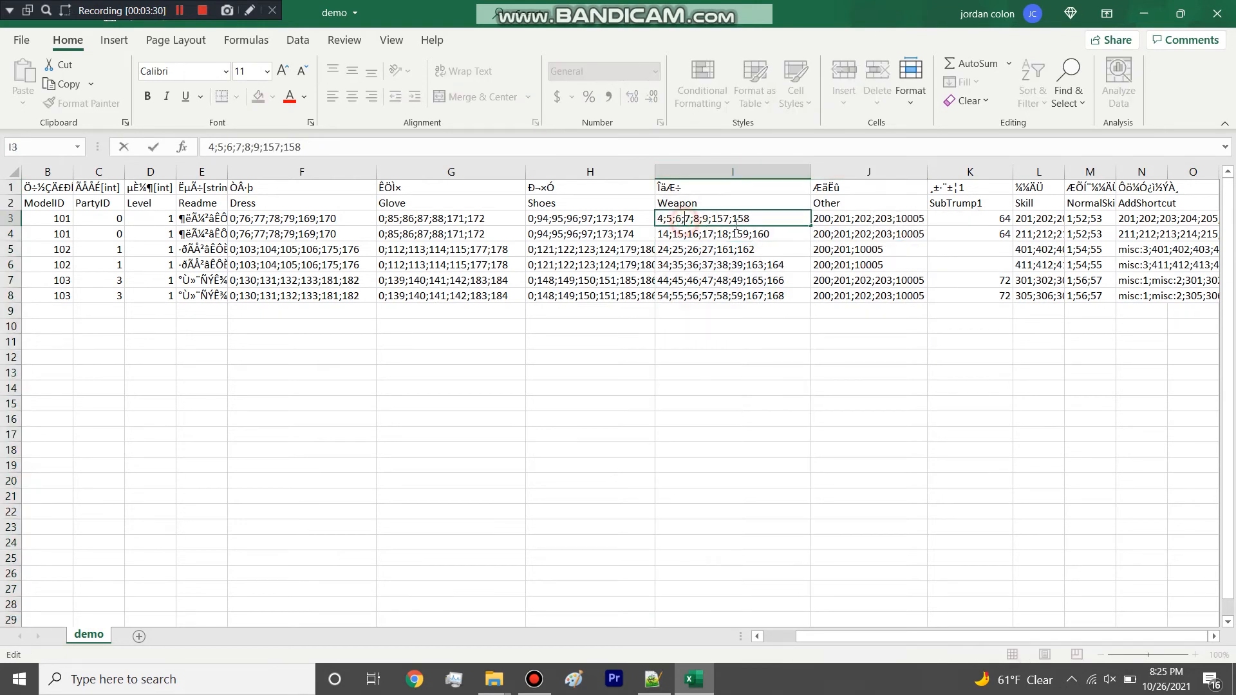
{"action": "left_click_drag", "start_coordinate": [764, 211], "coordinate": [658, 219]}
{"action": "left_click", "coordinate": [699, 228]}
{"action": "key", "text": "Escape"}
{"action": "left_click", "coordinate": [700, 234]}
{"action": "left_click", "coordinate": [700, 250]}
{"action": "left_click", "coordinate": [699, 265]}
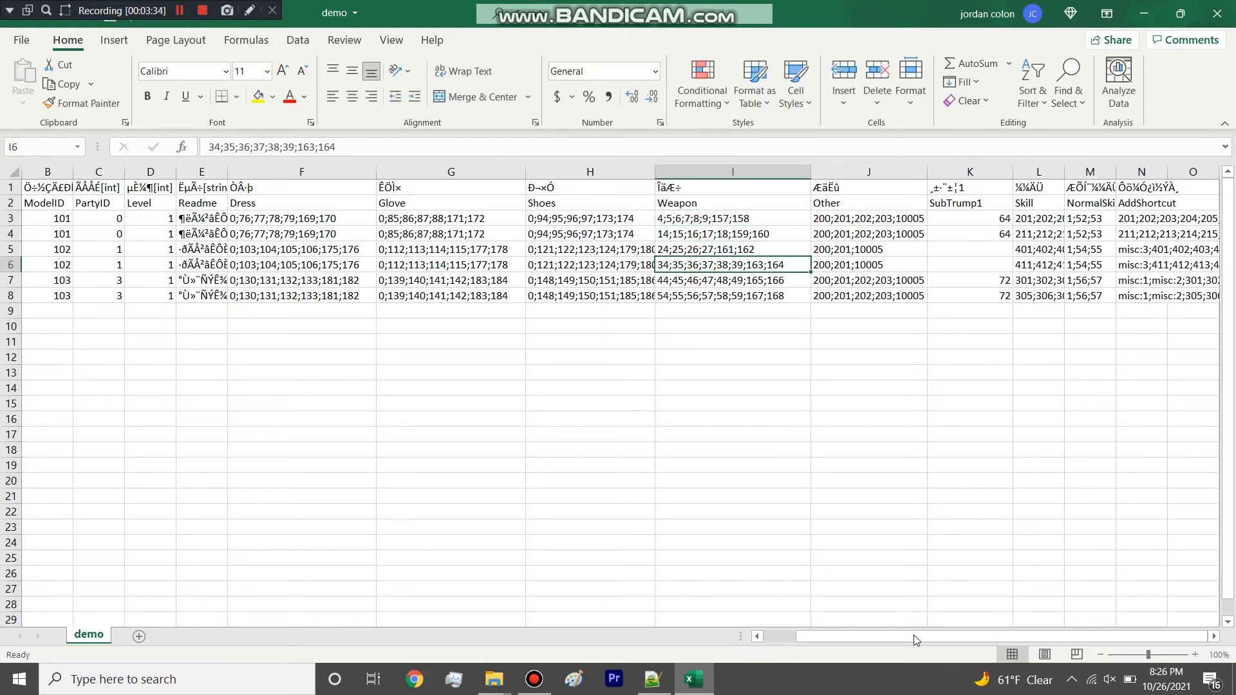
Widen the Skill and NormalSkill columns of the demo sheet.
{"action": "left_click", "coordinate": [1028, 227]}
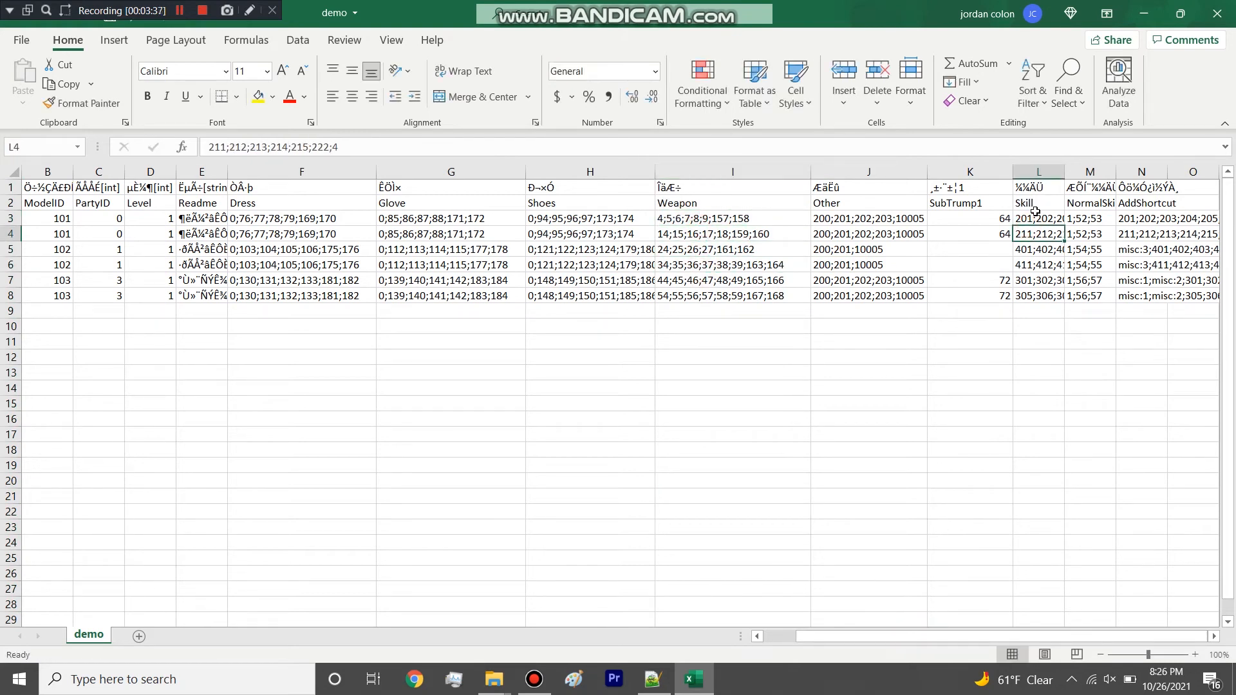
{"action": "left_click_drag", "start_coordinate": [1066, 175], "coordinate": [1187, 174]}
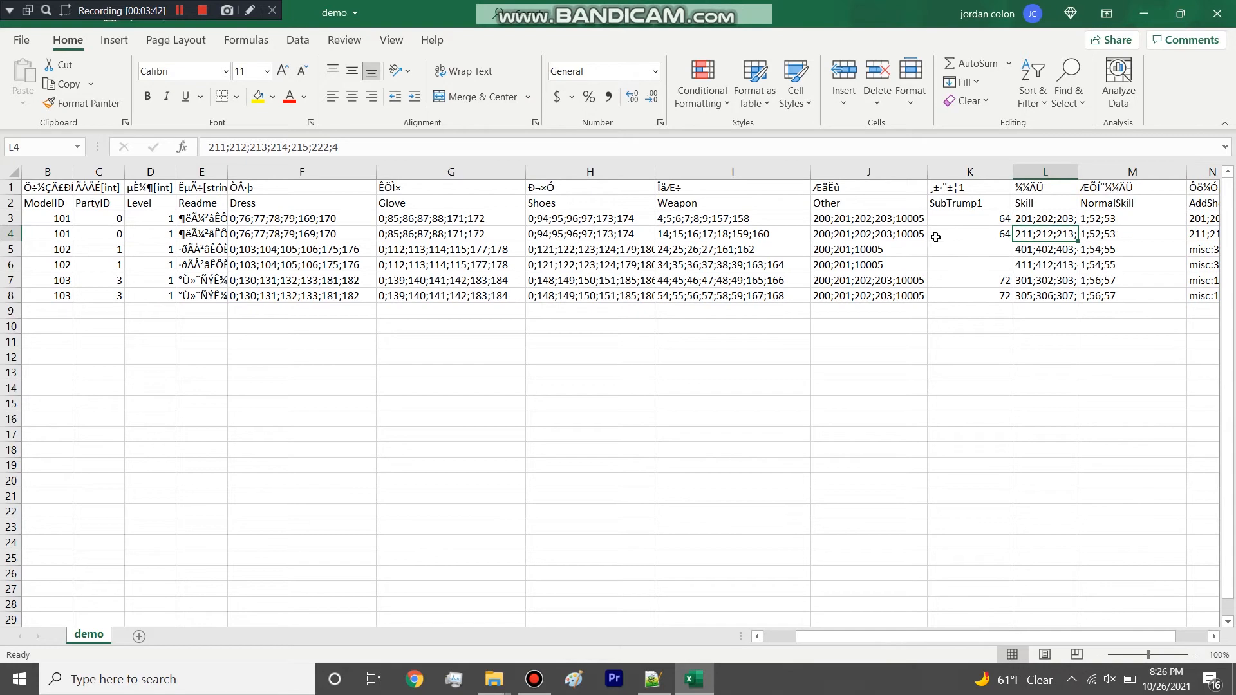
Look over the AddShortcut column at the end of the demo sheet and the Other values in rows 3 and 4.
{"action": "left_click", "coordinate": [914, 238]}
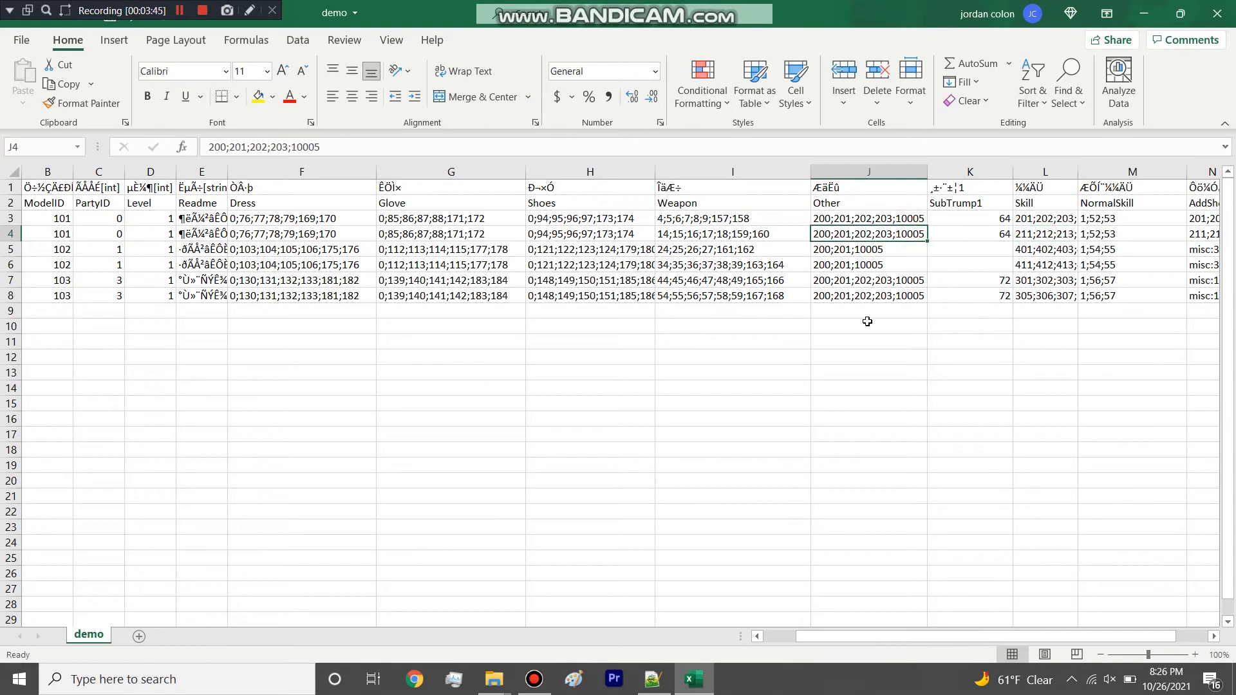
{"action": "left_click_drag", "start_coordinate": [930, 637], "coordinate": [1048, 635]}
{"action": "left_click", "coordinate": [1142, 281]}
{"action": "left_click", "coordinate": [1151, 246]}
{"action": "left_click", "coordinate": [1152, 204]}
{"action": "left_click", "coordinate": [1152, 233]}
{"action": "left_click", "coordinate": [1152, 310]}
{"action": "left_click_drag", "start_coordinate": [896, 637], "coordinate": [700, 642]}
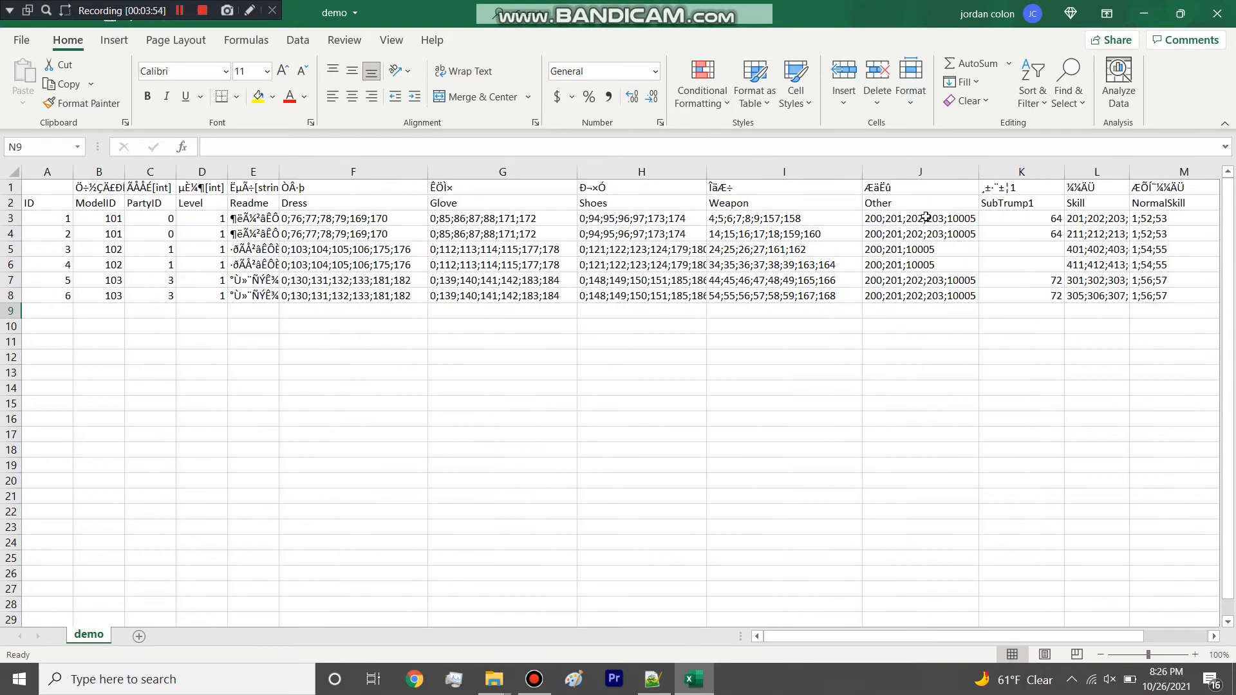
{"action": "left_click", "coordinate": [956, 218]}
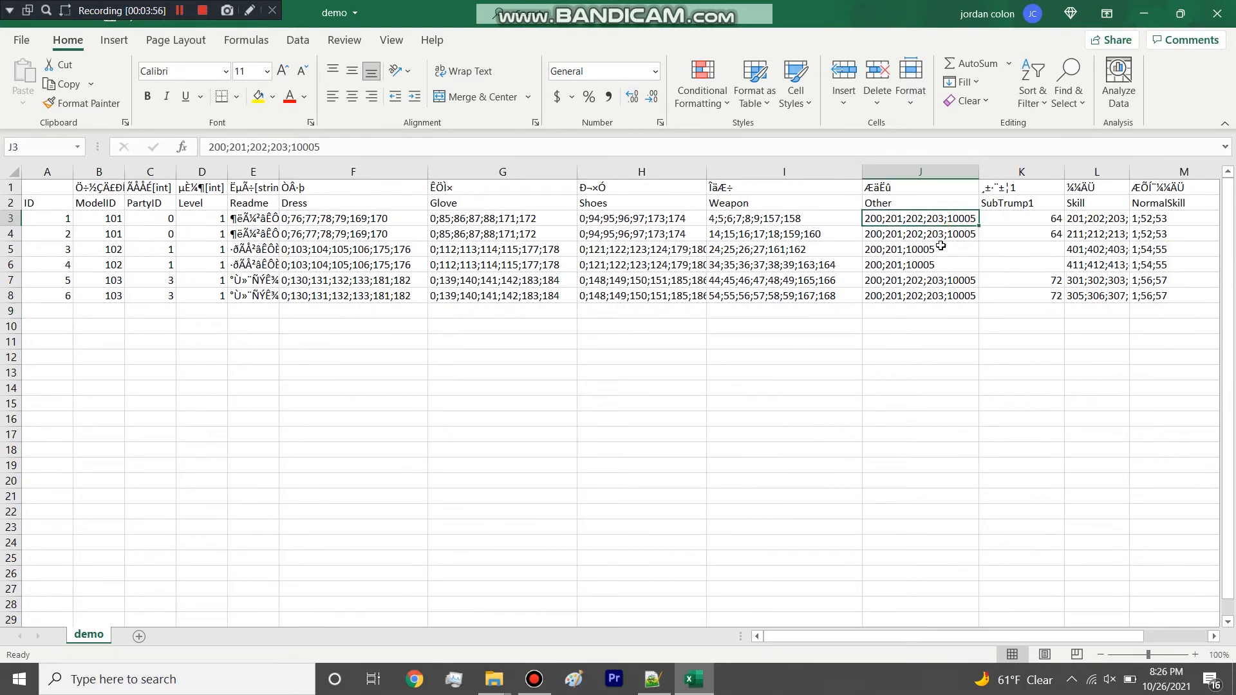
Close the demo workbook without saving its changes and open the demo_dress table from the table folder.
{"action": "left_click", "coordinate": [1217, 13]}
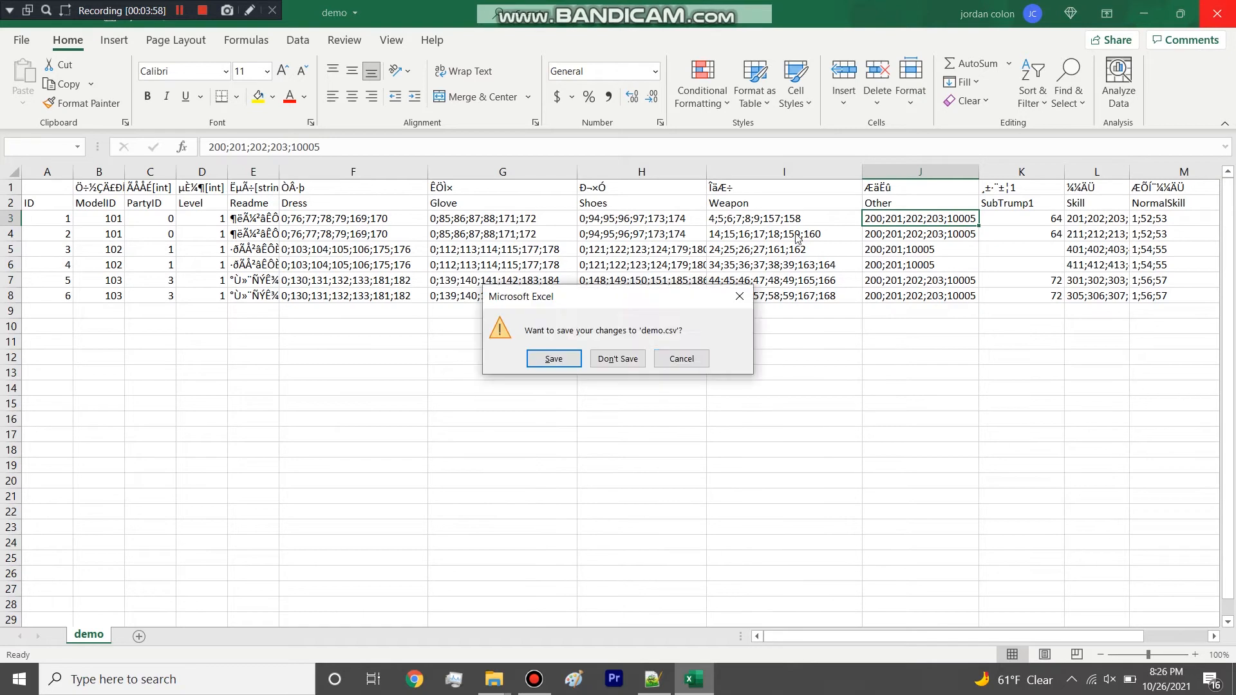
{"action": "left_click", "coordinate": [637, 358]}
{"action": "double_click", "coordinate": [422, 289]}
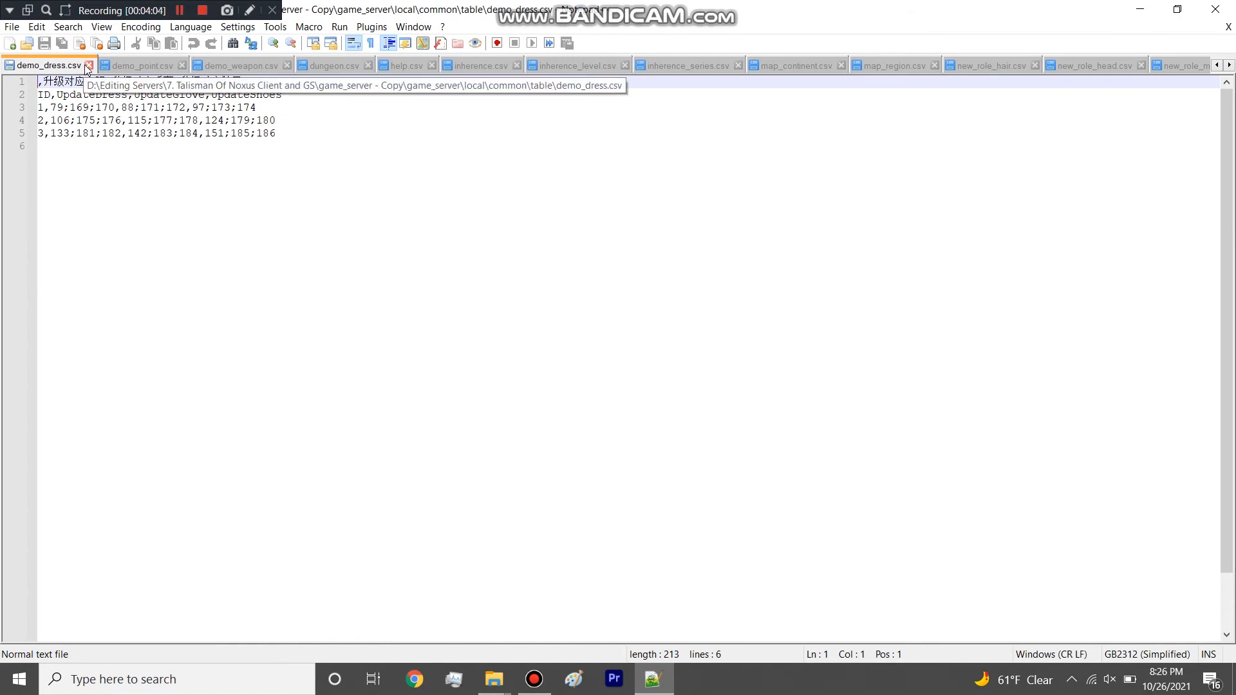
Close demo_dress.csv, demo_point.csv, demo_weapon.csv and dungeon.csv in Notepad++.
{"action": "left_click", "coordinate": [88, 65]}
{"action": "left_click", "coordinate": [86, 65]}
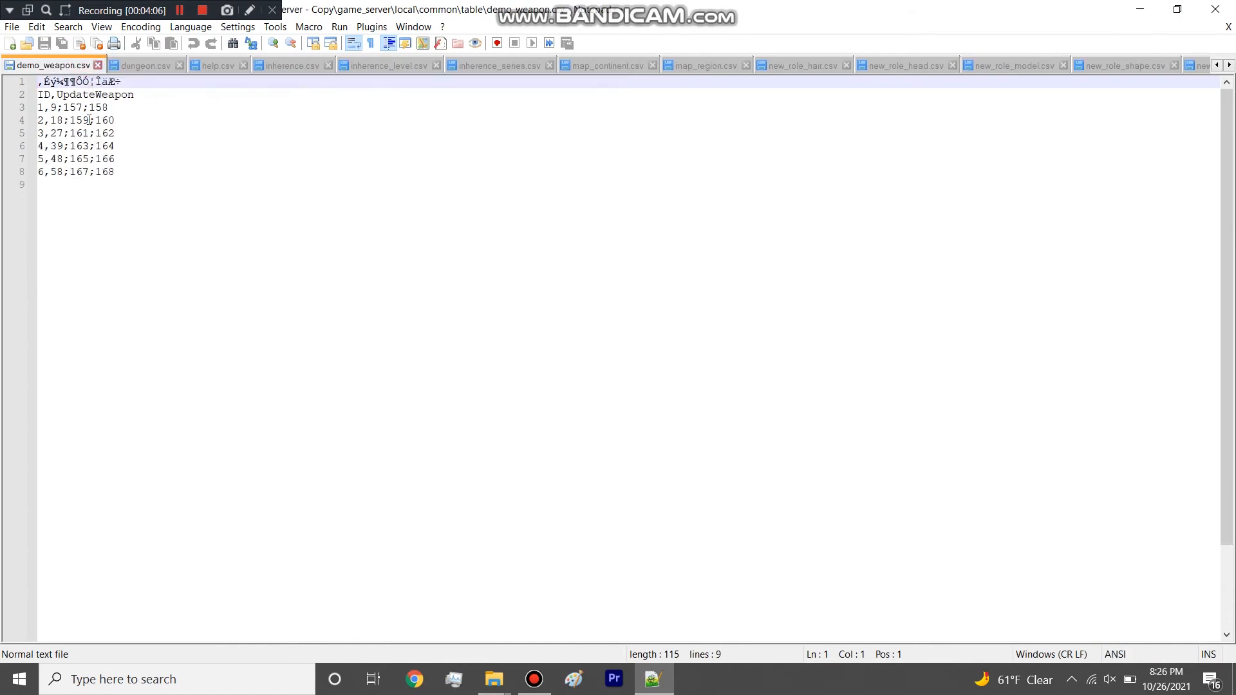
{"action": "left_click", "coordinate": [97, 66]}
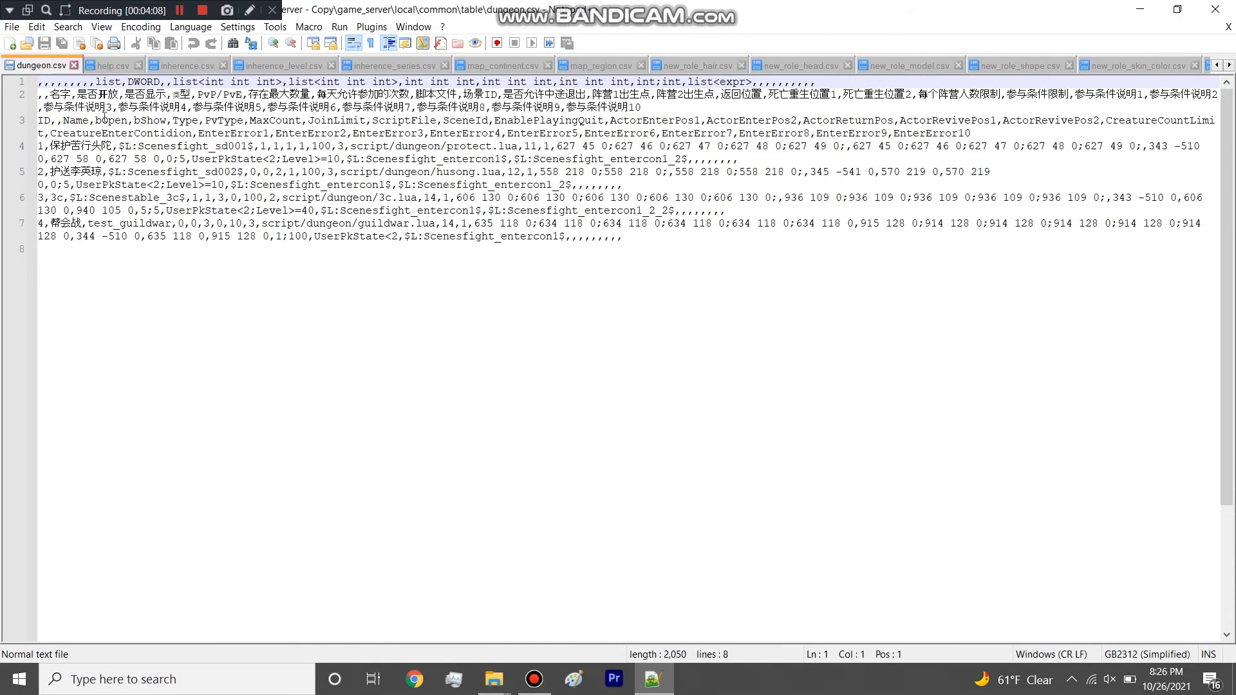
{"action": "left_click", "coordinate": [74, 65]}
Open the dungeon table in Excel, widen its Name column and look over the scene names, highlighting row 5.
{"action": "left_click", "coordinate": [1140, 9]}
{"action": "left_click", "coordinate": [343, 341]}
{"action": "double_click", "coordinate": [343, 341]}
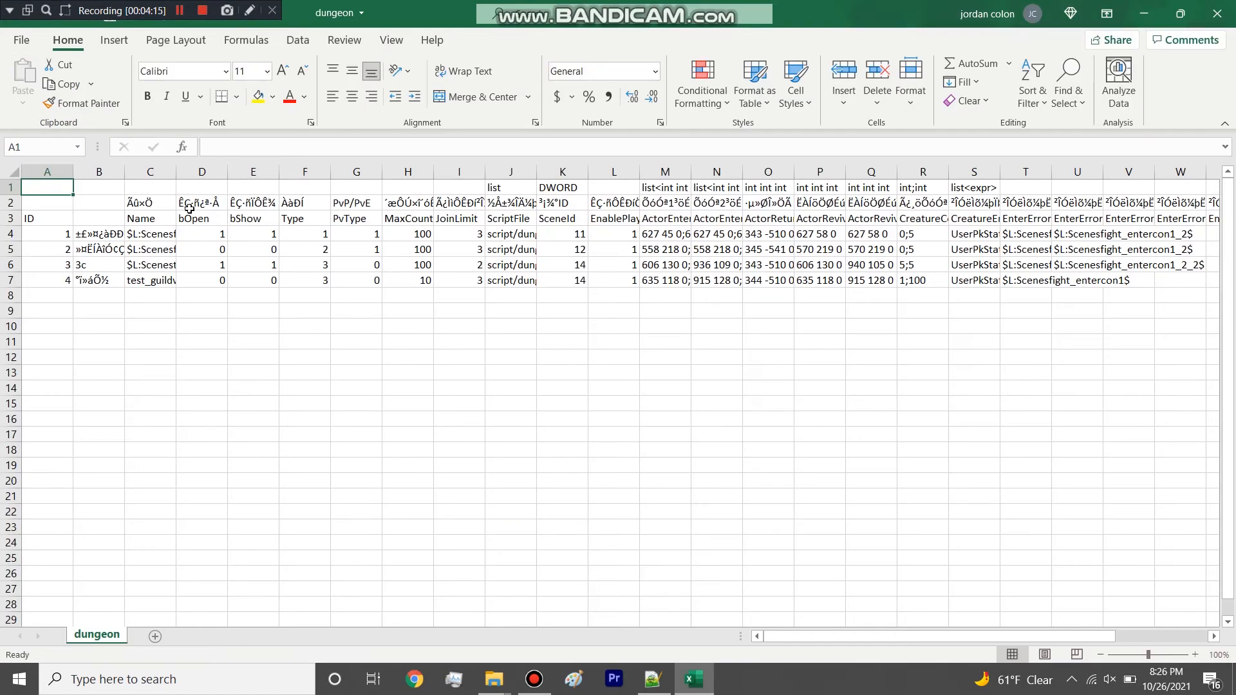
{"action": "left_click_drag", "start_coordinate": [177, 171], "coordinate": [224, 171]}
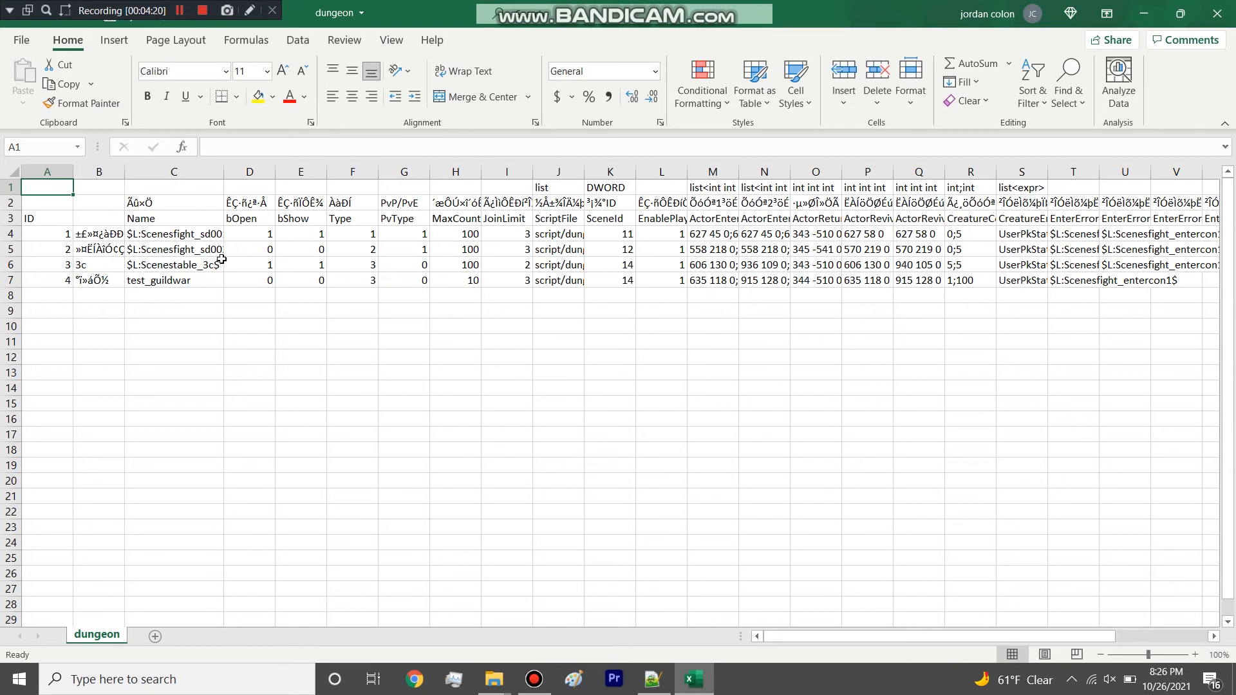
{"action": "left_click", "coordinate": [204, 236]}
{"action": "left_click", "coordinate": [204, 251]}
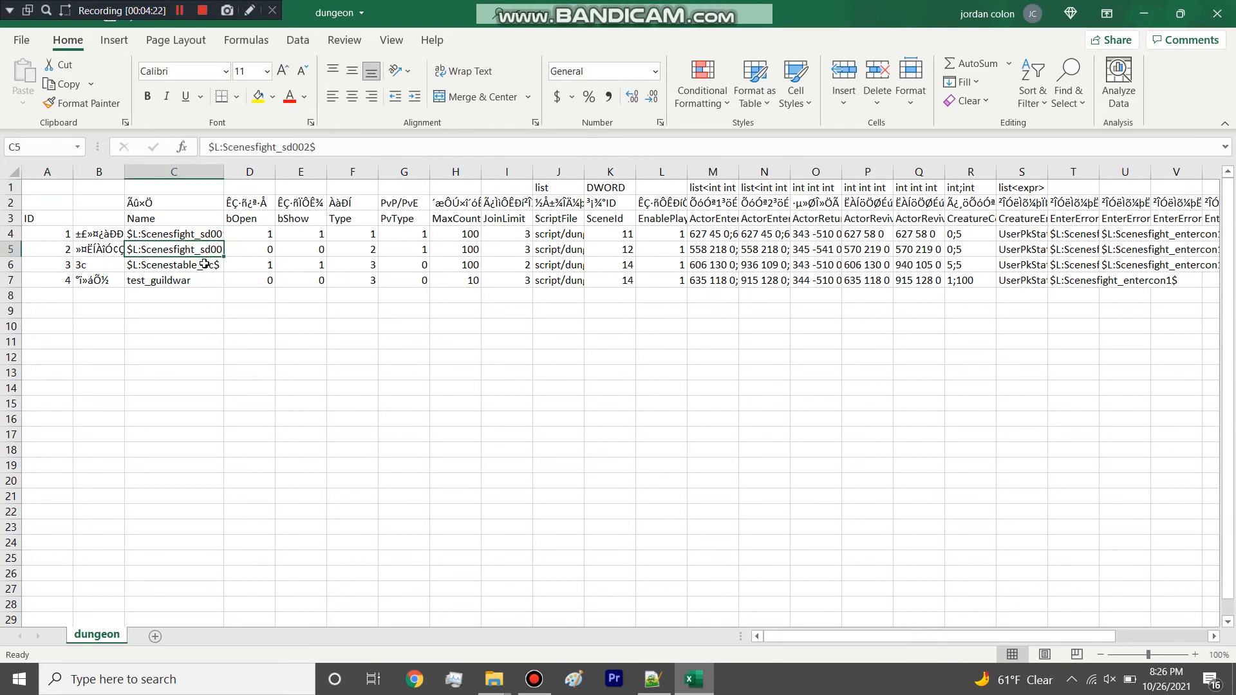
{"action": "left_click", "coordinate": [9, 250]}
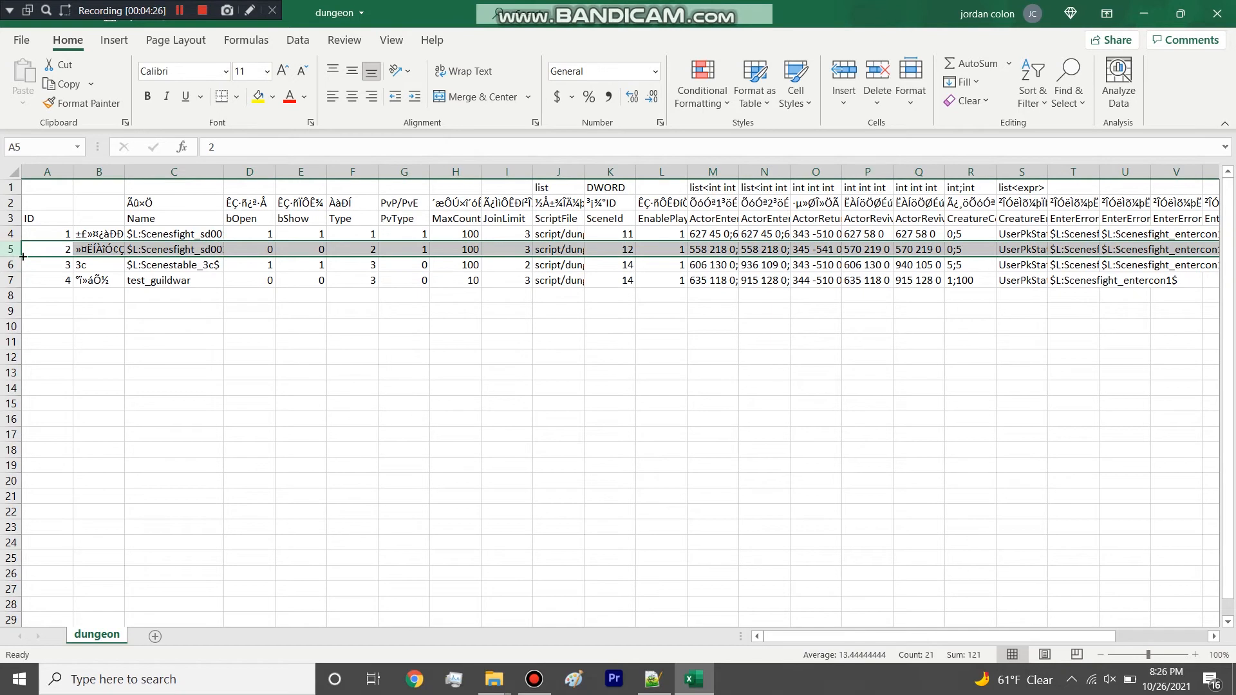
Widen the ScriptFile column of the dungeon sheet and check the SceneId values in rows 4, 6 and 7.
{"action": "left_click_drag", "start_coordinate": [585, 175], "coordinate": [680, 165]}
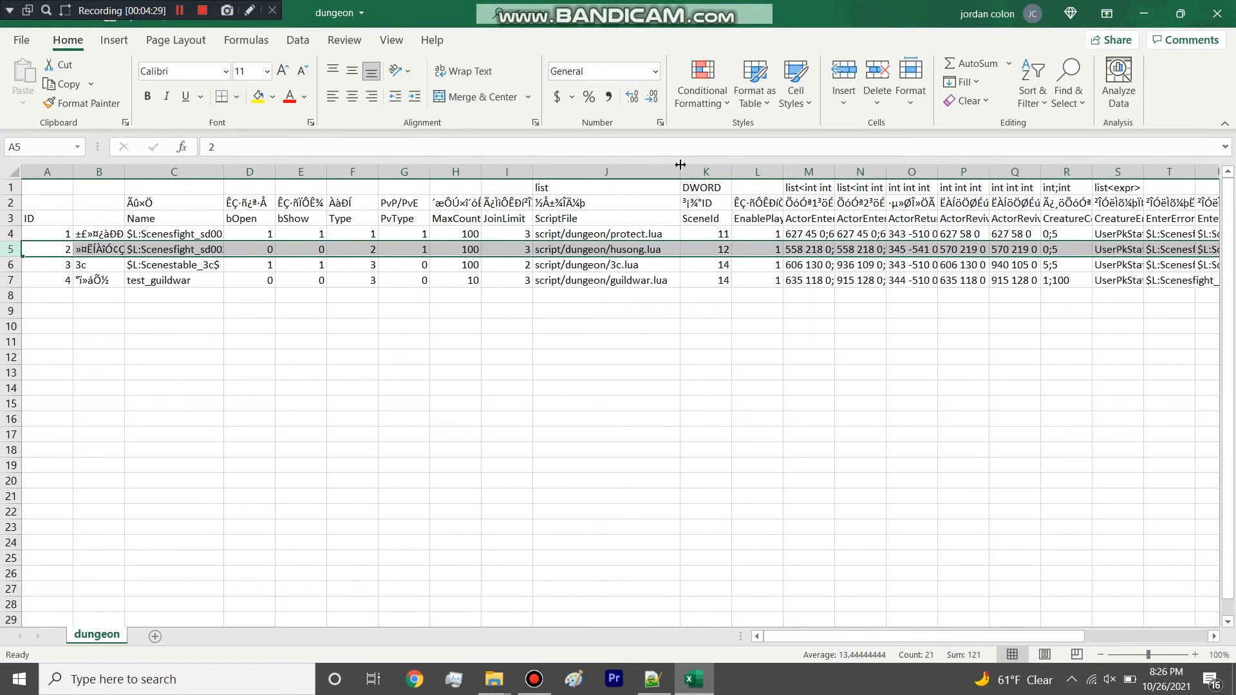
{"action": "left_click", "coordinate": [708, 233]}
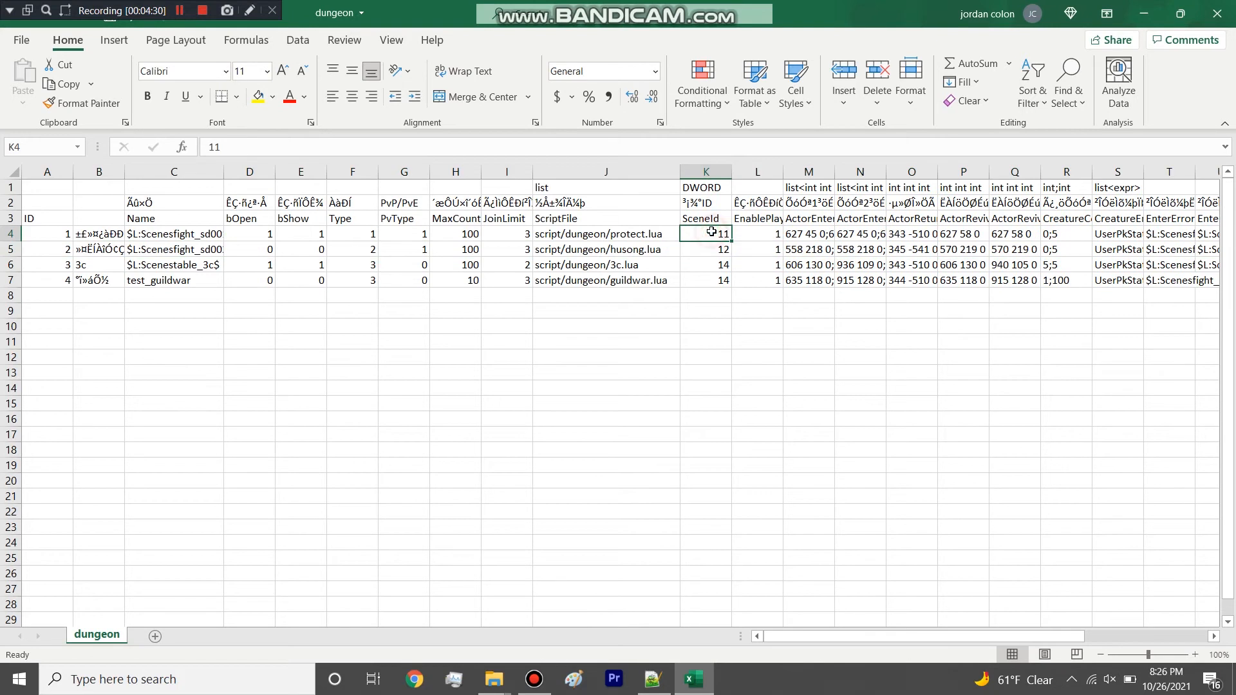
{"action": "left_click", "coordinate": [707, 264]}
{"action": "left_click", "coordinate": [713, 279]}
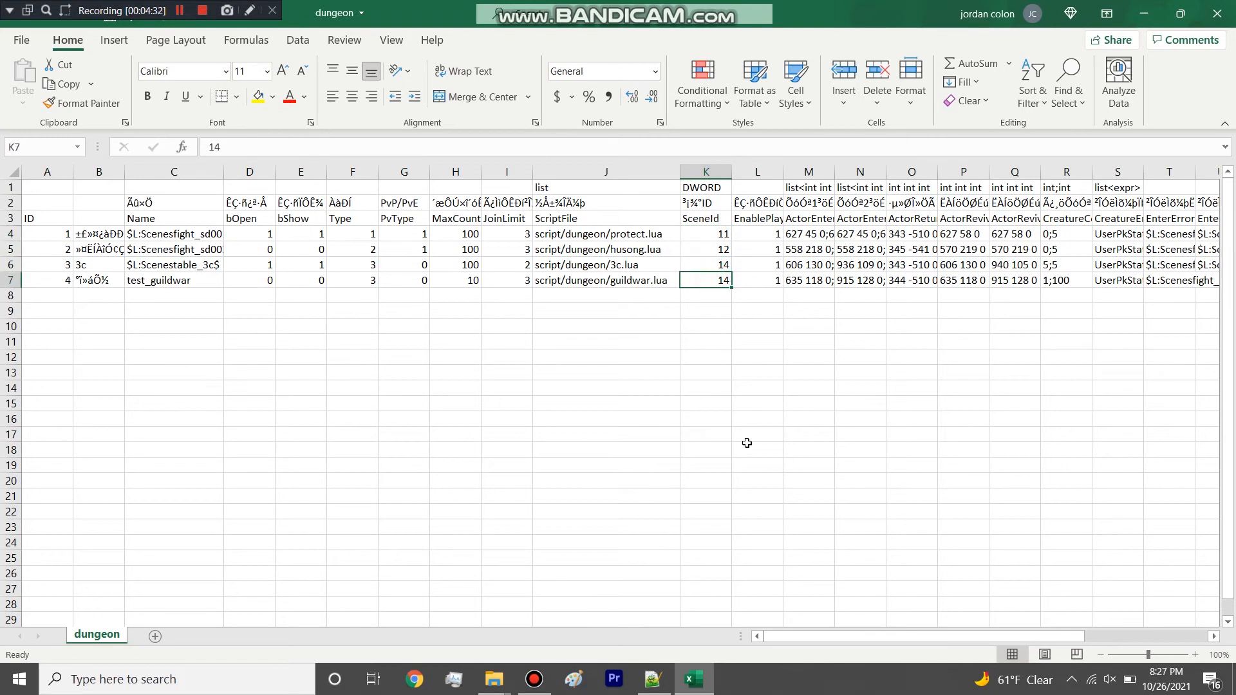
Widen the ActorEnterPos1 column of the dungeon sheet and highlight row 5.
{"action": "left_click_drag", "start_coordinate": [814, 636], "coordinate": [859, 639]}
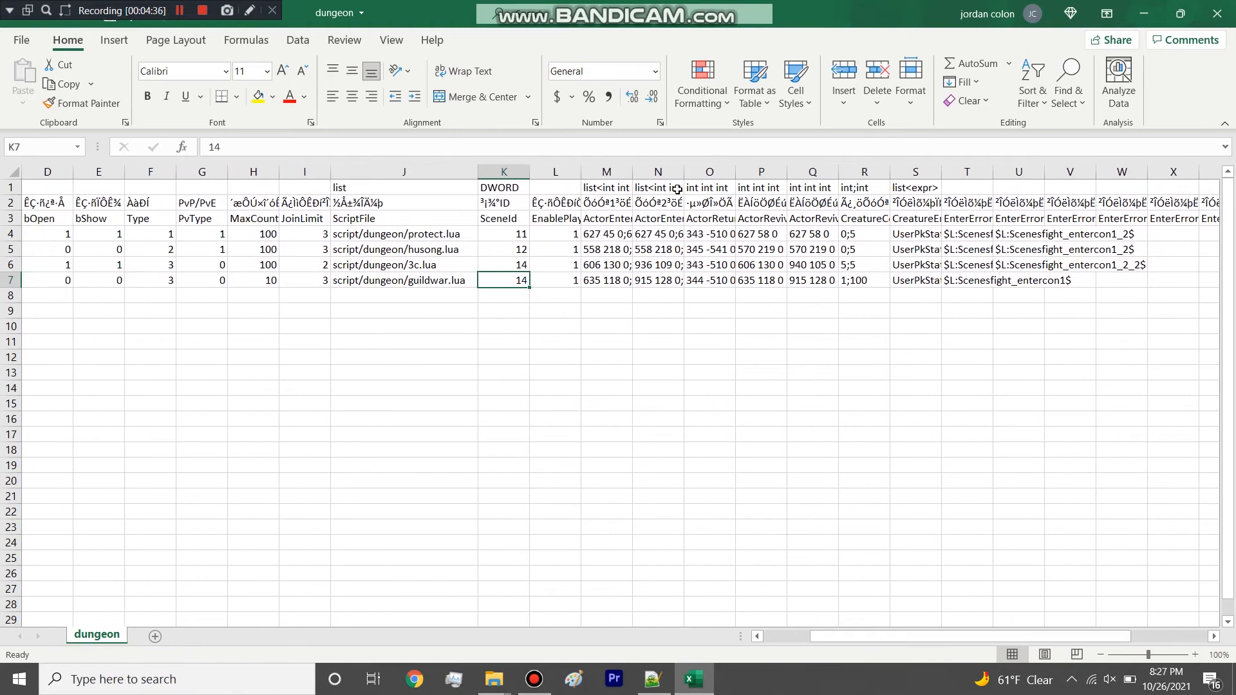
{"action": "left_click_drag", "start_coordinate": [635, 173], "coordinate": [634, 173]}
{"action": "left_click_drag", "start_coordinate": [681, 159], "coordinate": [681, 160]}
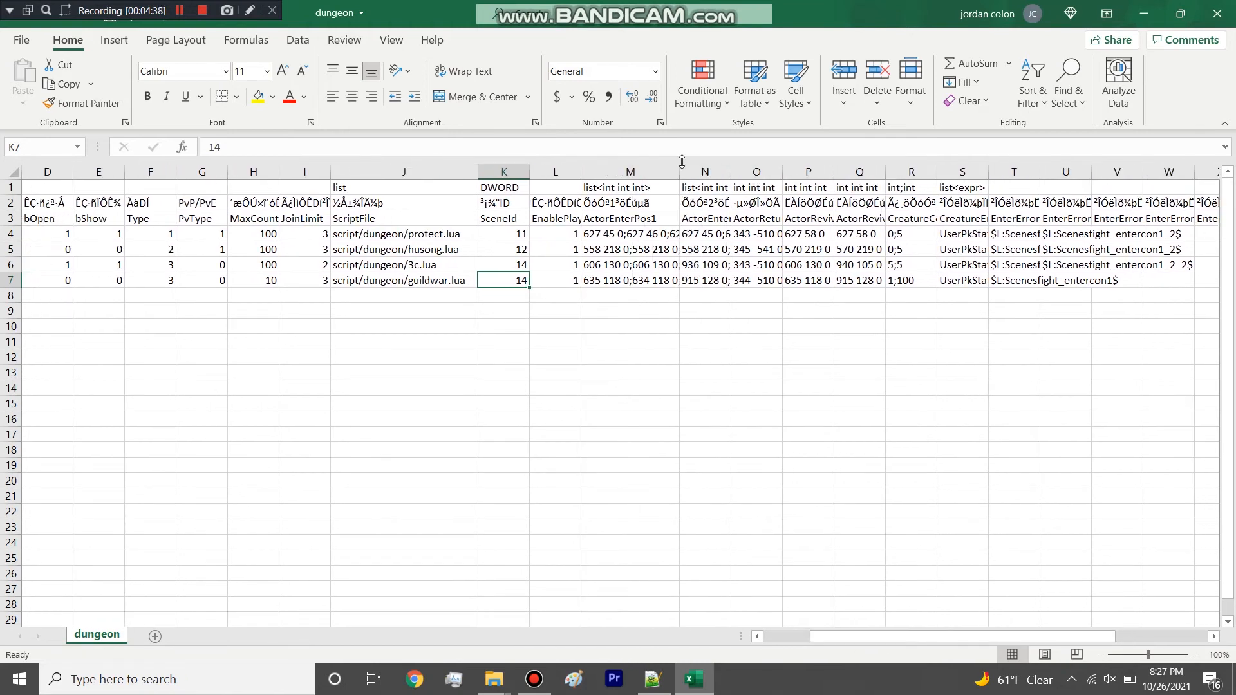
{"action": "left_click", "coordinate": [5, 249]}
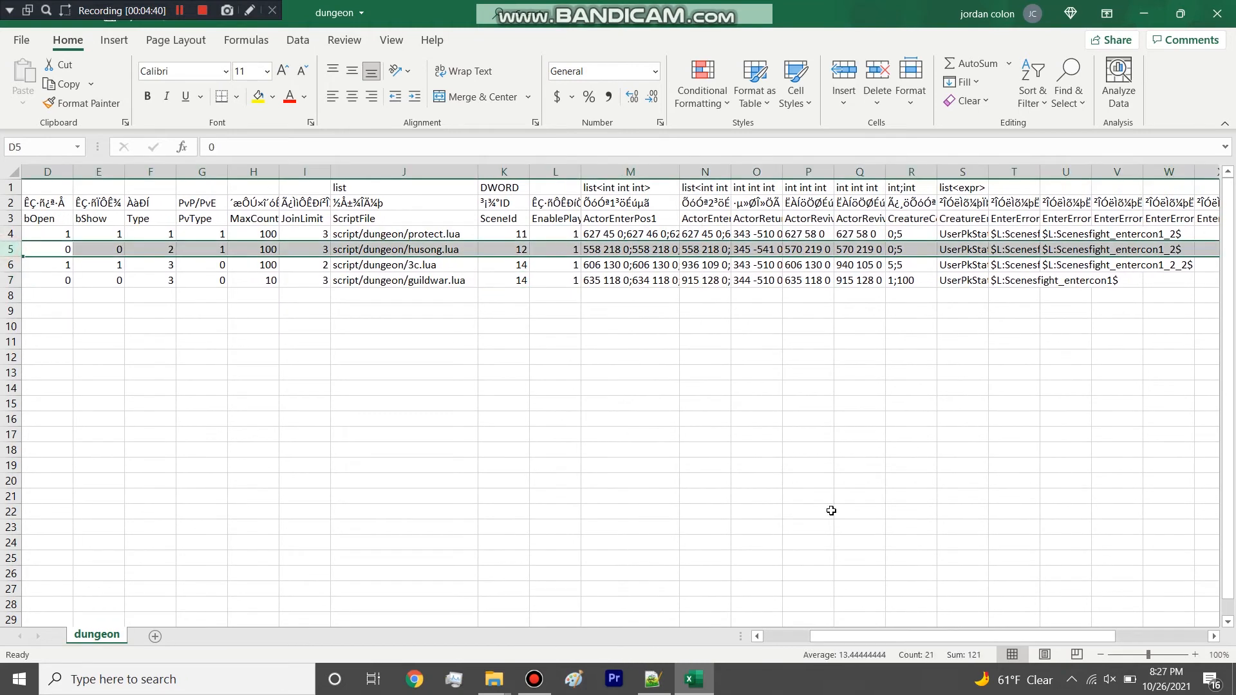
Look across the remaining dungeon columns and close the workbook without saving its changes.
{"action": "left_click_drag", "start_coordinate": [901, 636], "coordinate": [739, 624]}
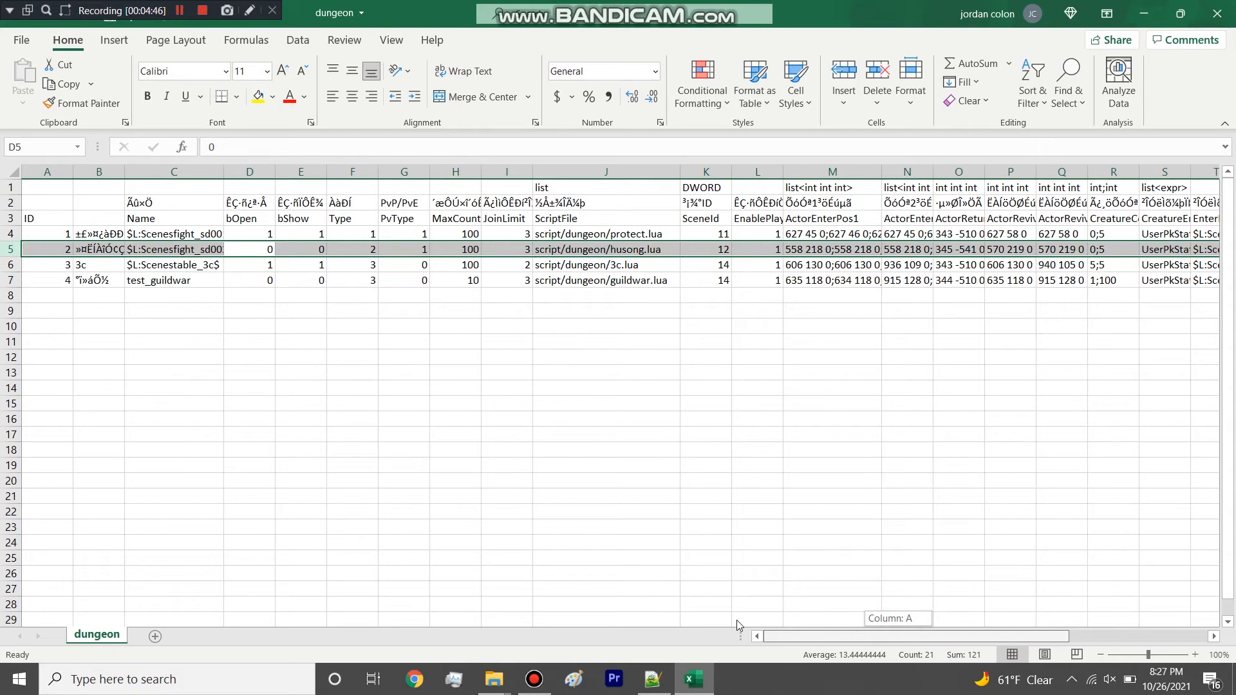
{"action": "left_click_drag", "start_coordinate": [737, 620], "coordinate": [934, 565]}
{"action": "key", "text": "ctrl+w"}
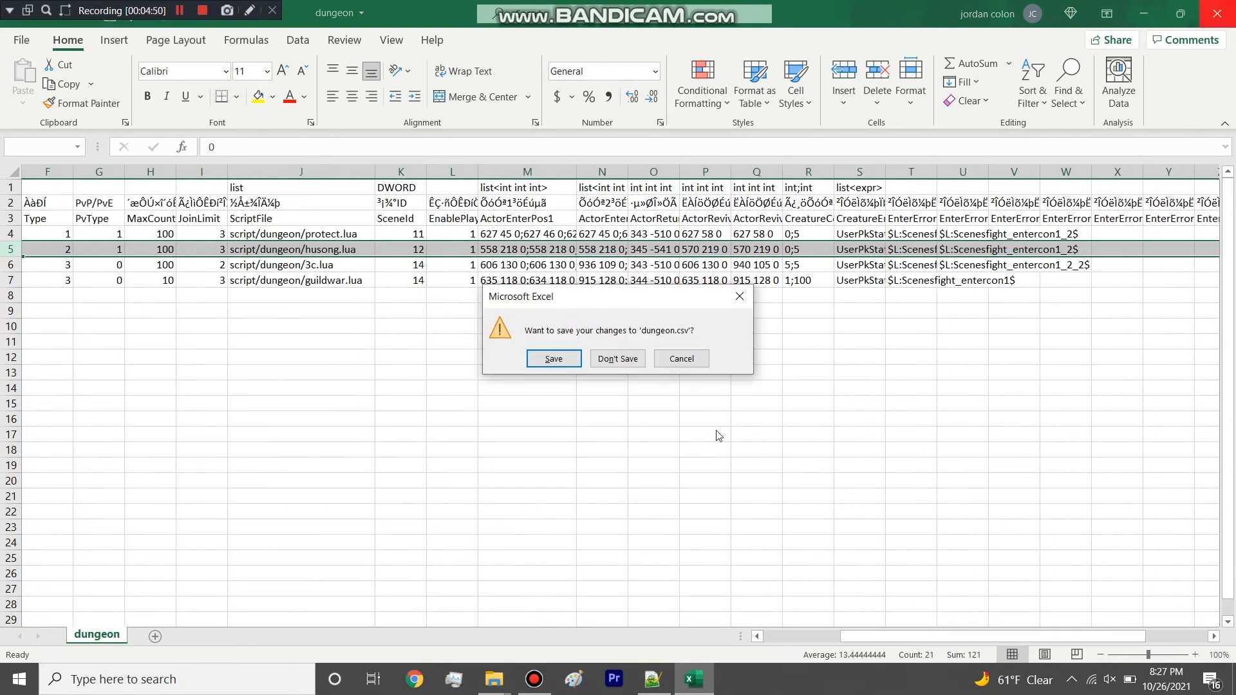
{"action": "left_click", "coordinate": [613, 364]}
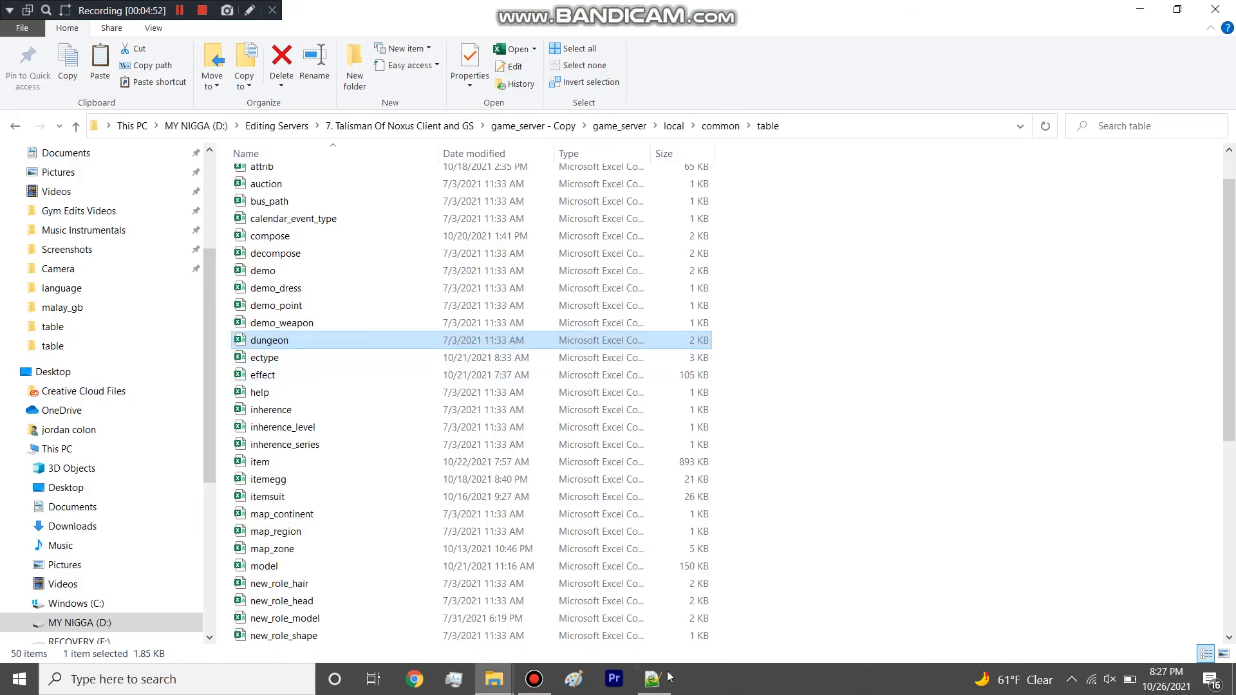
Switch to Notepad++, highlight the contents of help.csv and close the file.
{"action": "left_click", "coordinate": [662, 681]}
{"action": "left_click_drag", "start_coordinate": [274, 177], "coordinate": [38, 80]}
{"action": "left_click", "coordinate": [57, 66]}
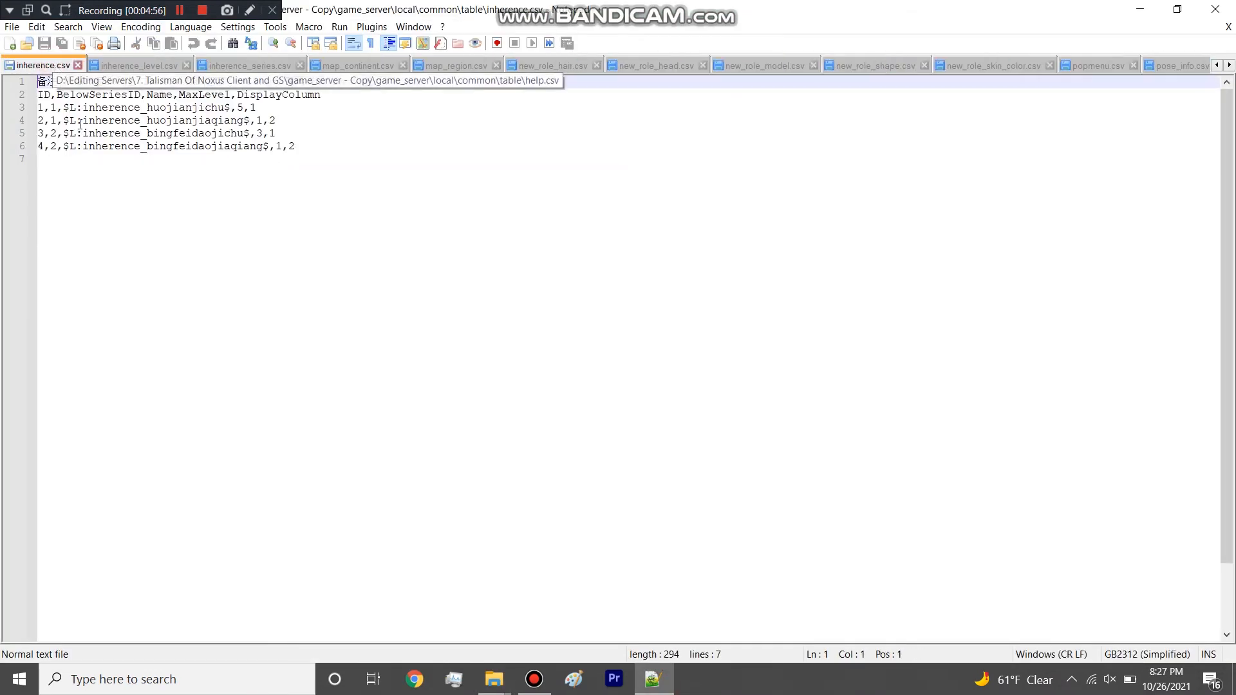
Highlight the contents of inherence.csv and inherence_level.csv, closing both files along with inherence_series.csv.
{"action": "left_click_drag", "start_coordinate": [311, 145], "coordinate": [3, 59]}
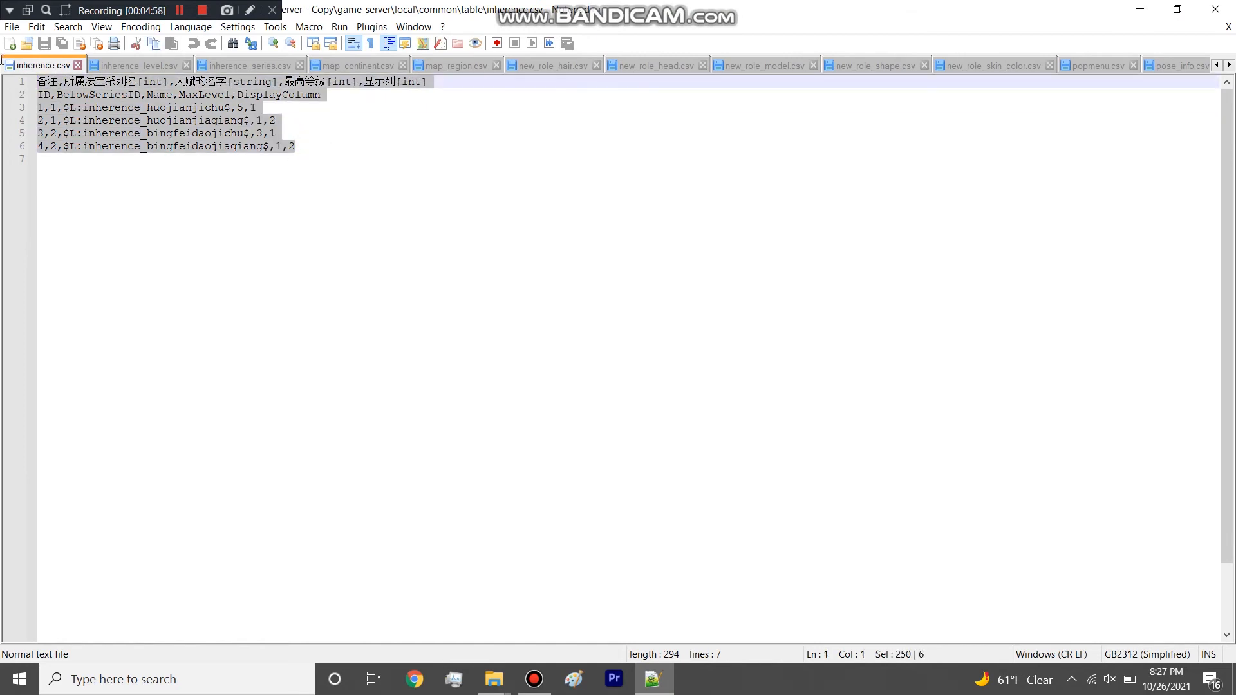
{"action": "left_click", "coordinate": [78, 65]}
{"action": "left_click_drag", "start_coordinate": [160, 243], "coordinate": [2, 65]}
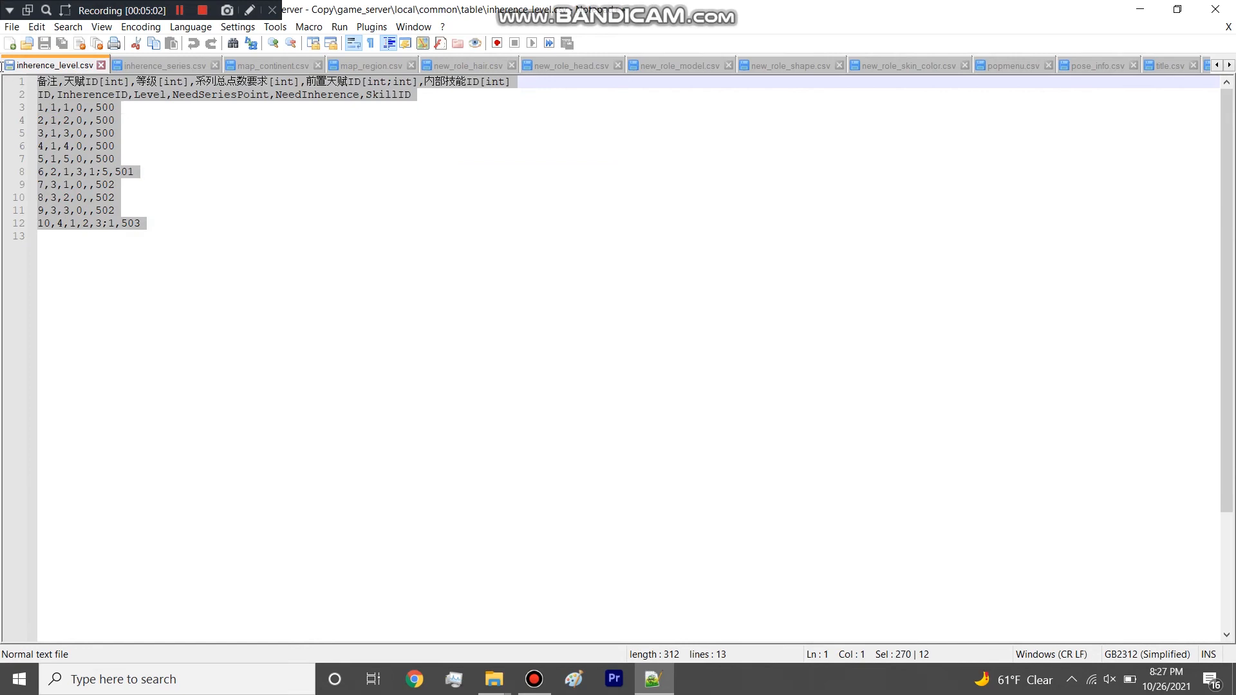
{"action": "left_click", "coordinate": [102, 65]}
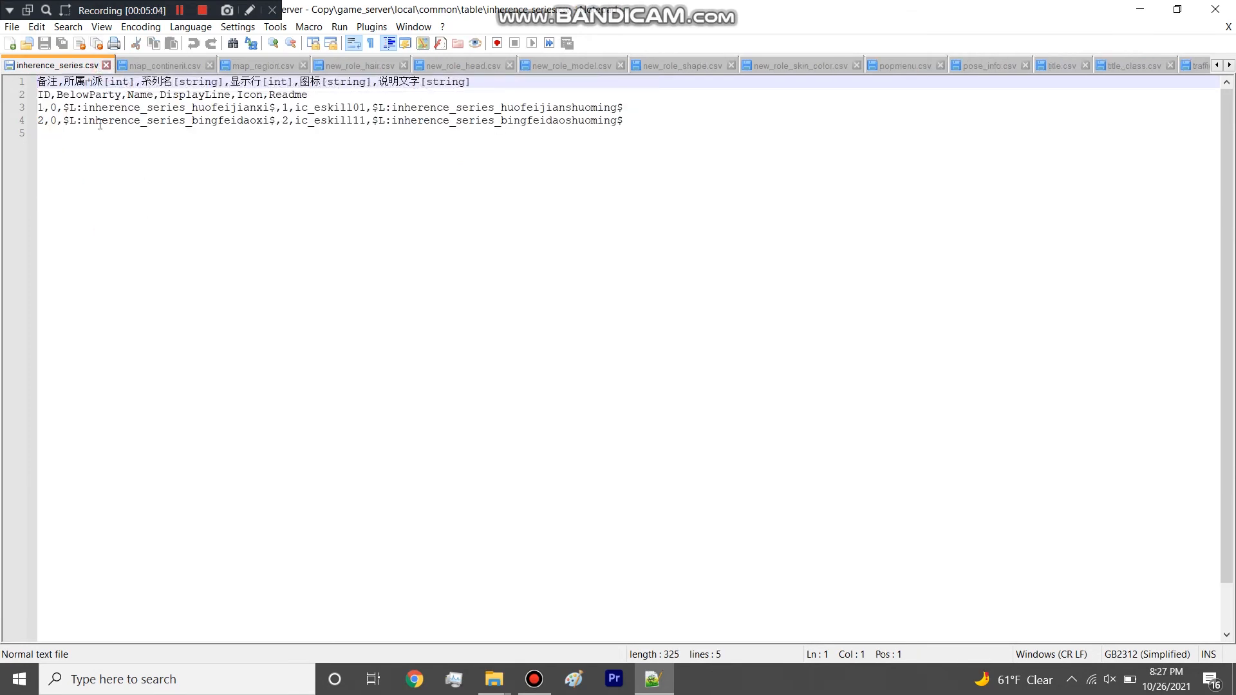
{"action": "left_click", "coordinate": [106, 65]}
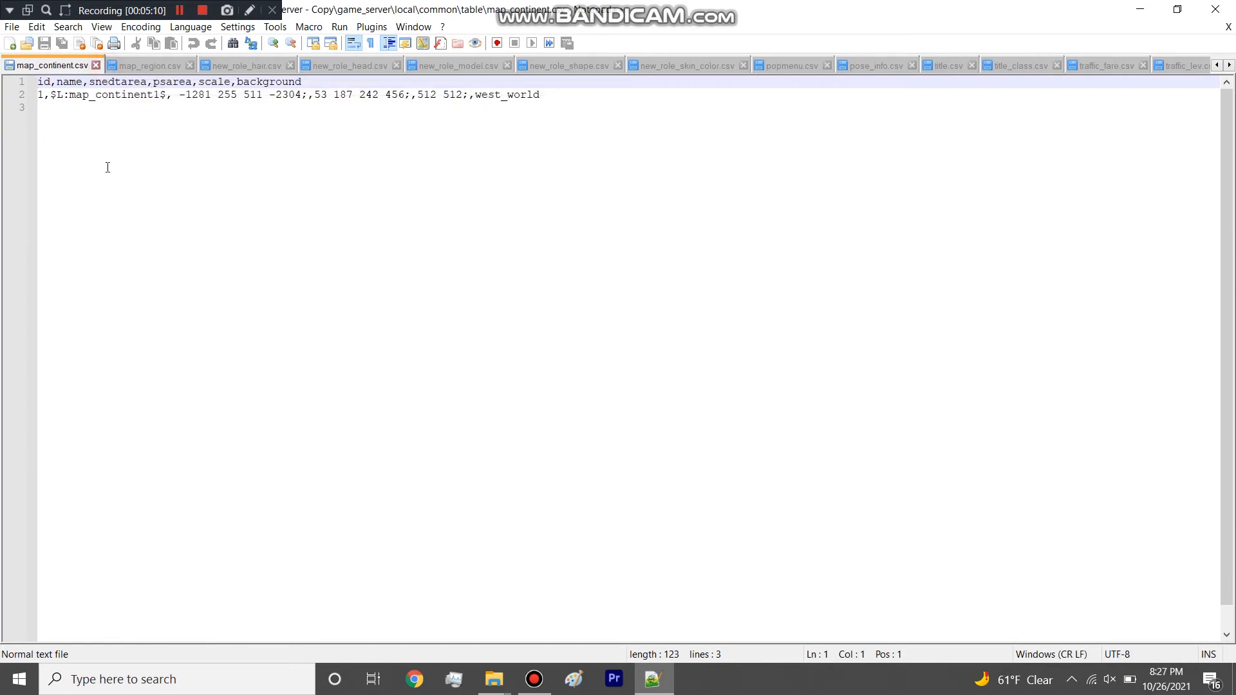
Examine the area coordinates, scale and west_world background in line 2 of map_continent.csv and close the file.
{"action": "left_click_drag", "start_coordinate": [188, 95], "coordinate": [323, 110]}
{"action": "left_click", "coordinate": [475, 95]}
{"action": "double_click", "coordinate": [475, 96]}
{"action": "left_click", "coordinate": [546, 110]}
{"action": "double_click", "coordinate": [476, 96]}
{"action": "left_click", "coordinate": [475, 109]}
{"action": "left_click", "coordinate": [468, 94]}
{"action": "left_click_drag", "start_coordinate": [202, 105], "coordinate": [473, 96]}
{"action": "left_click", "coordinate": [232, 121]}
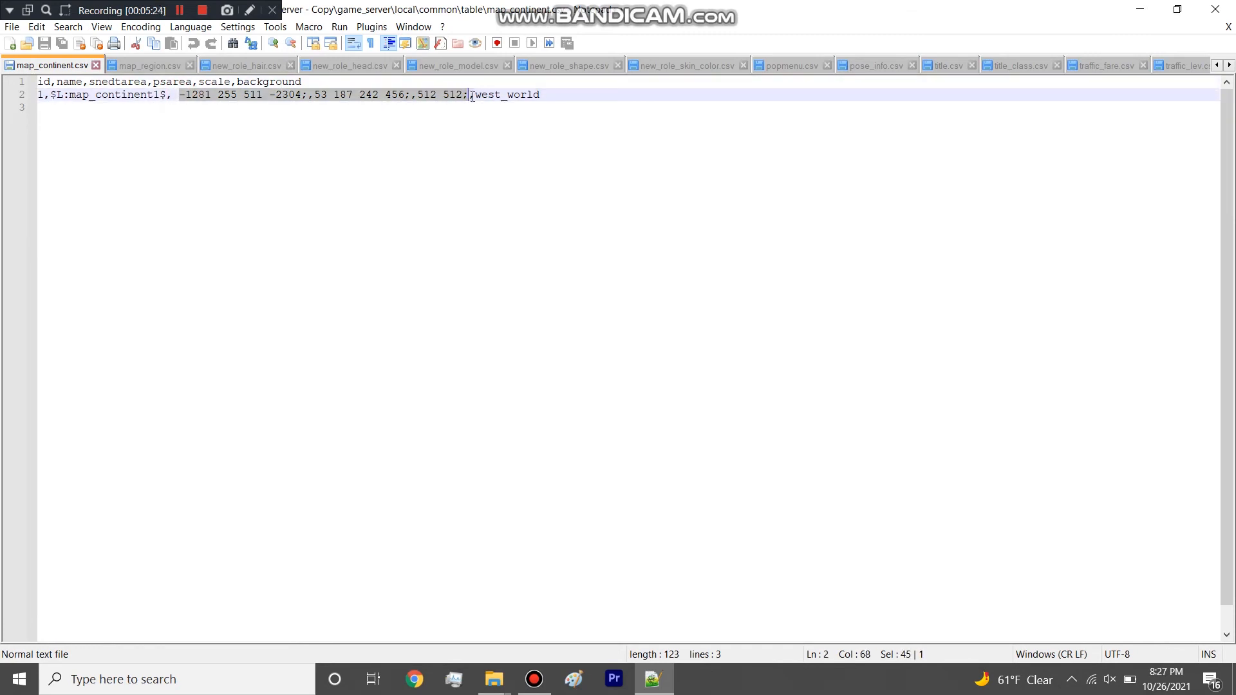
{"action": "left_click", "coordinate": [96, 65]}
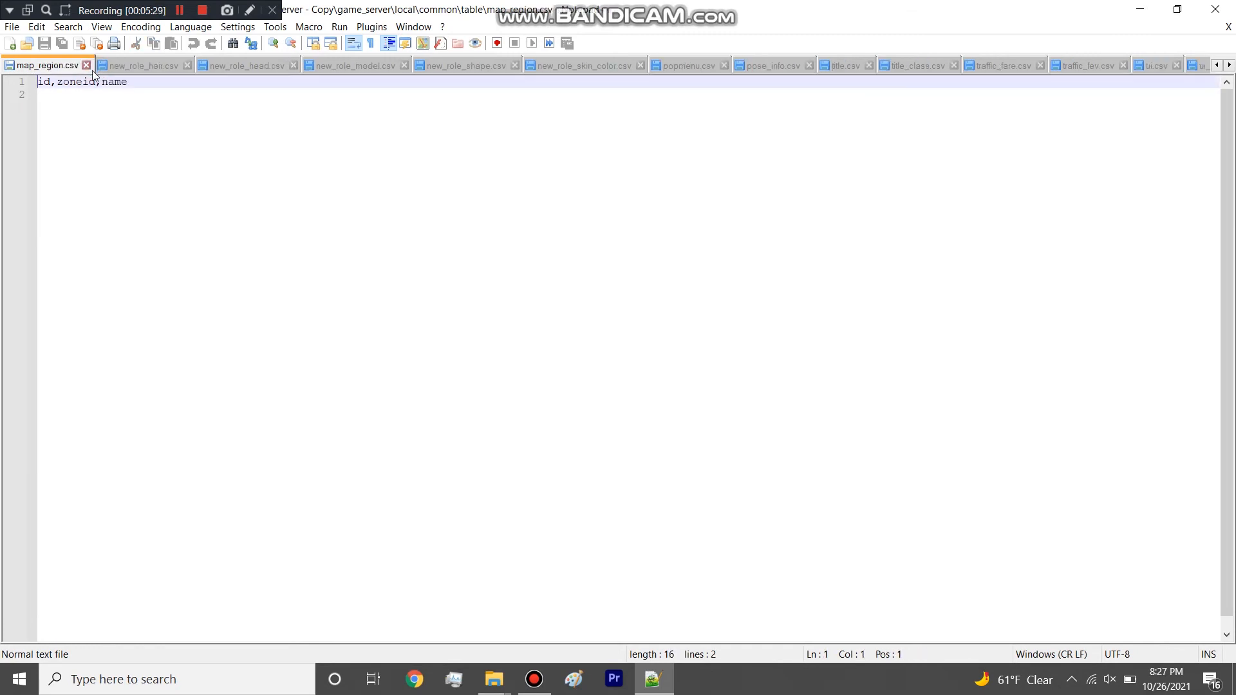
Close map_region.csv, new_role_hair.csv, new_role_head.csv and new_role_model.csv after a brief look at each.
{"action": "left_click", "coordinate": [88, 110]}
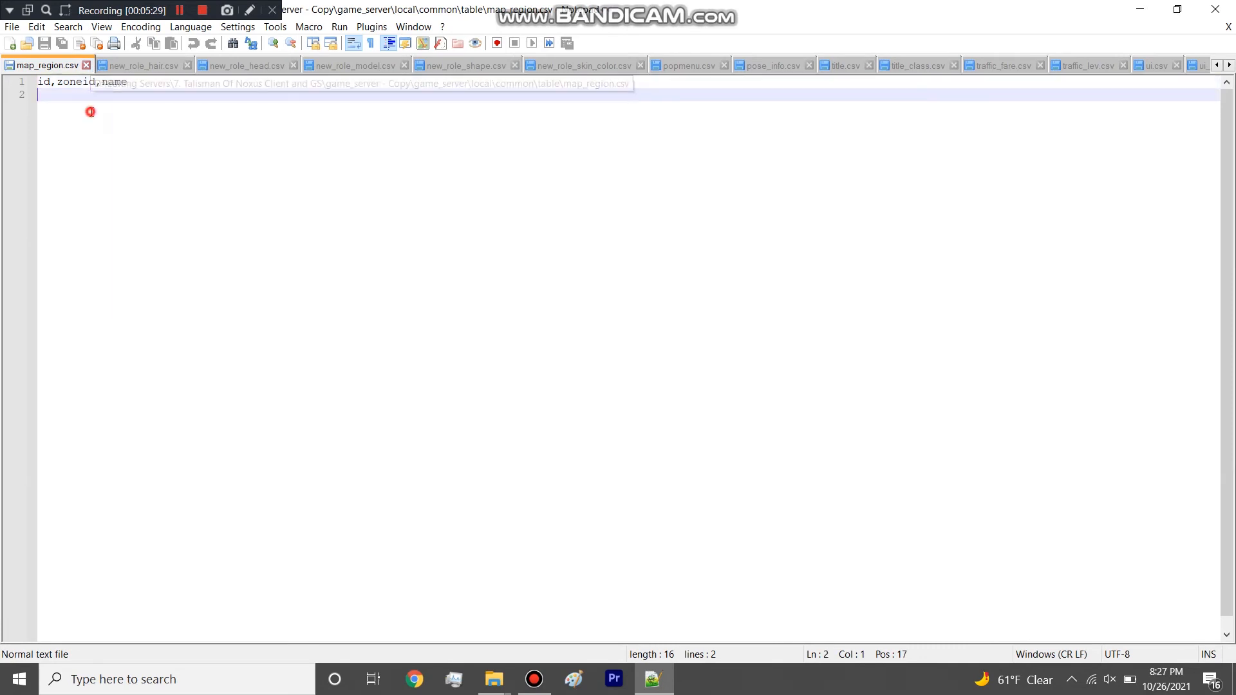
{"action": "left_click", "coordinate": [86, 65]}
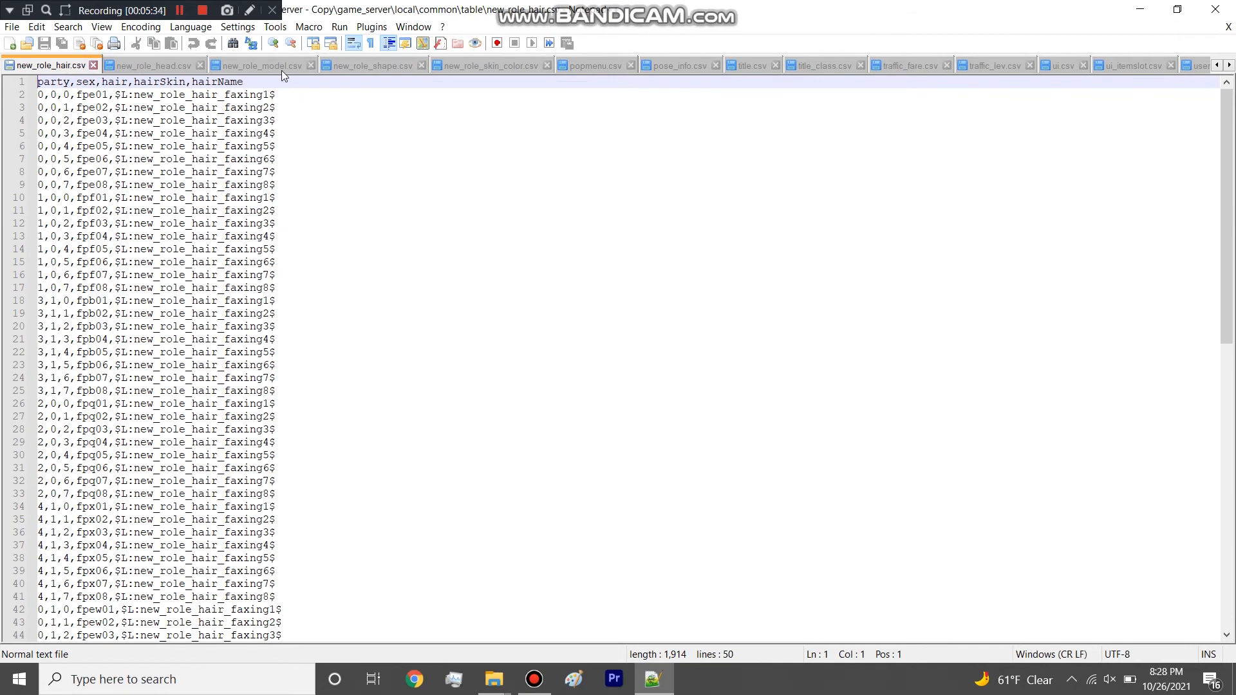
{"action": "left_click", "coordinate": [93, 65]}
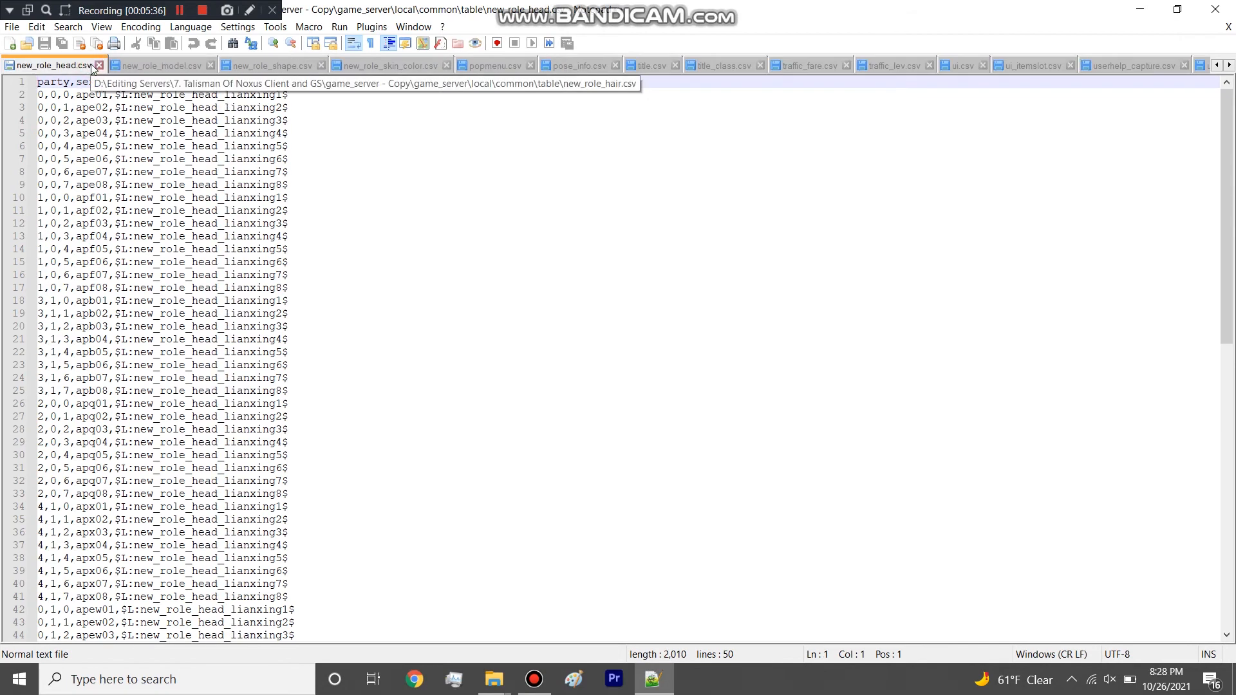
{"action": "left_click", "coordinate": [99, 65]}
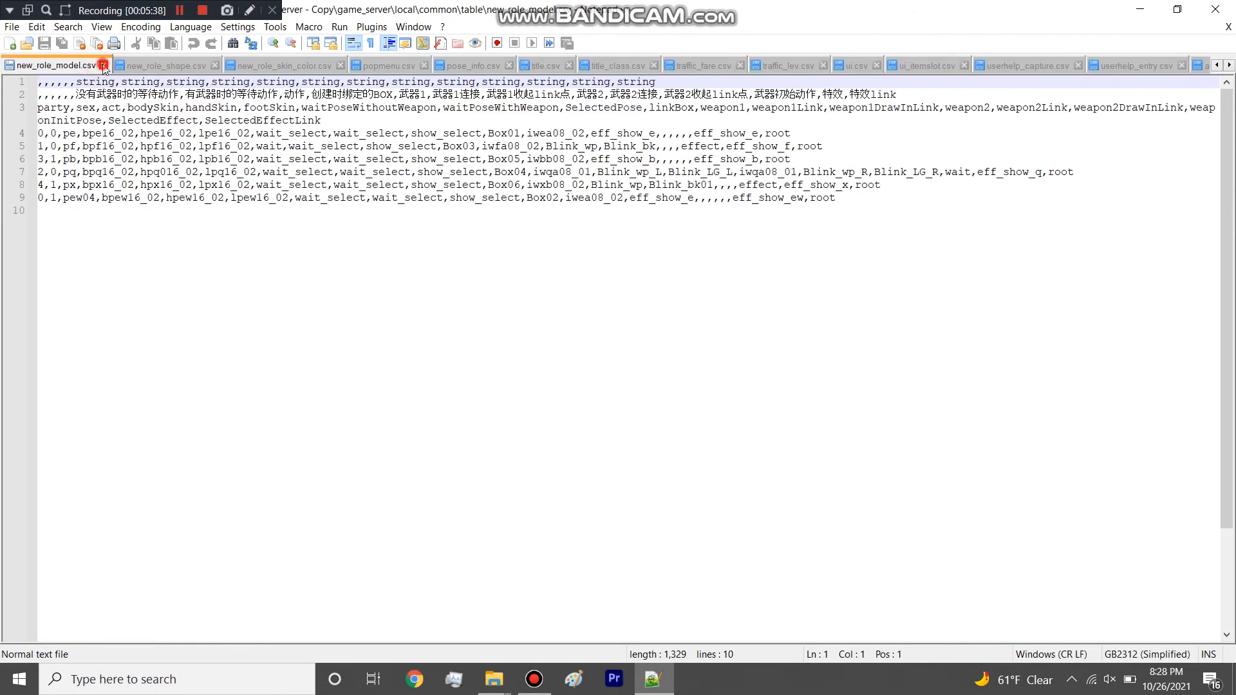
{"action": "left_click", "coordinate": [103, 66]}
{"action": "left_click", "coordinate": [103, 66]}
Open the new_role_hair, new_role_head and new_role_model tables in Excel from the table folder.
{"action": "left_click", "coordinate": [1136, 8]}
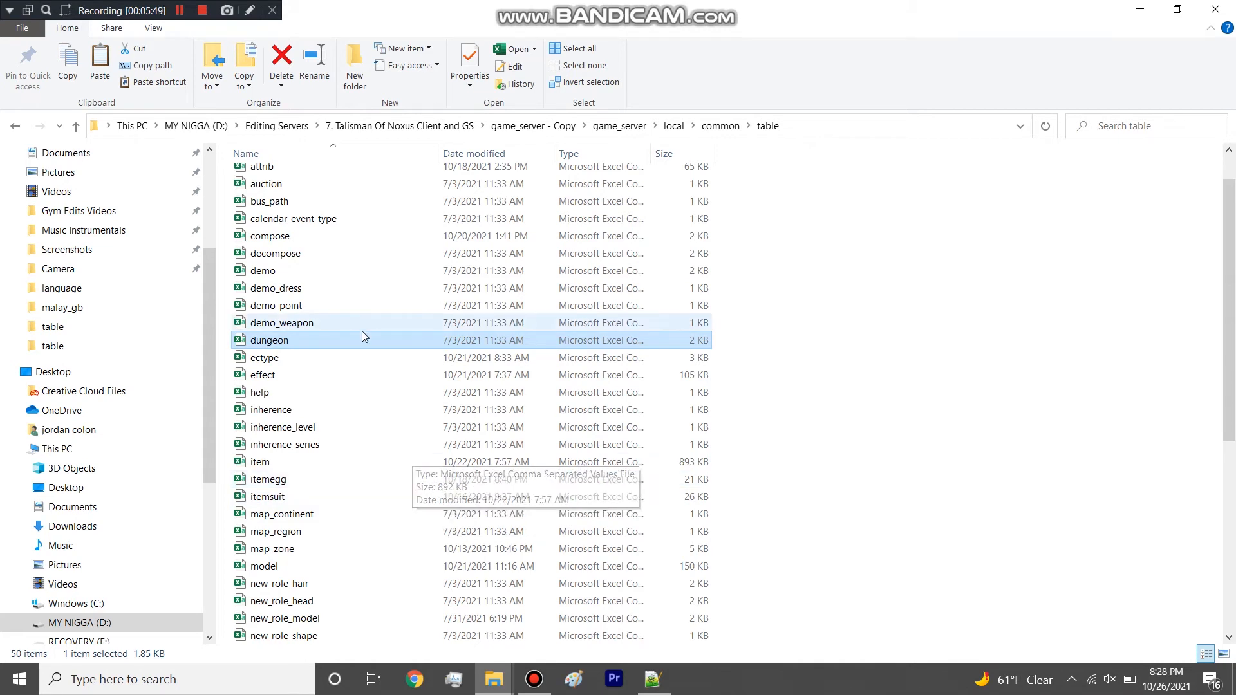
{"action": "scroll", "coordinate": [360, 346], "scroll_direction": "down", "scroll_amount": 2}
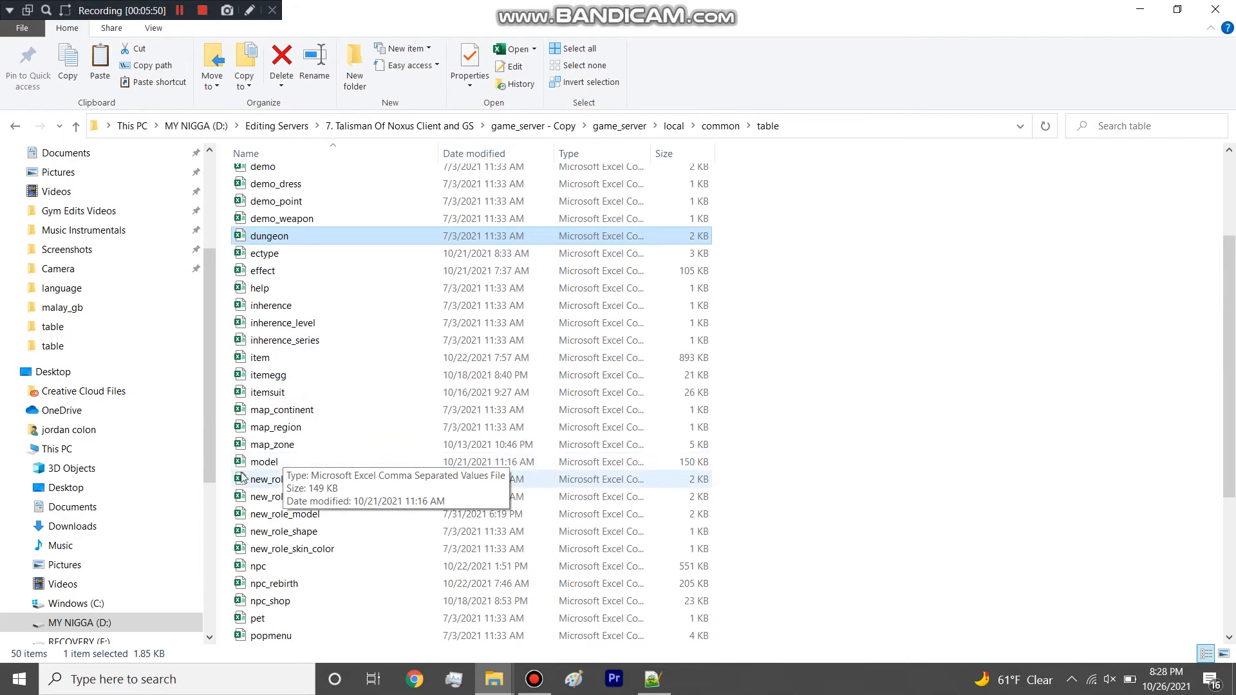
{"action": "left_click", "coordinate": [275, 483]}
{"action": "left_click", "coordinate": [277, 496]}
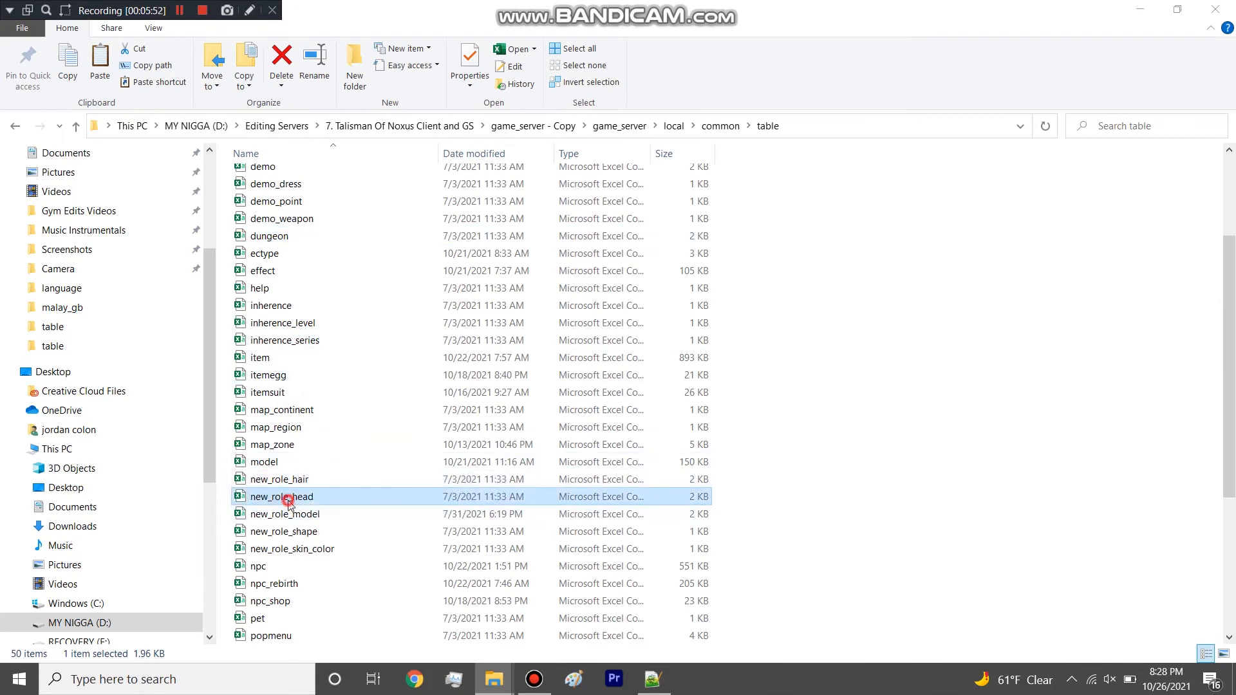
{"action": "left_click", "coordinate": [288, 515]}
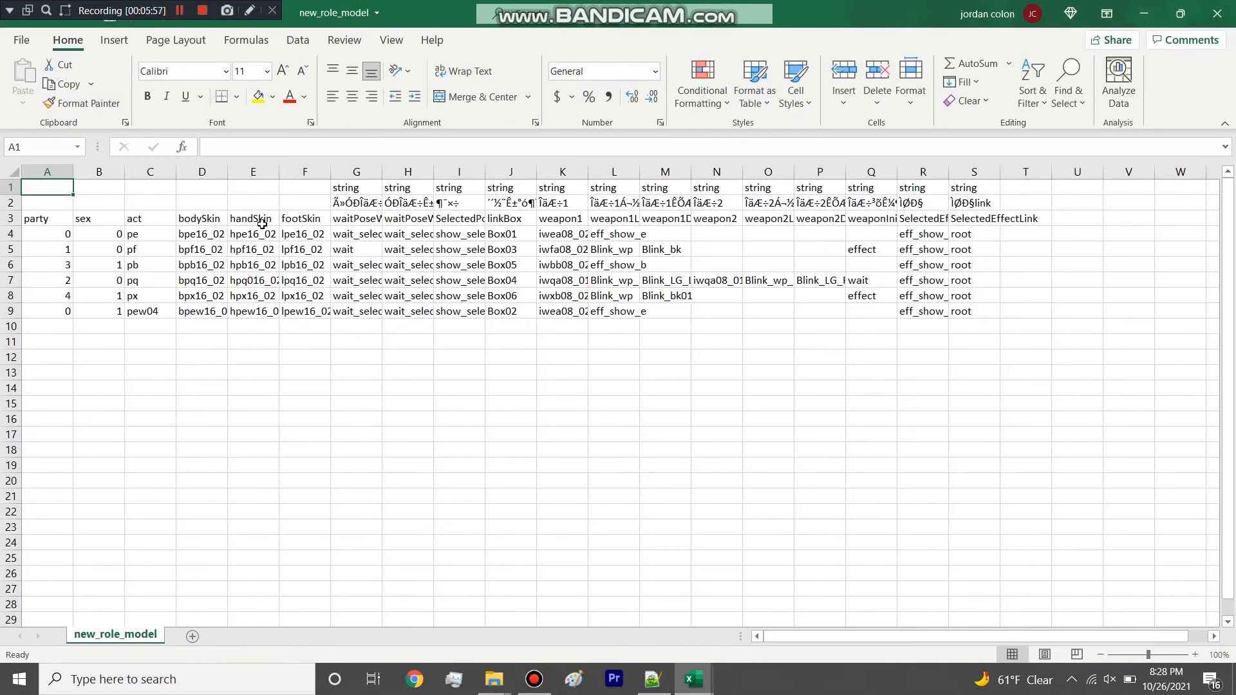
Widen the headName column of the new_role_head sheet and the hairName column of the new_role_hair sheet.
{"action": "left_click", "coordinate": [1144, 13]}
{"action": "left_click_drag", "start_coordinate": [279, 172], "coordinate": [550, 307]}
{"action": "mouse_move", "coordinate": [693, 679]}
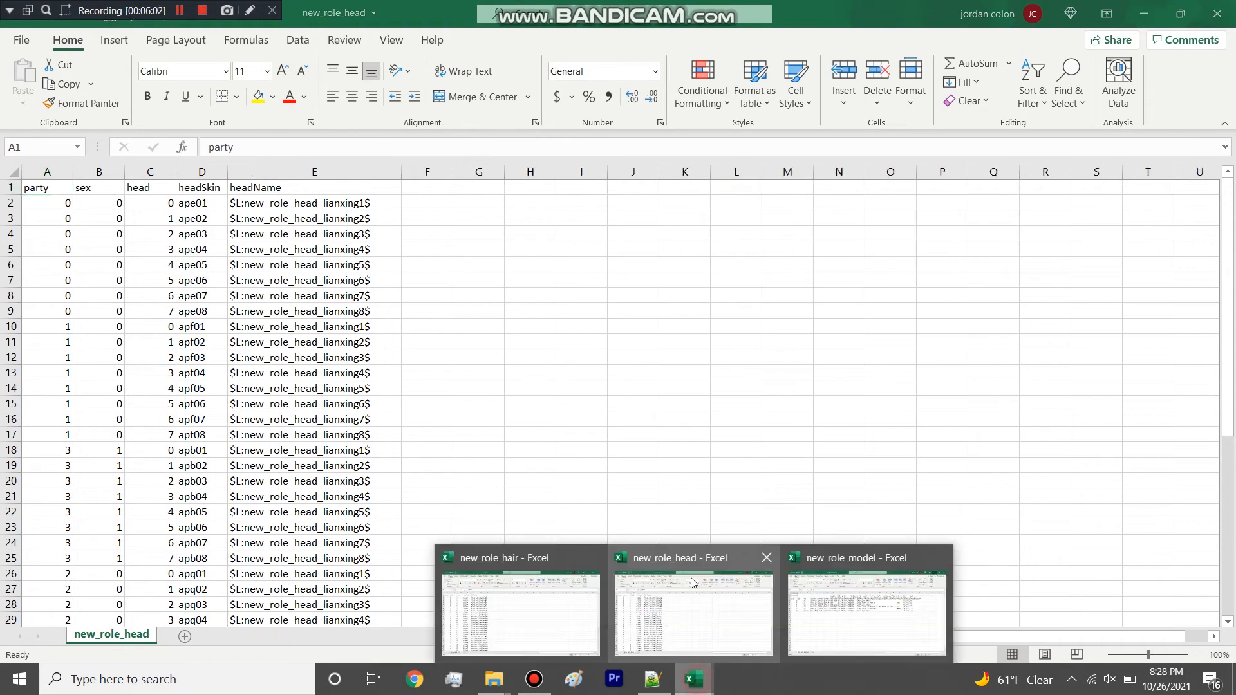
{"action": "left_click", "coordinate": [535, 567]}
{"action": "left_click_drag", "start_coordinate": [279, 171], "coordinate": [391, 173]}
Examine the hairSkin IDs in the new_role_hair sheet, highlighting the column's values from fpe01 downward.
{"action": "left_click", "coordinate": [211, 204]}
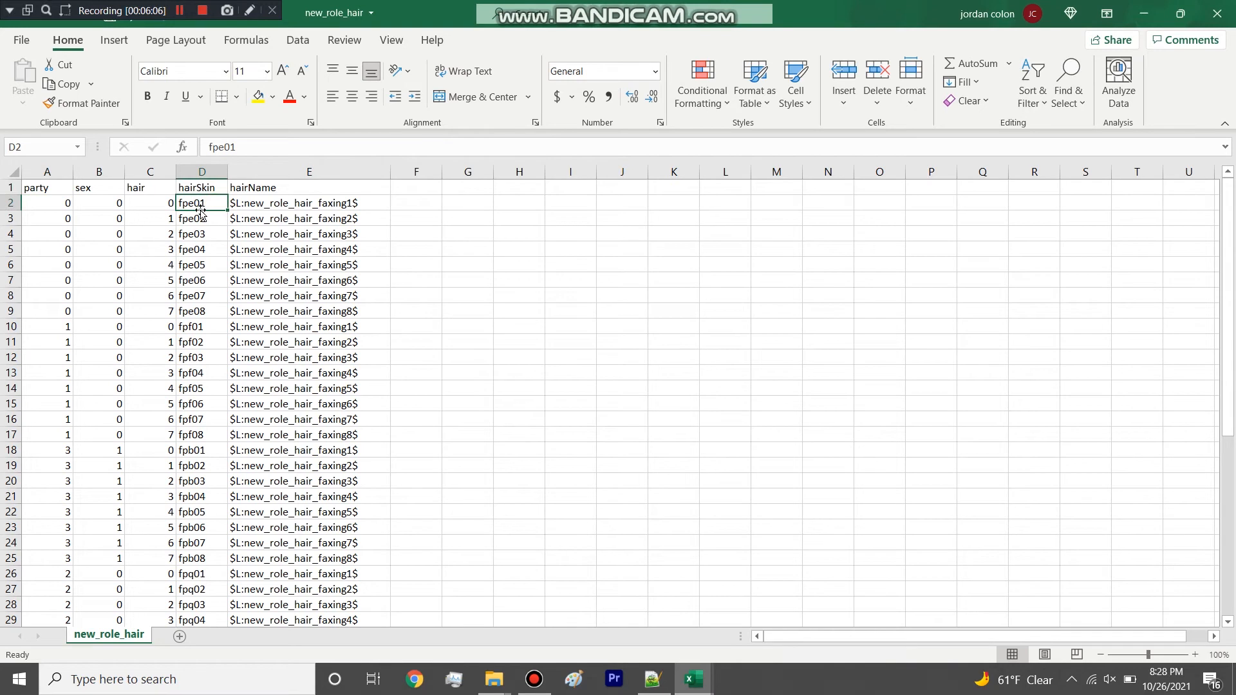
{"action": "left_click", "coordinate": [199, 228]}
{"action": "left_click_drag", "start_coordinate": [199, 203], "coordinate": [206, 604]}
{"action": "scroll", "coordinate": [195, 517], "scroll_direction": "up", "scroll_amount": 7}
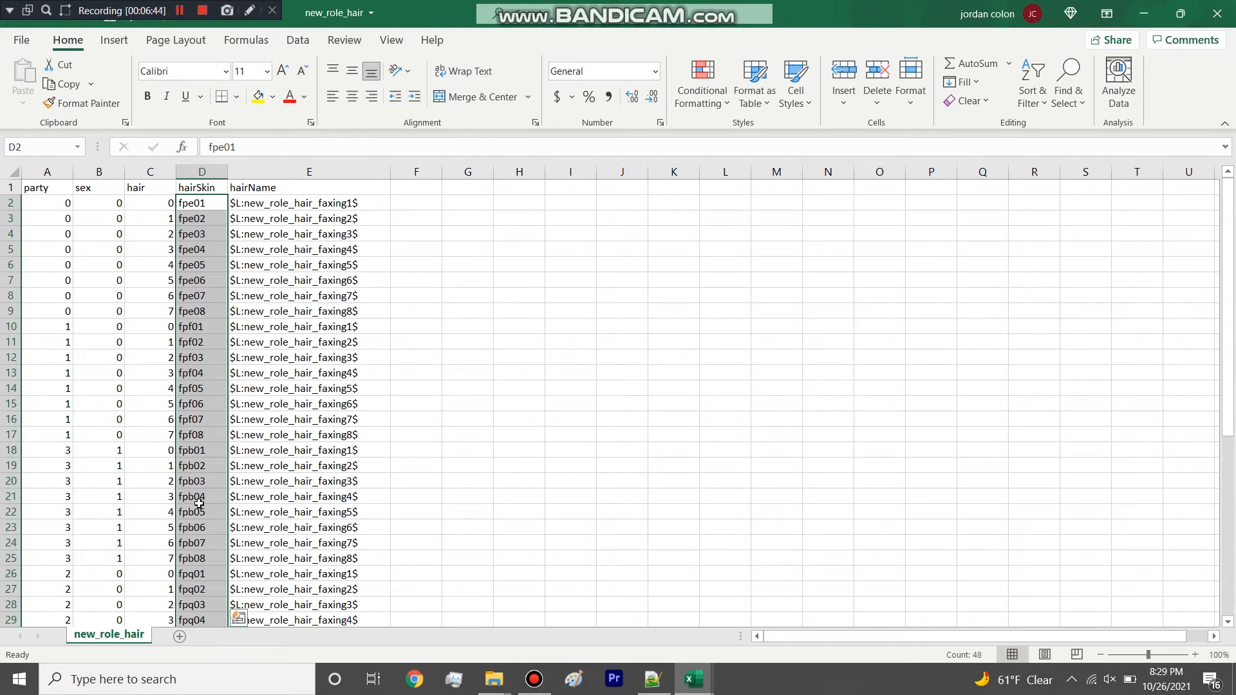
Highlight the whole hairSkin column in new_role_hair and close the workbook without saving changes.
{"action": "left_click", "coordinate": [219, 405]}
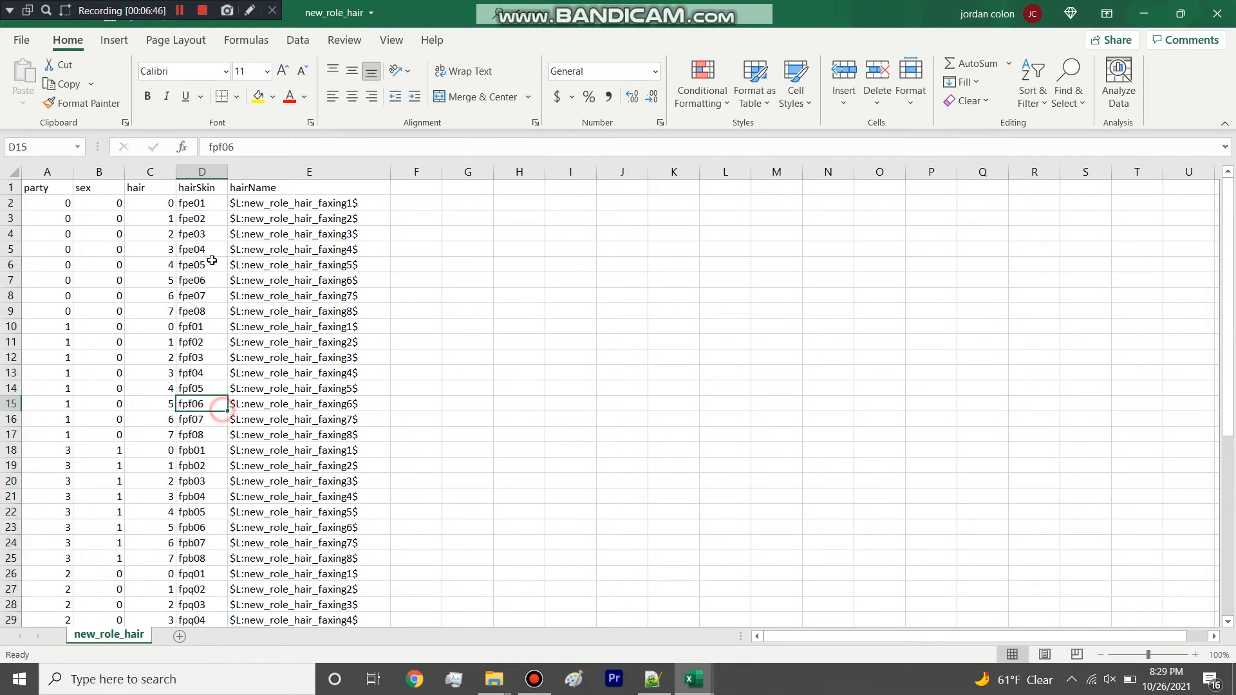
{"action": "left_click", "coordinate": [215, 171]}
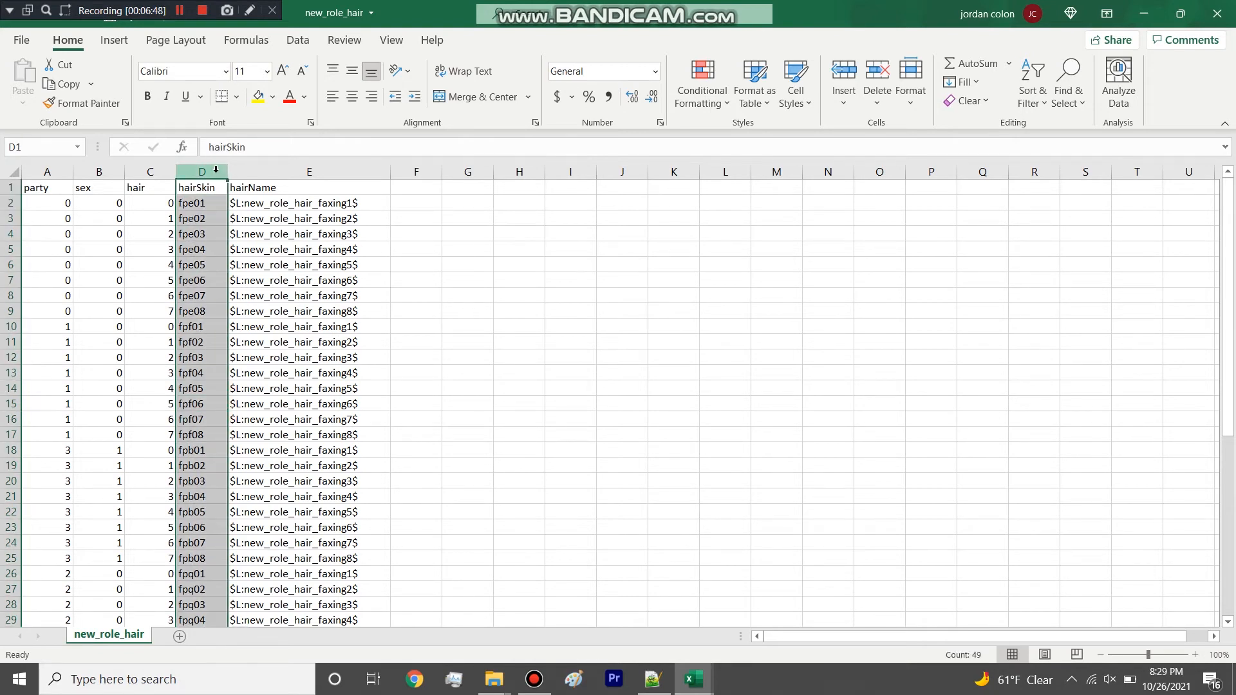
{"action": "left_click", "coordinate": [1216, 13]}
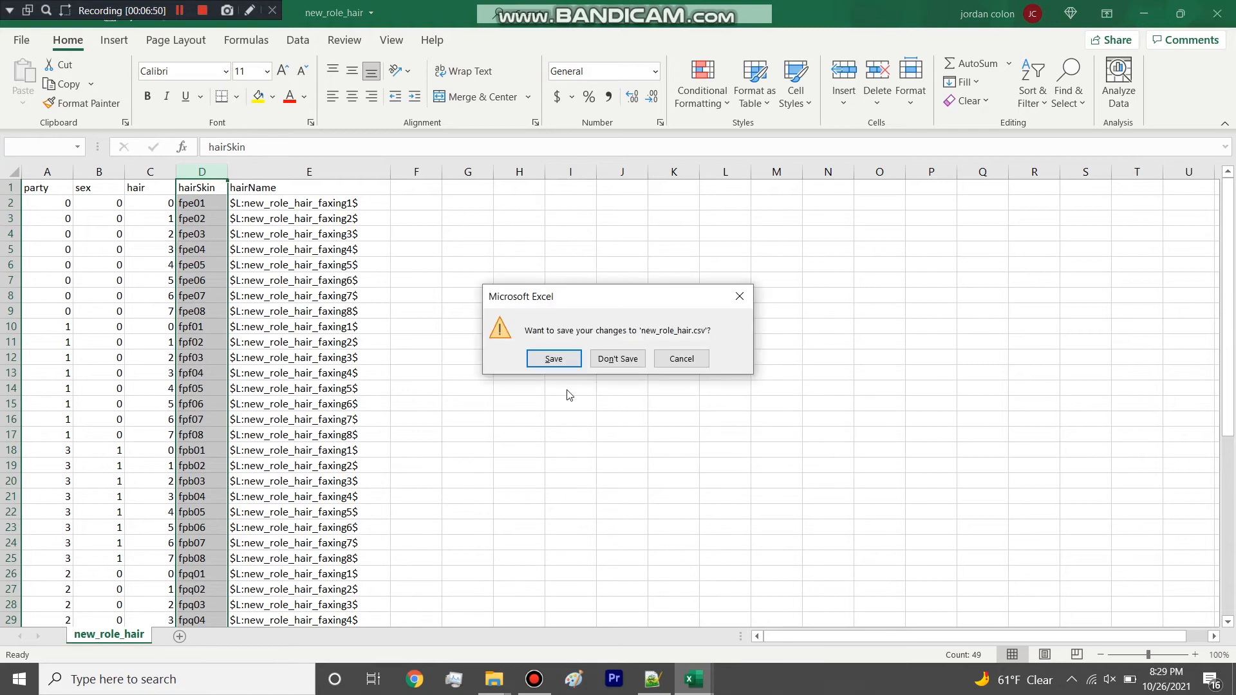
{"action": "left_click", "coordinate": [609, 360]}
Highlight the whole headSkin column in new_role_head and close the workbook without saving changes.
{"action": "left_click", "coordinate": [206, 171]}
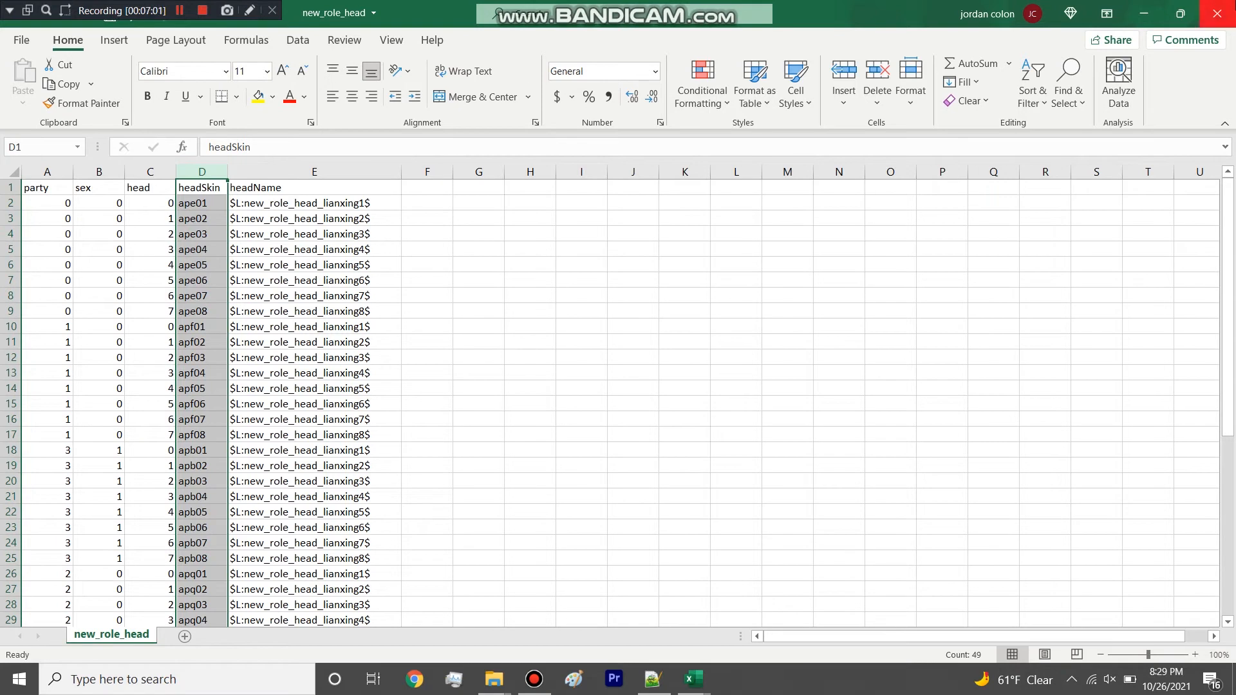
{"action": "left_click", "coordinate": [1216, 13]}
{"action": "left_click", "coordinate": [631, 361]}
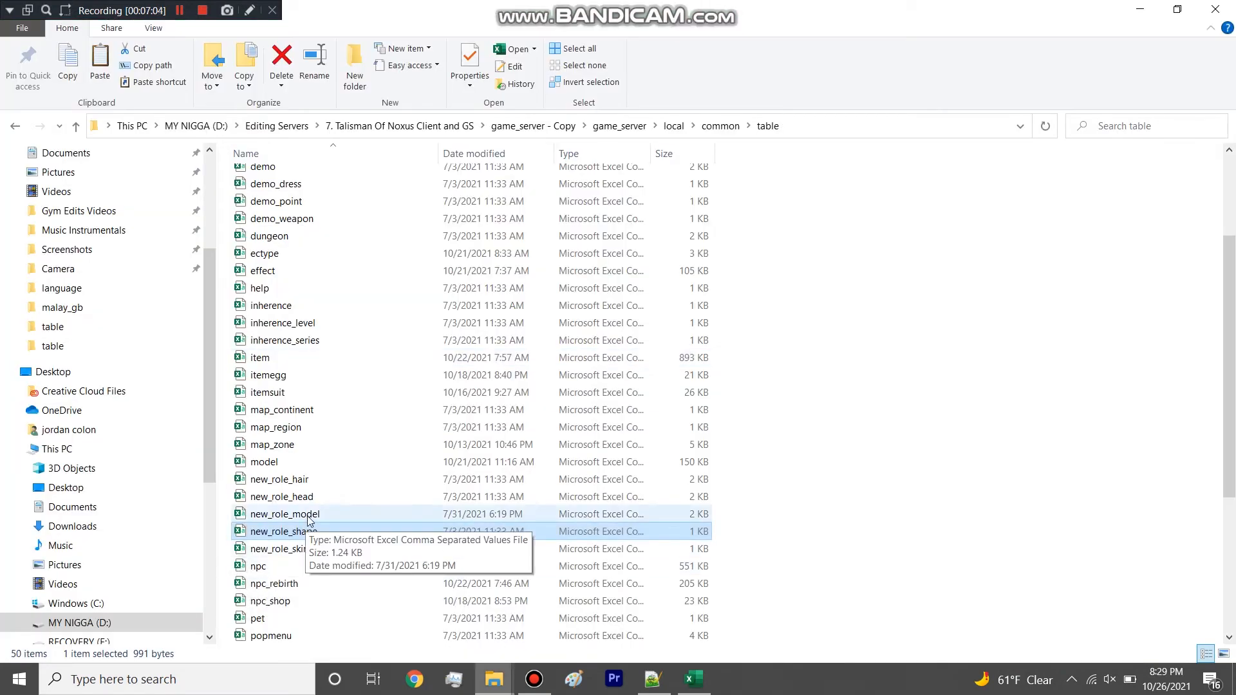
Open the new_role_model table in Excel and widen its bodySkin, handSkin and footSkin columns.
{"action": "double_click", "coordinate": [309, 515]}
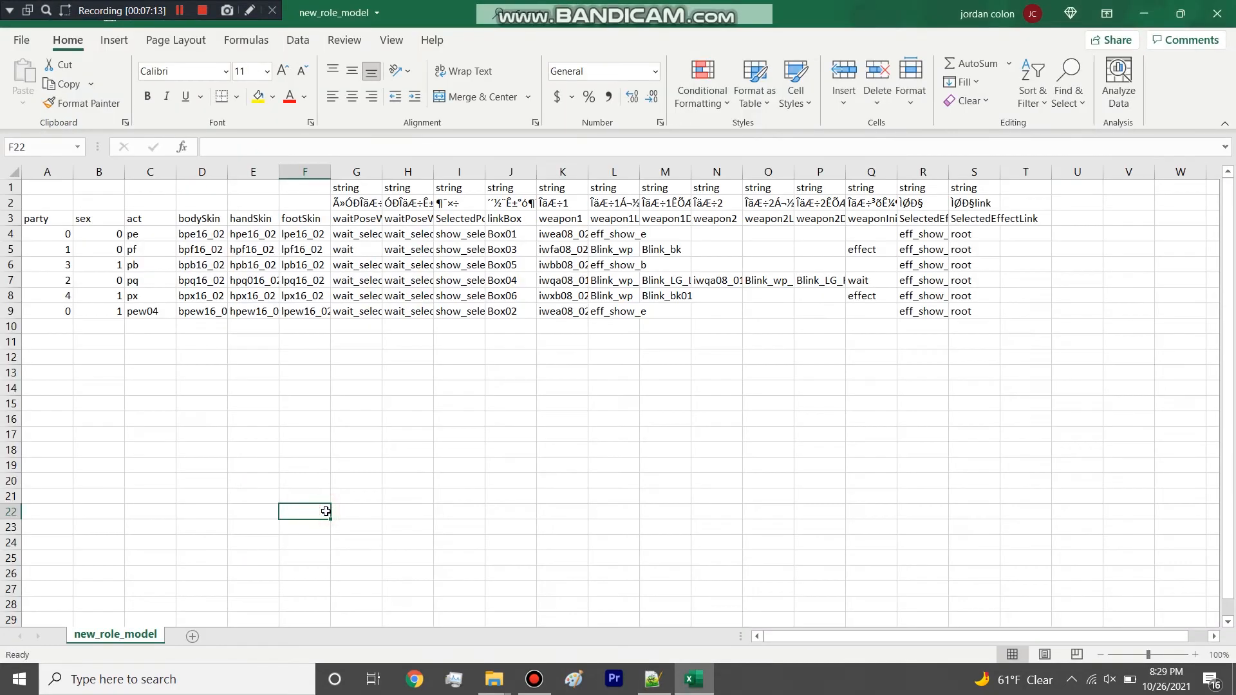
{"action": "left_click_drag", "start_coordinate": [330, 171], "coordinate": [463, 171]}
{"action": "left_click_drag", "start_coordinate": [227, 171], "coordinate": [379, 173]}
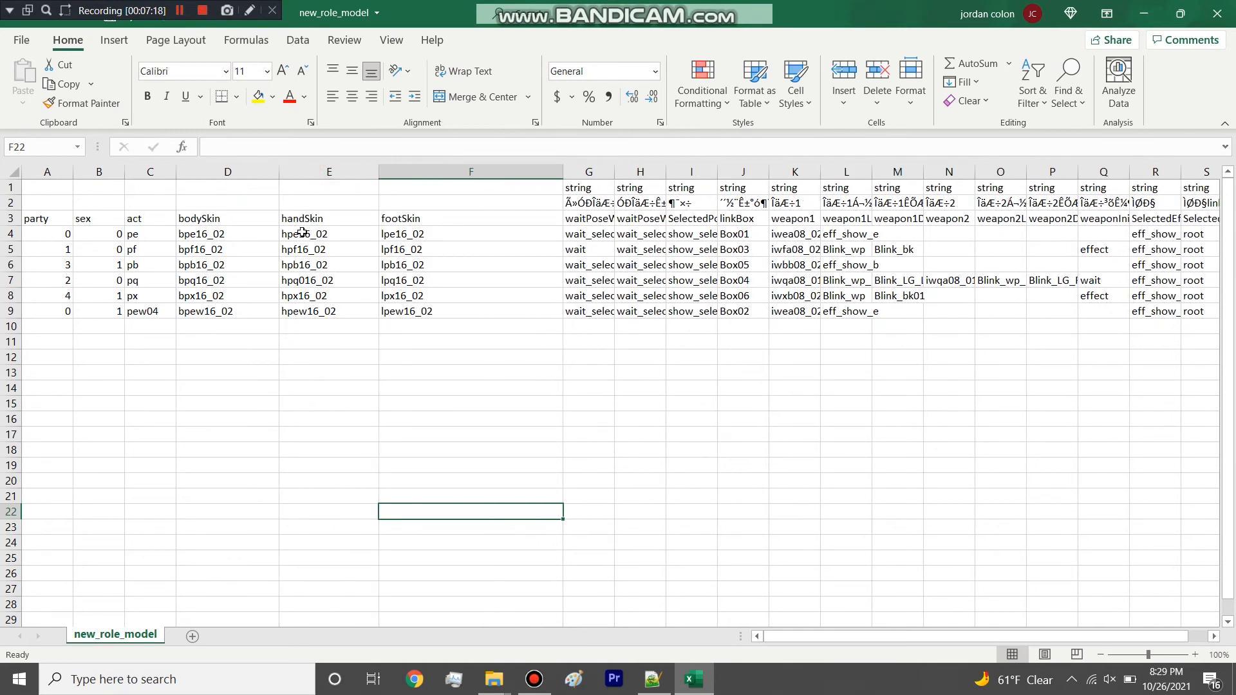
Examine the skin IDs in new_role_model, highlighting the pe row's skins and the bodySkin, handSkin and footSkin columns.
{"action": "left_click_drag", "start_coordinate": [253, 237], "coordinate": [412, 235]}
{"action": "left_click", "coordinate": [428, 251]}
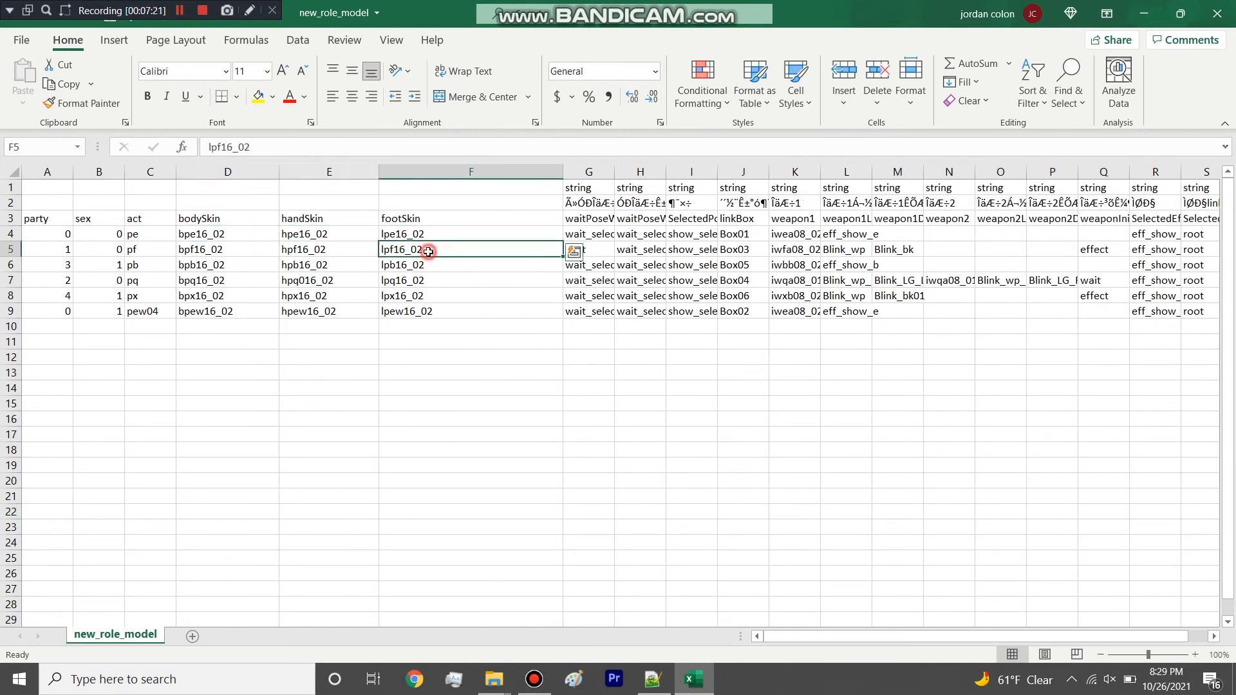
{"action": "left_click", "coordinate": [234, 240]}
{"action": "left_click_drag", "start_coordinate": [234, 240], "coordinate": [234, 249]}
{"action": "left_click", "coordinate": [237, 171]}
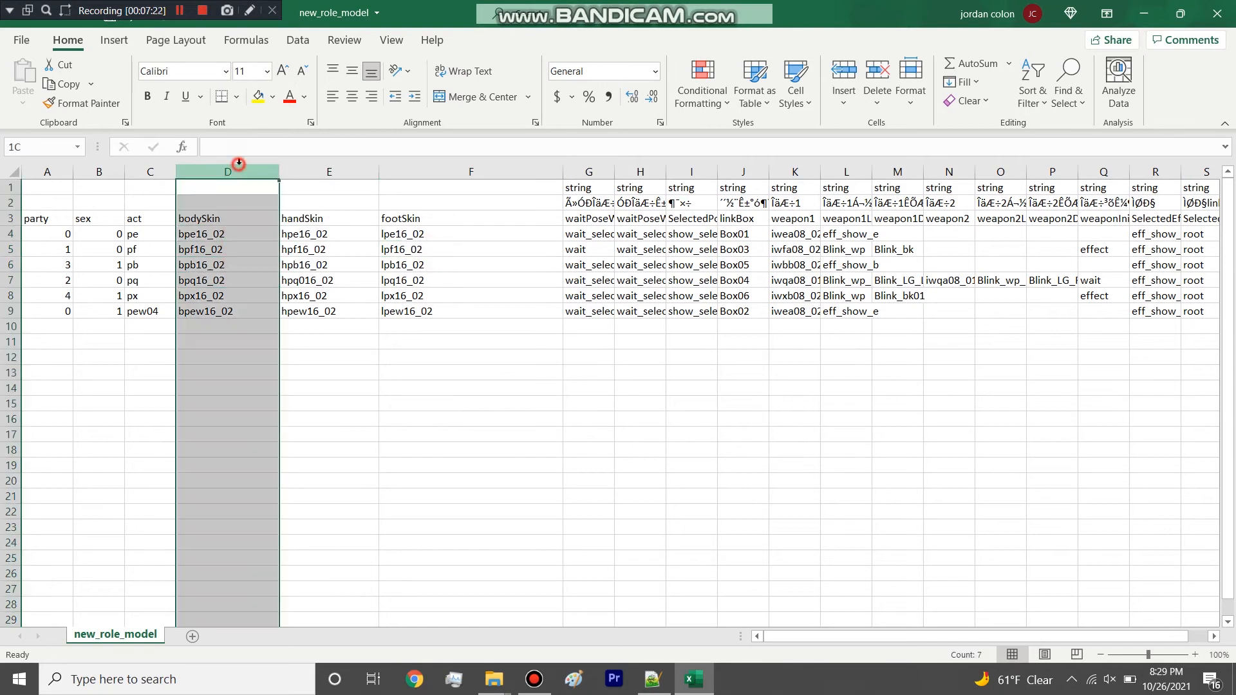
{"action": "left_click", "coordinate": [340, 171]}
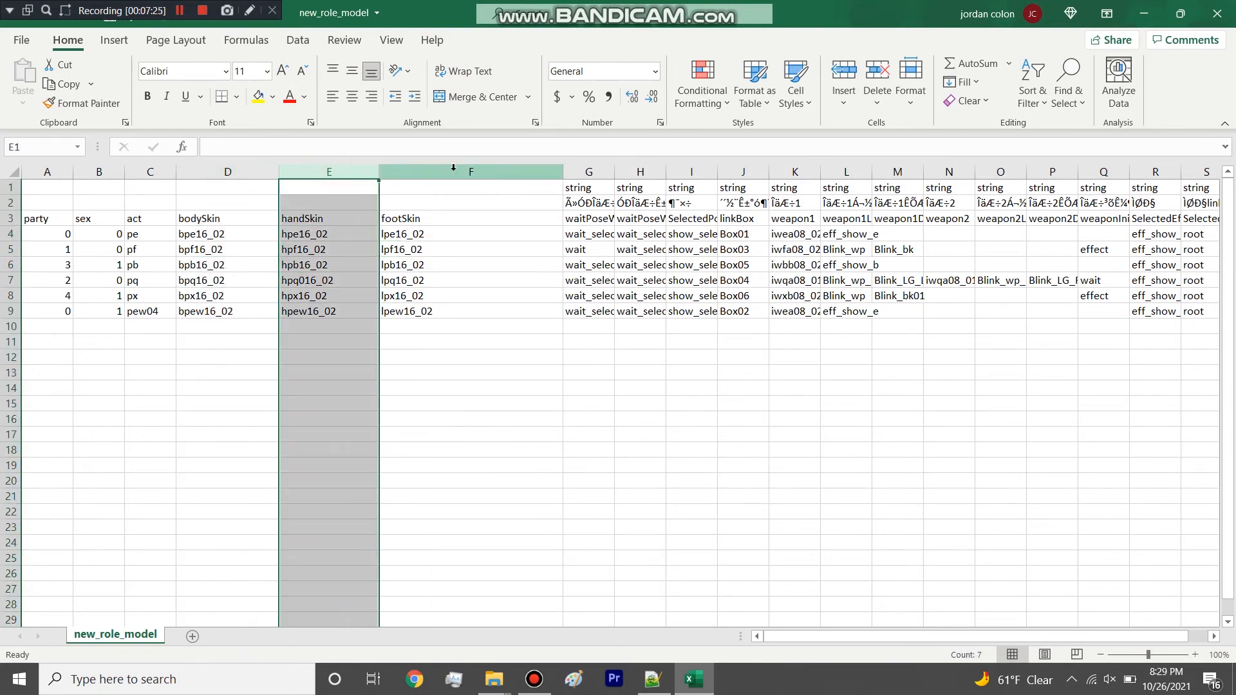
{"action": "left_click", "coordinate": [454, 170]}
Examine the codes pe, pf, pb, pq and px in the act column, highlighting them individually and as a range.
{"action": "left_click", "coordinate": [148, 172]}
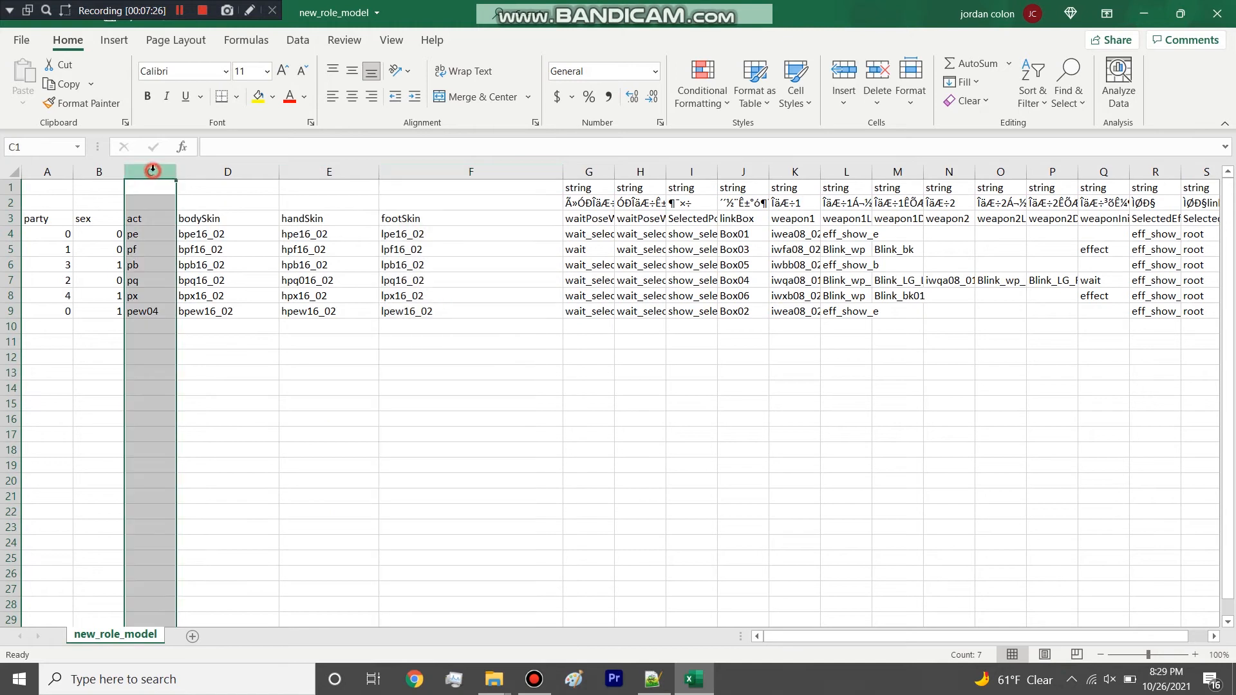
{"action": "left_click", "coordinate": [168, 248]}
{"action": "left_click_drag", "start_coordinate": [162, 234], "coordinate": [151, 298]}
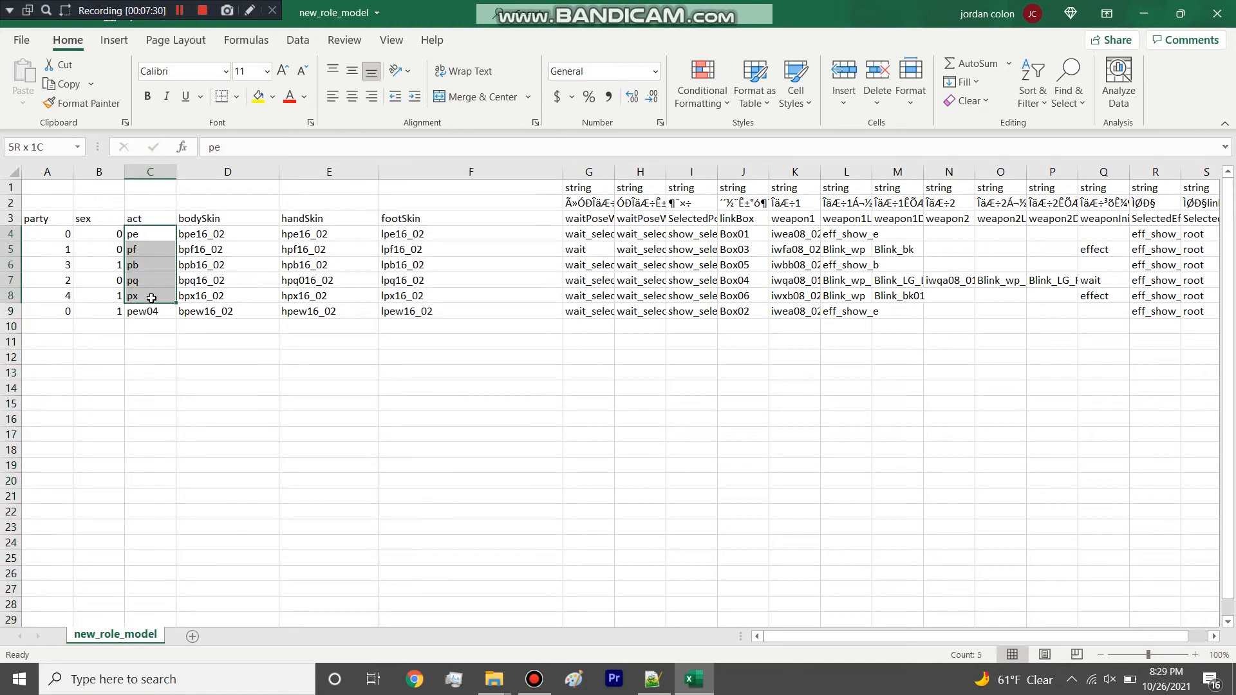
{"action": "left_click", "coordinate": [155, 250]}
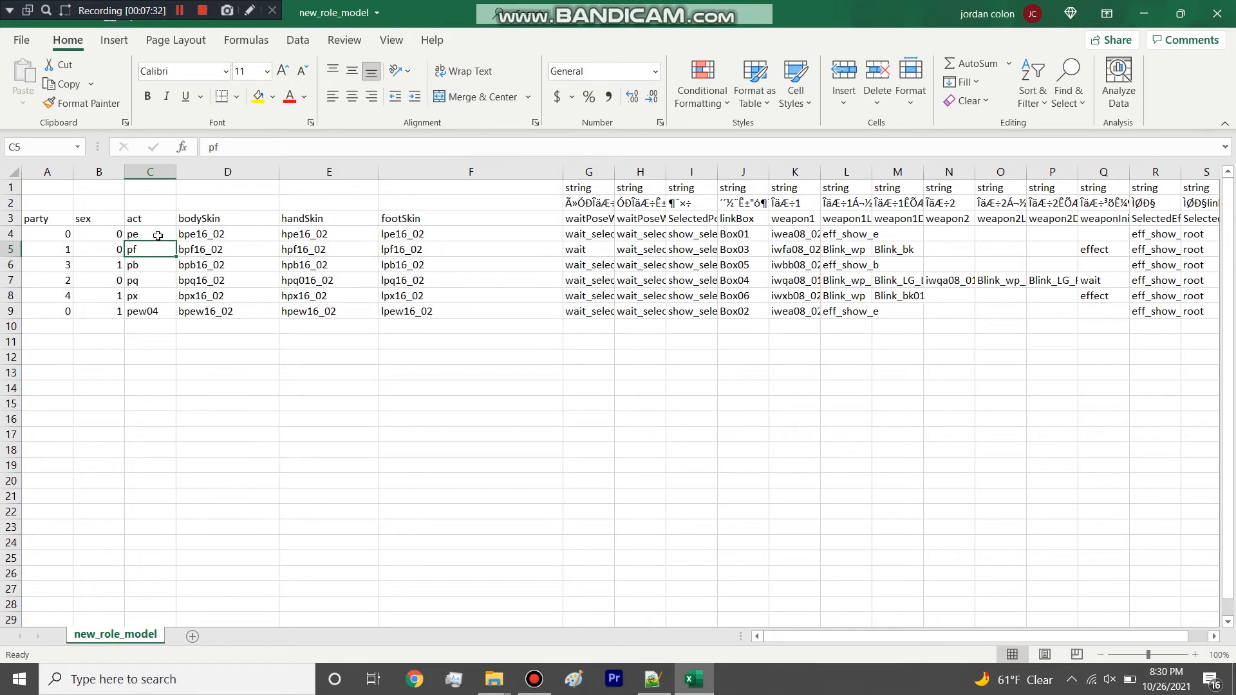
{"action": "left_click", "coordinate": [157, 234]}
{"action": "left_click", "coordinate": [161, 248]}
{"action": "left_click", "coordinate": [160, 261]}
{"action": "left_click_drag", "start_coordinate": [152, 290], "coordinate": [152, 236]}
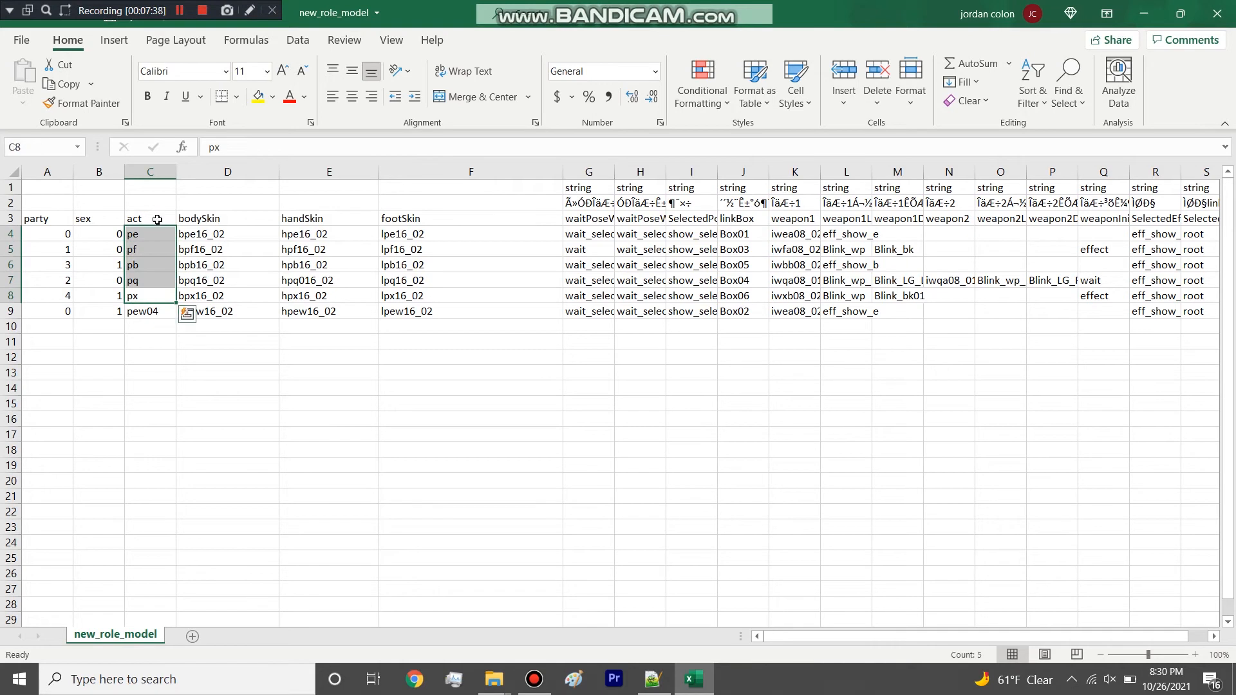
{"action": "left_click", "coordinate": [162, 329]}
{"action": "mouse_move", "coordinate": [152, 296]}
{"action": "left_mouse_down"}
{"action": "mouse_move", "coordinate": [145, 235]}
{"action": "mouse_move", "coordinate": [155, 297]}
{"action": "left_mouse_up"}
{"action": "left_click", "coordinate": [147, 293]}
Widen the waitPoseWithoutWeapon column and examine the party IDs in A4:A8, highlighting them as a range and one by one.
{"action": "left_click_drag", "start_coordinate": [614, 172], "coordinate": [696, 171]}
{"action": "left_click_drag", "start_coordinate": [50, 233], "coordinate": [53, 294]}
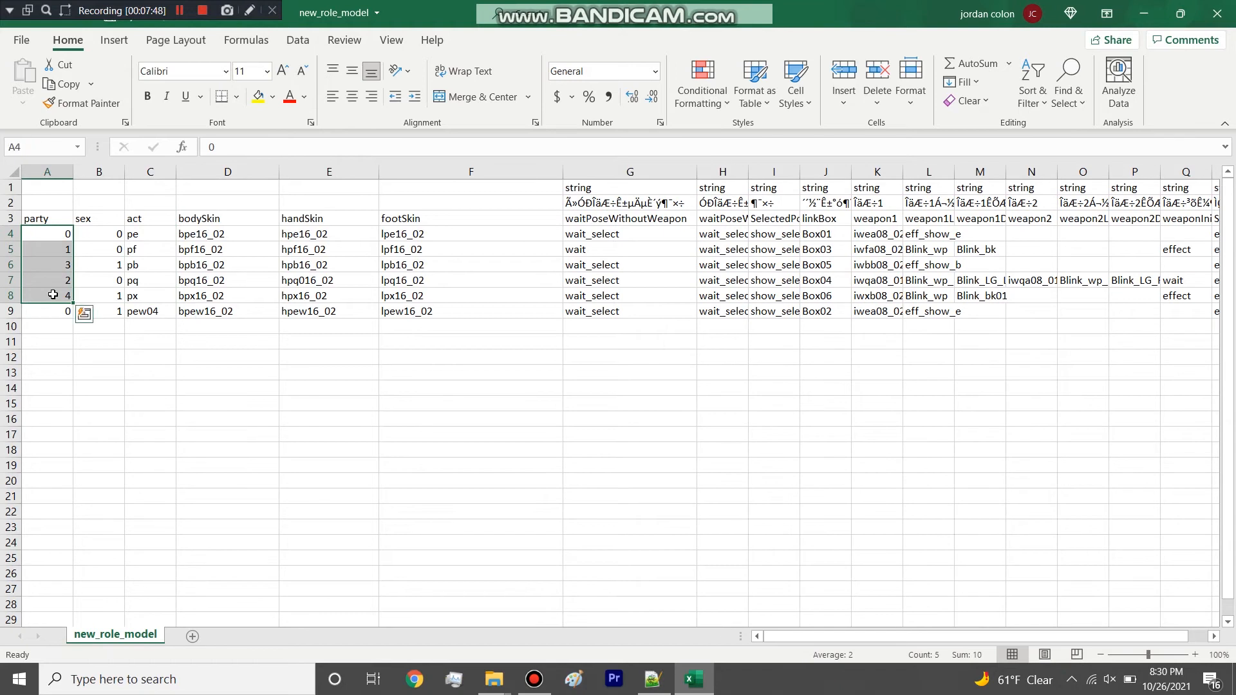
{"action": "left_click", "coordinate": [83, 343]}
{"action": "left_click_drag", "start_coordinate": [57, 235], "coordinate": [54, 297]}
{"action": "left_click", "coordinate": [49, 171]}
{"action": "left_click", "coordinate": [231, 344]}
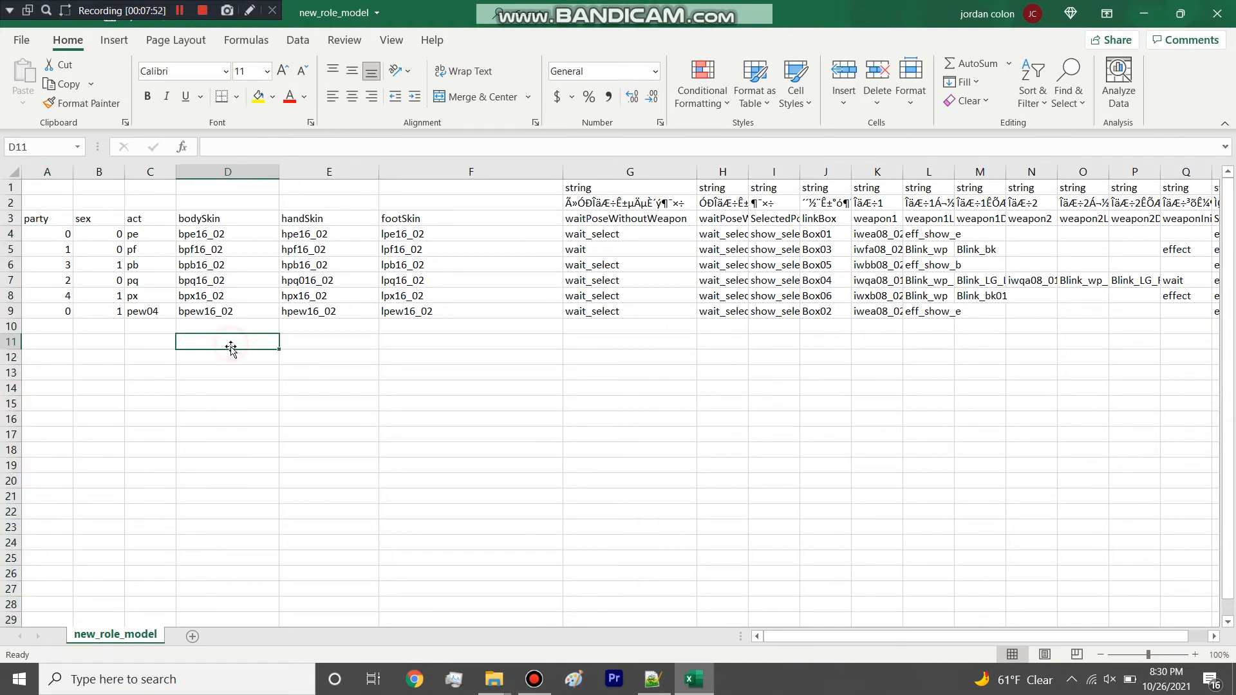
{"action": "left_click", "coordinate": [57, 235]}
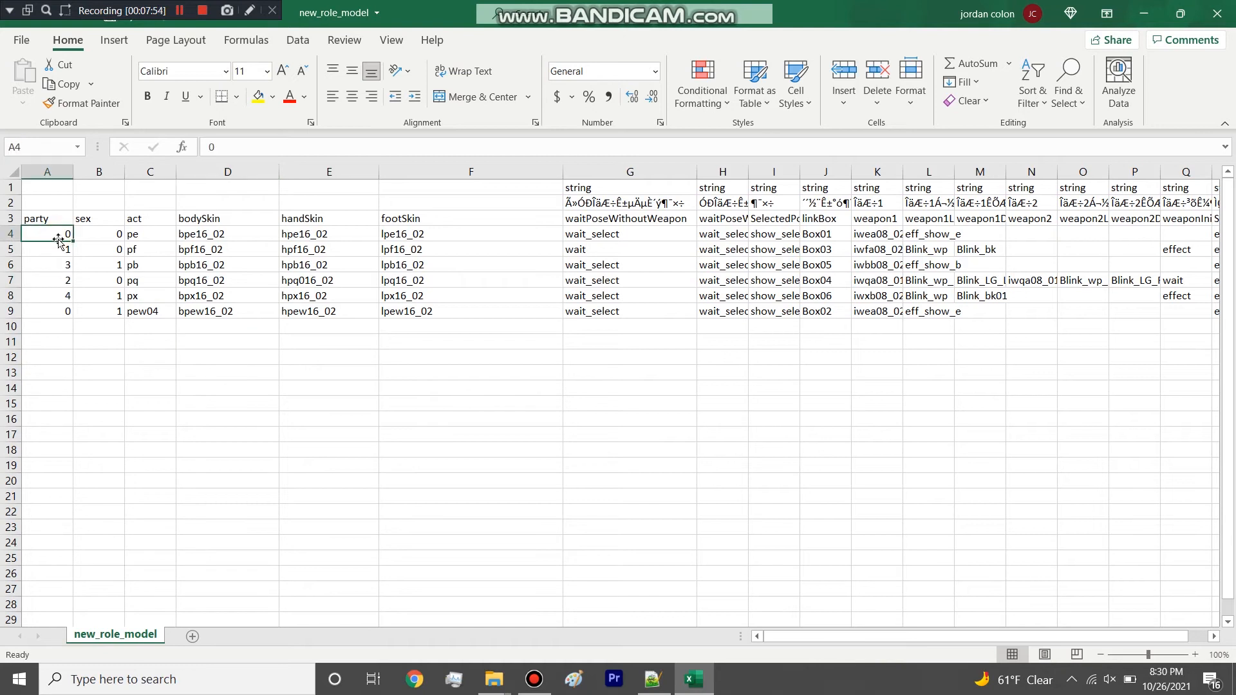
{"action": "left_click", "coordinate": [57, 248]}
{"action": "left_click", "coordinate": [58, 265]}
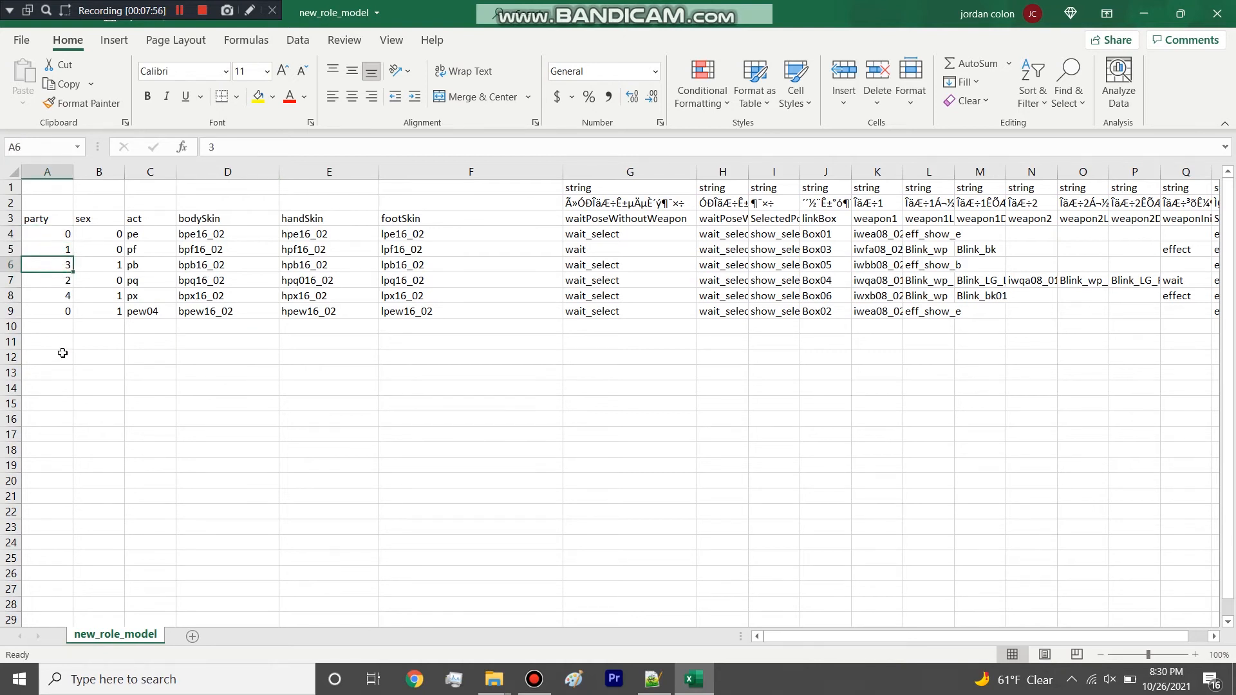
{"action": "left_click", "coordinate": [52, 297]}
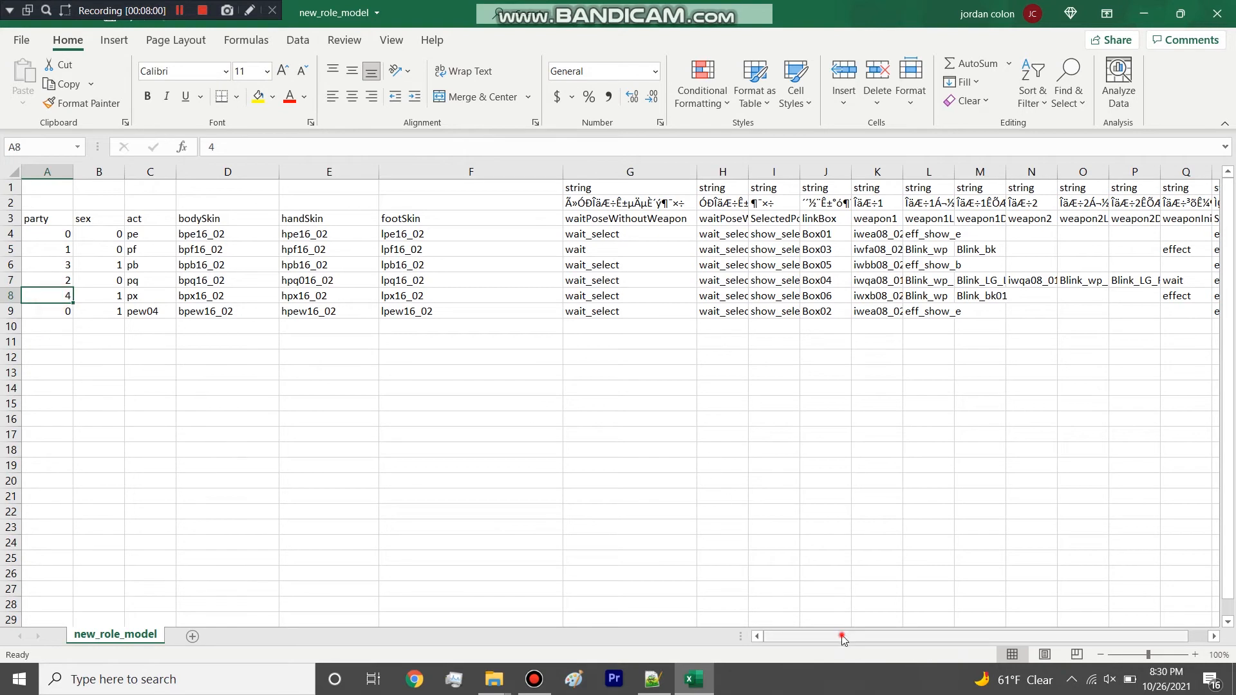
Examine the weapon settings in K4:Q9, highlighting the block and individual weapon cells of the pq row.
{"action": "left_click_drag", "start_coordinate": [845, 637], "coordinate": [869, 619]}
{"action": "left_click_drag", "start_coordinate": [828, 228], "coordinate": [1125, 303]}
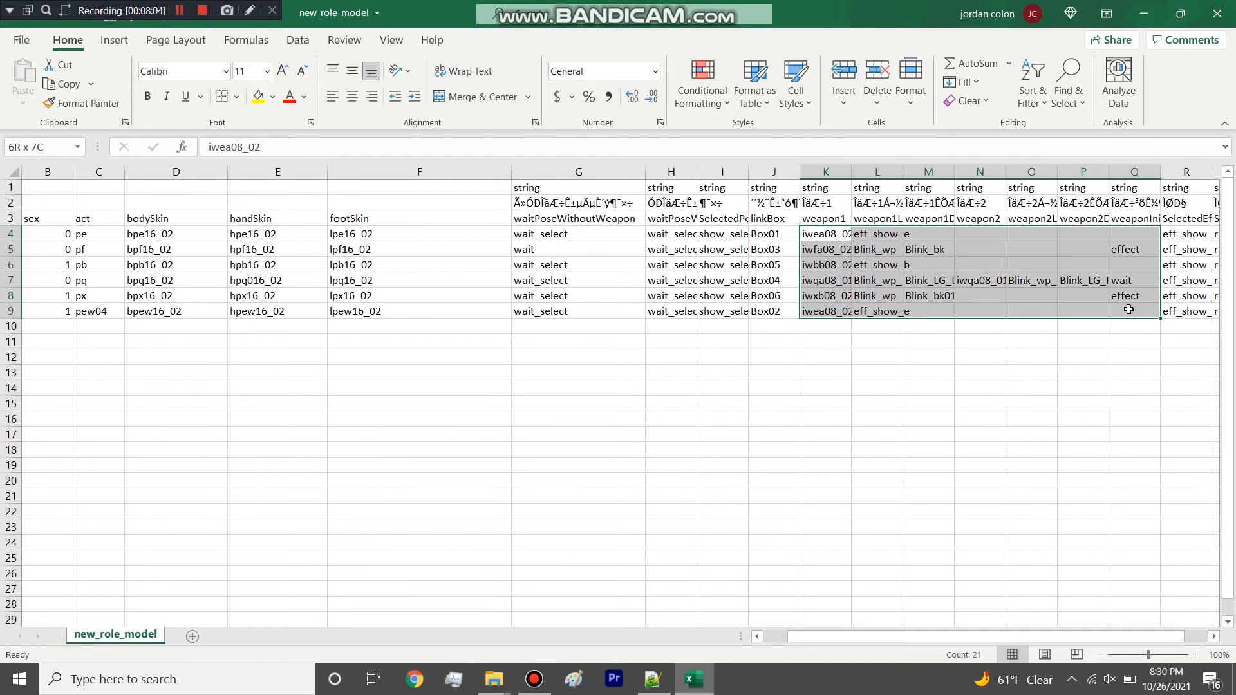
{"action": "left_click", "coordinate": [1094, 280]}
{"action": "left_click", "coordinate": [1029, 282]}
{"action": "left_click", "coordinate": [989, 283]}
{"action": "left_click", "coordinate": [938, 283]}
{"action": "left_click_drag", "start_coordinate": [833, 234], "coordinate": [1116, 317]}
Inspect row 7 for the pq model, checking its weapon1 and weapon2 cells one at a time.
{"action": "left_click", "coordinate": [10, 280]}
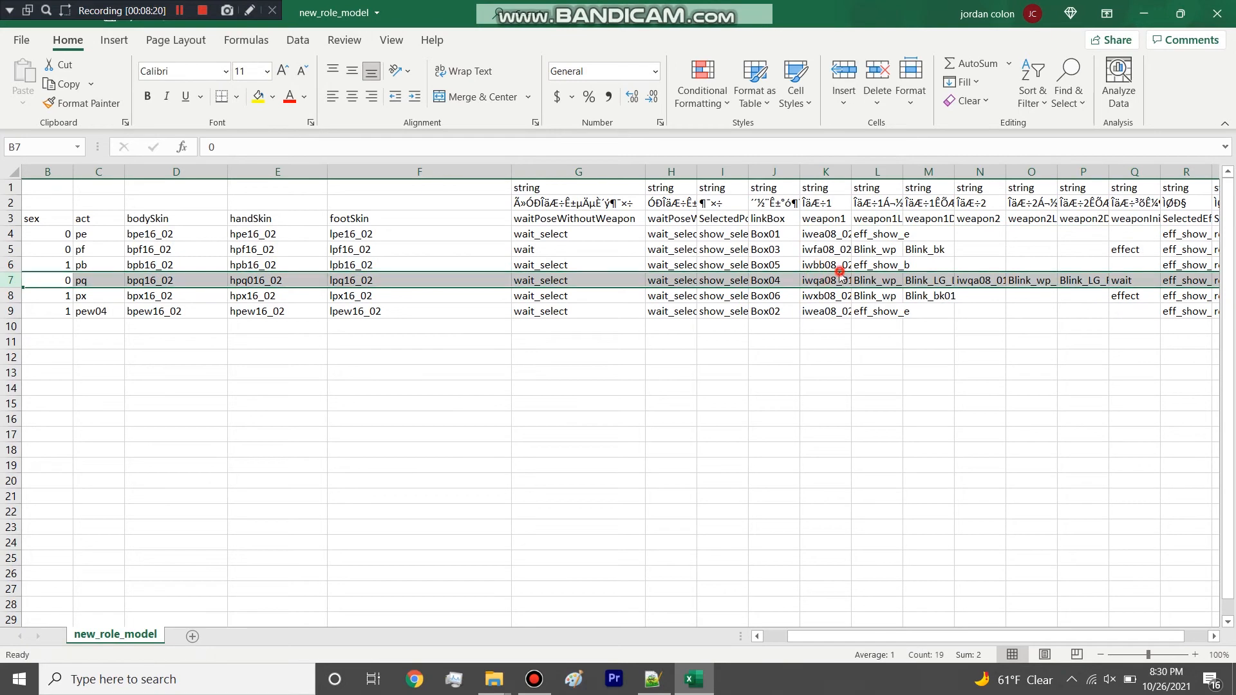
{"action": "left_click", "coordinate": [875, 281]}
{"action": "left_click", "coordinate": [843, 280]}
{"action": "left_click", "coordinate": [944, 278]}
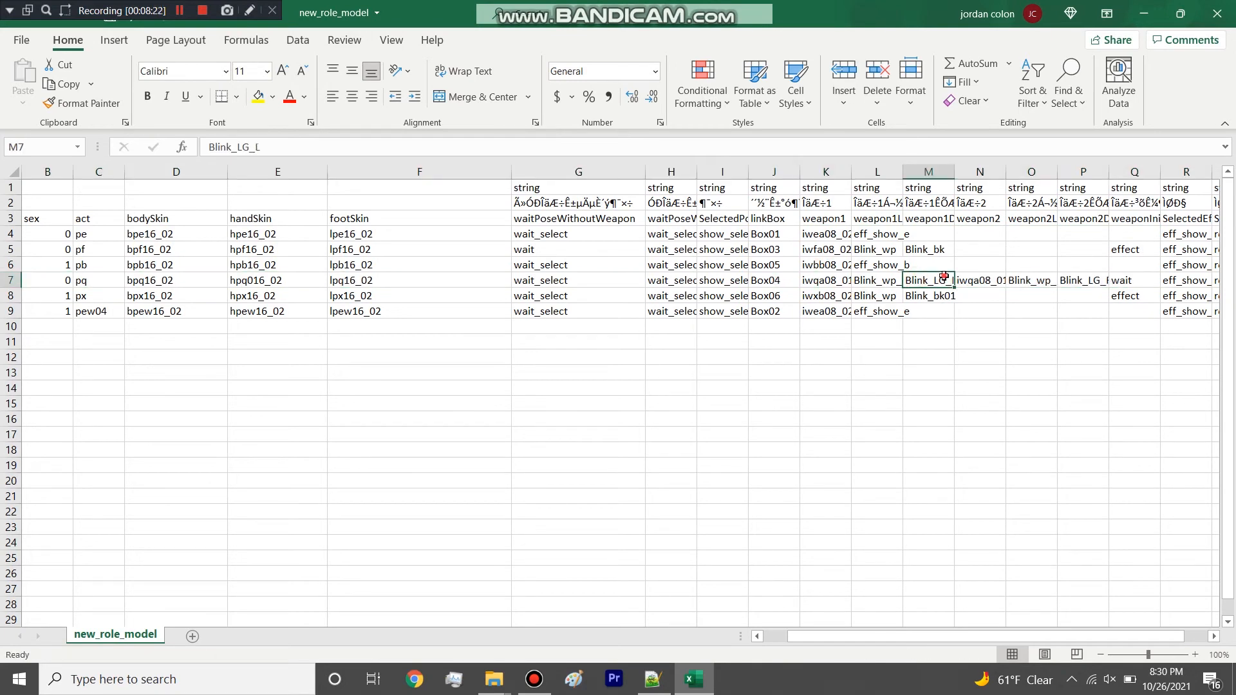
{"action": "left_click", "coordinate": [987, 276]}
{"action": "double_click", "coordinate": [941, 279]}
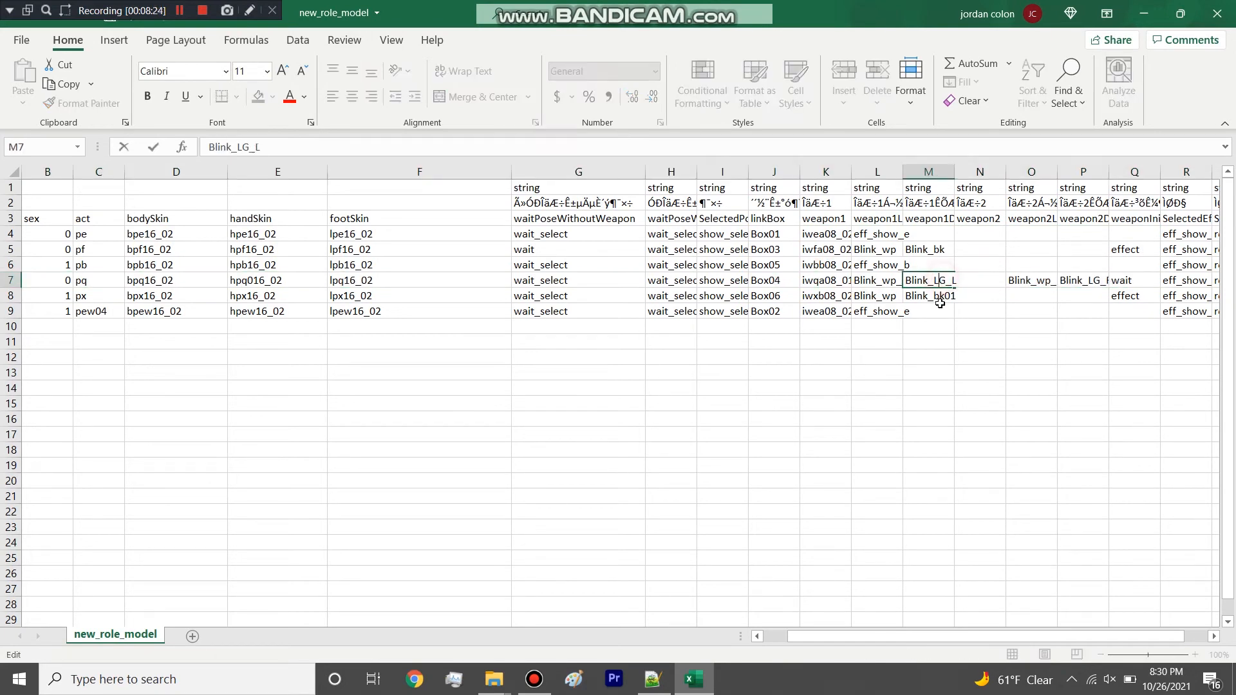
{"action": "left_click", "coordinate": [959, 419]}
Examine the pq row's weapon entries across K7:Q7 together with the weapon columns K to Q.
{"action": "left_click_drag", "start_coordinate": [828, 278], "coordinate": [1122, 280]}
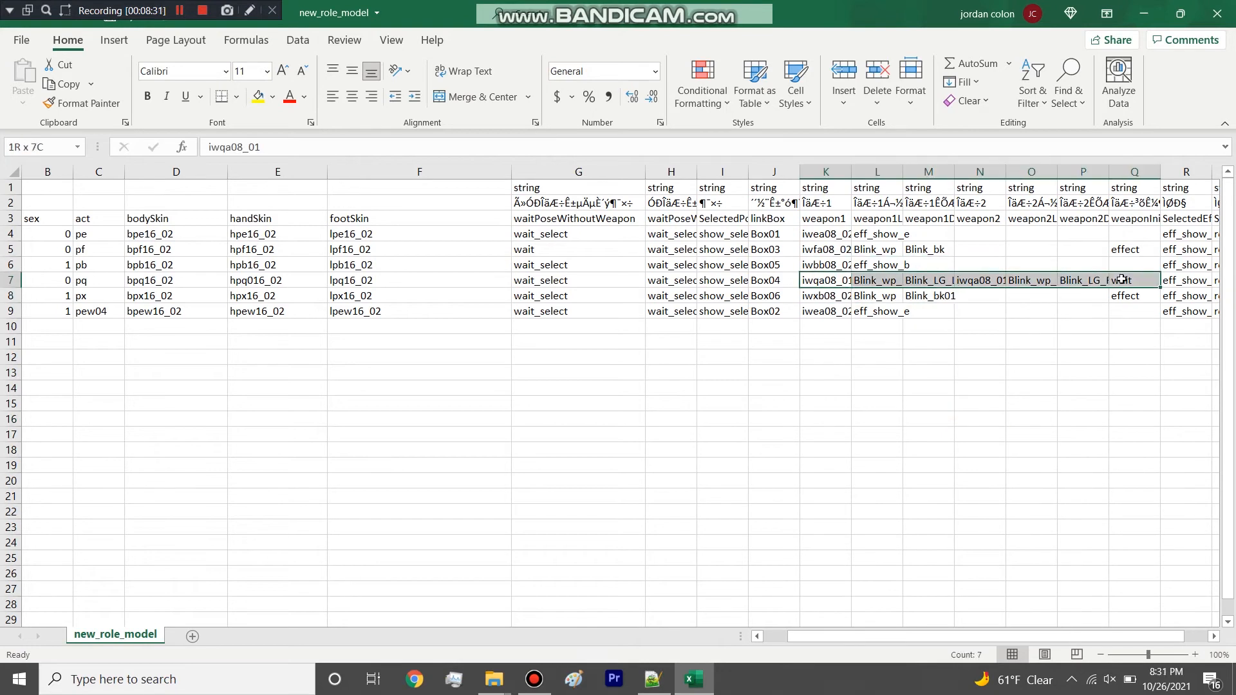
{"action": "left_click", "coordinate": [829, 281]}
{"action": "left_click_drag", "start_coordinate": [829, 281], "coordinate": [1121, 289]}
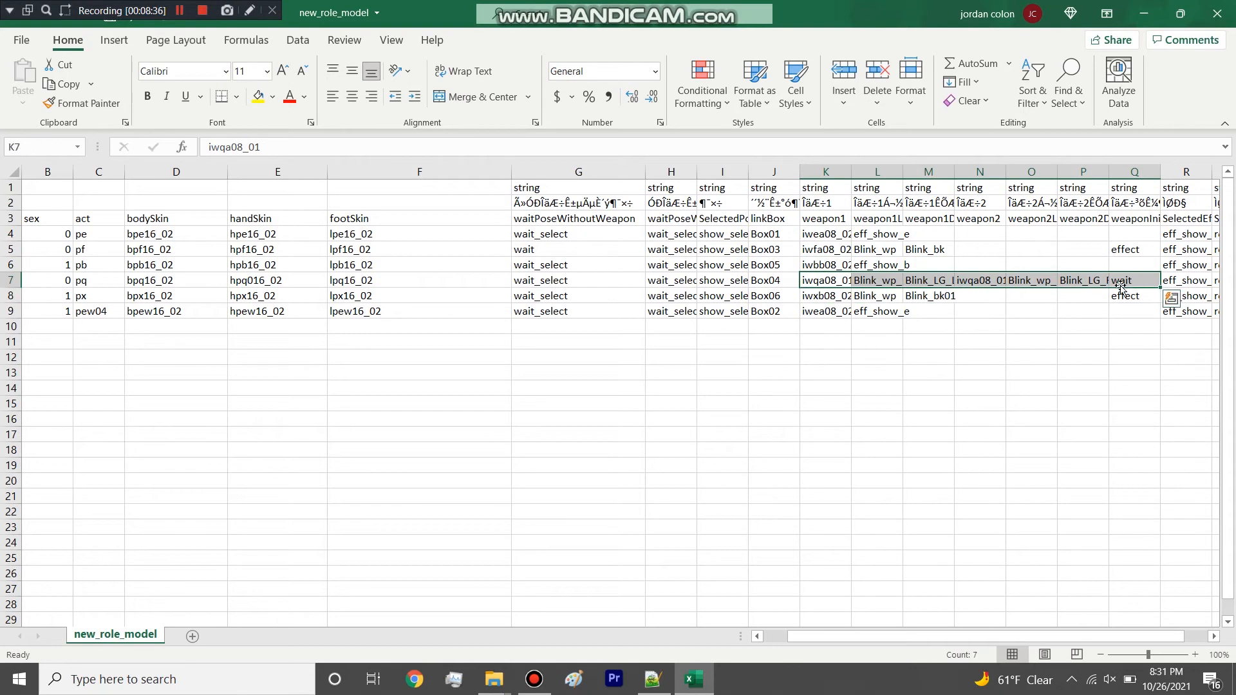
{"action": "left_click", "coordinate": [818, 278]}
{"action": "left_click_drag", "start_coordinate": [840, 283], "coordinate": [1134, 281]}
{"action": "left_click_drag", "start_coordinate": [826, 172], "coordinate": [1134, 195]}
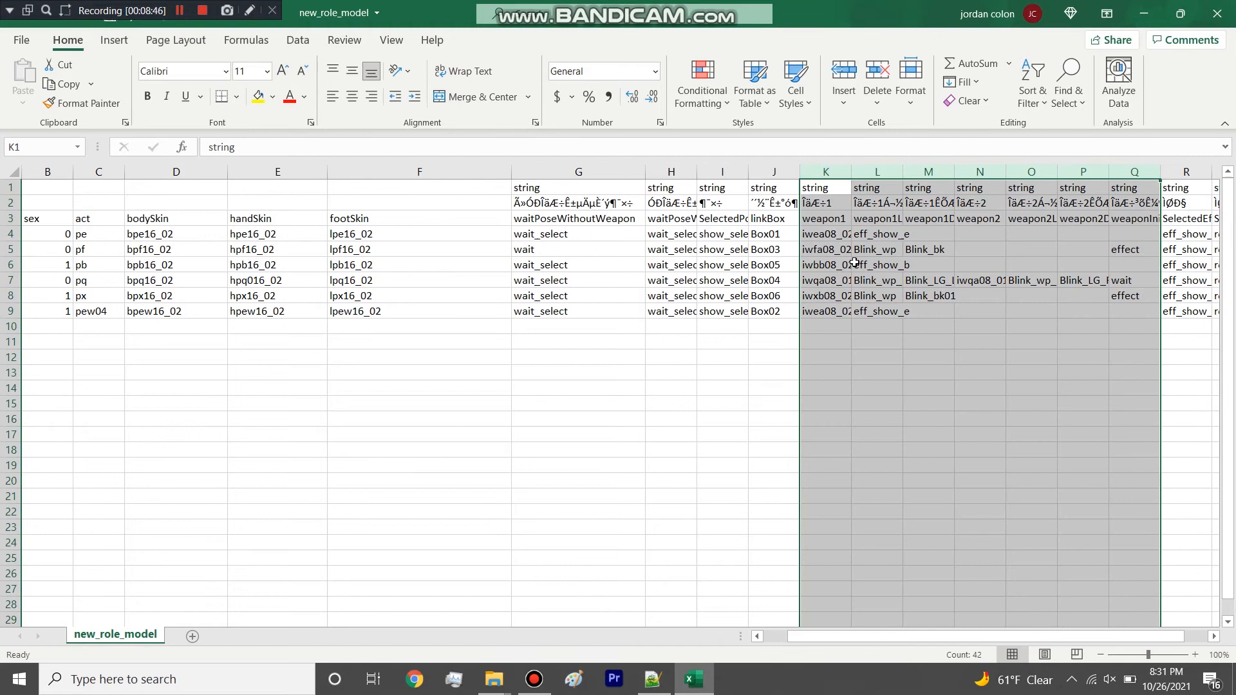
{"action": "left_click", "coordinate": [955, 281]}
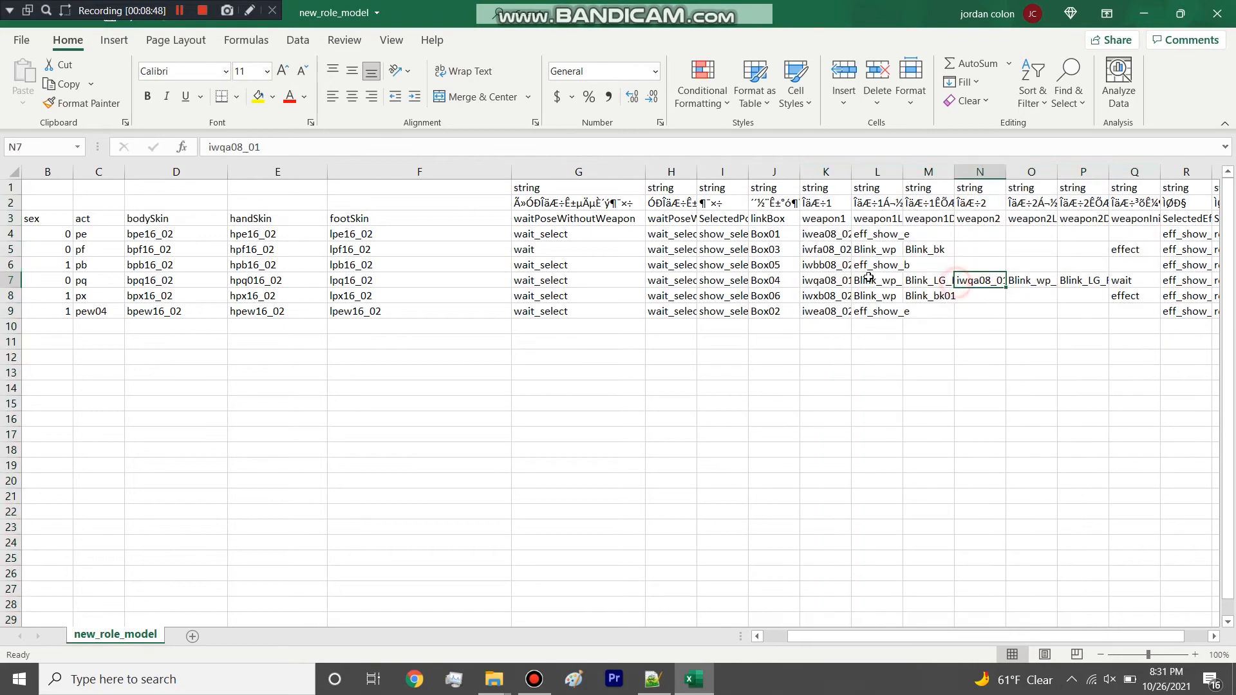
{"action": "left_click_drag", "start_coordinate": [835, 281], "coordinate": [1121, 289]}
{"action": "left_click", "coordinate": [1100, 310]}
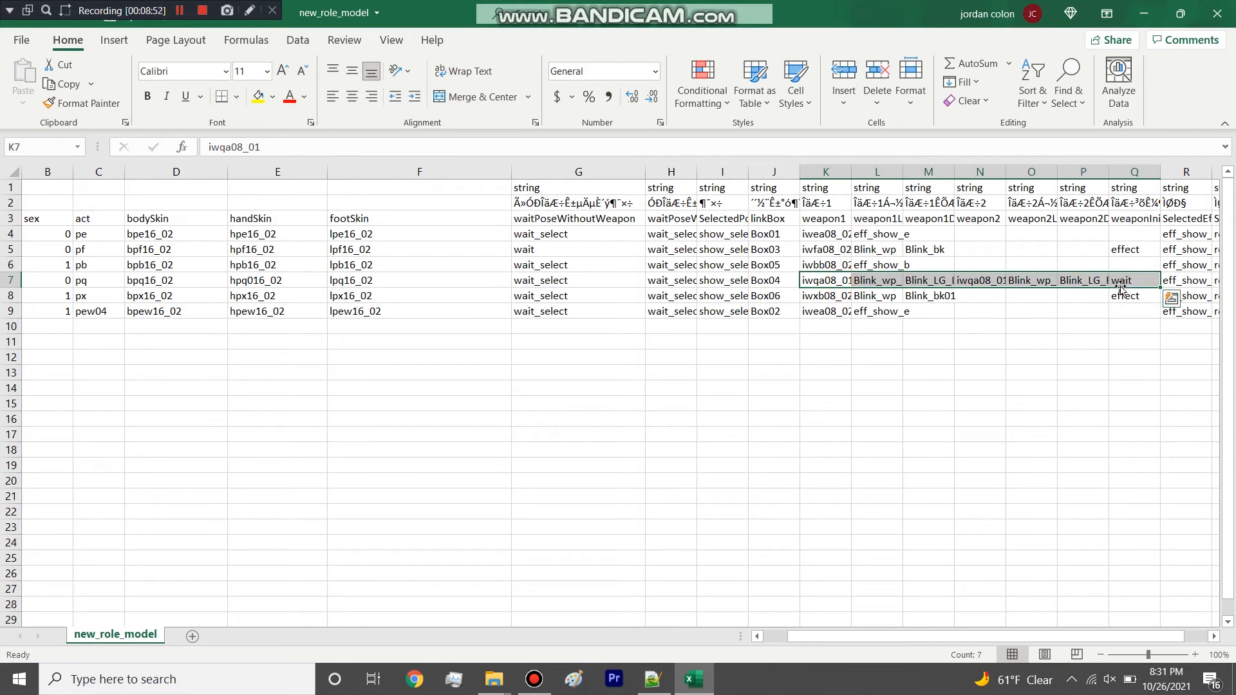
Highlight the pe row's body, hand and foot skins and close new_role_model without saving changes.
{"action": "left_click_drag", "start_coordinate": [190, 241], "coordinate": [450, 237]}
{"action": "left_click", "coordinate": [1216, 13]}
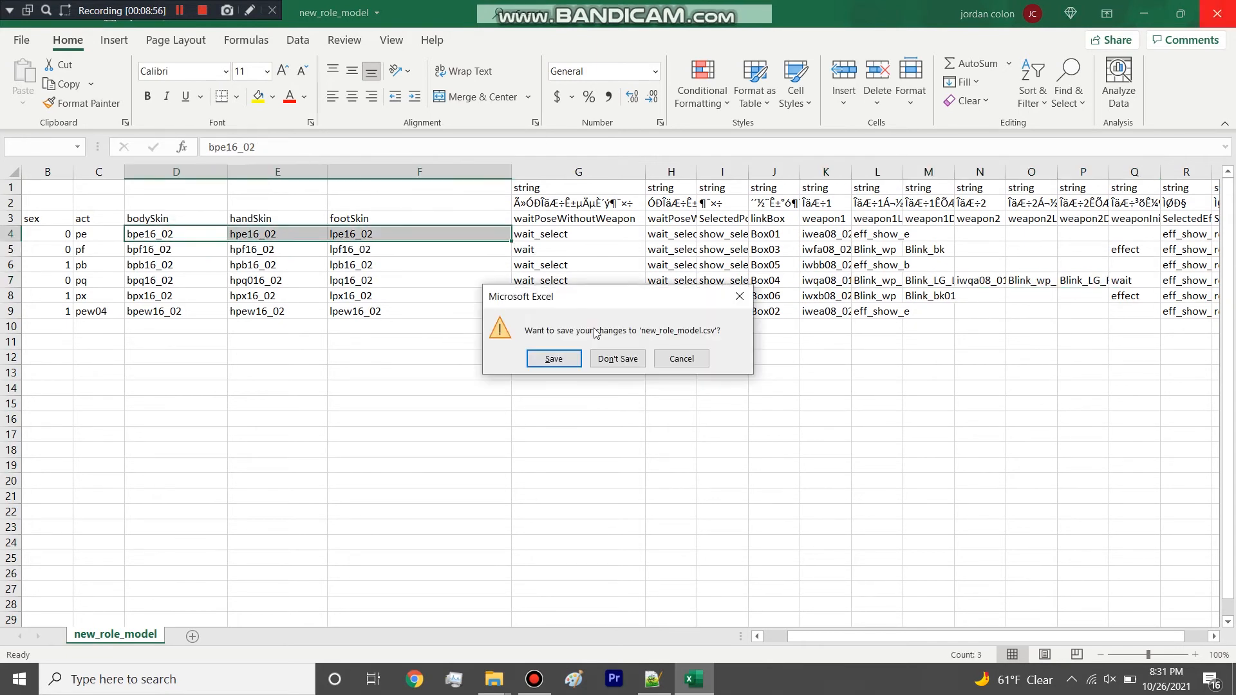
{"action": "left_click", "coordinate": [614, 358]}
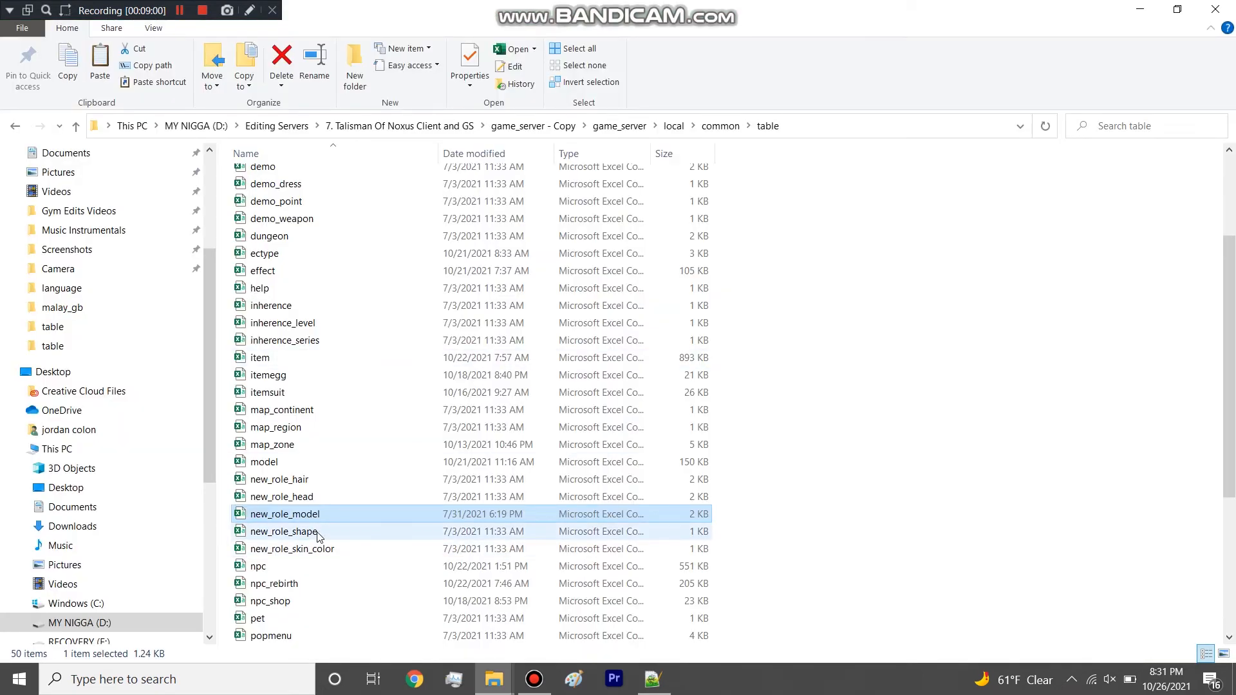
Delete the new_role_hair, new_role_head, new_role_model, new_role_shape and new_role_skin_color files from the table folder.
{"action": "scroll", "coordinate": [318, 536], "scroll_direction": "up", "scroll_amount": 3}
{"action": "scroll", "coordinate": [318, 537], "scroll_direction": "down", "scroll_amount": 4}
{"action": "left_click_drag", "start_coordinate": [222, 423], "coordinate": [277, 497]}
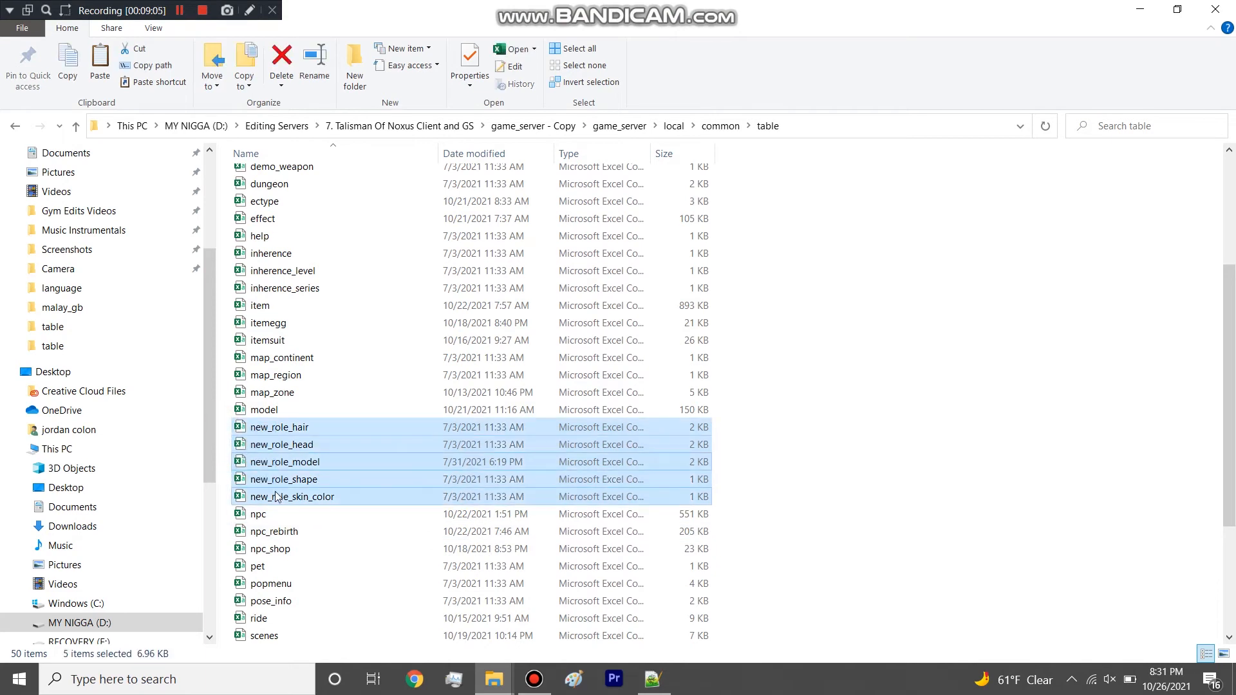
{"action": "key", "text": "Delete"}
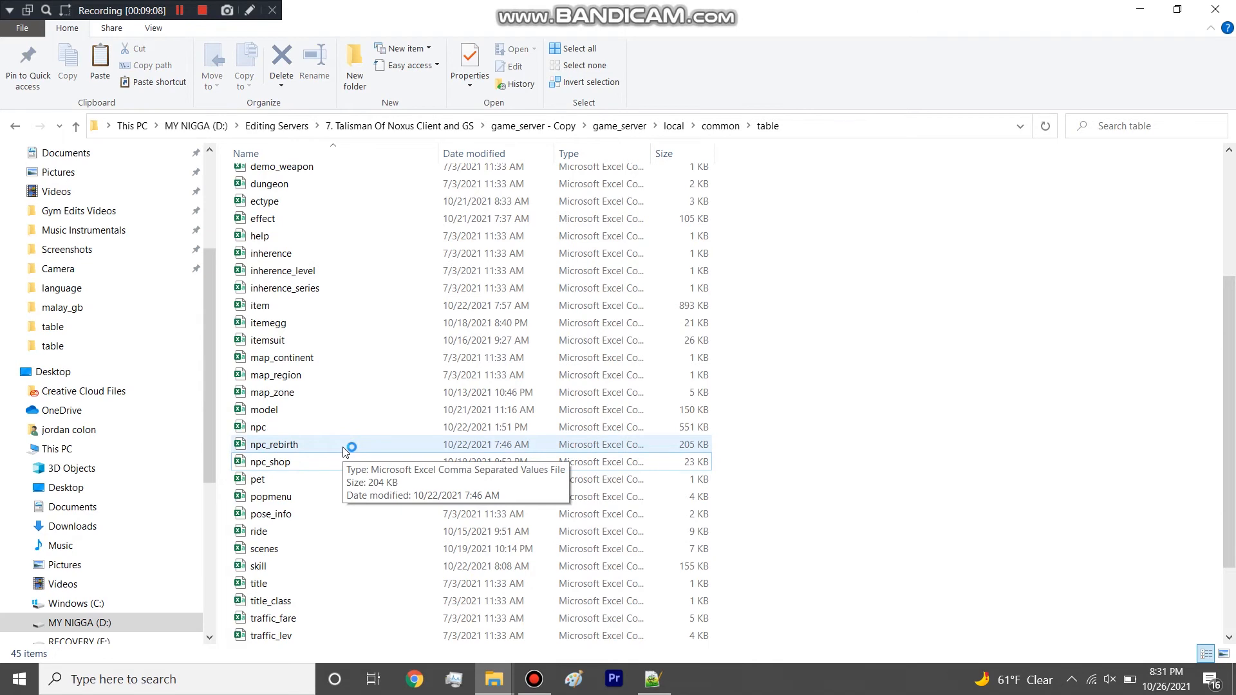
{"action": "scroll", "coordinate": [347, 412], "scroll_direction": "up", "scroll_amount": 4}
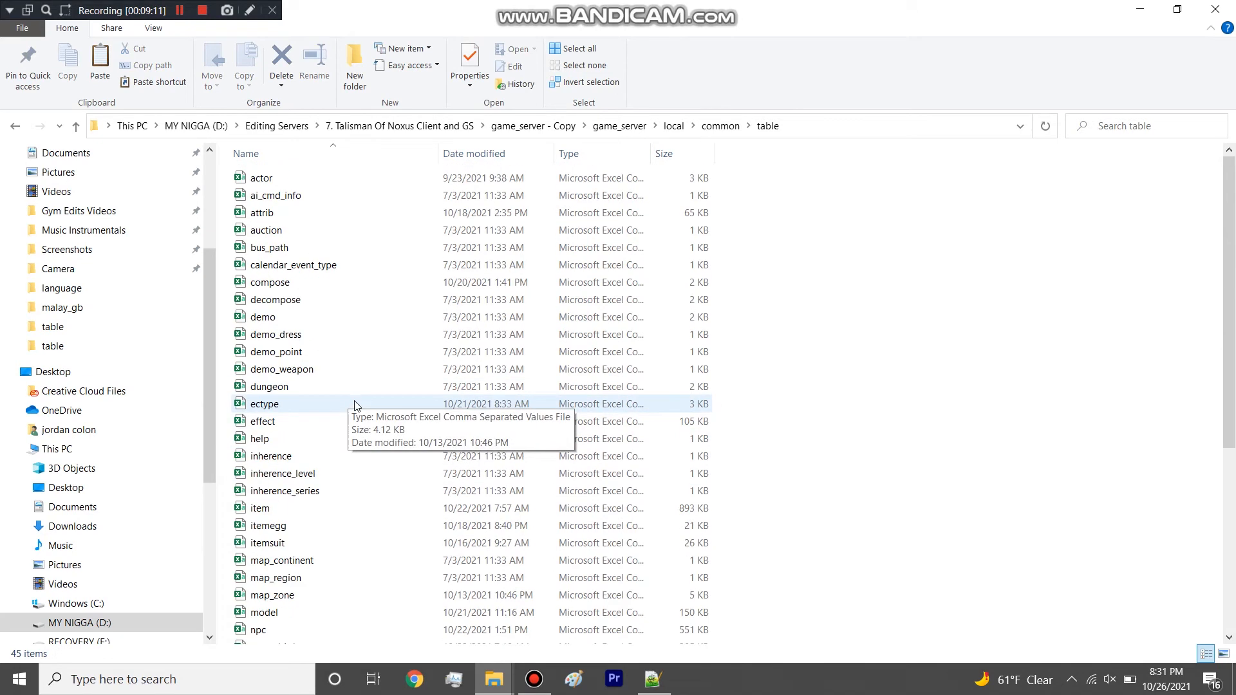
{"action": "scroll", "coordinate": [388, 362], "scroll_direction": "down", "scroll_amount": 5}
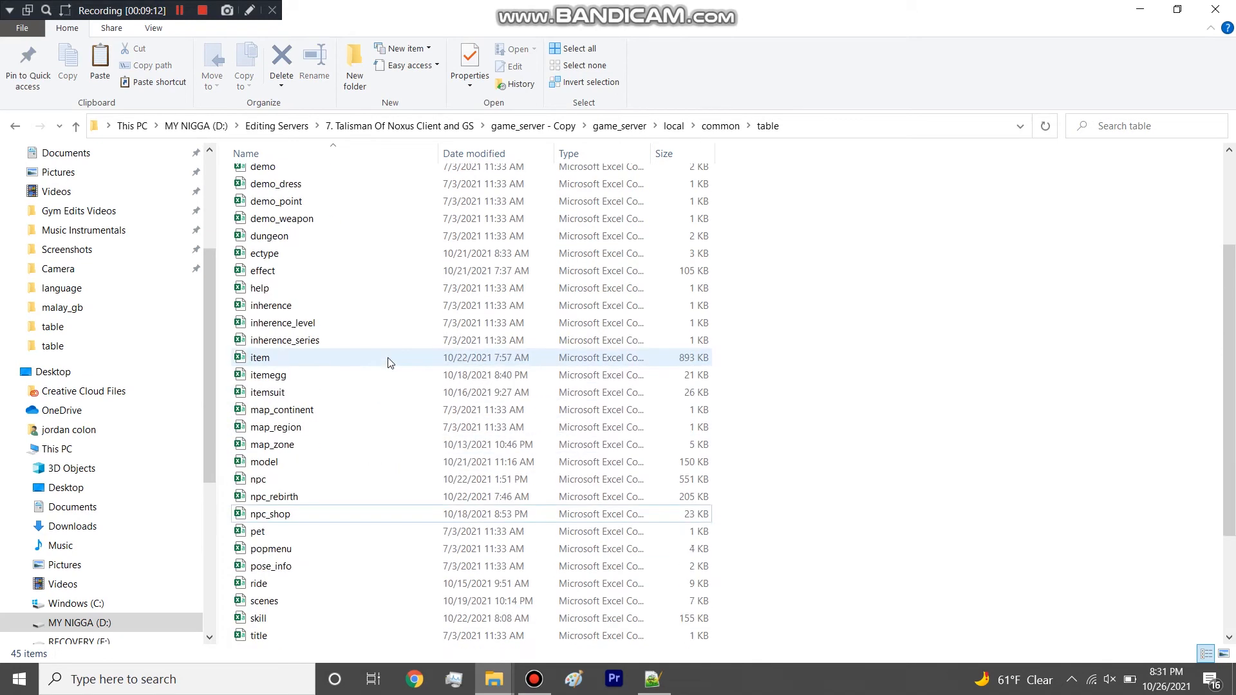
{"action": "scroll", "coordinate": [389, 363], "scroll_direction": "down", "scroll_amount": 1}
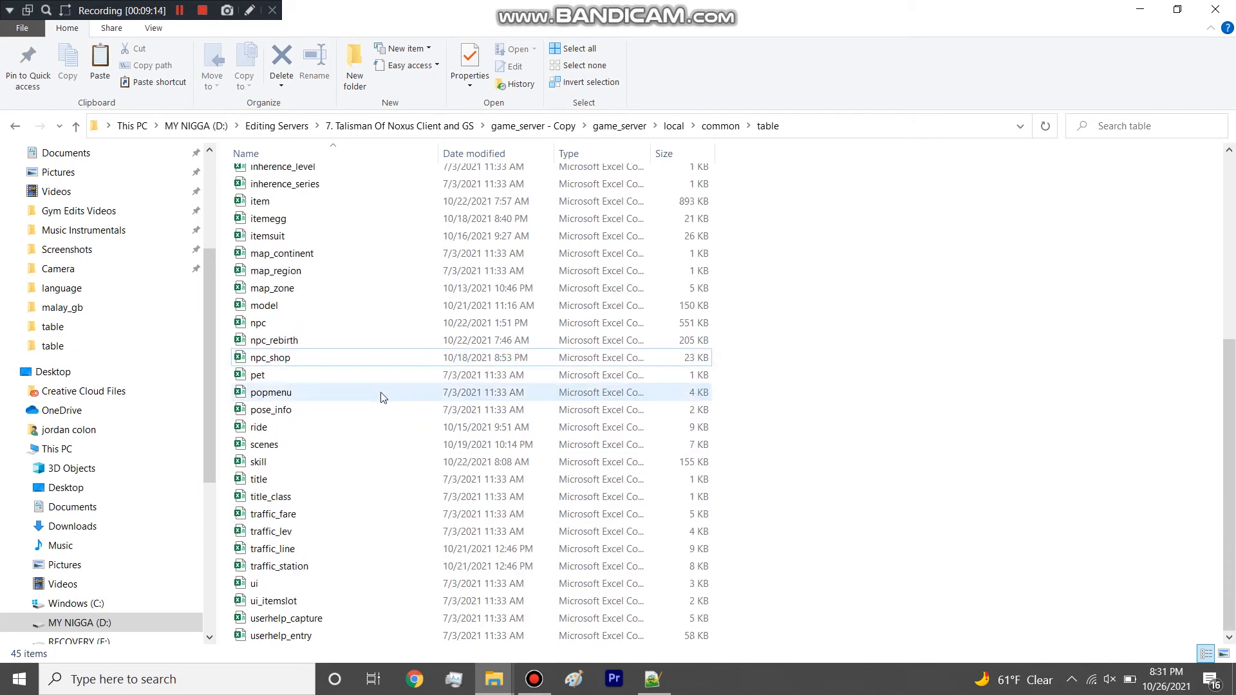
{"action": "scroll", "coordinate": [381, 399], "scroll_direction": "up", "scroll_amount": 6}
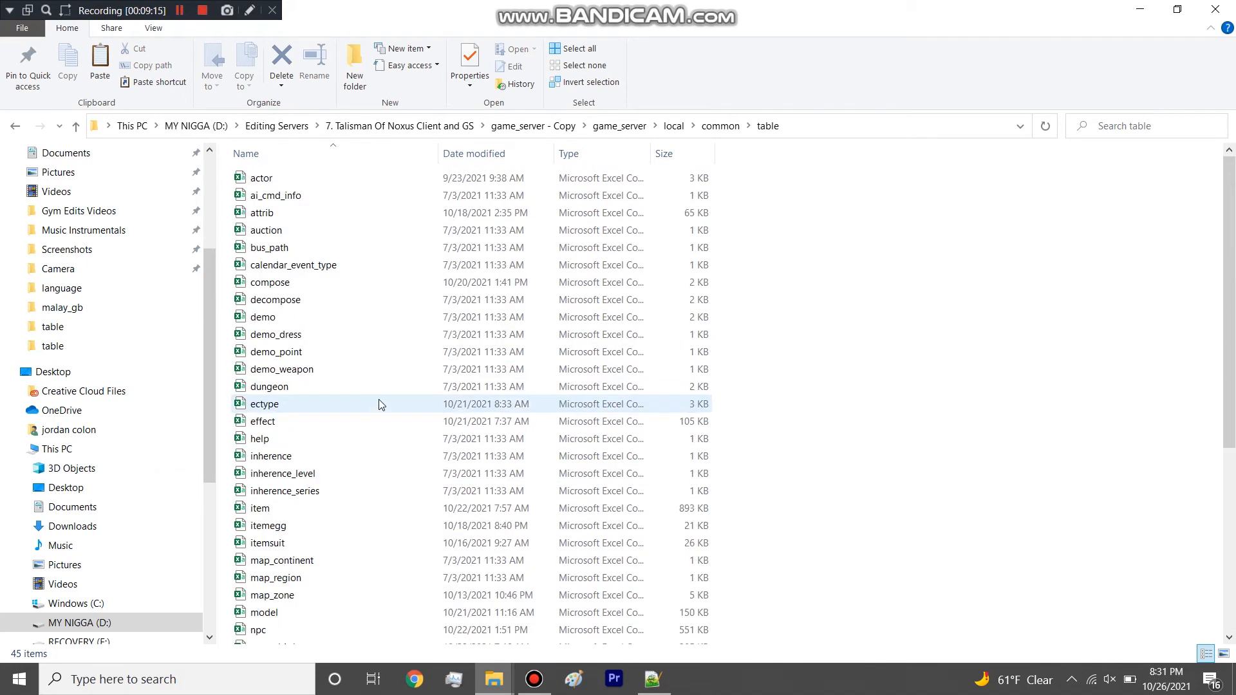
Check the ai_cmd_info and auction tables in Excel, deleting the ai_cmd_info file from the table folder.
{"action": "double_click", "coordinate": [312, 199]}
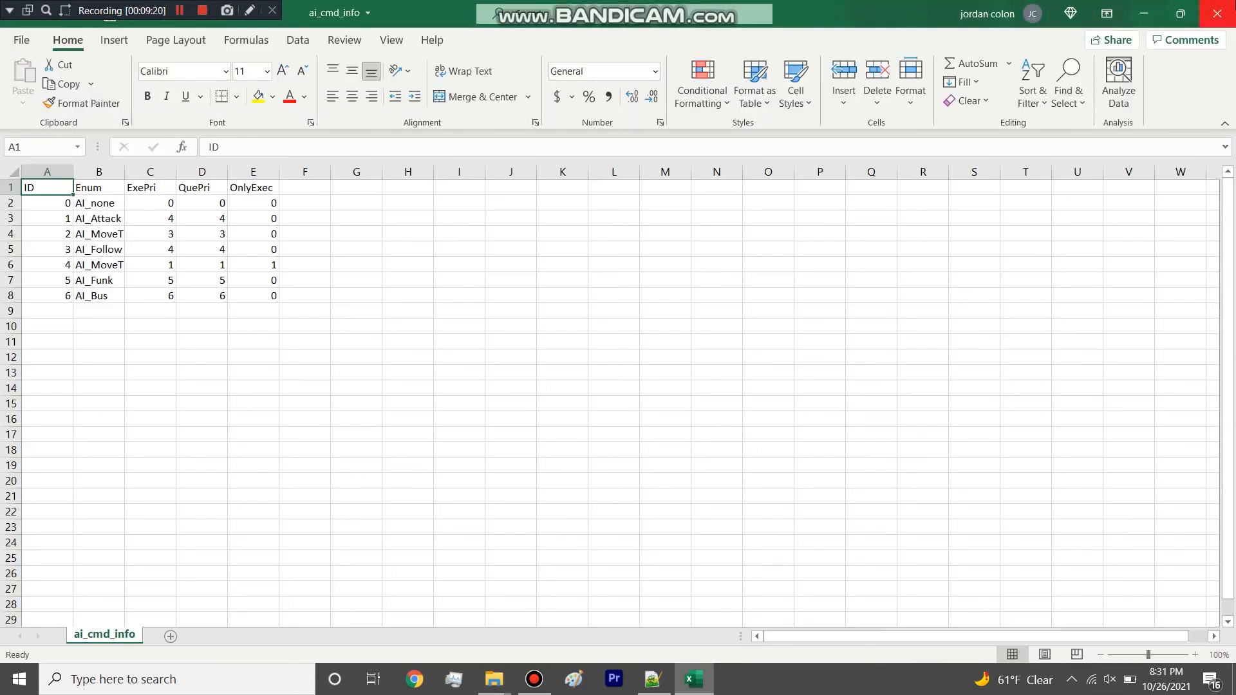
{"action": "left_click", "coordinate": [1216, 13]}
{"action": "key", "text": "Delete"}
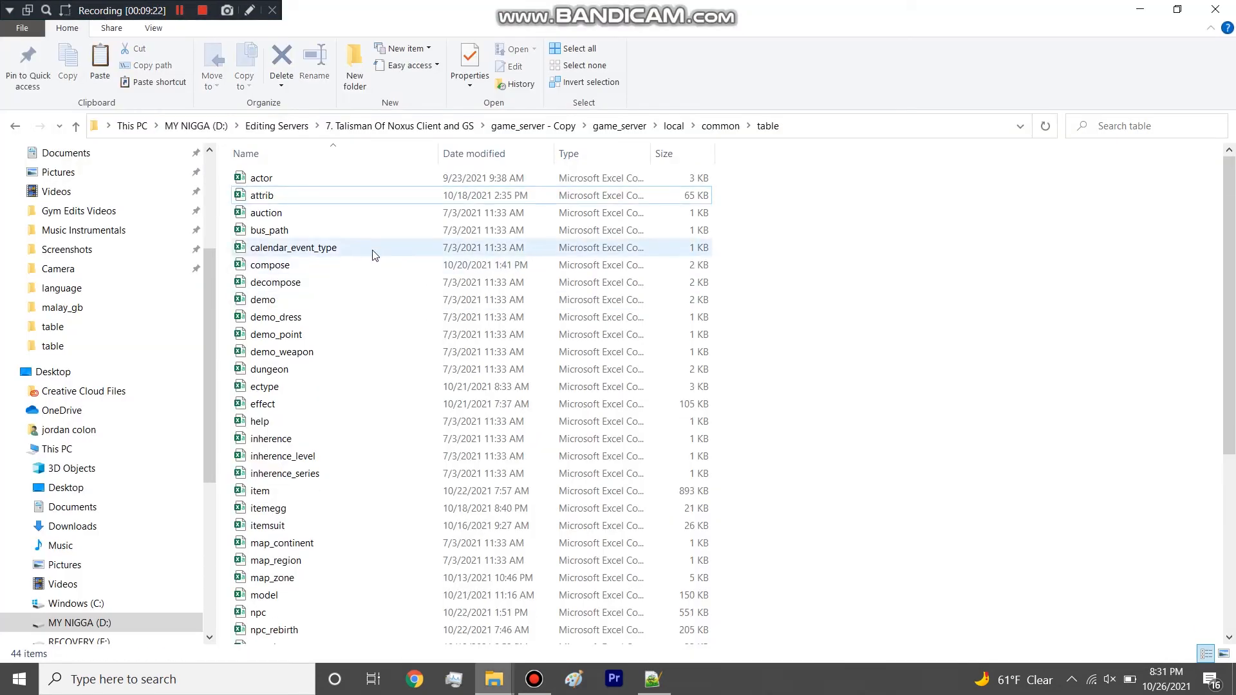
{"action": "double_click", "coordinate": [294, 216]}
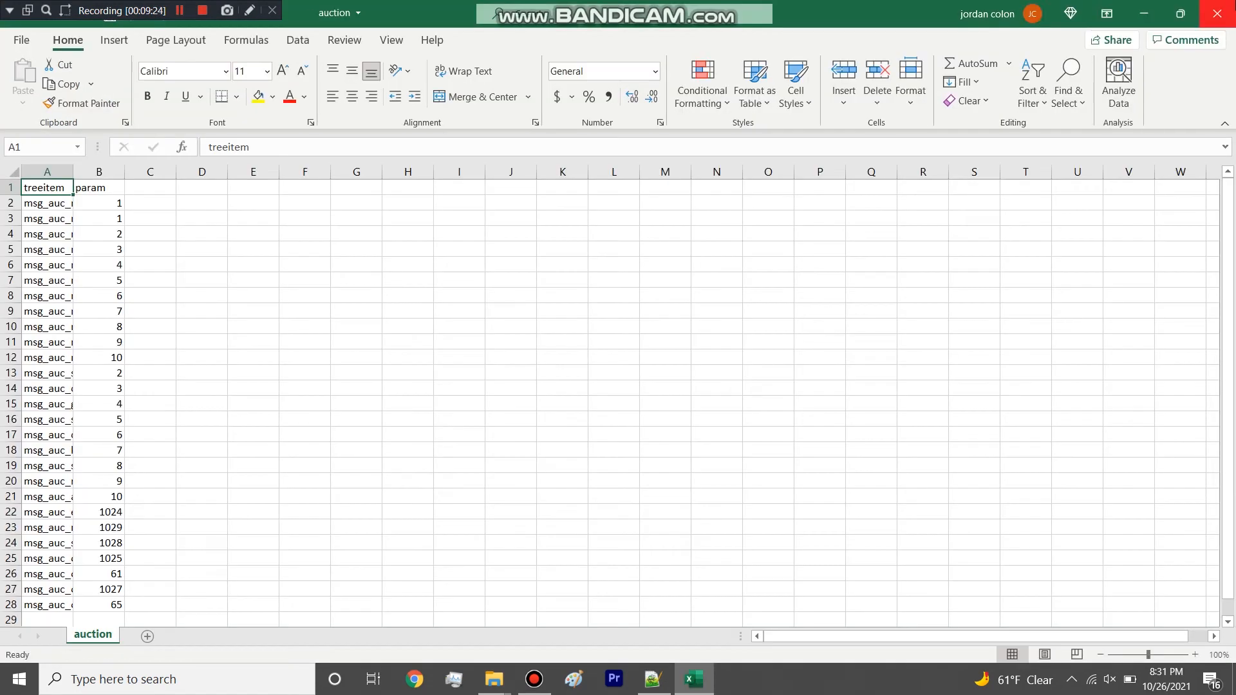
{"action": "left_click", "coordinate": [1216, 13]}
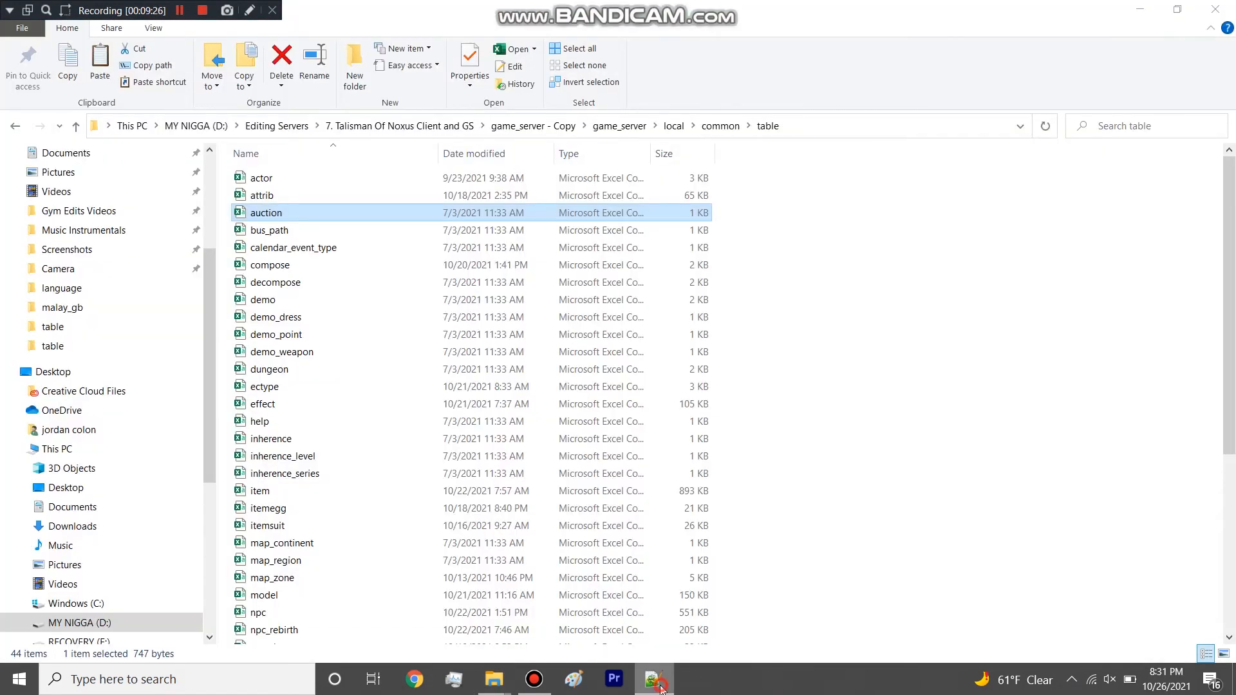
Switch to Notepad++ and close the deleted new_role_skin_color.csv without keeping it in the editor.
{"action": "left_click", "coordinate": [662, 688]}
{"action": "left_click", "coordinate": [123, 66]}
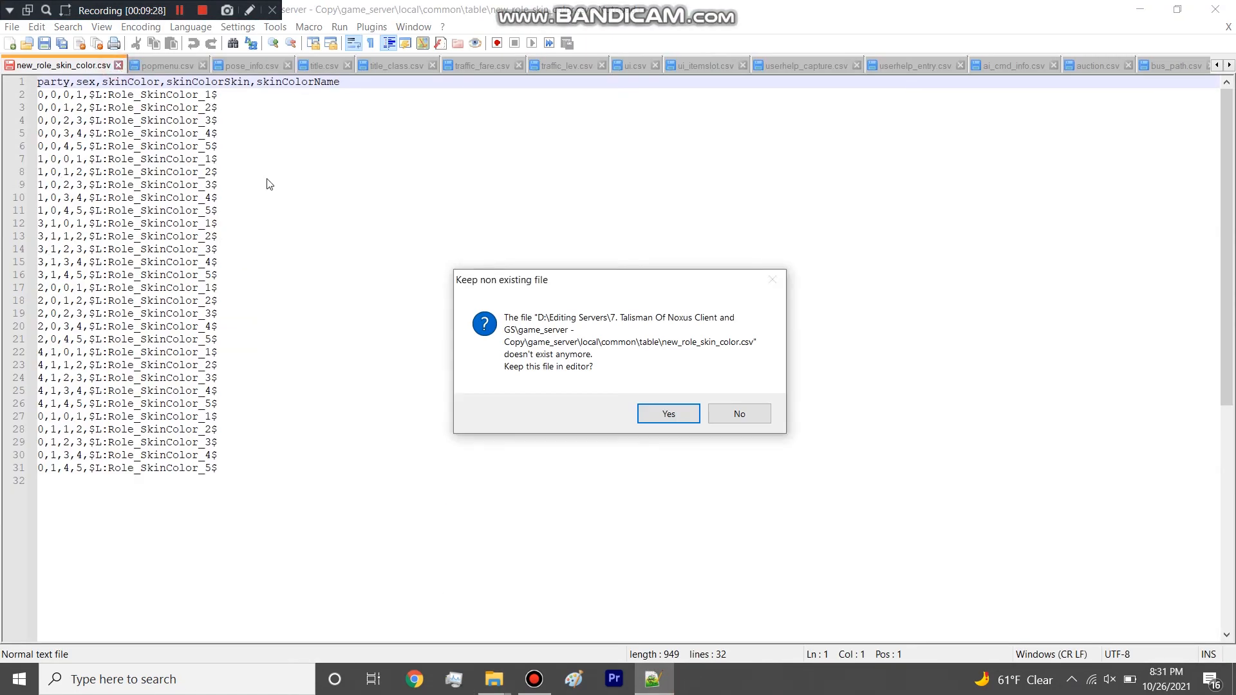
{"action": "left_click", "coordinate": [737, 406]}
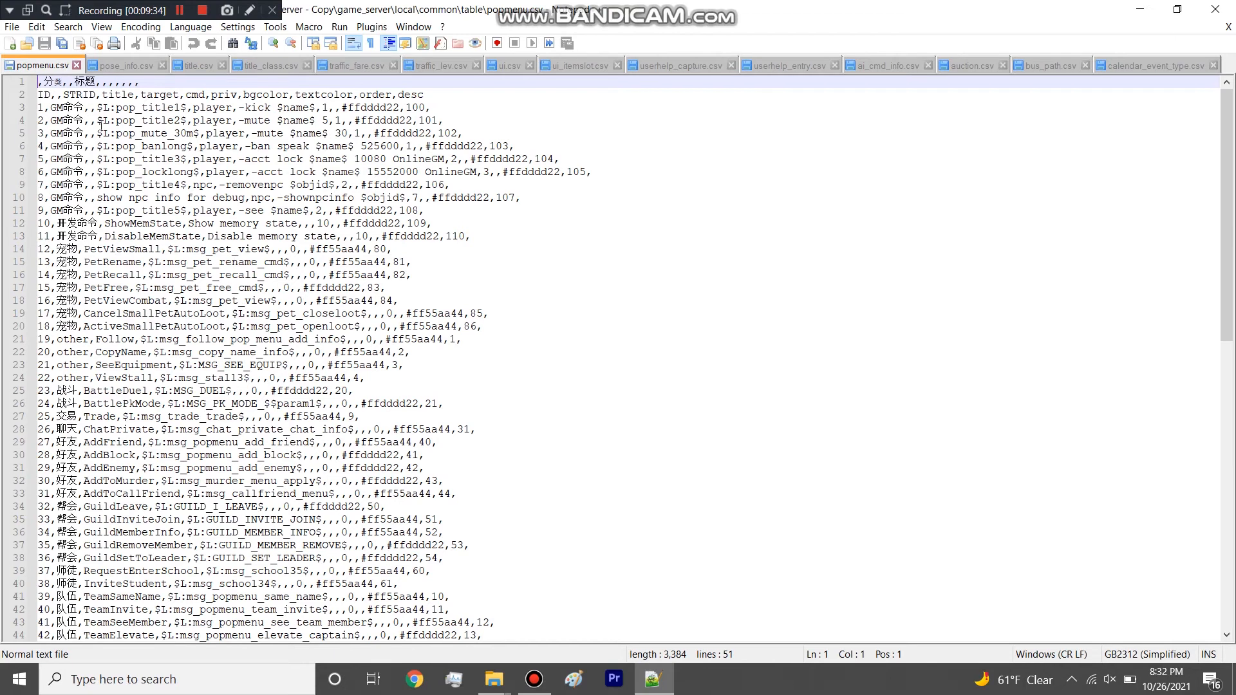
Review and close the popmenu, pose_info, title, title_class, traffic_fare, traffic_lev and ui tables one at a time.
{"action": "left_click", "coordinate": [76, 65]}
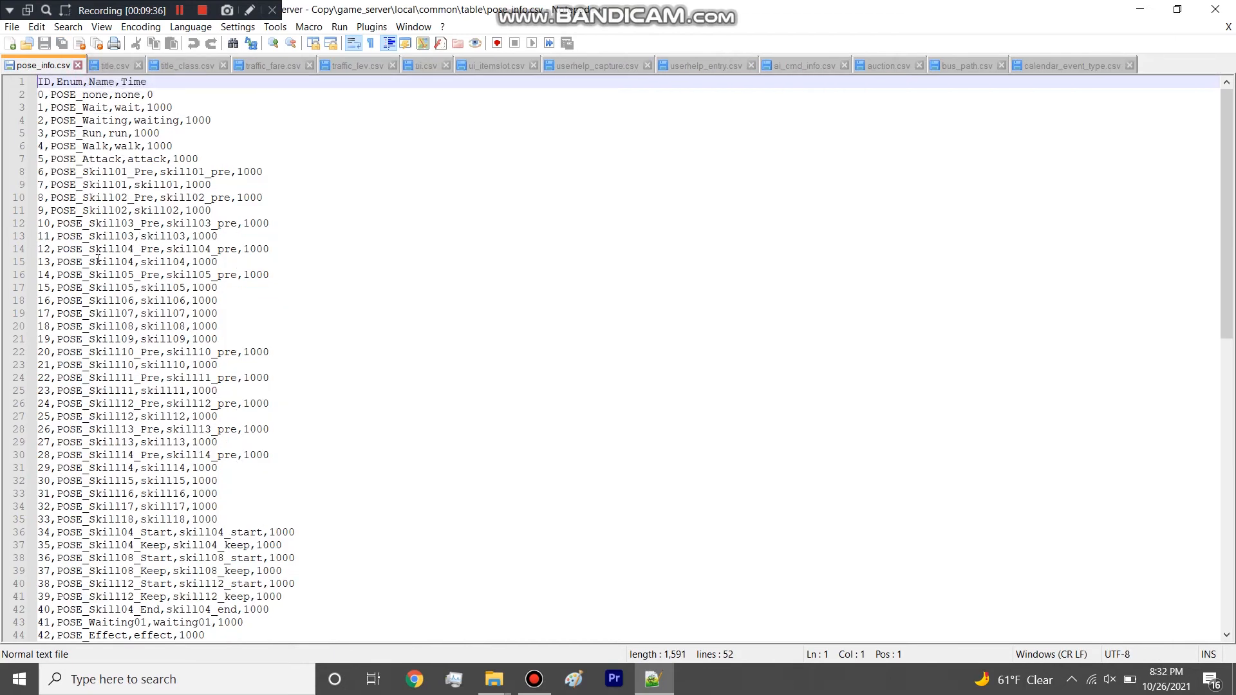
{"action": "left_click", "coordinate": [78, 65]}
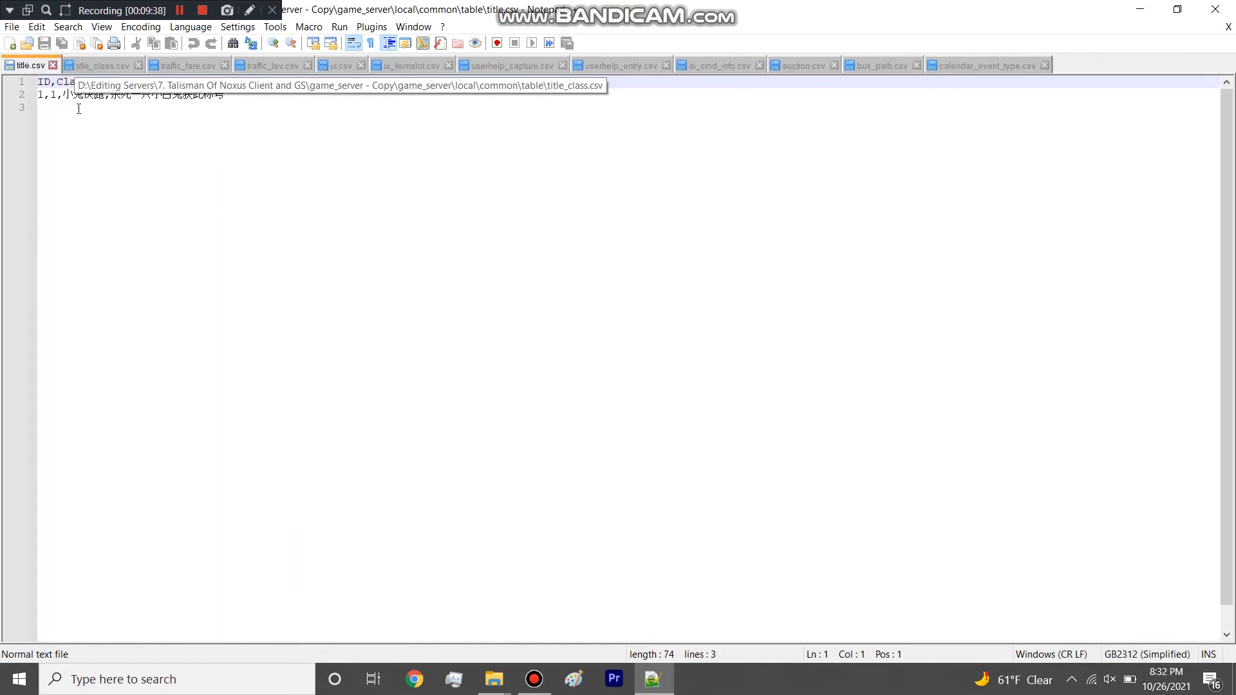
{"action": "left_click", "coordinate": [53, 65]}
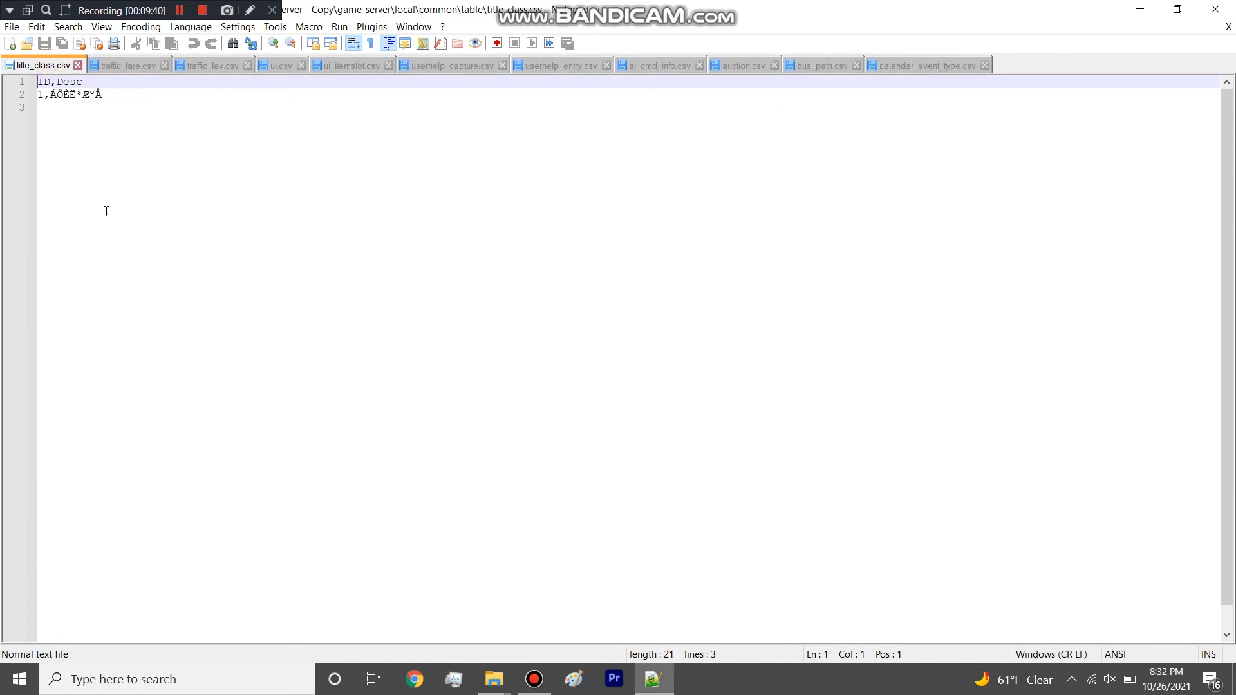
{"action": "left_click", "coordinate": [78, 65]}
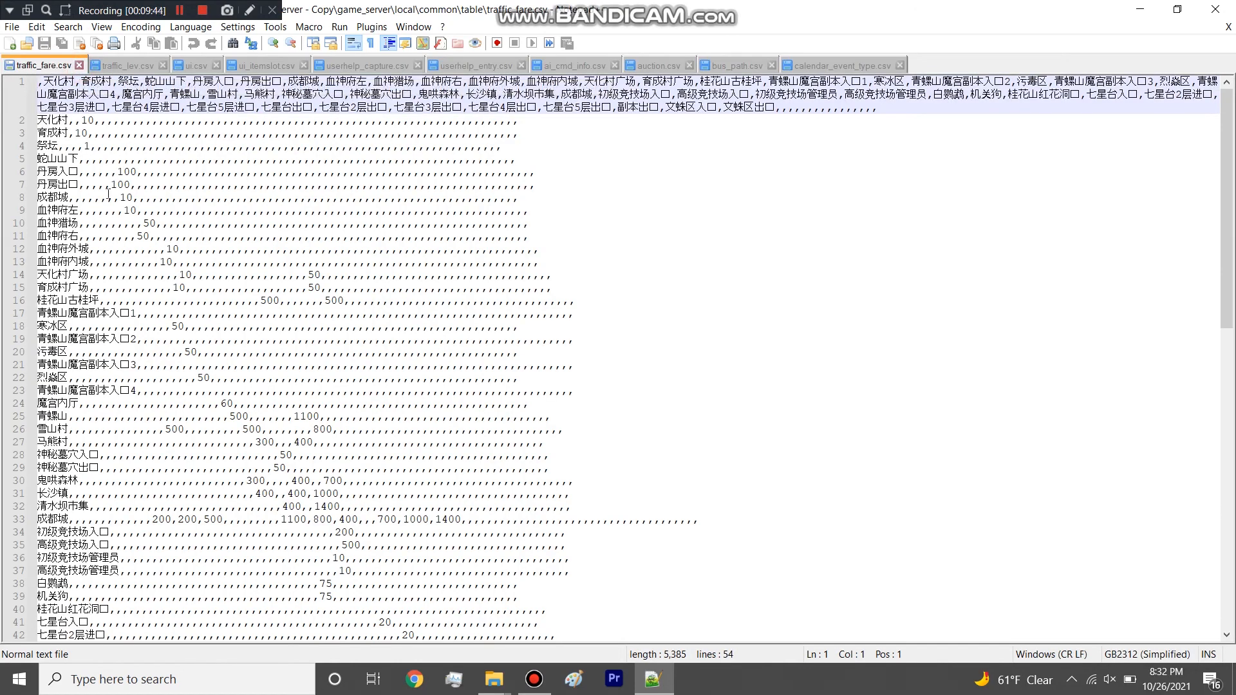
{"action": "left_click", "coordinate": [79, 65]}
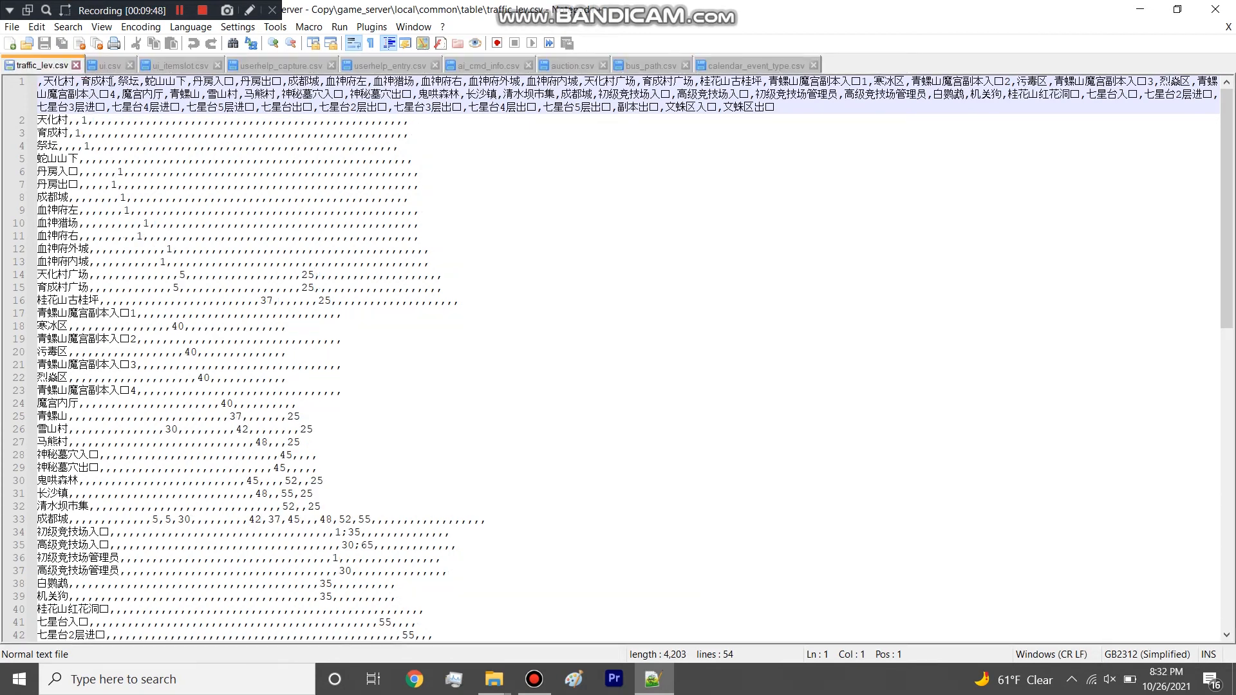
{"action": "left_click", "coordinate": [76, 65]}
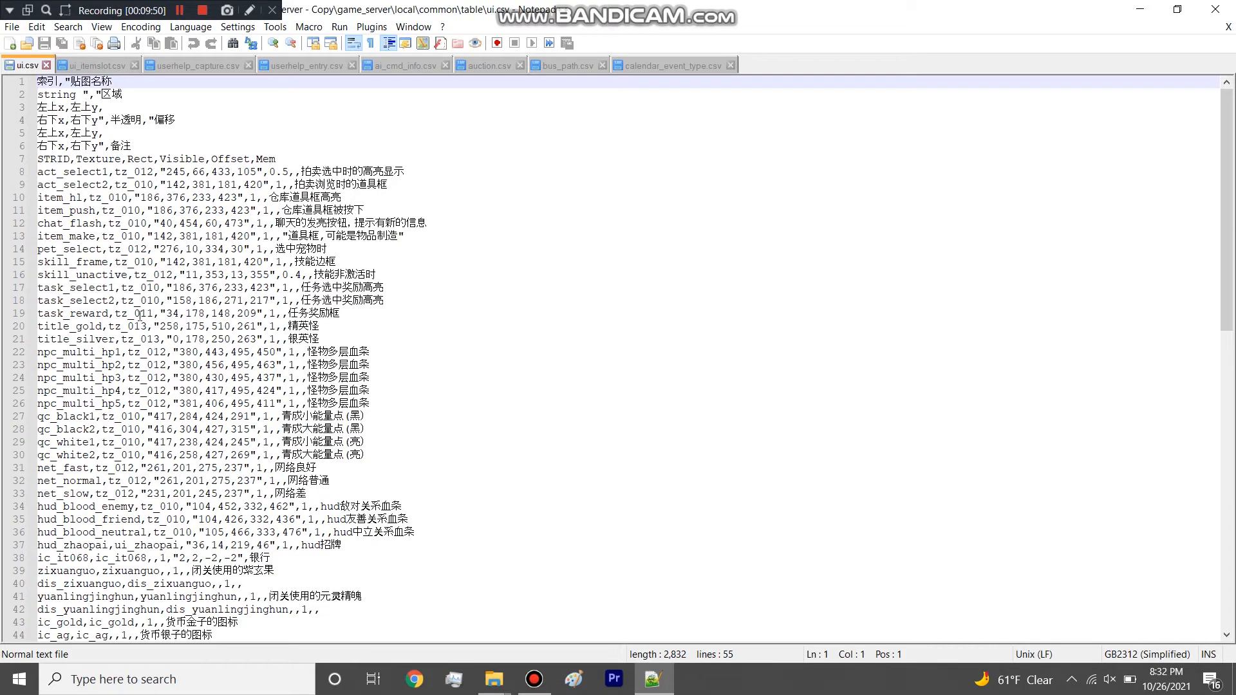
{"action": "left_click", "coordinate": [46, 65]}
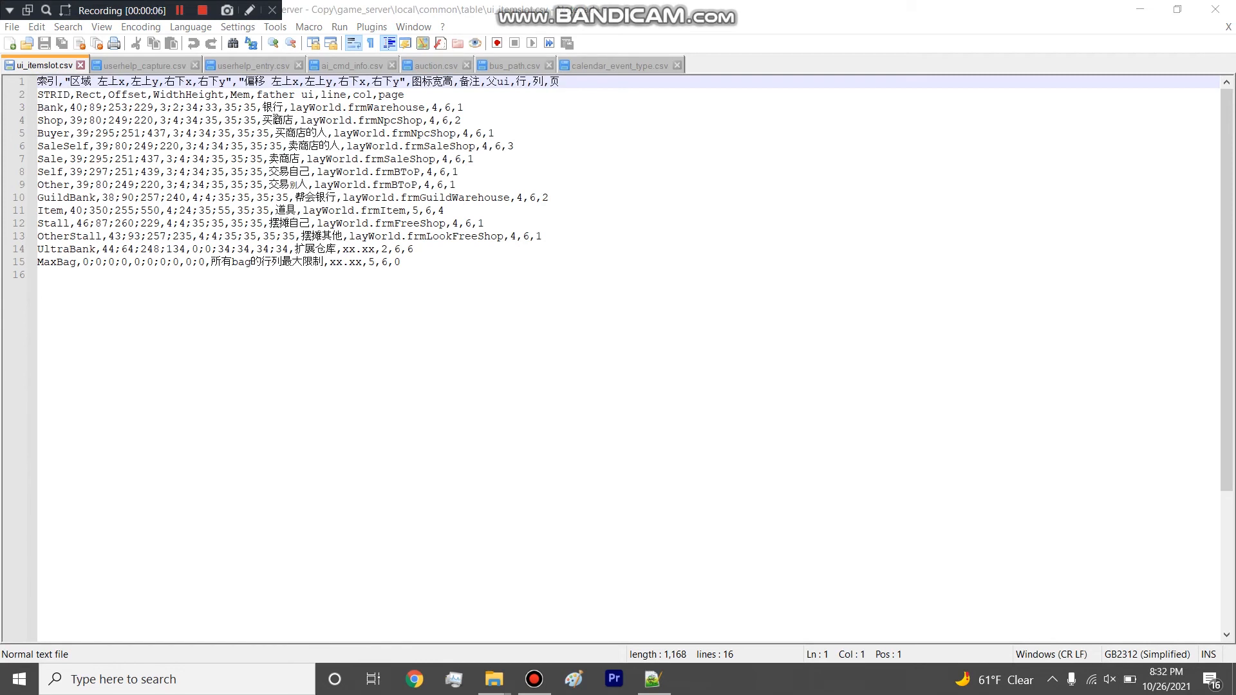
Highlight the Bank entry through layWorld.frmWarehouse in ui_itemslot.csv, and switch to the 7. Talisman Of Noxus Client and GS folder in File Explorer.
{"action": "left_click_drag", "start_coordinate": [430, 107], "coordinate": [24, 110]}
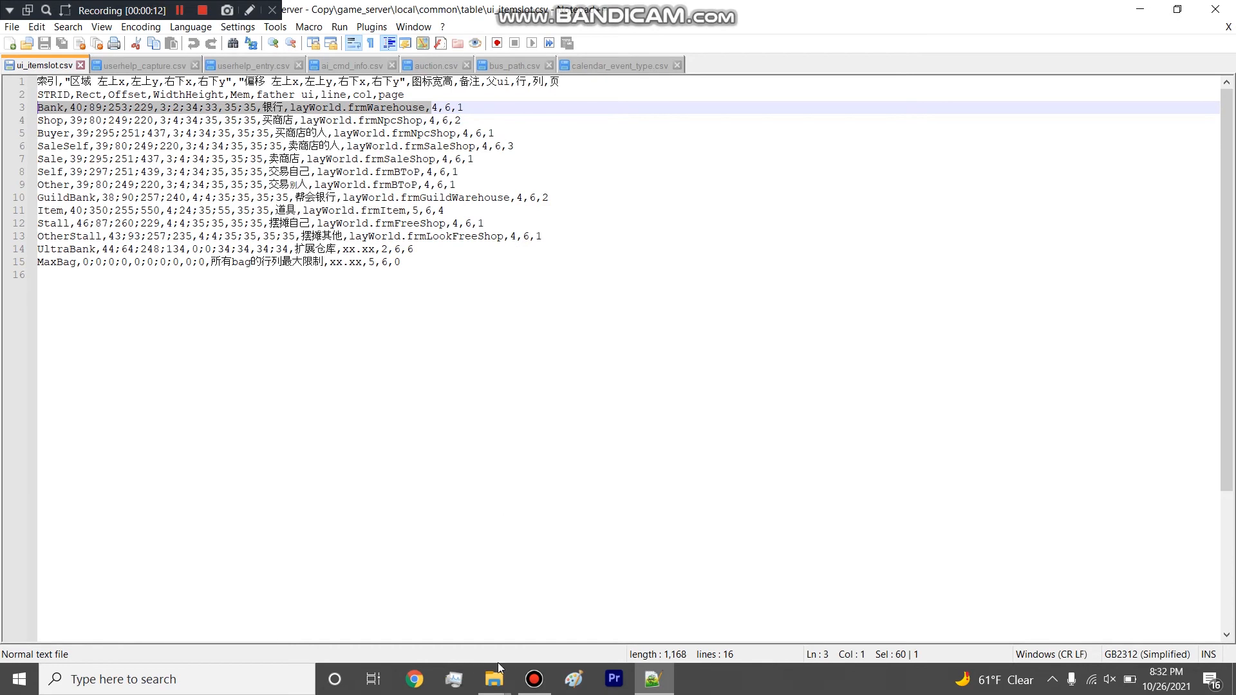
{"action": "mouse_move", "coordinate": [493, 679]}
{"action": "left_click", "coordinate": [482, 597]}
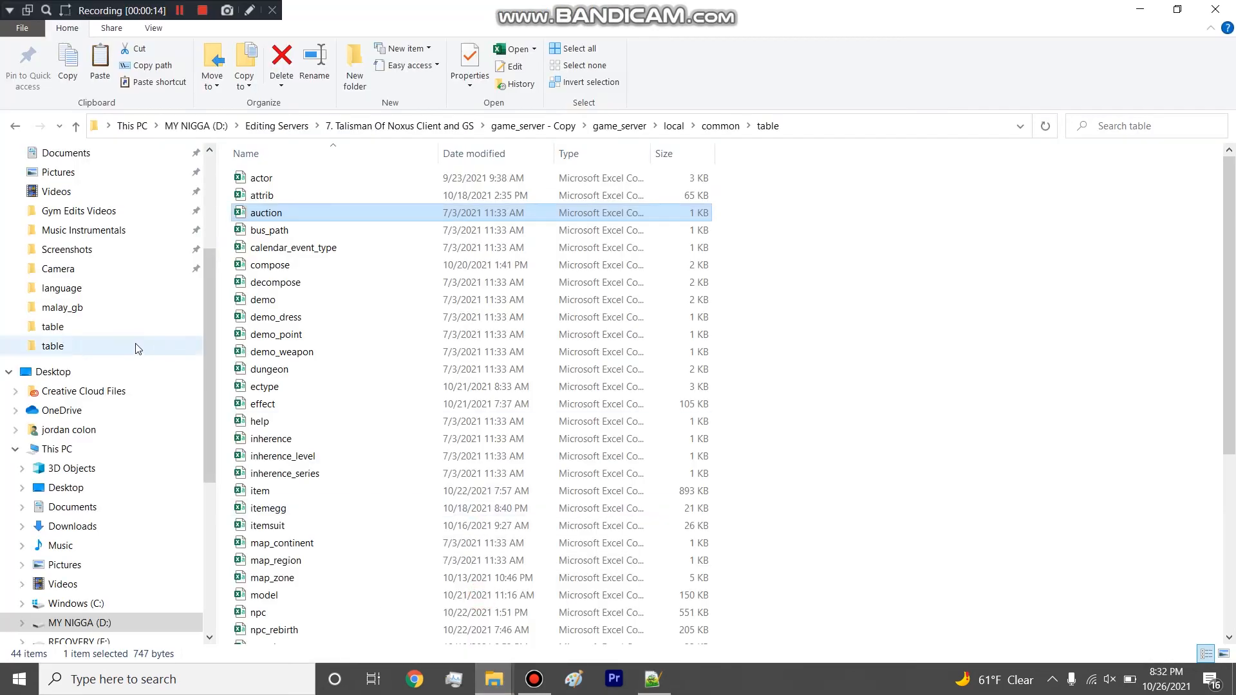
{"action": "scroll", "coordinate": [161, 351], "scroll_direction": "up", "scroll_amount": 4}
{"action": "left_click", "coordinate": [146, 235]}
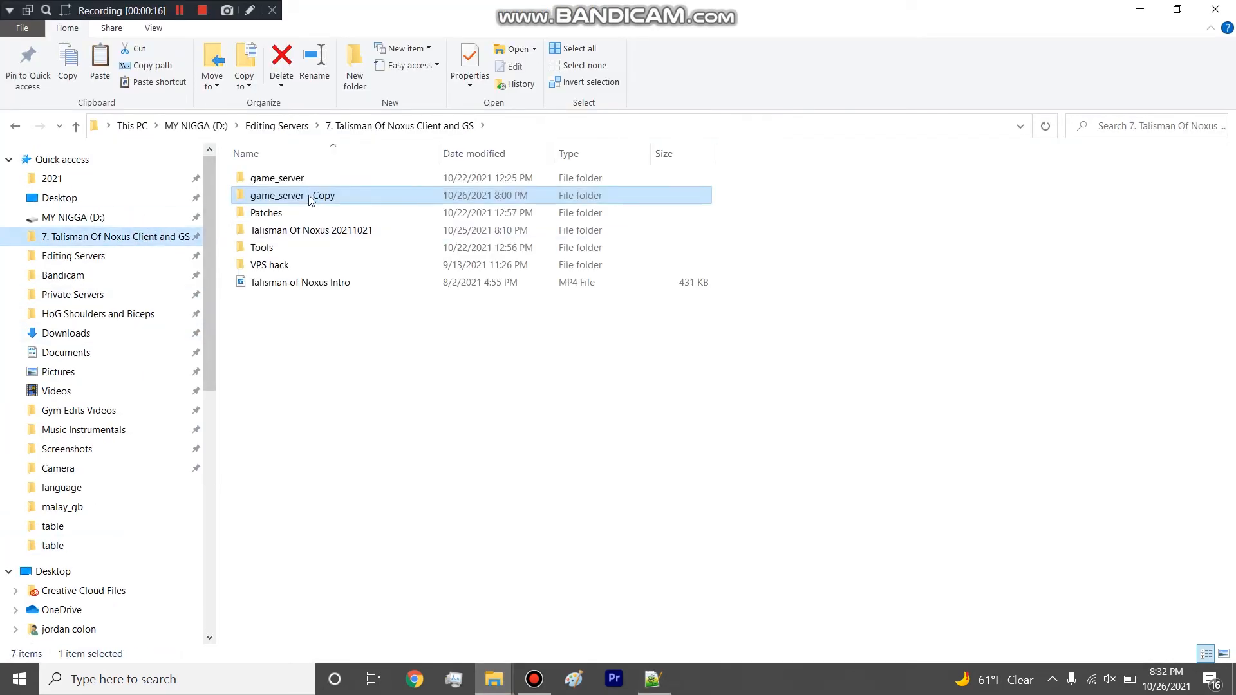
{"action": "double_click", "coordinate": [293, 176]}
{"action": "double_click", "coordinate": [271, 177]}
{"action": "left_click", "coordinate": [431, 121]}
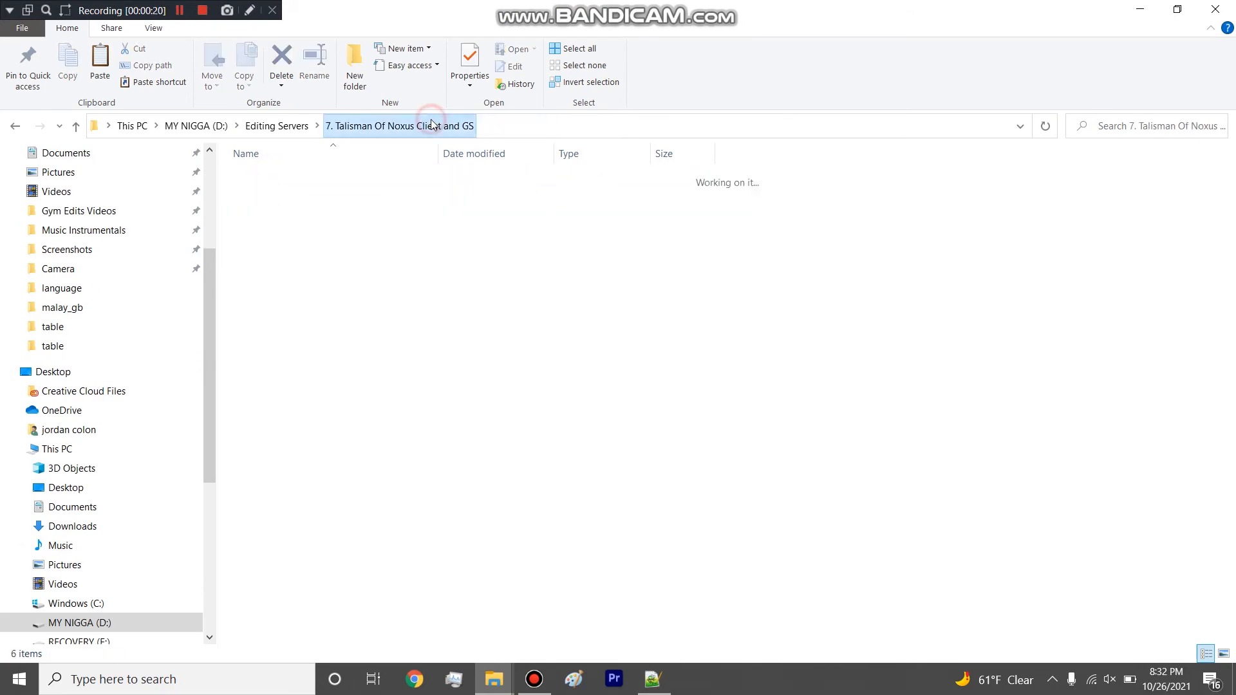
Open the ui folder inside Talisman Of Noxus 20211021 and select the frm_smallpet and frm_smallpet_ex files.
{"action": "double_click", "coordinate": [276, 224]}
{"action": "double_click", "coordinate": [281, 351]}
{"action": "scroll", "coordinate": [298, 303], "scroll_direction": "down", "scroll_amount": 13}
{"action": "scroll", "coordinate": [302, 303], "scroll_direction": "down", "scroll_amount": 20}
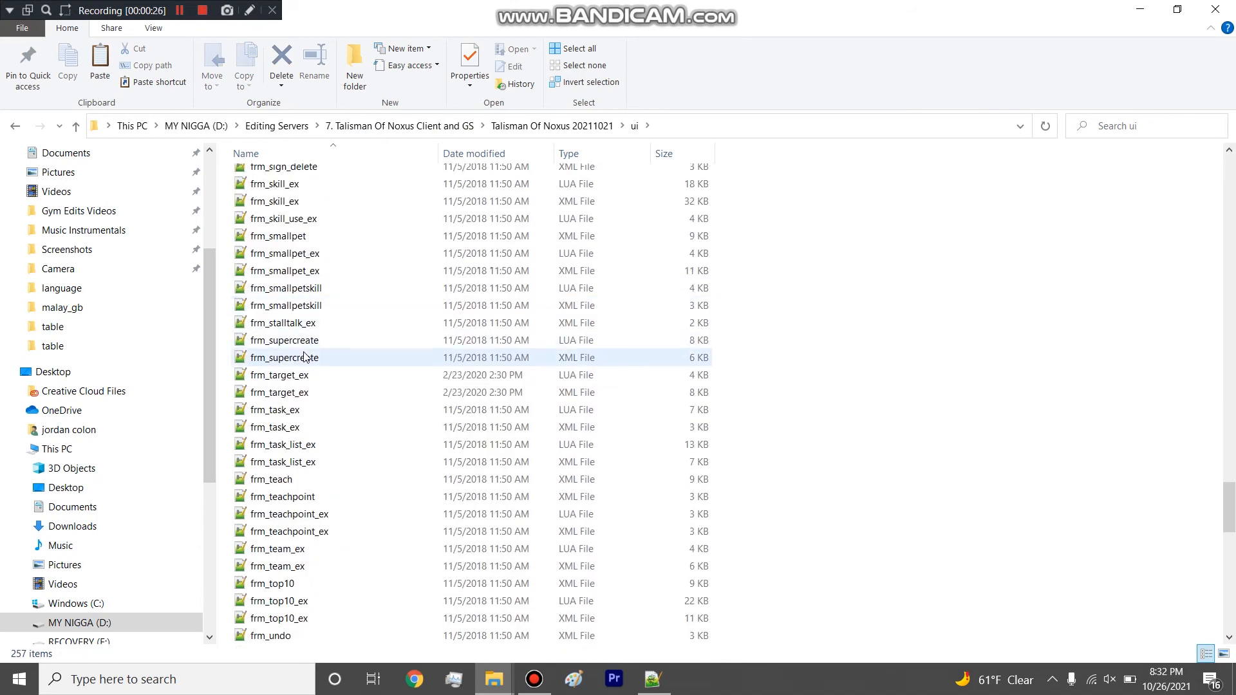
{"action": "scroll", "coordinate": [304, 356], "scroll_direction": "down", "scroll_amount": 4}
{"action": "left_click_drag", "start_coordinate": [224, 236], "coordinate": [297, 233]}
Look through the client's frm_ interface files from the small pet forms back to the item forms, and close the folder window.
{"action": "scroll", "coordinate": [328, 289], "scroll_direction": "up", "scroll_amount": 4}
{"action": "scroll", "coordinate": [339, 333], "scroll_direction": "up", "scroll_amount": 6}
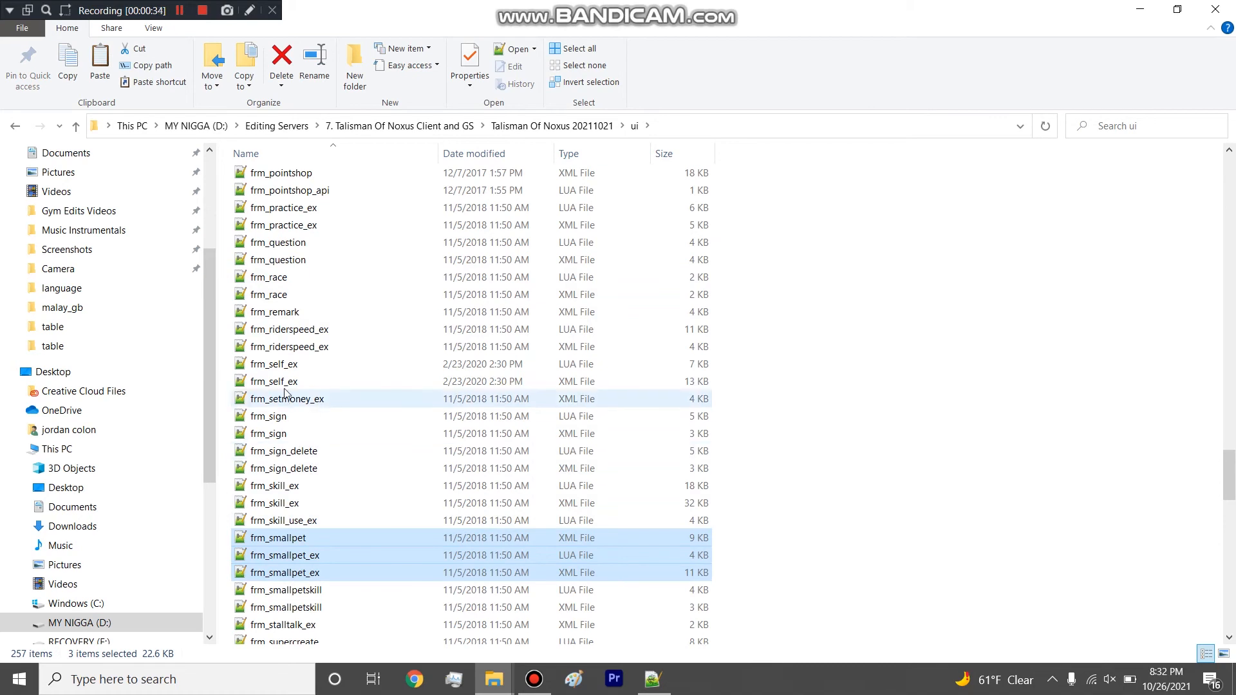
{"action": "scroll", "coordinate": [299, 327], "scroll_direction": "up", "scroll_amount": 2}
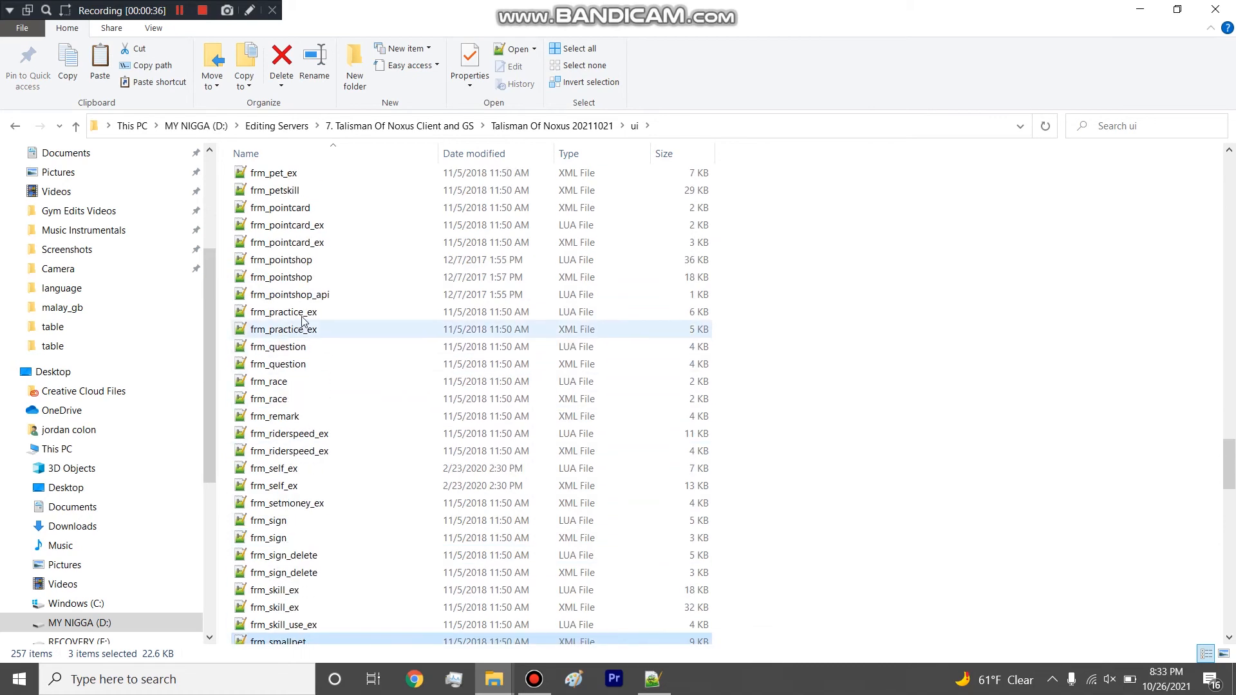
{"action": "scroll", "coordinate": [316, 379], "scroll_direction": "up", "scroll_amount": 5}
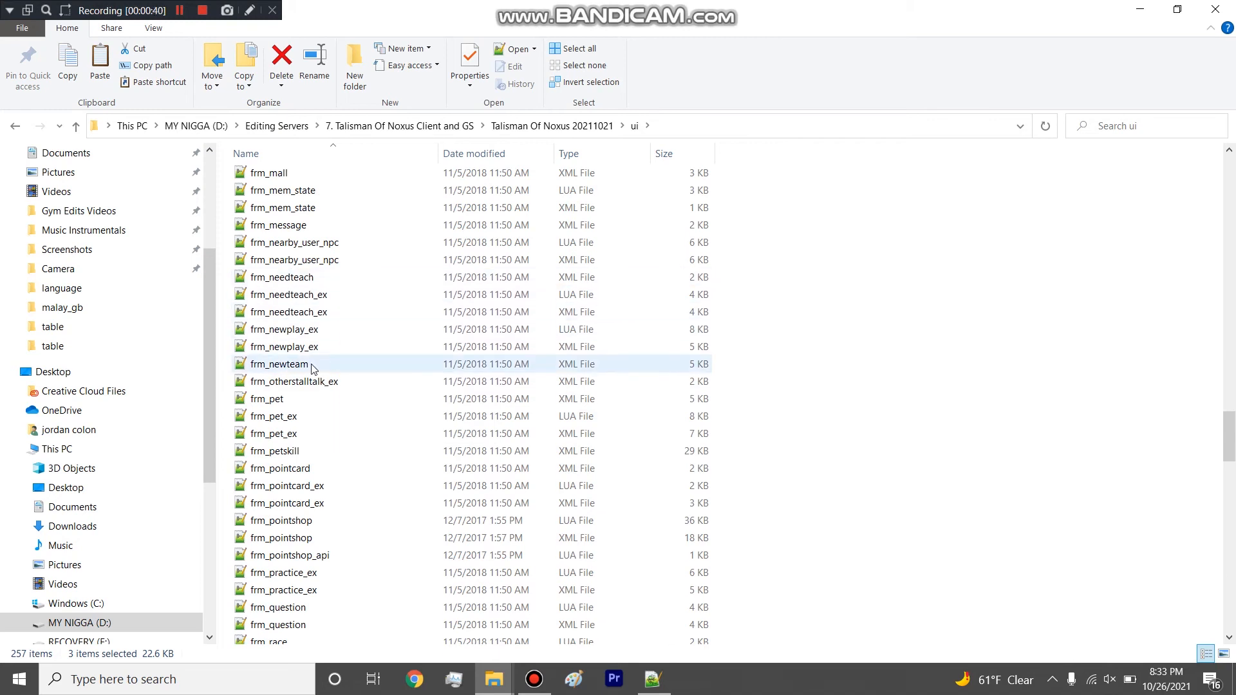
{"action": "scroll", "coordinate": [312, 360], "scroll_direction": "up", "scroll_amount": 4}
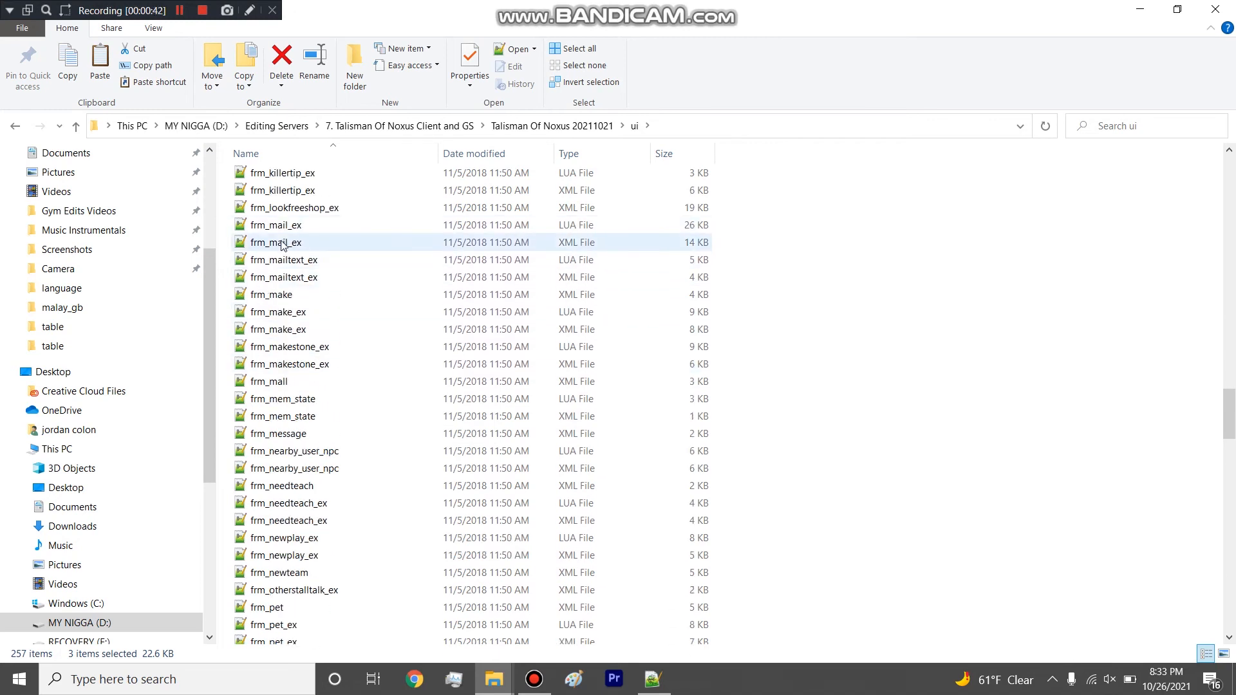
{"action": "scroll", "coordinate": [296, 248], "scroll_direction": "up", "scroll_amount": 5}
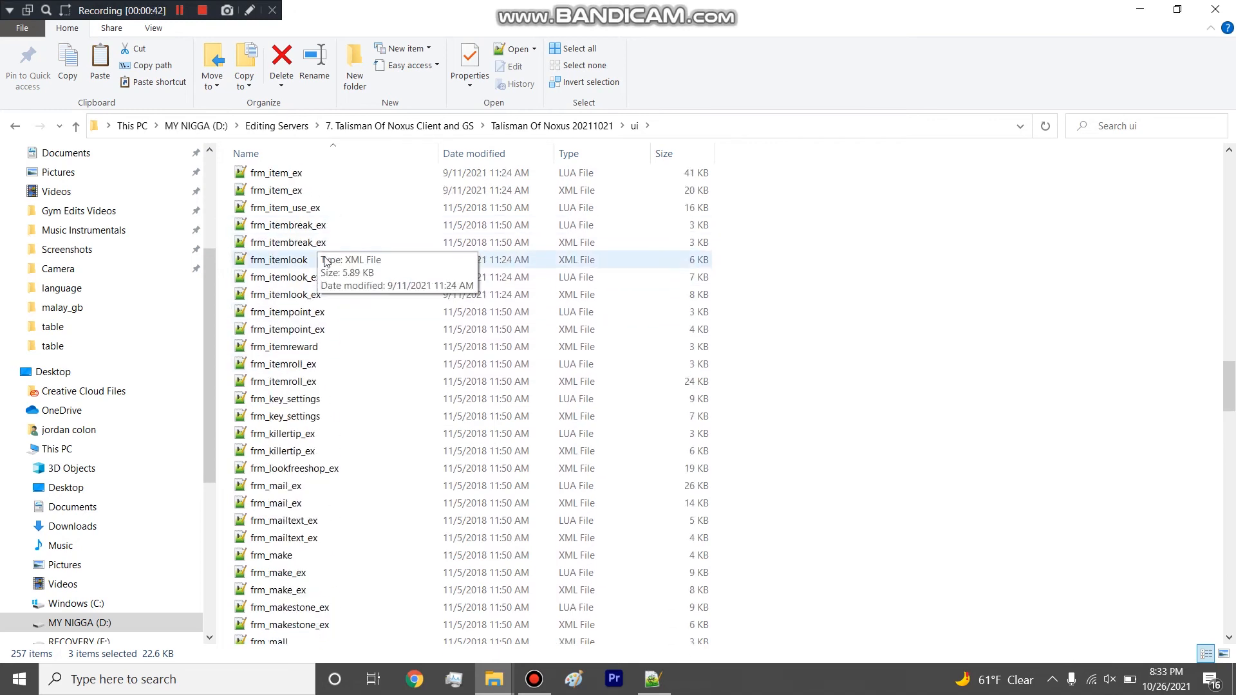
{"action": "left_click", "coordinate": [1232, 6]}
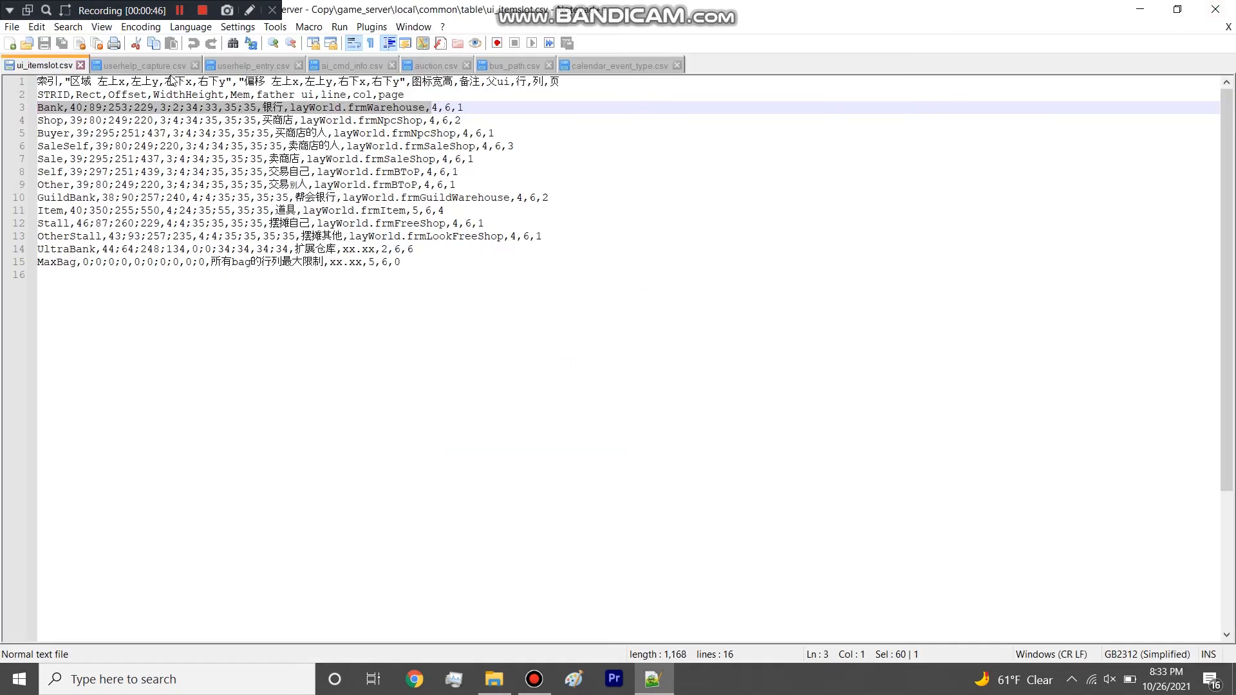
Highlight the OtherStall and GuildBank rows in ui_itemslot.csv and close the file.
{"action": "left_click", "coordinate": [141, 197]}
{"action": "left_click_drag", "start_coordinate": [547, 237], "coordinate": [4, 230]}
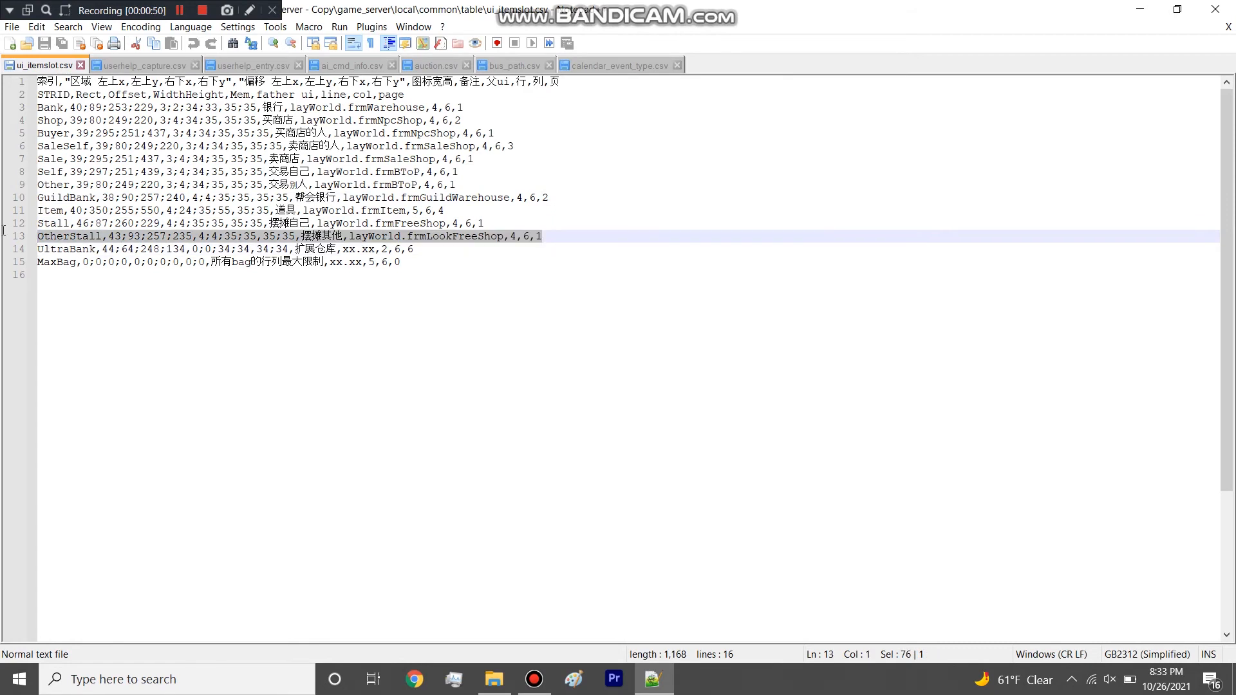
{"action": "left_click", "coordinate": [412, 260]}
{"action": "left_click", "coordinate": [83, 197]}
{"action": "left_click_drag", "start_coordinate": [567, 193], "coordinate": [49, 197]}
{"action": "left_click", "coordinate": [80, 65]}
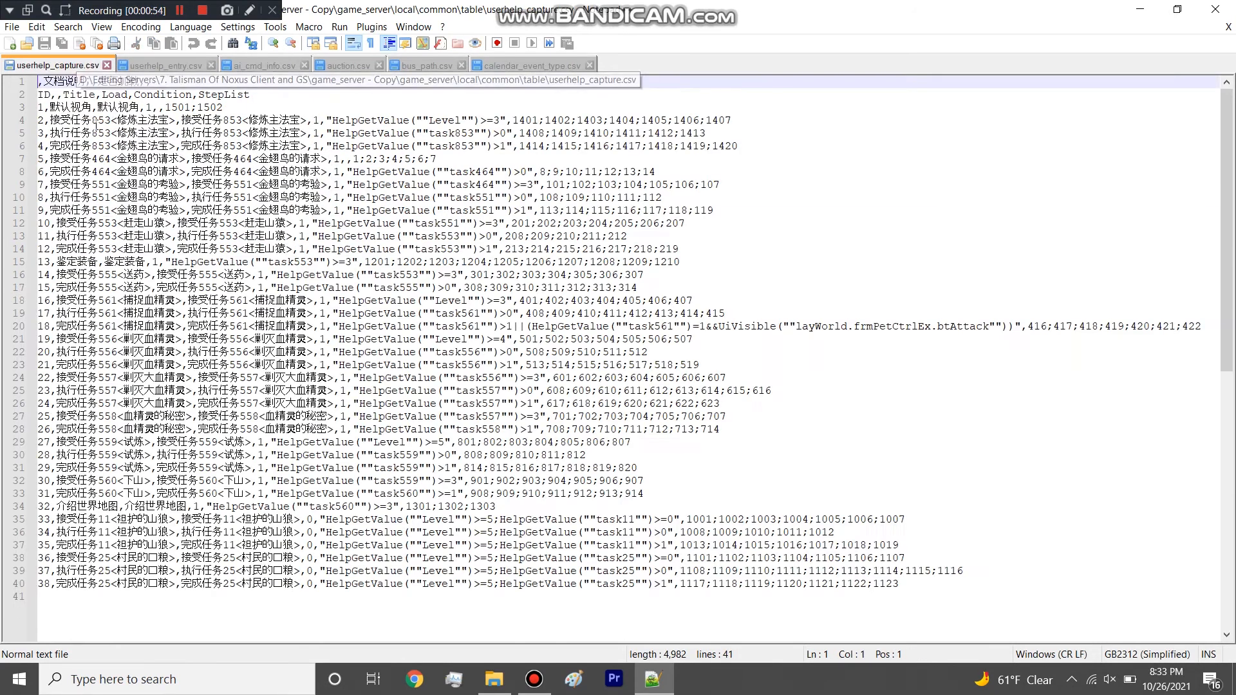
Close userhelp_capture.csv and userhelp_entry.csv, and discard the deleted ai_cmd_info.csv from the editor.
{"action": "left_click", "coordinate": [106, 65]}
{"action": "left_click", "coordinate": [97, 65]}
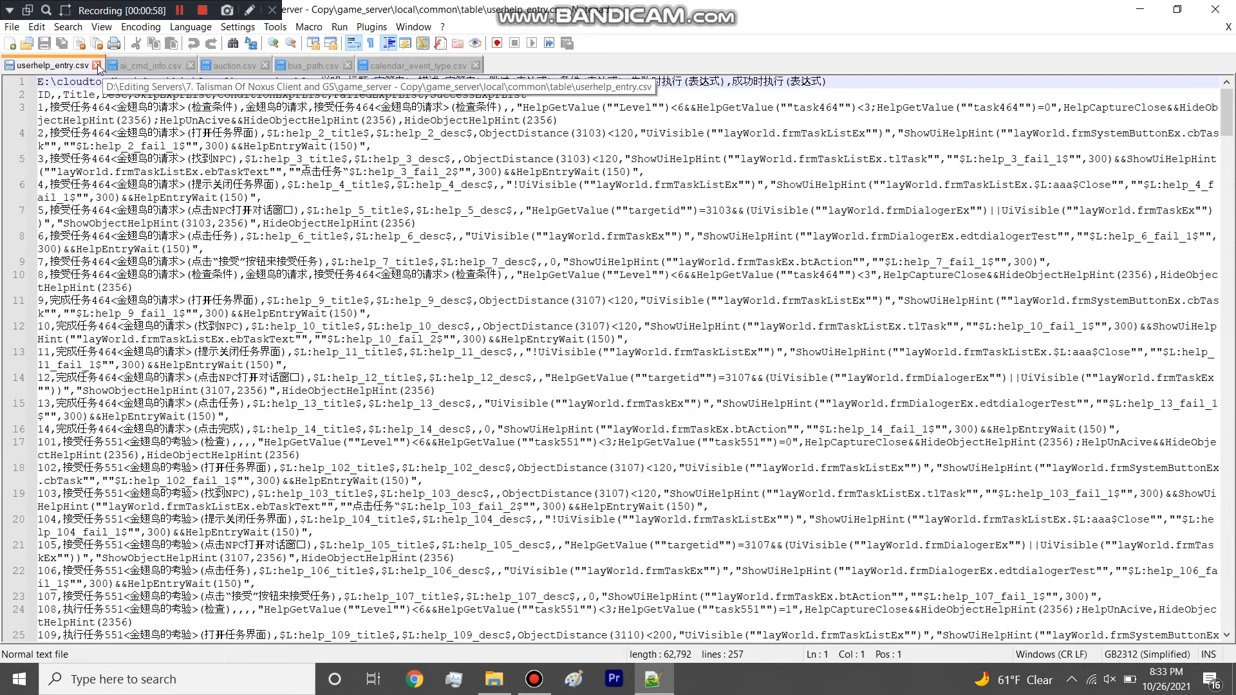
{"action": "left_click", "coordinate": [757, 419]}
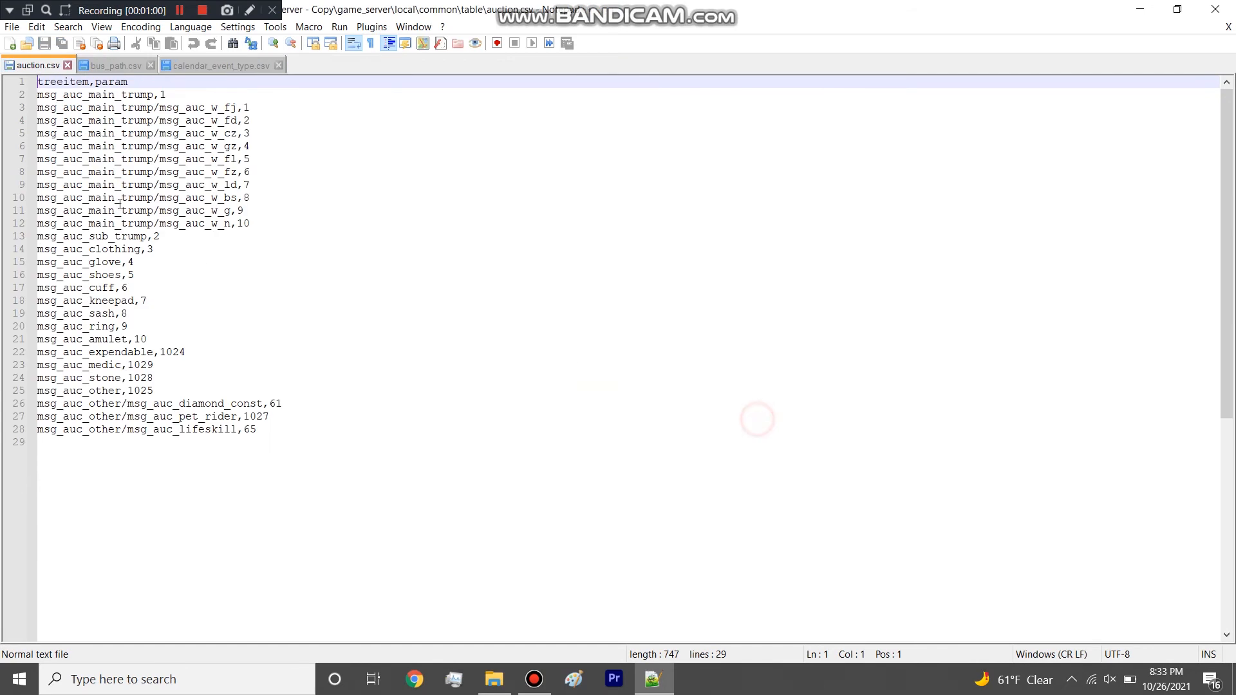
Close the auction, bus_path and calendar_event_type files and exit Notepad++.
{"action": "left_click", "coordinate": [67, 65]}
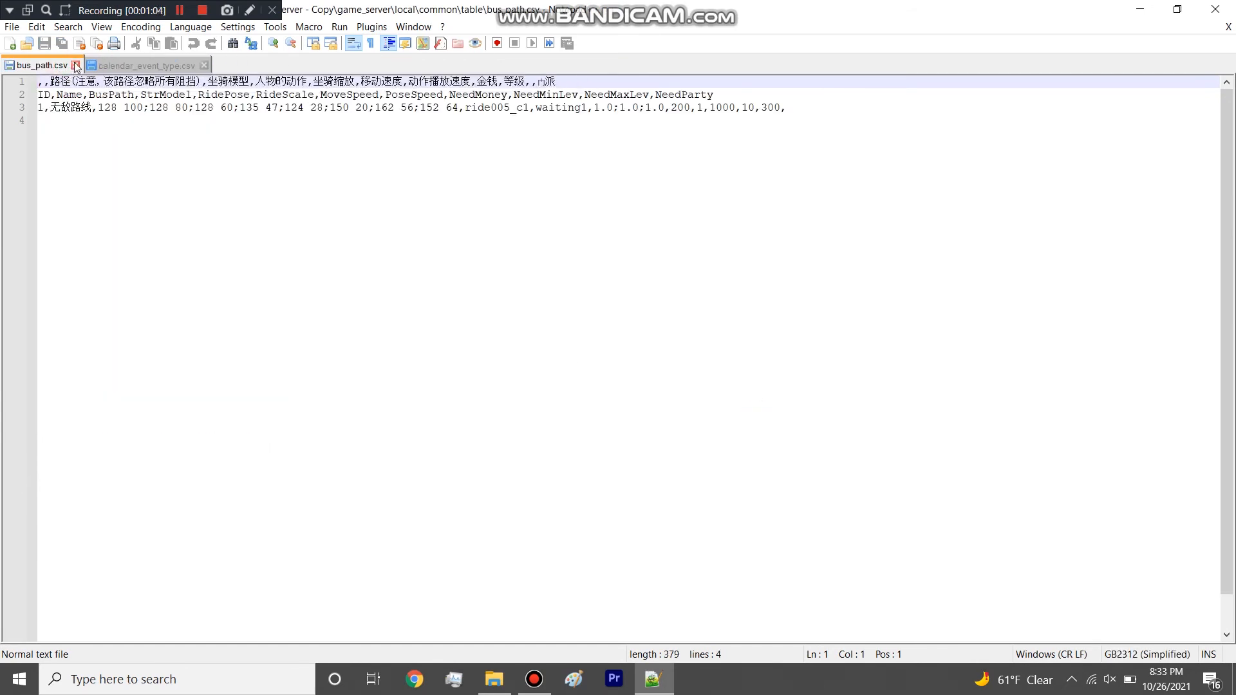
{"action": "left_click", "coordinate": [76, 65]}
{"action": "left_click", "coordinate": [119, 65]}
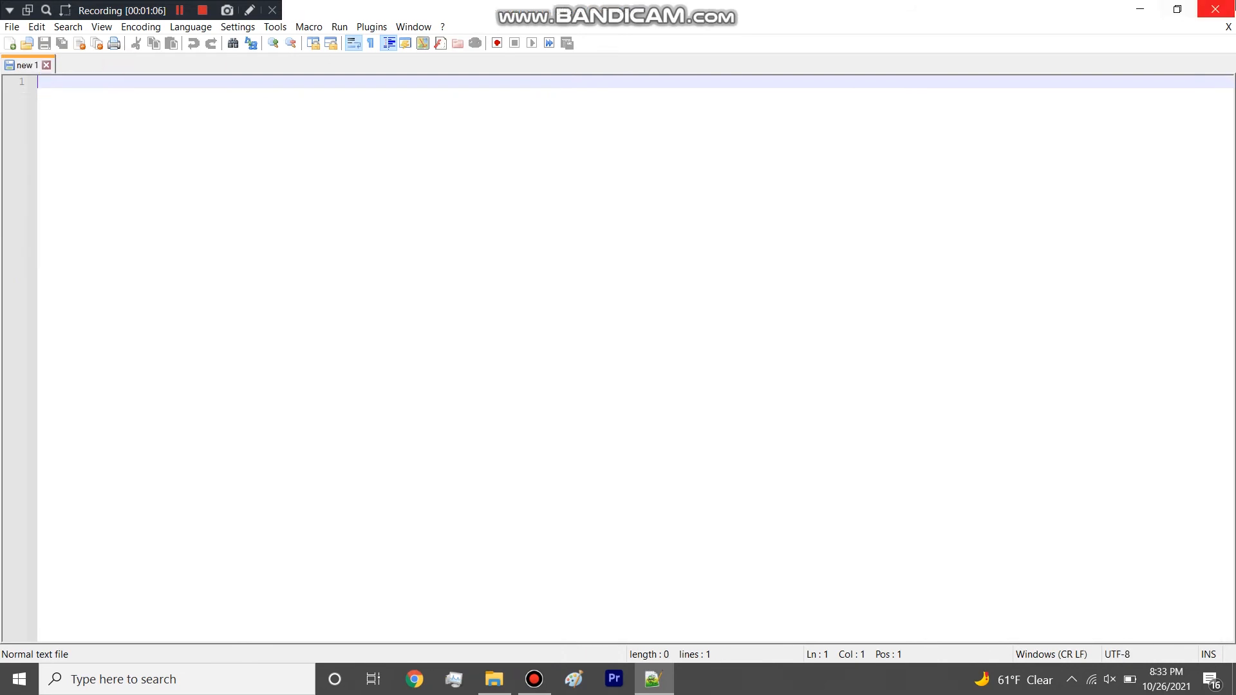
{"action": "left_click", "coordinate": [1215, 9]}
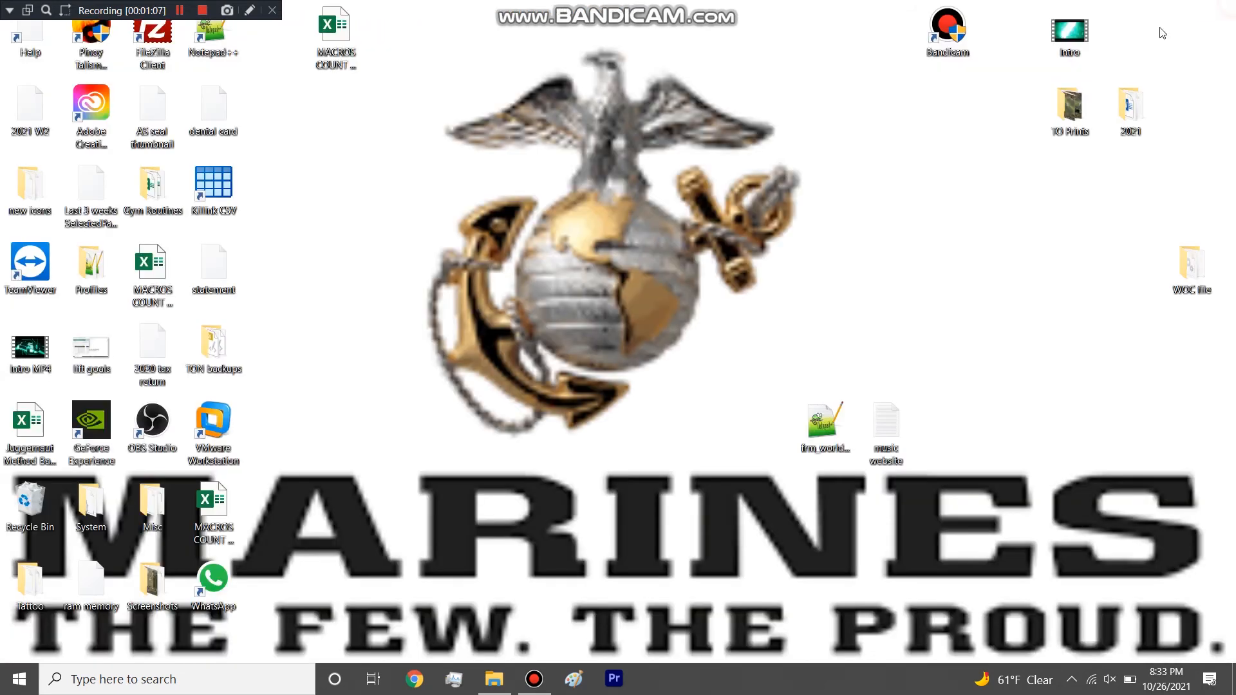
Return in File Explorer to the local\common\table folder of game_server - Copy and maximize the window.
{"action": "left_click", "coordinate": [470, 687]}
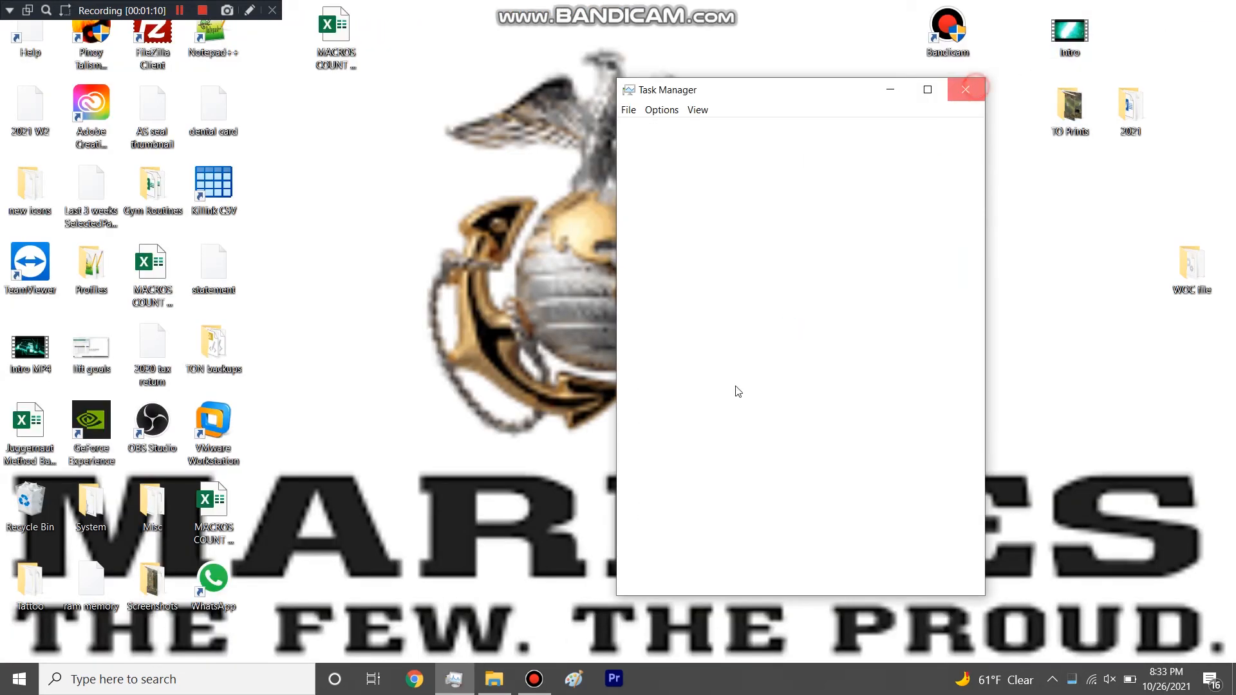
{"action": "left_click", "coordinate": [494, 679]}
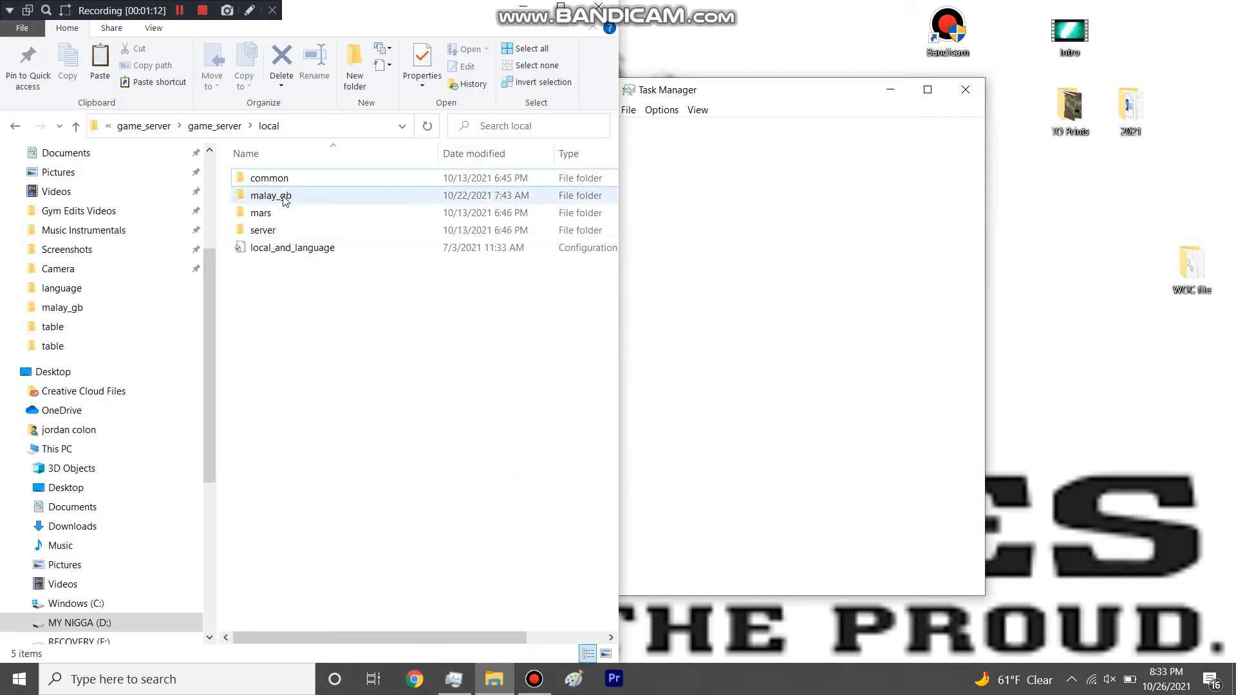
{"action": "left_click", "coordinate": [154, 128]}
{"action": "left_click", "coordinate": [233, 124]}
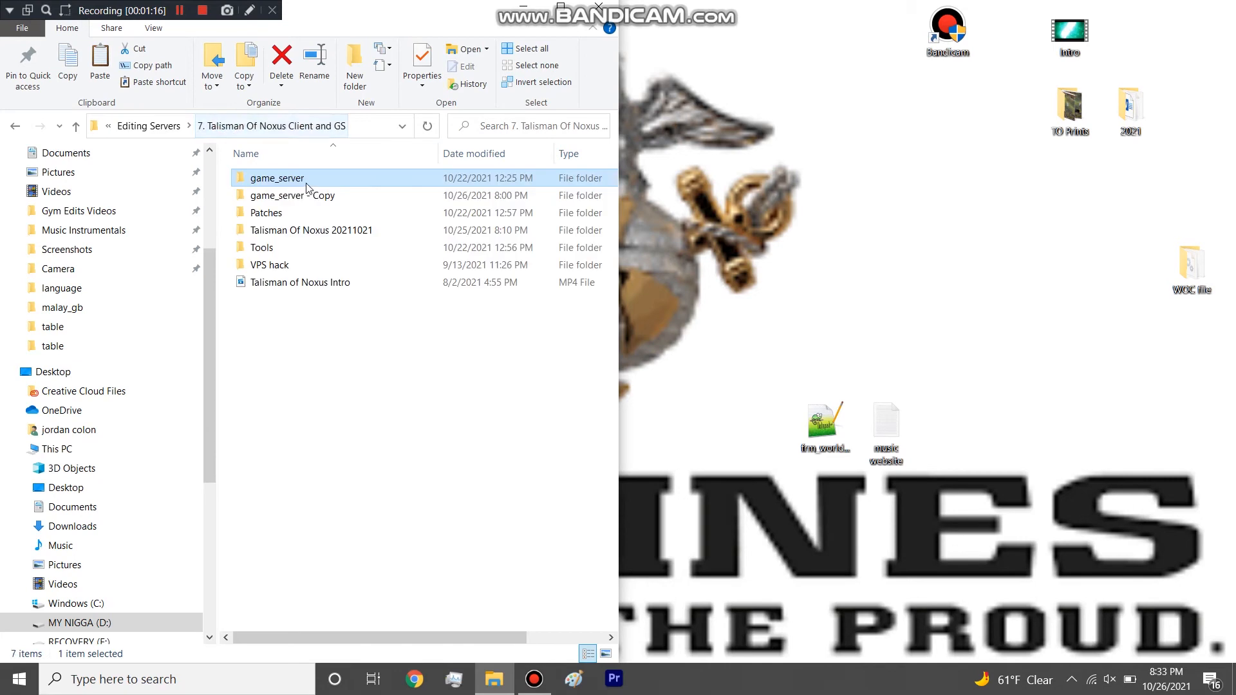
{"action": "double_click", "coordinate": [302, 194]}
{"action": "left_click", "coordinate": [301, 180]}
{"action": "double_click", "coordinate": [301, 181]}
{"action": "double_click", "coordinate": [296, 178]}
{"action": "double_click", "coordinate": [296, 178]}
{"action": "double_click", "coordinate": [264, 269]}
{"action": "left_click", "coordinate": [551, 4]}
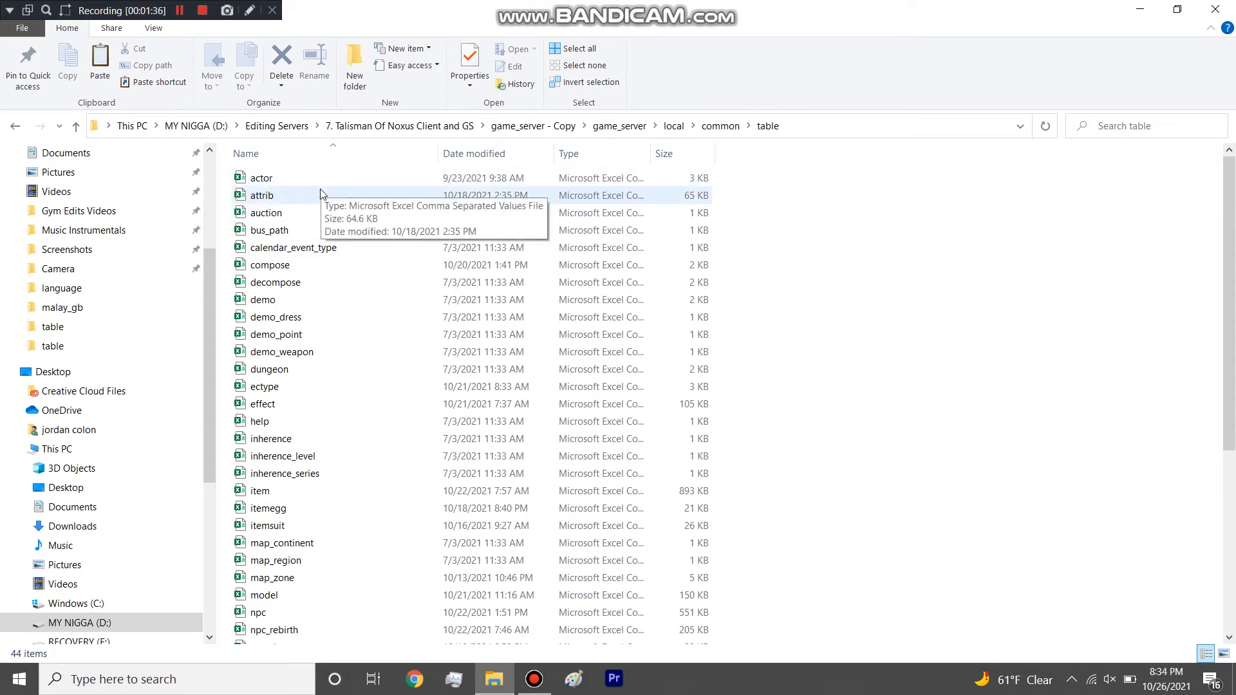
Delete the auction table from the folder and briefly highlight all table files that remain, from actor to traffic_station.
{"action": "left_click", "coordinate": [298, 212]}
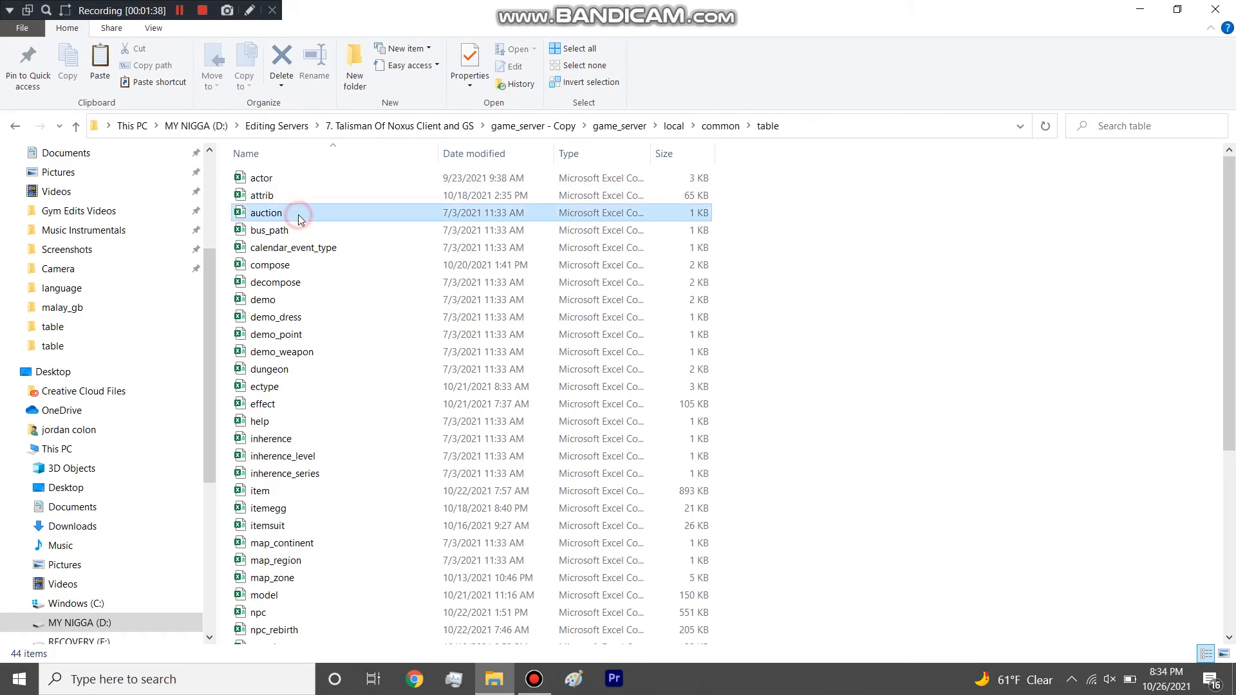
{"action": "key", "text": "Delete"}
{"action": "left_click", "coordinate": [293, 214]}
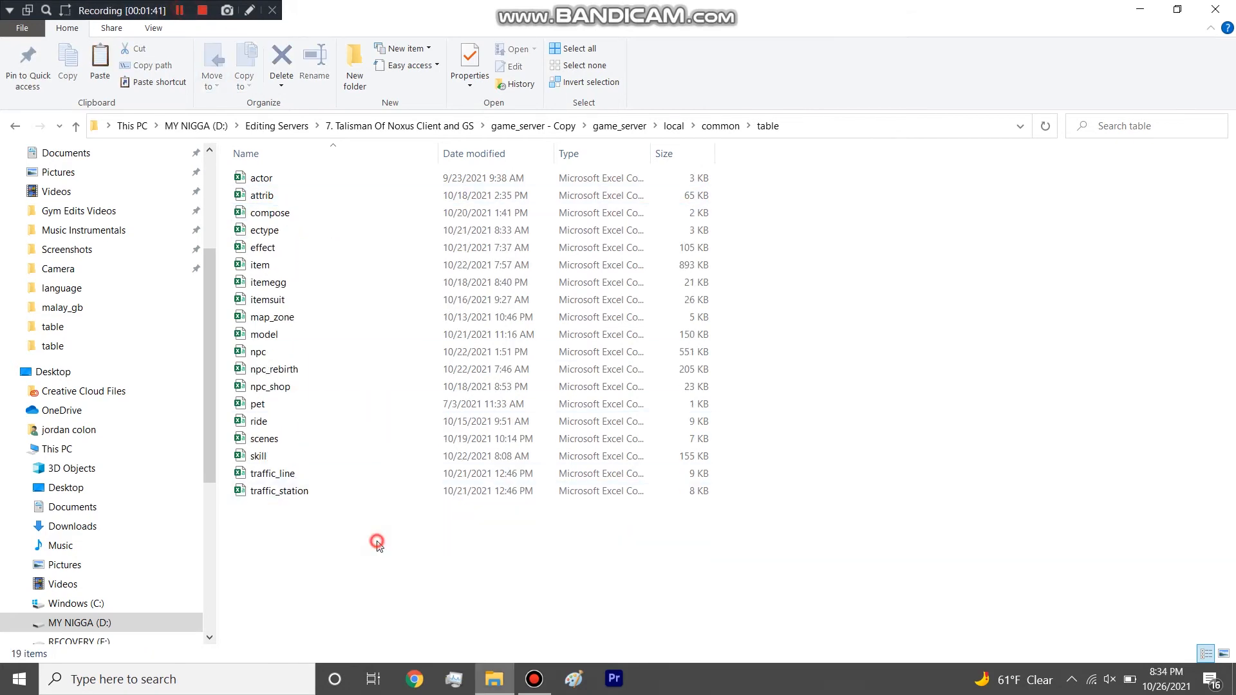
{"action": "left_click_drag", "start_coordinate": [373, 545], "coordinate": [379, 153]}
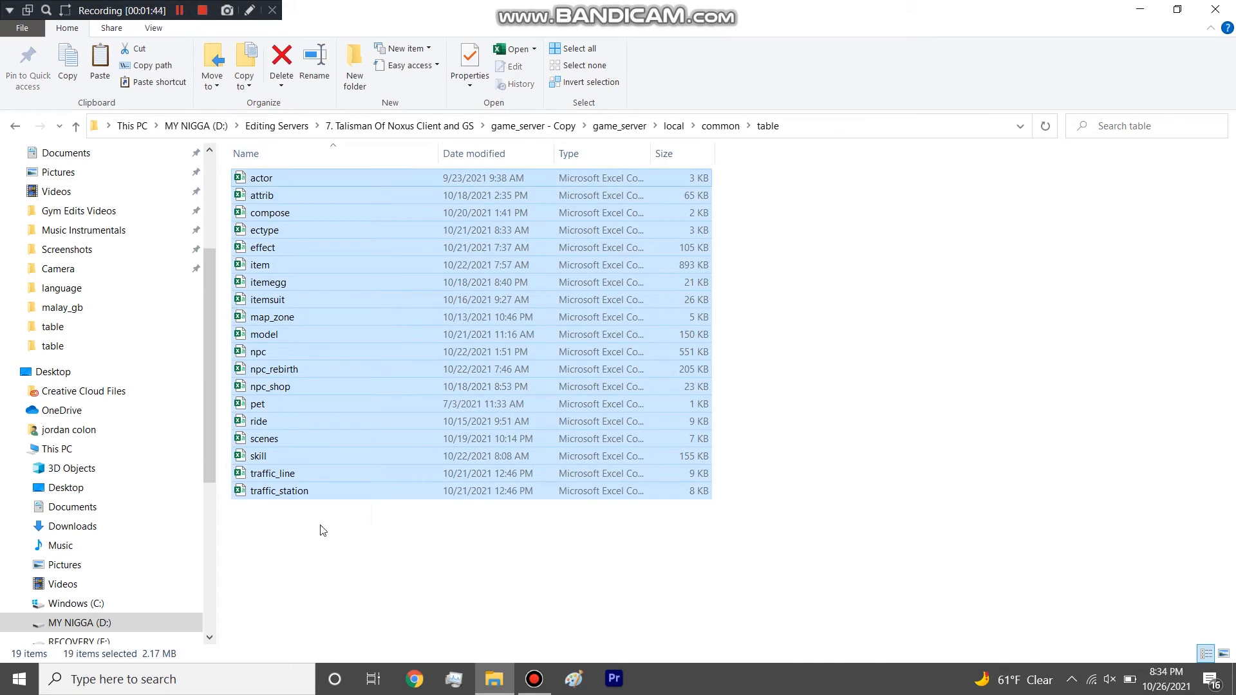
{"action": "left_click", "coordinate": [319, 527]}
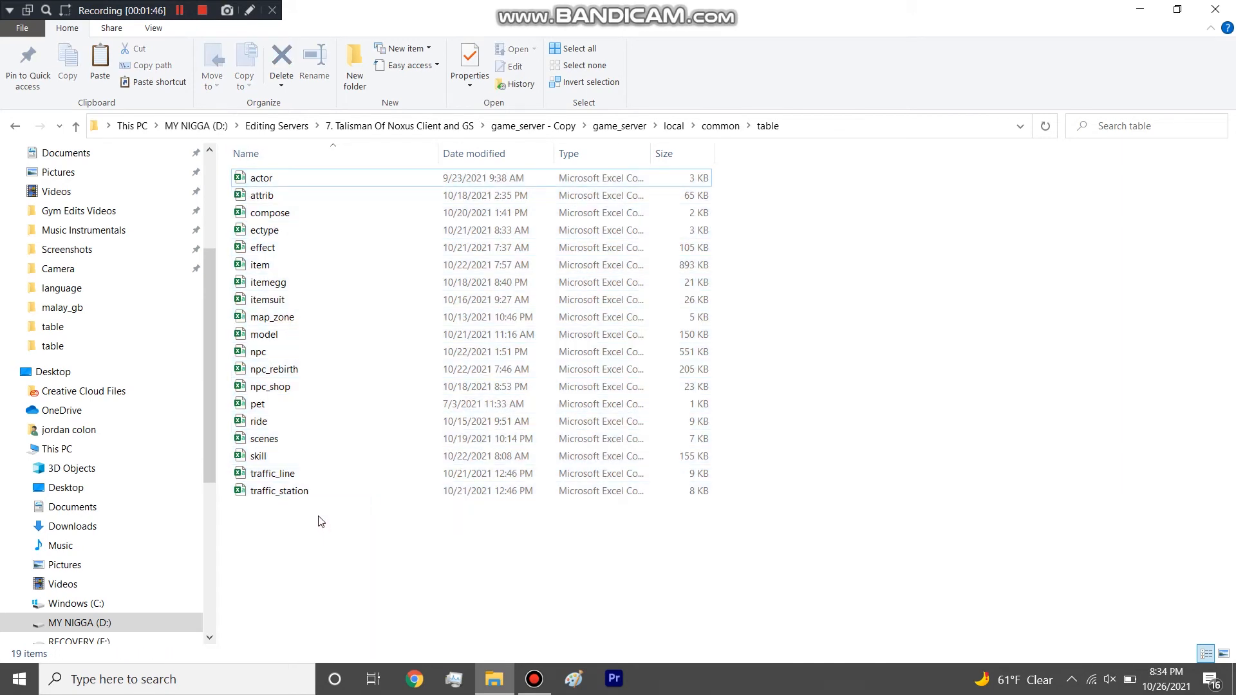
Open the actor table in Excel and widen the CareerName and BornPosition columns.
{"action": "double_click", "coordinate": [298, 183]}
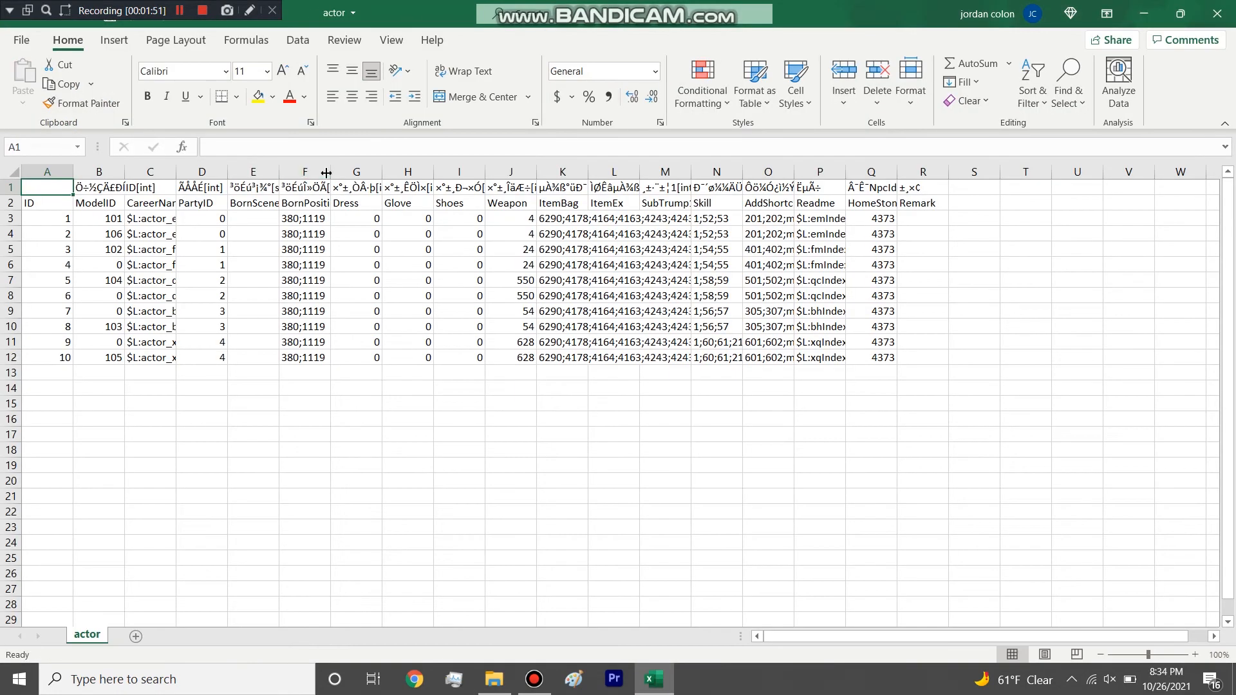
{"action": "left_click_drag", "start_coordinate": [326, 172], "coordinate": [381, 173]}
{"action": "left_click_drag", "start_coordinate": [172, 178], "coordinate": [268, 178]}
Highlight the ModelID column and examine the model IDs assigned to the careers.
{"action": "left_click", "coordinate": [103, 172]}
{"action": "left_click", "coordinate": [94, 242]}
{"action": "left_click_drag", "start_coordinate": [99, 219], "coordinate": [116, 358]}
{"action": "left_click", "coordinate": [98, 210]}
{"action": "left_click", "coordinate": [100, 219]}
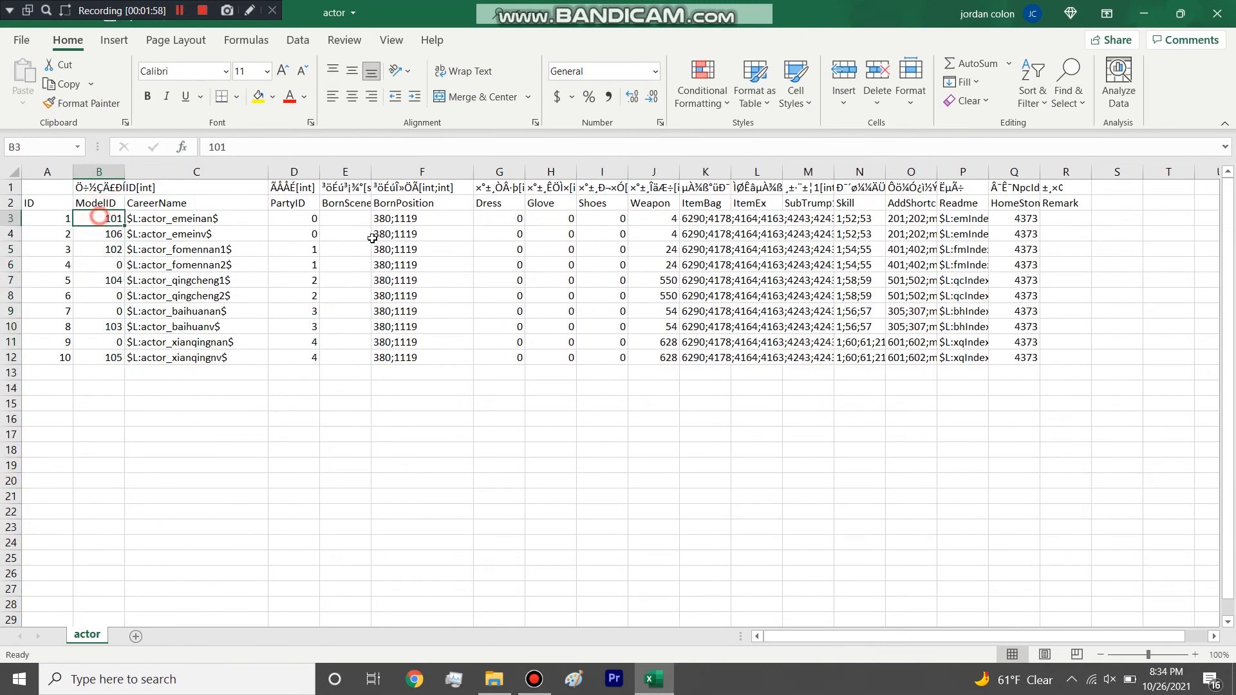
Widen the ItemBag and ItemEx columns and insert a blank row between each pair of career rows.
{"action": "left_click_drag", "start_coordinate": [787, 170], "coordinate": [860, 171]}
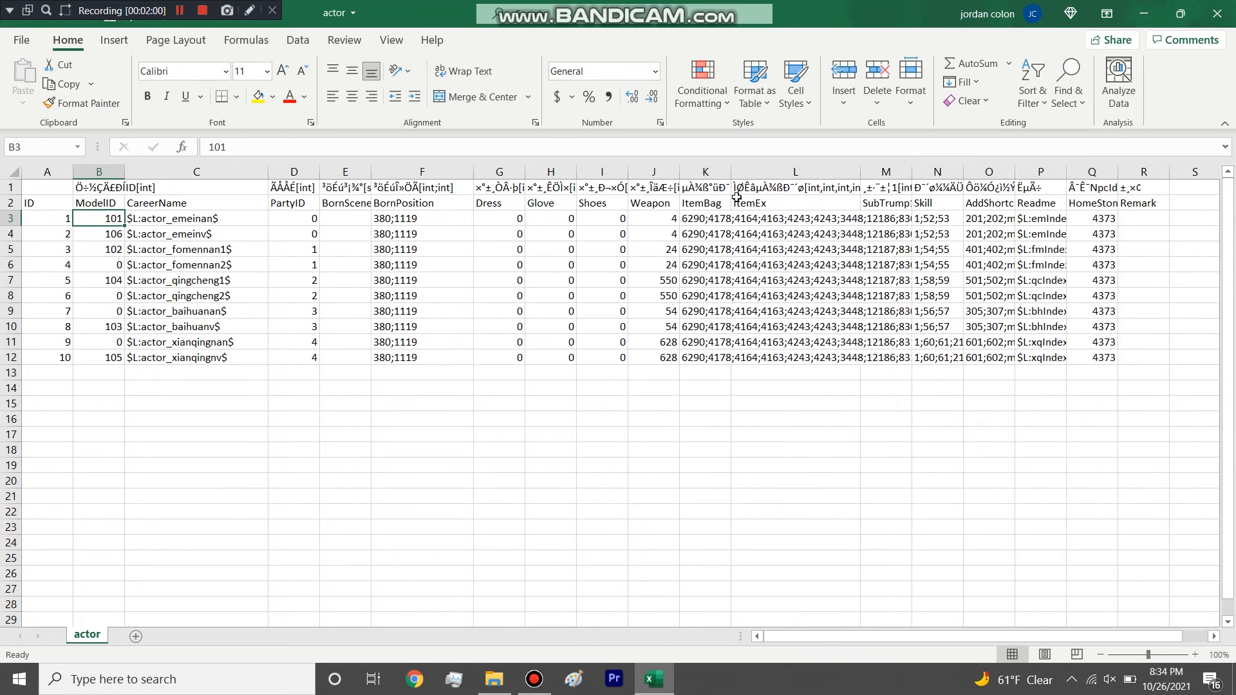
{"action": "left_click_drag", "start_coordinate": [731, 171], "coordinate": [782, 171]}
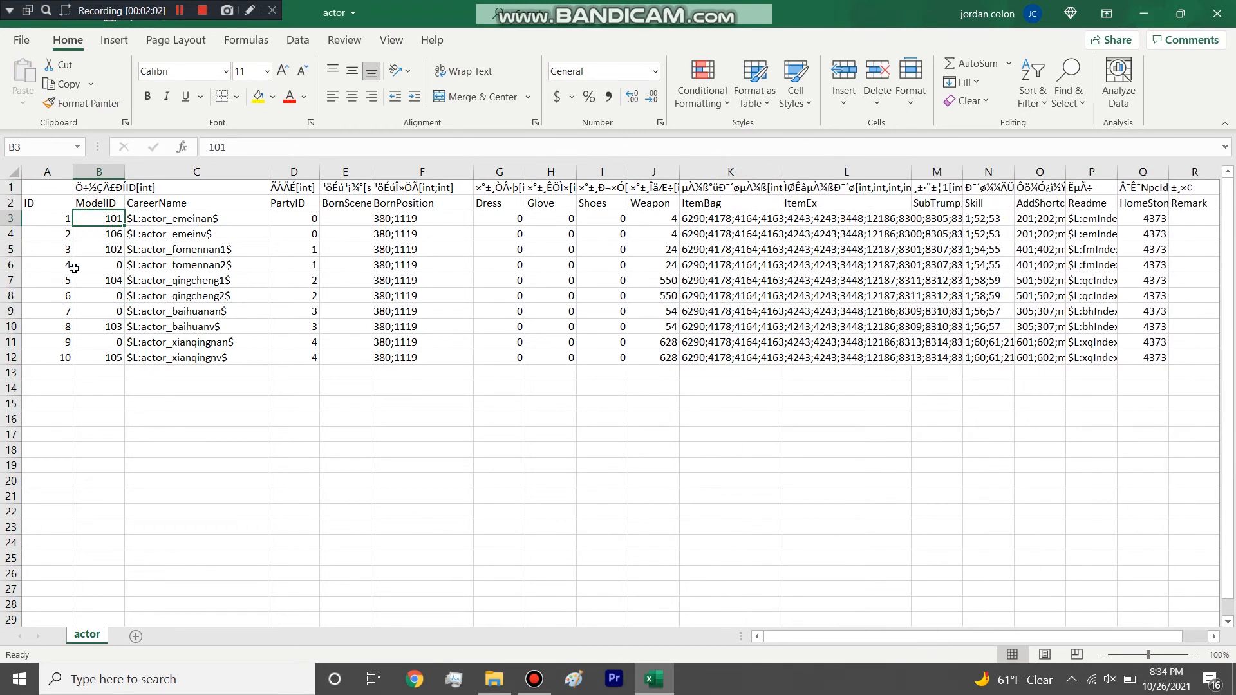
{"action": "right_click", "coordinate": [11, 252]}
{"action": "left_click", "coordinate": [53, 381]}
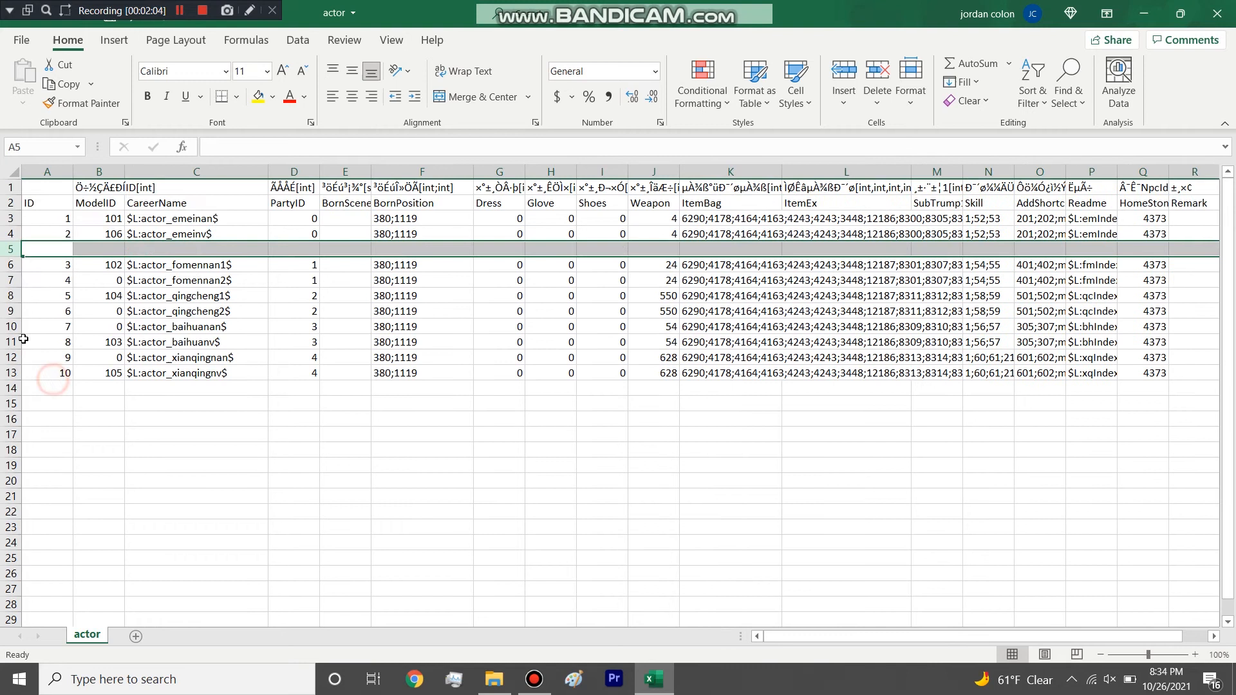
{"action": "right_click", "coordinate": [12, 295]}
{"action": "left_click", "coordinate": [80, 431]}
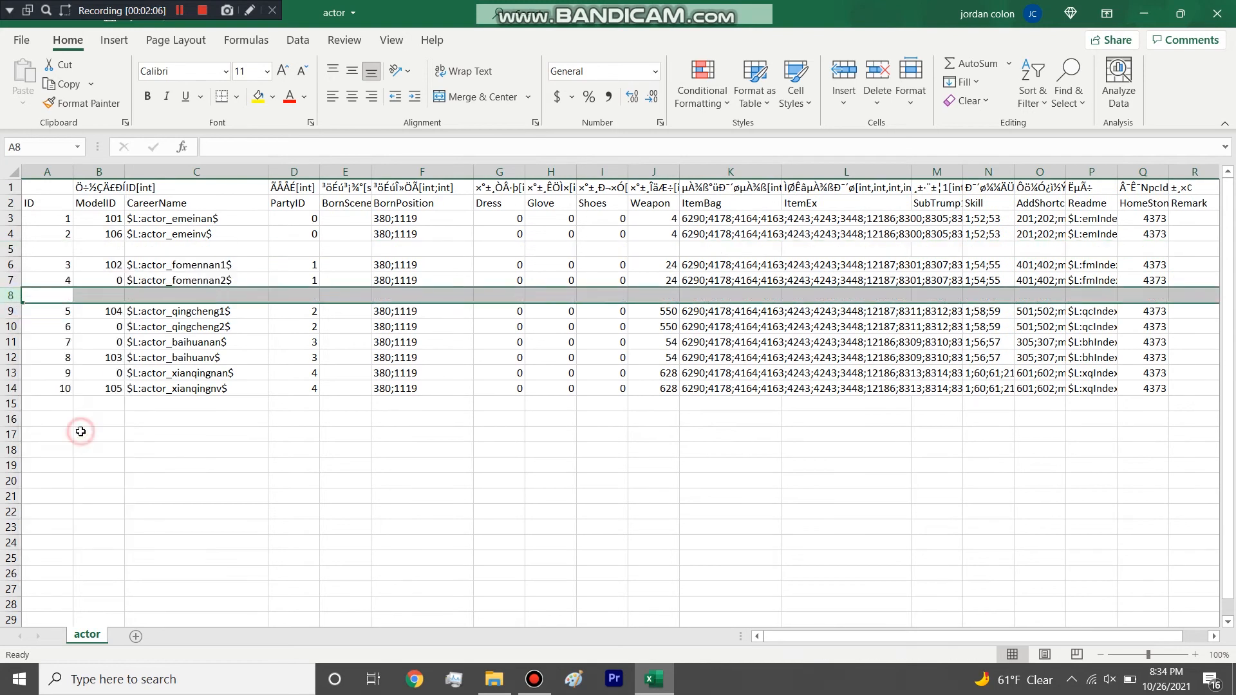
{"action": "right_click", "coordinate": [12, 341]}
{"action": "left_click", "coordinate": [59, 478]}
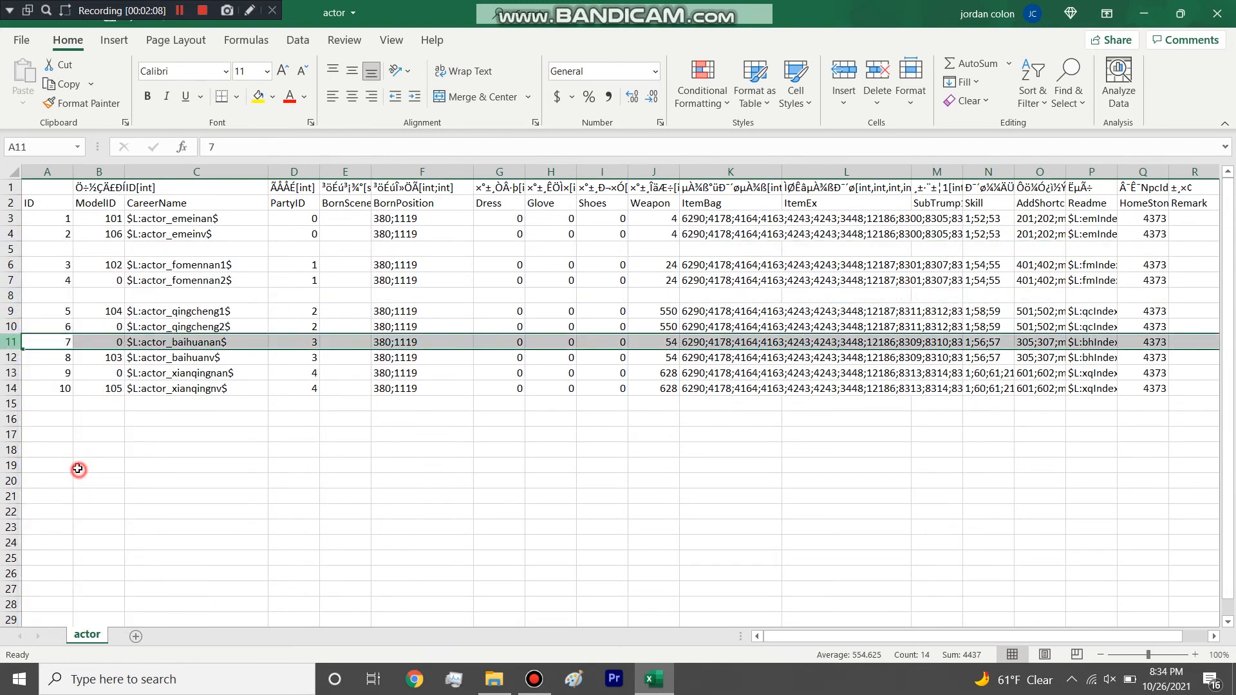
{"action": "right_click", "coordinate": [12, 376]}
{"action": "left_click", "coordinate": [12, 387]}
{"action": "right_click", "coordinate": [11, 387]}
{"action": "left_click", "coordinate": [53, 231]}
Highlight the ModelID entries of the first career pair and the whole ModelID column.
{"action": "left_click", "coordinate": [94, 260]}
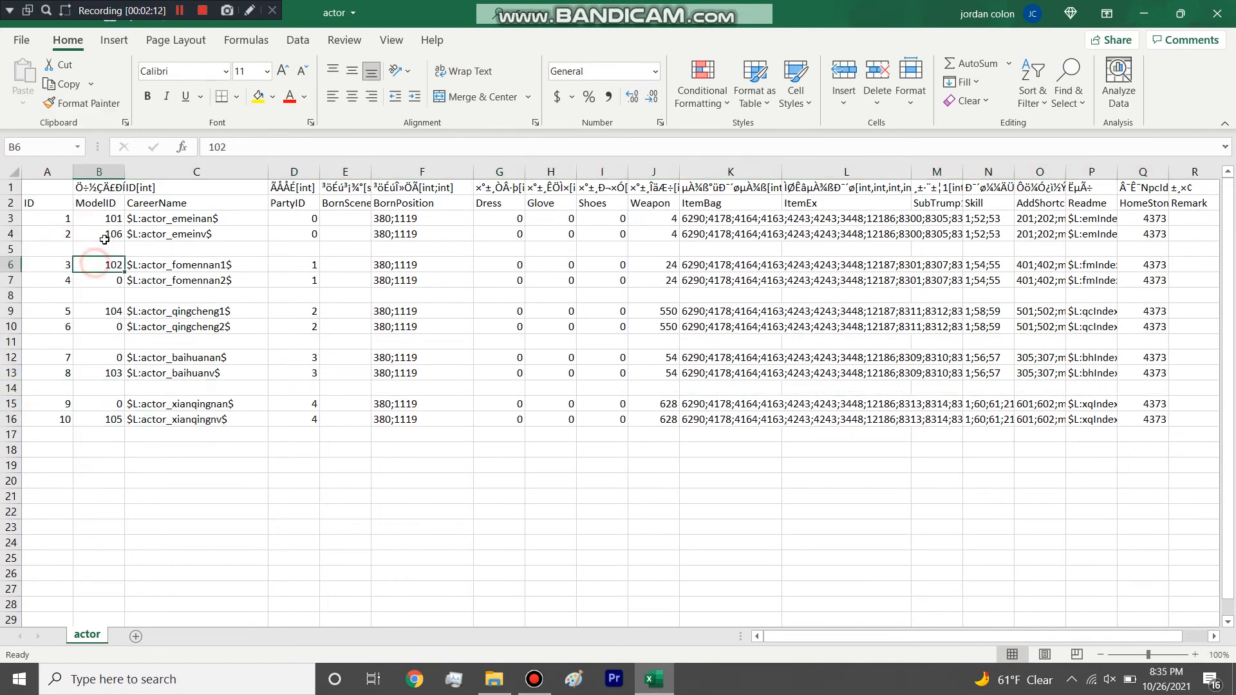
{"action": "left_click_drag", "start_coordinate": [110, 218], "coordinate": [110, 233]}
{"action": "left_click", "coordinate": [101, 169]}
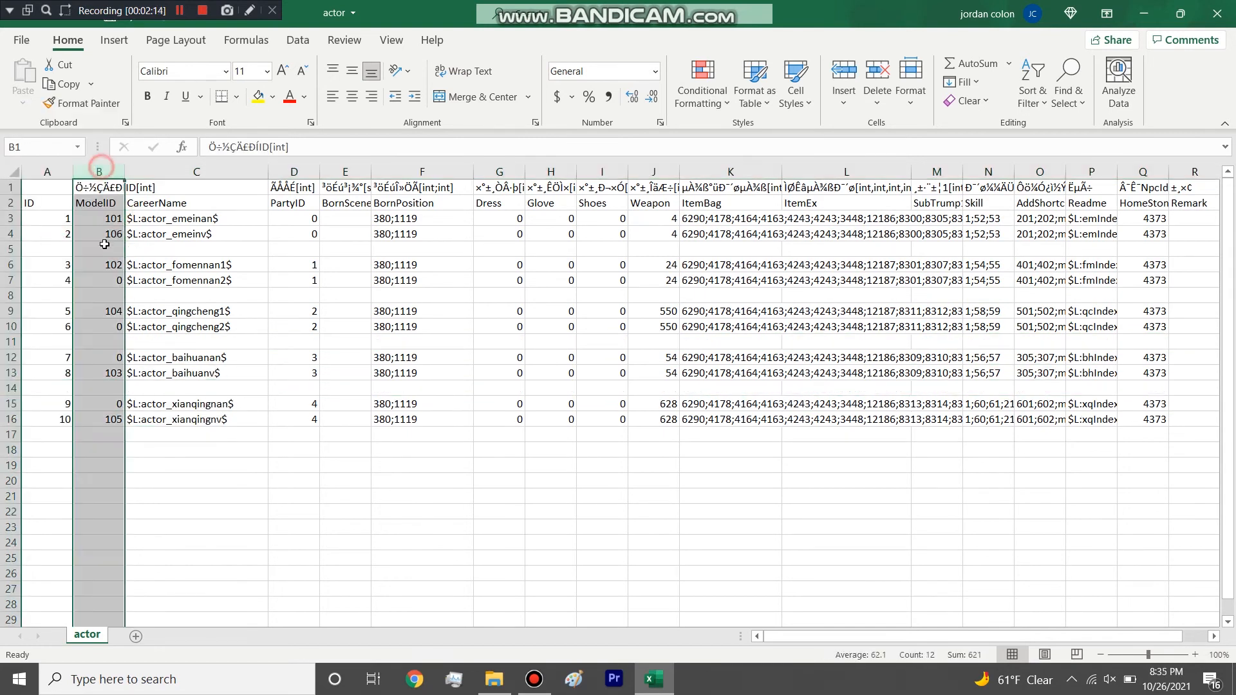
{"action": "left_click", "coordinate": [103, 249]}
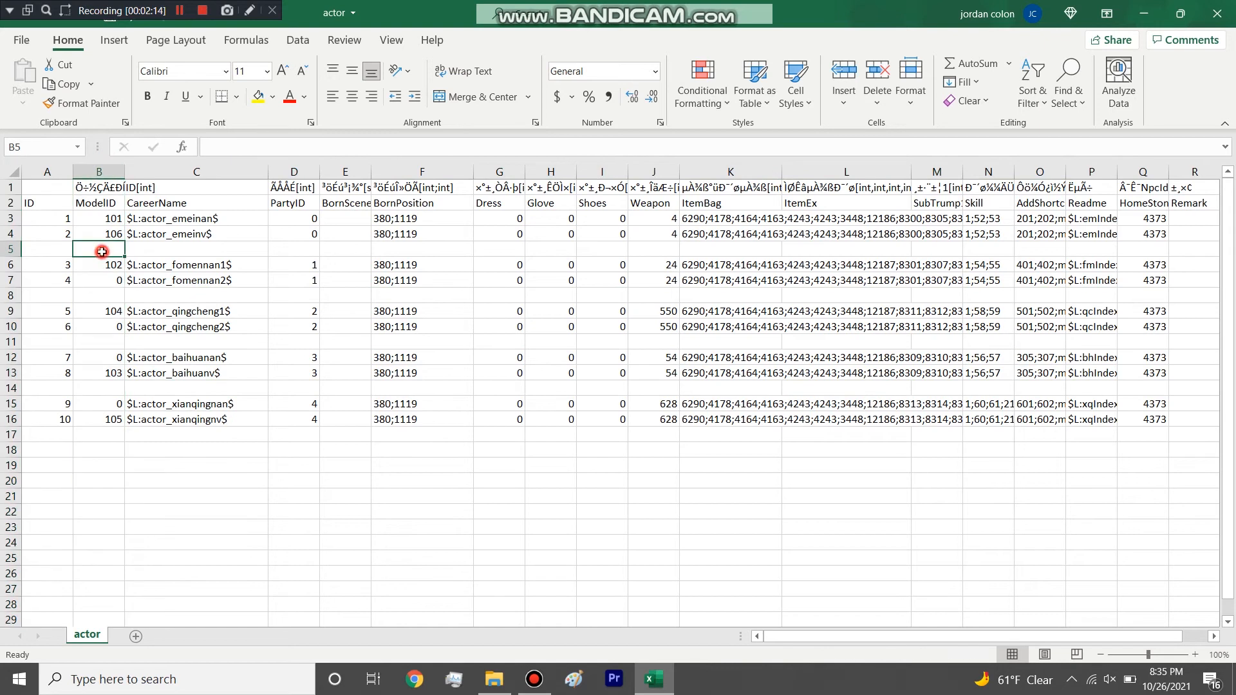
Highlight the CareerName and PartyID columns to examine which party each career belongs to.
{"action": "left_click", "coordinate": [197, 172]}
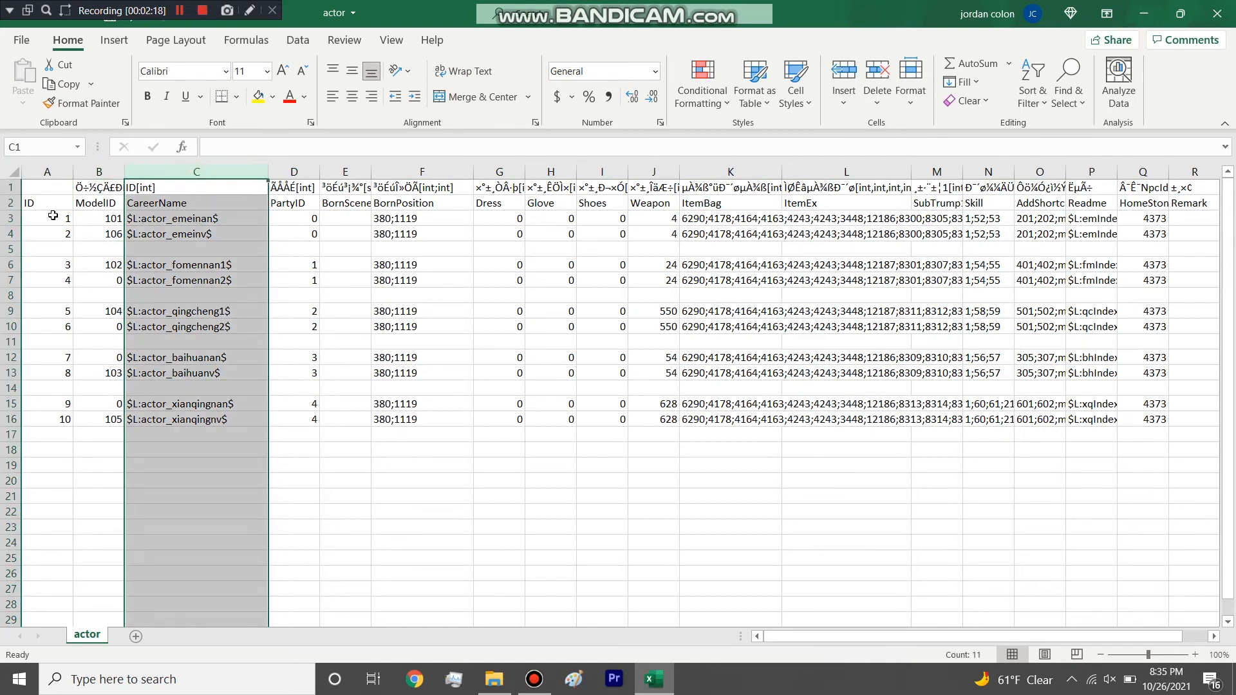
{"action": "left_click", "coordinate": [295, 172]}
{"action": "left_click_drag", "start_coordinate": [305, 219], "coordinate": [311, 418]}
{"action": "left_click", "coordinate": [138, 293]}
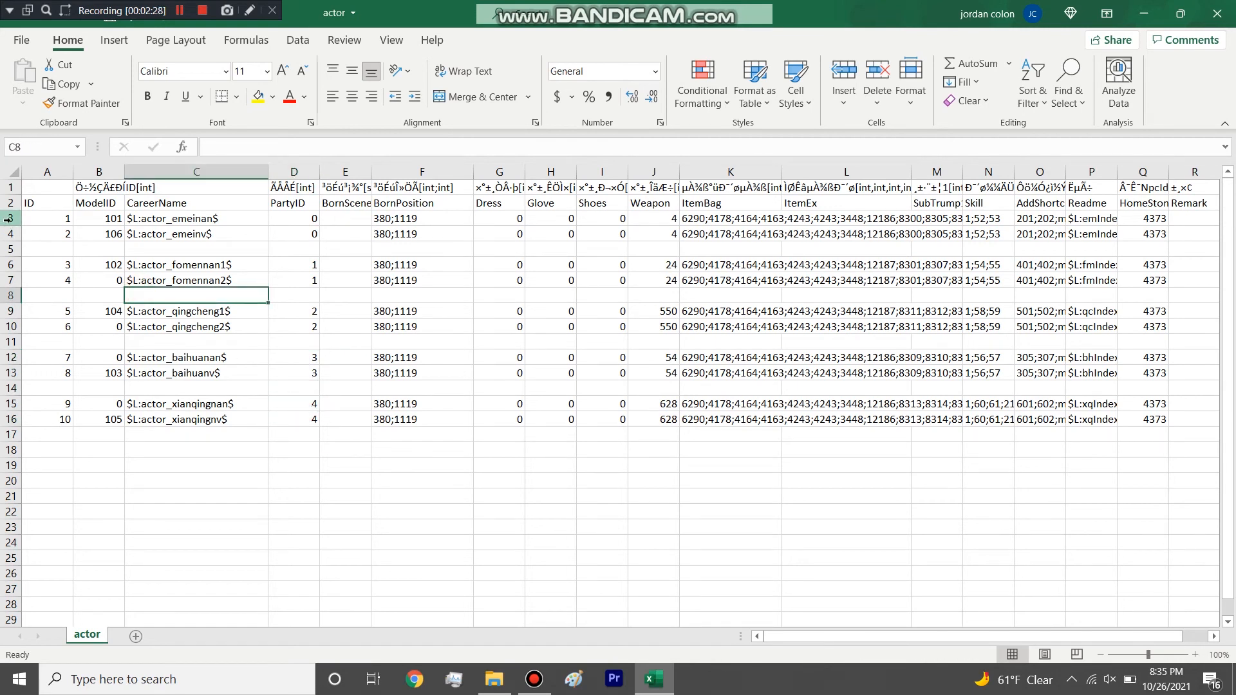
Highlight the BornPosition column and examine the starting coordinates, opening the entry of the first career.
{"action": "left_click", "coordinate": [429, 172]}
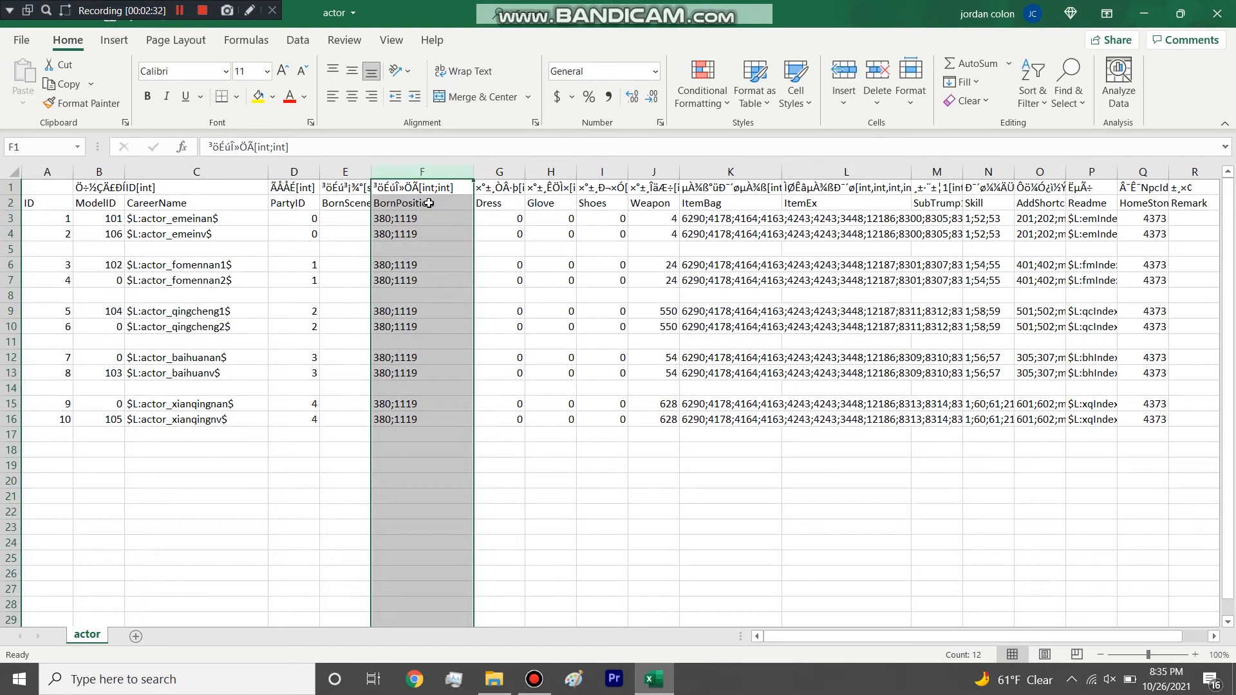
{"action": "left_click", "coordinate": [432, 227]}
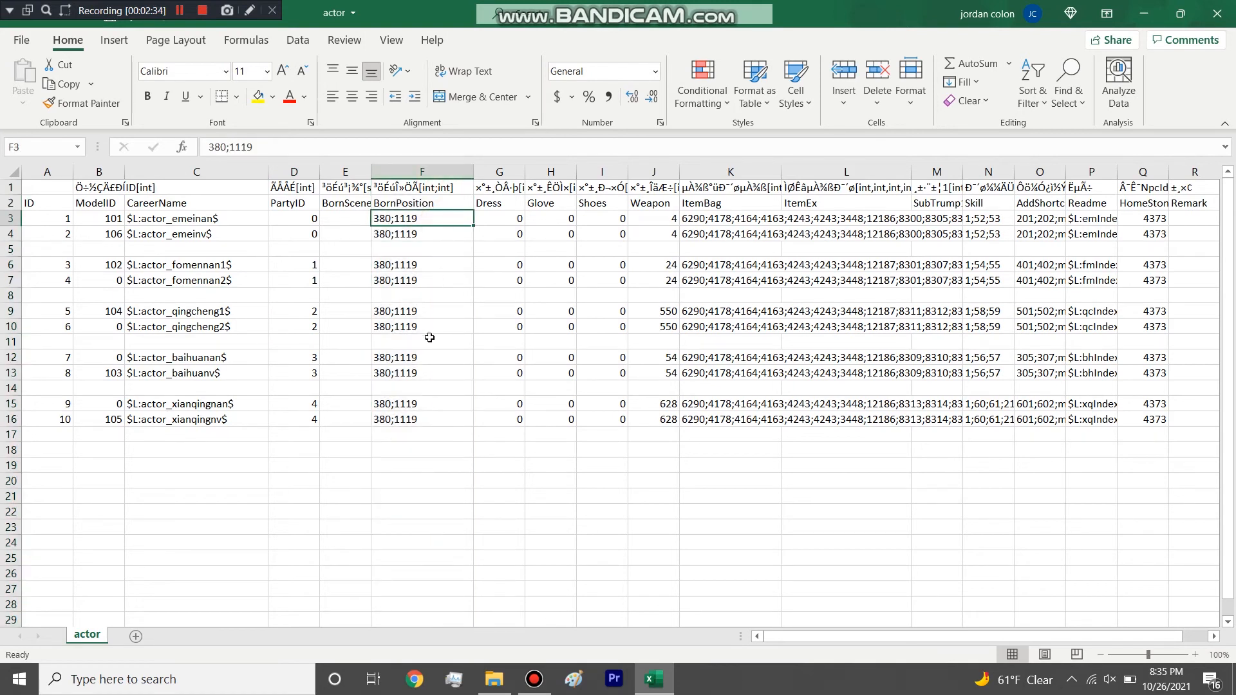
{"action": "left_click_drag", "start_coordinate": [415, 416], "coordinate": [433, 222]}
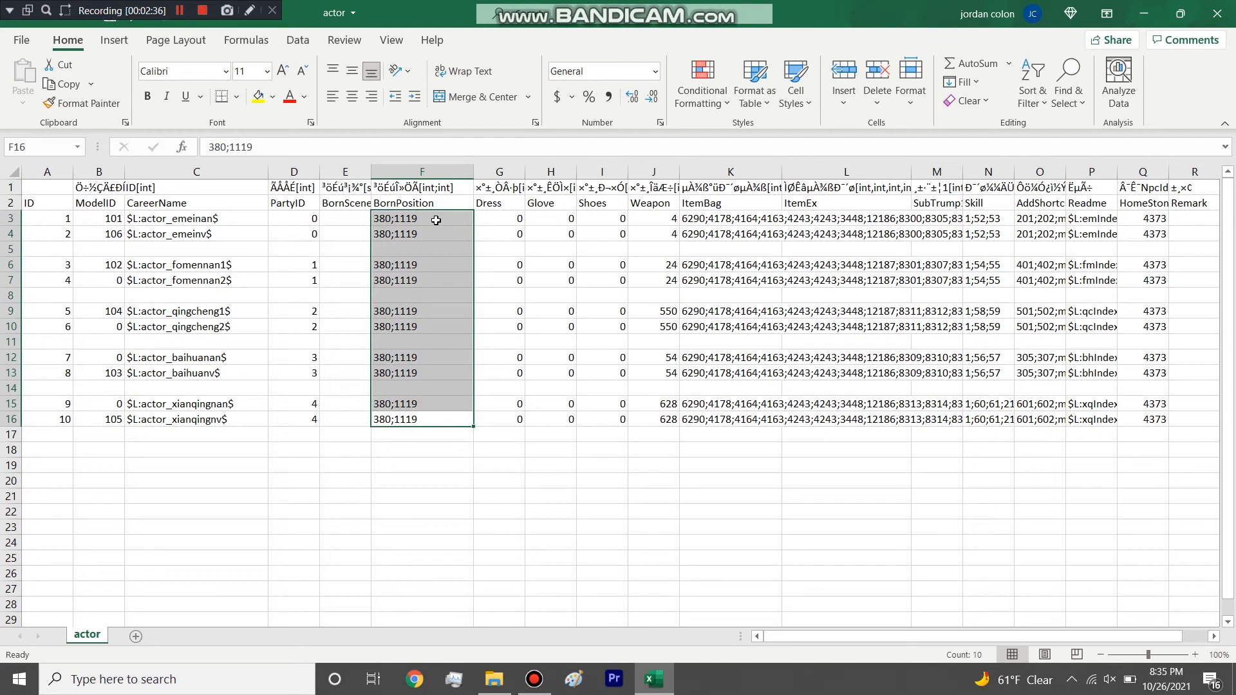
{"action": "left_click", "coordinate": [428, 234]}
{"action": "left_click", "coordinate": [433, 219]}
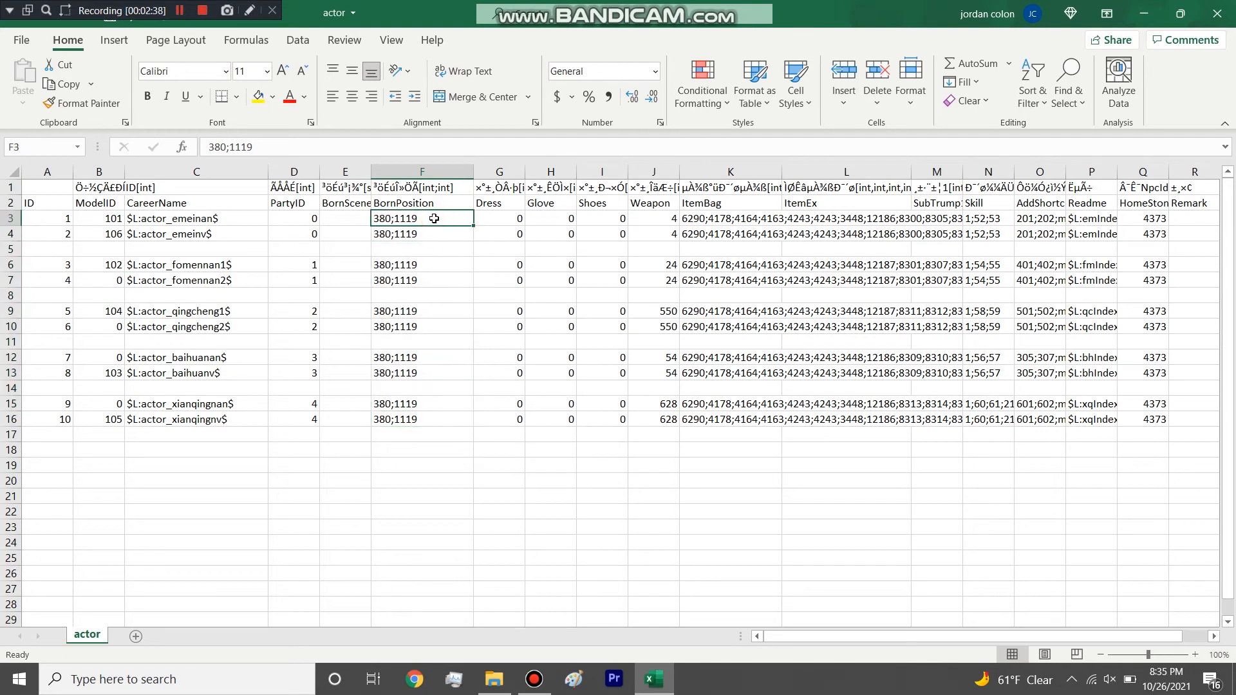
{"action": "double_click", "coordinate": [433, 220]}
Highlight the Dress, Glove and Shoes columns, followed by the Weapon column.
{"action": "left_click_drag", "start_coordinate": [500, 172], "coordinate": [603, 172]}
{"action": "left_click_drag", "start_coordinate": [823, 636], "coordinate": [874, 635]}
{"action": "left_click", "coordinate": [612, 171]}
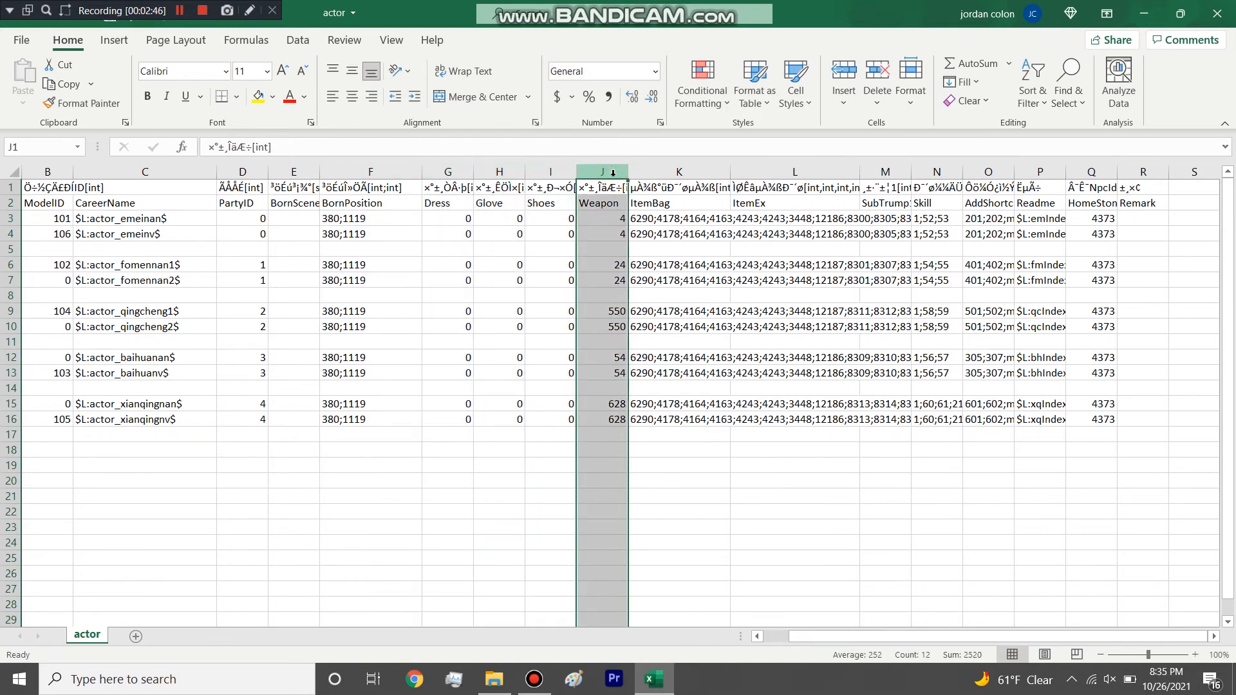
Widen the ItemBag column to show the full item lists and highlight the first career's entire list of item IDs.
{"action": "left_click_drag", "start_coordinate": [731, 172], "coordinate": [1210, 184]}
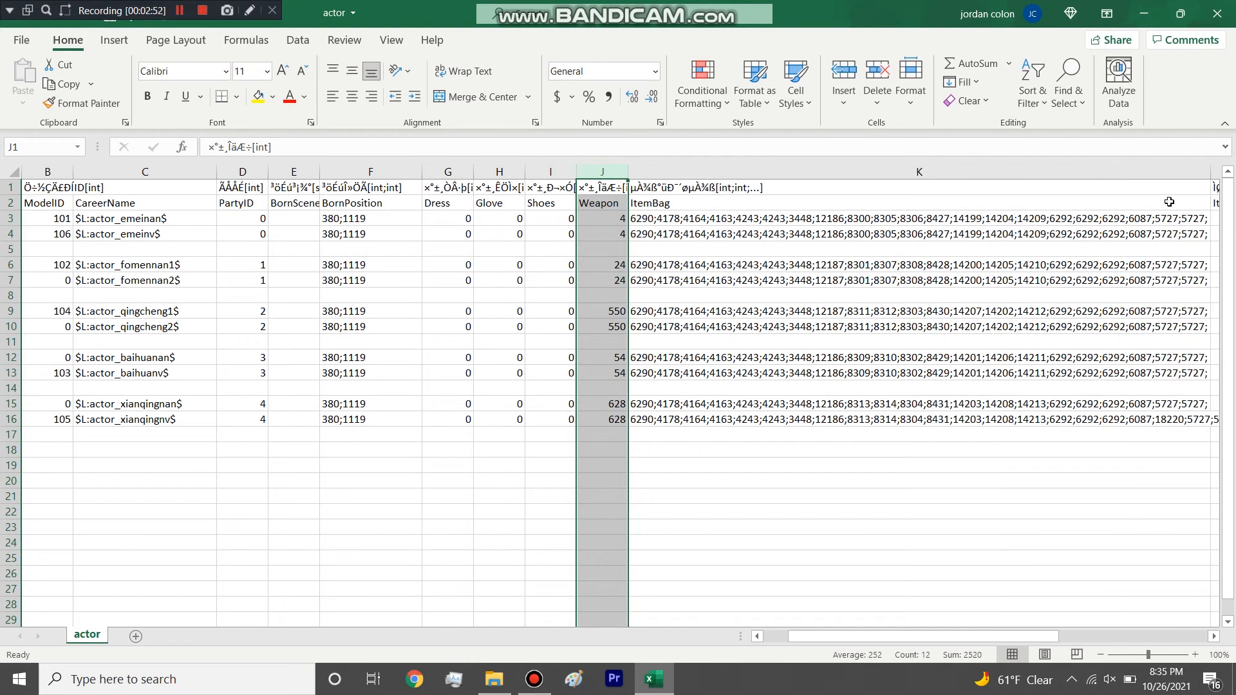
{"action": "left_click", "coordinate": [839, 218]}
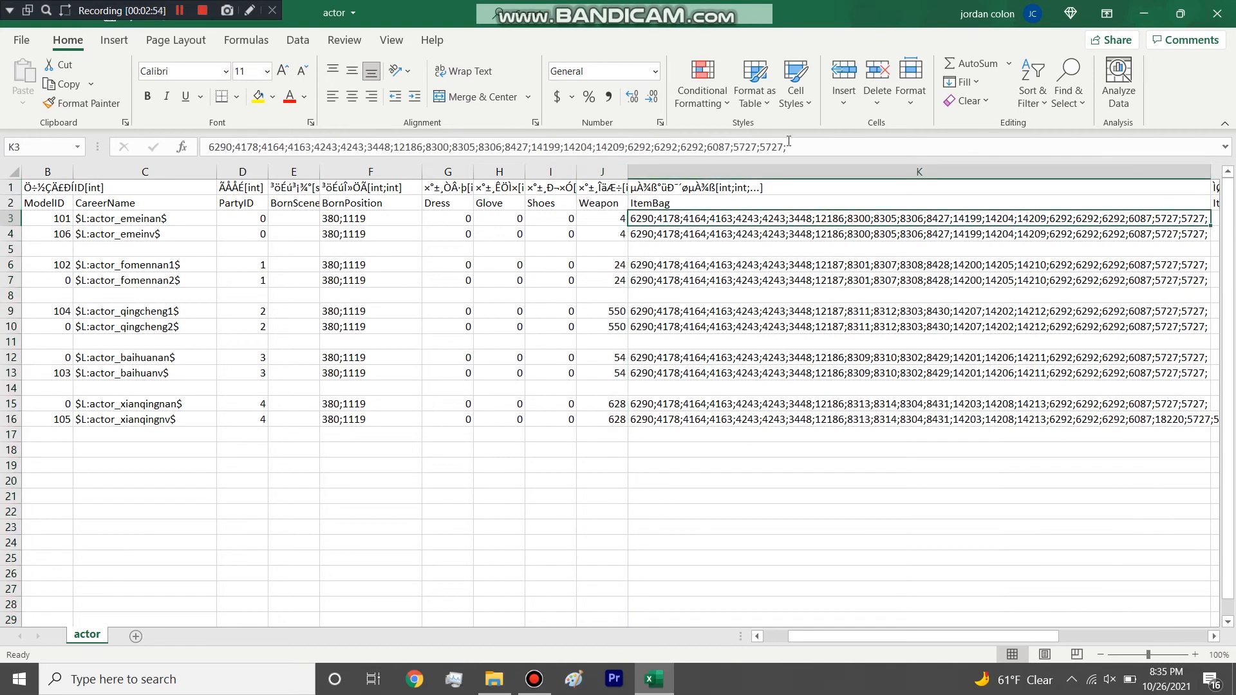
{"action": "left_click_drag", "start_coordinate": [785, 146], "coordinate": [687, 146]}
{"action": "left_click_drag", "start_coordinate": [602, 166], "coordinate": [224, 148]}
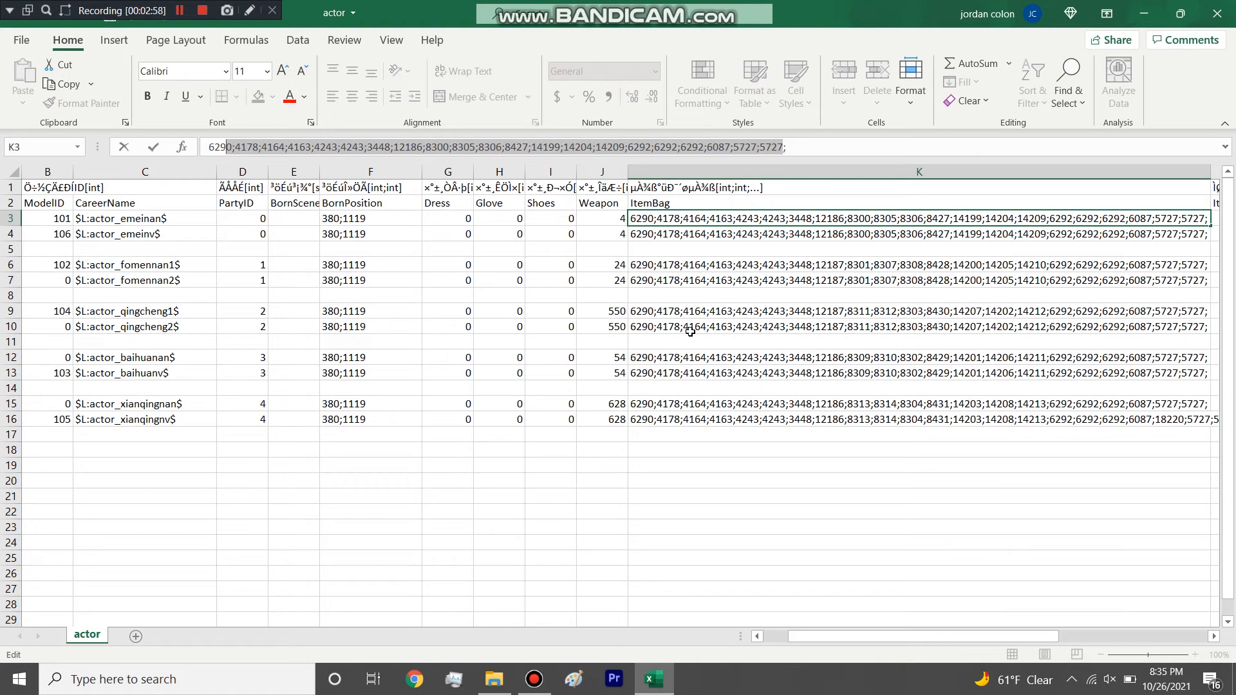
{"action": "left_click_drag", "start_coordinate": [821, 637], "coordinate": [874, 636]}
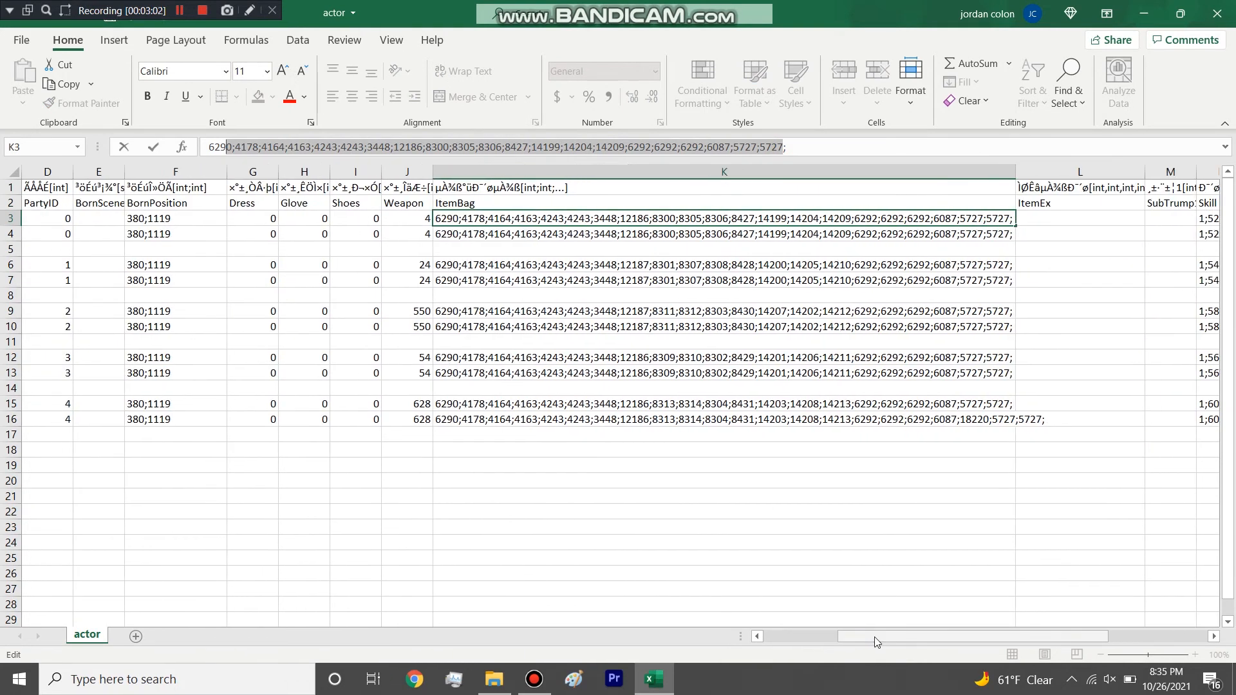
{"action": "left_click_drag", "start_coordinate": [846, 140], "coordinate": [175, 172]}
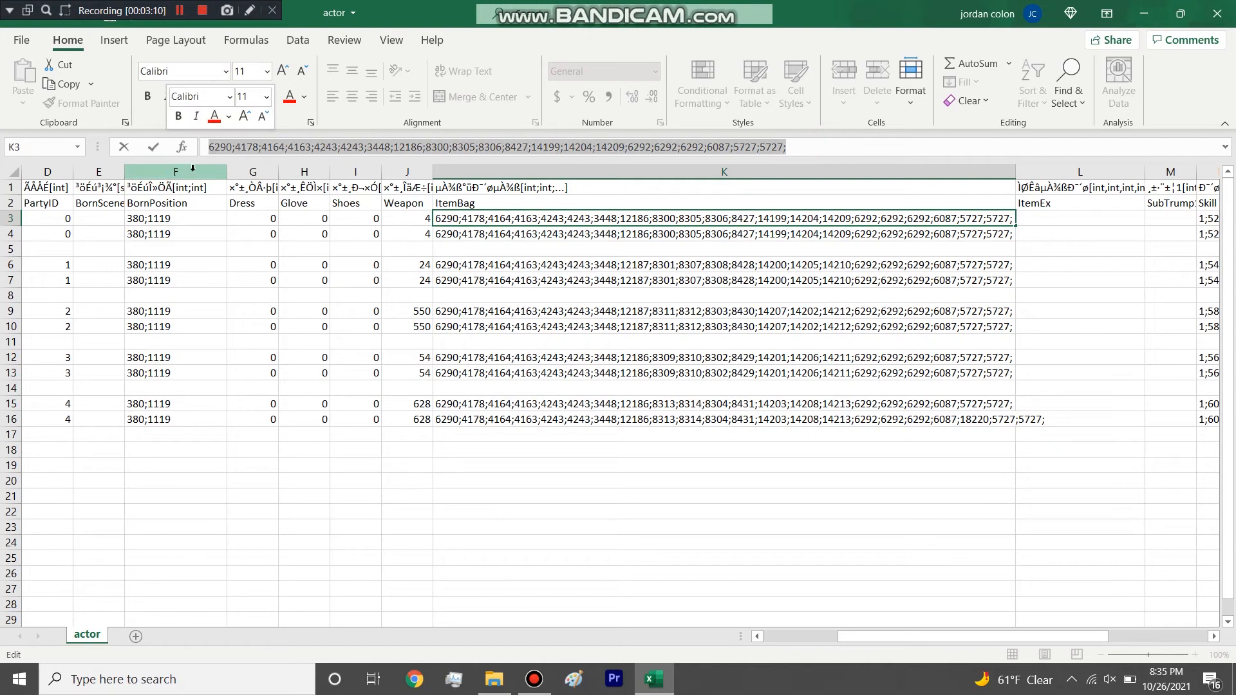
Highlight the repeated 6292 IDs in the first career's ItemBag list, leave the cell and select the ItemBag column.
{"action": "left_click", "coordinate": [353, 147]}
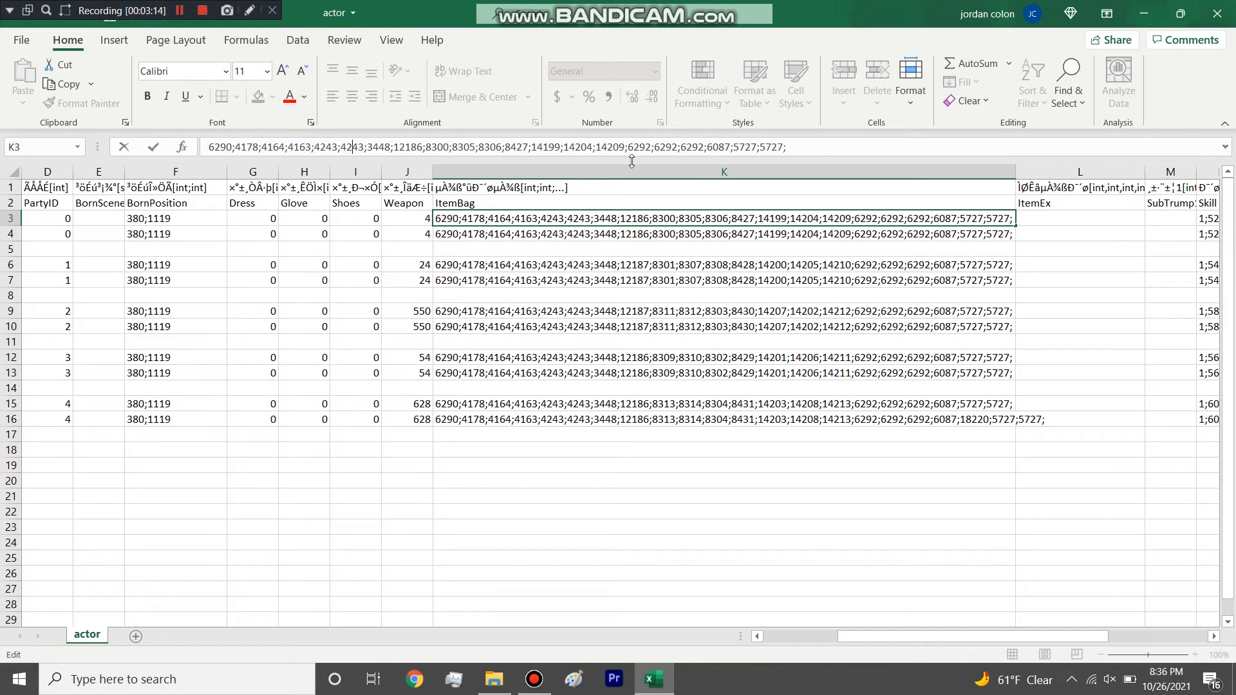
{"action": "left_click_drag", "start_coordinate": [681, 147], "coordinate": [630, 148]}
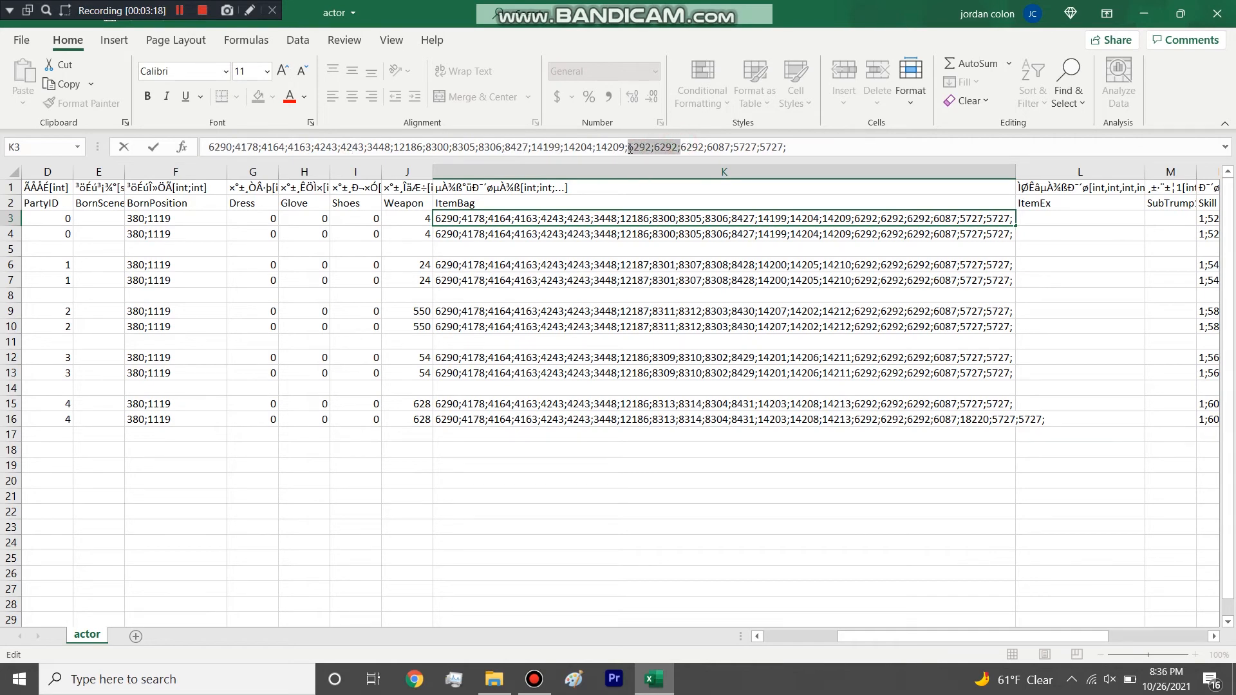
{"action": "left_click_drag", "start_coordinate": [630, 148], "coordinate": [629, 147]}
{"action": "left_click_drag", "start_coordinate": [705, 146], "coordinate": [634, 148]}
{"action": "left_click", "coordinate": [665, 245]}
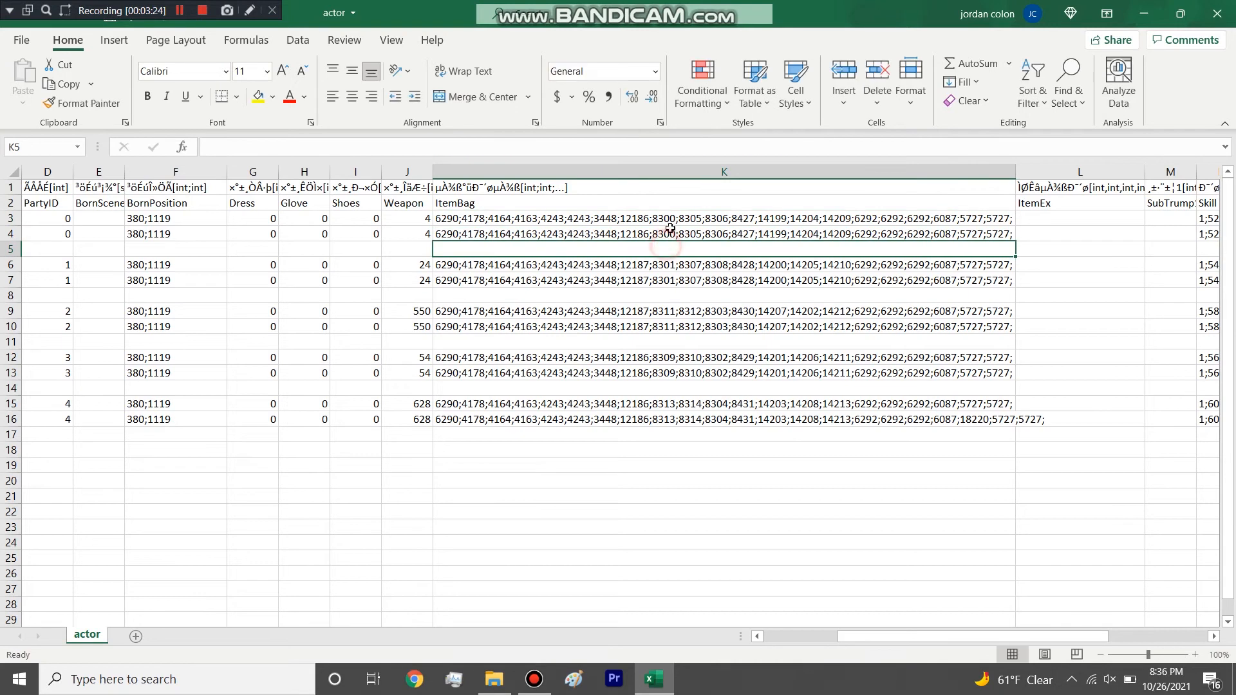
{"action": "left_click", "coordinate": [672, 172]}
Widen the Skill column and highlight it along with the skill IDs of the first career pair.
{"action": "left_click_drag", "start_coordinate": [923, 635], "coordinate": [1023, 635]}
{"action": "left_click_drag", "start_coordinate": [988, 172], "coordinate": [1098, 172]}
{"action": "left_click", "coordinate": [1027, 172]}
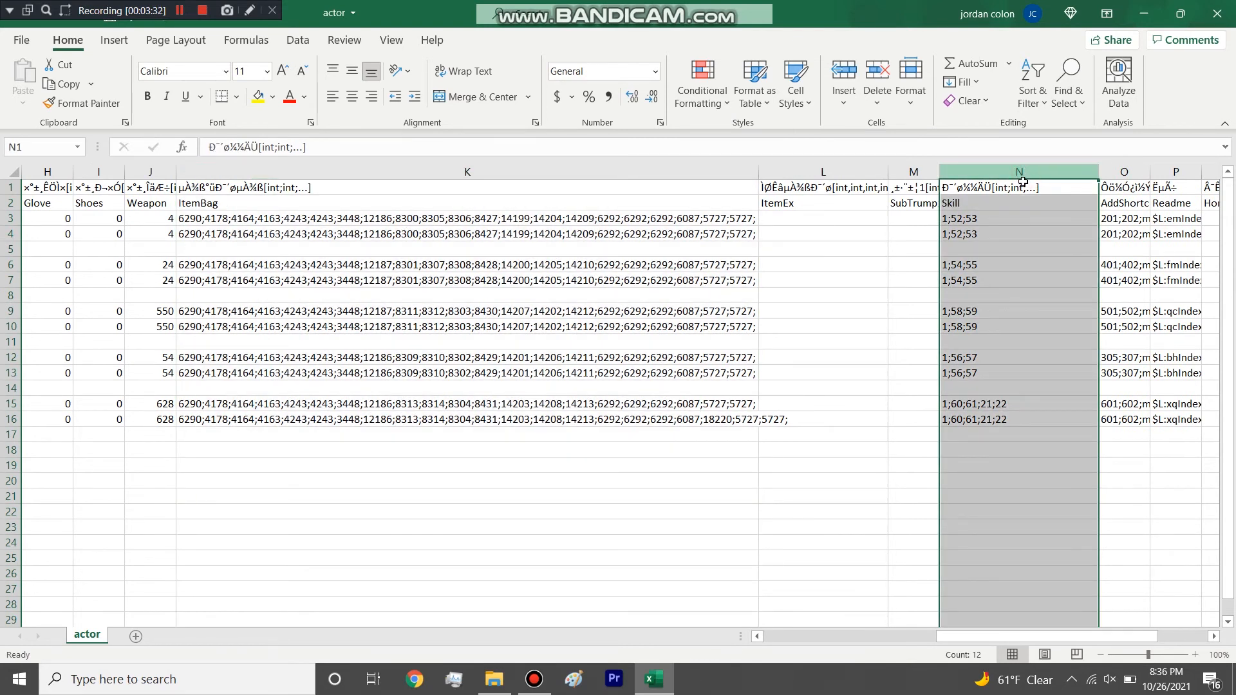
{"action": "left_click", "coordinate": [1009, 224]}
{"action": "left_click", "coordinate": [1012, 233]}
{"action": "left_click", "coordinate": [1012, 220]}
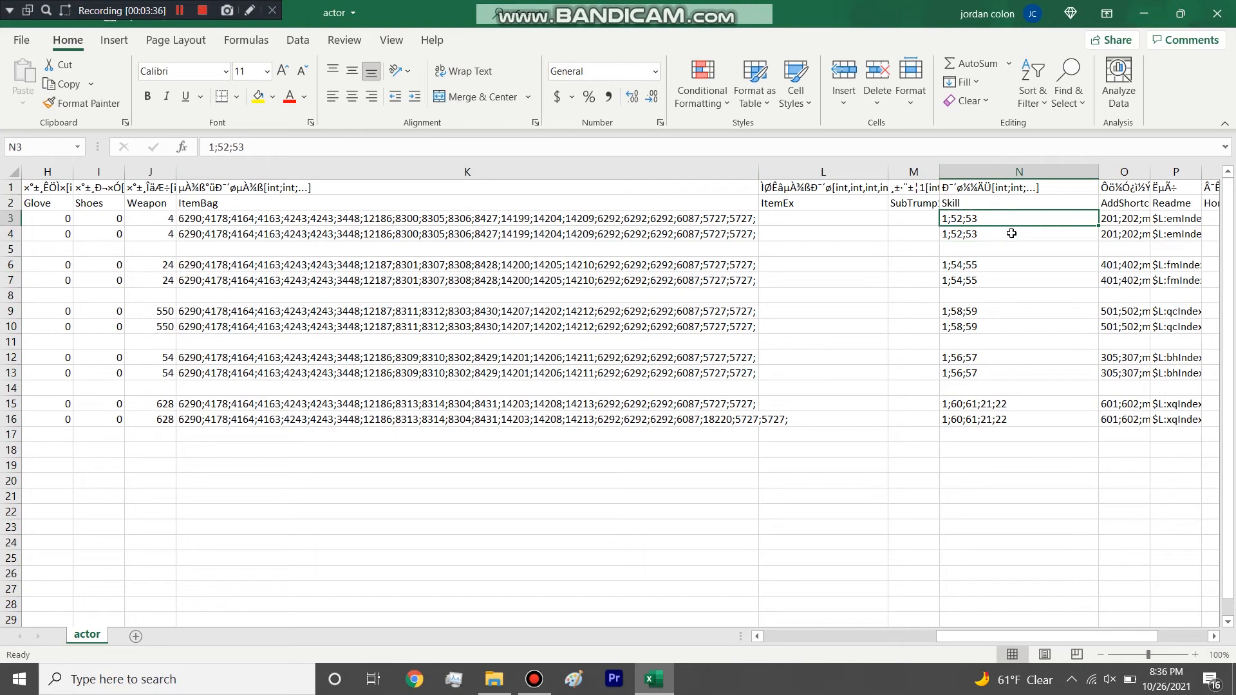
{"action": "left_click", "coordinate": [1017, 171]}
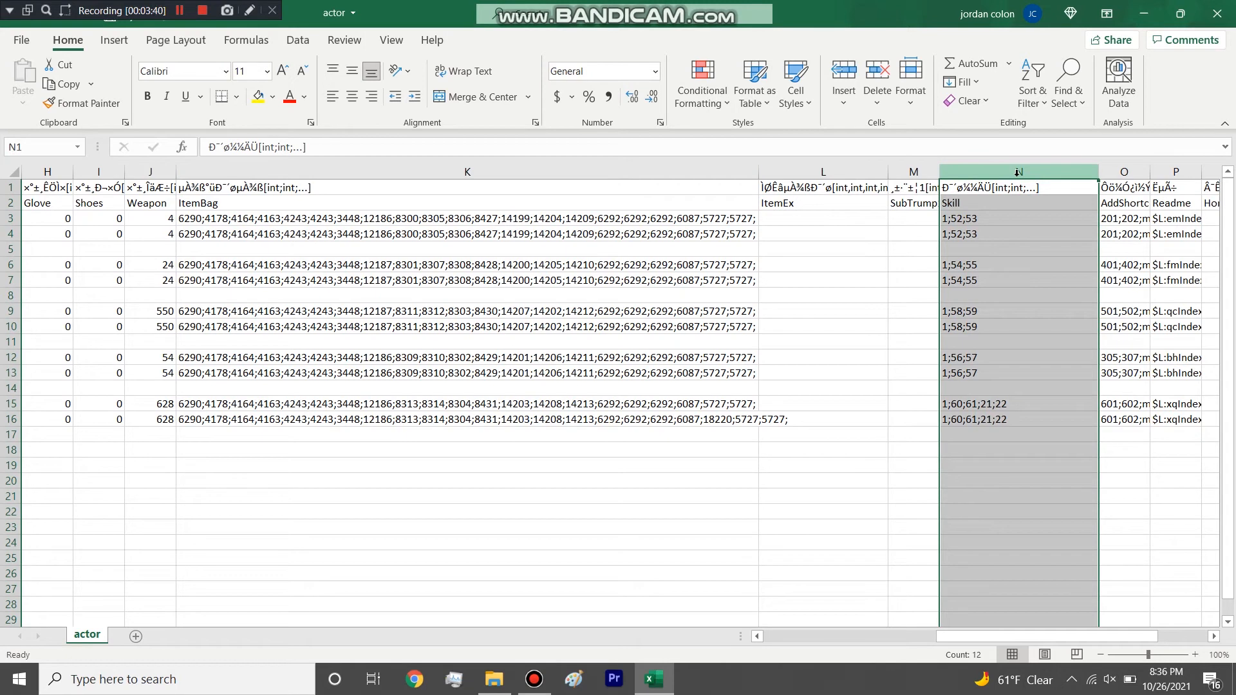
Highlight the Skill entries of the first career pair in the actor table.
{"action": "left_click", "coordinate": [148, 171]}
{"action": "left_click", "coordinate": [1053, 170]}
{"action": "left_click", "coordinate": [1003, 208]}
{"action": "left_click_drag", "start_coordinate": [999, 232], "coordinate": [999, 222]}
{"action": "left_click_drag", "start_coordinate": [1023, 637], "coordinate": [1073, 637]}
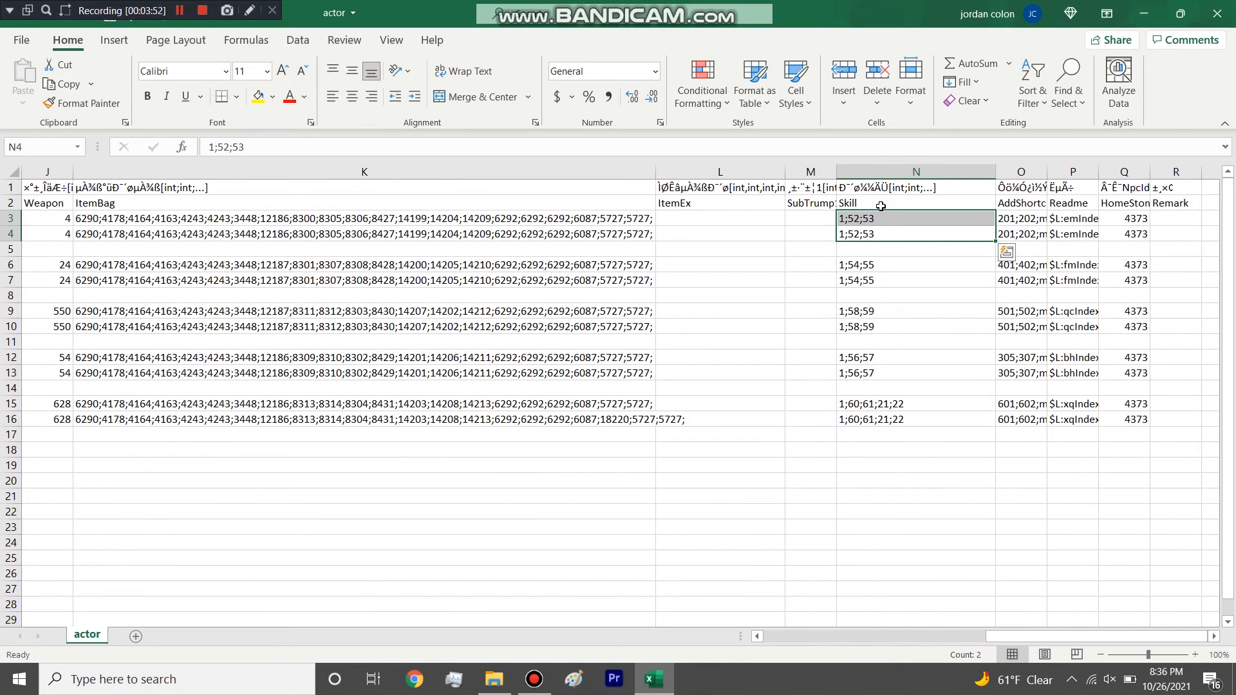
Highlight the individual IDs 1, 52 and 53 within the first career's Skill cell and leave the cell unchanged.
{"action": "left_click", "coordinate": [841, 219]}
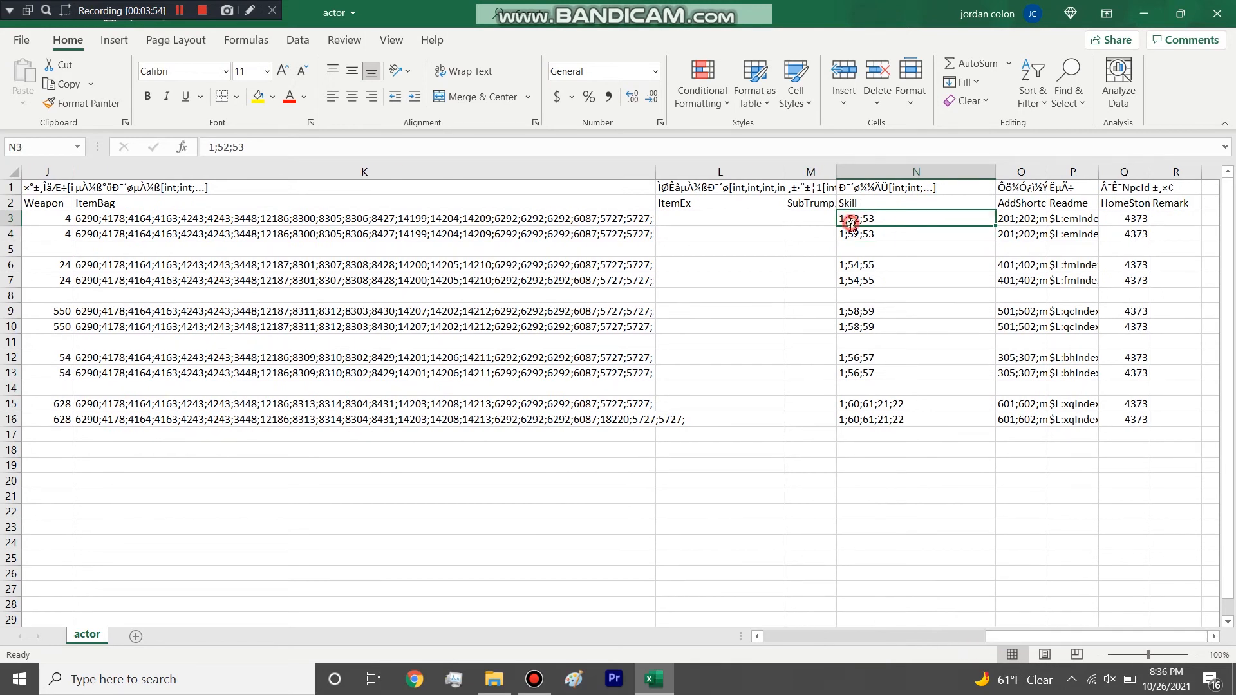
{"action": "double_click", "coordinate": [839, 219]}
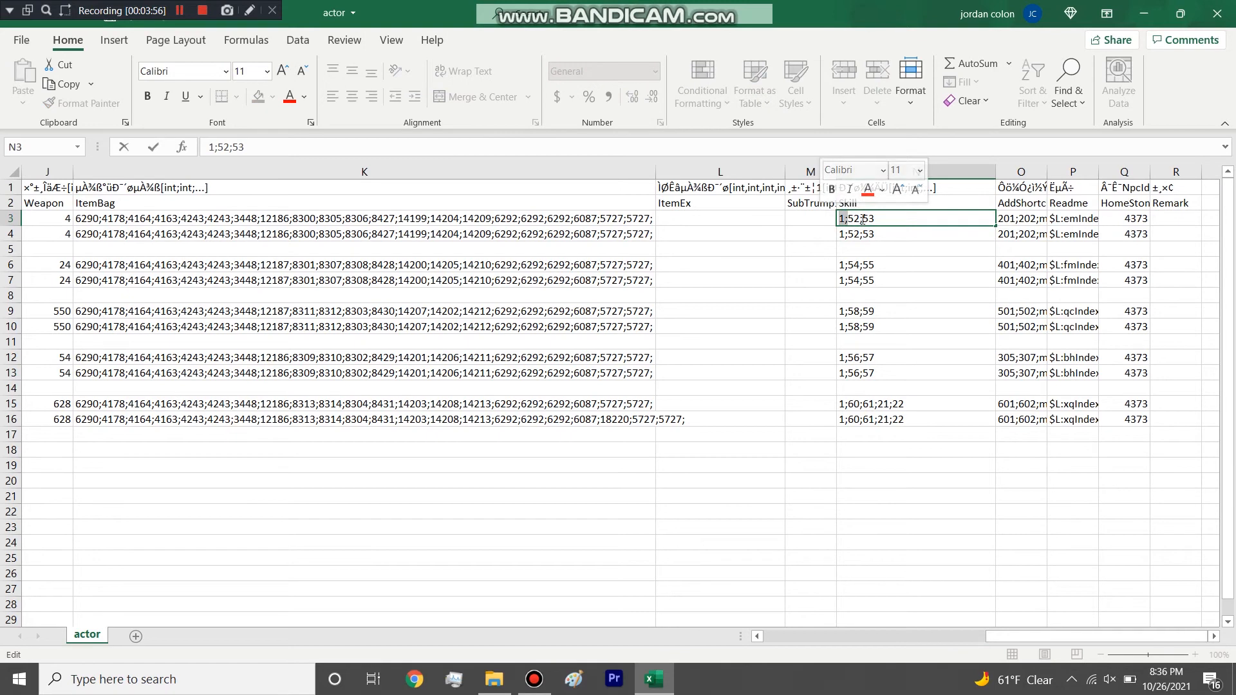
{"action": "double_click", "coordinate": [853, 218]}
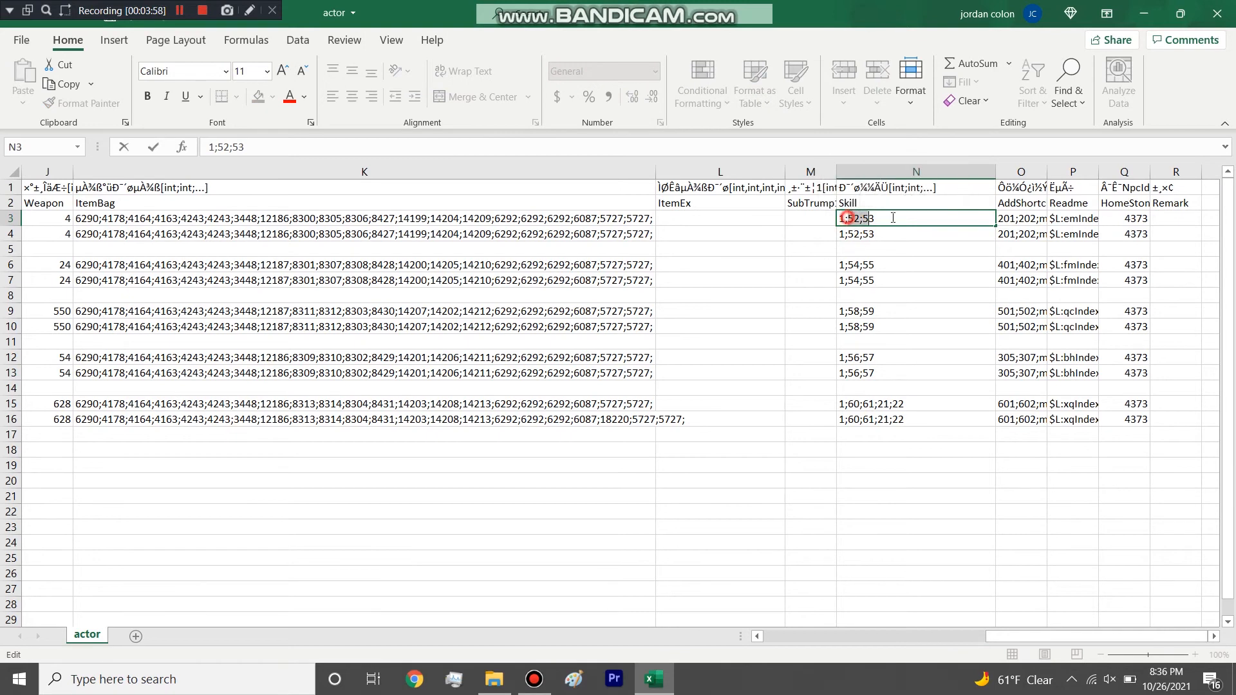
{"action": "left_click", "coordinate": [855, 232]}
{"action": "left_click", "coordinate": [861, 220]}
{"action": "double_click", "coordinate": [876, 219]}
{"action": "left_click", "coordinate": [854, 236]}
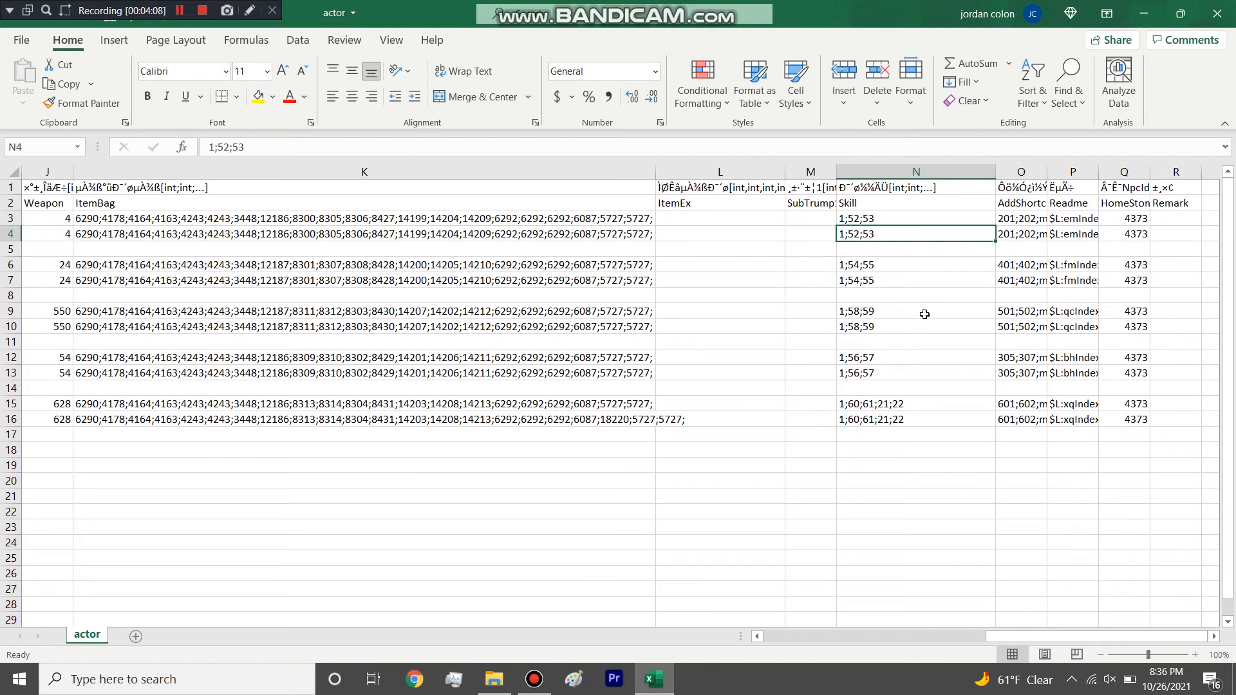
Widen the AddShortcut column and highlight 201;202 and the misc and item entries in the first career's shortcut list.
{"action": "left_click_drag", "start_coordinate": [1052, 171], "coordinate": [1174, 171]}
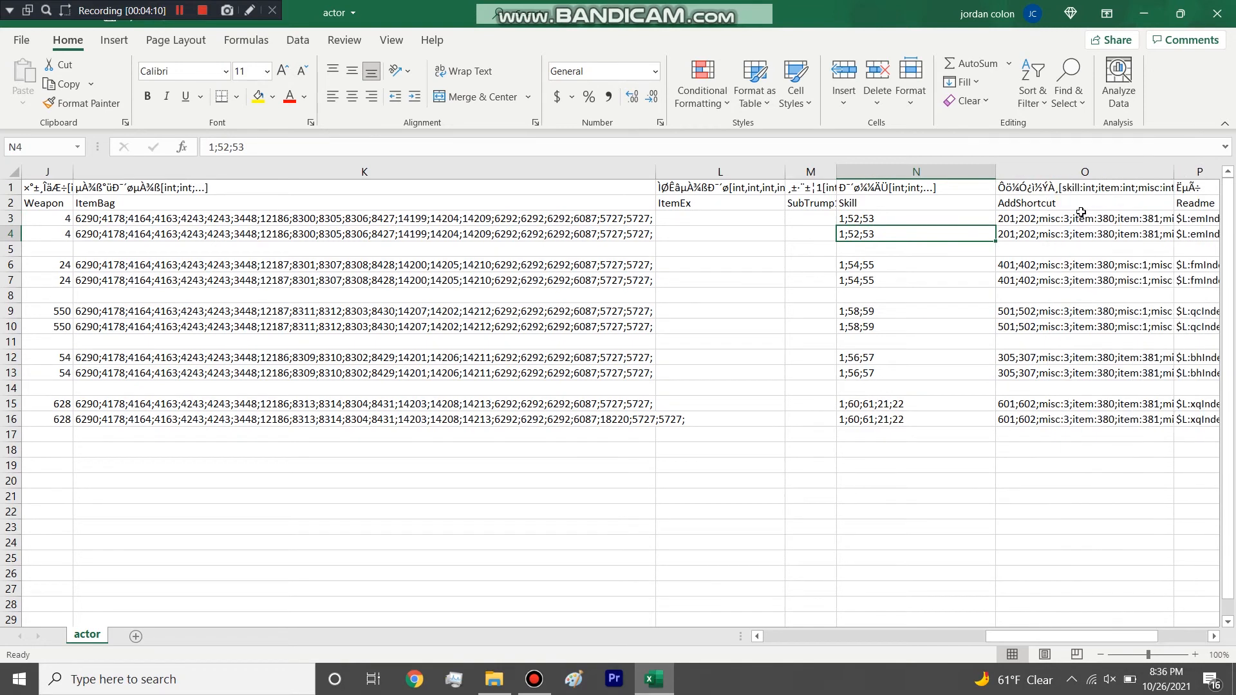
{"action": "left_click", "coordinate": [1073, 217]}
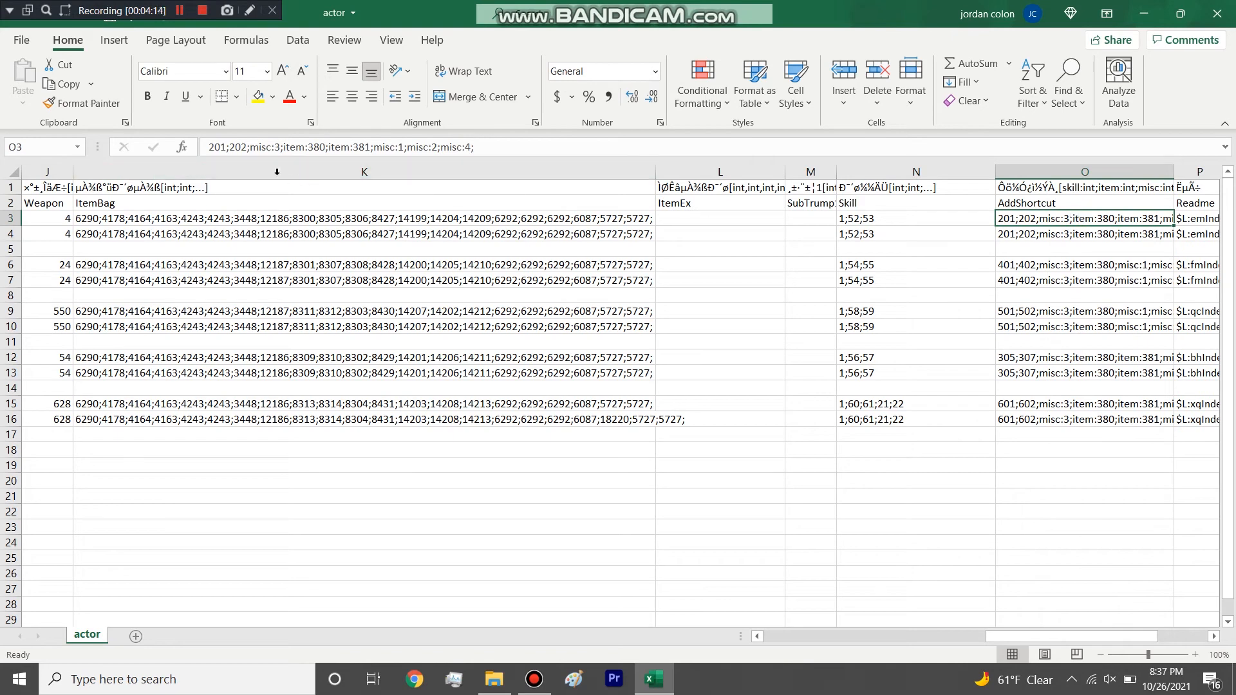
{"action": "double_click", "coordinate": [248, 149]}
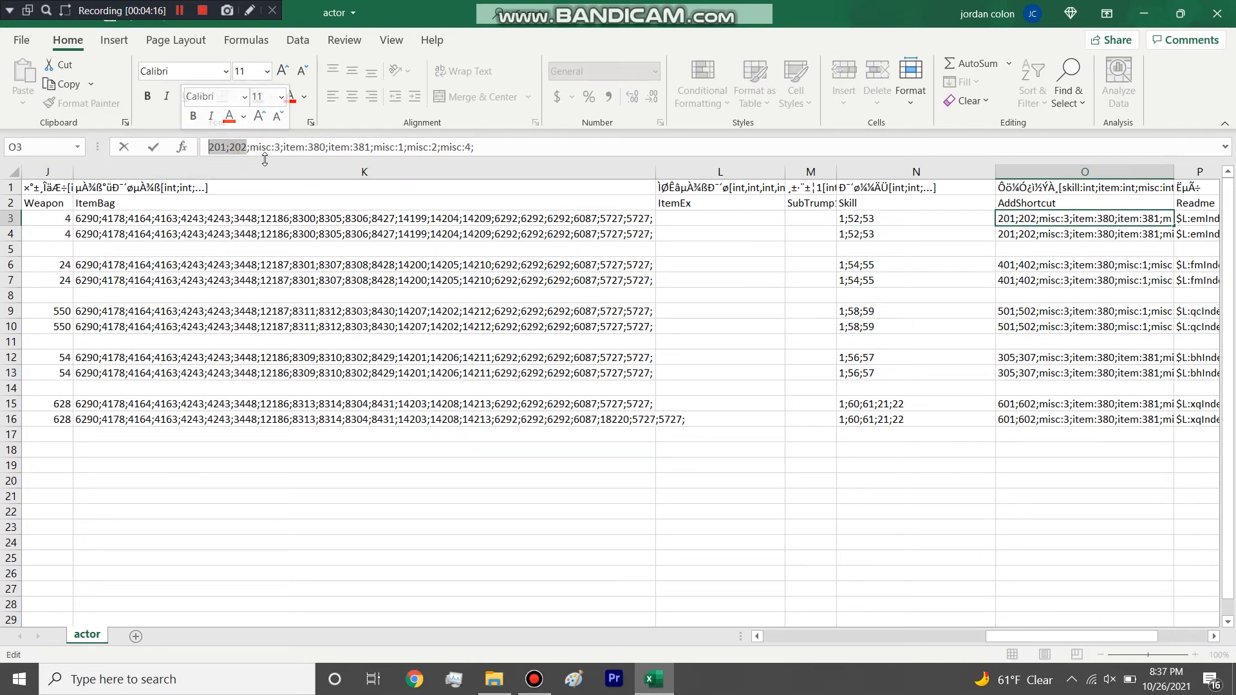
{"action": "left_click_drag", "start_coordinate": [273, 147], "coordinate": [476, 147]}
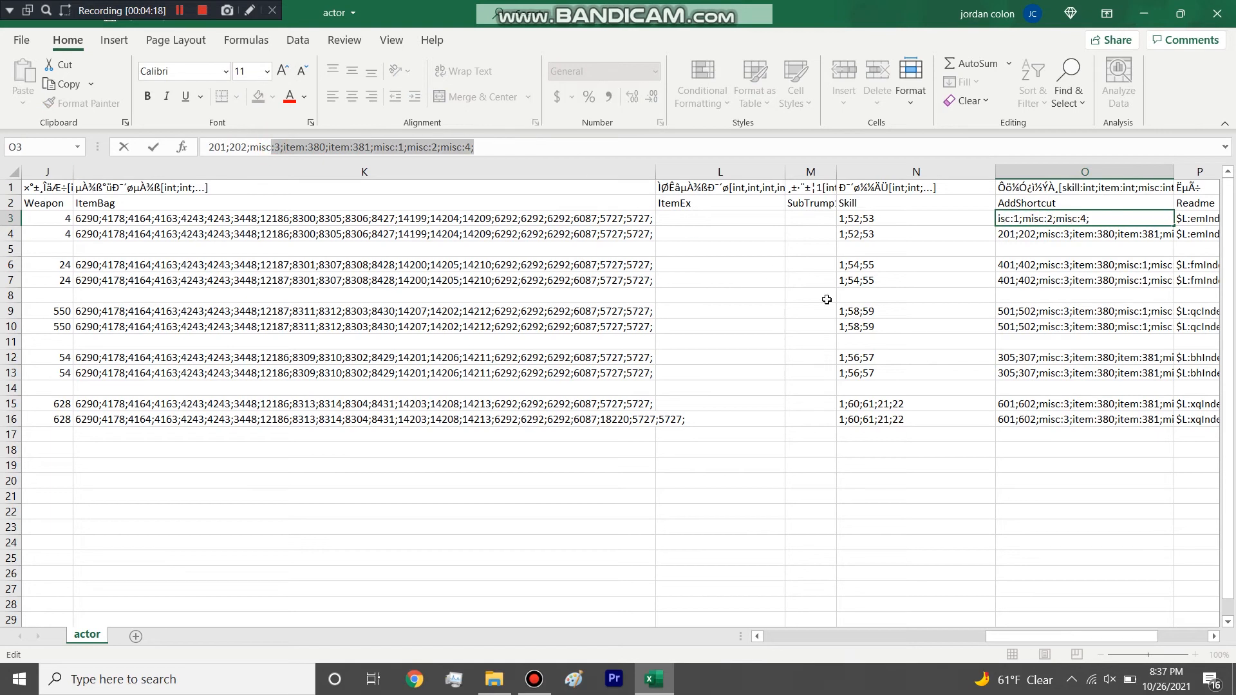
Select and widen the Readme column to show the full index names, and select the first career's entry.
{"action": "left_click_drag", "start_coordinate": [1038, 634], "coordinate": [1107, 647]}
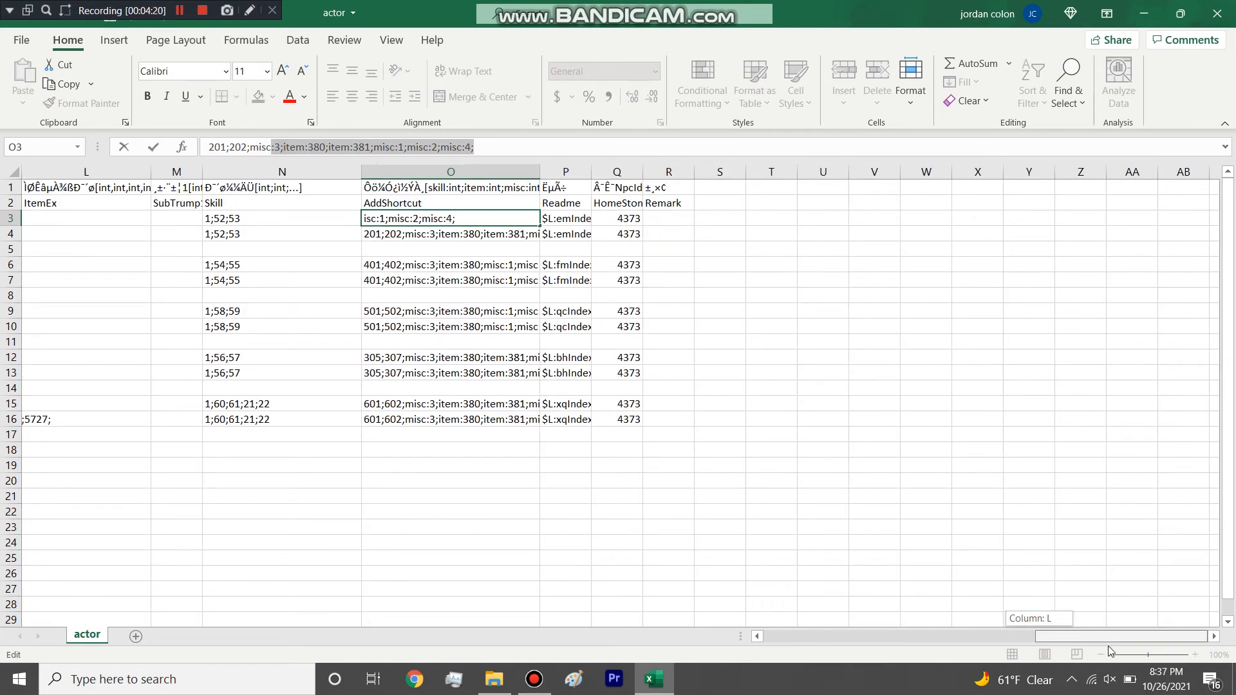
{"action": "left_click", "coordinate": [576, 172]}
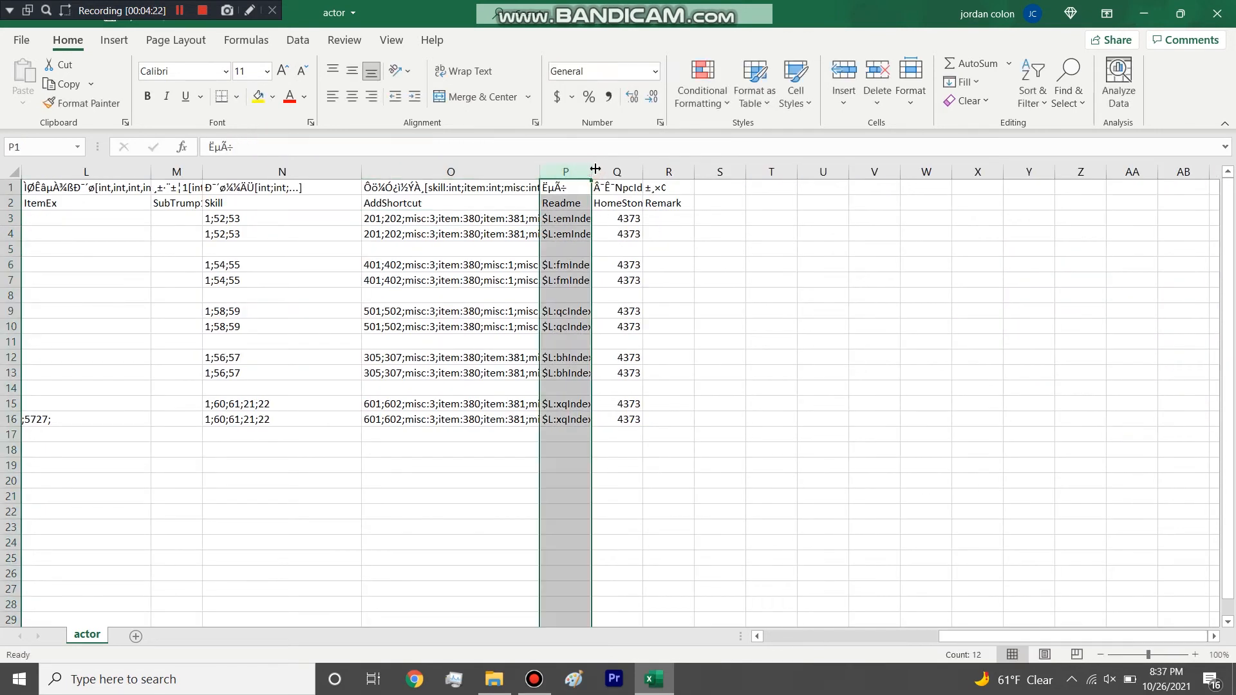
{"action": "left_click_drag", "start_coordinate": [591, 172], "coordinate": [737, 162]}
{"action": "left_click", "coordinate": [654, 218]}
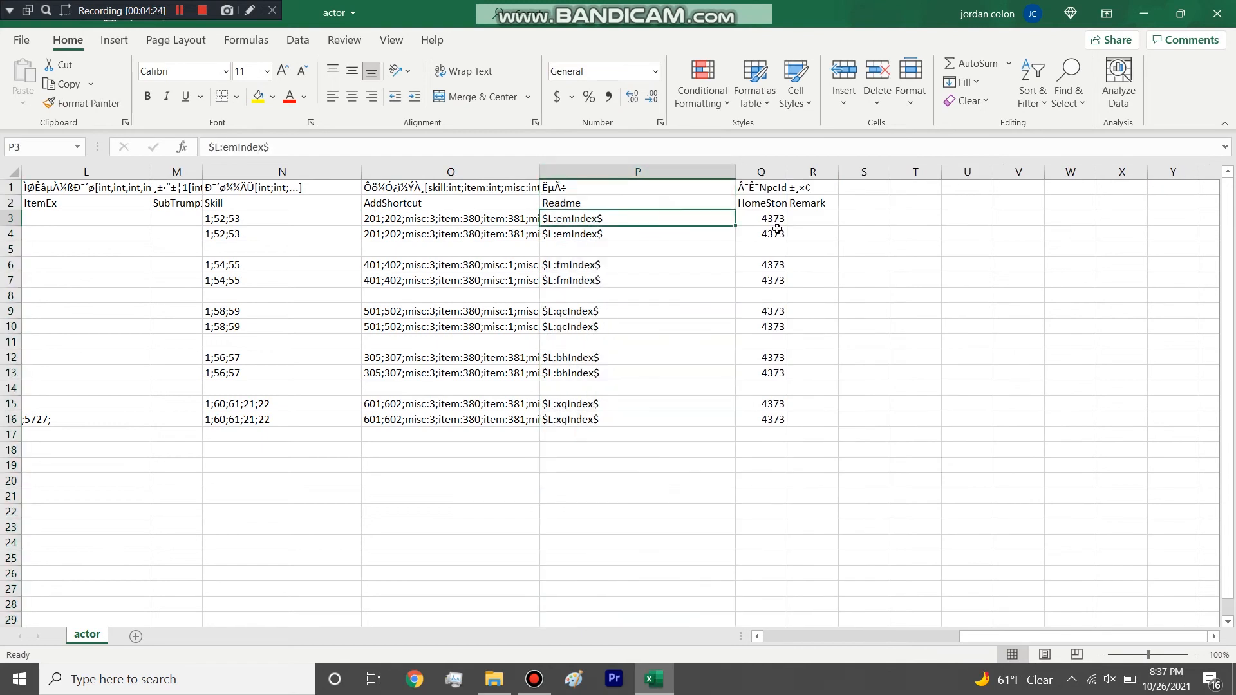
Widen the HomeStoneNpcId column to show its full heading and highlight the whole column.
{"action": "left_click", "coordinate": [772, 218]}
{"action": "left_click", "coordinate": [777, 205]}
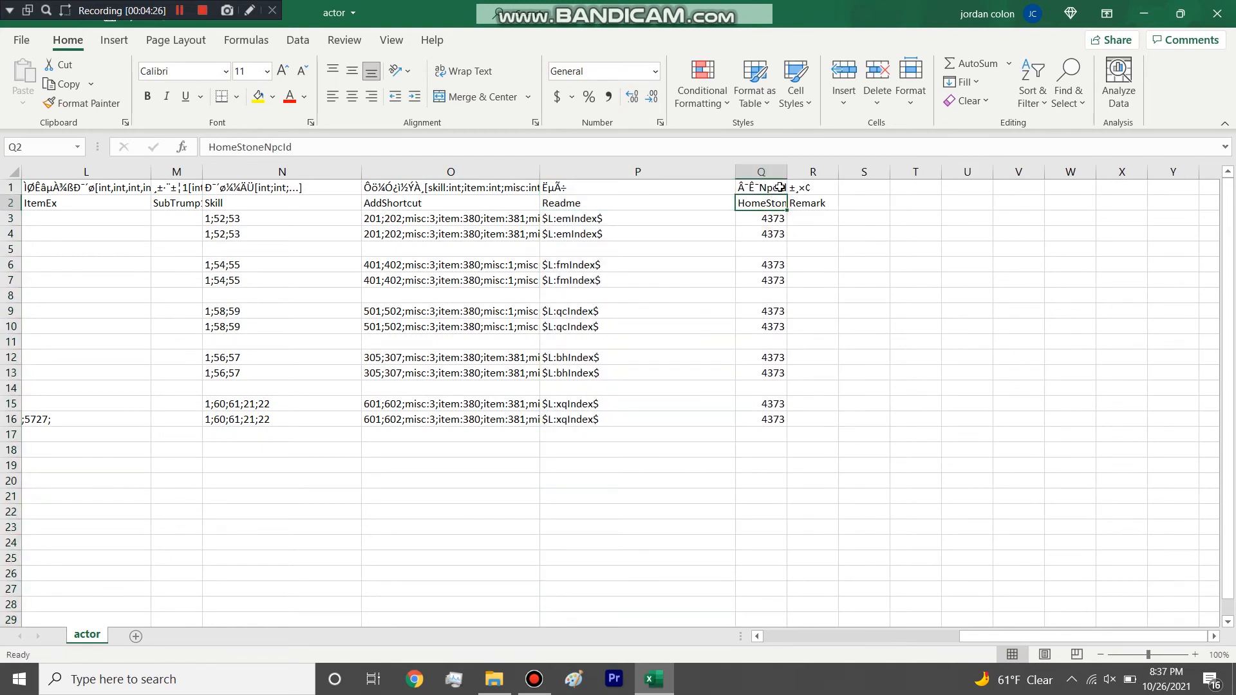
{"action": "left_click_drag", "start_coordinate": [787, 173], "coordinate": [869, 173]}
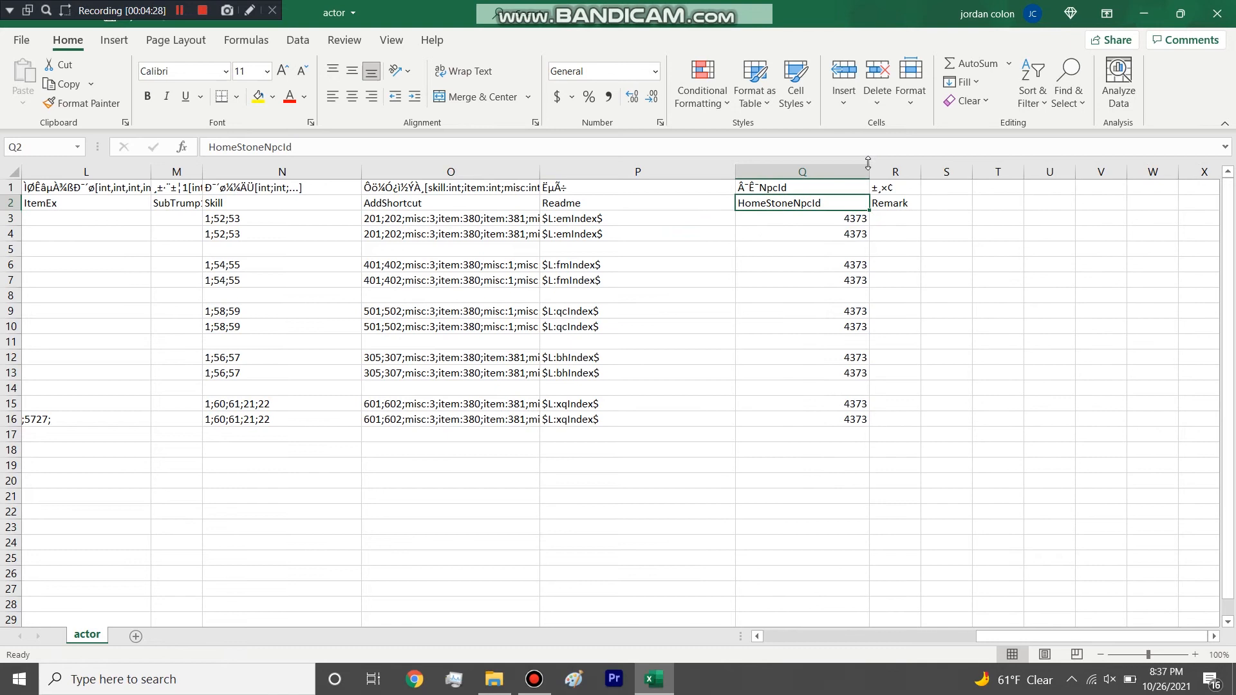
{"action": "left_click", "coordinate": [817, 172]}
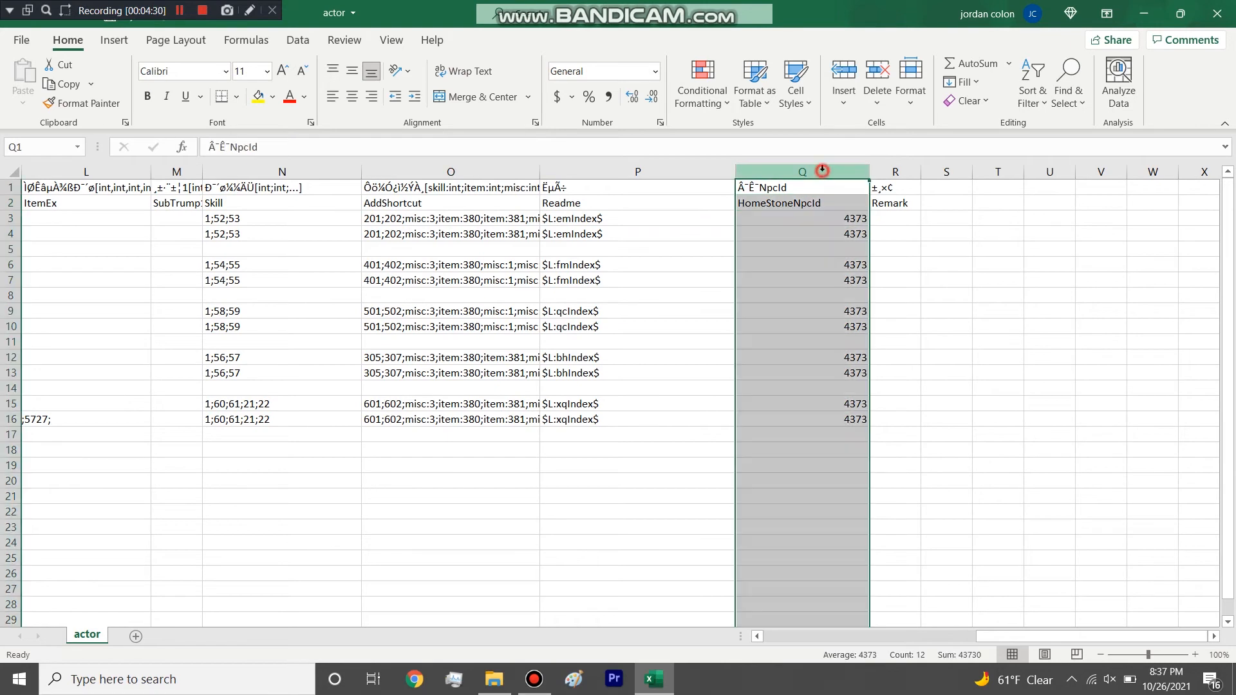
Close the actor table without saving the changes and open the compose table from the folder.
{"action": "key", "text": "ctrl+w"}
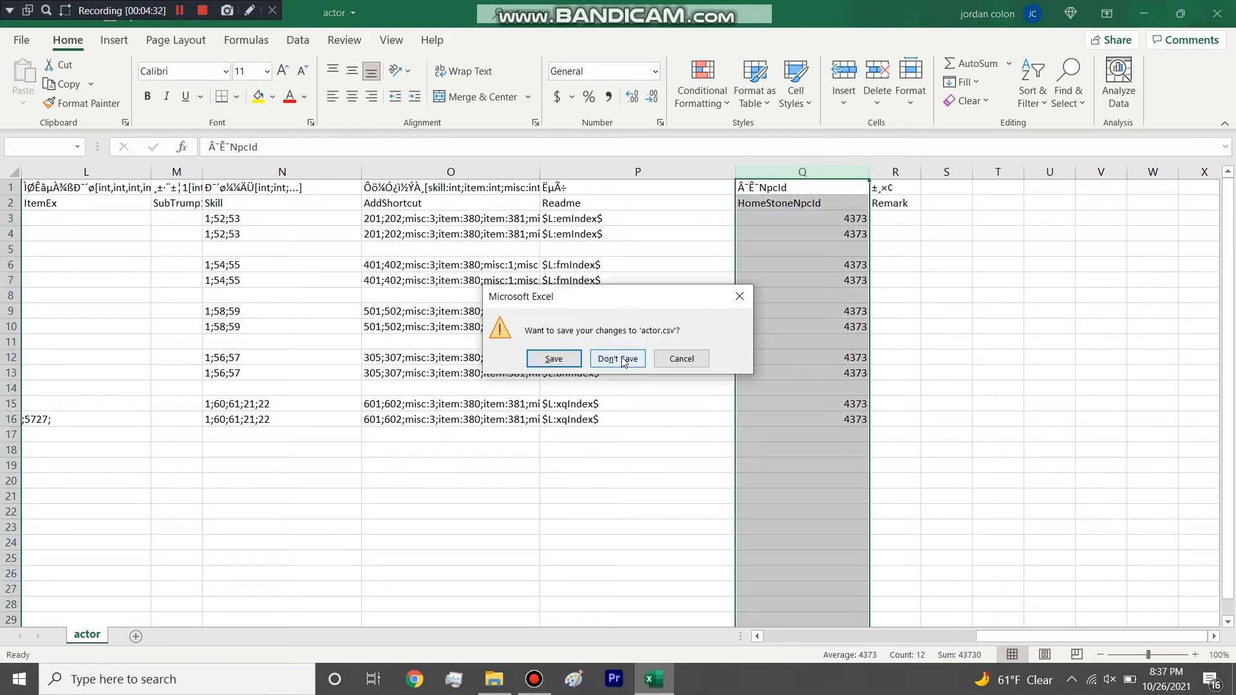
{"action": "left_click", "coordinate": [619, 356]}
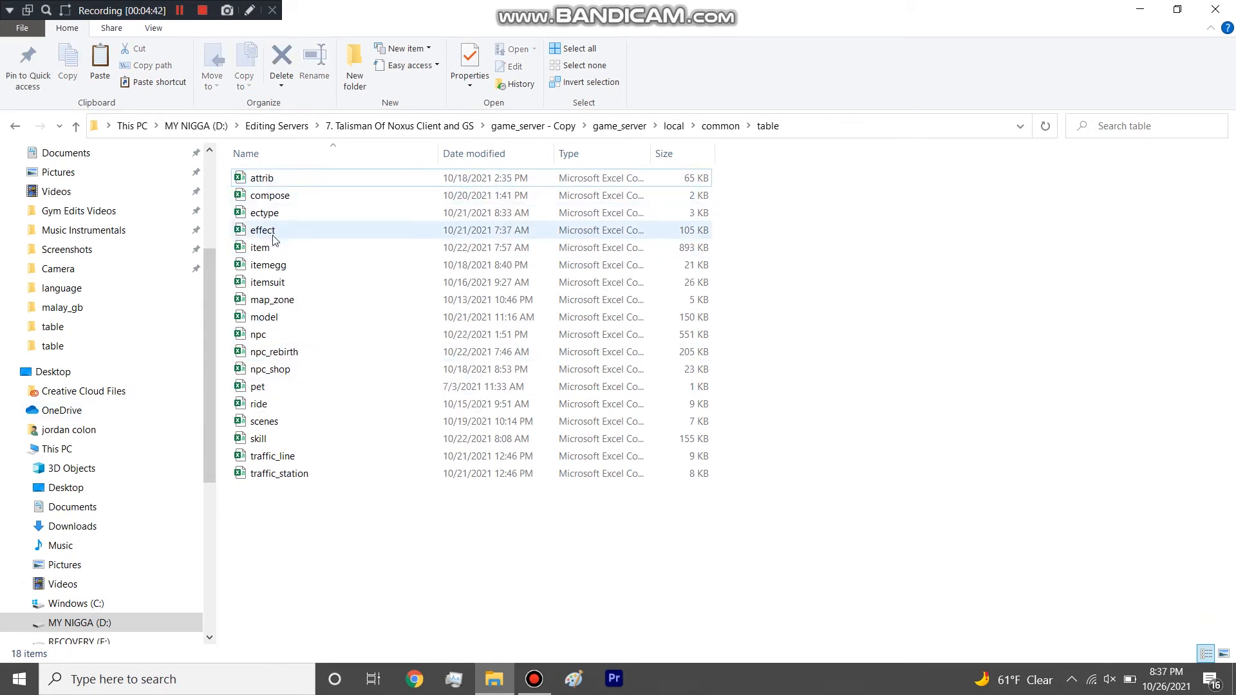
{"action": "double_click", "coordinate": [282, 201]}
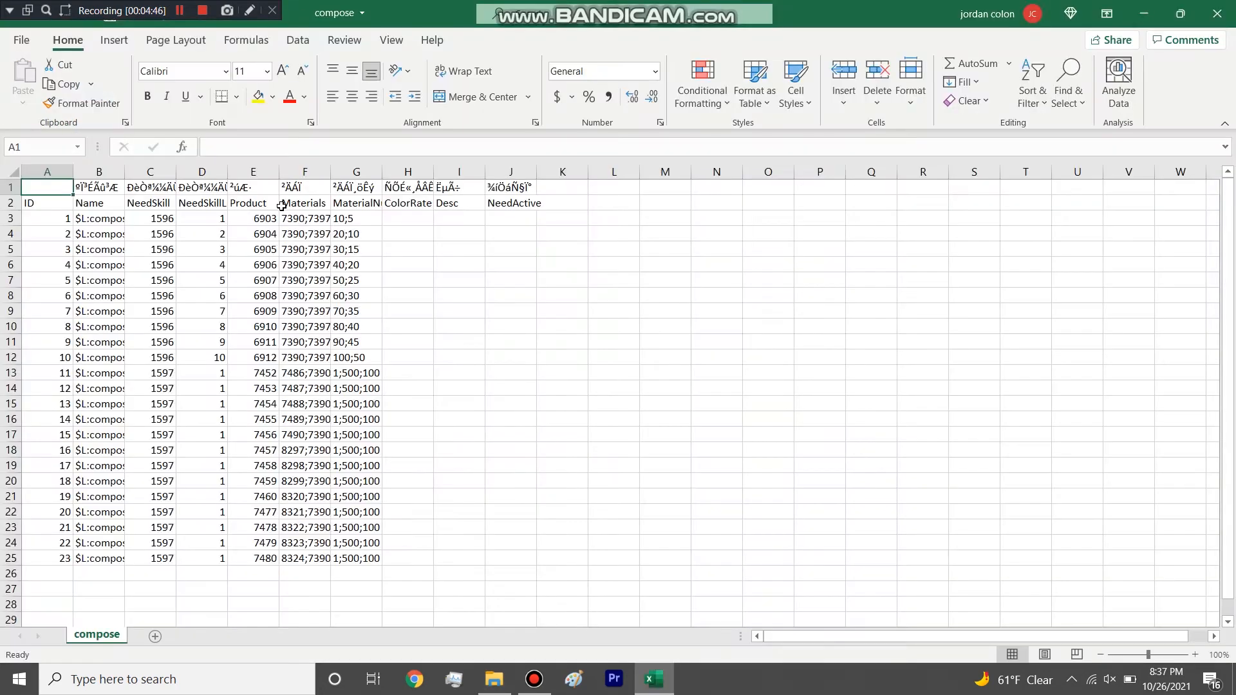
Widen the Materials, NeedSkillLev and NeedSkill columns of the compose table to show their full contents.
{"action": "double_click", "coordinate": [330, 172]}
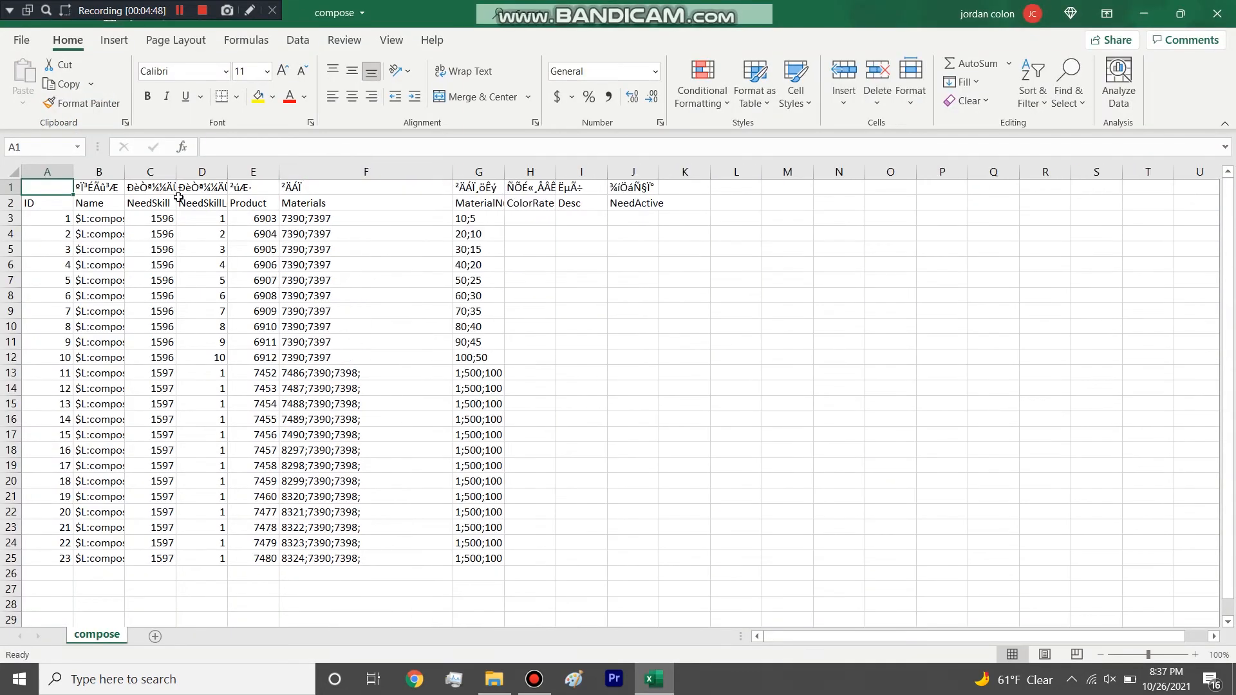
{"action": "left_click_drag", "start_coordinate": [233, 169], "coordinate": [296, 170]}
{"action": "left_click_drag", "start_coordinate": [176, 169], "coordinate": [236, 169]}
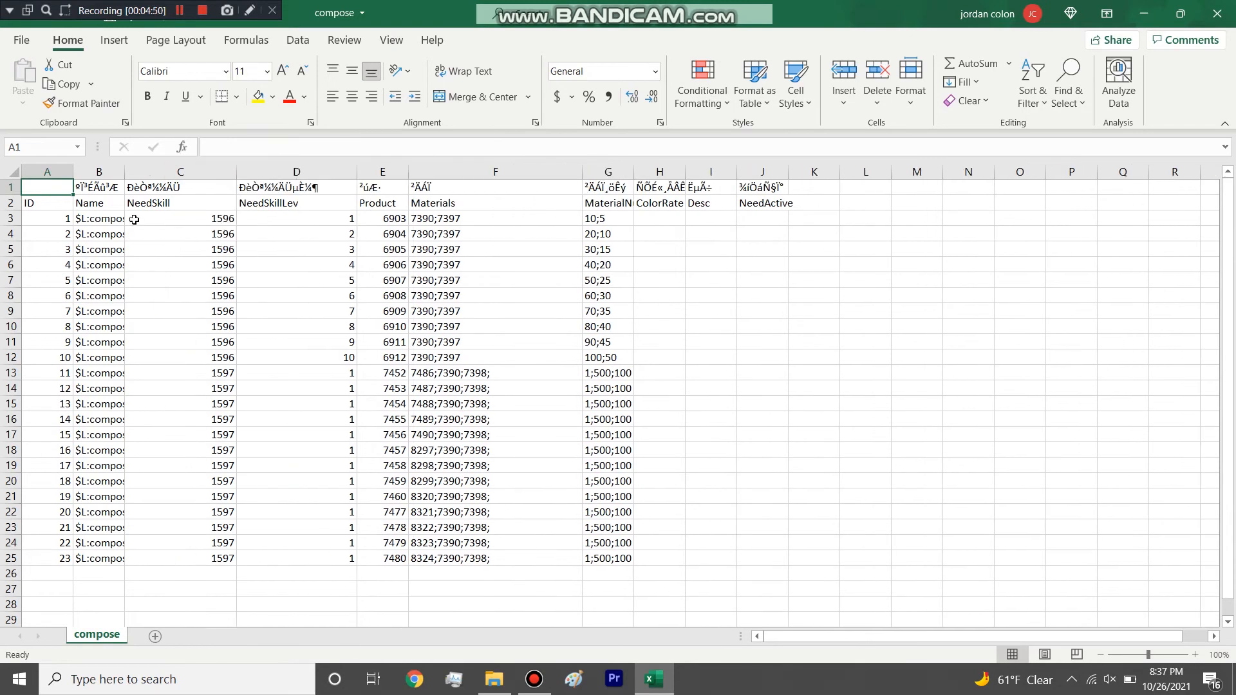
Highlight the rows of compose IDs 1 to 10, restoring the height of the heading row.
{"action": "left_click_drag", "start_coordinate": [10, 211], "coordinate": [16, 233]}
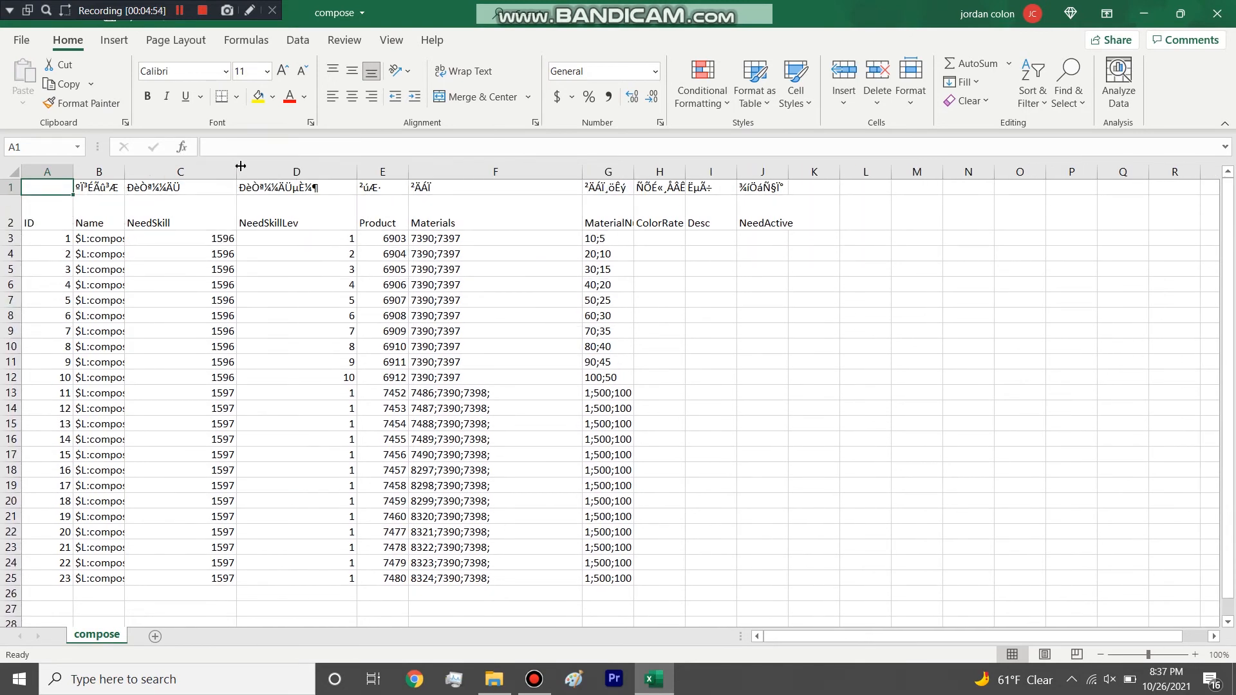
{"action": "left_click_drag", "start_coordinate": [14, 214], "coordinate": [25, 365]}
{"action": "left_click", "coordinate": [3, 219]}
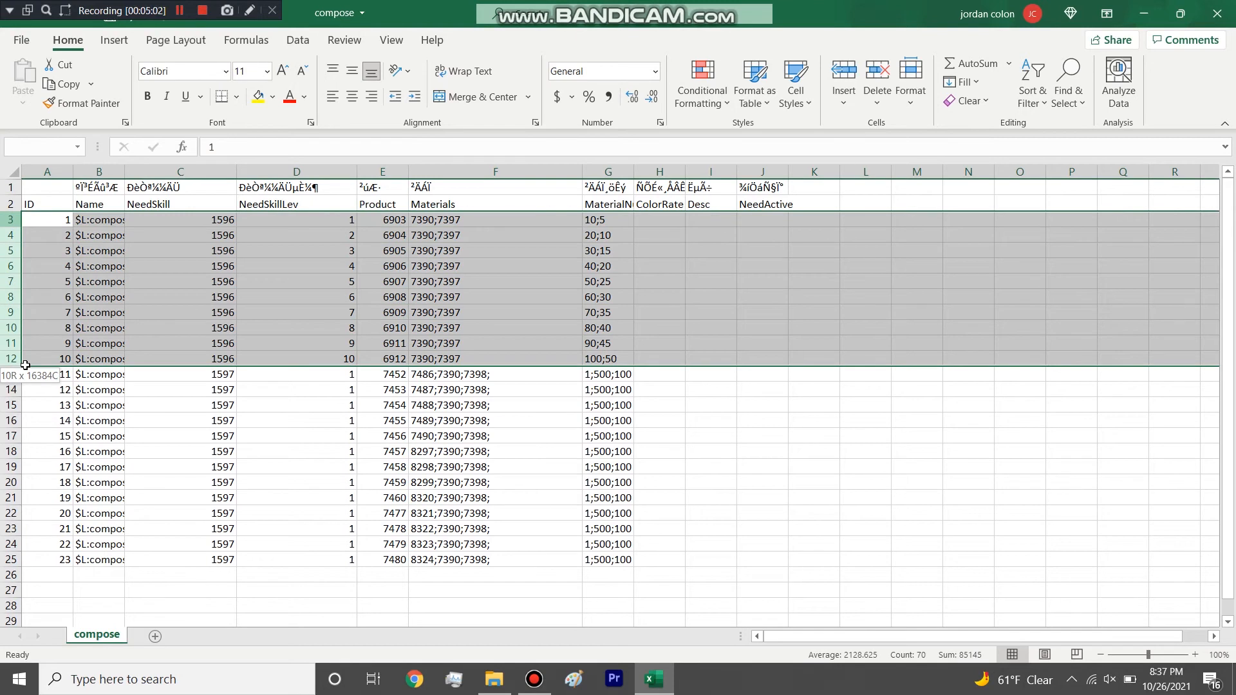
{"action": "left_click_drag", "start_coordinate": [25, 365], "coordinate": [25, 365]}
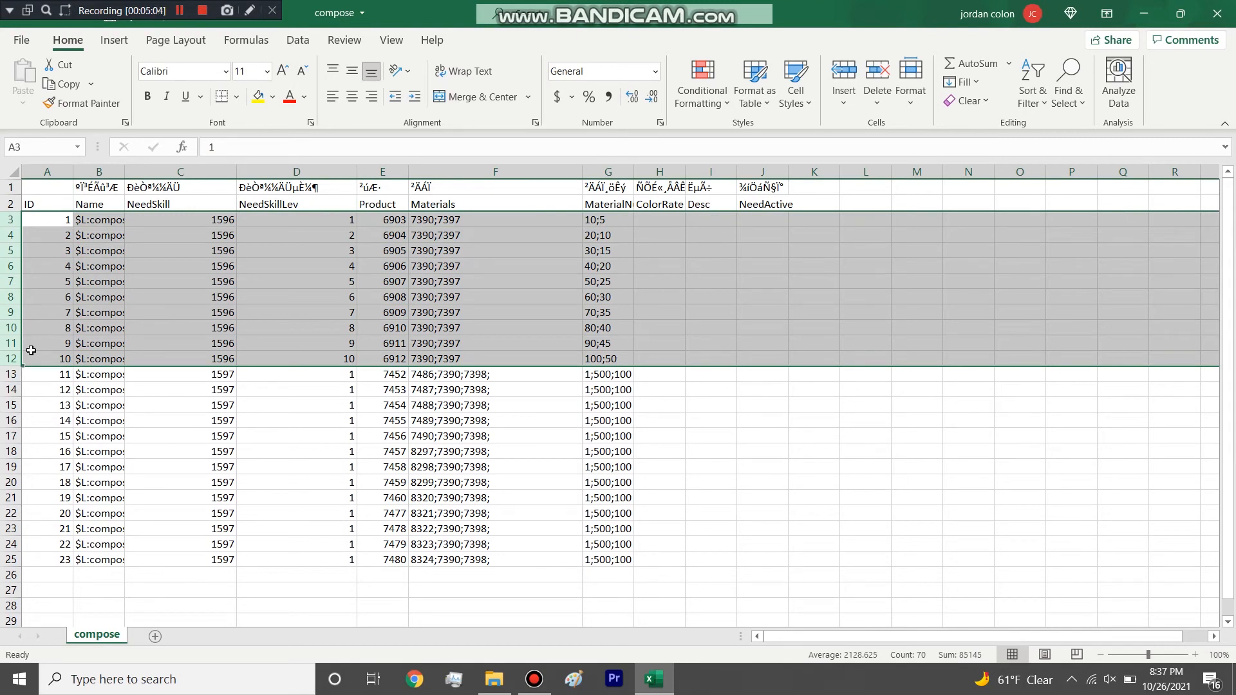
Widen the Name column to fit its contents and highlight the column and all its compose name entries.
{"action": "left_click", "coordinate": [168, 248]}
{"action": "double_click", "coordinate": [122, 171]}
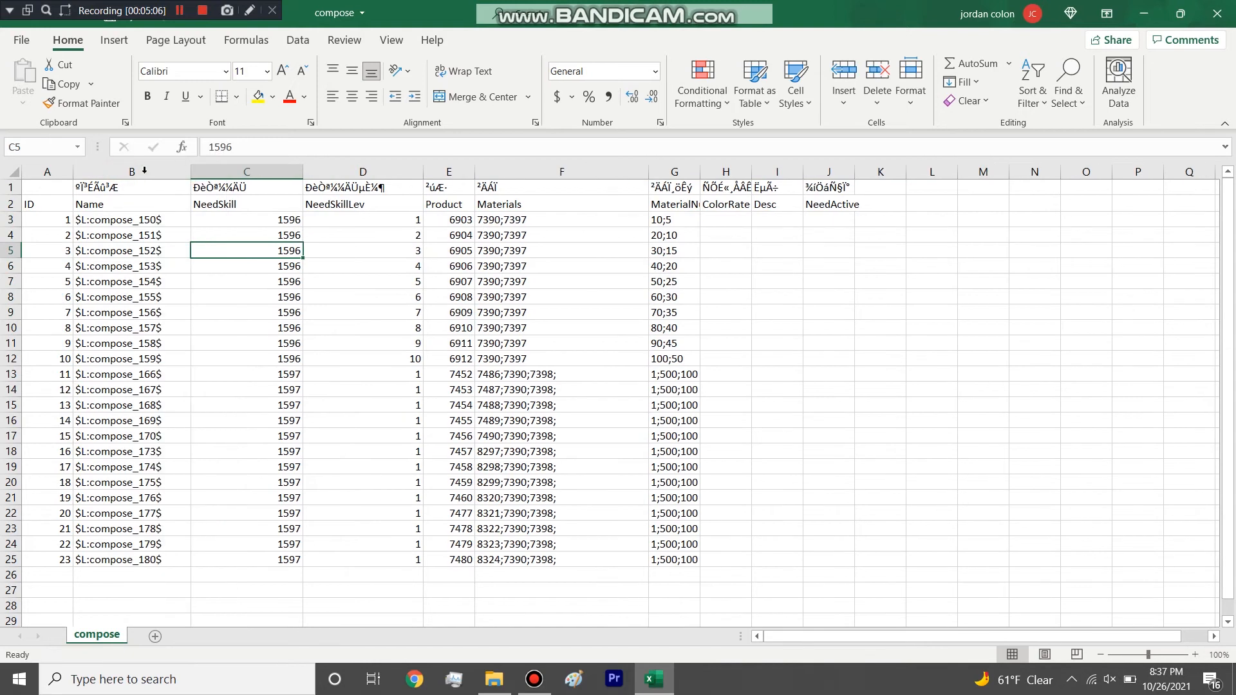
{"action": "left_click", "coordinate": [143, 172]}
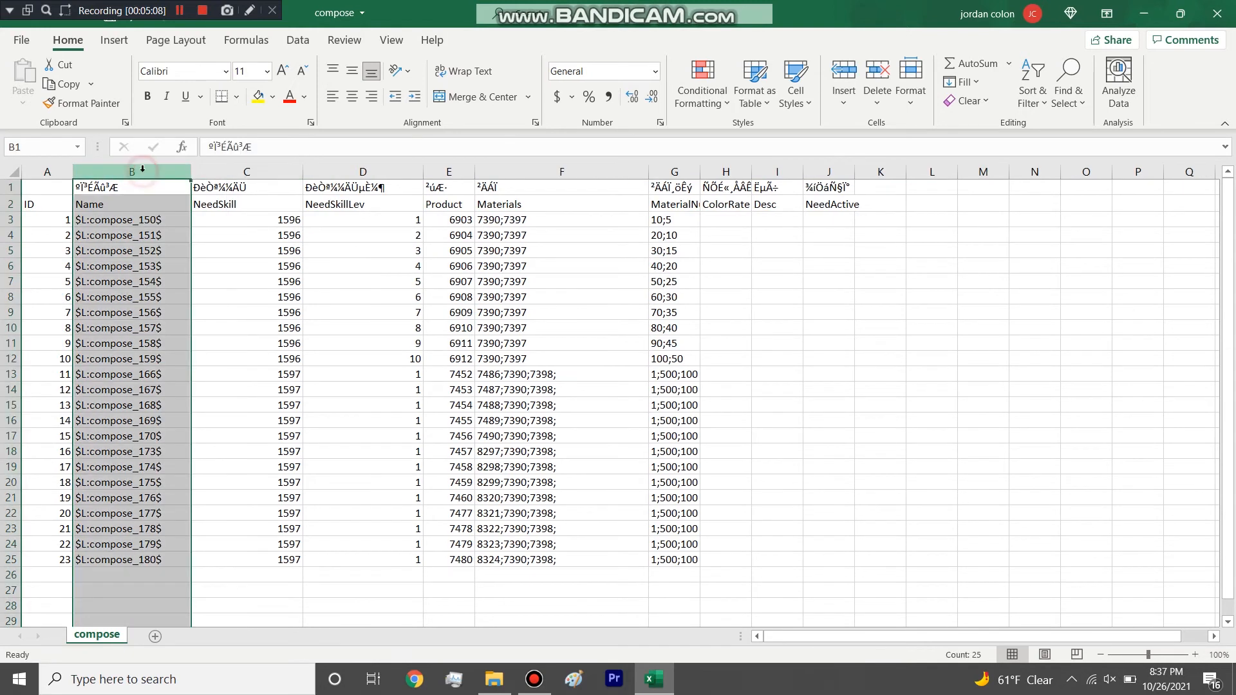
{"action": "left_click", "coordinate": [156, 407]}
{"action": "left_click_drag", "start_coordinate": [143, 557], "coordinate": [153, 222]}
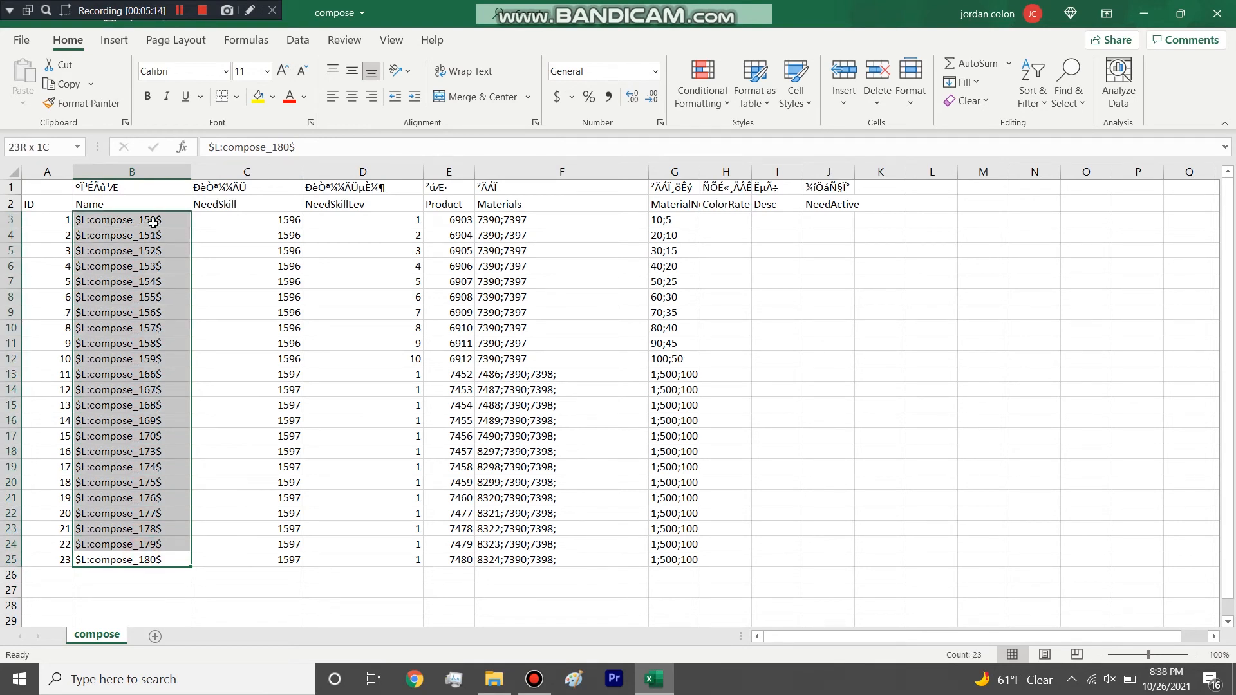
{"action": "left_click_drag", "start_coordinate": [153, 222], "coordinate": [139, 556]}
Highlight the number 150 in the first compose name and leave the cell without changing it.
{"action": "left_click", "coordinate": [152, 236]}
{"action": "key", "text": "ctrl+Up"}
{"action": "left_click", "coordinate": [154, 220]}
{"action": "double_click", "coordinate": [154, 220]}
{"action": "left_click_drag", "start_coordinate": [156, 219], "coordinate": [138, 219]}
{"action": "left_click", "coordinate": [159, 238]}
{"action": "left_click", "coordinate": [166, 219]}
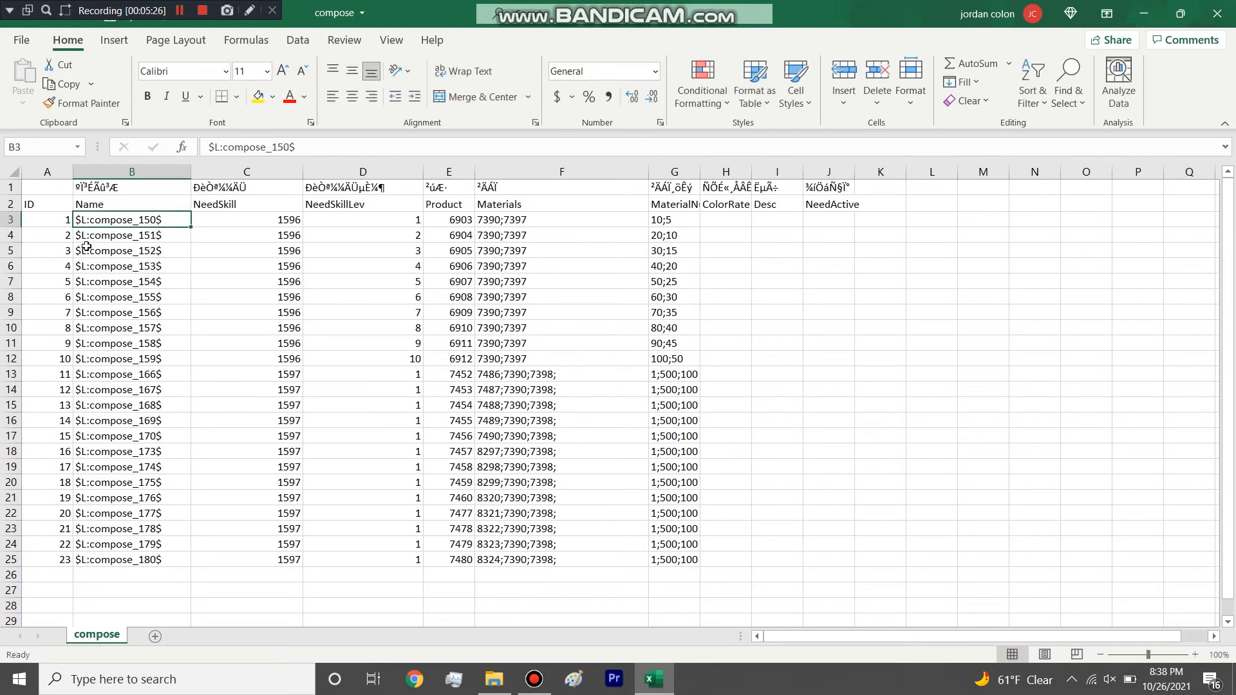
Highlight the ID column and its first ID, followed by the Name column.
{"action": "left_click", "coordinate": [49, 172]}
{"action": "left_click", "coordinate": [44, 221]}
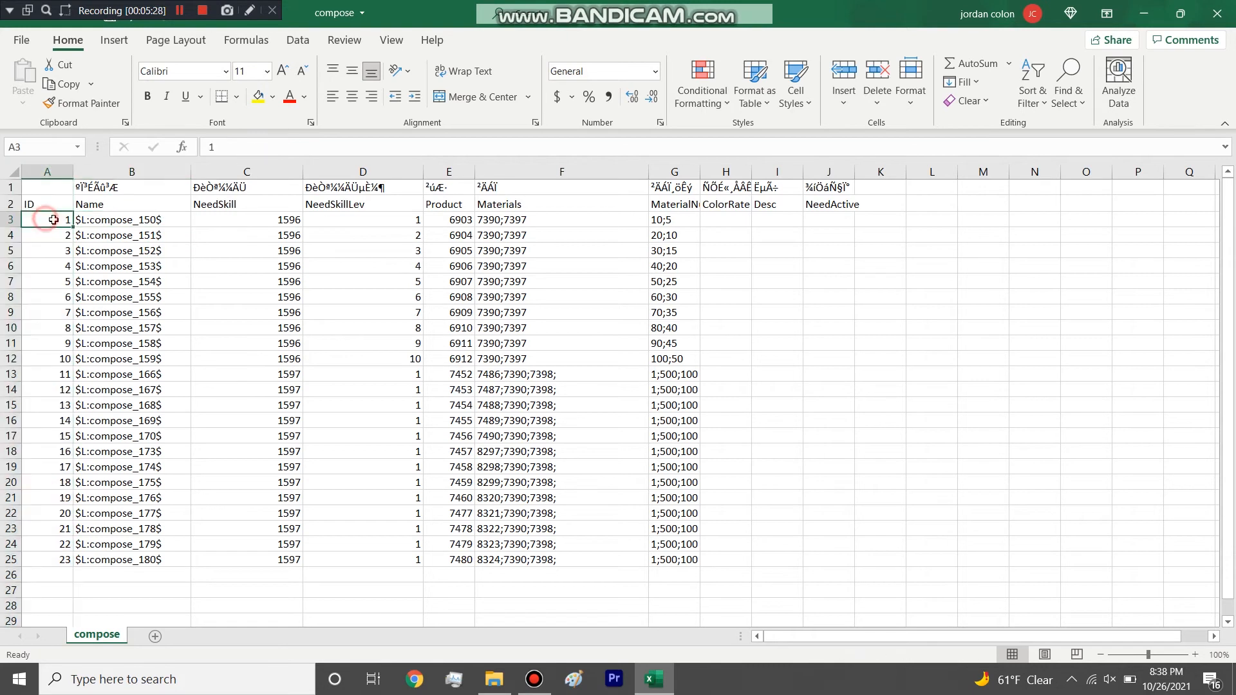
{"action": "left_click", "coordinate": [171, 170]}
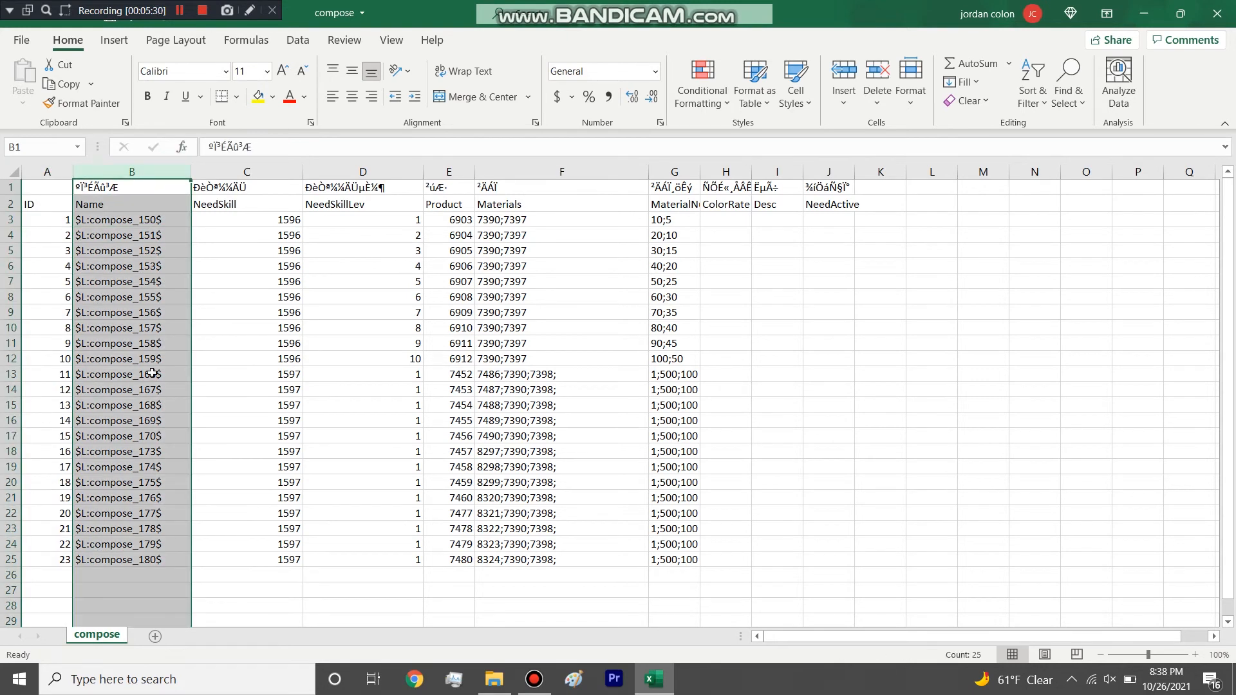
Highlight the NeedSkill column and the block of rows that require skill 1597.
{"action": "left_click", "coordinate": [263, 168]}
{"action": "left_click", "coordinate": [260, 300]}
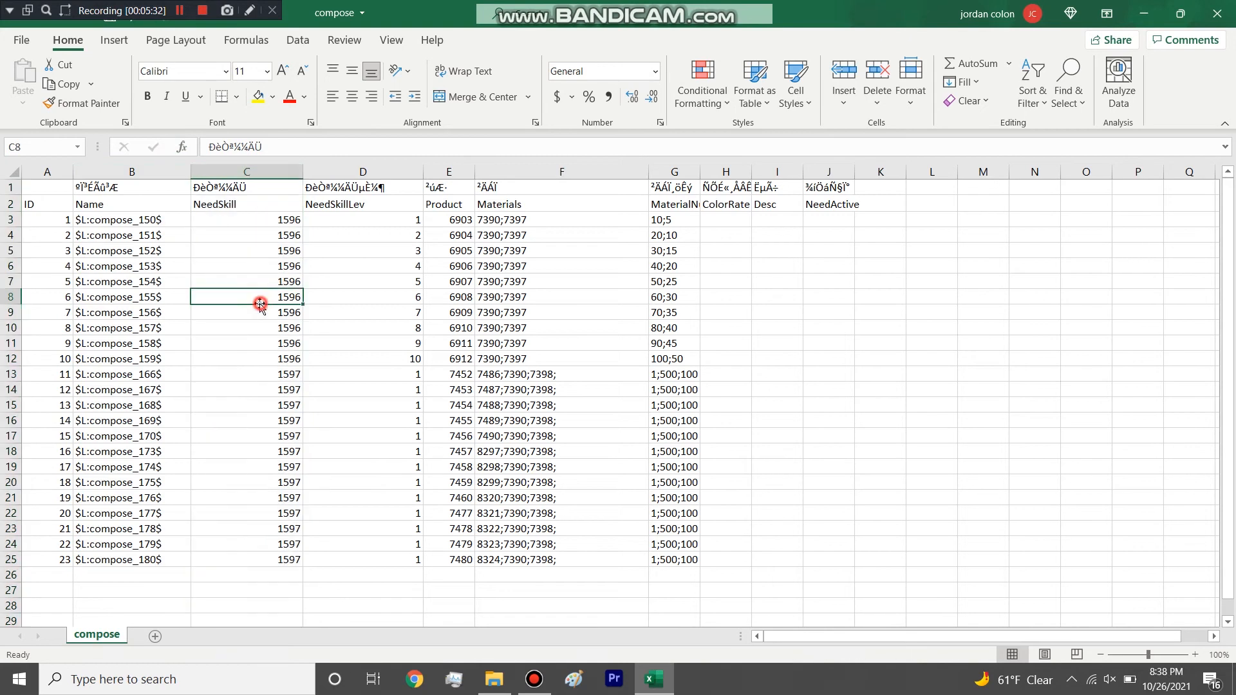
{"action": "left_click_drag", "start_coordinate": [277, 214], "coordinate": [282, 554]}
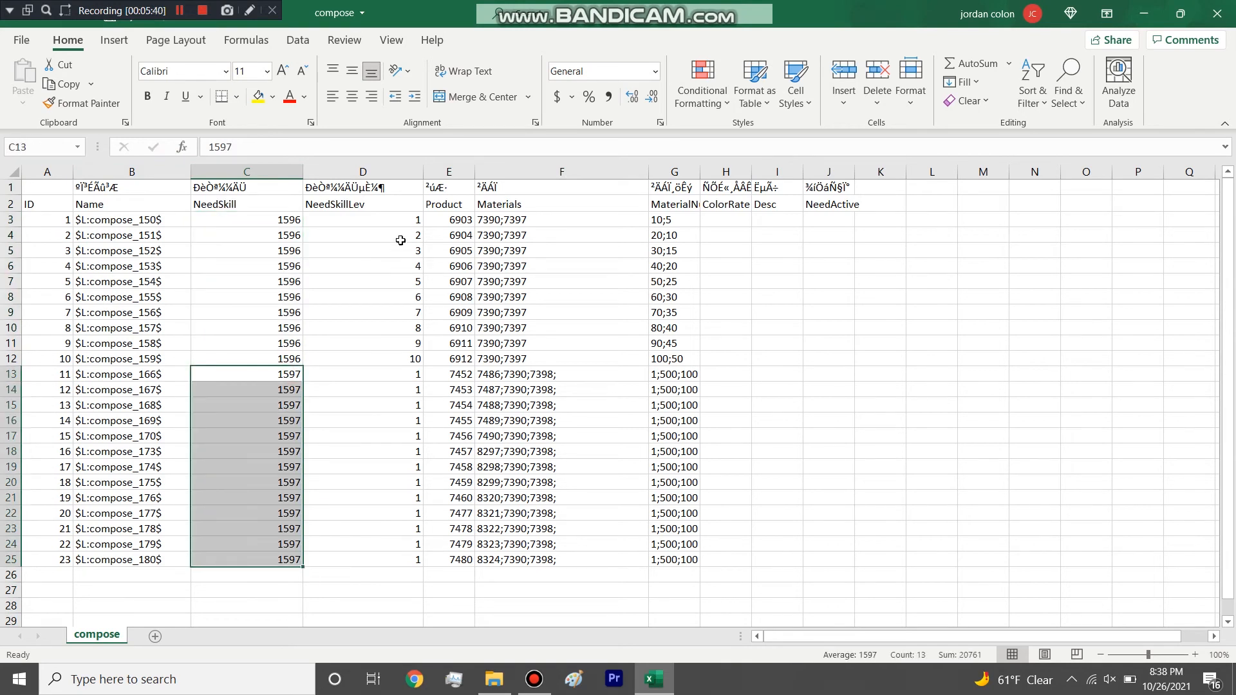
Highlight the NeedSkillLev column and the level entries of the skill 1597 rows.
{"action": "left_click", "coordinate": [400, 171]}
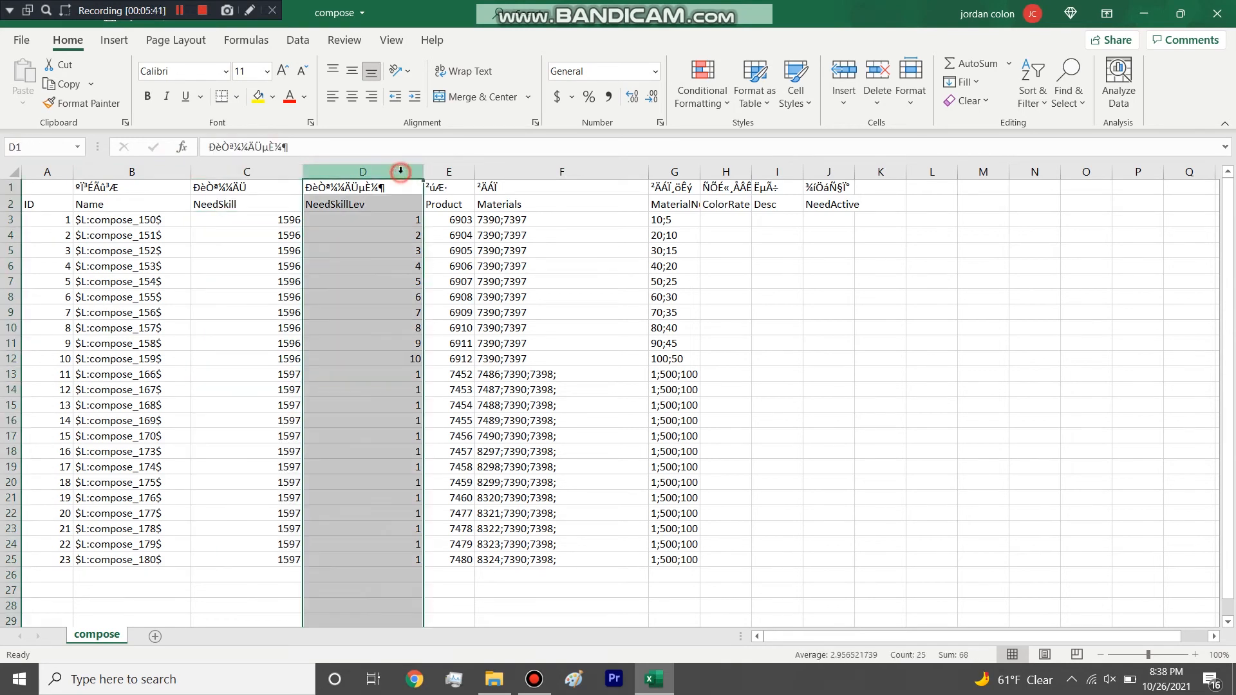
{"action": "left_click", "coordinate": [395, 249]}
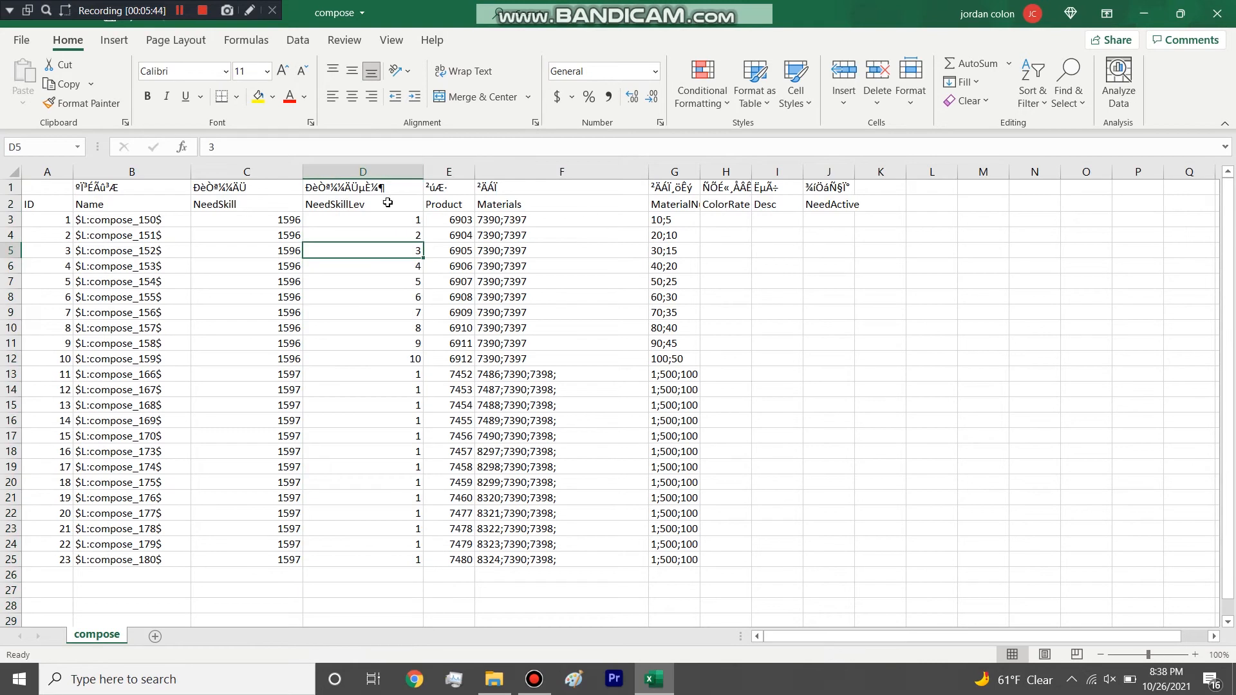
{"action": "left_click_drag", "start_coordinate": [363, 220], "coordinate": [377, 559]}
Widen the Product column, select its first product ID and highlight the whole column.
{"action": "left_click_drag", "start_coordinate": [475, 172], "coordinate": [519, 165]}
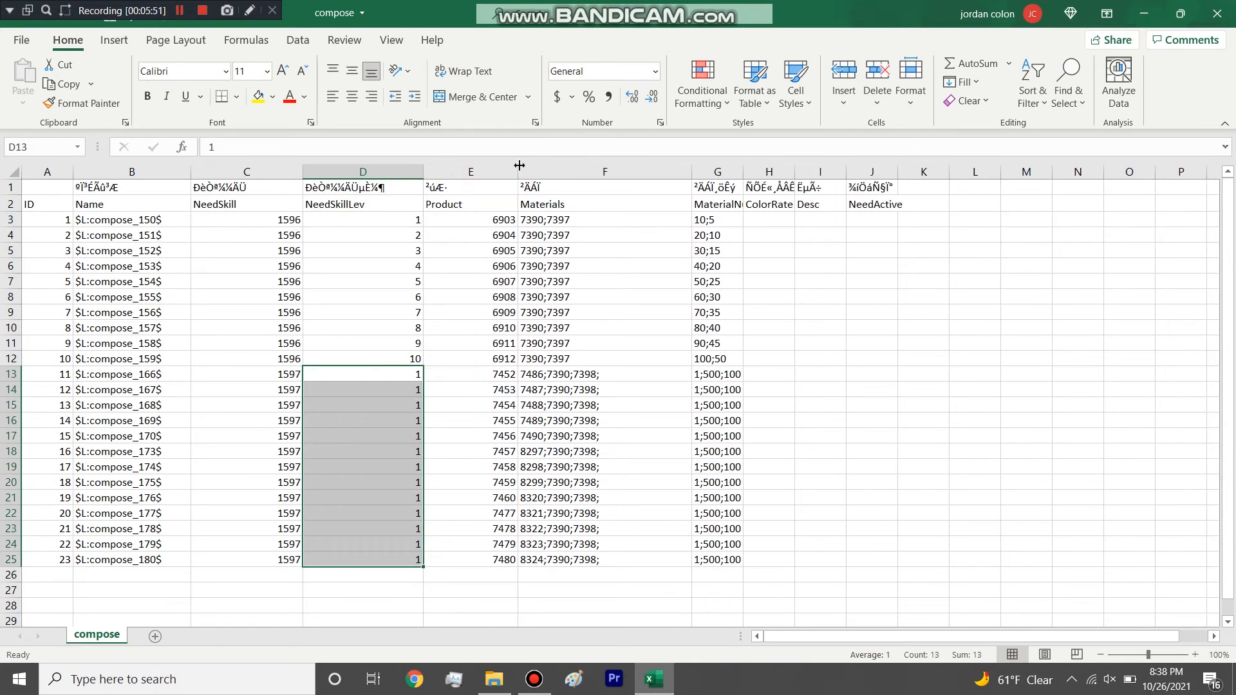
{"action": "left_click", "coordinate": [487, 220]}
{"action": "left_click", "coordinate": [483, 173]}
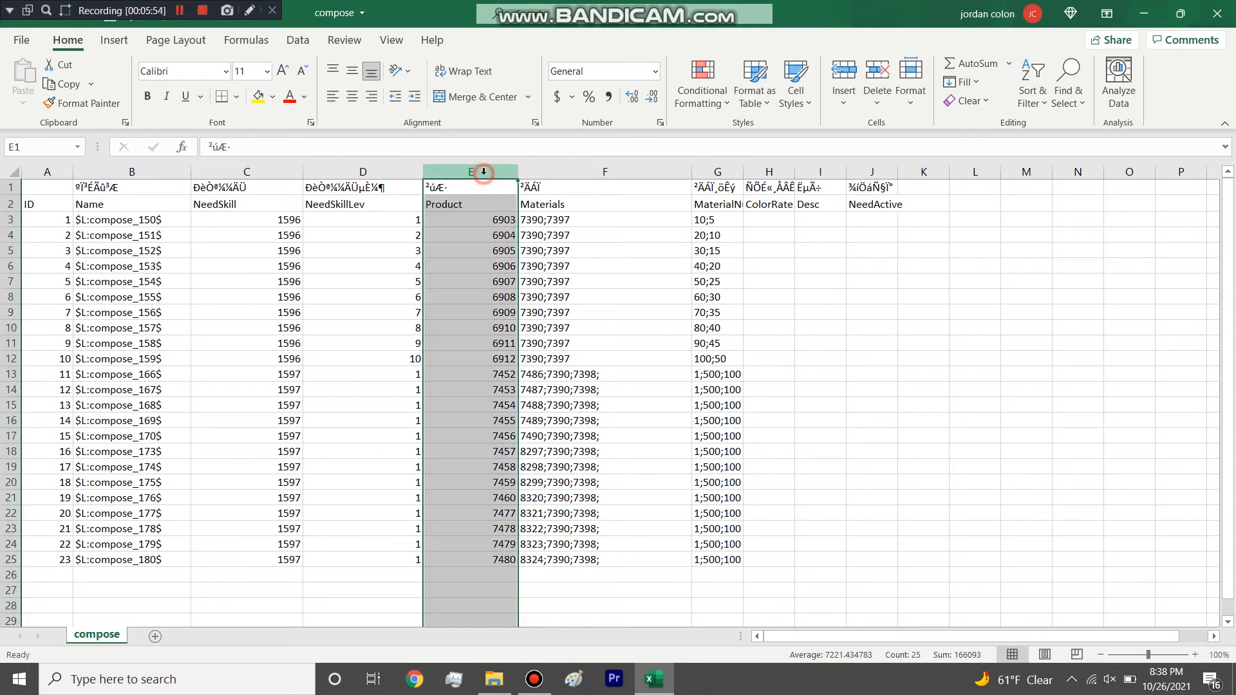
Highlight the Product column and its first product ID, along with the neighbouring Materials column and its first entry.
{"action": "left_click_drag", "start_coordinate": [703, 171], "coordinate": [499, 168]}
{"action": "left_click", "coordinate": [596, 173]}
{"action": "left_click", "coordinate": [475, 231]}
{"action": "left_click", "coordinate": [491, 218]}
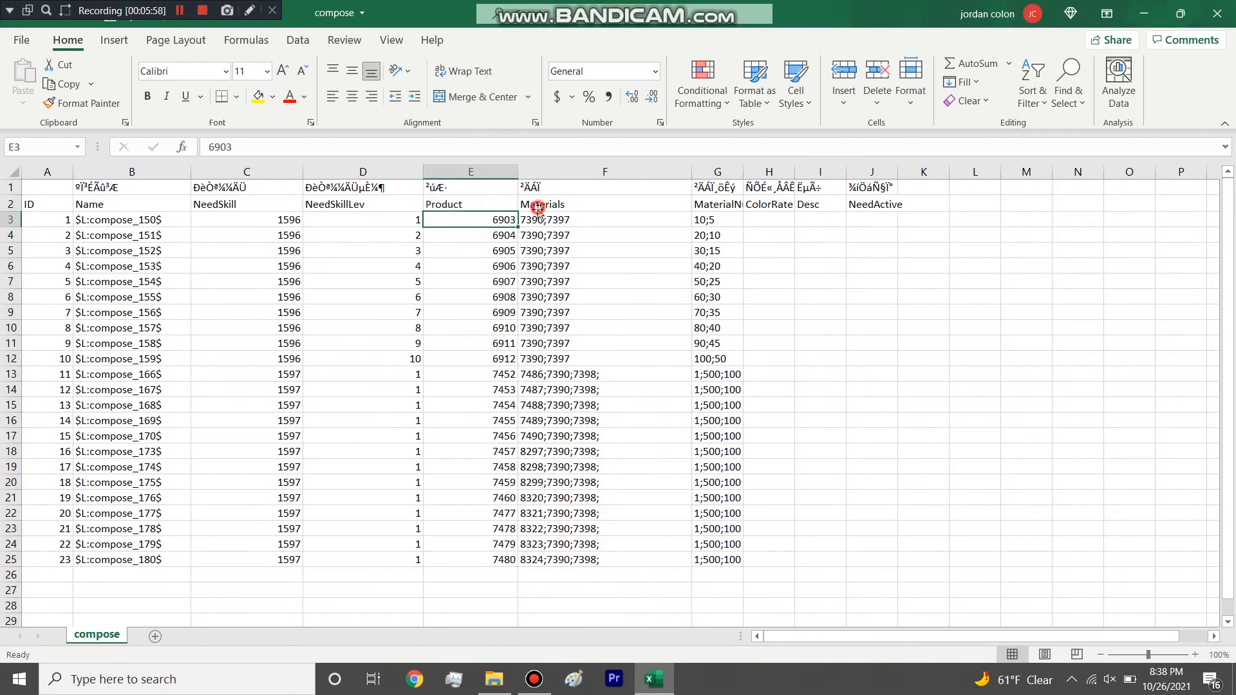
{"action": "left_click", "coordinate": [538, 219]}
{"action": "left_click", "coordinate": [488, 172]}
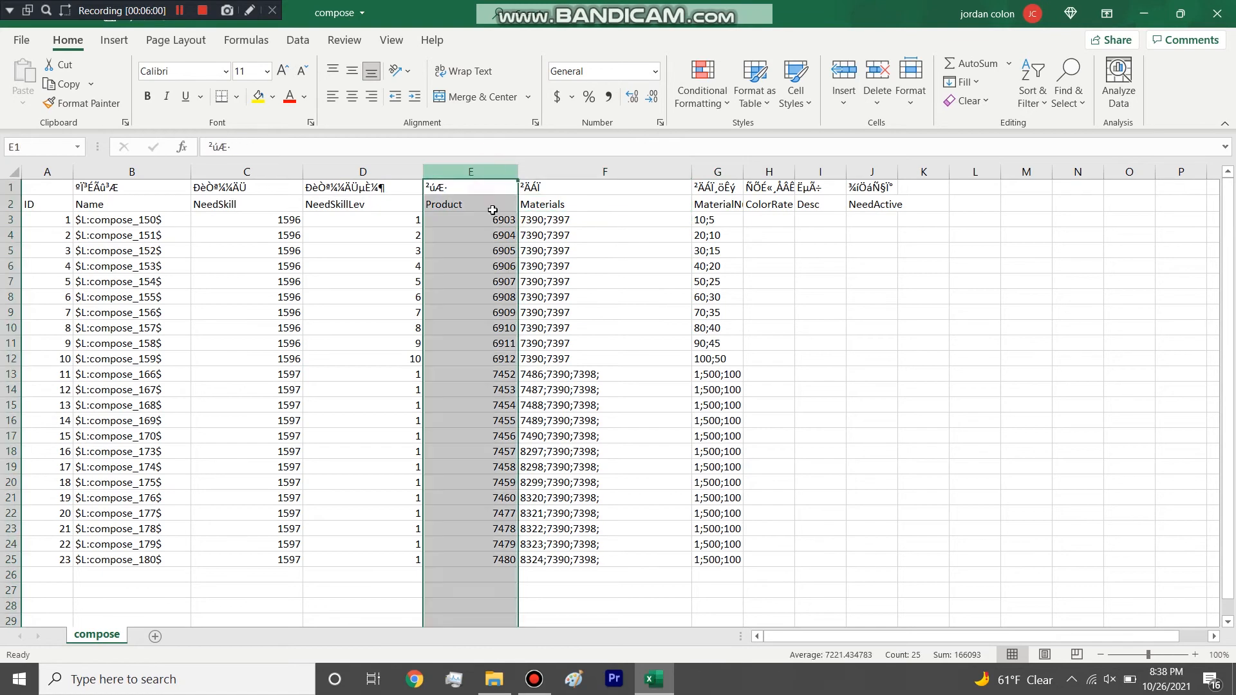
{"action": "left_click", "coordinate": [492, 209]}
{"action": "left_click", "coordinate": [497, 218]}
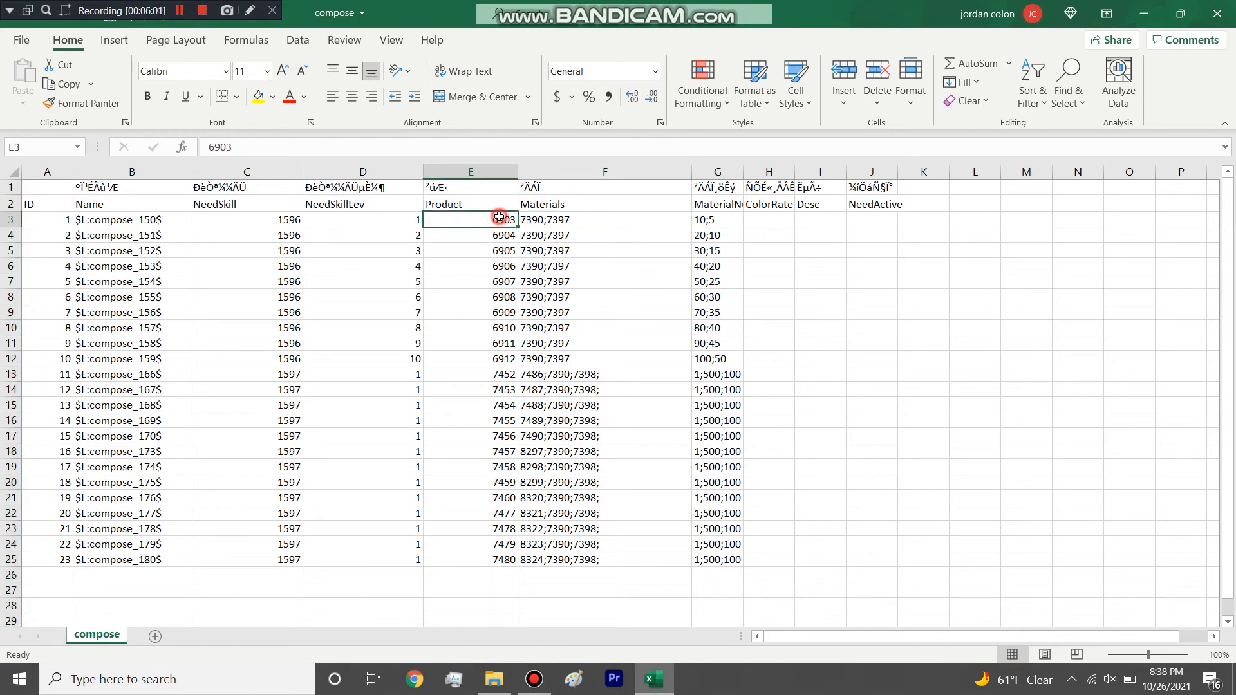
Highlight the Materials column and the first recipe's row, including its individual Product, Materials and MaterialNums cells.
{"action": "left_click", "coordinate": [553, 172]}
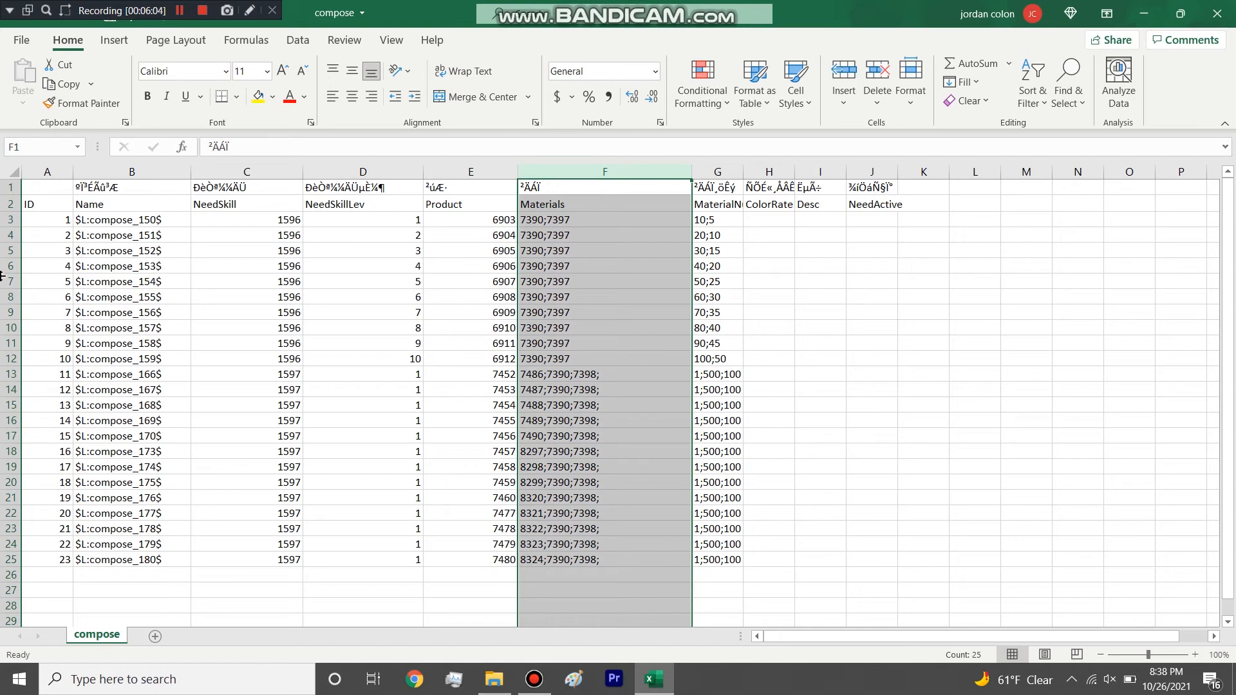
{"action": "left_click", "coordinate": [8, 219]}
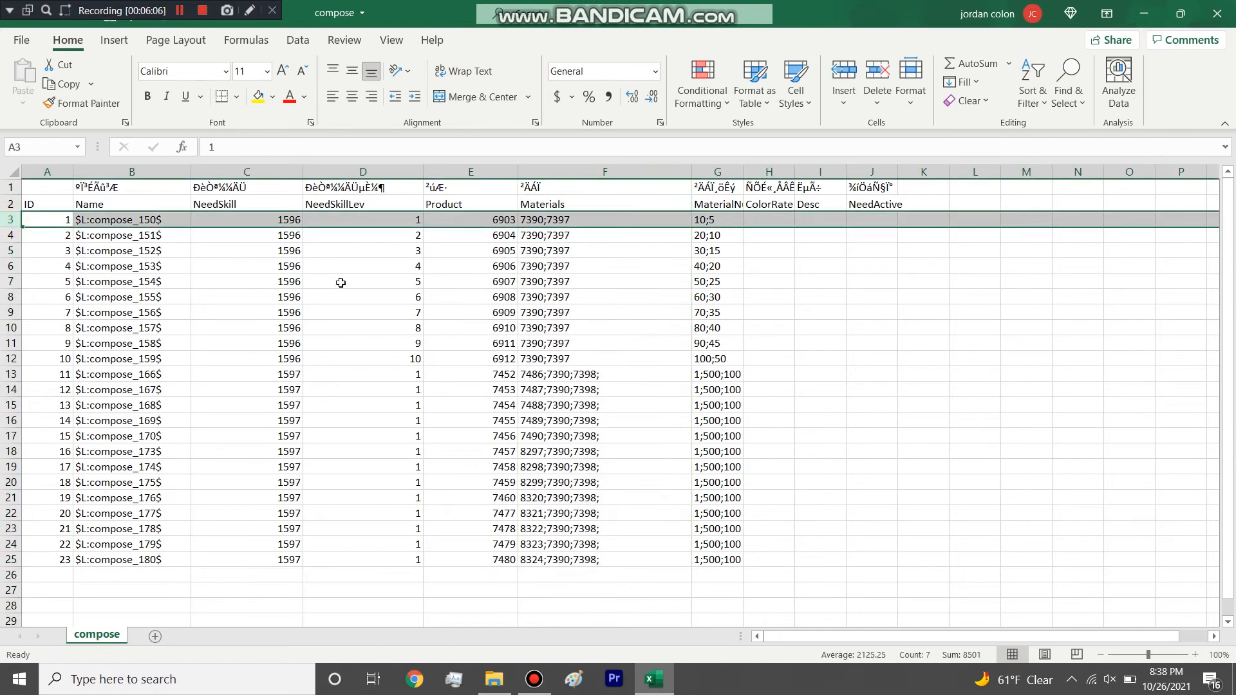
{"action": "left_click", "coordinate": [502, 223]}
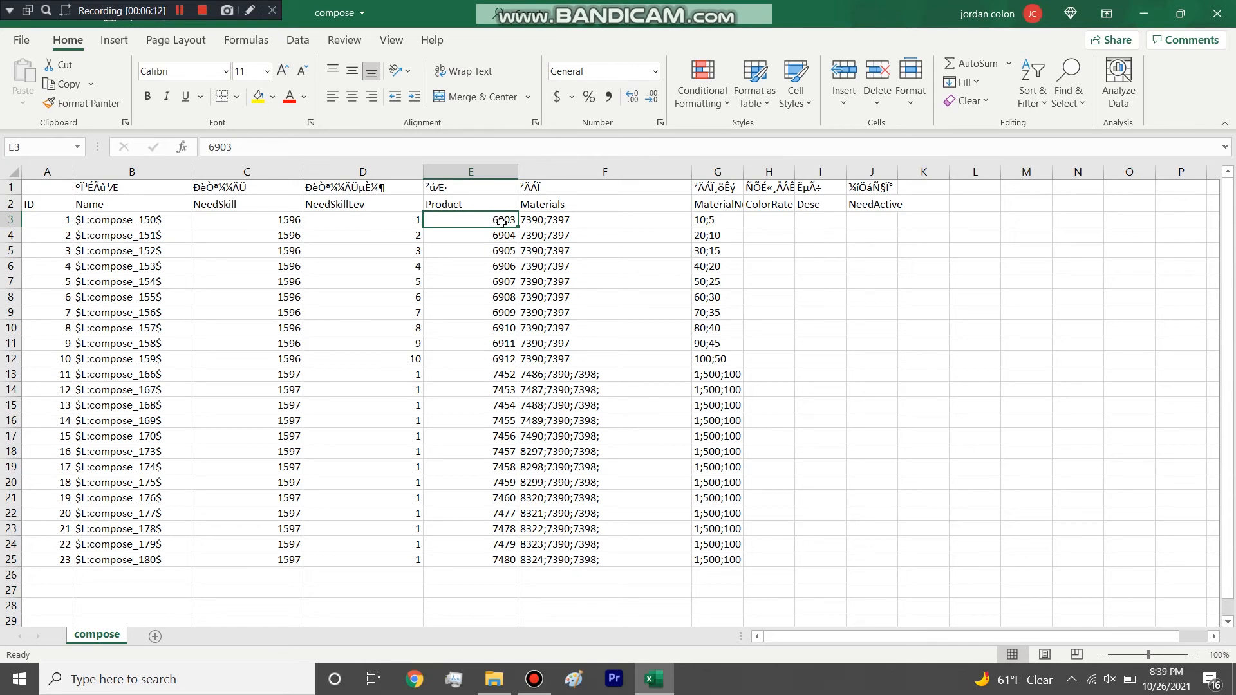
{"action": "left_click", "coordinate": [536, 222]}
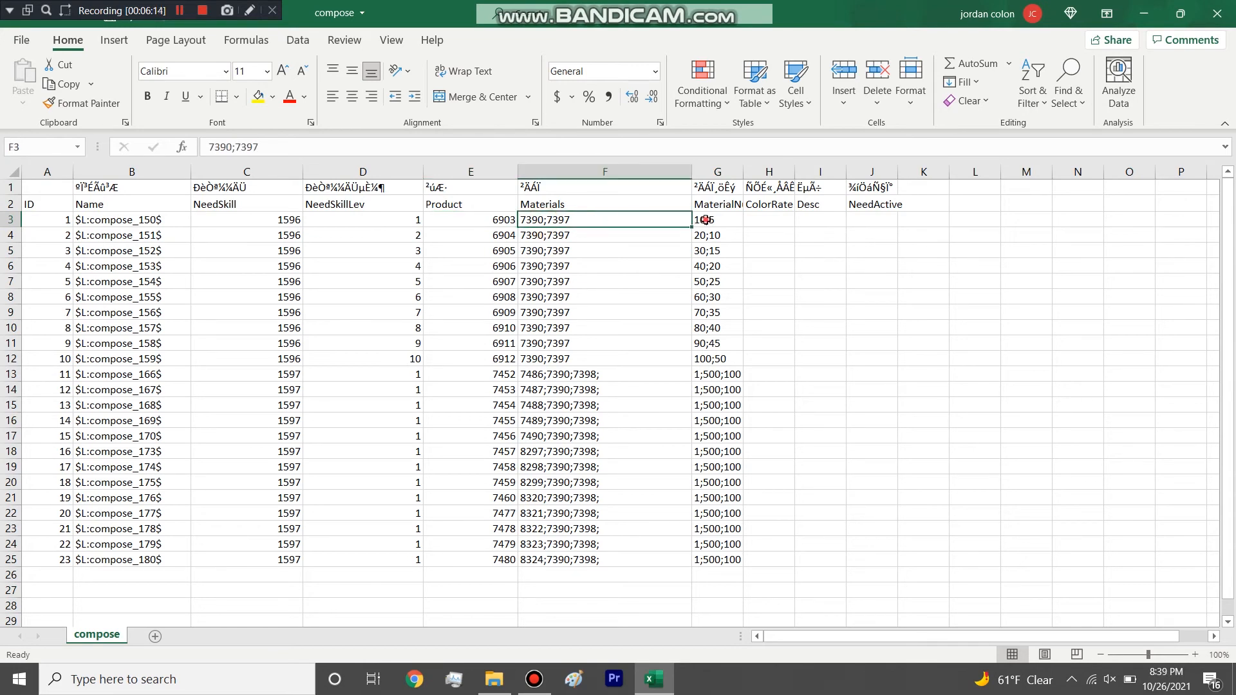
{"action": "double_click", "coordinate": [538, 219]}
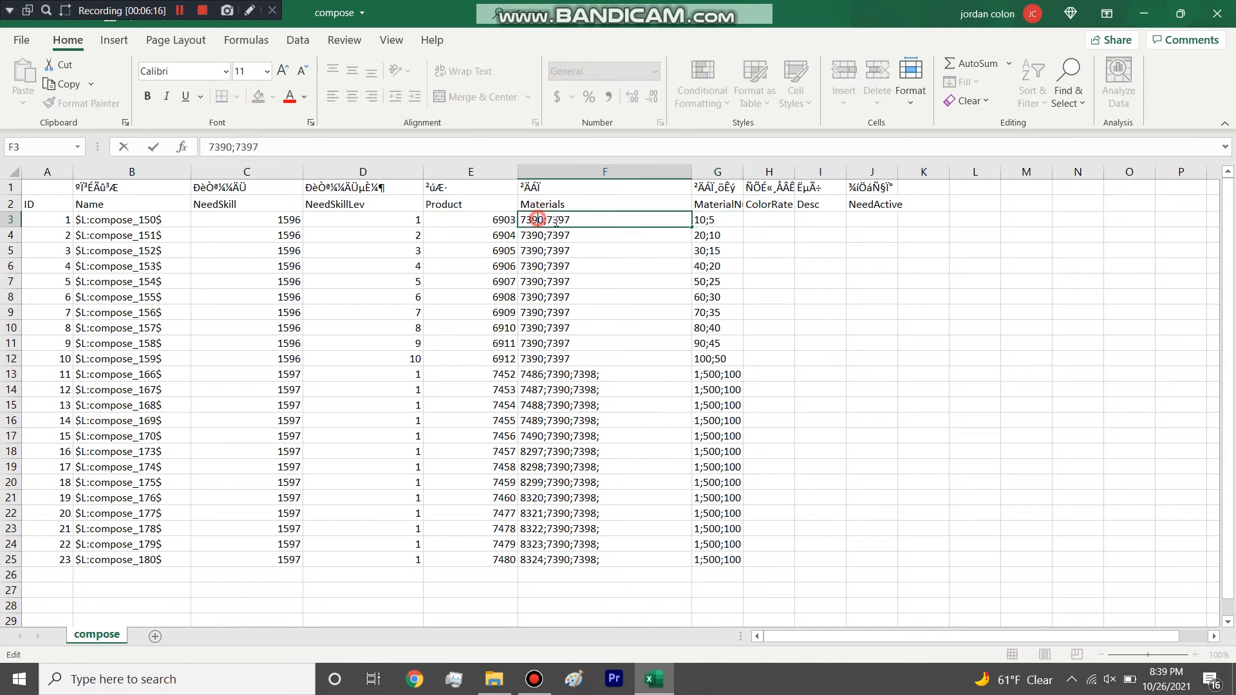
{"action": "left_click", "coordinate": [715, 219]}
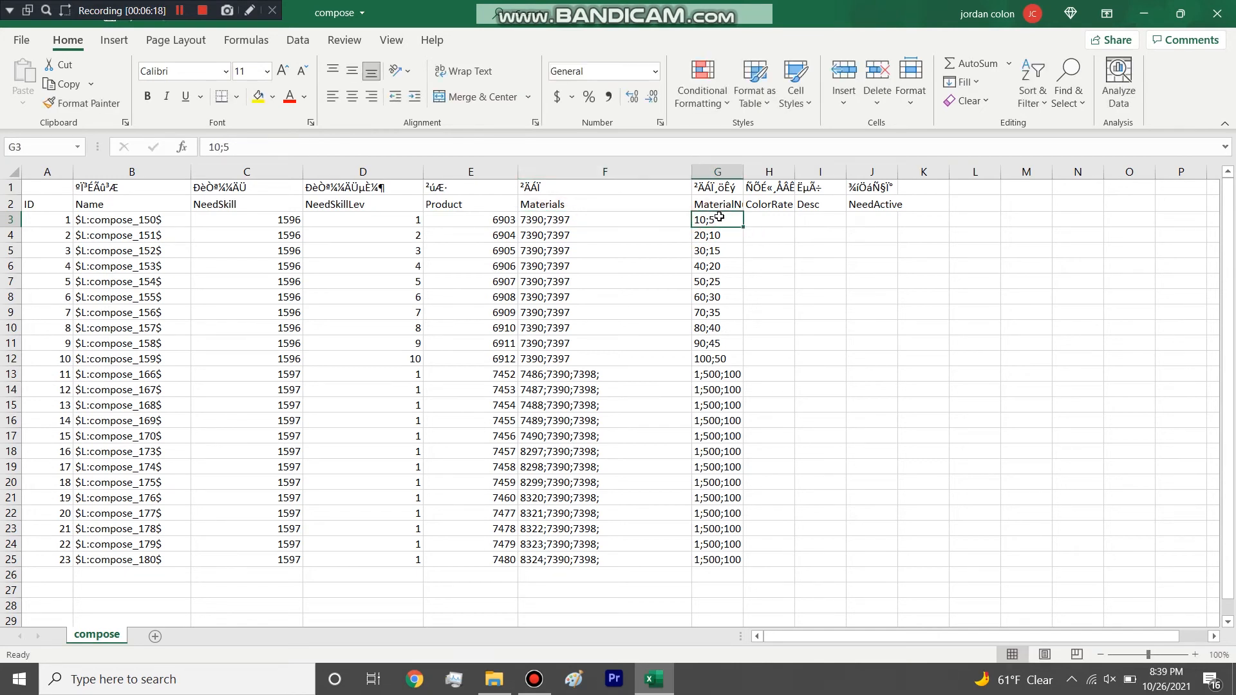
{"action": "left_click", "coordinate": [569, 219]}
{"action": "left_click", "coordinate": [501, 218]}
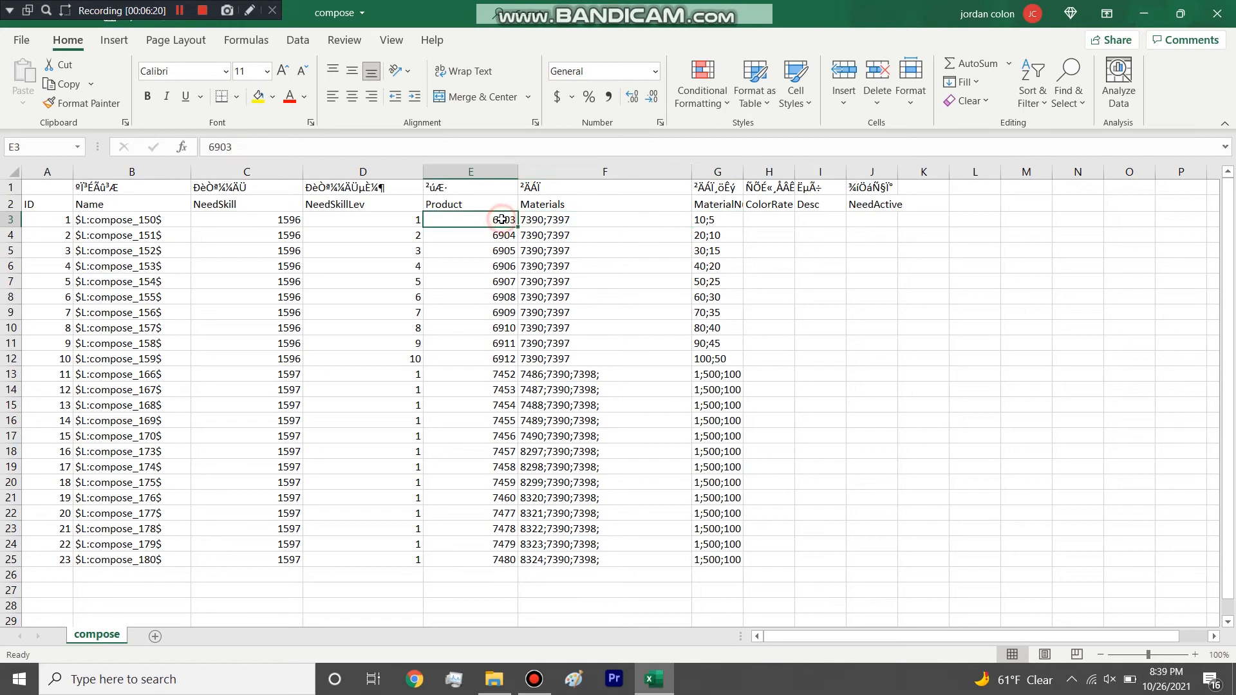
Replace the semicolon separator in the first Materials entry with a comma, and restore the semicolon.
{"action": "double_click", "coordinate": [569, 226]}
{"action": "double_click", "coordinate": [573, 235]}
{"action": "double_click", "coordinate": [548, 219]}
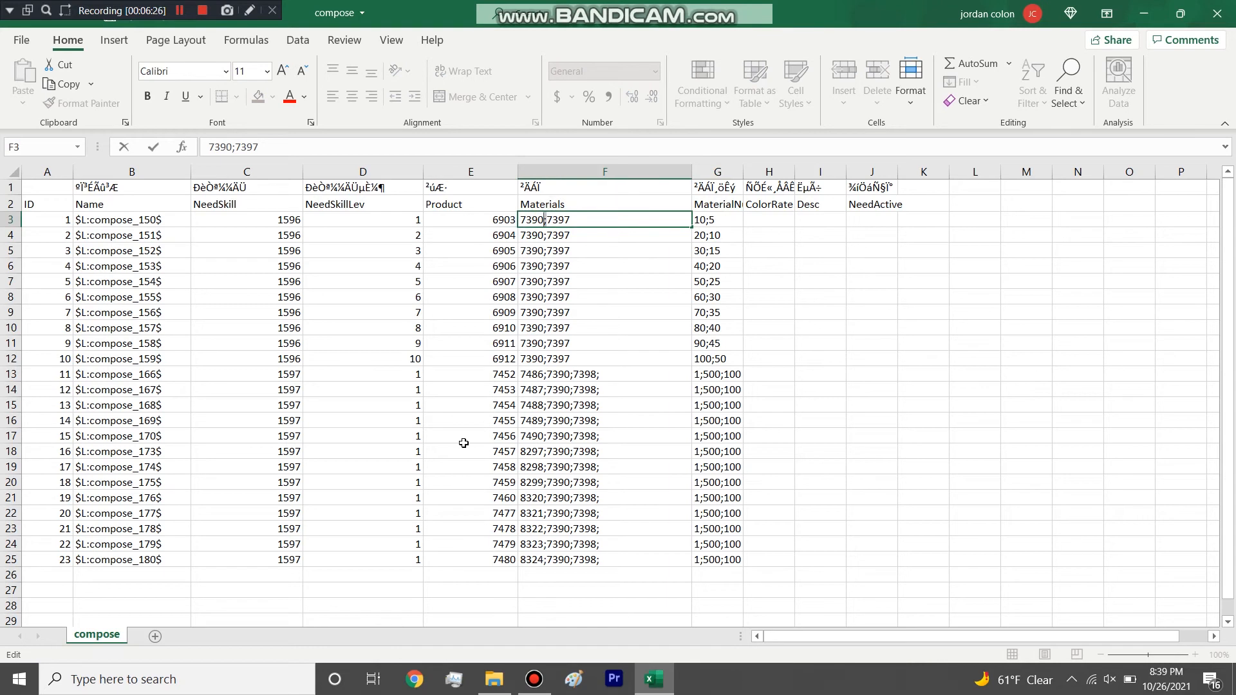
{"action": "key", "text": "BackSpace"}
{"action": "type", "text": ","}
{"action": "key", "text": "BackSpace"}
{"action": "type", "text": ";"}
{"action": "left_click", "coordinate": [605, 338]}
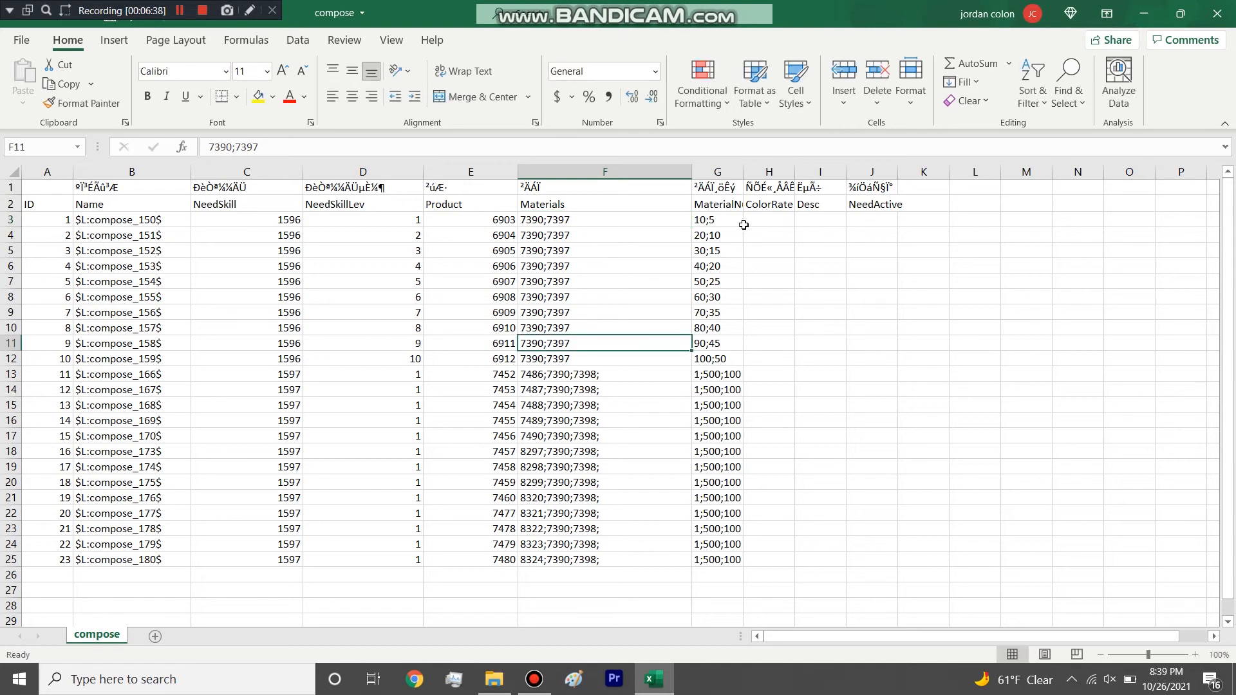
Widen the MaterialNums column to fit its full entries and highlight them down to the last recipe row.
{"action": "left_click_drag", "start_coordinate": [744, 168], "coordinate": [840, 169]}
{"action": "left_click_drag", "start_coordinate": [767, 559], "coordinate": [786, 219]}
{"action": "left_click", "coordinate": [772, 510]}
{"action": "left_click_drag", "start_coordinate": [770, 527], "coordinate": [763, 540]}
{"action": "left_click", "coordinate": [757, 546]}
{"action": "double_click", "coordinate": [752, 558]}
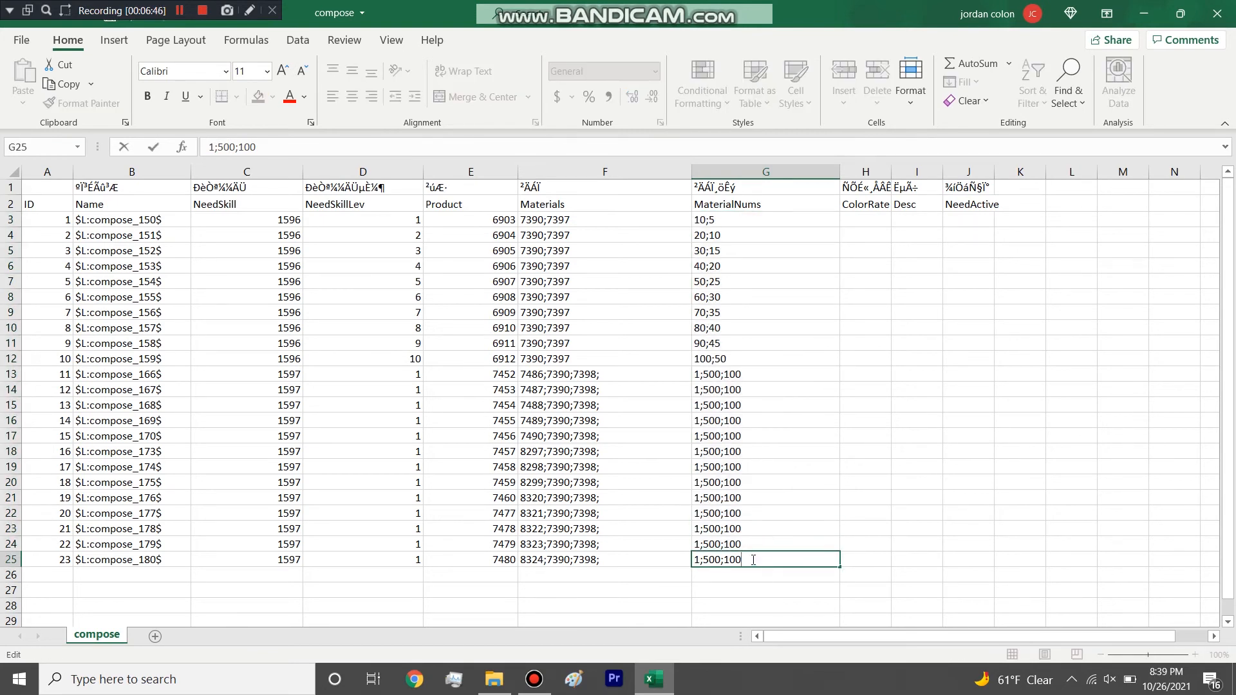
Compare the Materials cells with their MaterialNums entries across the skill 1596 and skill 1597 rows.
{"action": "left_click", "coordinate": [570, 405]}
{"action": "left_click", "coordinate": [549, 330]}
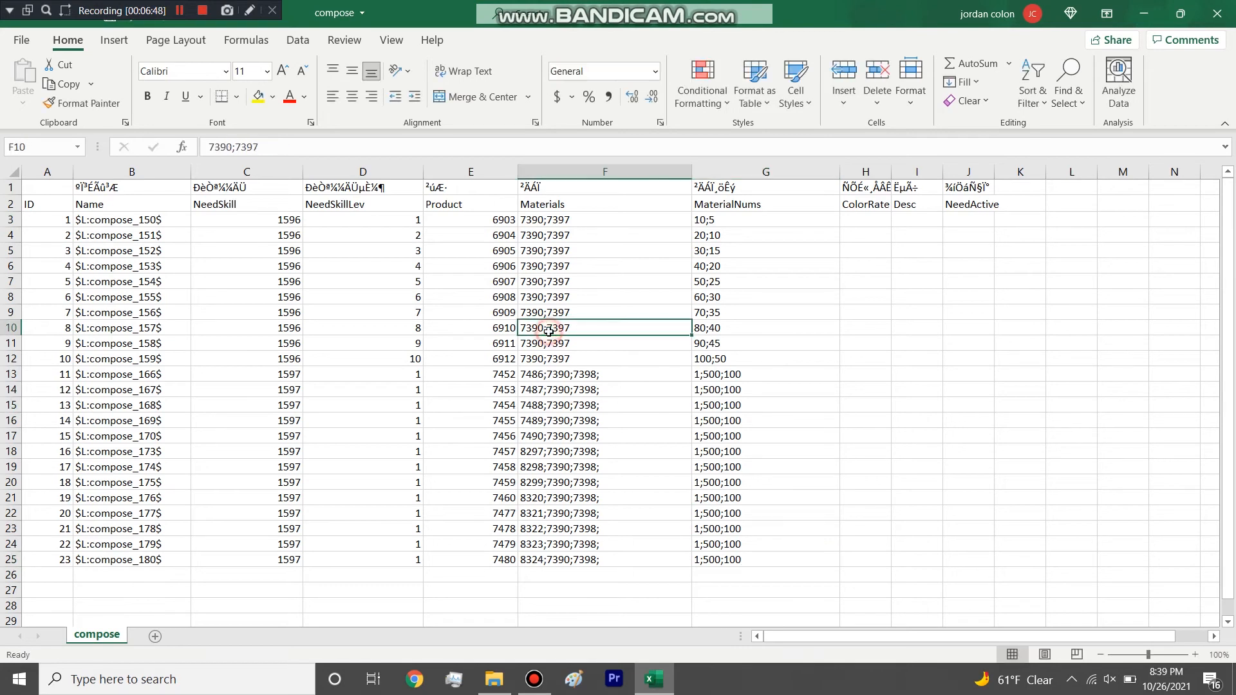
{"action": "left_click", "coordinate": [499, 296]}
{"action": "left_click_drag", "start_coordinate": [722, 377], "coordinate": [757, 229]}
{"action": "left_click", "coordinate": [750, 407]}
{"action": "left_click", "coordinate": [580, 460]}
Change the MaterialNums entry of the compose_174 row to 1;1500 and highlight the columns from NeedSkillLev to MaterialNums.
{"action": "double_click", "coordinate": [722, 467]}
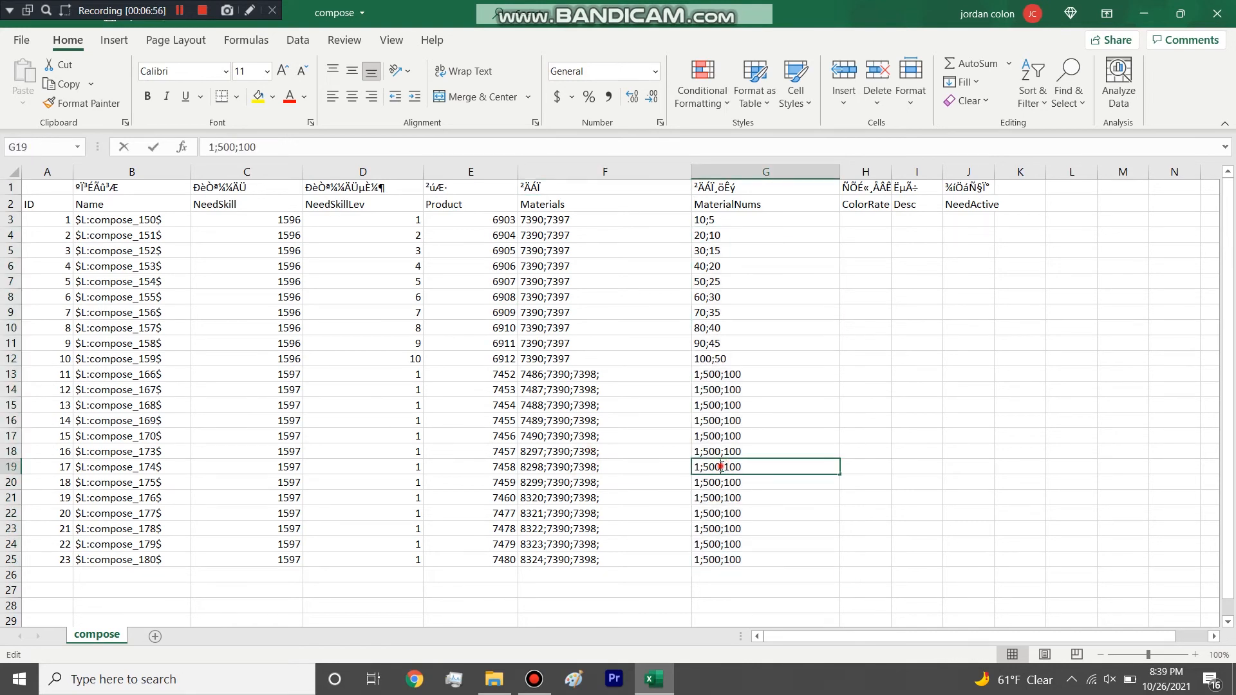
{"action": "double_click", "coordinate": [722, 467]}
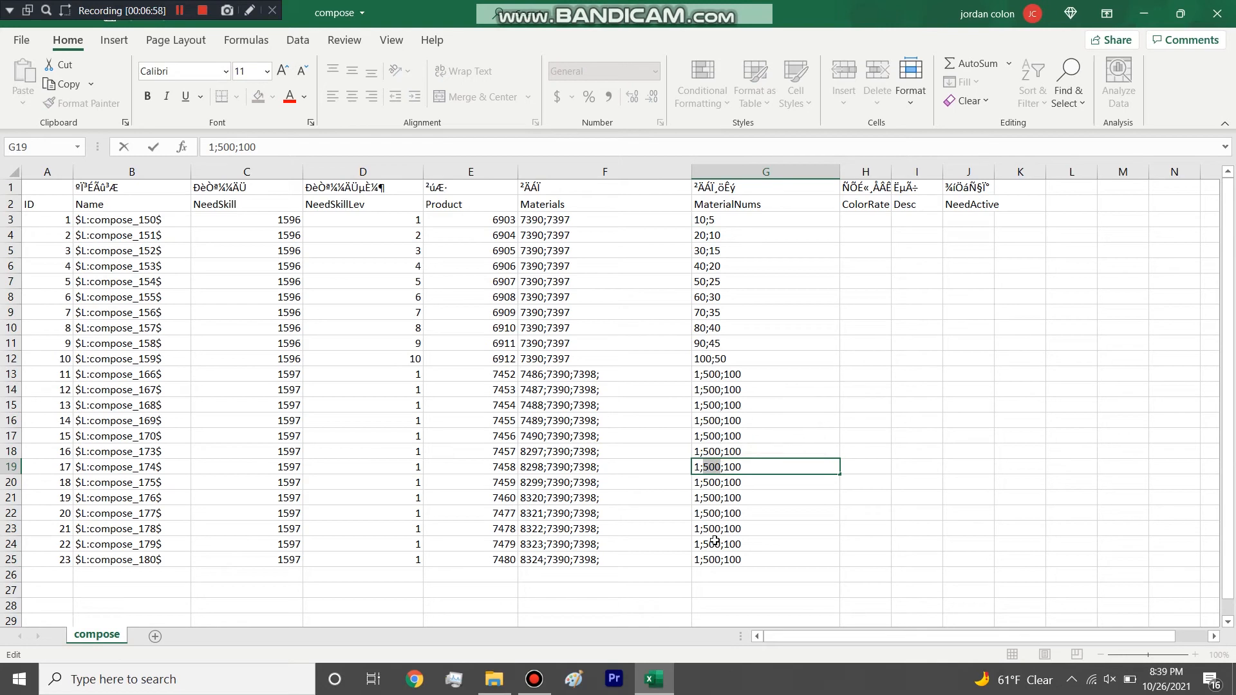
{"action": "type", "text": "1500"}
{"action": "key", "text": "Delete"}
{"action": "key", "text": "Delete"}
{"action": "key", "text": "Delete"}
{"action": "key", "text": "Delete"}
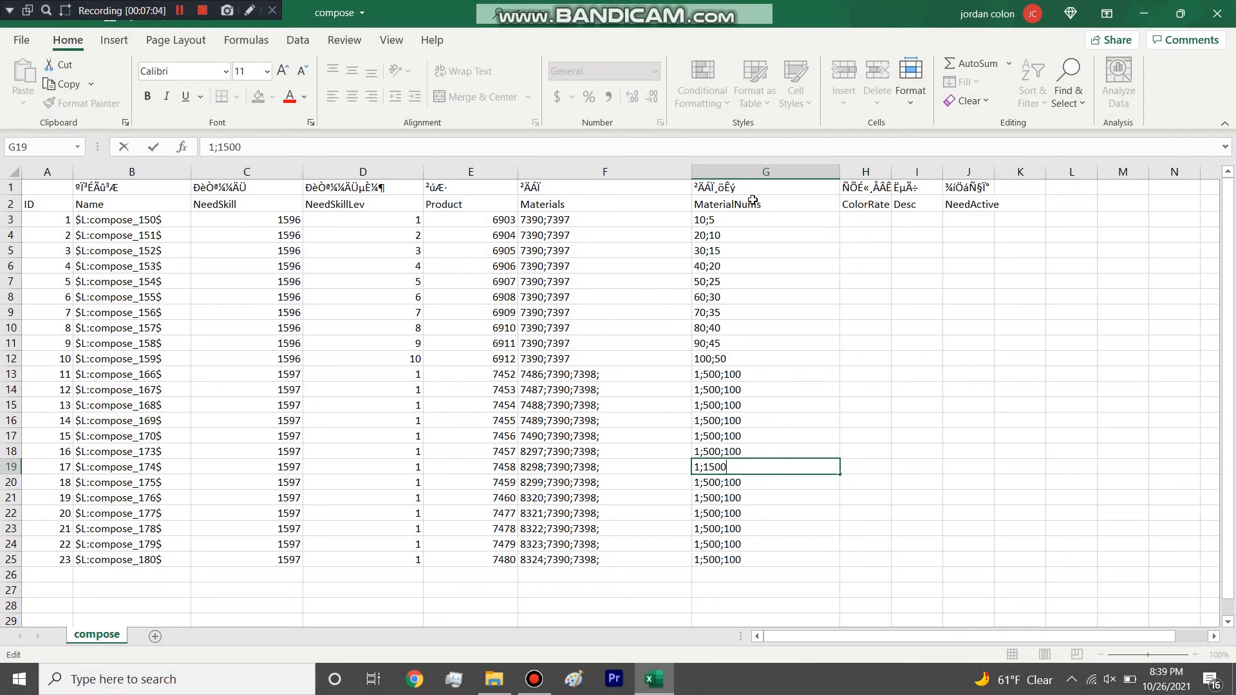
{"action": "left_click_drag", "start_coordinate": [747, 172], "coordinate": [376, 136]}
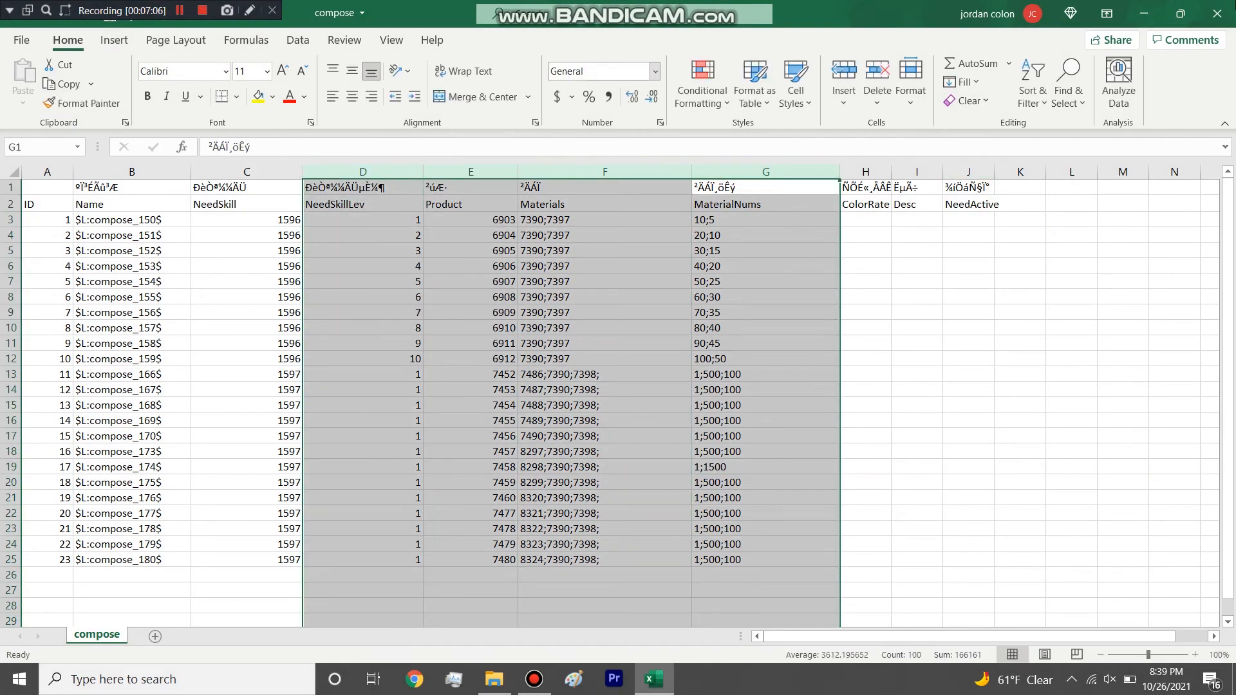
Close the compose workbook without saving and delete the compose file from the table folder.
{"action": "left_click", "coordinate": [1216, 13]}
{"action": "left_click", "coordinate": [615, 365]}
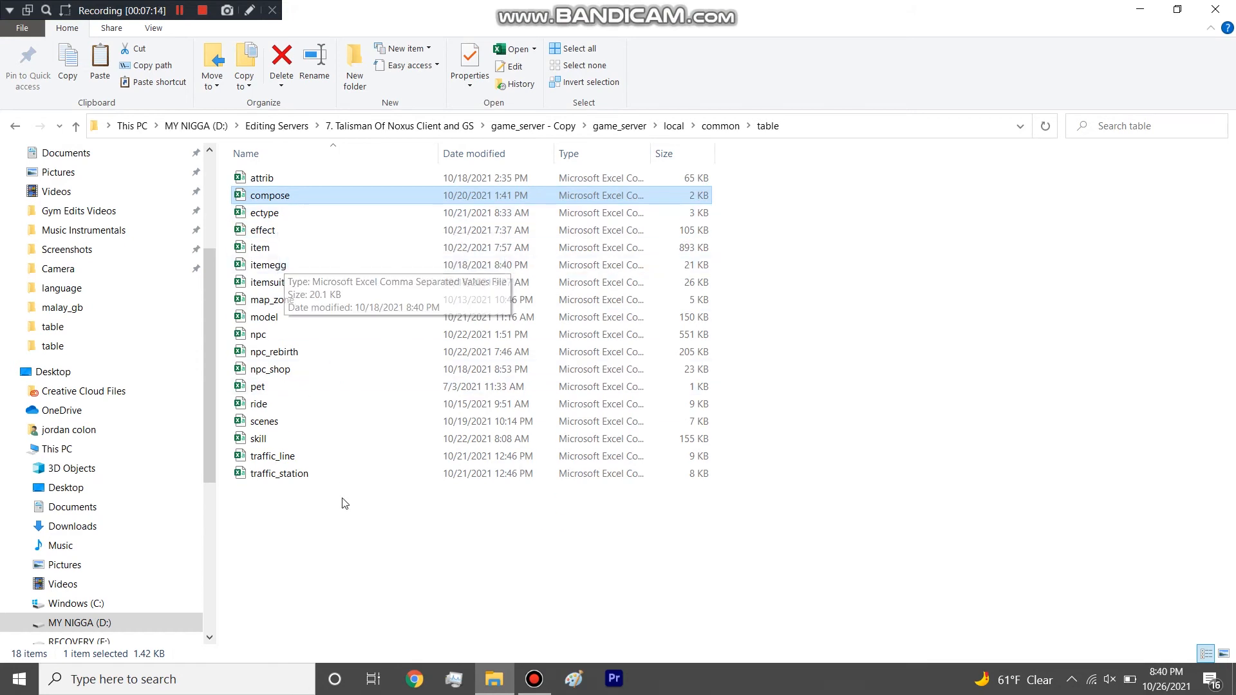
{"action": "key", "text": "Delete"}
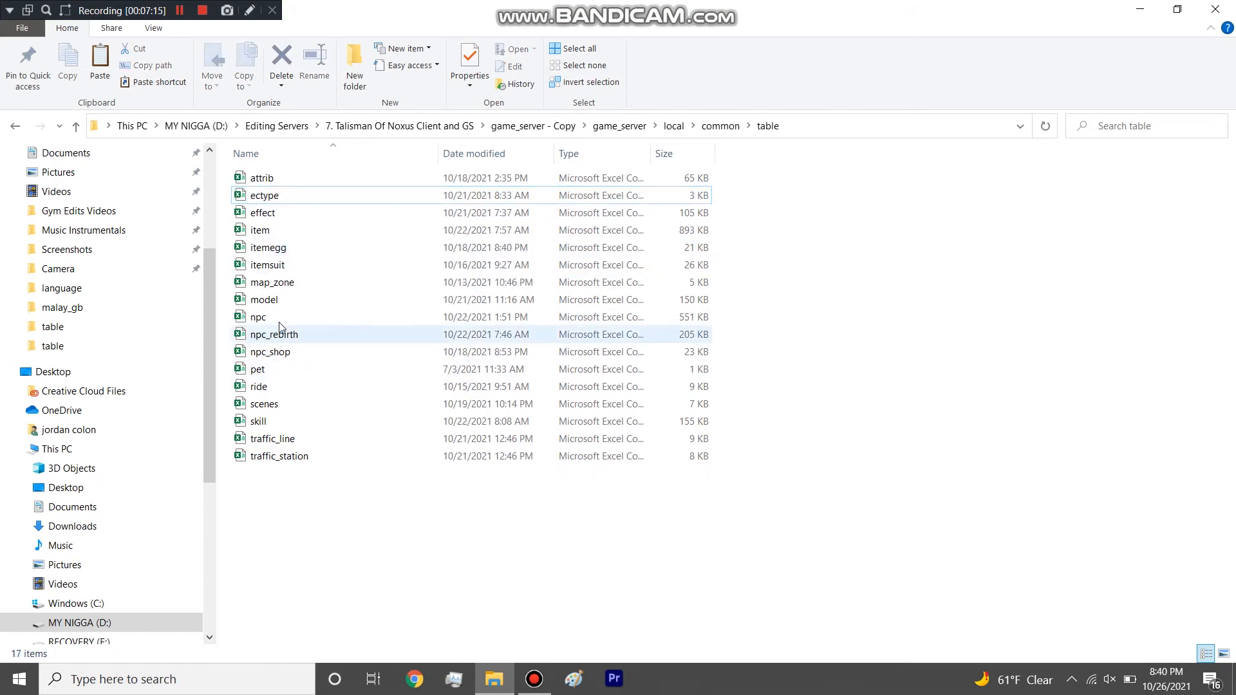
Open the ectype table in Excel and select the Name entry of the row with ID 18.
{"action": "double_click", "coordinate": [267, 196]}
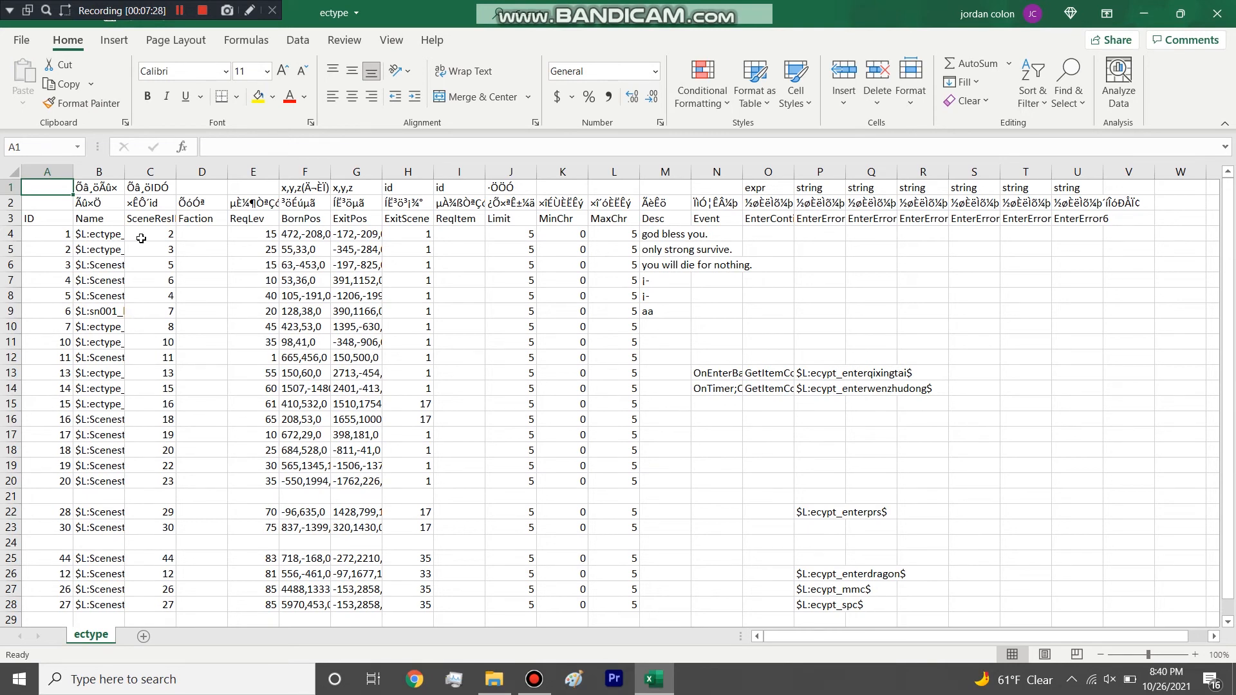
{"action": "left_click", "coordinate": [119, 448]}
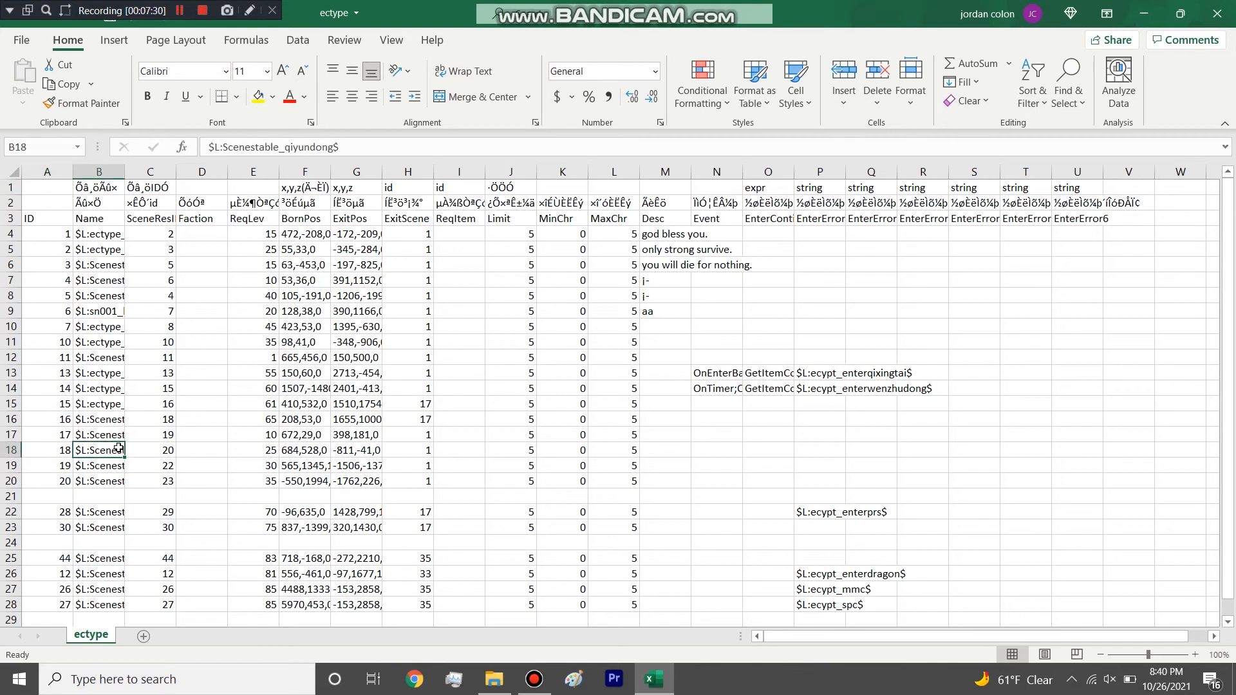
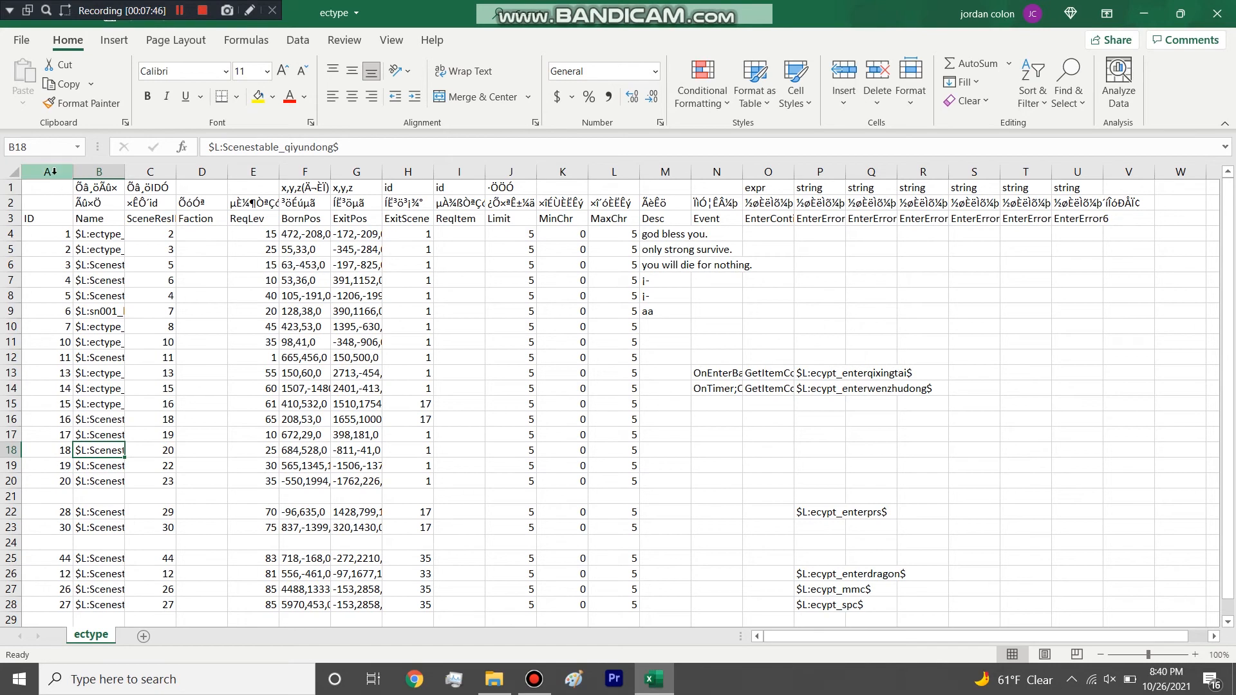
Examine the Name entries in the upper ectype rows, ending with the row with ID 10.
{"action": "left_click", "coordinate": [104, 234]}
{"action": "left_click", "coordinate": [103, 249]}
{"action": "left_click", "coordinate": [104, 265]}
{"action": "left_click", "coordinate": [104, 285]}
{"action": "left_click", "coordinate": [114, 341]}
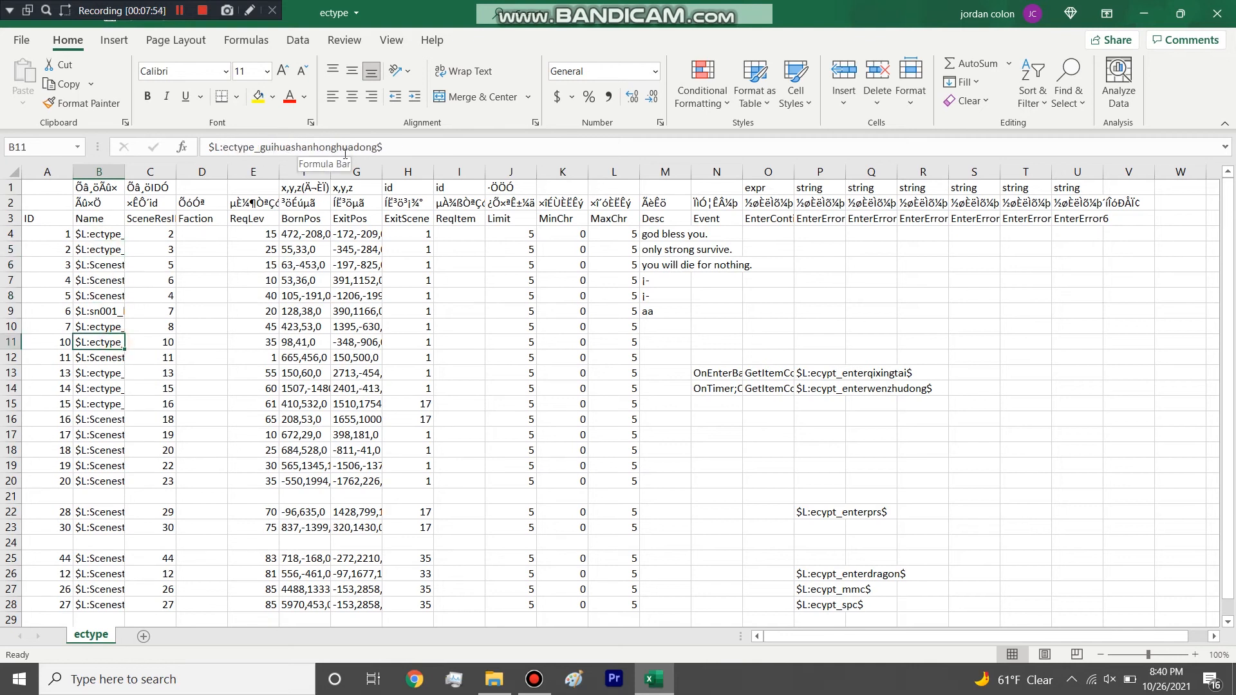
Highlight the scene resource ID column and open the scenes table alongside the ectype workbook.
{"action": "left_click", "coordinate": [161, 186]}
{"action": "key", "text": "ctrl+space"}
{"action": "left_click_drag", "start_coordinate": [796, 20], "coordinate": [1098, 154]}
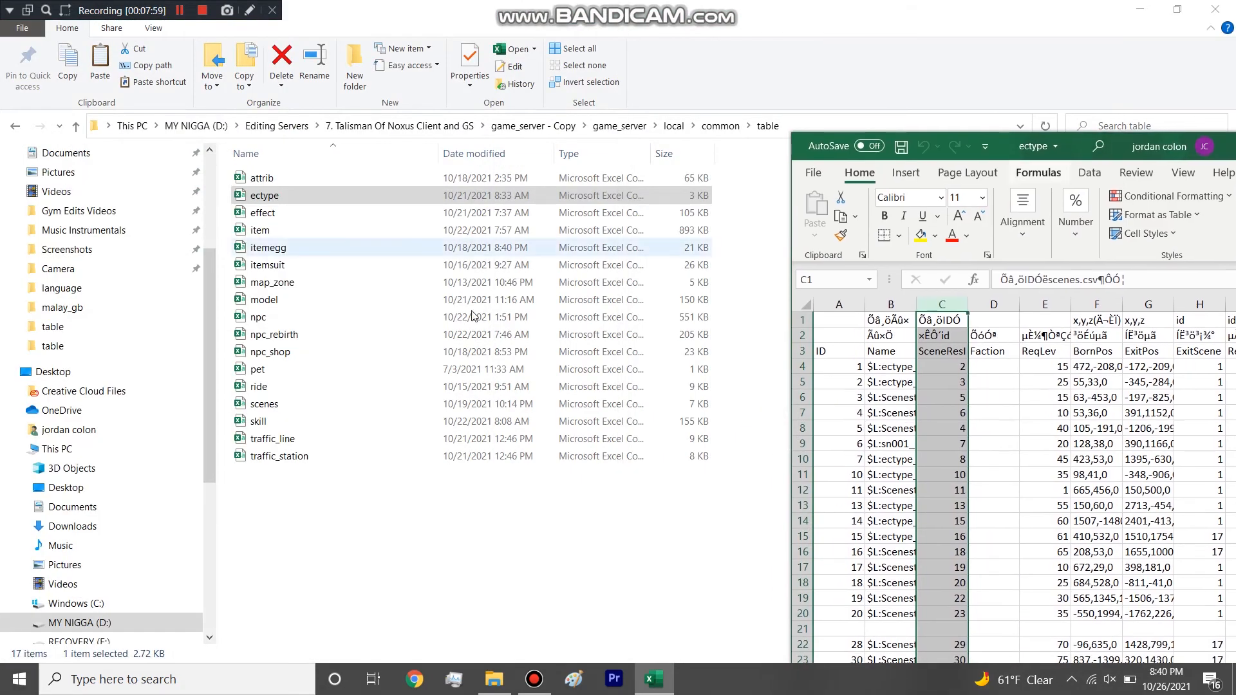
{"action": "left_click", "coordinate": [308, 403]}
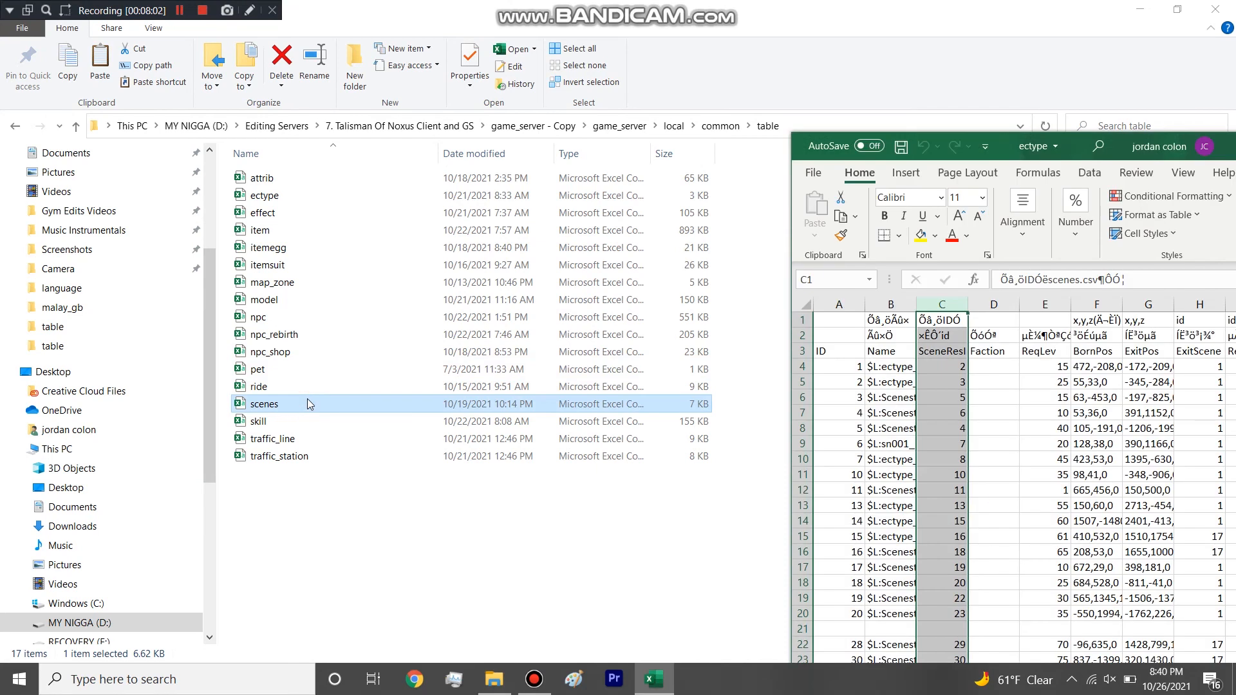
{"action": "double_click", "coordinate": [309, 403]}
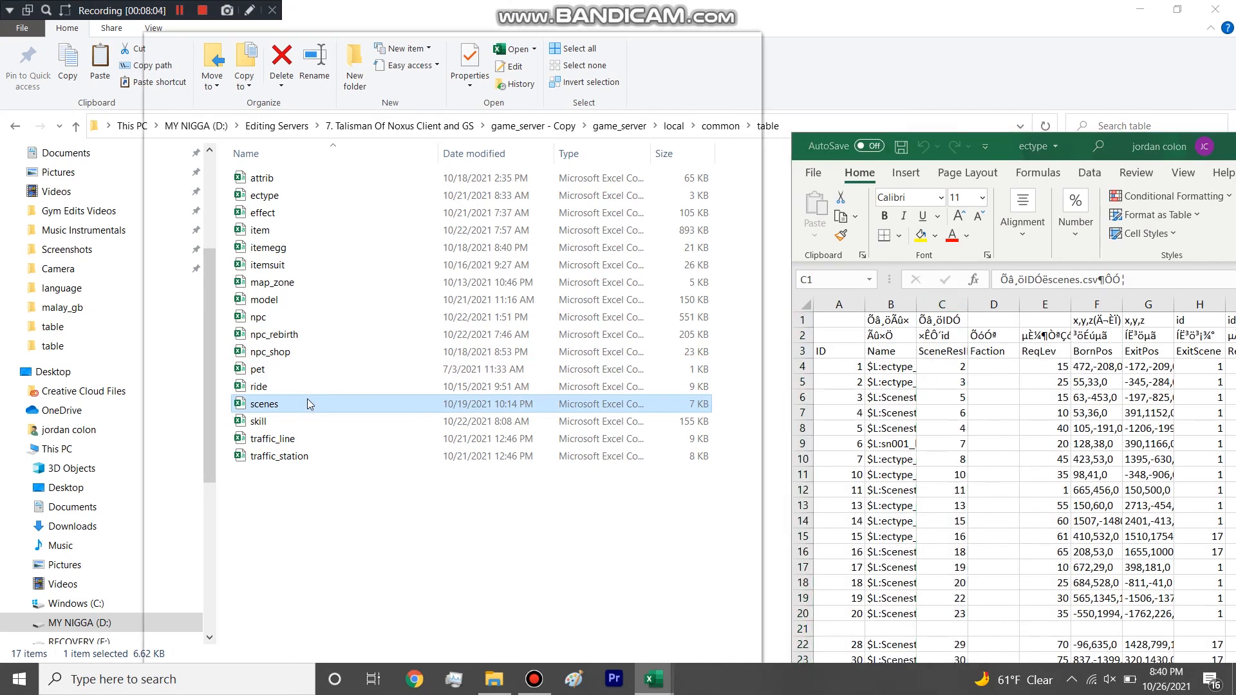
Highlight all scene IDs from row 3 to row 37 of the scenes table.
{"action": "left_click_drag", "start_coordinate": [215, 252], "coordinate": [174, 618]}
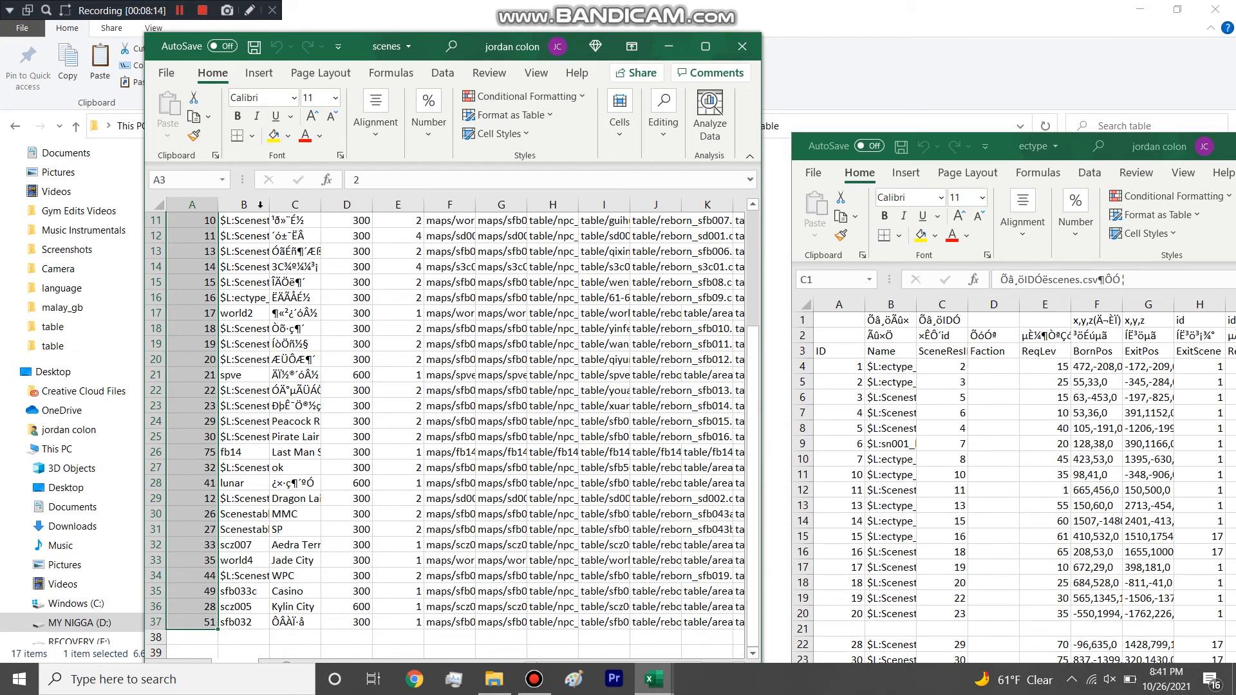
{"action": "scroll", "coordinate": [276, 194], "scroll_direction": "up", "scroll_amount": 2}
{"action": "left_click_drag", "start_coordinate": [357, 48], "coordinate": [348, 25]}
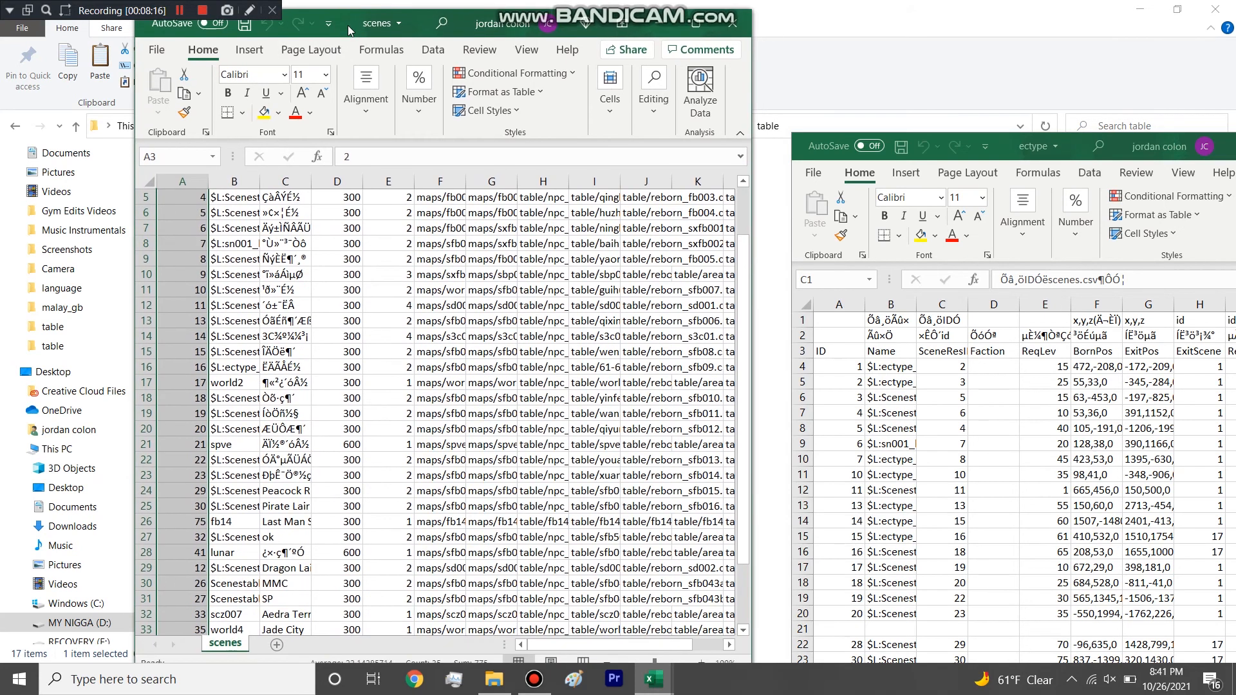
{"action": "left_click", "coordinate": [318, 447]}
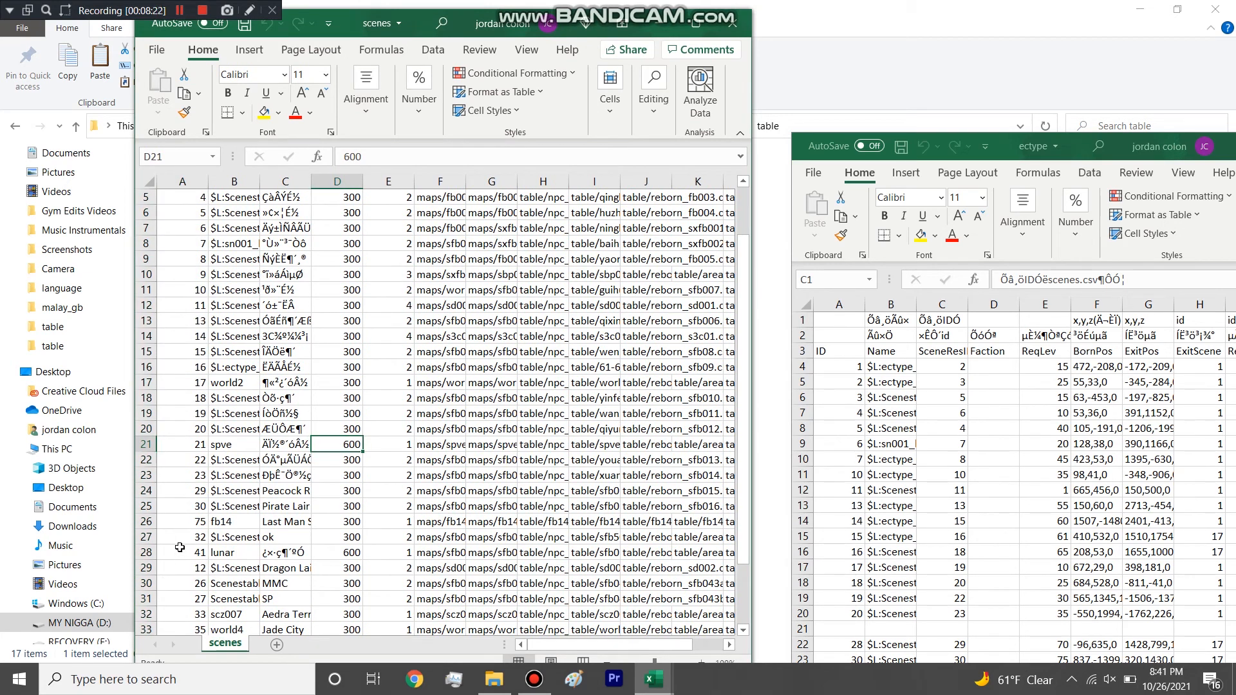
Locate the scz007 scene's ID in the scenes table and select the whole world2 row with ID 17.
{"action": "scroll", "coordinate": [184, 534], "scroll_direction": "down", "scroll_amount": 1}
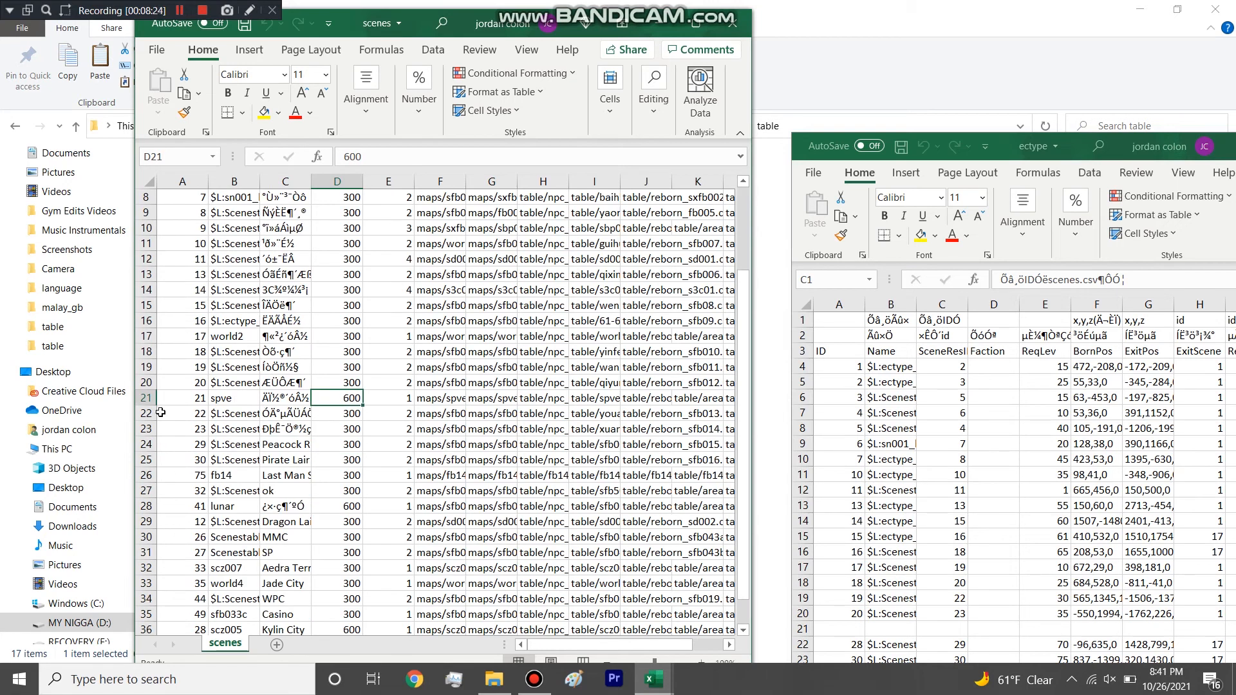
{"action": "scroll", "coordinate": [165, 473], "scroll_direction": "down", "scroll_amount": 2}
{"action": "left_click", "coordinate": [194, 476]}
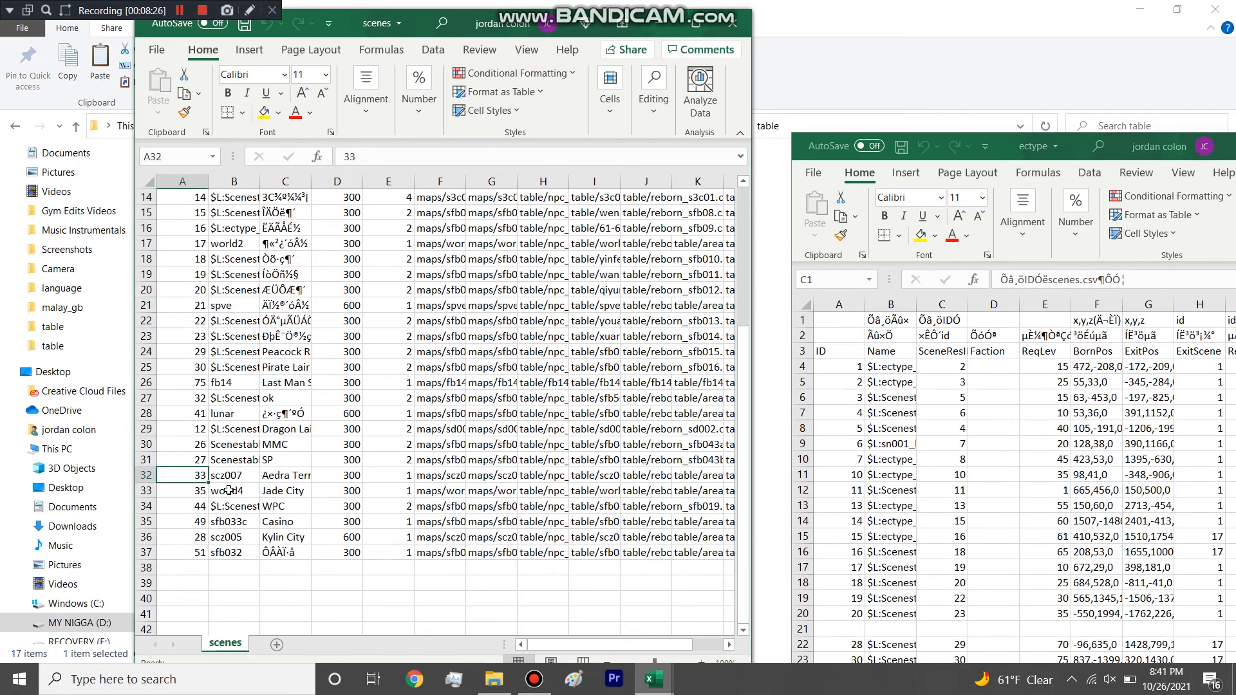
{"action": "left_click", "coordinate": [225, 247]}
{"action": "left_click", "coordinate": [195, 245]}
{"action": "left_click", "coordinate": [146, 243]}
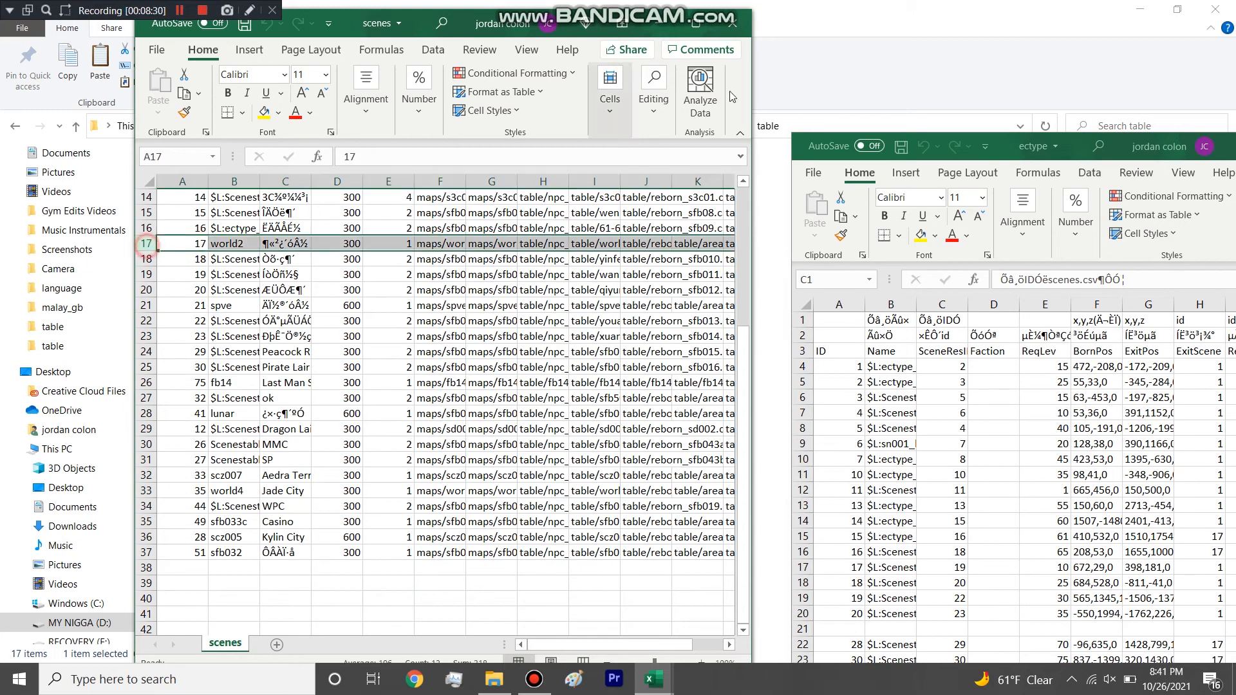
Close the scenes table and return the ectype workbook to full-screen size.
{"action": "left_click", "coordinate": [733, 23]}
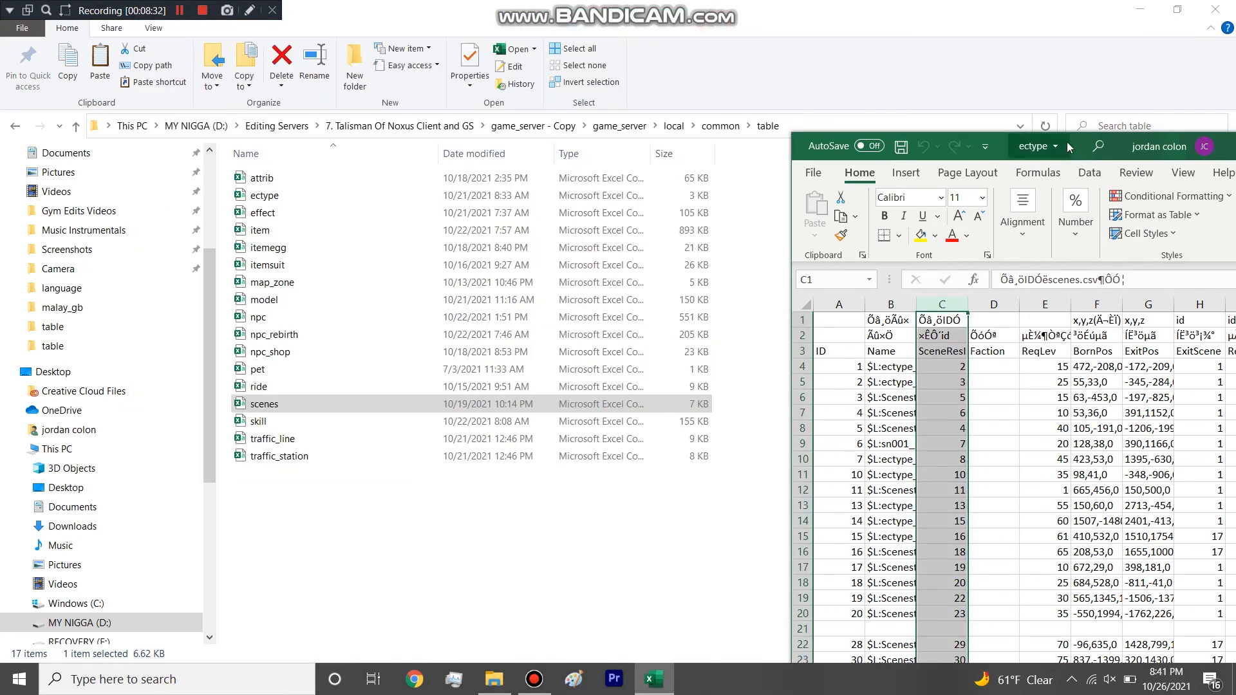
{"action": "left_click_drag", "start_coordinate": [1064, 144], "coordinate": [910, 44]}
{"action": "left_click_drag", "start_coordinate": [688, 5], "coordinate": [687, 3]}
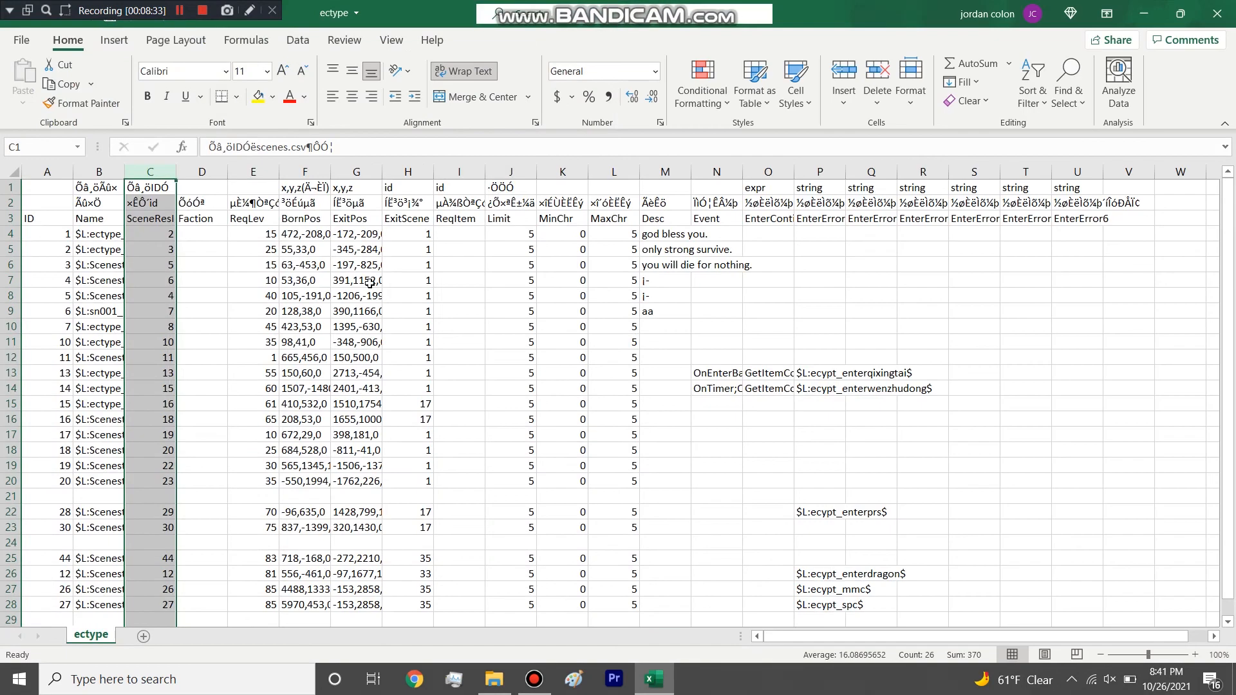
Select the ExitScene entry of the row with ID 28 and widen the ExitScene column.
{"action": "left_click", "coordinate": [835, 511]}
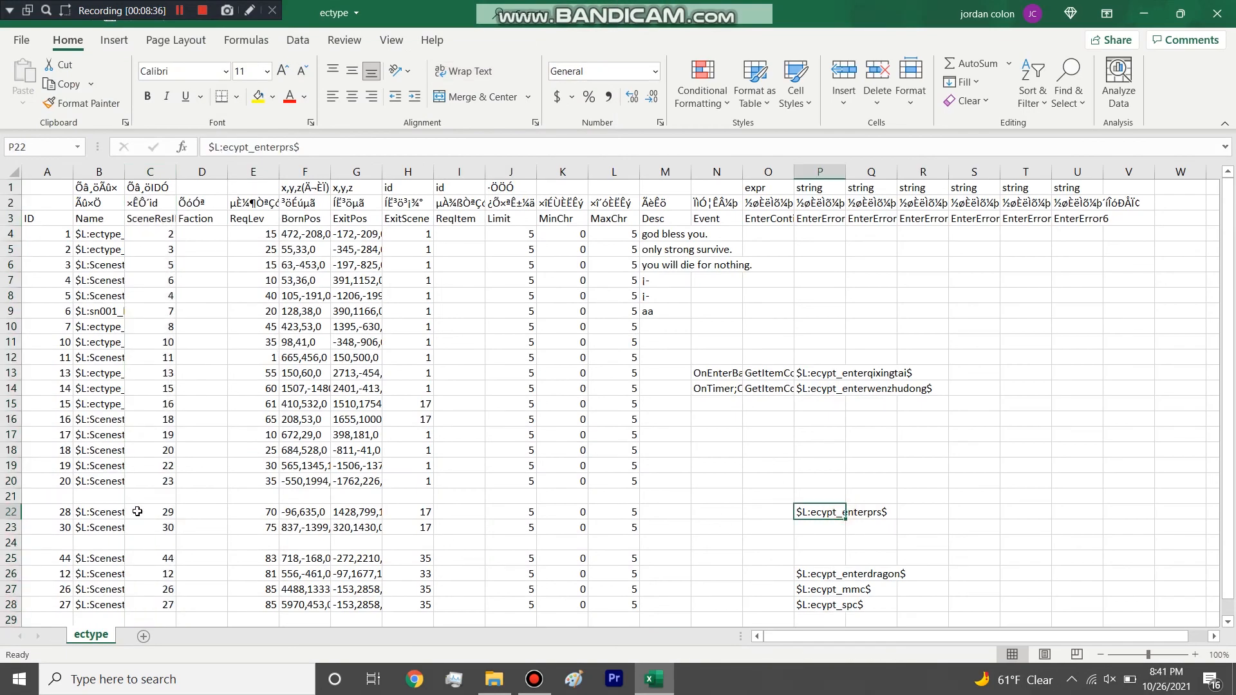
{"action": "left_click", "coordinate": [418, 509]}
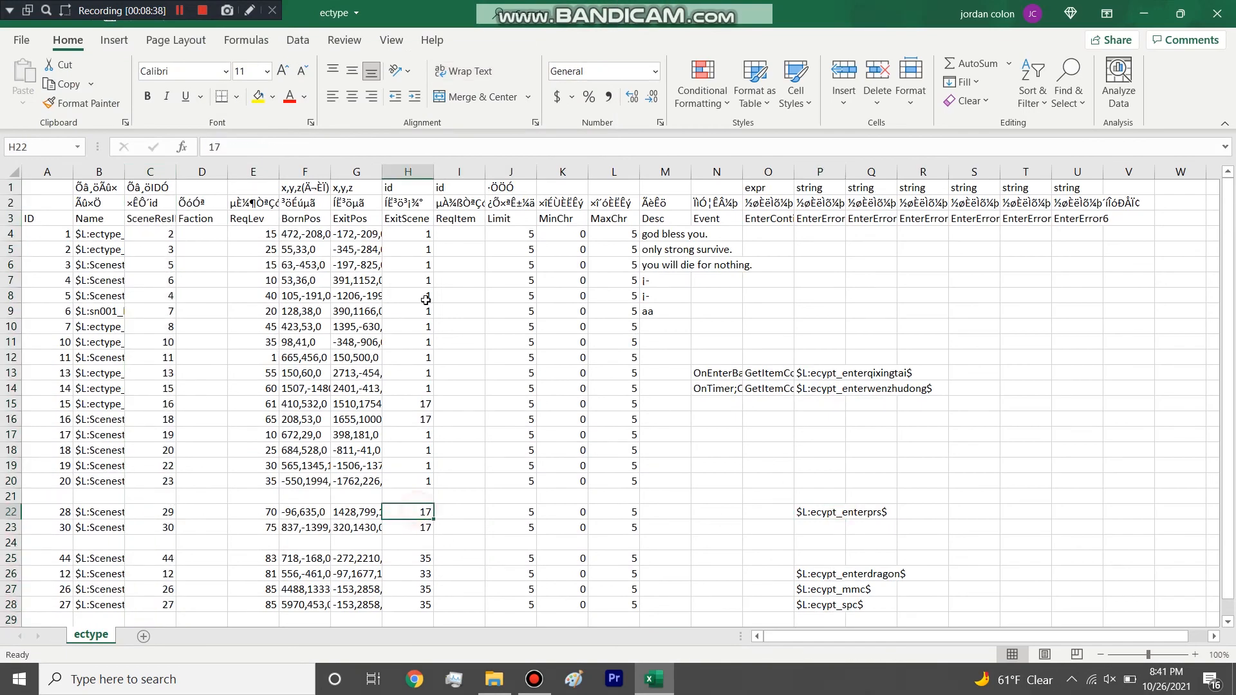
{"action": "left_click_drag", "start_coordinate": [433, 172], "coordinate": [504, 172]}
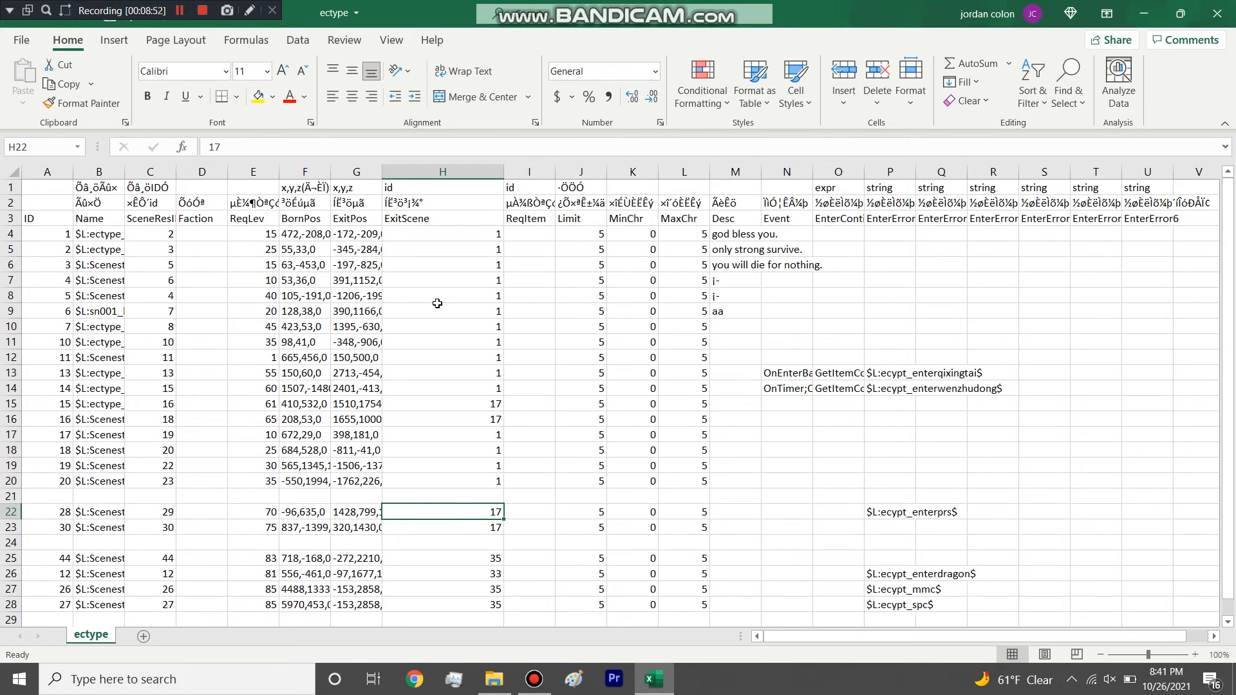
Compare the ExitScene values across the ectype rows, highlighting those of IDs 1 to 7.
{"action": "left_click_drag", "start_coordinate": [483, 384], "coordinate": [484, 482]}
{"action": "left_click", "coordinate": [470, 509]}
{"action": "left_click_drag", "start_coordinate": [463, 231], "coordinate": [466, 330]}
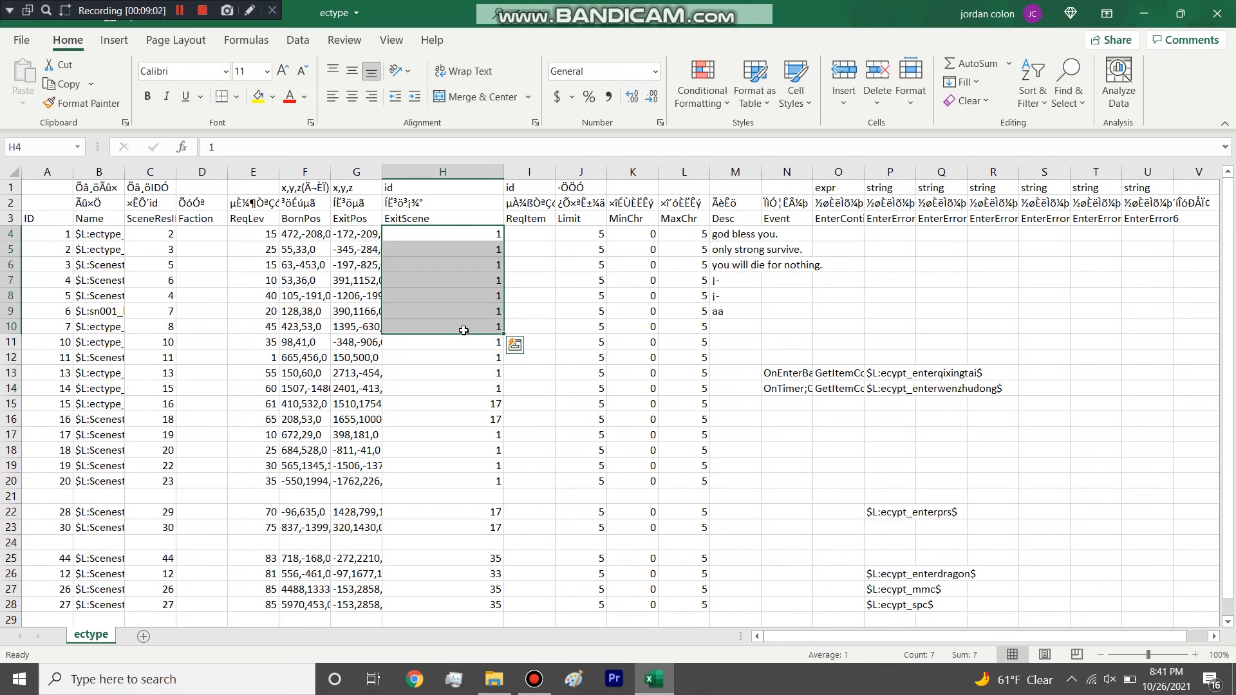
{"action": "left_click", "coordinate": [455, 373]}
{"action": "left_click_drag", "start_coordinate": [455, 386], "coordinate": [446, 233]}
{"action": "left_click", "coordinate": [446, 250]}
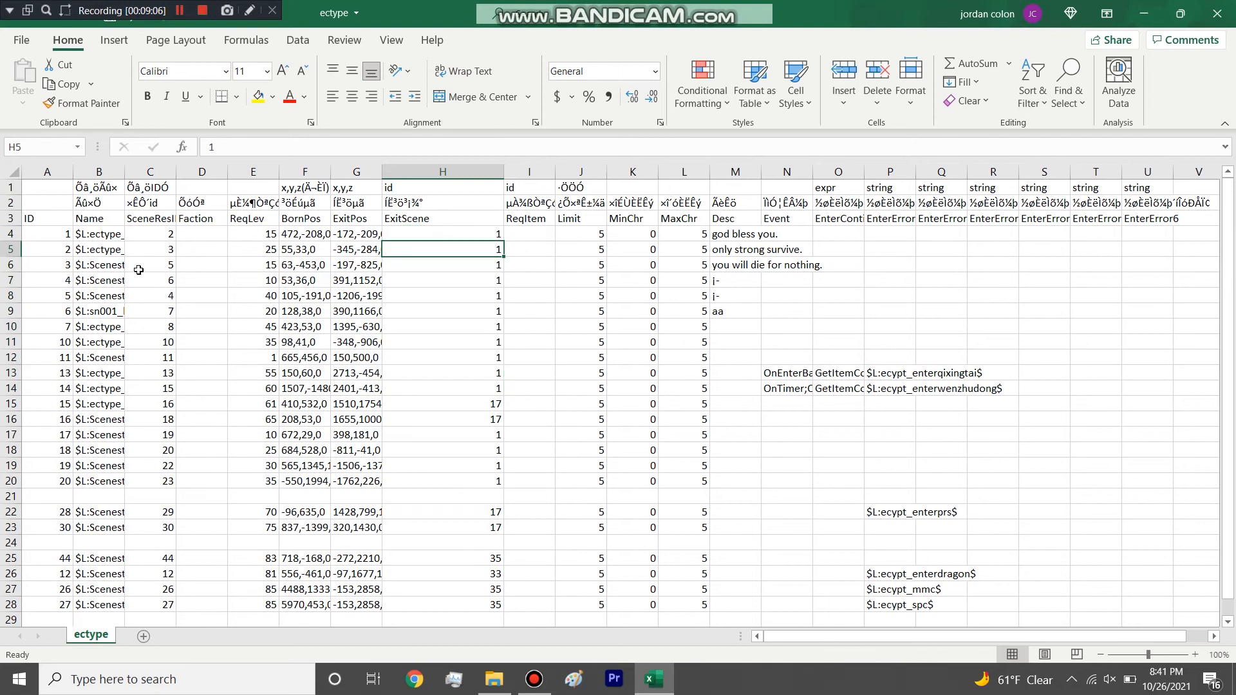
Go through the scene resource IDs in the ectype table down to the rows with IDs 14 and 15.
{"action": "left_click", "coordinate": [159, 222]}
{"action": "left_click", "coordinate": [161, 234]}
{"action": "left_click", "coordinate": [165, 264]}
{"action": "left_click", "coordinate": [167, 295]}
{"action": "left_click", "coordinate": [171, 326]}
{"action": "left_click_drag", "start_coordinate": [164, 395], "coordinate": [165, 405]}
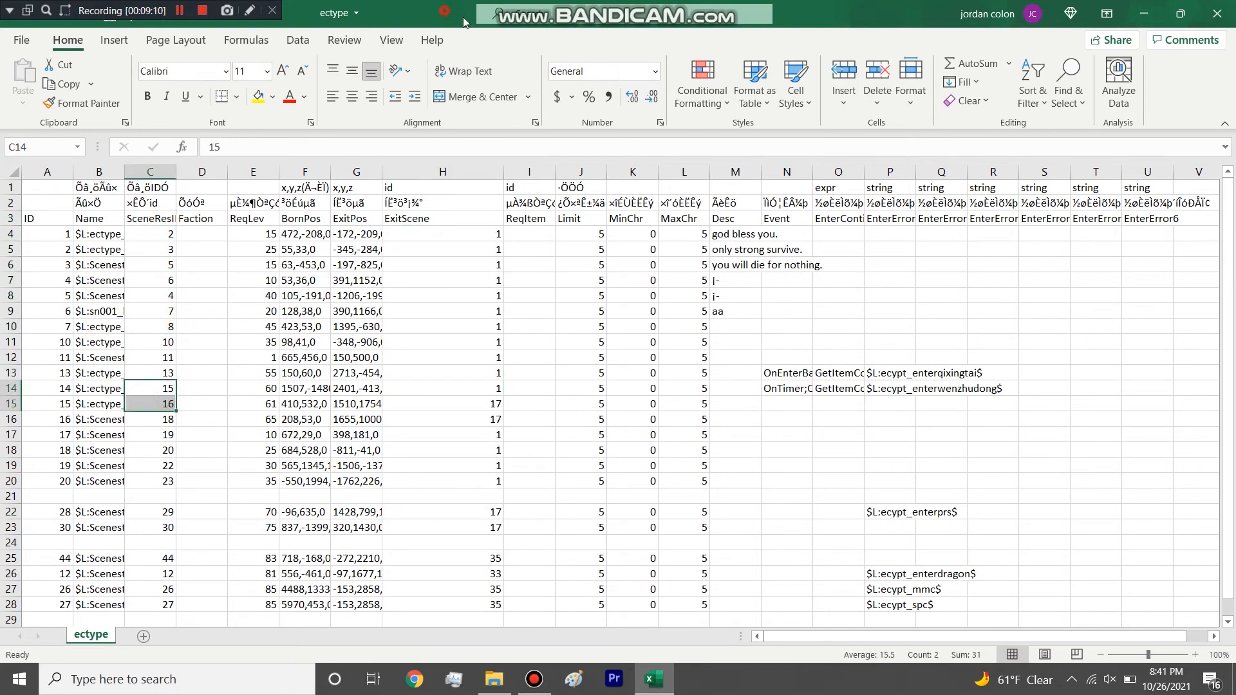
Reopen the scenes table beside the ectype workbook and widen its column B until the full scene names fit.
{"action": "double_click", "coordinate": [449, 9]}
{"action": "left_click", "coordinate": [315, 407]}
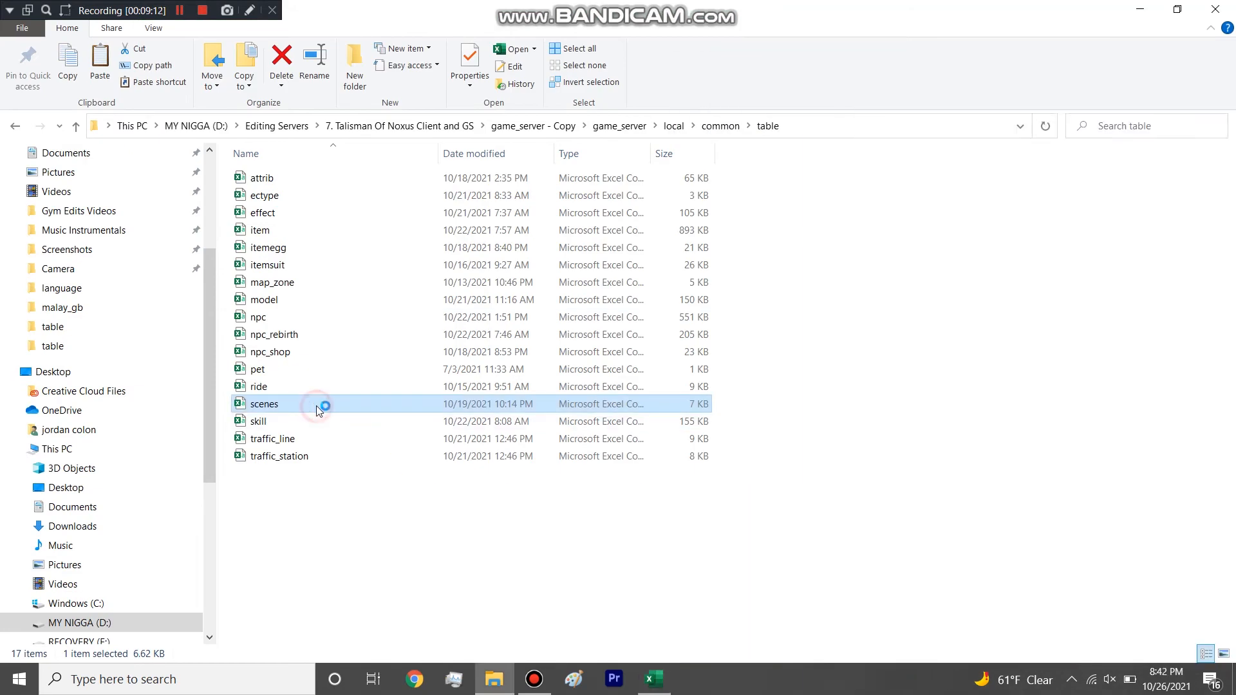
{"action": "double_click", "coordinate": [315, 405]}
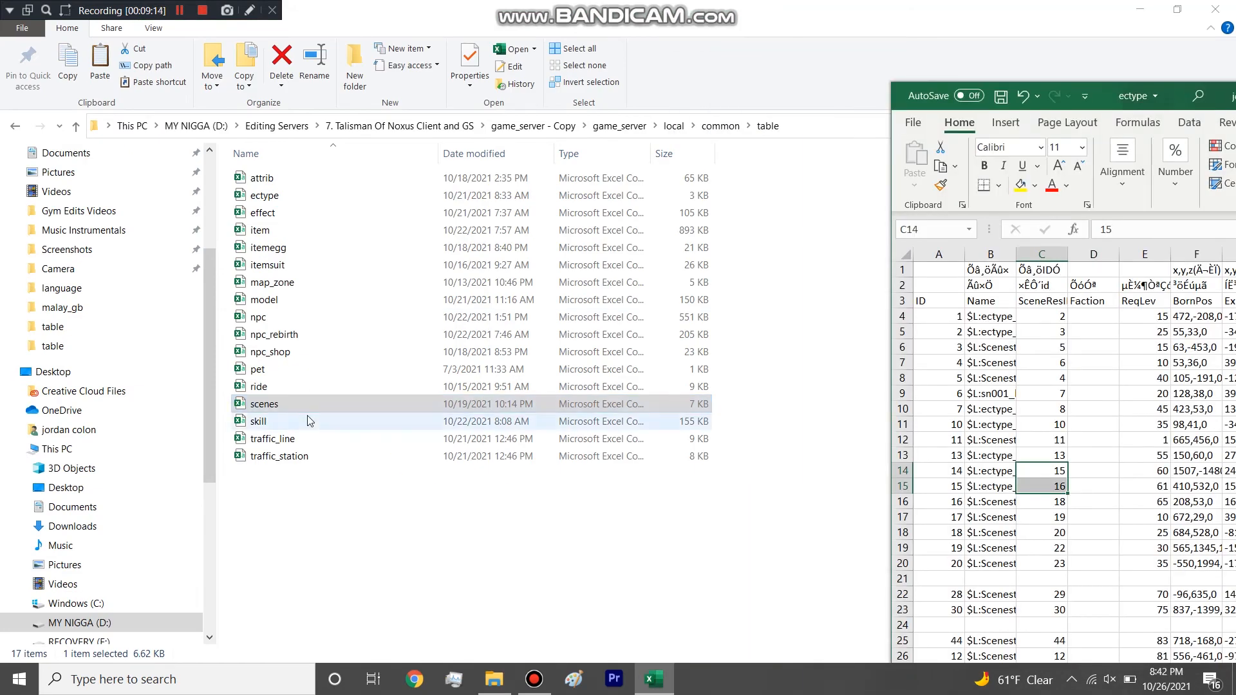
{"action": "scroll", "coordinate": [164, 382], "scroll_direction": "down", "scroll_amount": 3}
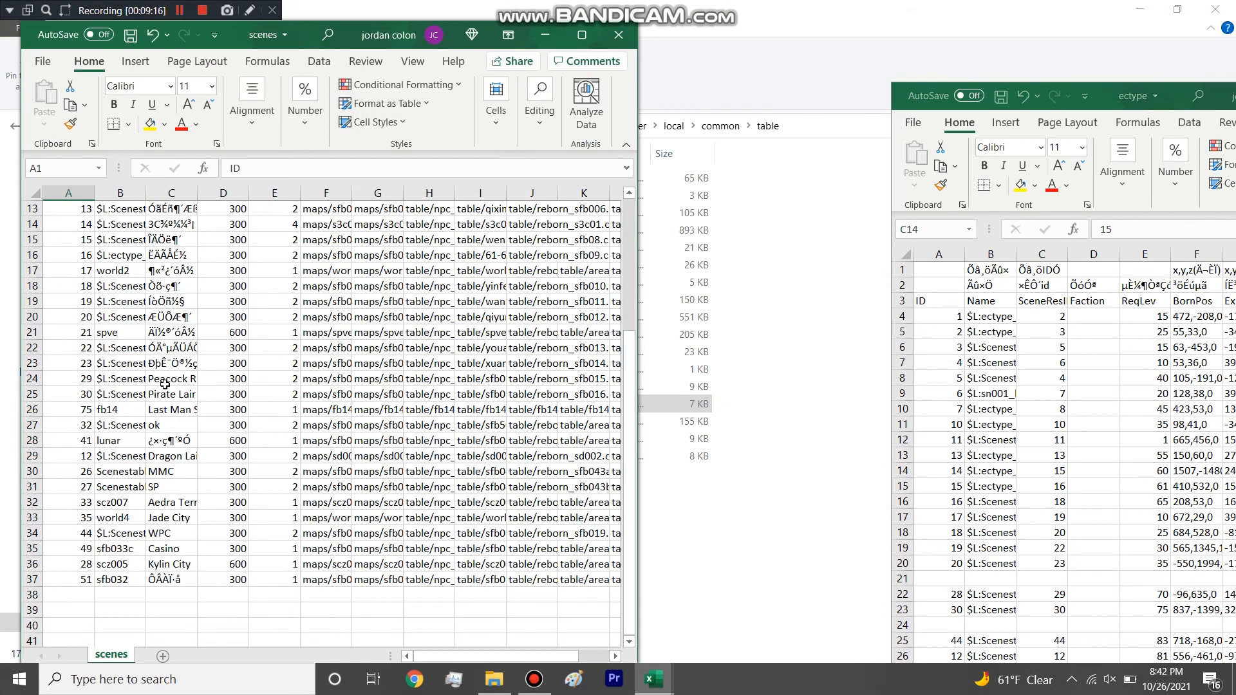
{"action": "left_click_drag", "start_coordinate": [143, 191], "coordinate": [261, 191]}
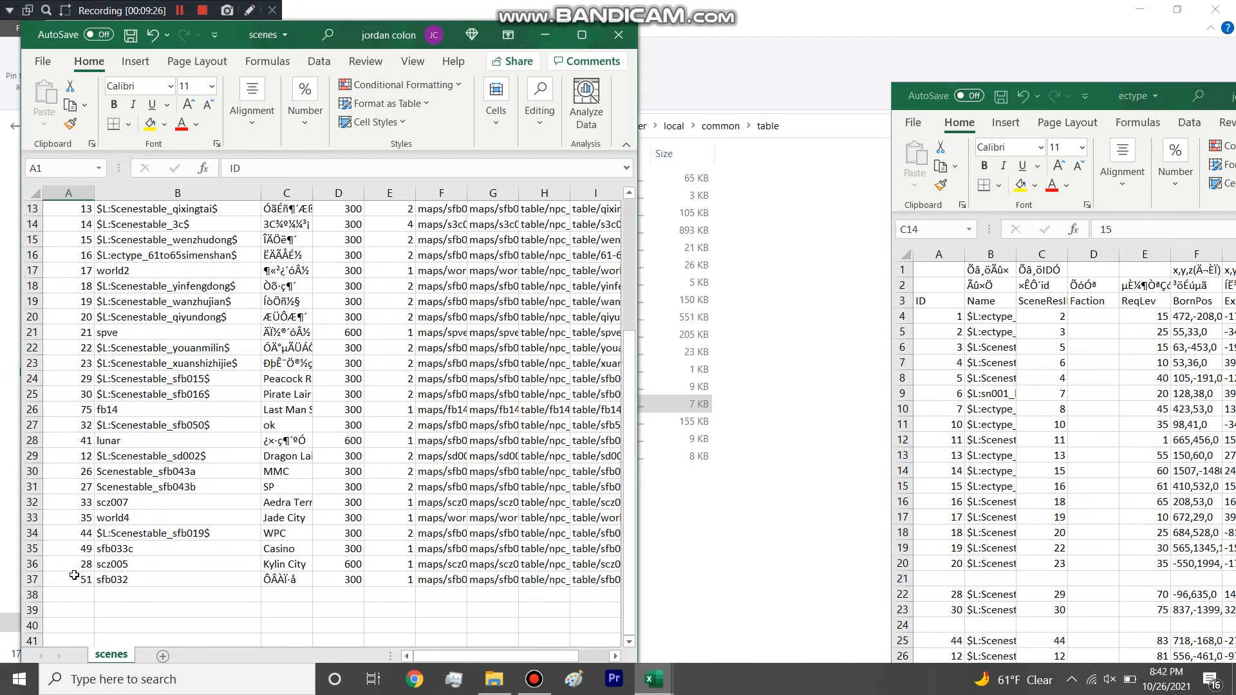
{"action": "left_click", "coordinate": [98, 564]}
Return to the full-screen ectype workbook and highlight the ReqLev values of IDs 1 to 18.
{"action": "left_click_drag", "start_coordinate": [1099, 102], "coordinate": [661, 5]}
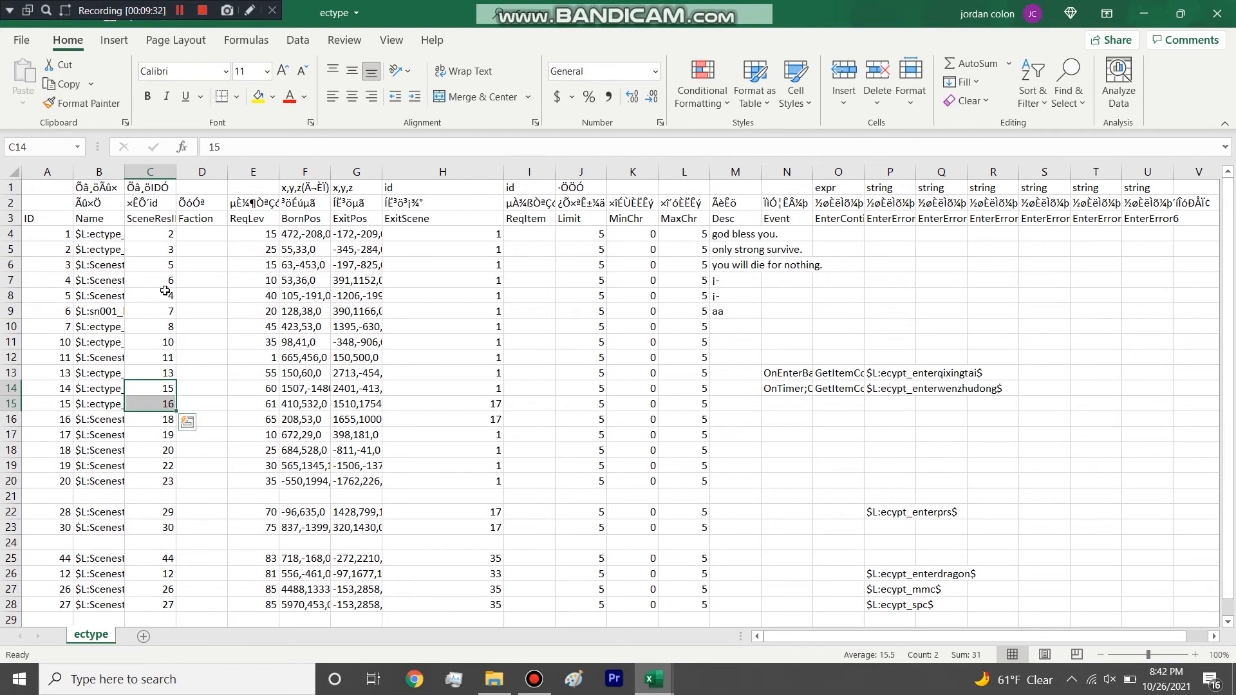
{"action": "left_click", "coordinate": [270, 234]}
{"action": "left_click_drag", "start_coordinate": [271, 234], "coordinate": [264, 451]}
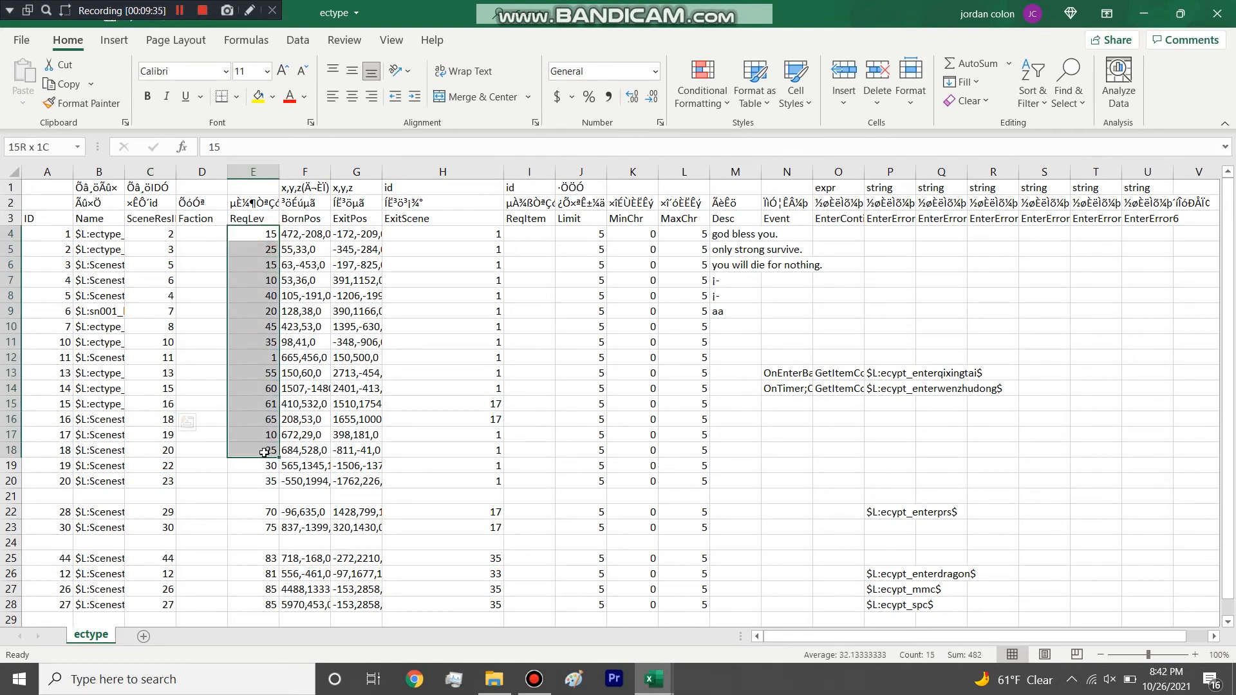
Examine the BornPos, scene resource ID and ExitPos entries of the row with ID 1.
{"action": "left_click", "coordinate": [306, 235]}
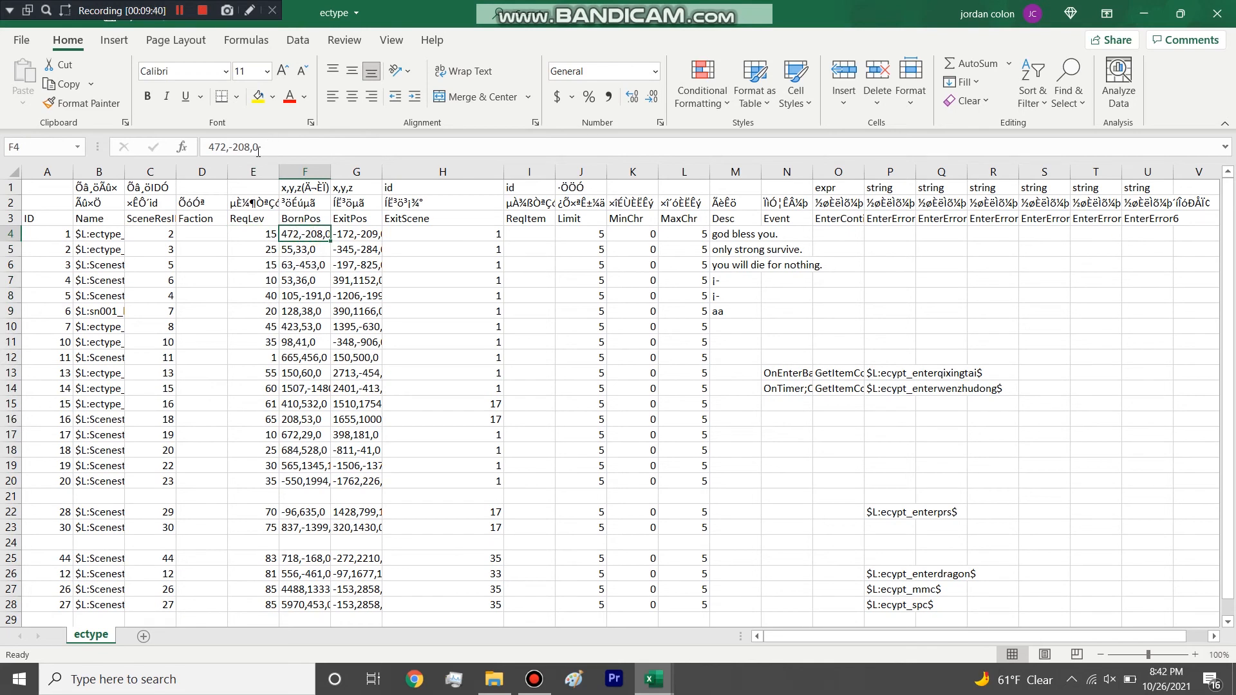
{"action": "left_click", "coordinate": [156, 233]}
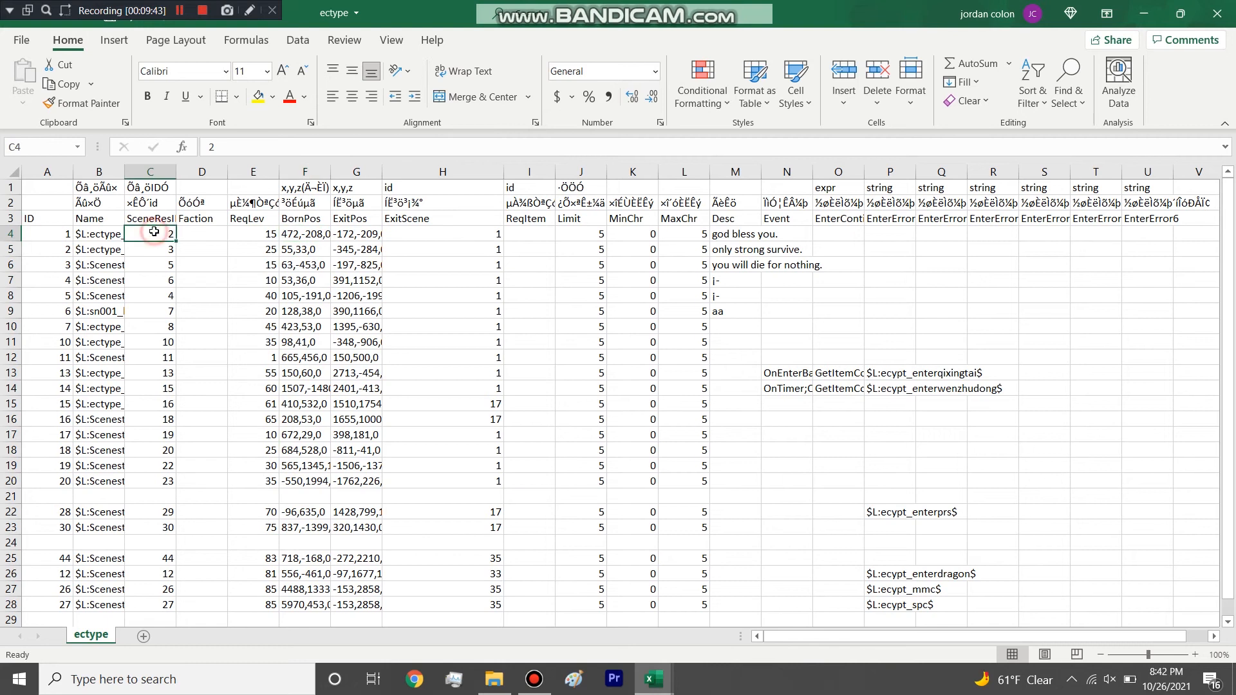
{"action": "left_click", "coordinate": [300, 233]}
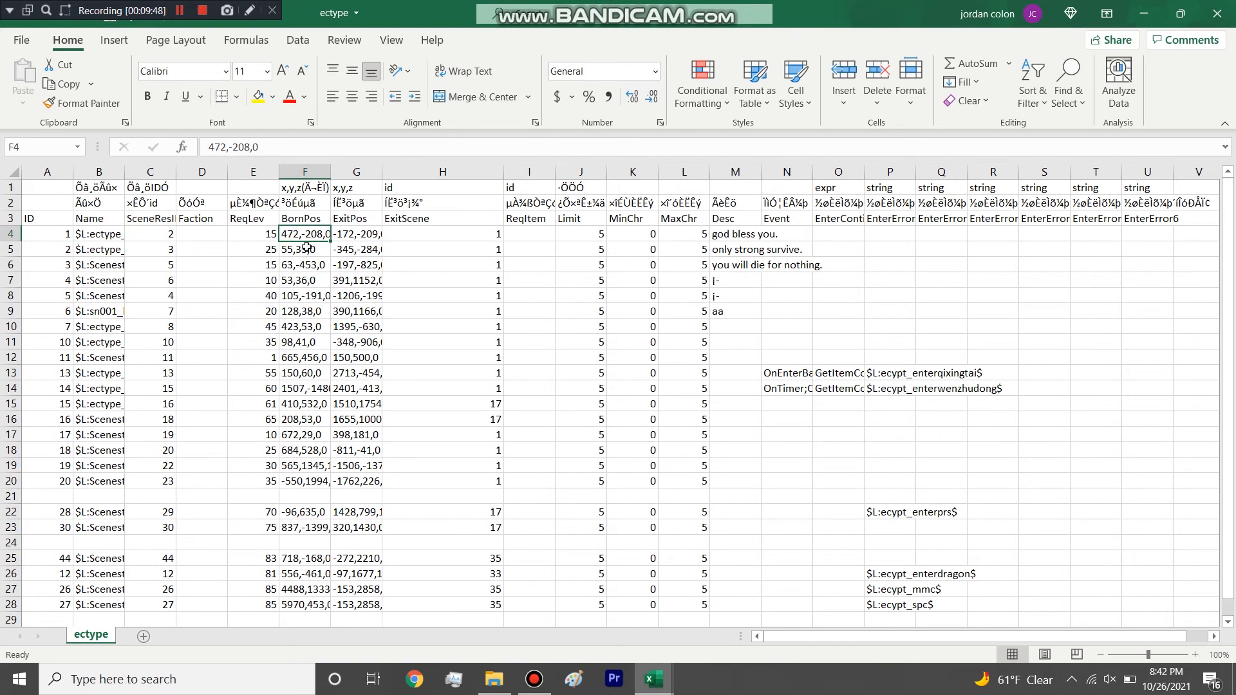
{"action": "left_click", "coordinate": [347, 236]}
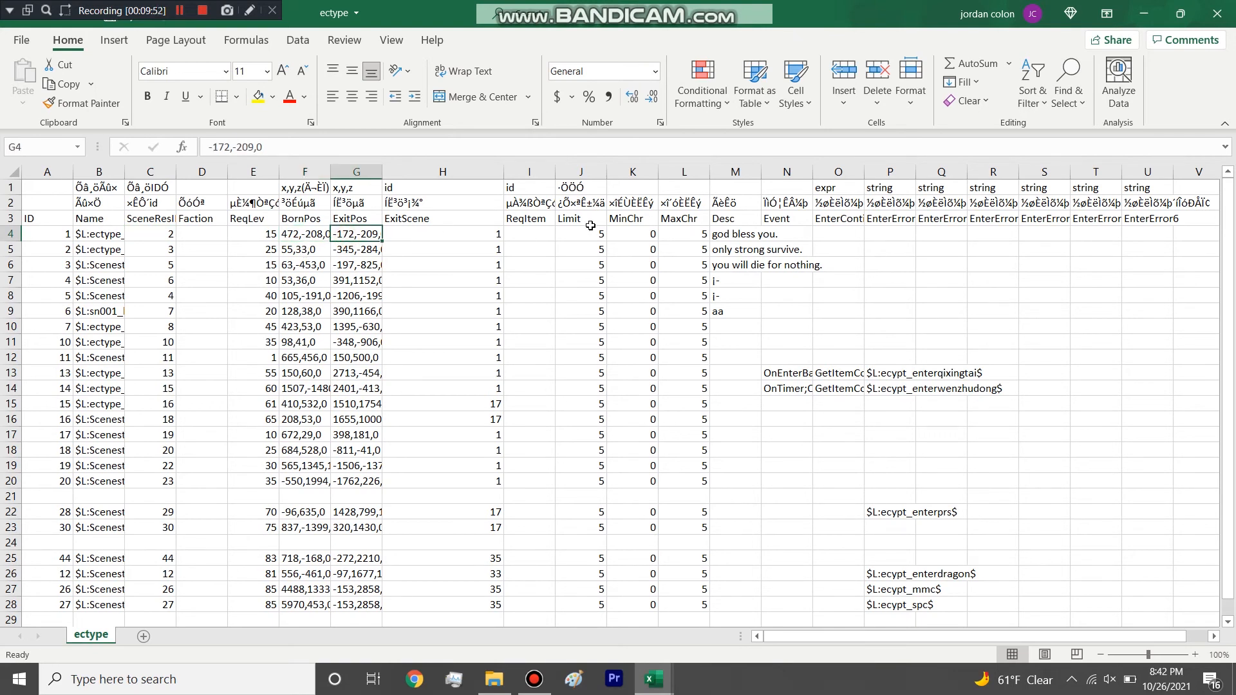
Highlight the Limit values of IDs 1 to 20 and the MaxChr values of IDs 1 to 17.
{"action": "left_click_drag", "start_coordinate": [590, 230], "coordinate": [597, 480]}
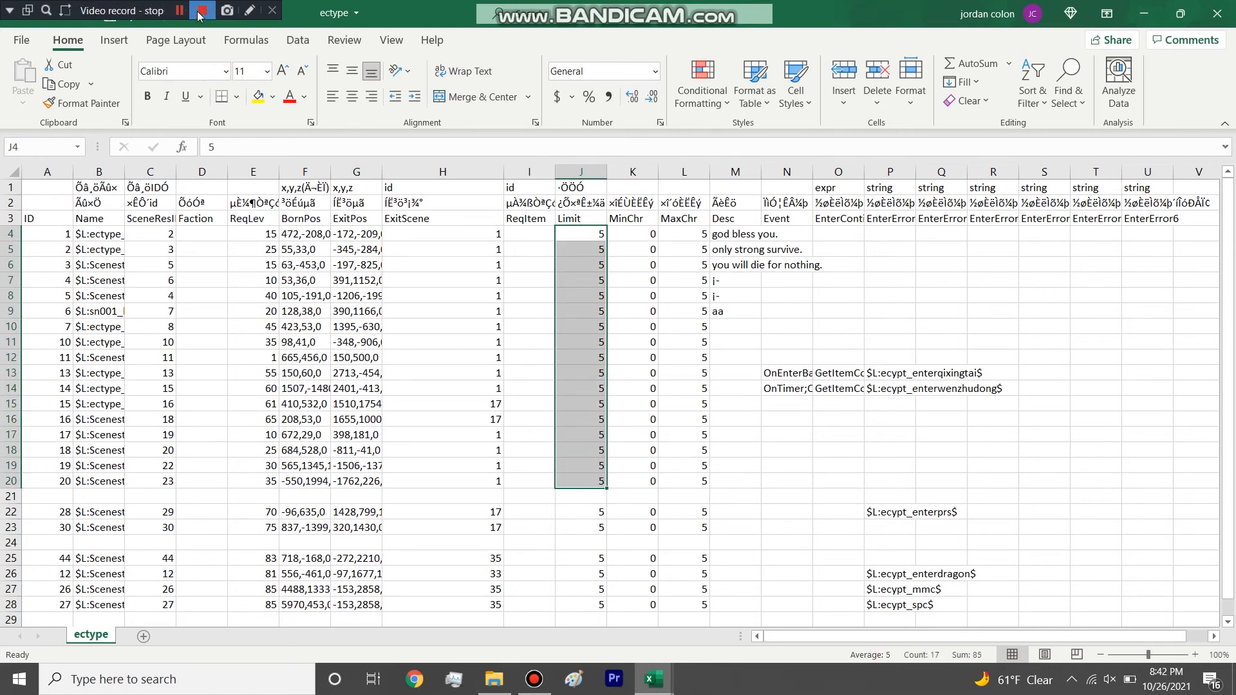
{"action": "left_click", "coordinate": [628, 241]}
{"action": "left_click_drag", "start_coordinate": [682, 235], "coordinate": [683, 437]}
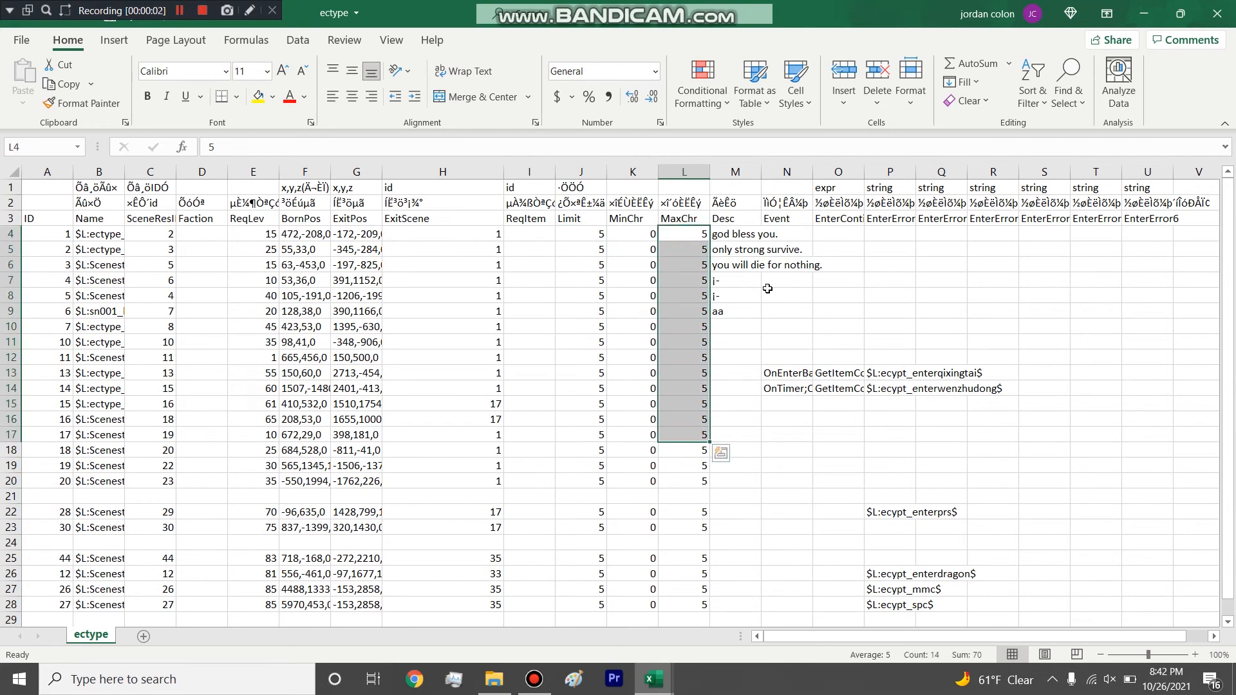
Examine the Desc entries of the first six ectype rows, ending on "you will die for nothing.".
{"action": "left_click", "coordinate": [745, 233]}
{"action": "left_click", "coordinate": [740, 264]}
{"action": "left_click", "coordinate": [744, 247]}
{"action": "left_click_drag", "start_coordinate": [740, 233], "coordinate": [735, 311]}
{"action": "left_click", "coordinate": [738, 280]}
{"action": "left_click", "coordinate": [740, 265]}
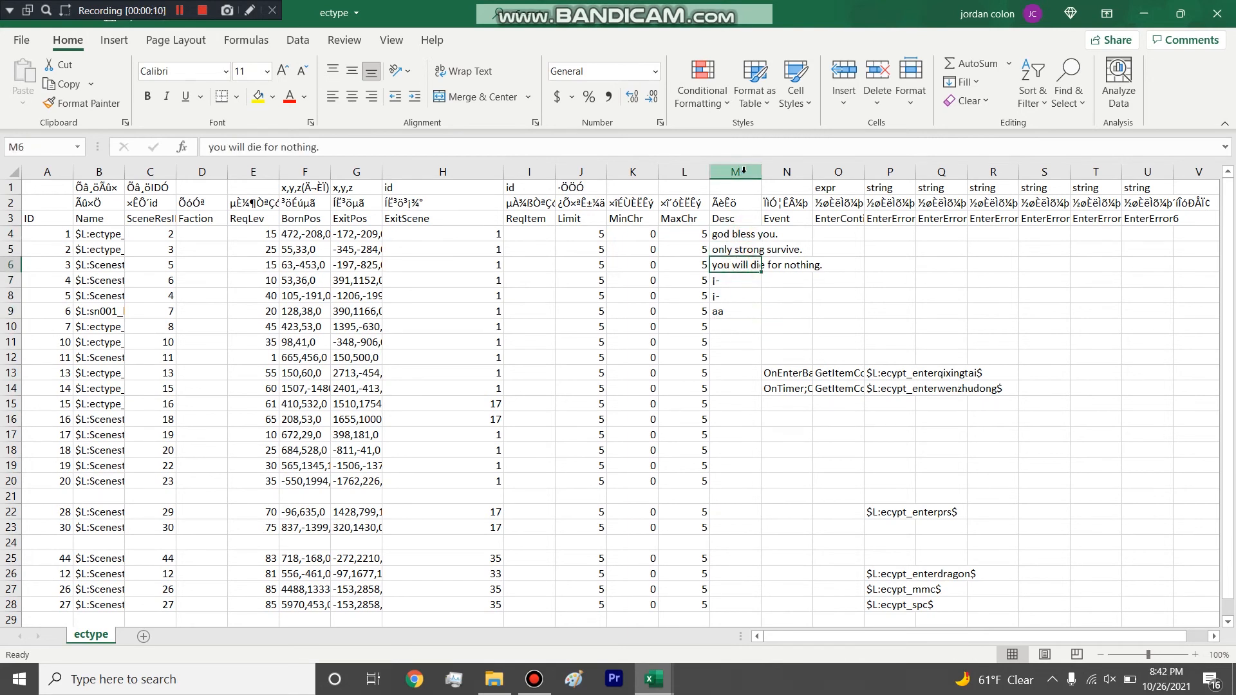
Inspect the Event entry of the row with ID 13 and widen the Event and EnterContidion columns.
{"action": "left_click", "coordinate": [780, 372]}
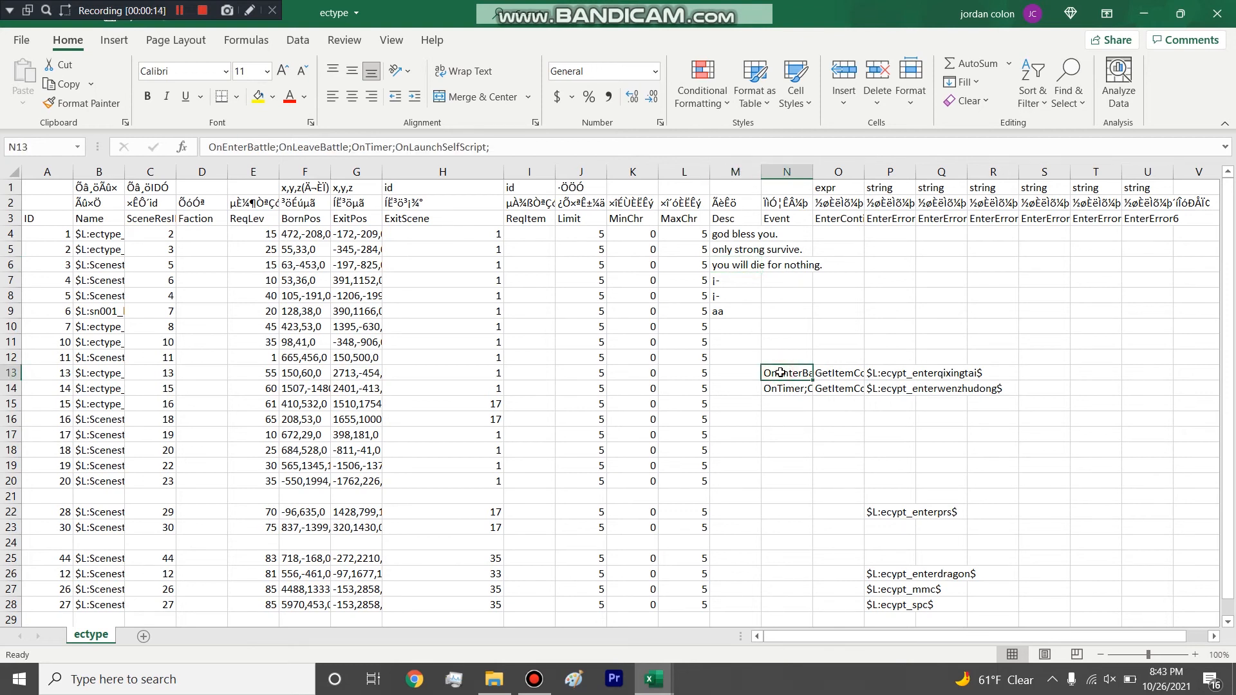
{"action": "scroll", "coordinate": [801, 328], "scroll_direction": "down", "scroll_amount": 1}
{"action": "scroll", "coordinate": [817, 283], "scroll_direction": "up", "scroll_amount": 1}
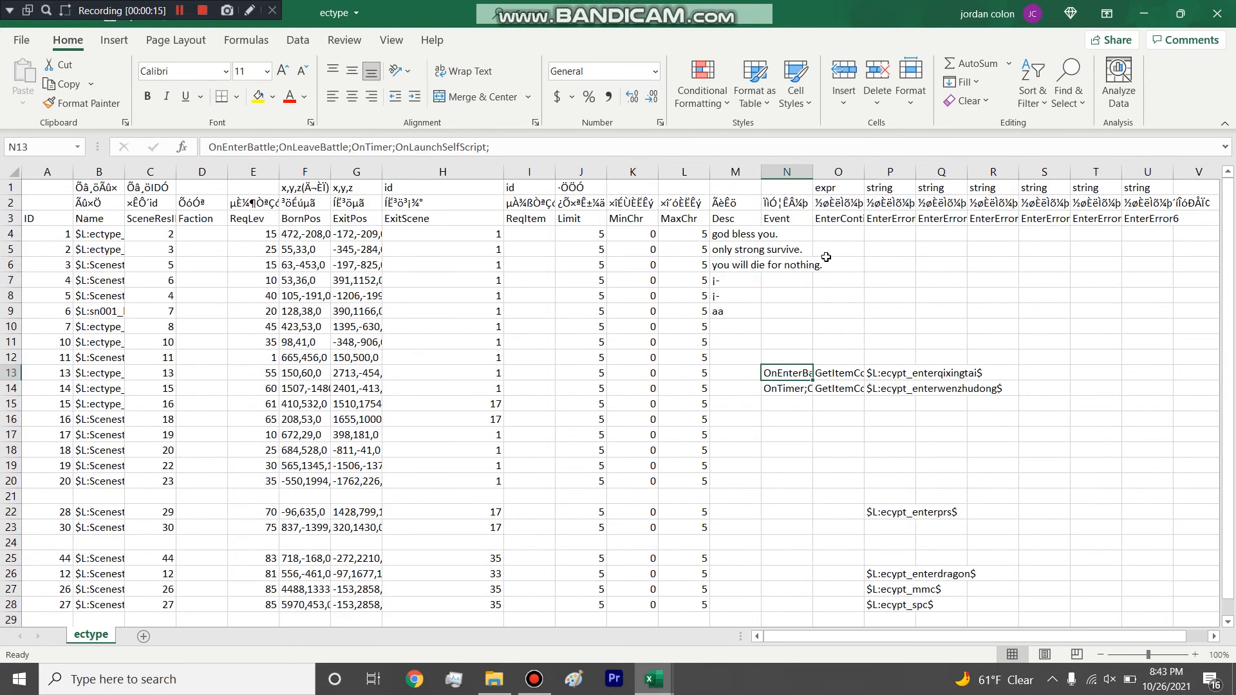
{"action": "double_click", "coordinate": [863, 175]}
{"action": "left_click_drag", "start_coordinate": [812, 172], "coordinate": [845, 172]}
Compare the EnterContidion expressions of the rows with IDs 13 and 14, inspecting item ID 4163 in the first one.
{"action": "scroll", "coordinate": [885, 352], "scroll_direction": "down", "scroll_amount": 1}
{"action": "left_click_drag", "start_coordinate": [897, 329], "coordinate": [896, 339]}
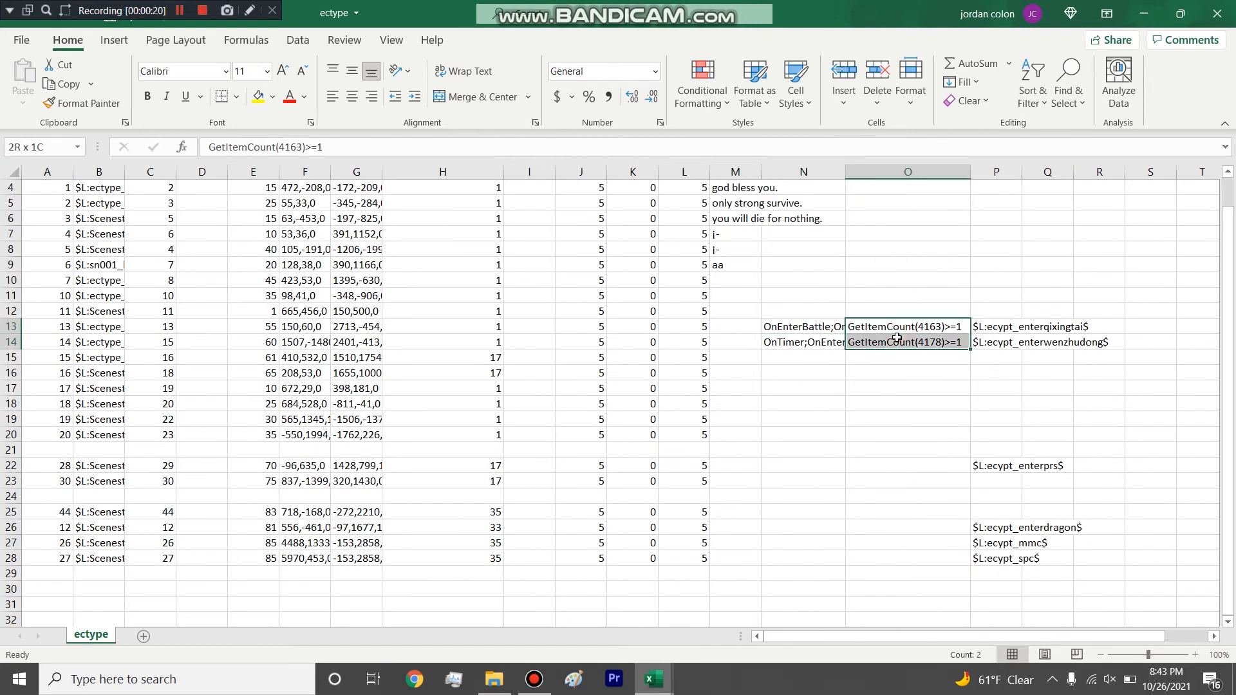
{"action": "left_click", "coordinate": [897, 341]}
{"action": "mouse_move", "coordinate": [901, 325]}
{"action": "left_mouse_down"}
{"action": "mouse_move", "coordinate": [903, 344]}
{"action": "mouse_move", "coordinate": [915, 328]}
{"action": "mouse_move", "coordinate": [912, 340]}
{"action": "left_mouse_up"}
{"action": "left_click", "coordinate": [913, 327]}
{"action": "scroll", "coordinate": [910, 314], "scroll_direction": "up", "scroll_amount": 1}
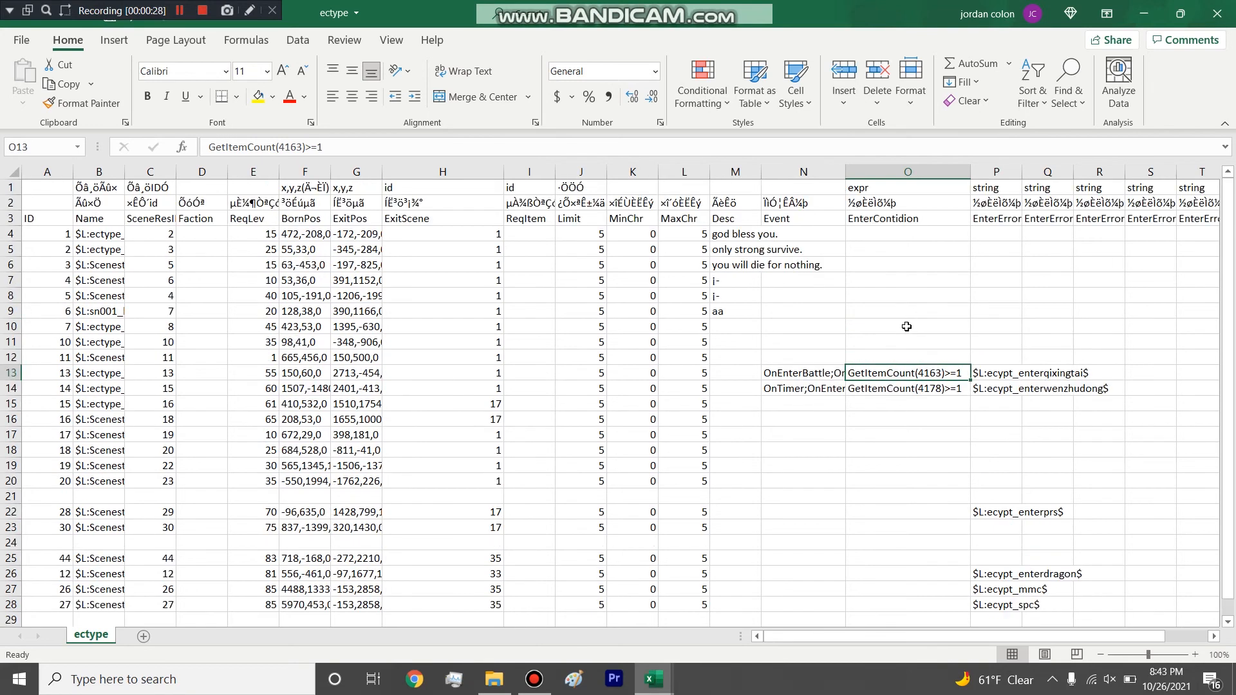
{"action": "double_click", "coordinate": [927, 372]}
{"action": "double_click", "coordinate": [927, 372]}
{"action": "left_click", "coordinate": [905, 431]}
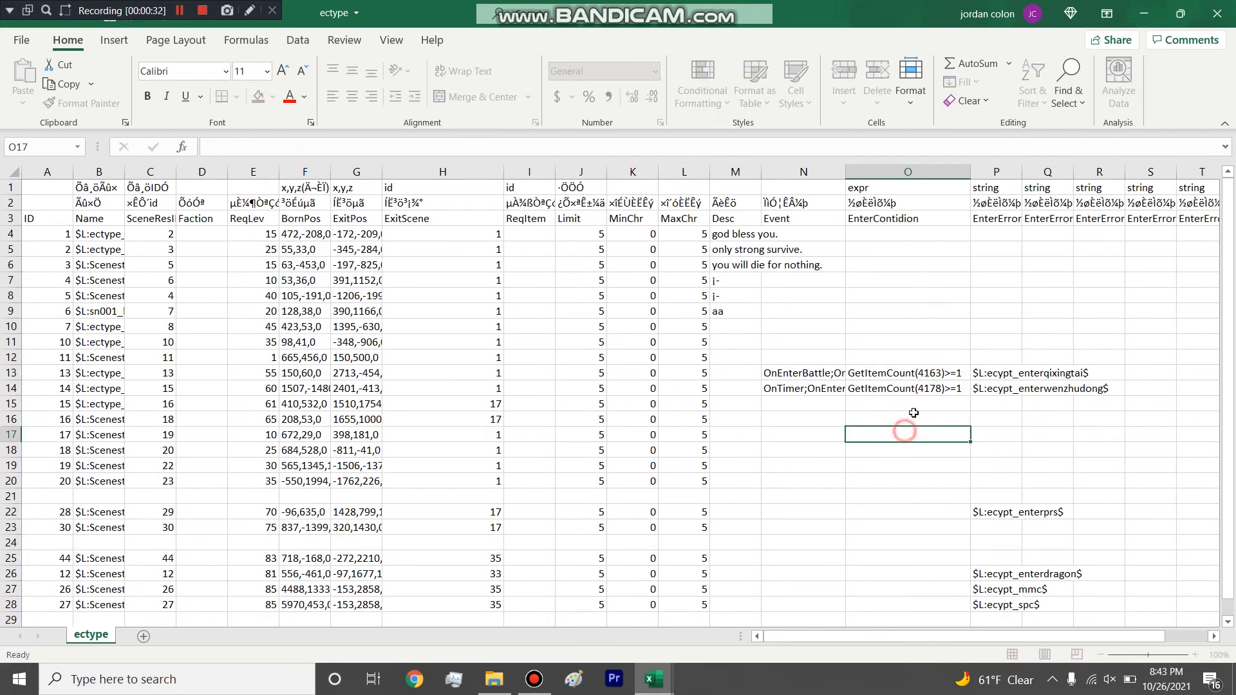
Close the ectype and scenes tables without saving their changes.
{"action": "scroll", "coordinate": [938, 358], "scroll_direction": "down", "scroll_amount": 3}
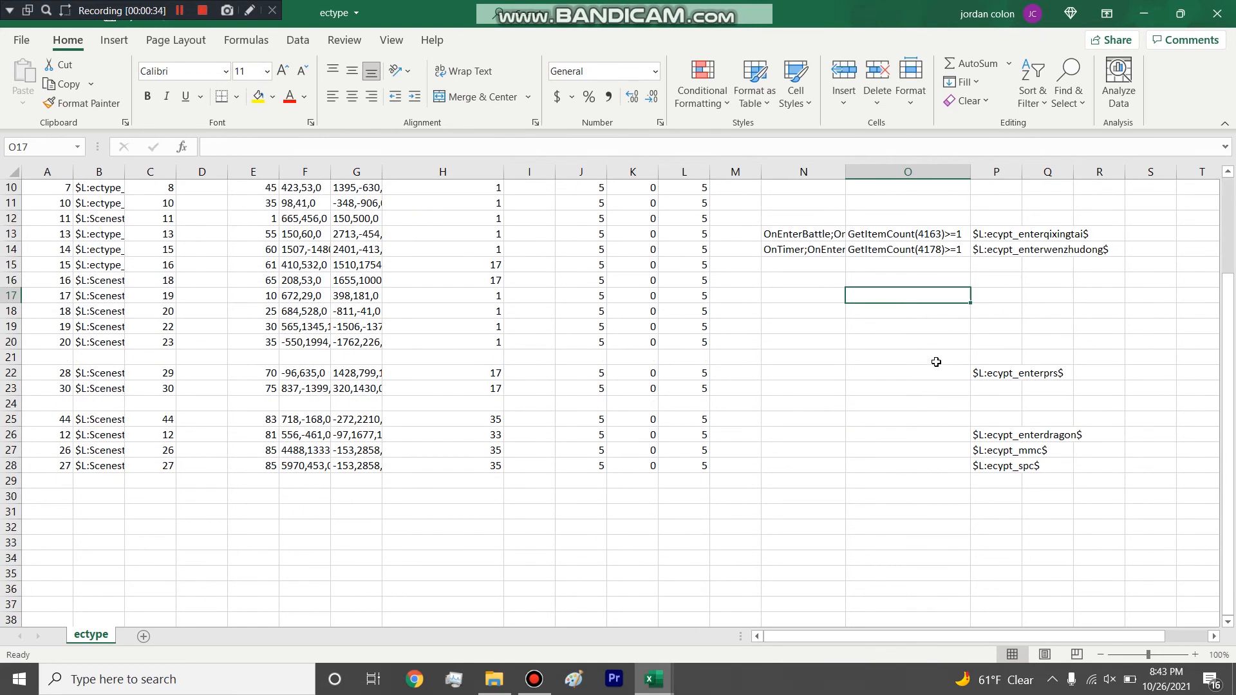
{"action": "scroll", "coordinate": [936, 354], "scroll_direction": "up", "scroll_amount": 3}
{"action": "left_click", "coordinate": [1216, 13]}
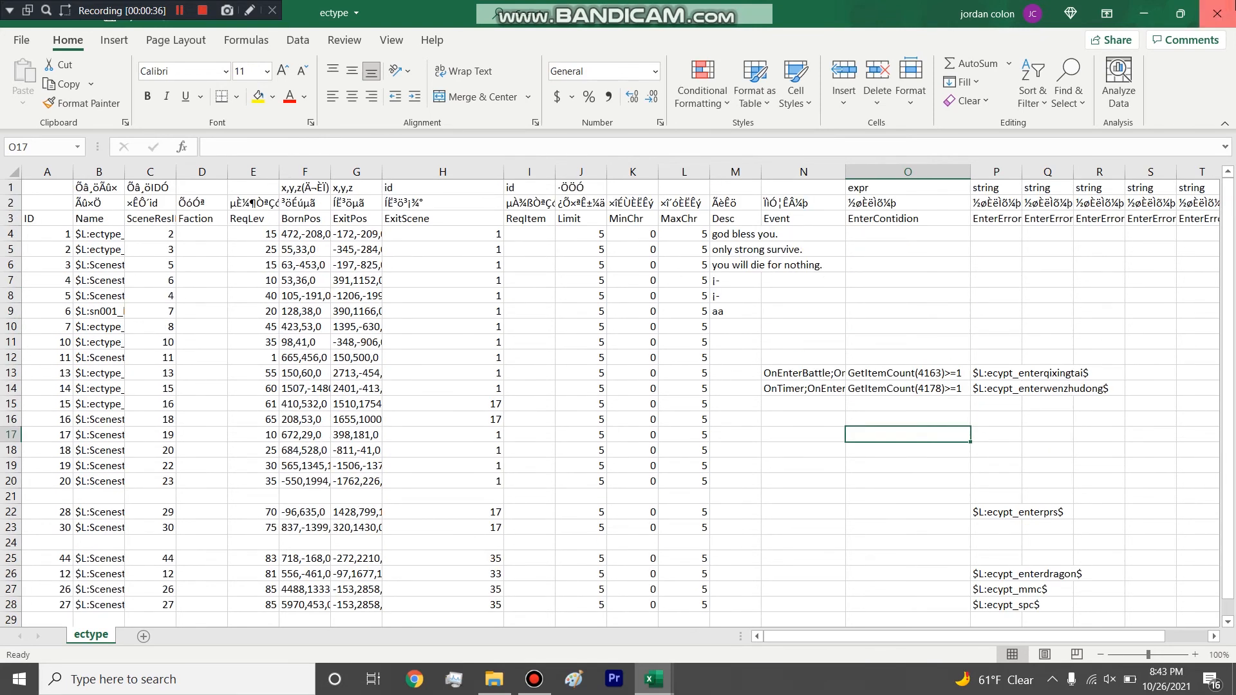
{"action": "left_click", "coordinate": [634, 361]}
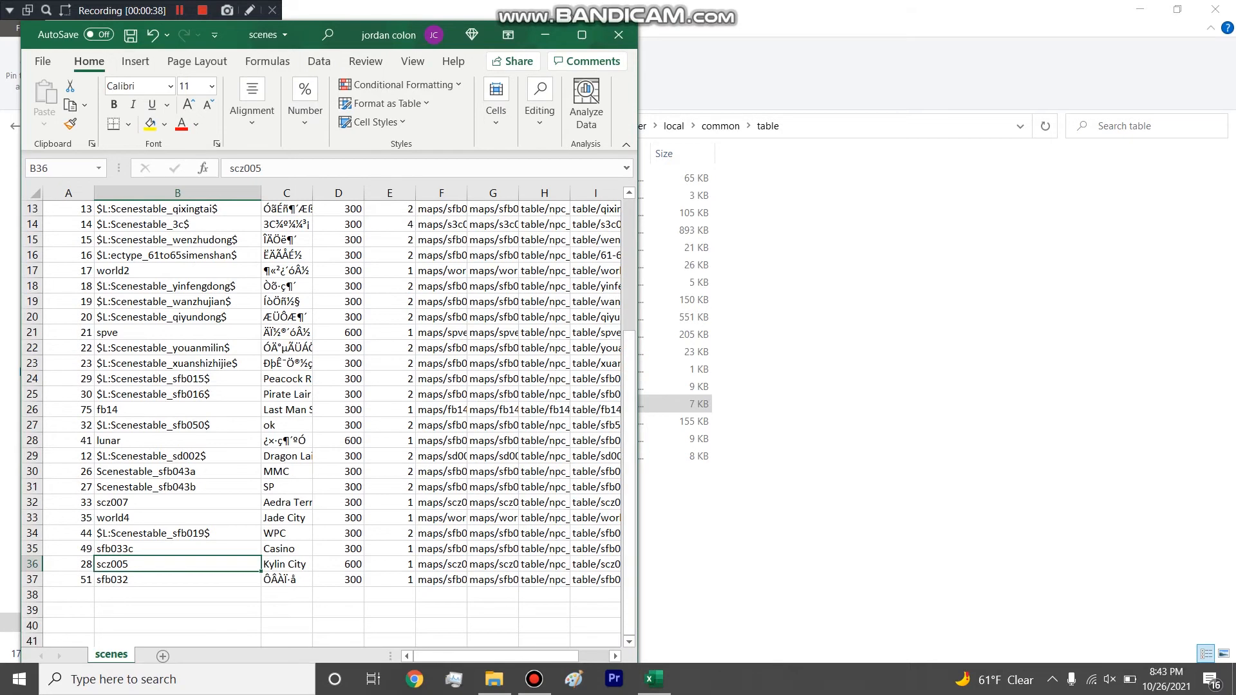
{"action": "left_click", "coordinate": [618, 35]}
{"action": "left_click", "coordinate": [618, 358]}
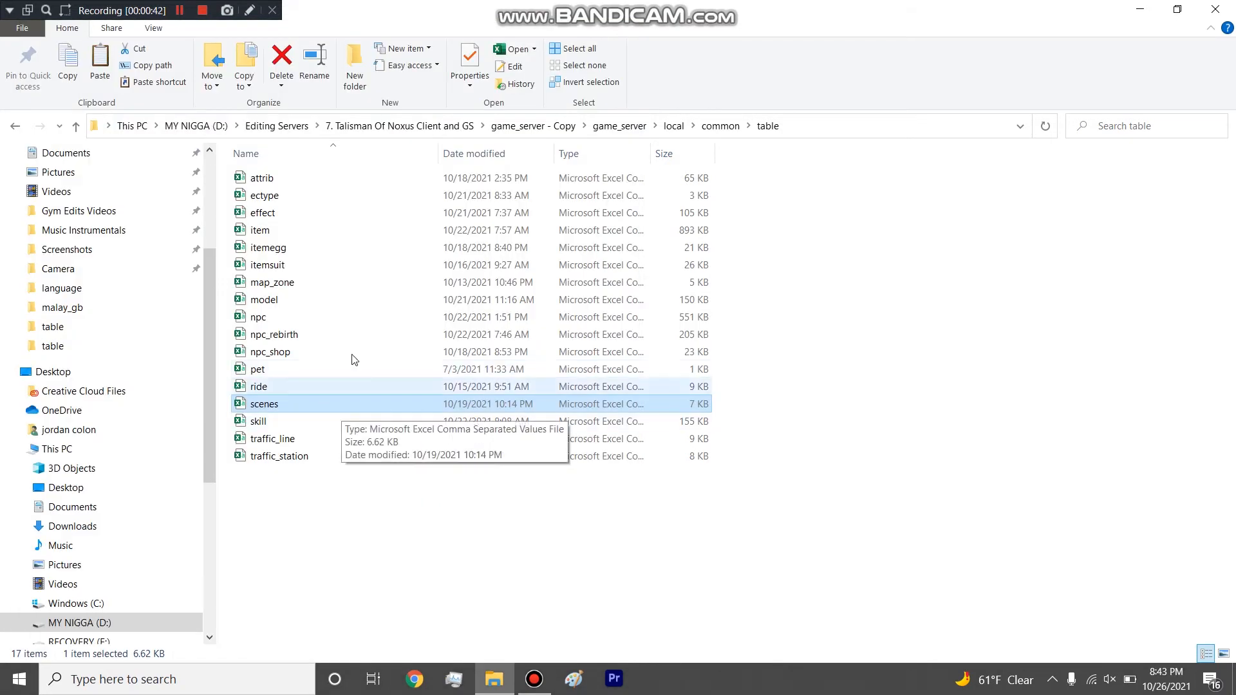
Delete the ectype file from the table folder and open the map_zone table.
{"action": "left_click", "coordinate": [290, 195]}
{"action": "key", "text": "Delete"}
{"action": "double_click", "coordinate": [272, 265]}
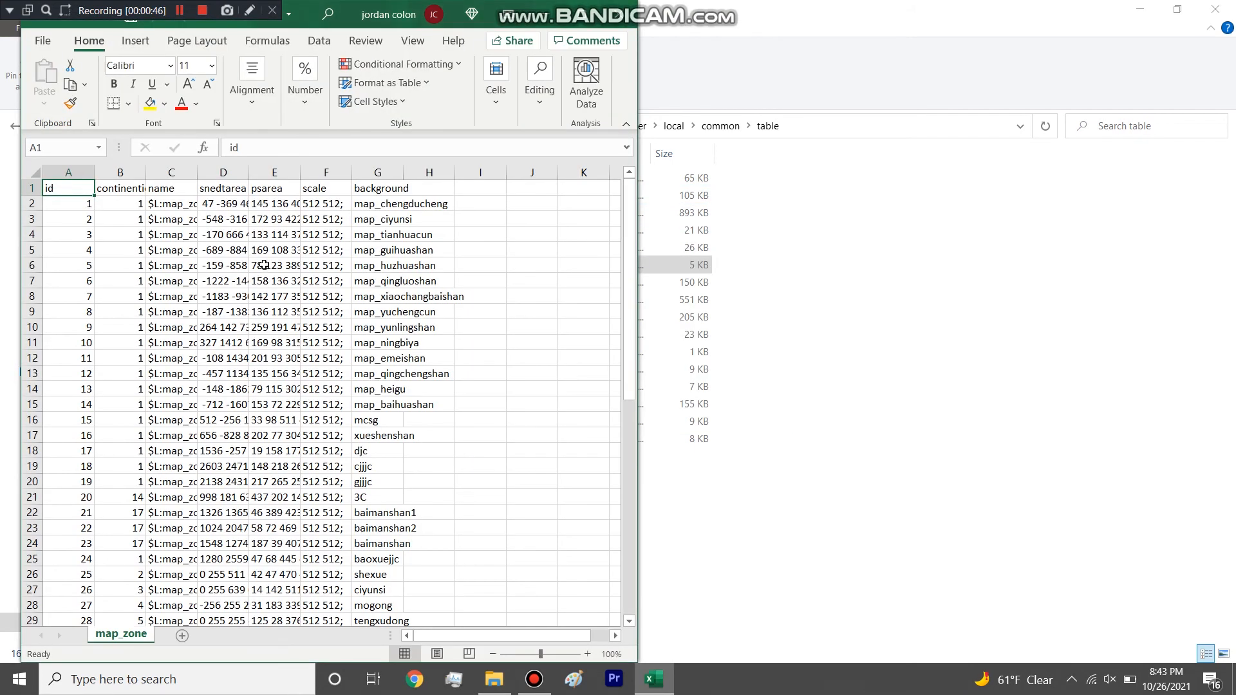
Widen the name column of map_zone and highlight the whole continentid column.
{"action": "left_click_drag", "start_coordinate": [199, 166], "coordinate": [238, 166]}
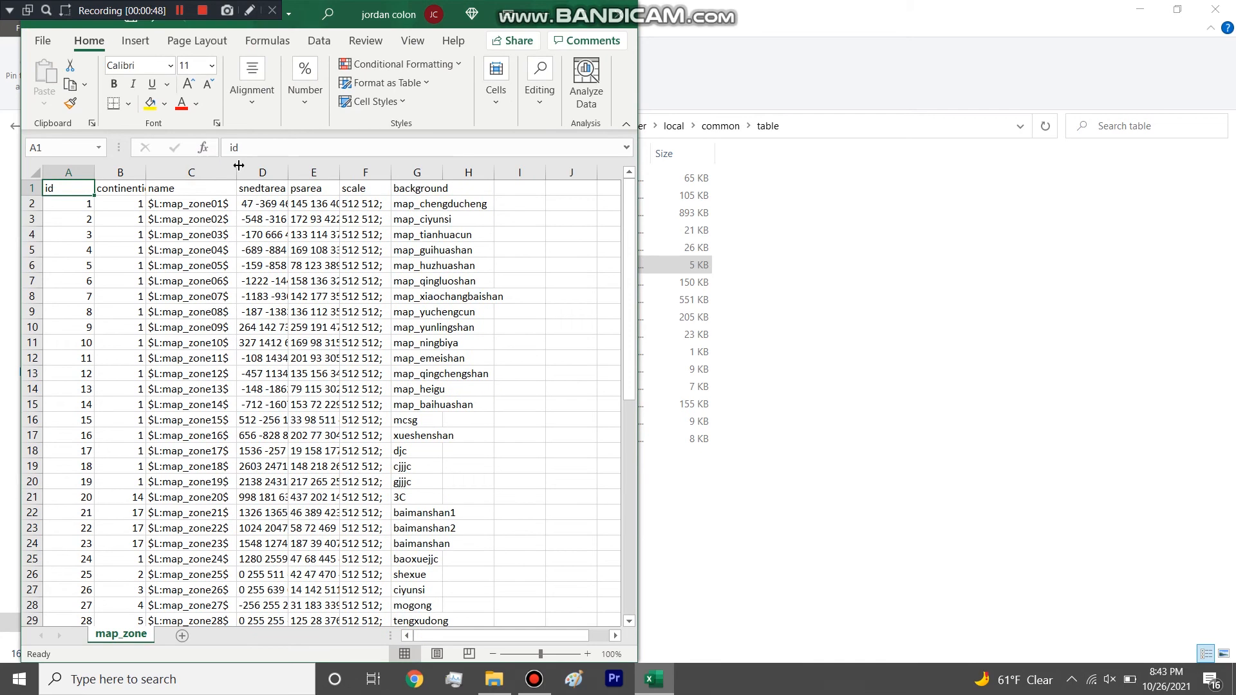
{"action": "left_click", "coordinate": [128, 191]}
{"action": "left_click", "coordinate": [133, 171]}
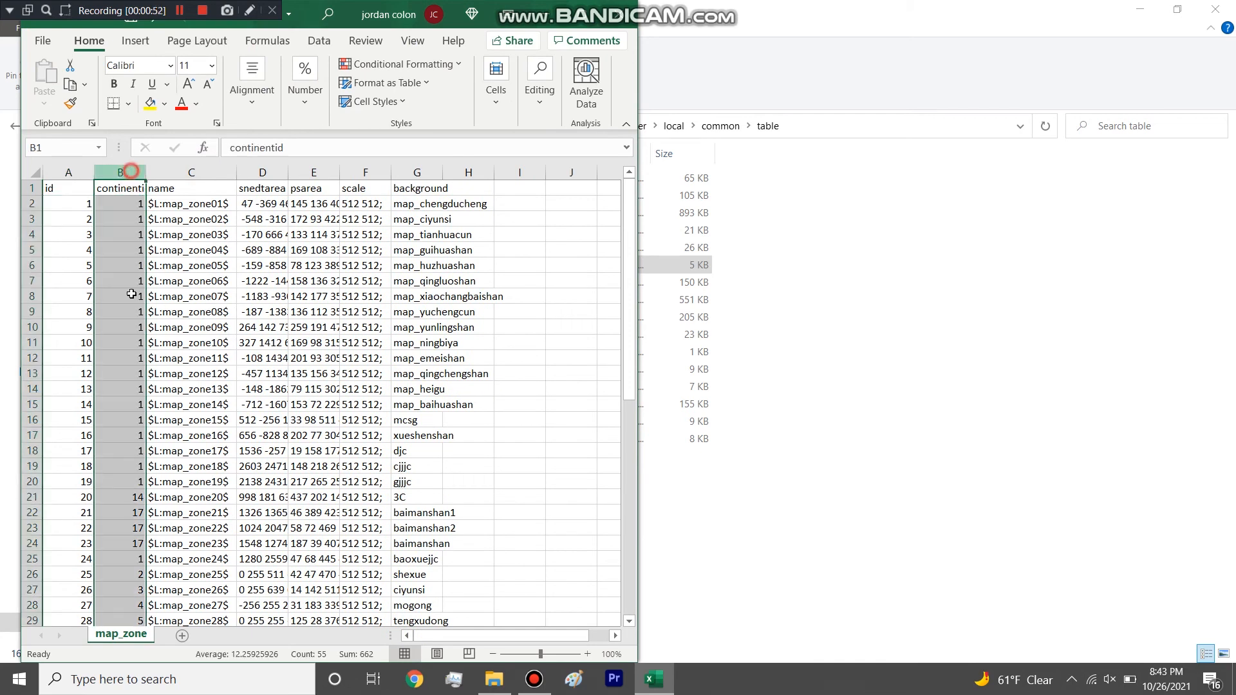
{"action": "scroll", "coordinate": [185, 450], "scroll_direction": "down", "scroll_amount": 2}
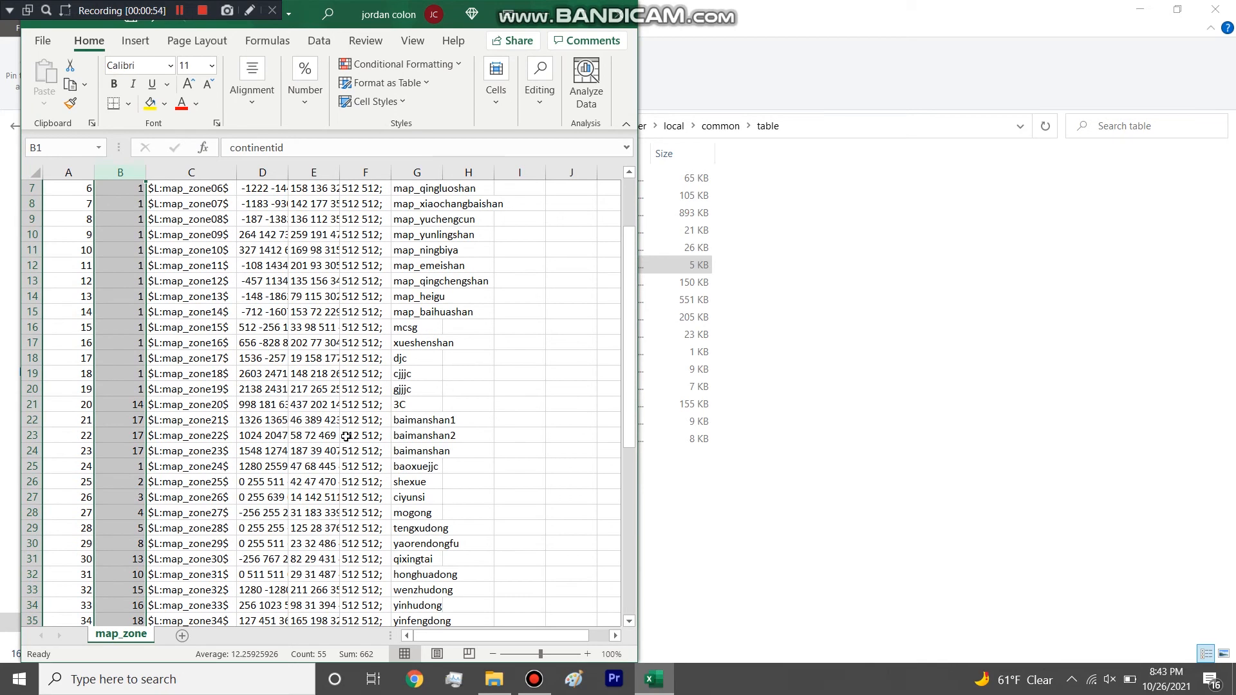
Highlight the baimanshan background entries and the continentid values of IDs 21 to 23.
{"action": "left_click", "coordinate": [363, 420]}
{"action": "left_click_drag", "start_coordinate": [412, 419], "coordinate": [419, 466]}
{"action": "left_click_drag", "start_coordinate": [120, 417], "coordinate": [120, 450]}
{"action": "scroll", "coordinate": [119, 450], "scroll_direction": "up", "scroll_amount": 2}
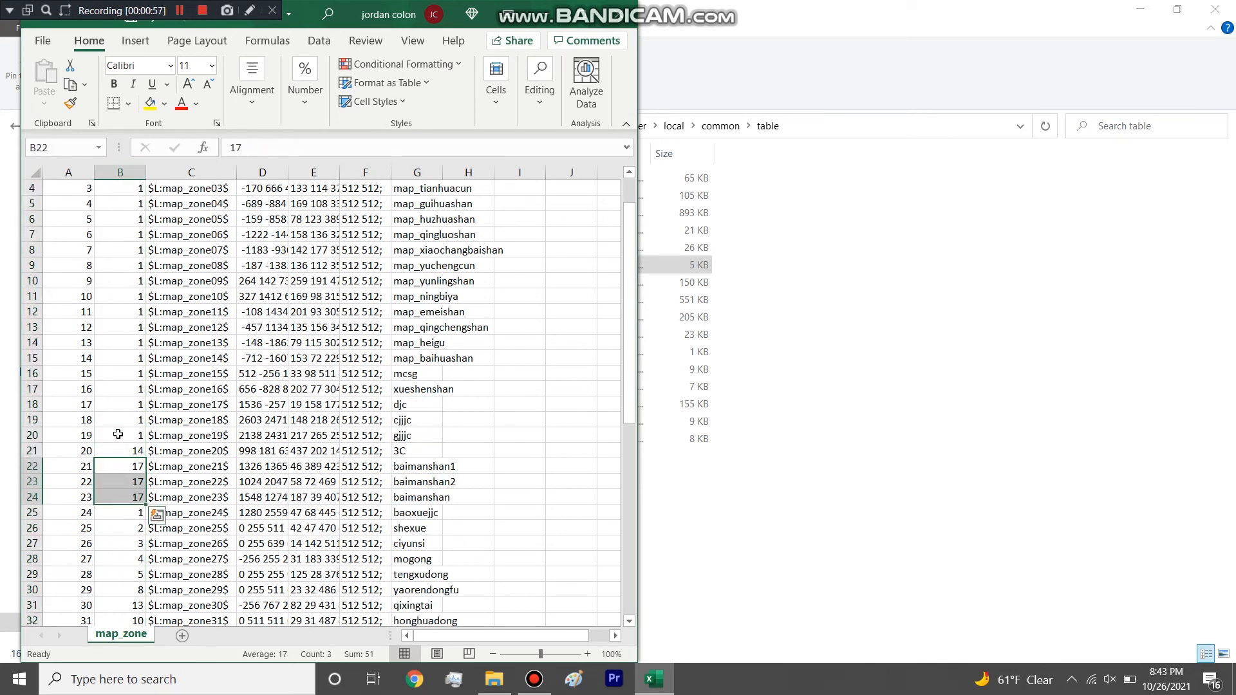
Highlight IDs 2 to 6 in the id column and compare them with the continentid column.
{"action": "left_click", "coordinate": [65, 168]}
{"action": "left_click_drag", "start_coordinate": [77, 219], "coordinate": [95, 269]}
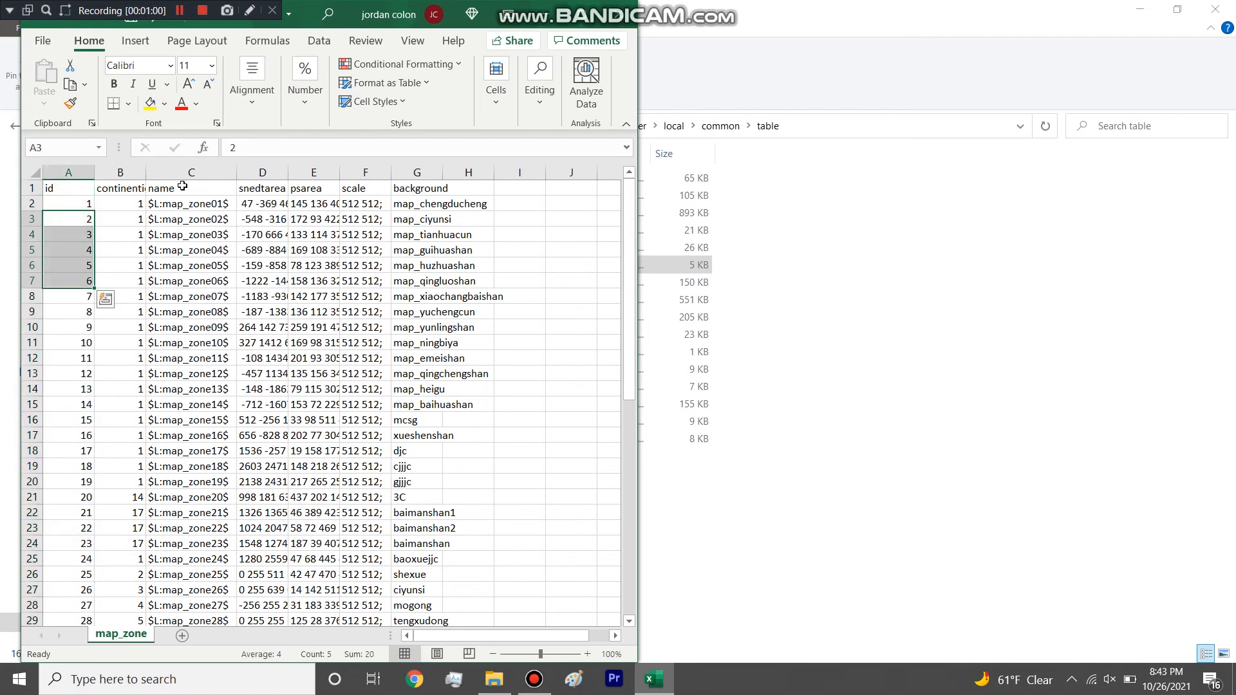
{"action": "left_click", "coordinate": [132, 171]}
{"action": "scroll", "coordinate": [132, 359], "scroll_direction": "down", "scroll_amount": 4}
{"action": "scroll", "coordinate": [132, 359], "scroll_direction": "up", "scroll_amount": 4}
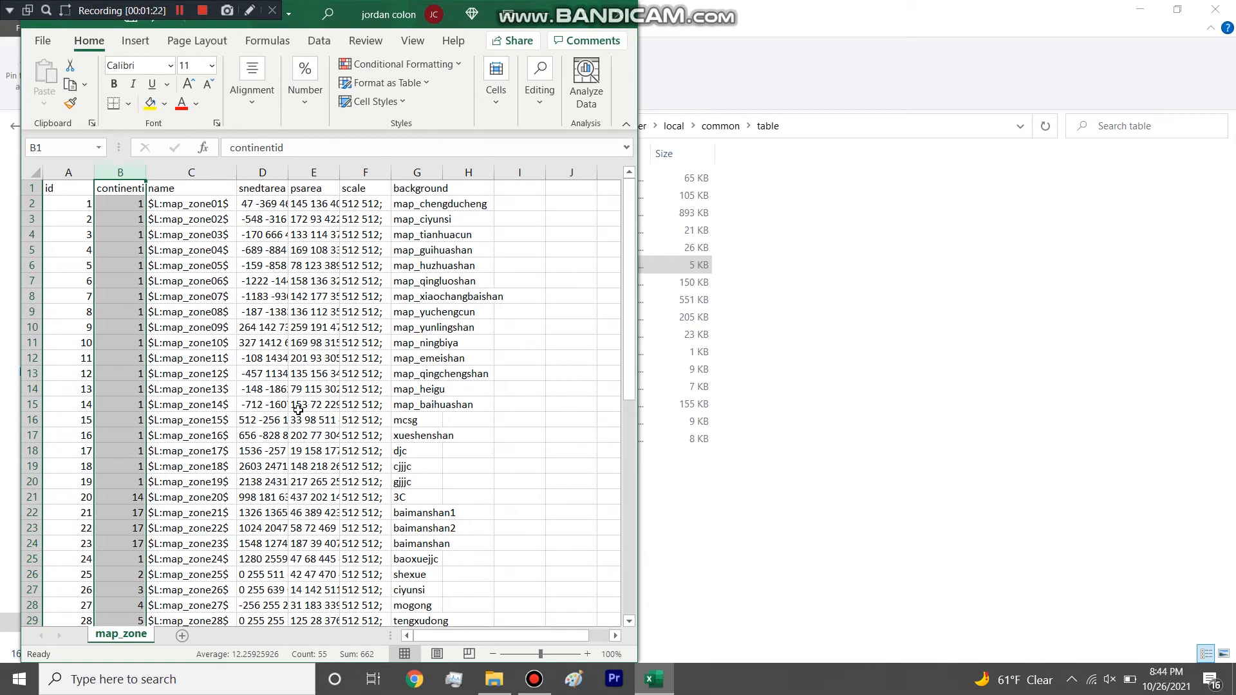
Review the continentid values from ID 4 down to the last map zones.
{"action": "left_click", "coordinate": [489, 236]}
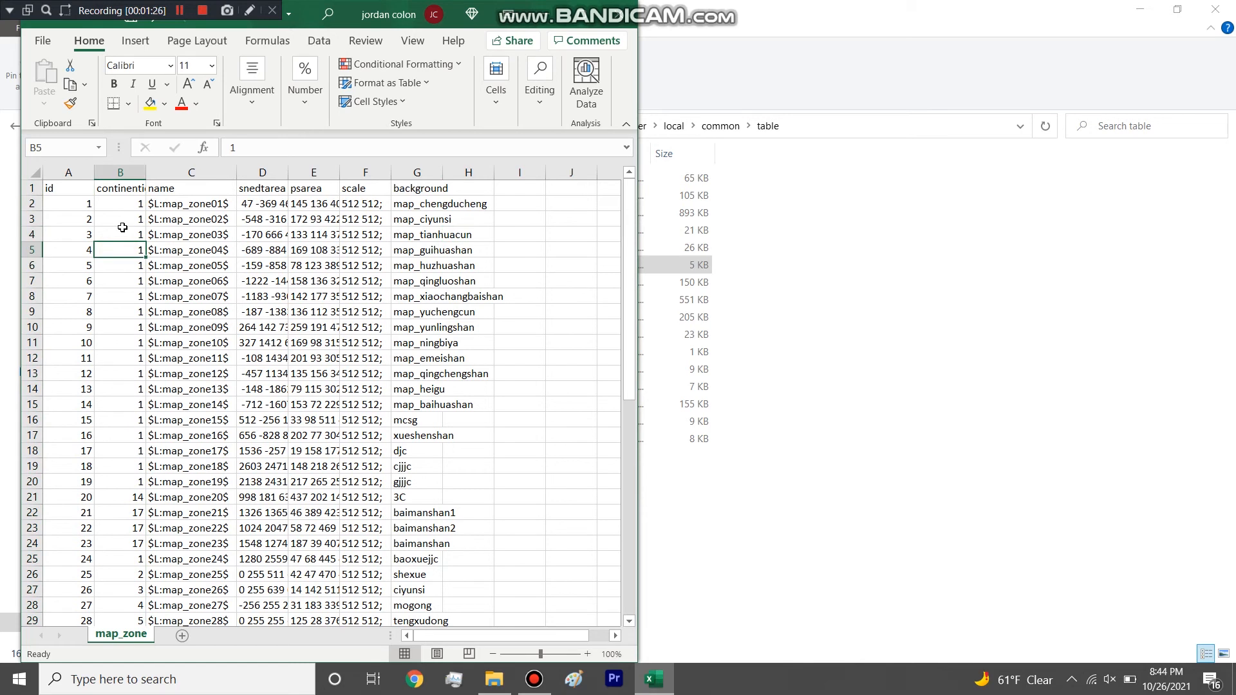
{"action": "scroll", "coordinate": [121, 419], "scroll_direction": "down", "scroll_amount": 2}
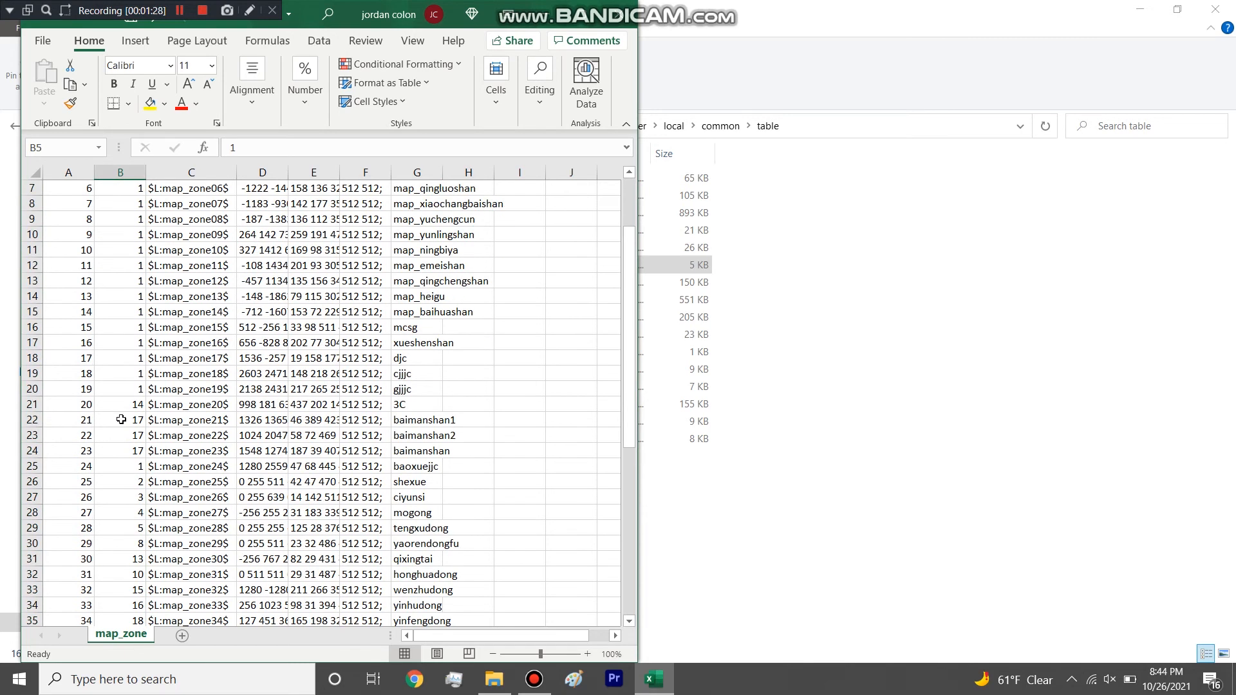
{"action": "scroll", "coordinate": [121, 419], "scroll_direction": "down", "scroll_amount": 11}
{"action": "scroll", "coordinate": [182, 423], "scroll_direction": "up", "scroll_amount": 13}
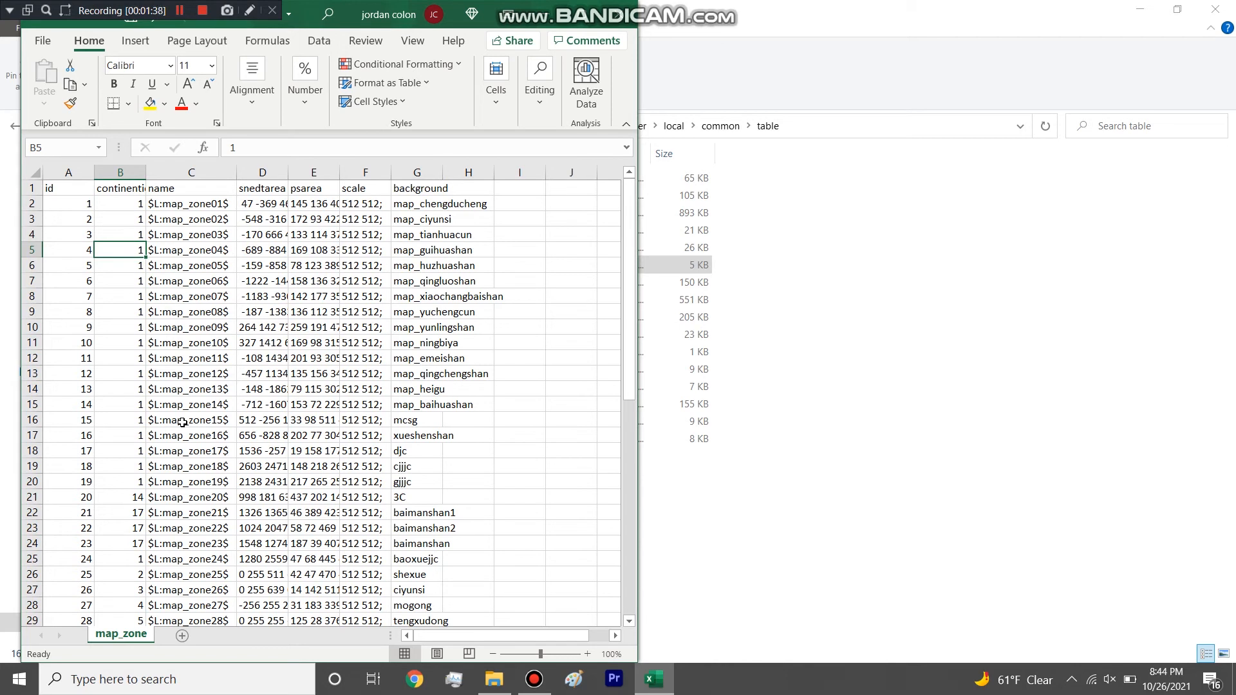
Inspect the name entries of IDs 9 and 10 and highlight blocks of snedtarea, psarea and scale values.
{"action": "left_click", "coordinate": [186, 324]}
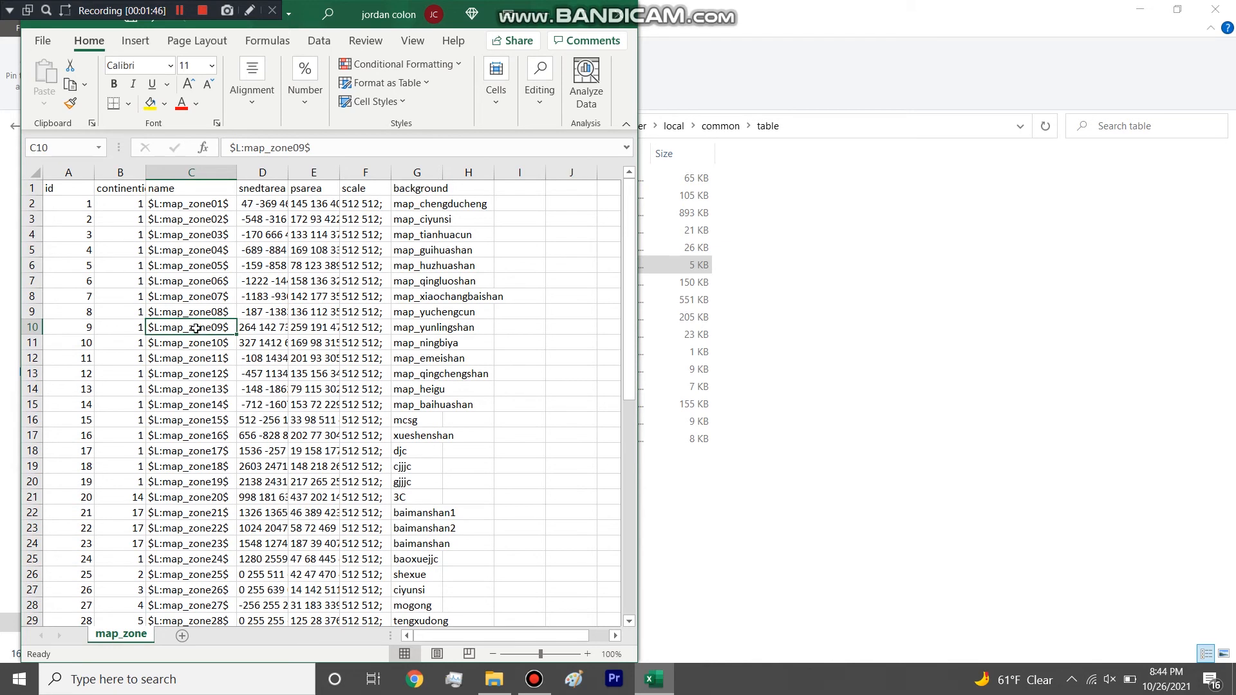
{"action": "left_click", "coordinate": [188, 347]}
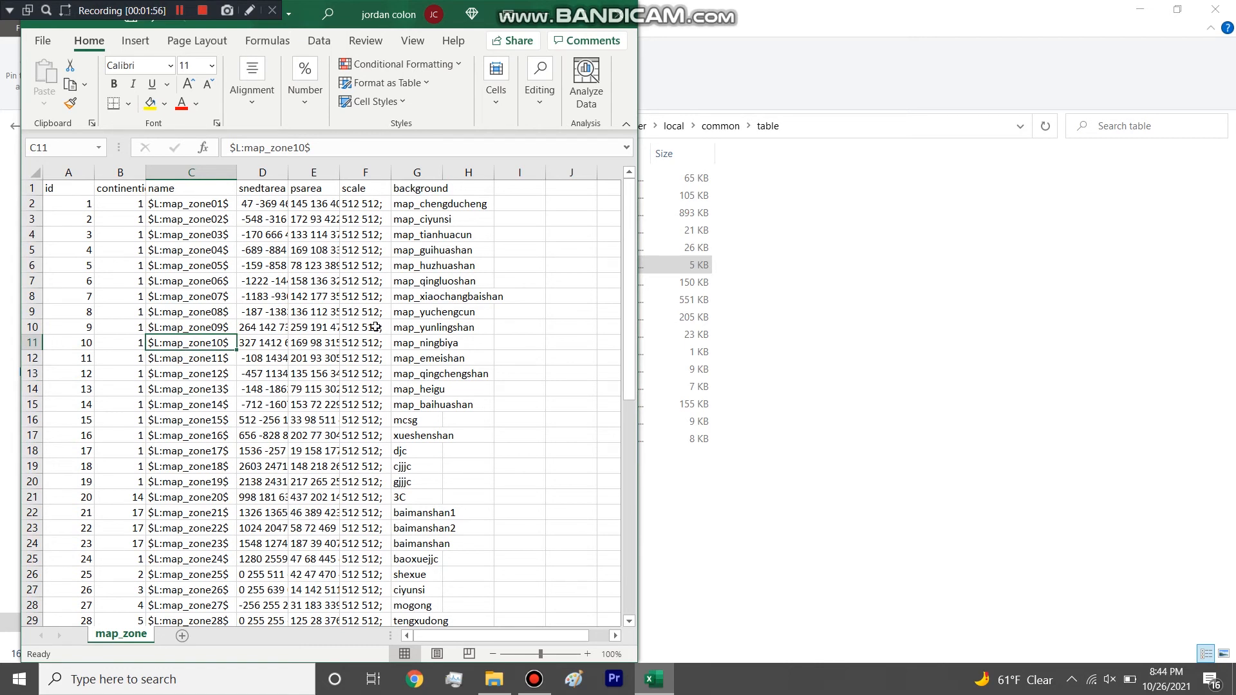
{"action": "left_click_drag", "start_coordinate": [263, 346], "coordinate": [270, 451]}
{"action": "left_click", "coordinate": [338, 310]}
{"action": "left_click_drag", "start_coordinate": [255, 219], "coordinate": [370, 360]}
Examine the background entries from map_tianhuacun down, highlighting those from feileiling to guhuangshi_dangui.
{"action": "left_click", "coordinate": [416, 239]}
{"action": "scroll", "coordinate": [425, 277], "scroll_direction": "down", "scroll_amount": 13}
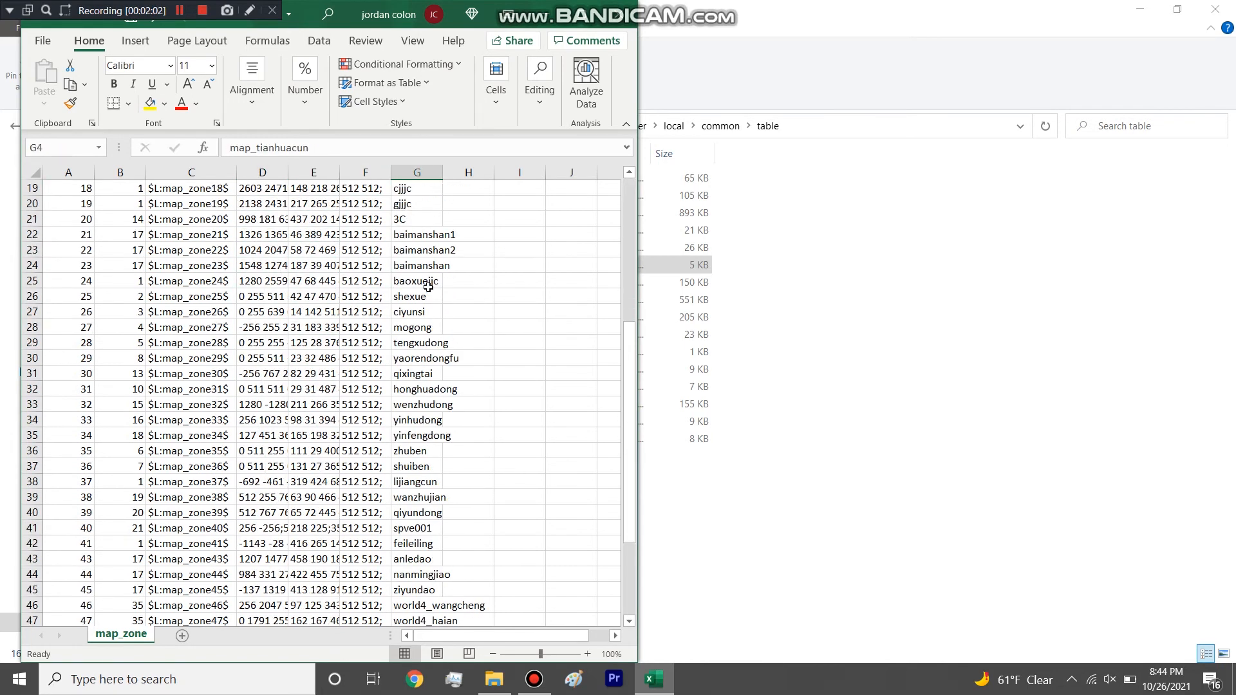
{"action": "left_click_drag", "start_coordinate": [424, 407], "coordinate": [415, 221]}
{"action": "left_click", "coordinate": [426, 285]}
{"action": "left_click_drag", "start_coordinate": [415, 344], "coordinate": [417, 219]}
Close the map_zone table without saving and delete the map_zone and scenes files from the table folder.
{"action": "left_click", "coordinate": [618, 14]}
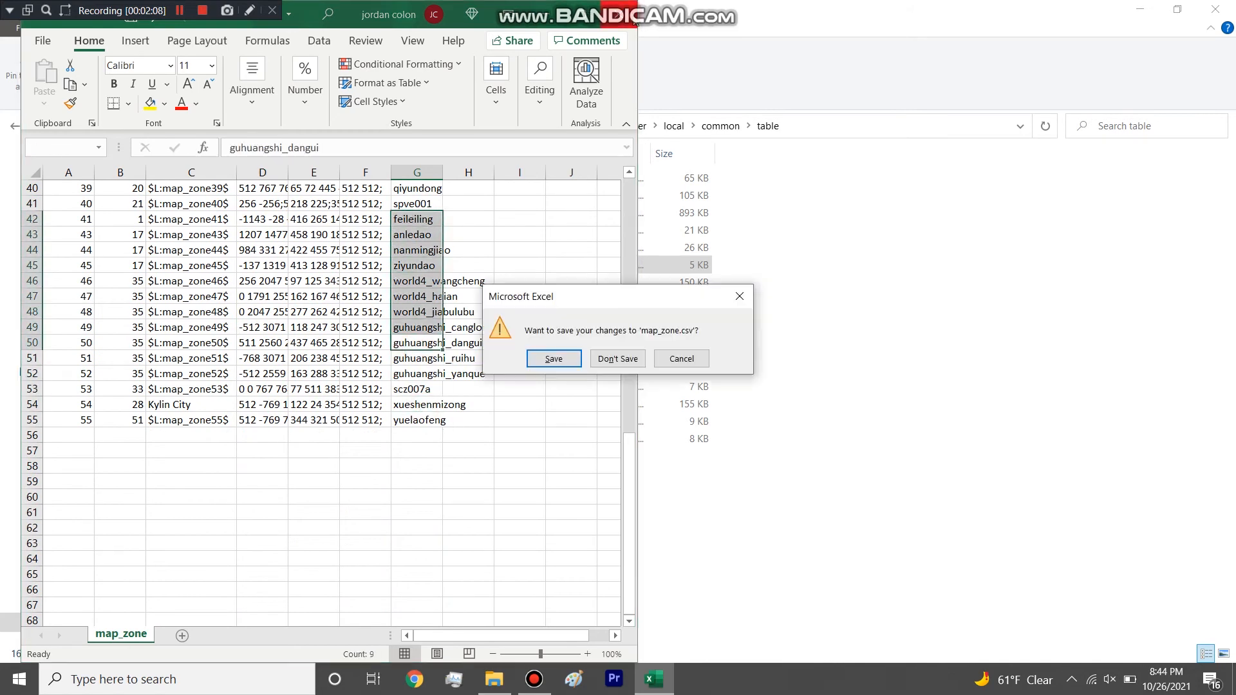
{"action": "left_click", "coordinate": [605, 366]}
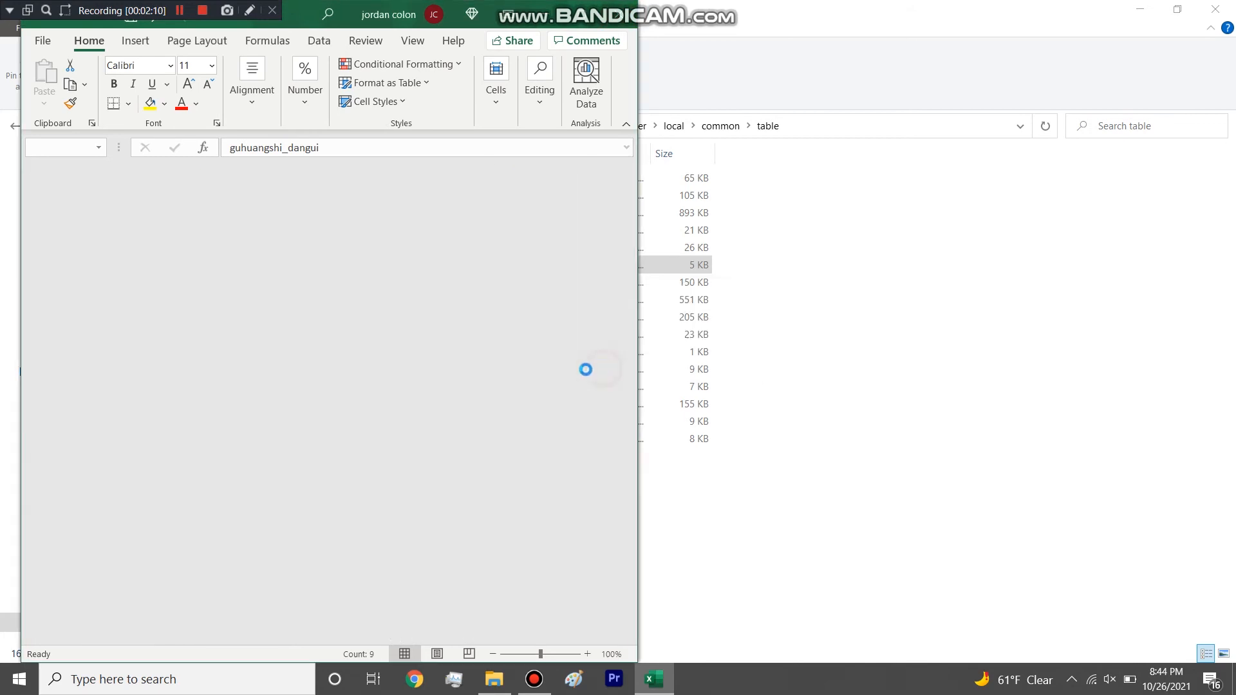
{"action": "key", "text": "Delete"}
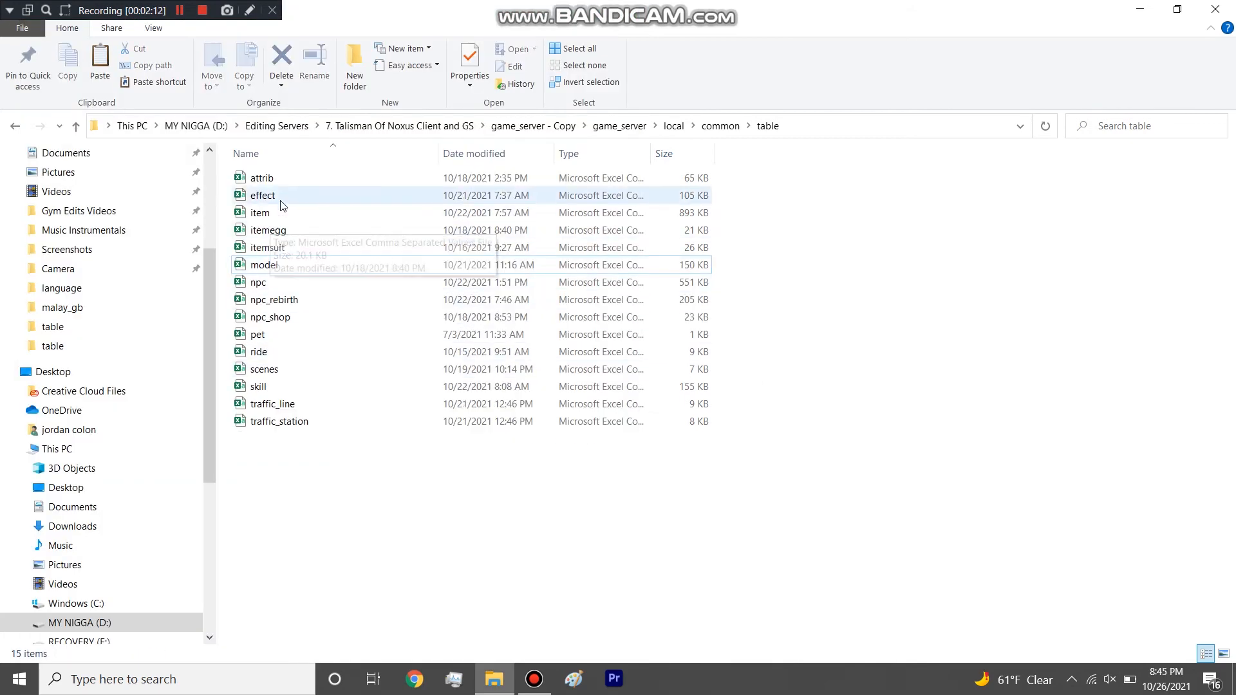
{"action": "left_click", "coordinate": [271, 372]}
{"action": "key", "text": "Delete"}
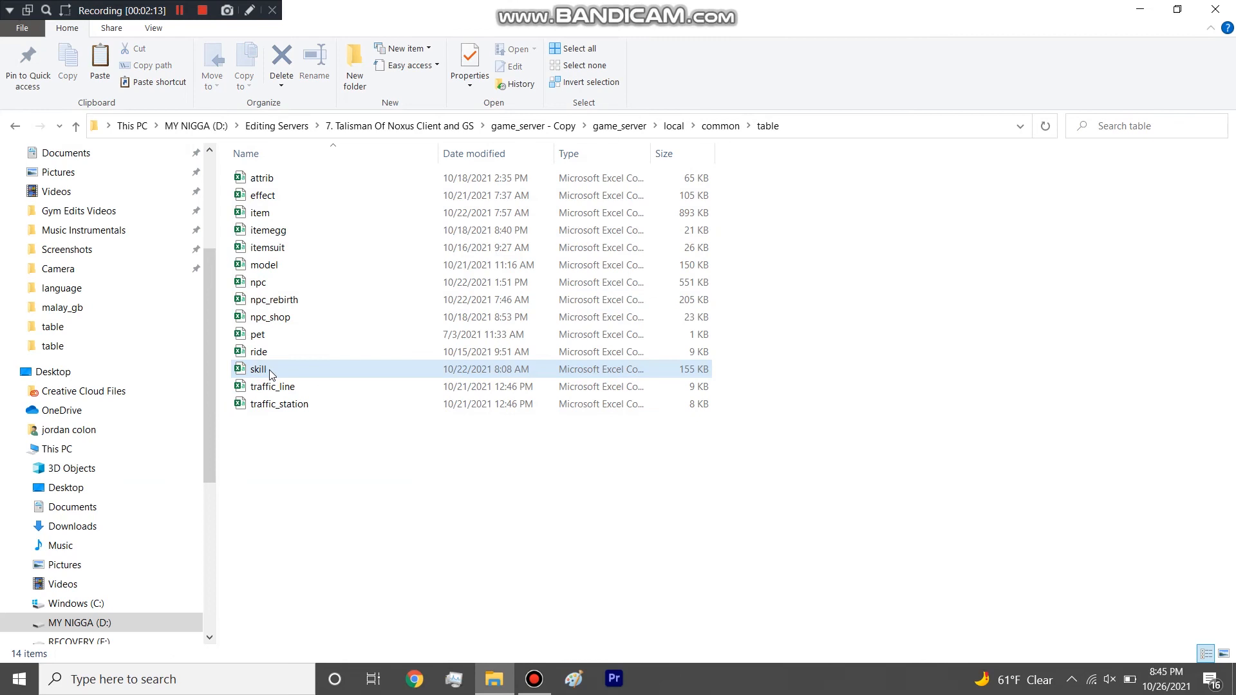
Open the pet table for a brief look, close it and delete the pet file from the table folder.
{"action": "double_click", "coordinate": [263, 335]}
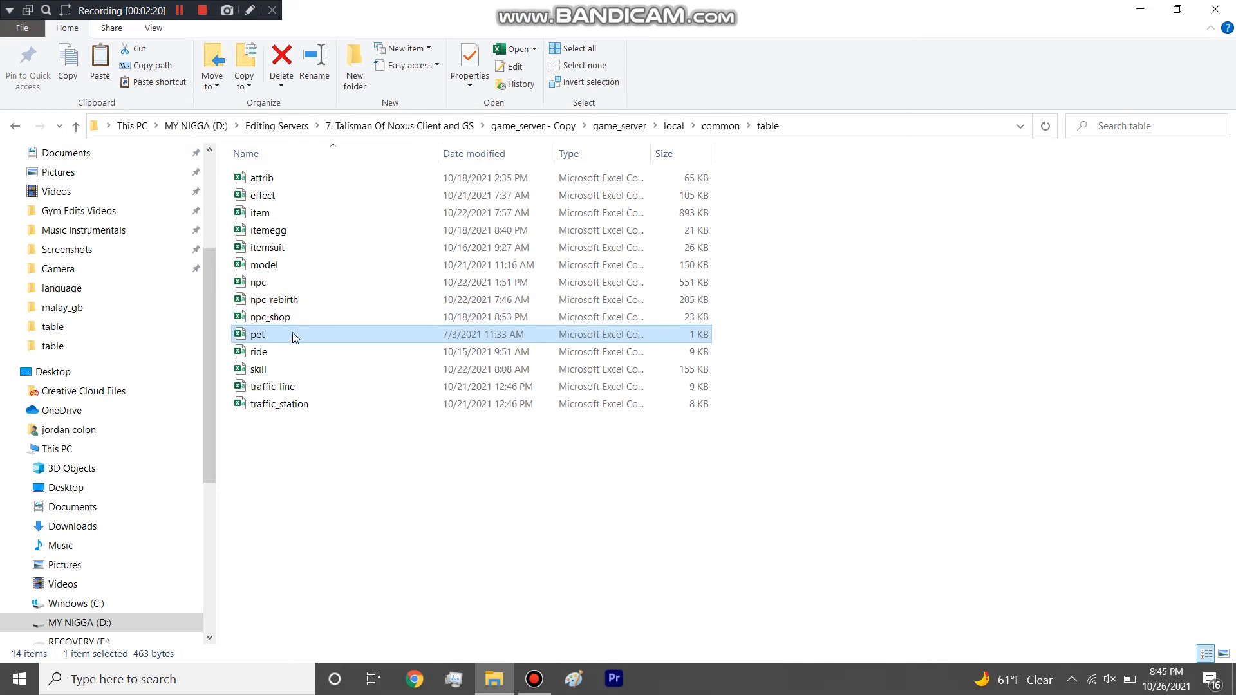
{"action": "left_click", "coordinate": [292, 333]}
{"action": "key", "text": "Delete"}
{"action": "left_click", "coordinate": [288, 460]}
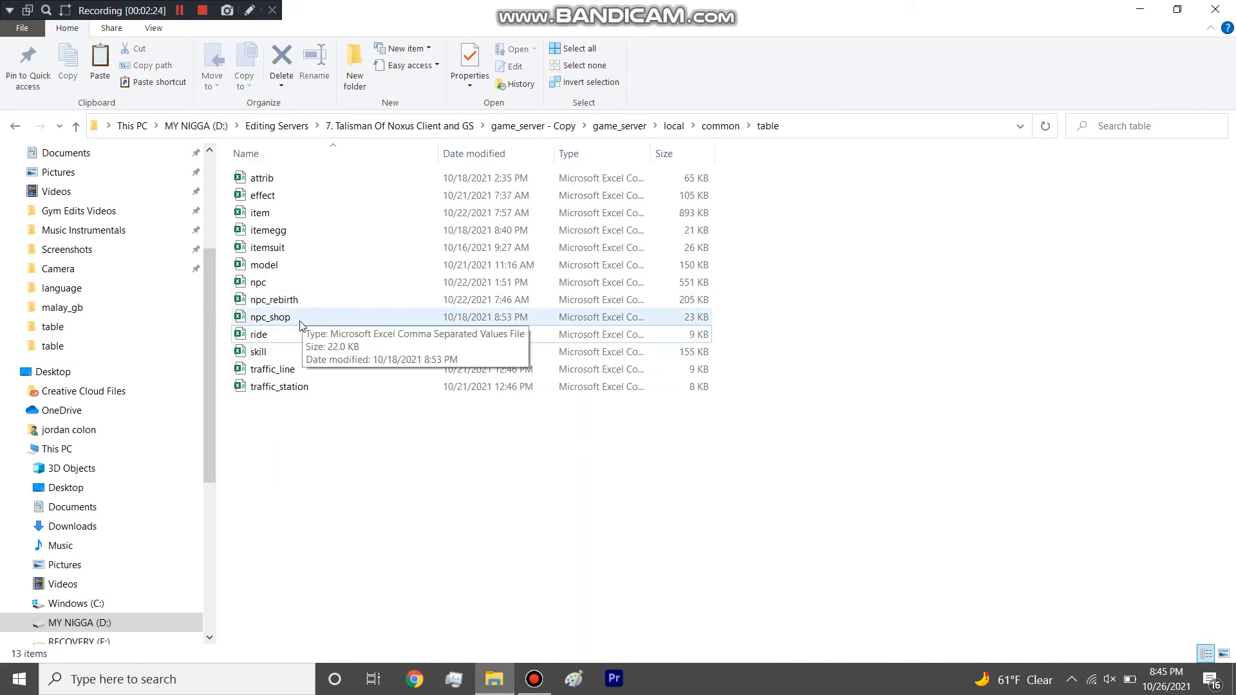
Open the npc_shop table in a maximized window and widen its OwnerID to SaleItems columns.
{"action": "left_click", "coordinate": [300, 321]}
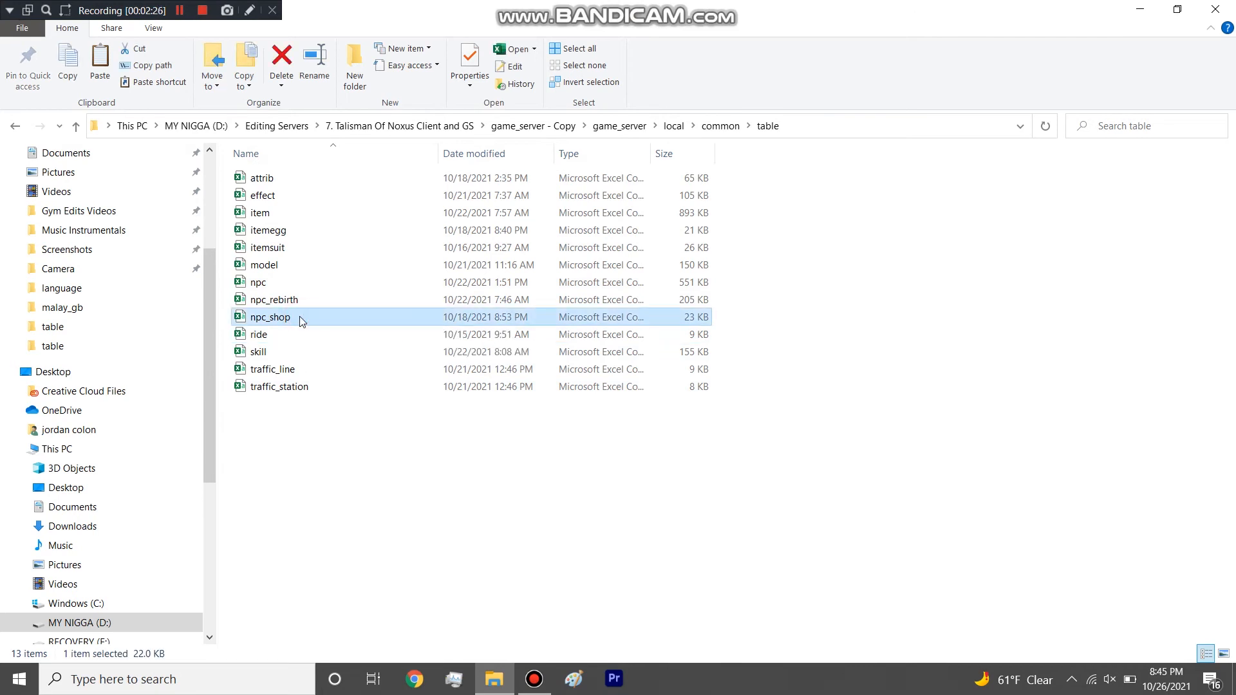
{"action": "double_click", "coordinate": [300, 316]}
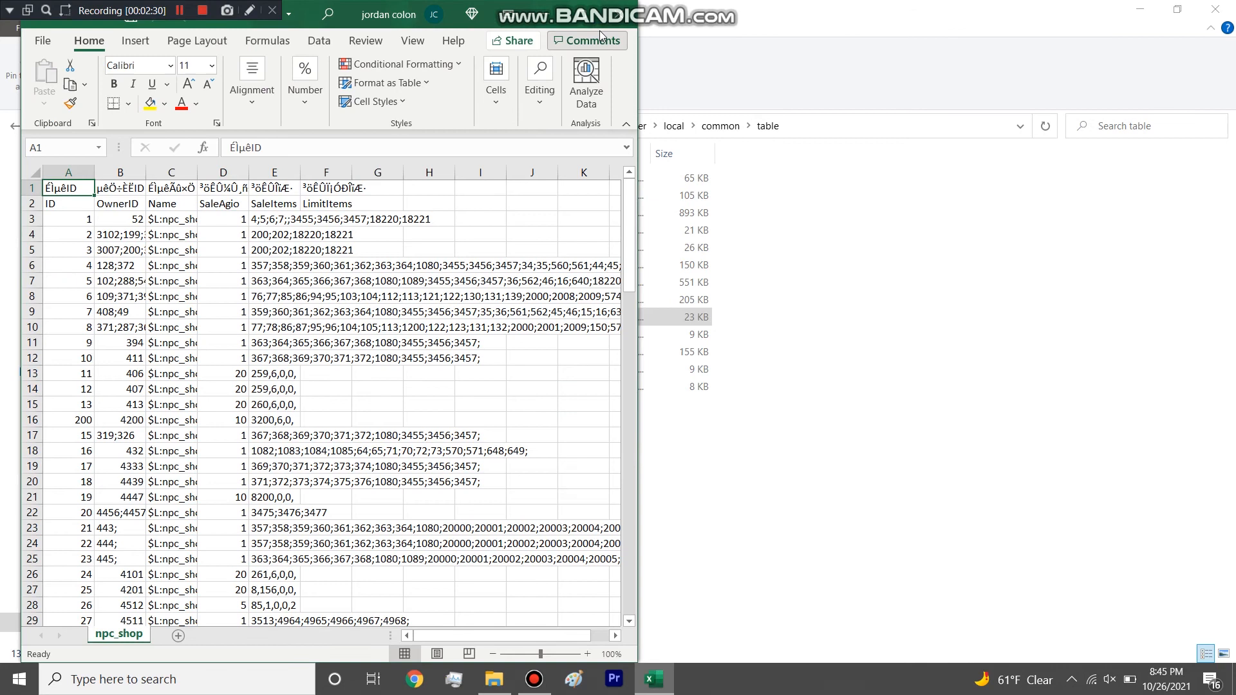
{"action": "left_click", "coordinate": [593, 10]}
{"action": "left_click_drag", "start_coordinate": [126, 171], "coordinate": [698, 173]}
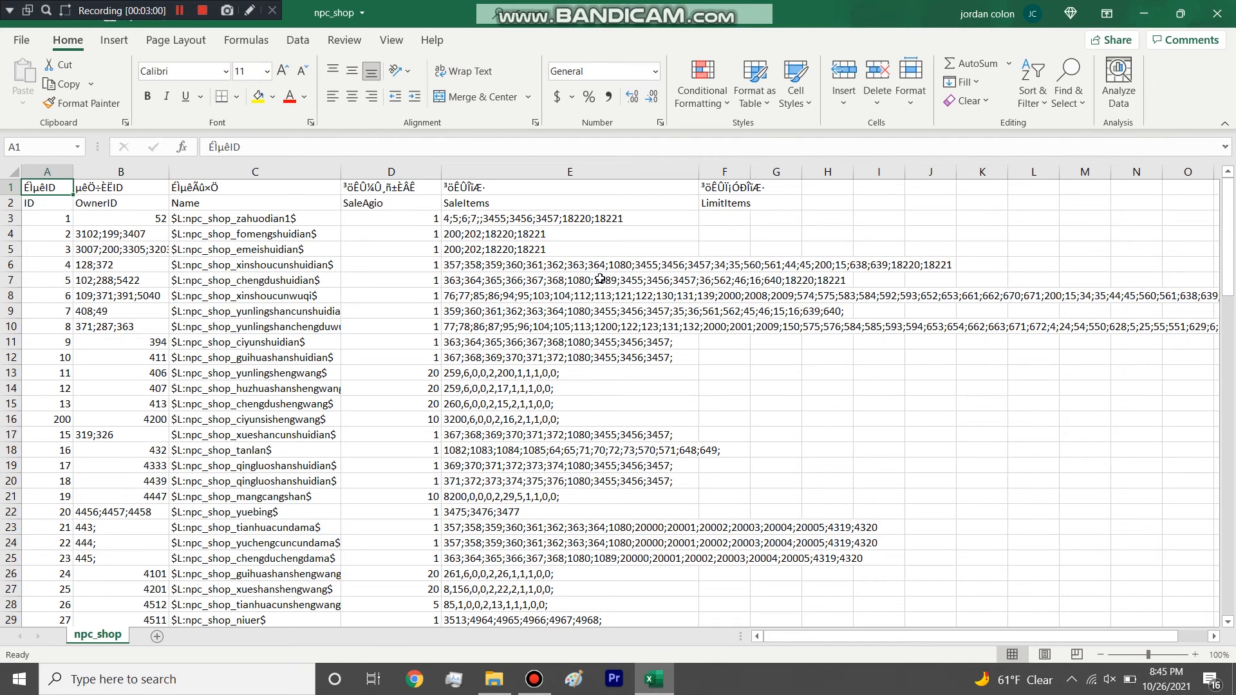
Scan the npc_shop rows and highlight the SaleAgio column, reviewing its values down to the last shops.
{"action": "scroll", "coordinate": [540, 283], "scroll_direction": "down", "scroll_amount": 1}
{"action": "scroll", "coordinate": [540, 283], "scroll_direction": "down", "scroll_amount": 20}
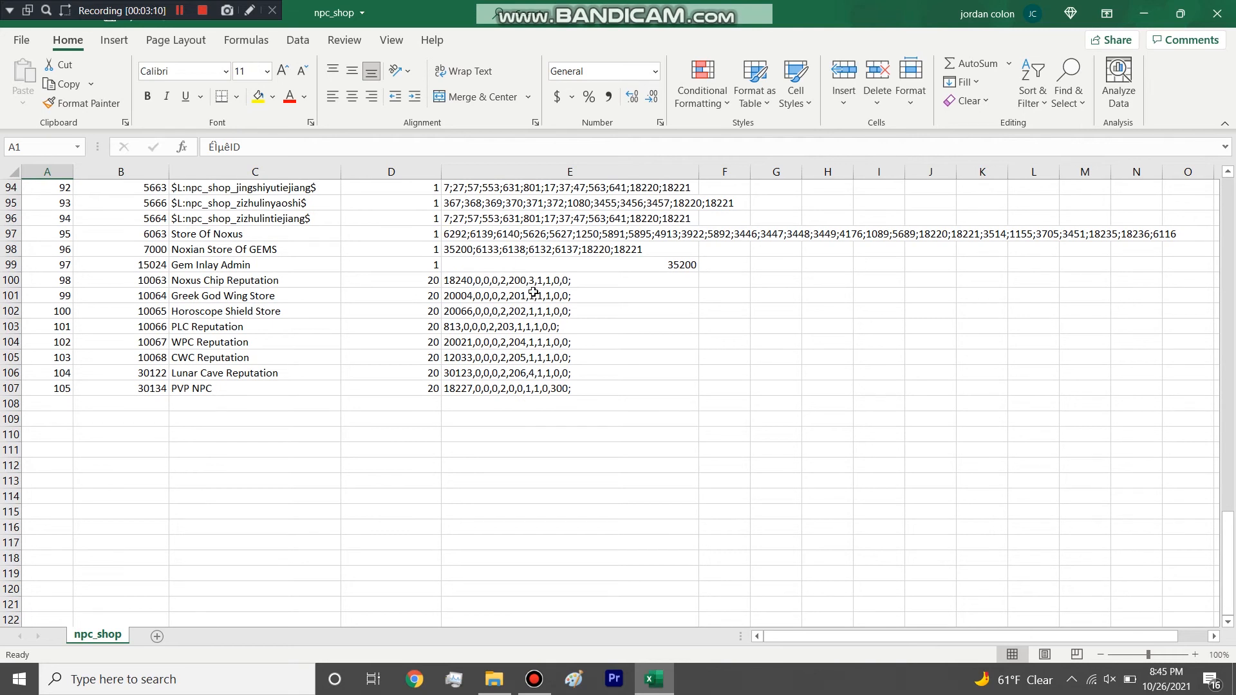
{"action": "scroll", "coordinate": [520, 275], "scroll_direction": "up", "scroll_amount": 5}
{"action": "scroll", "coordinate": [520, 275], "scroll_direction": "up", "scroll_amount": 18}
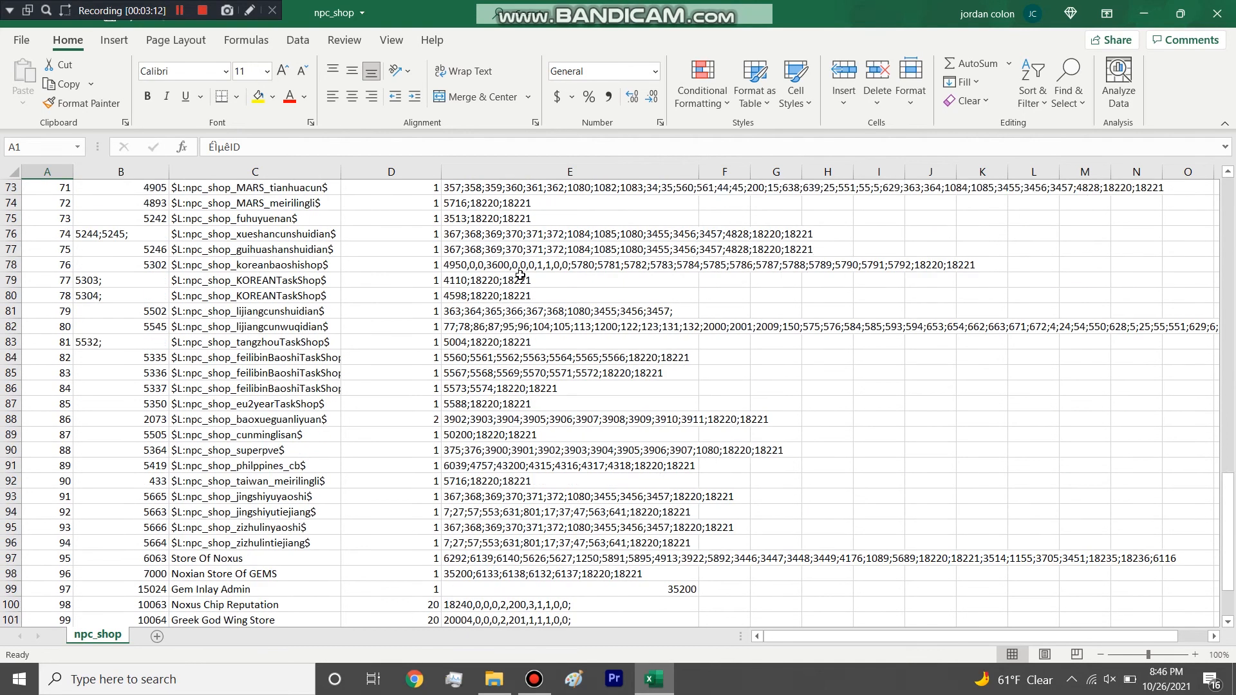
{"action": "left_click", "coordinate": [428, 172]}
{"action": "scroll", "coordinate": [419, 260], "scroll_direction": "up", "scroll_amount": 8}
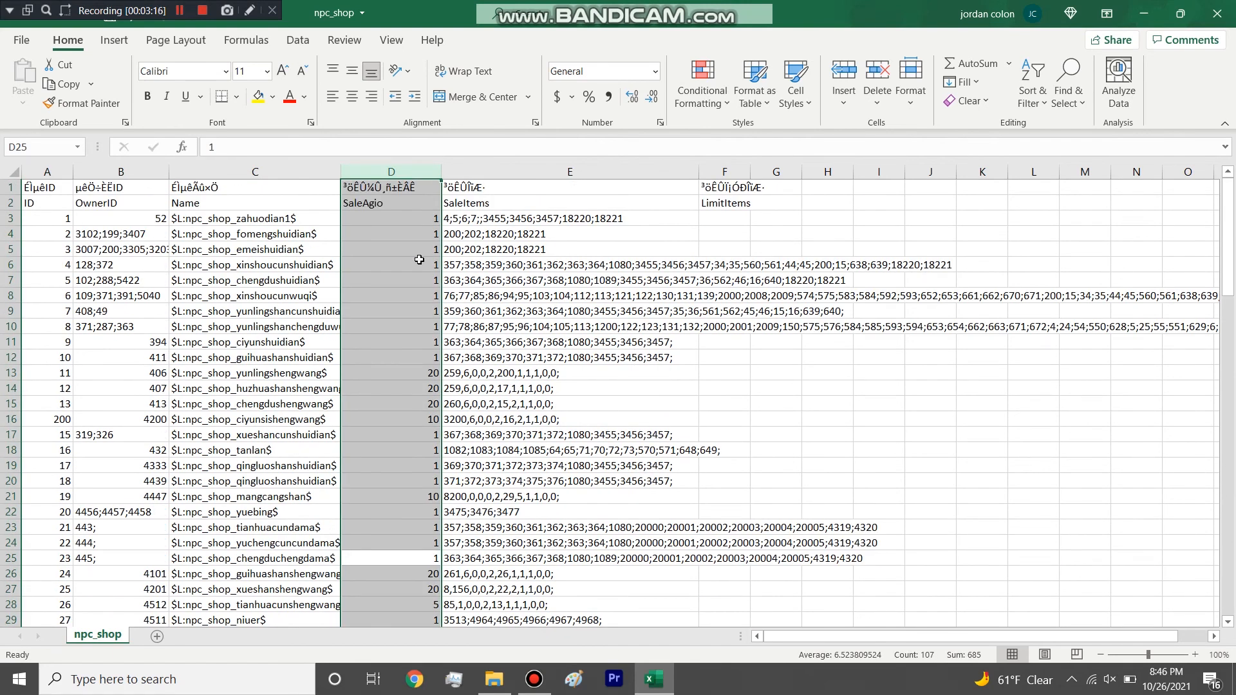
{"action": "scroll", "coordinate": [419, 259], "scroll_direction": "down", "scroll_amount": 18}
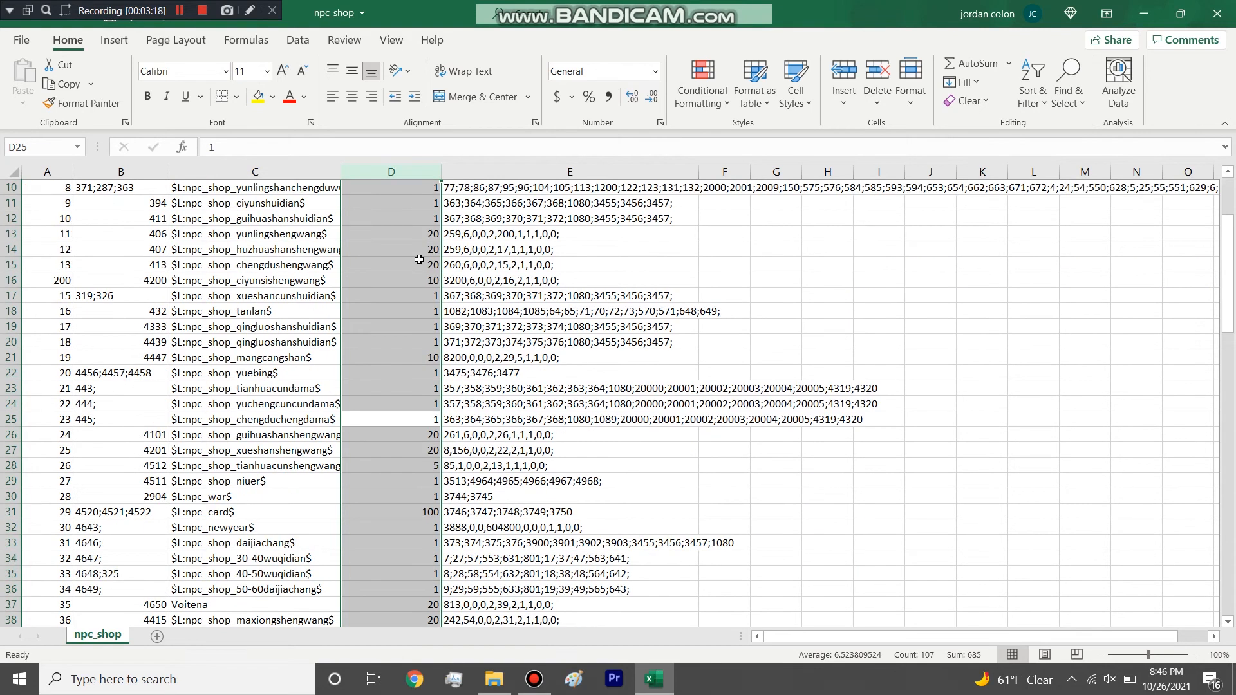
{"action": "scroll", "coordinate": [419, 259], "scroll_direction": "down", "scroll_amount": 13}
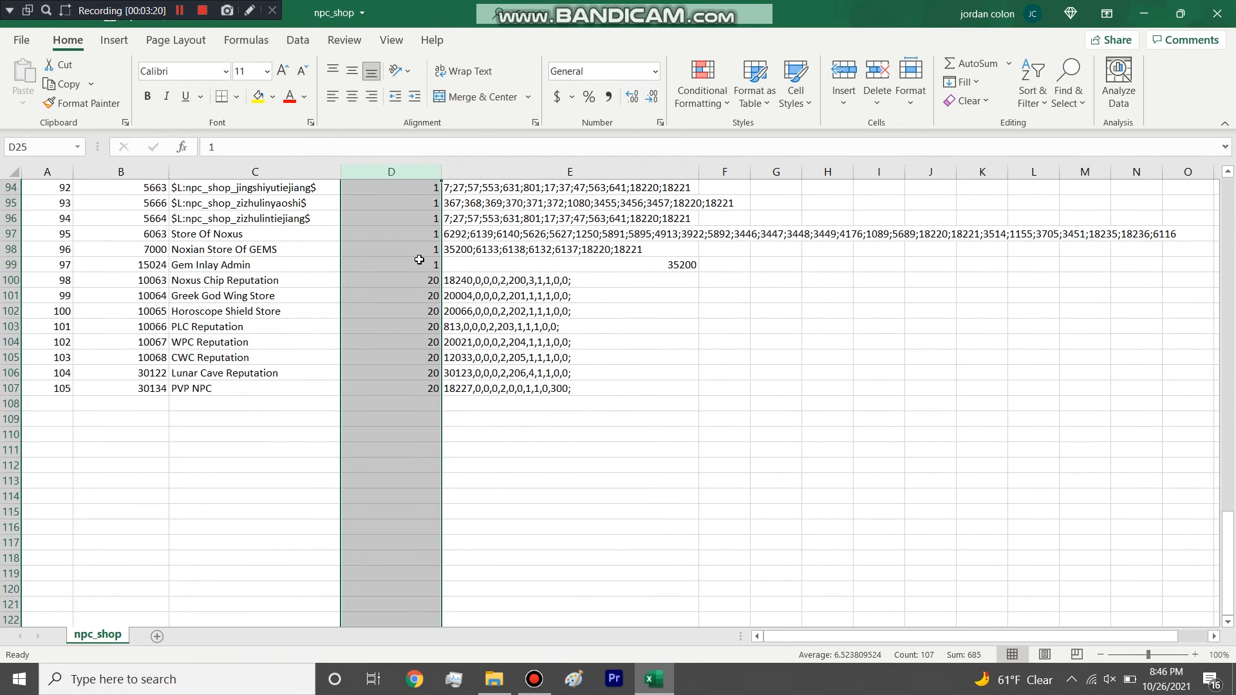
Inspect the SaleAgio value of Horoscope Shield Store and highlight the Noxus Chip Reputation, Greek God Wing Store and Store Of Noxus rows.
{"action": "left_click", "coordinate": [419, 311]}
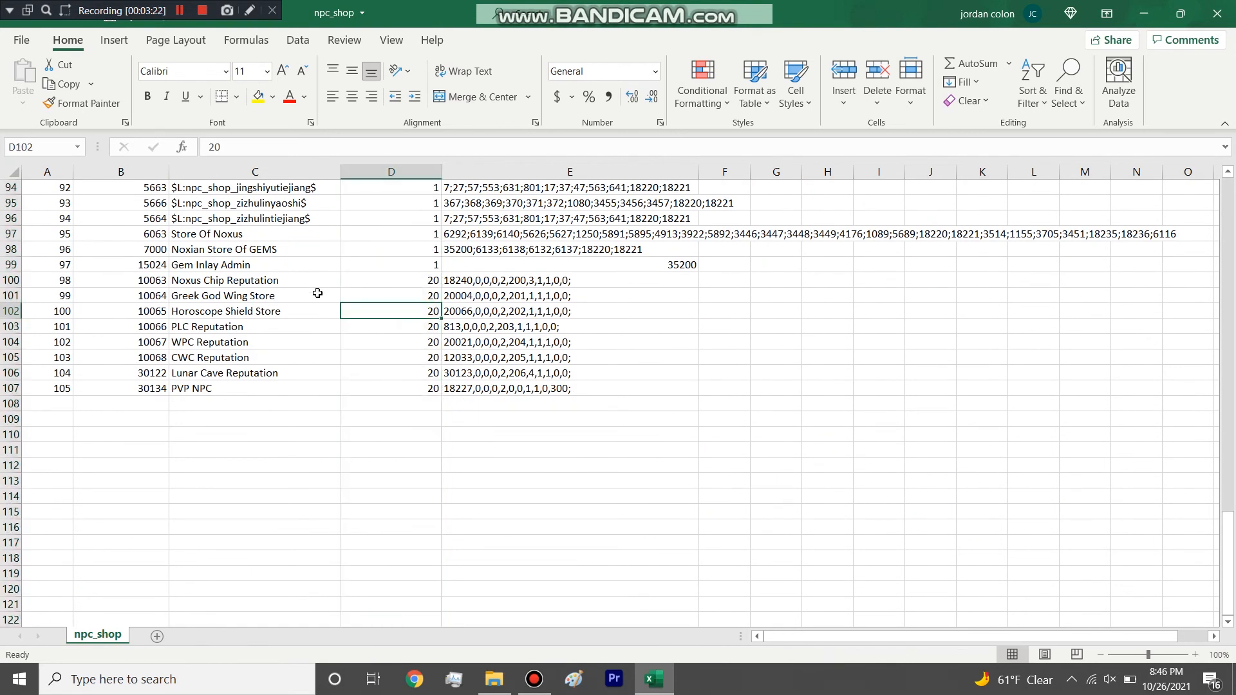
{"action": "left_click_drag", "start_coordinate": [7, 280], "coordinate": [36, 288]}
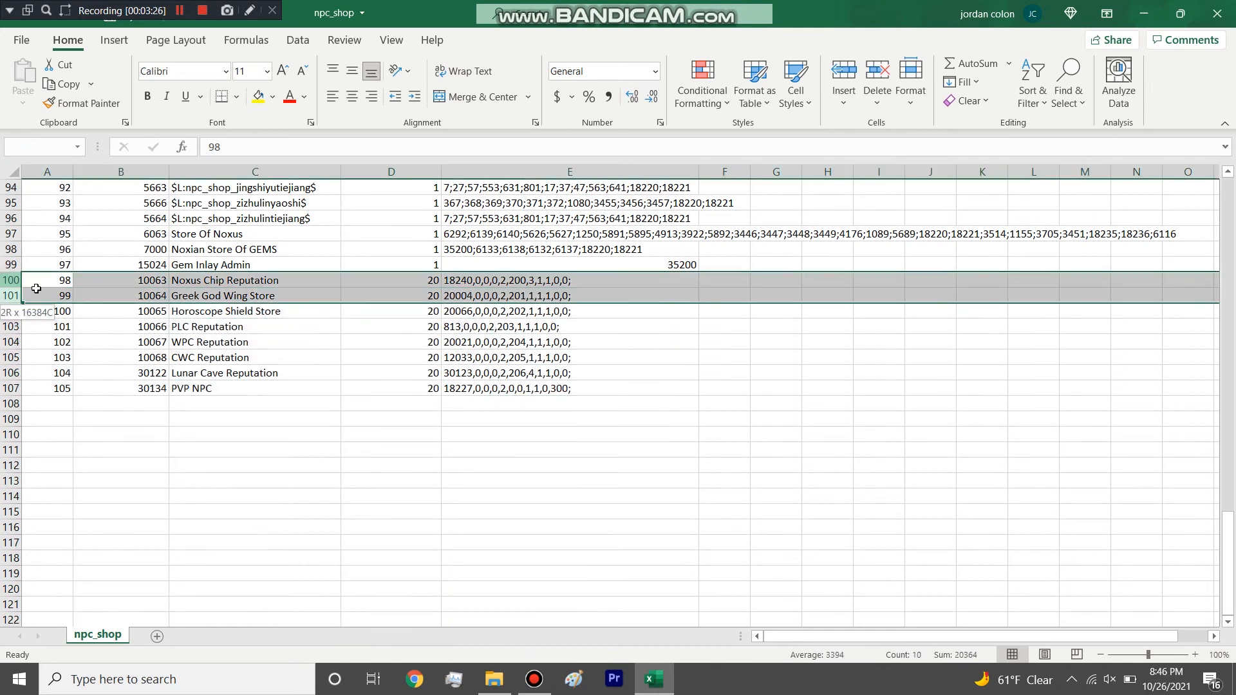
{"action": "left_click", "coordinate": [98, 280]}
{"action": "left_click", "coordinate": [15, 234]}
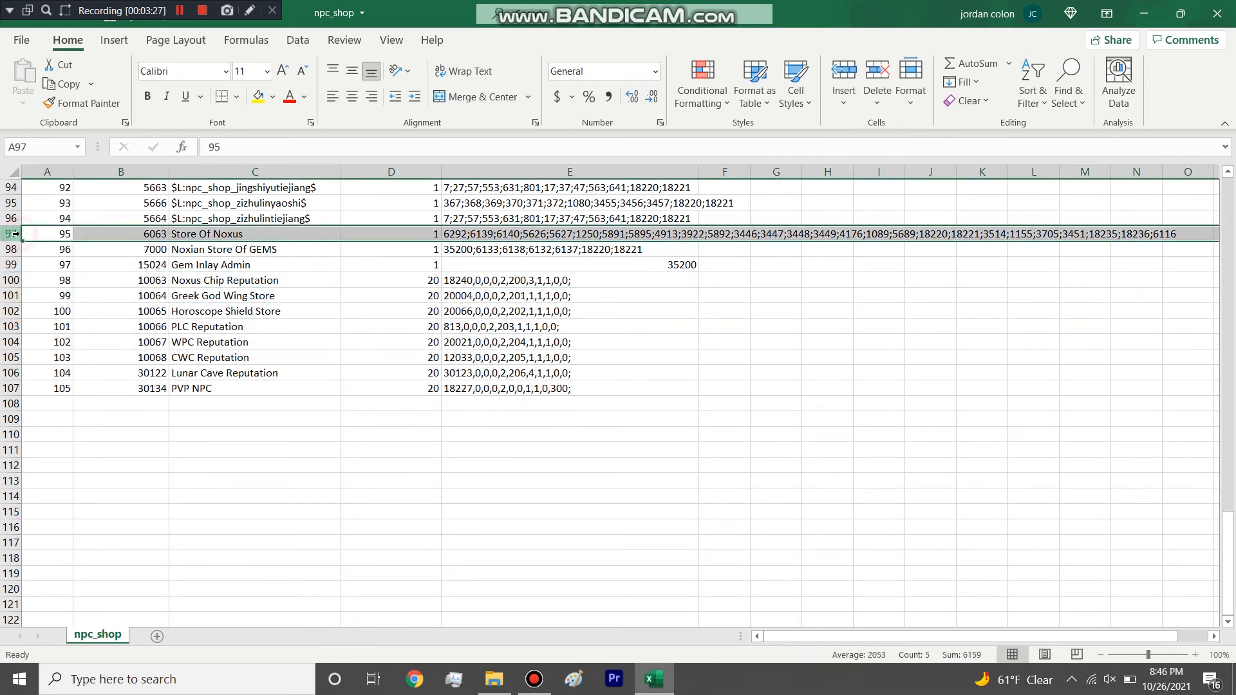
Highlight the Noxus Chip Reputation row, followed by the ID column of the npc_shop table.
{"action": "left_click", "coordinate": [13, 280]}
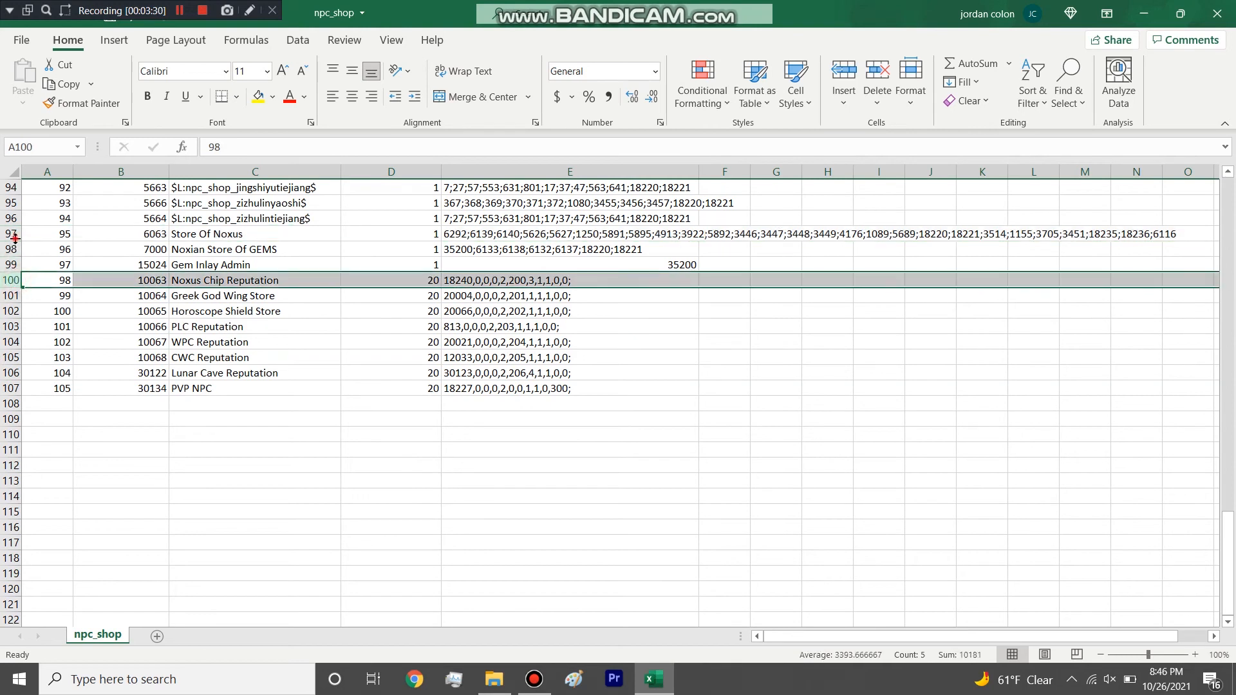
{"action": "scroll", "coordinate": [21, 245], "scroll_direction": "up", "scroll_amount": 1}
{"action": "scroll", "coordinate": [20, 244], "scroll_direction": "up", "scroll_amount": 20}
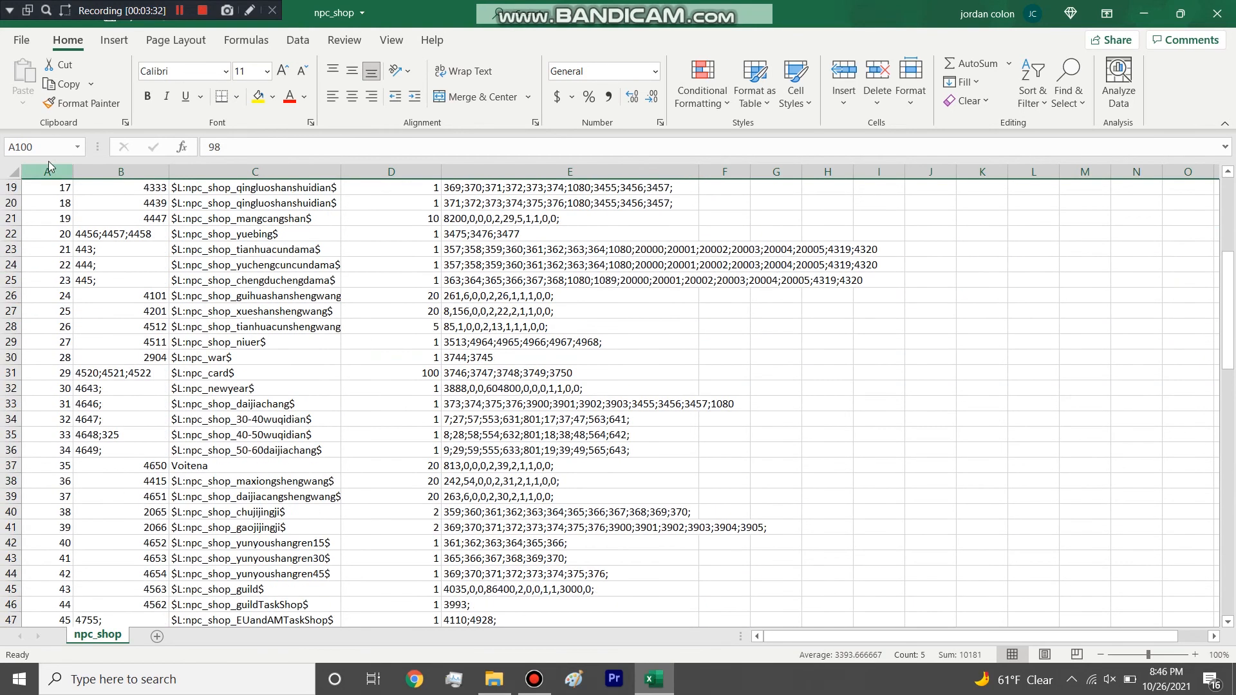
{"action": "left_click", "coordinate": [47, 172]}
{"action": "scroll", "coordinate": [59, 435], "scroll_direction": "up", "scroll_amount": 6}
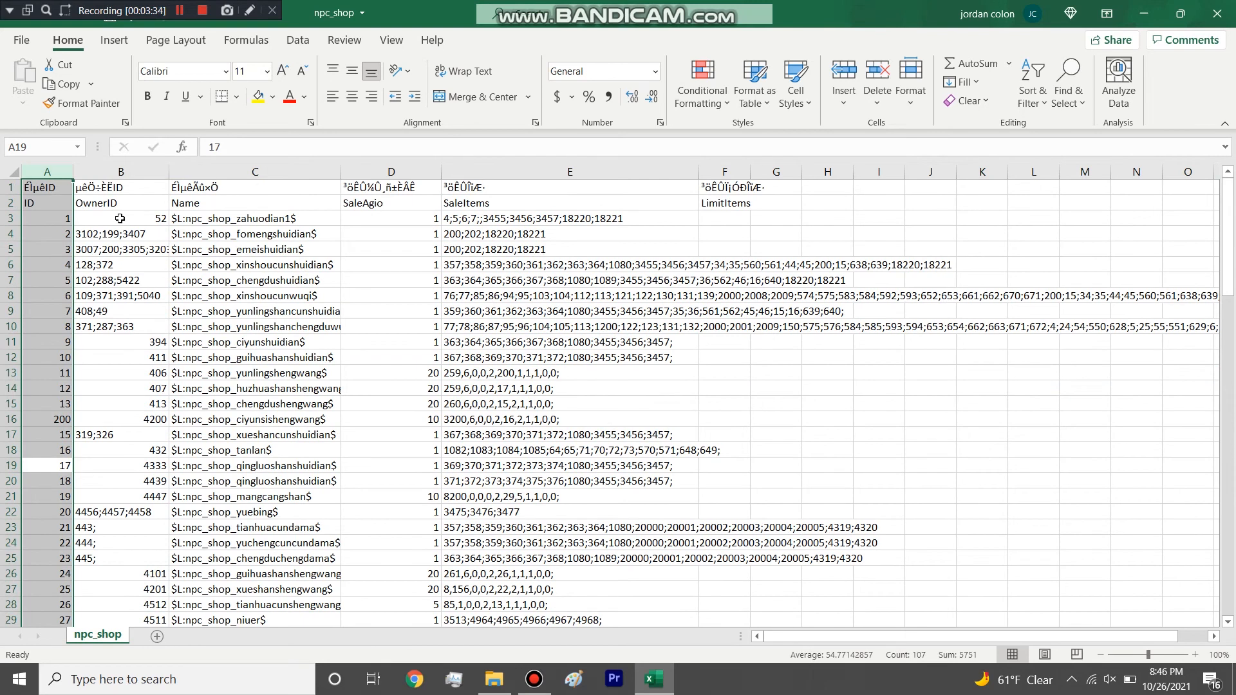
Highlight the OwnerID column and inspect the owner ID of Gem Inlay Admin near the end of the table.
{"action": "left_click", "coordinate": [122, 173]}
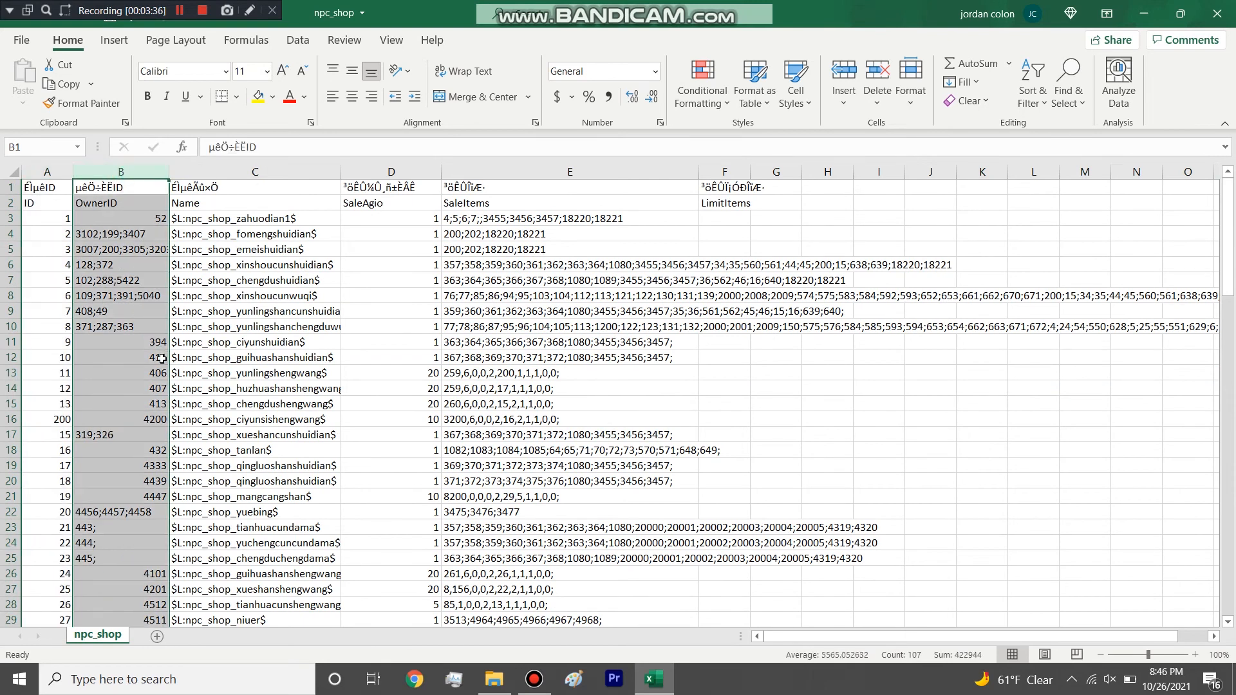
{"action": "scroll", "coordinate": [163, 358], "scroll_direction": "down", "scroll_amount": 20}
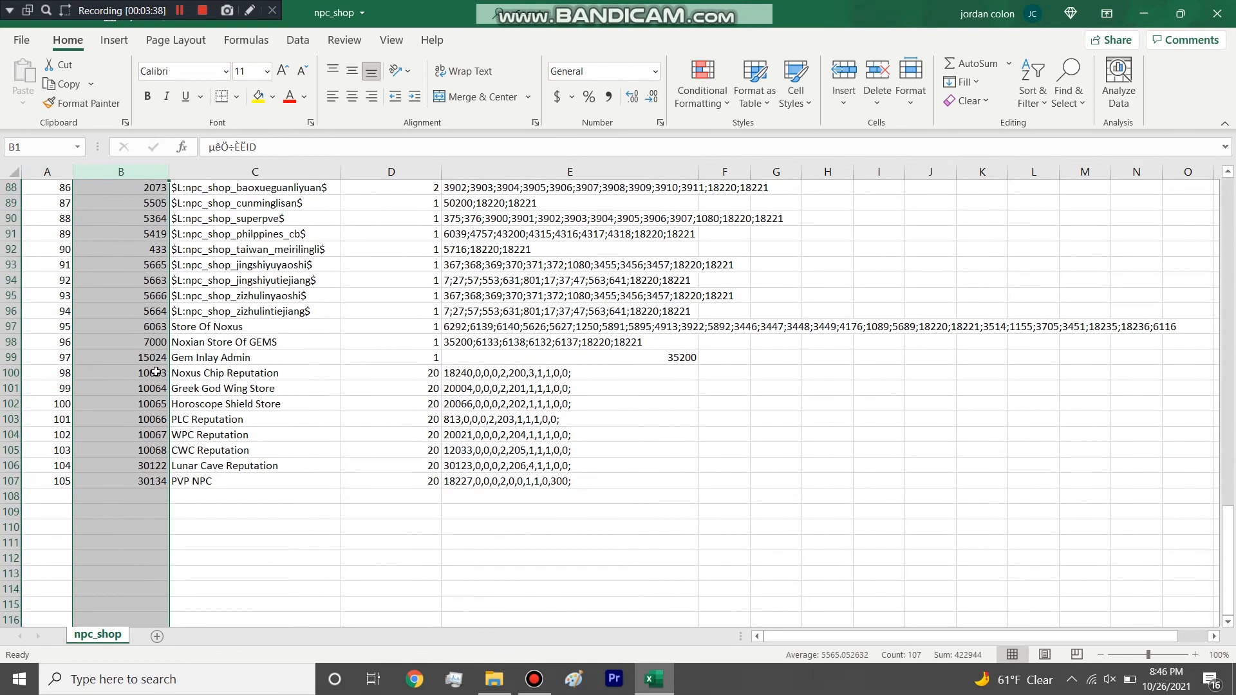
{"action": "scroll", "coordinate": [156, 372], "scroll_direction": "down", "scroll_amount": 1}
{"action": "left_click", "coordinate": [156, 354]}
{"action": "left_click", "coordinate": [147, 314]}
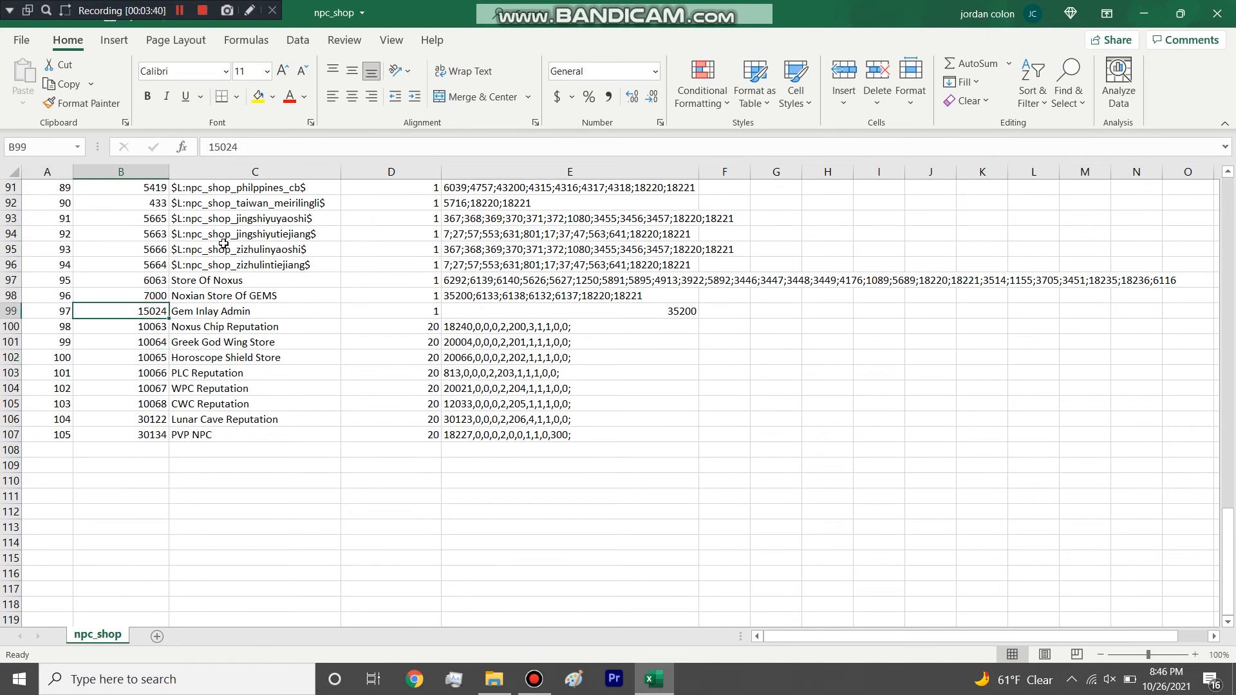
Highlight the Name column and inspect the Store Of Noxus, Noxian Store Of GEMS and Noxus Chip Reputation names.
{"action": "left_click", "coordinate": [239, 173]}
{"action": "left_click", "coordinate": [241, 300]}
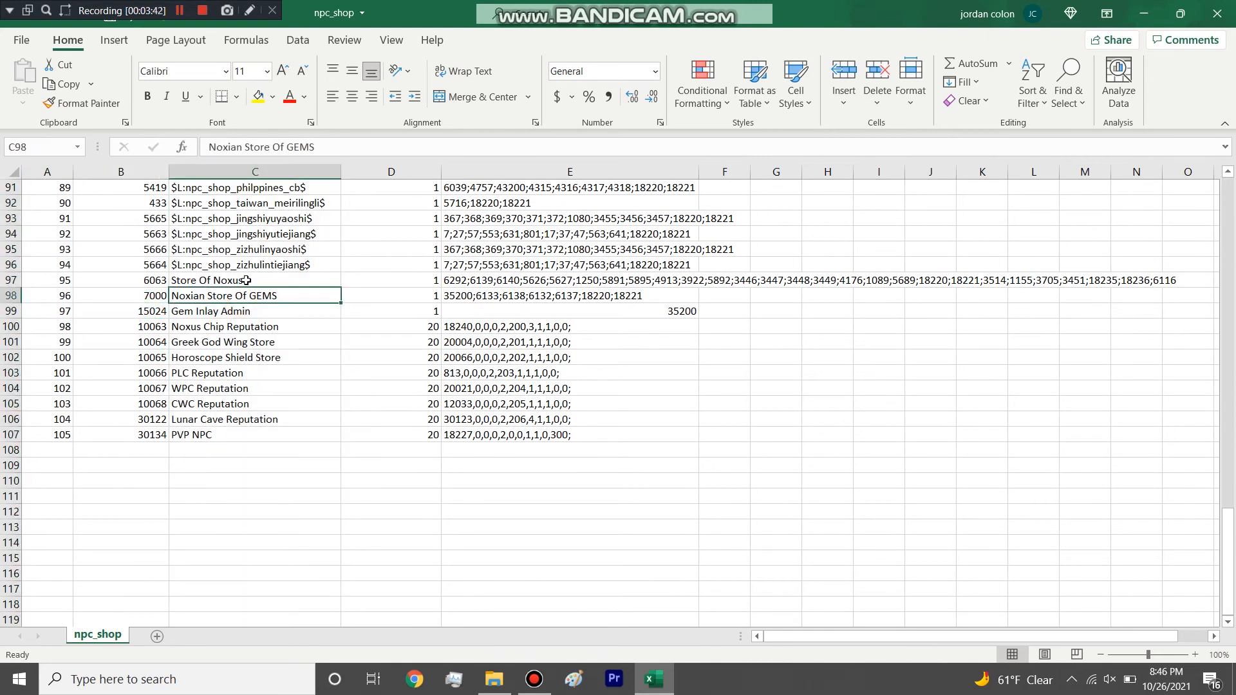
{"action": "left_click_drag", "start_coordinate": [246, 281], "coordinate": [248, 297]}
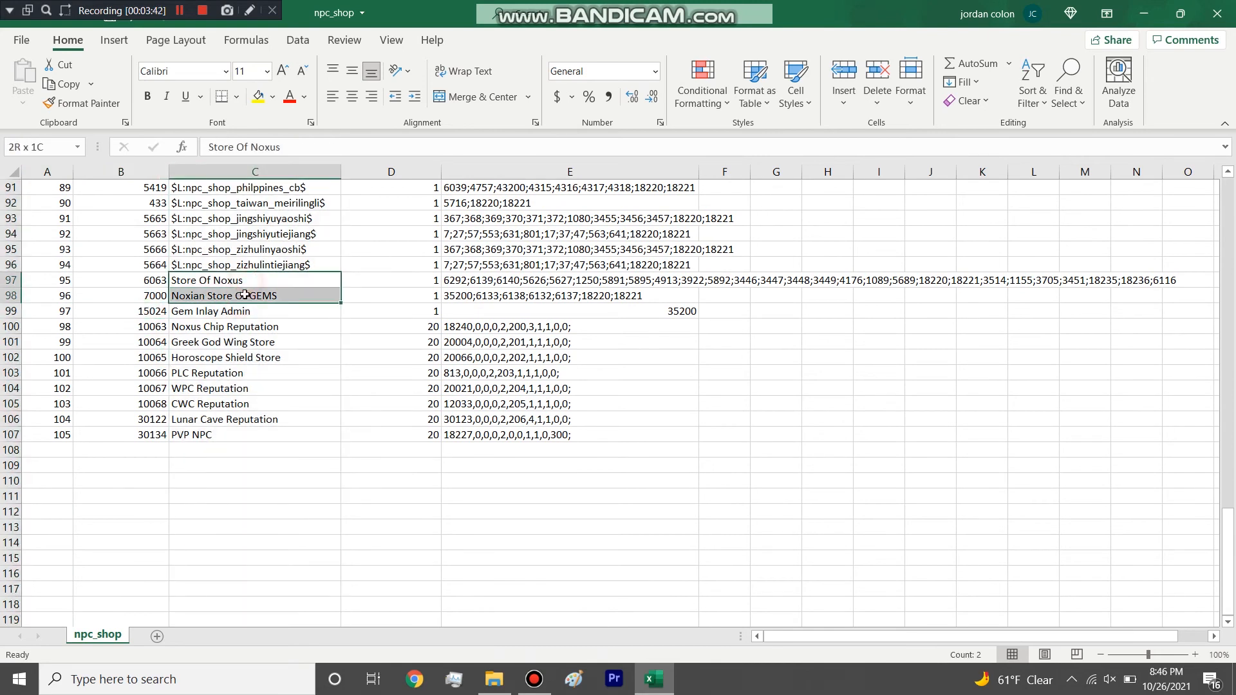
{"action": "left_click", "coordinate": [269, 323]}
{"action": "left_click", "coordinate": [217, 296]}
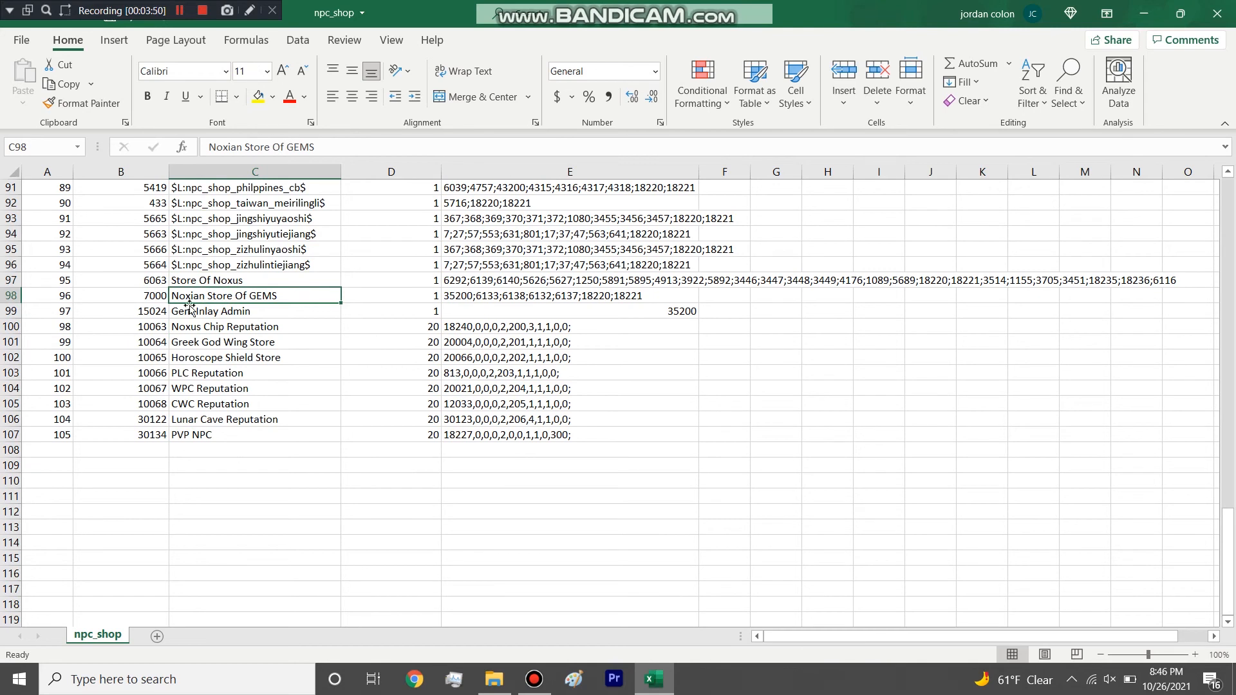
Highlight the SaleAgio column and compare the value of Store Of Noxus with those of the Reputation shops.
{"action": "left_click", "coordinate": [365, 171]}
{"action": "scroll", "coordinate": [376, 301], "scroll_direction": "up", "scroll_amount": 9}
{"action": "scroll", "coordinate": [376, 300], "scroll_direction": "up", "scroll_amount": 20}
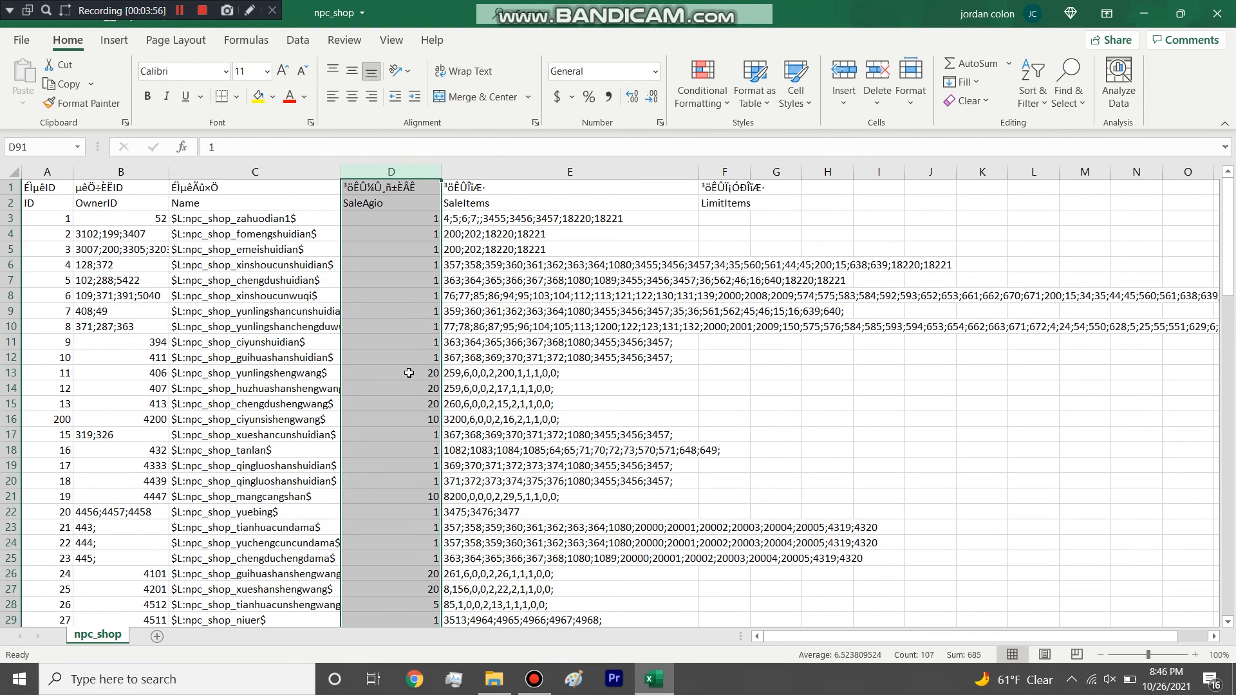
{"action": "scroll", "coordinate": [414, 363], "scroll_direction": "down", "scroll_amount": 20}
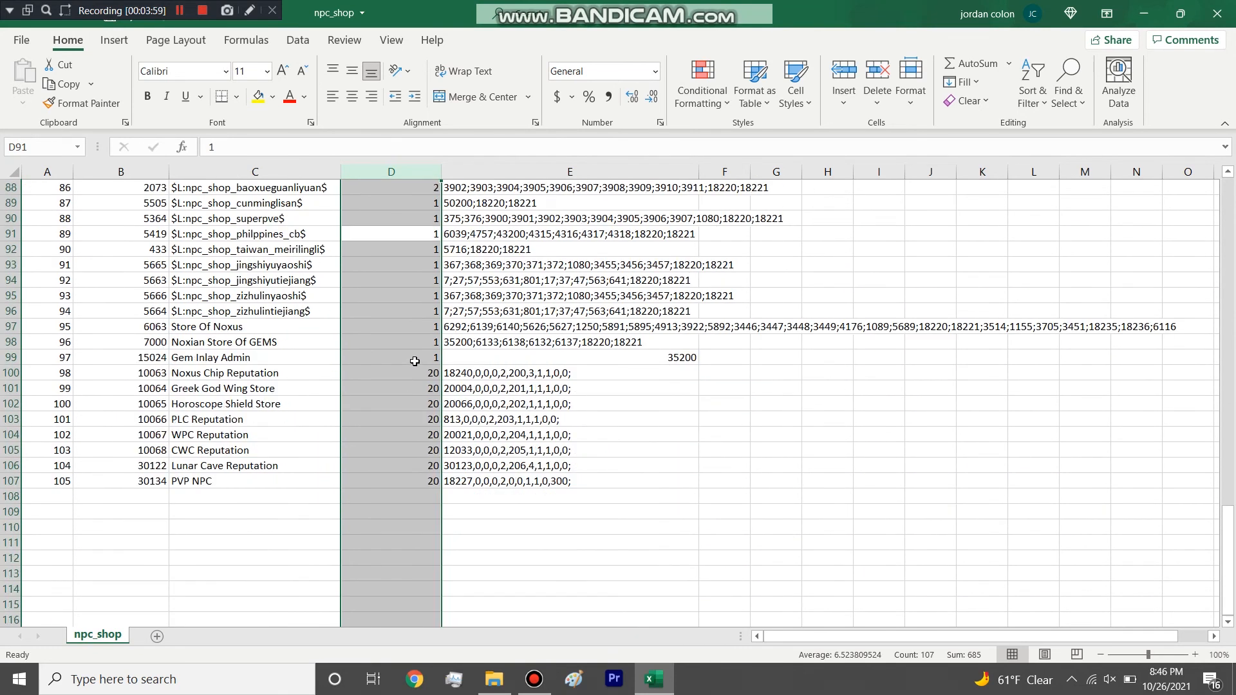
{"action": "left_click", "coordinate": [416, 325]}
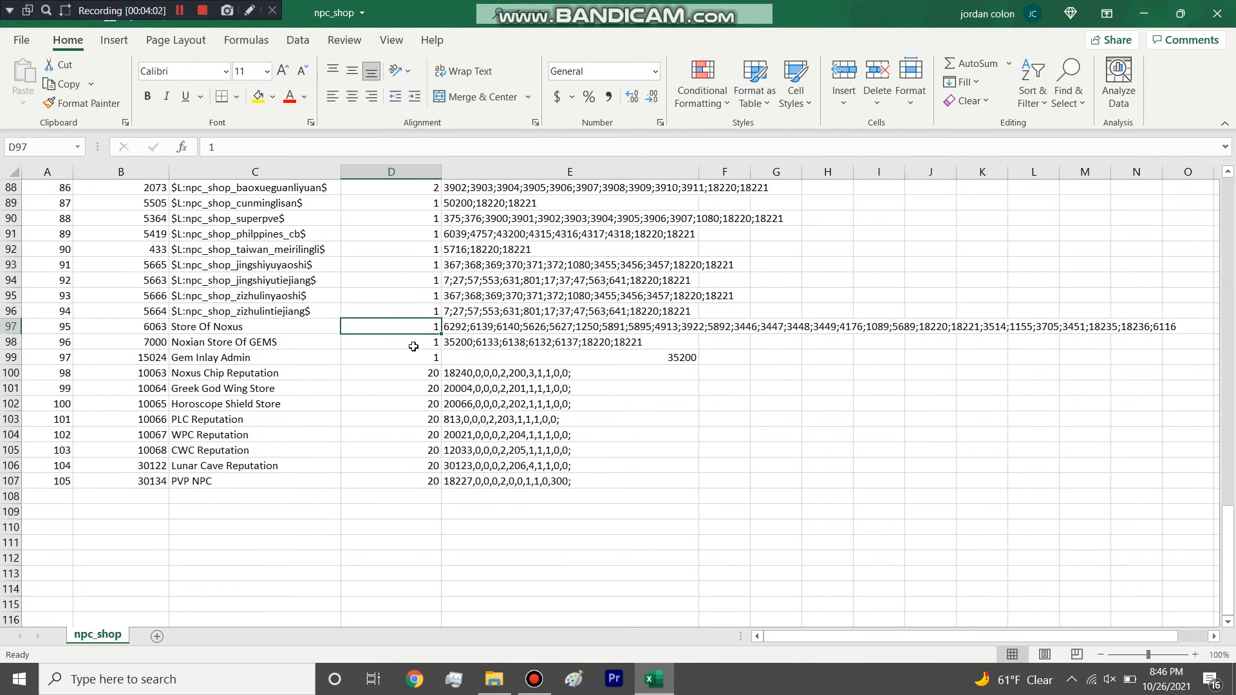
{"action": "left_click_drag", "start_coordinate": [426, 372], "coordinate": [430, 473]}
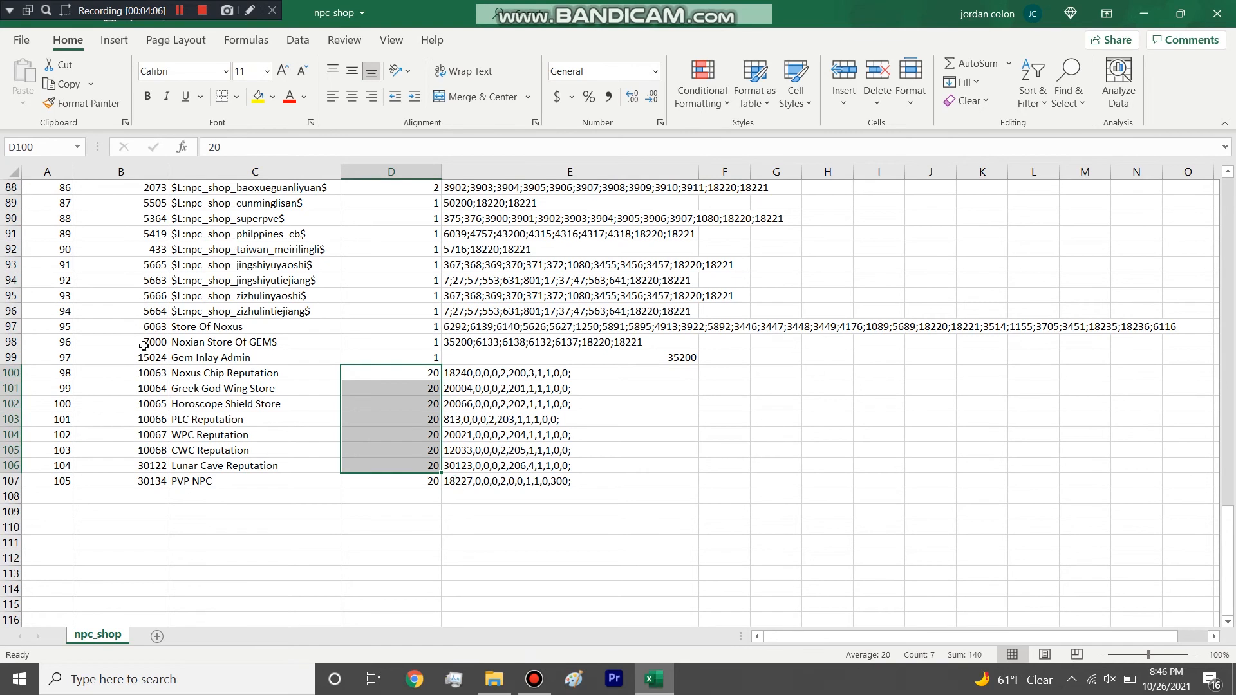
Highlight the Store Of Noxus row and examine its full semicolon-separated SaleItems list without changing it.
{"action": "left_click", "coordinate": [7, 327]}
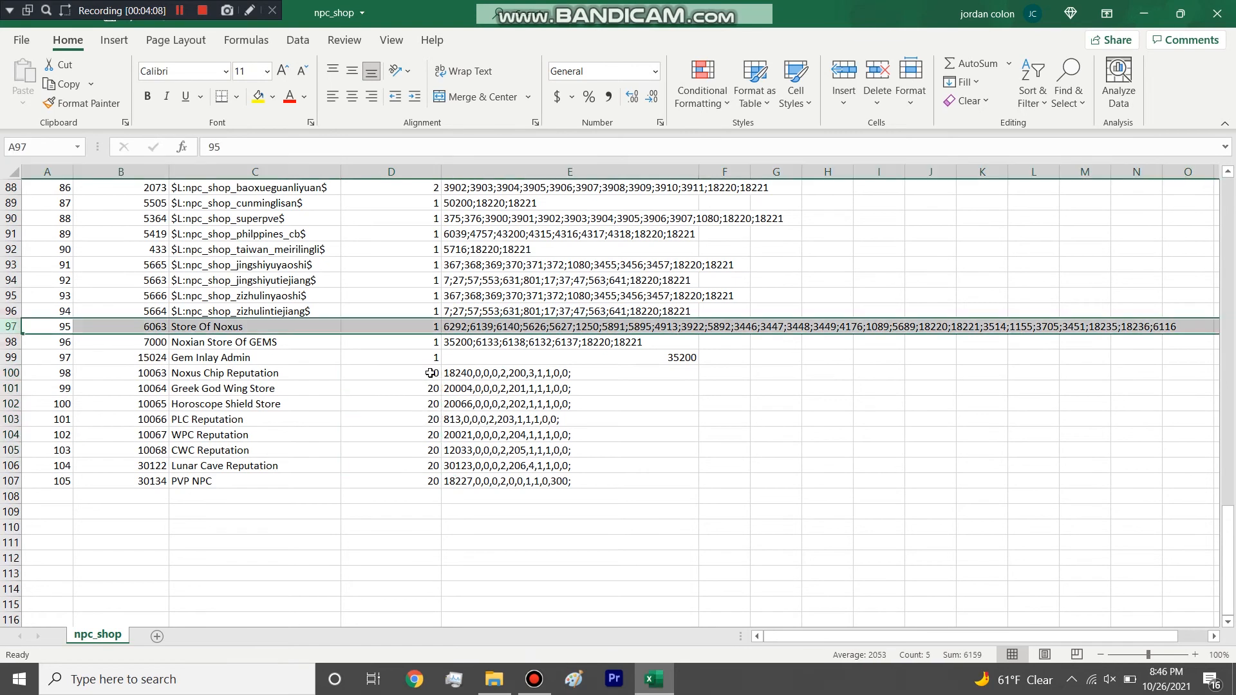
{"action": "left_click", "coordinate": [478, 329]}
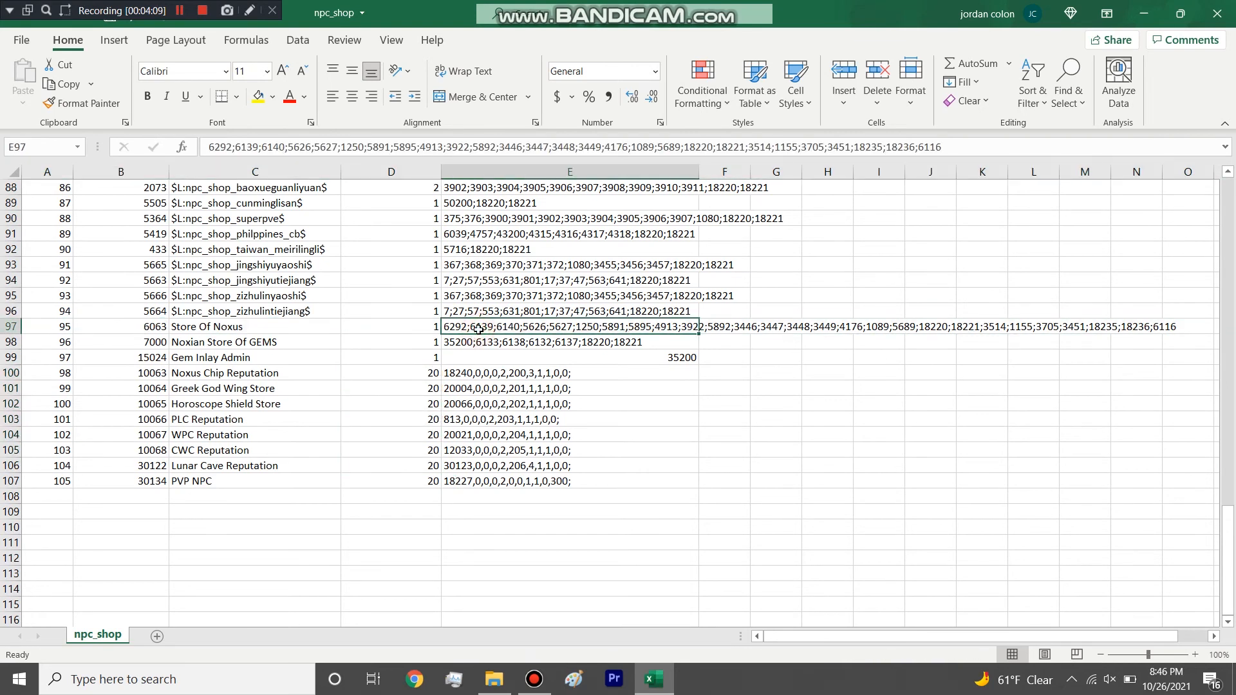
{"action": "left_click", "coordinate": [975, 147]}
{"action": "left_click_drag", "start_coordinate": [974, 148], "coordinate": [504, 165]}
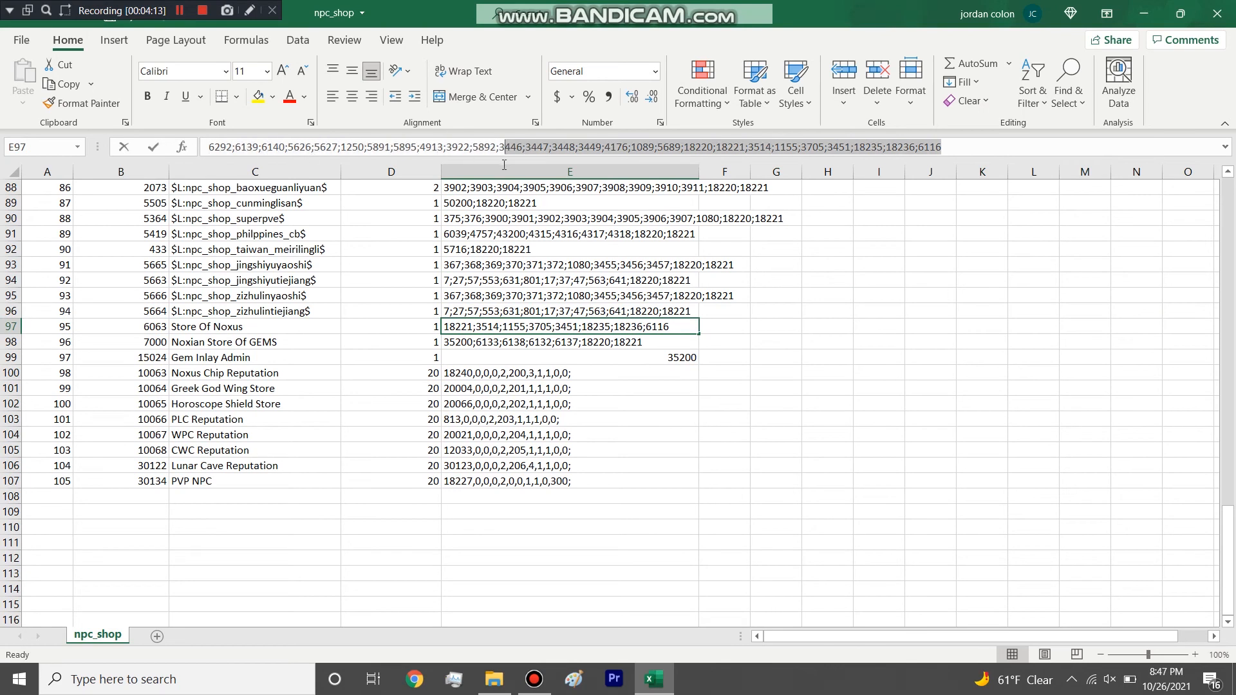
{"action": "left_click", "coordinate": [403, 146]}
{"action": "left_click_drag", "start_coordinate": [221, 146], "coordinate": [871, 139]}
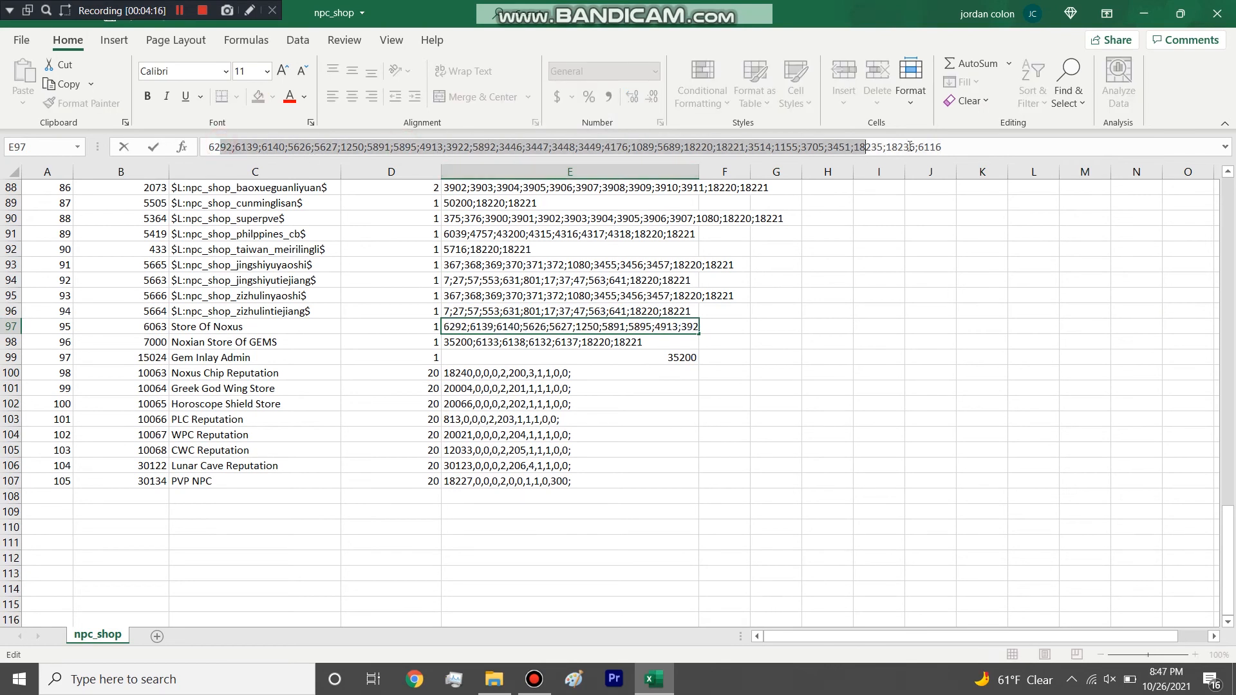
{"action": "left_click", "coordinate": [987, 143]}
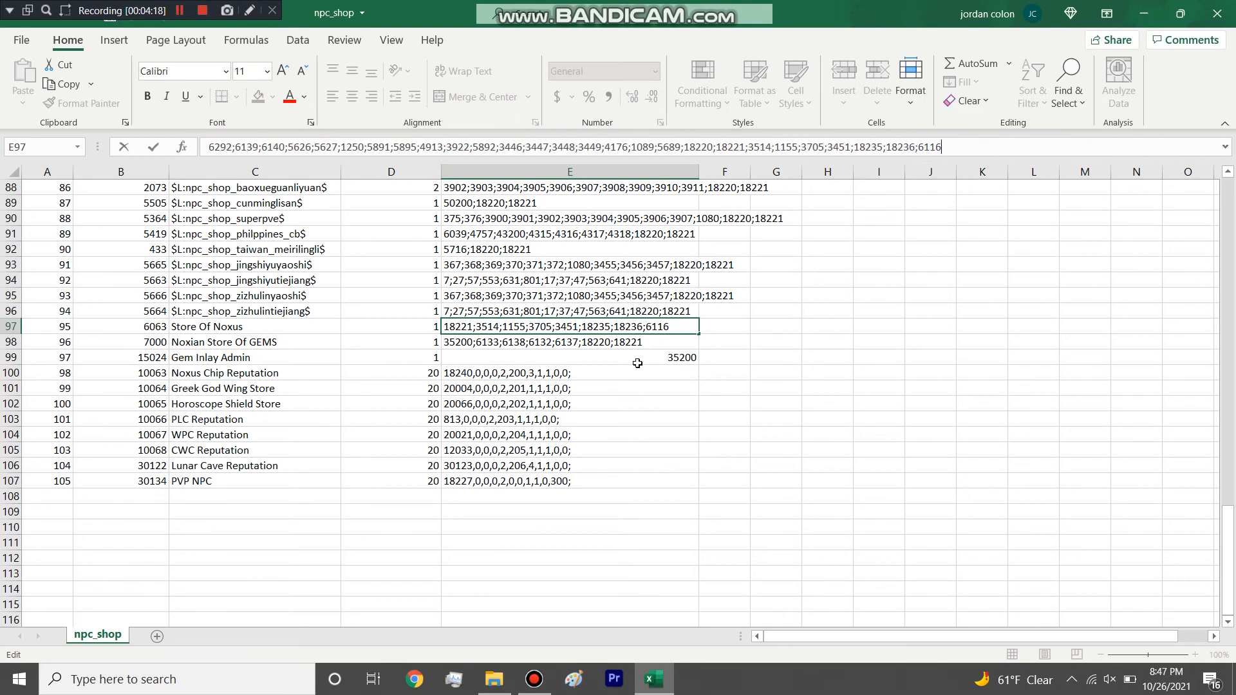
{"action": "left_click", "coordinate": [631, 331]}
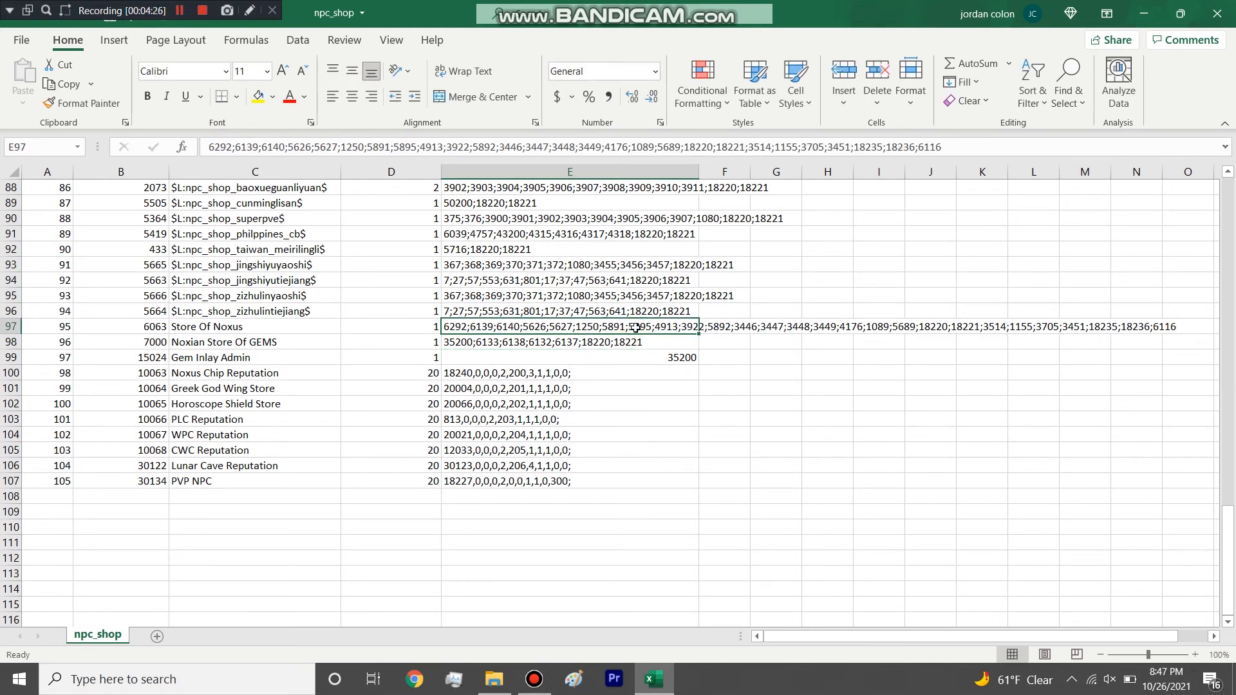
Inspect Gem Inlay Admin's SaleItems and enlarge the formula bar to show every SaleItems line of Noxus Chip Reputation.
{"action": "left_click", "coordinate": [569, 360]}
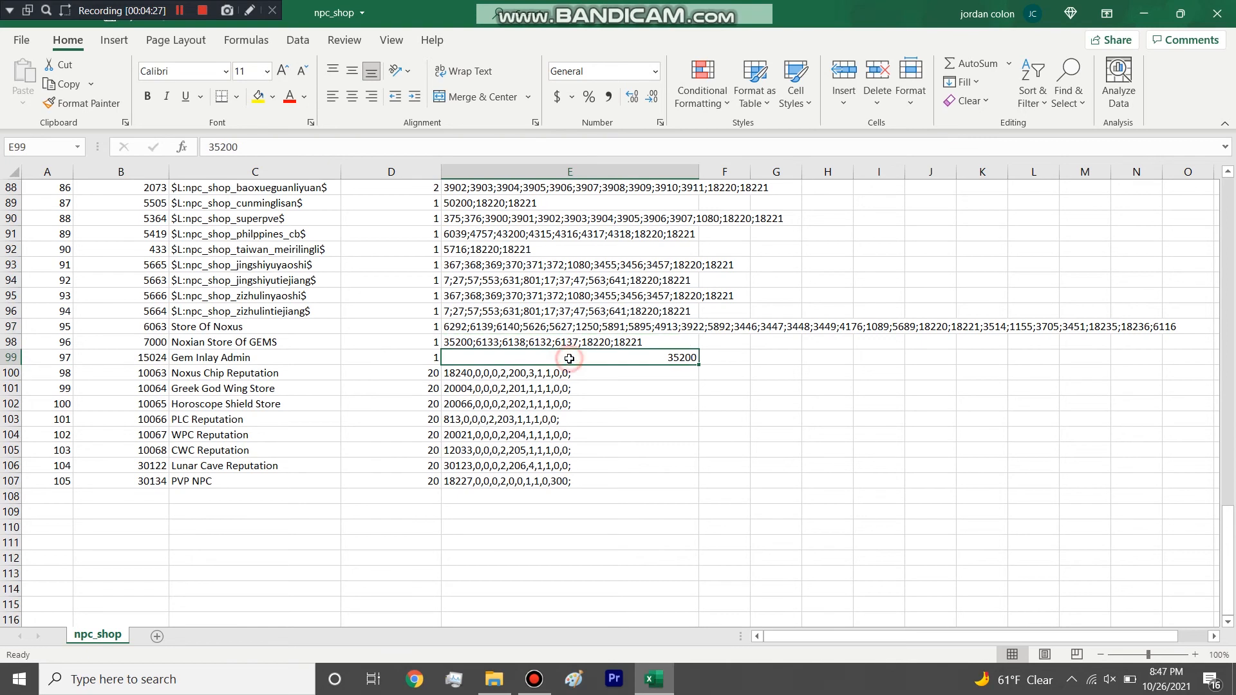
{"action": "left_click", "coordinate": [270, 390]}
{"action": "left_click", "coordinate": [448, 373]}
{"action": "left_click_drag", "start_coordinate": [388, 160], "coordinate": [366, 423]}
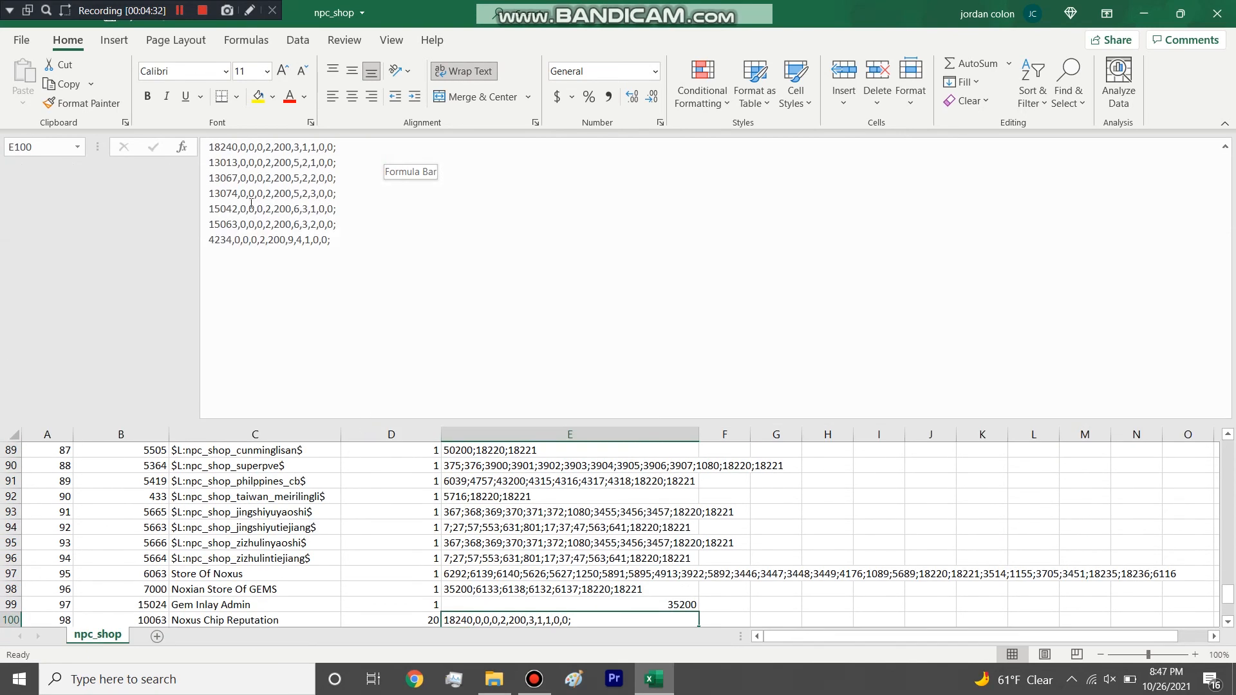
Highlight the SaleItems lines of Noxus Chip Reputation, from the 18240 entry to the 4234 entry.
{"action": "left_click", "coordinate": [219, 253]}
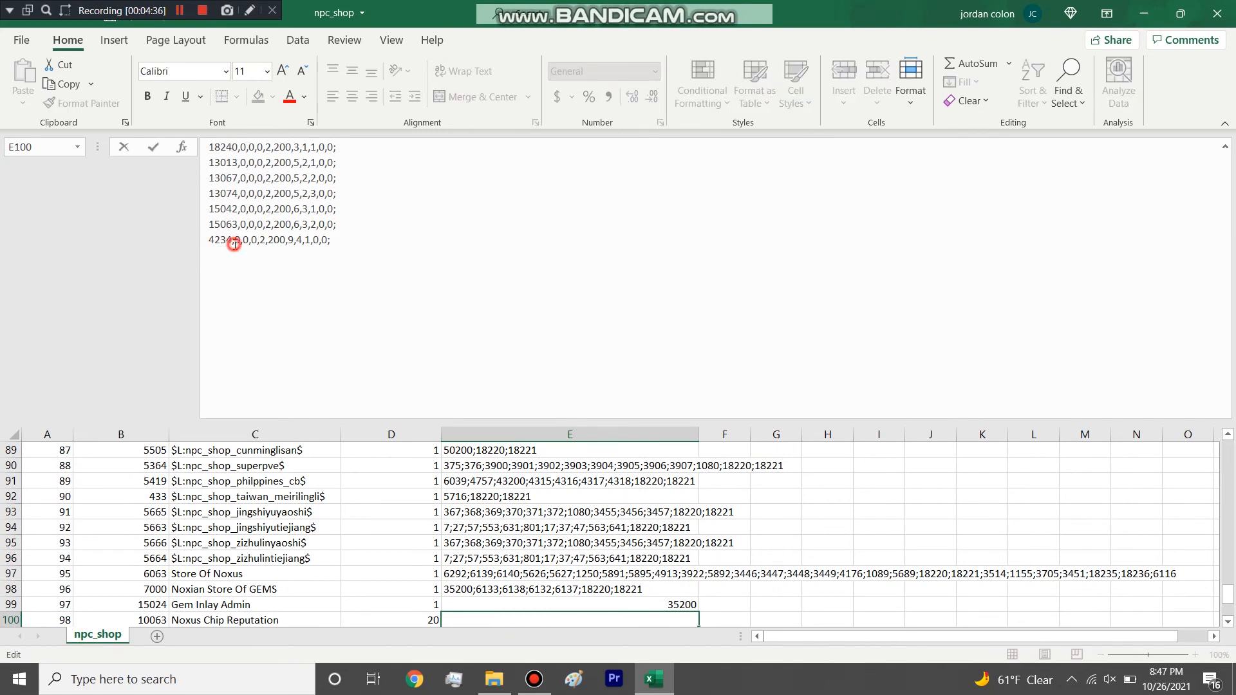
{"action": "left_click_drag", "start_coordinate": [235, 245], "coordinate": [197, 146]}
{"action": "left_click", "coordinate": [239, 245]}
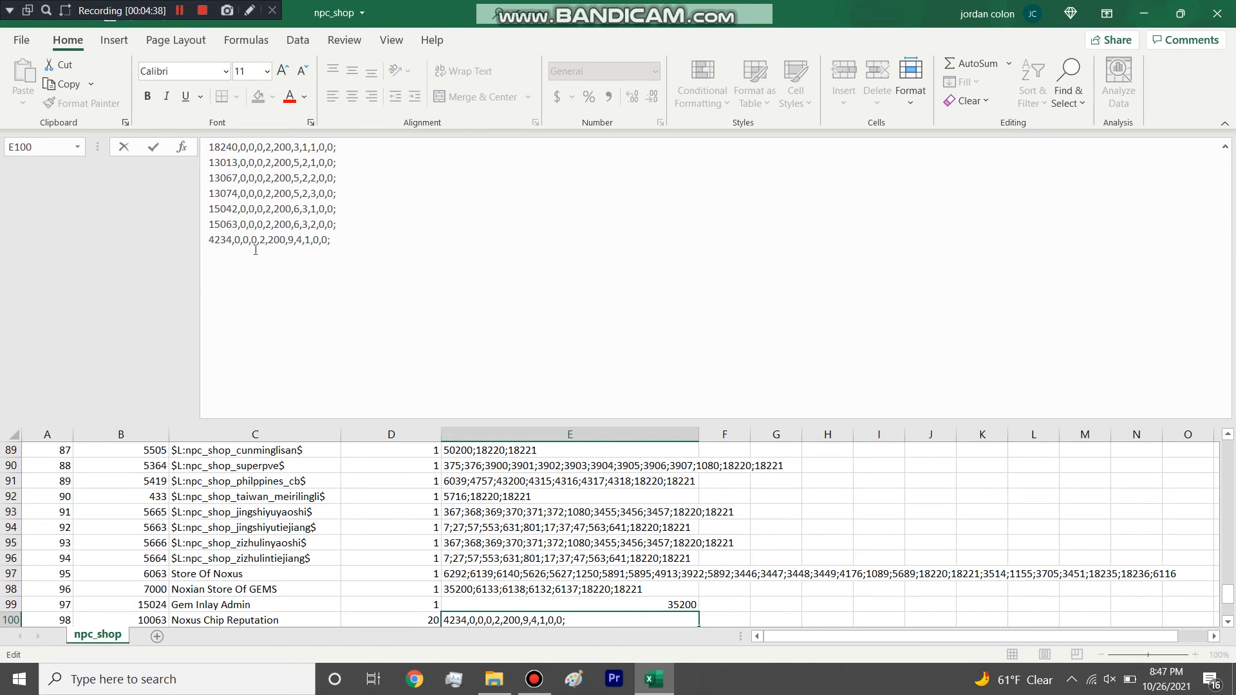
{"action": "left_click_drag", "start_coordinate": [263, 149], "coordinate": [236, 151]}
{"action": "scroll", "coordinate": [506, 499], "scroll_direction": "down", "scroll_amount": 3}
{"action": "left_click", "coordinate": [507, 482]}
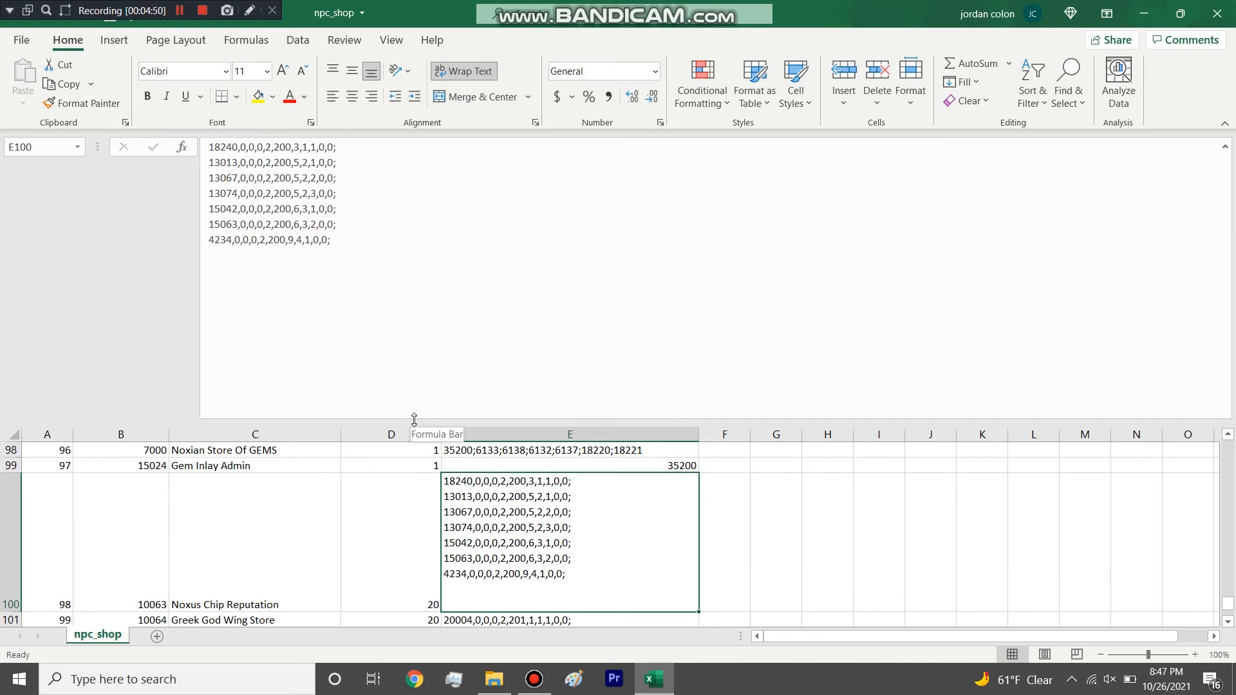
{"action": "left_click_drag", "start_coordinate": [391, 312], "coordinate": [193, 149]}
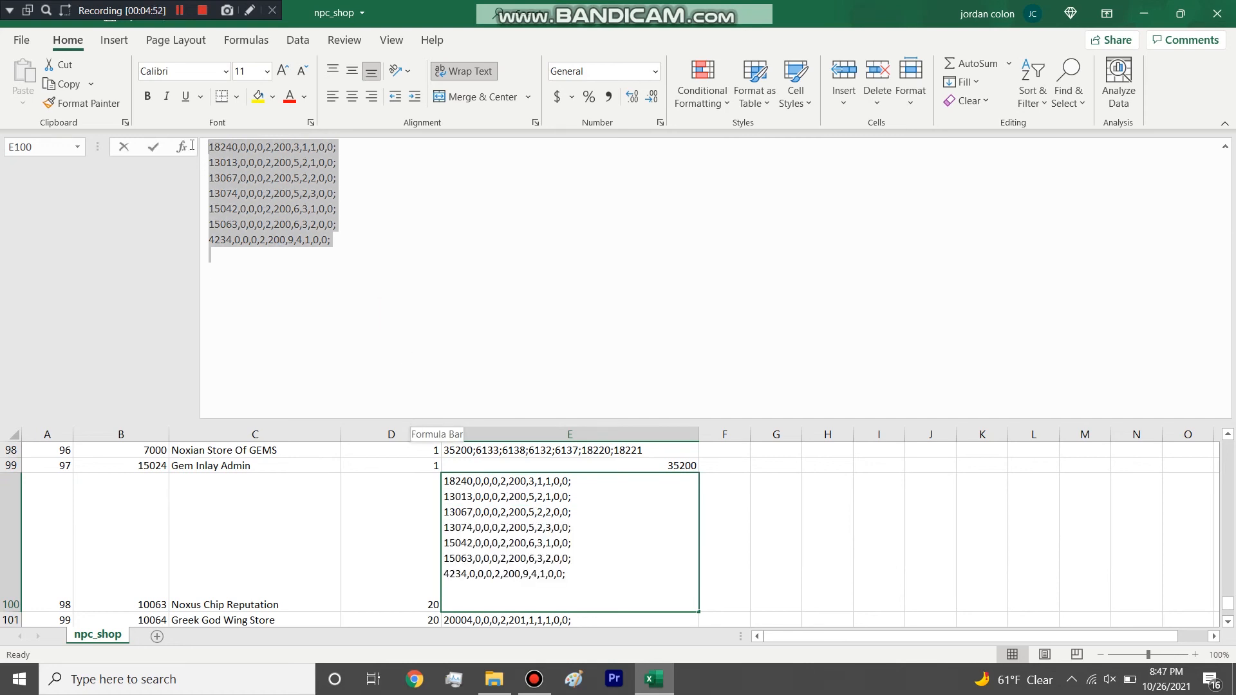
{"action": "left_click", "coordinate": [319, 254]}
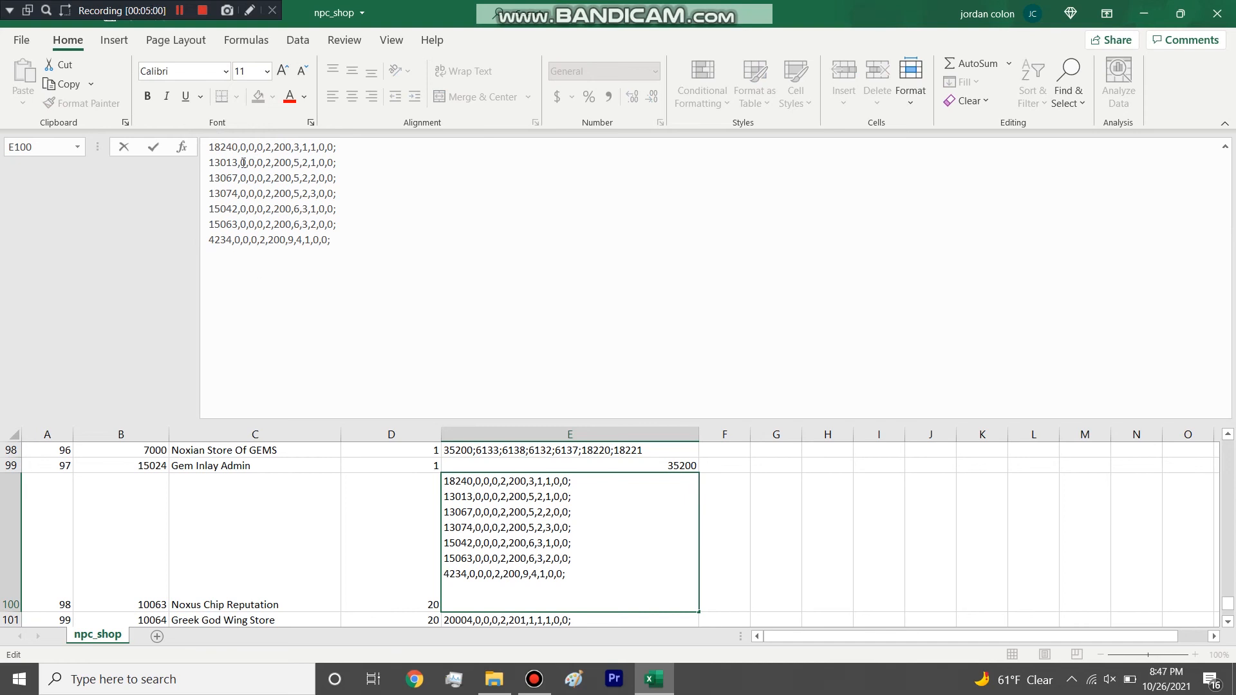
Highlight the item IDs in Noxus Chip Reputation's SaleItems, plus the three zeros, the 2 and the 200 of its first entry.
{"action": "left_click_drag", "start_coordinate": [225, 142], "coordinate": [227, 261]}
{"action": "left_click", "coordinate": [285, 265]}
{"action": "left_click_drag", "start_coordinate": [239, 144], "coordinate": [264, 148]}
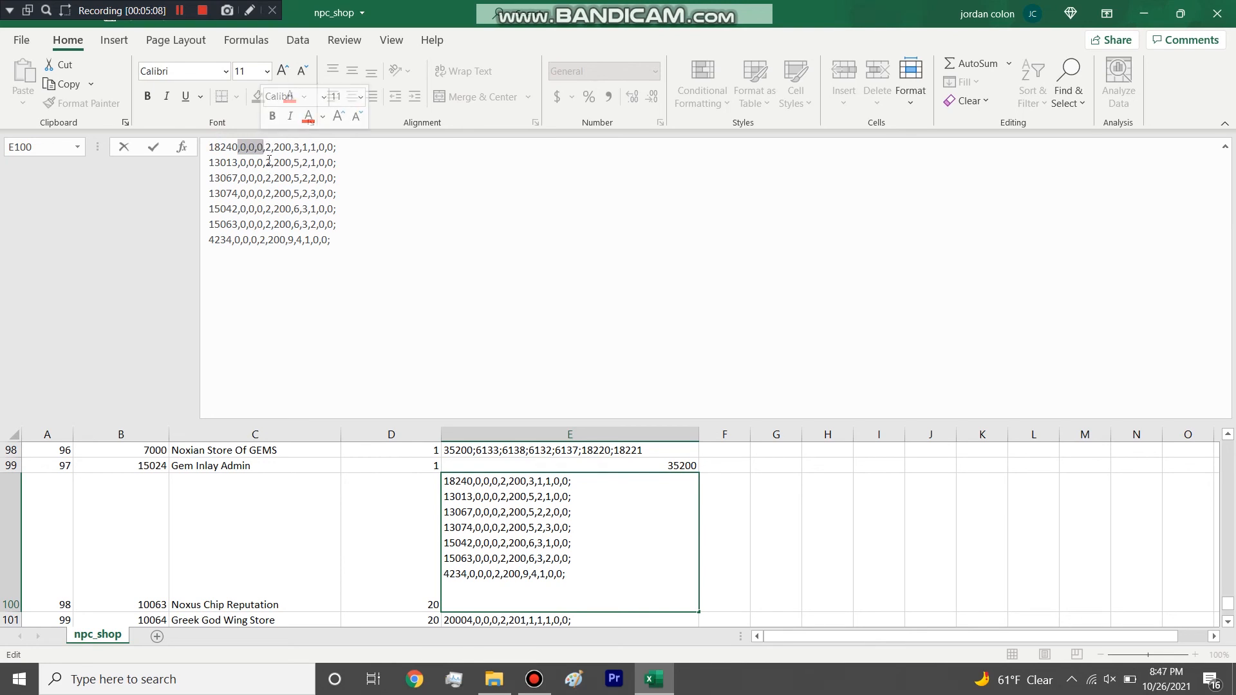
{"action": "left_click", "coordinate": [270, 147]}
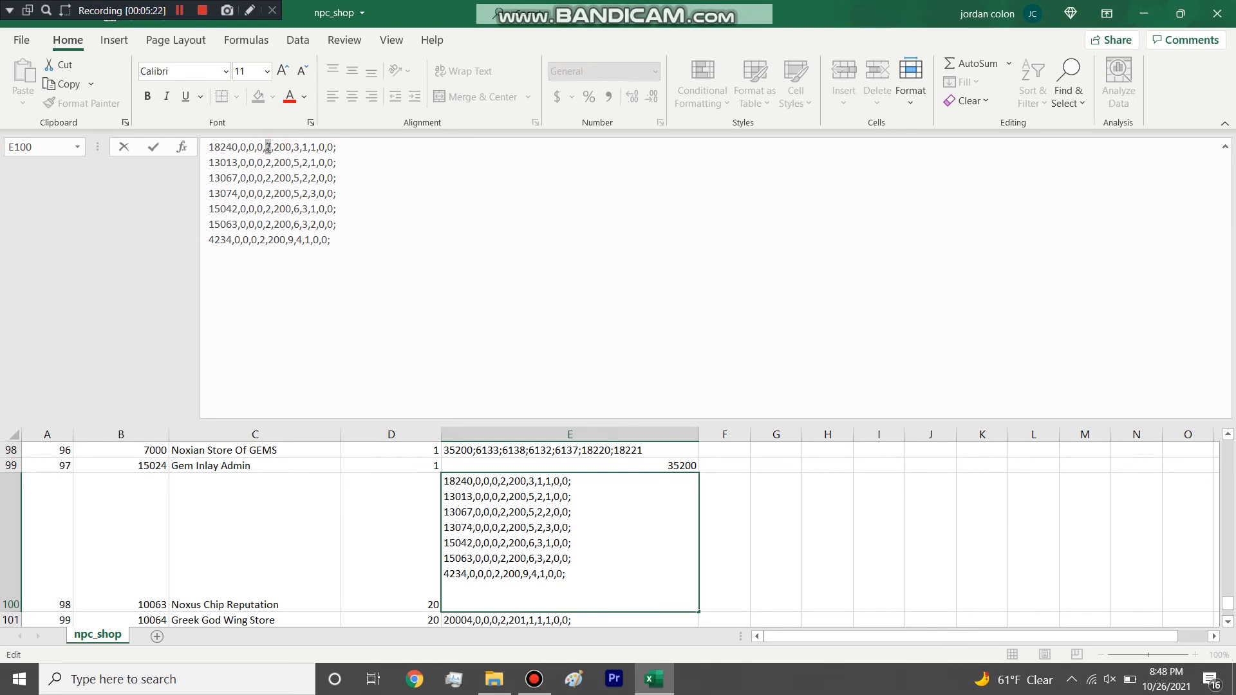
{"action": "left_click", "coordinate": [258, 193]}
{"action": "left_click", "coordinate": [273, 146]}
{"action": "left_click", "coordinate": [280, 163]}
{"action": "double_click", "coordinate": [279, 147]}
Try 201 in place of the 200 in the 13013 entry of Noxus Chip Reputation, and restore it to 200.
{"action": "double_click", "coordinate": [286, 163]}
{"action": "type", "text": "201"}
{"action": "key", "text": "BackSpace"}
{"action": "type", "text": "0"}
Examine the number following 200 in Noxus Chip Reputation's entries and highlight the 3 in the 18240 entry.
{"action": "left_click", "coordinate": [292, 162]}
{"action": "left_click", "coordinate": [293, 180]}
{"action": "double_click", "coordinate": [296, 148]}
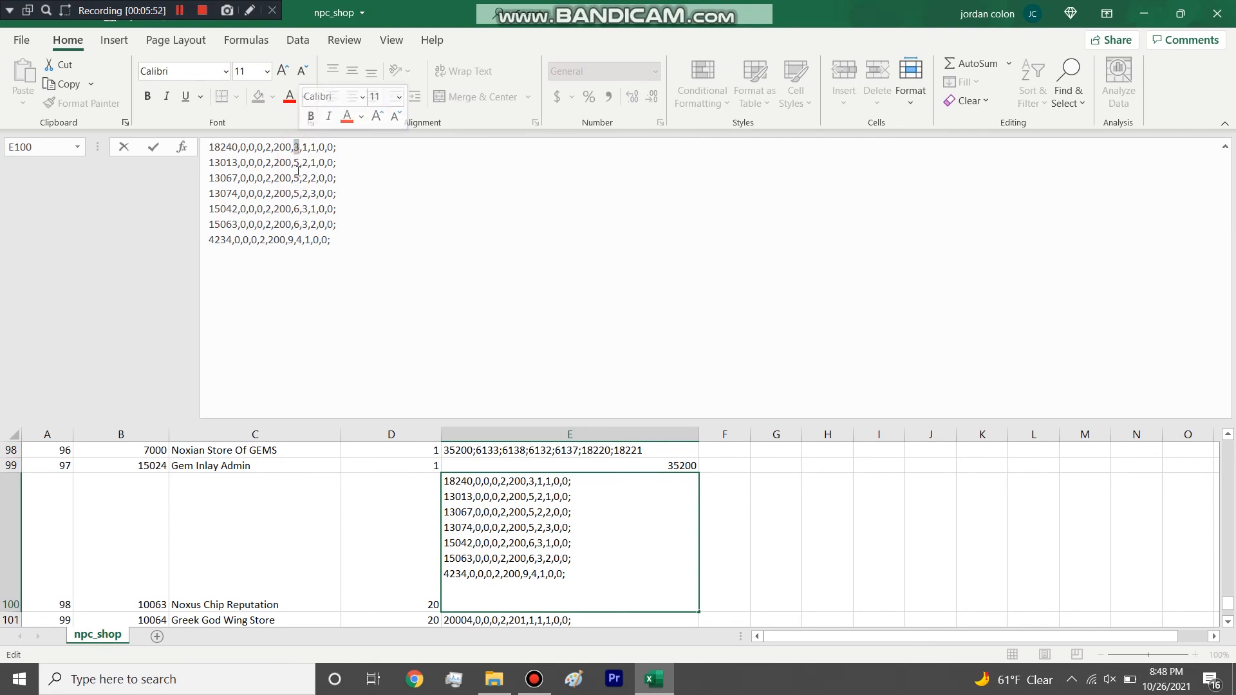
{"action": "left_click", "coordinate": [296, 153]}
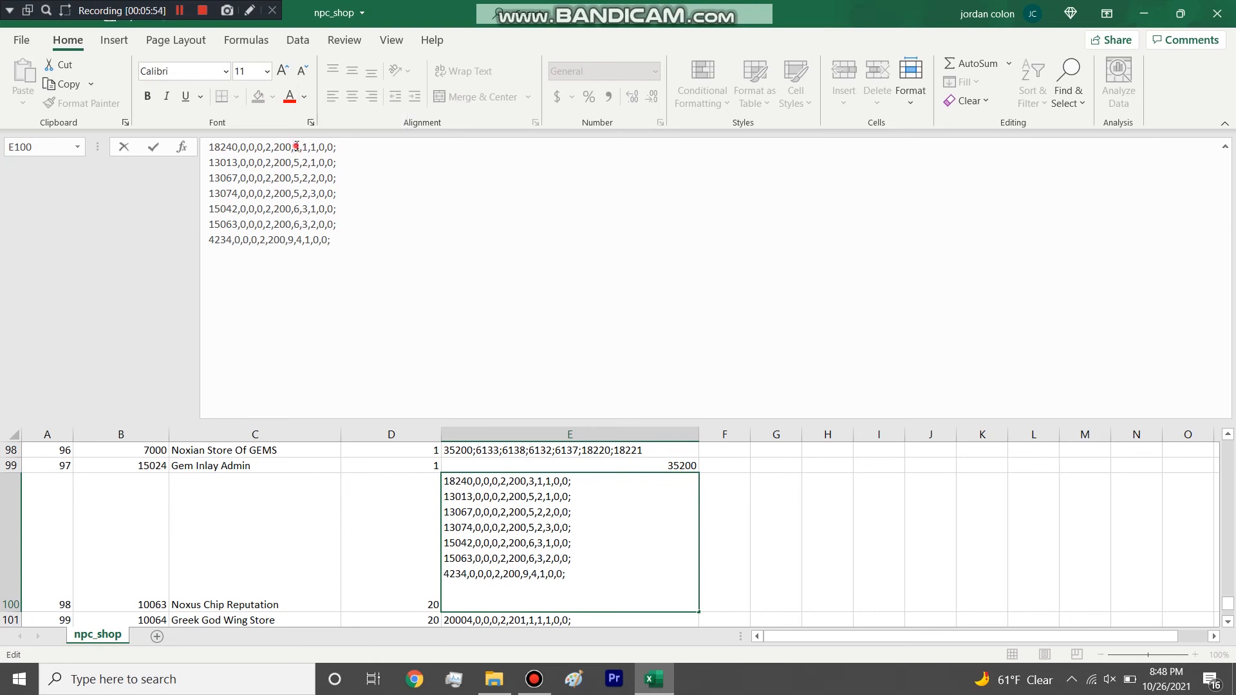
{"action": "key", "text": "Down"}
{"action": "left_click", "coordinate": [296, 150]}
{"action": "double_click", "coordinate": [298, 147]}
View the SaleItems of PVP NPC and CWC Reputation, and highlight the 9 in the latter's 12054 entry.
{"action": "scroll", "coordinate": [461, 509], "scroll_direction": "down", "scroll_amount": 3}
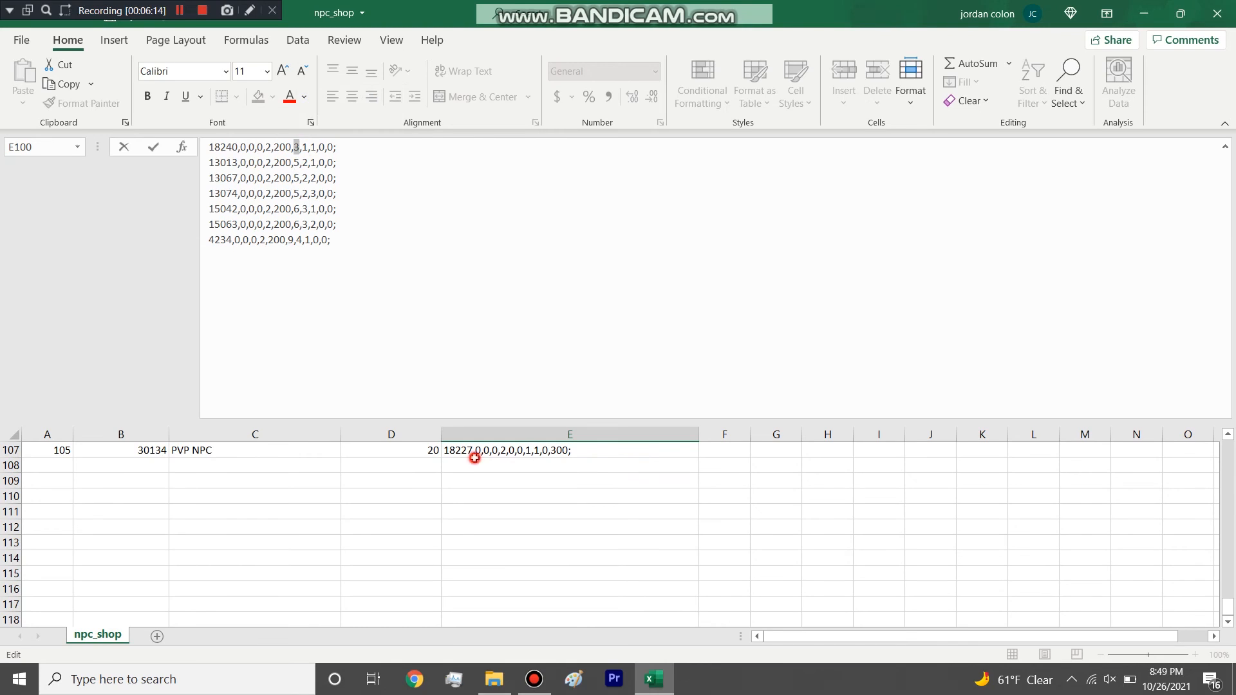
{"action": "left_click", "coordinate": [470, 458]}
{"action": "left_click", "coordinate": [470, 451]}
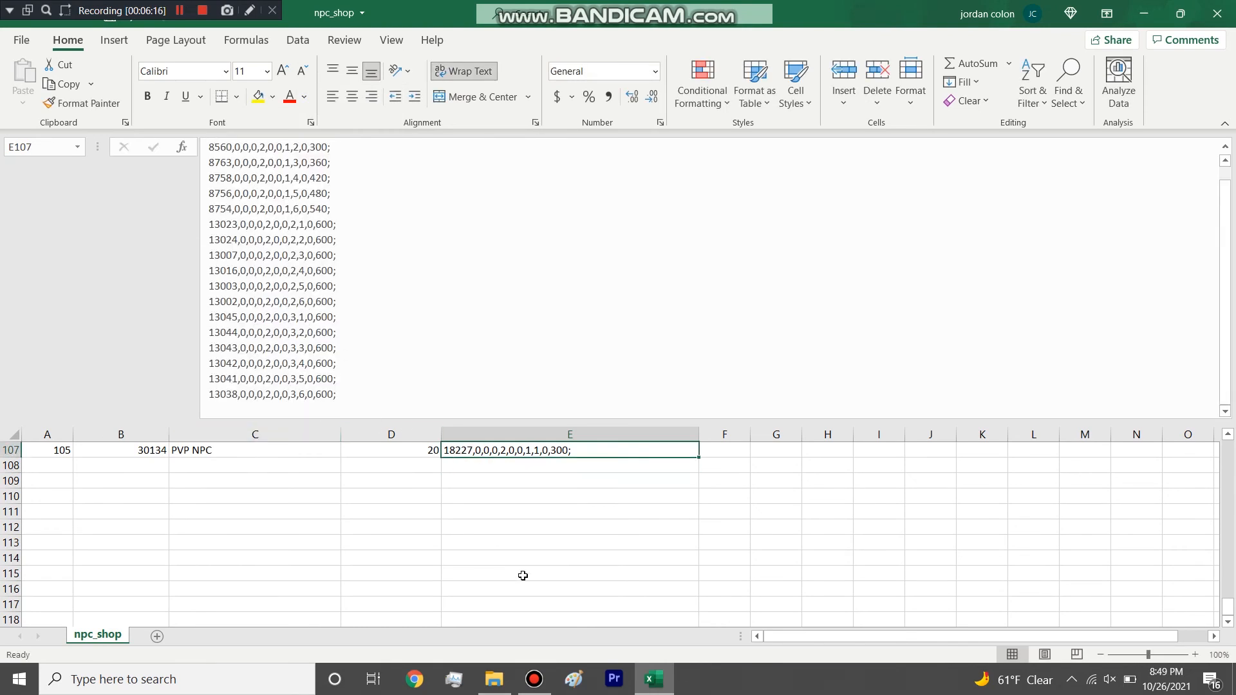
{"action": "scroll", "coordinate": [521, 566], "scroll_direction": "up", "scroll_amount": 2}
{"action": "left_click", "coordinate": [517, 511]}
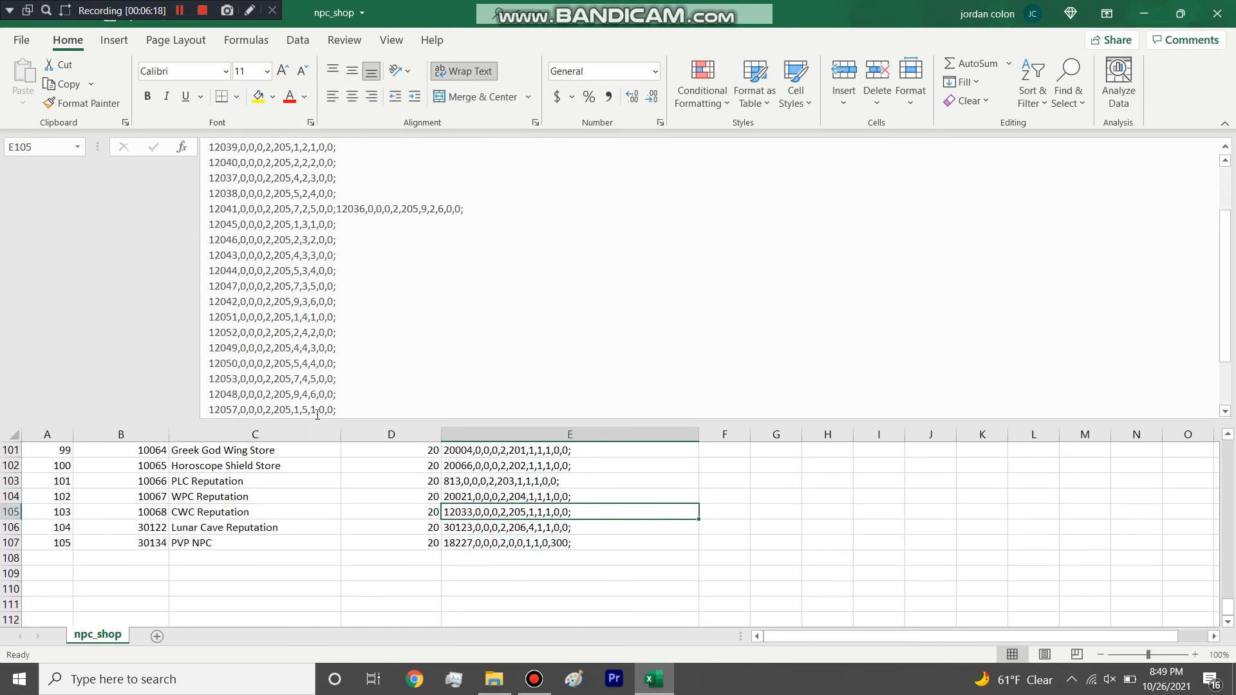
{"action": "double_click", "coordinate": [296, 409]}
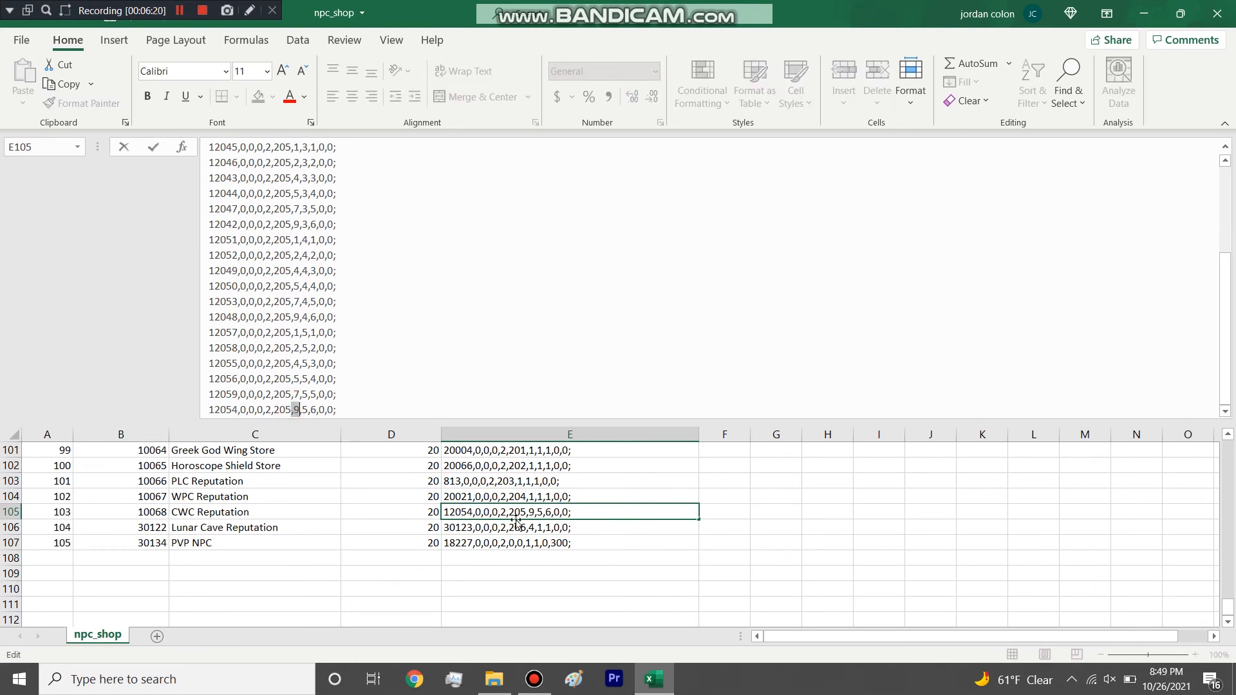
{"action": "scroll", "coordinate": [506, 540], "scroll_direction": "up", "scroll_amount": 3}
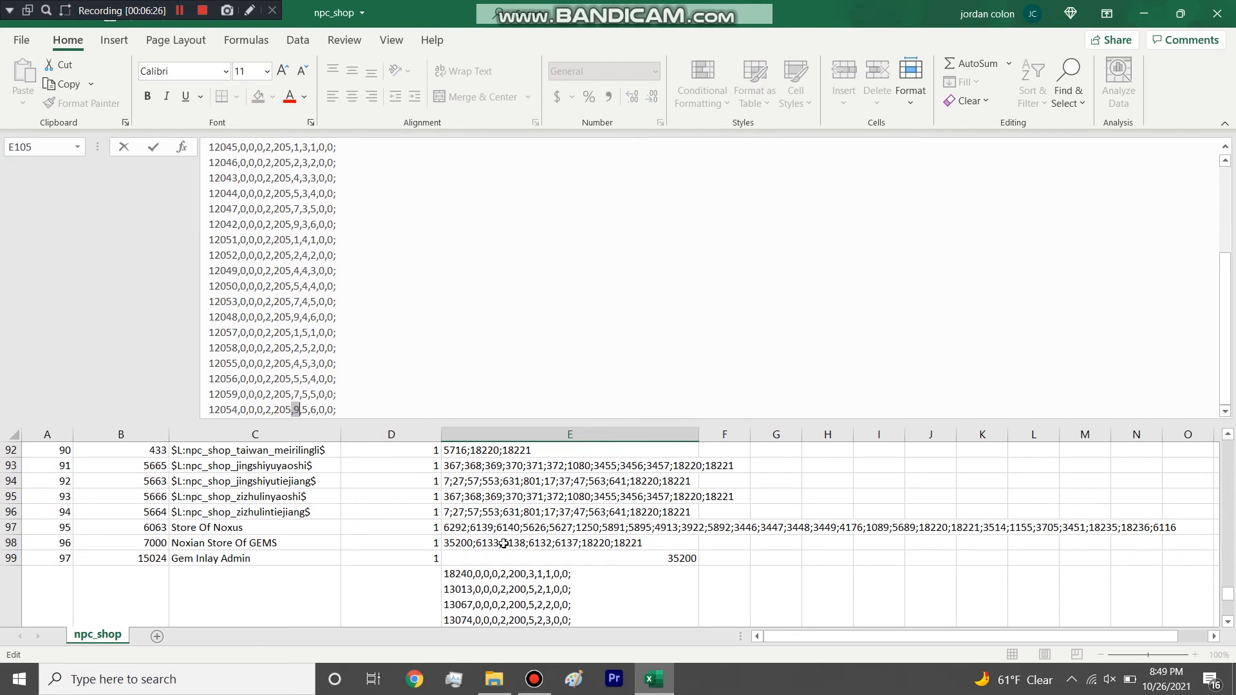
Return to Noxus Chip Reputation's SaleItems and highlight the 1 following the 3 in the 18240 entry.
{"action": "scroll", "coordinate": [504, 543], "scroll_direction": "down", "scroll_amount": 1}
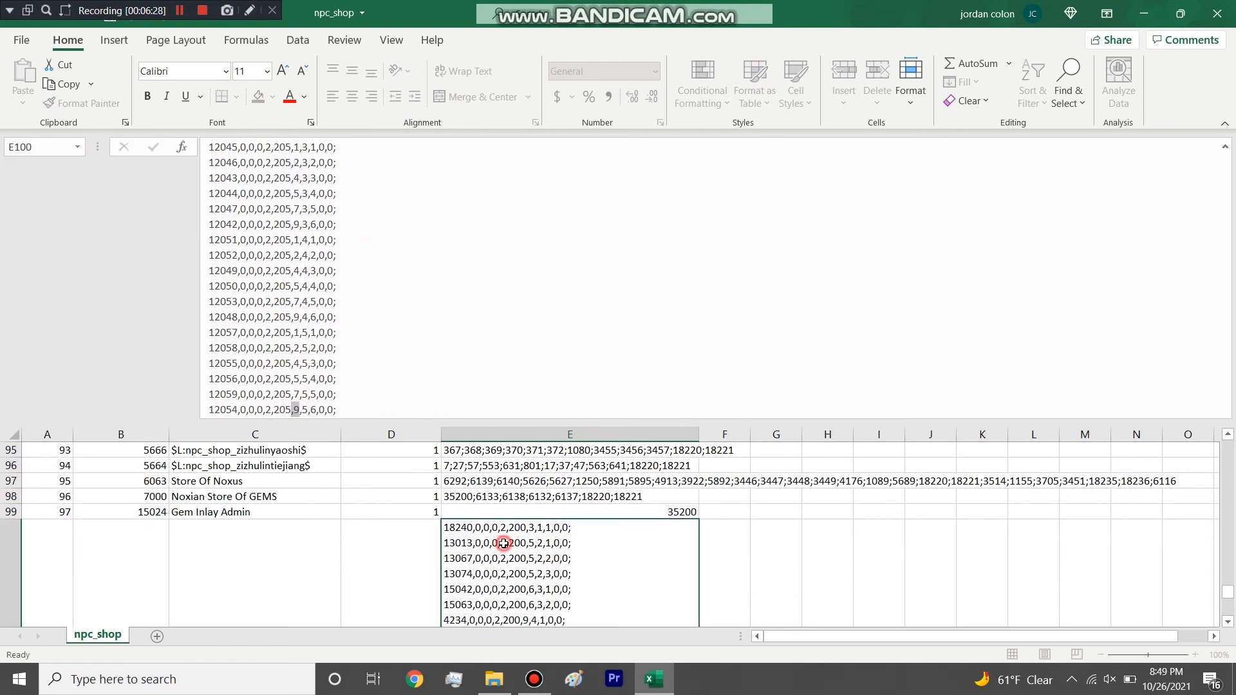
{"action": "left_click", "coordinate": [504, 544]}
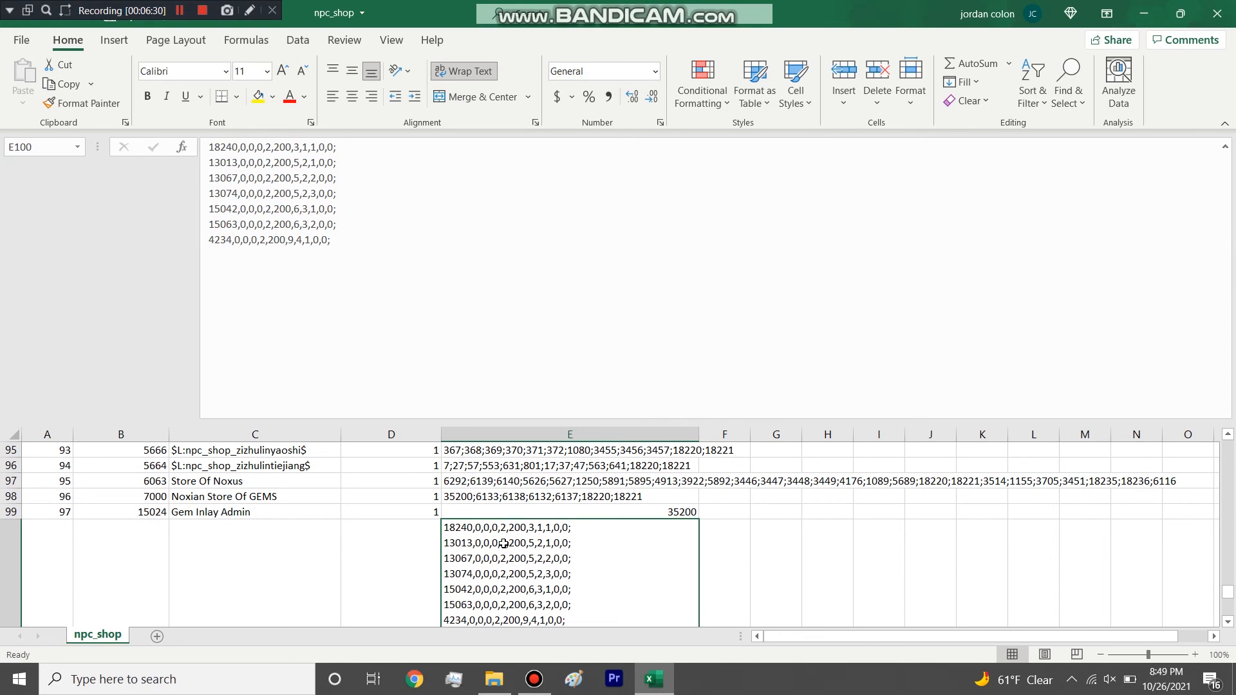
{"action": "scroll", "coordinate": [504, 538], "scroll_direction": "down", "scroll_amount": 1}
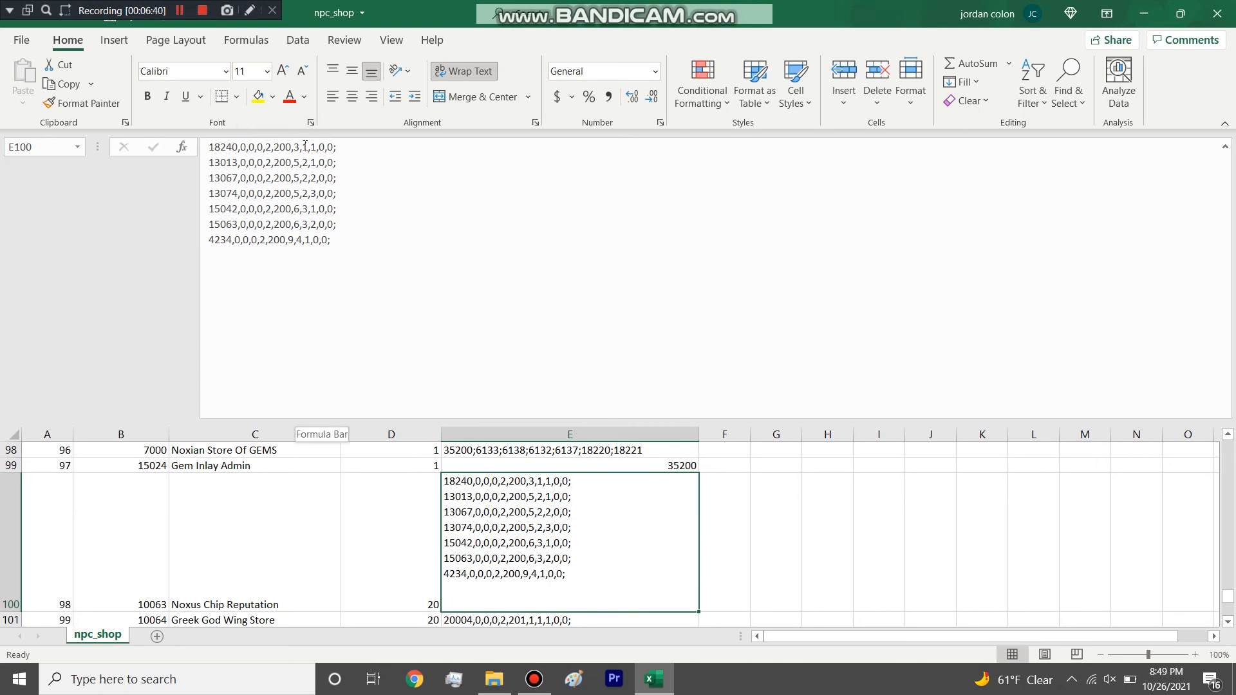
{"action": "left_click_drag", "start_coordinate": [302, 147], "coordinate": [316, 147]}
{"action": "left_click", "coordinate": [302, 146]}
{"action": "left_click_drag", "start_coordinate": [302, 147], "coordinate": [308, 147]}
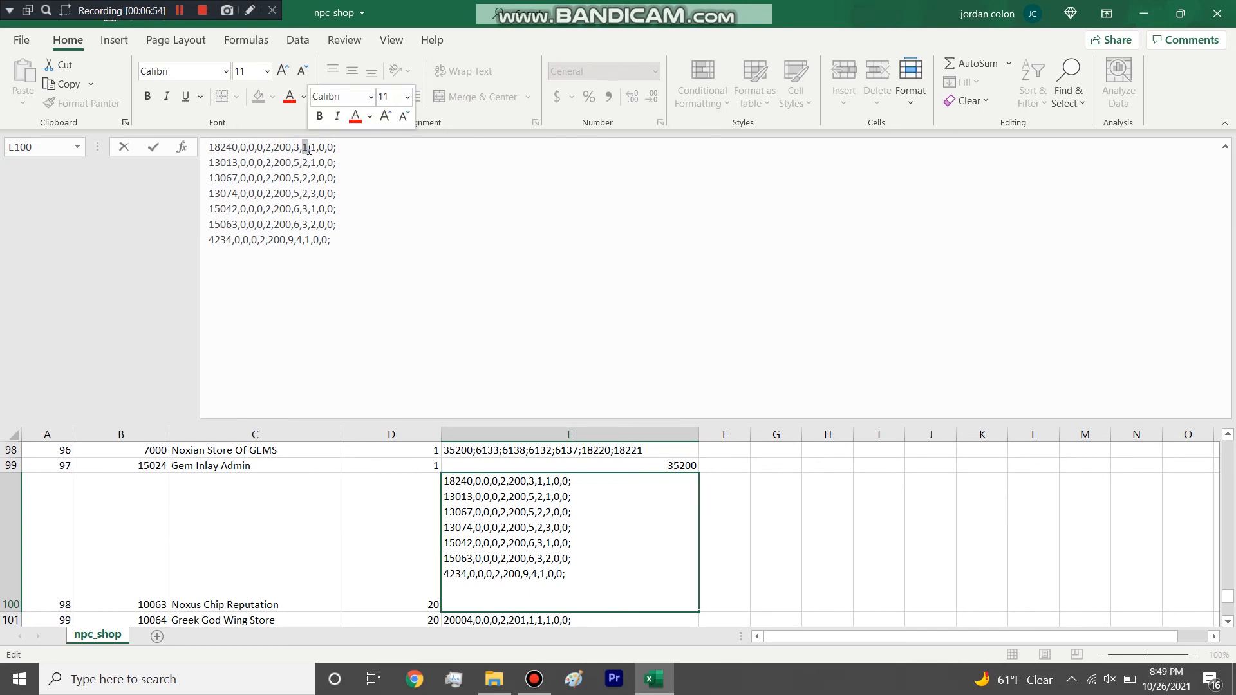
Highlight the last four numbers of the 18240, 13013 and 13067 entries, plus Noxus Chip Reputation's whole item list.
{"action": "left_click_drag", "start_coordinate": [312, 147], "coordinate": [343, 140]}
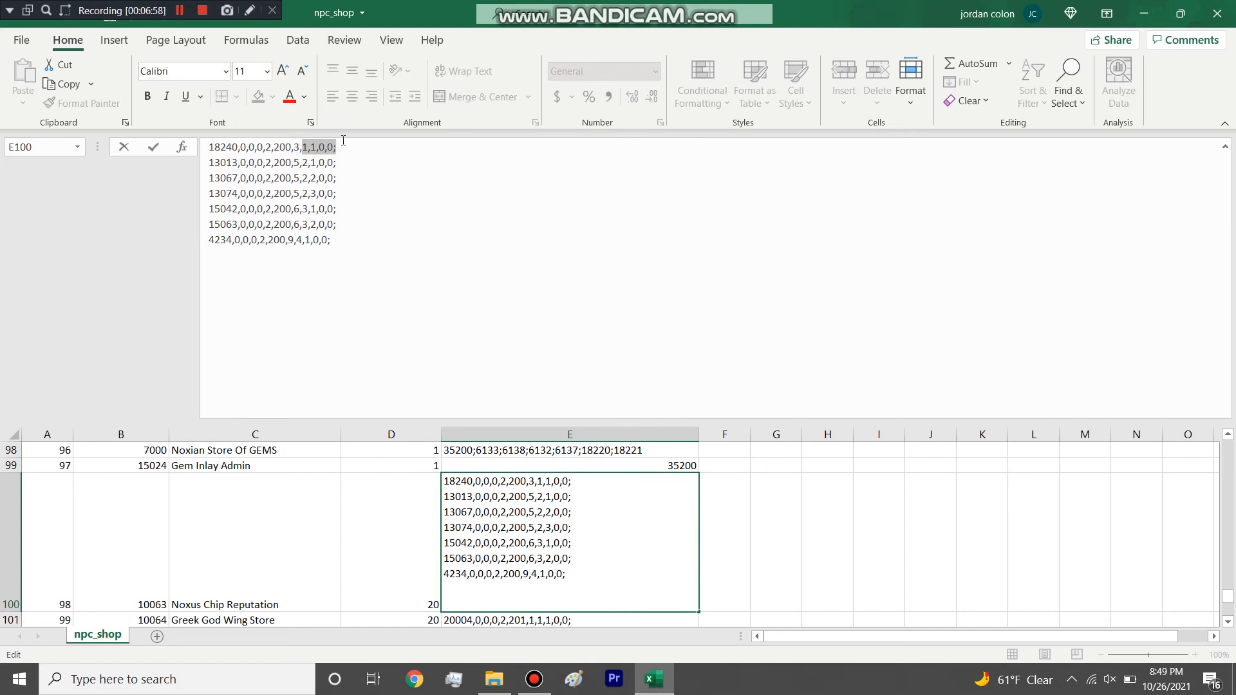
{"action": "left_click_drag", "start_coordinate": [301, 162], "coordinate": [348, 159]}
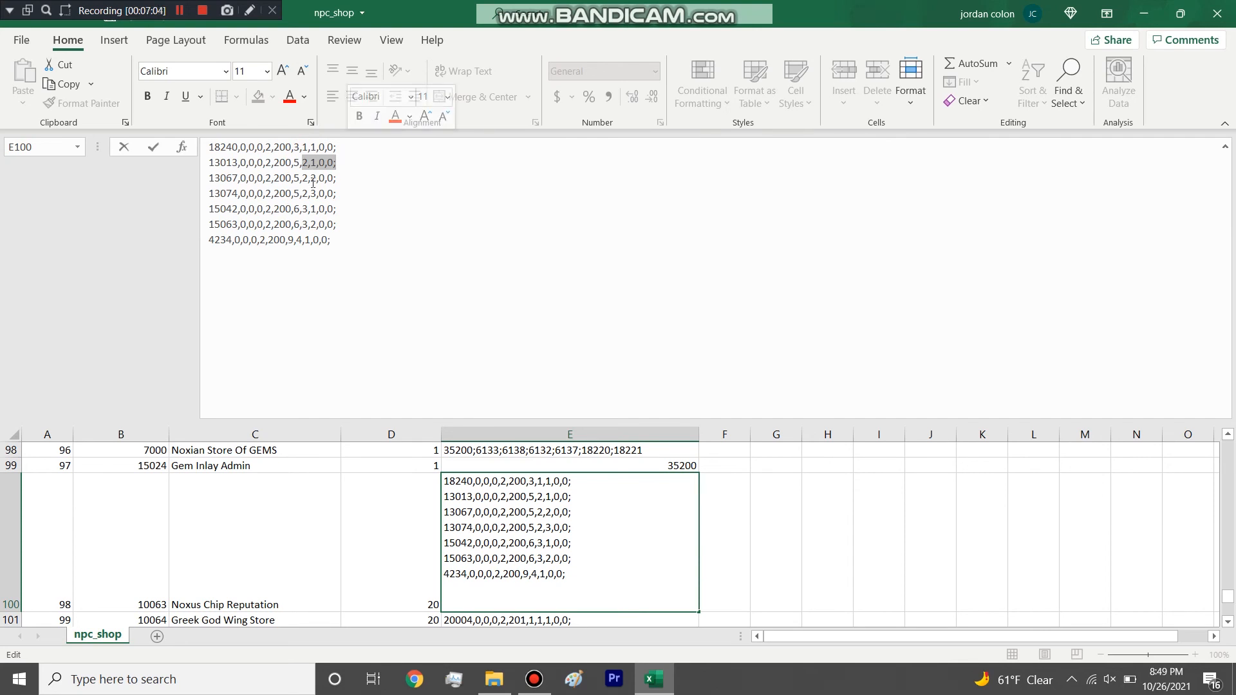
{"action": "left_click_drag", "start_coordinate": [300, 178], "coordinate": [338, 178]}
{"action": "left_click_drag", "start_coordinate": [367, 251], "coordinate": [207, 147]}
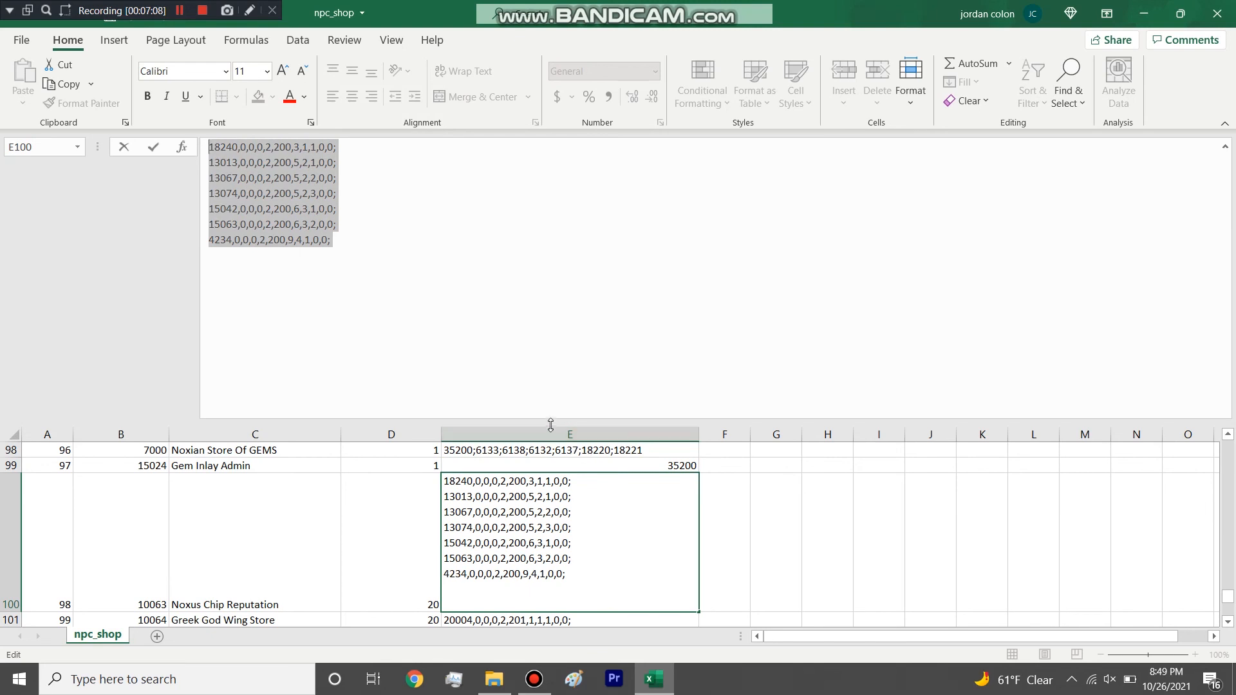
Shrink the formula bar to four lines and select the SaleItems of npc_shop_xinshoucunwuqi.
{"action": "left_click_drag", "start_coordinate": [550, 419], "coordinate": [538, 197]}
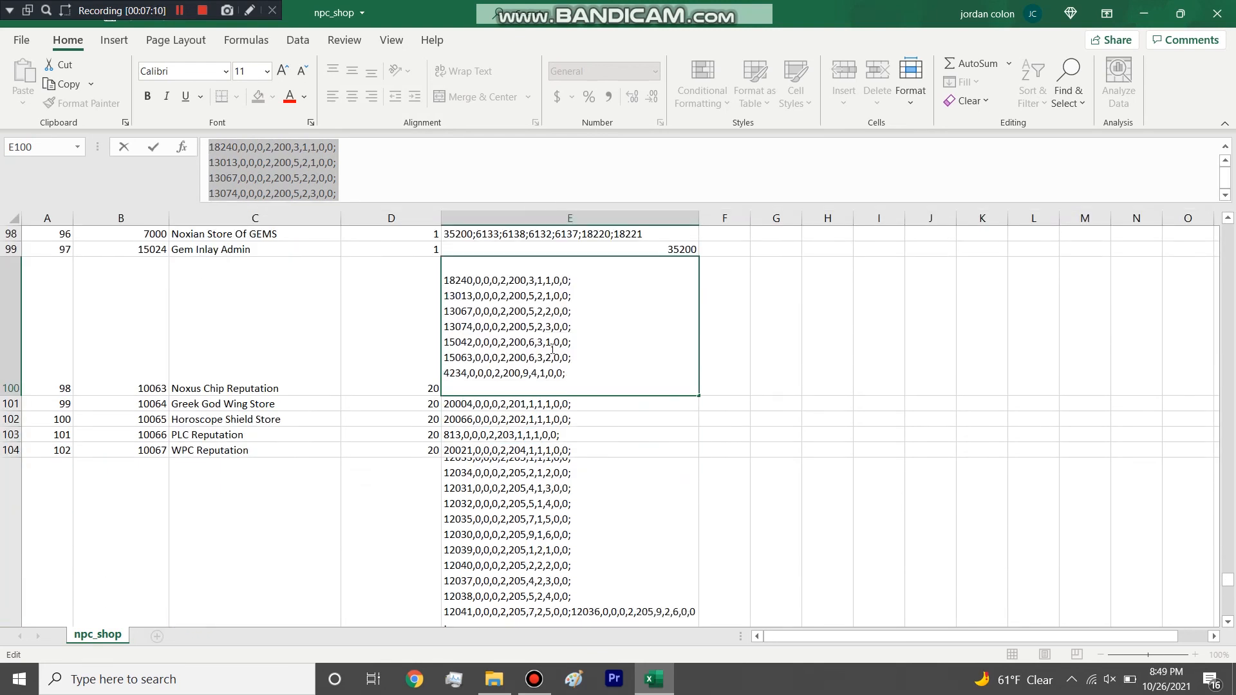
{"action": "scroll", "coordinate": [537, 380], "scroll_direction": "up", "scroll_amount": 20}
{"action": "scroll", "coordinate": [538, 384], "scroll_direction": "up", "scroll_amount": 11}
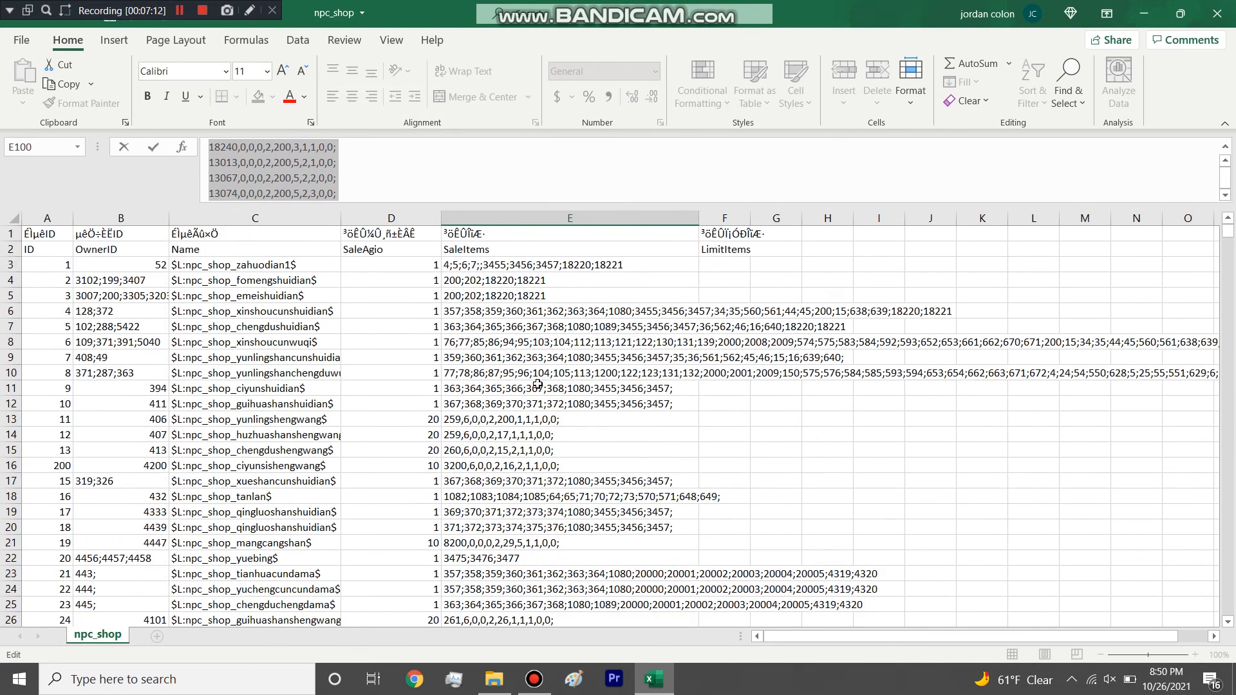
{"action": "left_click", "coordinate": [484, 336]}
Examine SaleItems cells that list only semicolon-separated item IDs, from the tianhuacundama row back to the first shops.
{"action": "scroll", "coordinate": [417, 442], "scroll_direction": "down", "scroll_amount": 2}
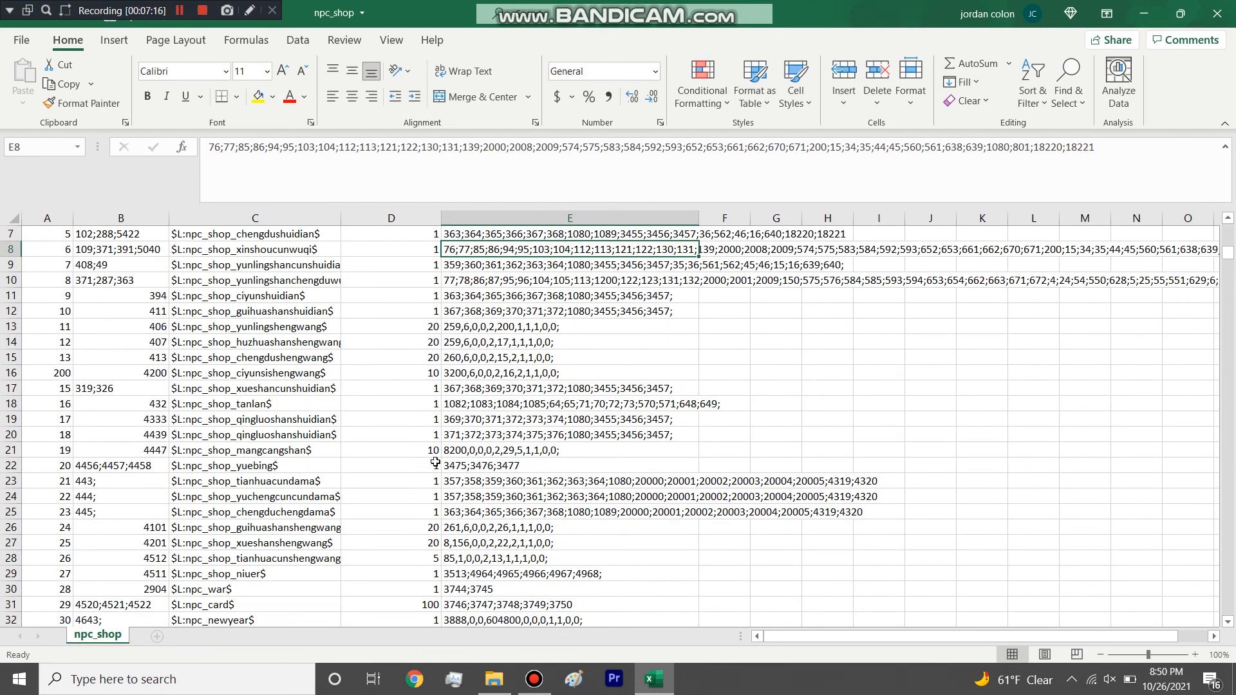
{"action": "left_click", "coordinate": [490, 510]}
{"action": "left_click", "coordinate": [486, 482]}
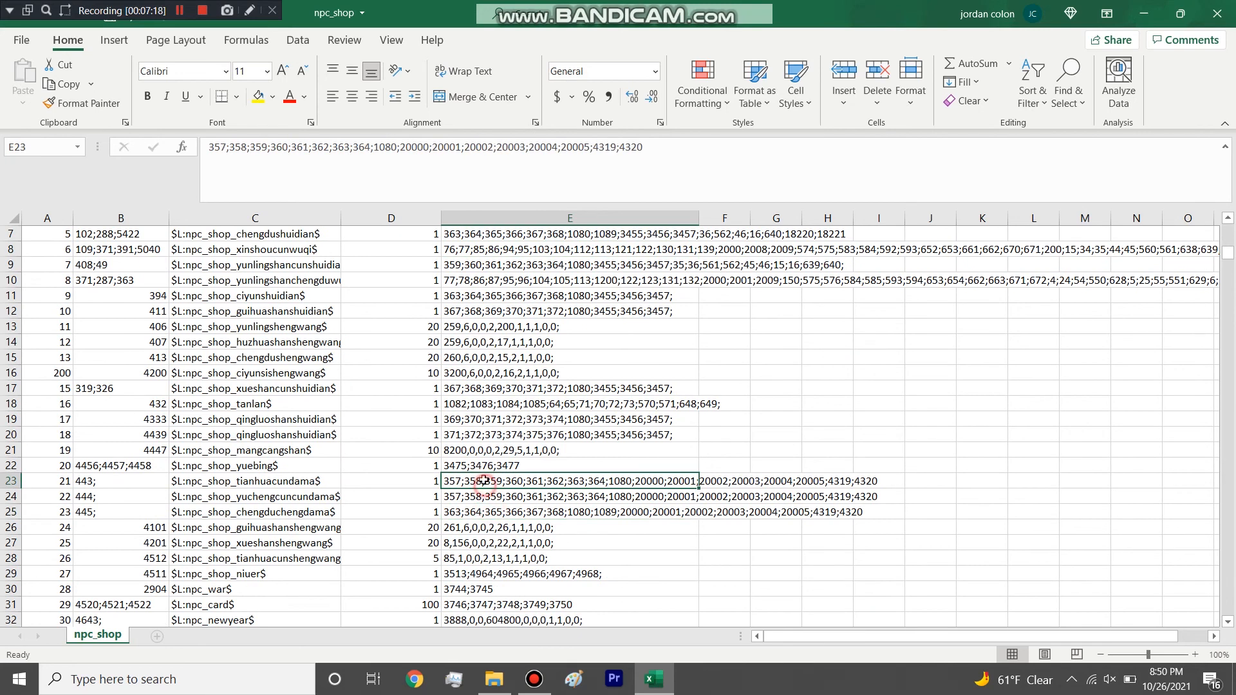
{"action": "scroll", "coordinate": [299, 424], "scroll_direction": "down", "scroll_amount": 6}
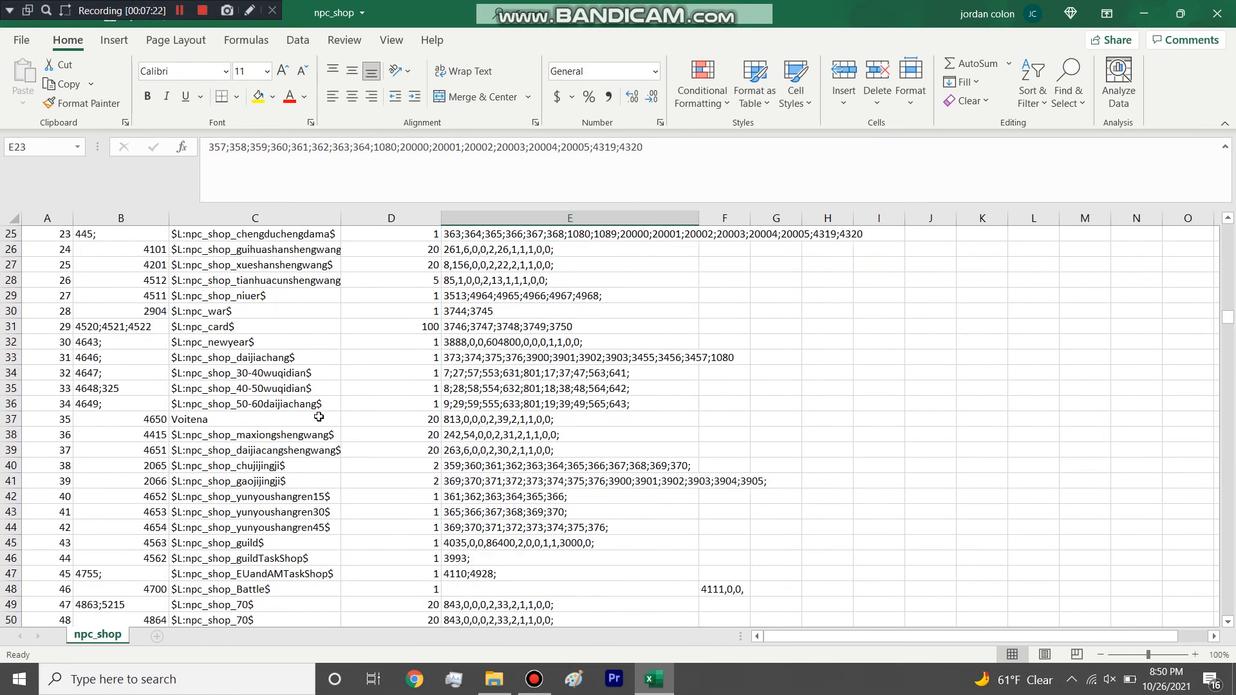
{"action": "scroll", "coordinate": [313, 415], "scroll_direction": "up", "scroll_amount": 2}
{"action": "scroll", "coordinate": [314, 415], "scroll_direction": "up", "scroll_amount": 6}
{"action": "left_click", "coordinate": [519, 373]}
{"action": "left_click", "coordinate": [503, 358]}
{"action": "left_click", "coordinate": [512, 335]}
{"action": "left_click", "coordinate": [507, 313]}
Compare the SaleItems formats of shops further down the table, including npc_shop_yunyoushangren30 and the rows below it.
{"action": "scroll", "coordinate": [506, 340], "scroll_direction": "down", "scroll_amount": 4}
{"action": "left_click", "coordinate": [505, 404]}
{"action": "scroll", "coordinate": [492, 509], "scroll_direction": "down", "scroll_amount": 4}
{"action": "left_click", "coordinate": [486, 435]}
{"action": "left_click", "coordinate": [479, 404]}
{"action": "left_click", "coordinate": [481, 435]}
{"action": "left_click", "coordinate": [481, 464]}
{"action": "left_click", "coordinate": [482, 481]}
{"action": "left_click", "coordinate": [483, 511]}
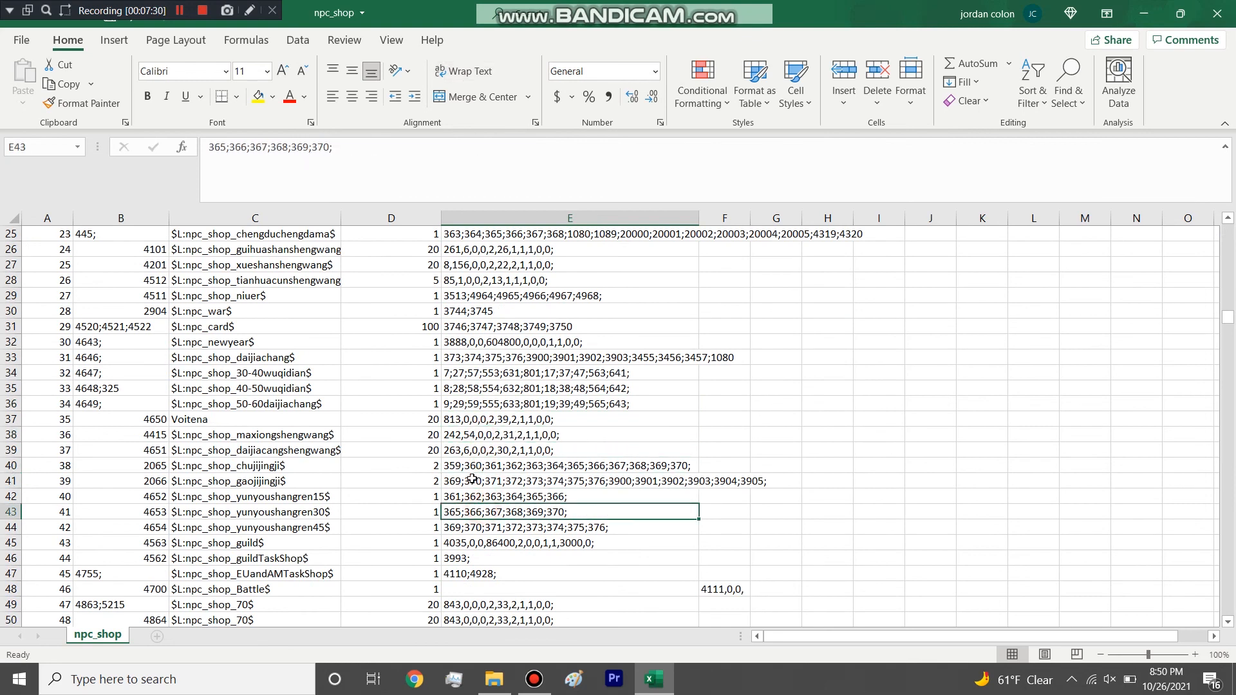
{"action": "scroll", "coordinate": [477, 465], "scroll_direction": "down", "scroll_amount": 4}
{"action": "left_click", "coordinate": [475, 464]}
{"action": "left_click", "coordinate": [484, 493]}
{"action": "left_click", "coordinate": [485, 515]}
{"action": "left_click", "coordinate": [483, 541]}
Inspect the SaleItems of npc_shop_ciyunsishengwang and the shops above it, up to the column header.
{"action": "scroll", "coordinate": [473, 503], "scroll_direction": "up", "scroll_amount": 10}
{"action": "left_click", "coordinate": [479, 403]}
{"action": "left_click", "coordinate": [483, 373]}
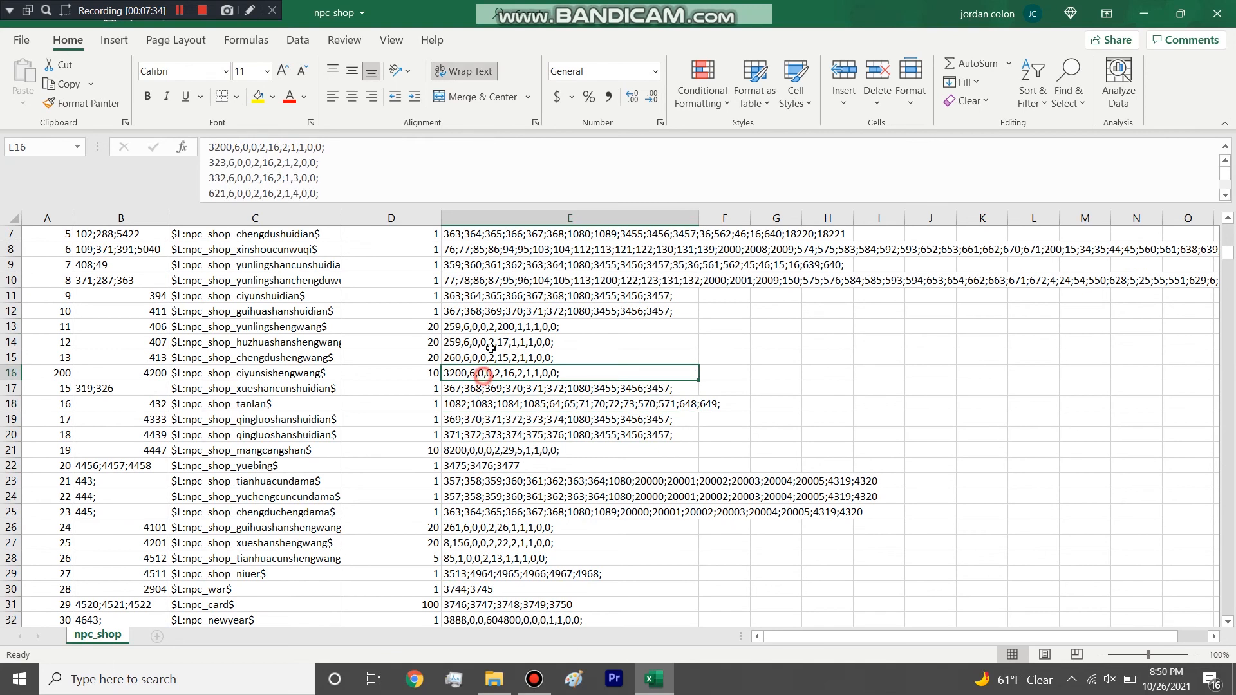
{"action": "key", "text": "Up"}
{"action": "key", "text": "Up"}
{"action": "key", "text": "Up"}
{"action": "key", "text": "Up"}
{"action": "key", "text": "Up"}
{"action": "key", "text": "Up"}
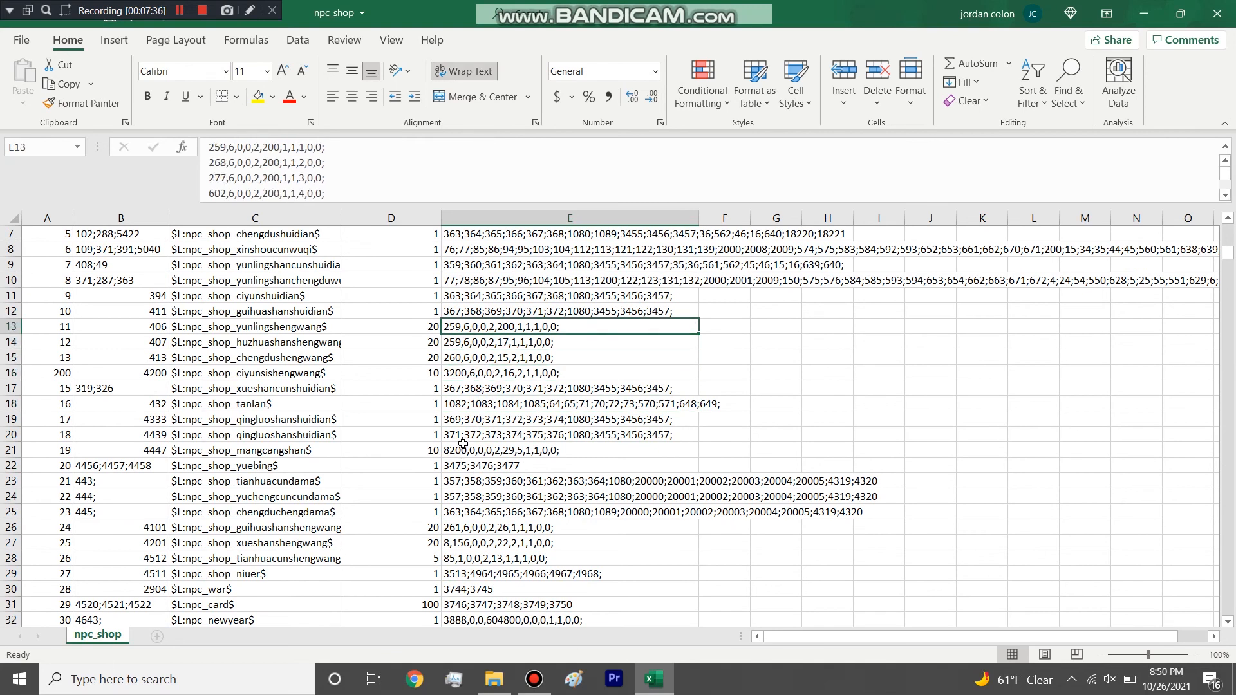
{"action": "key", "text": "Up"}
{"action": "key", "text": "Up"}
{"action": "key", "text": "Up"}
{"action": "key", "text": "Up"}
{"action": "key", "text": "Up"}
{"action": "key", "text": "Up"}
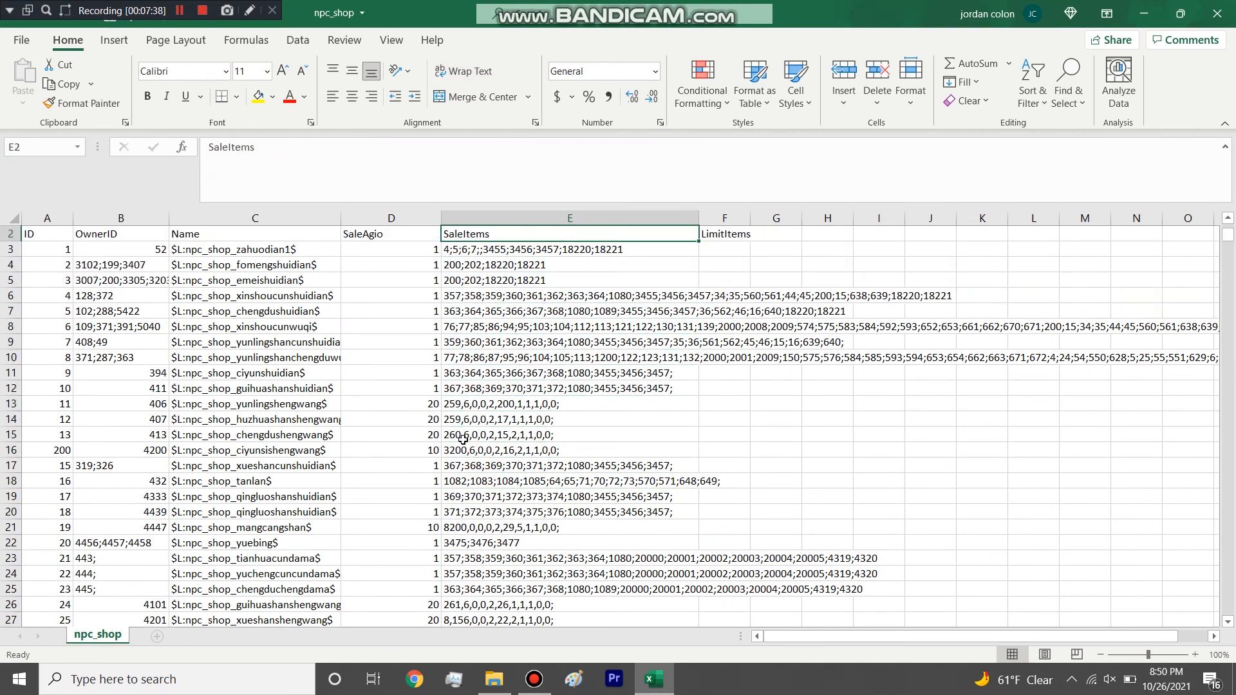
{"action": "key", "text": "Up"}
{"action": "key", "text": "Up"}
{"action": "scroll", "coordinate": [451, 284], "scroll_direction": "up", "scroll_amount": 1}
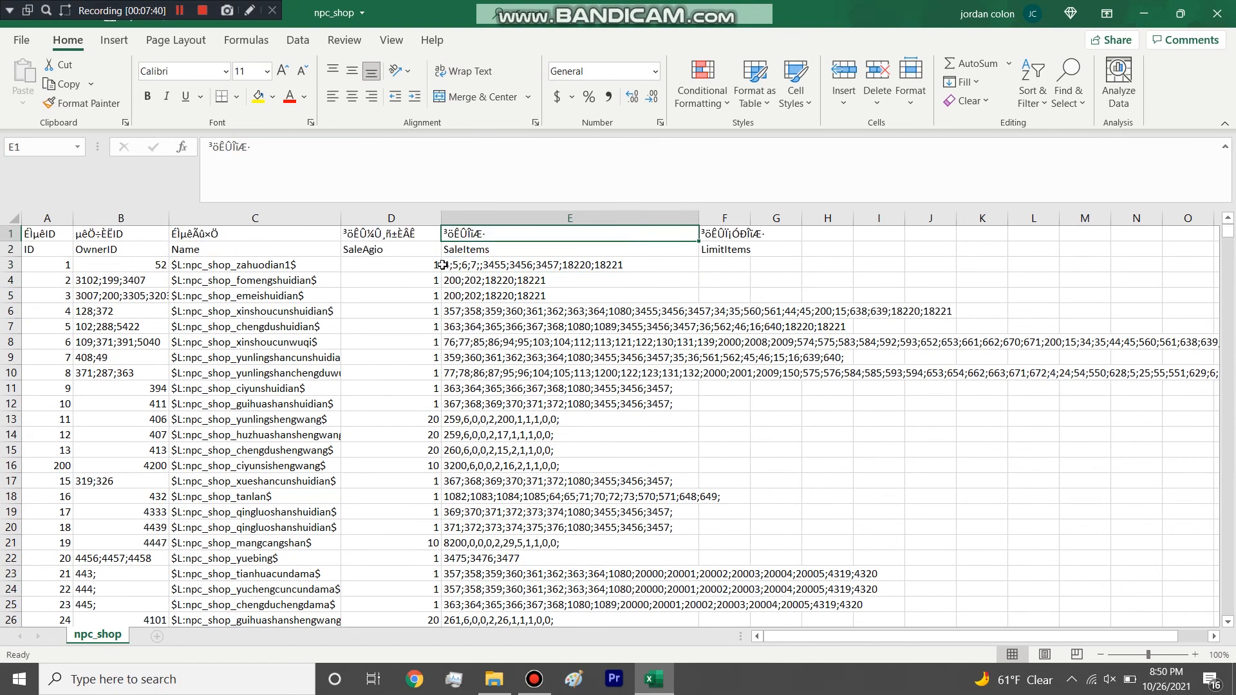
Go through the SaleItems cells one by one from the header to npc_shop_tianhuacunshengwang, comparing plain and multi-value lists.
{"action": "key", "text": "Down"}
{"action": "key", "text": "Down"}
{"action": "key", "text": "Down"}
{"action": "key", "text": "Down"}
{"action": "key", "text": "Down"}
{"action": "key", "text": "Down"}
{"action": "key", "text": "Down"}
{"action": "key", "text": "Down"}
{"action": "key", "text": "Down"}
{"action": "key", "text": "Down"}
{"action": "key", "text": "Down"}
{"action": "key", "text": "Down"}
{"action": "key", "text": "Down"}
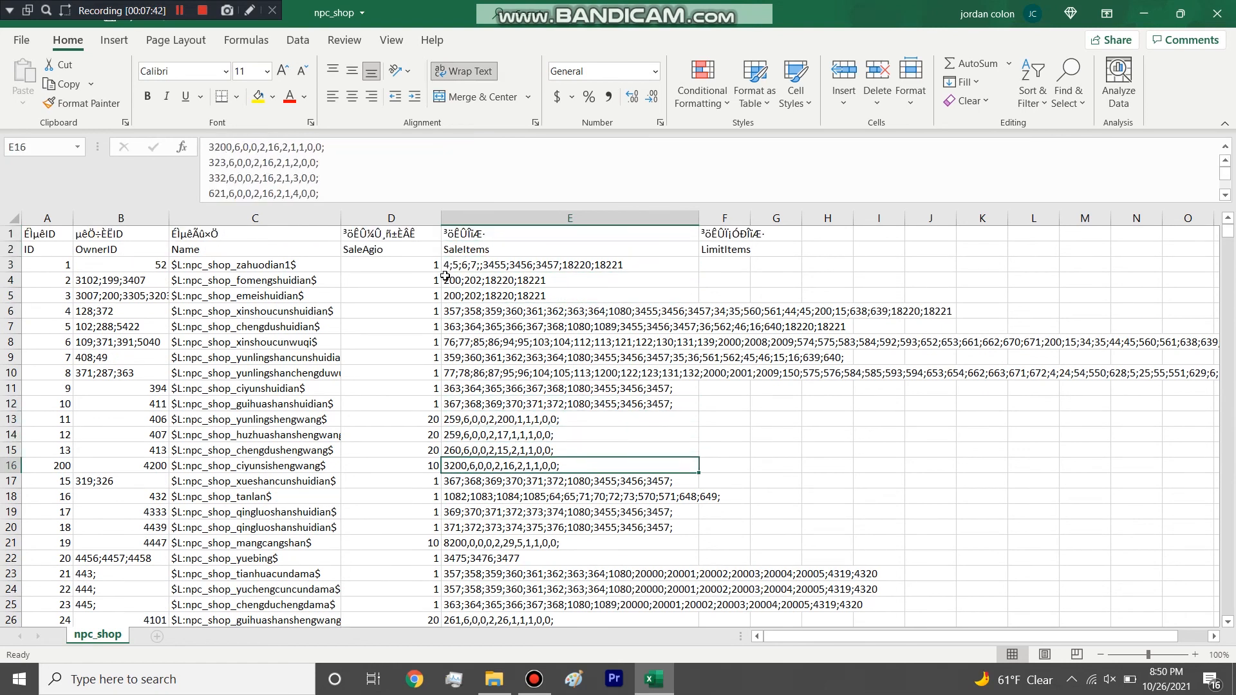
{"action": "key", "text": "Down"}
{"action": "key", "text": "Down"}
{"action": "key", "text": "Down"}
{"action": "key", "text": "Down"}
{"action": "key", "text": "Down"}
{"action": "key", "text": "Down"}
{"action": "key", "text": "Down"}
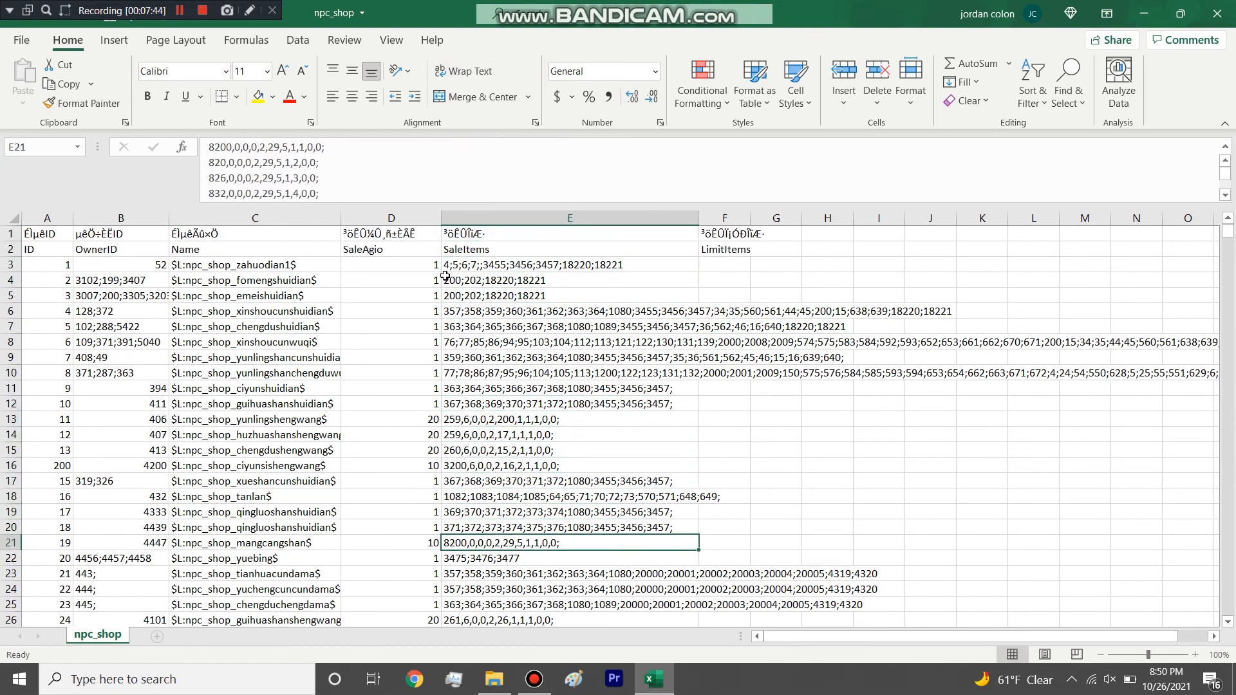
{"action": "key", "text": "Up"}
{"action": "key", "text": "Down"}
{"action": "key", "text": "Up"}
{"action": "key", "text": "Down"}
{"action": "key", "text": "Down"}
{"action": "key", "text": "Down"}
{"action": "key", "text": "Down"}
{"action": "key", "text": "Down"}
{"action": "key", "text": "Down"}
{"action": "key", "text": "Down"}
{"action": "key", "text": "Down"}
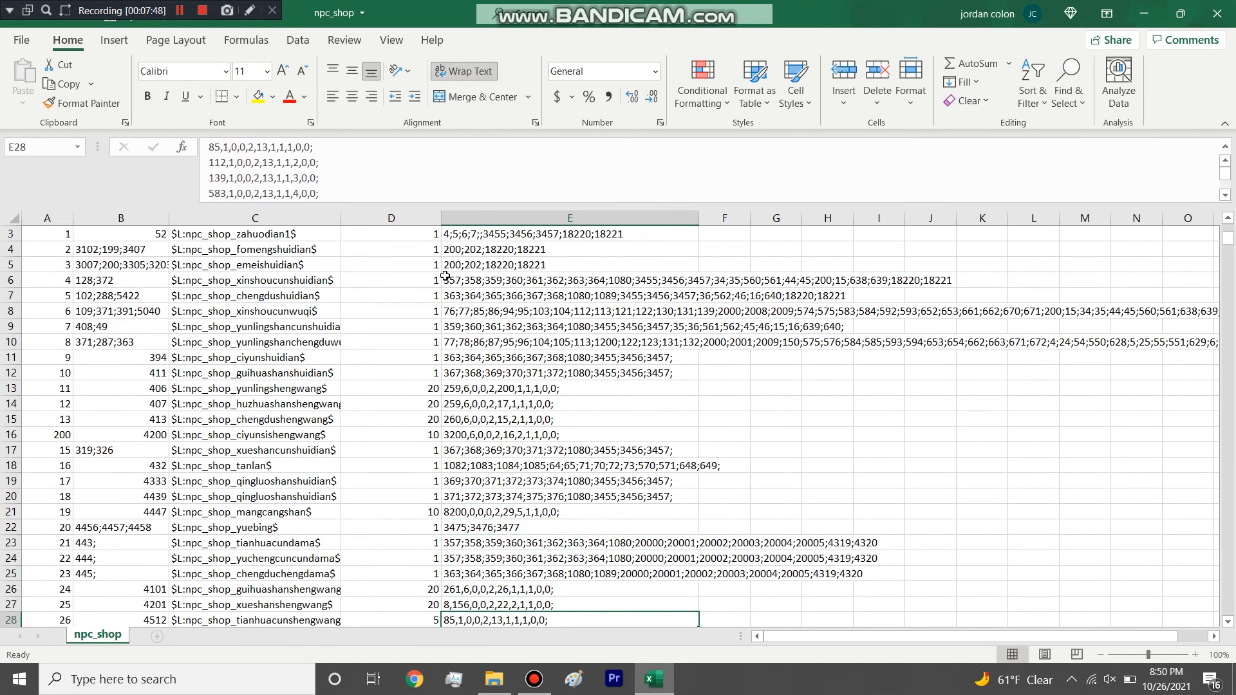
Continue through the SaleItems cells from npc_shop_niuer to npc_shop_VNandAMTaskShop, comparing their entry formats.
{"action": "key", "text": "Down"}
{"action": "key", "text": "Down"}
{"action": "key", "text": "Down"}
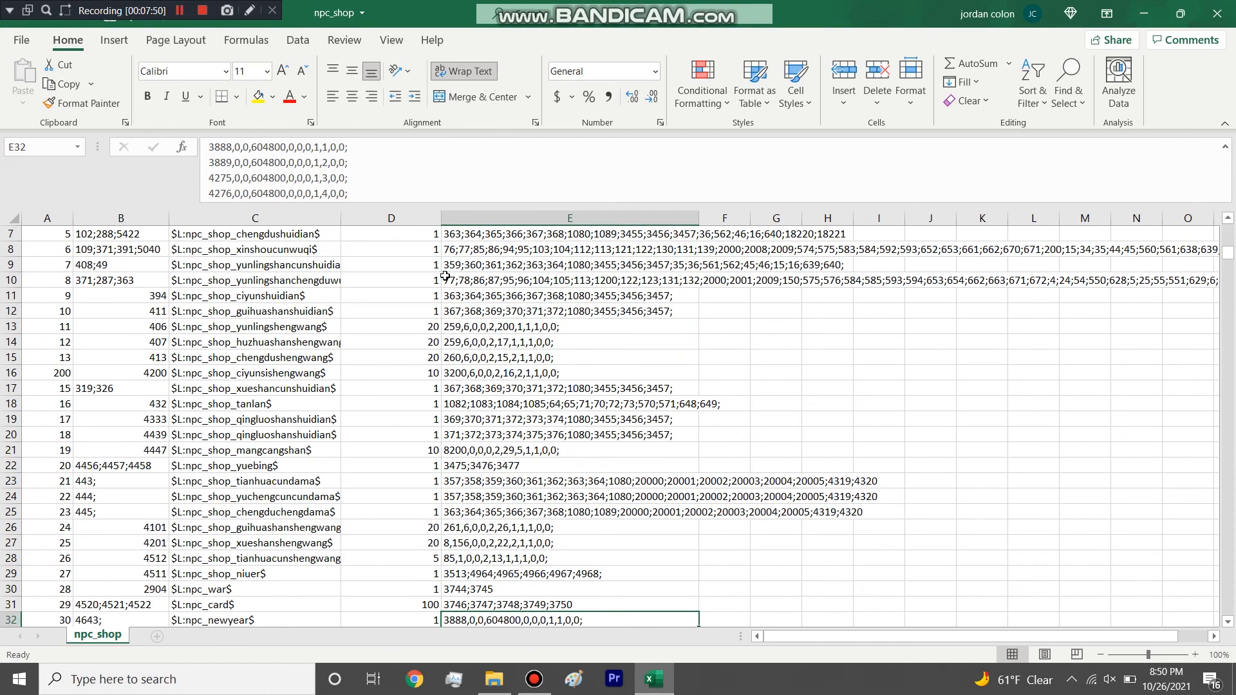
{"action": "key", "text": "Down"}
{"action": "key", "text": "Up"}
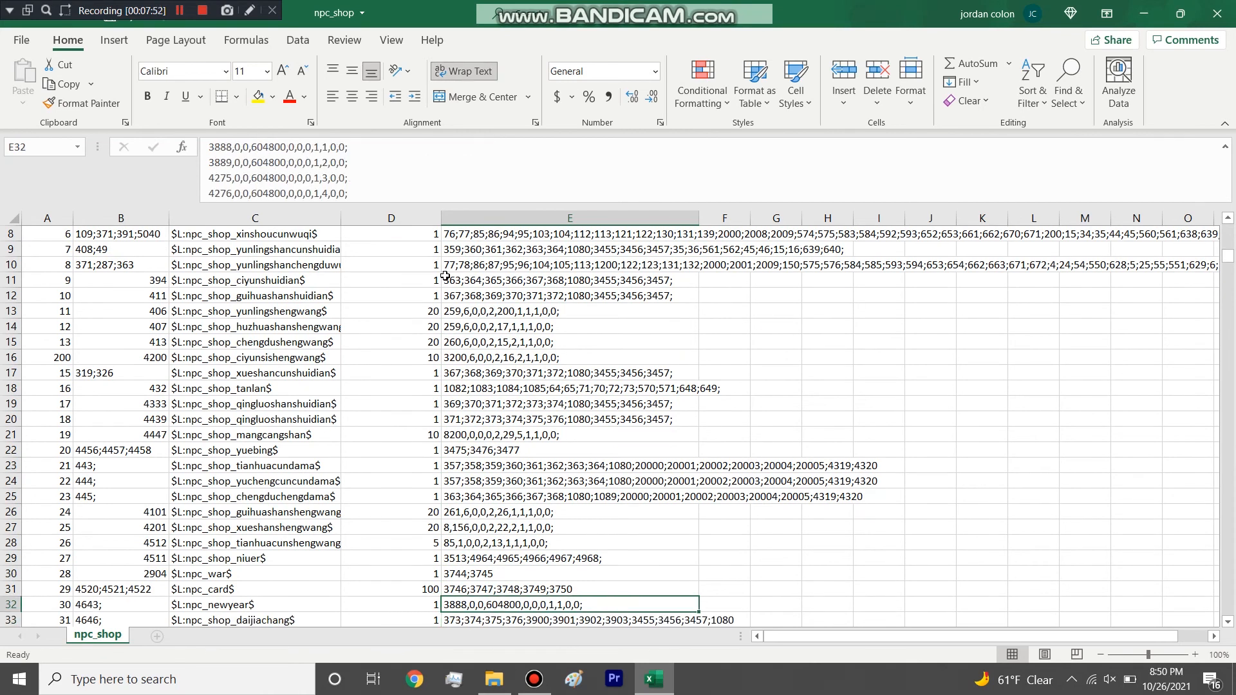
{"action": "key", "text": "Down"}
{"action": "key", "text": "Down"}
{"action": "key", "text": "Down"}
{"action": "key", "text": "Down"}
{"action": "key", "text": "Down"}
{"action": "key", "text": "Down"}
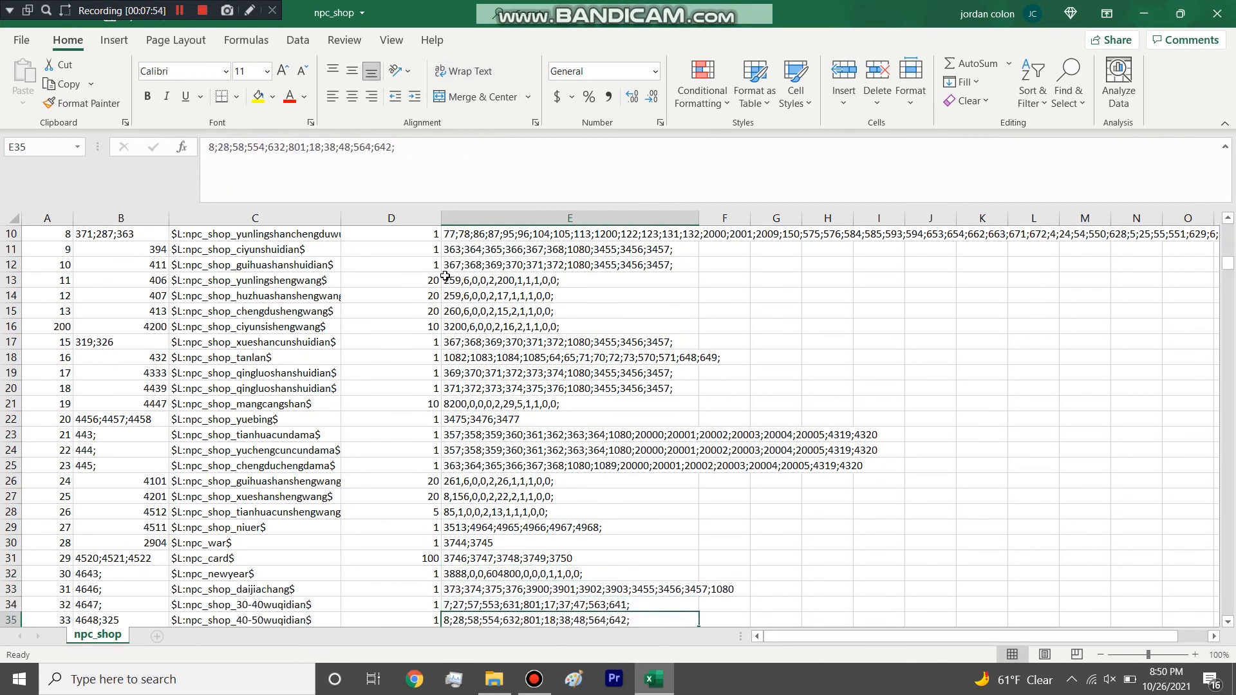
{"action": "key", "text": "Down"}
{"action": "key", "text": "Down"}
{"action": "key", "text": "Down"}
{"action": "key", "text": "Down"}
{"action": "key", "text": "Down"}
{"action": "key", "text": "Down"}
{"action": "key", "text": "Down"}
{"action": "key", "text": "Down"}
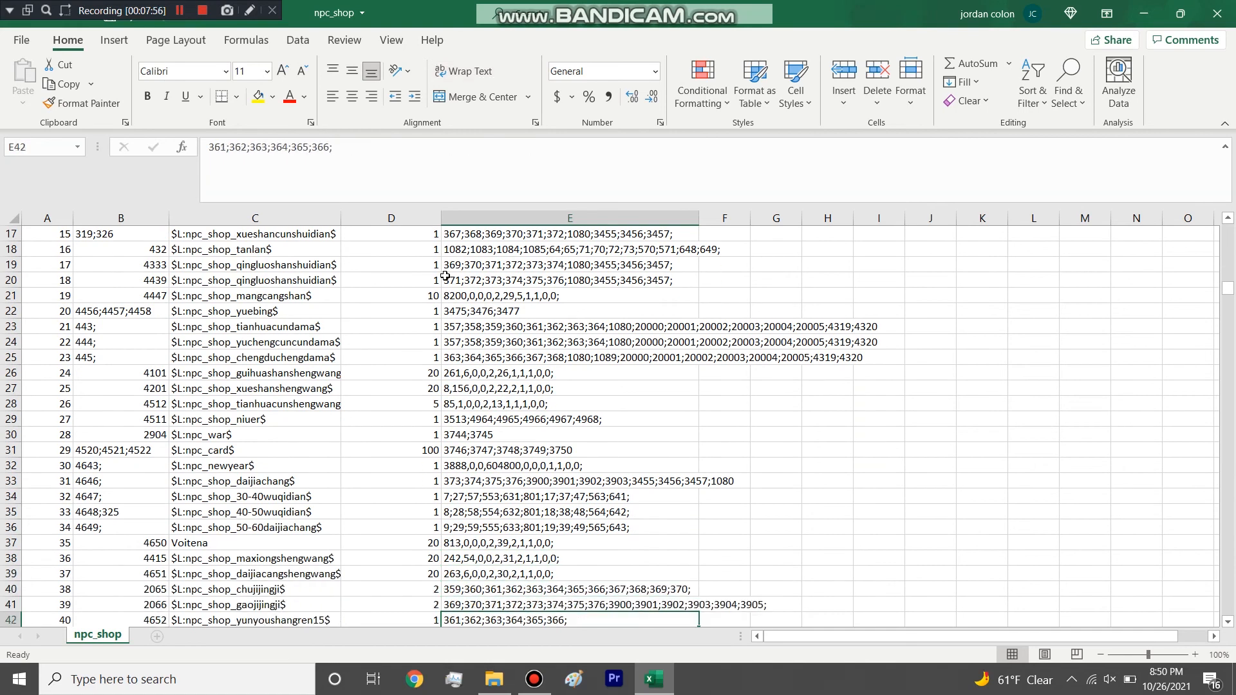
{"action": "key", "text": "Down"}
{"action": "key", "text": "Down"}
{"action": "key", "text": "Down"}
{"action": "key", "text": "Down"}
{"action": "key", "text": "Down"}
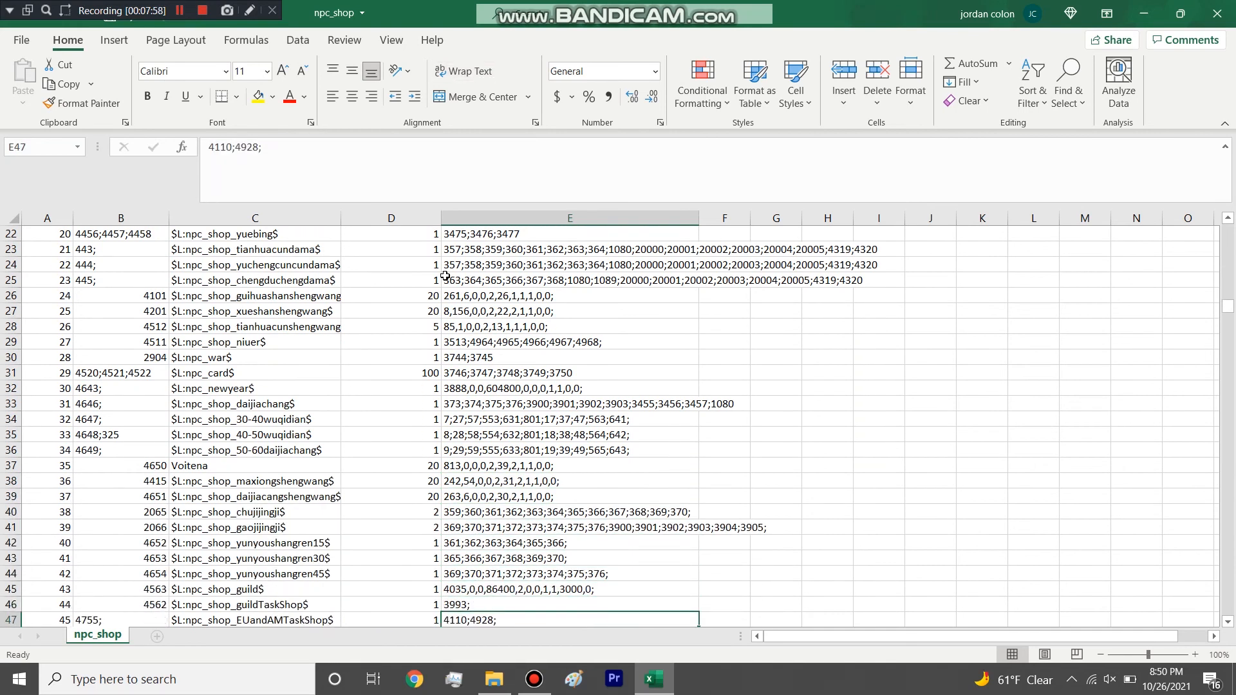
{"action": "key", "text": "Down"}
{"action": "key", "text": "Down"}
{"action": "key", "text": "Down"}
{"action": "key", "text": "Down"}
{"action": "key", "text": "Down"}
{"action": "key", "text": "Down"}
{"action": "key", "text": "Down"}
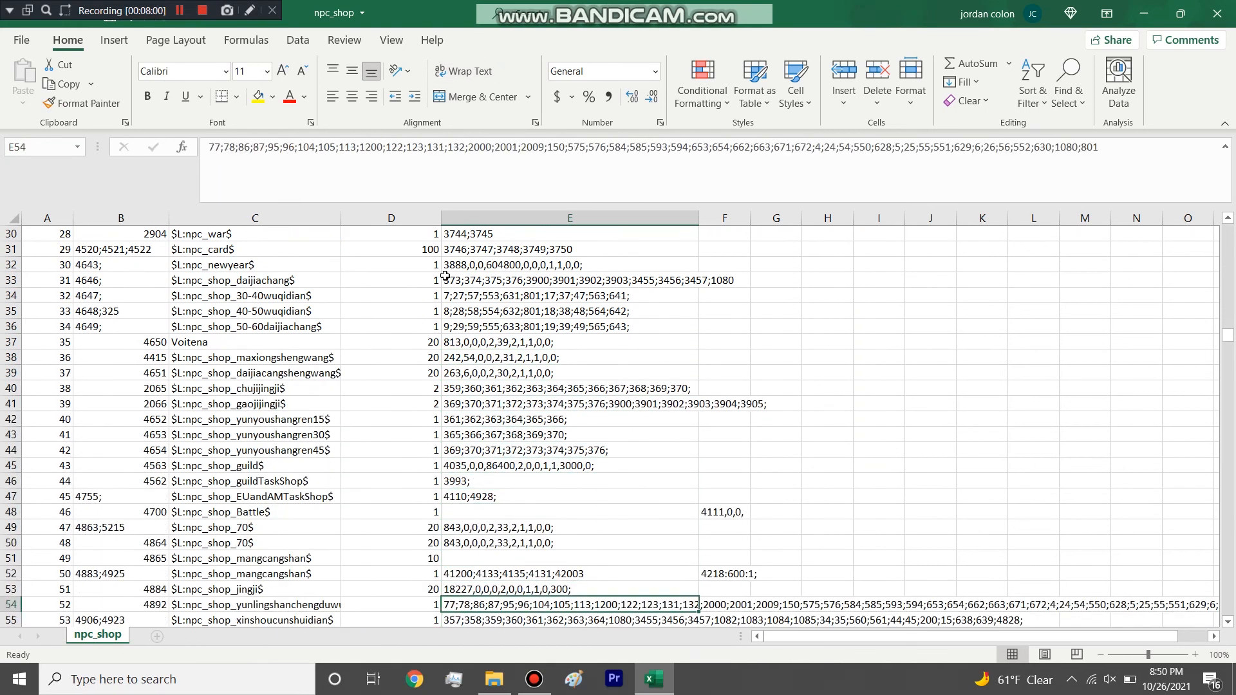
{"action": "key", "text": "Down"}
{"action": "key", "text": "Down"}
{"action": "key", "text": "Down"}
{"action": "key", "text": "Down"}
{"action": "key", "text": "Down"}
{"action": "key", "text": "Down"}
{"action": "key", "text": "Down"}
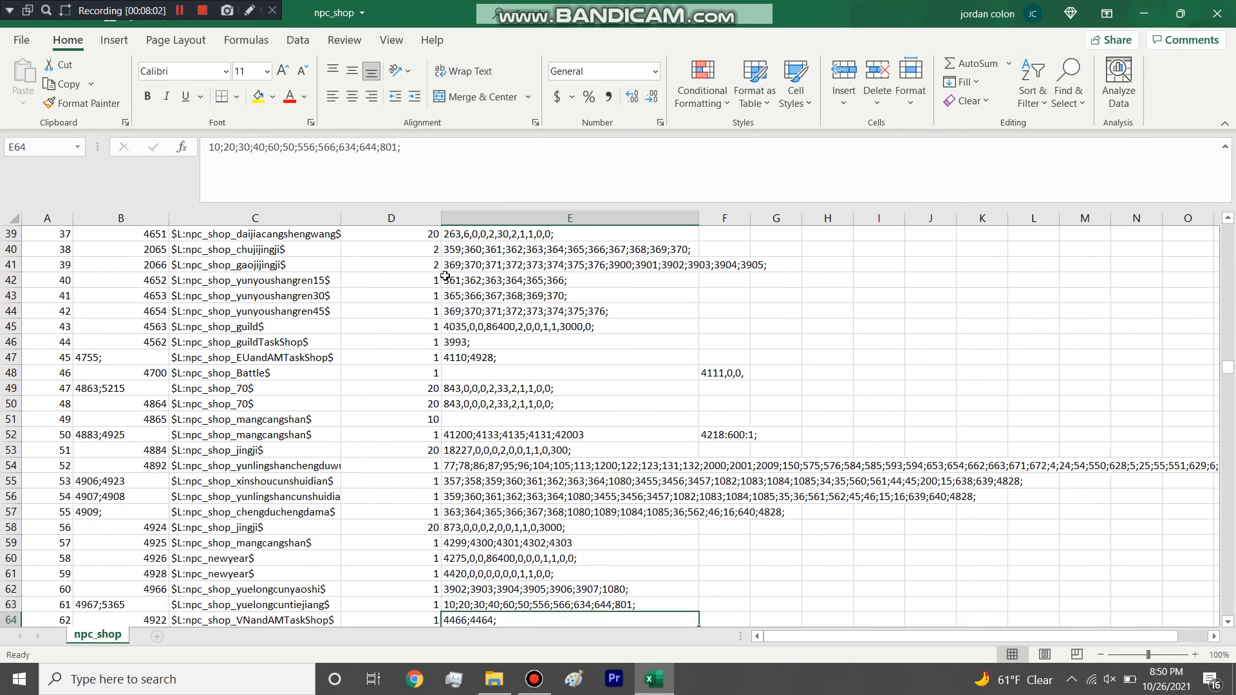
Close the npc_shop workbook without saving and delete its file from the table folder.
{"action": "left_click", "coordinate": [1217, 13]}
{"action": "left_click", "coordinate": [618, 358]}
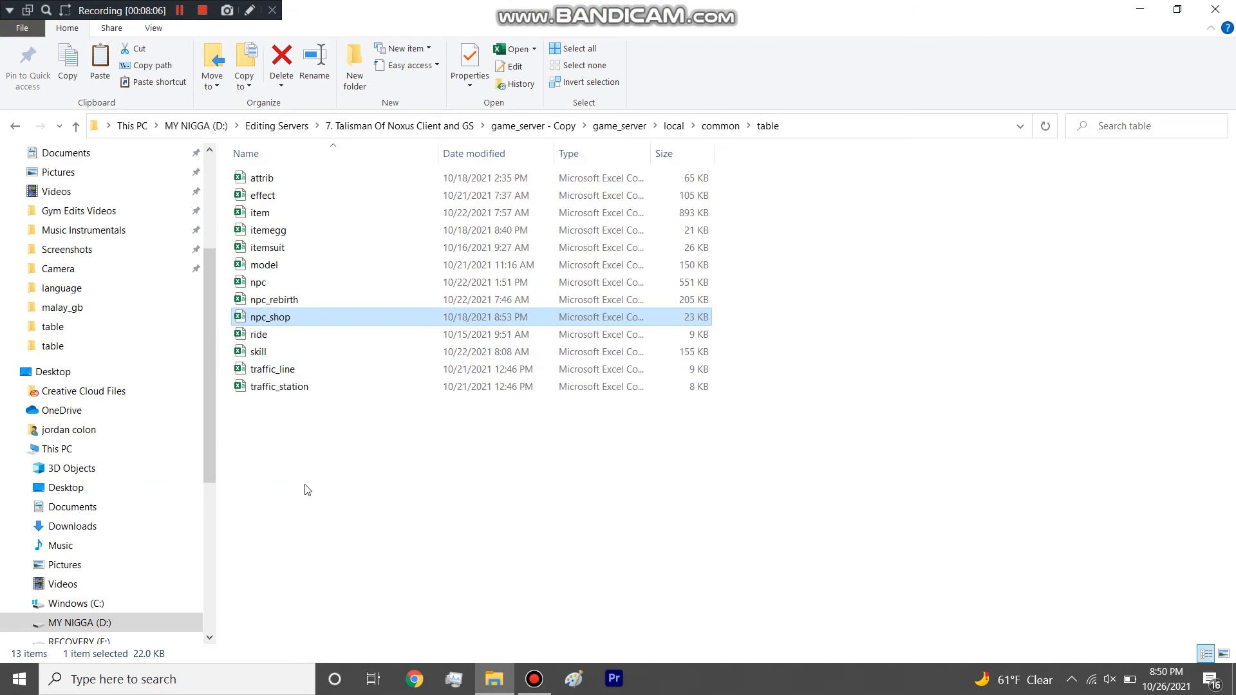
{"action": "key", "text": "Delete"}
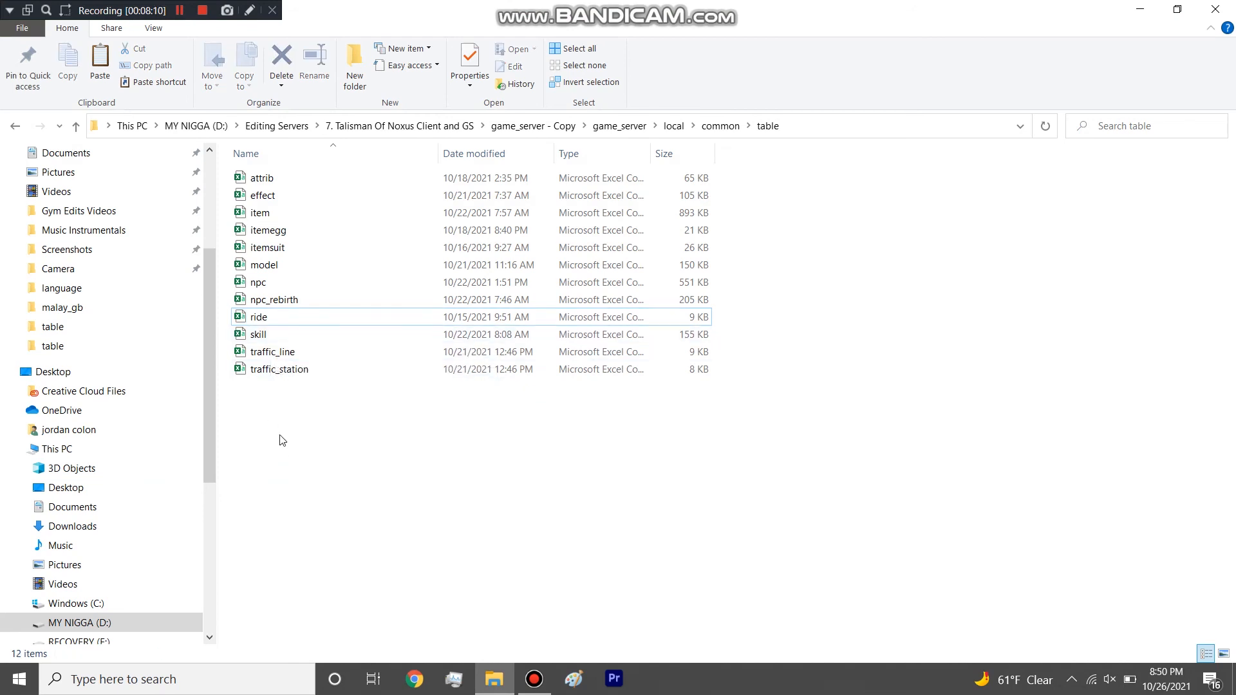
Open traffic_line and traffic_station together and arrange the two workbooks side by side.
{"action": "left_click_drag", "start_coordinate": [285, 425], "coordinate": [290, 351]}
{"action": "right_click", "coordinate": [290, 351]}
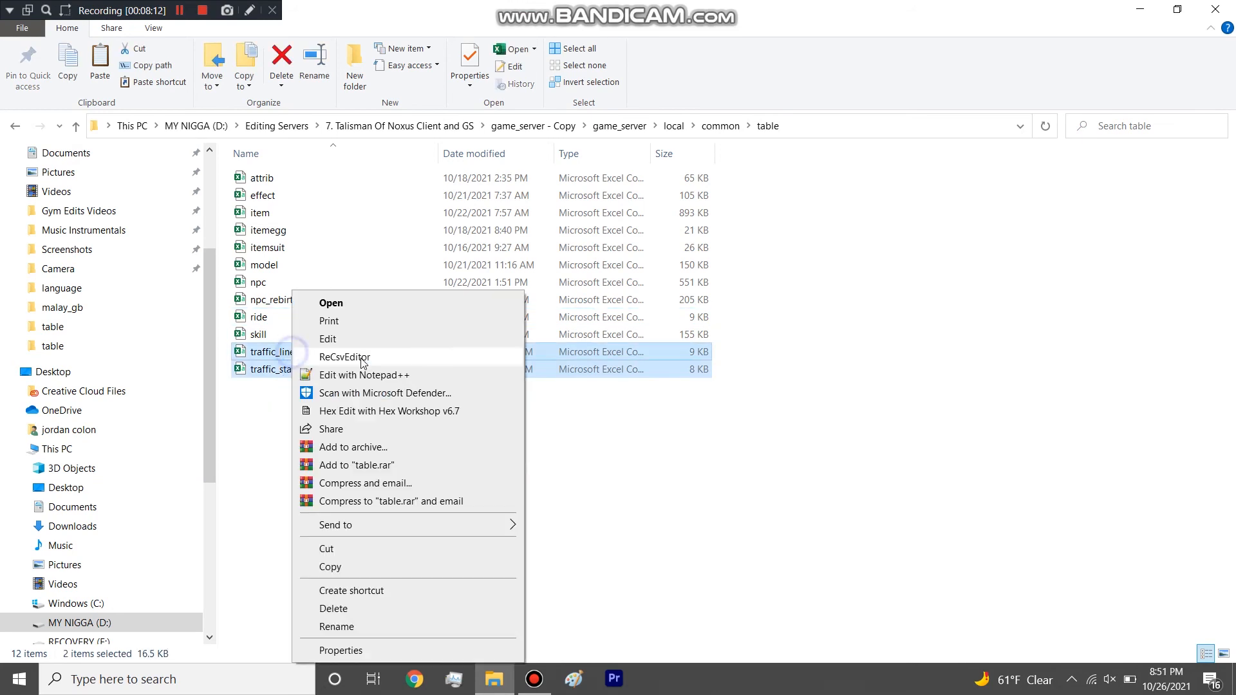
{"action": "left_click", "coordinate": [341, 305]}
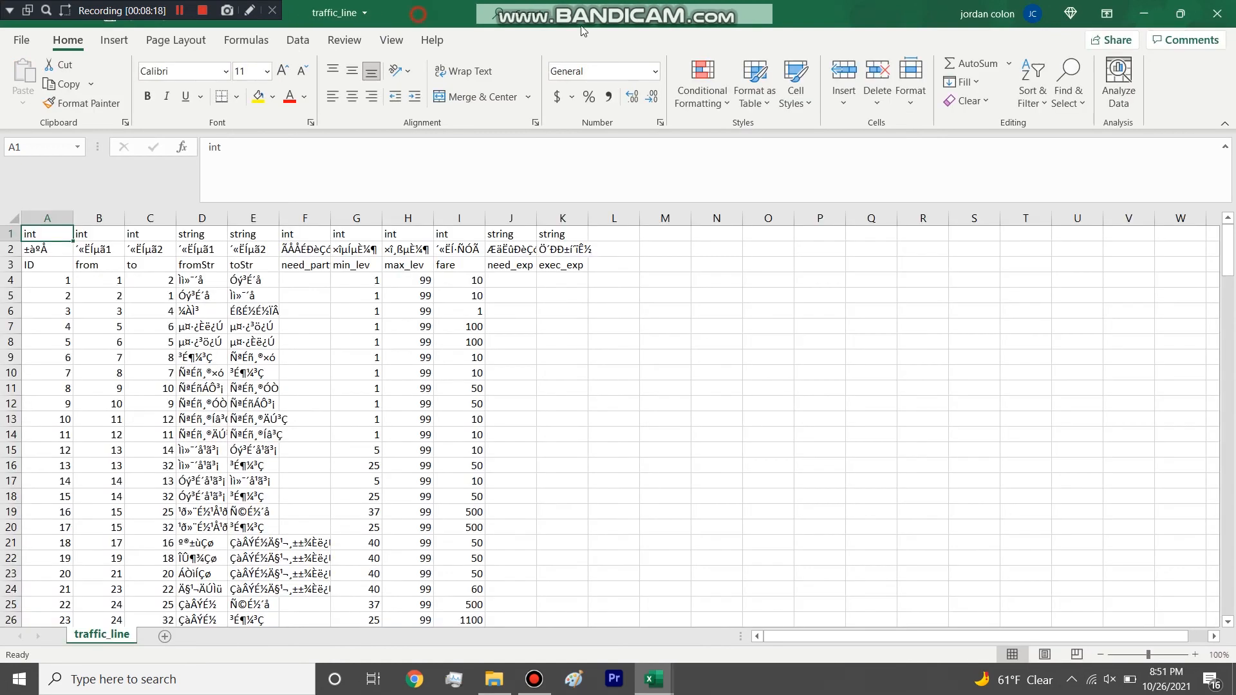
{"action": "left_click_drag", "start_coordinate": [581, 26], "coordinate": [1235, 43]}
{"action": "left_click", "coordinate": [309, 174]}
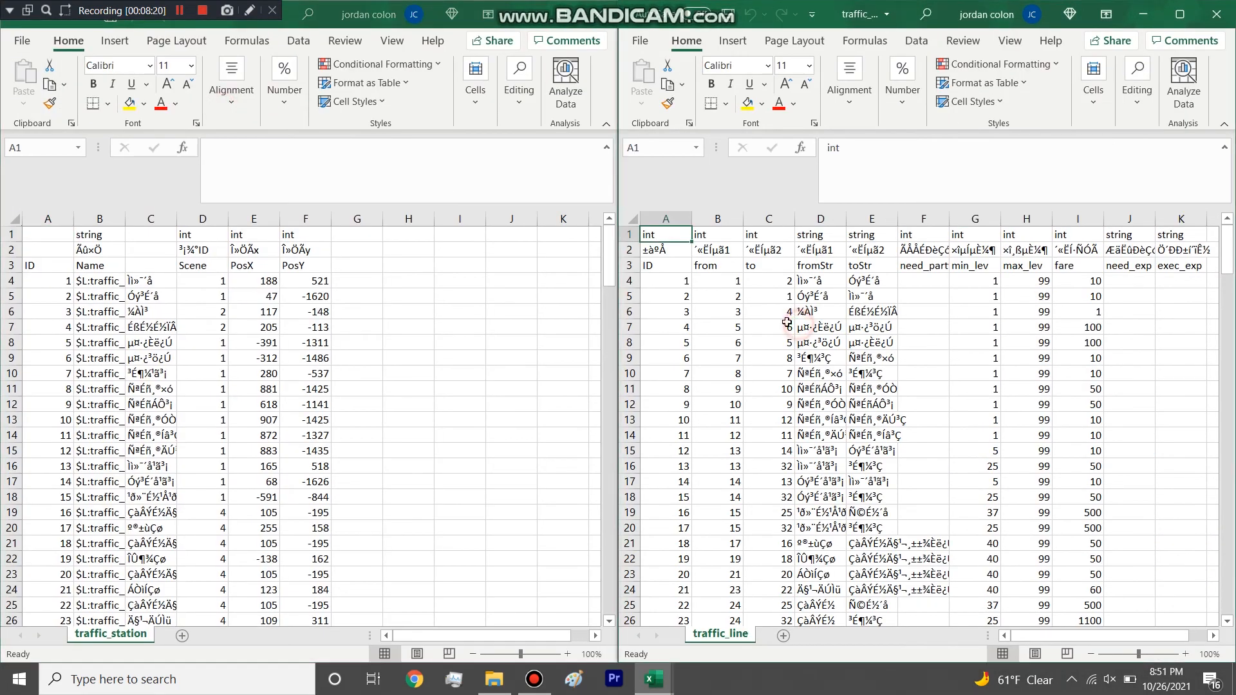
Widen the to and fromStr columns of traffic_line so the place names in its last rows are readable.
{"action": "left_click_drag", "start_coordinate": [793, 221], "coordinate": [808, 222]}
{"action": "left_click_drag", "start_coordinate": [1230, 254], "coordinate": [1229, 611]}
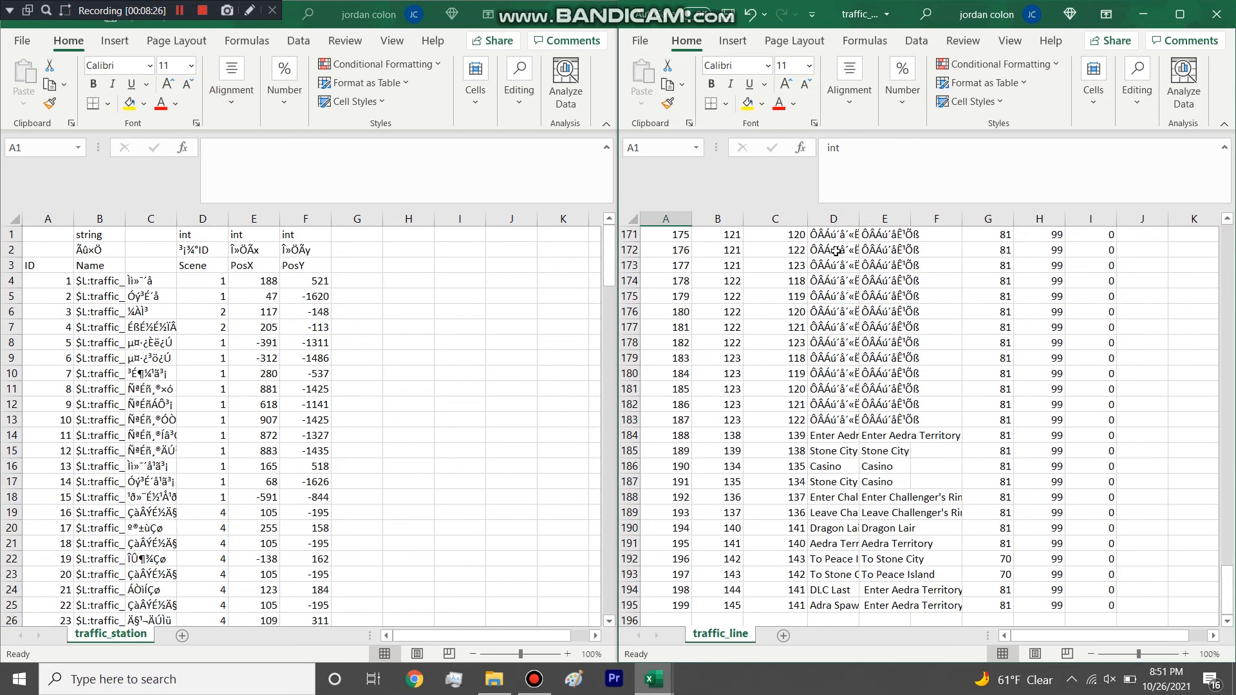
{"action": "left_click_drag", "start_coordinate": [856, 219], "coordinate": [889, 218]}
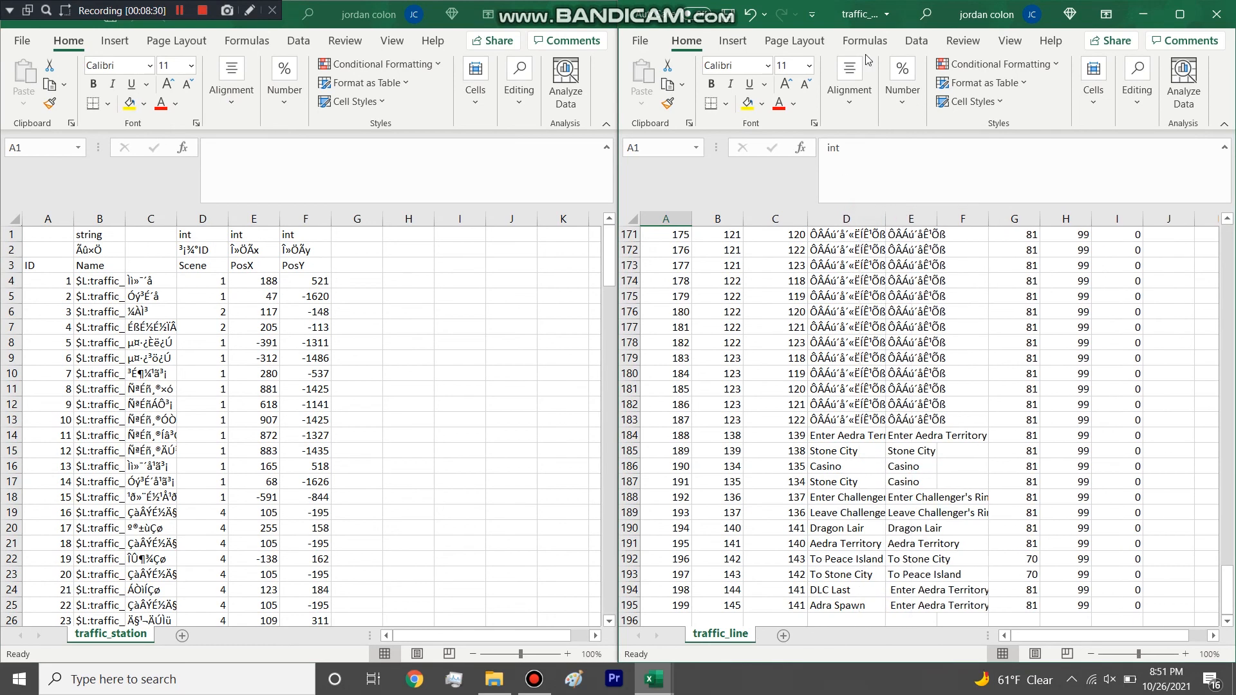
Check the file name of the traffic_line workbook and return to its header rows.
{"action": "left_click", "coordinate": [890, 15]}
{"action": "left_click", "coordinate": [862, 380]}
{"action": "scroll", "coordinate": [855, 373], "scroll_direction": "up", "scroll_amount": 20}
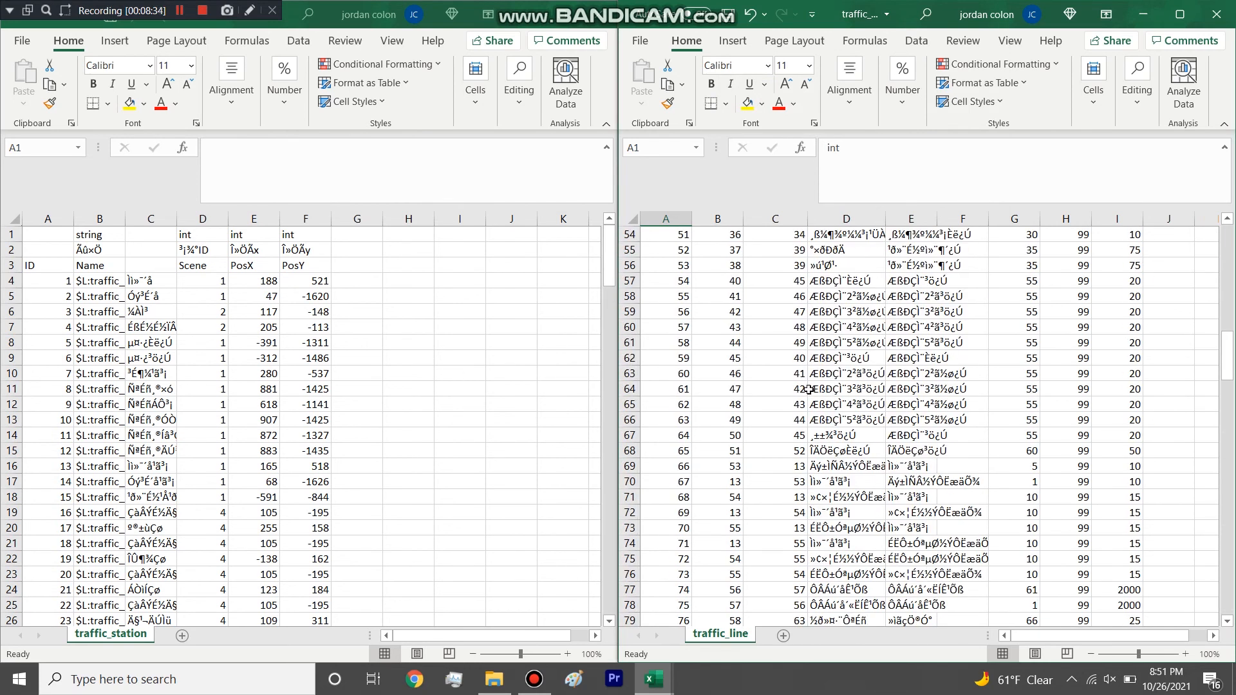
{"action": "scroll", "coordinate": [806, 392], "scroll_direction": "up", "scroll_amount": 18}
Check the file name of the traffic_station workbook and place it back beside traffic_line.
{"action": "left_click", "coordinate": [257, 368]}
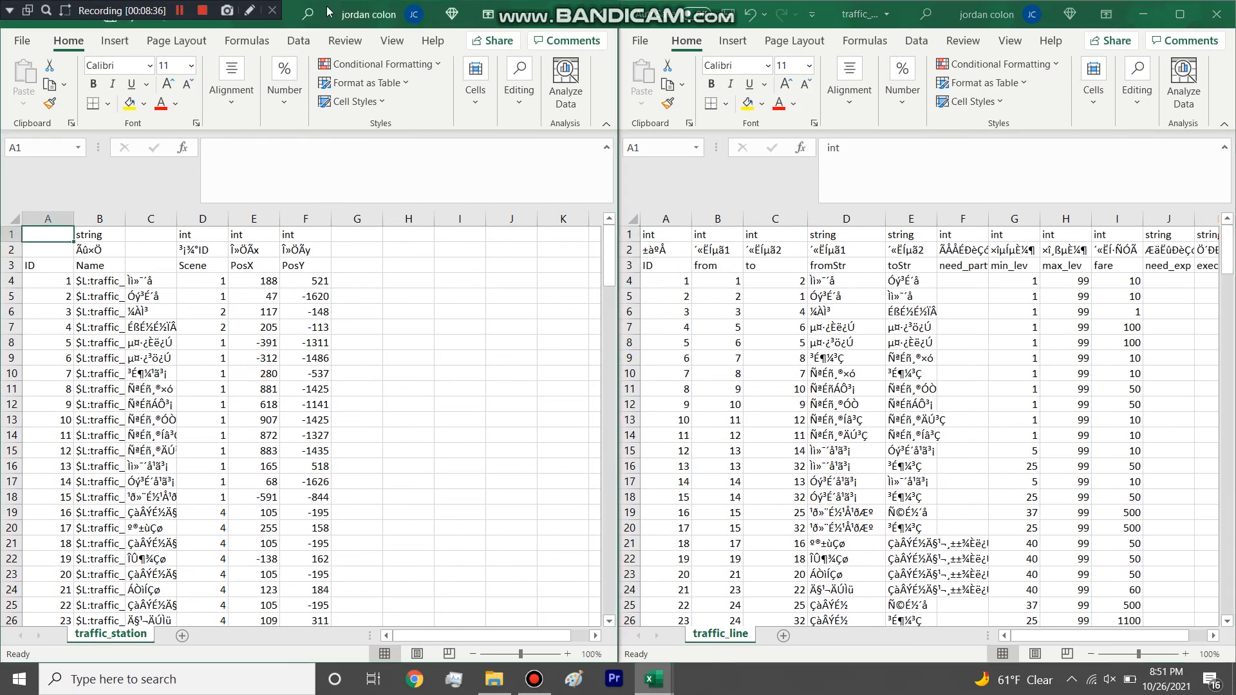
{"action": "left_click_drag", "start_coordinate": [329, 9], "coordinate": [379, 58]}
{"action": "left_click", "coordinate": [312, 58]}
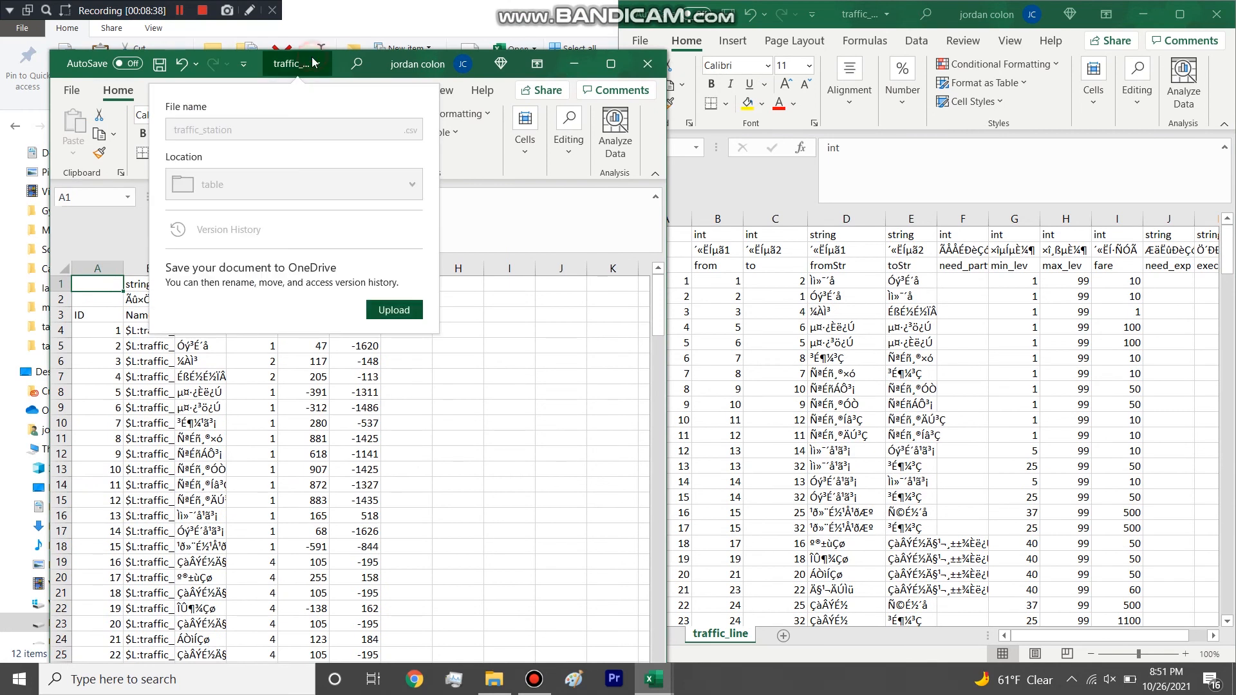
{"action": "left_click", "coordinate": [462, 496]}
{"action": "double_click", "coordinate": [335, 62]}
{"action": "left_click_drag", "start_coordinate": [903, 18], "coordinate": [50, 404]}
Highlight the first nine station IDs in traffic_station and widen the Name column to review its station names.
{"action": "left_click", "coordinate": [89, 372]}
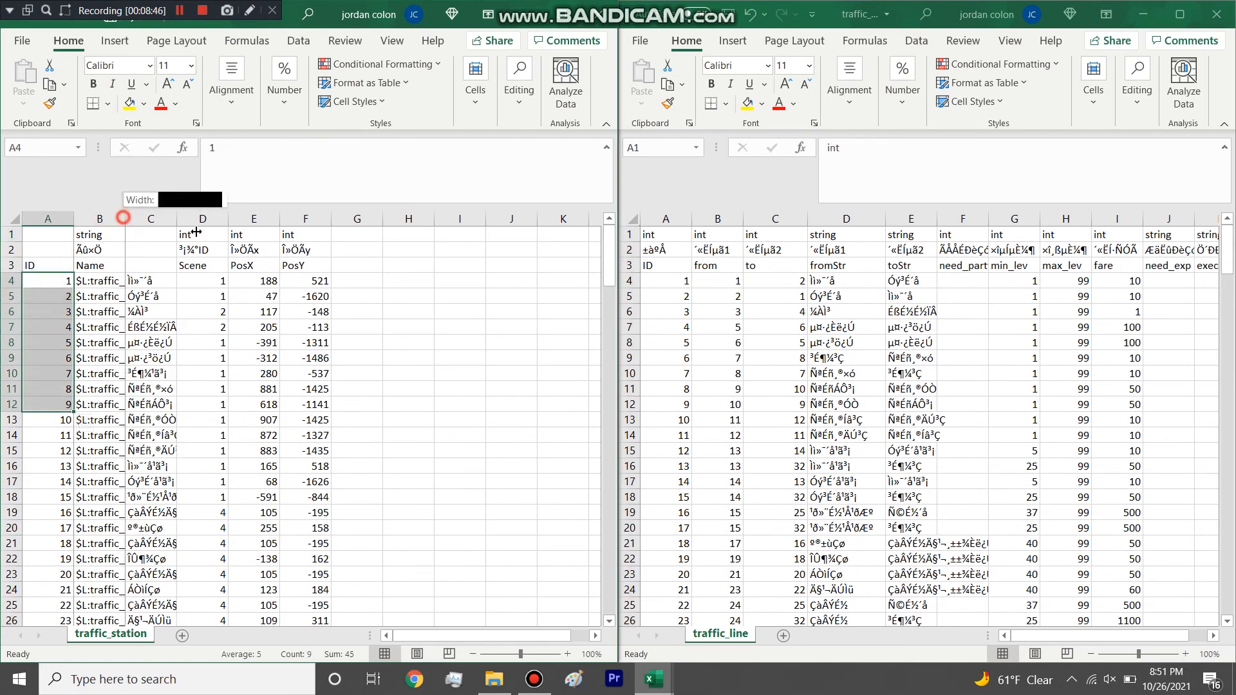
{"action": "left_click_drag", "start_coordinate": [125, 219], "coordinate": [222, 219]}
{"action": "scroll", "coordinate": [167, 362], "scroll_direction": "down", "scroll_amount": 20}
{"action": "scroll", "coordinate": [167, 361], "scroll_direction": "down", "scroll_amount": 20}
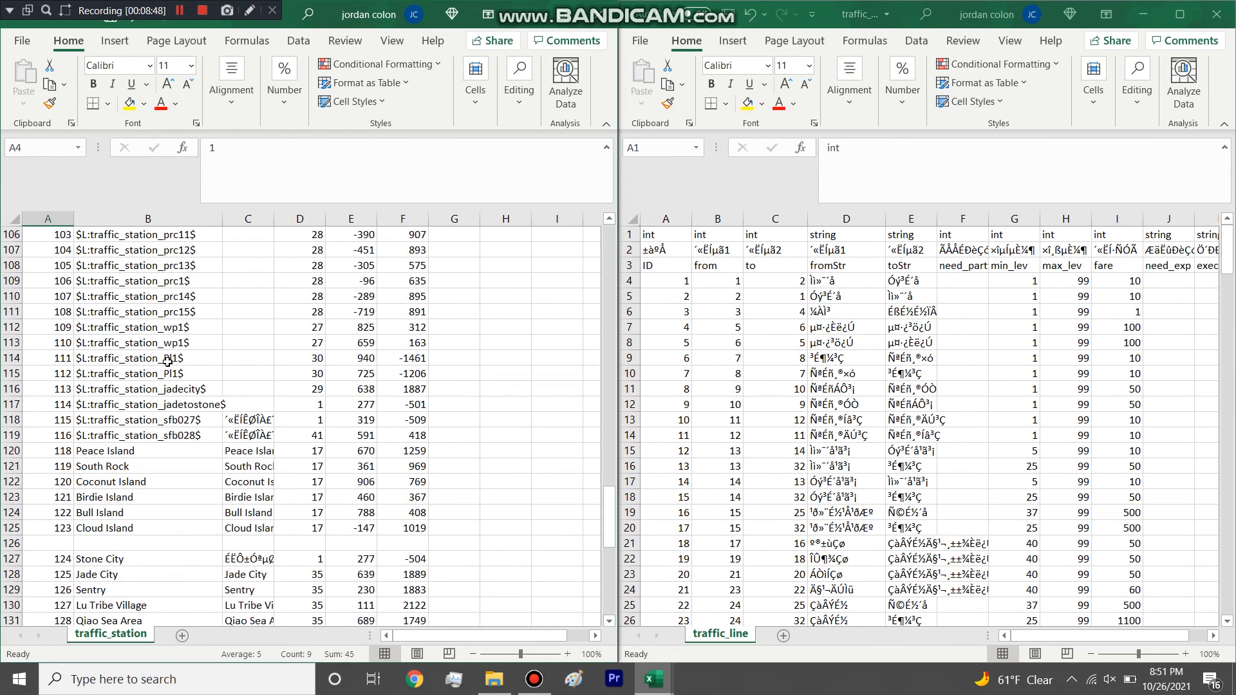
{"action": "left_click", "coordinate": [132, 418]}
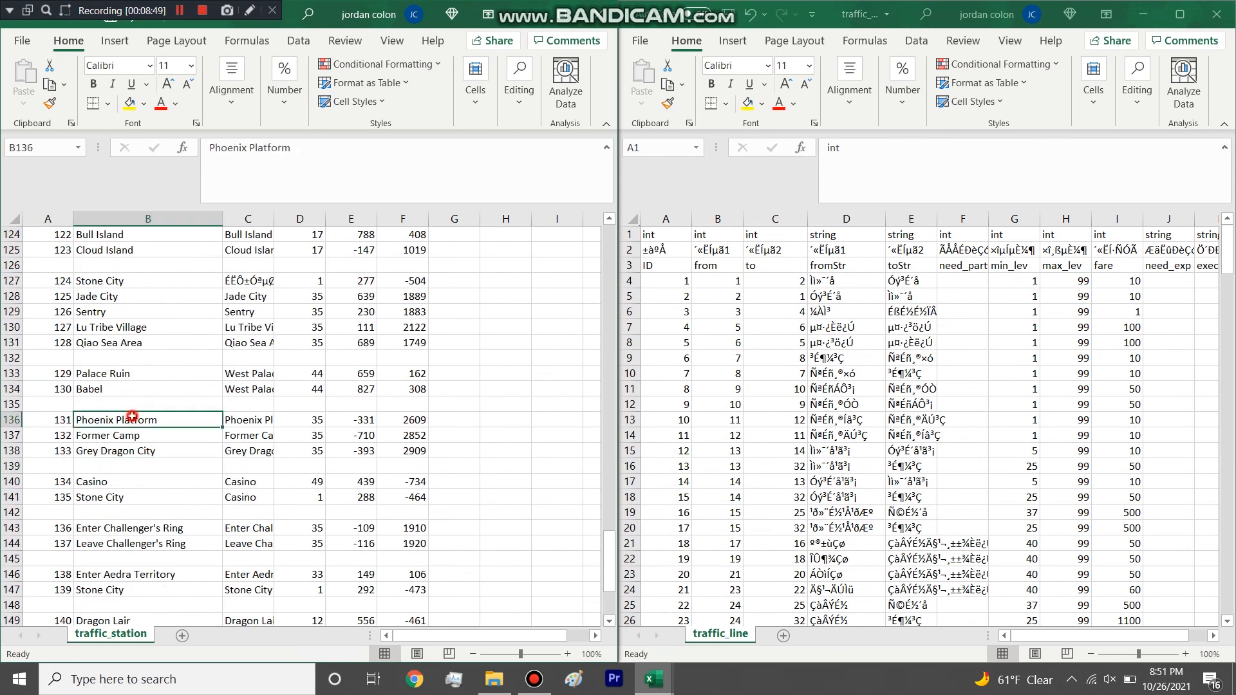
{"action": "left_click", "coordinate": [139, 219]}
{"action": "scroll", "coordinate": [168, 350], "scroll_direction": "up", "scroll_amount": 20}
{"action": "scroll", "coordinate": [168, 351], "scroll_direction": "up", "scroll_amount": 3}
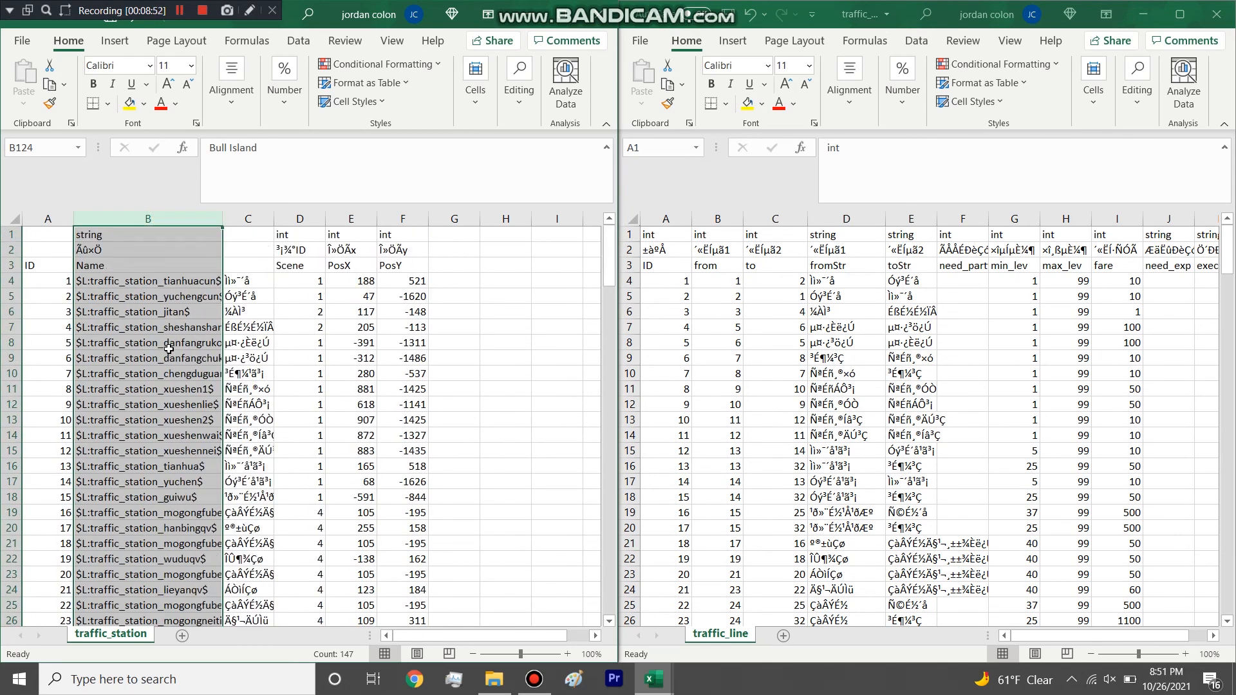
Widen column C of traffic_station and compare its place names with the Name column around Lu Tribe Village.
{"action": "left_click_drag", "start_coordinate": [270, 220], "coordinate": [370, 220]}
{"action": "scroll", "coordinate": [289, 317], "scroll_direction": "down", "scroll_amount": 20}
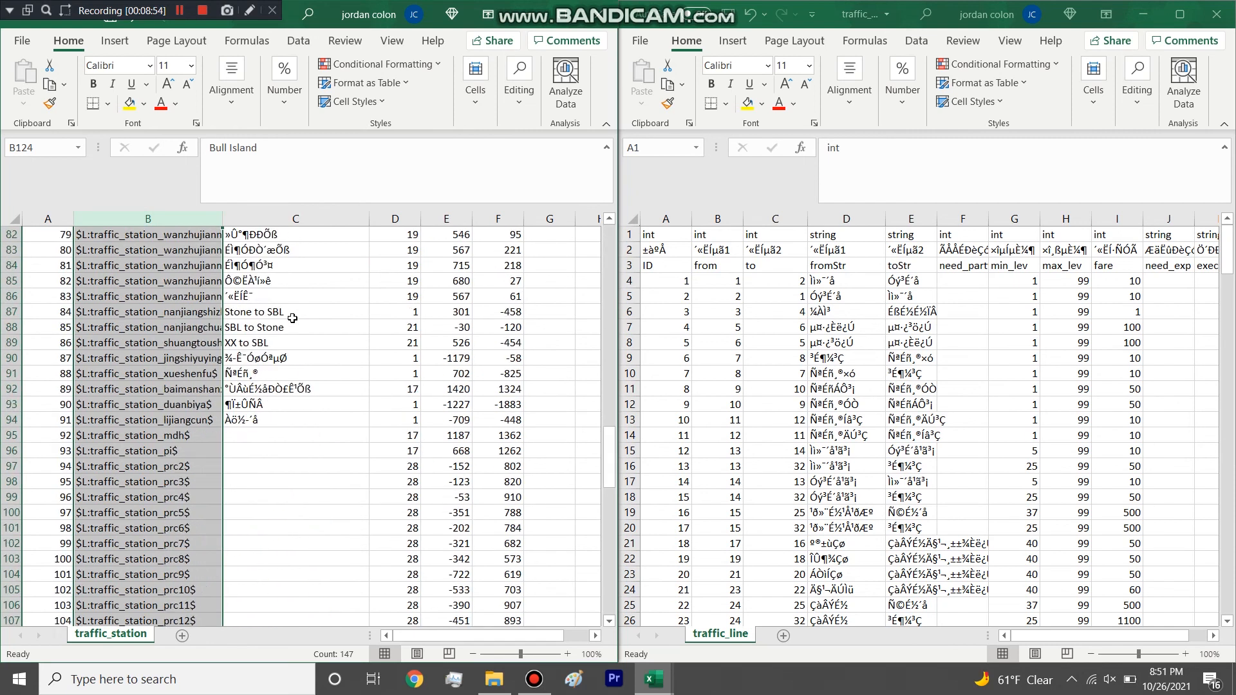
{"action": "left_click", "coordinate": [277, 408]}
{"action": "left_click", "coordinate": [257, 420]}
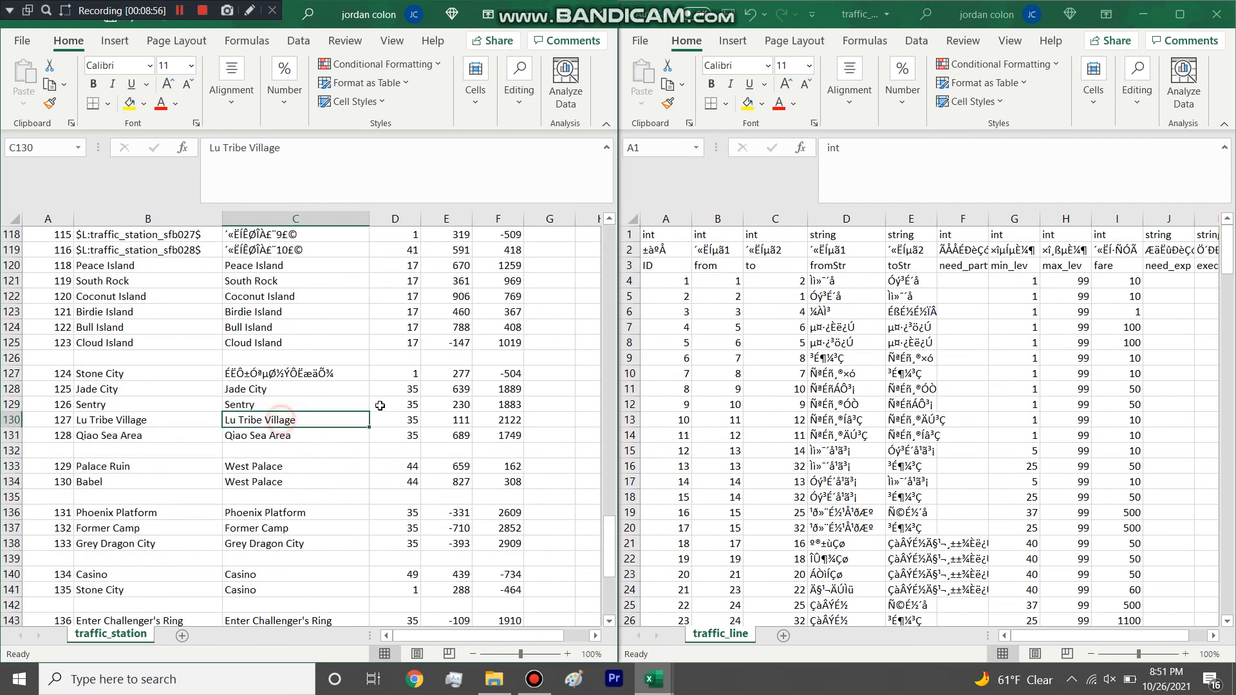
Examine the Scene, PosX and PosY columns of traffic_station from the first stations to the last.
{"action": "scroll", "coordinate": [380, 403], "scroll_direction": "up", "scroll_amount": 20}
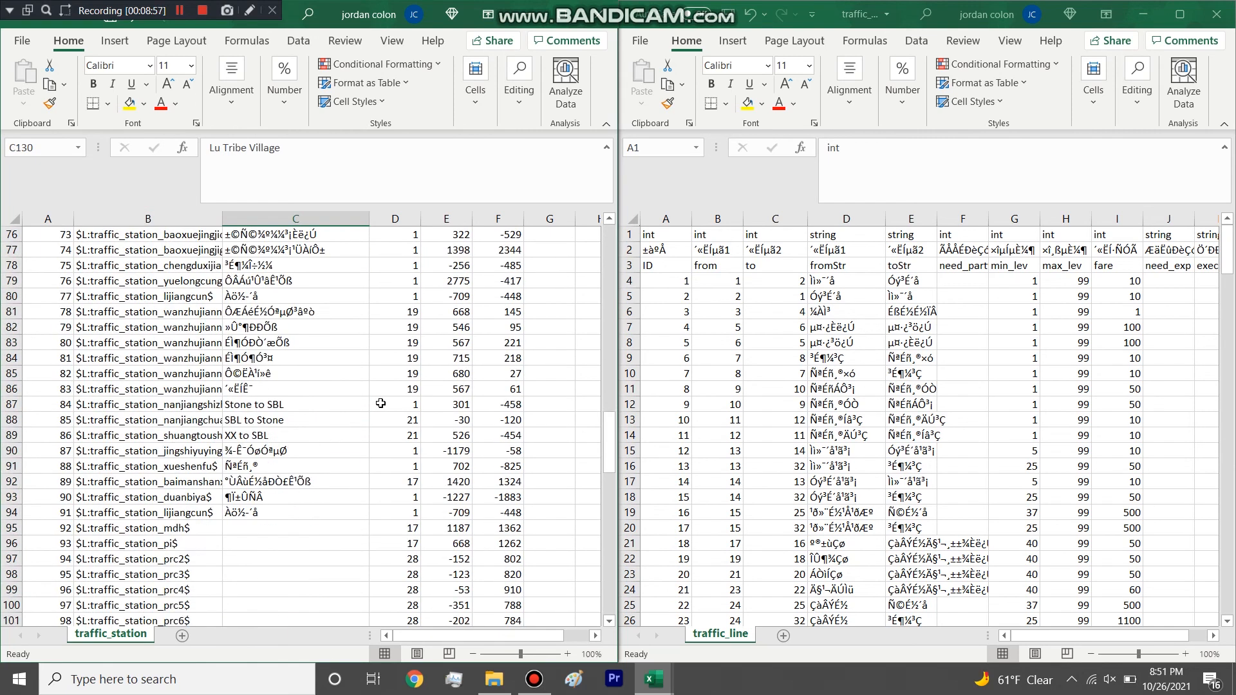
{"action": "left_click", "coordinate": [410, 214]}
{"action": "left_click", "coordinate": [410, 307]}
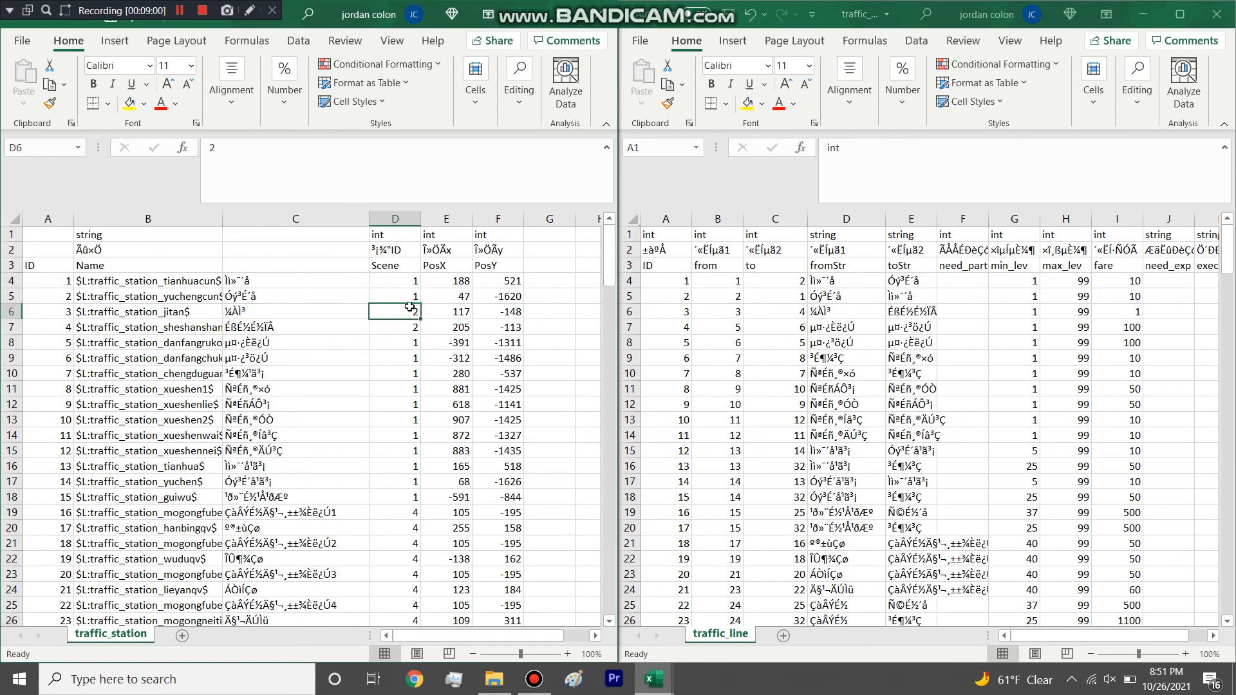
{"action": "scroll", "coordinate": [412, 308], "scroll_direction": "down", "scroll_amount": 3}
{"action": "scroll", "coordinate": [462, 263], "scroll_direction": "up", "scroll_amount": 3}
{"action": "left_click_drag", "start_coordinate": [454, 281], "coordinate": [507, 280]}
{"action": "scroll", "coordinate": [477, 311], "scroll_direction": "down", "scroll_amount": 20}
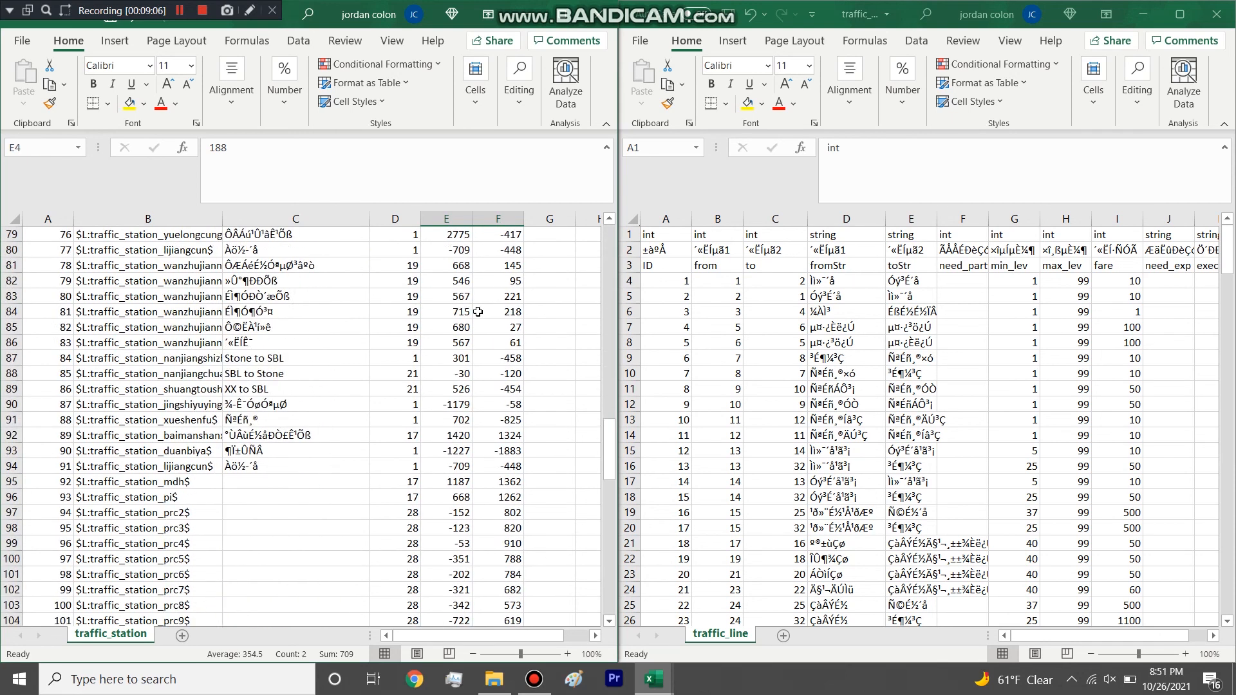
{"action": "scroll", "coordinate": [478, 311], "scroll_direction": "down", "scroll_amount": 10}
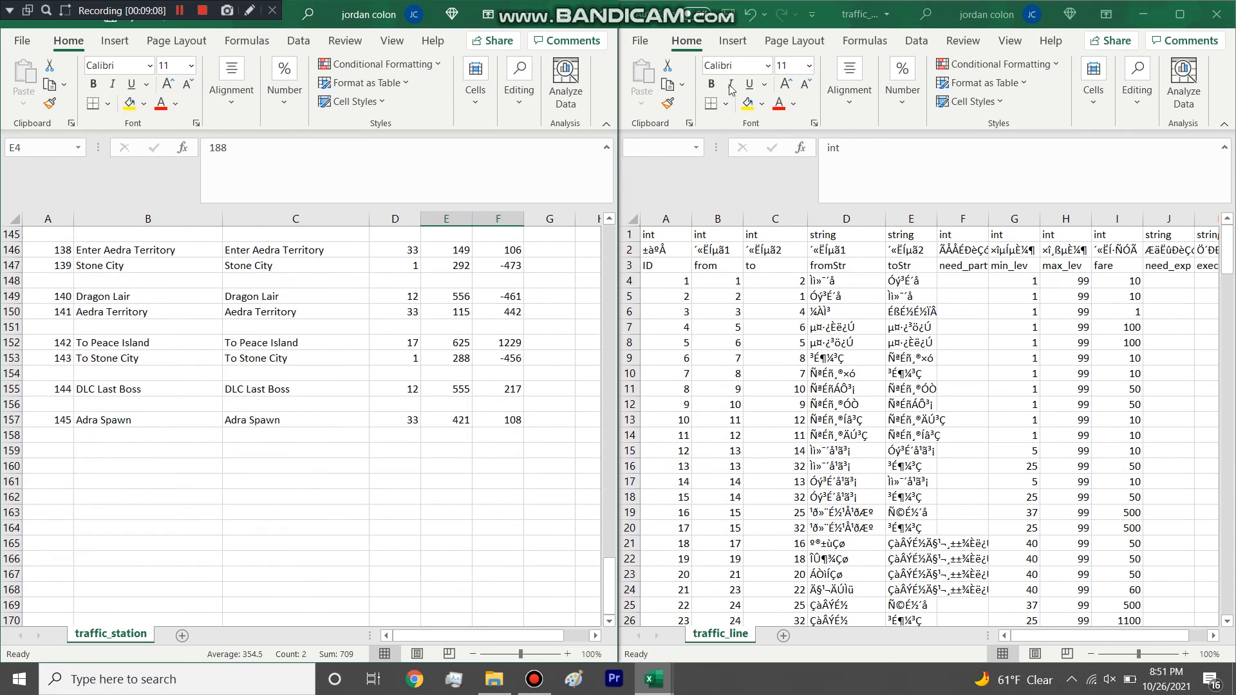
Select the To Peace Island and To Stone City rows in traffic_station.
{"action": "left_click", "coordinate": [704, 378]}
{"action": "left_click", "coordinate": [82, 335]}
{"action": "left_click_drag", "start_coordinate": [11, 342], "coordinate": [12, 358]}
Search traffic_line for station ID 142 to locate its Peace Island entry.
{"action": "left_click_drag", "start_coordinate": [1223, 253], "coordinate": [1230, 583]}
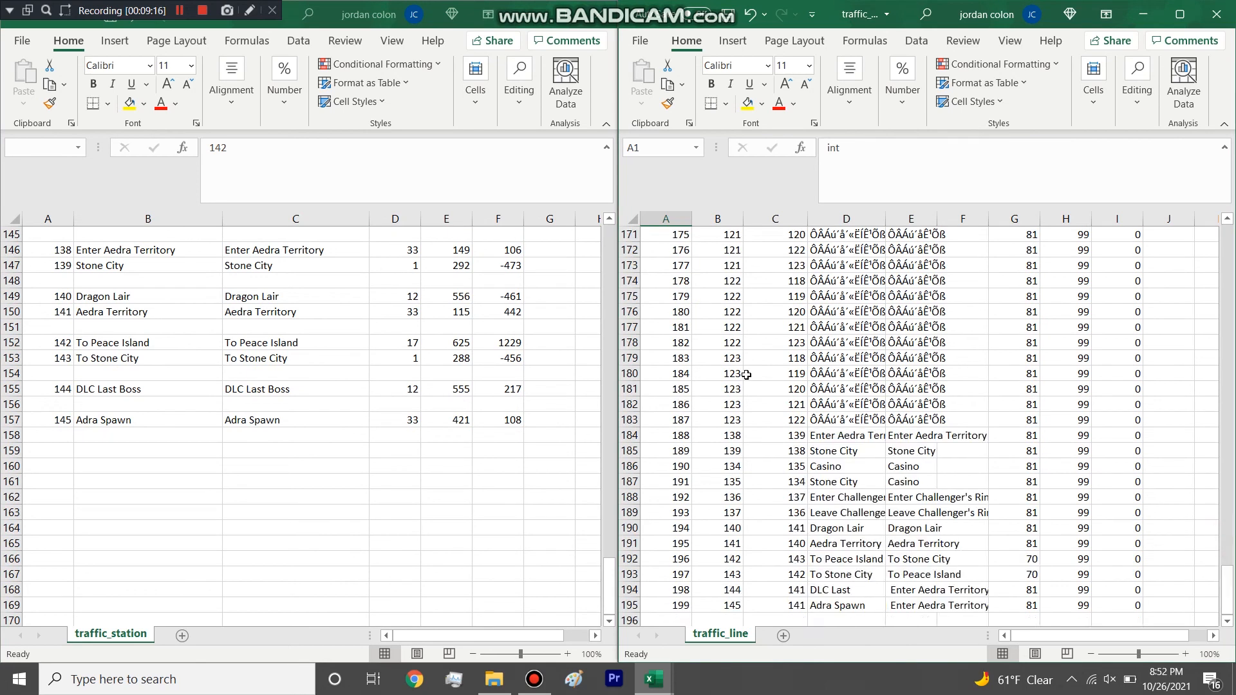
{"action": "scroll", "coordinate": [747, 372], "scroll_direction": "up", "scroll_amount": 2}
{"action": "left_click", "coordinate": [747, 374]}
{"action": "key", "text": "ctrl+f"}
{"action": "type", "text": "142"}
{"action": "key", "text": "Return"}
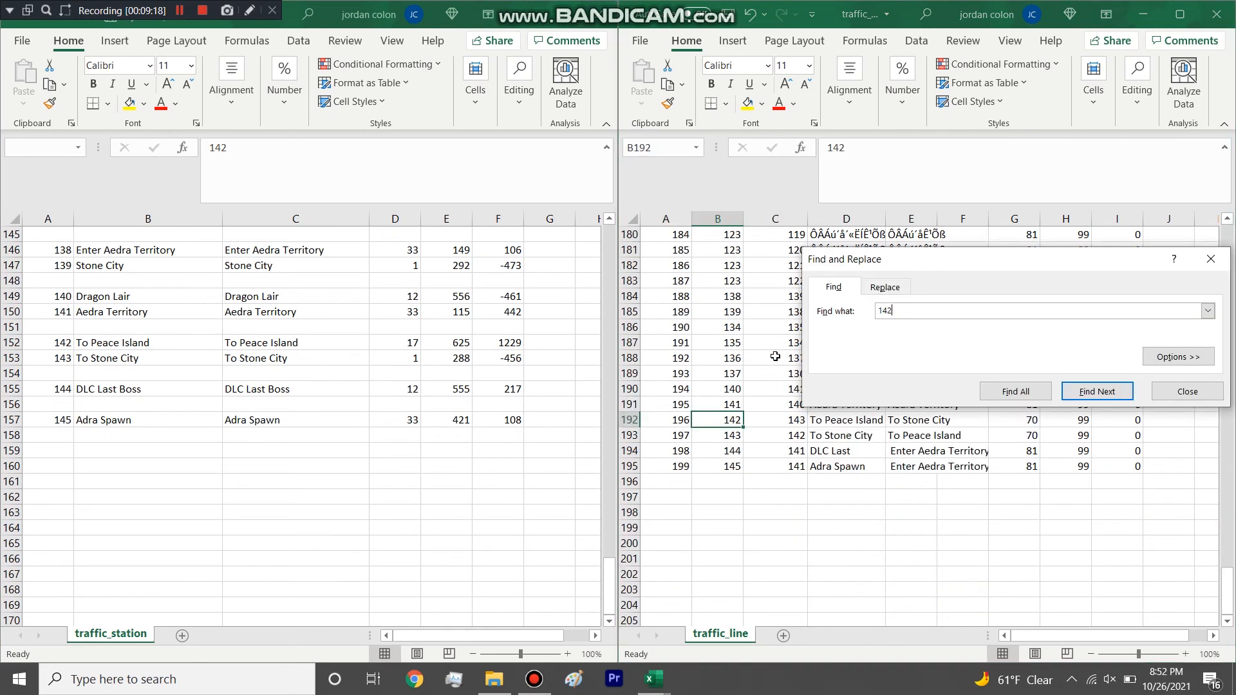
{"action": "key", "text": "Escape"}
{"action": "scroll", "coordinate": [775, 356], "scroll_direction": "up", "scroll_amount": 1}
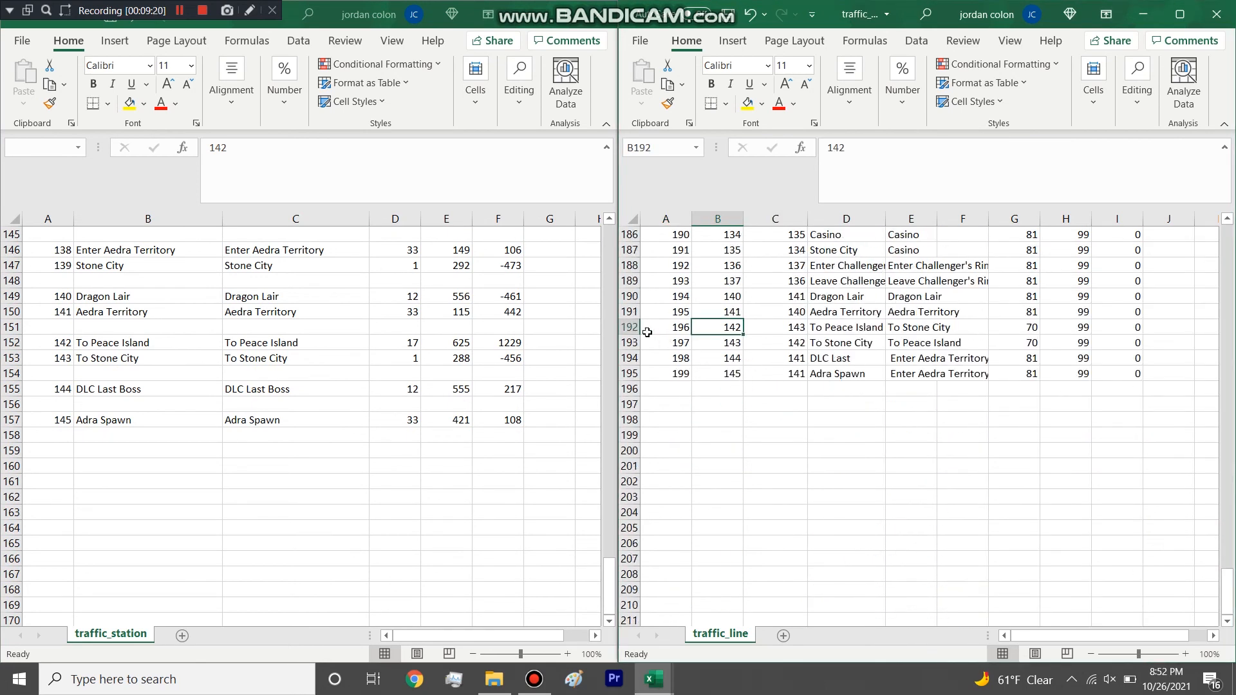
Highlight the To Peace Island and To Stone City rows in traffic_line and compare their from and to IDs.
{"action": "left_click_drag", "start_coordinate": [629, 327], "coordinate": [630, 343]}
{"action": "left_click_drag", "start_coordinate": [733, 328], "coordinate": [752, 342]}
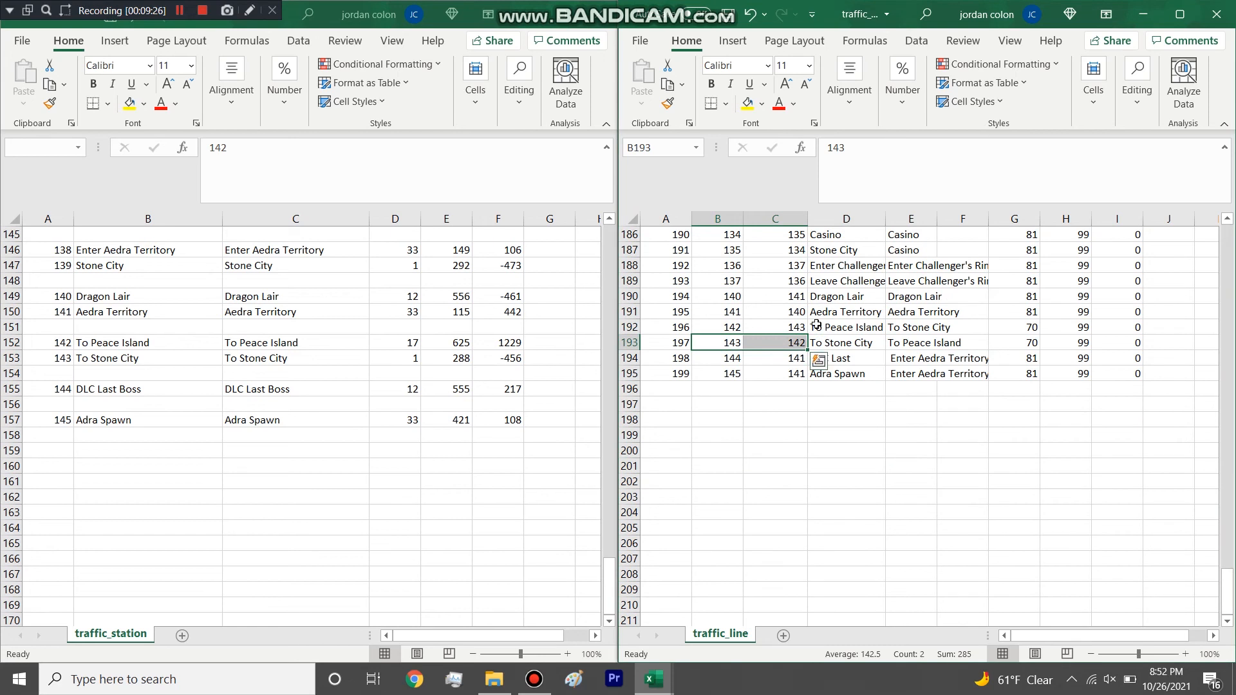
{"action": "left_click_drag", "start_coordinate": [630, 327], "coordinate": [631, 342]}
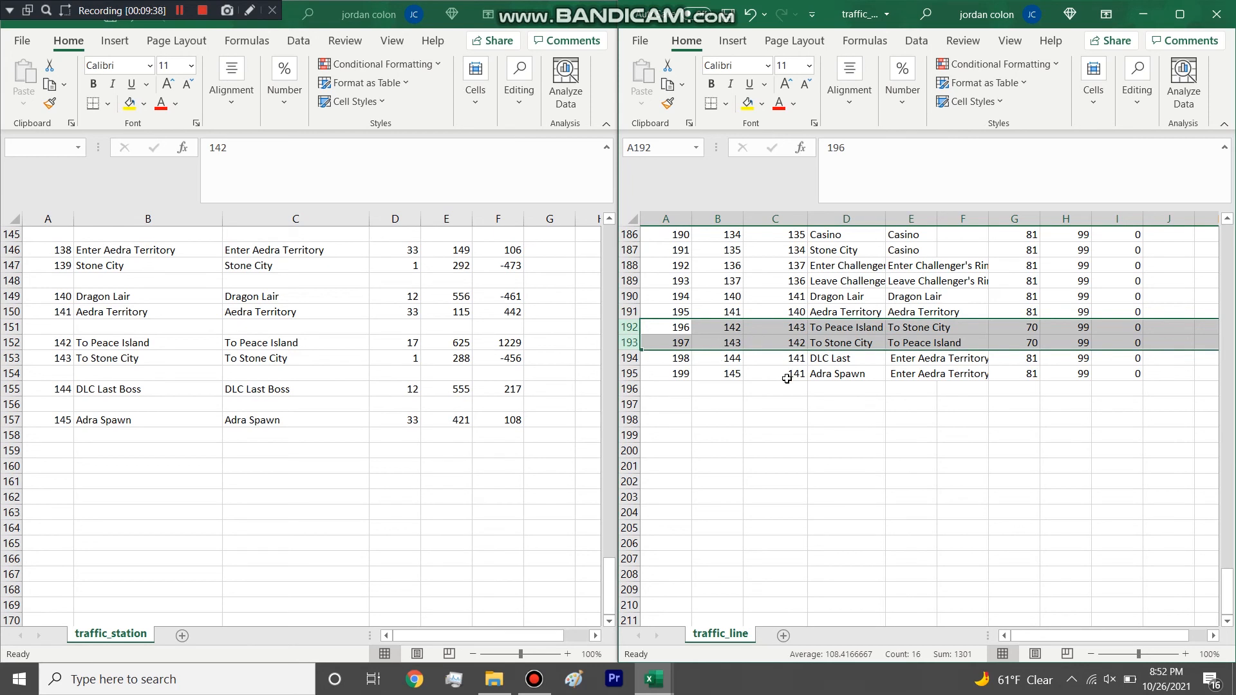
{"action": "left_click", "coordinate": [1010, 391]}
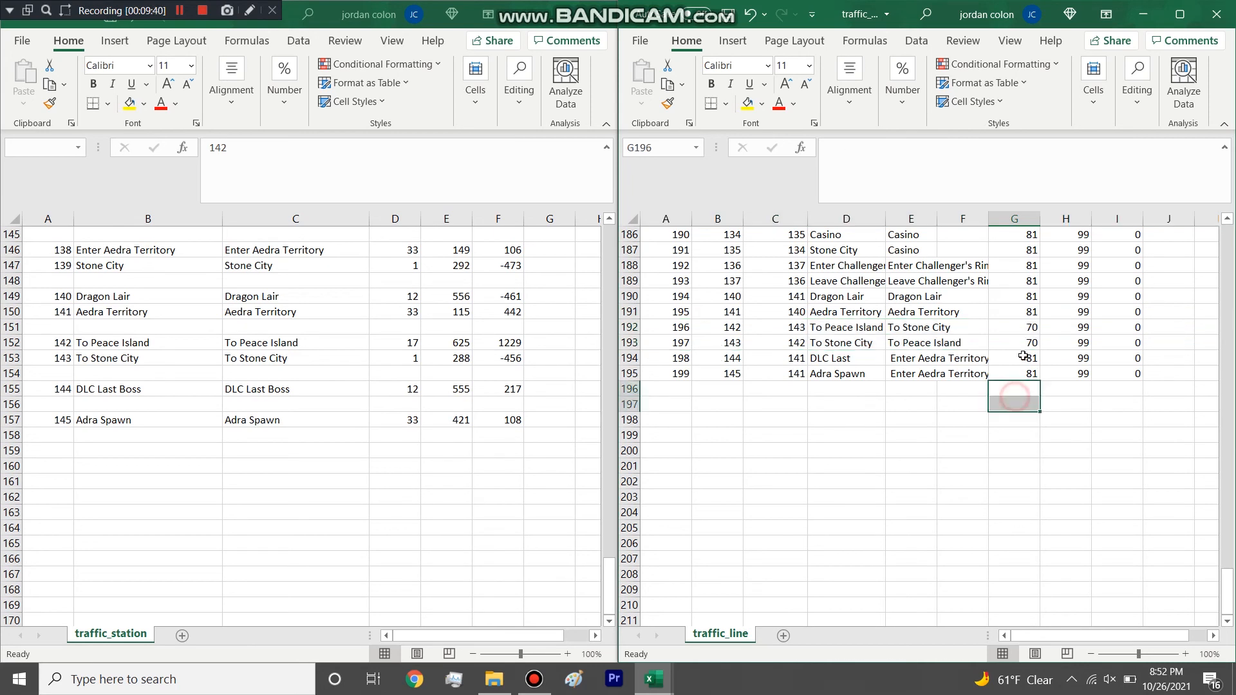
Relate the from and to columns of traffic_line to station IDs 142 and 143 in traffic_station.
{"action": "scroll", "coordinate": [1035, 340], "scroll_direction": "up", "scroll_amount": 20}
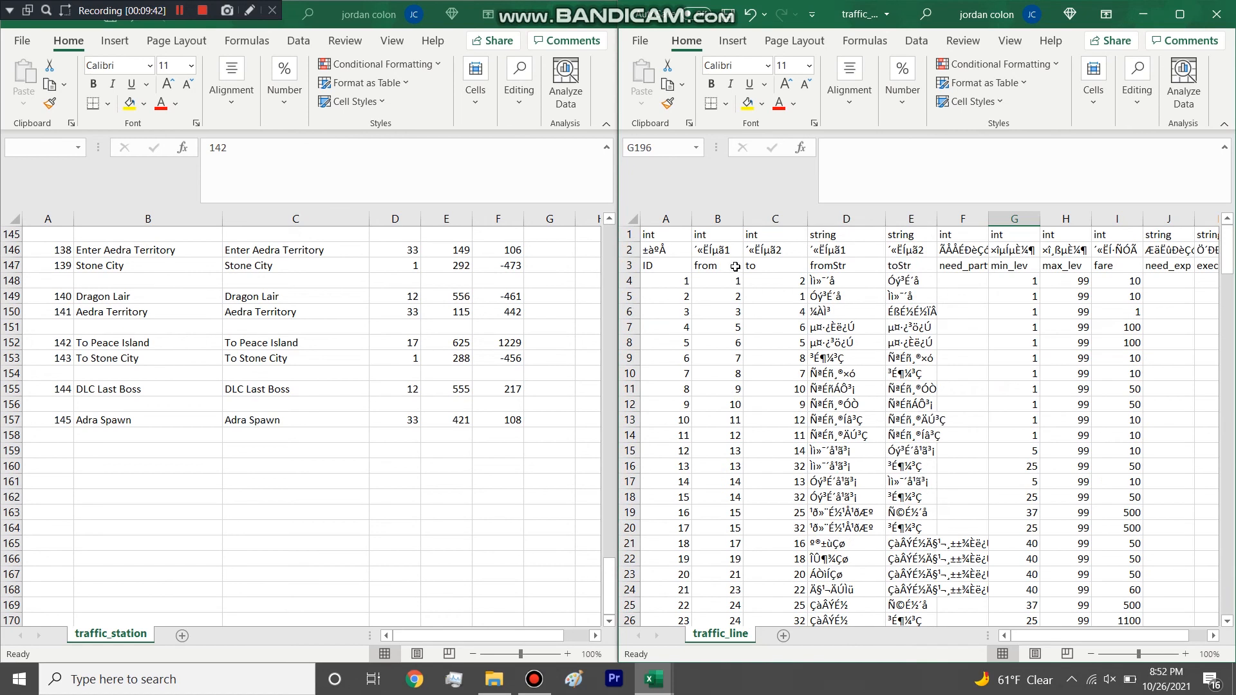
{"action": "left_click", "coordinate": [719, 218]}
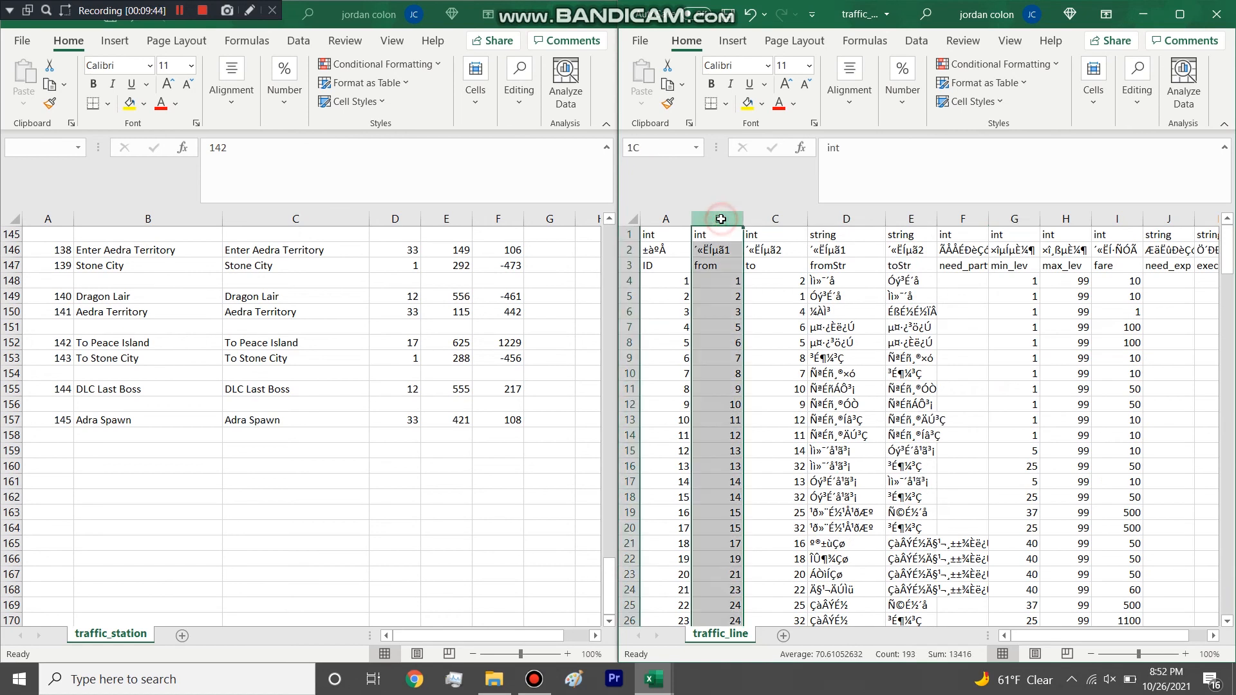
{"action": "left_click", "coordinate": [51, 303]}
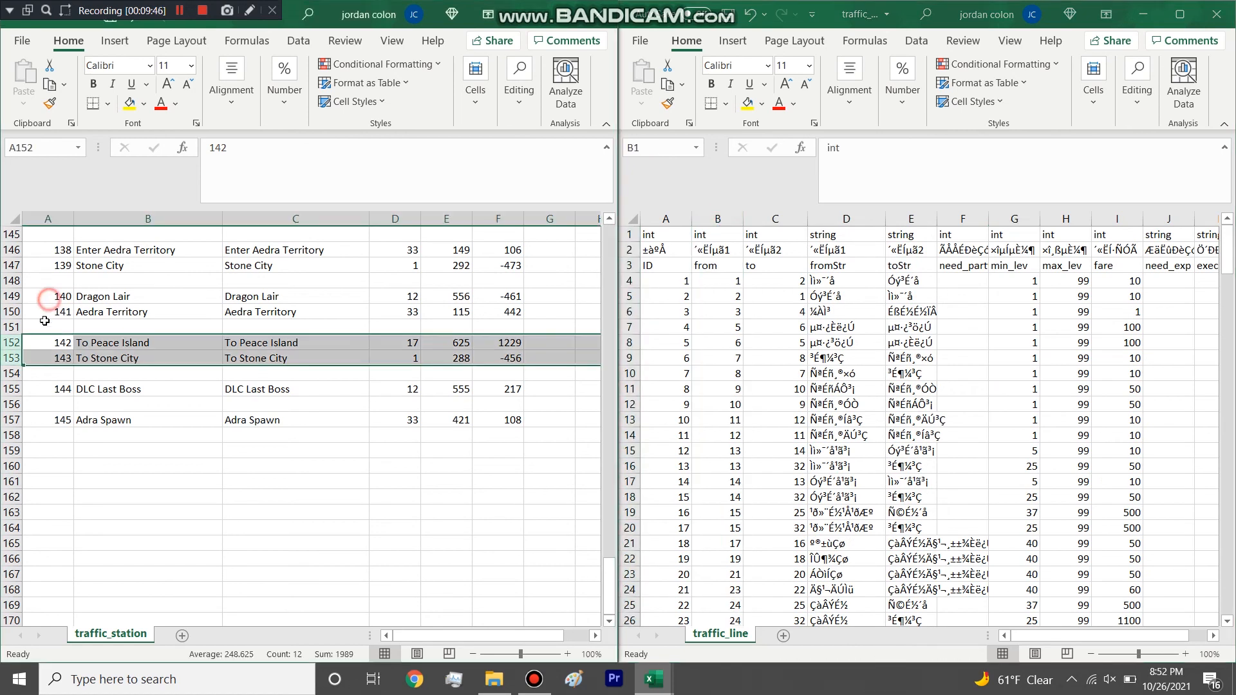
{"action": "left_click", "coordinate": [57, 345]}
{"action": "left_click", "coordinate": [775, 219]}
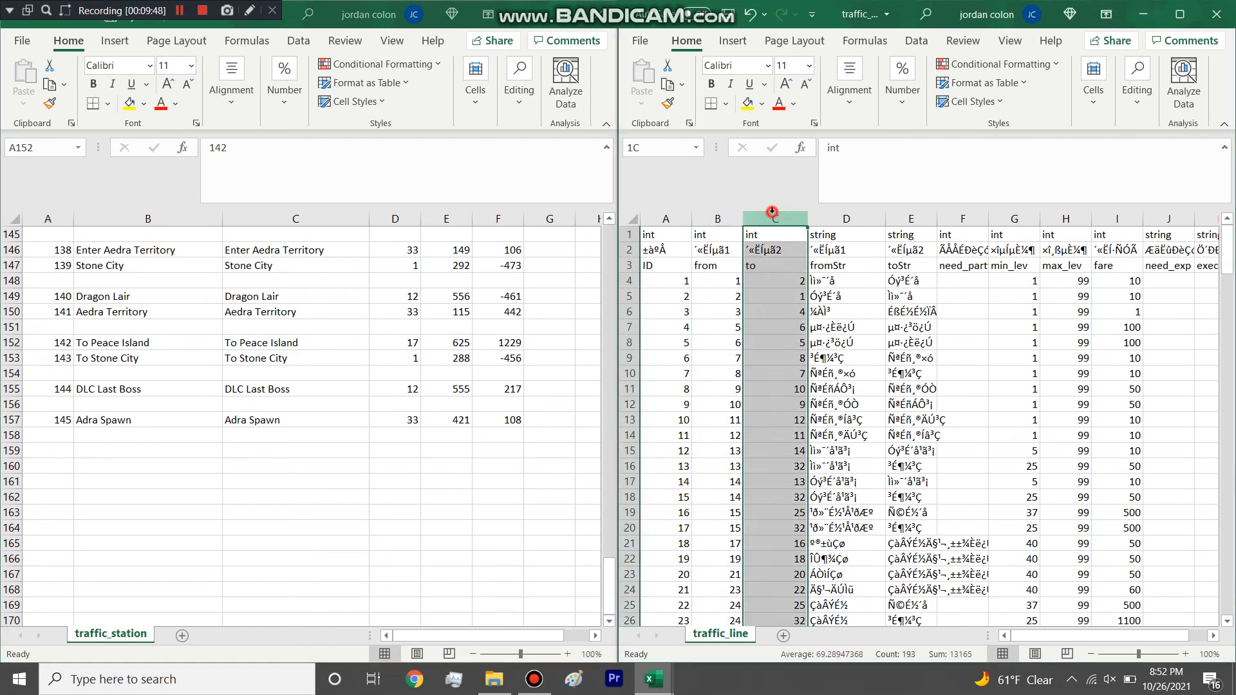
{"action": "left_click", "coordinate": [46, 358]}
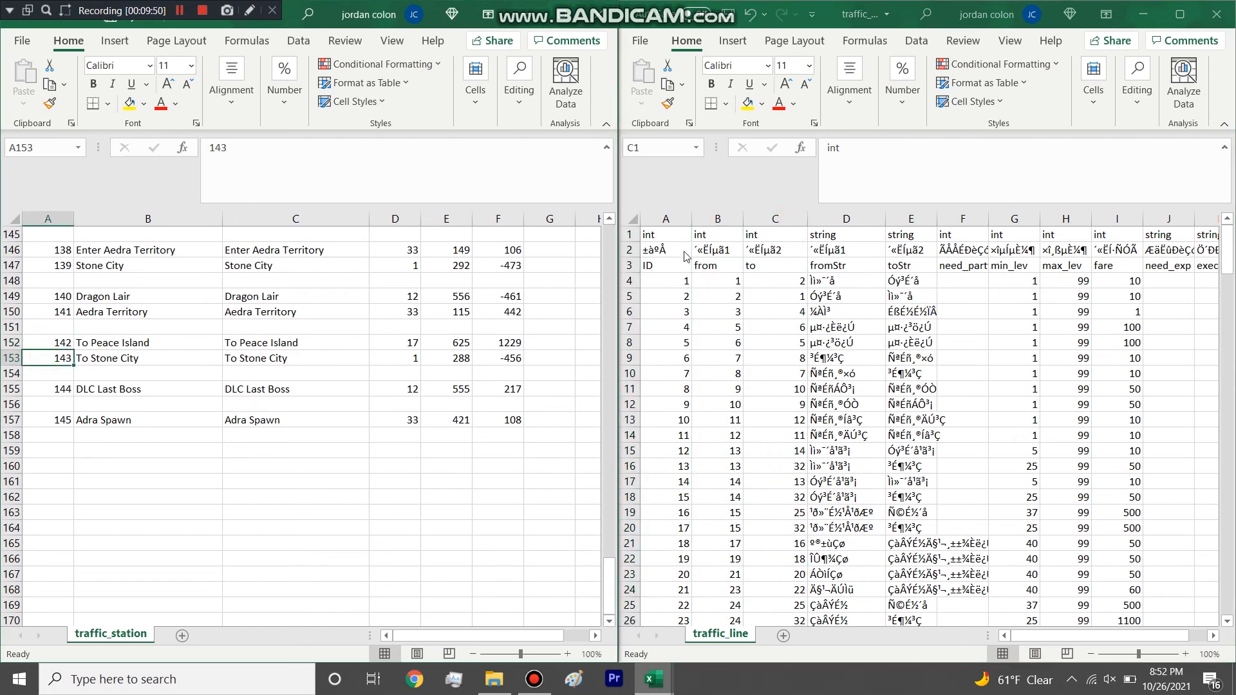
Examine the ID, fromStr and toStr columns of traffic_line across its rows.
{"action": "left_click", "coordinate": [666, 219]}
{"action": "left_click_drag", "start_coordinate": [676, 280], "coordinate": [676, 374]}
{"action": "left_click_drag", "start_coordinate": [849, 280], "coordinate": [897, 282]}
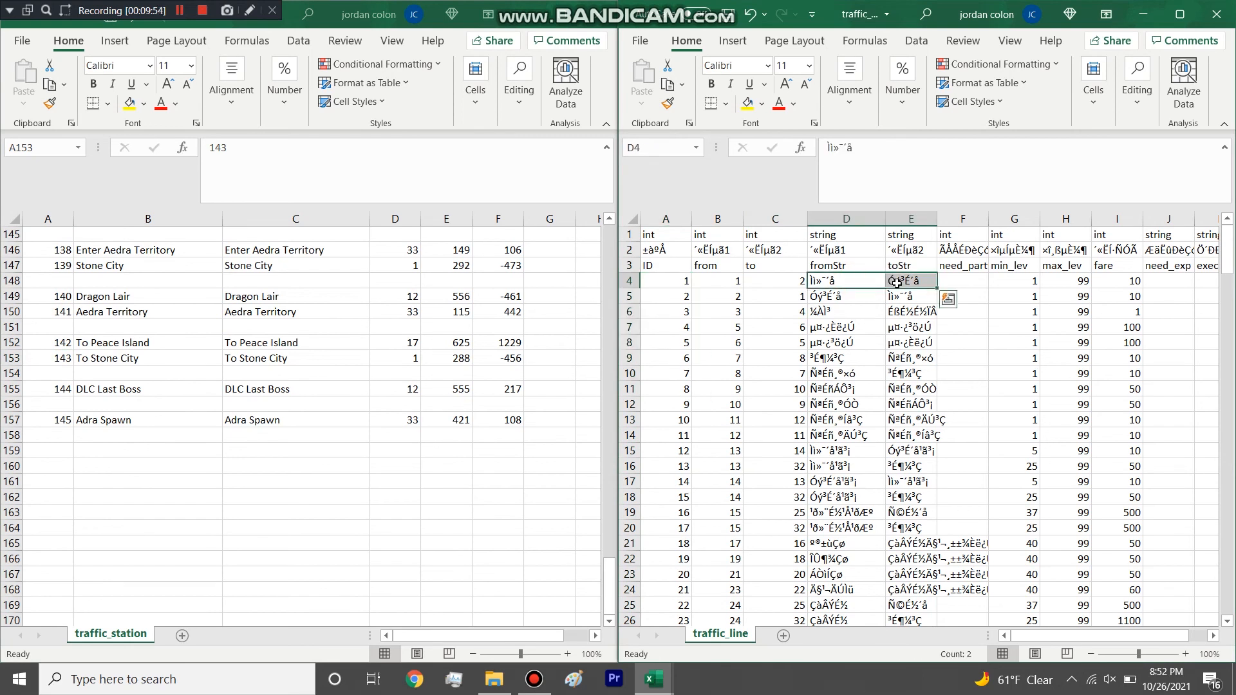
{"action": "scroll", "coordinate": [896, 282], "scroll_direction": "down", "scroll_amount": 20}
{"action": "scroll", "coordinate": [896, 282], "scroll_direction": "down", "scroll_amount": 18}
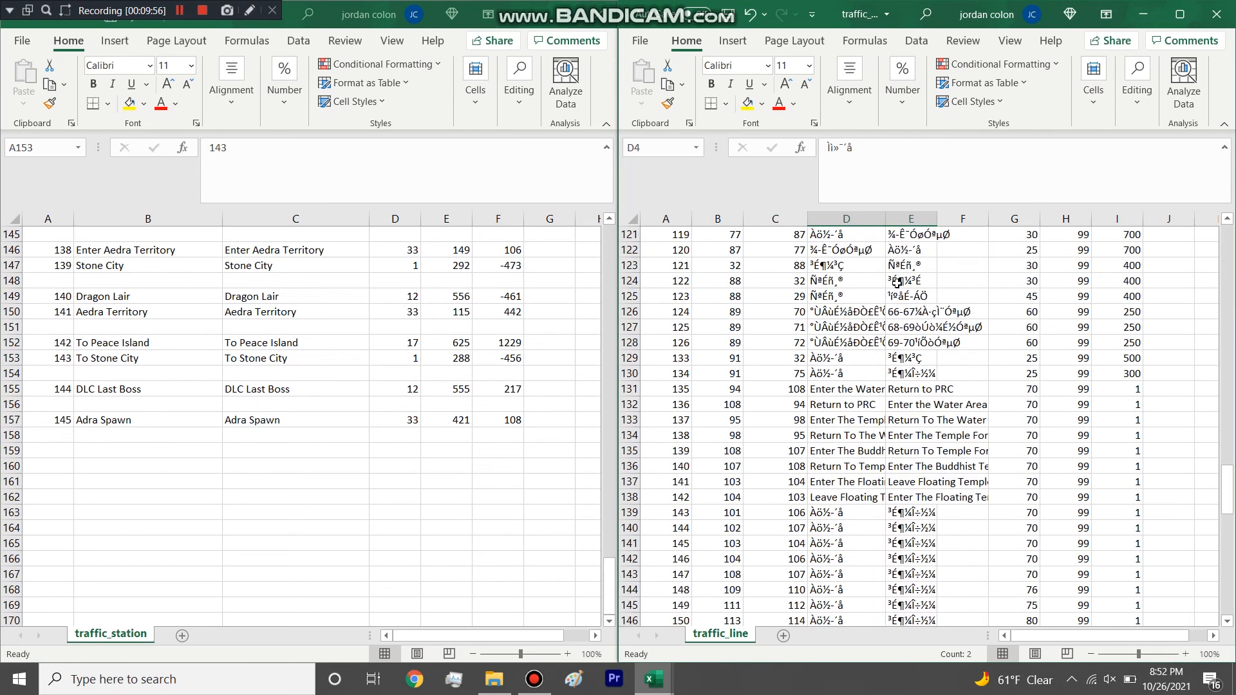
{"action": "scroll", "coordinate": [889, 401], "scroll_direction": "up", "scroll_amount": 16}
{"action": "scroll", "coordinate": [889, 400], "scroll_direction": "up", "scroll_amount": 20}
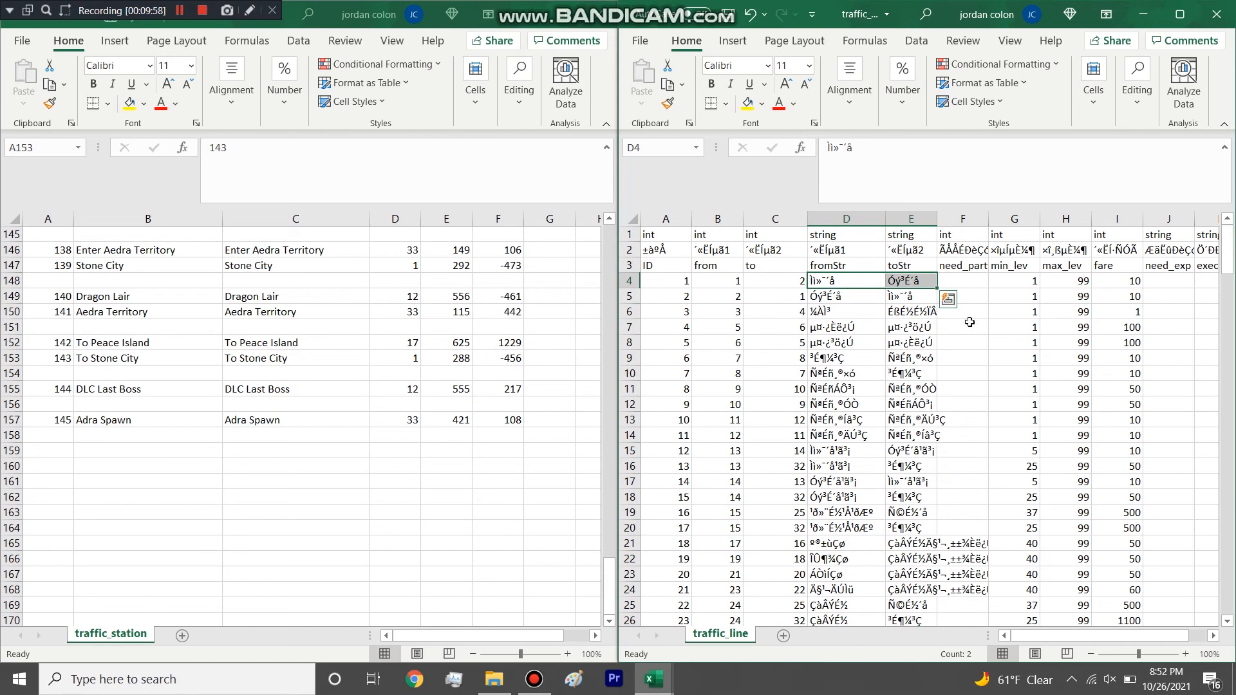
Examine the min_lev column of traffic_line, including rows 138 to 142 and the Peace Island rows.
{"action": "left_click", "coordinate": [1015, 219]}
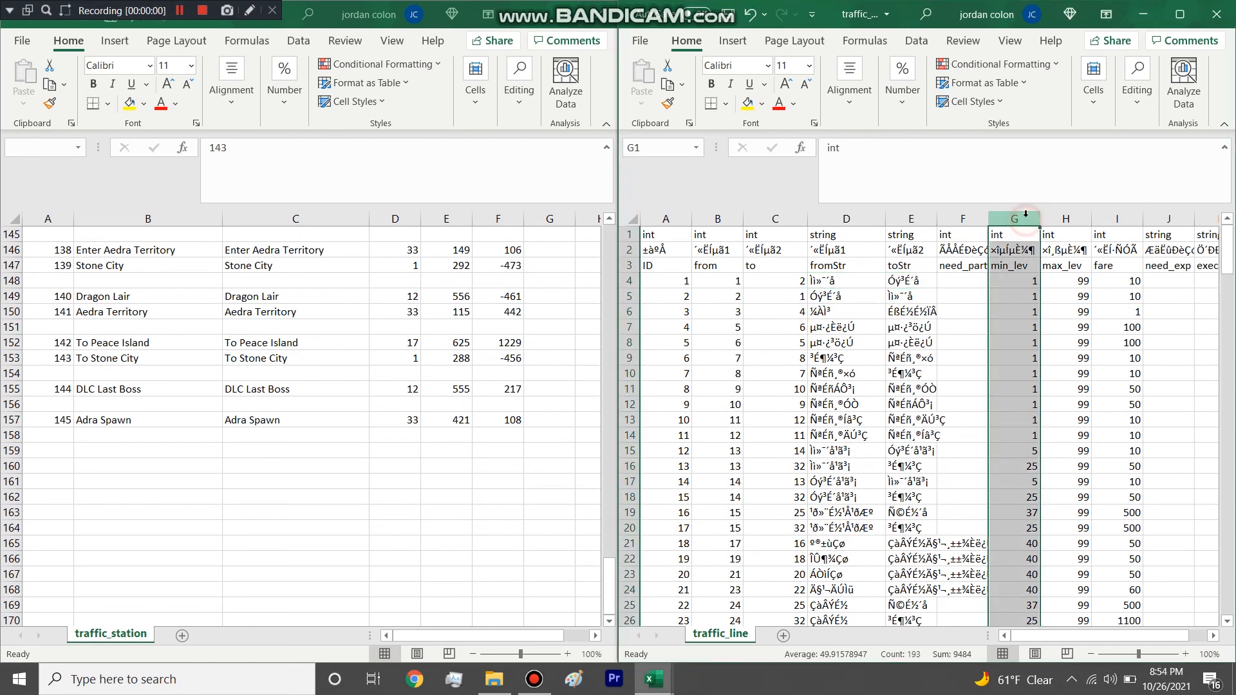
{"action": "left_click", "coordinate": [1026, 372]}
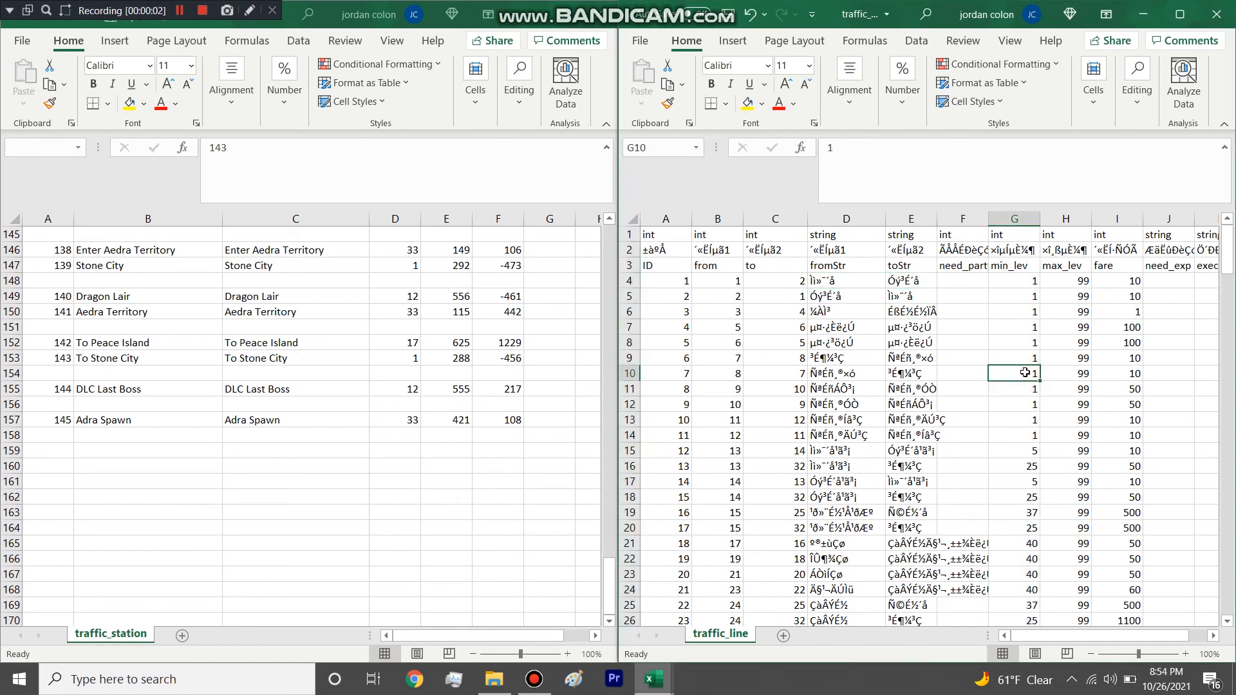
{"action": "scroll", "coordinate": [1026, 372], "scroll_direction": "down", "scroll_amount": 20}
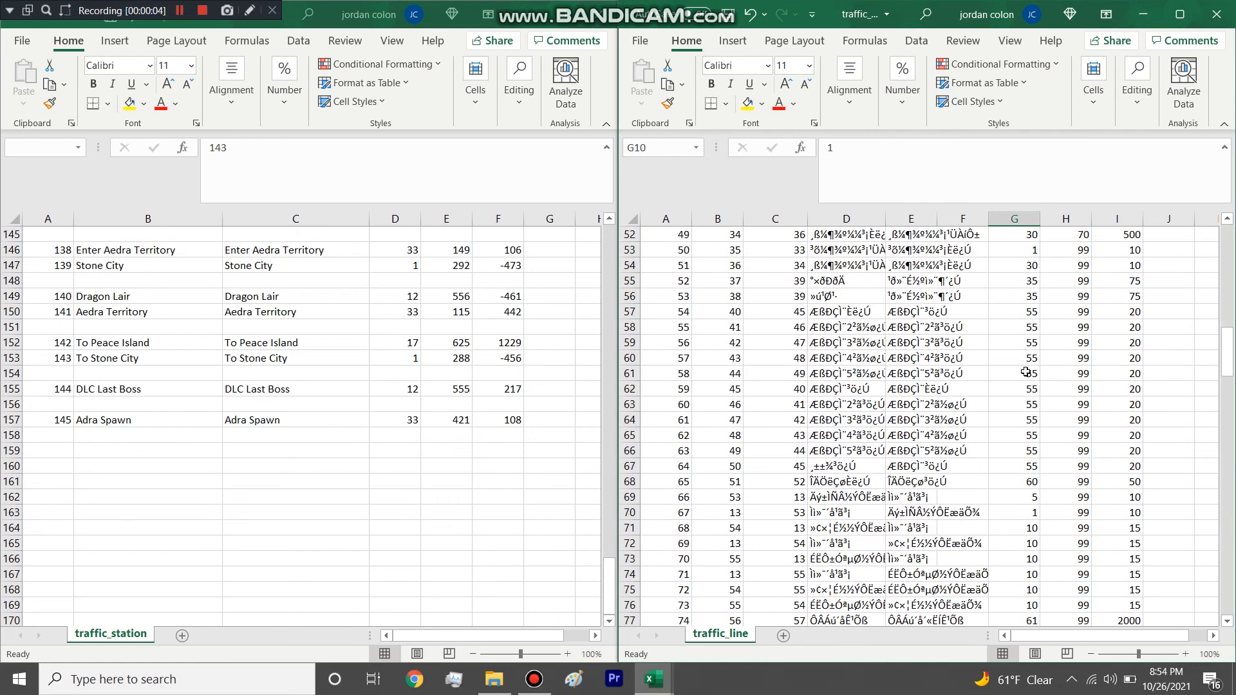
{"action": "scroll", "coordinate": [1026, 372], "scroll_direction": "down", "scroll_amount": 12}
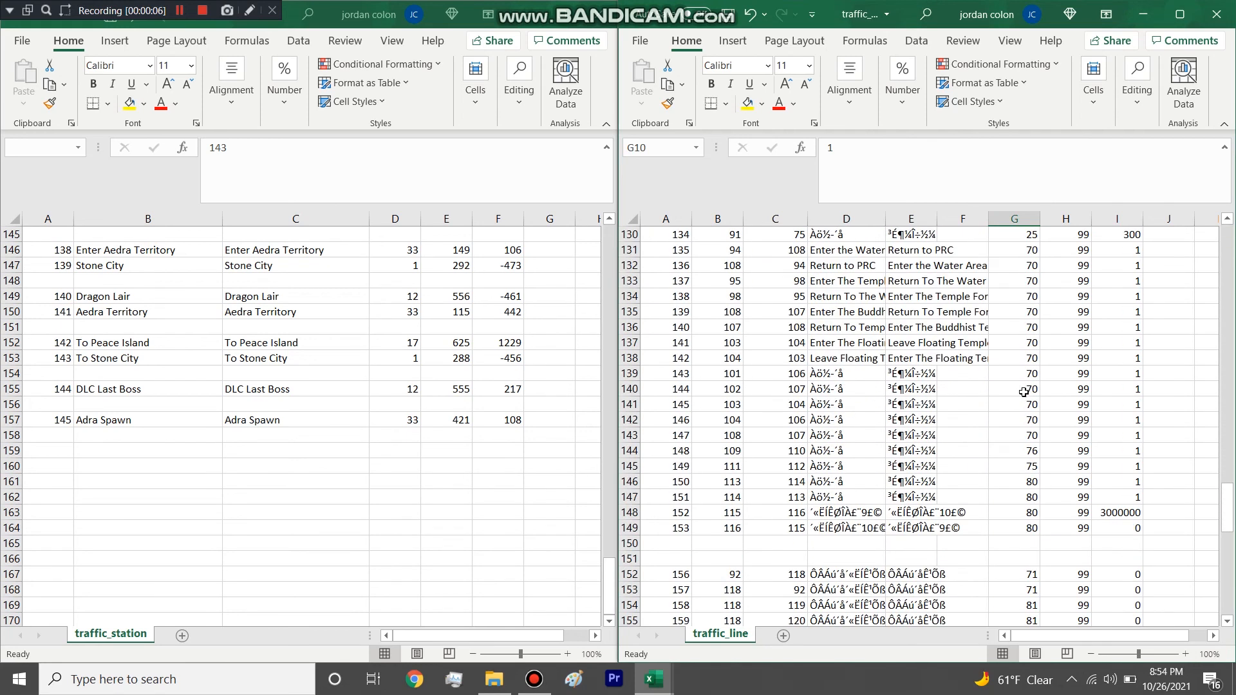
{"action": "left_click_drag", "start_coordinate": [1032, 355], "coordinate": [1030, 420]}
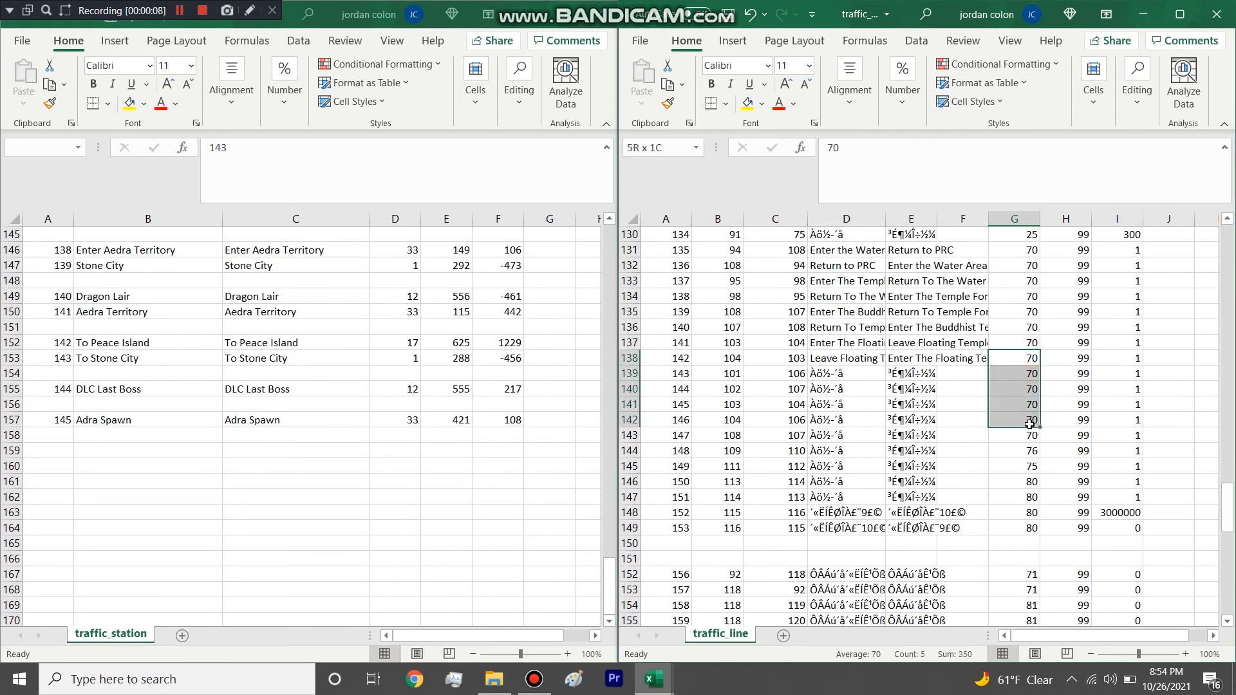
{"action": "scroll", "coordinate": [1030, 421], "scroll_direction": "down", "scroll_amount": 17}
{"action": "left_click_drag", "start_coordinate": [1029, 404], "coordinate": [1030, 421]}
{"action": "scroll", "coordinate": [1062, 386], "scroll_direction": "up", "scroll_amount": 20}
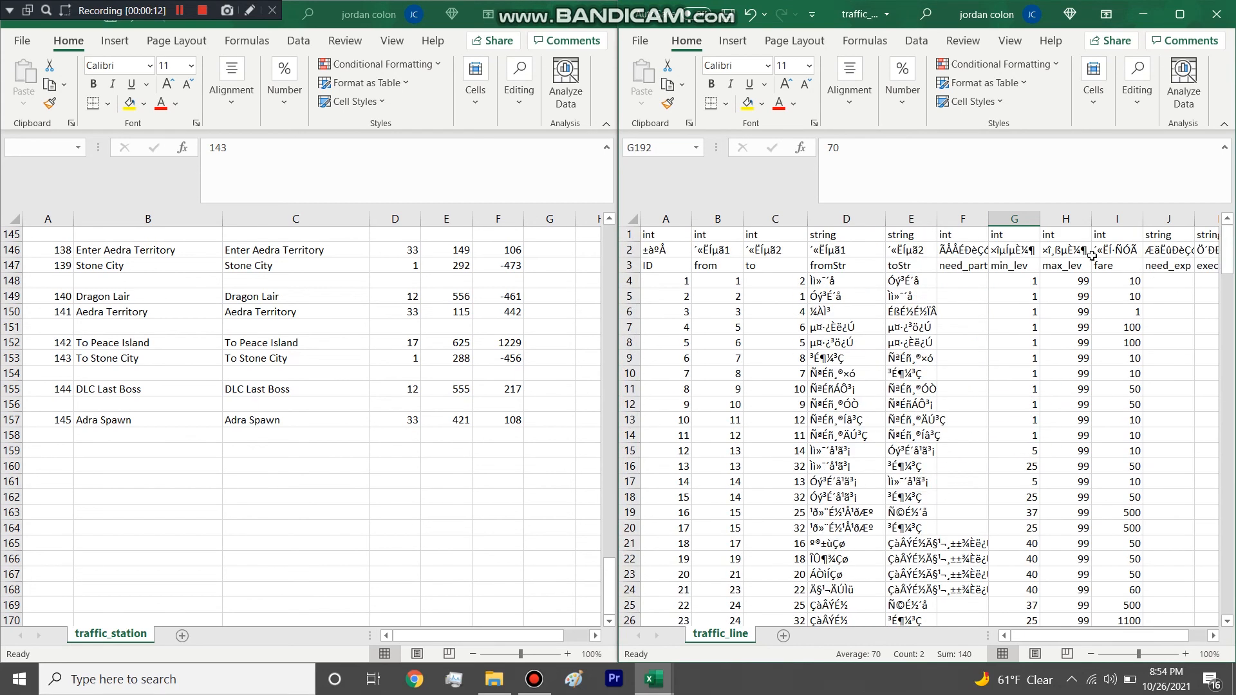
Examine the fare column of traffic_line through its early rows.
{"action": "left_click", "coordinate": [1125, 220]}
{"action": "scroll", "coordinate": [1139, 402], "scroll_direction": "down", "scroll_amount": 10}
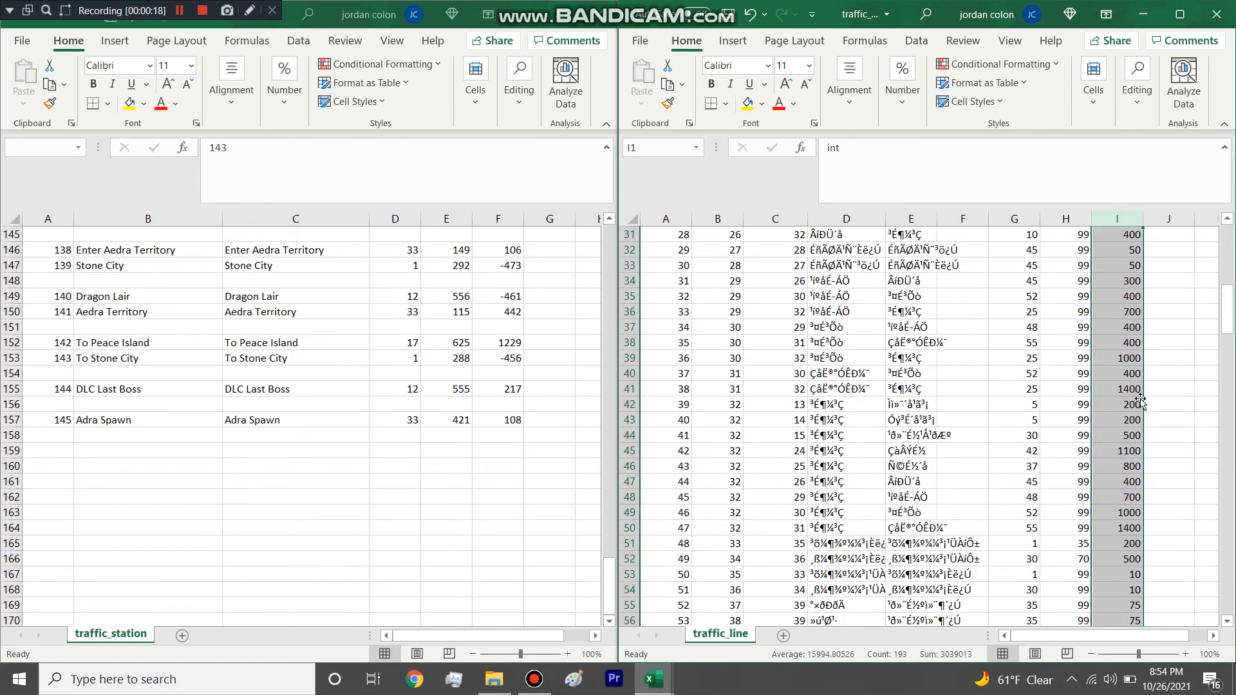
{"action": "left_click", "coordinate": [1122, 323]}
{"action": "scroll", "coordinate": [1118, 321], "scroll_direction": "up", "scroll_amount": 5}
{"action": "left_click", "coordinate": [1131, 345]}
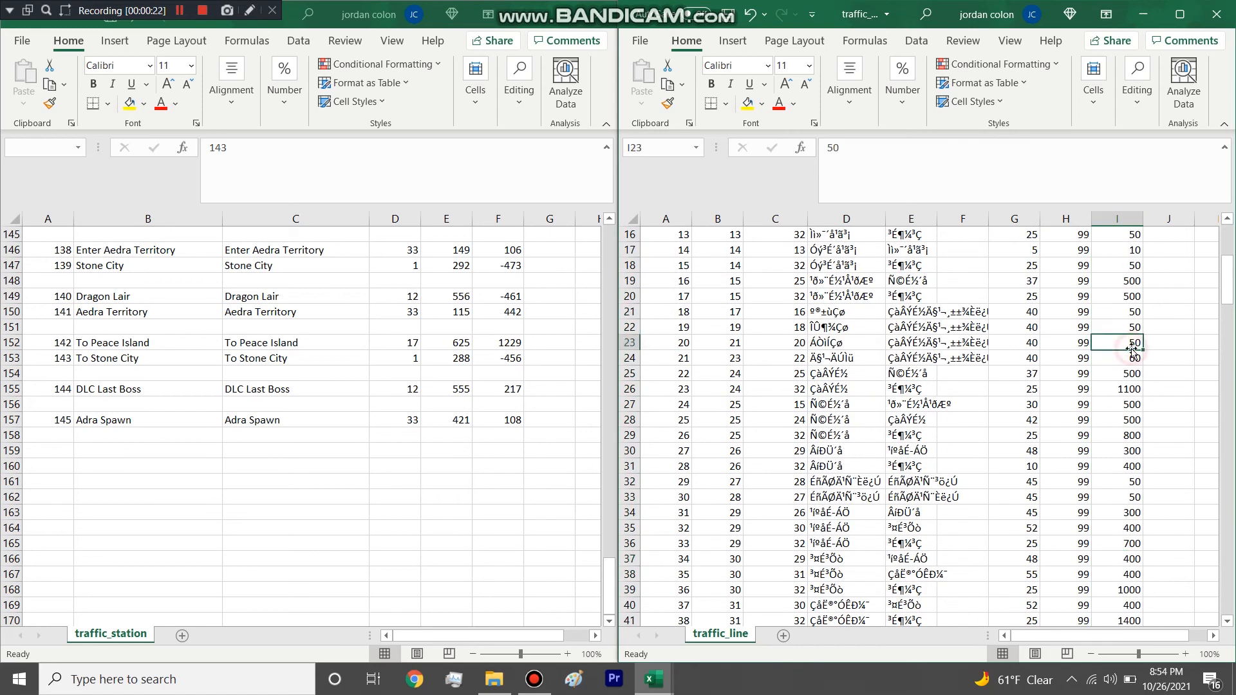
Set the fare in row 23 of traffic_line to 500000.
{"action": "double_click", "coordinate": [1132, 341]}
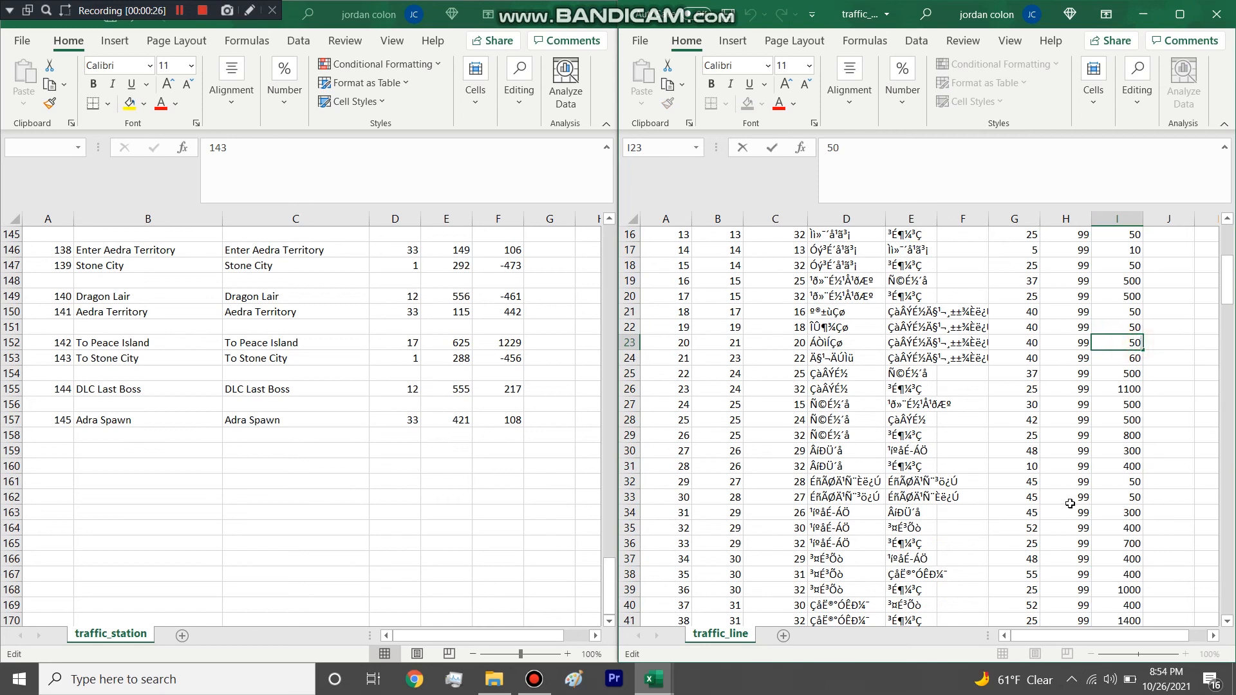
{"action": "type", "text": "0000"}
{"action": "left_click", "coordinate": [1117, 388]}
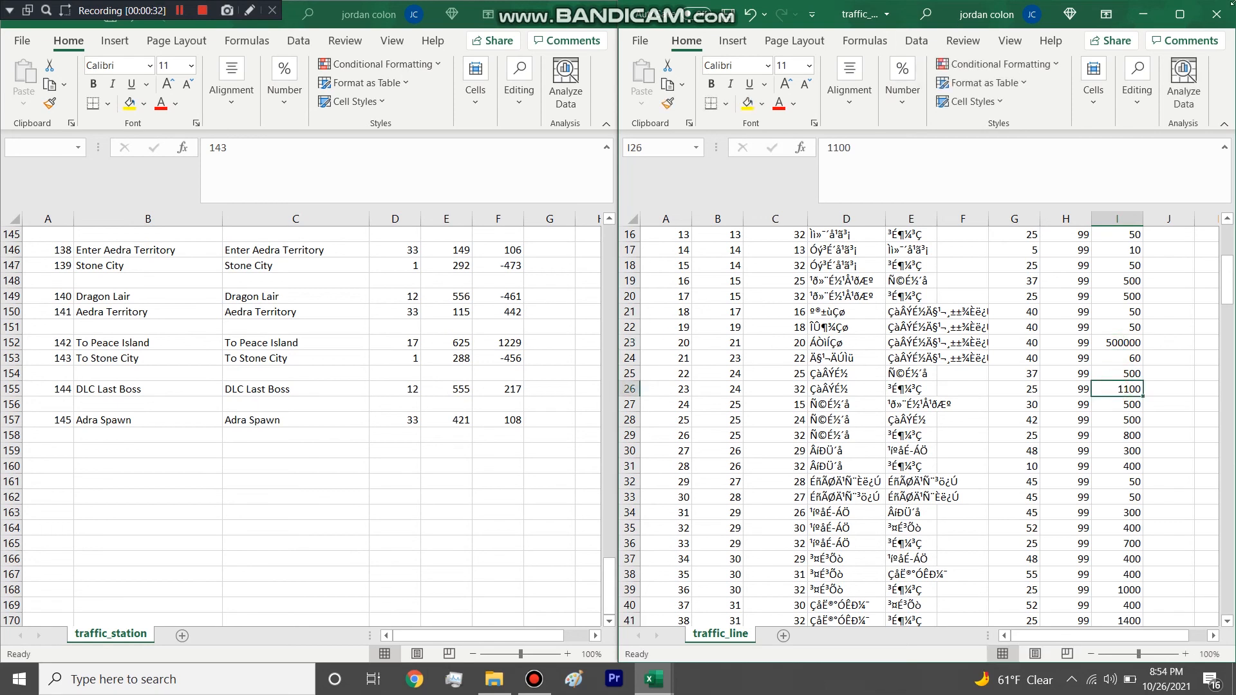
Close traffic_line without saving and place the table folder's File Explorer window beside traffic_station.
{"action": "left_click", "coordinate": [1230, 16]}
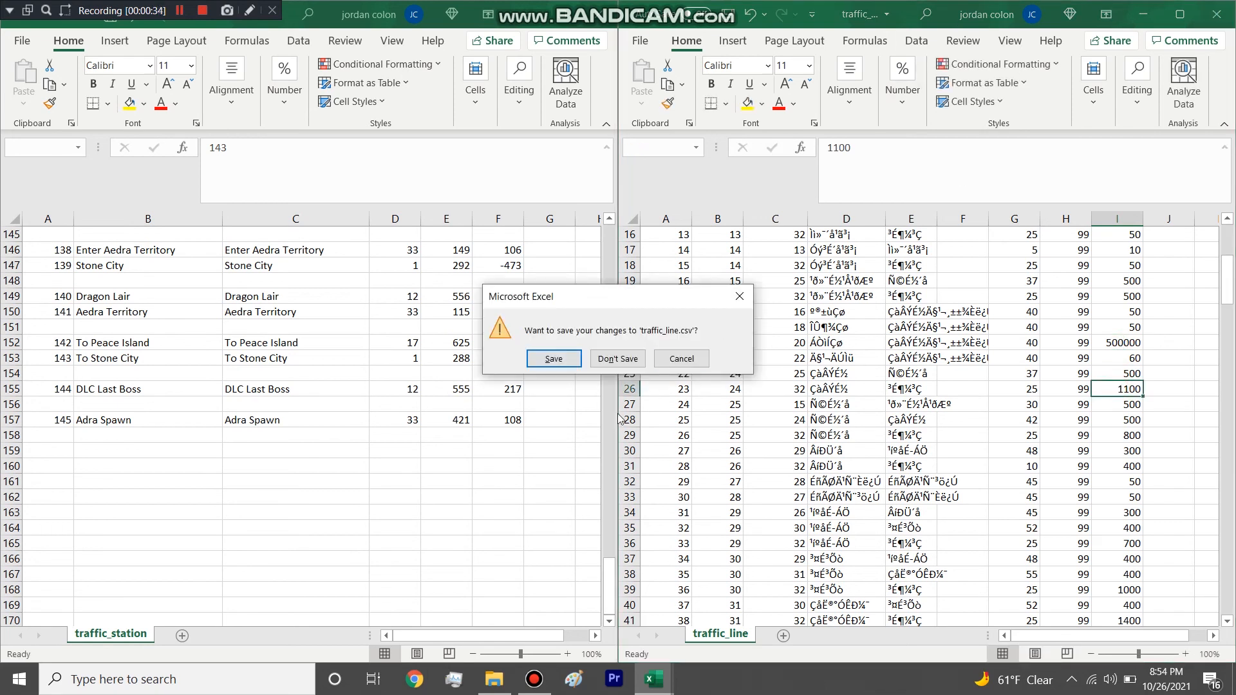
{"action": "left_click", "coordinate": [615, 360]}
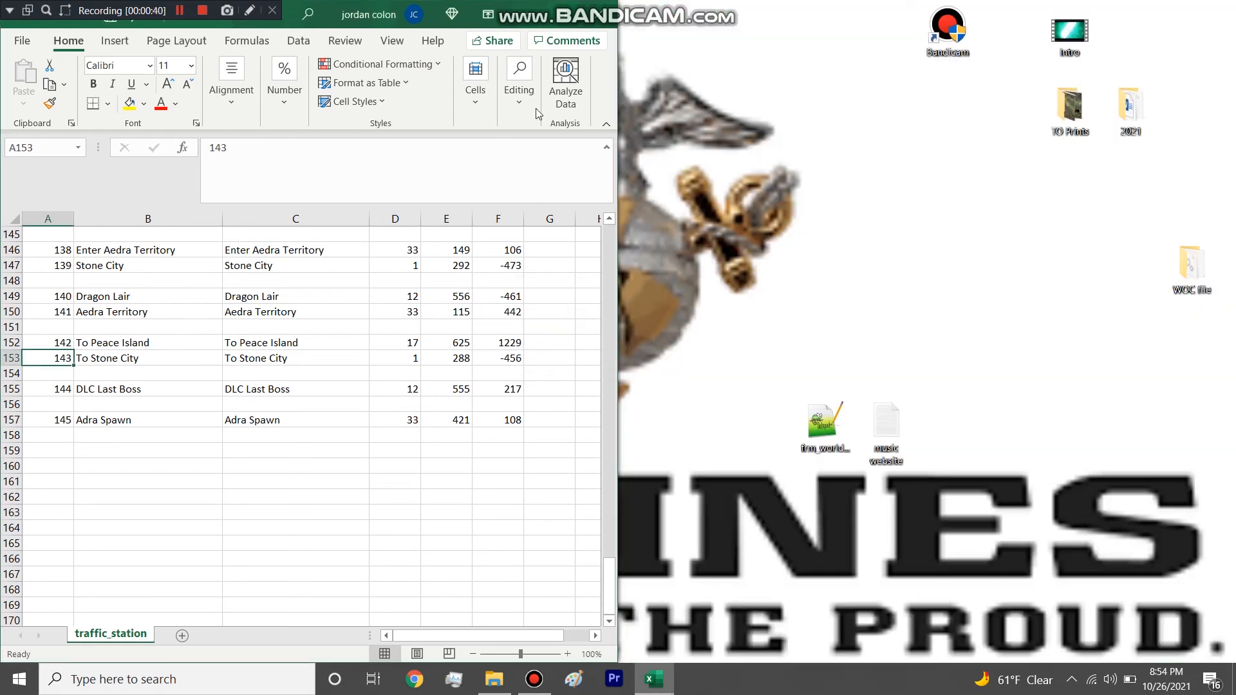
{"action": "left_click", "coordinate": [494, 679]}
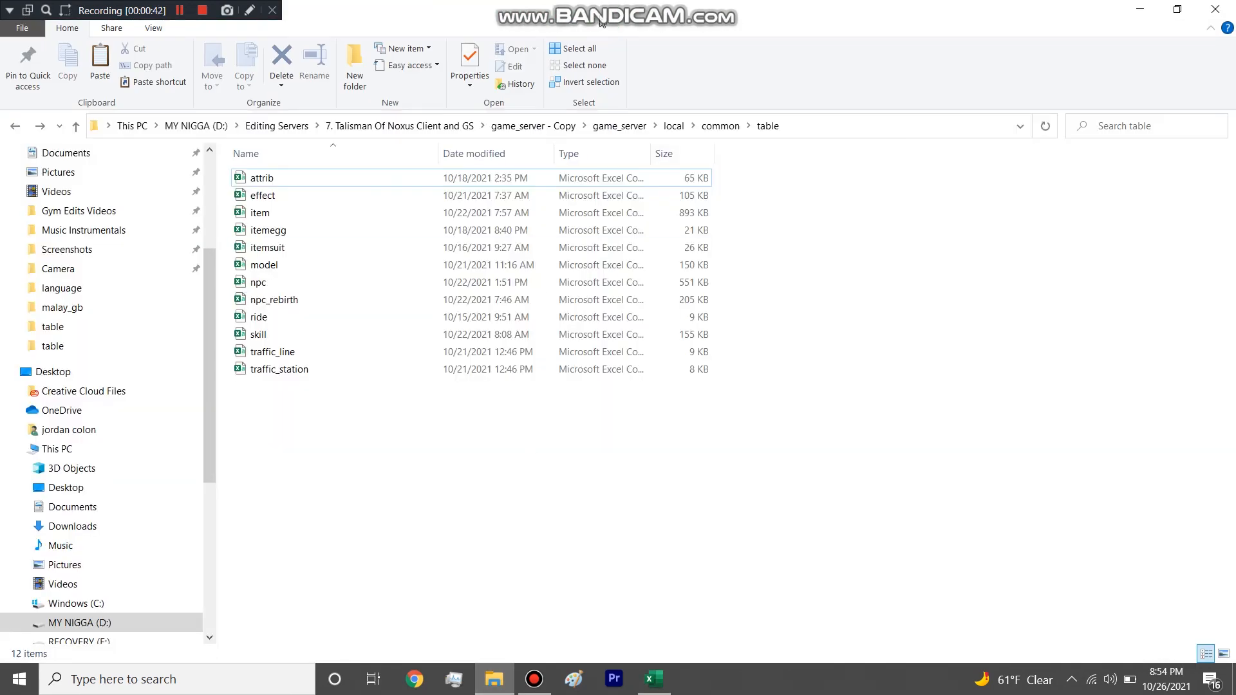
{"action": "key", "text": "super+Right"}
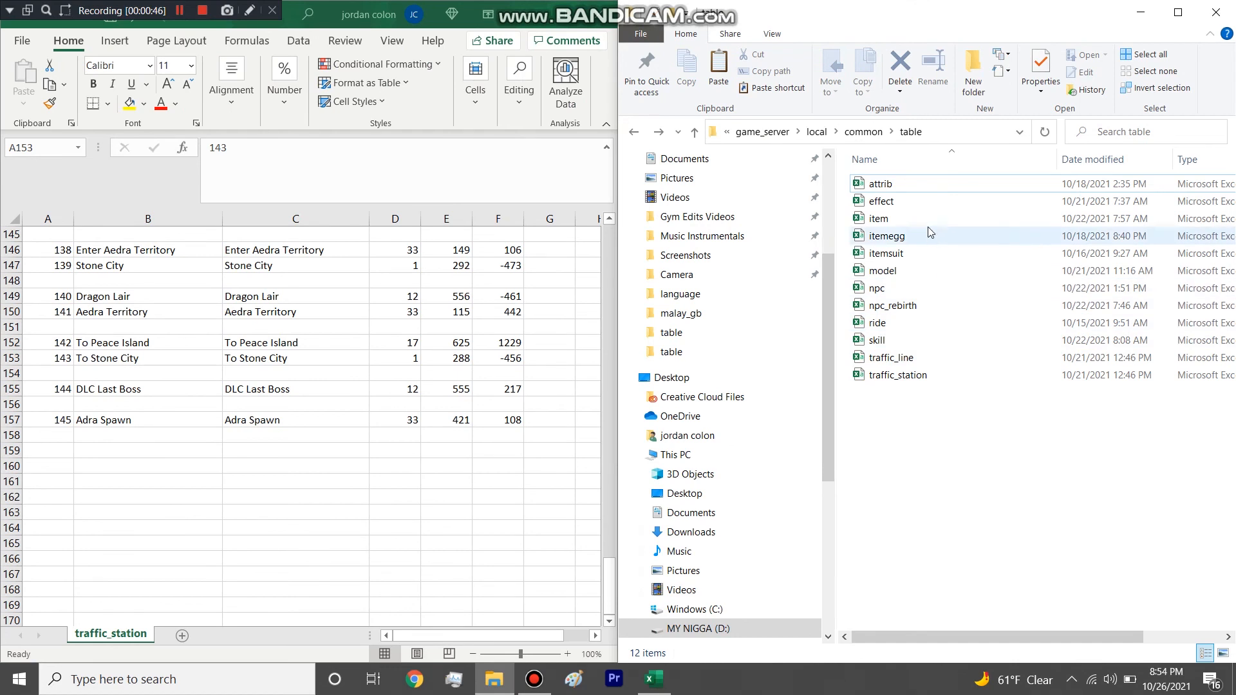
Open the npc table from the folder, maximize it and widen its TrafficStation column.
{"action": "double_click", "coordinate": [892, 293]}
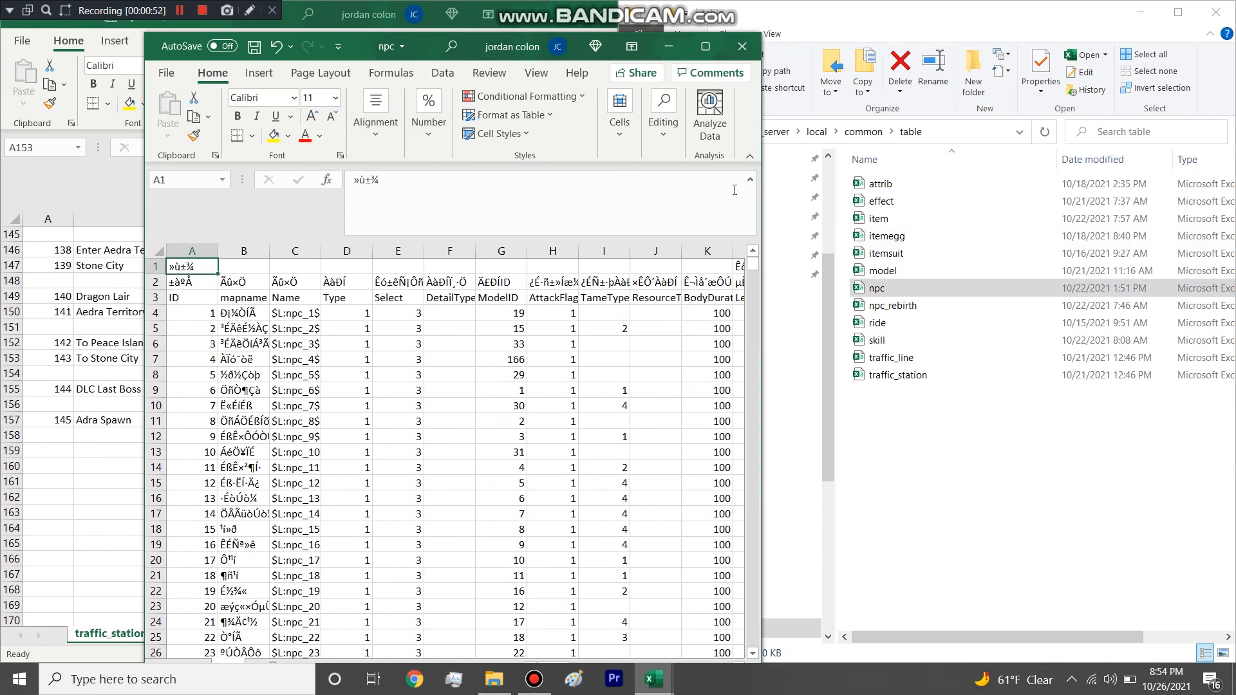
{"action": "left_click", "coordinate": [705, 45]}
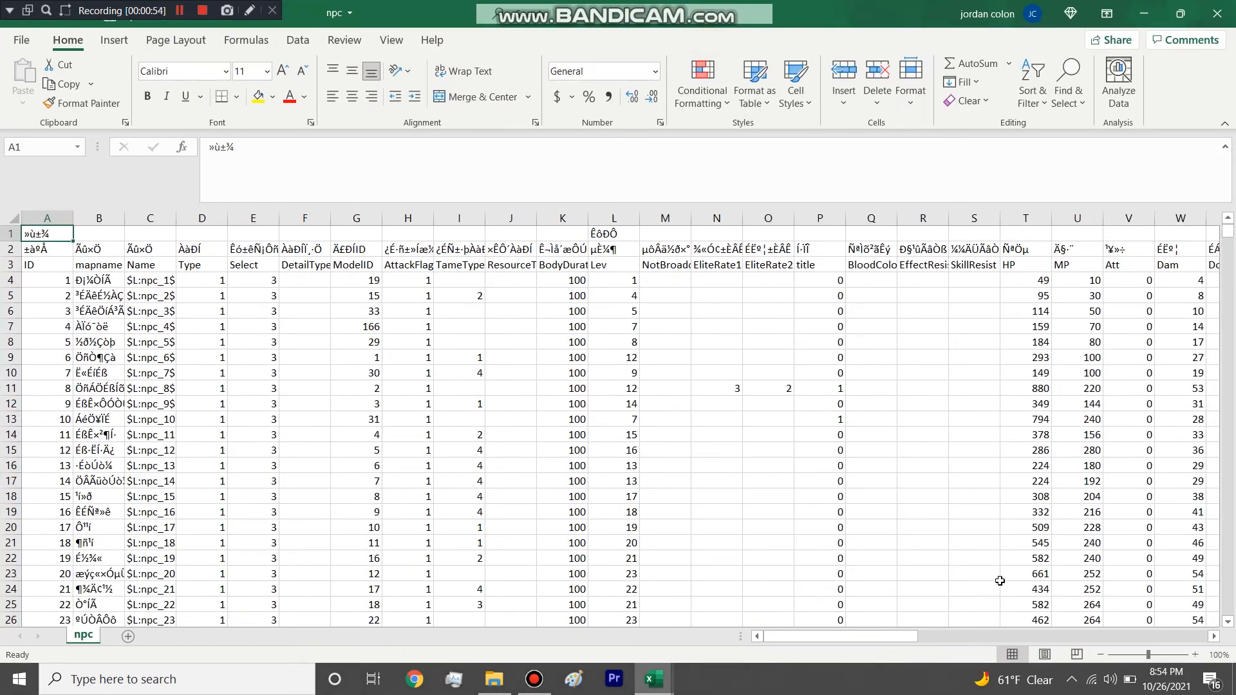
{"action": "left_click_drag", "start_coordinate": [922, 636], "coordinate": [1181, 605]}
{"action": "scroll", "coordinate": [1163, 581], "scroll_direction": "right", "scroll_amount": 3}
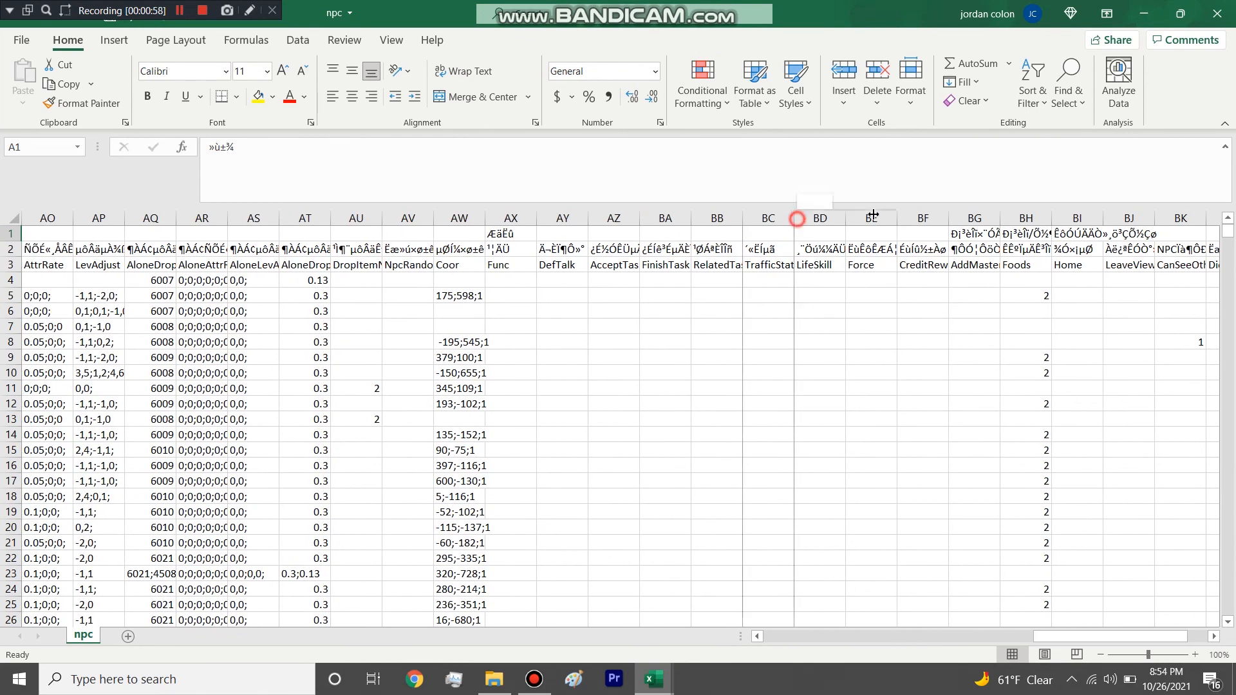
{"action": "left_click_drag", "start_coordinate": [821, 216], "coordinate": [877, 218]}
{"action": "left_click", "coordinate": [804, 278]}
{"action": "left_click", "coordinate": [795, 295]}
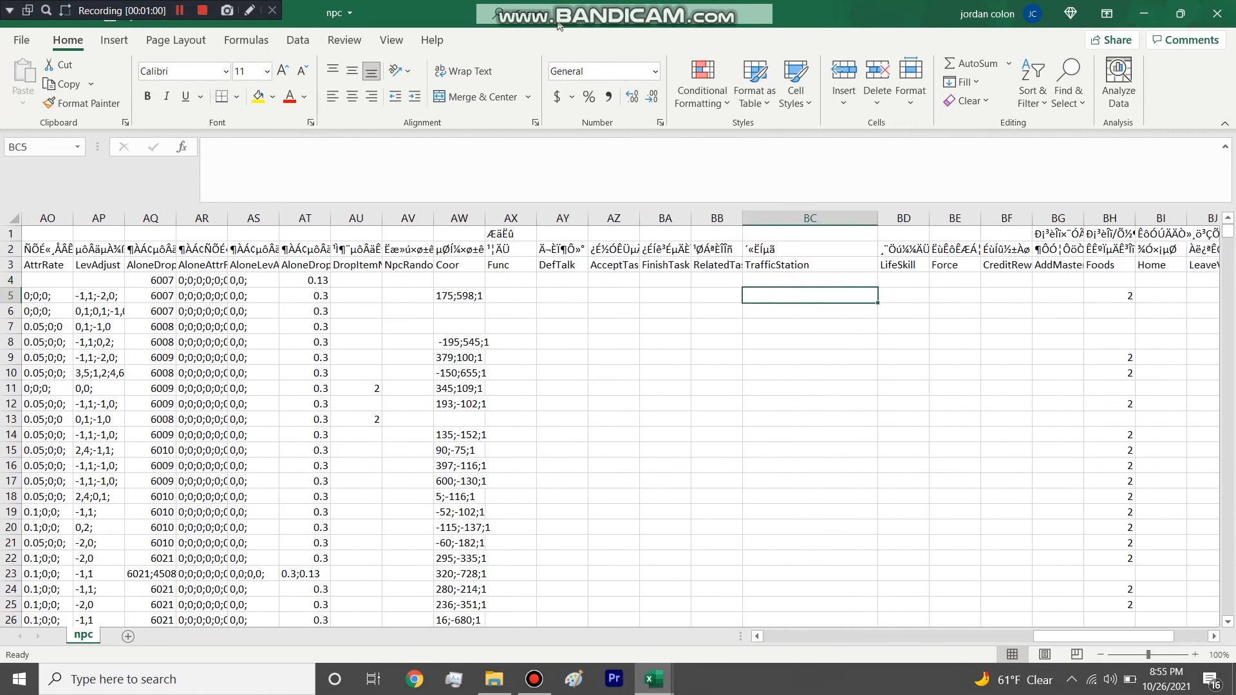
Place npc beside traffic_station and enter 142 in row 5 of its TrafficStation column.
{"action": "left_click_drag", "start_coordinate": [449, 21], "coordinate": [1233, 90]}
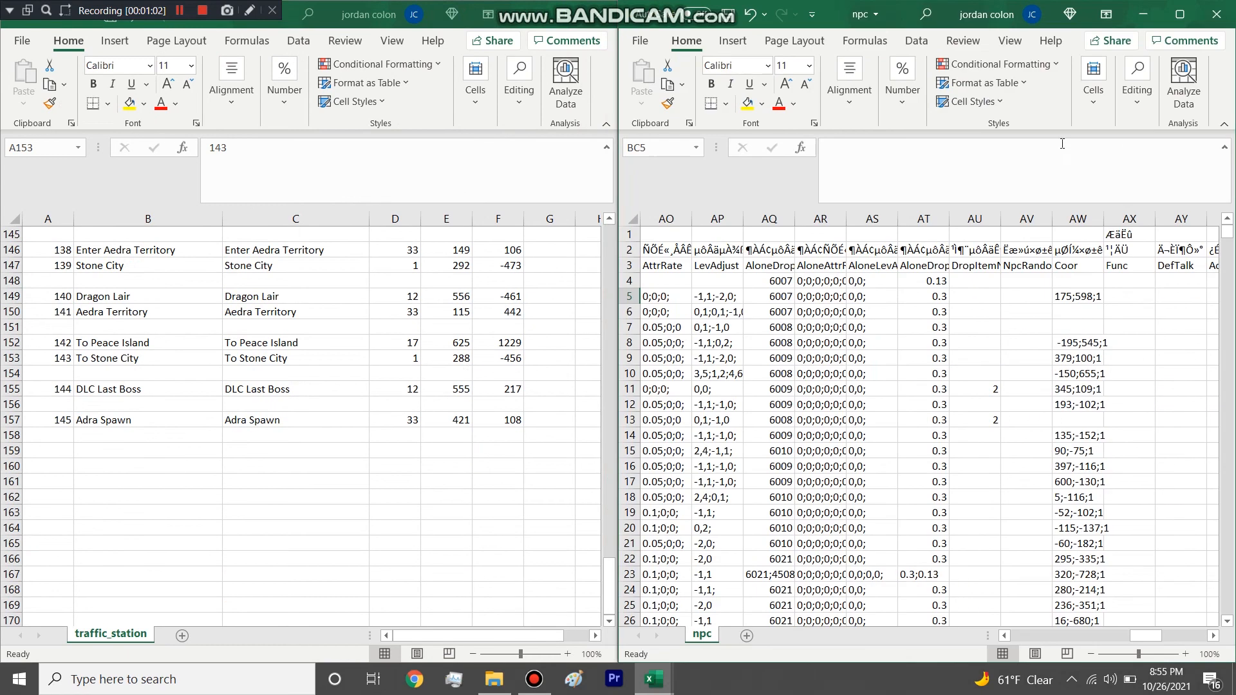
{"action": "left_click_drag", "start_coordinate": [1139, 638], "coordinate": [1160, 644]}
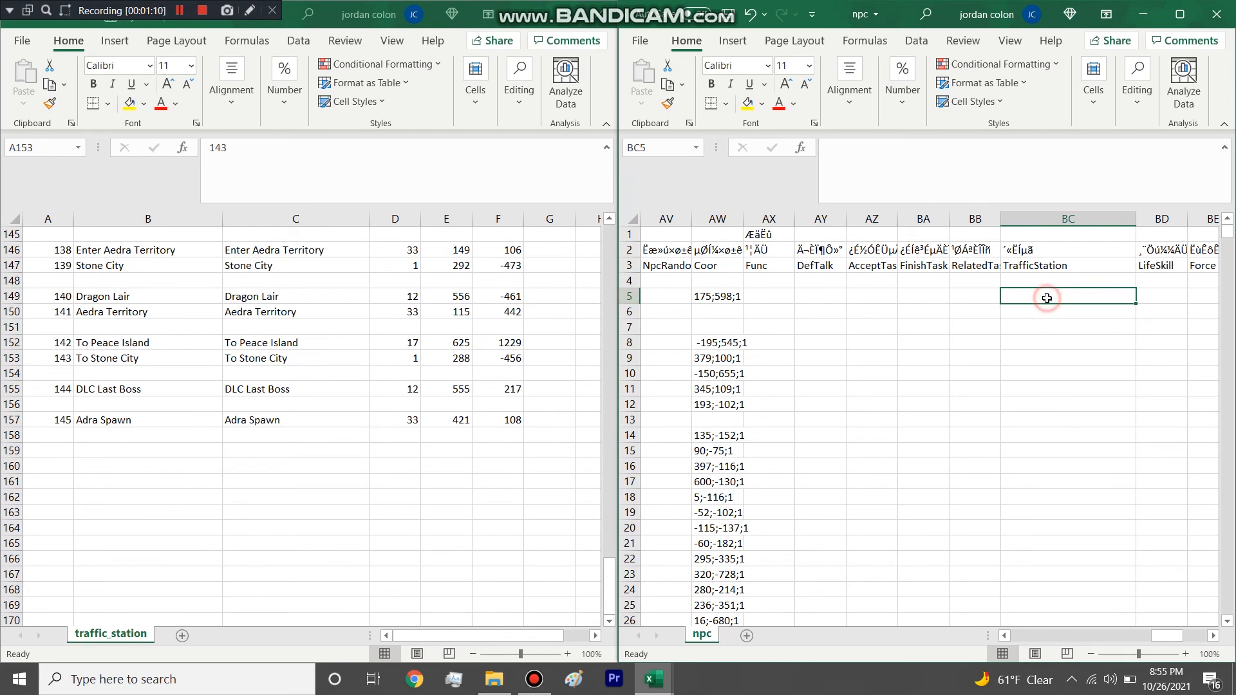
{"action": "type", "text": "142"}
{"action": "left_click", "coordinate": [1053, 374]}
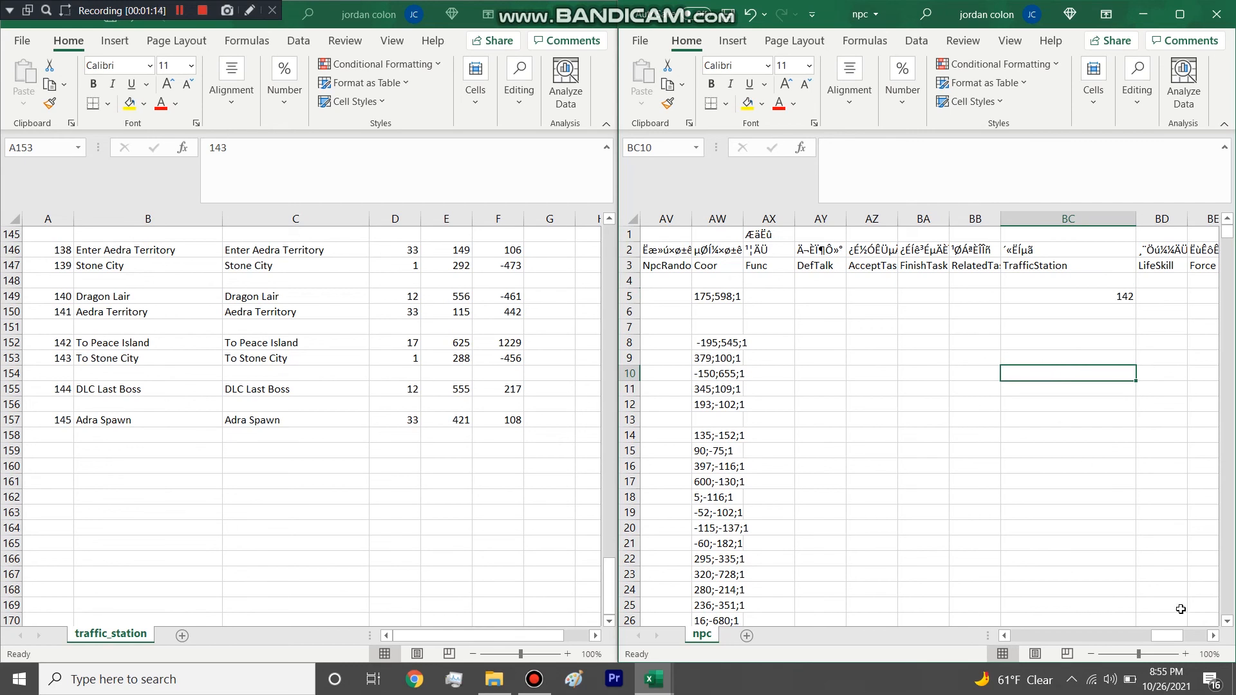
Look through the last rows of npc and search the table for traffic entries.
{"action": "mouse_move", "coordinate": [1173, 636]}
{"action": "left_mouse_down"}
{"action": "mouse_move", "coordinate": [1144, 640]}
{"action": "mouse_move", "coordinate": [1205, 640]}
{"action": "mouse_move", "coordinate": [1191, 640]}
{"action": "left_mouse_up"}
{"action": "left_click_drag", "start_coordinate": [1228, 238], "coordinate": [1228, 608]}
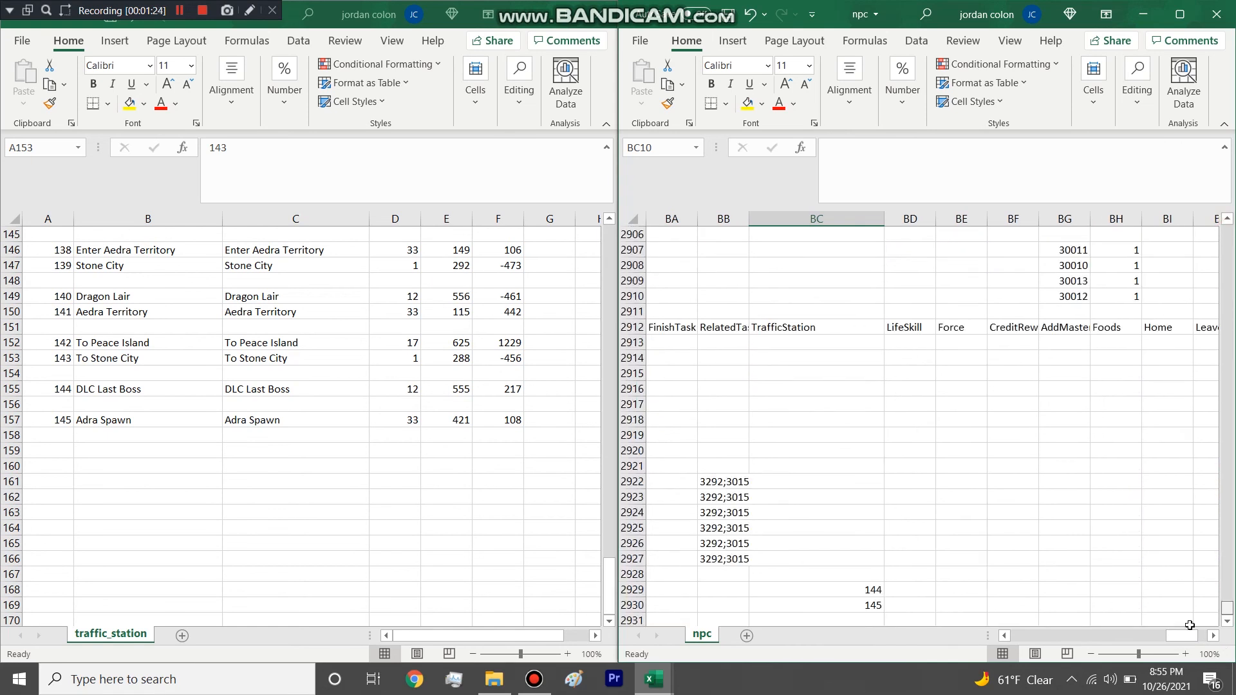
{"action": "scroll", "coordinate": [1053, 576], "scroll_direction": "up", "scroll_amount": 20}
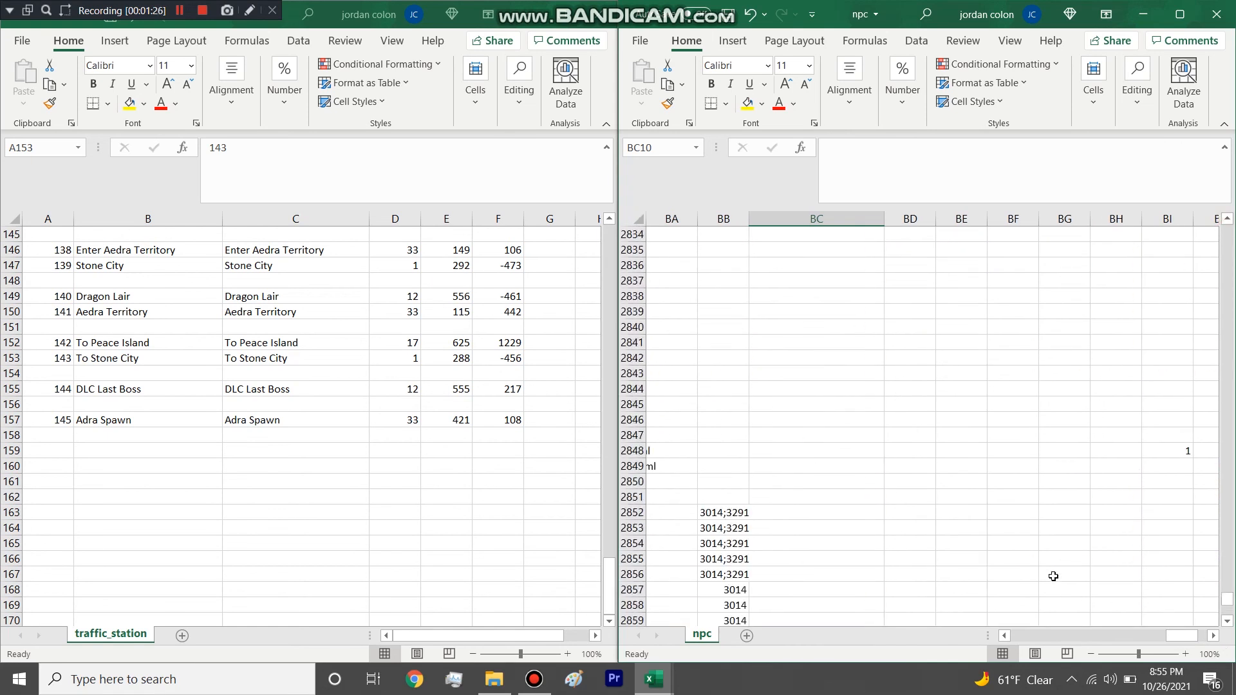
{"action": "left_click_drag", "start_coordinate": [1164, 634], "coordinate": [1134, 635]}
{"action": "scroll", "coordinate": [1044, 491], "scroll_direction": "down", "scroll_amount": 10}
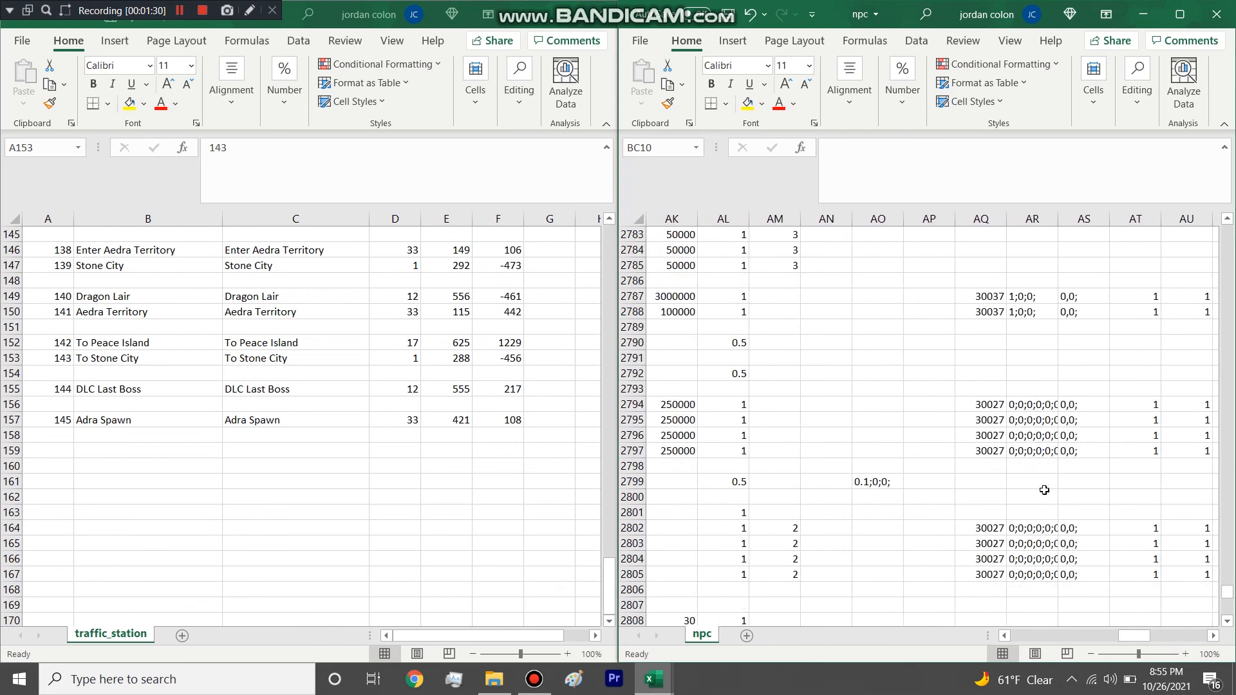
{"action": "left_click", "coordinate": [1045, 496]}
{"action": "key", "text": "ctrl+f"}
{"action": "type", "text": "traffic"}
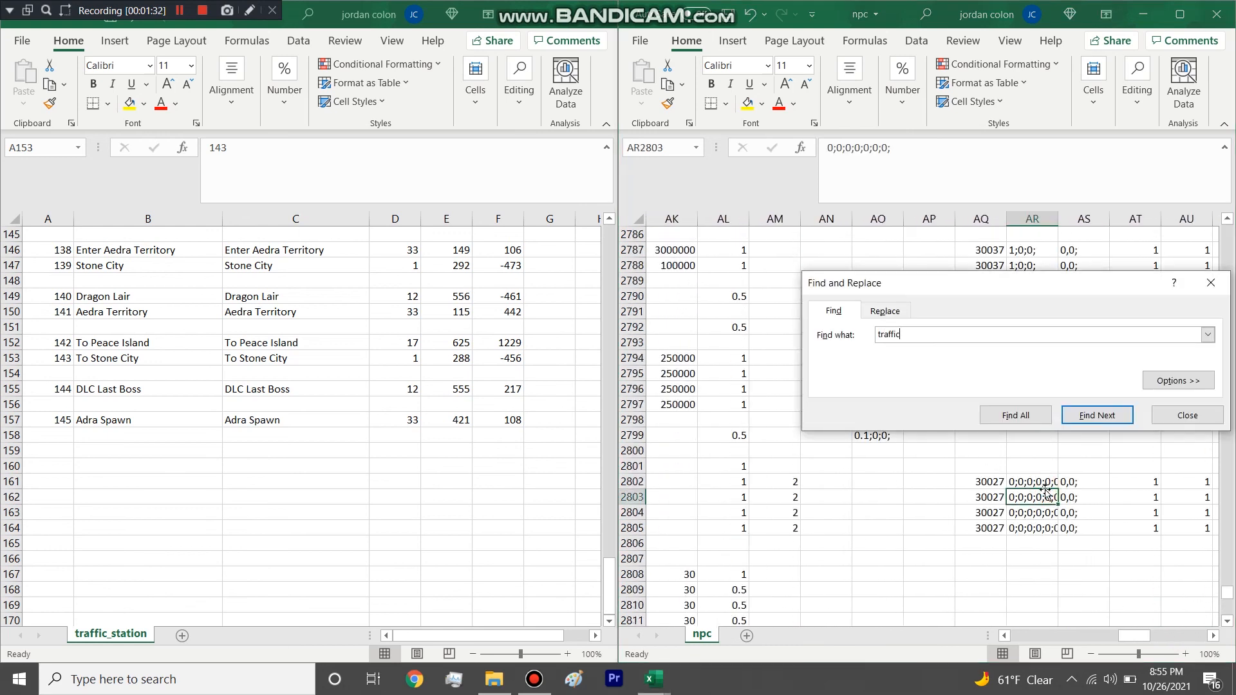
{"action": "key", "text": "Return"}
{"action": "key", "text": "Escape"}
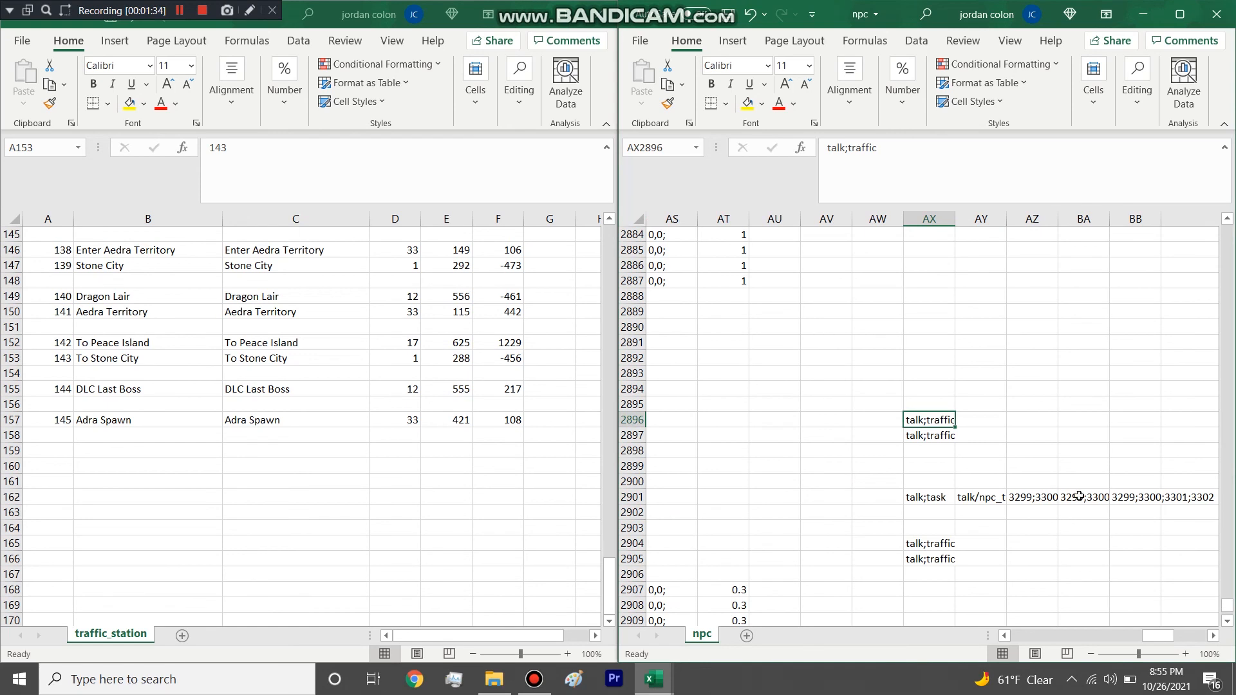
Examine the talk;traffic entries of the Func column in npc rows 2929 and 2930.
{"action": "left_click", "coordinate": [934, 214]}
{"action": "mouse_move", "coordinate": [1227, 605]}
{"action": "left_mouse_down"}
{"action": "mouse_move", "coordinate": [1208, 215]}
{"action": "mouse_move", "coordinate": [1227, 616]}
{"action": "left_mouse_up"}
{"action": "scroll", "coordinate": [986, 493], "scroll_direction": "down", "scroll_amount": 2}
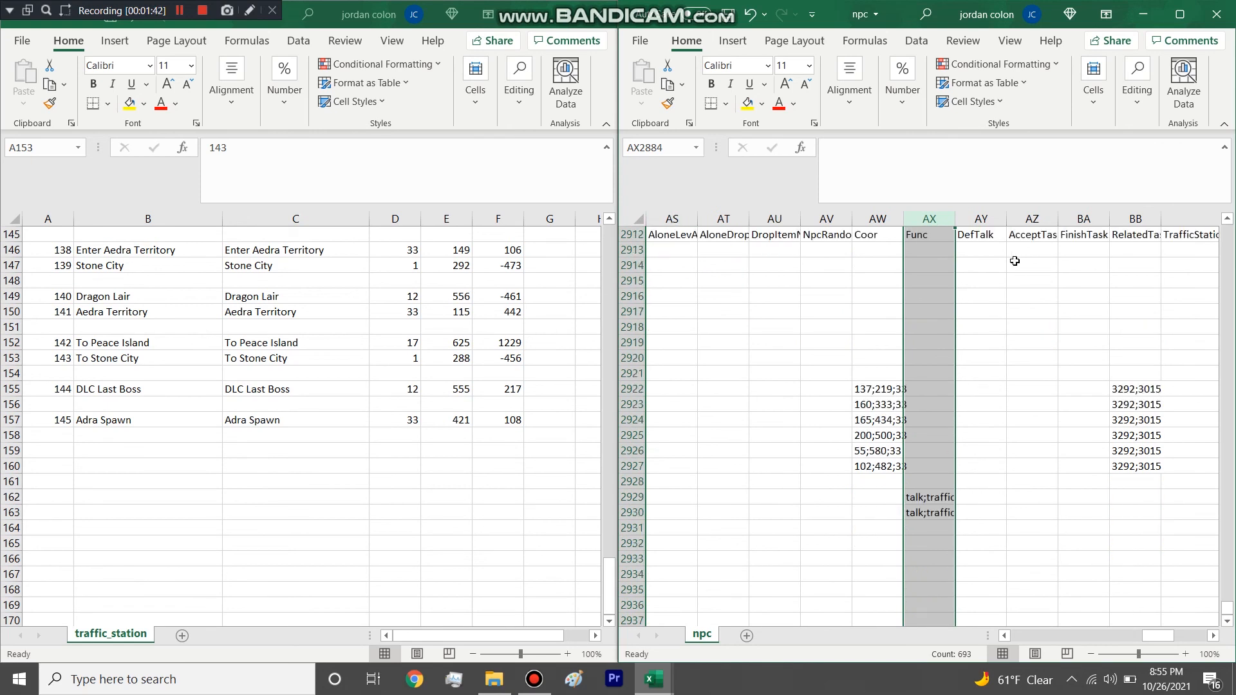
{"action": "left_click", "coordinate": [933, 501]}
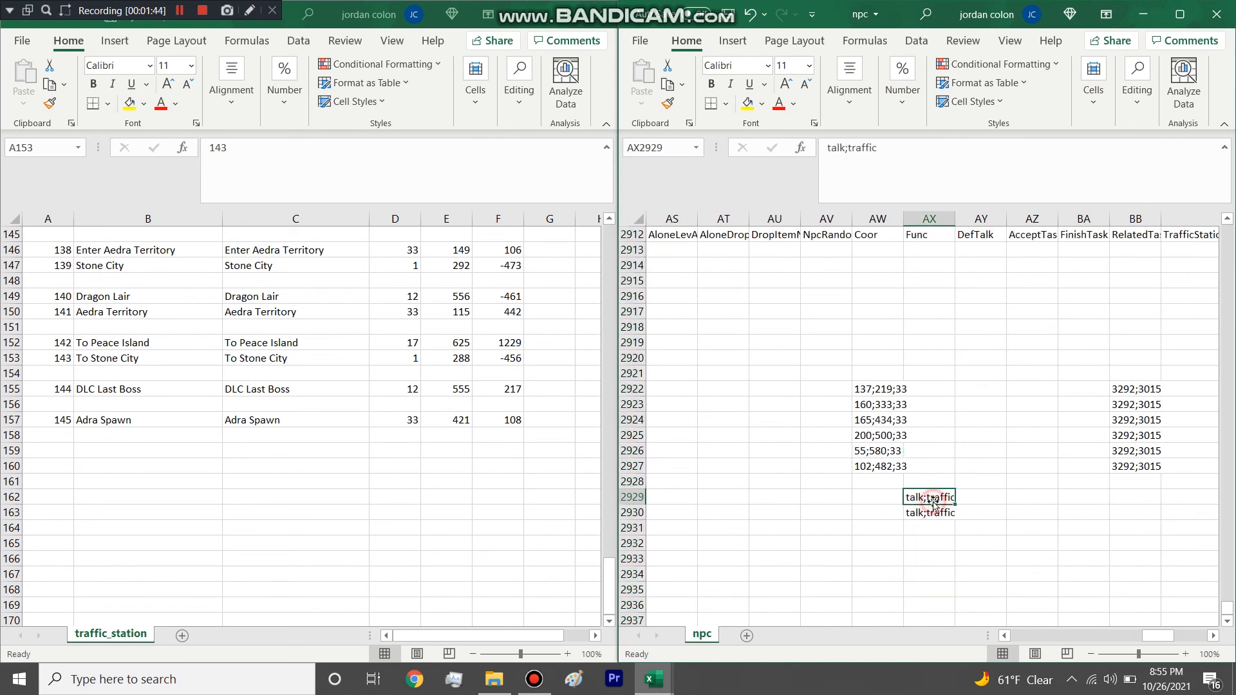
{"action": "left_click", "coordinate": [936, 513]}
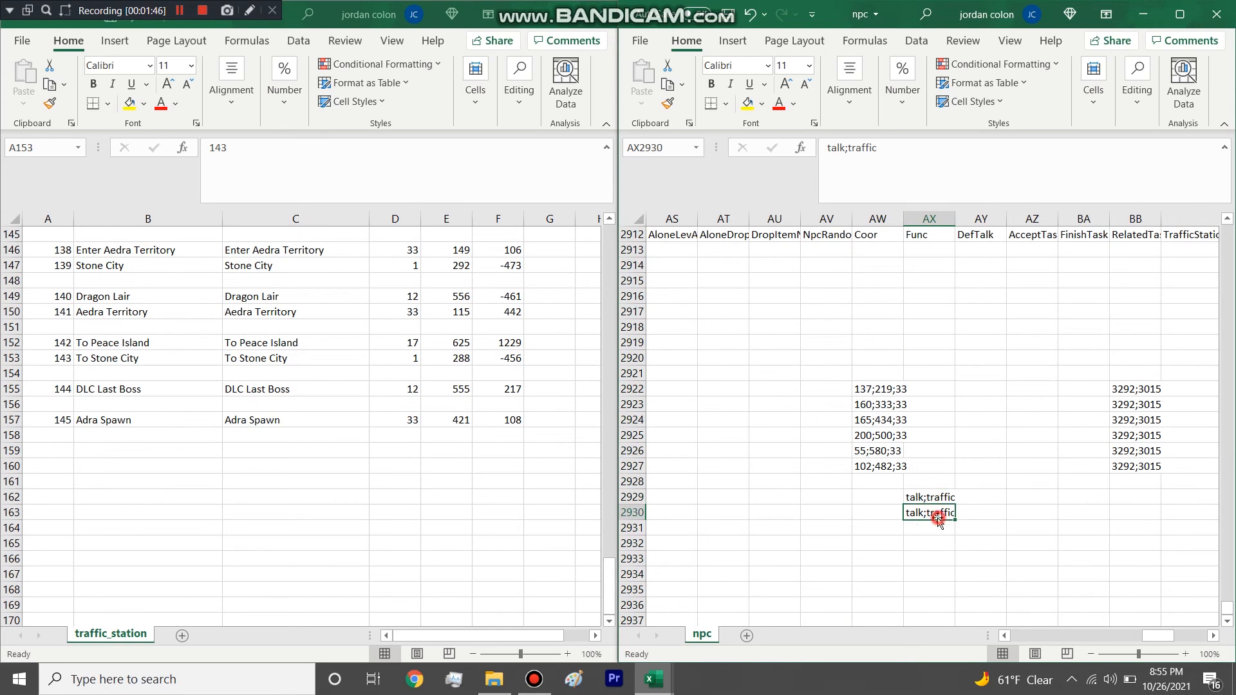
Compare the Func values of other npc rows, such as 2901, 2882 and 2864, with row 2929.
{"action": "scroll", "coordinate": [937, 514], "scroll_direction": "up", "scroll_amount": 4}
{"action": "scroll", "coordinate": [938, 514], "scroll_direction": "up", "scroll_amount": 3}
{"action": "left_click", "coordinate": [932, 385]}
{"action": "scroll", "coordinate": [930, 388], "scroll_direction": "up", "scroll_amount": 9}
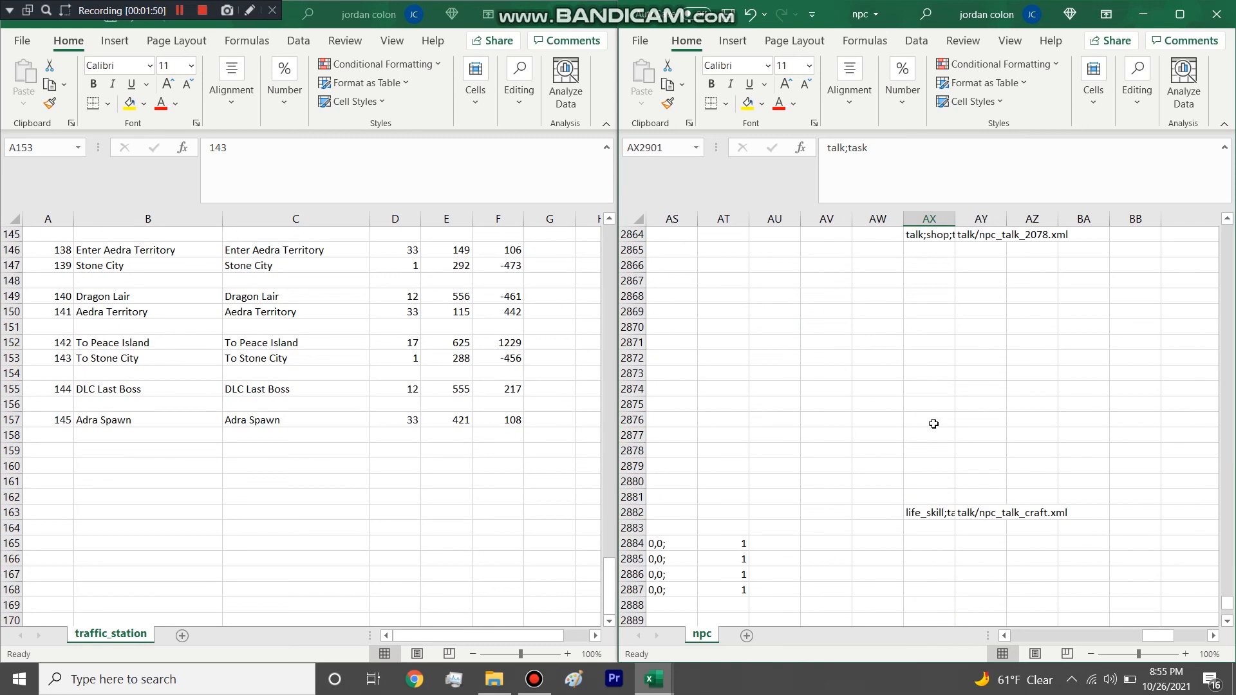
{"action": "left_click", "coordinate": [941, 510]}
{"action": "scroll", "coordinate": [940, 513], "scroll_direction": "up", "scroll_amount": 6}
{"action": "left_click", "coordinate": [937, 515]}
{"action": "scroll", "coordinate": [938, 512], "scroll_direction": "down", "scroll_amount": 20}
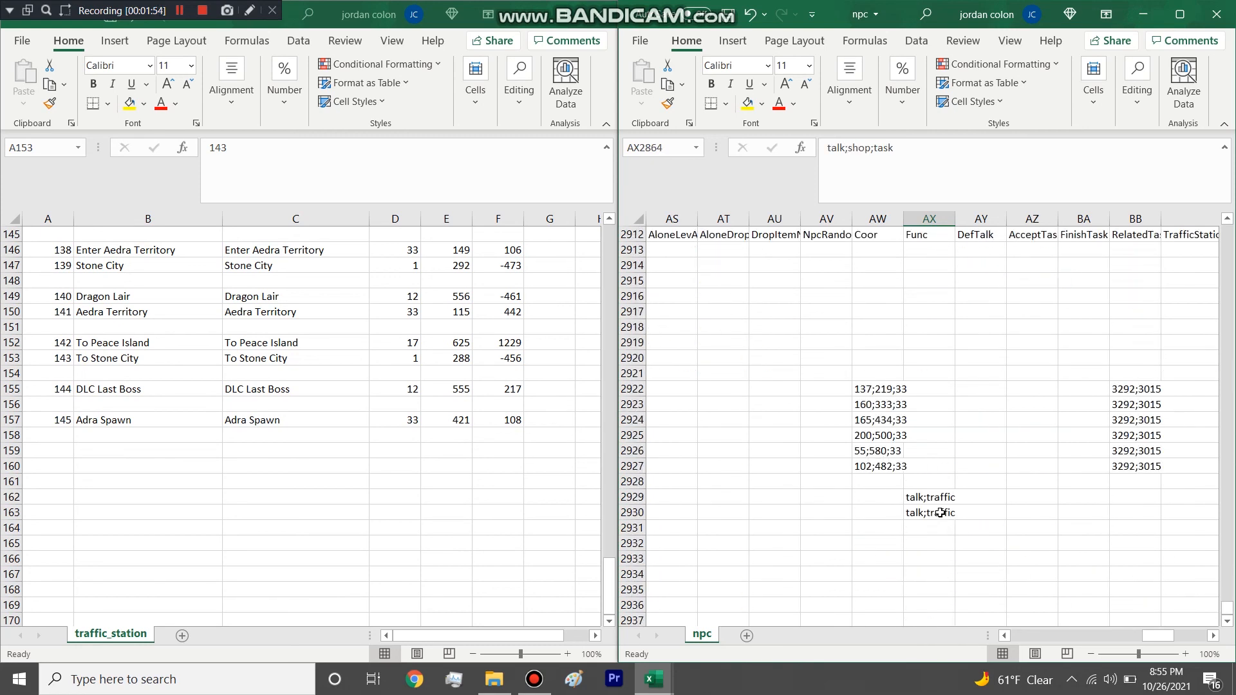
{"action": "scroll", "coordinate": [942, 507], "scroll_direction": "up", "scroll_amount": 2}
{"action": "left_click", "coordinate": [917, 493]}
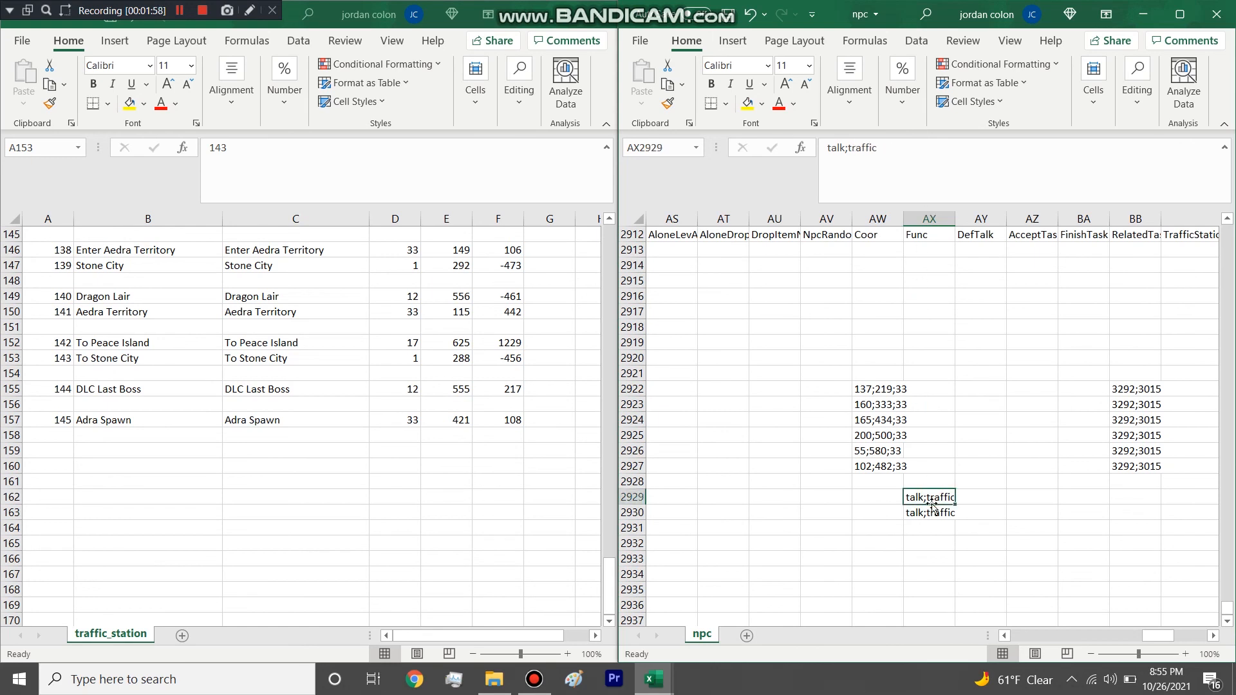
Examine TrafficStation values 144 and 145 in npc and the IDs and names of the NPCs using them.
{"action": "scroll", "coordinate": [933, 419], "scroll_direction": "right", "scroll_amount": 6}
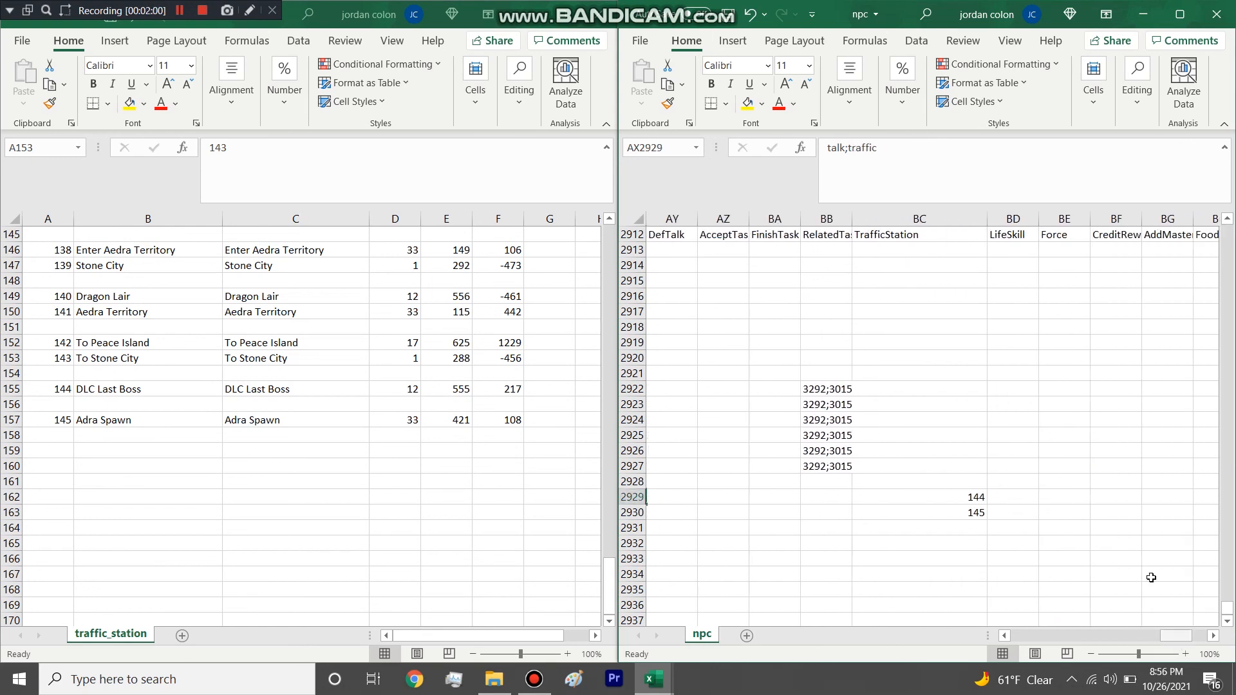
{"action": "left_click", "coordinate": [931, 218]}
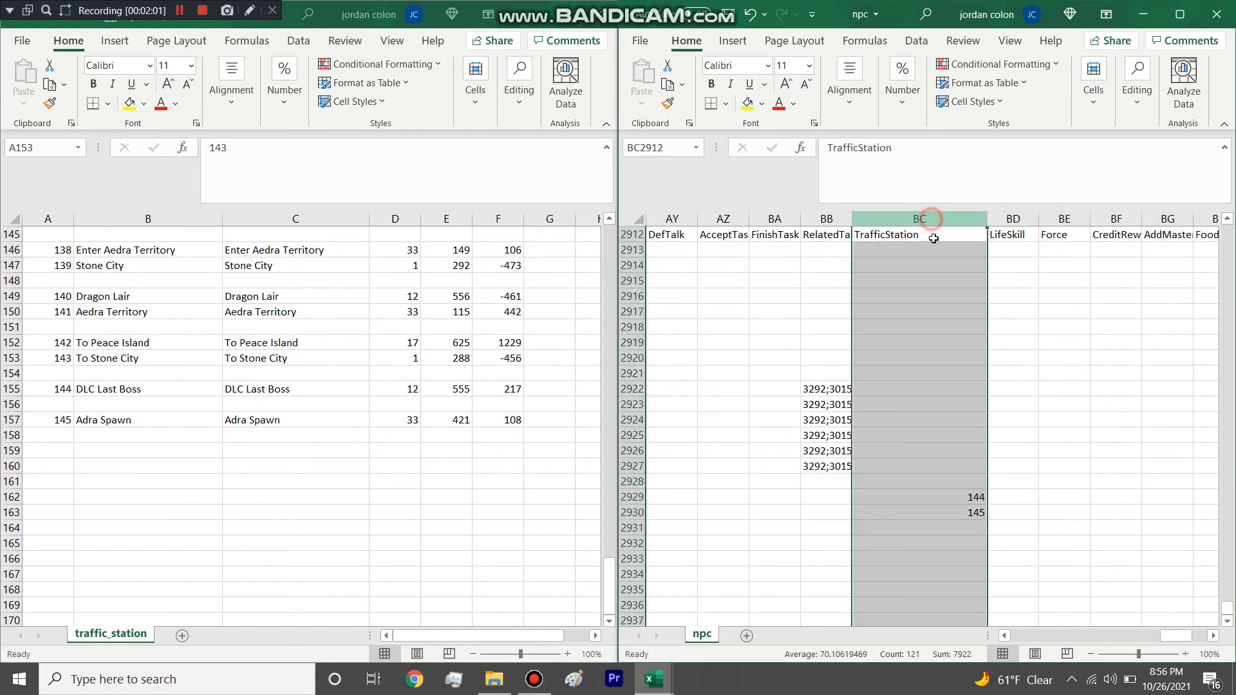
{"action": "left_click", "coordinate": [964, 498]}
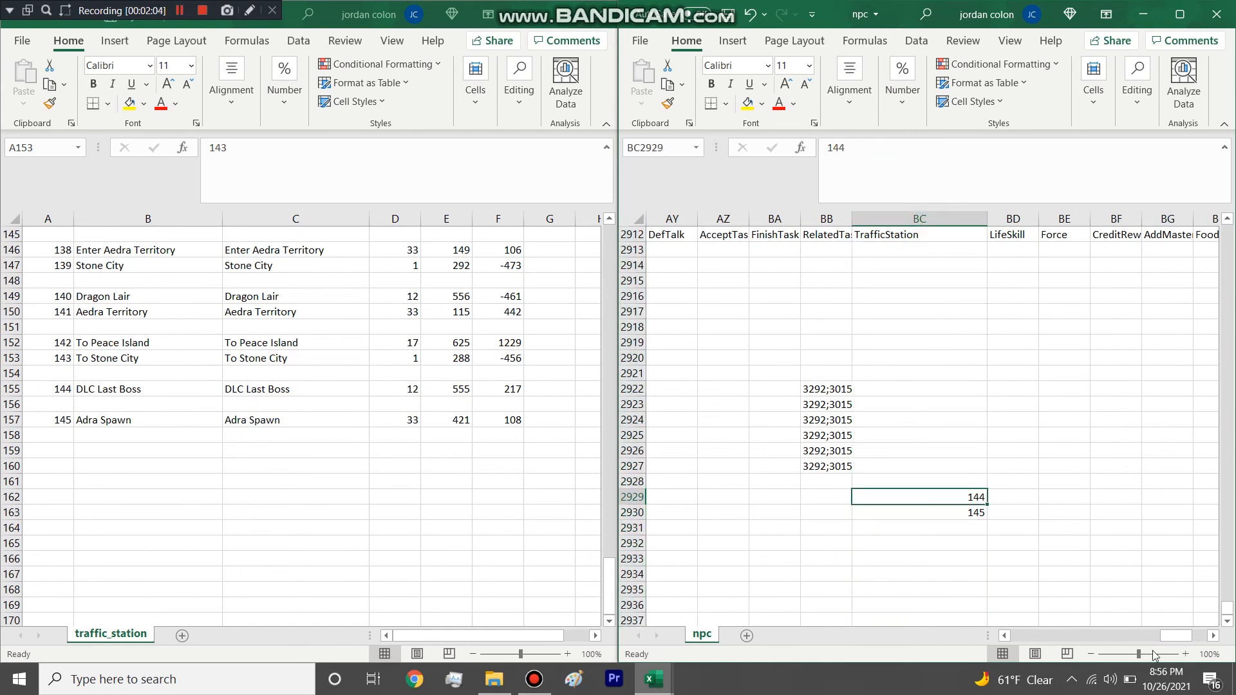
{"action": "left_click_drag", "start_coordinate": [1176, 635], "coordinate": [769, 350]}
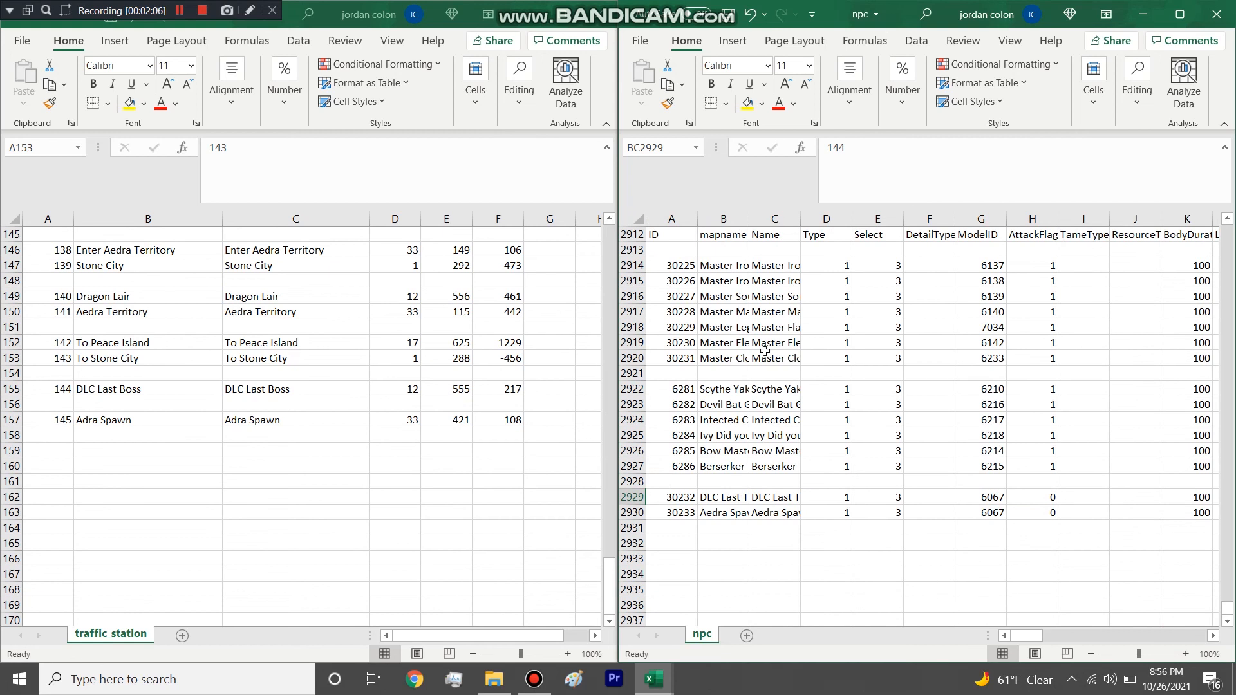
Close traffic_station without saving and delete the traffic_line and traffic_station files from the table folder.
{"action": "left_click", "coordinate": [589, 13]}
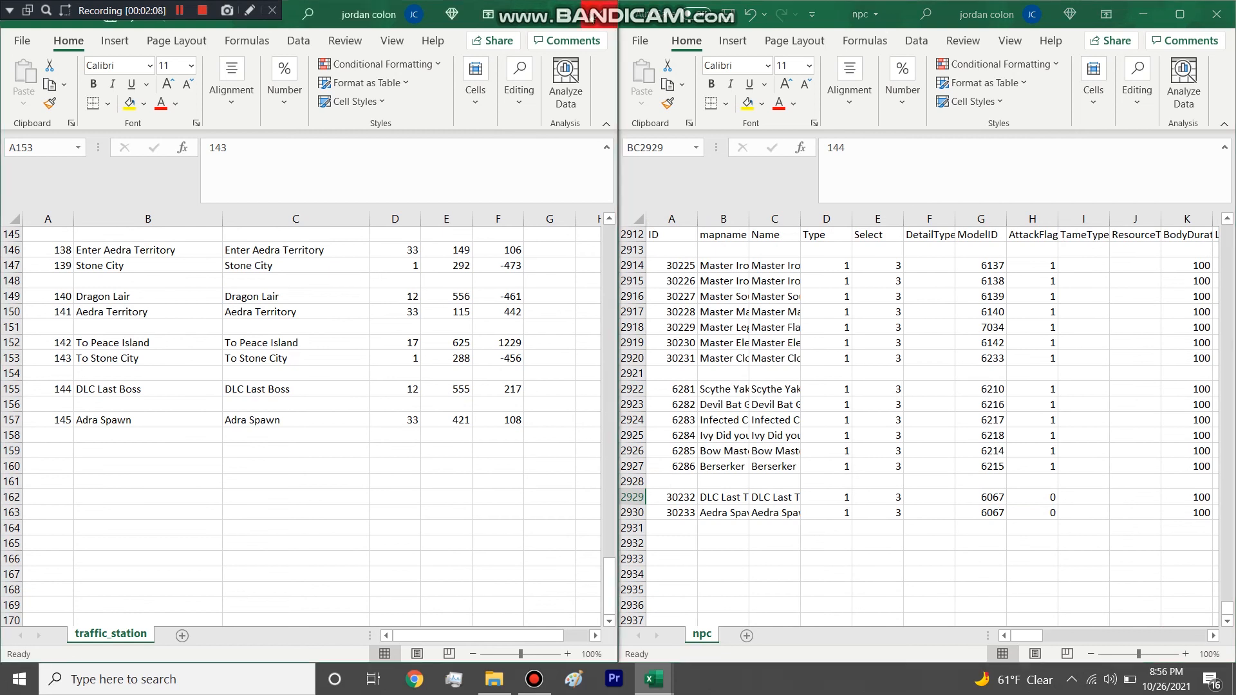
{"action": "left_click", "coordinate": [618, 359]}
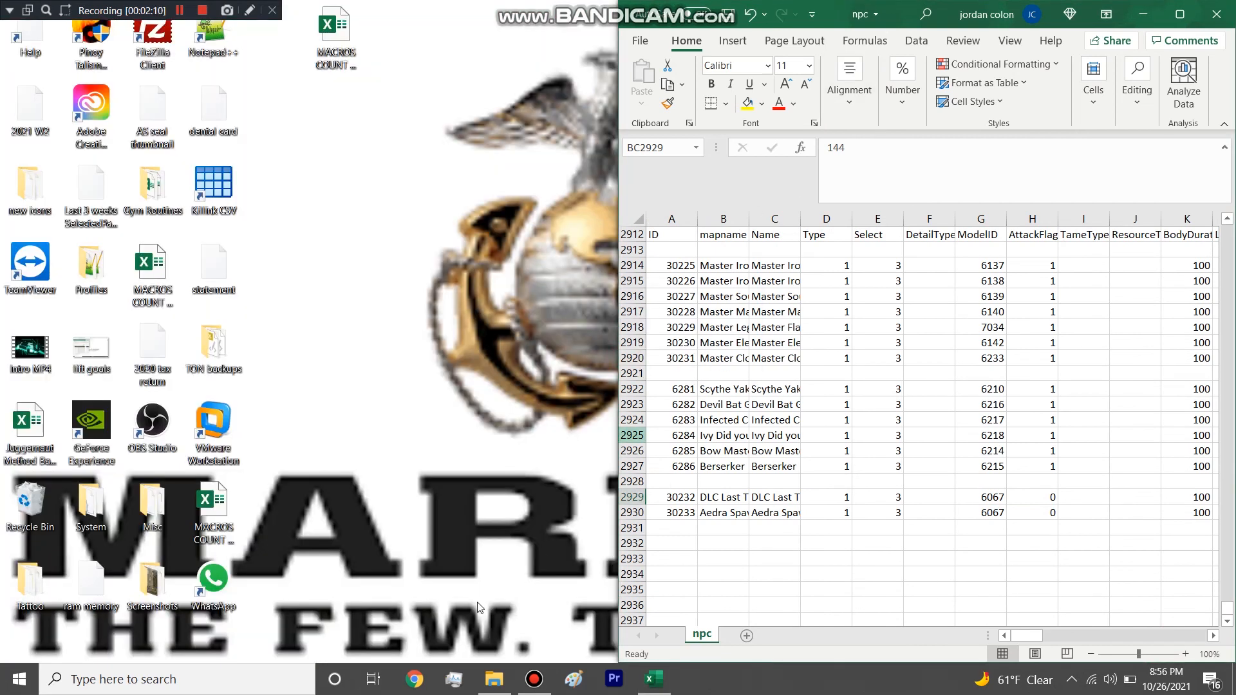
{"action": "left_click", "coordinate": [494, 679]}
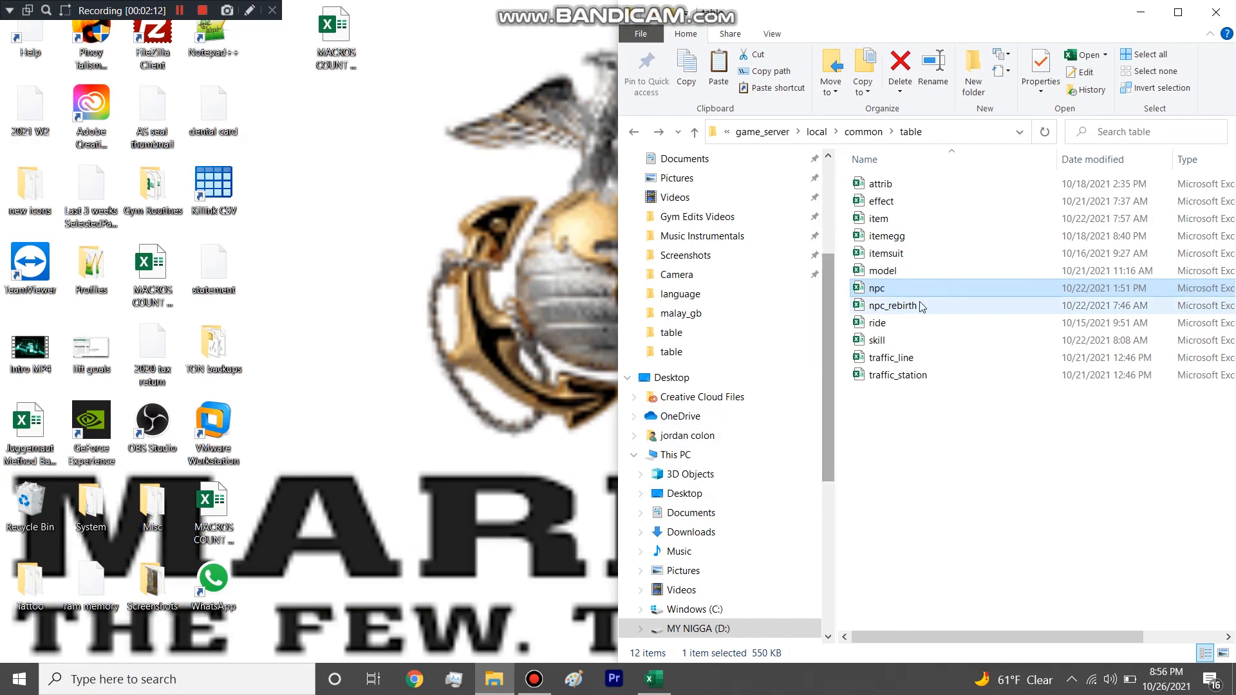
{"action": "left_click_drag", "start_coordinate": [896, 397], "coordinate": [903, 367]}
{"action": "key", "text": "Delete"}
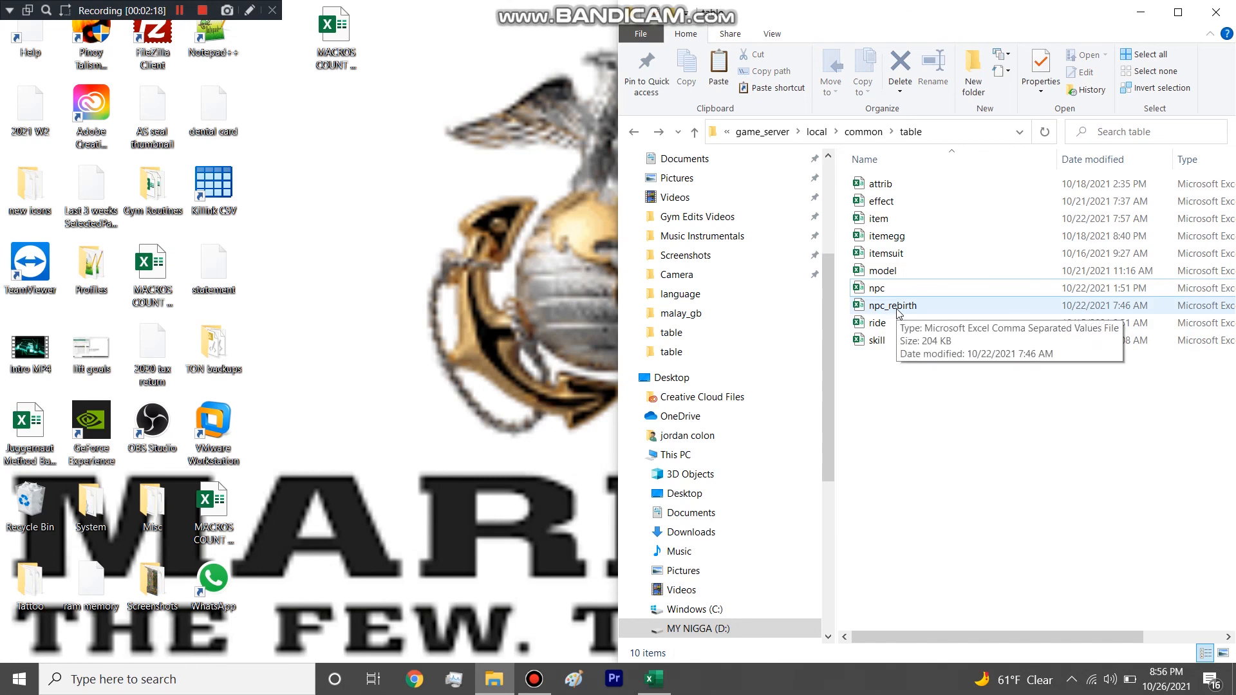
Bring up the npc table at the Jing Gou row to compare it with the same entry in npc_rebirth.
{"action": "left_click", "coordinate": [897, 288]}
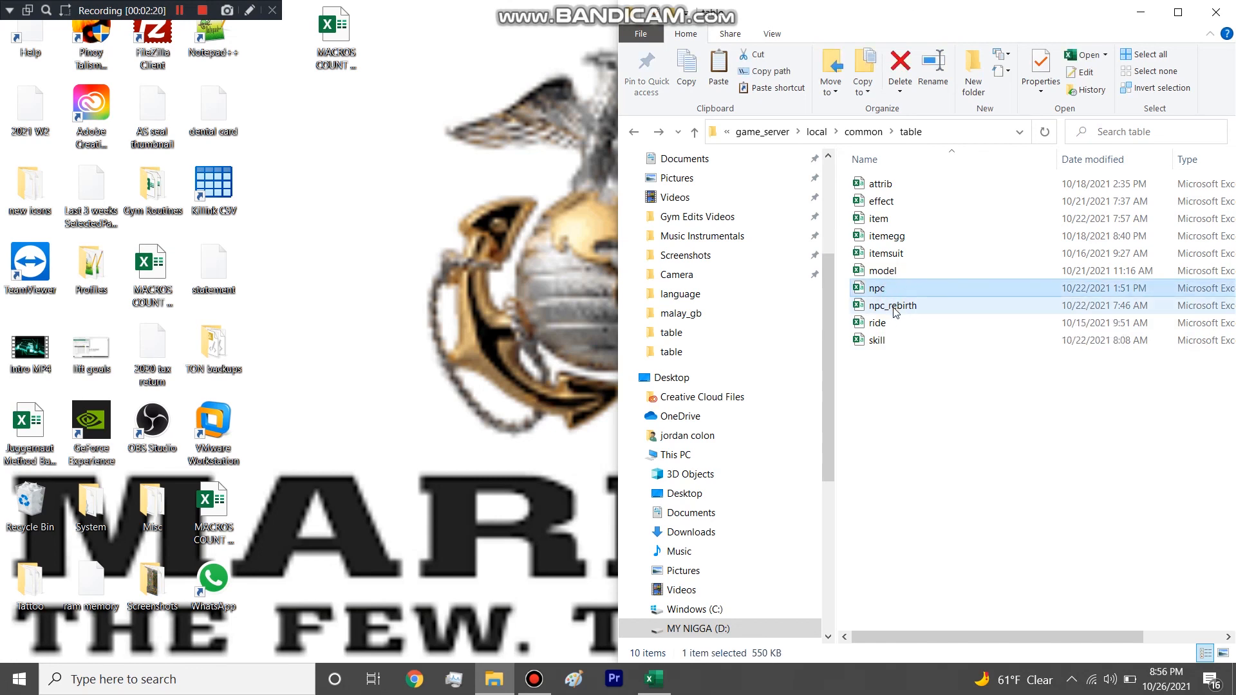
{"action": "left_click", "coordinate": [896, 306], "text": "ctrl"}
{"action": "left_click", "coordinate": [182, 7]}
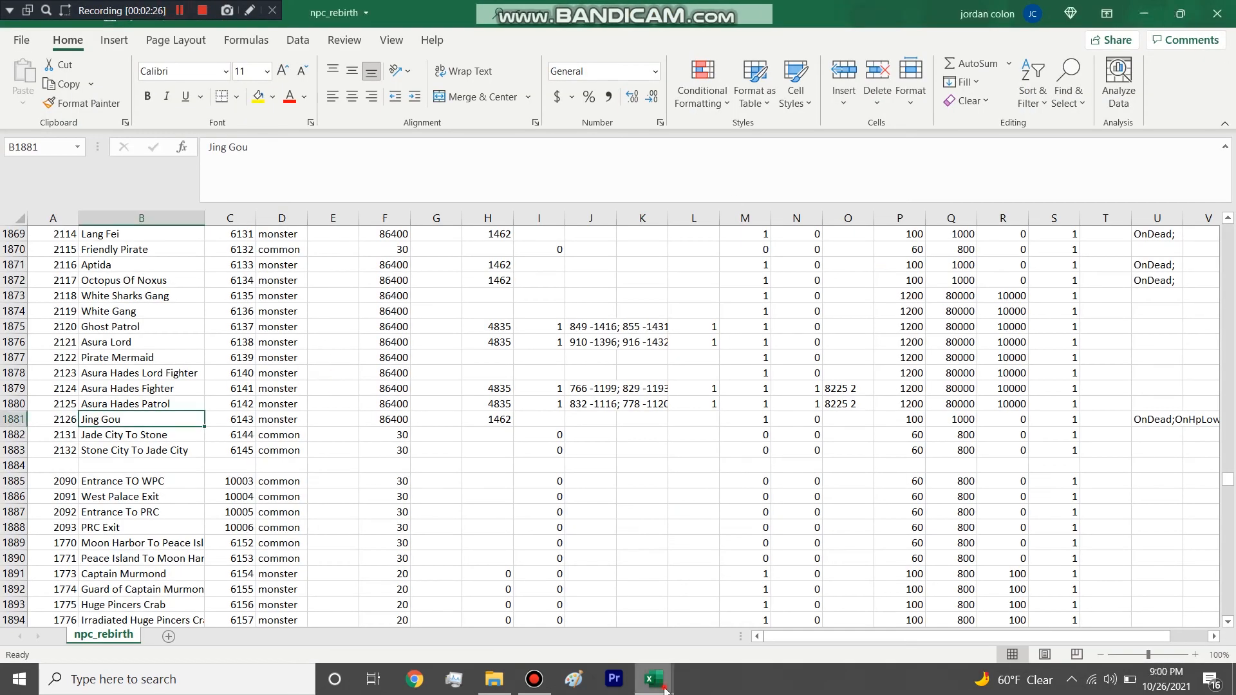
{"action": "mouse_move", "coordinate": [653, 679]}
{"action": "left_click", "coordinate": [590, 586]}
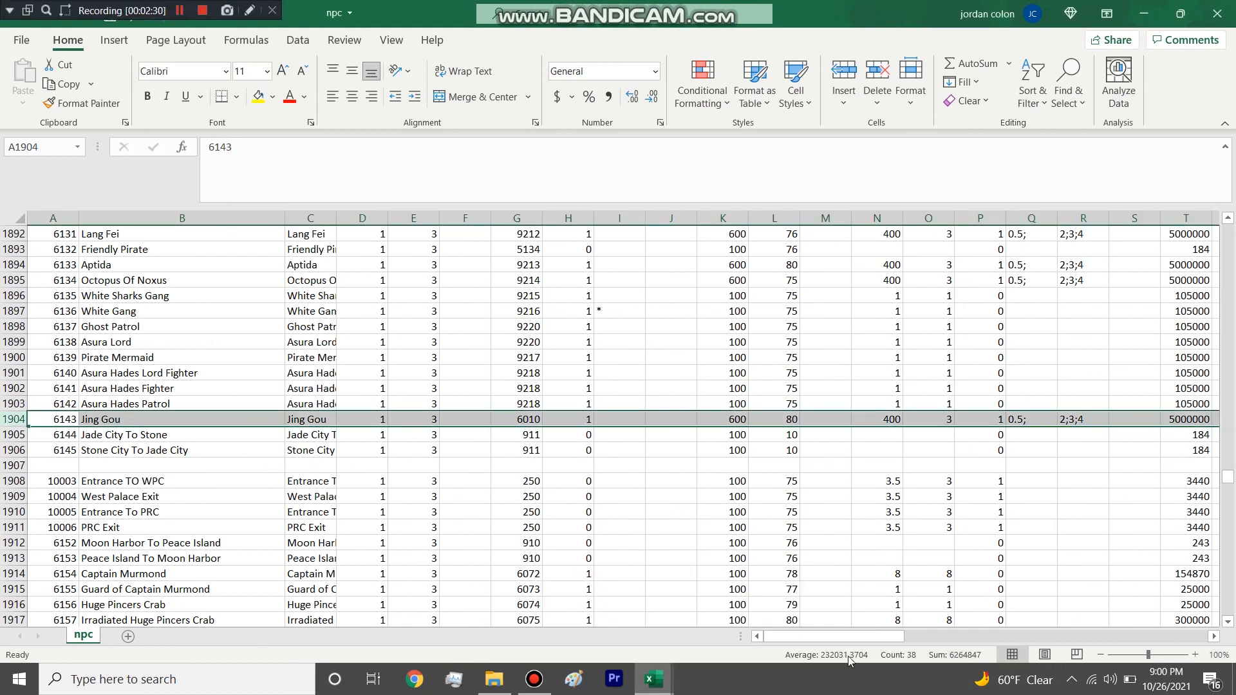
Examine the npc rows above Jing Gou, from the repeated column headings up to the pet entries such as Red Fairy (Pet).
{"action": "mouse_move", "coordinate": [799, 637]}
{"action": "left_mouse_down"}
{"action": "mouse_move", "coordinate": [824, 638]}
{"action": "mouse_move", "coordinate": [799, 637]}
{"action": "left_mouse_up"}
{"action": "left_click", "coordinate": [256, 449]}
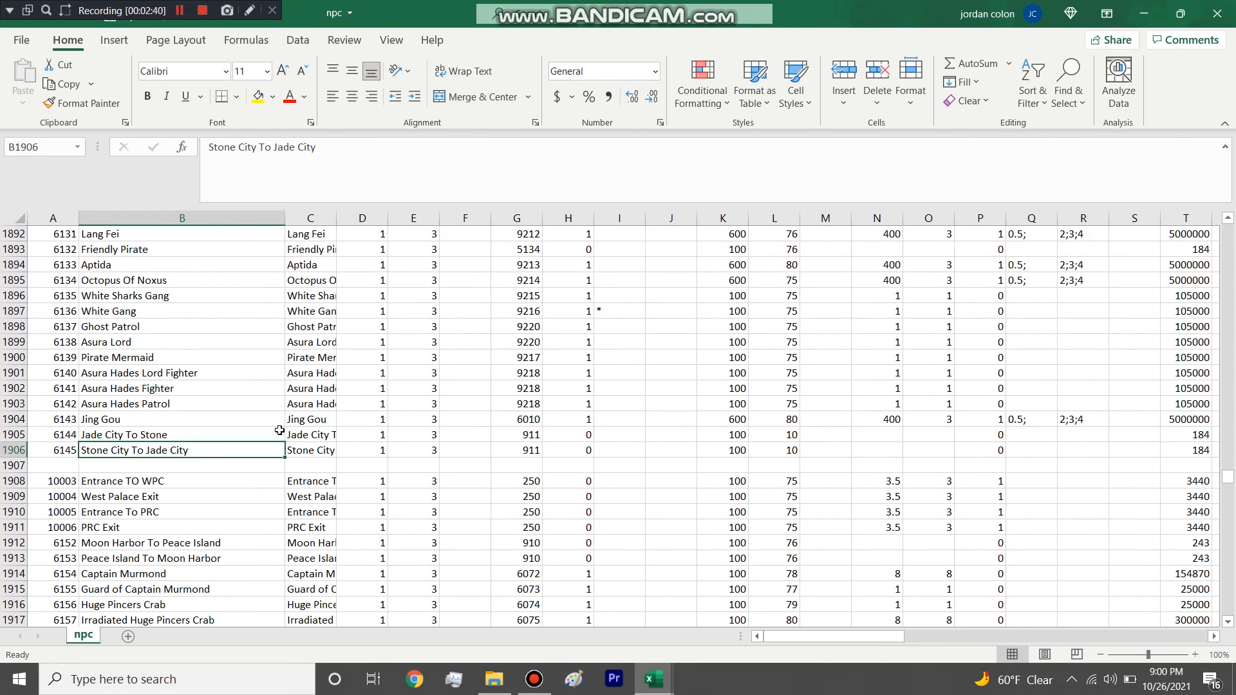
{"action": "scroll", "coordinate": [279, 430], "scroll_direction": "up", "scroll_amount": 2}
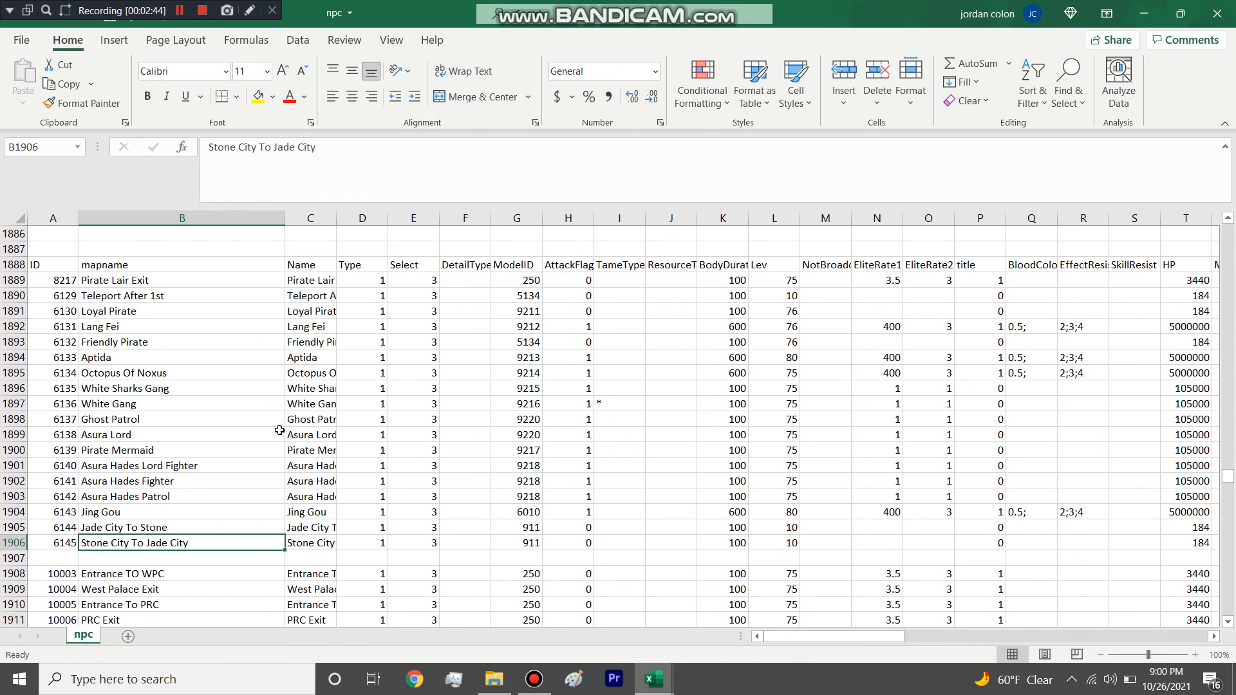
{"action": "scroll", "coordinate": [279, 430], "scroll_direction": "up", "scroll_amount": 3}
{"action": "scroll", "coordinate": [279, 430], "scroll_direction": "down", "scroll_amount": 5}
{"action": "scroll", "coordinate": [278, 437], "scroll_direction": "up", "scroll_amount": 8}
{"action": "left_click_drag", "start_coordinate": [105, 295], "coordinate": [114, 358]}
{"action": "left_click", "coordinate": [187, 390]}
{"action": "left_click", "coordinate": [153, 340]}
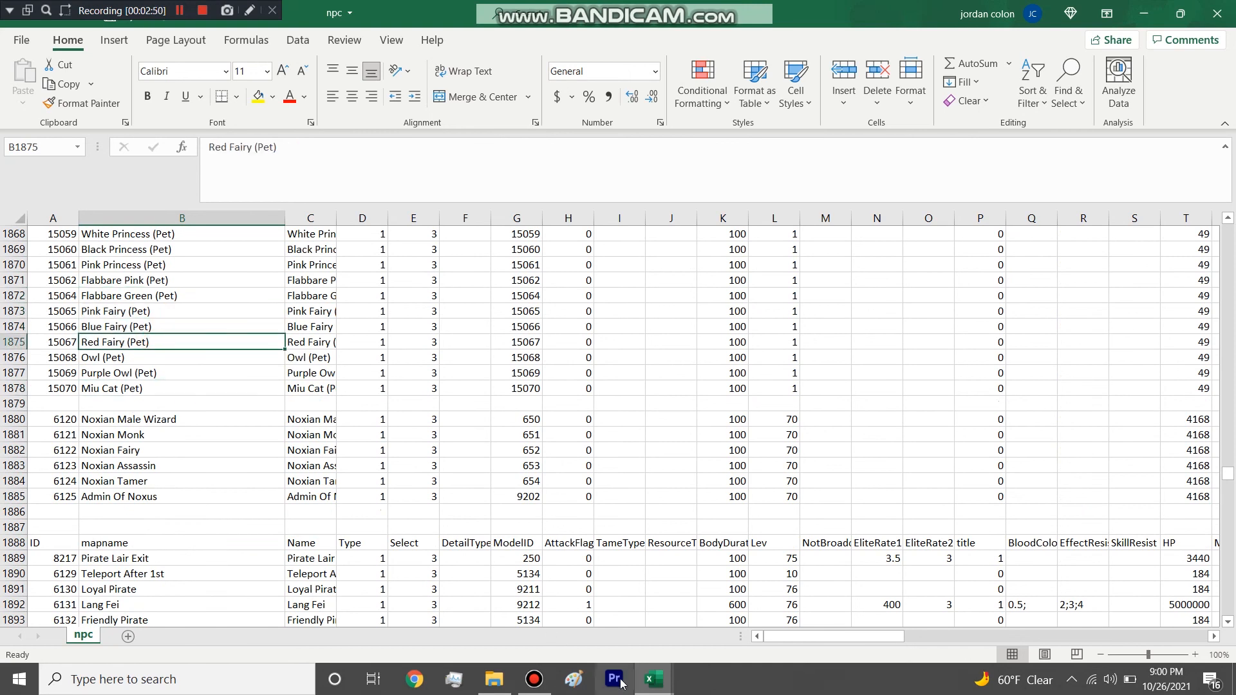
Compare the pet entries in npc_rebirth, such as Totally Crazy (Pet) and Black Princess (Pet), with the same pets in npc.
{"action": "left_click", "coordinate": [653, 679]}
{"action": "left_click", "coordinate": [738, 613]}
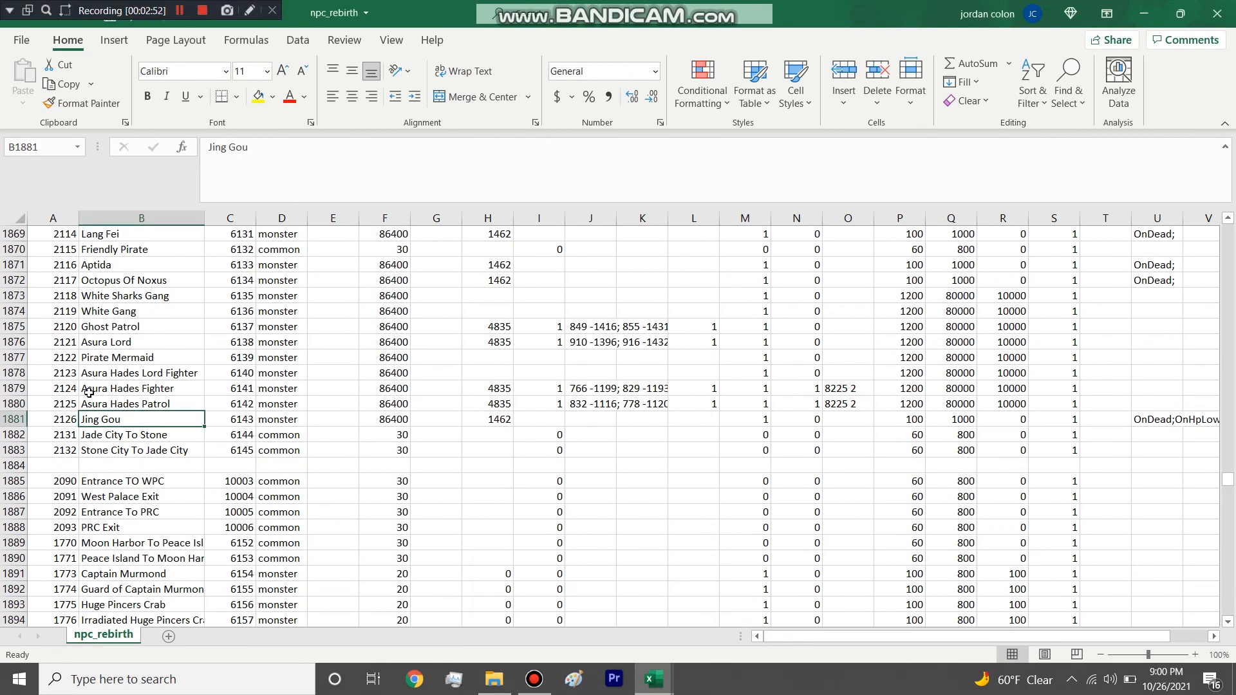
{"action": "scroll", "coordinate": [90, 390], "scroll_direction": "up", "scroll_amount": 10}
{"action": "left_click_drag", "start_coordinate": [90, 294], "coordinate": [207, 441]}
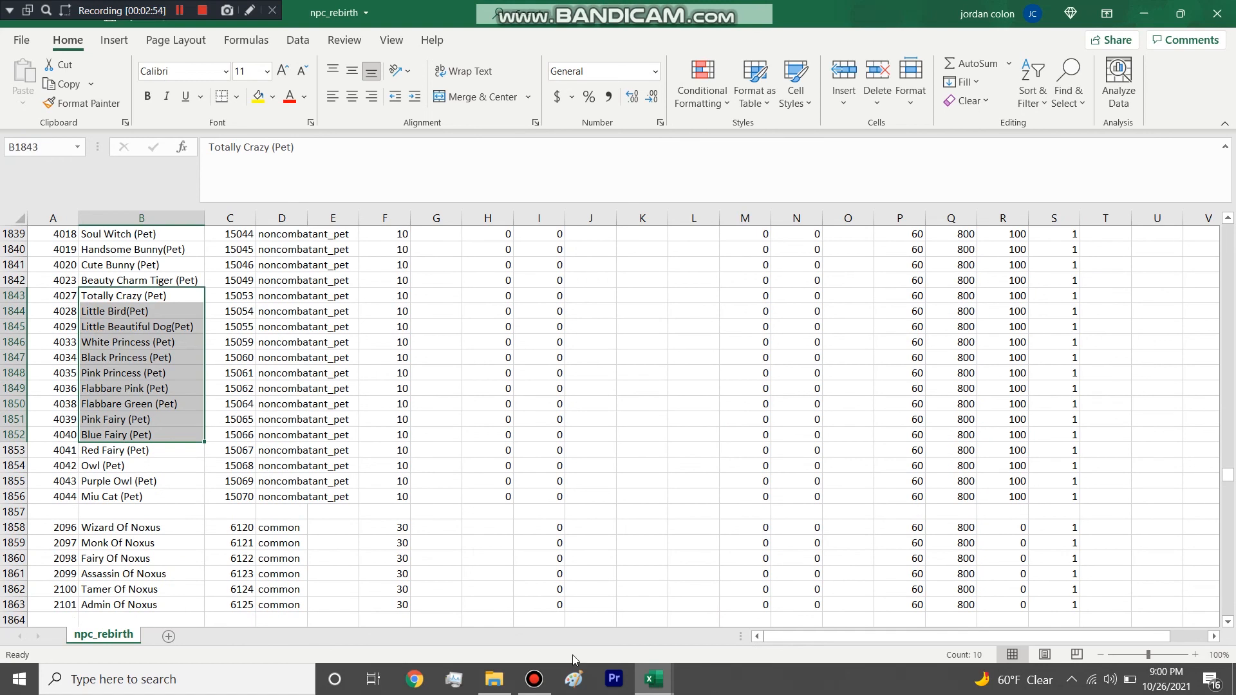
{"action": "left_click", "coordinate": [653, 679]}
{"action": "left_click", "coordinate": [597, 627]}
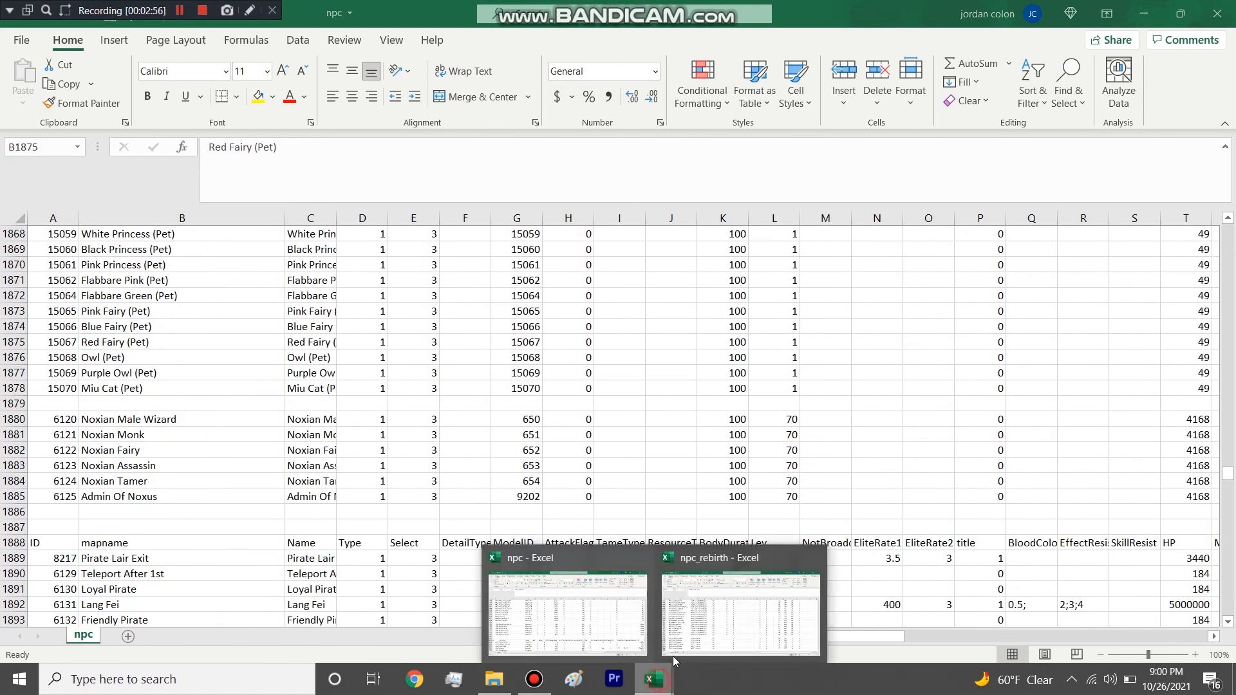
{"action": "left_click", "coordinate": [653, 679]}
{"action": "left_click", "coordinate": [729, 616]}
{"action": "left_click", "coordinate": [368, 387]}
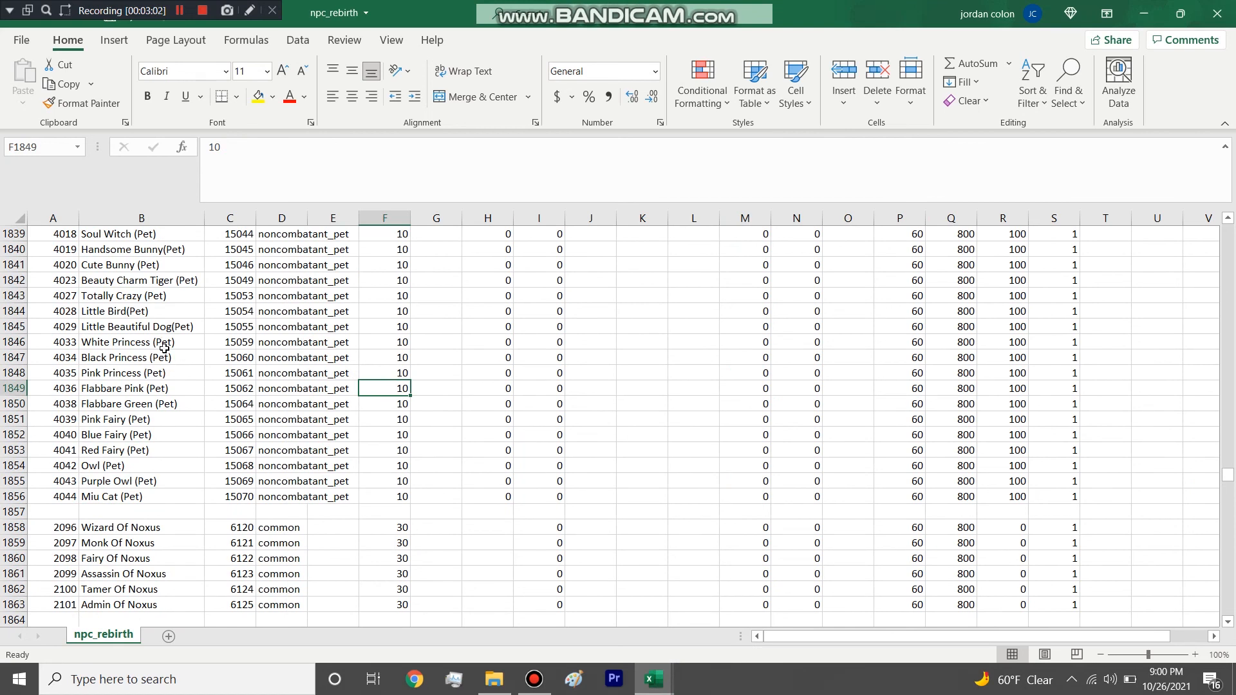
{"action": "left_click", "coordinate": [111, 362]}
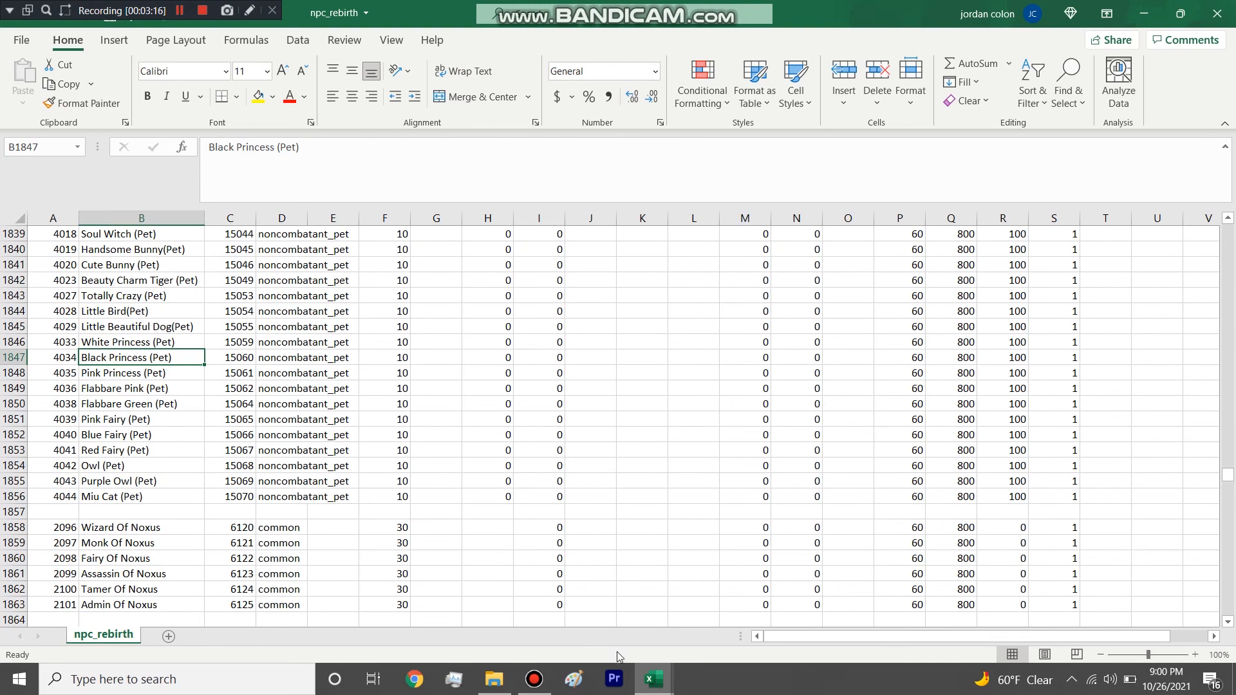
Select the Jing Gou row in npc and examine the IDs of the surrounding entries, such as White Sharks Gang.
{"action": "left_click", "coordinate": [646, 677]}
{"action": "left_click", "coordinate": [581, 614]}
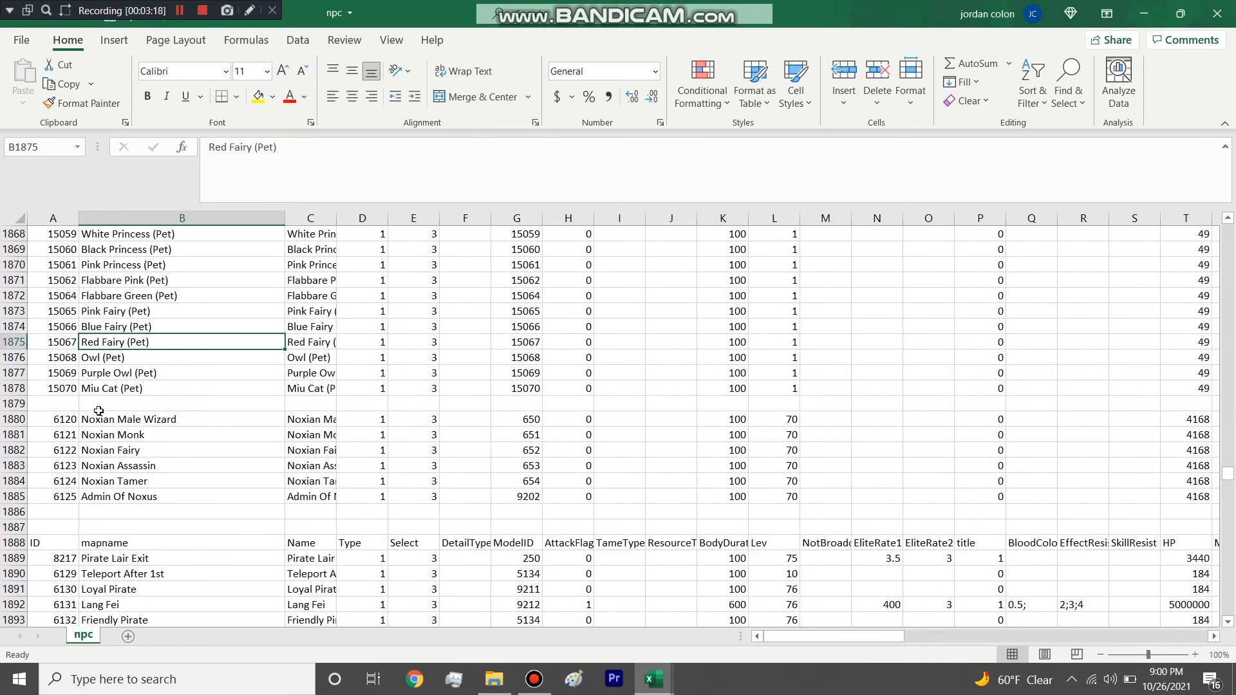
{"action": "scroll", "coordinate": [52, 399], "scroll_direction": "down", "scroll_amount": 4}
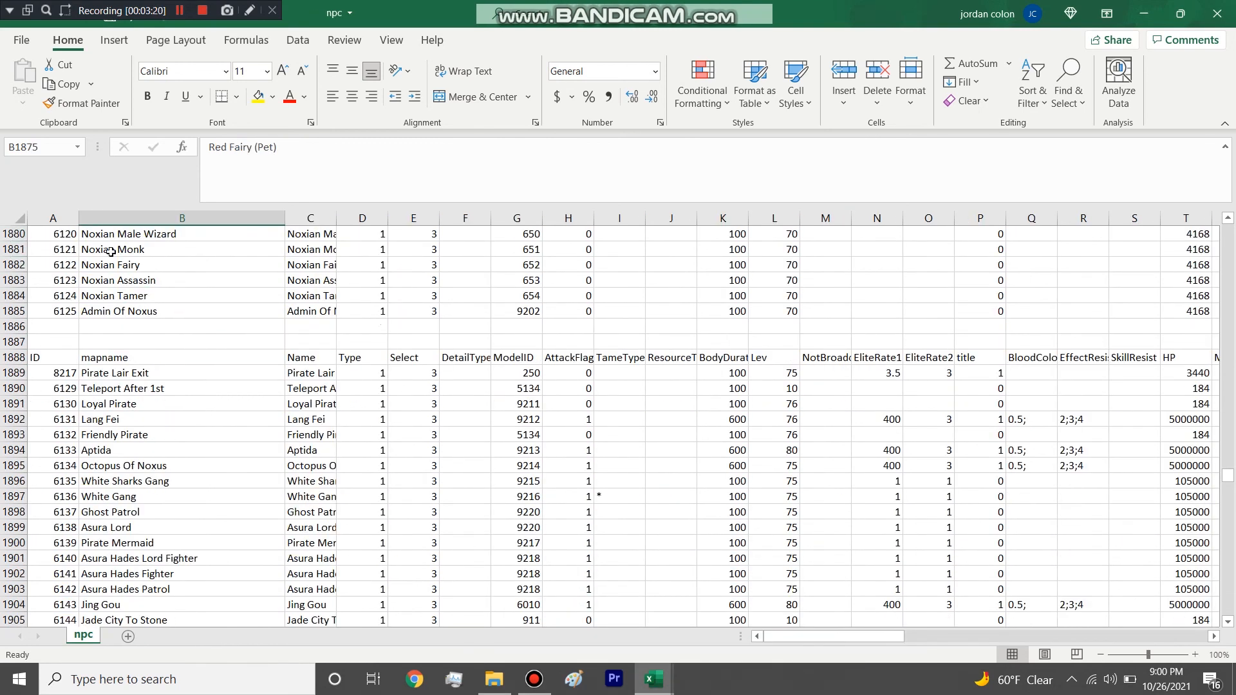
{"action": "scroll", "coordinate": [123, 344], "scroll_direction": "down", "scroll_amount": 3}
{"action": "scroll", "coordinate": [102, 362], "scroll_direction": "up", "scroll_amount": 2}
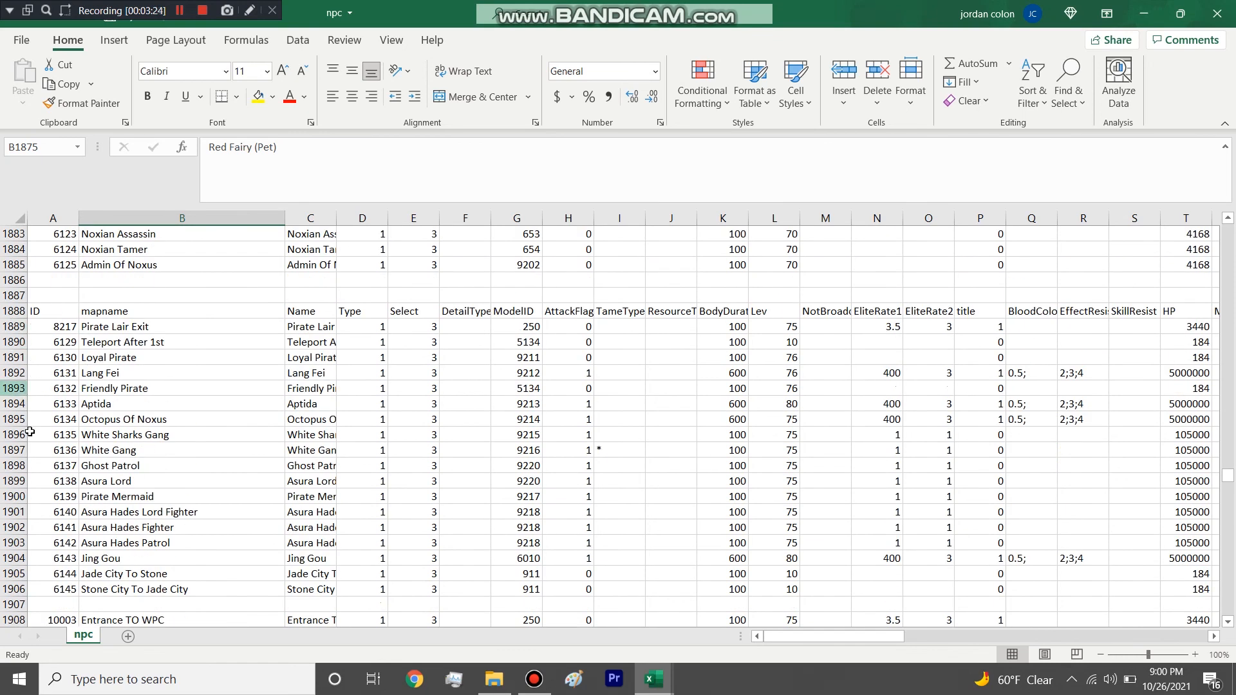
{"action": "left_click", "coordinate": [12, 558]}
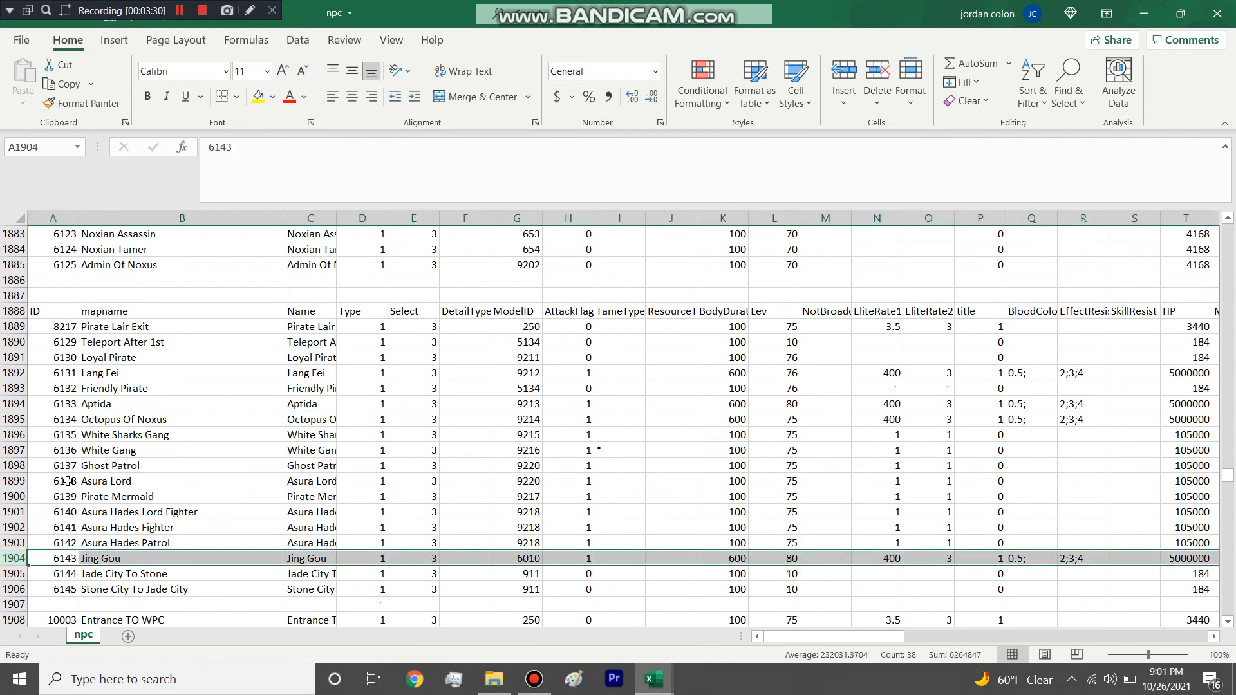
{"action": "left_click", "coordinate": [56, 433]}
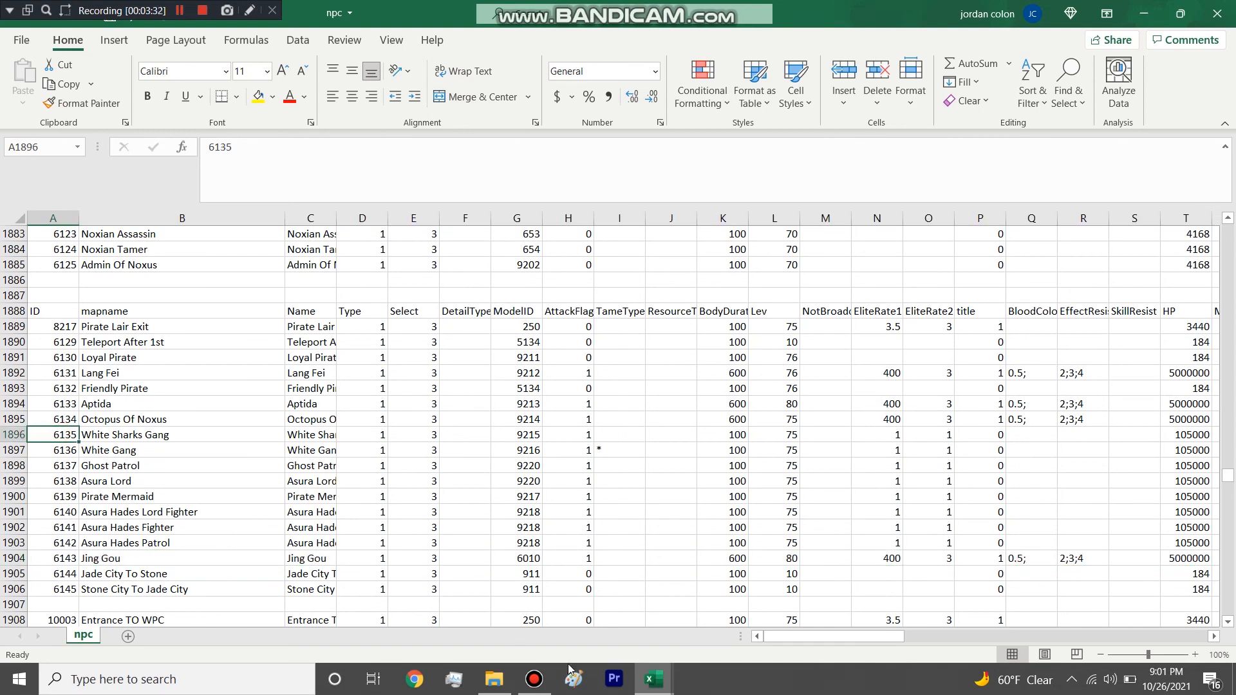
Examine the npcId column of npc_rebirth, starting from its heading and following the values down the table.
{"action": "mouse_move", "coordinate": [651, 681]}
{"action": "left_click", "coordinate": [715, 623]}
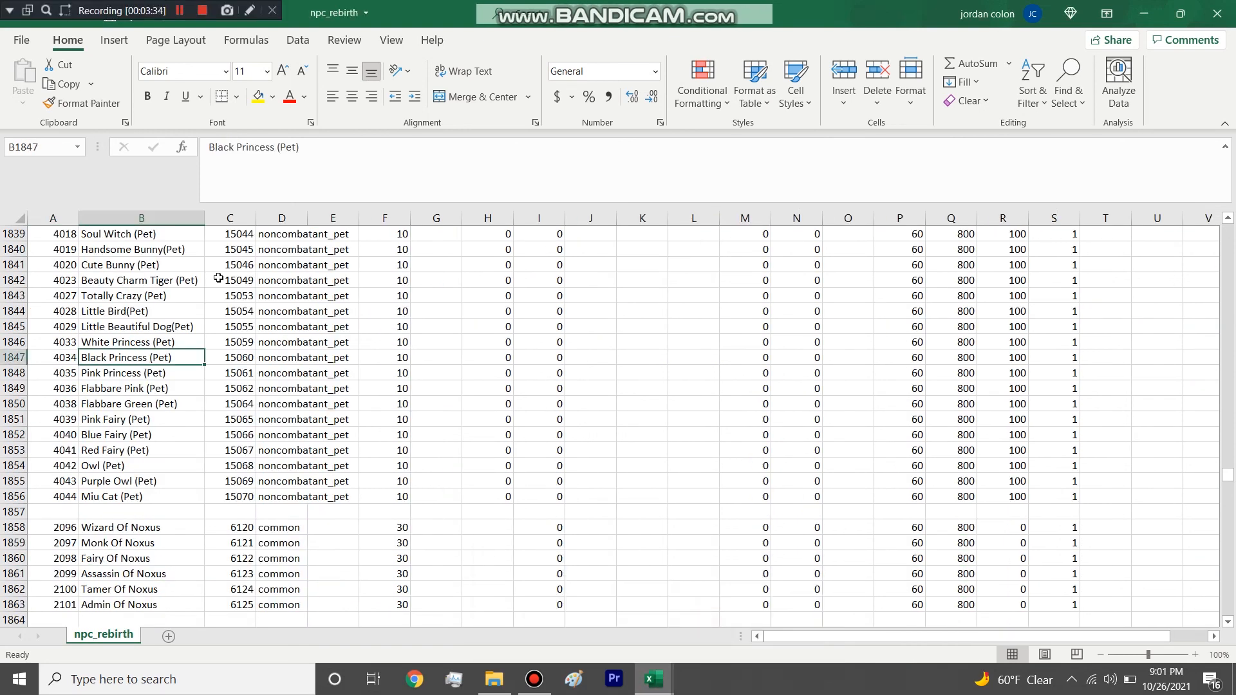
{"action": "left_click", "coordinate": [232, 223]}
{"action": "scroll", "coordinate": [240, 346], "scroll_direction": "up", "scroll_amount": 9}
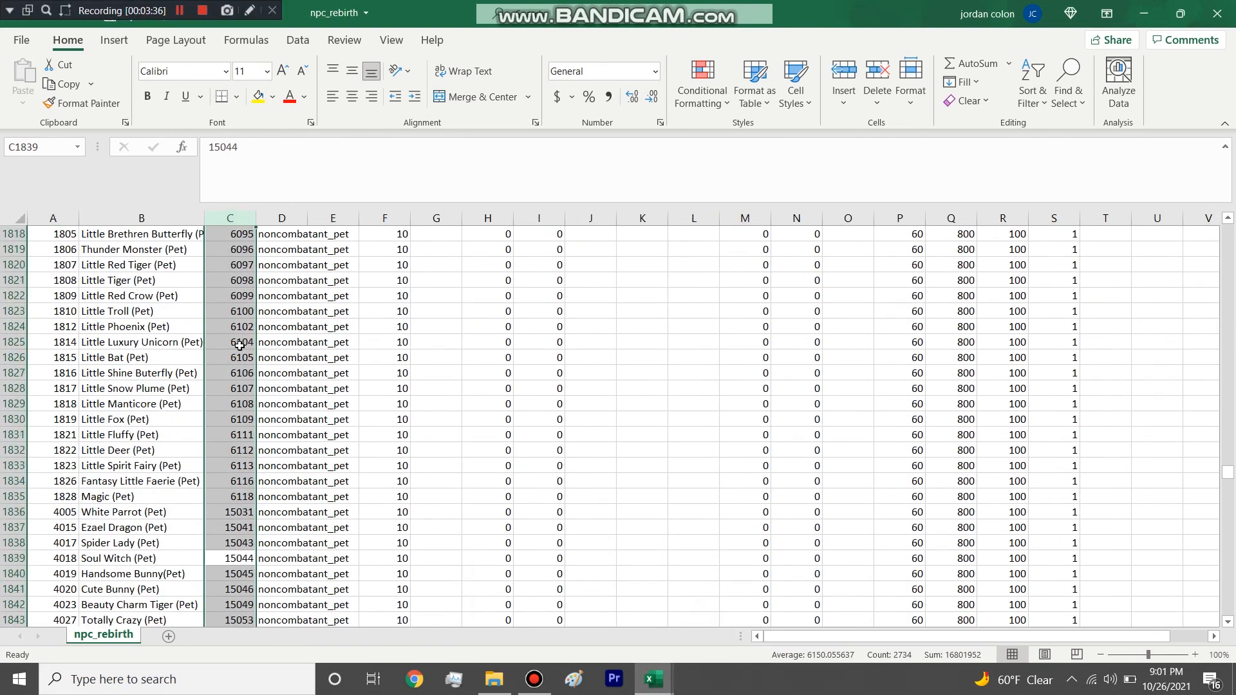
{"action": "scroll", "coordinate": [240, 346], "scroll_direction": "up", "scroll_amount": 2}
{"action": "left_click_drag", "start_coordinate": [1227, 472], "coordinate": [1230, 162]}
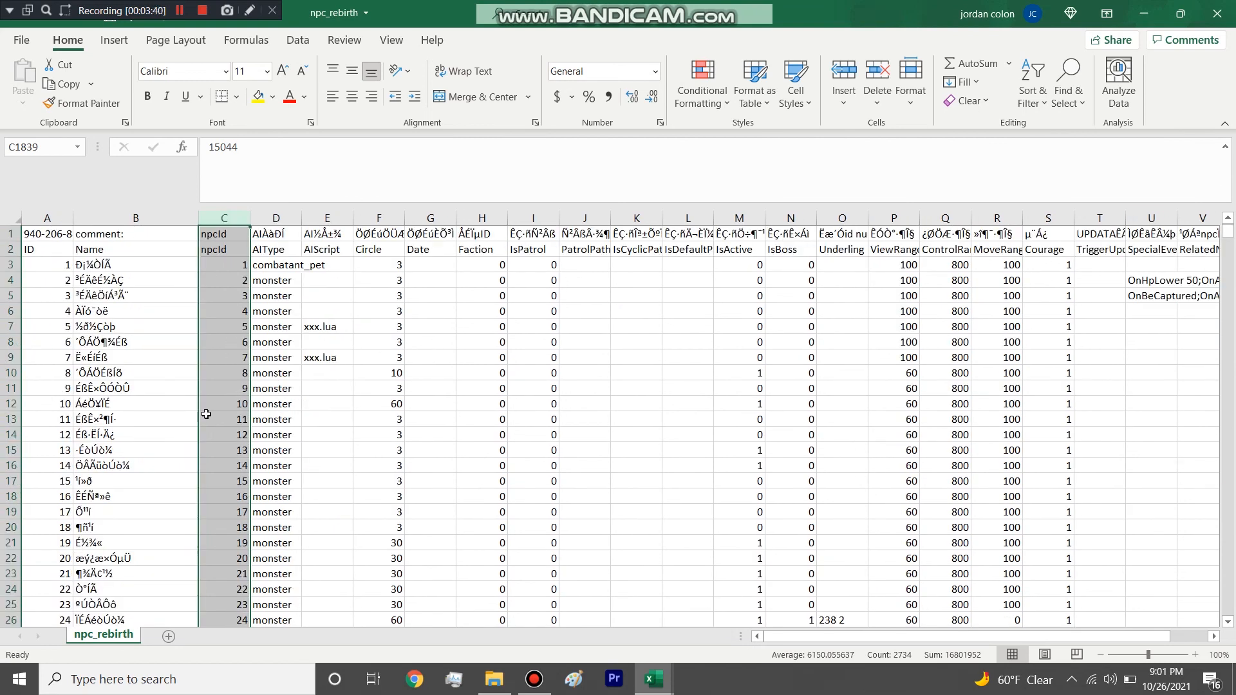
{"action": "scroll", "coordinate": [206, 414], "scroll_direction": "down", "scroll_amount": 10}
{"action": "scroll", "coordinate": [206, 415], "scroll_direction": "down", "scroll_amount": 20}
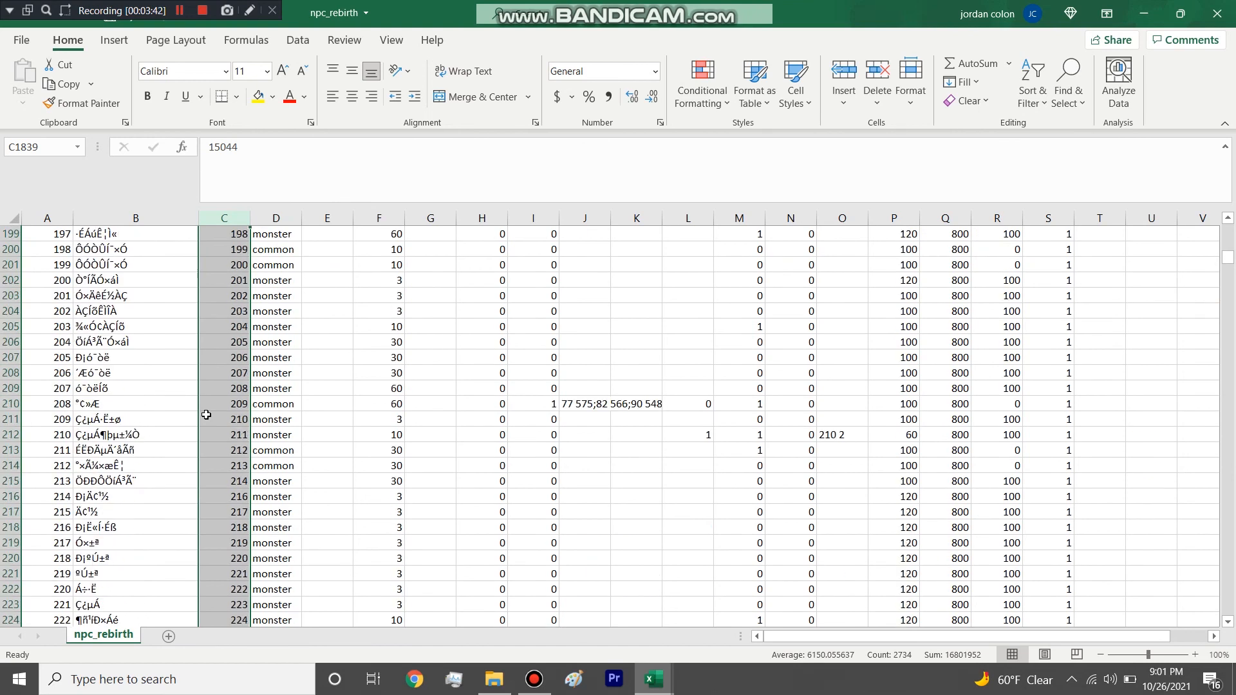
{"action": "scroll", "coordinate": [206, 418], "scroll_direction": "down", "scroll_amount": 20}
{"action": "left_click", "coordinate": [307, 408]}
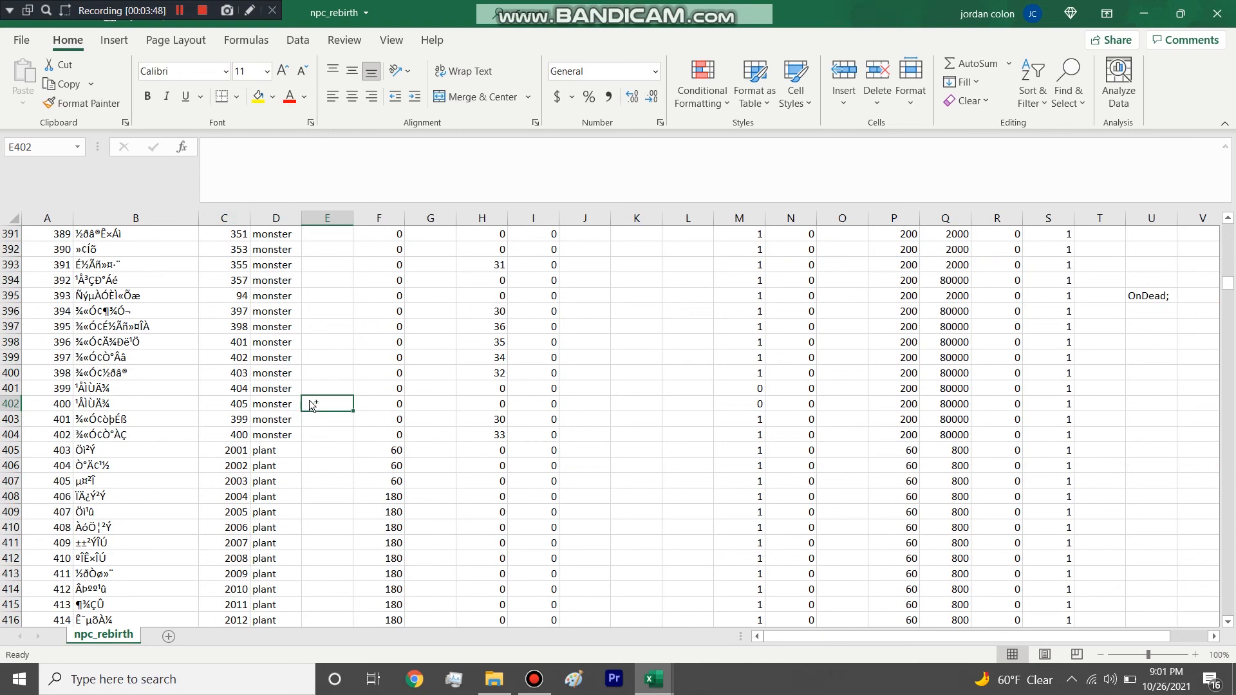
{"action": "key", "text": "ctrl+1"}
{"action": "left_click", "coordinate": [591, 100]}
{"action": "left_click_drag", "start_coordinate": [1228, 283], "coordinate": [1228, 230]}
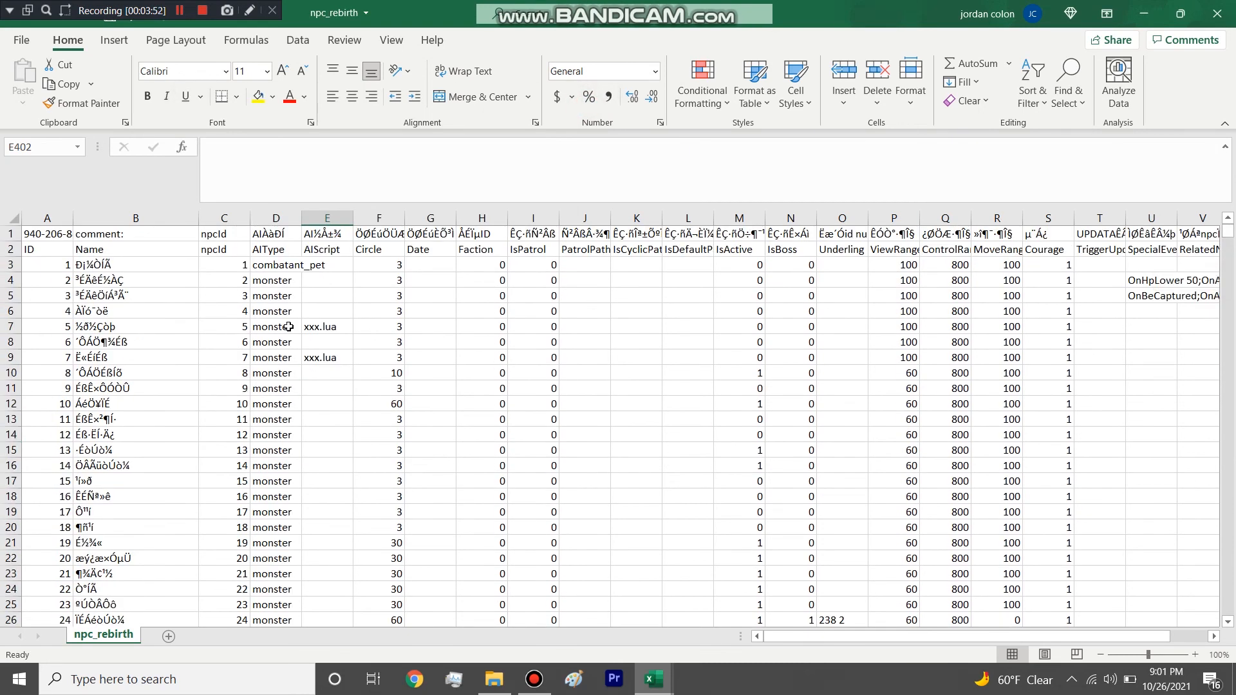
{"action": "left_click", "coordinate": [33, 284]}
{"action": "left_click", "coordinate": [248, 357]}
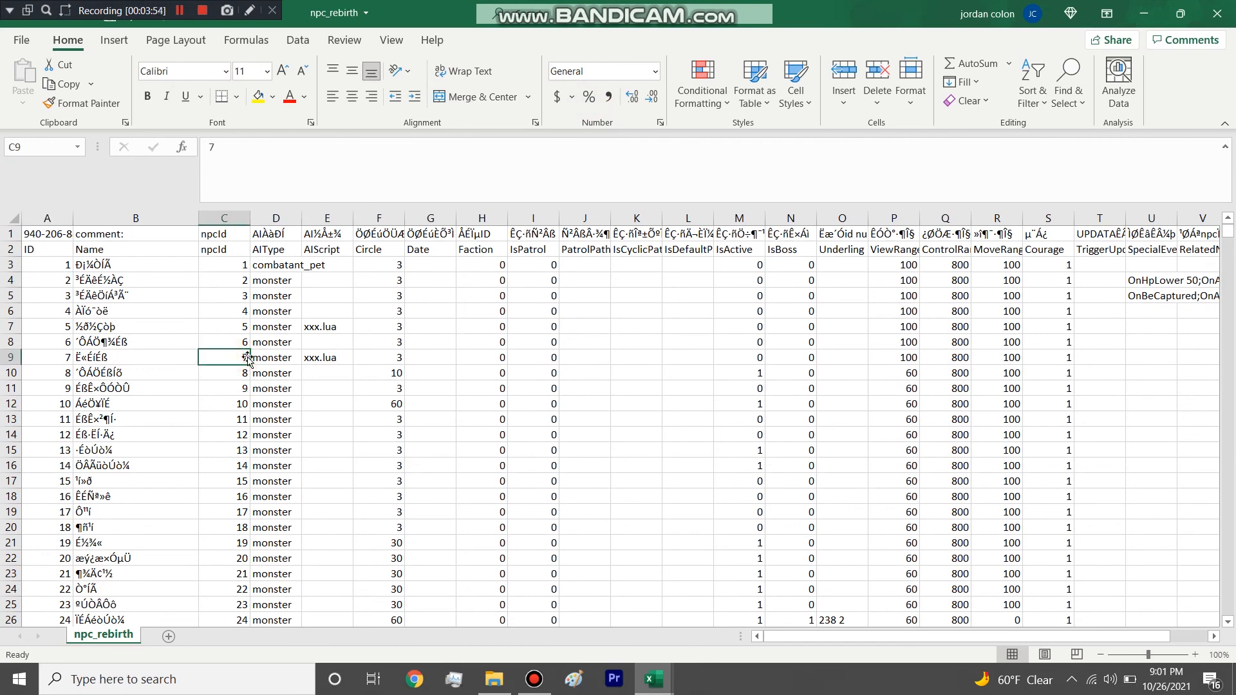
{"action": "type", "text": "FJi"}
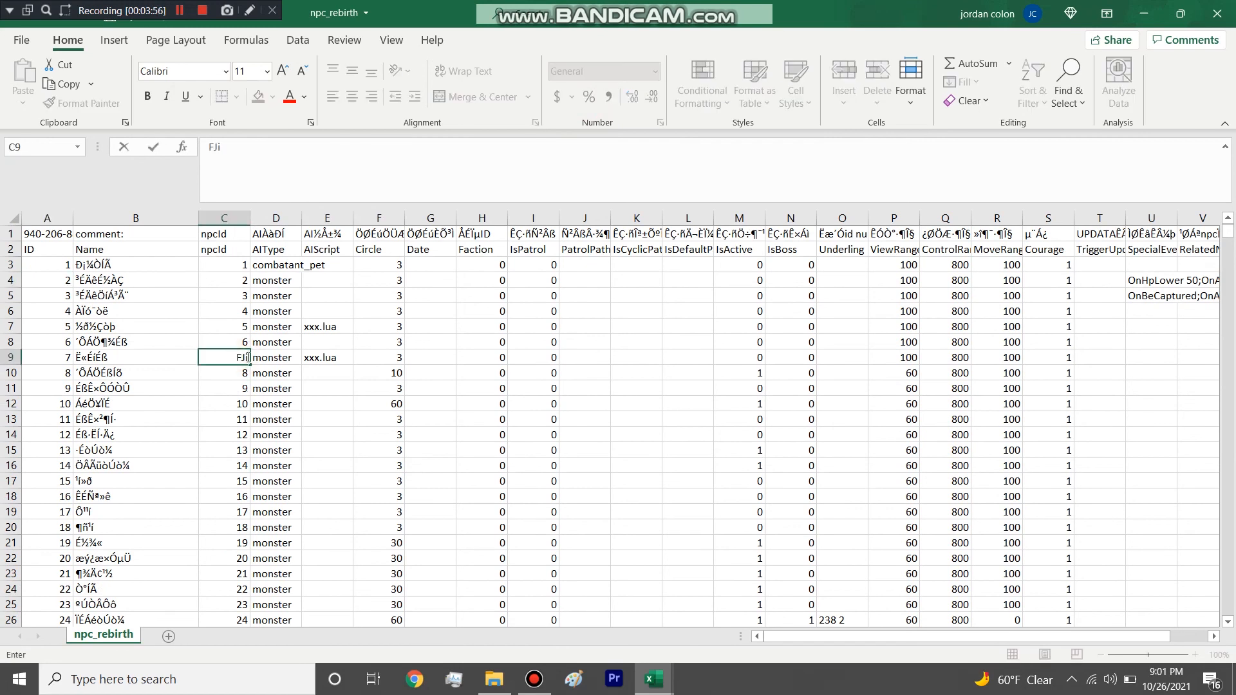
{"action": "key", "text": "Escape"}
Search npc_rebirth for "Jing G" and select the whole Jing Gou row.
{"action": "key", "text": "ctrl+f"}
{"action": "type", "text": "Jing"}
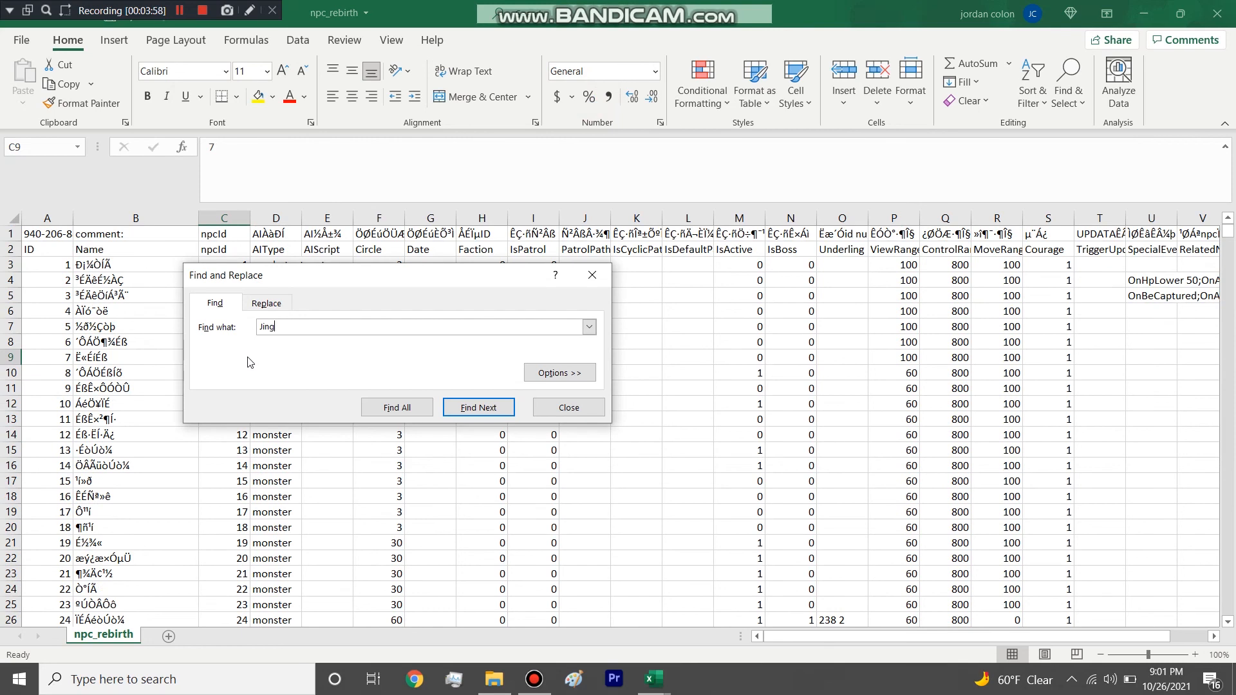
{"action": "key", "text": "alt+space"}
{"action": "type", "text": "ing"}
{"action": "left_click", "coordinate": [381, 380]}
{"action": "type", "text": "G"}
{"action": "key", "text": "Return"}
{"action": "key", "text": "Escape"}
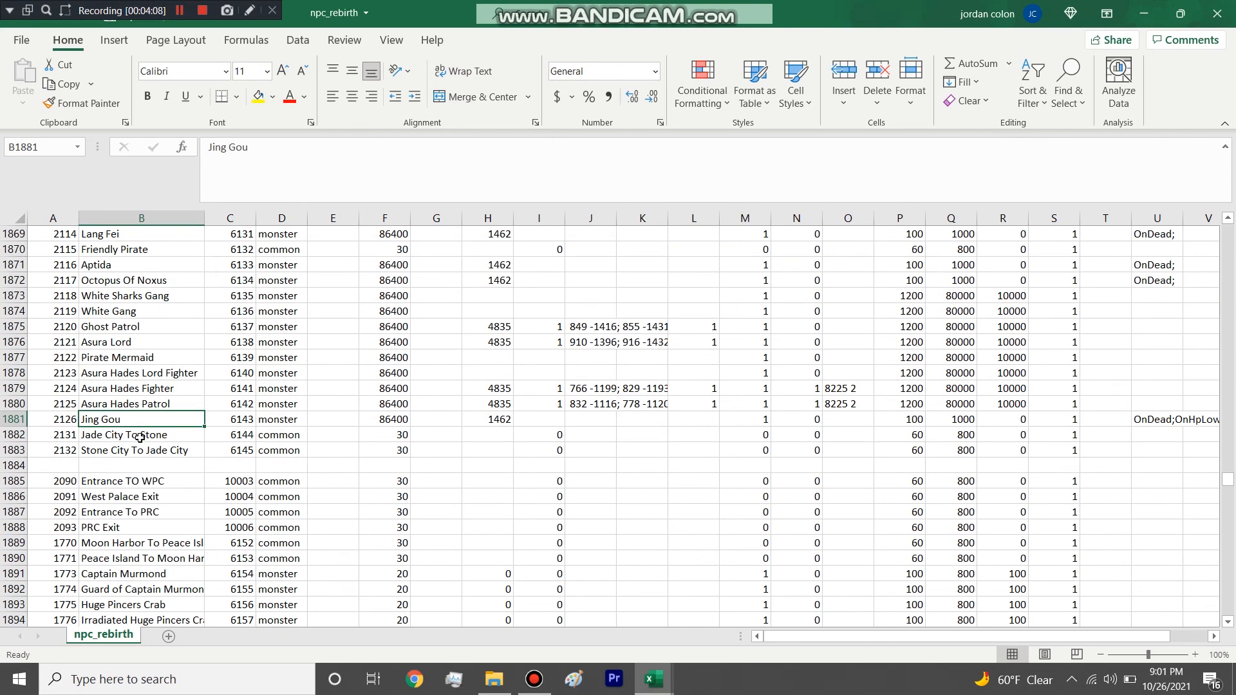
{"action": "left_click", "coordinate": [18, 419]}
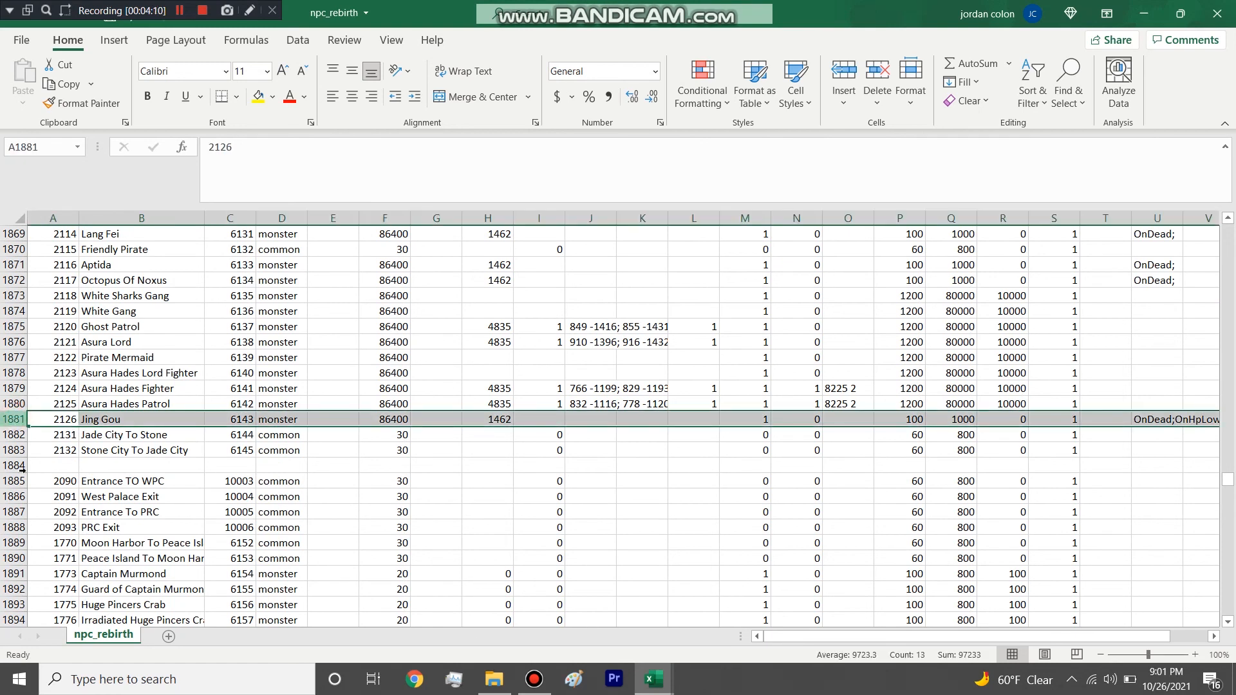
Look through the npc_rebirth rows below Jing Gou, then search for "Jing G" again and select that row's column F value.
{"action": "scroll", "coordinate": [22, 450], "scroll_direction": "down", "scroll_amount": 20}
{"action": "scroll", "coordinate": [227, 476], "scroll_direction": "down", "scroll_amount": 1}
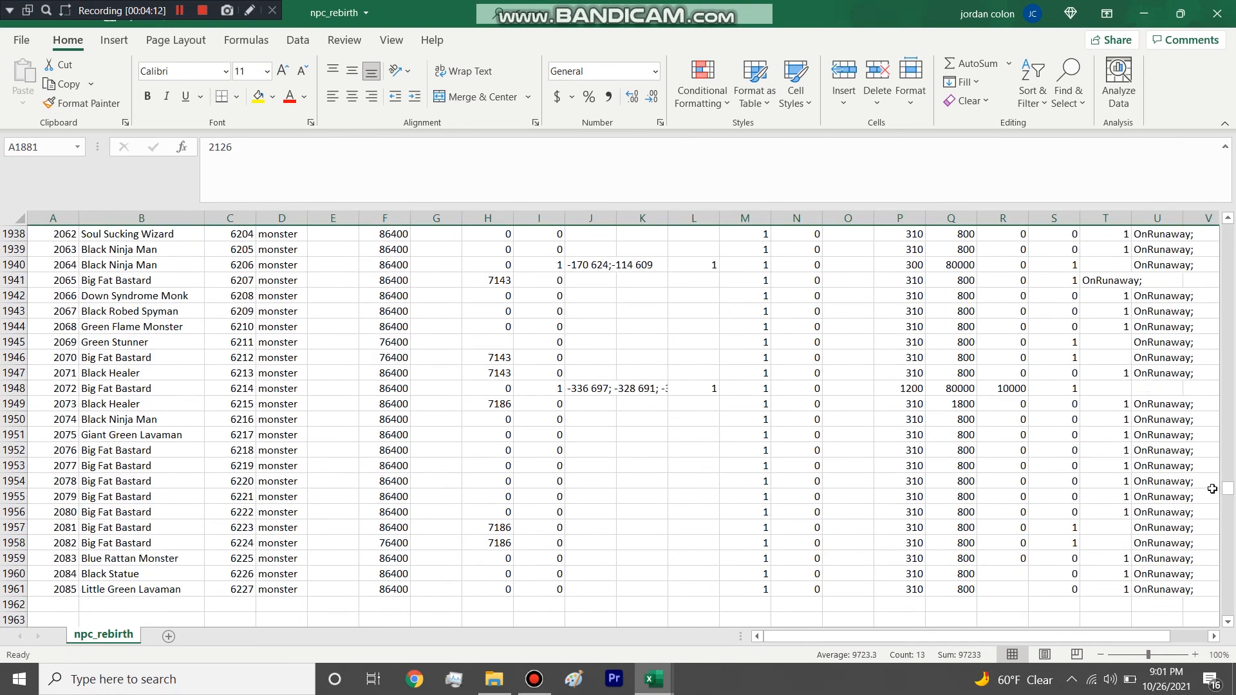
{"action": "left_click_drag", "start_coordinate": [1230, 490], "coordinate": [1226, 544]}
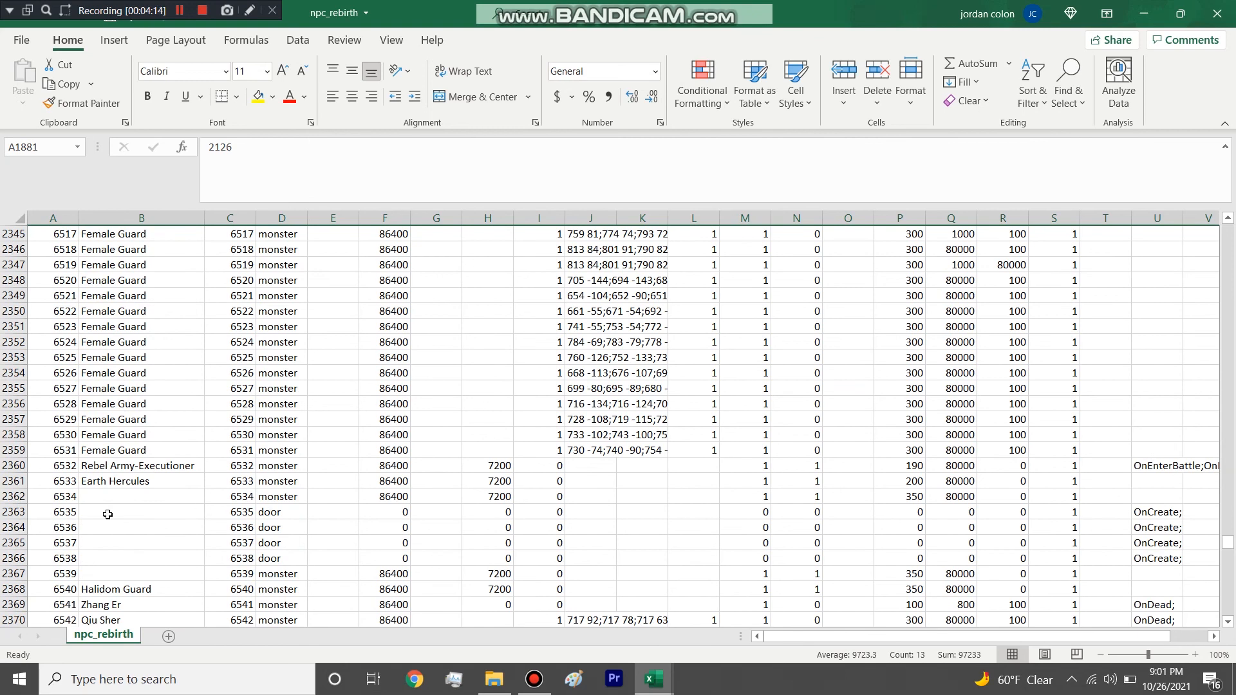
{"action": "scroll", "coordinate": [60, 531], "scroll_direction": "down", "scroll_amount": 8}
{"action": "scroll", "coordinate": [143, 473], "scroll_direction": "up", "scroll_amount": 20}
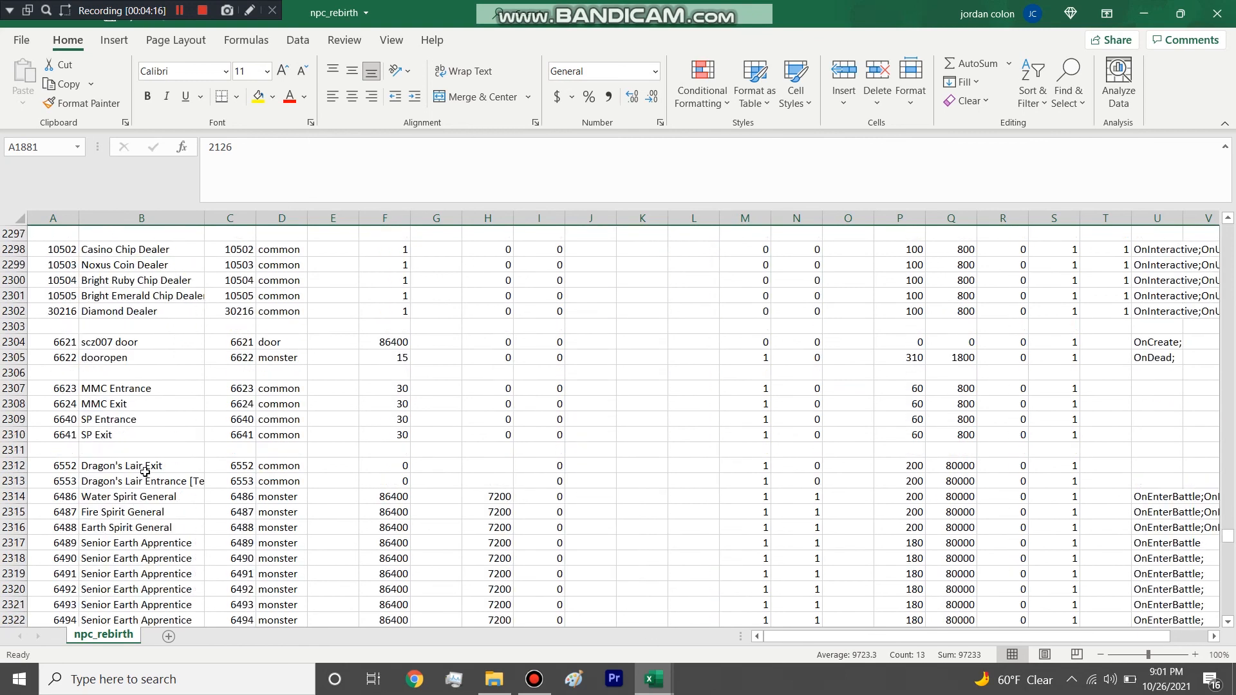
{"action": "key", "text": "ctrl+f"}
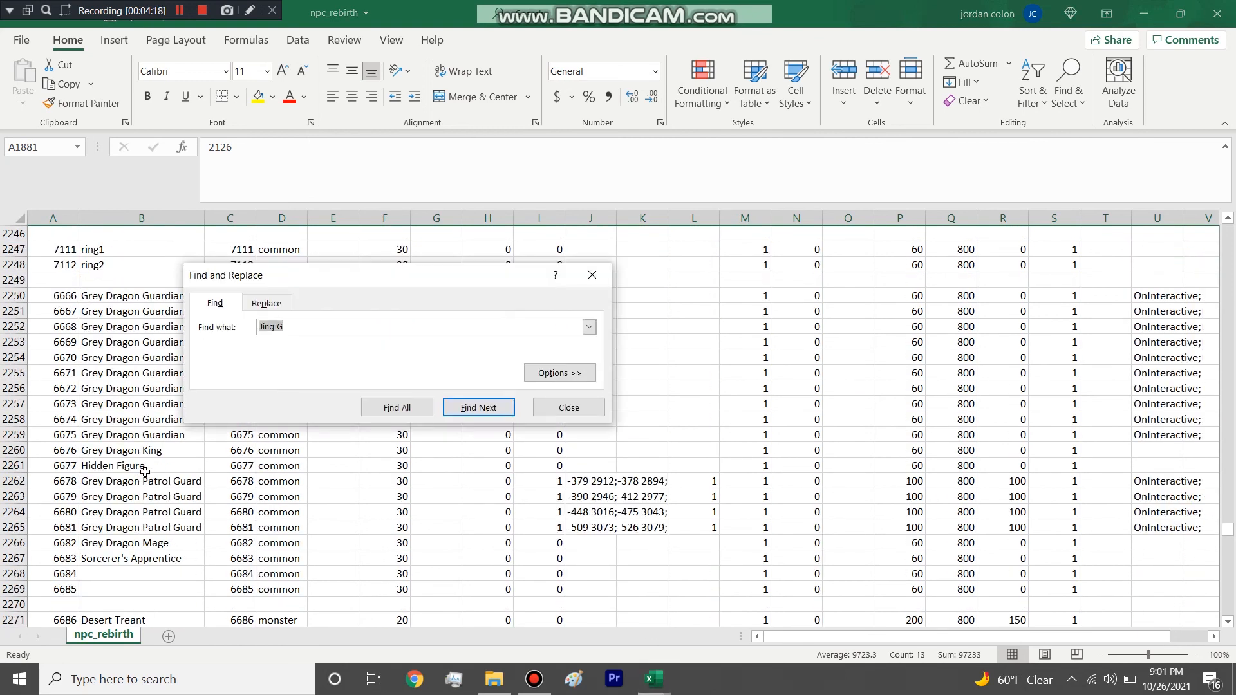
{"action": "key", "text": "Return"}
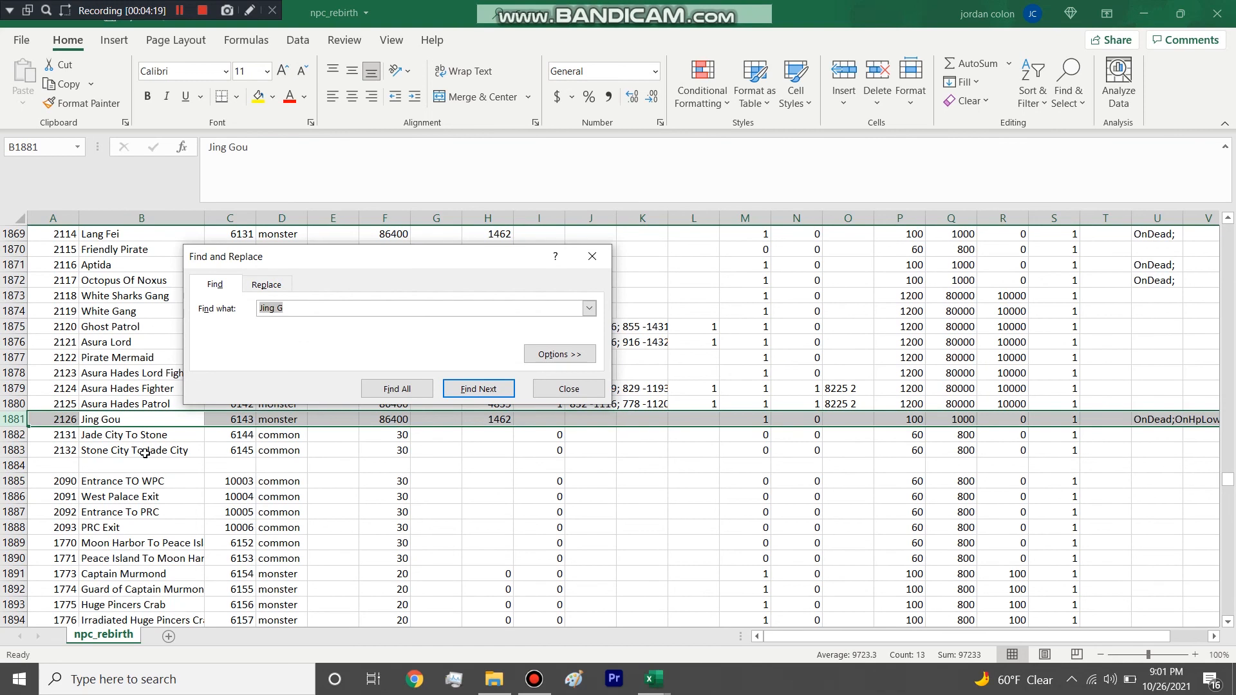
{"action": "left_click", "coordinate": [547, 392]}
{"action": "left_click", "coordinate": [402, 417]}
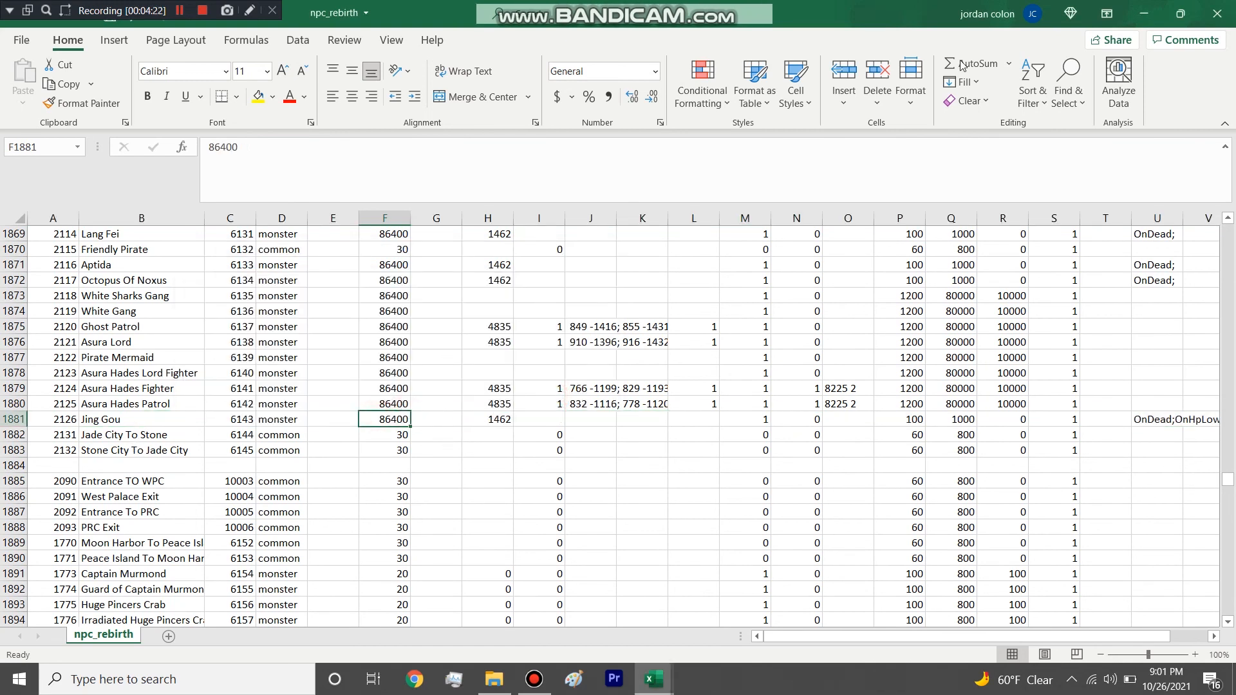
Return to the npc table and widen the Name column so that the full names fit.
{"action": "left_click", "coordinate": [1139, 18]}
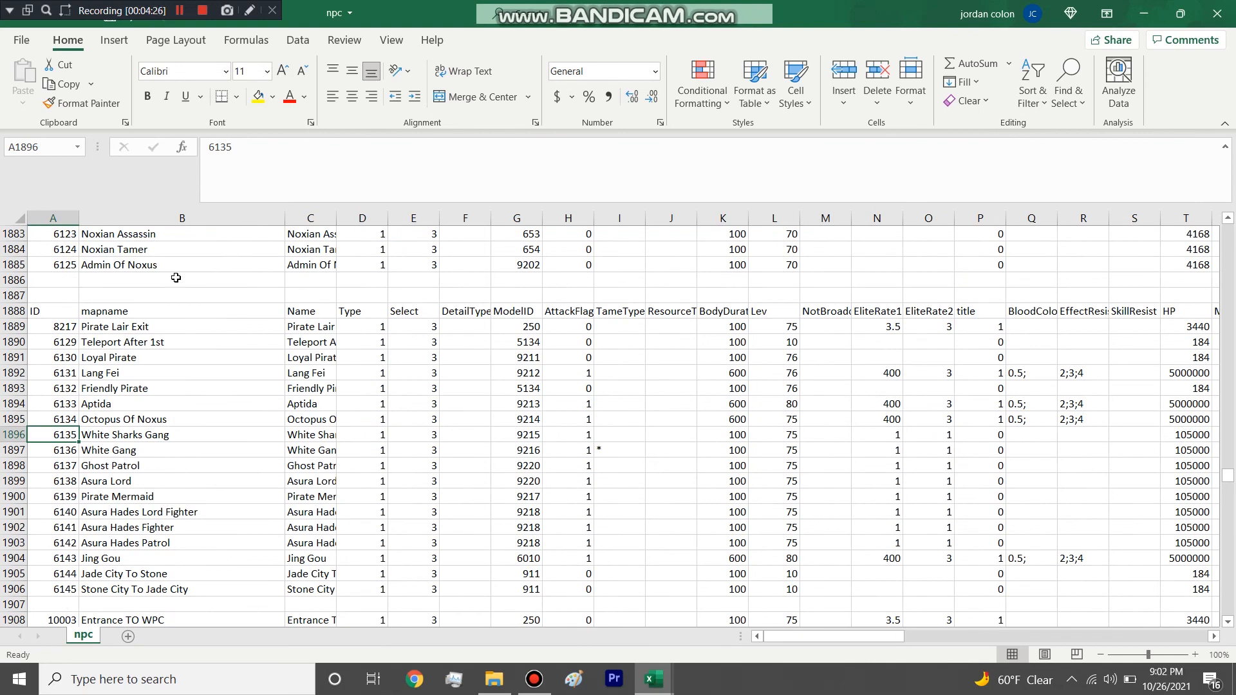
{"action": "left_click", "coordinate": [148, 425]}
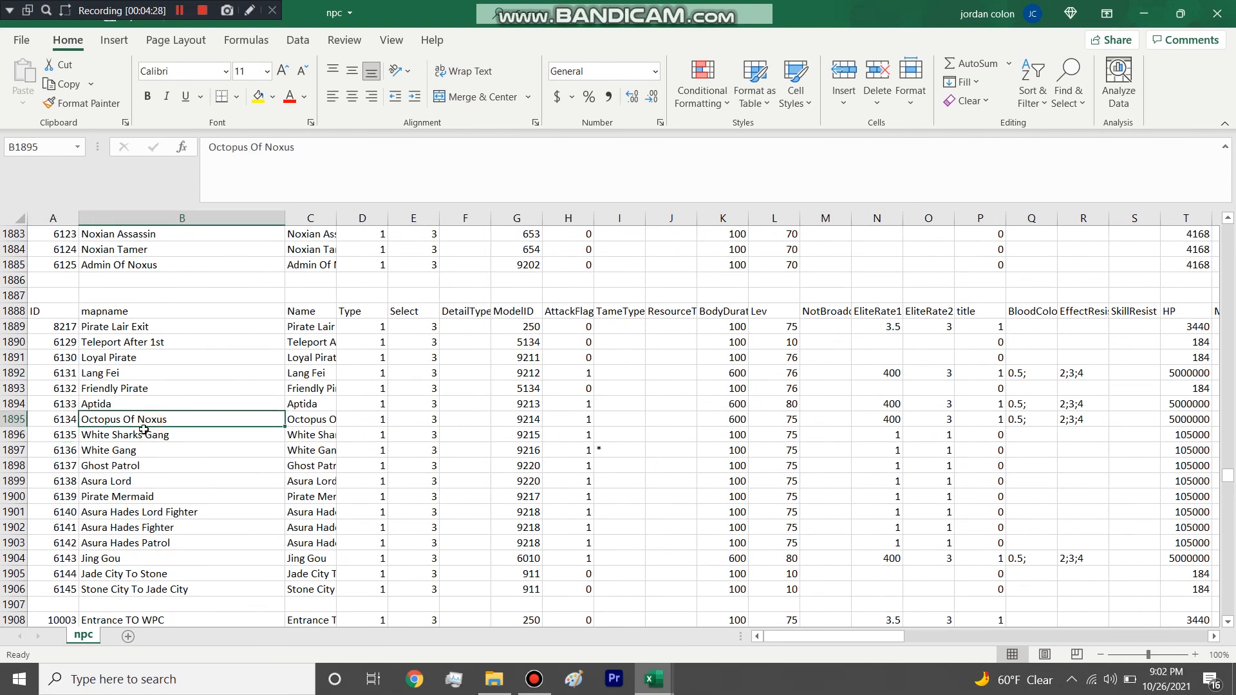
{"action": "left_click", "coordinate": [146, 431]}
{"action": "left_click_drag", "start_coordinate": [341, 223], "coordinate": [431, 222]}
Compare npc's mapname and Name columns, selecting the names from Pirate Lair Exit to Asura Hades Lord Fighter.
{"action": "left_click", "coordinate": [230, 332]}
{"action": "left_click", "coordinate": [241, 218]}
{"action": "left_click", "coordinate": [177, 388]}
{"action": "left_click", "coordinate": [351, 219]}
{"action": "left_click", "coordinate": [328, 358]}
{"action": "left_click_drag", "start_coordinate": [338, 328], "coordinate": [349, 504]}
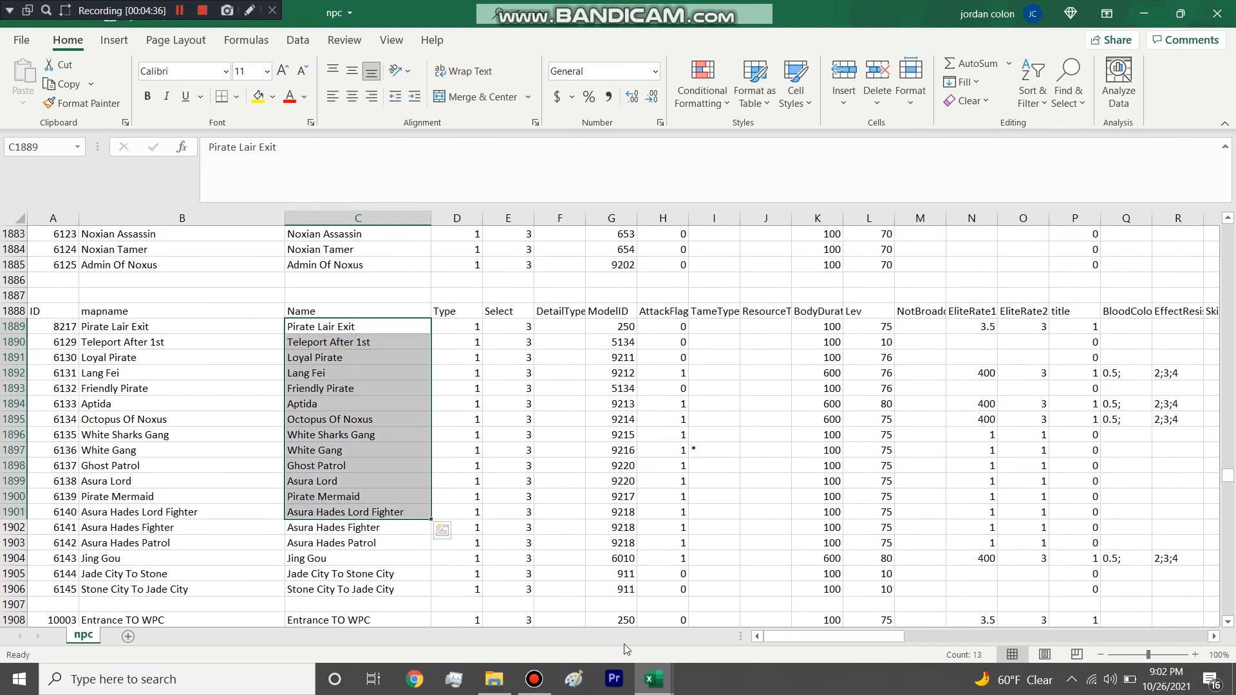
Select the name column in npc_rebirth and examine its entries around Lang Fei for comparison with npc.
{"action": "mouse_move", "coordinate": [654, 679]}
{"action": "left_click", "coordinate": [674, 639]}
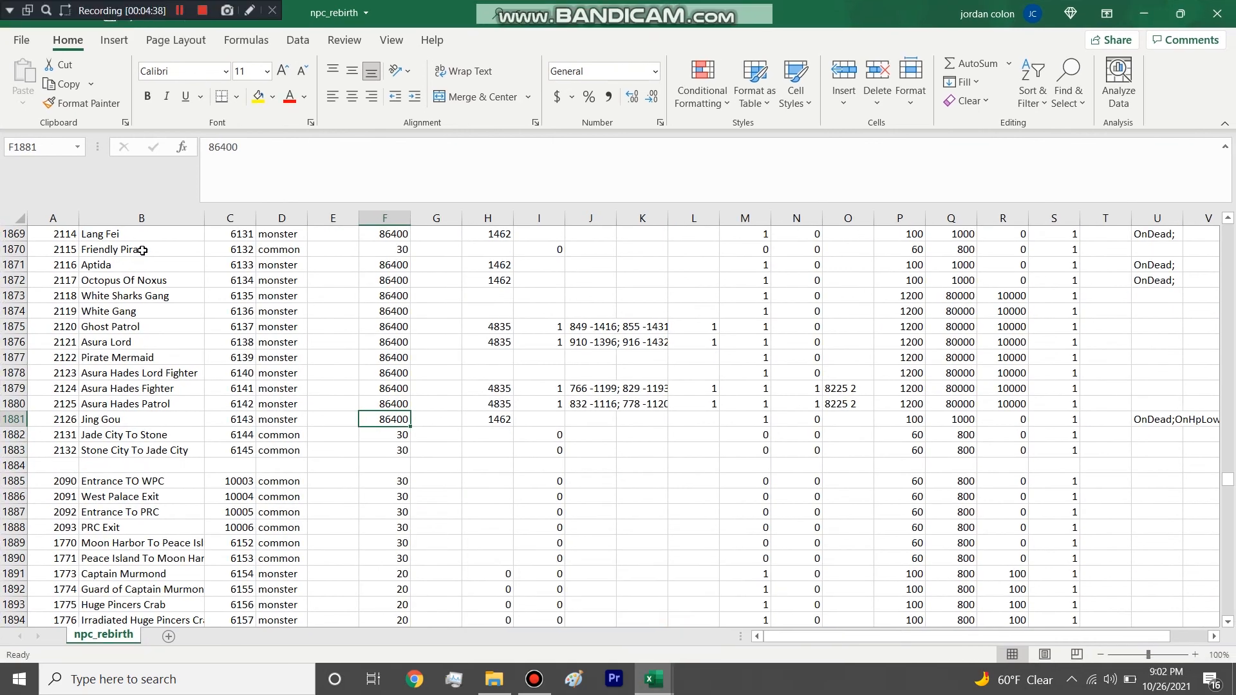
{"action": "left_click", "coordinate": [142, 218]}
{"action": "scroll", "coordinate": [131, 342], "scroll_direction": "up", "scroll_amount": 12}
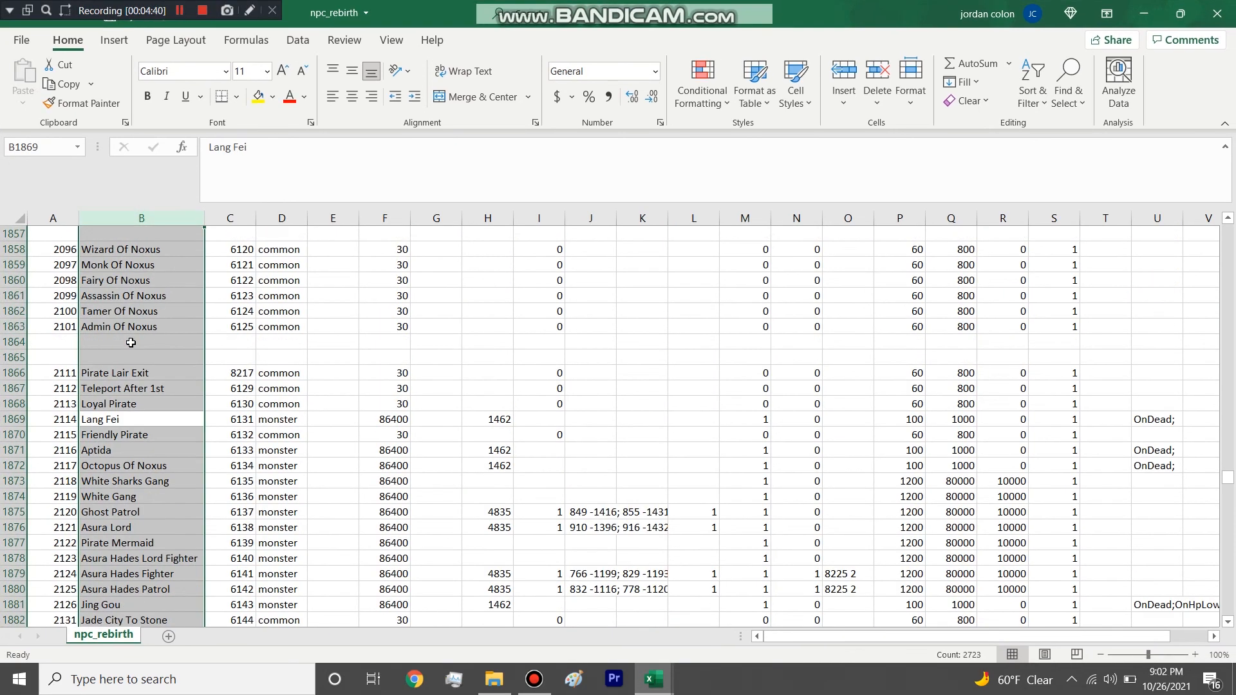
{"action": "scroll", "coordinate": [139, 243], "scroll_direction": "down", "scroll_amount": 6}
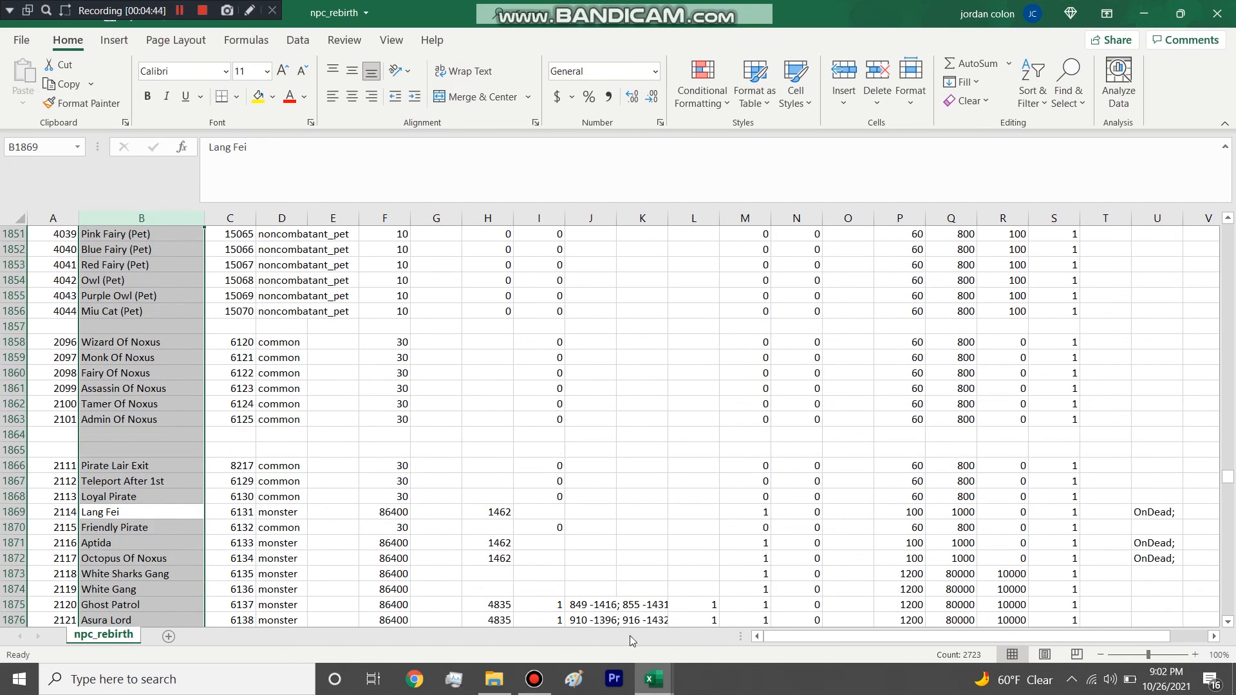
Return to npc and select the Name entries from Pirate Lair Exit to Jade City To Stone City.
{"action": "left_click", "coordinate": [655, 684]}
{"action": "left_click", "coordinate": [592, 617]}
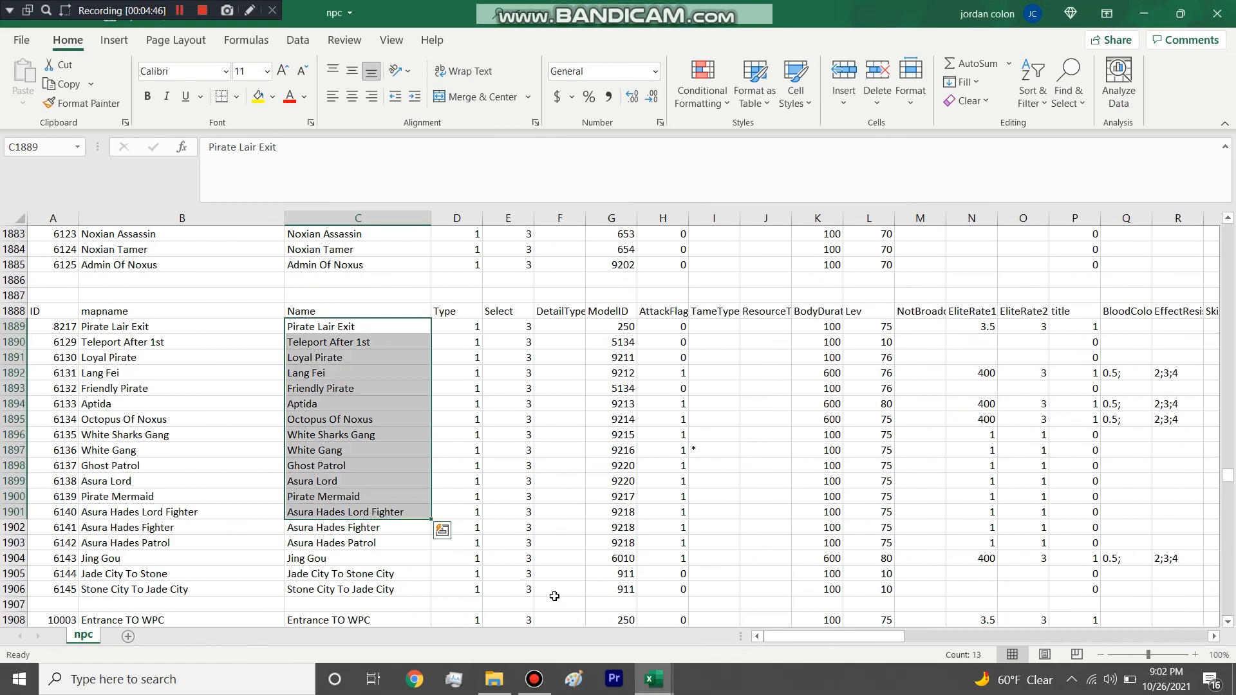
{"action": "left_click", "coordinate": [390, 355]}
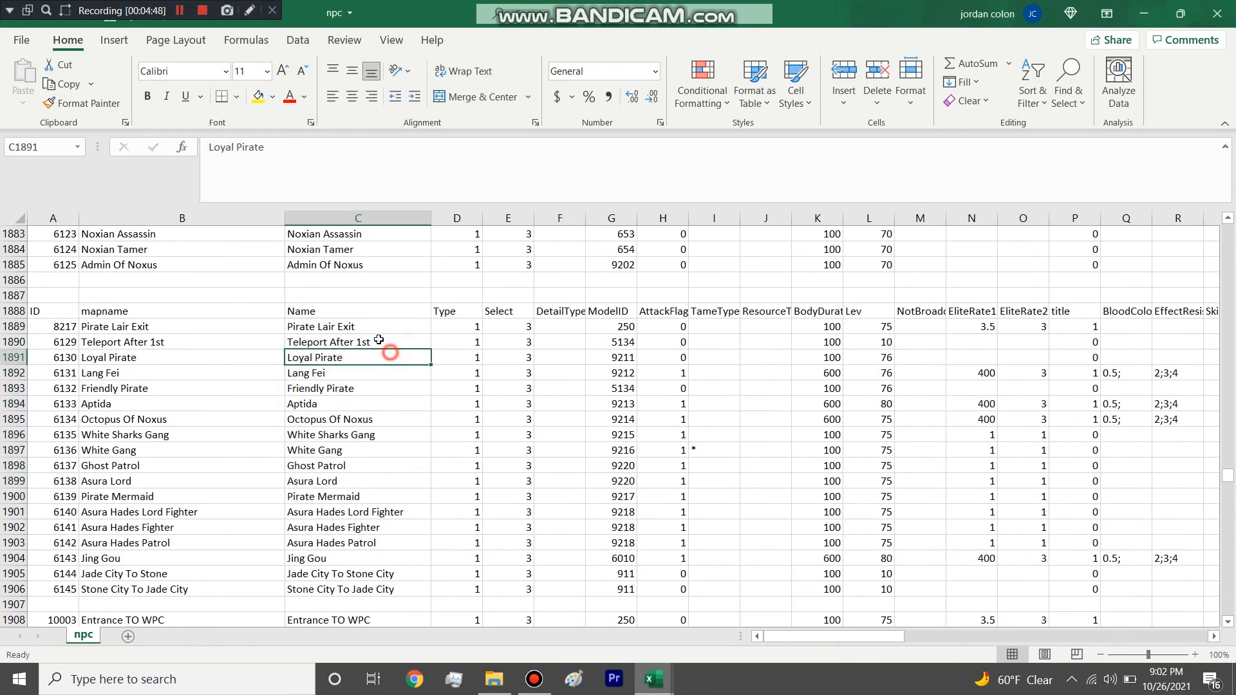
{"action": "left_click_drag", "start_coordinate": [345, 331], "coordinate": [338, 573]}
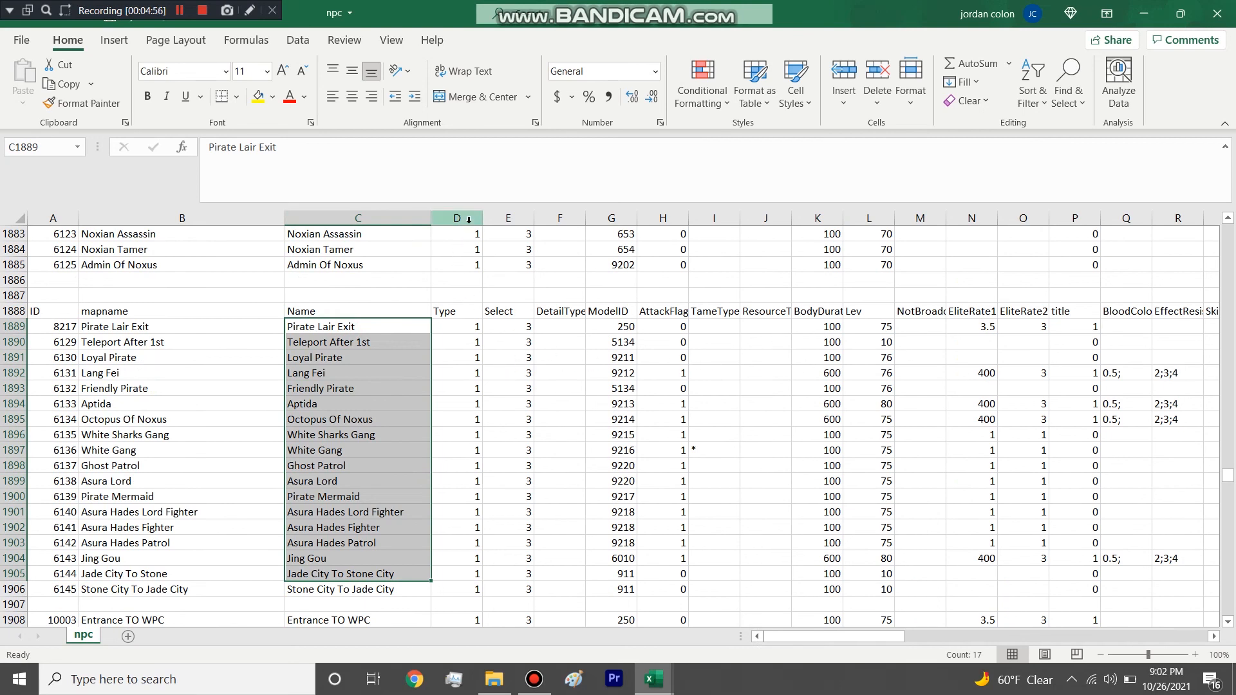
Select the Type and Select columns in npc and examine how their values vary in the rows further down.
{"action": "left_click_drag", "start_coordinate": [457, 219], "coordinate": [509, 219]}
{"action": "scroll", "coordinate": [481, 384], "scroll_direction": "down", "scroll_amount": 2}
{"action": "scroll", "coordinate": [481, 384], "scroll_direction": "down", "scroll_amount": 20}
{"action": "scroll", "coordinate": [481, 384], "scroll_direction": "down", "scroll_amount": 18}
{"action": "scroll", "coordinate": [480, 384], "scroll_direction": "up", "scroll_amount": 7}
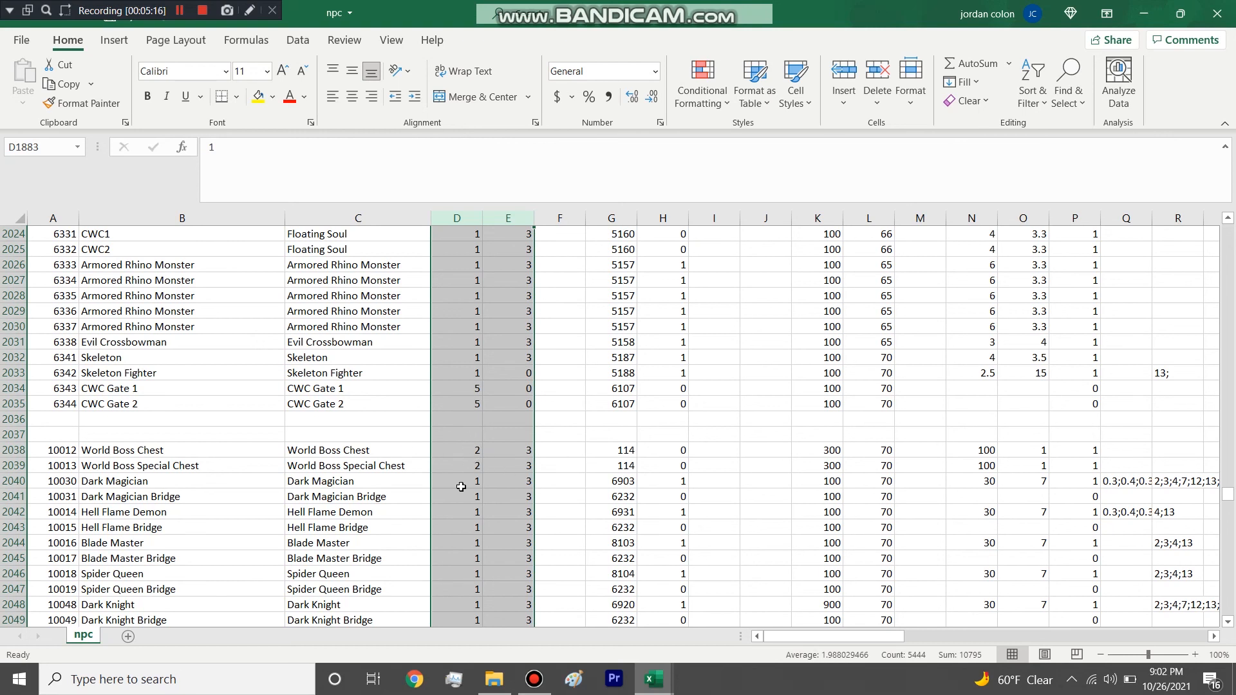
Go back to npc's header row above Enter CWC, select the ModelID column and pick Enter CWC's ModelID.
{"action": "scroll", "coordinate": [461, 473], "scroll_direction": "up", "scroll_amount": 9}
{"action": "scroll", "coordinate": [459, 489], "scroll_direction": "up", "scroll_amount": 7}
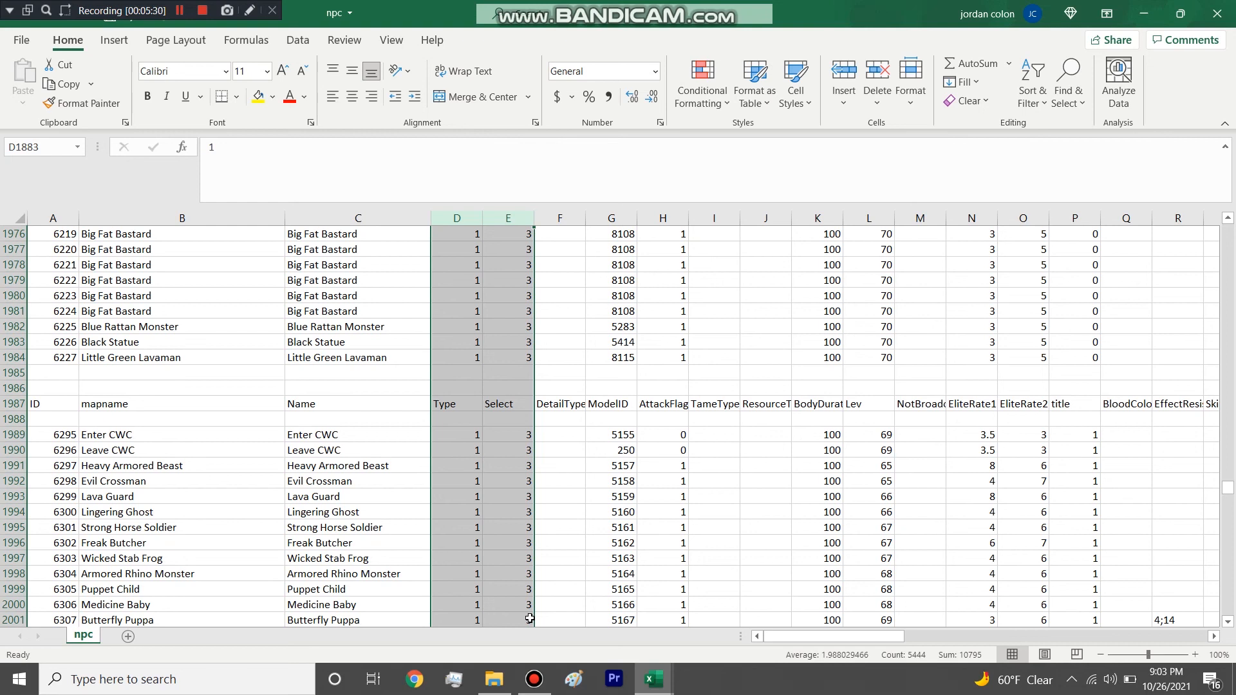
{"action": "left_click", "coordinate": [518, 478]}
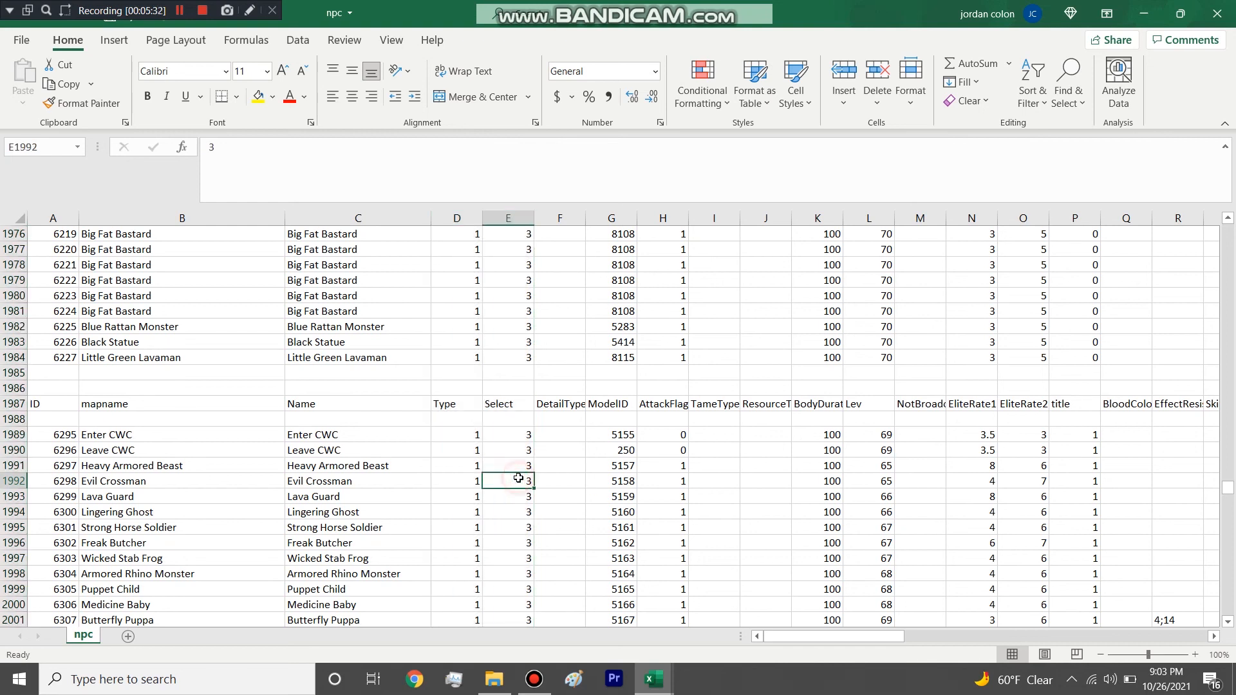
{"action": "left_click", "coordinate": [625, 219]}
{"action": "left_click", "coordinate": [618, 435]}
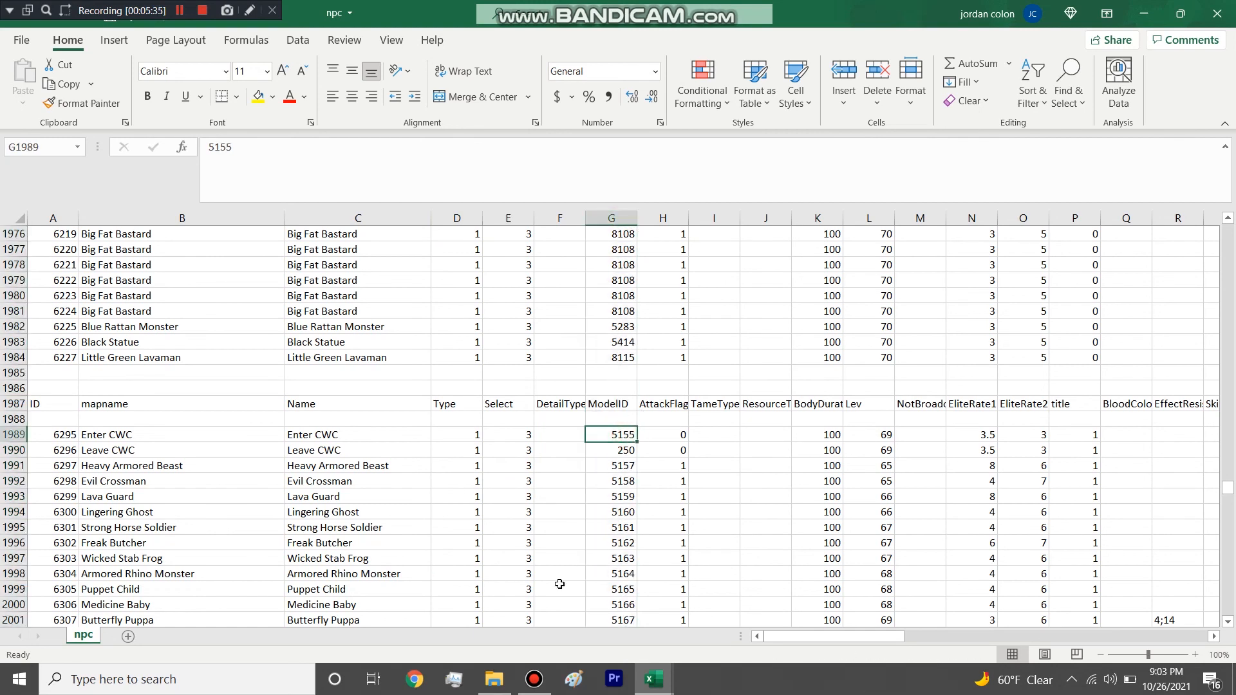
Open the model table from the server's table folder and bring its workbook to the front.
{"action": "left_click", "coordinate": [496, 679]}
{"action": "left_click", "coordinate": [883, 273]}
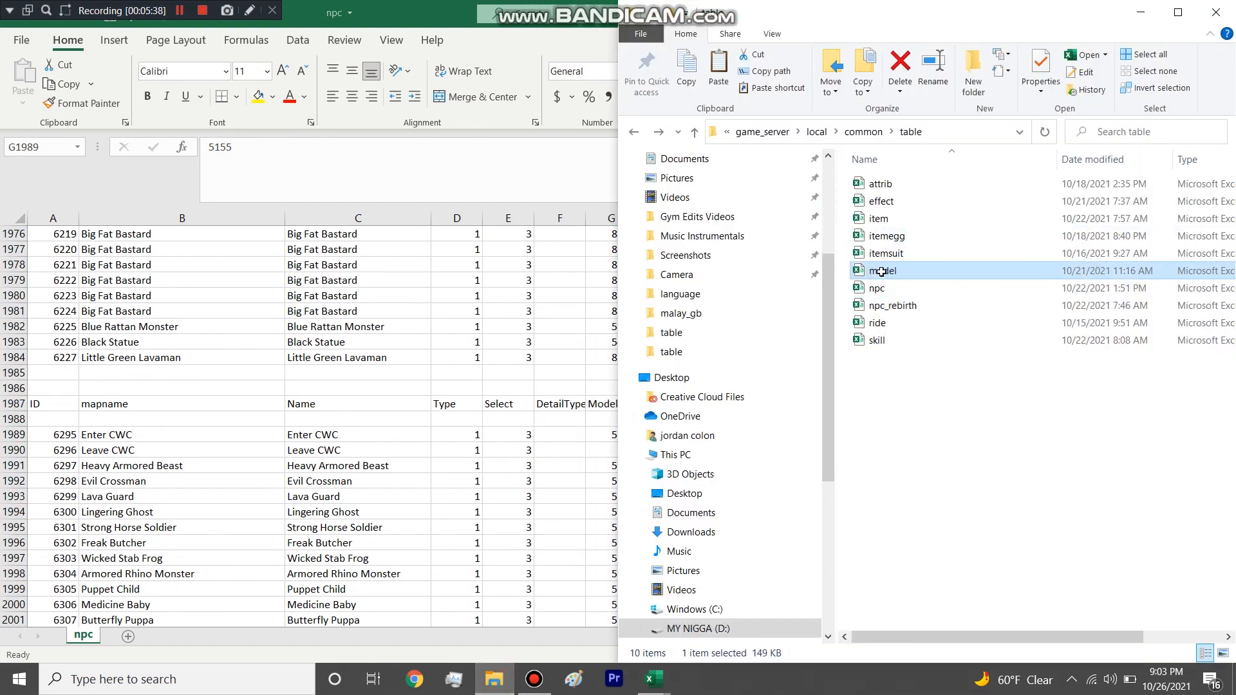
{"action": "double_click", "coordinate": [883, 272]}
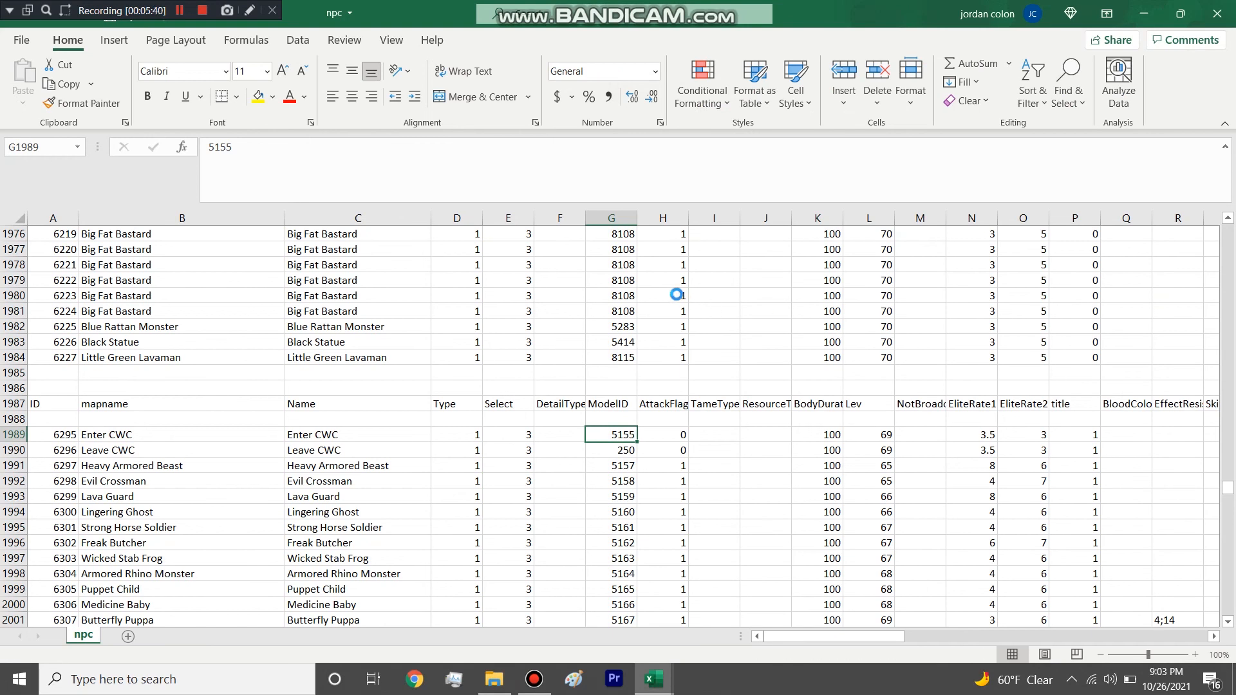
{"action": "left_click", "coordinate": [1152, 14]}
{"action": "left_click", "coordinate": [632, 437]}
{"action": "left_click", "coordinate": [623, 450]}
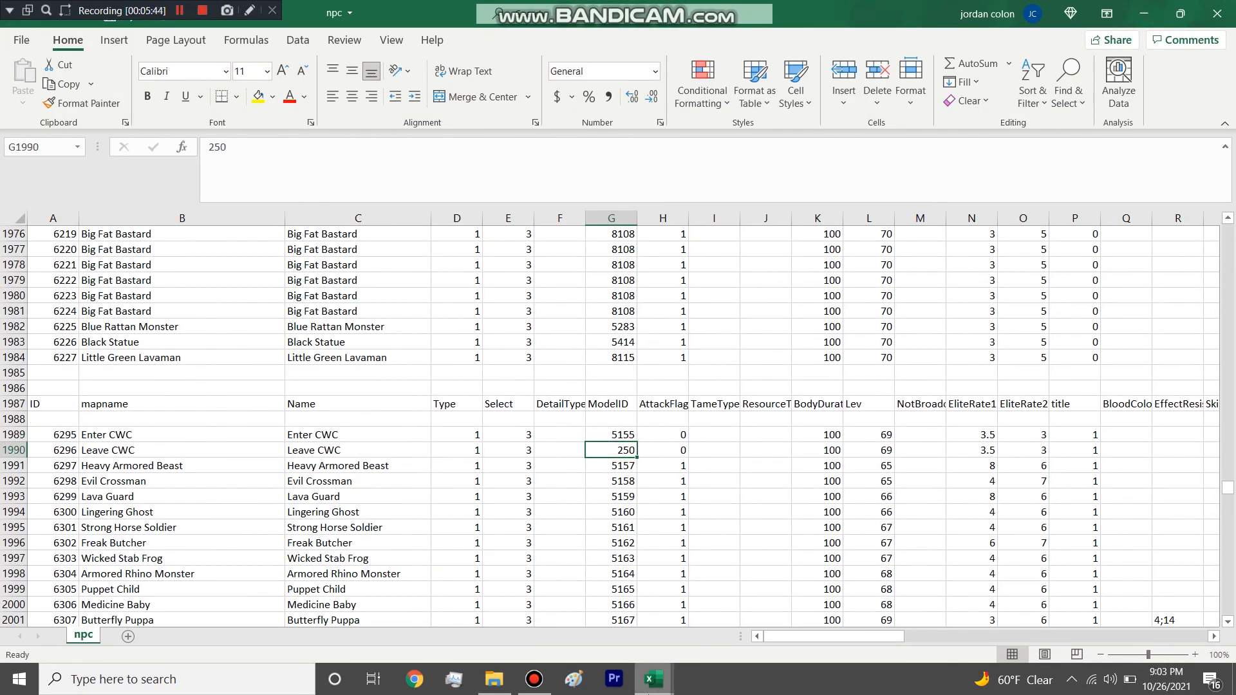
{"action": "mouse_move", "coordinate": [654, 679]}
{"action": "left_click", "coordinate": [790, 589]}
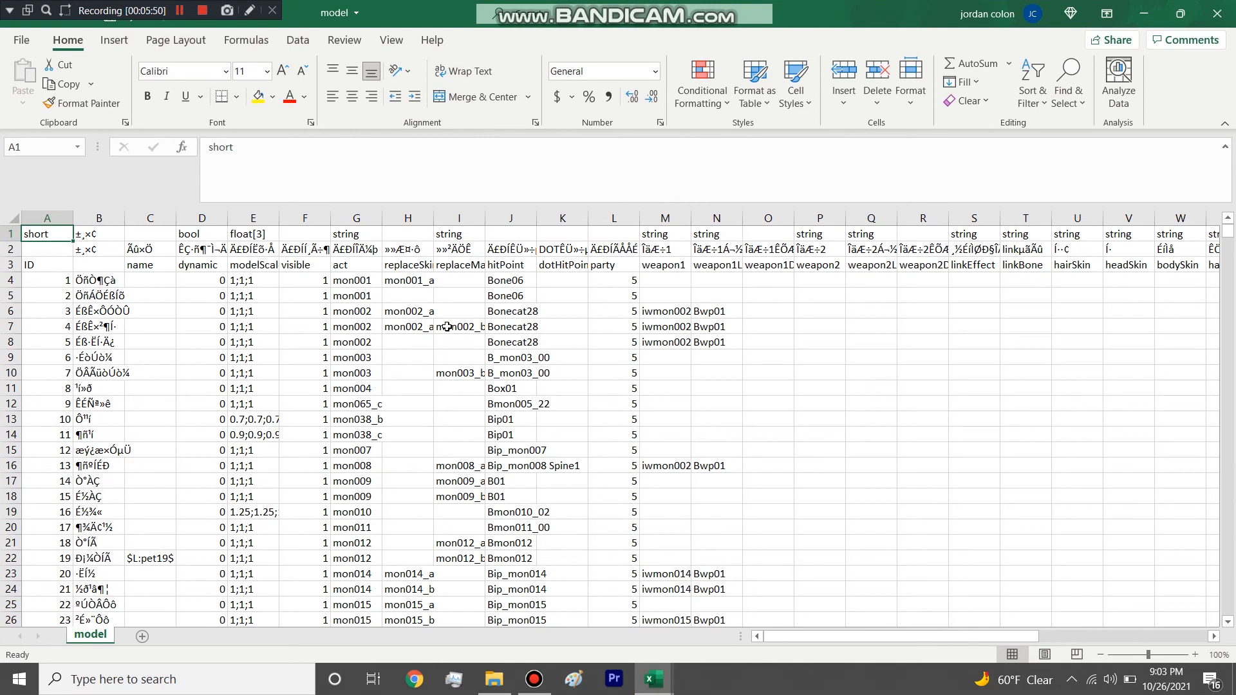
Widen column B in model to show the full names, and arrange the workbook side by side with npc.
{"action": "left_click_drag", "start_coordinate": [1228, 238], "coordinate": [1212, 619]}
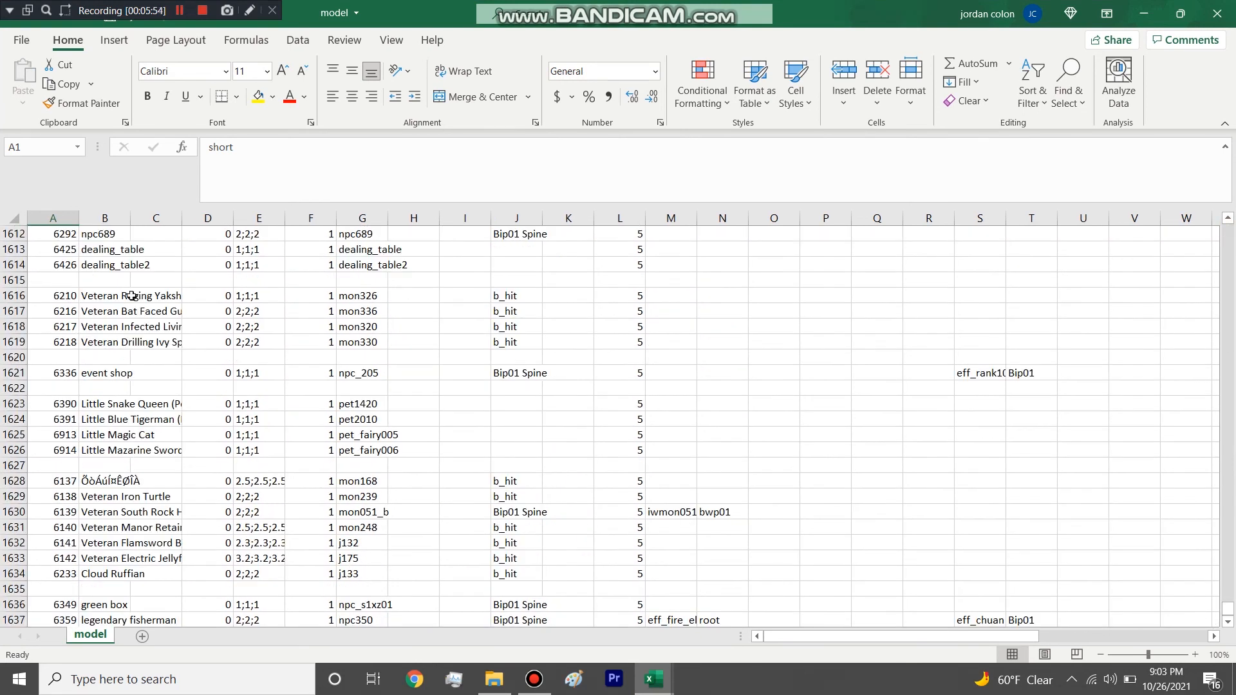
{"action": "left_click_drag", "start_coordinate": [130, 221], "coordinate": [172, 222]}
{"action": "left_click_drag", "start_coordinate": [798, 13], "coordinate": [1232, 386]}
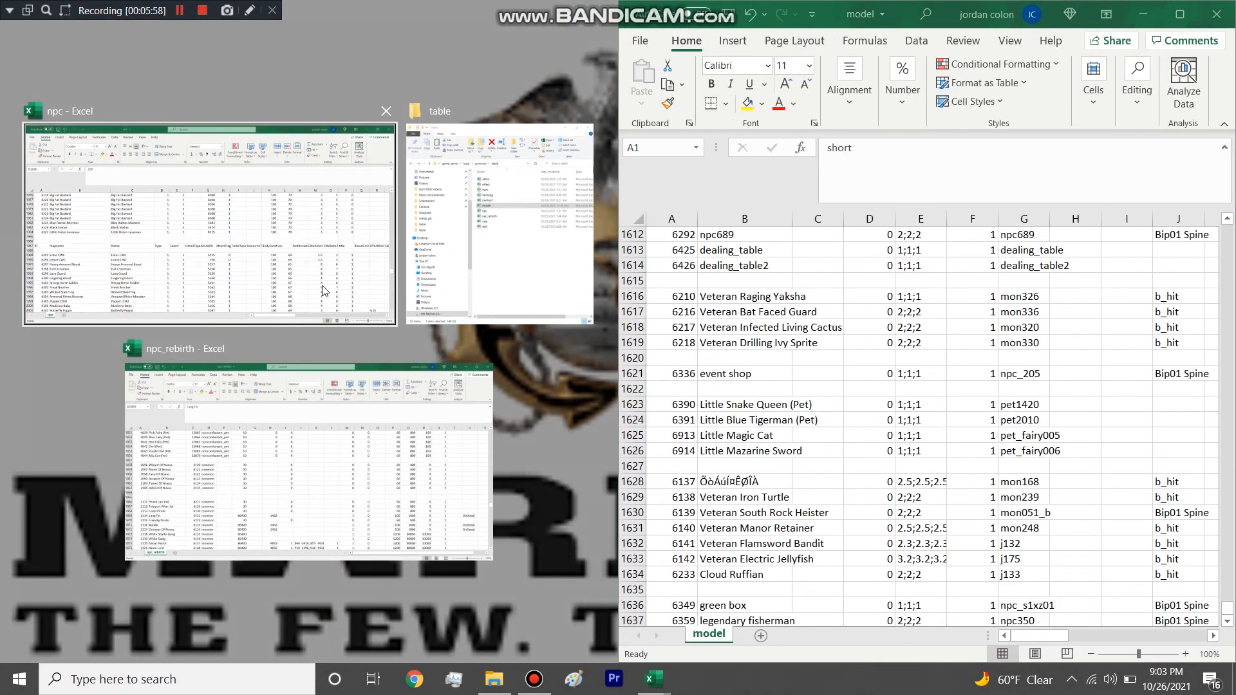
{"action": "left_click", "coordinate": [296, 281]}
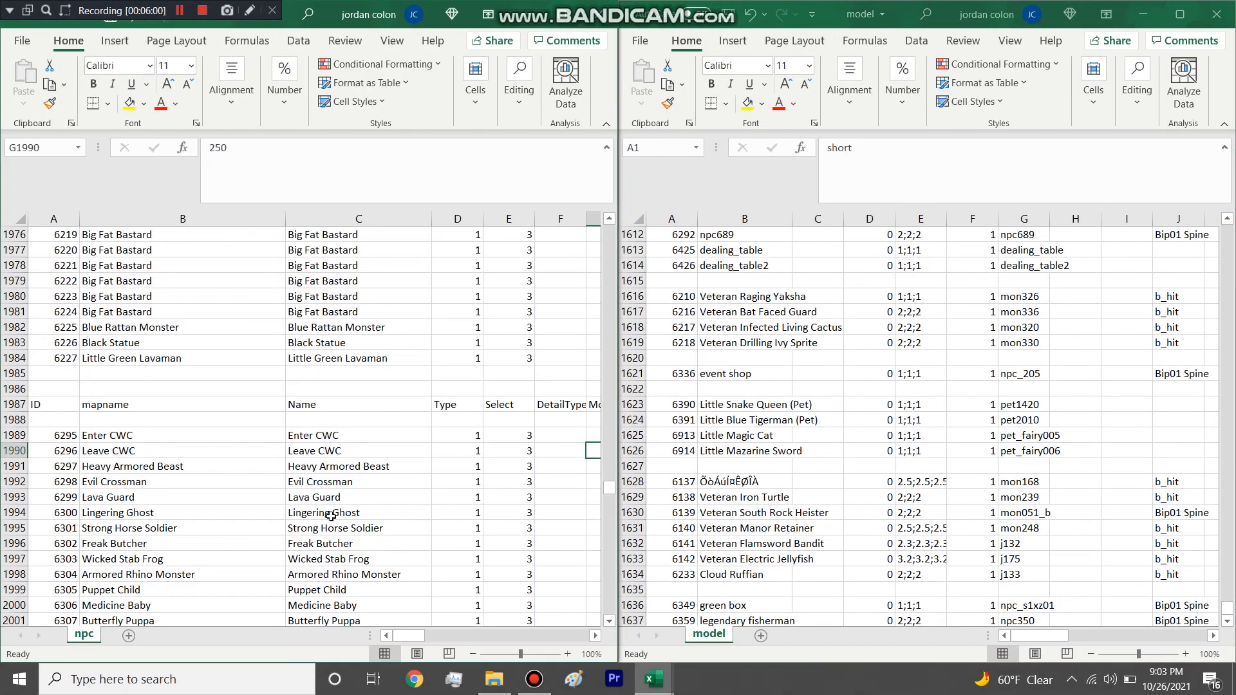
Search npc for the entry with ID 6143.
{"action": "scroll", "coordinate": [318, 488], "scroll_direction": "down", "scroll_amount": 13}
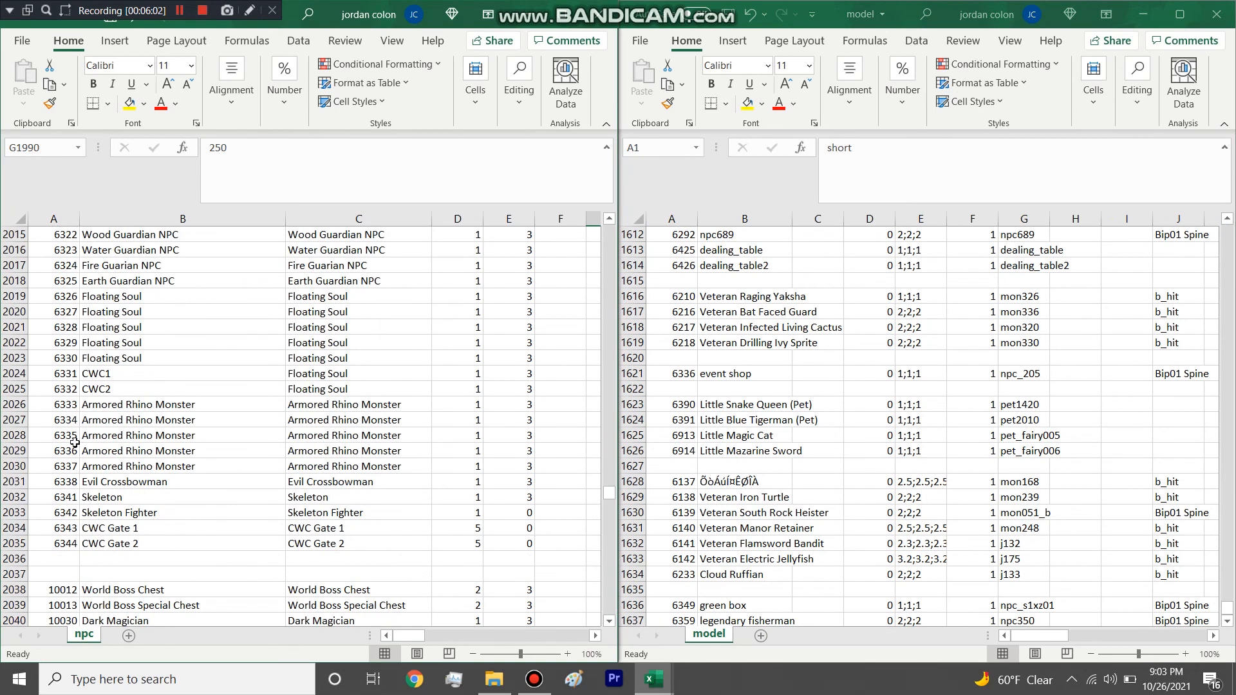
{"action": "scroll", "coordinate": [113, 474], "scroll_direction": "up", "scroll_amount": 5}
{"action": "scroll", "coordinate": [113, 475], "scroll_direction": "down", "scroll_amount": 15}
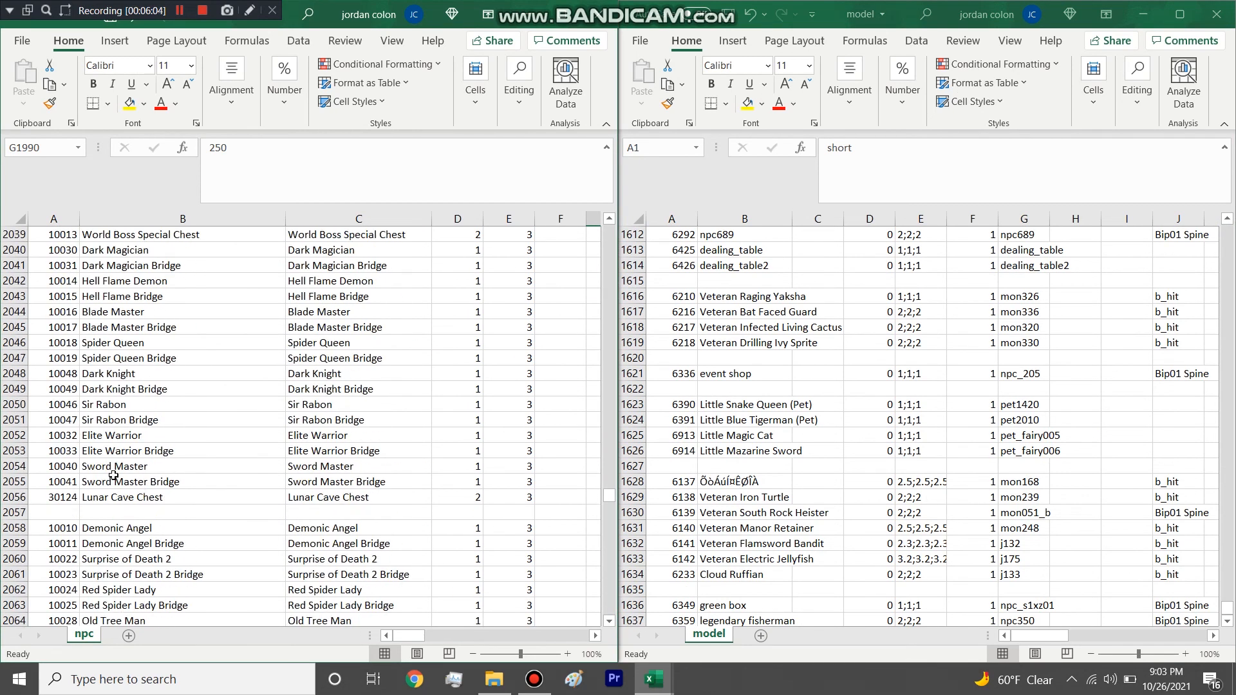
{"action": "scroll", "coordinate": [115, 474], "scroll_direction": "up", "scroll_amount": 7}
{"action": "left_click", "coordinate": [114, 477]}
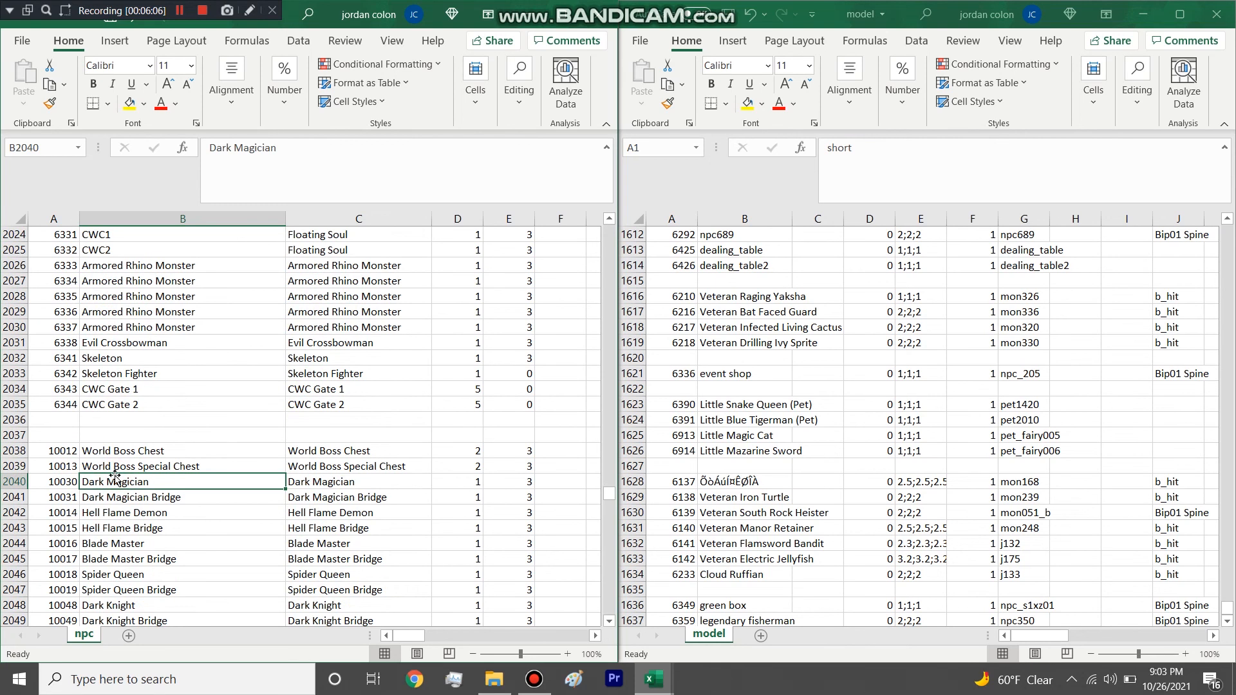
{"action": "key", "text": "ctrl+f"}
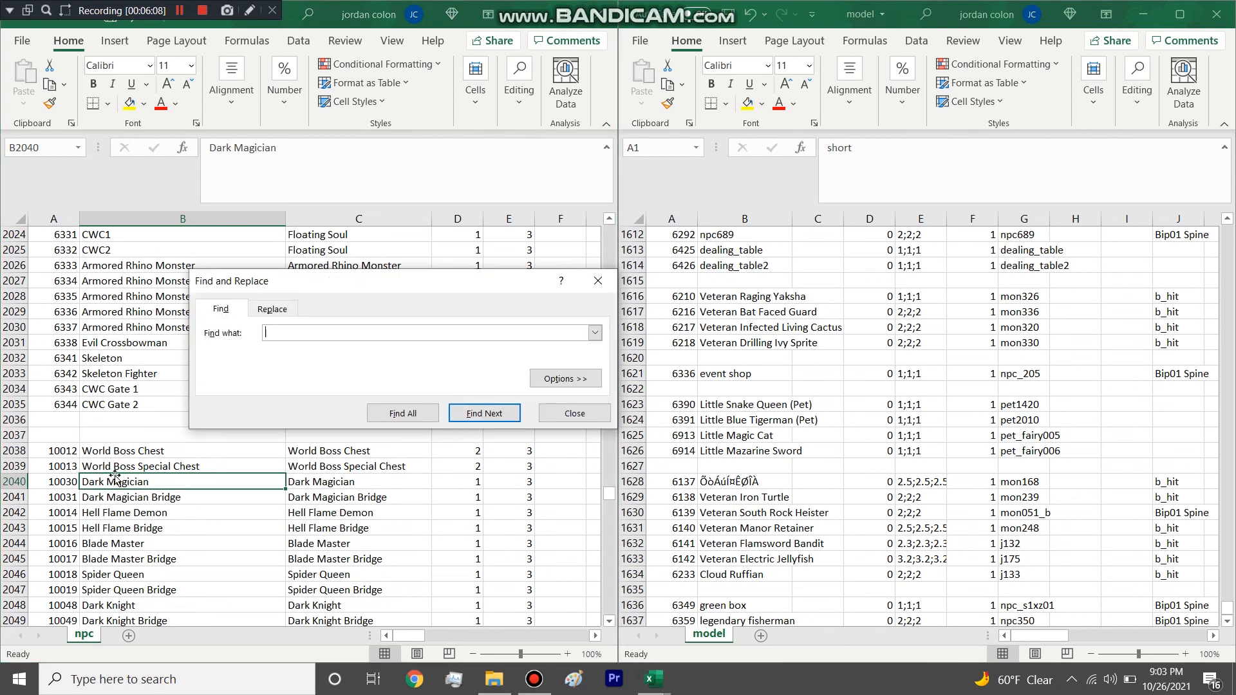
{"action": "key", "text": "Return"}
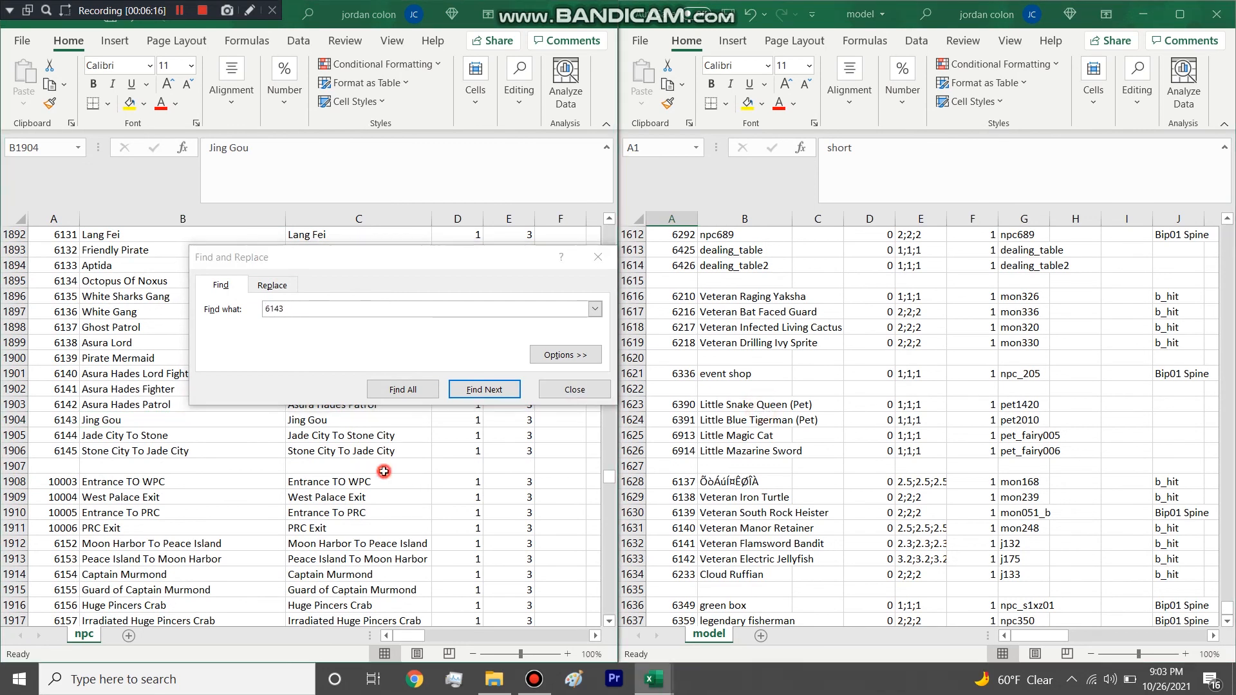
Look up Jing Gou's ModelID in npc and search the model table for 6010.
{"action": "scroll", "coordinate": [443, 490], "scroll_direction": "up", "scroll_amount": 1}
{"action": "left_click_drag", "start_coordinate": [405, 641], "coordinate": [414, 640]}
{"action": "left_click", "coordinate": [903, 477]}
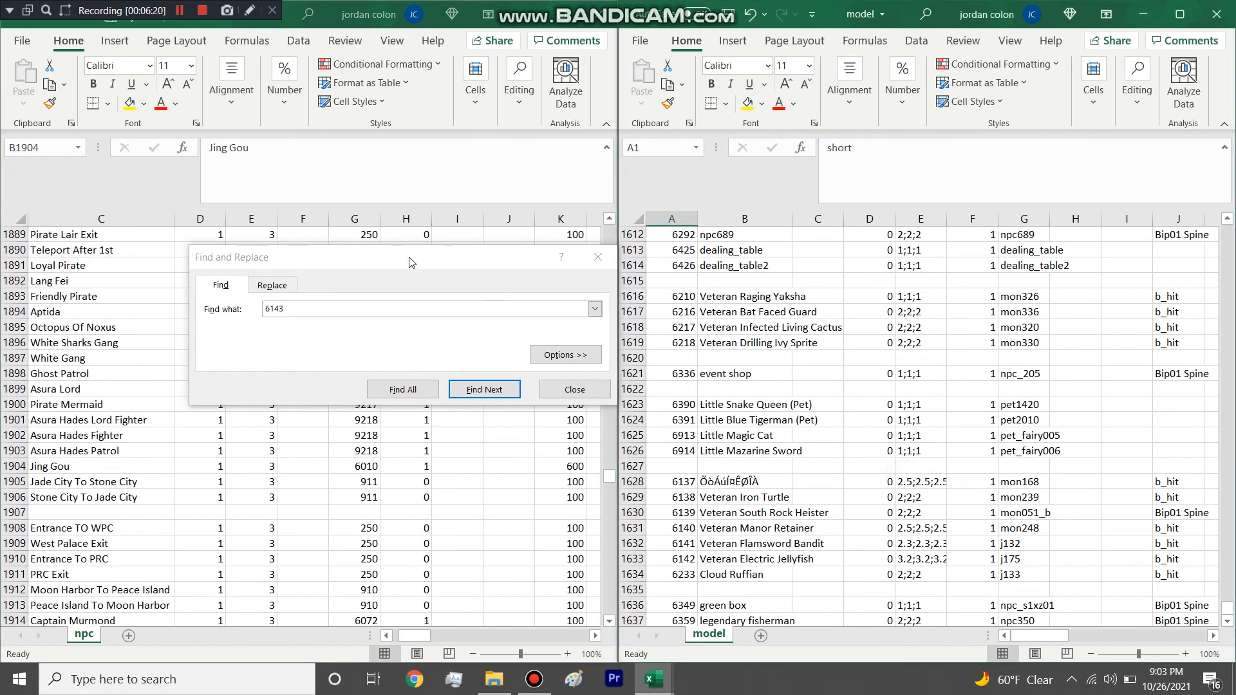
{"action": "left_click", "coordinate": [374, 313]}
{"action": "key", "text": "BackSpace"}
{"action": "key", "text": "BackSpace"}
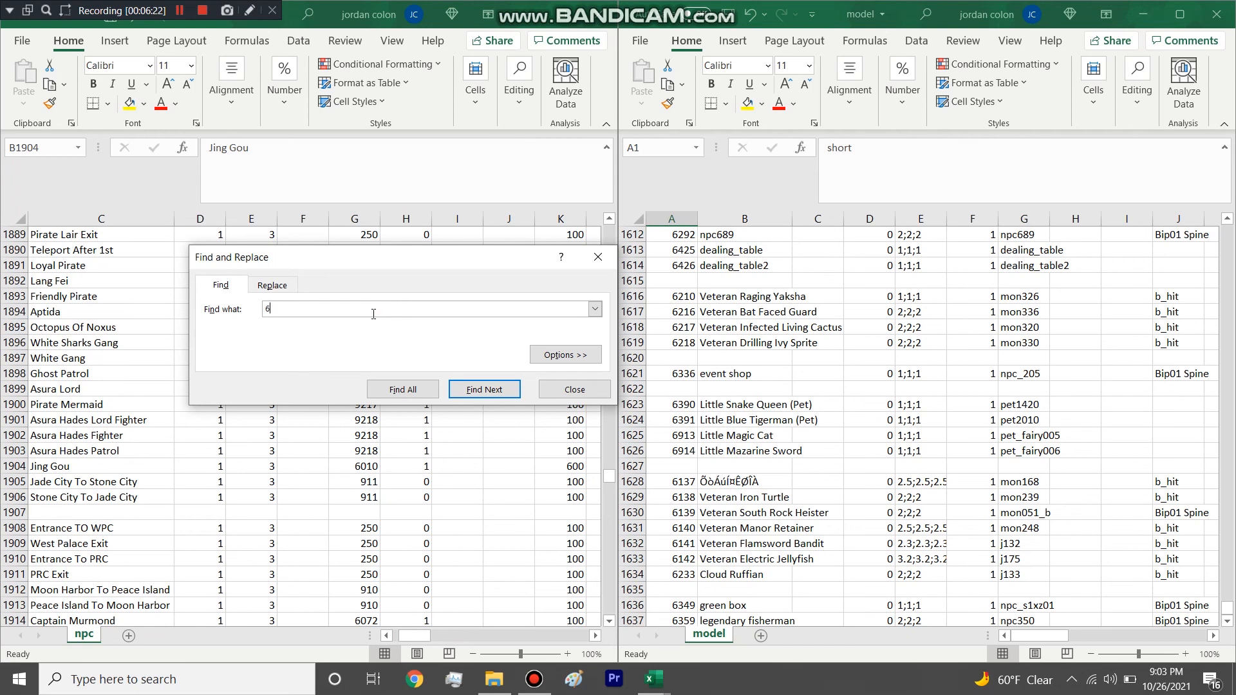
{"action": "type", "text": "010"}
{"action": "key", "text": "Return"}
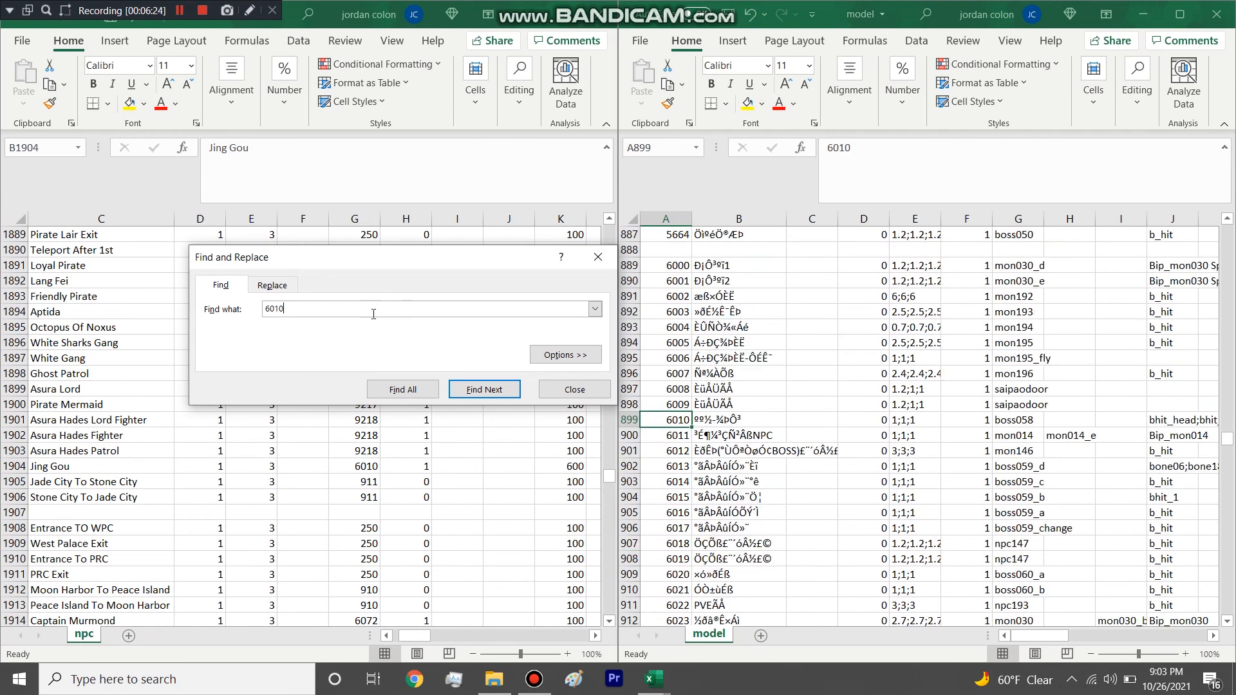
{"action": "left_click", "coordinate": [598, 257]}
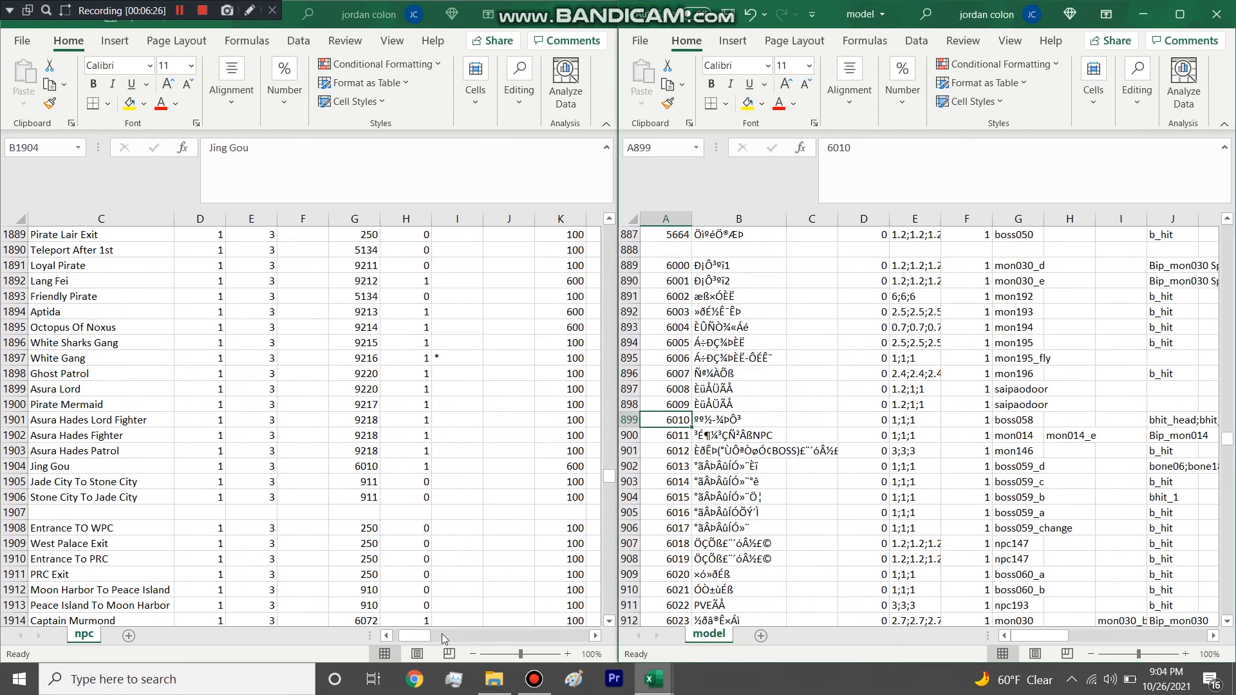
Select the entire row of ID 6010 in model.
{"action": "left_click_drag", "start_coordinate": [419, 635], "coordinate": [408, 635]}
{"action": "left_click", "coordinate": [635, 358]}
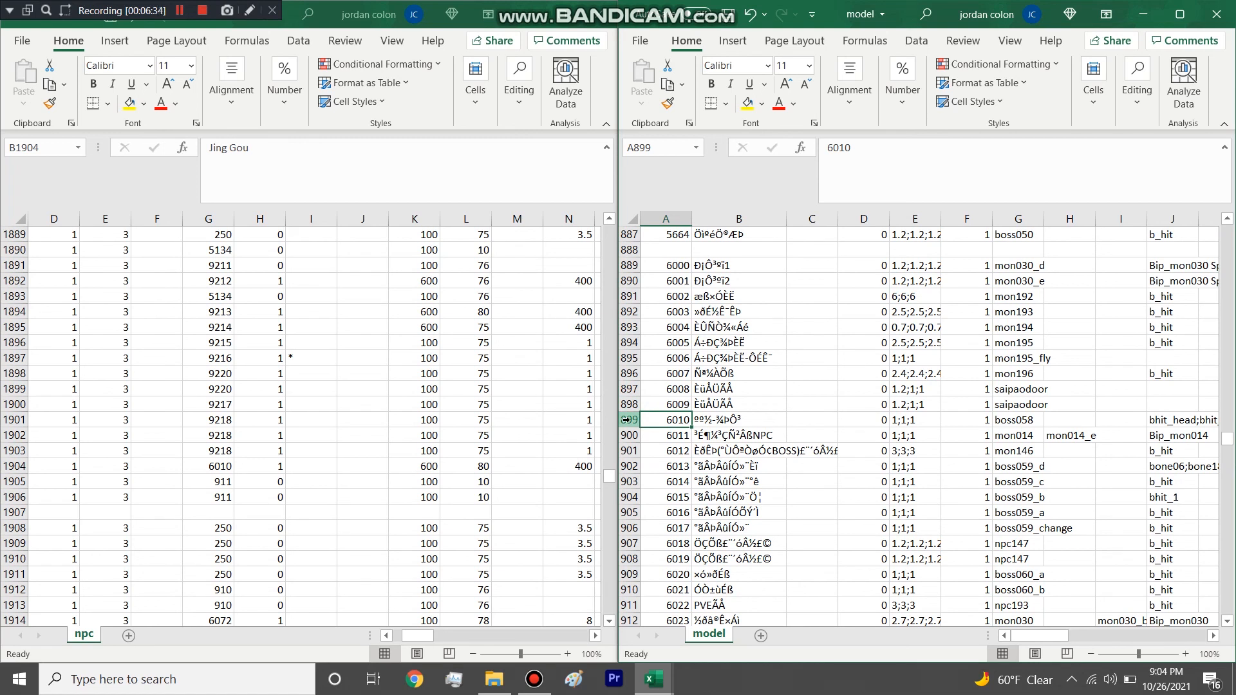
{"action": "left_click", "coordinate": [627, 419]}
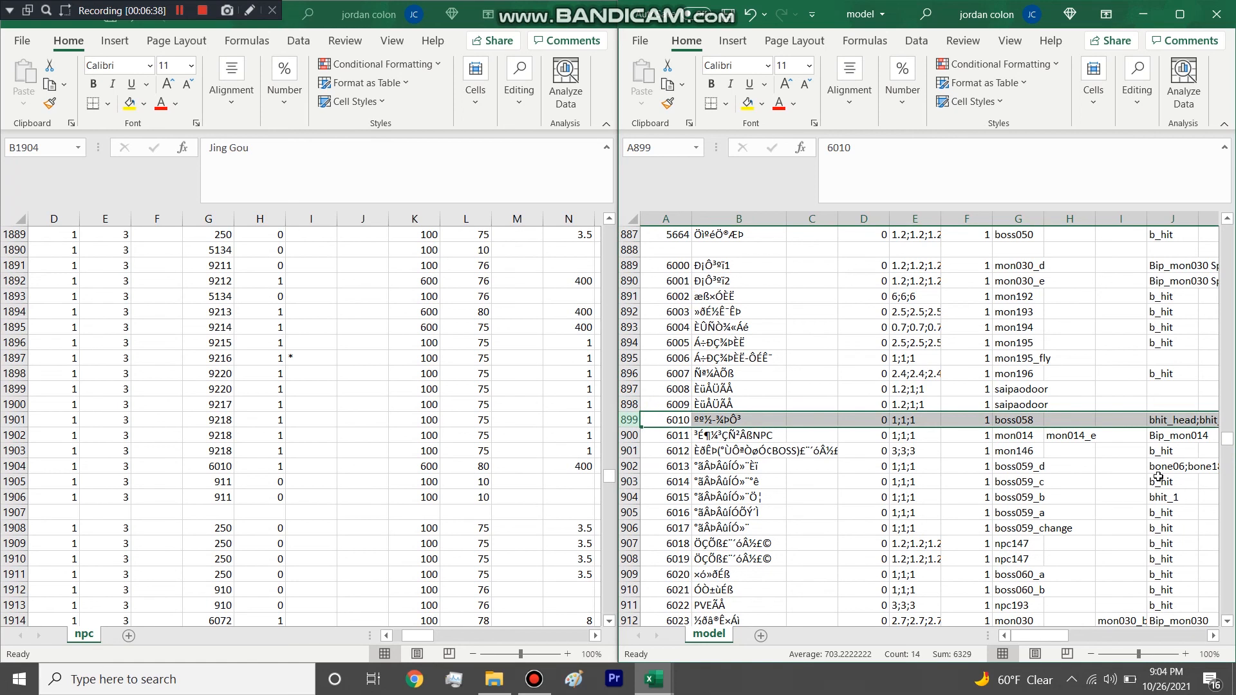
Widen model's modelScale column at the start of the table and select its first 1;1;1 entries.
{"action": "left_click_drag", "start_coordinate": [1229, 451], "coordinate": [1229, 206]}
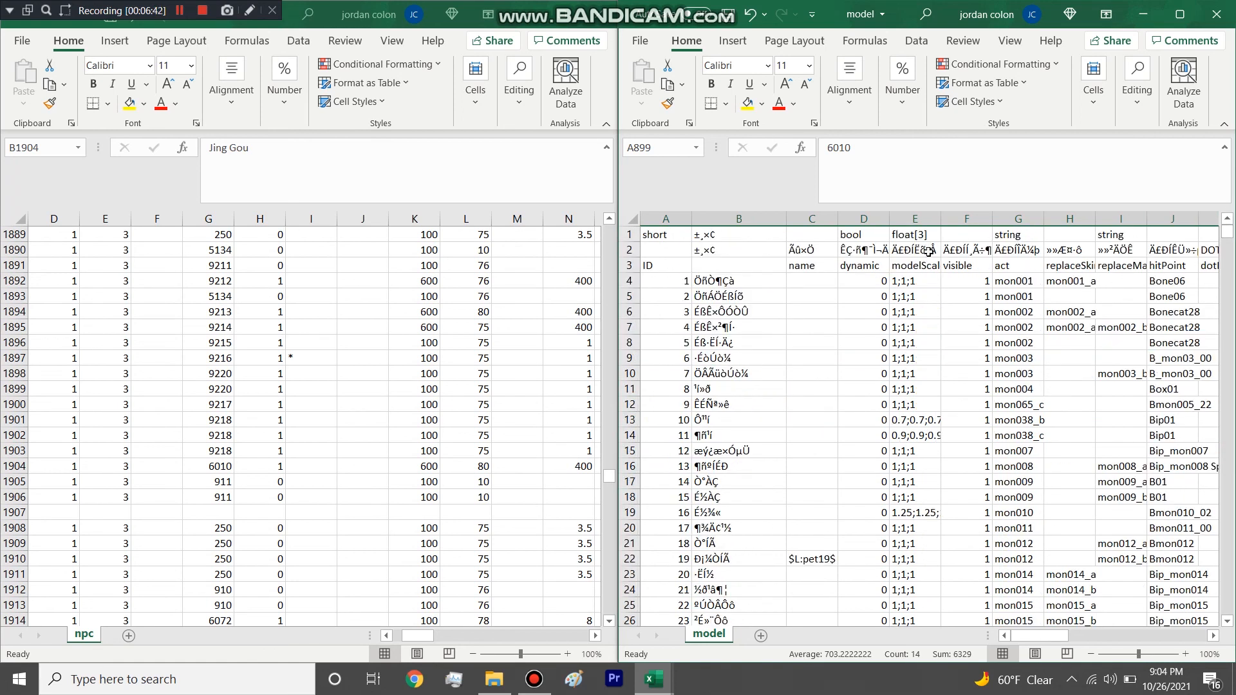
{"action": "left_click_drag", "start_coordinate": [942, 218], "coordinate": [951, 218]}
{"action": "left_click_drag", "start_coordinate": [914, 280], "coordinate": [923, 390]}
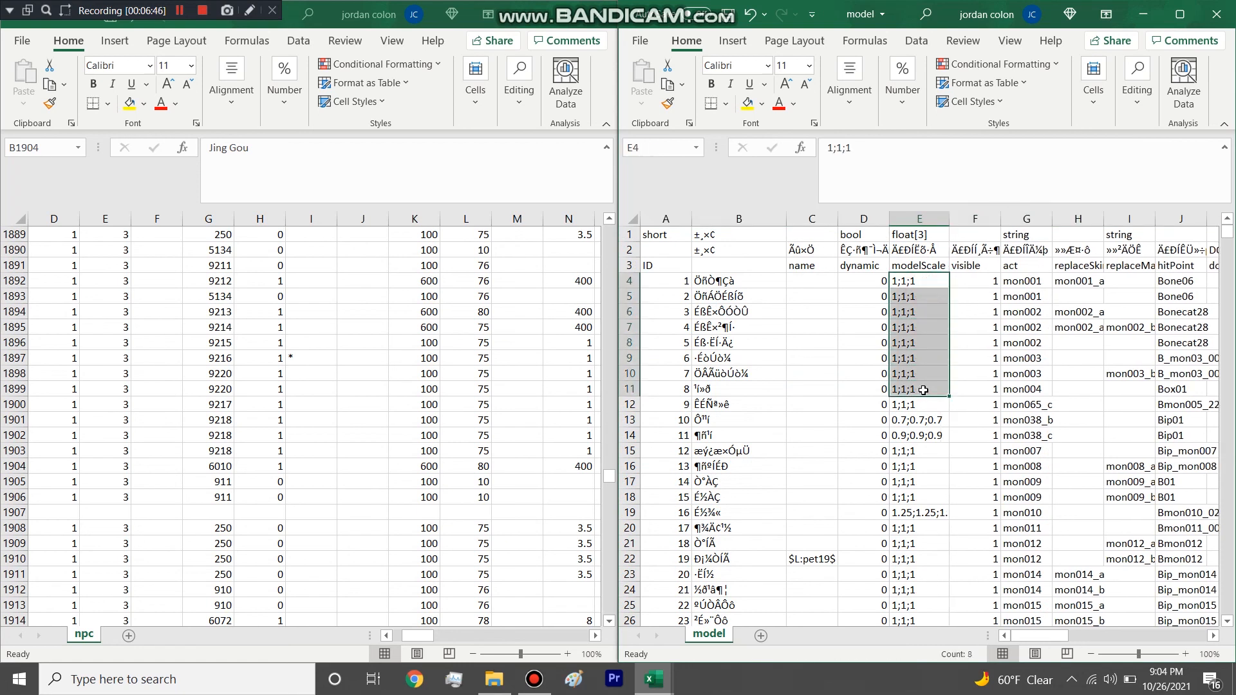
{"action": "left_click", "coordinate": [903, 405]}
{"action": "left_click", "coordinate": [906, 281]}
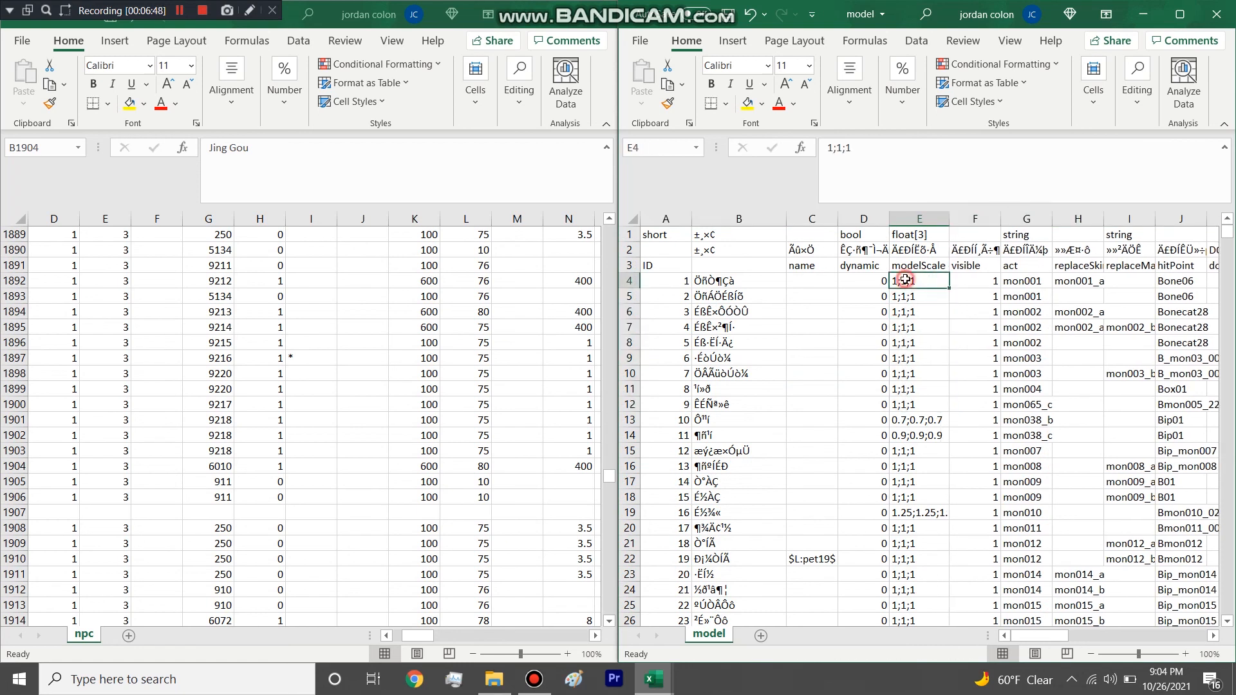
{"action": "left_click", "coordinate": [912, 300]}
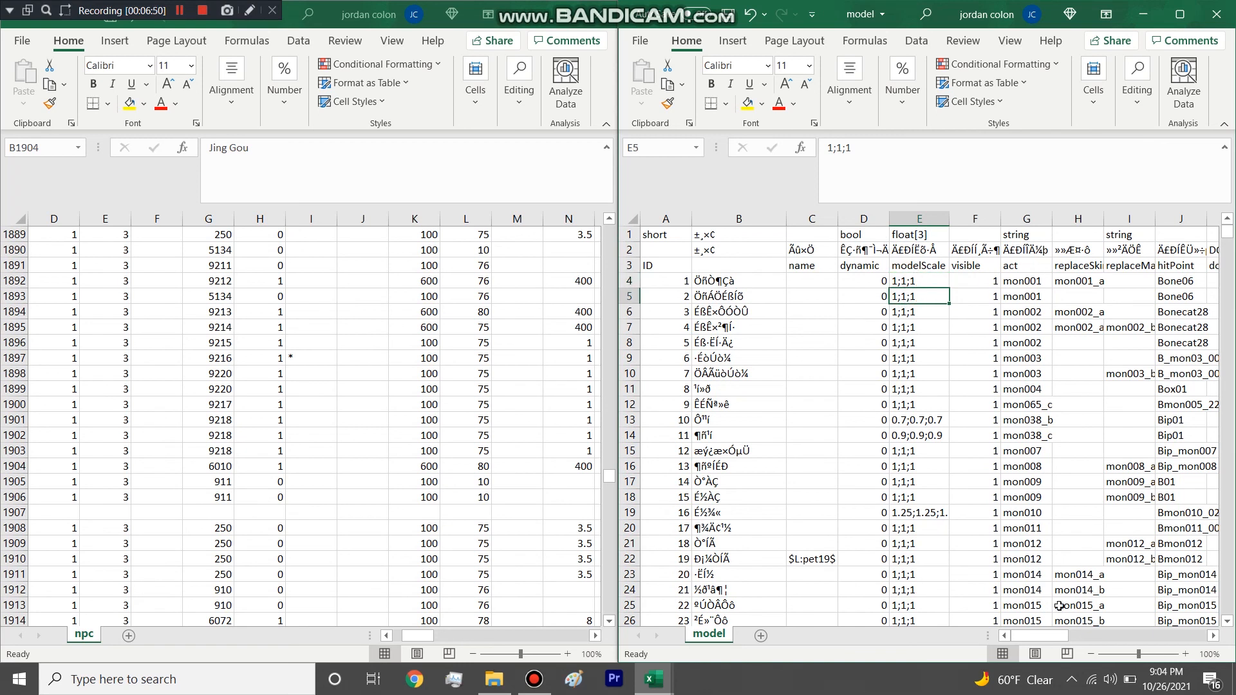
Widen model's headIcon column and select its entries from ic_mon002 down to ic_mon010.
{"action": "left_click_drag", "start_coordinate": [1037, 636], "coordinate": [1054, 641]}
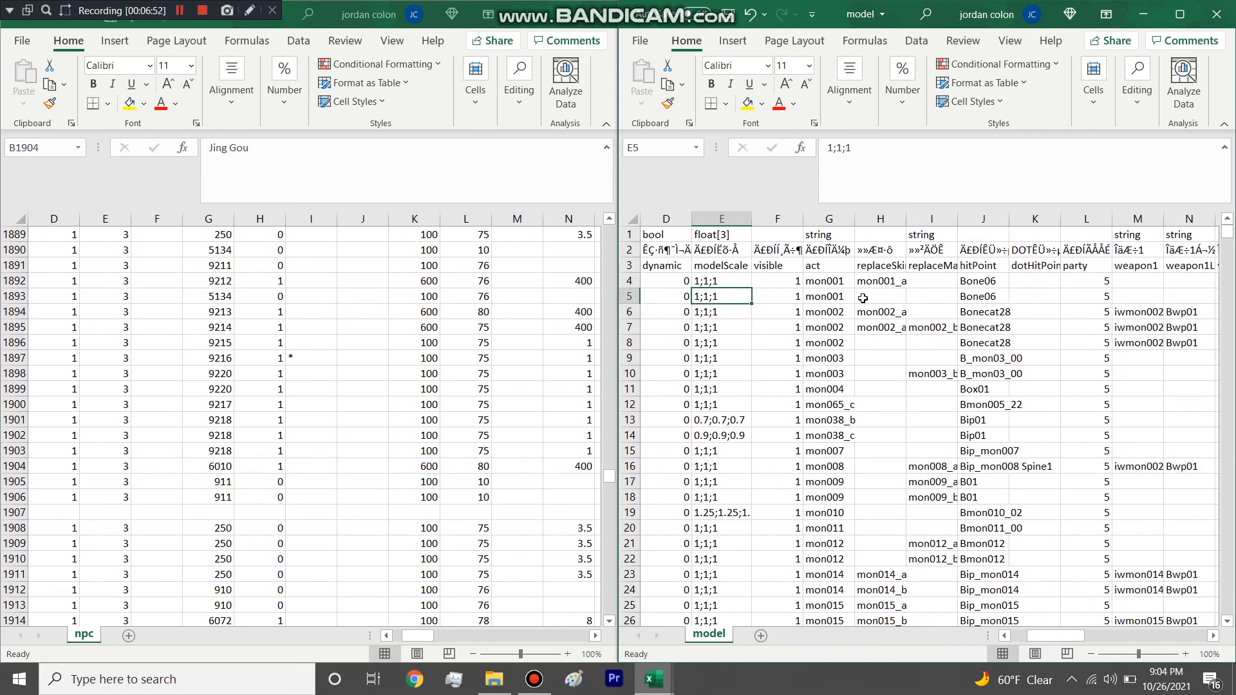
{"action": "left_click_drag", "start_coordinate": [835, 295], "coordinate": [972, 329]}
{"action": "left_click", "coordinate": [1017, 327]}
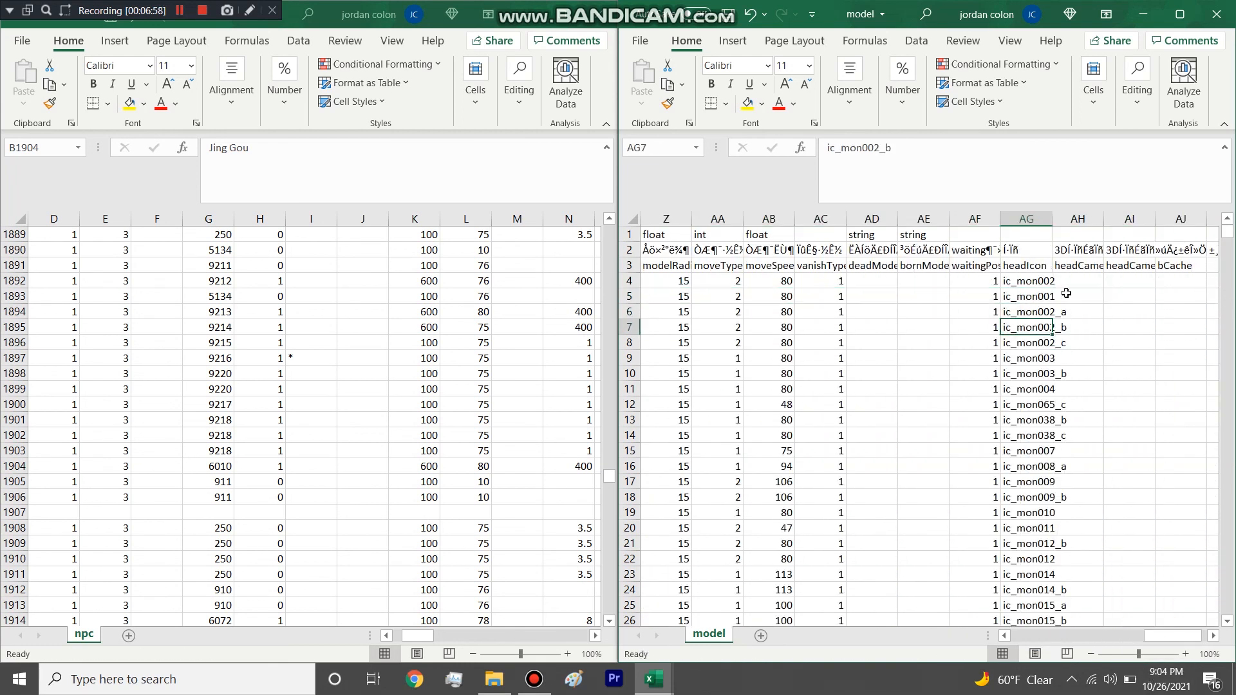
{"action": "left_click_drag", "start_coordinate": [1051, 218], "coordinate": [1141, 219]}
{"action": "left_click_drag", "start_coordinate": [1049, 281], "coordinate": [1046, 518]}
Widen model's act column and select its entries from mon001 down to mon010.
{"action": "scroll", "coordinate": [1131, 580], "scroll_direction": "left", "scroll_amount": 10}
{"action": "scroll", "coordinate": [1050, 608], "scroll_direction": "left", "scroll_amount": 3}
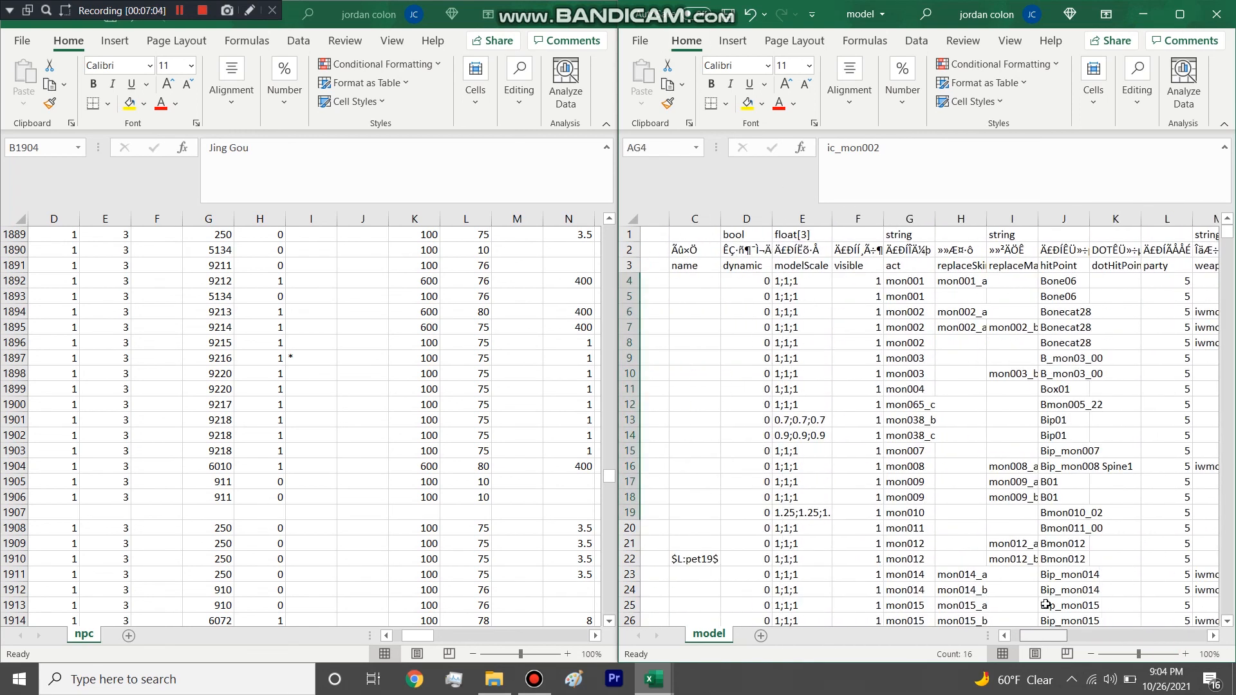
{"action": "left_click_drag", "start_coordinate": [907, 222], "coordinate": [972, 232]}
{"action": "left_click_drag", "start_coordinate": [887, 282], "coordinate": [925, 439]}
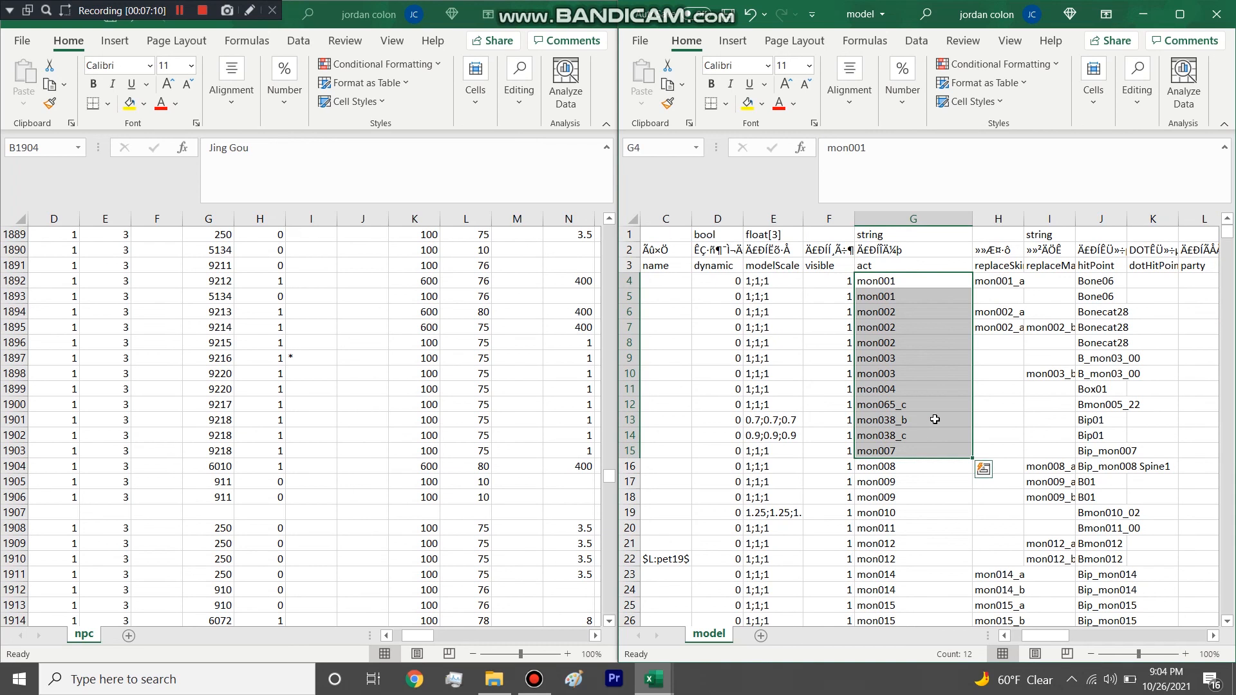
{"action": "left_click", "coordinate": [928, 344]}
{"action": "left_click_drag", "start_coordinate": [941, 284], "coordinate": [927, 513]}
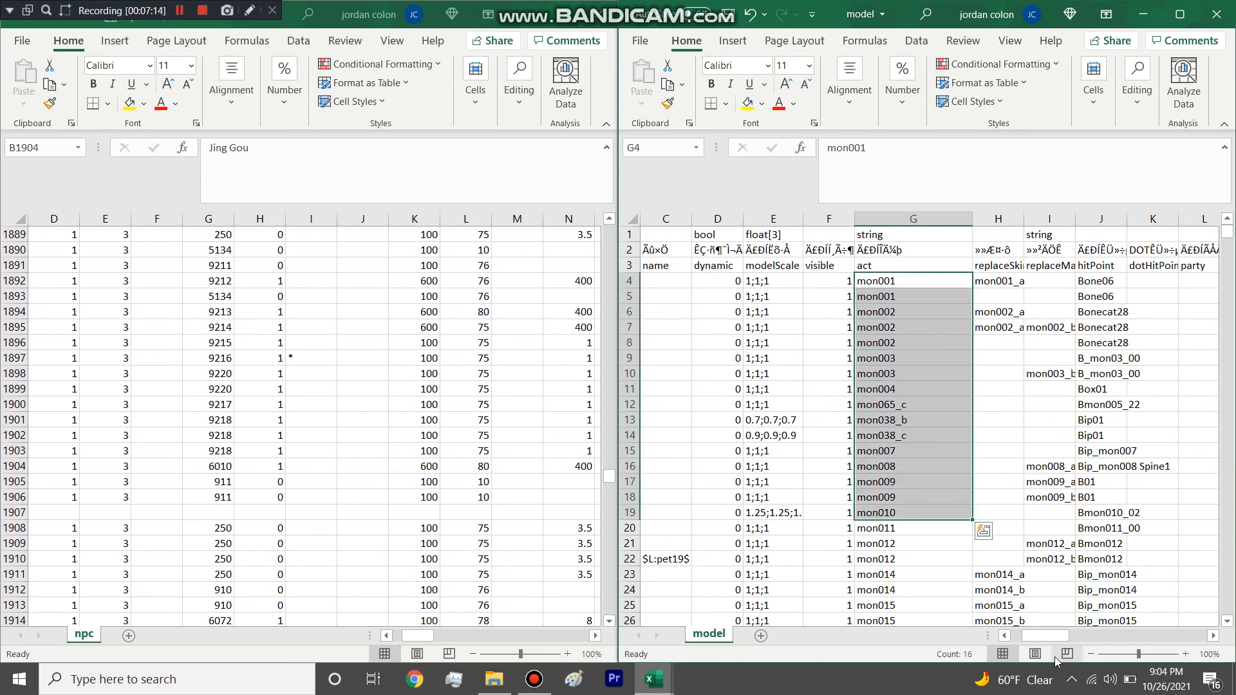
Compare model's act and headIcon columns, selecting the first entries in each.
{"action": "left_click_drag", "start_coordinate": [1039, 637], "coordinate": [1034, 638]}
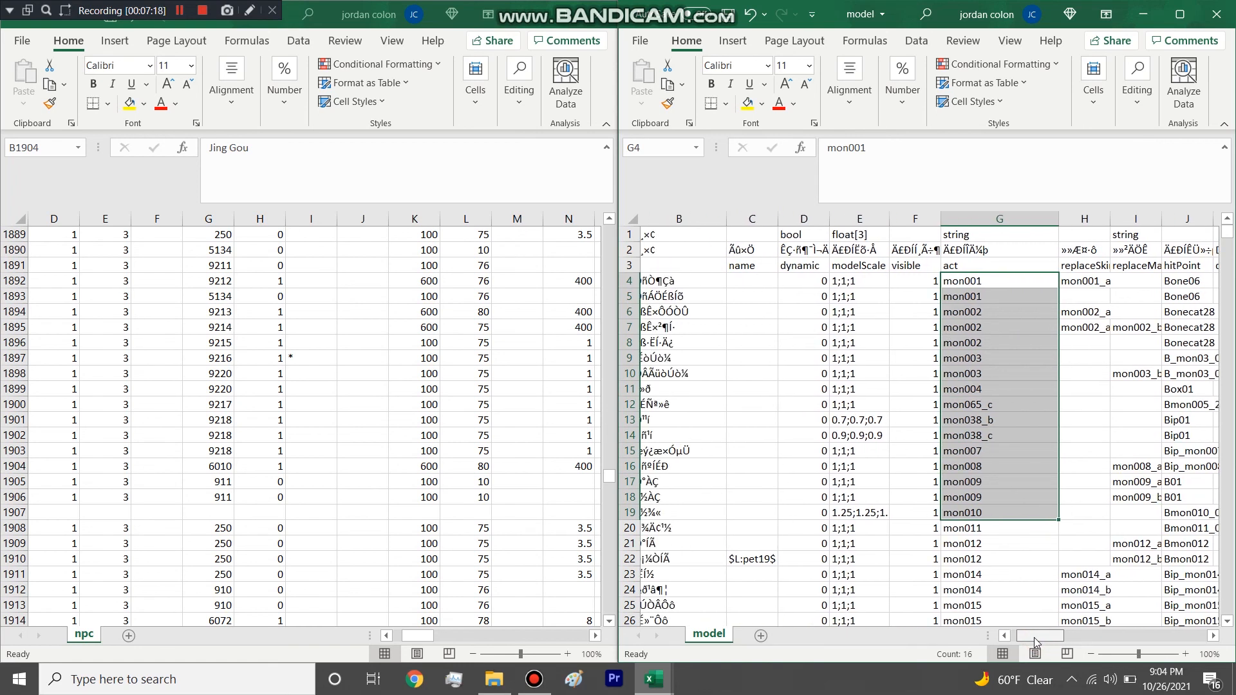
{"action": "left_click_drag", "start_coordinate": [1034, 637], "coordinate": [1031, 640]}
{"action": "left_click_drag", "start_coordinate": [1011, 291], "coordinate": [1004, 432]}
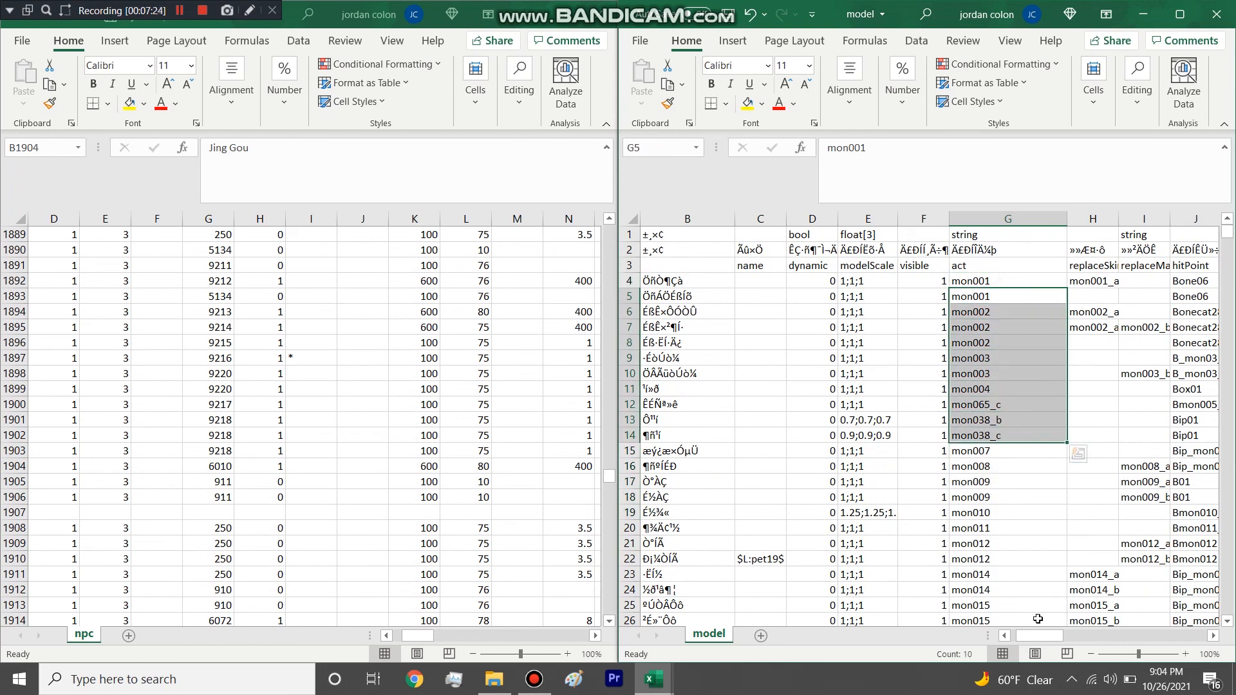
{"action": "left_click_drag", "start_coordinate": [1028, 637], "coordinate": [1149, 647]}
{"action": "left_click_drag", "start_coordinate": [1090, 278], "coordinate": [1110, 526]}
{"action": "left_click", "coordinate": [1122, 251]}
{"action": "left_click_drag", "start_coordinate": [1119, 281], "coordinate": [1100, 541]}
Return to model's act column and select the second mon001 entry.
{"action": "left_click_drag", "start_coordinate": [1161, 636], "coordinate": [1057, 651]}
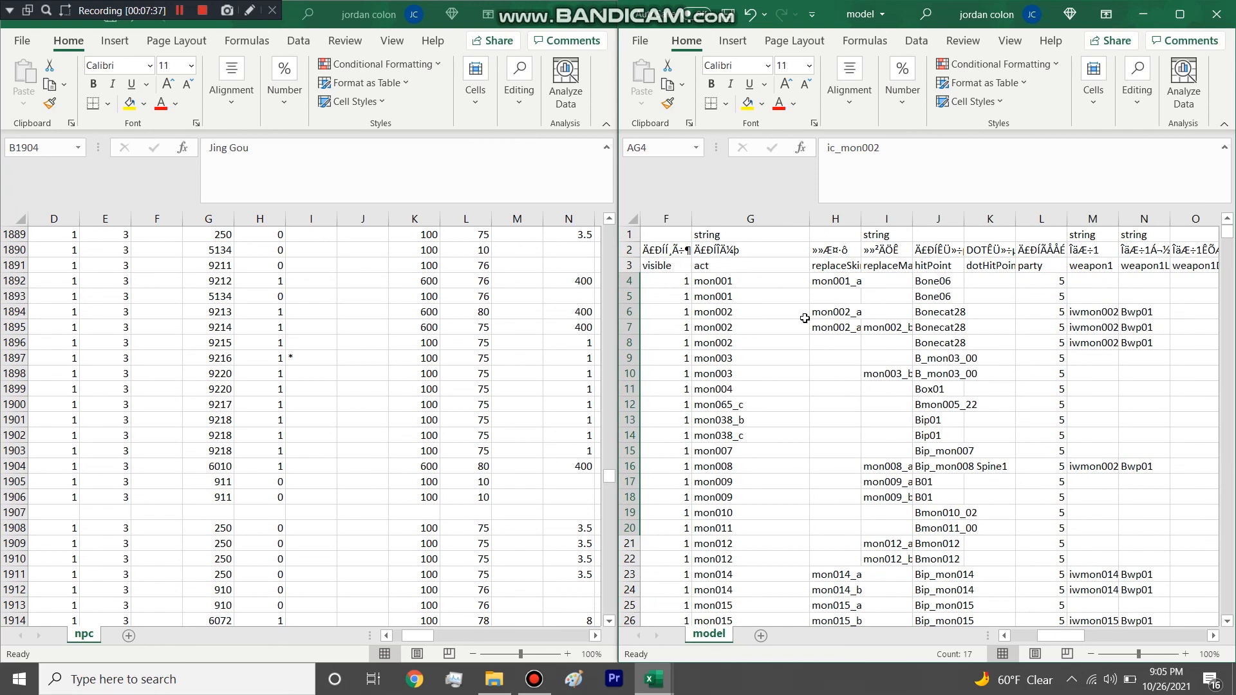
{"action": "left_click_drag", "start_coordinate": [749, 287], "coordinate": [1116, 608]}
{"action": "left_click", "coordinate": [768, 298]}
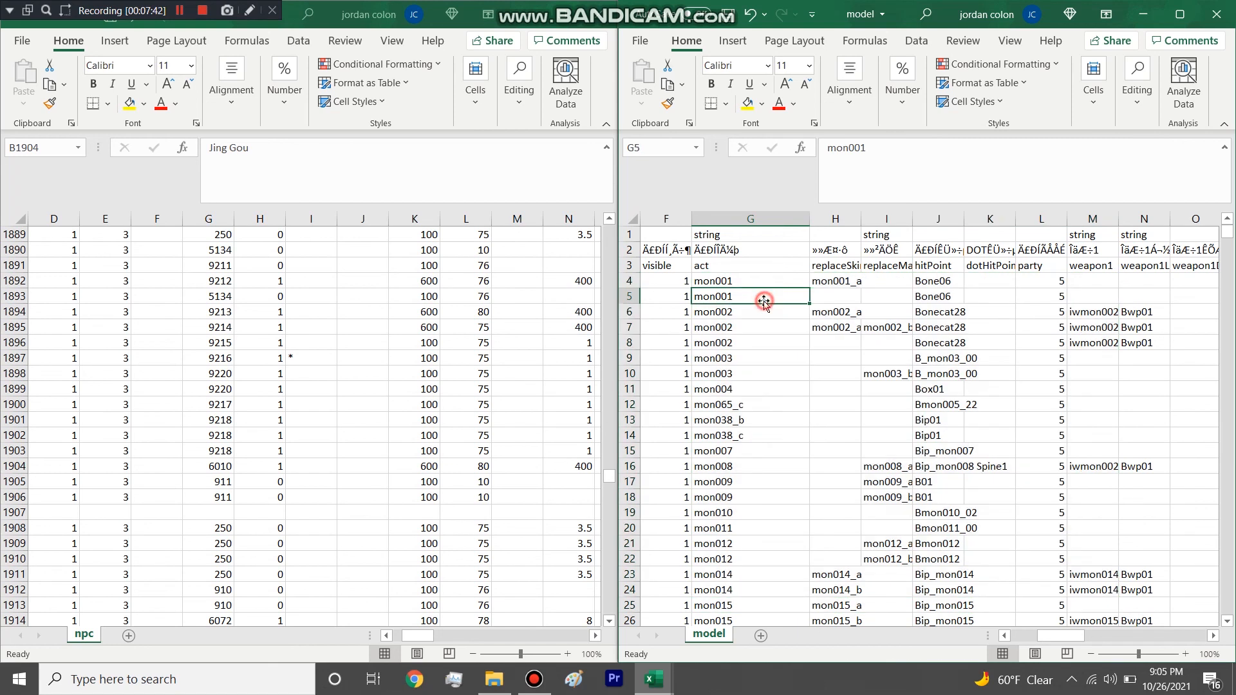
{"action": "left_click_drag", "start_coordinate": [1063, 646], "coordinate": [1039, 582]}
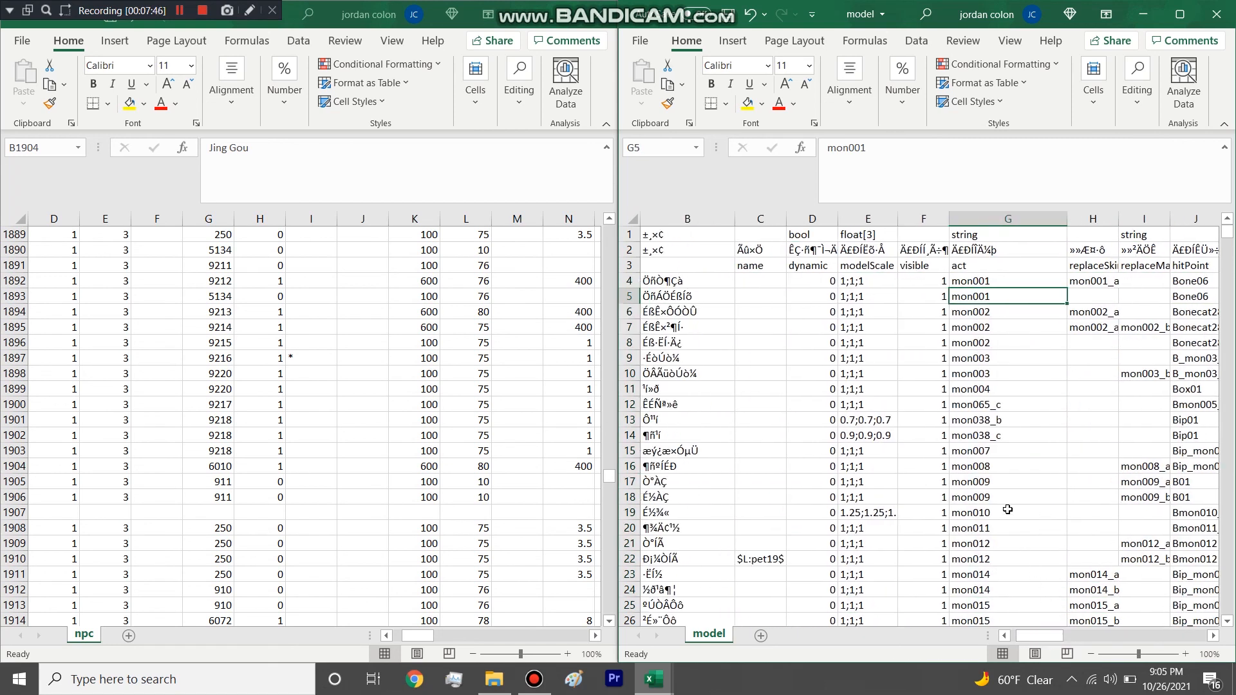
Close the model workbook and return to the npc workbook.
{"action": "left_click", "coordinate": [494, 679]}
{"action": "left_click", "coordinate": [493, 679]}
{"action": "left_click", "coordinate": [1218, 13]}
{"action": "left_click", "coordinate": [618, 360]}
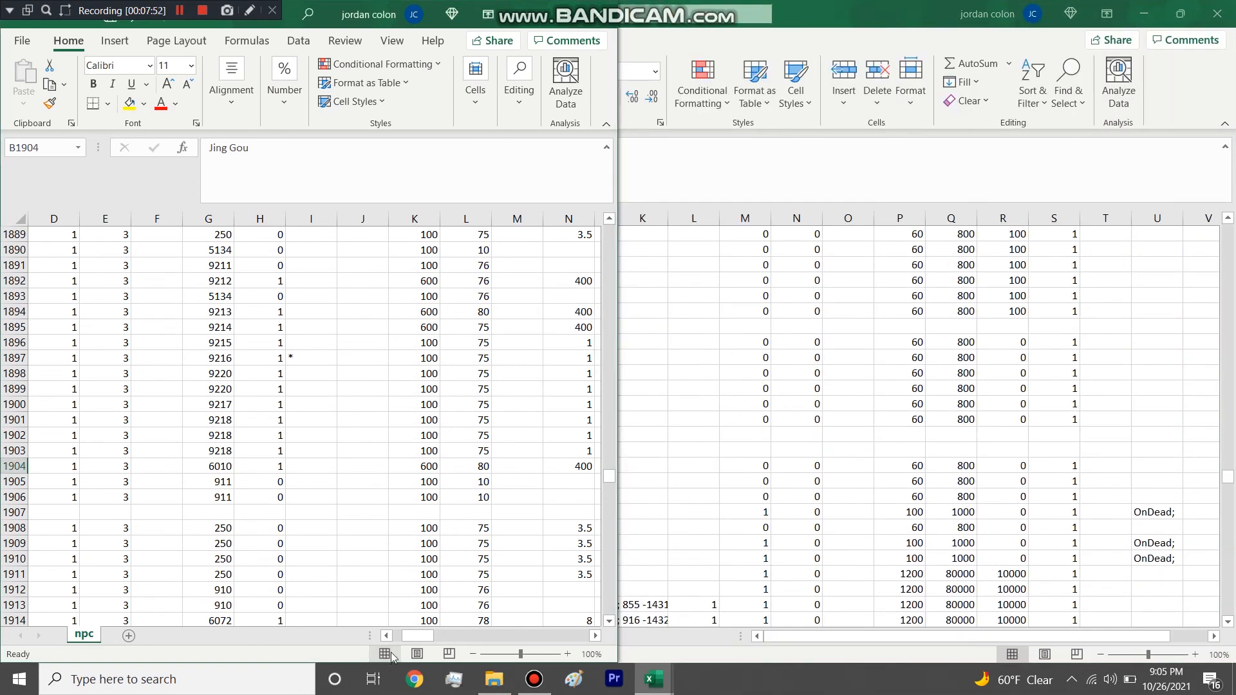
Select npc's Lev header and its entries in rows 1889 to 1893, plus the first EliteRate2 value in row 1889.
{"action": "mouse_move", "coordinate": [409, 636]}
{"action": "left_mouse_down"}
{"action": "mouse_move", "coordinate": [394, 636]}
{"action": "mouse_move", "coordinate": [428, 641]}
{"action": "left_mouse_up"}
{"action": "scroll", "coordinate": [283, 385], "scroll_direction": "up", "scroll_amount": 5}
{"action": "left_click", "coordinate": [258, 451]}
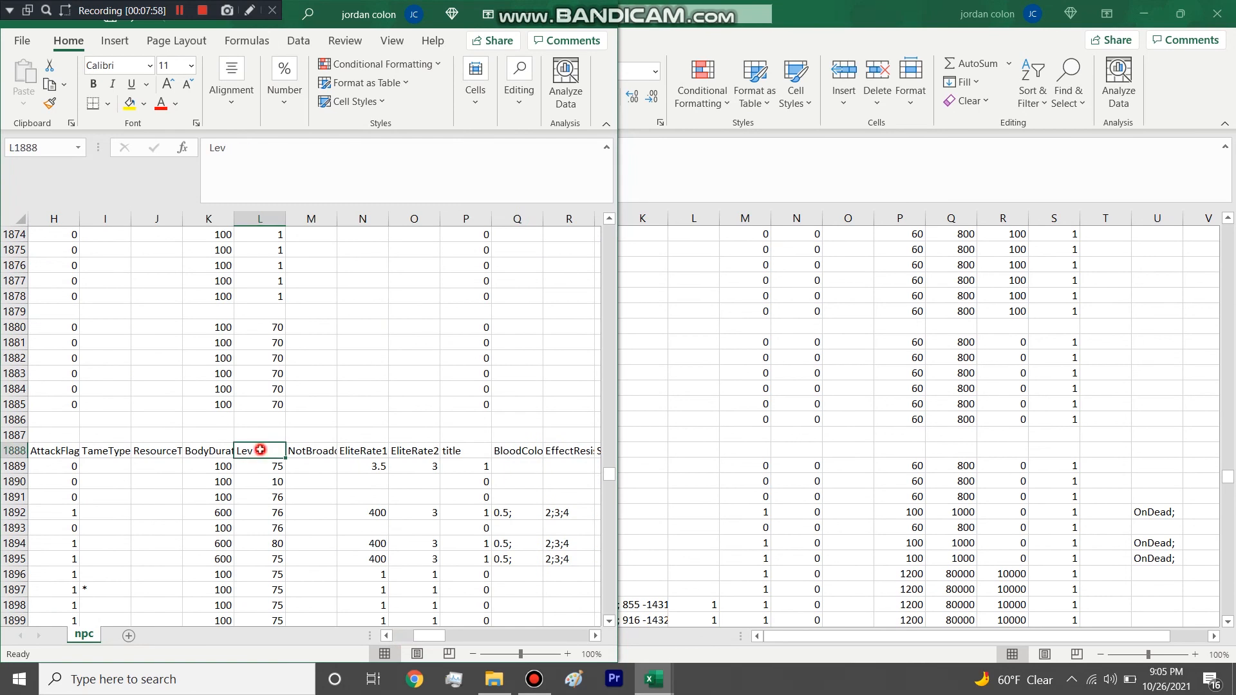
{"action": "left_click", "coordinate": [269, 484]}
{"action": "left_click_drag", "start_coordinate": [270, 468], "coordinate": [271, 528]}
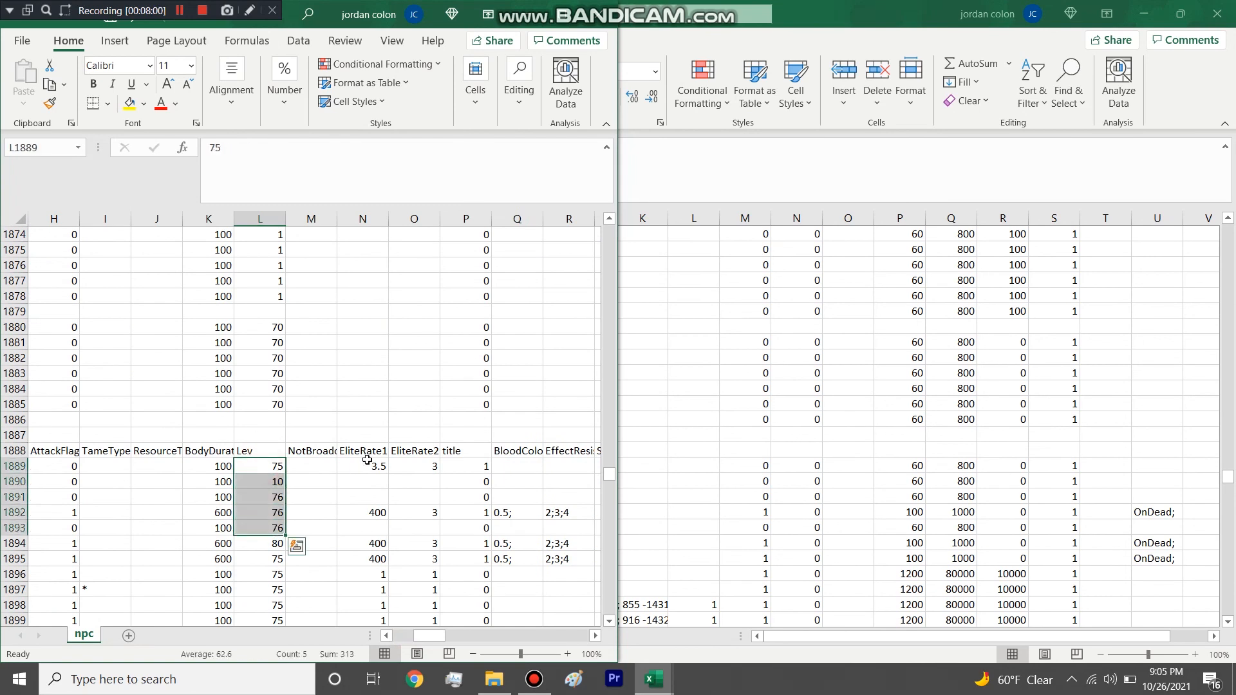
{"action": "left_click_drag", "start_coordinate": [433, 471], "coordinate": [407, 475]}
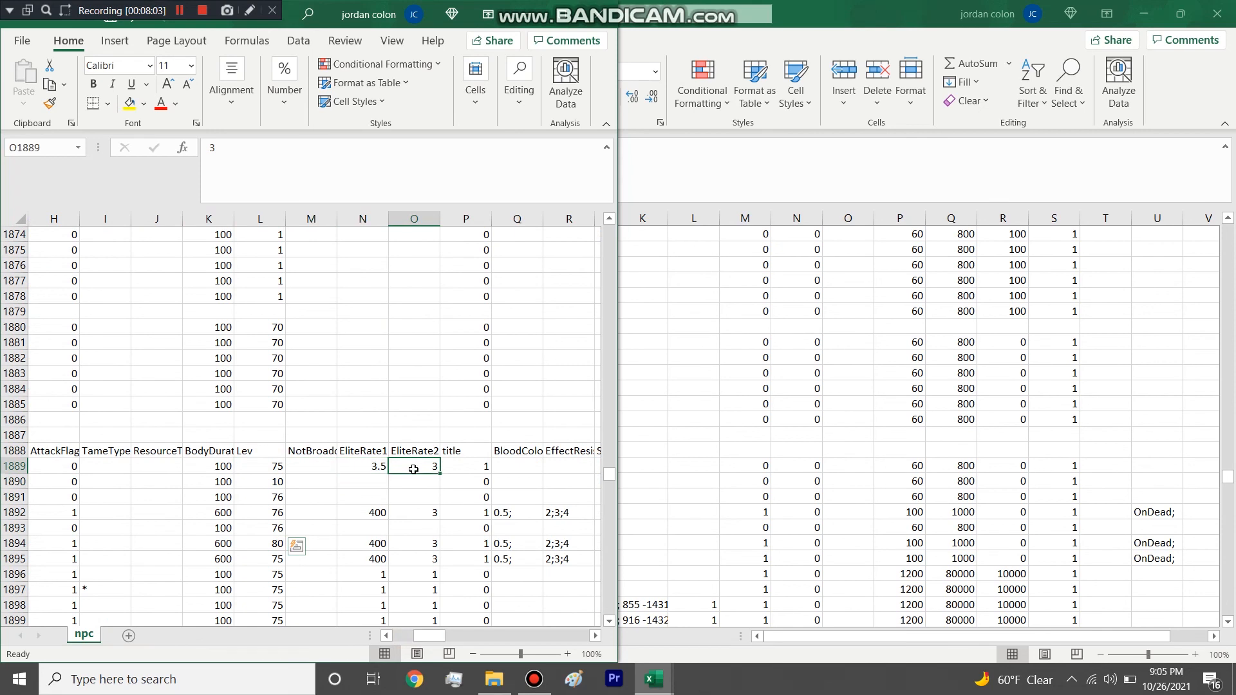
Maximize the npc workbook window and widen the BloodColorBound column so its header is readable.
{"action": "double_click", "coordinate": [506, 5]}
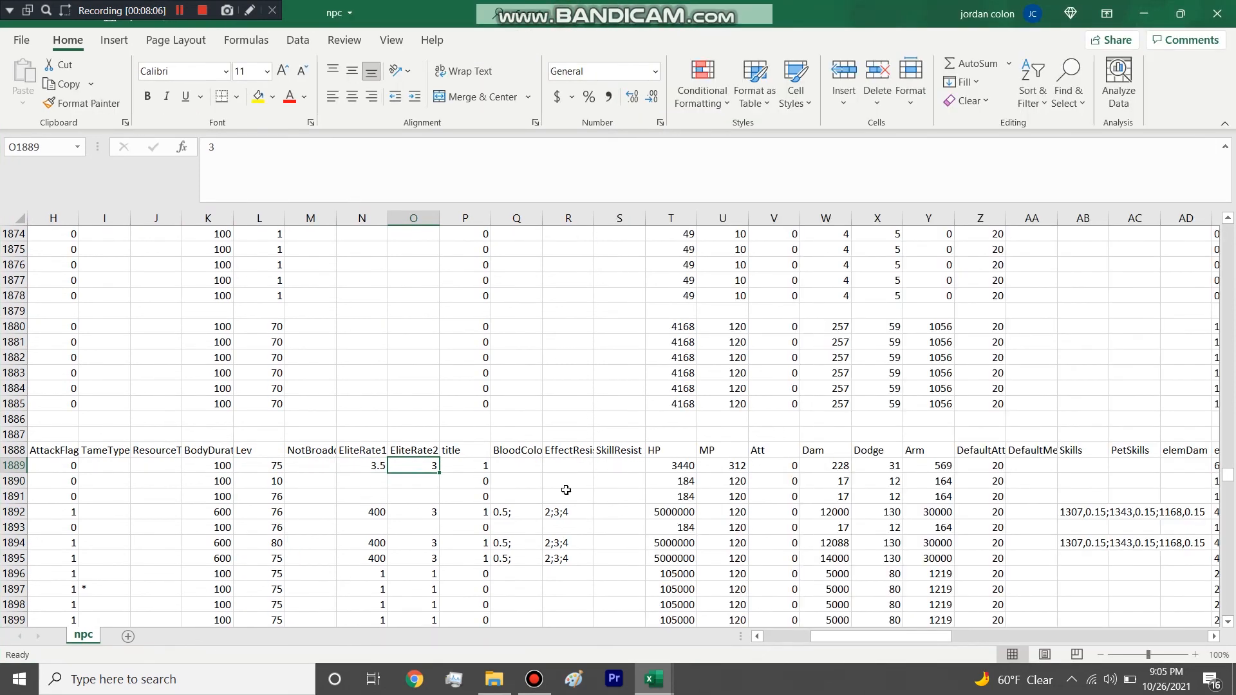
{"action": "left_click_drag", "start_coordinate": [541, 223], "coordinate": [570, 224]}
{"action": "left_click_drag", "start_coordinate": [910, 634], "coordinate": [921, 635]}
Select the HP value in row 1889, along with the Dam and Arm entries from row 1889 down.
{"action": "left_click", "coordinate": [605, 467]}
{"action": "mouse_move", "coordinate": [619, 468]}
{"action": "left_mouse_down"}
{"action": "mouse_move", "coordinate": [653, 475]}
{"action": "mouse_move", "coordinate": [611, 467]}
{"action": "left_mouse_up"}
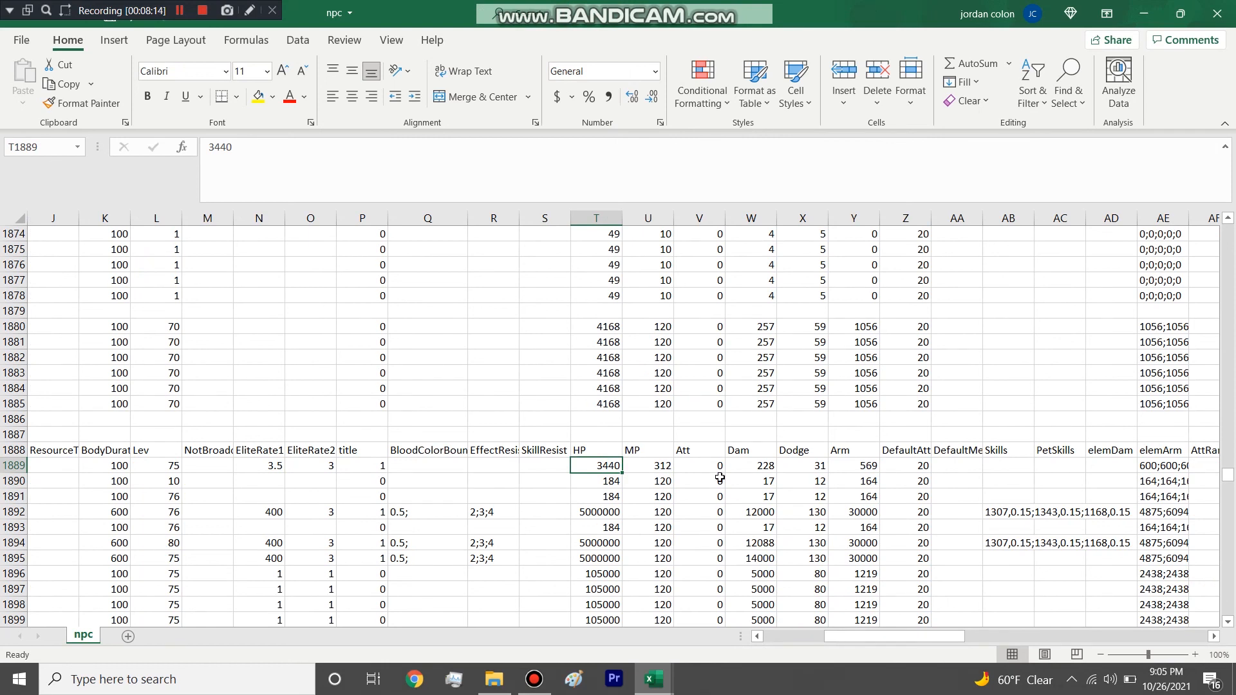
{"action": "left_click_drag", "start_coordinate": [762, 464], "coordinate": [764, 543]}
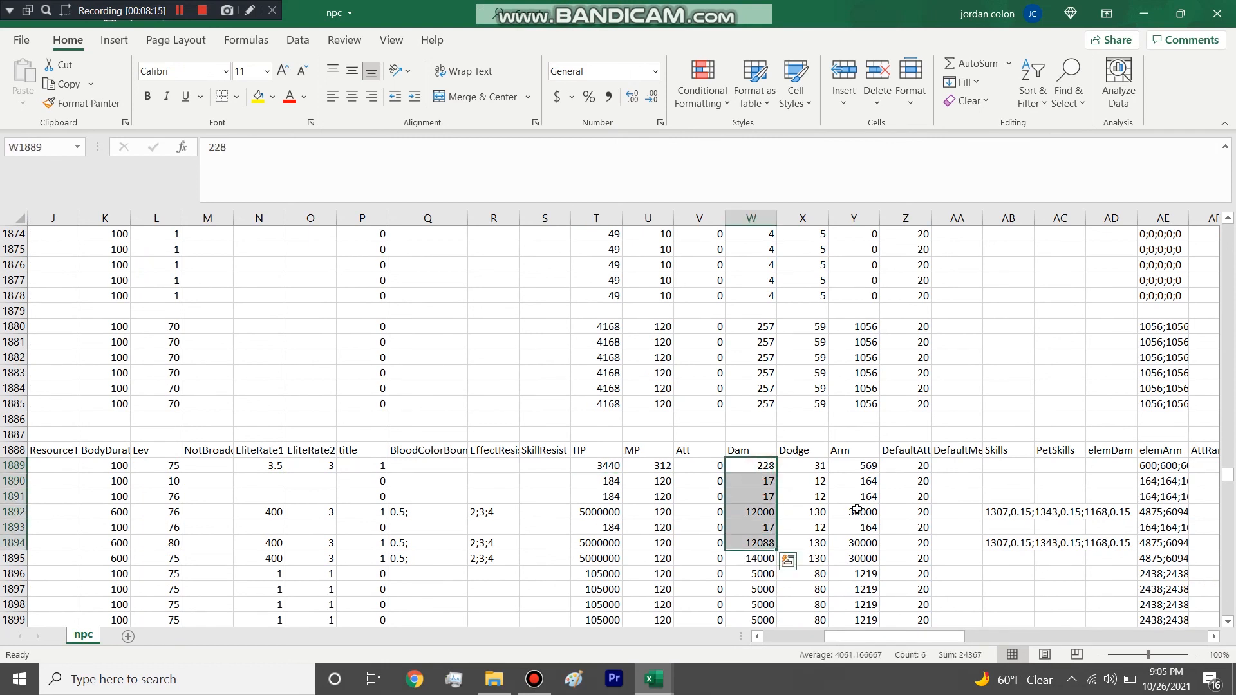
{"action": "left_click", "coordinate": [866, 465]}
{"action": "left_click_drag", "start_coordinate": [866, 465], "coordinate": [867, 525]}
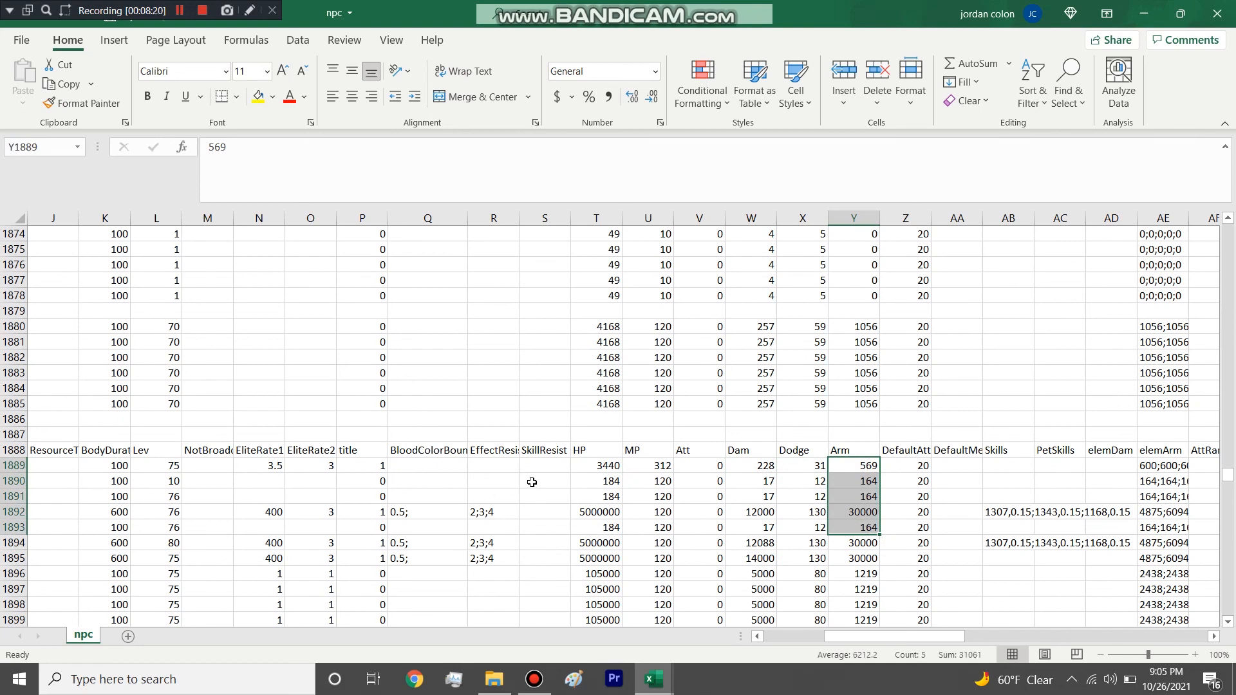
Widen the SkillResist and EffectResist columns and select the blank SkillResist cell in row 1892.
{"action": "left_click_drag", "start_coordinate": [571, 218], "coordinate": [622, 220]}
{"action": "left_click_drag", "start_coordinate": [520, 219], "coordinate": [557, 226]}
{"action": "left_click_drag", "start_coordinate": [525, 511], "coordinate": [580, 516]}
{"action": "left_click", "coordinate": [582, 512]}
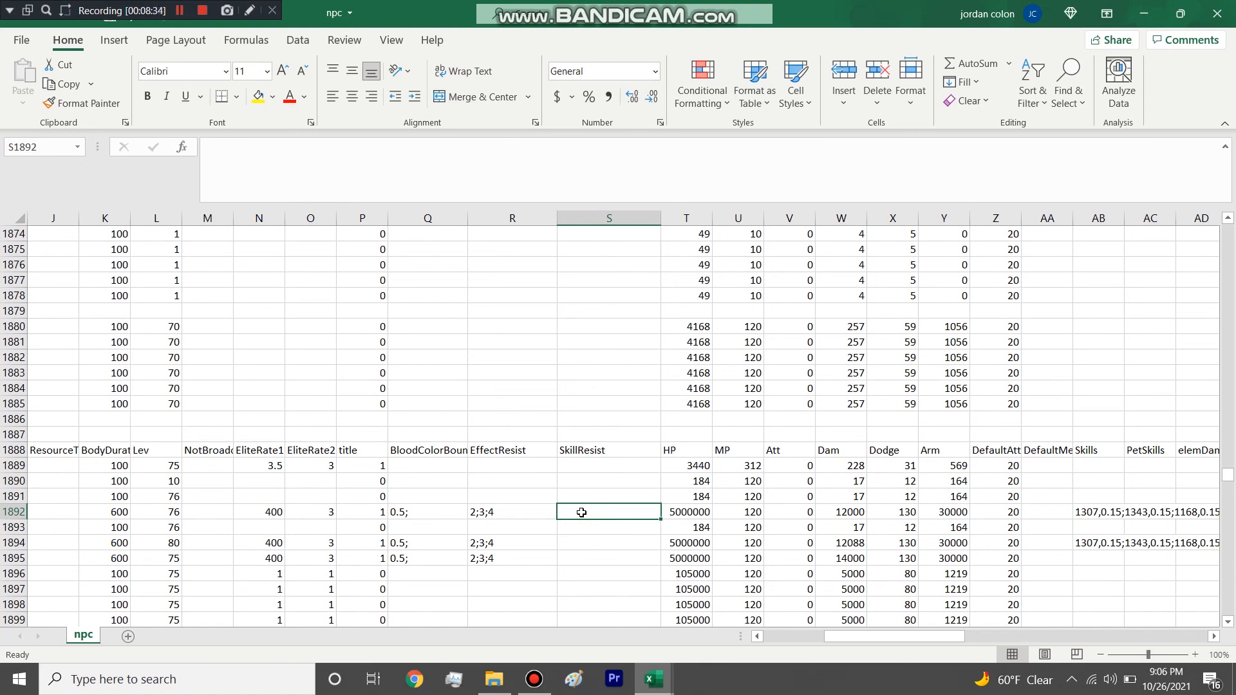
{"action": "left_click", "coordinate": [580, 525]}
{"action": "left_click", "coordinate": [579, 511]}
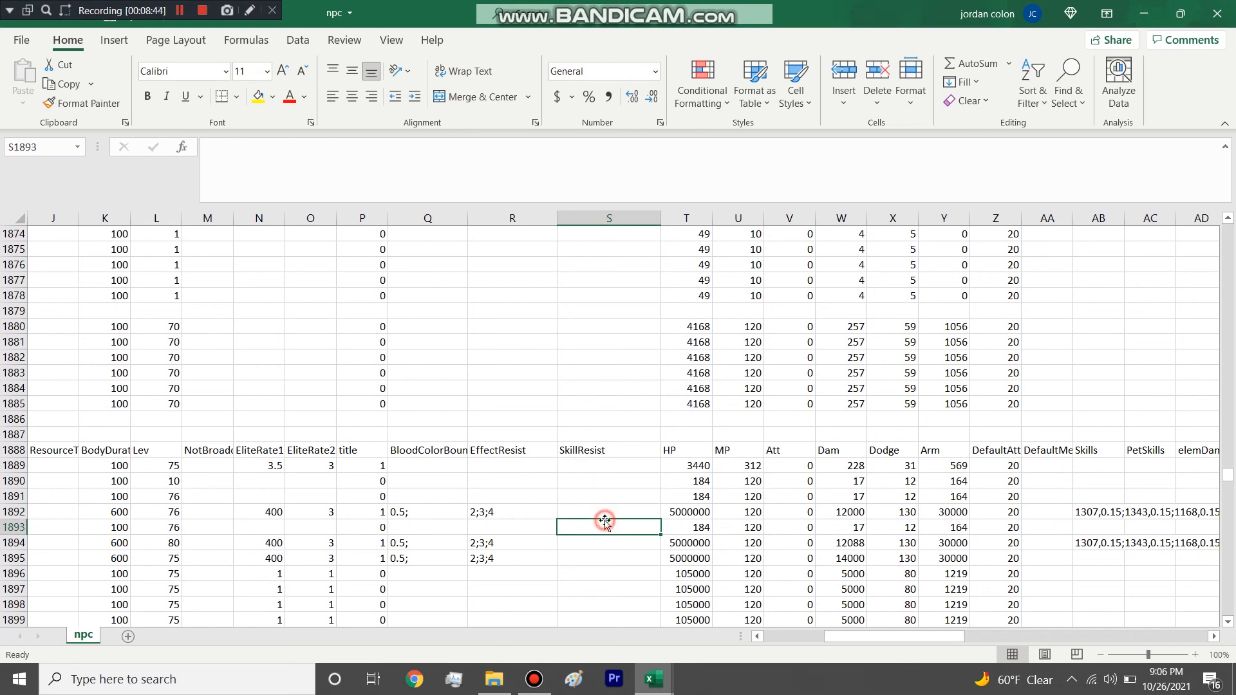
Widen the Skills column and select its entry in row 1892.
{"action": "left_click_drag", "start_coordinate": [834, 644], "coordinate": [874, 646]}
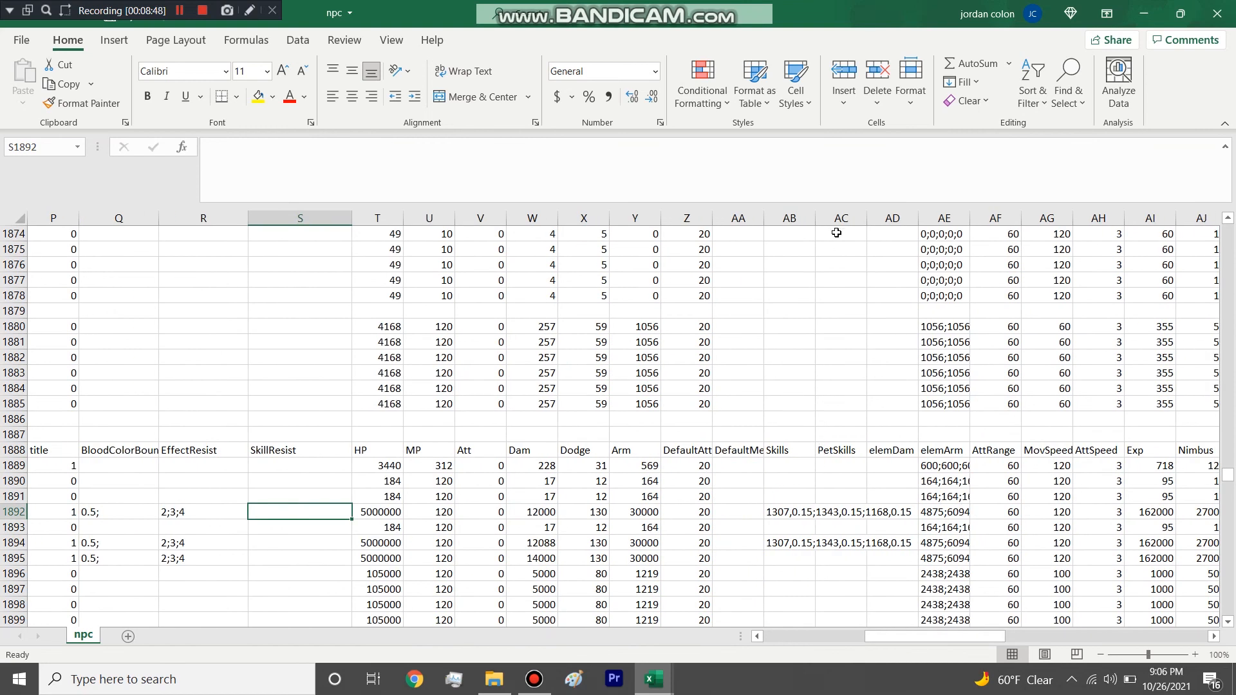
{"action": "left_click_drag", "start_coordinate": [821, 220], "coordinate": [904, 220]}
{"action": "left_click", "coordinate": [818, 514]}
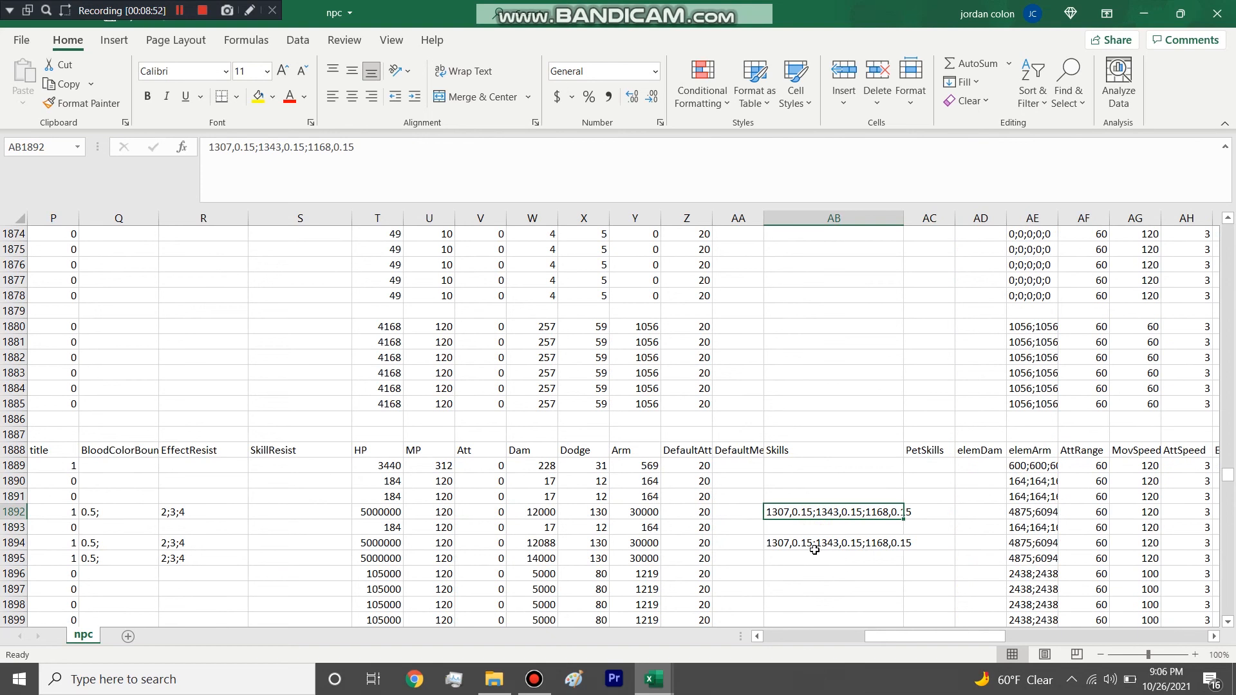
Open the row 1892 Skills entry for editing and highlight its first skill pair, 1307,0.15.
{"action": "double_click", "coordinate": [786, 515]}
{"action": "double_click", "coordinate": [800, 514]}
{"action": "left_click", "coordinate": [814, 515]}
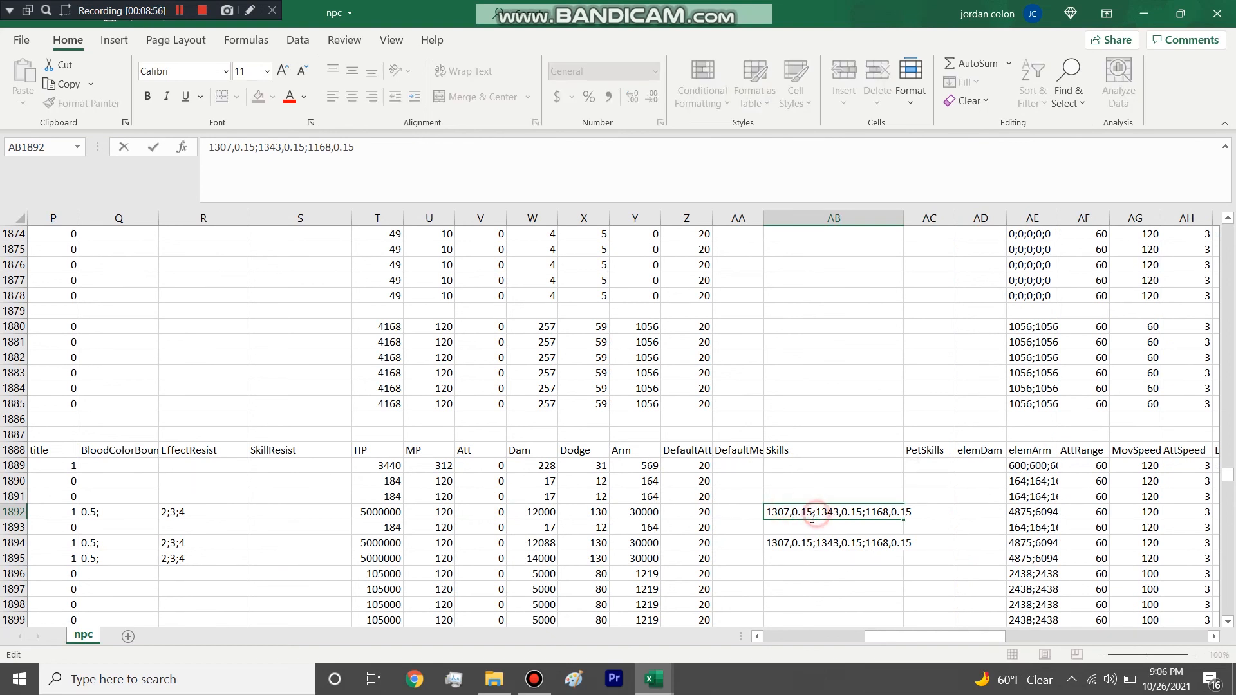
{"action": "left_click", "coordinate": [797, 514]}
{"action": "left_click_drag", "start_coordinate": [792, 513], "coordinate": [738, 514]}
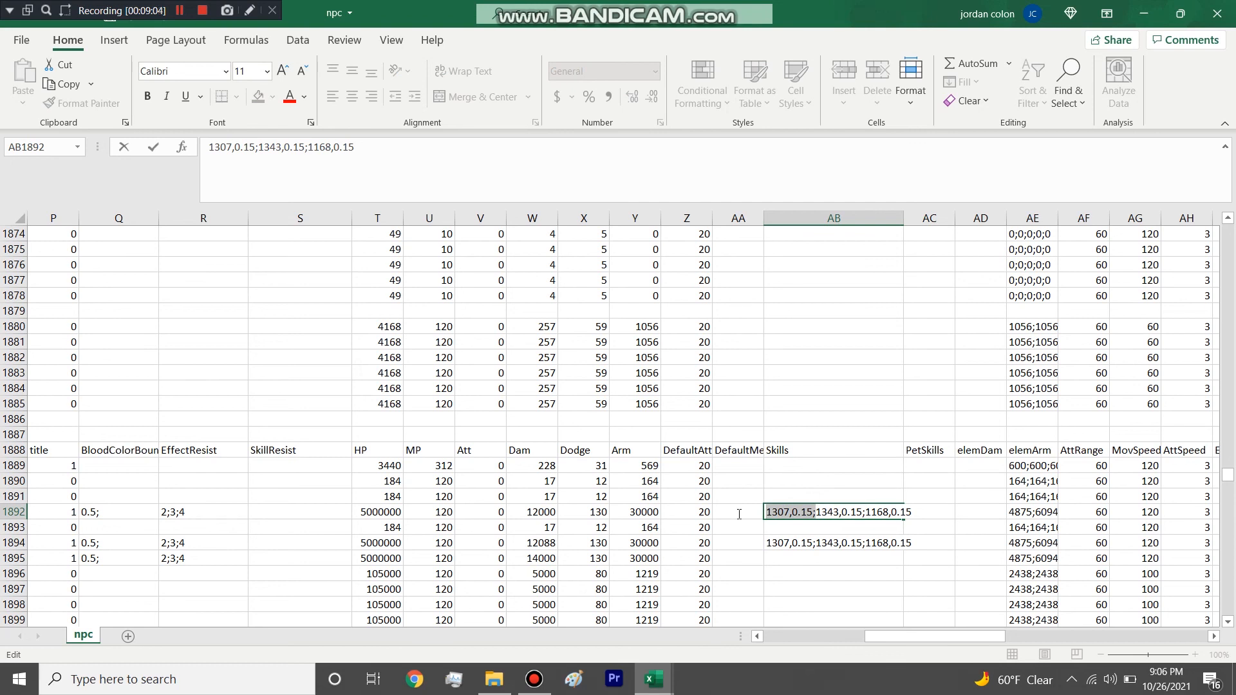
{"action": "left_click_drag", "start_coordinate": [739, 515], "coordinate": [739, 515]}
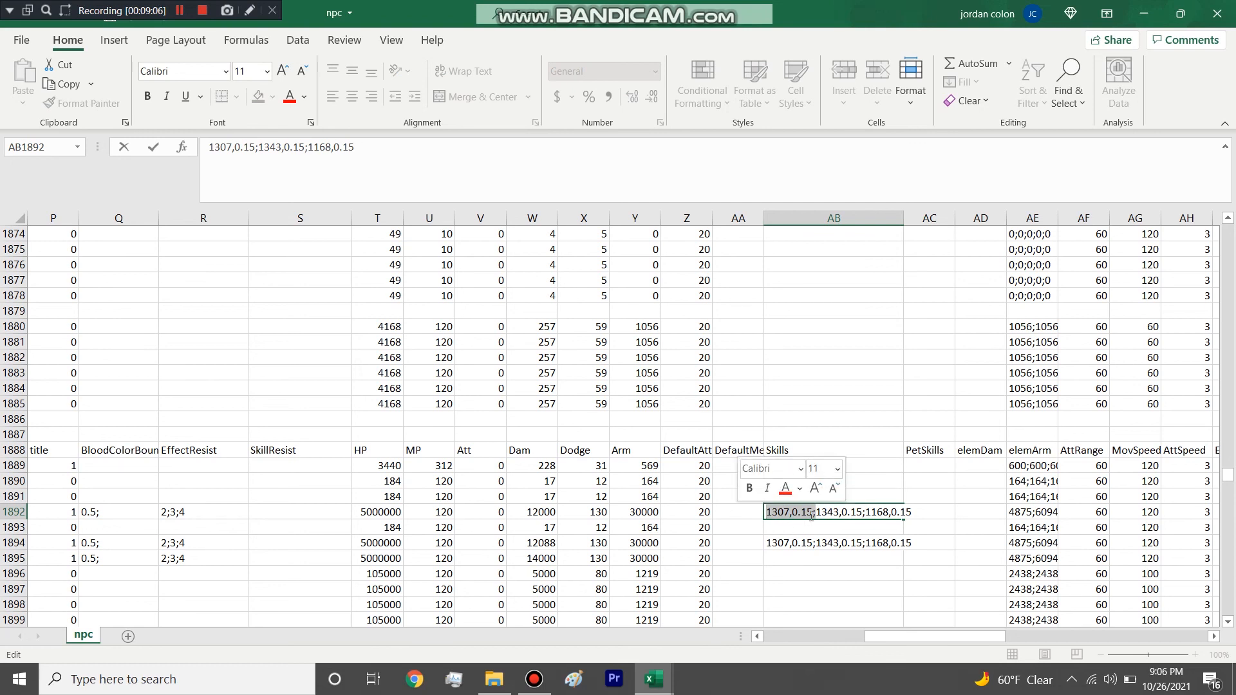
{"action": "left_click", "coordinate": [812, 516]}
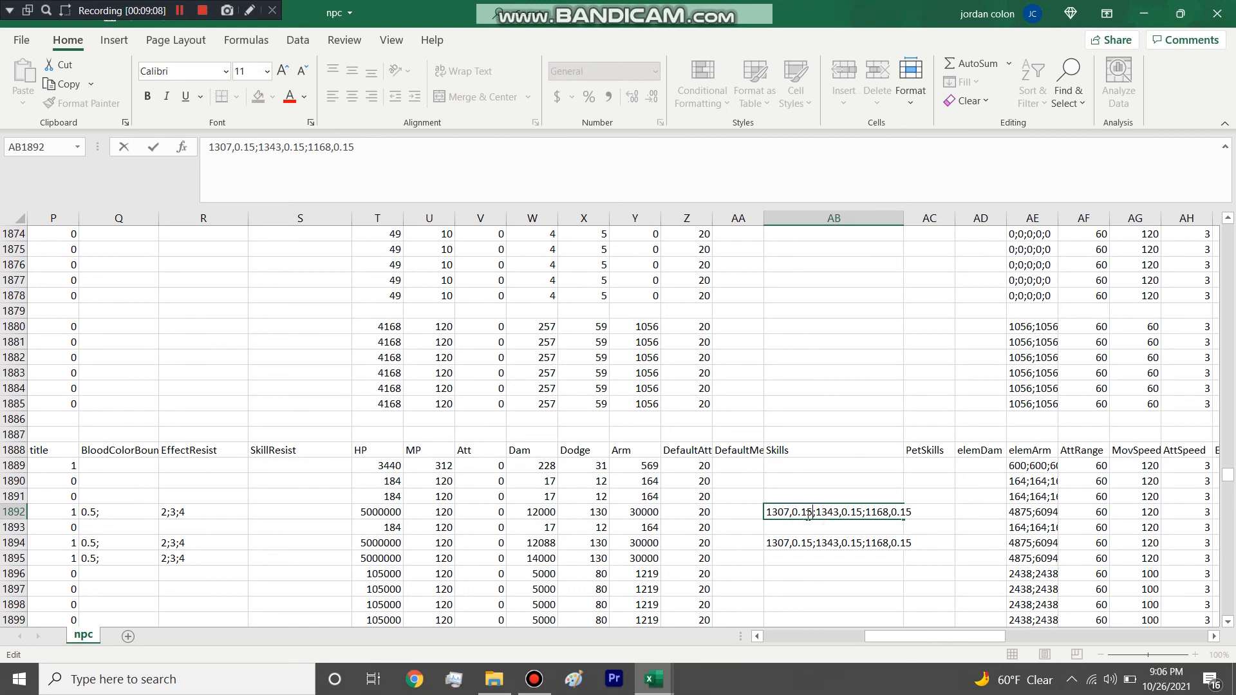
Set the rate of skill 1307 to 1 in the row 1892 Skills entry.
{"action": "mouse_move", "coordinate": [805, 513]}
{"action": "left_mouse_down"}
{"action": "mouse_move", "coordinate": [766, 513]}
{"action": "mouse_move", "coordinate": [812, 516]}
{"action": "left_mouse_up"}
{"action": "left_click", "coordinate": [787, 515]}
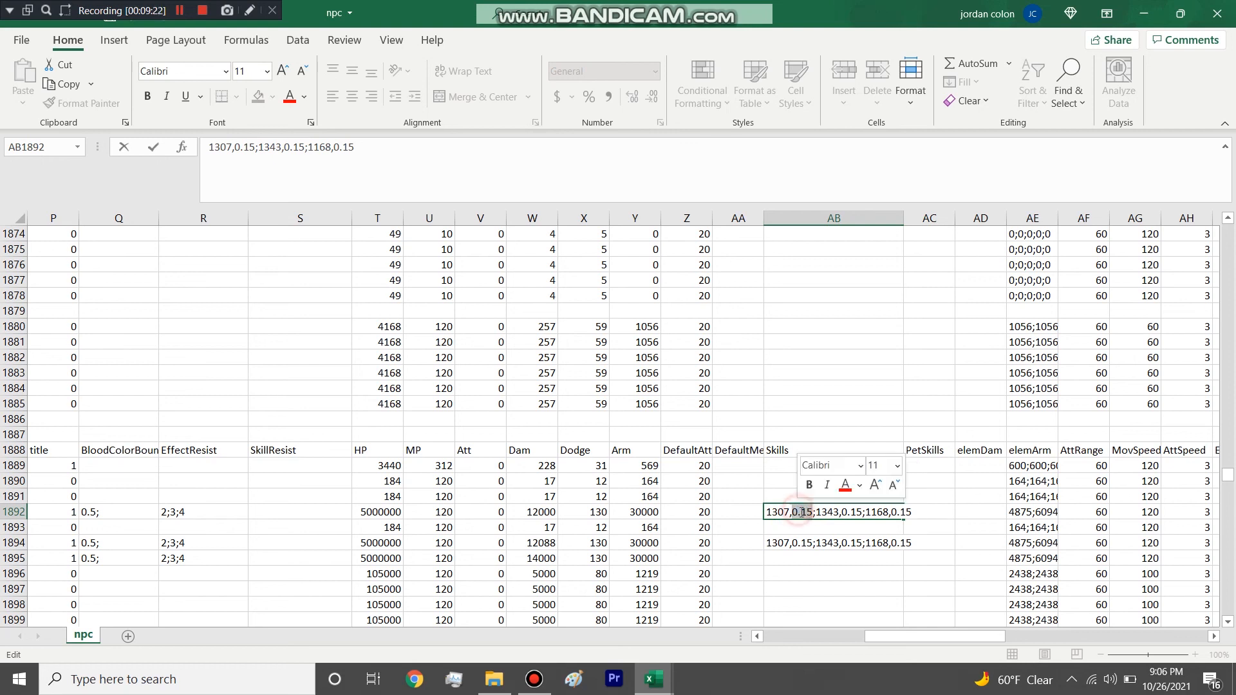
{"action": "type", "text": "1"}
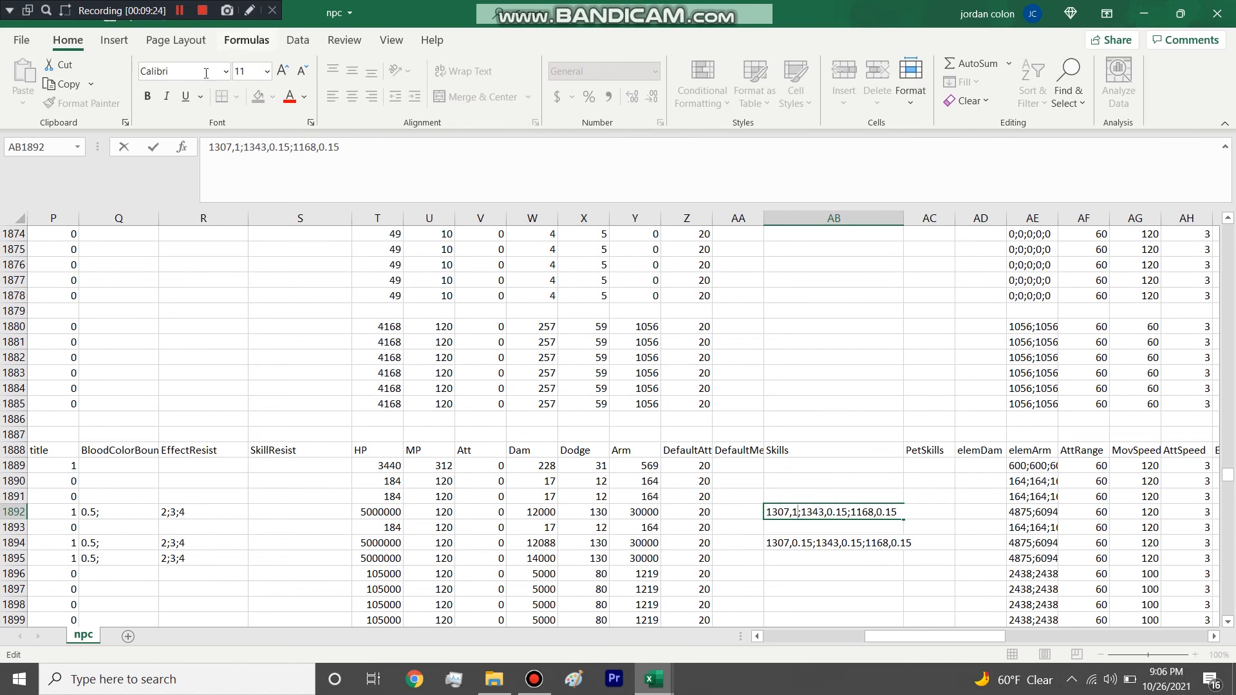
{"action": "left_click", "coordinate": [773, 531]}
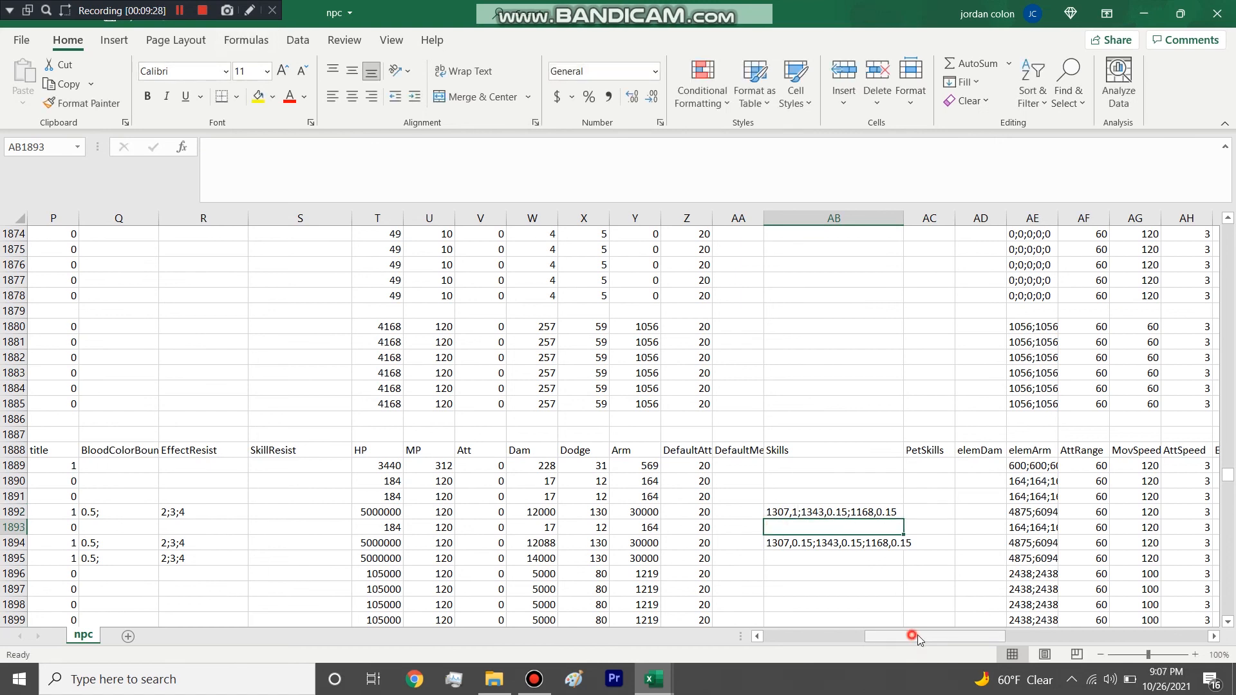
Widen the elemArm and MovSpeed columns and select the MovSpeed entries from row 1889 down.
{"action": "scroll", "coordinate": [914, 638], "scroll_direction": "right", "scroll_amount": 3}
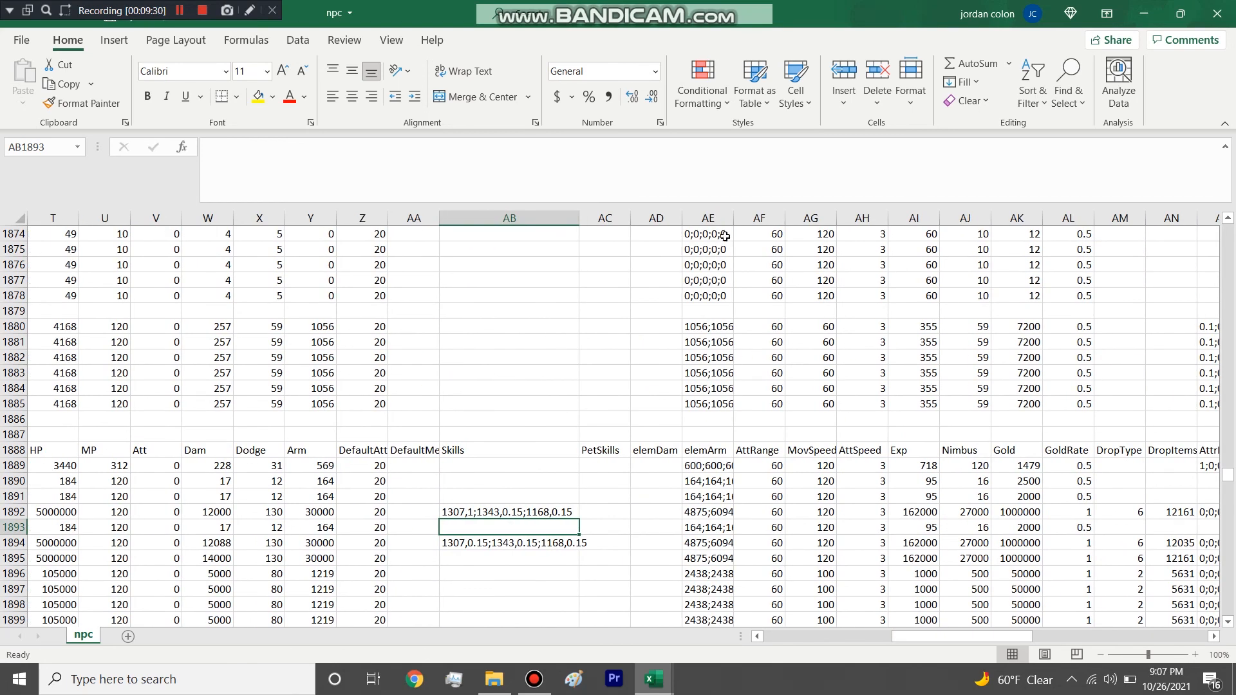
{"action": "double_click", "coordinate": [733, 218]}
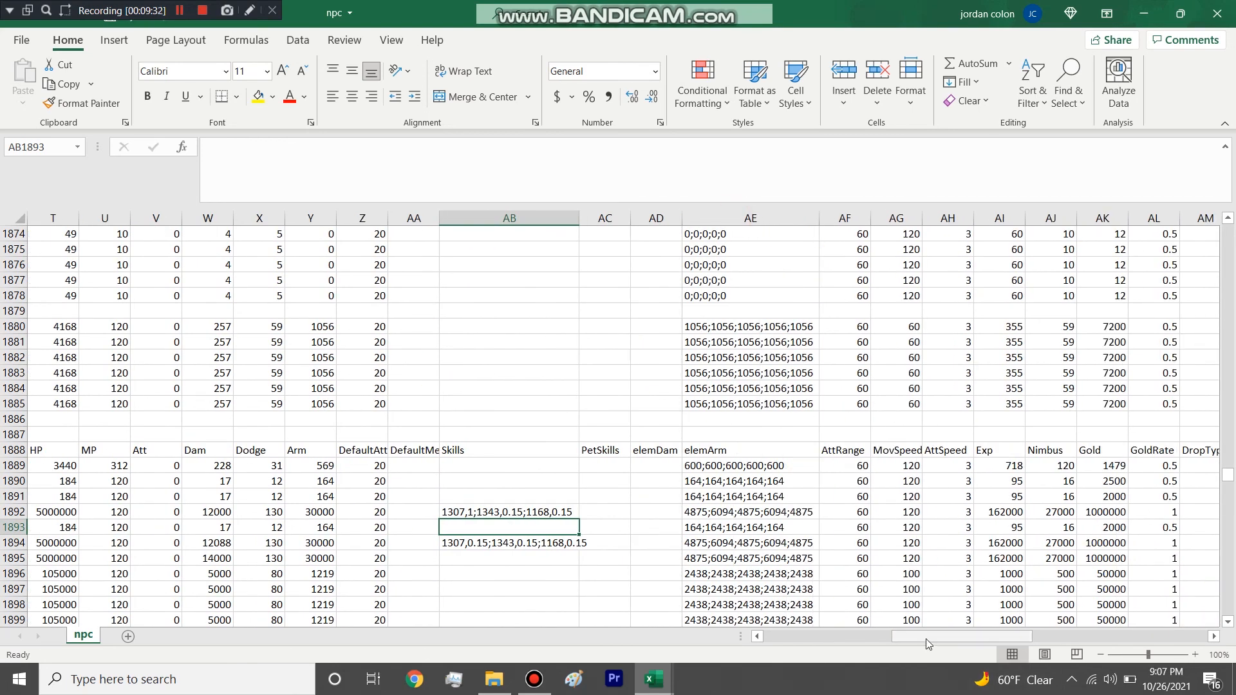
{"action": "left_click_drag", "start_coordinate": [927, 639], "coordinate": [943, 641]}
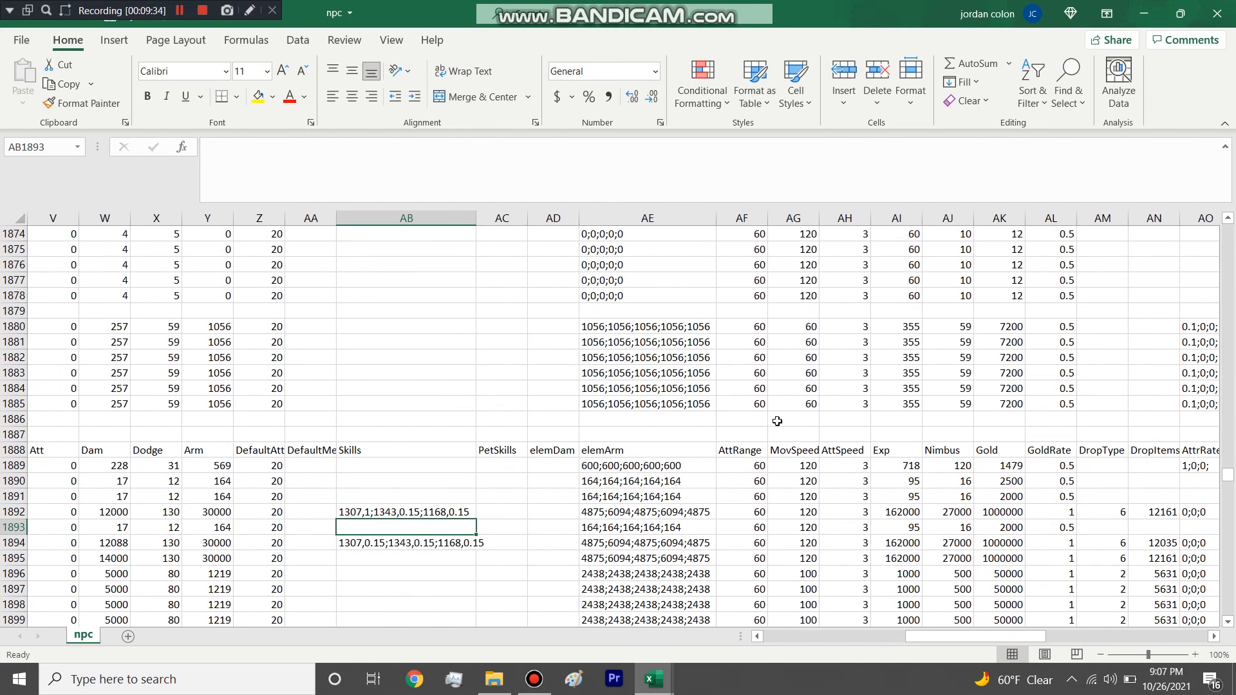
{"action": "left_click_drag", "start_coordinate": [816, 220], "coordinate": [872, 220]}
{"action": "left_click_drag", "start_coordinate": [837, 468], "coordinate": [850, 596]}
Select the Exp and Nimbus values in row 1889.
{"action": "left_click_drag", "start_coordinate": [948, 639], "coordinate": [994, 642]}
{"action": "left_click_drag", "start_coordinate": [519, 466], "coordinate": [563, 470]}
{"action": "left_click", "coordinate": [510, 466]}
{"action": "left_click", "coordinate": [568, 466]}
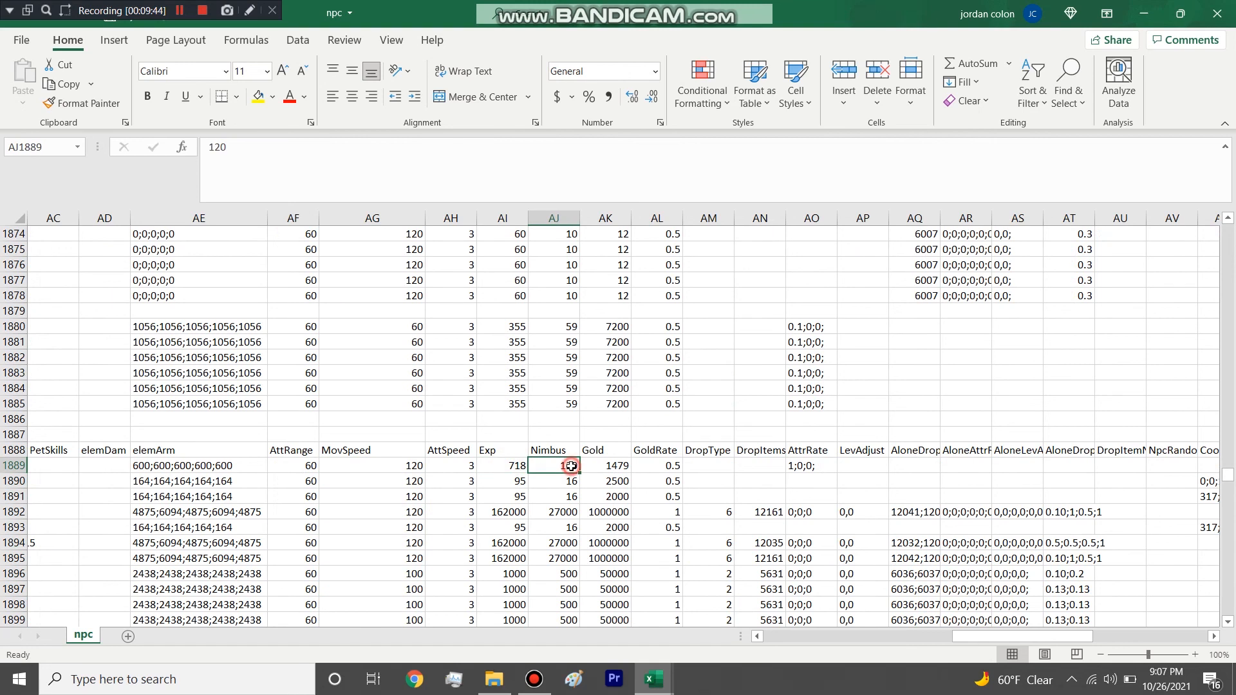
Set the Gold value in row 1889 to 500000.
{"action": "left_click", "coordinate": [621, 469]}
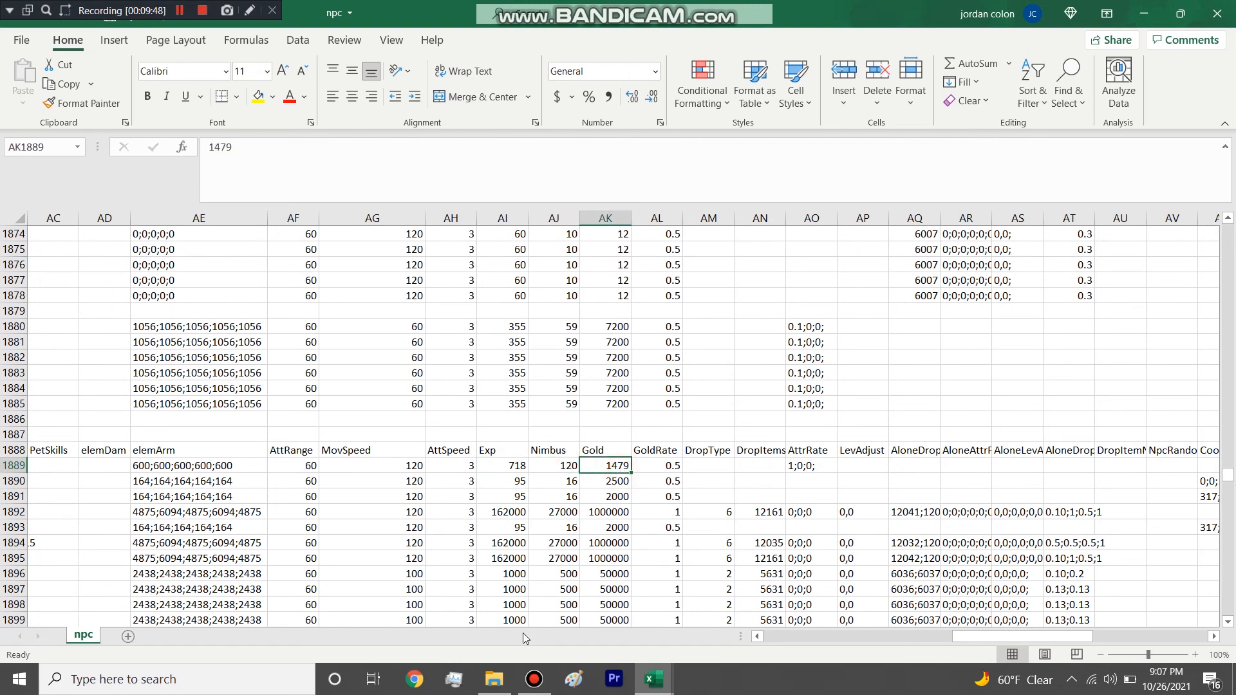
{"action": "type", "text": "500000"}
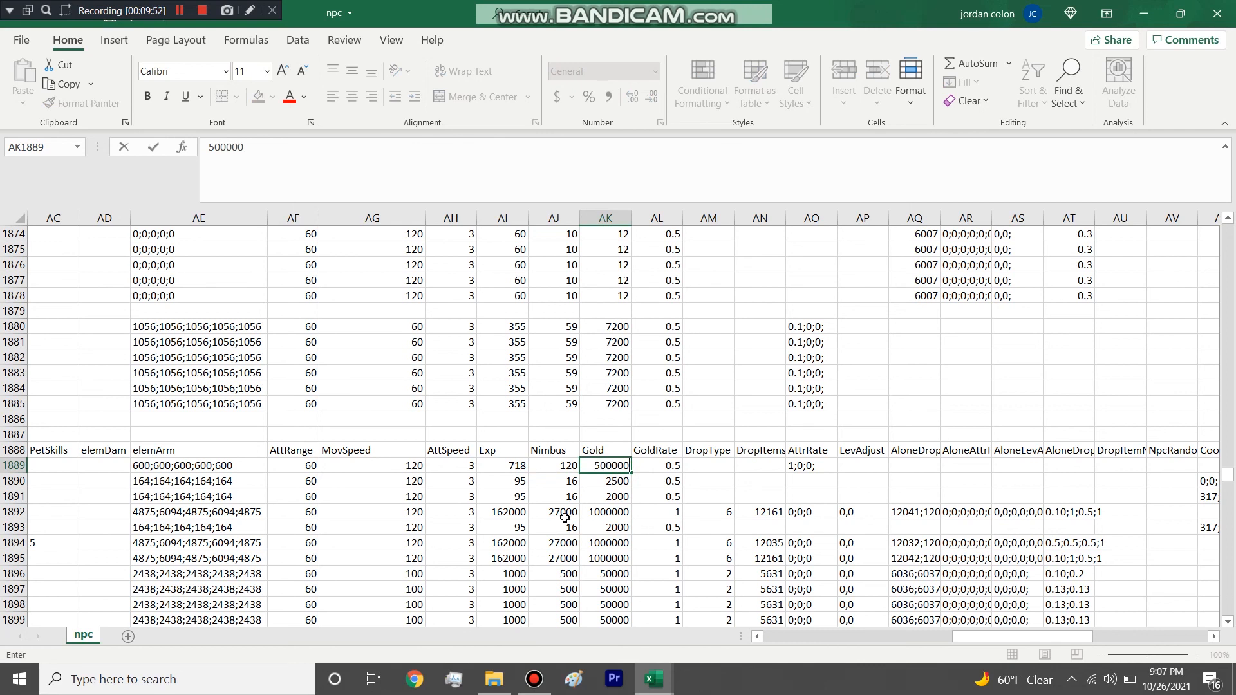
{"action": "left_click", "coordinate": [672, 471]}
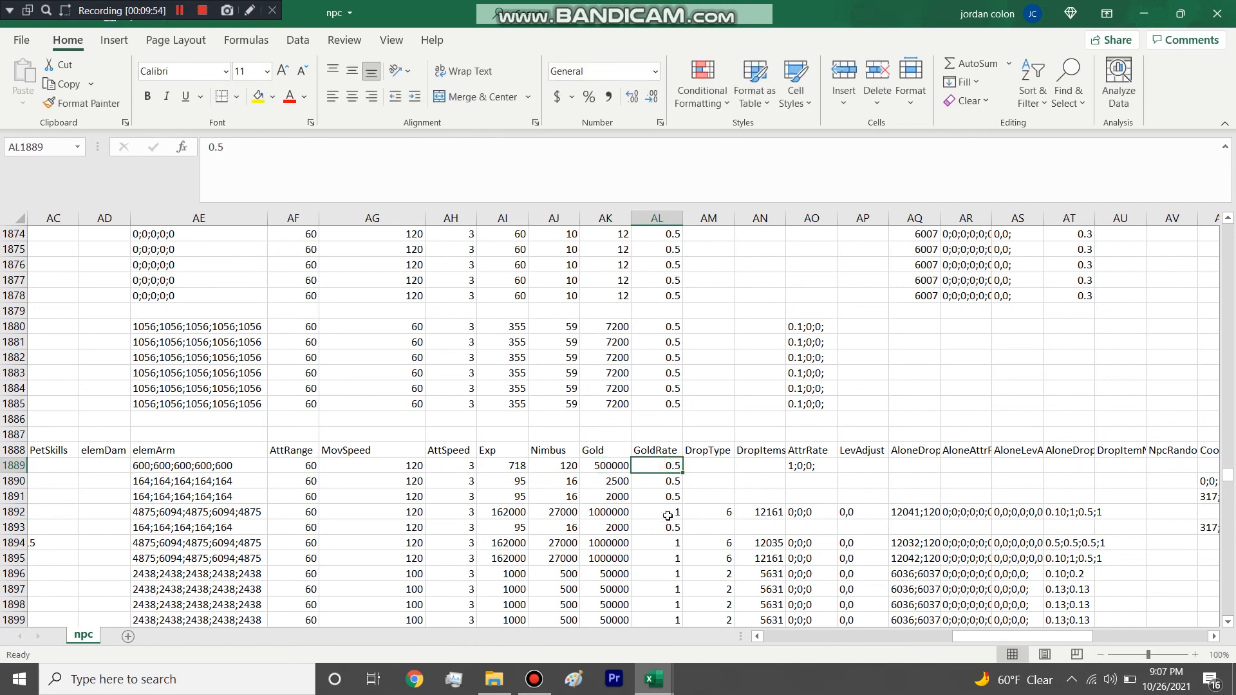
Select the first GoldRate entries in turn, and return to the Gold value in row 1889.
{"action": "left_click", "coordinate": [671, 491]}
{"action": "left_click", "coordinate": [672, 465]}
{"action": "left_click", "coordinate": [668, 483]}
{"action": "left_click", "coordinate": [675, 466]}
{"action": "left_click", "coordinate": [613, 465]}
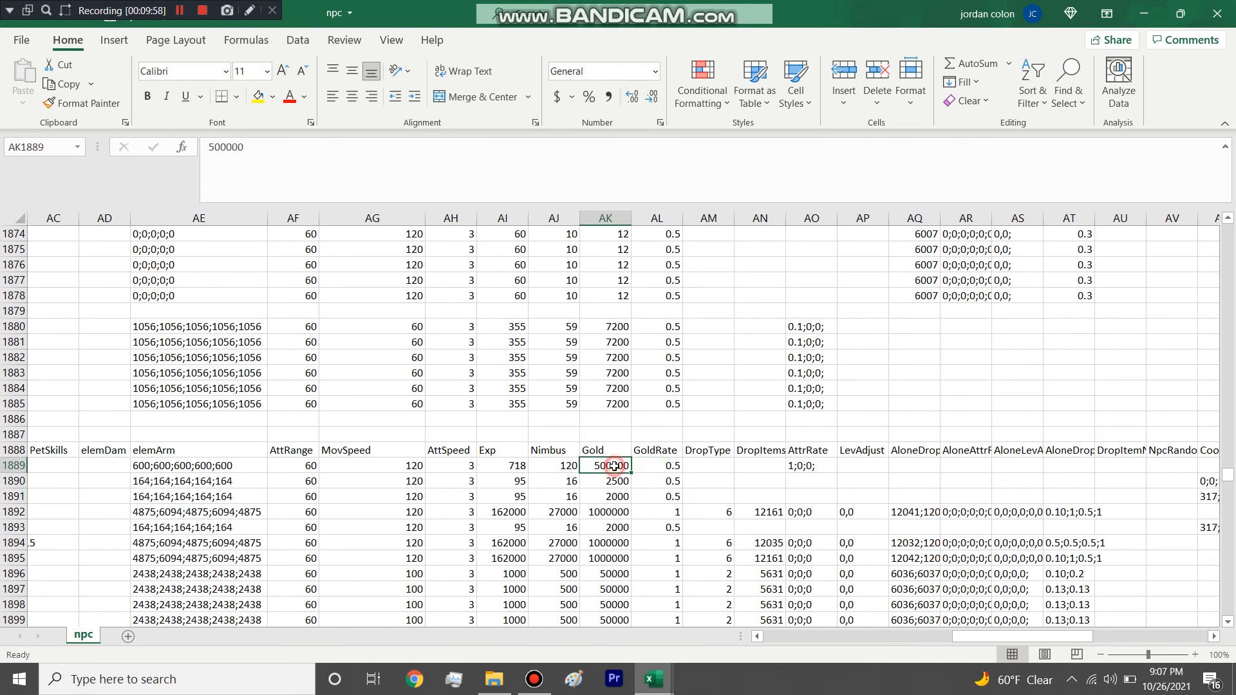